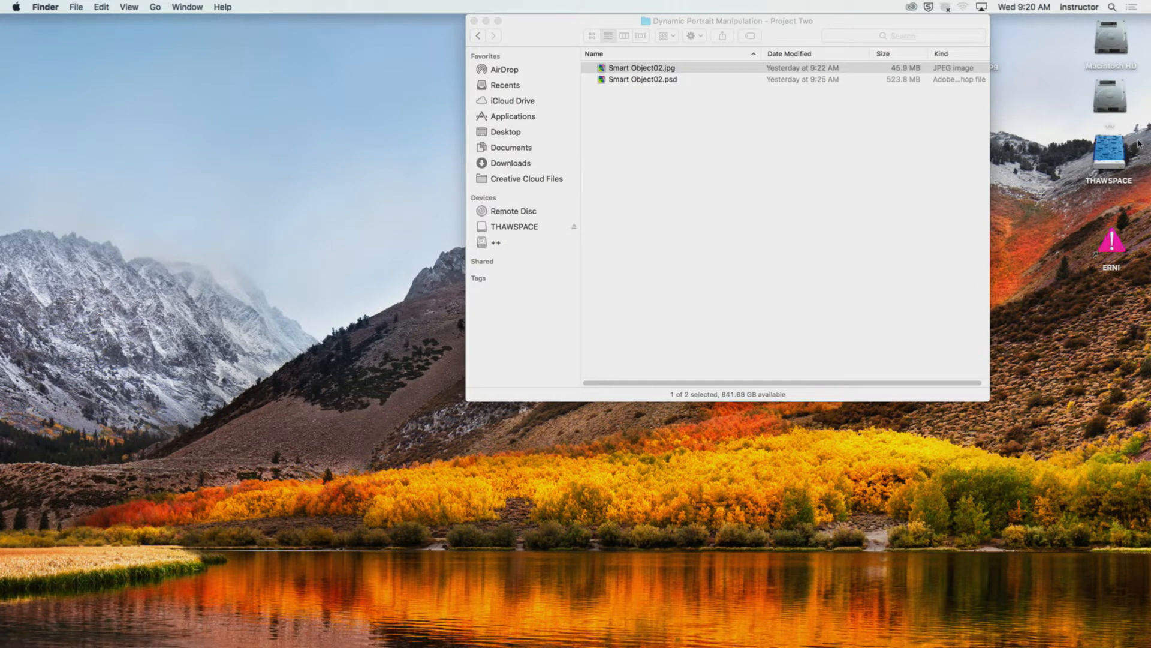
# Step: Close the Finder window and open the Sacramento City College website, scc.losrios.edu, in Google Chrome
pyautogui.click(533, 54)
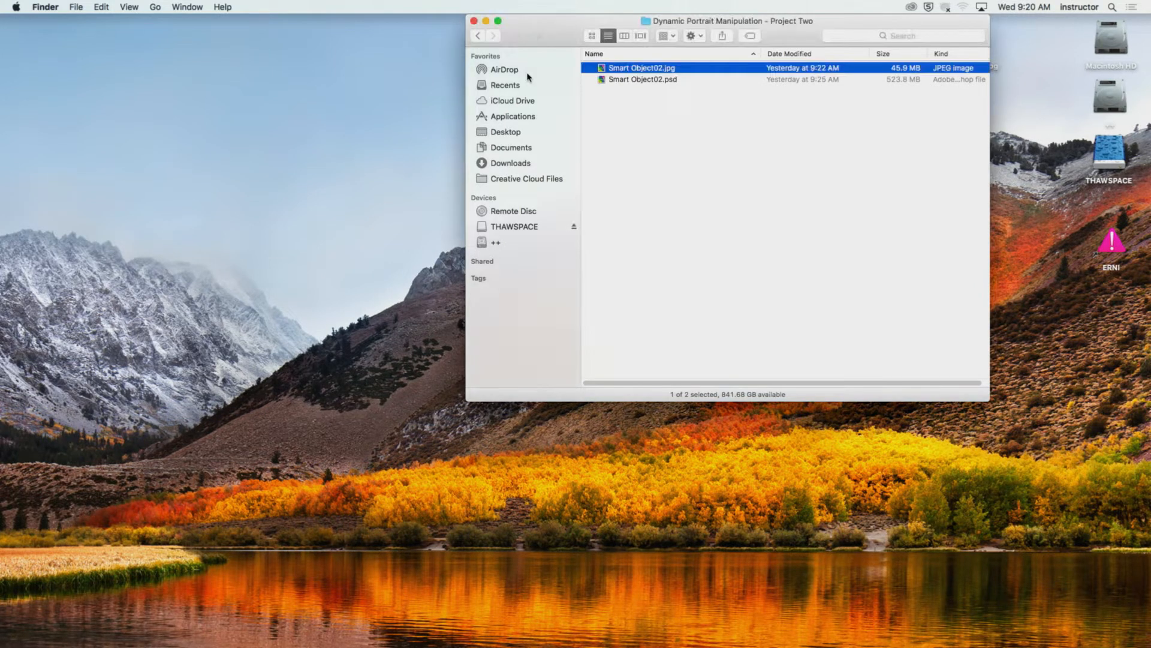
pyautogui.click(474, 21)
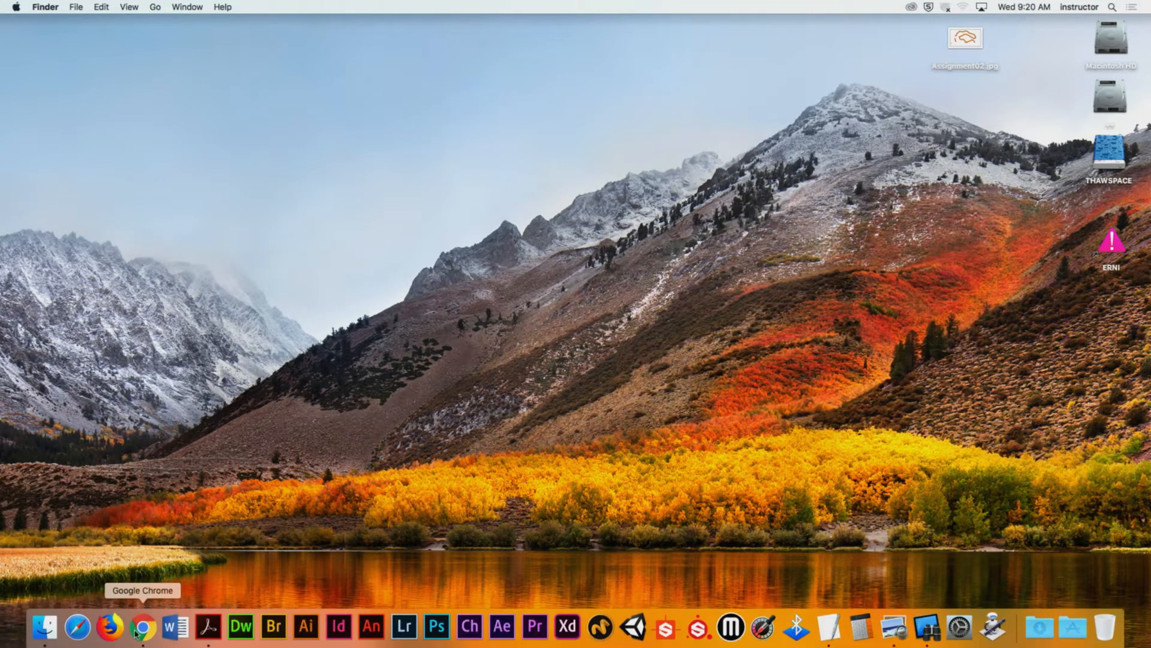
pyautogui.click(144, 631)
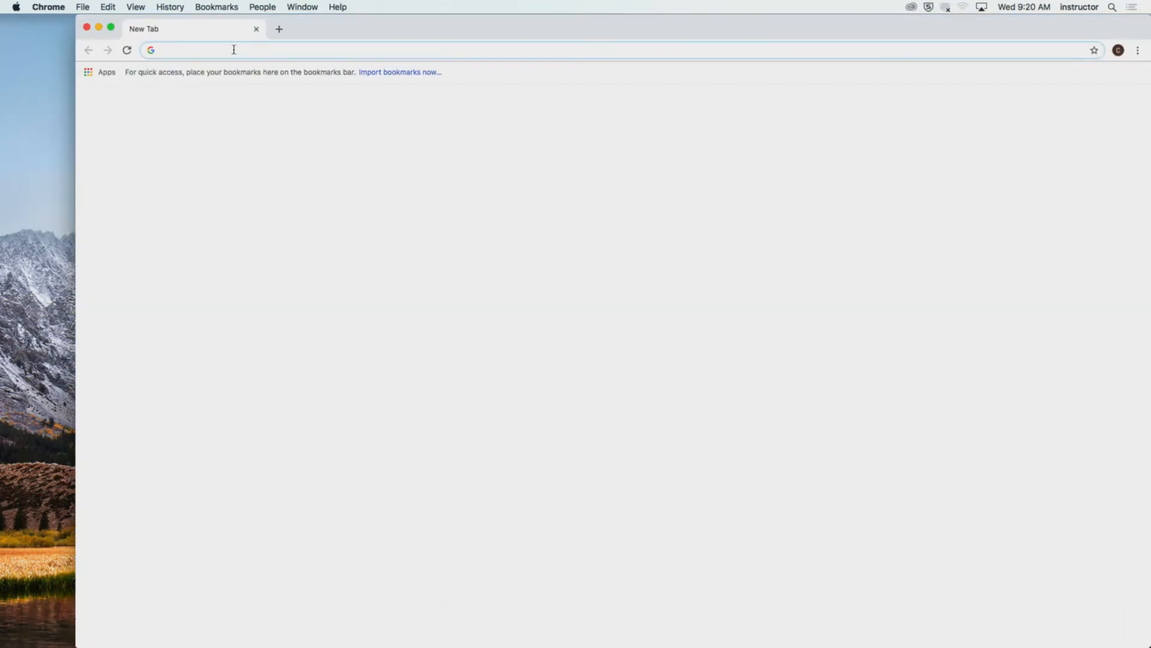
pyautogui.write('scc')
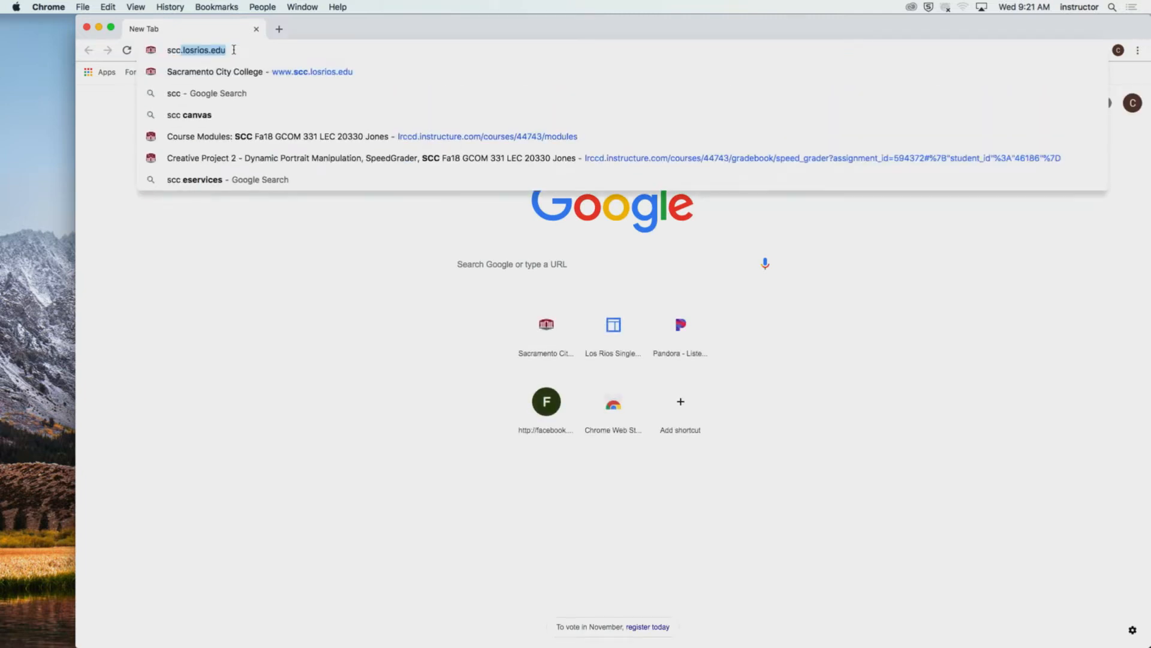
pyautogui.press('Return')
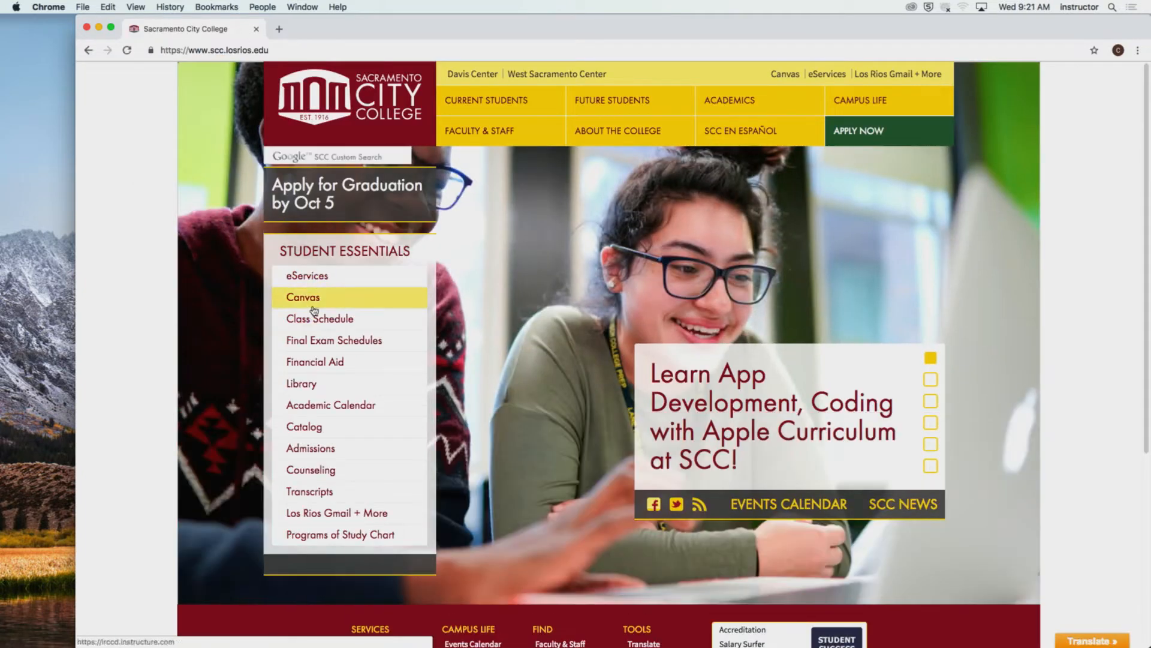
# Step: Open Canvas from the college site and log in with the saved username and the account password
pyautogui.click(308, 303)
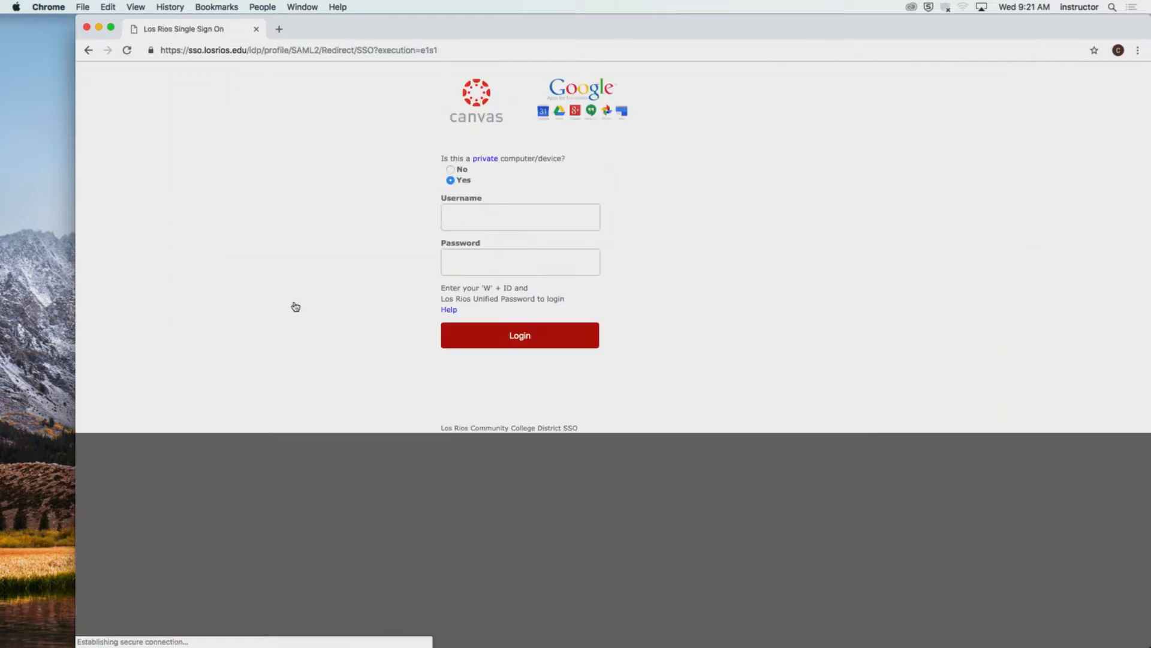
pyautogui.click(492, 221)
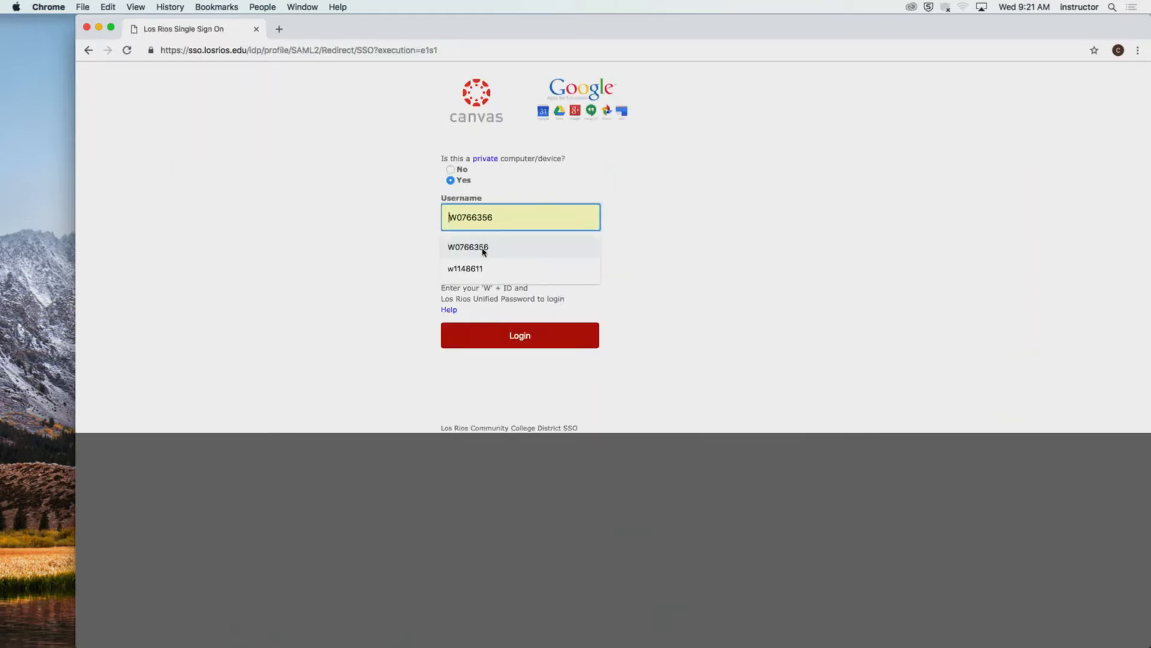
pyautogui.click(483, 248)
pyautogui.press('Tab')
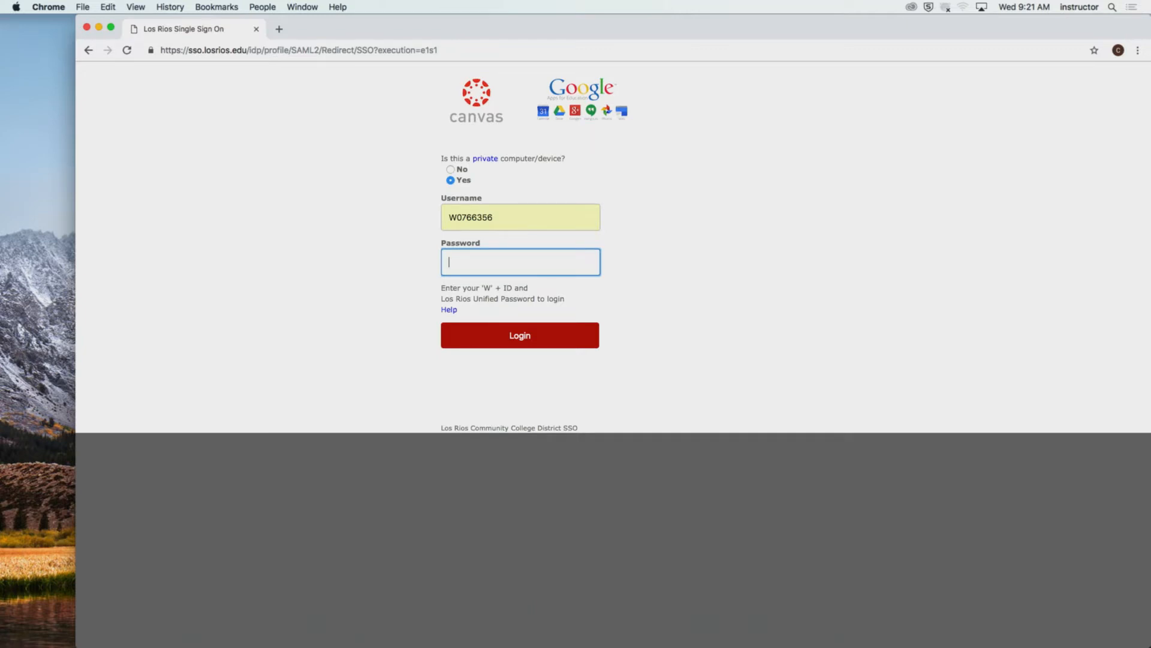
pyautogui.write('************')
pyautogui.press('Return')
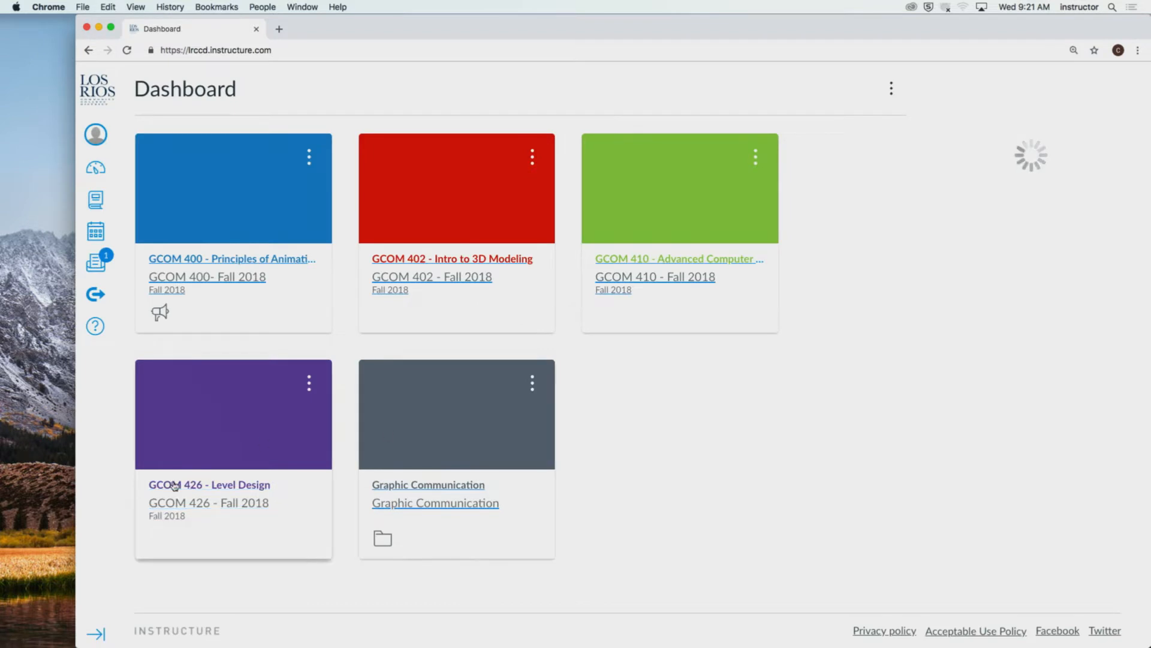
# Step: Open the GCOM 410 - Advanced Computer Animation course and switch it to Student View from its settings
pyautogui.click(617, 263)
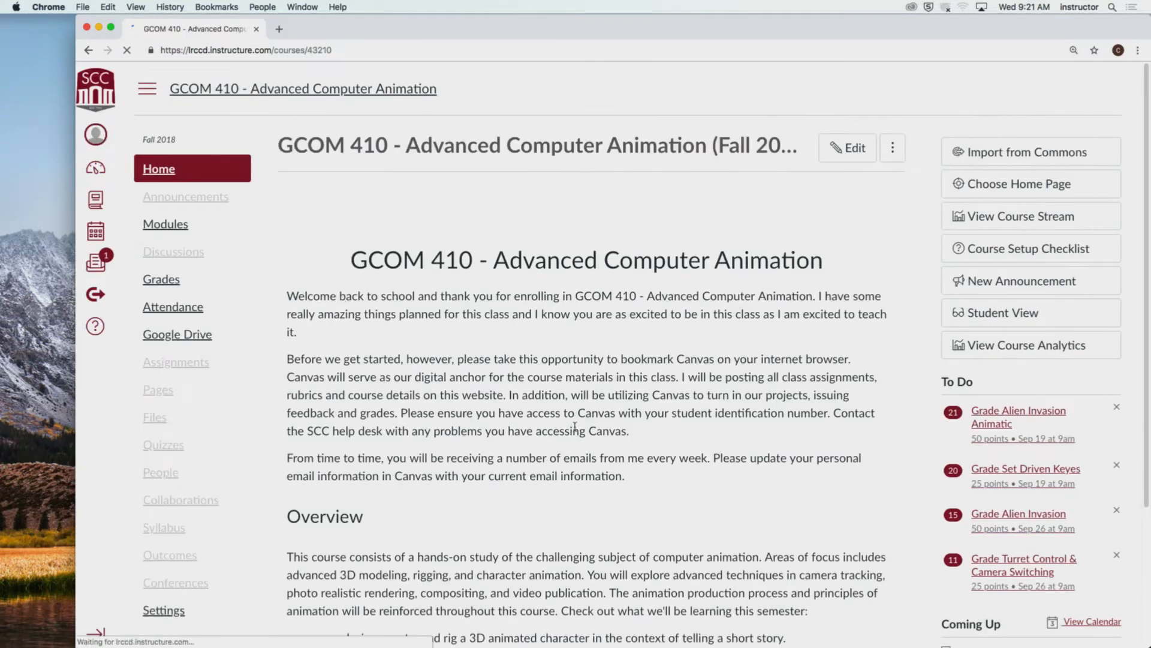
pyautogui.scroll(-2, 171, 536)
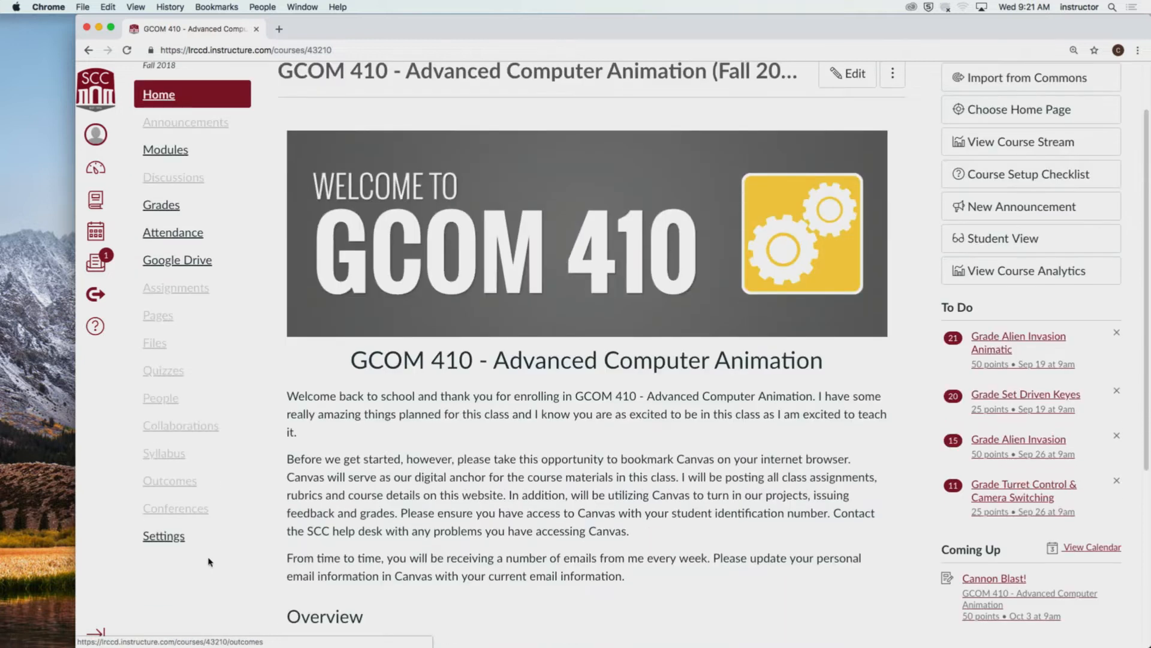
pyautogui.click(170, 542)
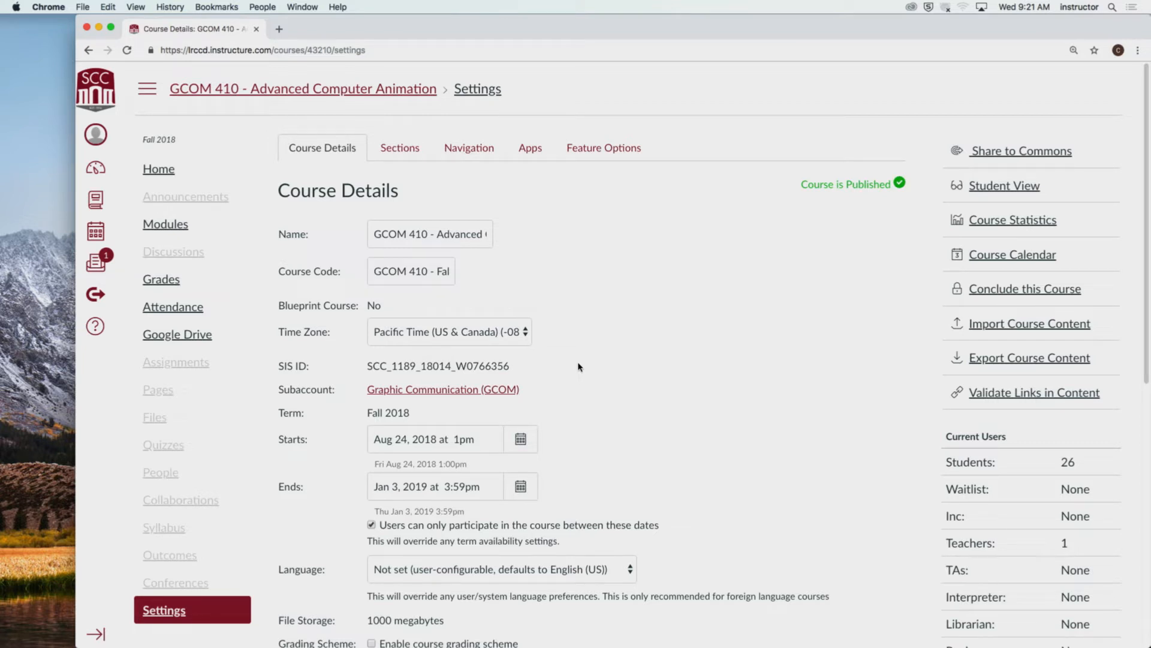
pyautogui.click(1005, 188)
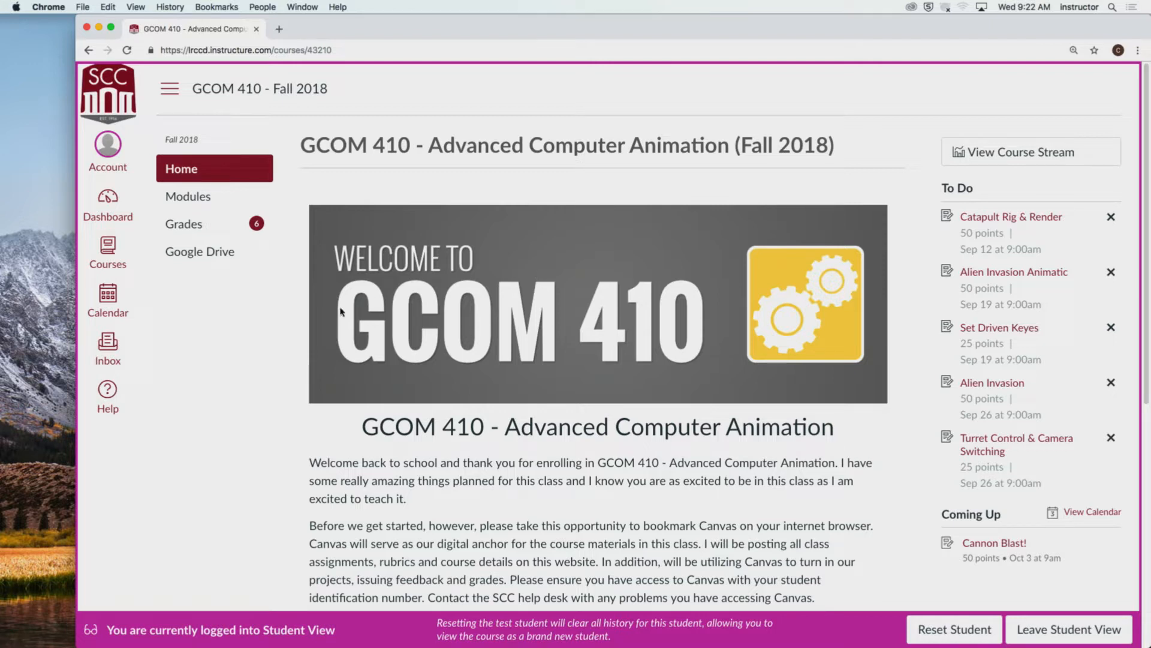
# Step: In the course modules, collapse WEEK 04 and open the Cannon Blast! assignment under WEEK 05
pyautogui.scroll(-2, 324, 338)
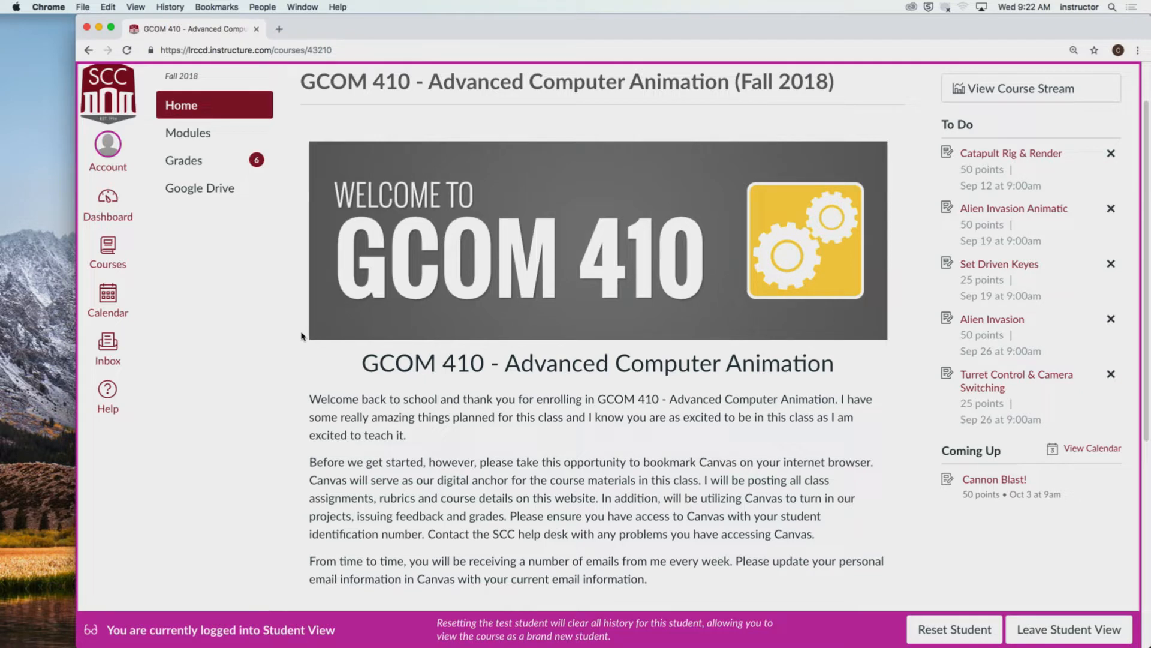
pyautogui.click(195, 135)
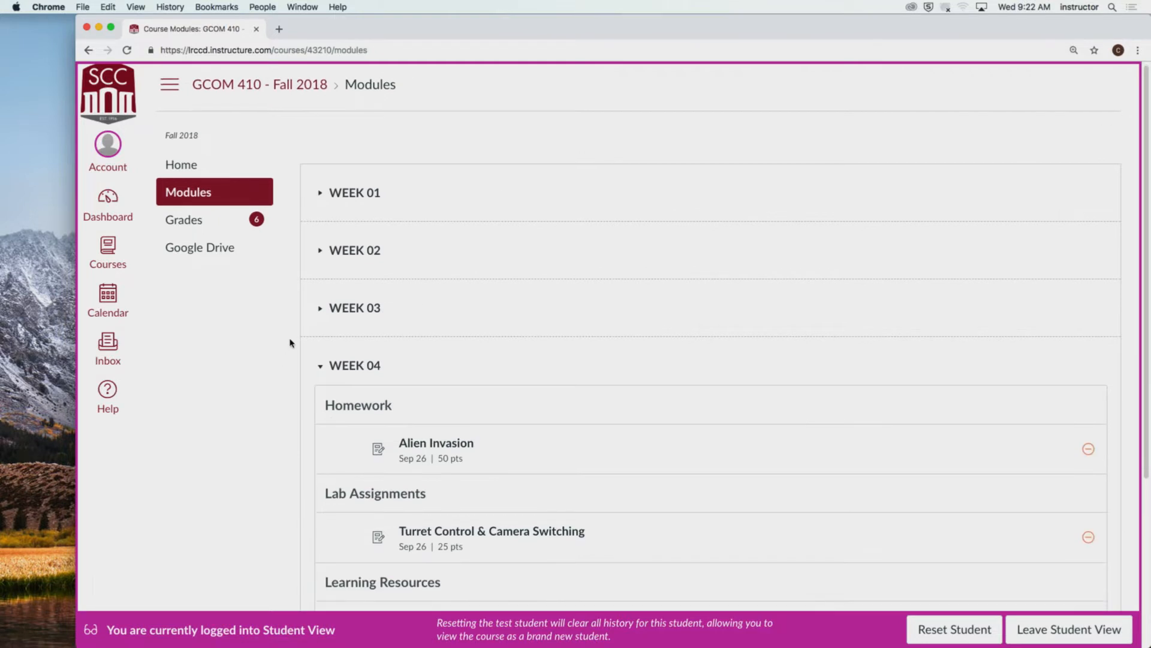
pyautogui.scroll(-4, 290, 342)
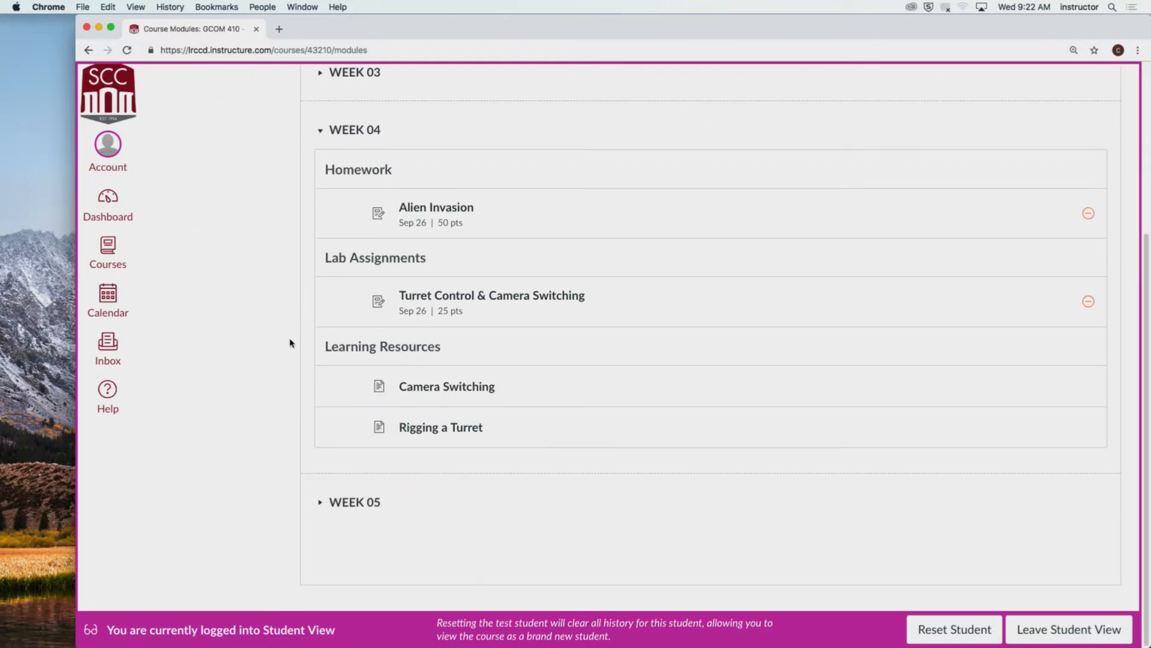
pyautogui.click(323, 130)
pyautogui.click(327, 427)
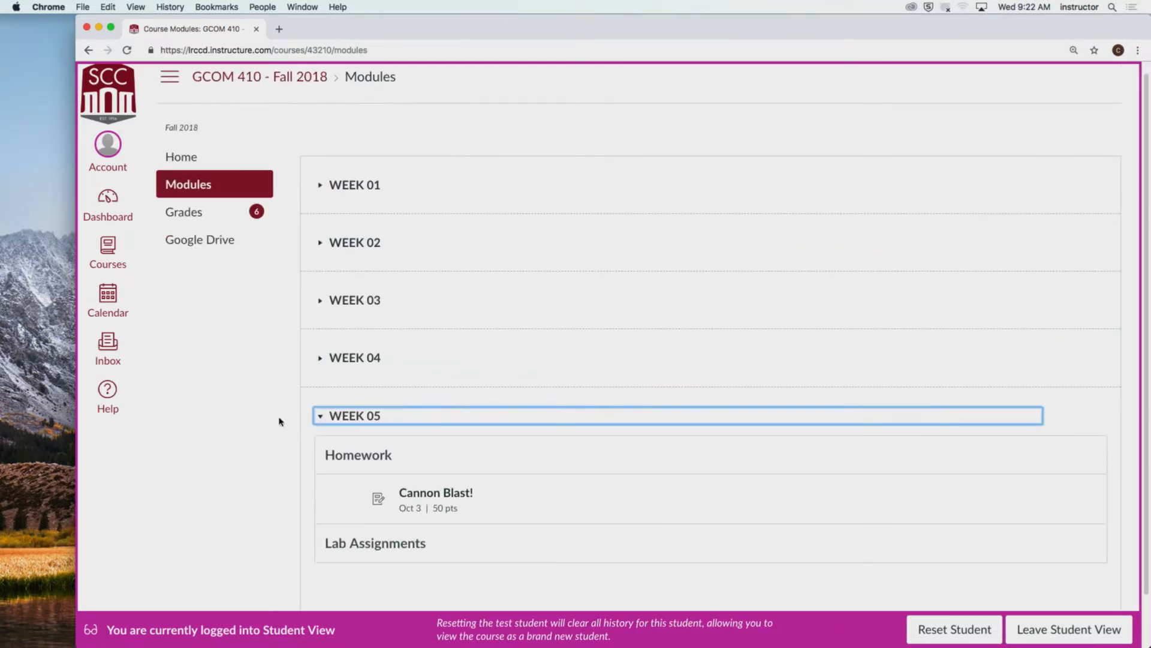
pyautogui.scroll(-2, 270, 449)
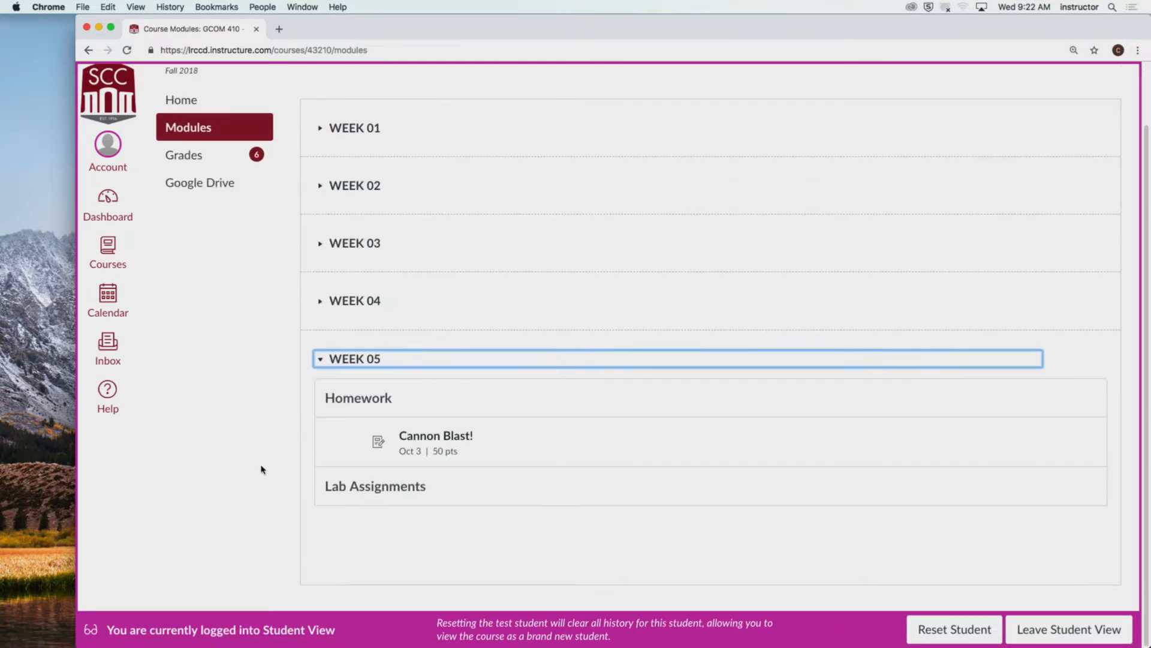
pyautogui.click(444, 437)
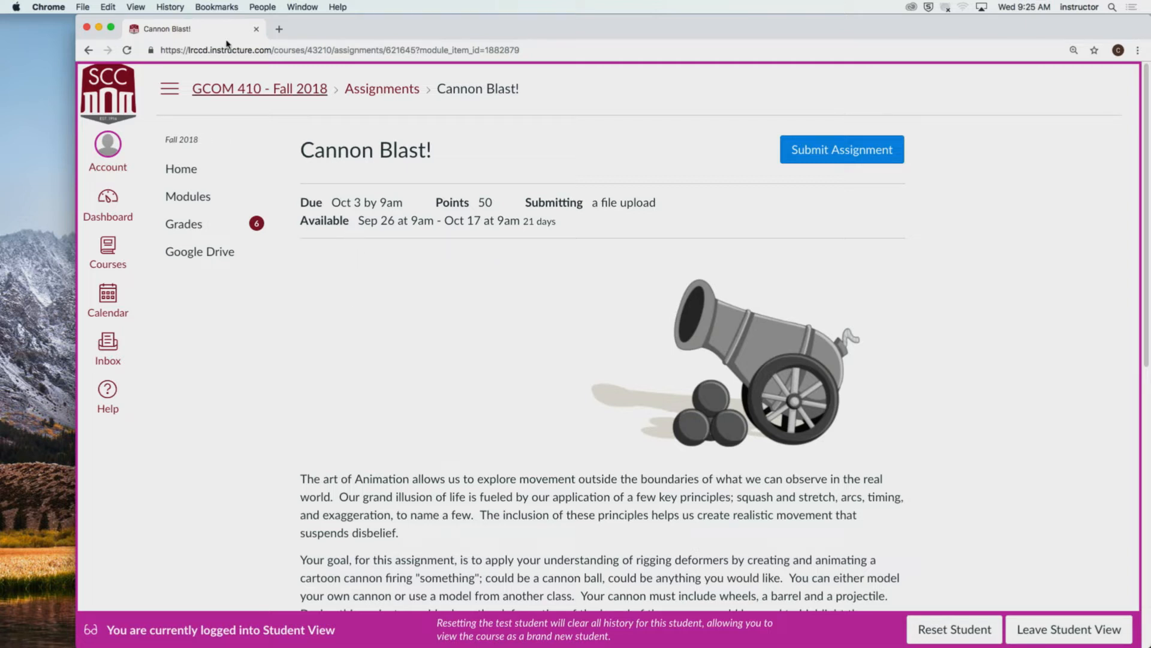
# Step: Hide Google Chrome, switch to Modo and have the Perspective viewport fill the workspace
pyautogui.click(48, 7)
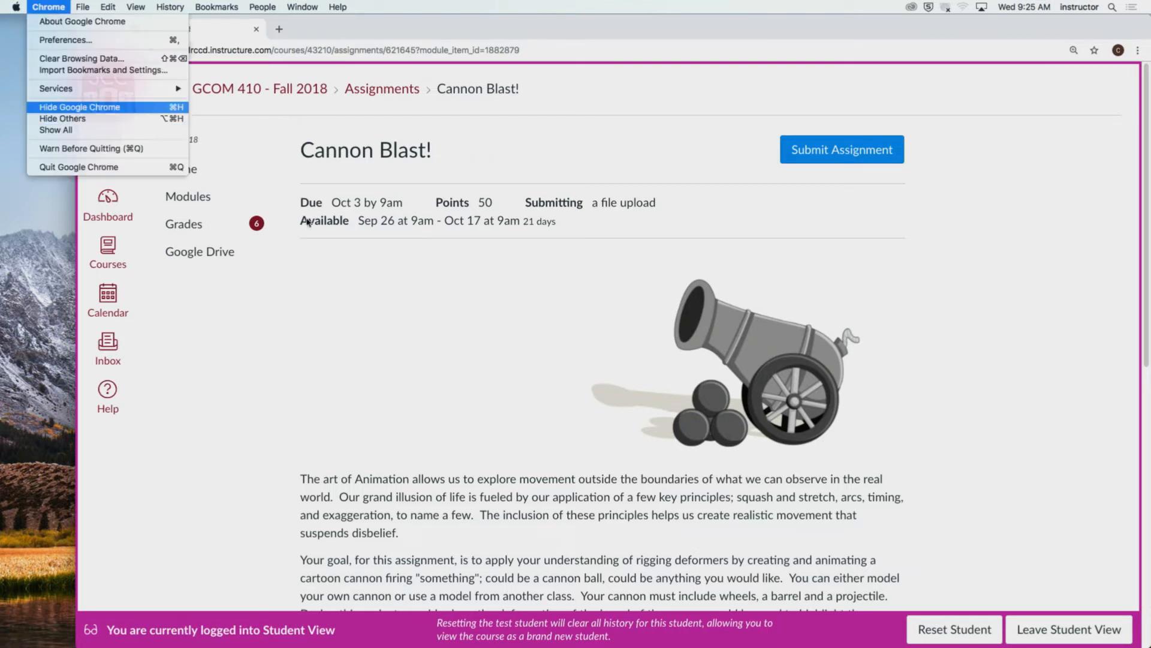
pyautogui.click(77, 107)
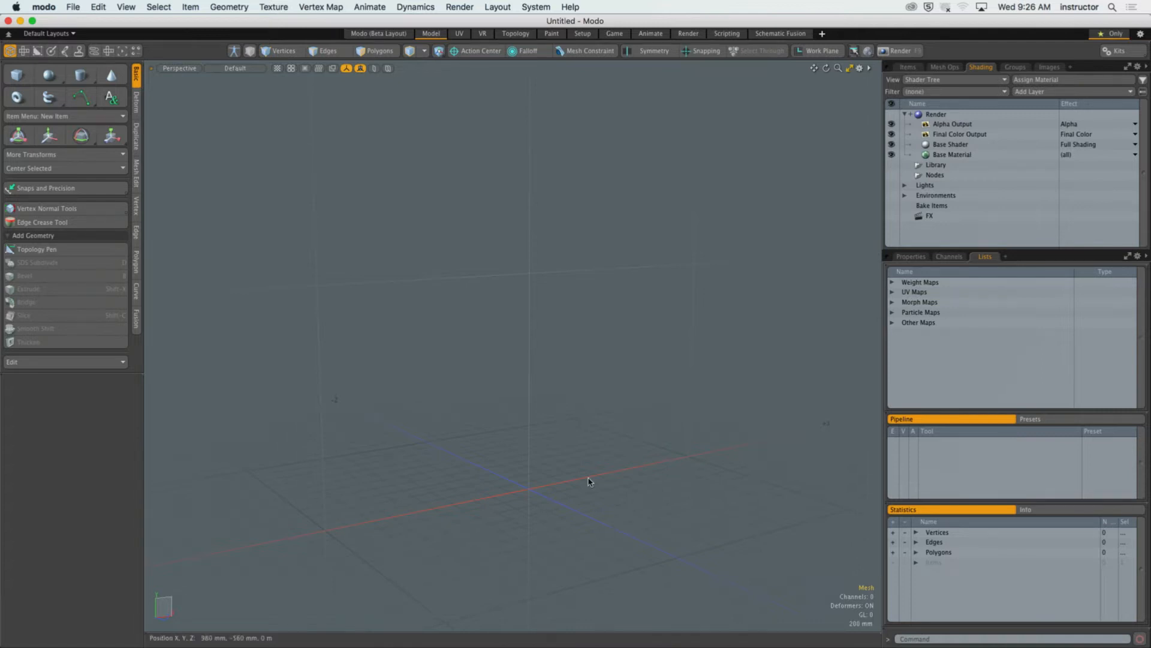
pyautogui.click(547, 373)
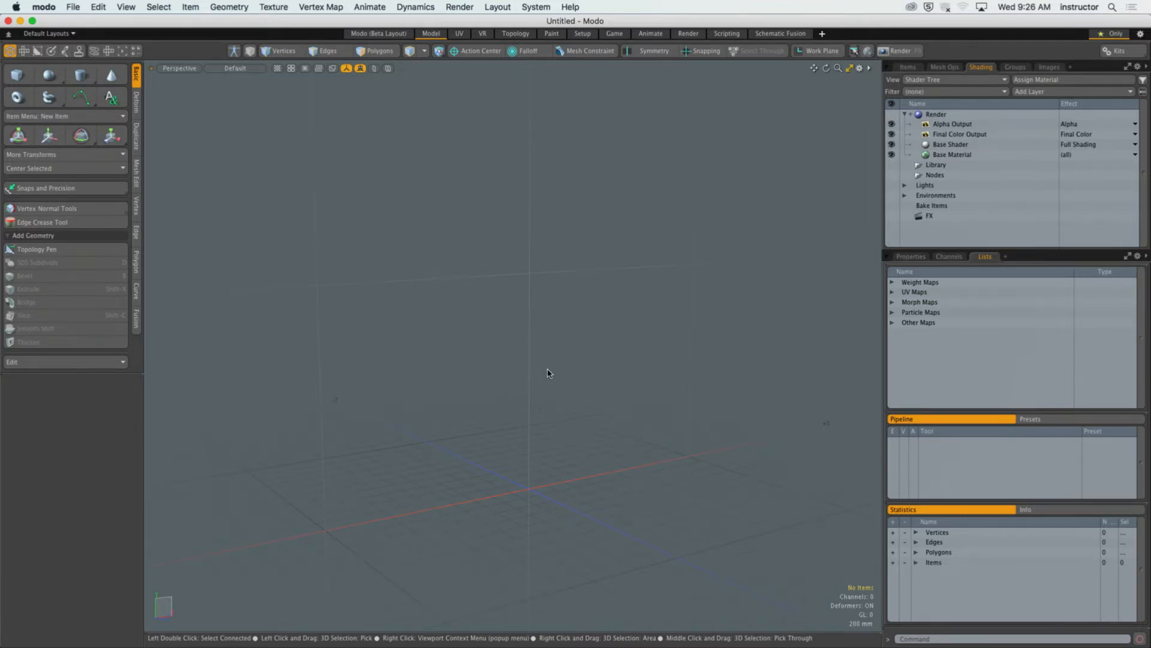
pyautogui.hotkey('ctrl', 'space')
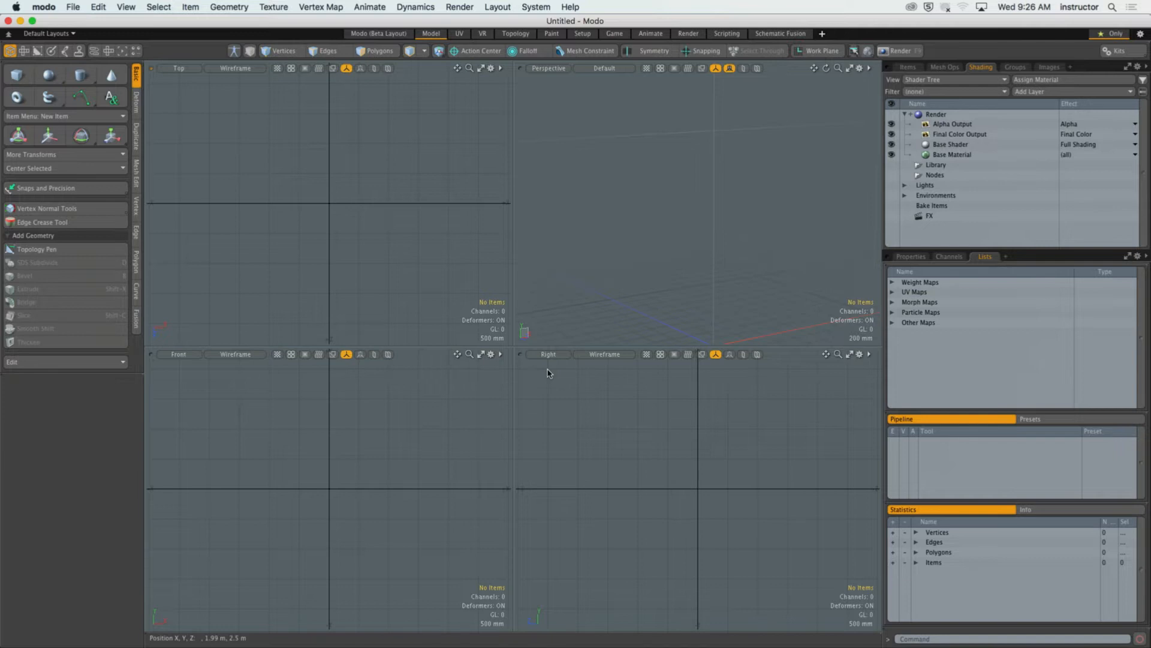
pyautogui.click(850, 69)
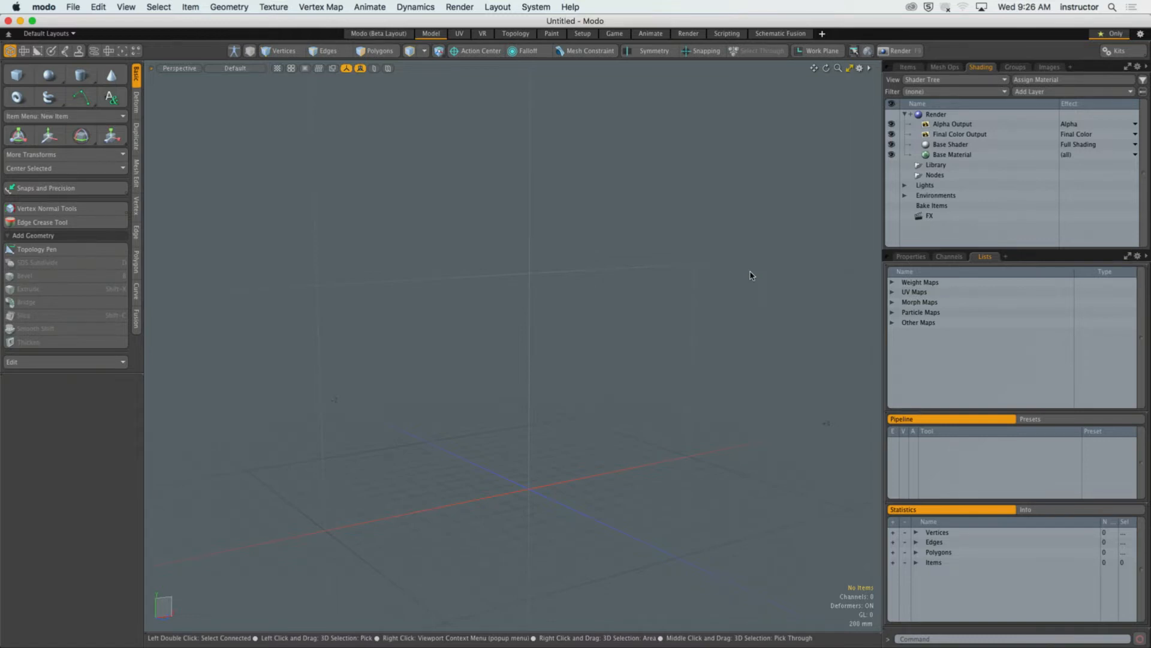
# Step: Draw a flat 24-sided cylinder disc along the Z axis with a radius of about 1.67 m above the ground grid
pyautogui.keyDown('alt'); pyautogui.moveTo(619, 382); pyautogui.dragTo(568, 386); pyautogui.keyUp('alt')
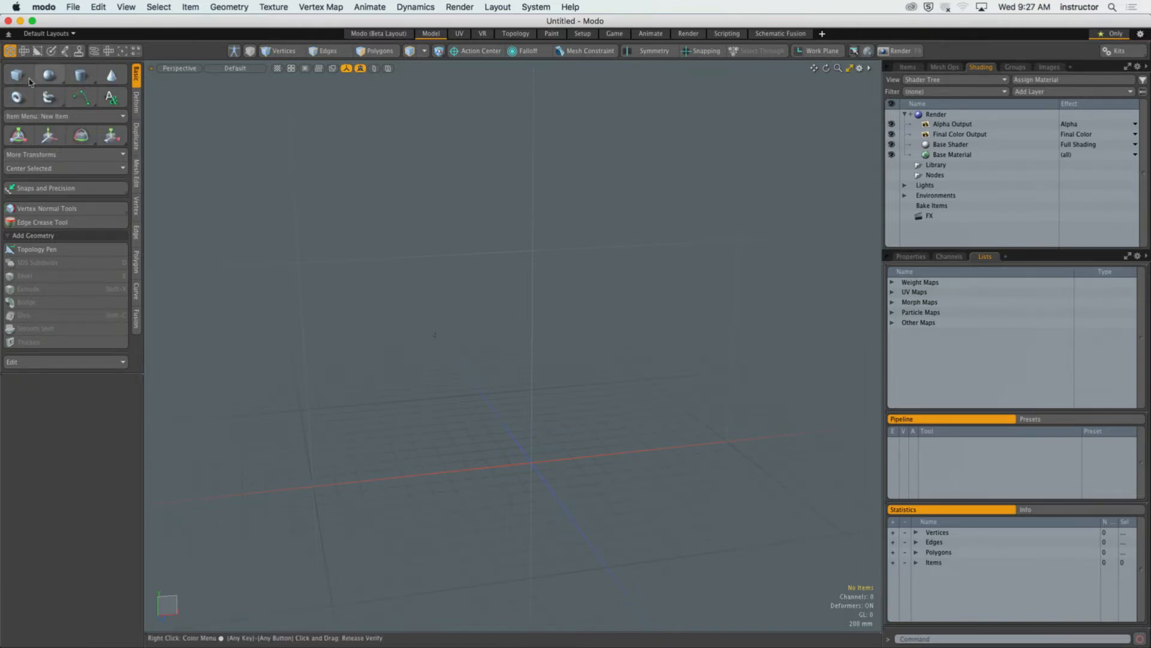
pyautogui.click(81, 74)
pyautogui.moveTo(525, 247)
pyautogui.keyDown('ctrl'); pyautogui.mouseDown()
pyautogui.moveTo(730, 360)
pyautogui.moveTo(700, 345)
pyautogui.mouseUp(); pyautogui.keyUp('ctrl')
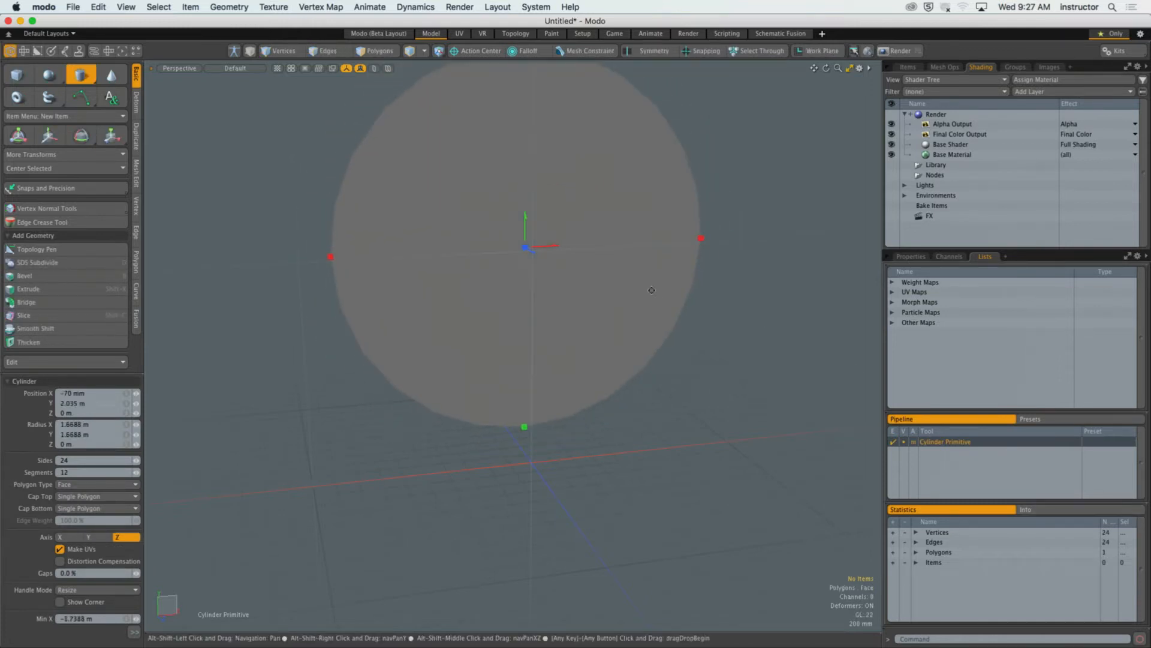
pyautogui.keyDown('alt'); pyautogui.keyDown('shift'); pyautogui.moveTo(650, 290); pyautogui.dragTo(650, 374); pyautogui.keyUp('shift'); pyautogui.keyUp('alt')
pyautogui.press('q')
# Step: Bevel the disc's polygon with an inset of about 388 mm and delete the inner polygon to leave a ring
pyautogui.press('3')
pyautogui.click(625, 365)
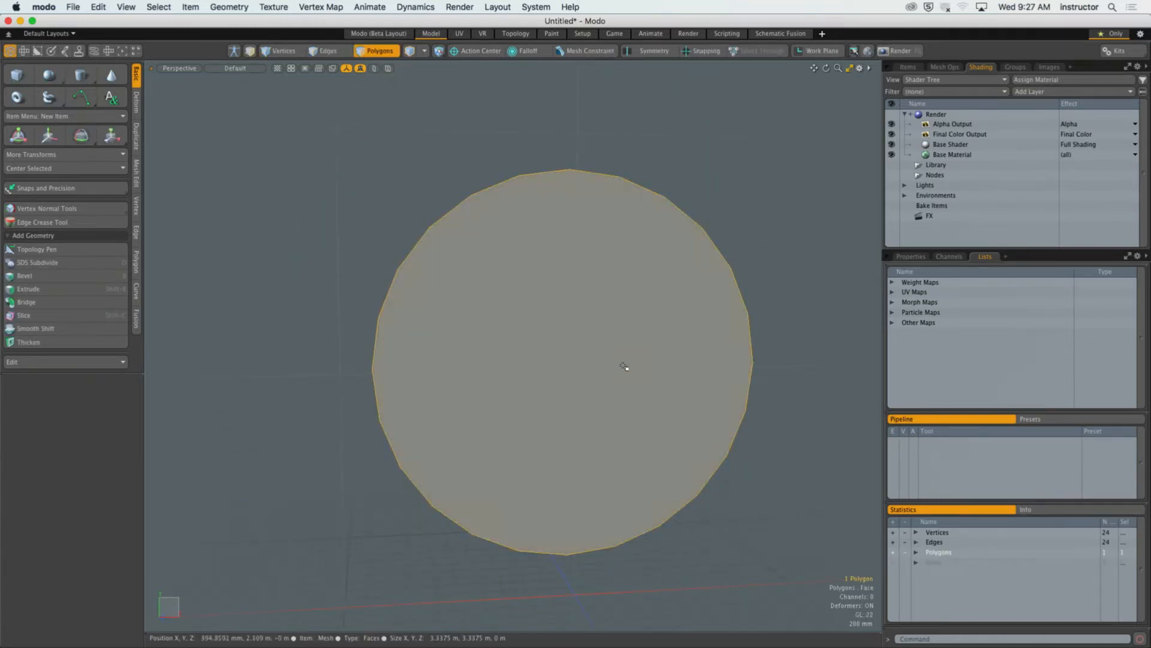
pyautogui.click(828, 149)
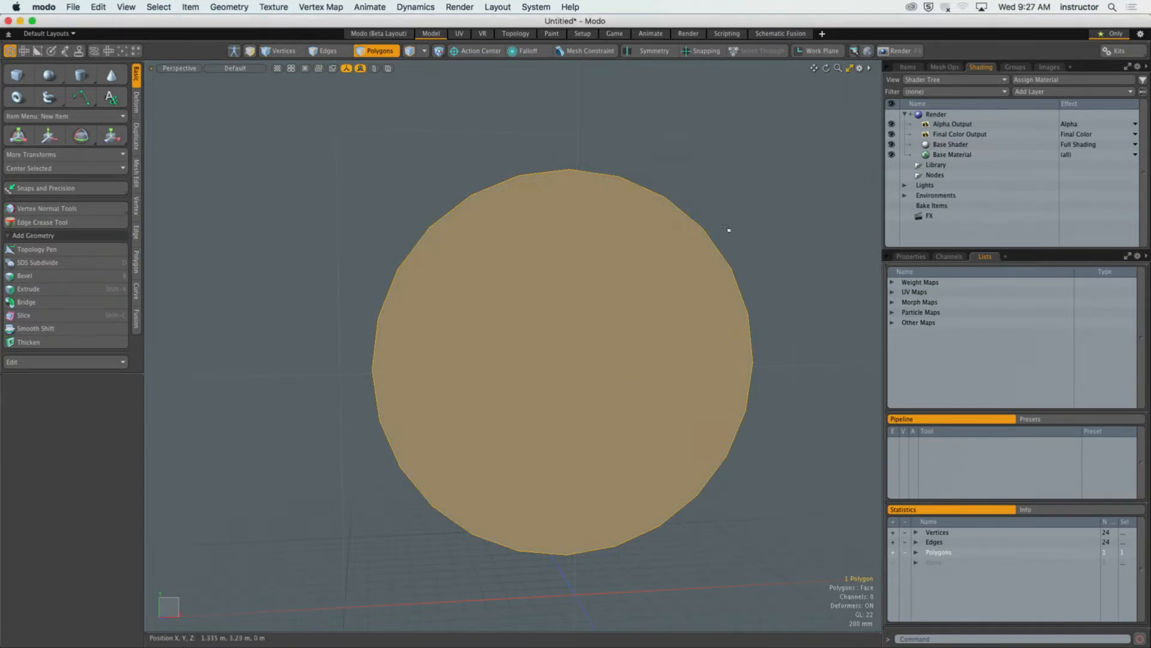
pyautogui.press('b')
pyautogui.moveTo(624, 366)
pyautogui.mouseDown()
pyautogui.moveTo(594, 366)
pyautogui.moveTo(605, 365)
pyautogui.mouseUp()
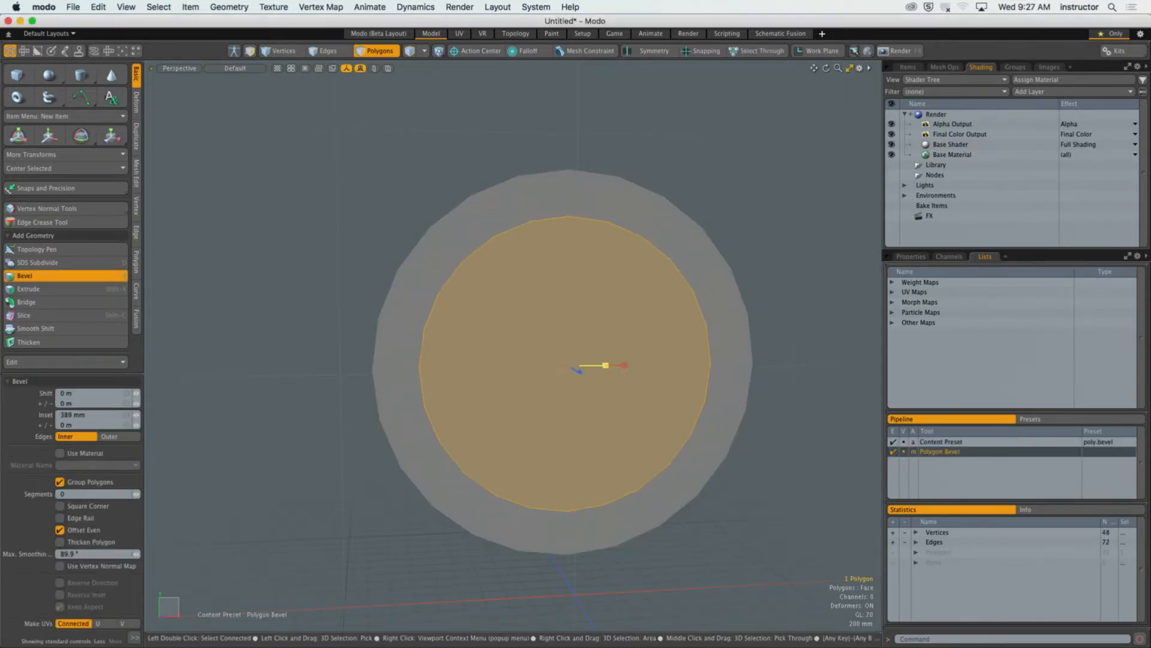
pyautogui.press('q')
pyautogui.press('Delete')
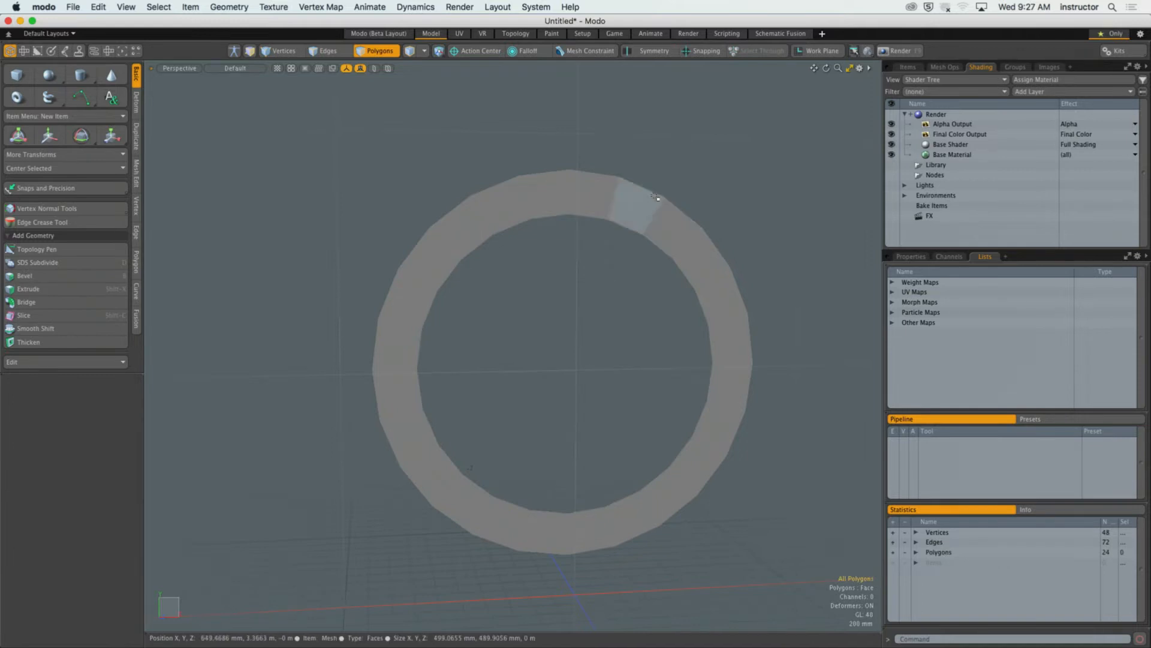
# Step: Select all the ring's polygons and extrude them to give the ring thickness
pyautogui.doubleClick(641, 220)
pyautogui.keyDown('alt'); pyautogui.moveTo(640, 220); pyautogui.dragTo(627, 265); pyautogui.keyUp('alt')
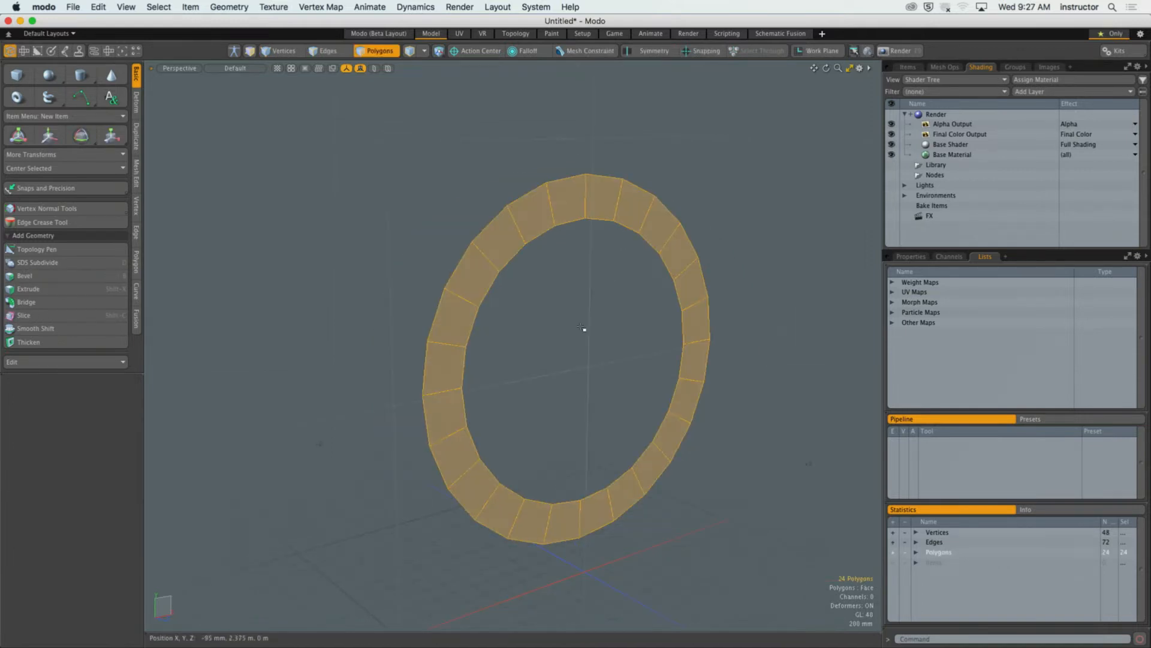
pyautogui.hotkey('shift', 'x')
pyautogui.moveTo(617, 377); pyautogui.dragTo(674, 327)
pyautogui.press('q')
pyautogui.click(624, 354)
# Step: Select the whole ring, center it at the scene origin on all axes and clear the selection
pyautogui.doubleClick(671, 326)
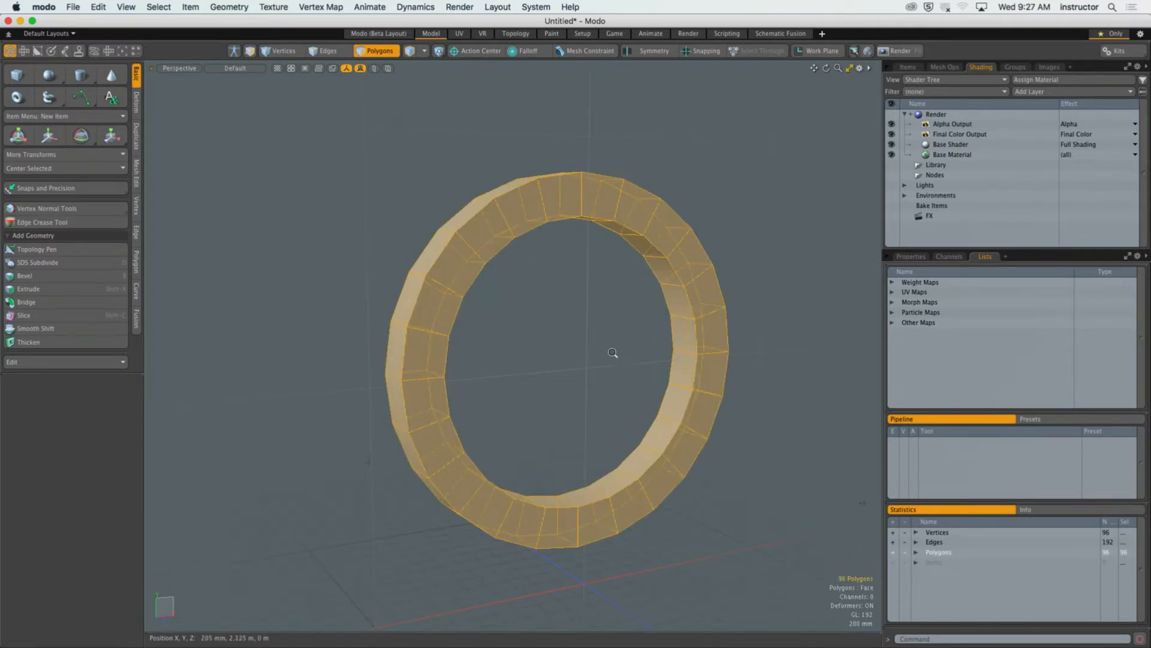
pyautogui.scroll(-2, 611, 352)
pyautogui.keyDown('alt'); pyautogui.keyDown('shift'); pyautogui.moveTo(611, 352); pyautogui.dragTo(528, 198); pyautogui.keyUp('shift'); pyautogui.keyUp('alt')
pyautogui.click(27, 173)
pyautogui.click(30, 183)
pyautogui.click(569, 287)
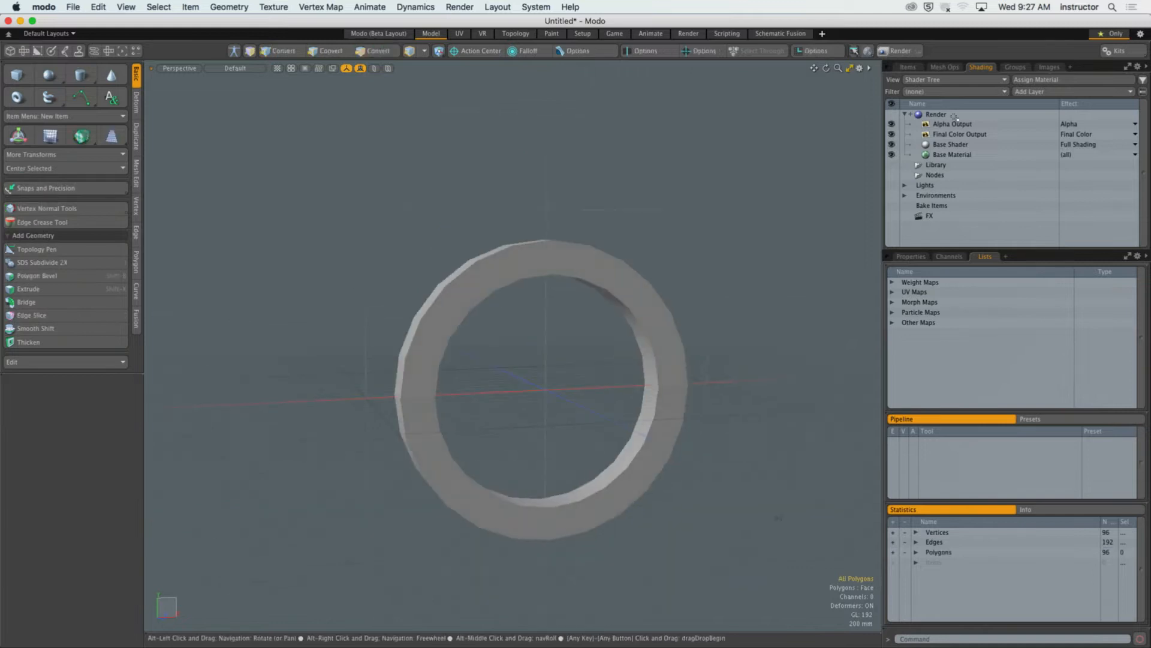
# Step: Duplicate the ring's mesh item to create a second, identical ring mesh
pyautogui.click(907, 67)
pyautogui.moveTo(621, 318)
pyautogui.keyDown('alt'); pyautogui.keyDown('shift'); pyautogui.mouseDown()
pyautogui.moveTo(586, 268)
pyautogui.moveTo(681, 226)
pyautogui.mouseUp(); pyautogui.keyUp('shift'); pyautogui.keyUp('alt')
pyautogui.scroll(2, 586, 268)
pyautogui.press('3')
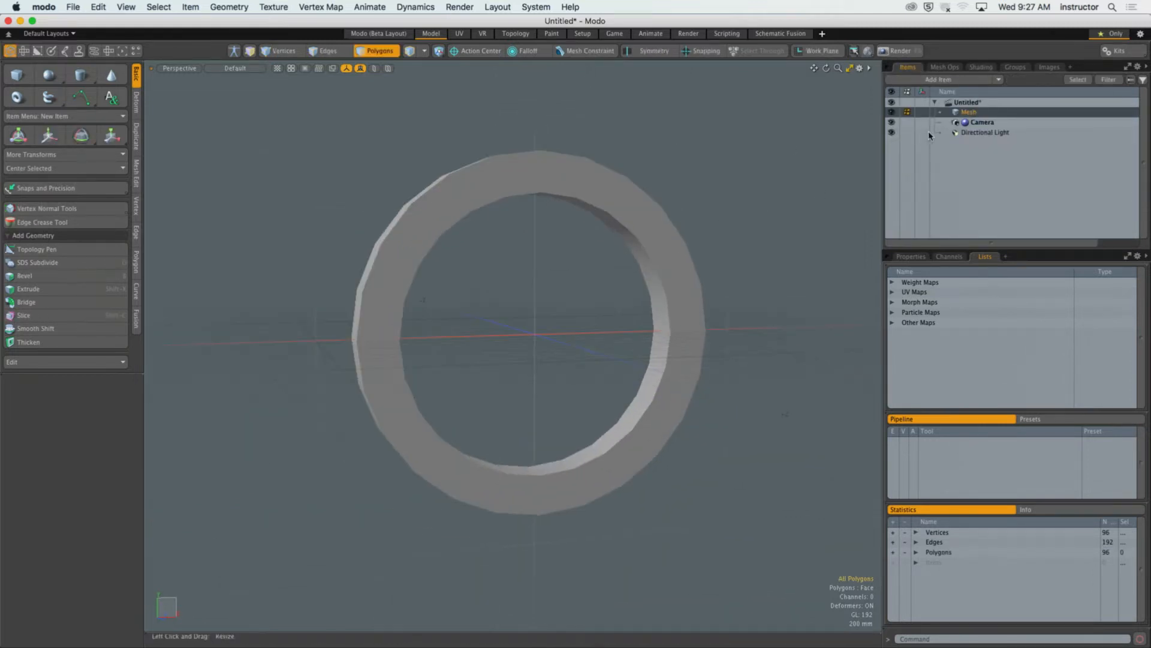
pyautogui.rightClick(965, 112)
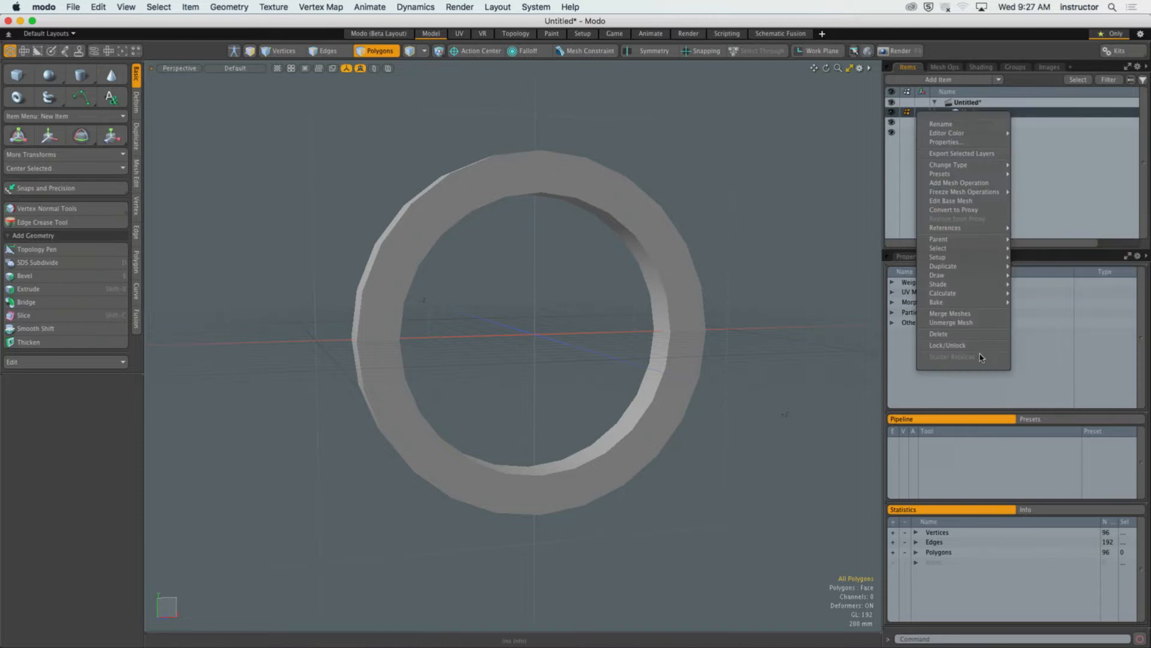
pyautogui.moveTo(951, 265)
pyautogui.click(1033, 265)
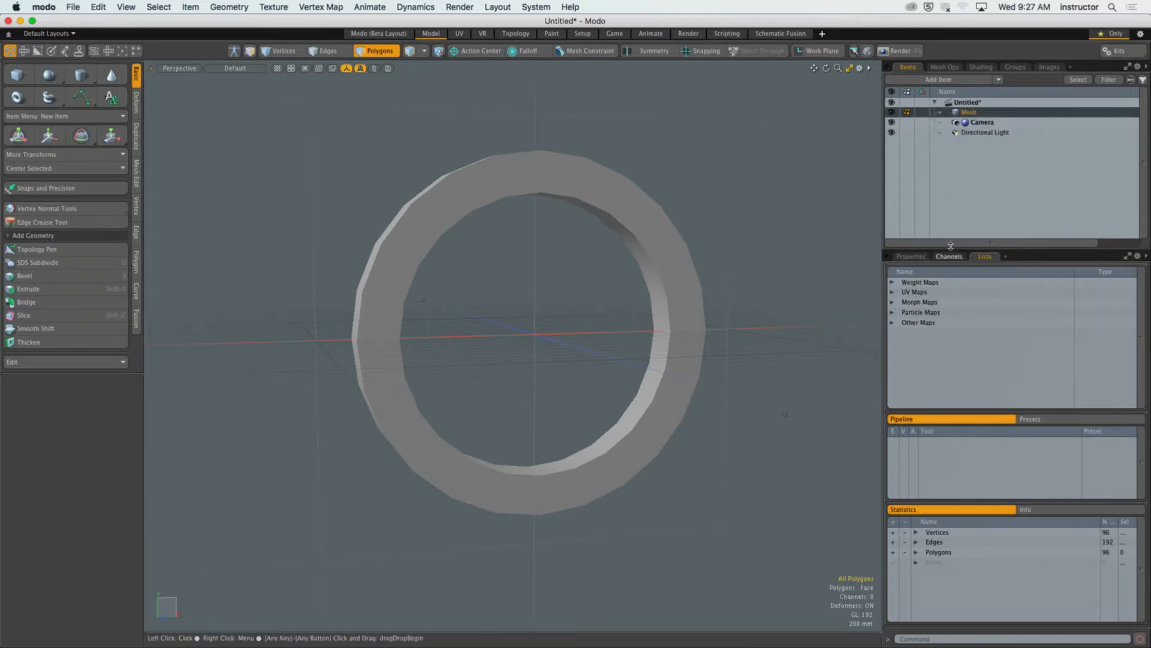
pyautogui.rightClick(965, 114)
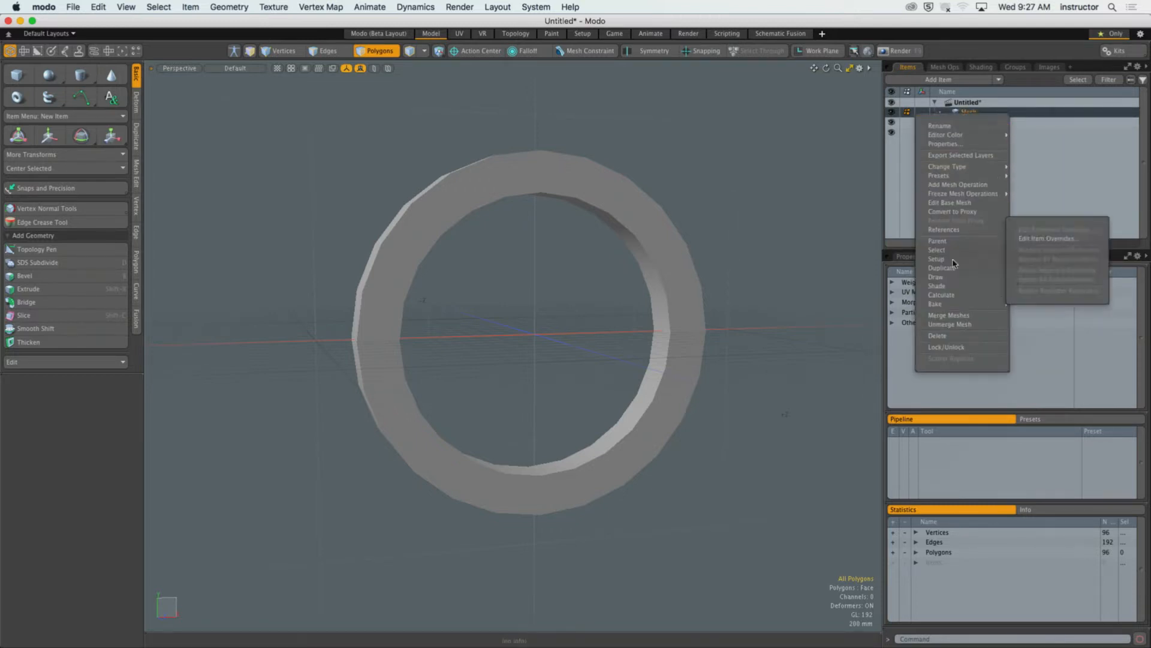
pyautogui.click(1034, 268)
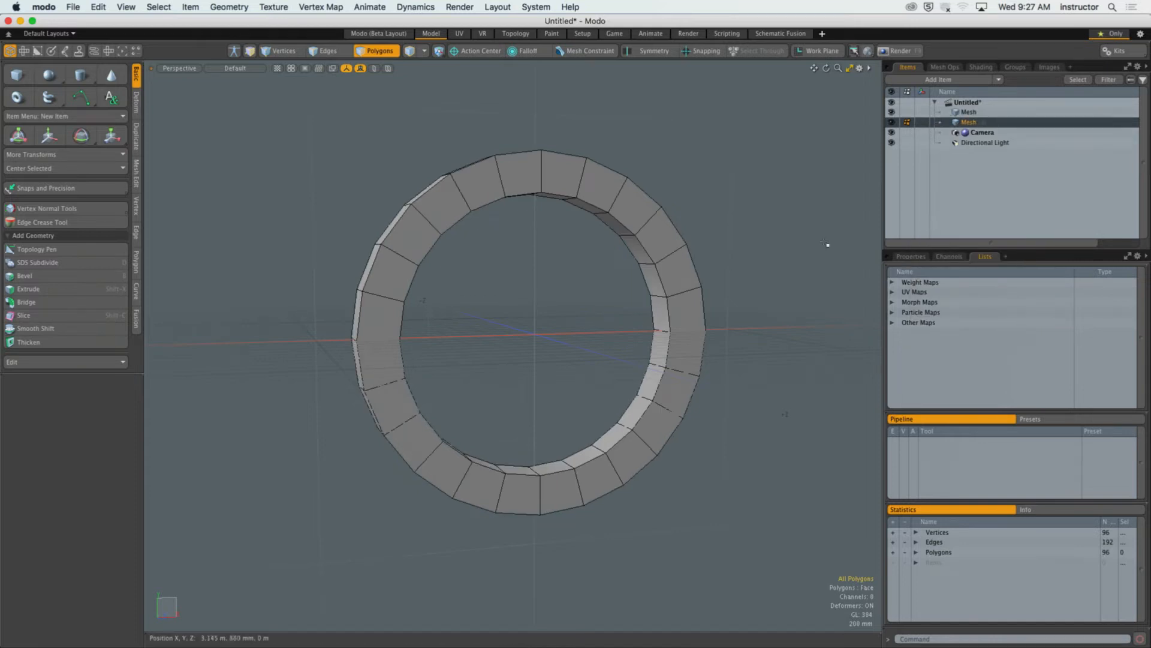
# Step: Scale the duplicate ring down uniformly to about 2.3 m across inside the original ring, and clear the item selection
pyautogui.press('r')
pyautogui.moveTo(534, 340)
pyautogui.mouseDown()
pyautogui.moveTo(504, 340)
pyautogui.moveTo(515, 340)
pyautogui.mouseUp()
pyautogui.press('q')
pyautogui.keyDown('alt'); pyautogui.moveTo(754, 173); pyautogui.dragTo(694, 193); pyautogui.keyUp('alt')
pyautogui.click(970, 113)
pyautogui.keyDown('alt'); pyautogui.moveTo(736, 157); pyautogui.dragTo(738, 180); pyautogui.keyUp('alt')
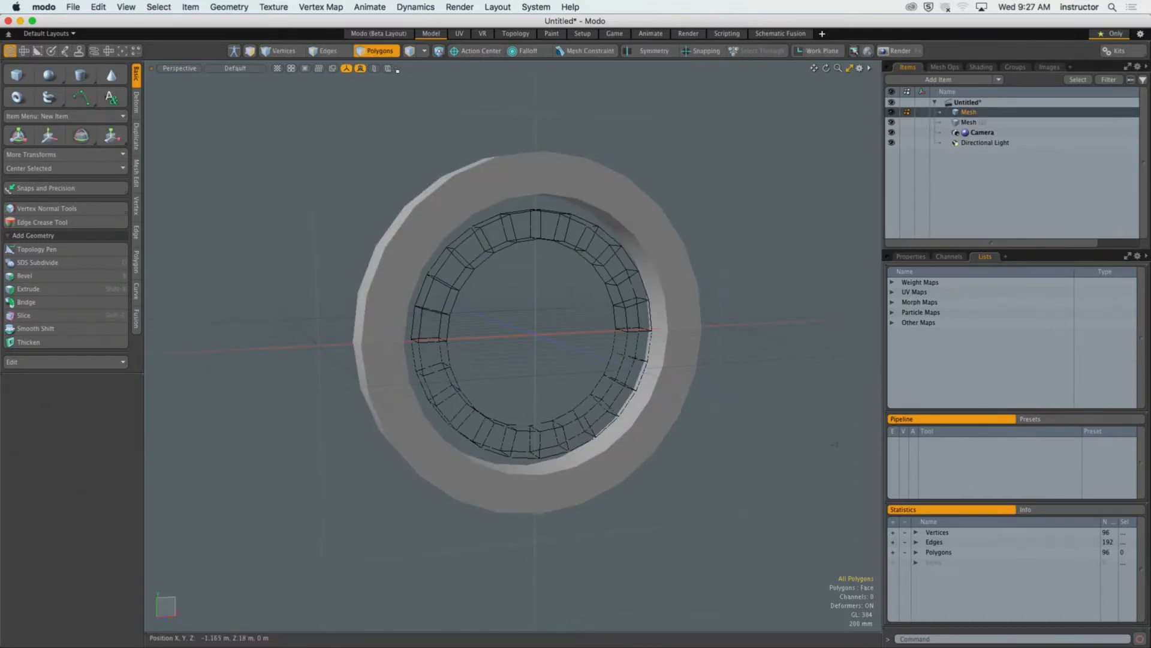
pyautogui.press('5')
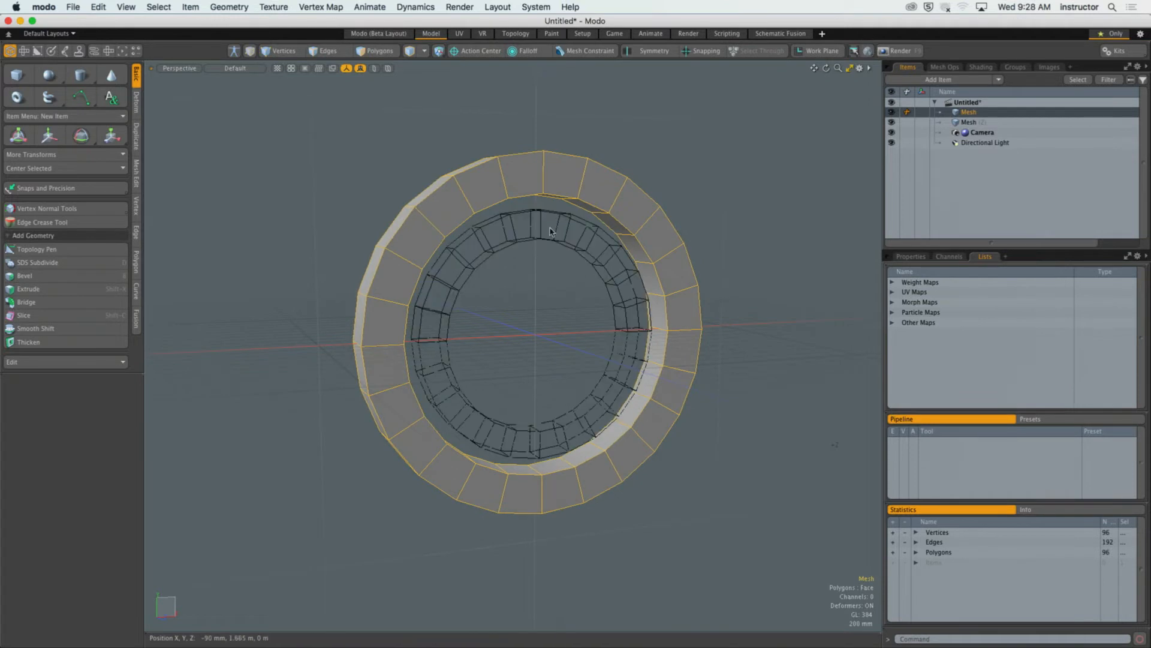
pyautogui.click(665, 188)
pyautogui.scroll(2, 666, 188)
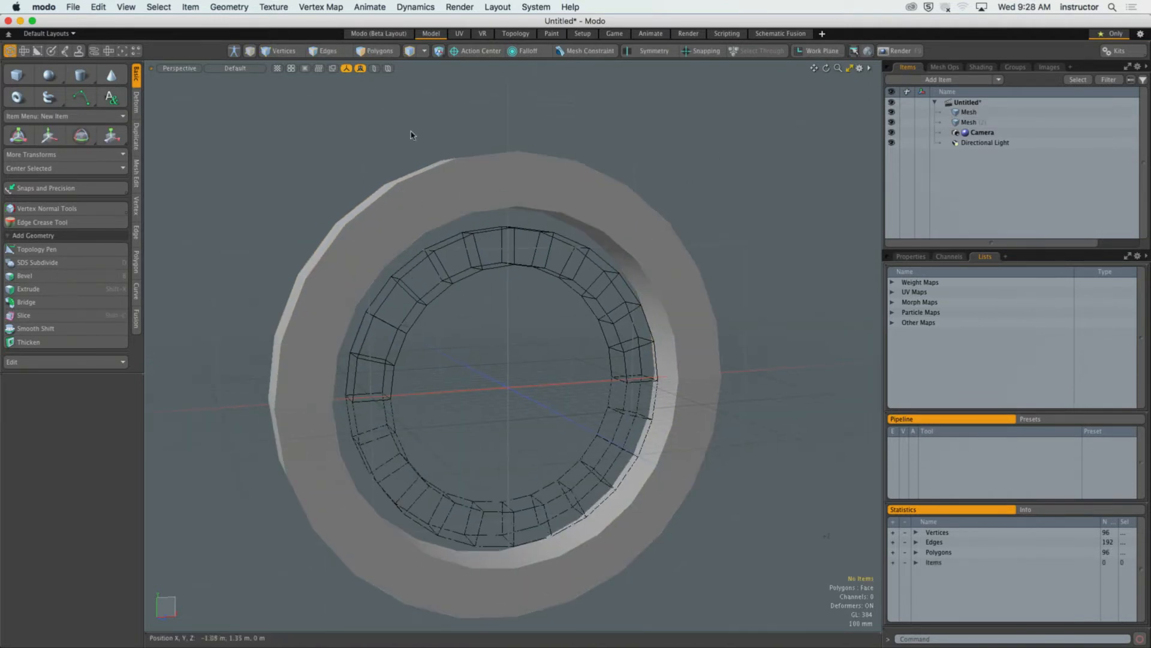
# Step: Switch to the Setup layout and show its viewport in Perspective view with Default shading
pyautogui.click(580, 35)
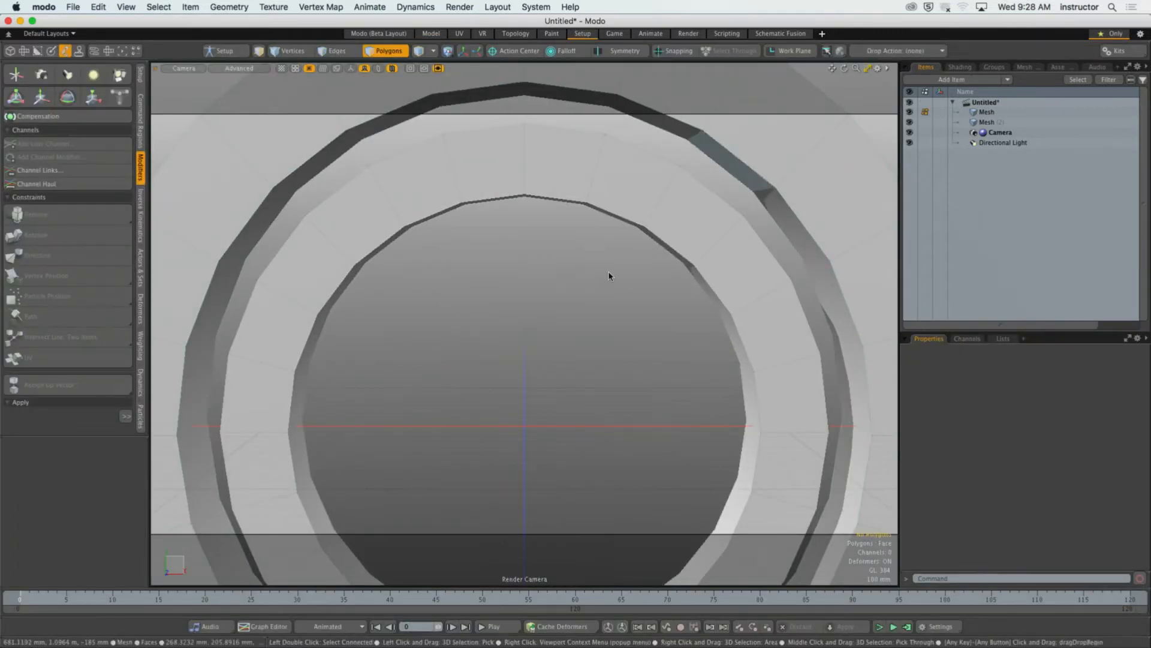
pyautogui.hotkey('ctrl', 'space')
pyautogui.click(647, 249)
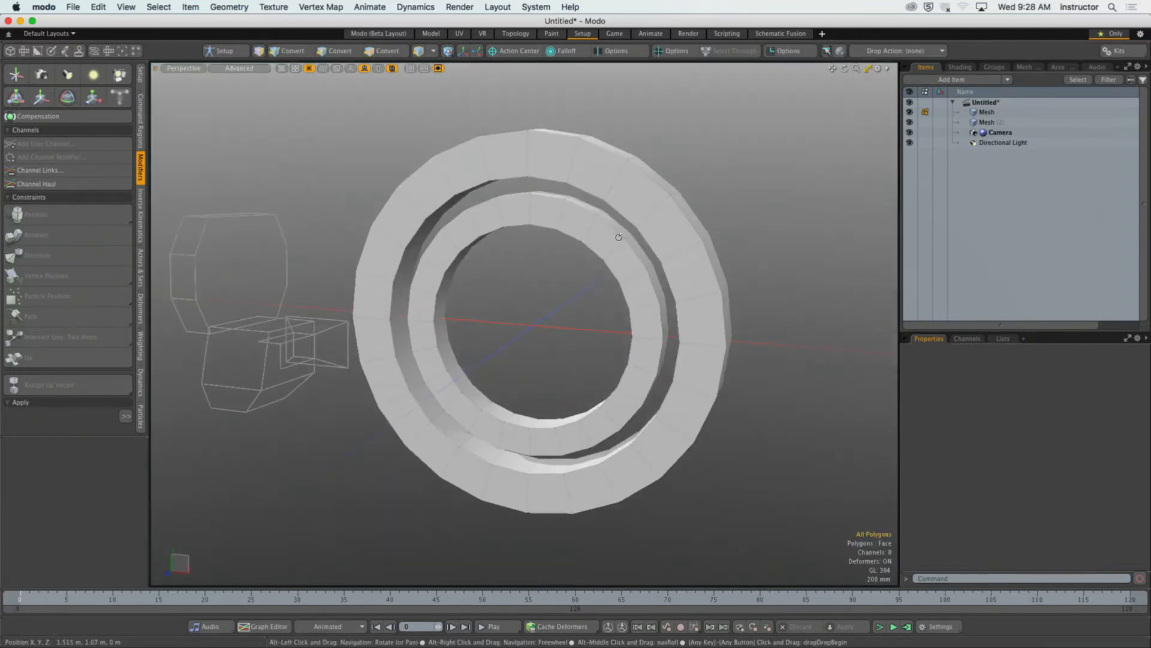
pyautogui.click(251, 71)
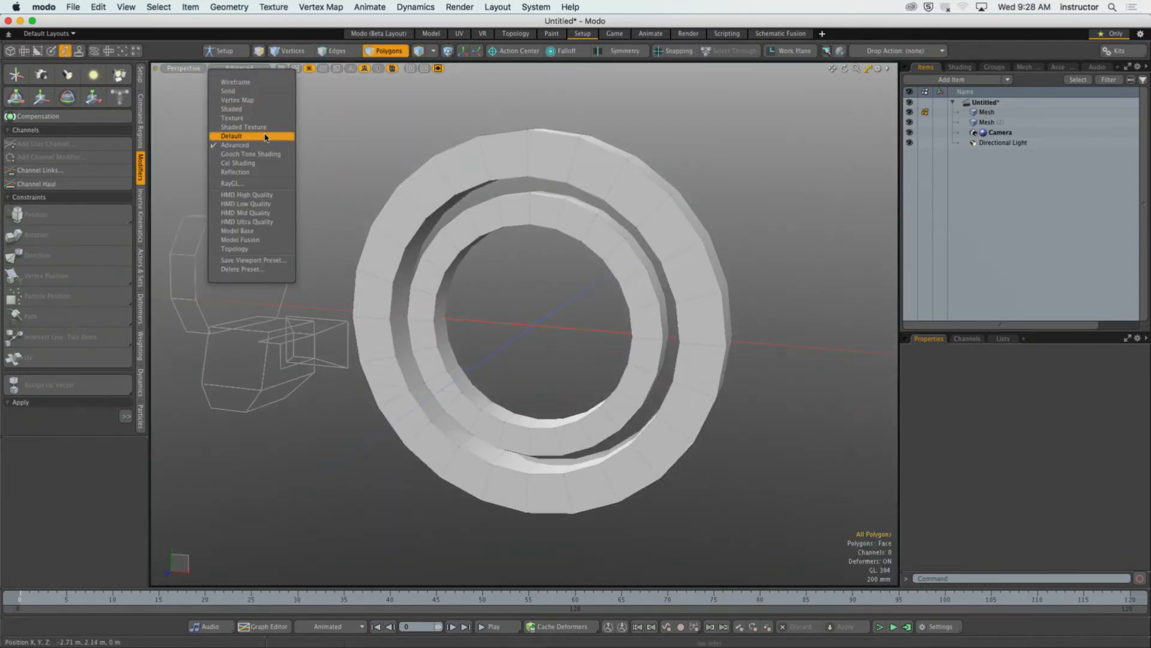
pyautogui.click(258, 136)
pyautogui.keyDown('alt'); pyautogui.moveTo(453, 207); pyautogui.dragTo(455, 211); pyautogui.keyUp('alt')
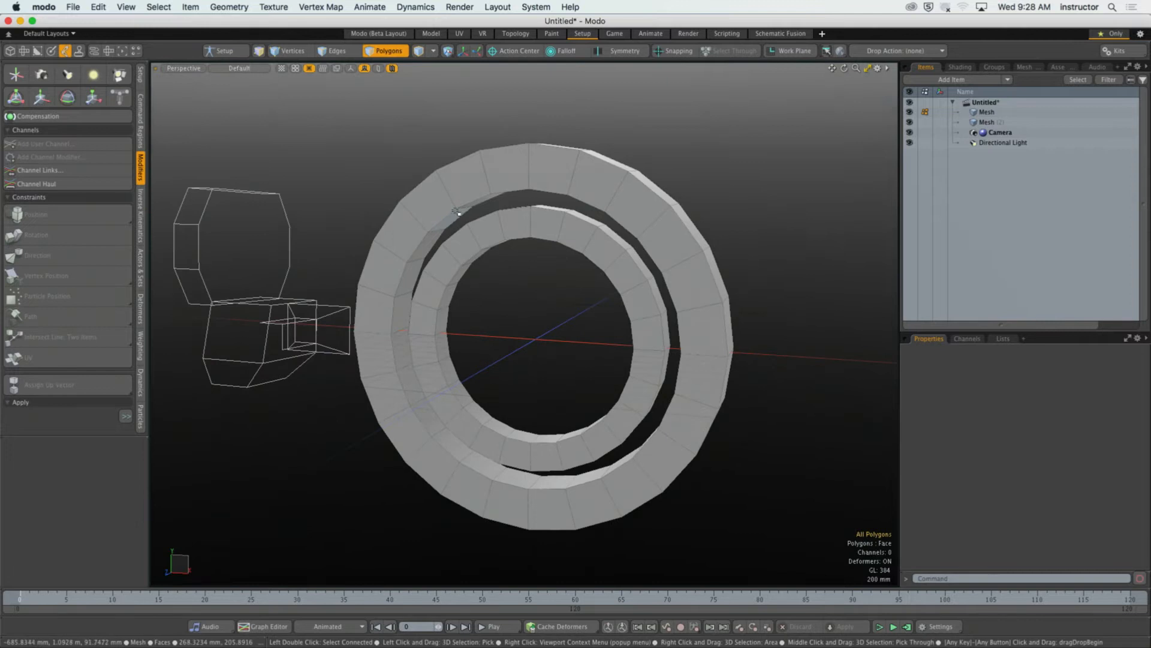
# Step: Open the 3D viewport properties and set the GL Background to None
pyautogui.press('o')
pyautogui.click(532, 93)
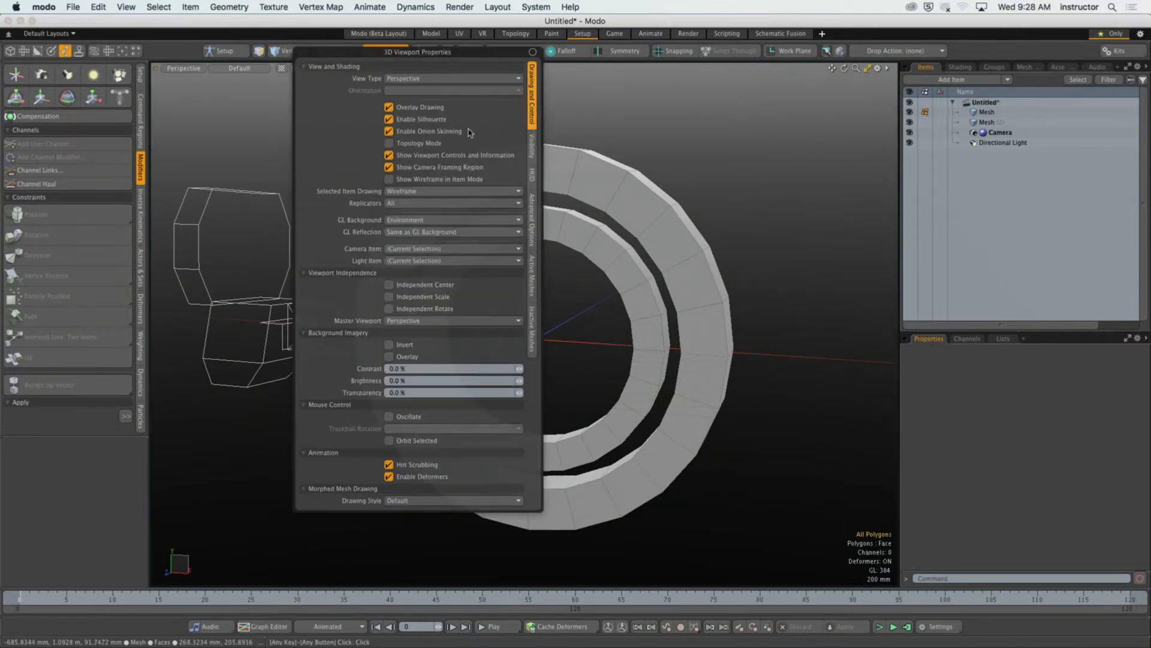
pyautogui.click(450, 220)
pyautogui.click(447, 204)
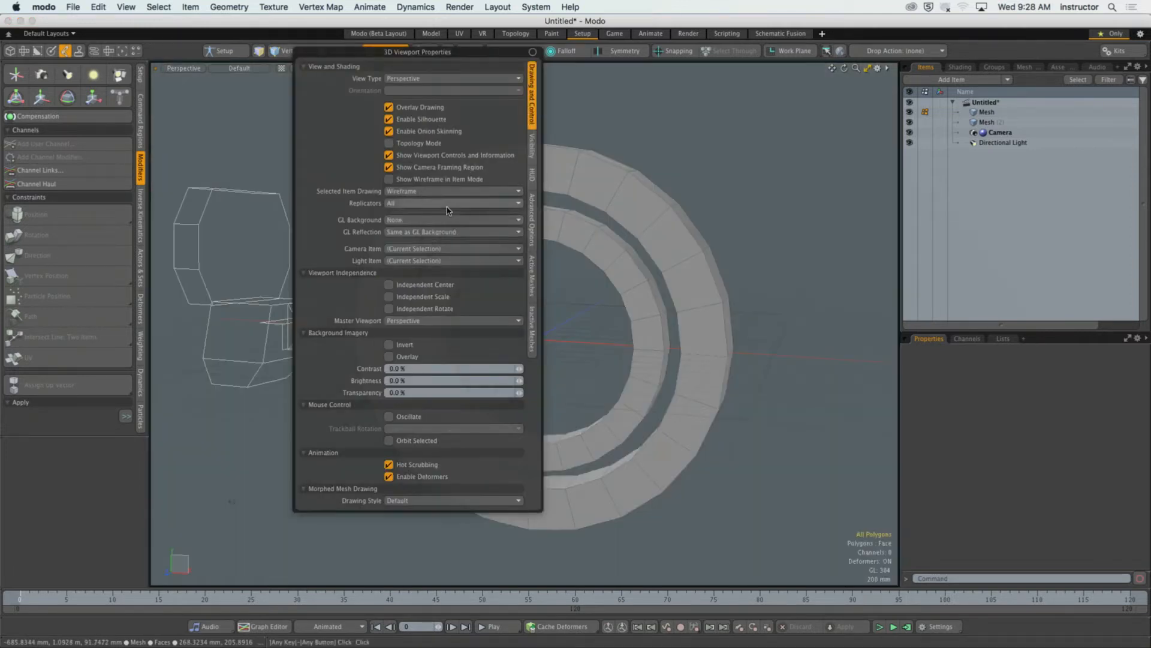
# Step: Turn off the grid and the display of cameras in the 3D viewport's visibility settings
pyautogui.click(532, 146)
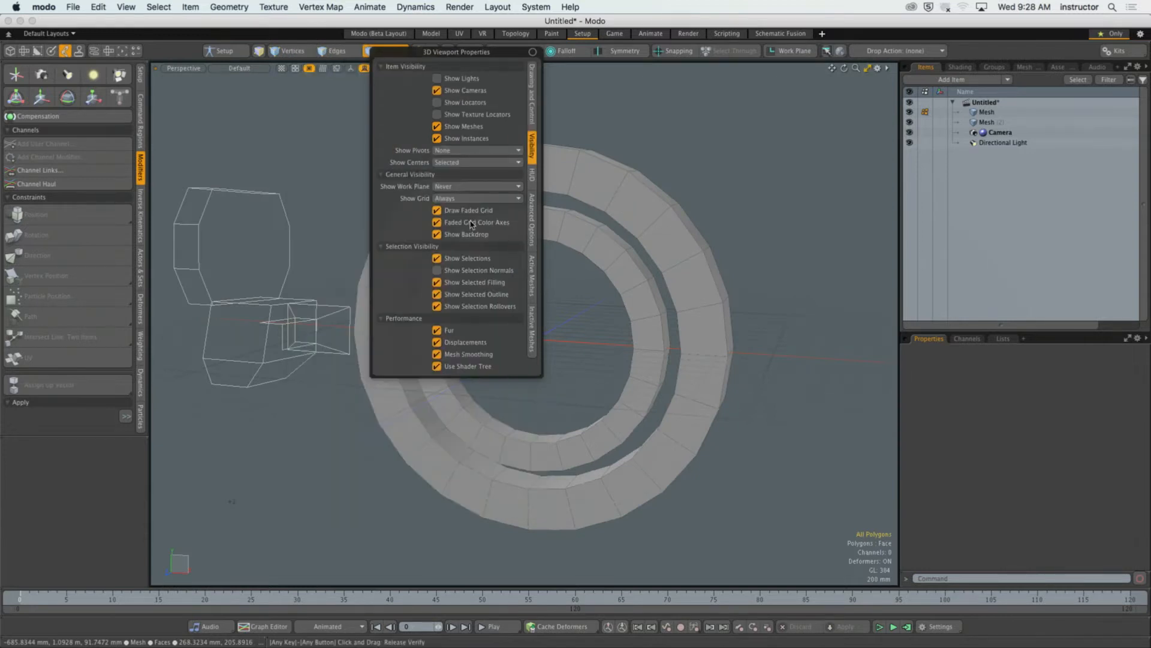
pyautogui.click(477, 198)
pyautogui.click(454, 190)
pyautogui.click(477, 186)
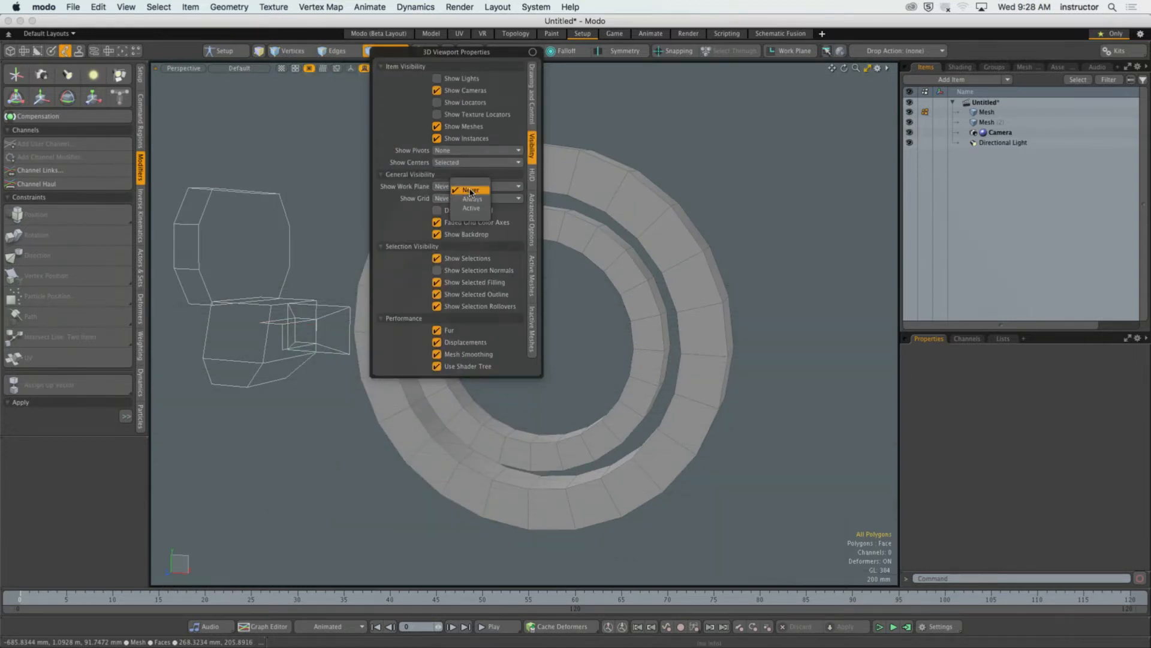
pyautogui.click(454, 179)
pyautogui.click(465, 94)
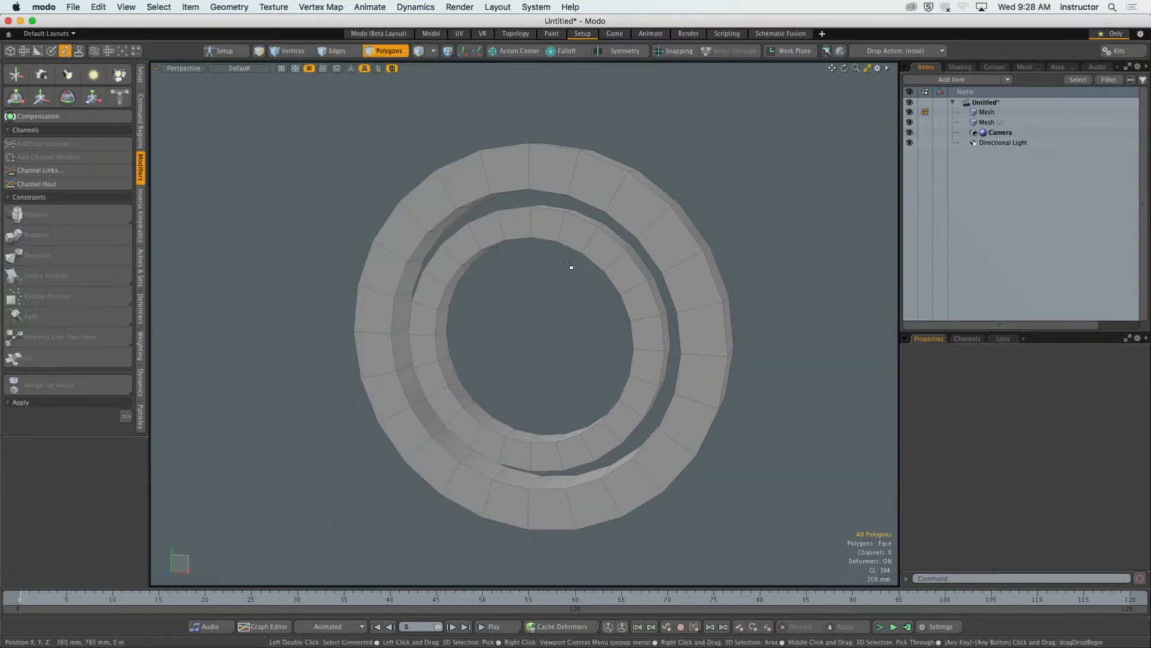
pyautogui.keyDown('alt'); pyautogui.moveTo(571, 262); pyautogui.dragTo(625, 242); pyautogui.keyUp('alt')
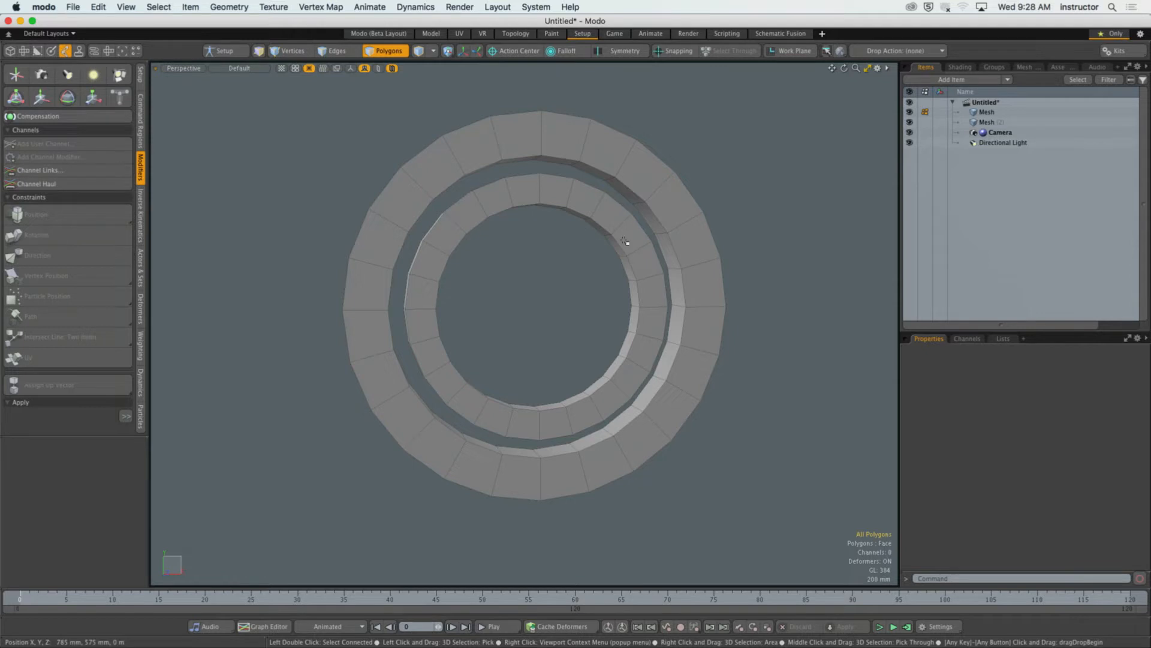
# Step: Rename the mesh item of the larger outer ring as Big Ring
pyautogui.click(389, 52)
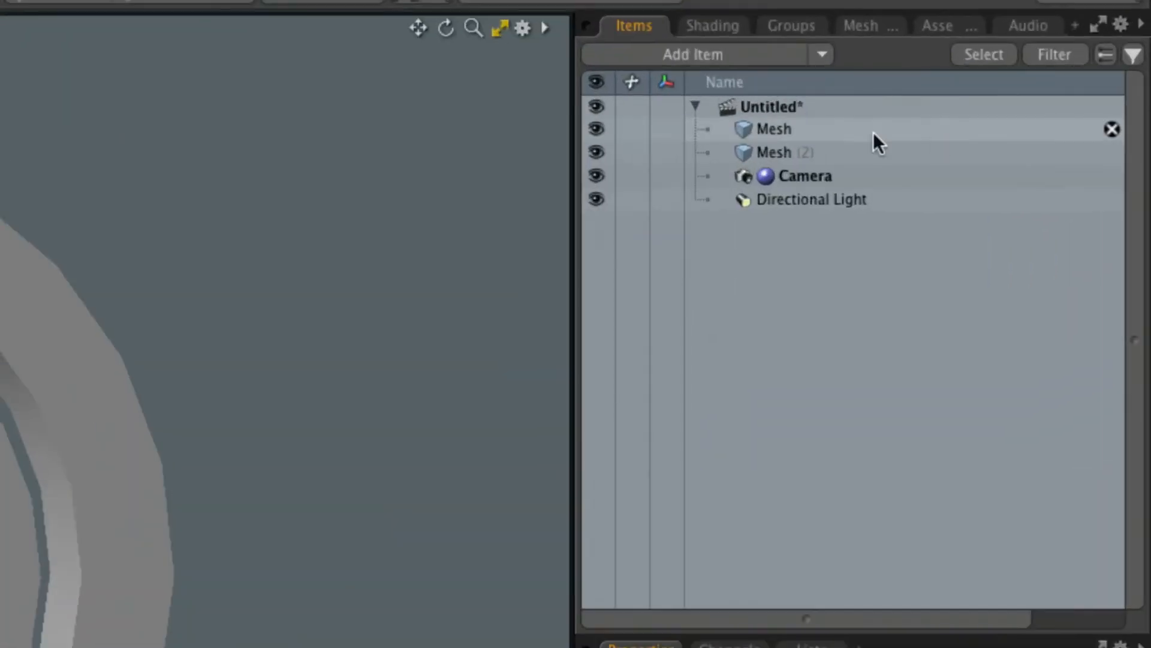
pyautogui.click(1030, 112)
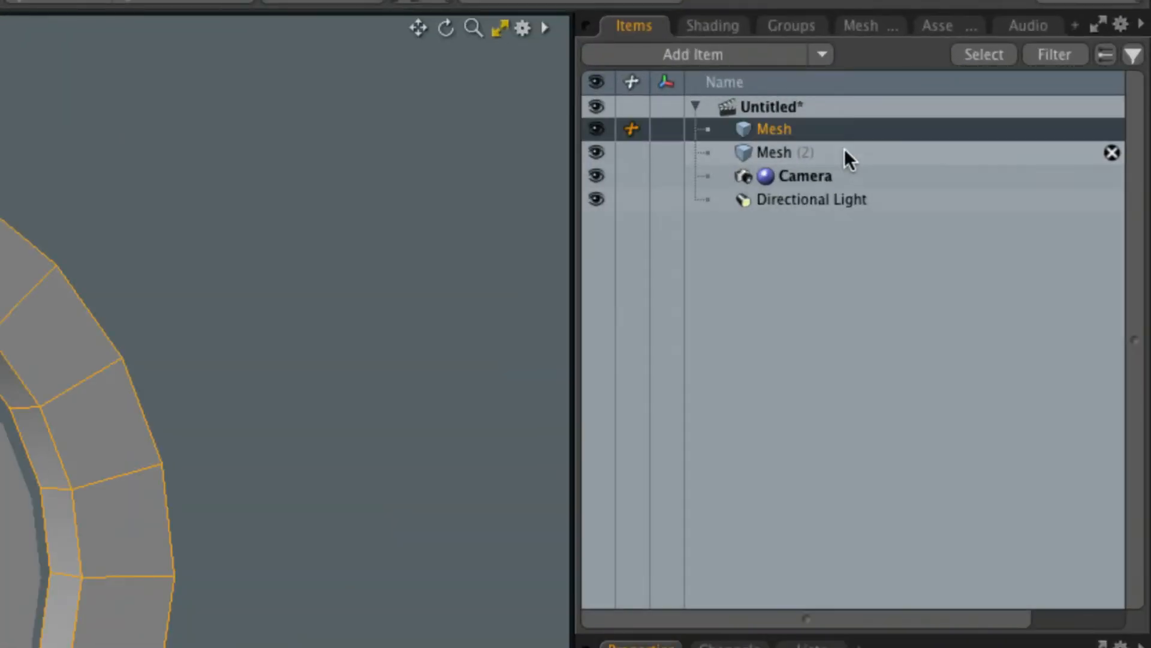
pyautogui.doubleClick(780, 131)
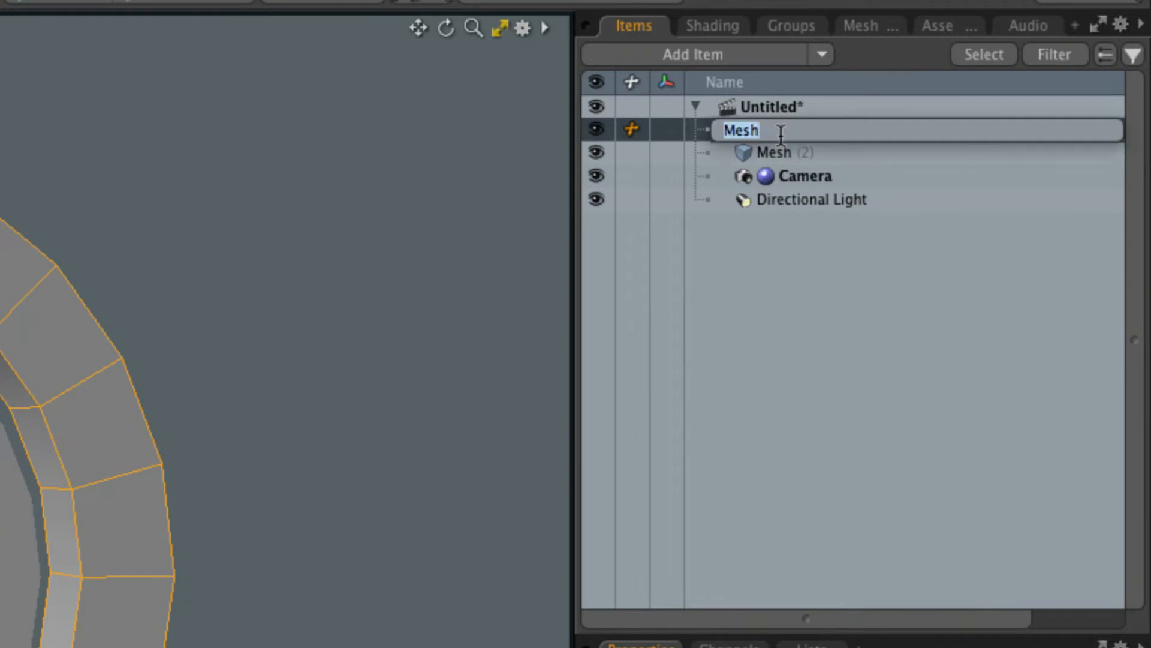
pyautogui.write('Bif Rin')
pyautogui.write('g Ring')
pyautogui.press('Return')
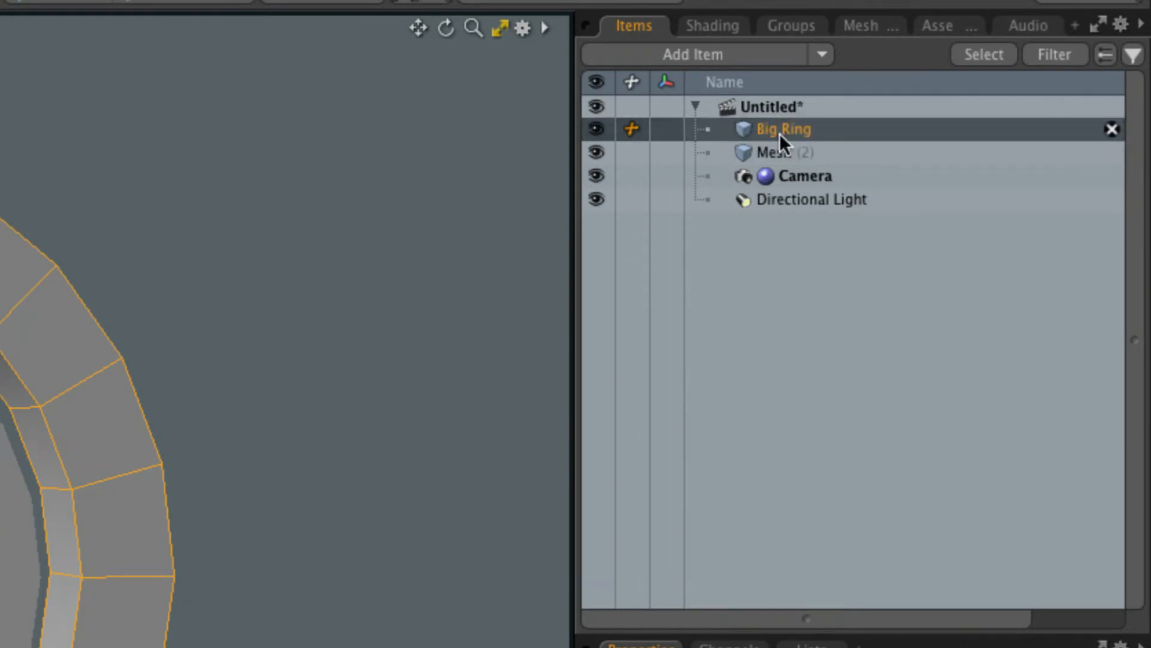
# Step: Rename the mesh item of the smaller inner ring as Small Rig
pyautogui.click(777, 150)
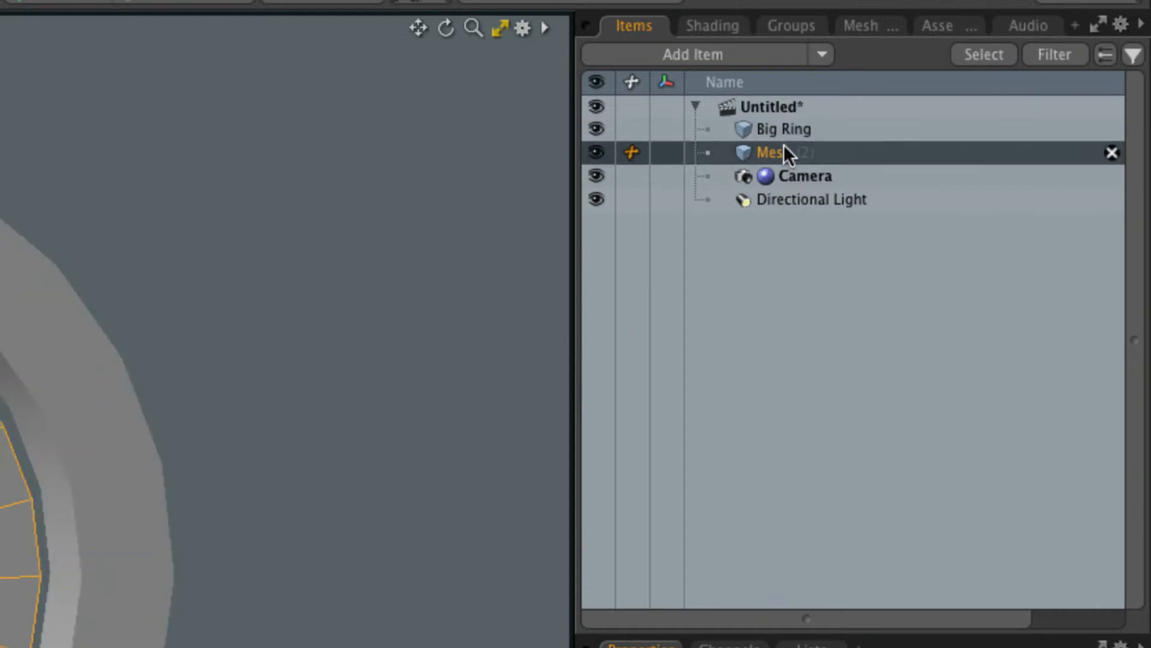
pyautogui.doubleClick(794, 157)
pyautogui.write('Small Rig')
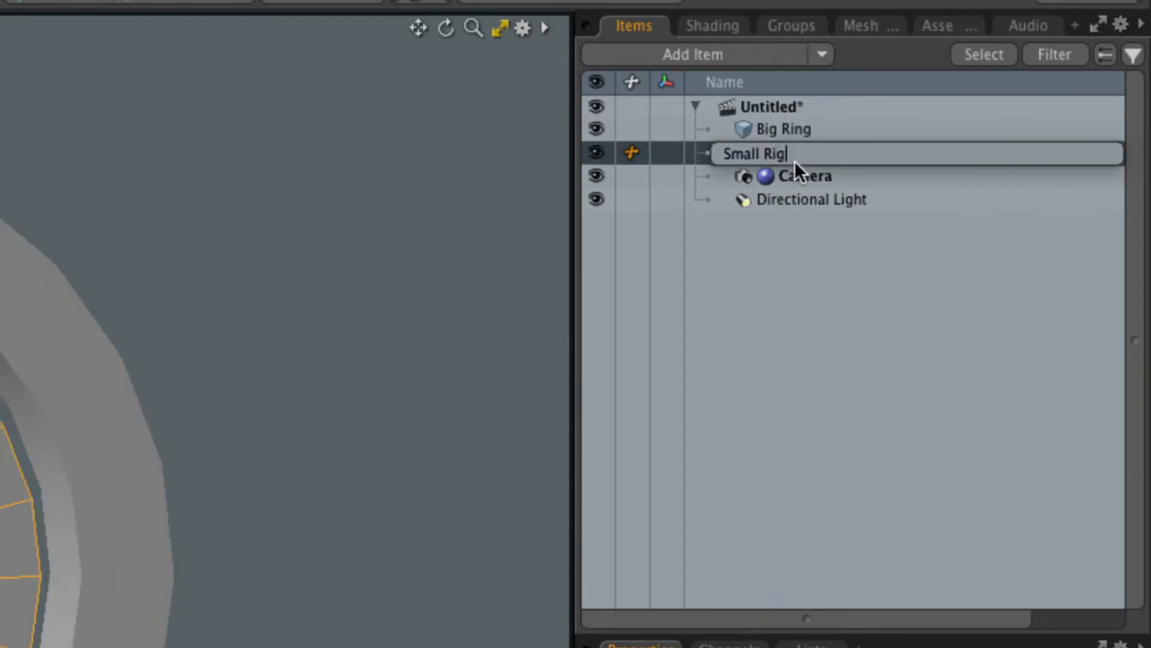
pyautogui.press('Return')
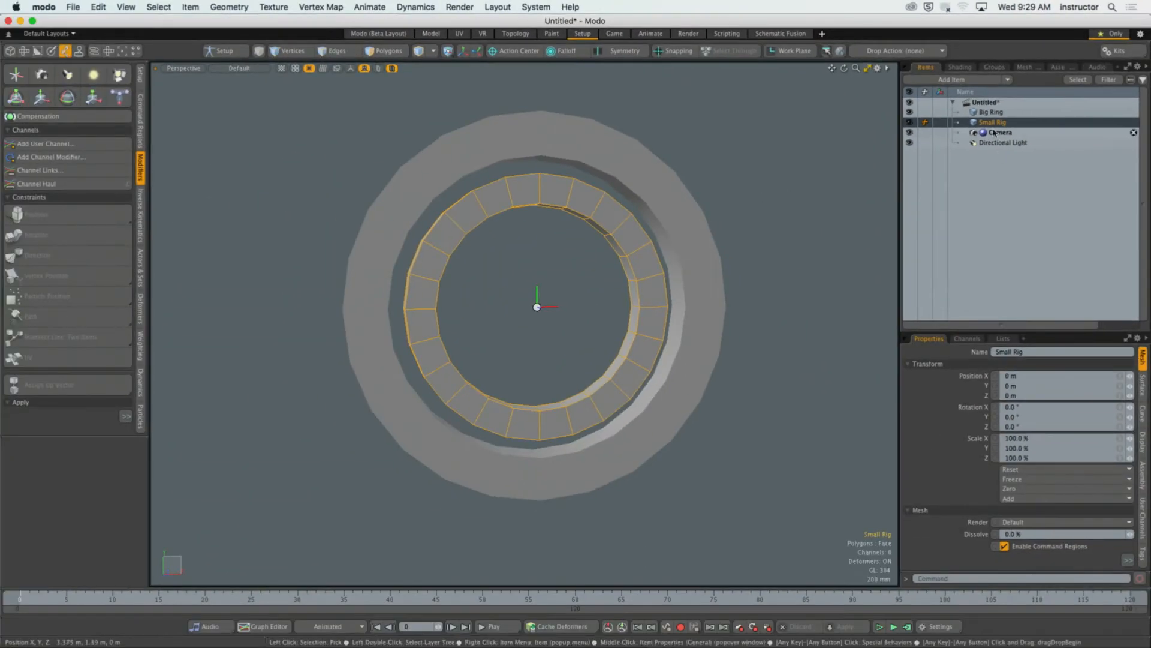
# Step: Parent Small Rig to Big Ring, test the parenting by transforming Big Ring, and undo the test transform
pyautogui.moveTo(993, 123); pyautogui.dragTo(990, 113)
pyautogui.click(772, 160)
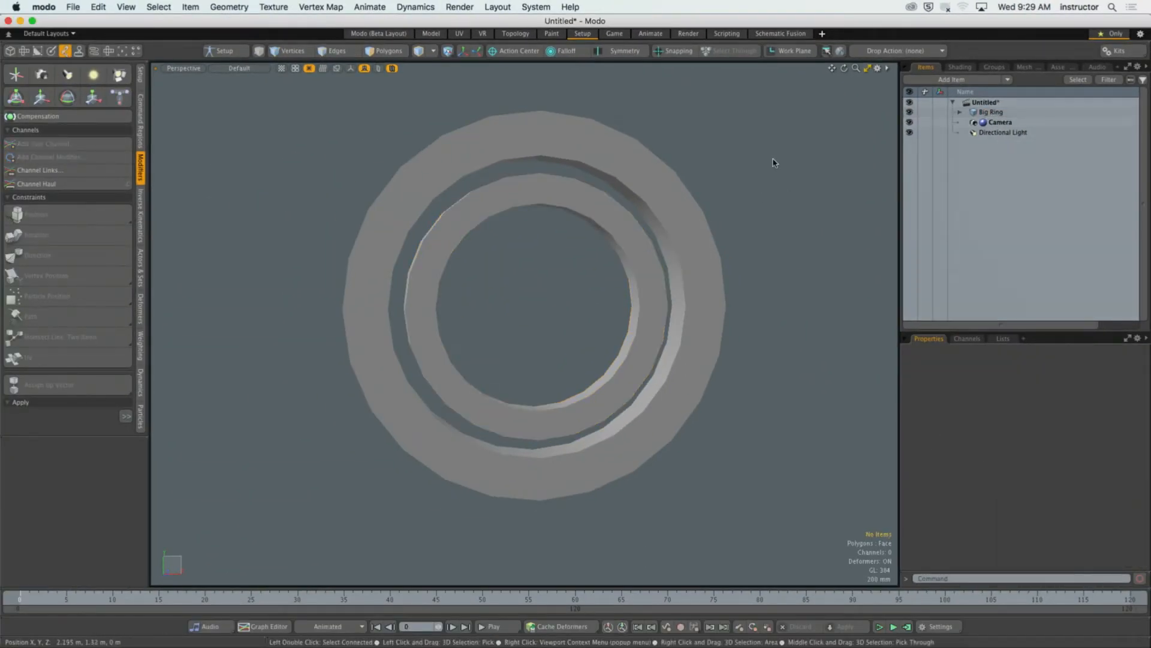
pyautogui.click(636, 180)
pyautogui.press('y')
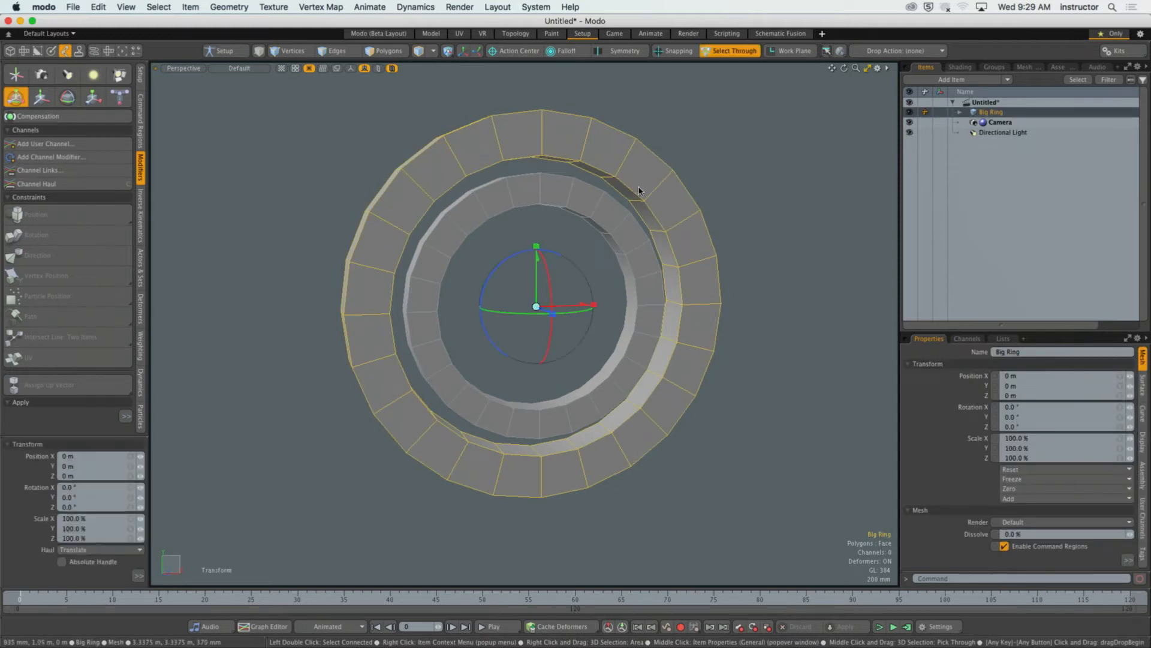
pyautogui.moveTo(551, 335); pyautogui.dragTo(636, 323)
pyautogui.press('super+z')
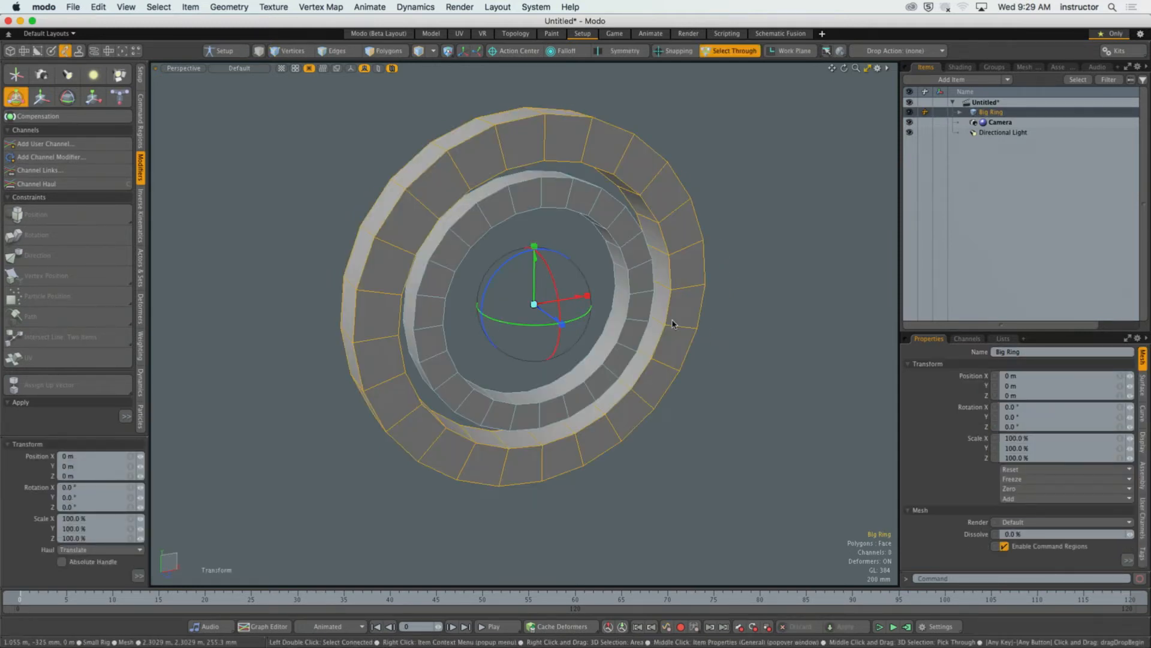
pyautogui.press('space')
pyautogui.click(763, 305)
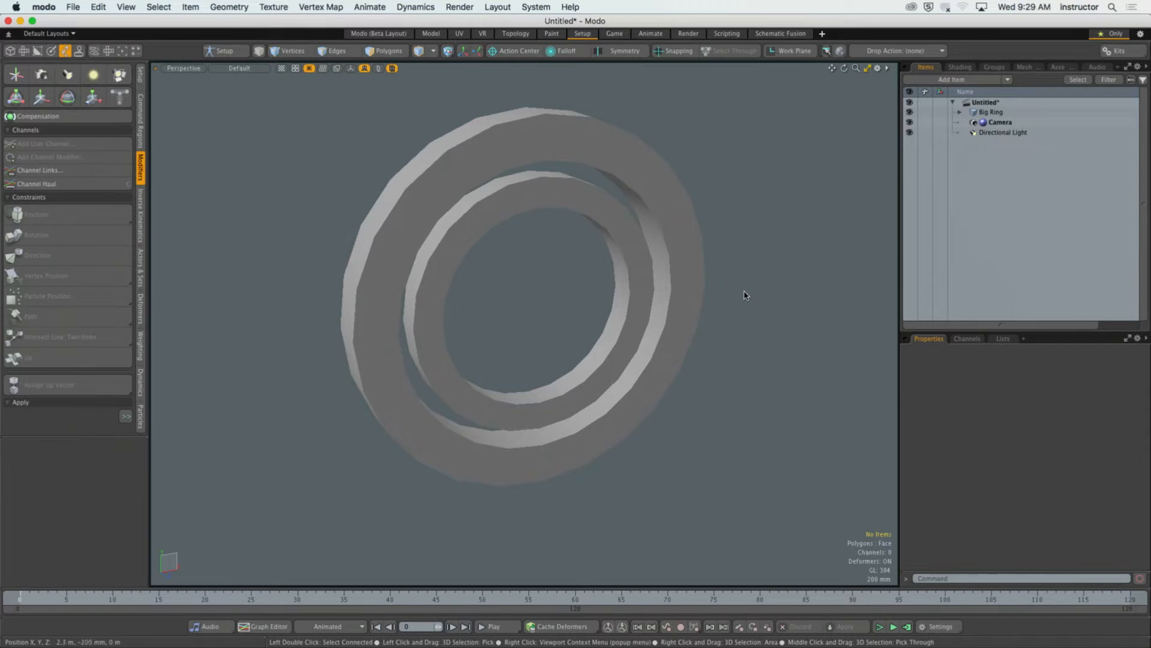
# Step: Undo the parenting so that Small Rig is again a separate item beside Big Ring
pyautogui.keyDown('alt'); pyautogui.moveTo(729, 318); pyautogui.dragTo(676, 281); pyautogui.keyUp('alt')
pyautogui.scroll(3, 690, 292)
pyautogui.press('super+z')
pyautogui.press('super+z')
pyautogui.press('super+z')
pyautogui.press('super+z')
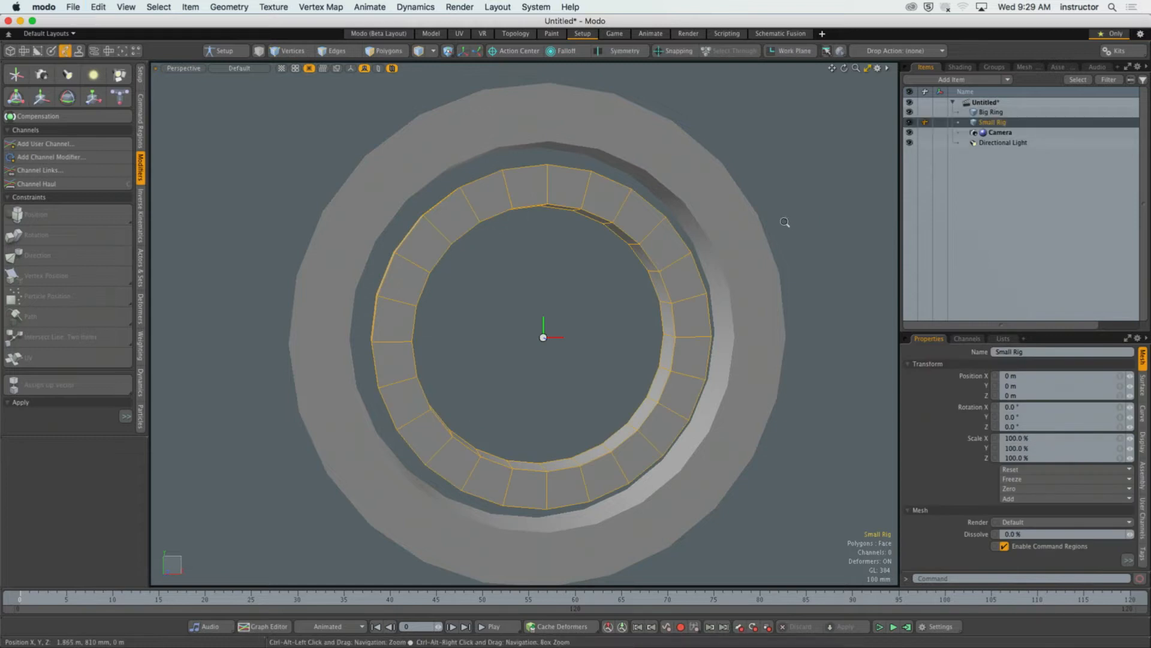
pyautogui.scroll(-2, 784, 221)
pyautogui.keyDown('alt'); pyautogui.moveTo(784, 222); pyautogui.dragTo(796, 220); pyautogui.keyUp('alt')
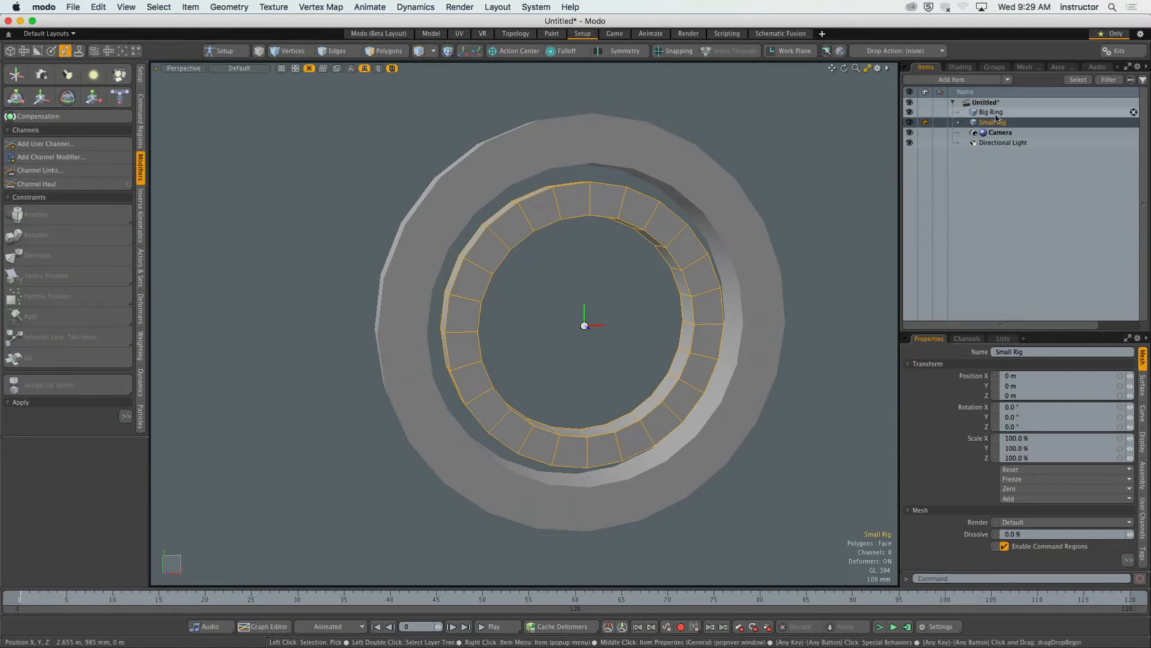
# Step: Select Small Rig followed by Big Ring and apply a Rotation constraint that ties the small ring to the big one
pyautogui.click(789, 212)
pyautogui.keyDown('alt'); pyautogui.moveTo(788, 212); pyautogui.dragTo(732, 237); pyautogui.keyUp('alt')
pyautogui.click(744, 241)
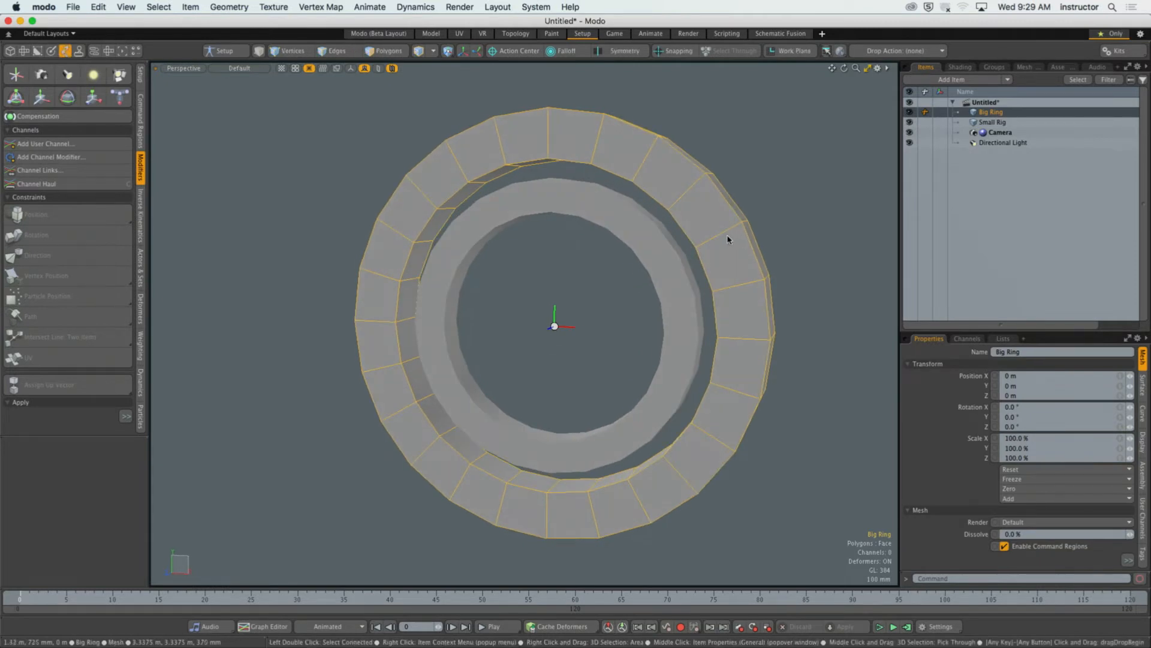
pyautogui.click(623, 270)
pyautogui.click(668, 257)
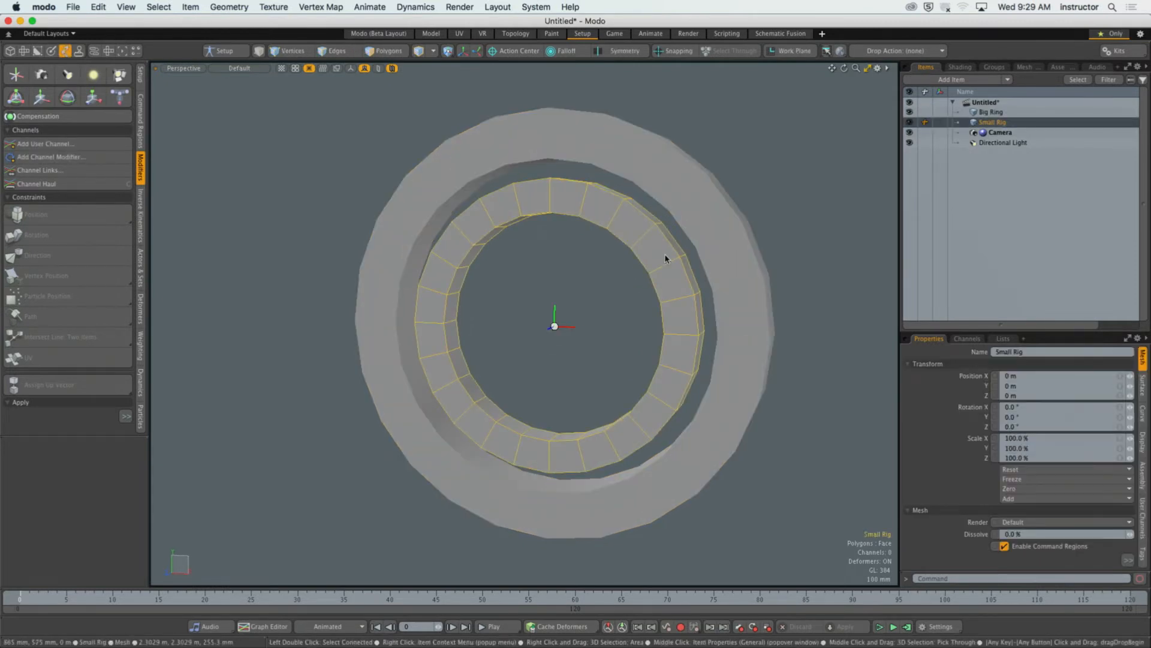
pyautogui.keyDown('shift'); pyautogui.click(714, 227); pyautogui.keyUp('shift')
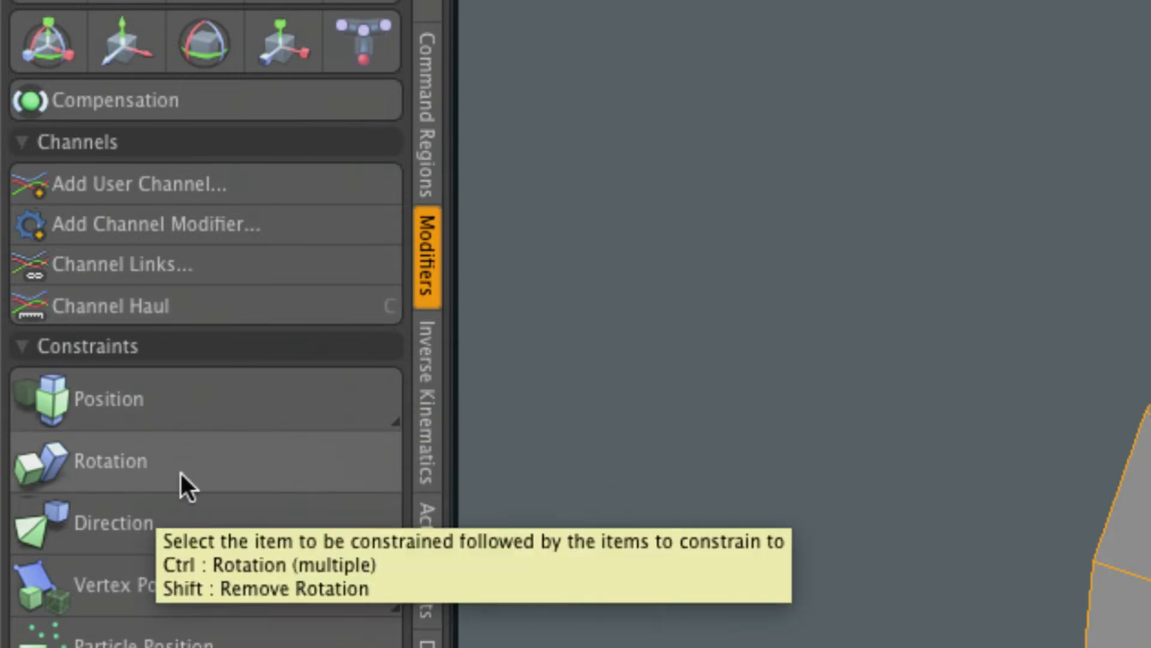
pyautogui.click(181, 473)
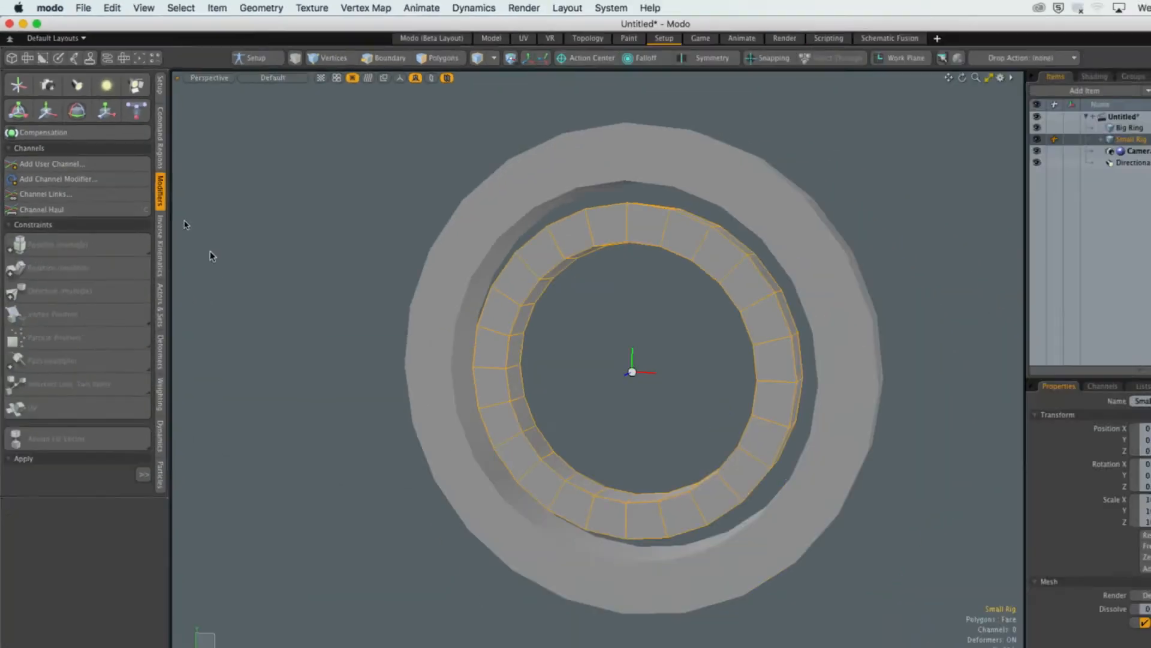
# Step: Select Big Ring for transforming, test the Rotation constraint by turning it about Y, and undo that rotation
pyautogui.click(648, 172)
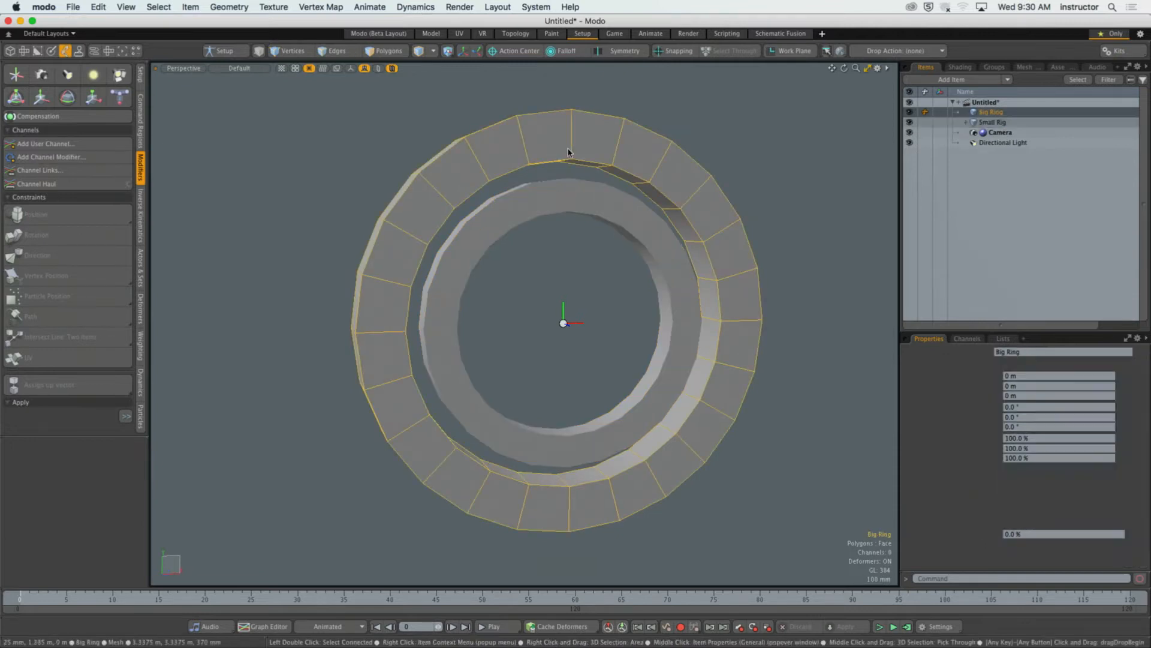
pyautogui.press('y')
pyautogui.keyDown('alt'); pyautogui.moveTo(579, 261); pyautogui.dragTo(666, 339); pyautogui.keyUp('alt')
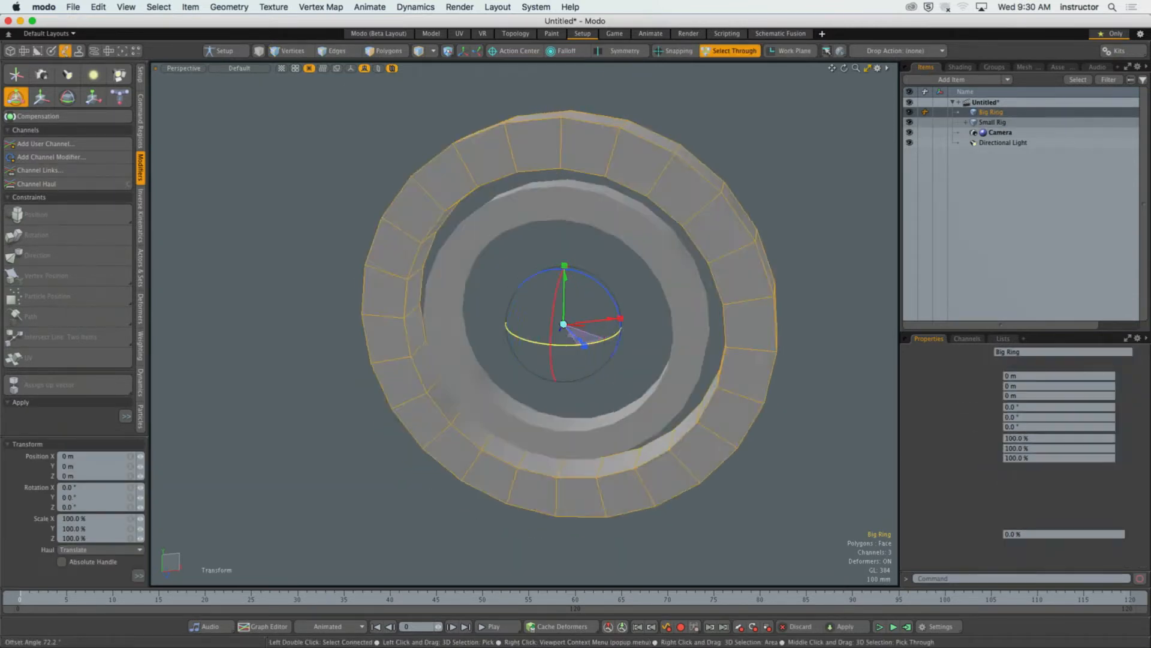
pyautogui.moveTo(591, 346); pyautogui.dragTo(539, 326)
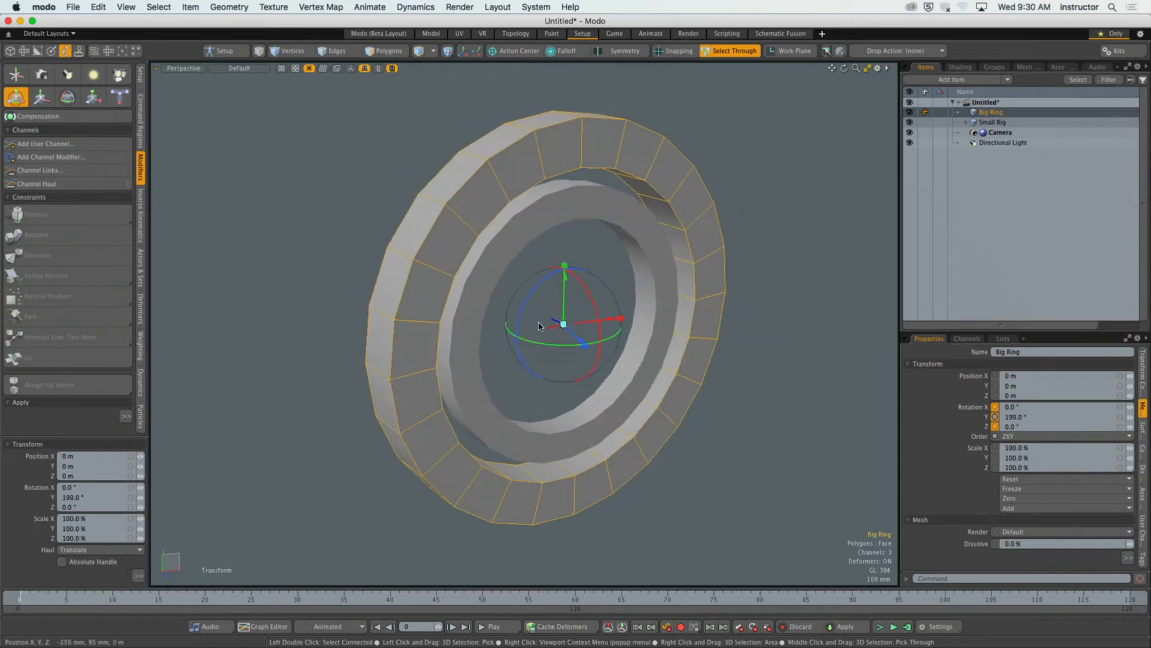
pyautogui.hotkey('ctrl', 'z')
# Step: Move Big Ring about 3.2 m along X away from Small Rig, rotate it about Y to roughly -70.5°, and deselect it
pyautogui.moveTo(619, 319); pyautogui.dragTo(963, 284)
pyautogui.scroll(-2, 635, 305)
pyautogui.keyDown('alt'); pyautogui.keyDown('shift'); pyautogui.moveTo(771, 313); pyautogui.dragTo(576, 337); pyautogui.keyUp('shift'); pyautogui.keyUp('alt')
pyautogui.keyDown('alt'); pyautogui.moveTo(576, 337); pyautogui.dragTo(567, 353); pyautogui.keyUp('alt')
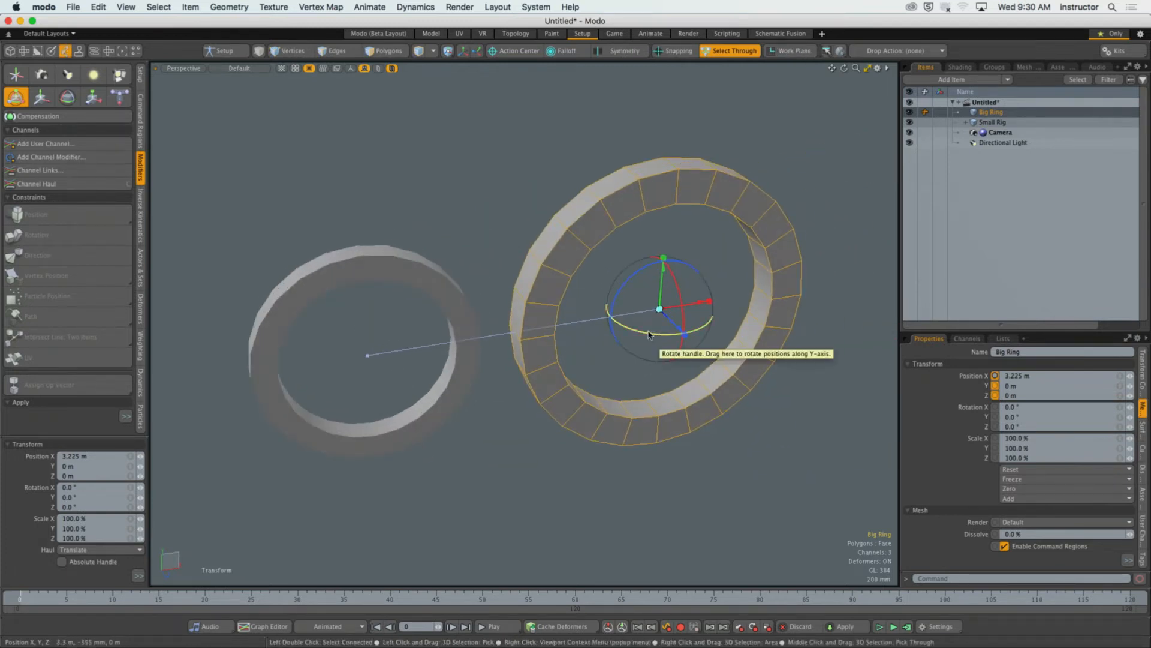
pyautogui.moveTo(645, 333); pyautogui.dragTo(603, 310)
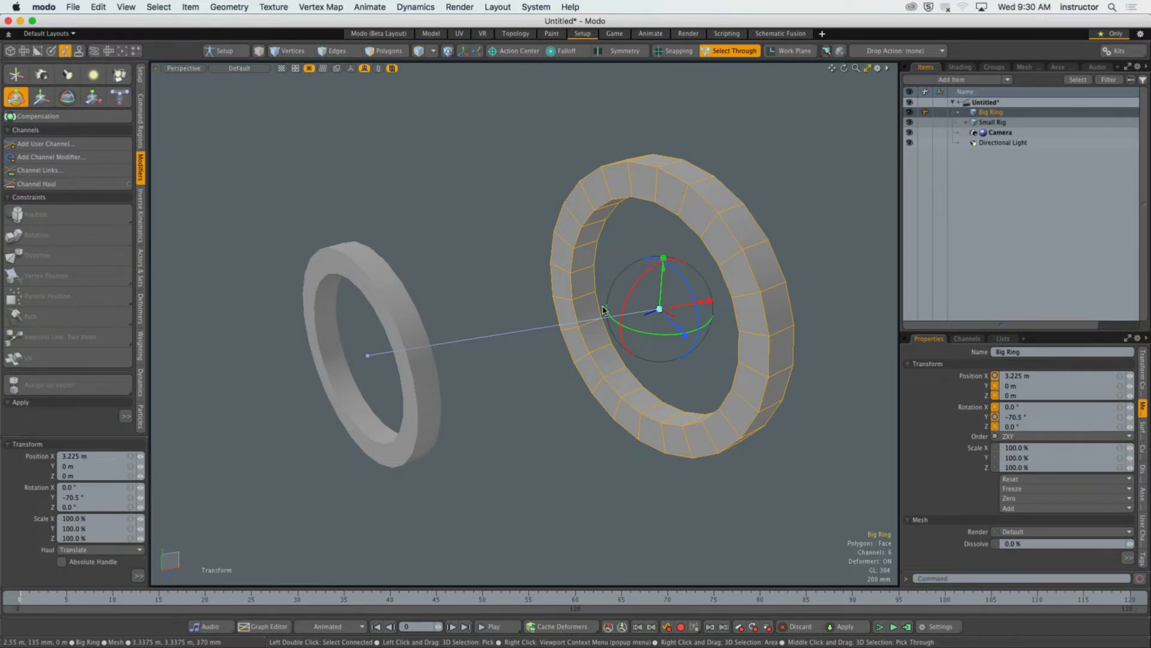
pyautogui.press('space')
pyautogui.click(497, 230)
pyautogui.keyDown('alt'); pyautogui.moveTo(497, 229); pyautogui.dragTo(483, 272); pyautogui.keyUp('alt')
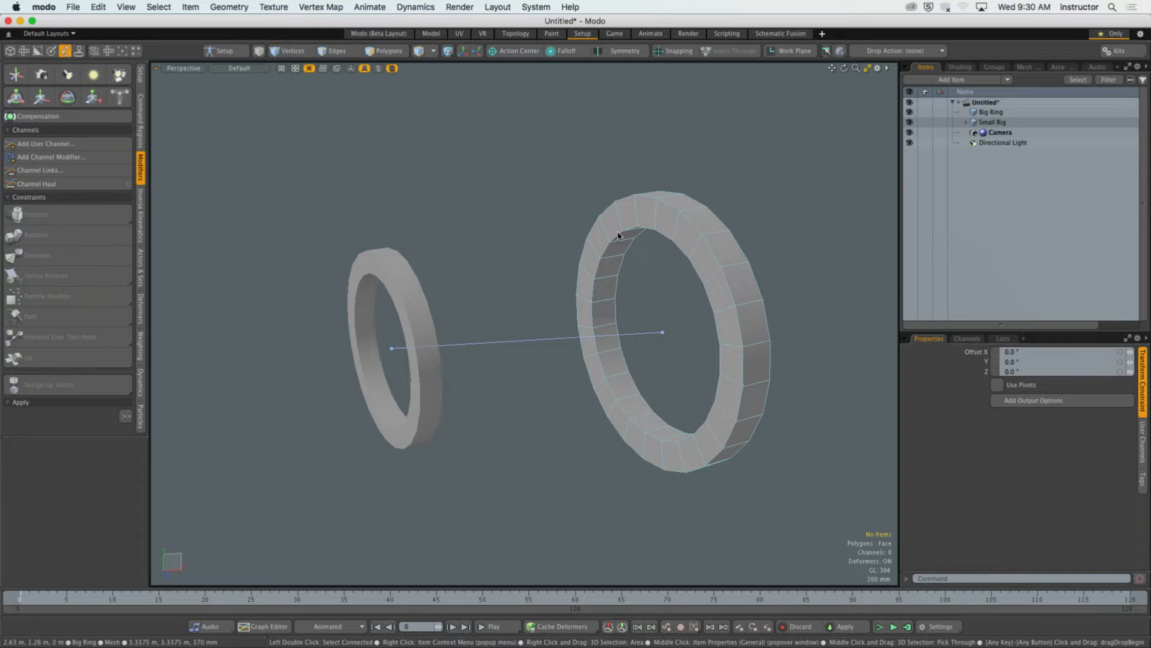
# Step: Examine the Rotation constraint's channels in an enlarged channel list, along with the channels of both rings
pyautogui.click(966, 339)
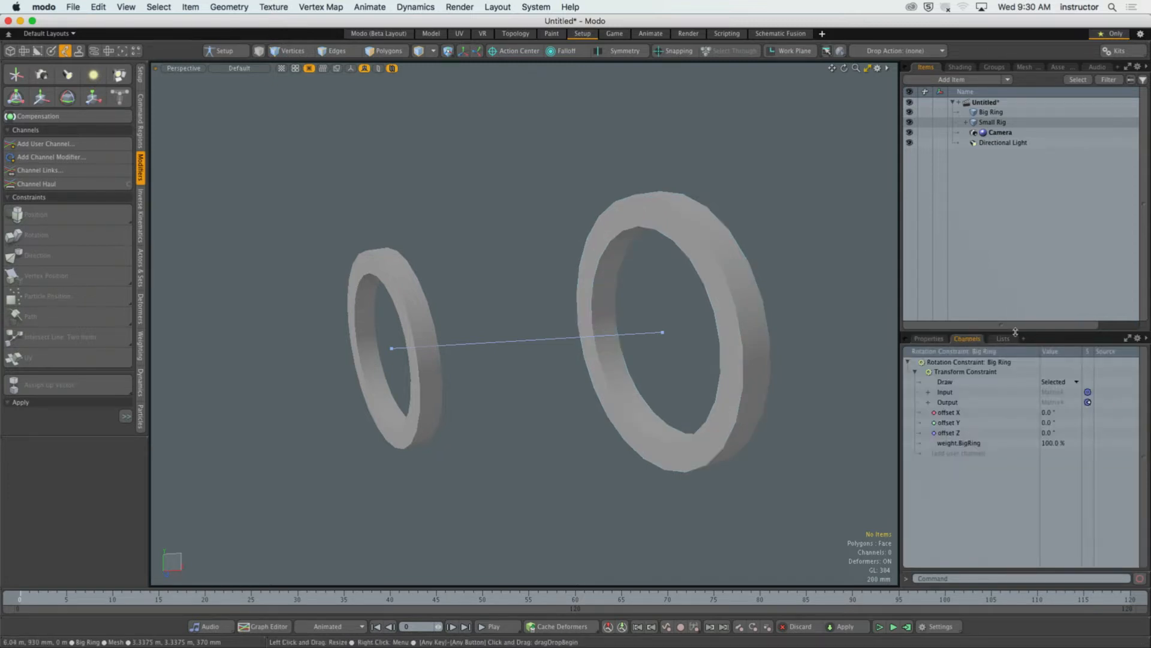
pyautogui.moveTo(1016, 332); pyautogui.dragTo(1016, 261)
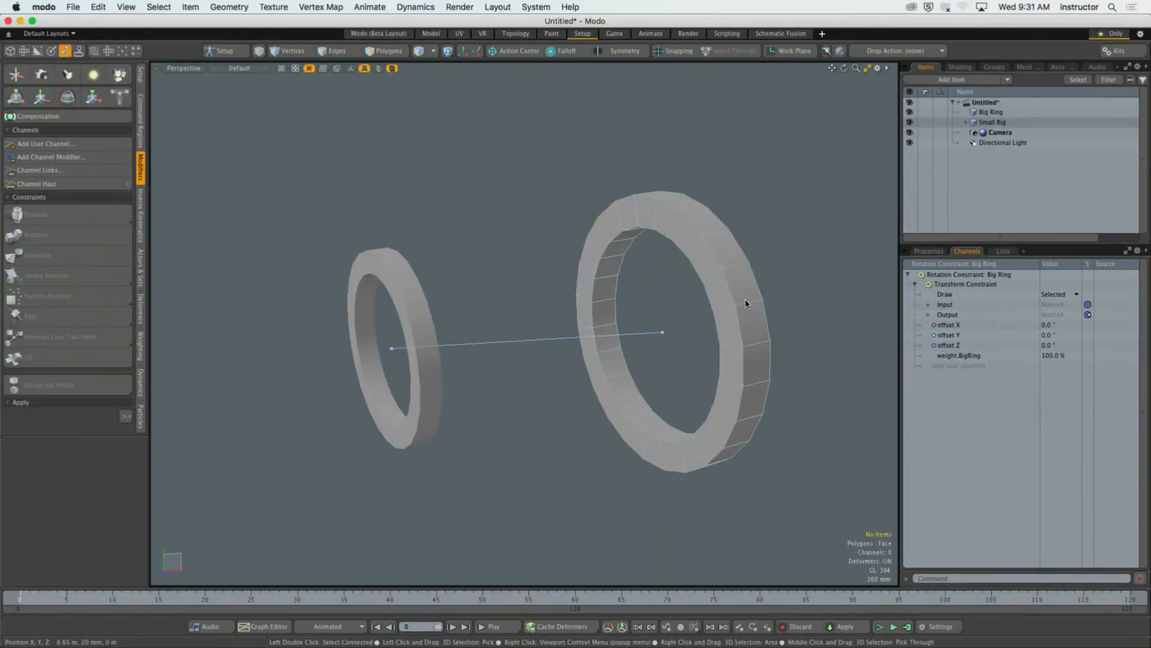
pyautogui.click(748, 303)
pyautogui.keyDown('alt'); pyautogui.moveTo(639, 336); pyautogui.dragTo(534, 307); pyautogui.keyUp('alt')
pyautogui.keyDown('shift'); pyautogui.click(453, 320); pyautogui.keyUp('shift')
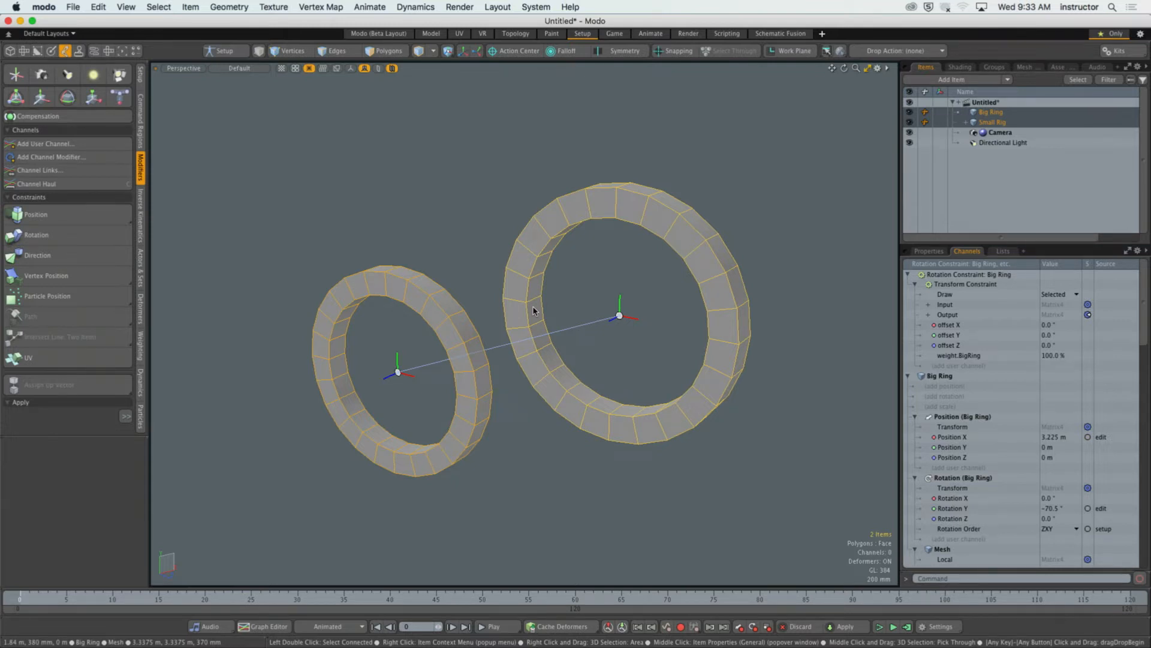
pyautogui.click(664, 298)
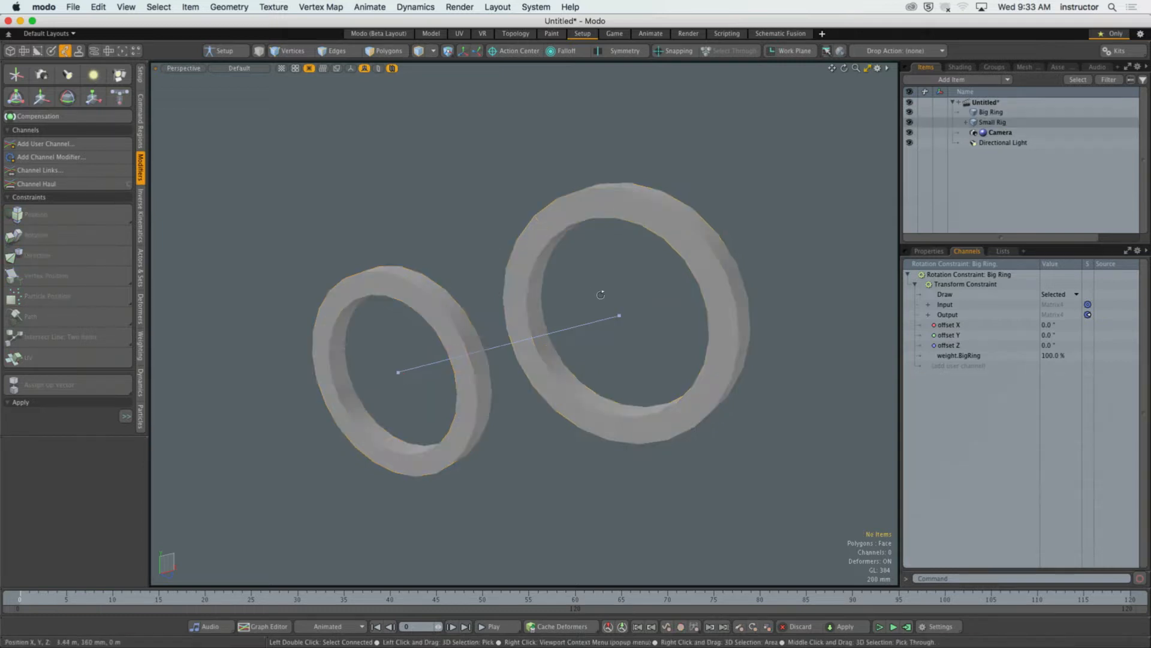
pyautogui.keyDown('alt'); pyautogui.moveTo(601, 294); pyautogui.dragTo(540, 318); pyautogui.keyUp('alt')
pyautogui.moveTo(540, 318)
pyautogui.keyDown('ctrl'); pyautogui.keyDown('alt'); pyautogui.mouseDown()
pyautogui.moveTo(552, 319)
pyautogui.moveTo(527, 321)
pyautogui.mouseUp(); pyautogui.keyUp('alt'); pyautogui.keyUp('ctrl')
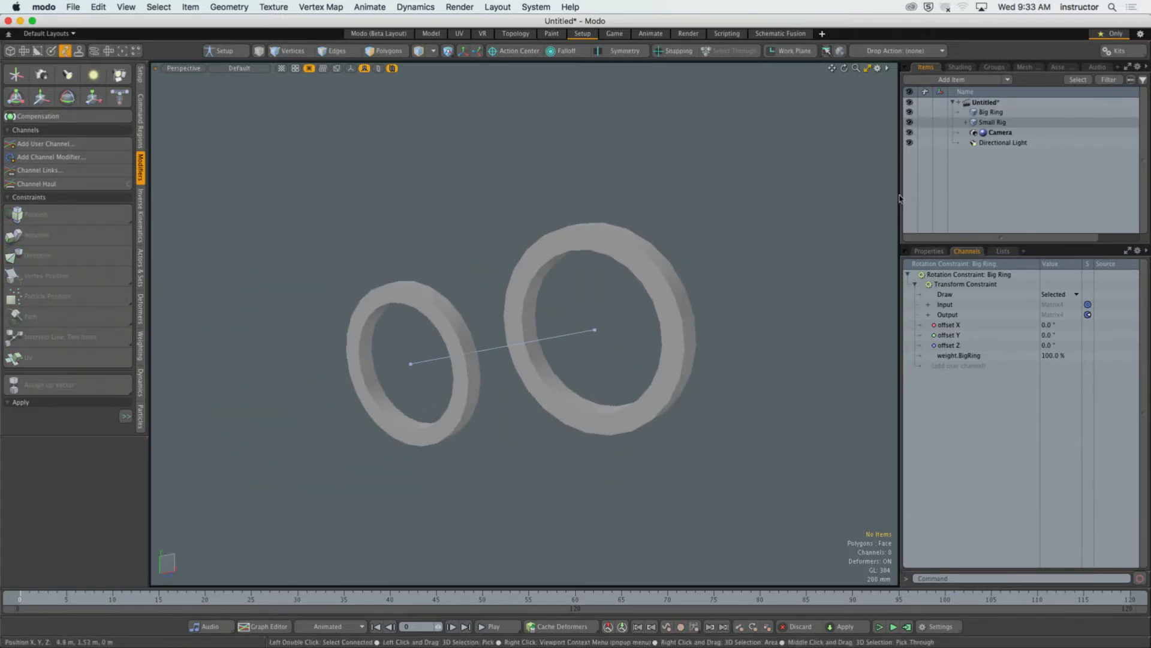
# Step: Create a new empty scene and close the previous scene containing the two rings
pyautogui.click(71, 7)
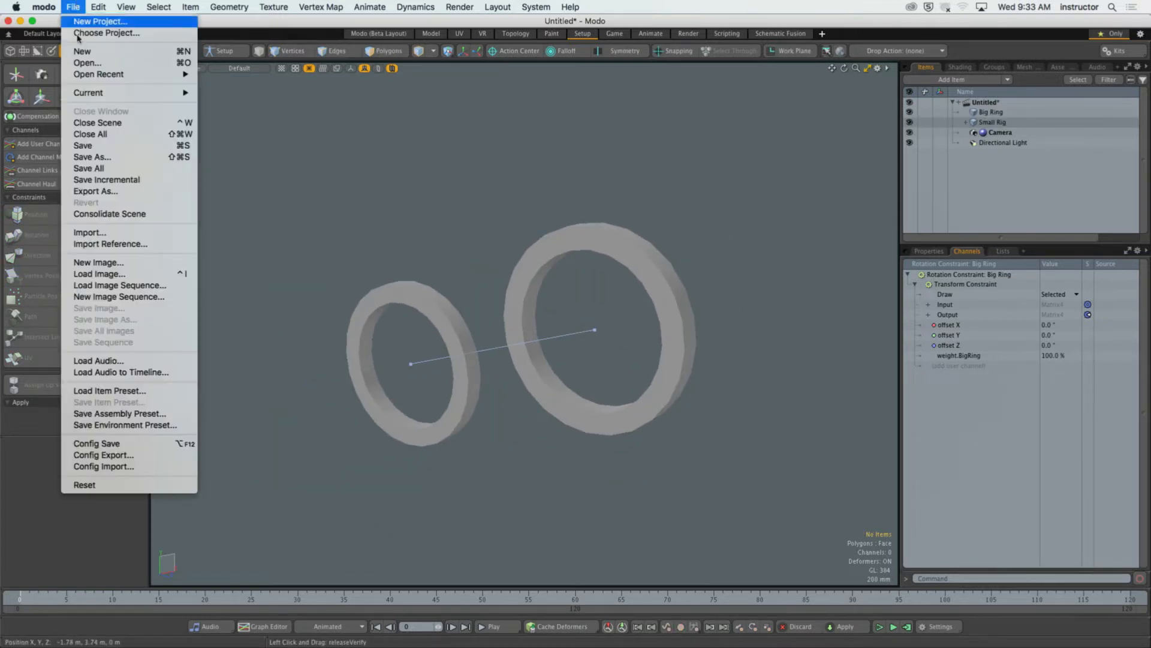
pyautogui.click(385, 303)
pyautogui.press('super+n')
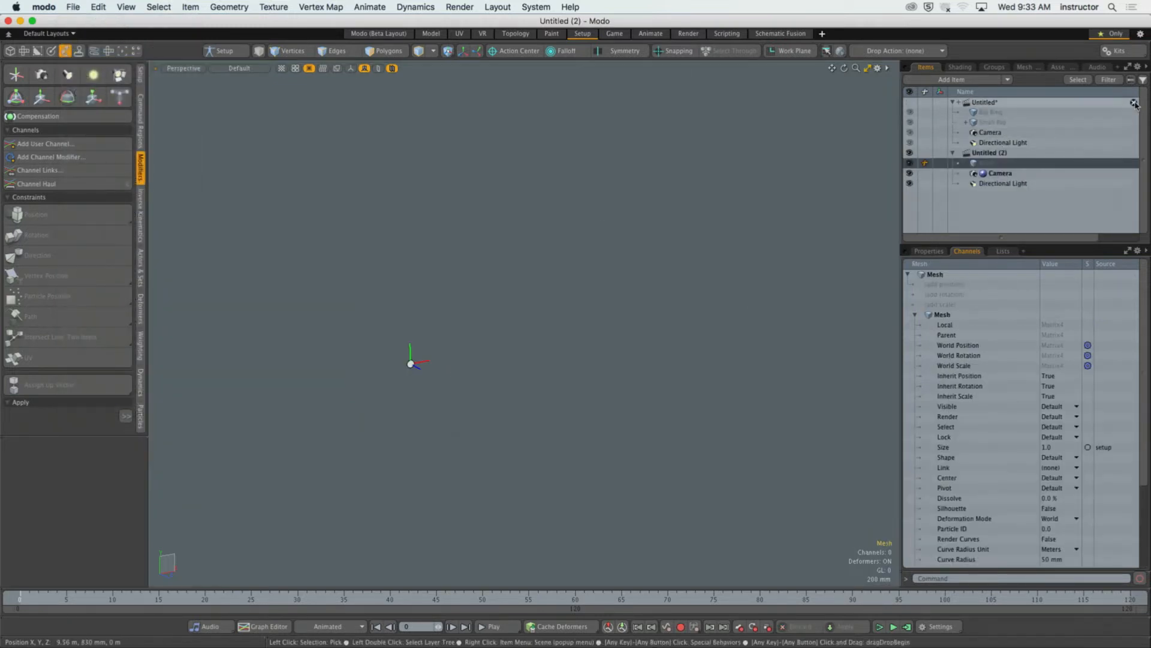
pyautogui.click(1133, 102)
pyautogui.click(788, 148)
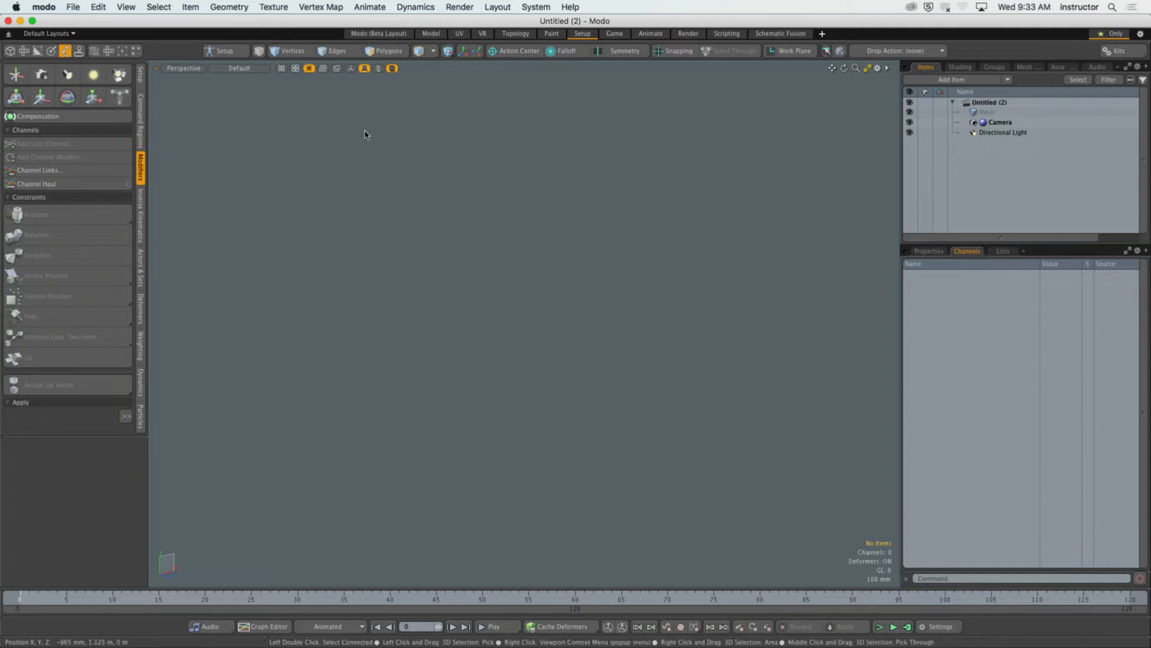
# Step: Review the model, UV, topology, game export and schematic toolsets, and return to the setup tools
pyautogui.click(141, 75)
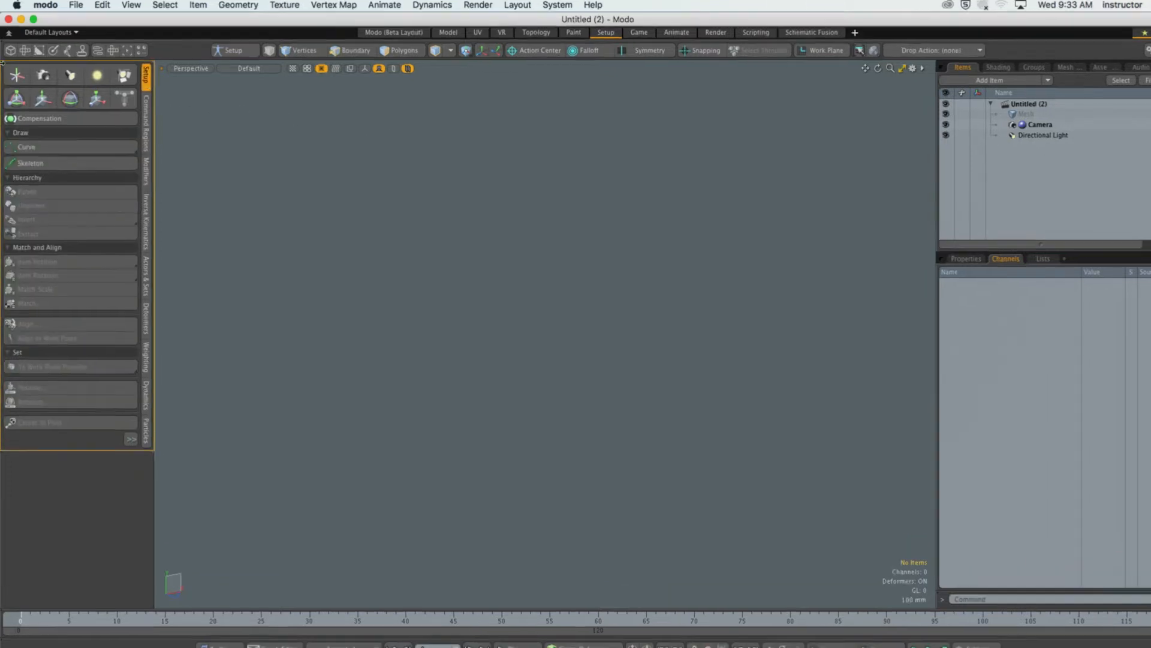
pyautogui.keyDown('ctrl'); pyautogui.scroll(5, 2, 63); pyautogui.keyUp('ctrl')
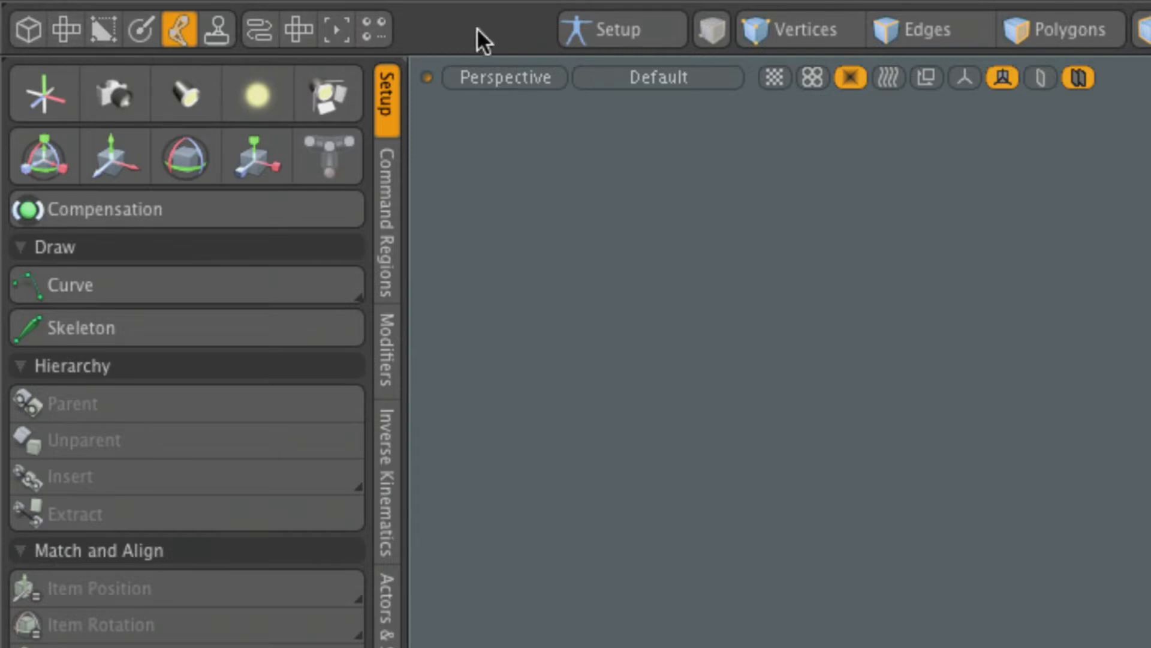
pyautogui.click(30, 39)
pyautogui.click(63, 40)
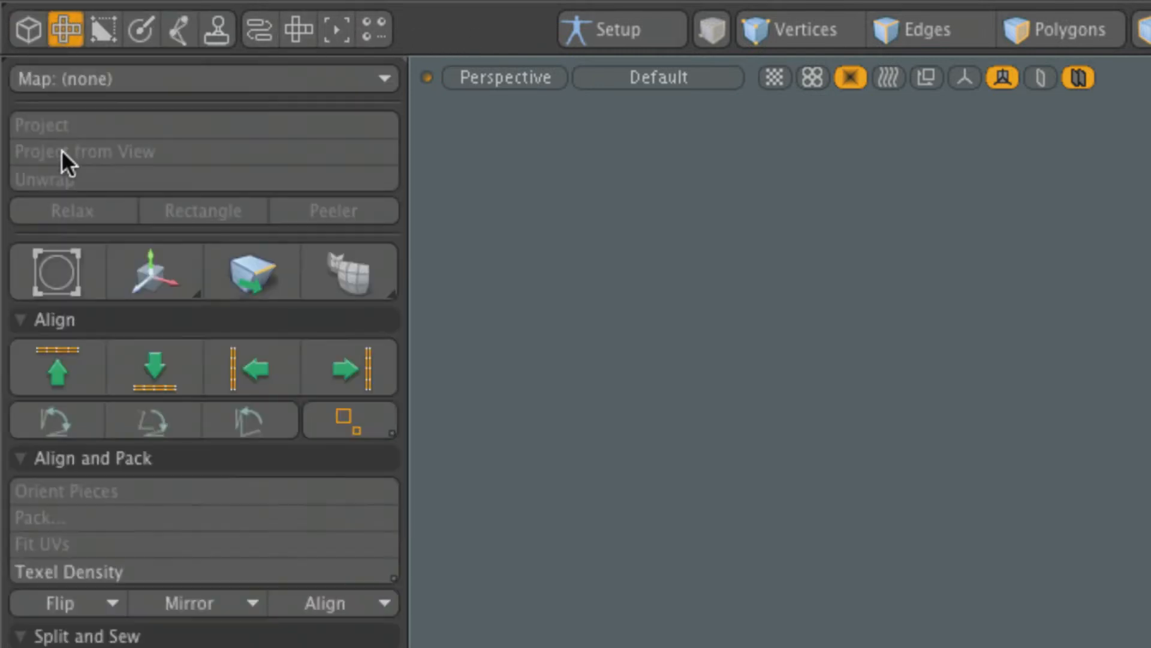
pyautogui.click(98, 43)
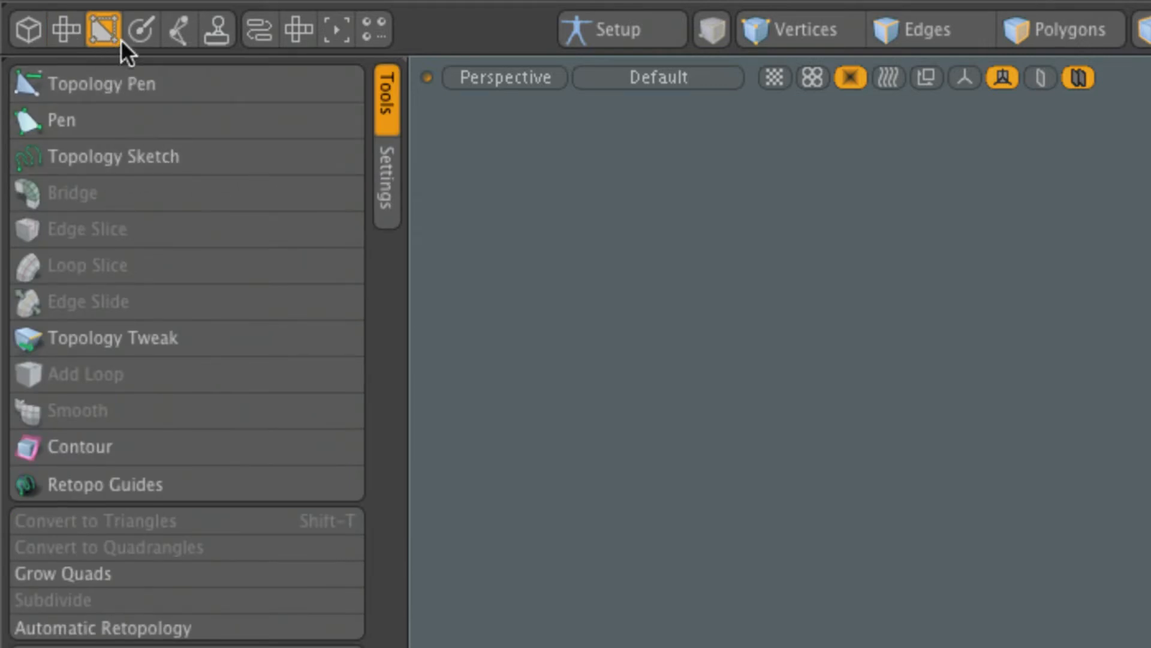
pyautogui.click(217, 28)
pyautogui.click(260, 30)
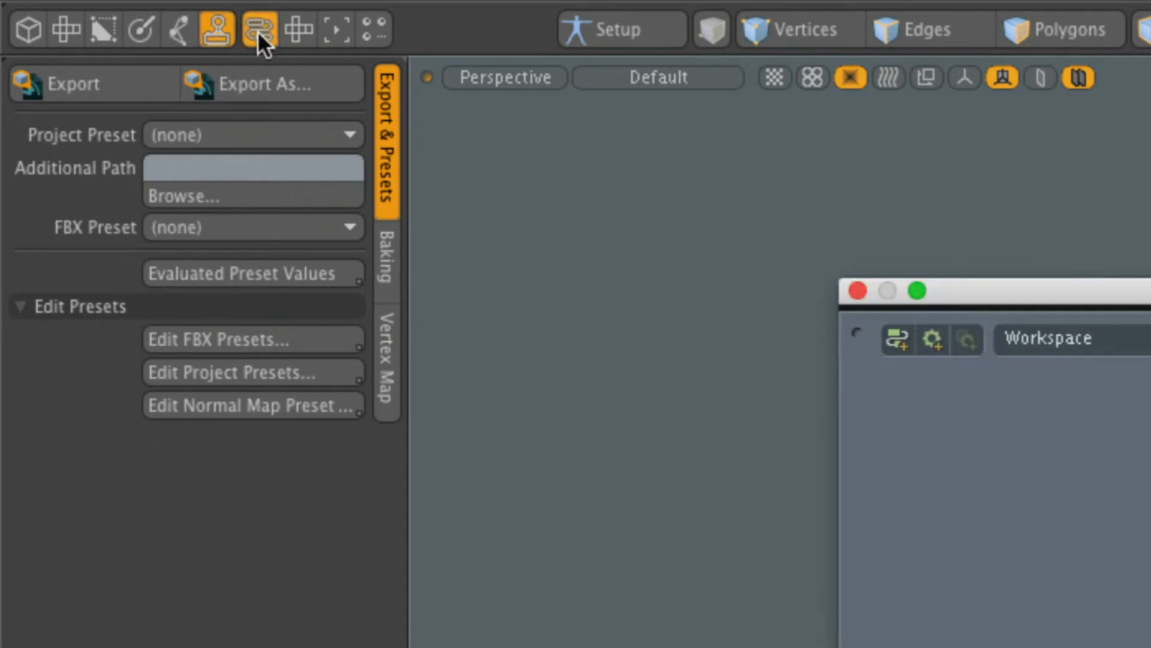
pyautogui.click(857, 292)
pyautogui.click(178, 37)
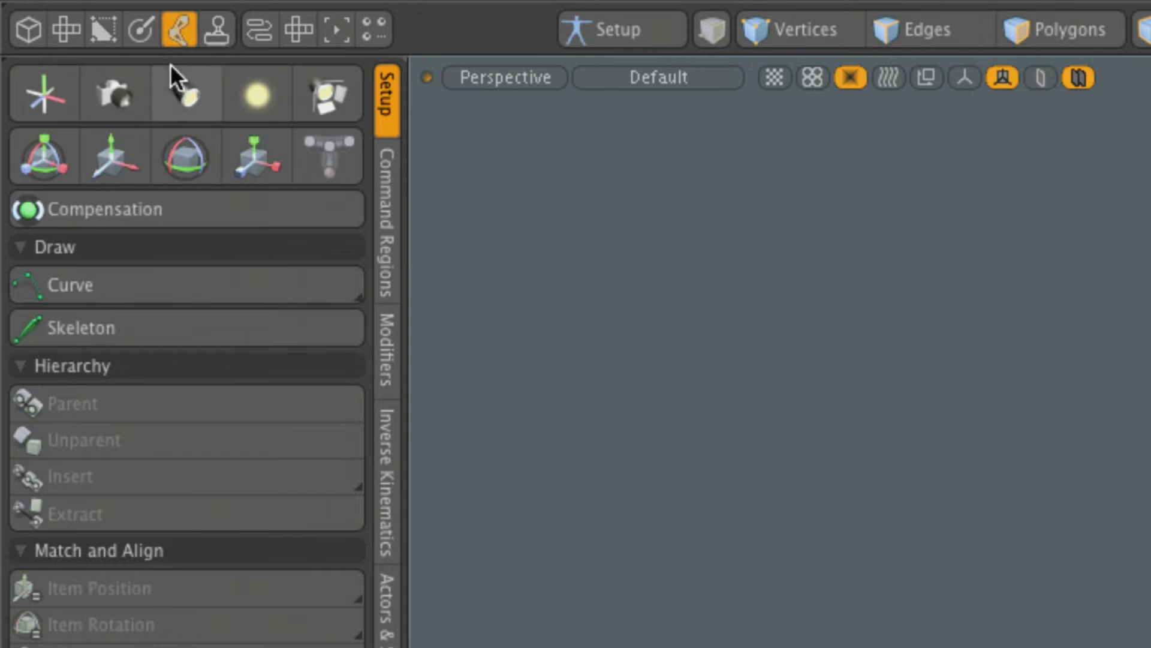
# Step: Add a cylinder mesh using the modeling tools, and display its properties with the cylinder selected
pyautogui.click(30, 29)
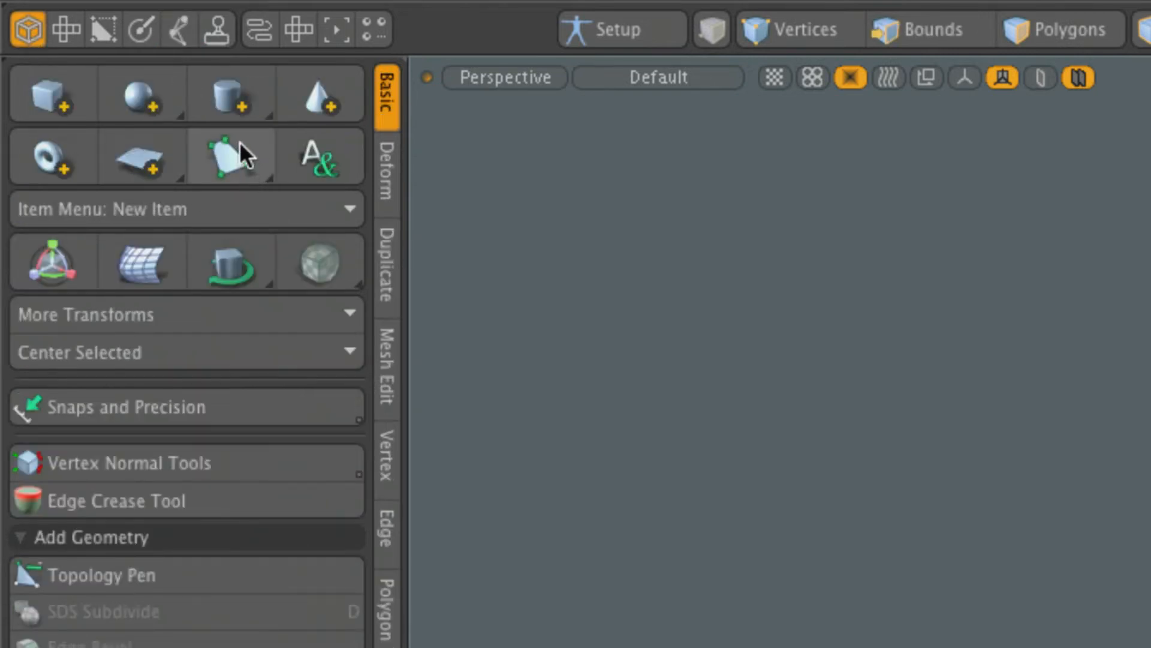
pyautogui.click(233, 108)
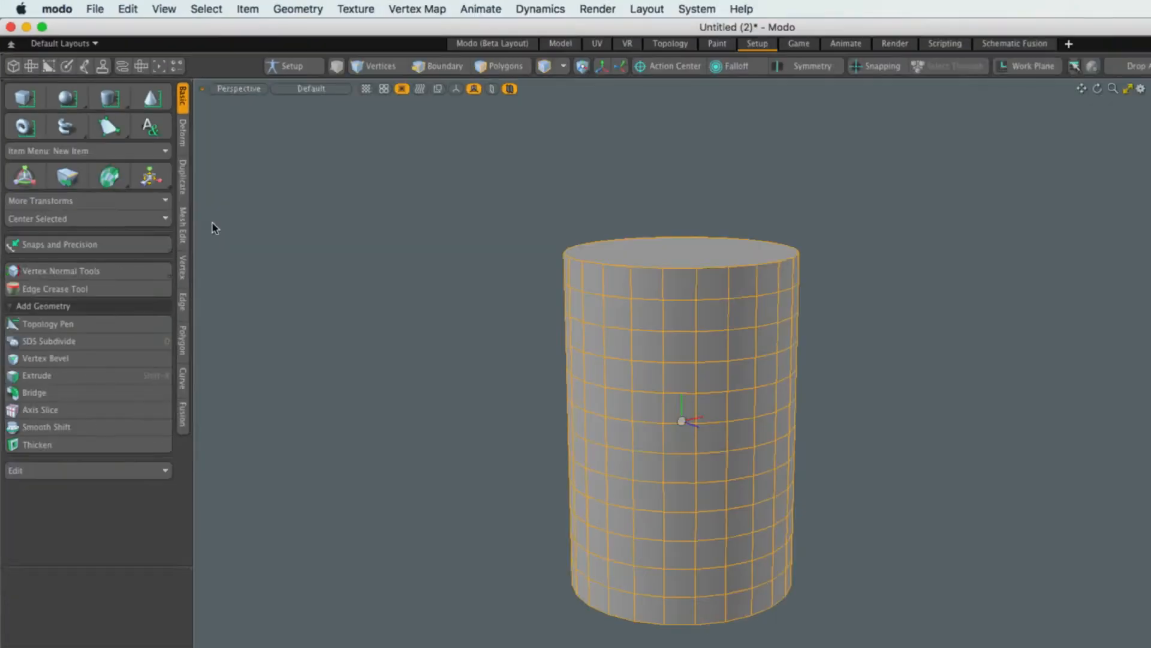
pyautogui.click(863, 345)
pyautogui.keyDown('alt'); pyautogui.moveTo(876, 339); pyautogui.dragTo(725, 370); pyautogui.keyUp('alt')
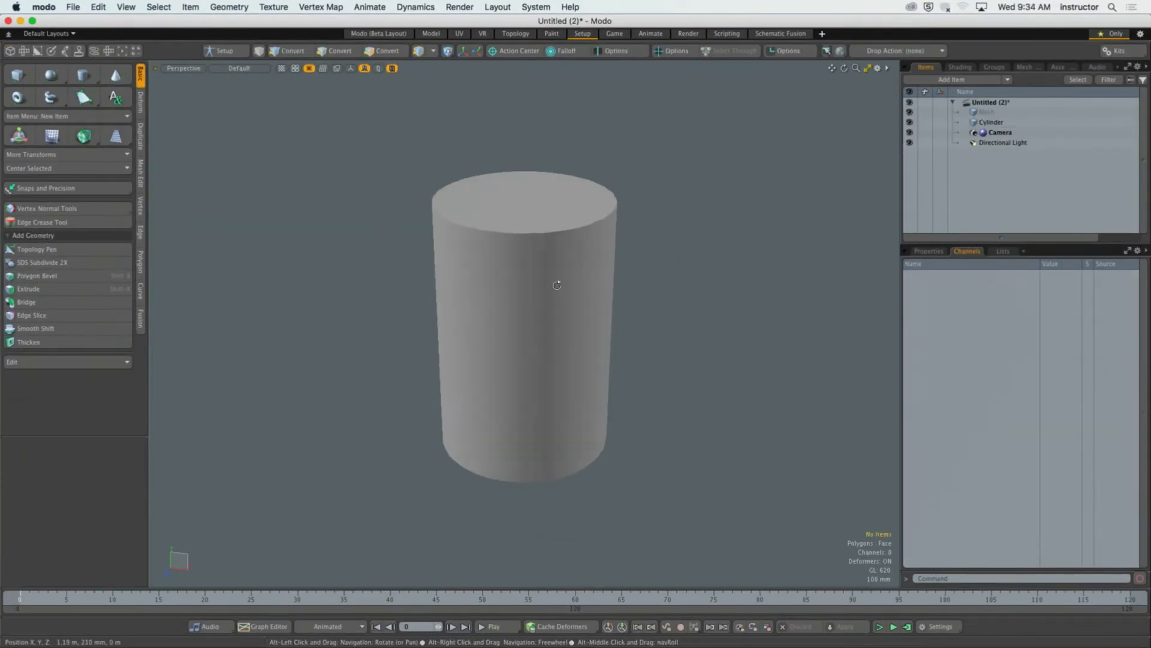
pyautogui.keyDown('alt'); pyautogui.moveTo(557, 284); pyautogui.dragTo(677, 291); pyautogui.keyUp('alt')
pyautogui.click(931, 252)
pyautogui.click(587, 283)
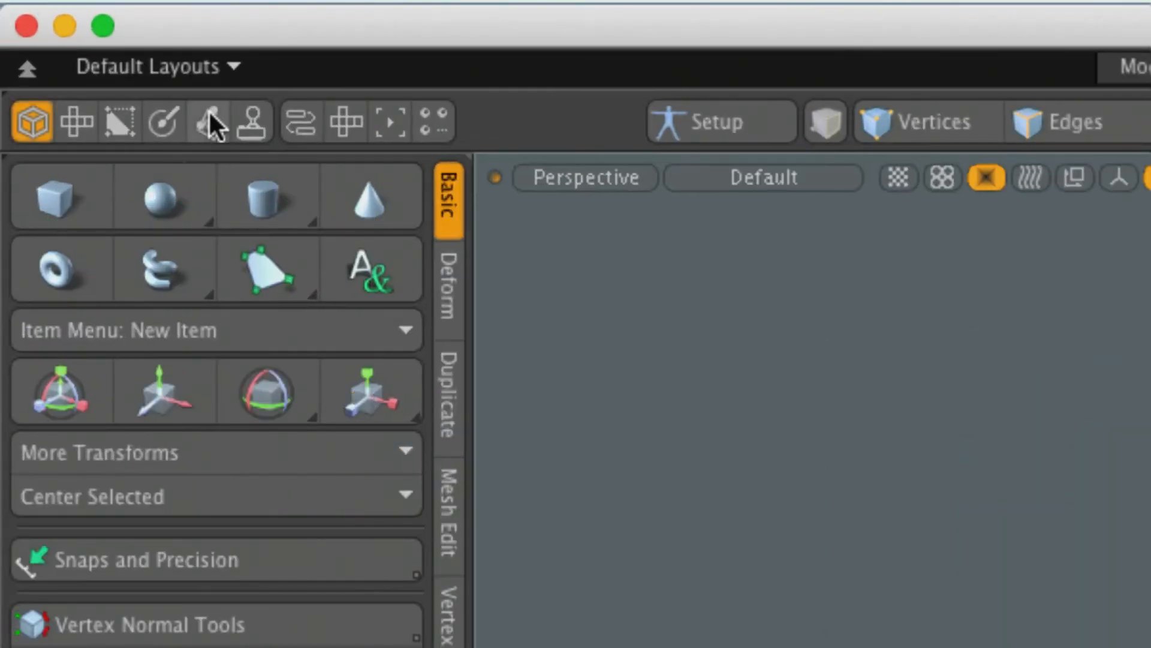
# Step: Display the setup deformer tools, enlarge their palette to show the complete list, and deselect the cylinder
pyautogui.click(208, 119)
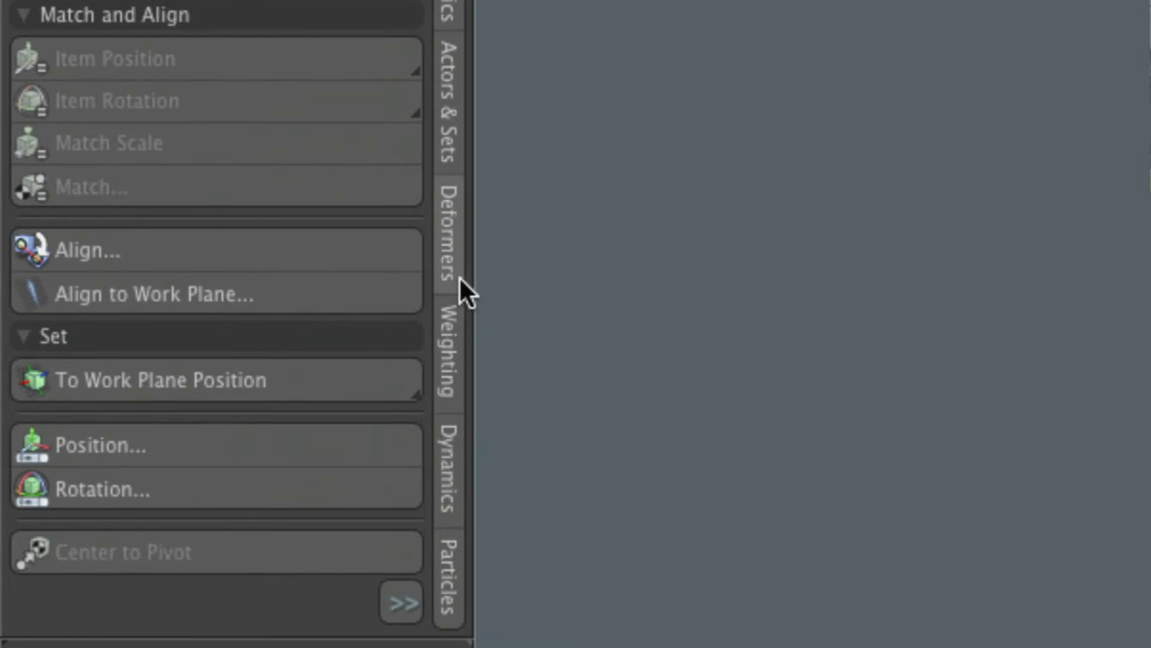
pyautogui.click(447, 207)
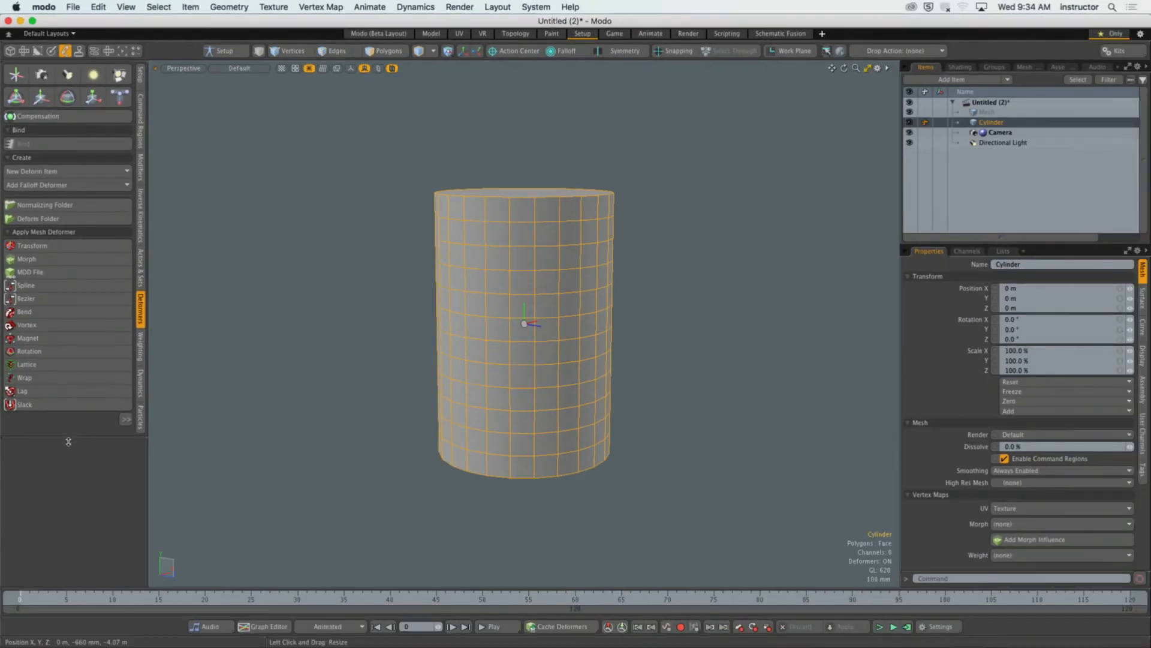
pyautogui.moveTo(69, 436); pyautogui.dragTo(68, 518)
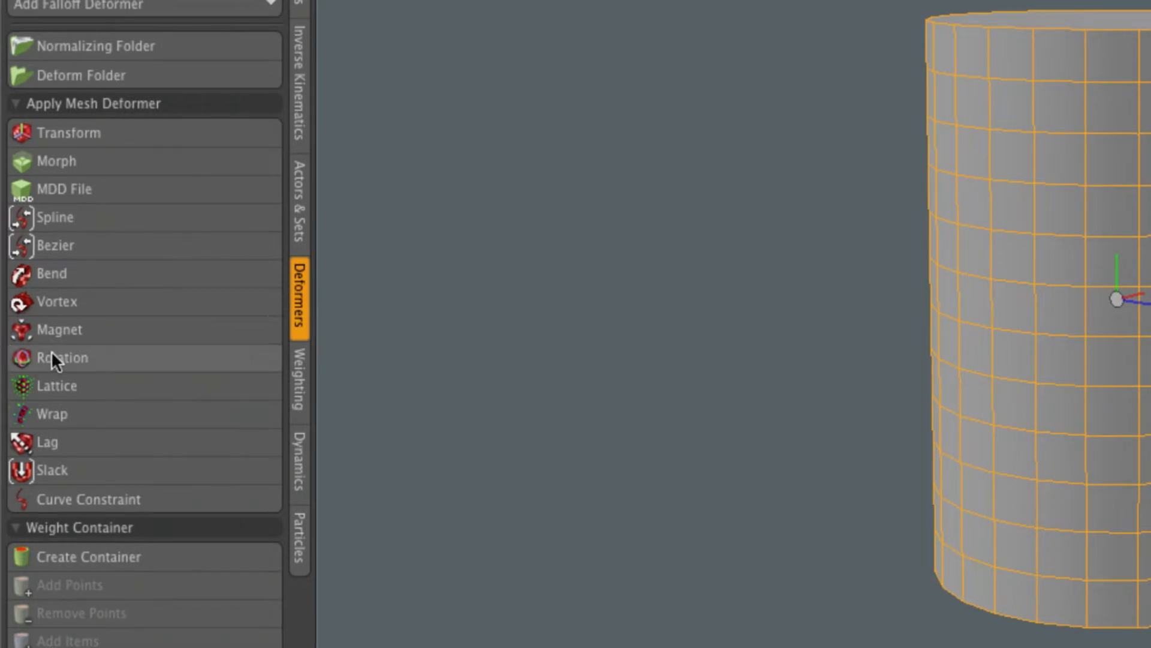
pyautogui.click(542, 341)
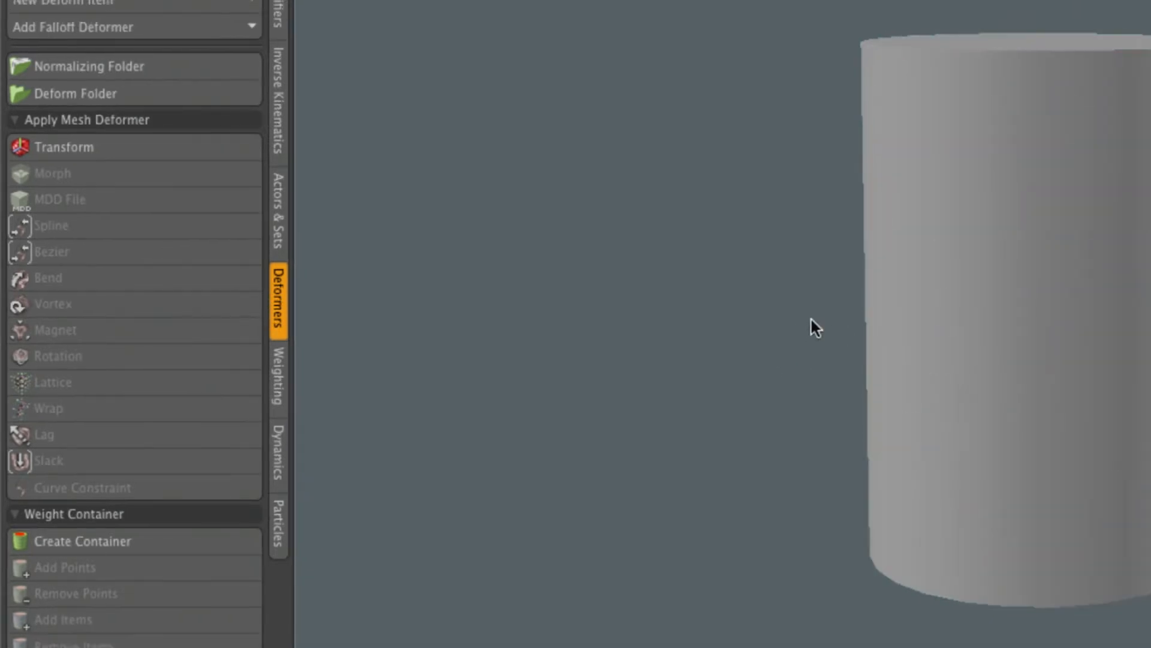
pyautogui.keyDown('alt'); pyautogui.keyDown('shift'); pyautogui.moveTo(811, 317); pyautogui.dragTo(396, 309); pyautogui.keyUp('shift'); pyautogui.keyUp('alt')
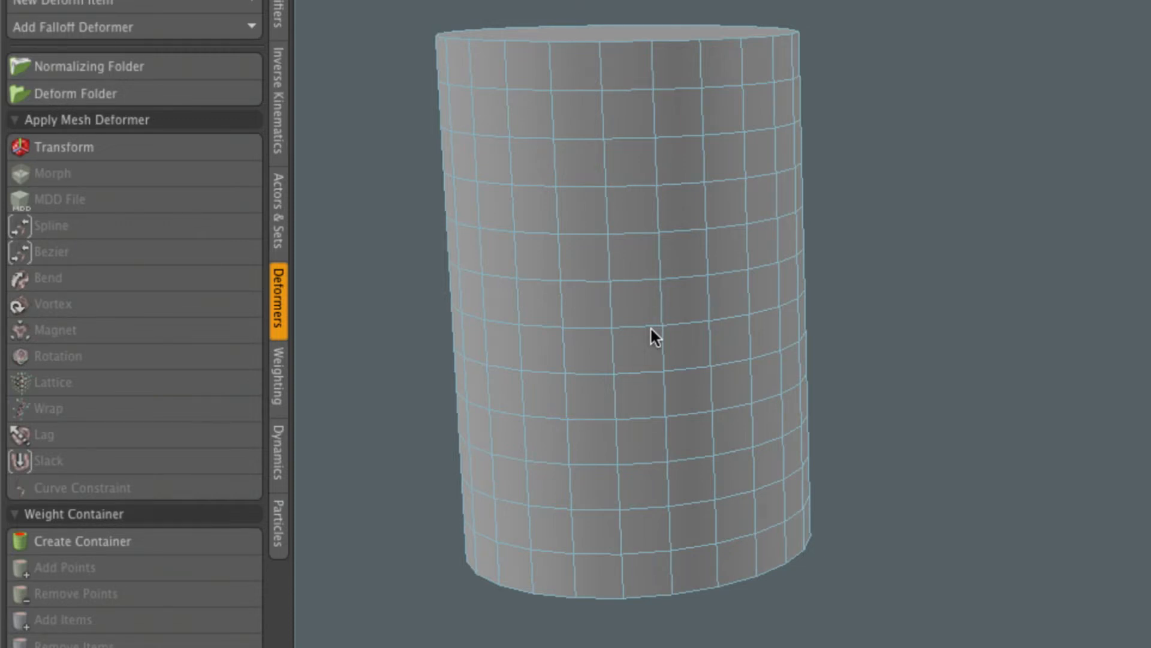
# Step: Apply a Bend mesh deformer to the cylinder
pyautogui.click(652, 328)
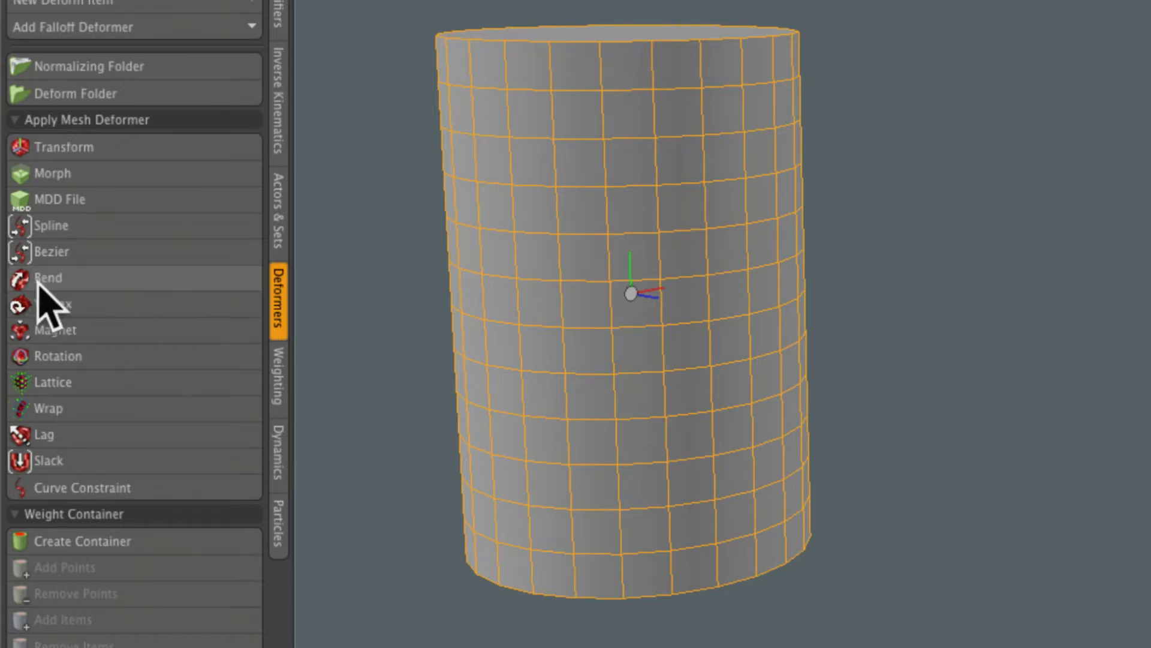
pyautogui.click(84, 277)
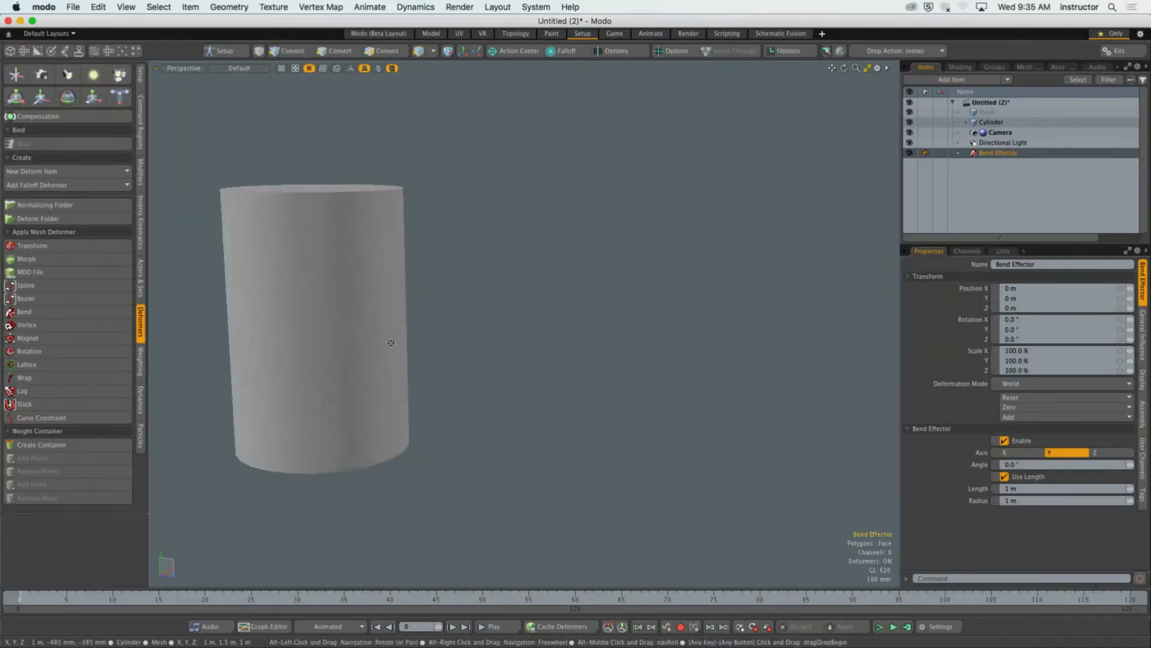
pyautogui.keyDown('alt'); pyautogui.keyDown('shift'); pyautogui.moveTo(385, 342); pyautogui.dragTo(556, 346); pyautogui.keyUp('shift'); pyautogui.keyUp('alt')
# Step: Turn on Show Locators in the 3D viewport, and expand the Cylinder item to reveal its Bend deformer
pyautogui.press('o')
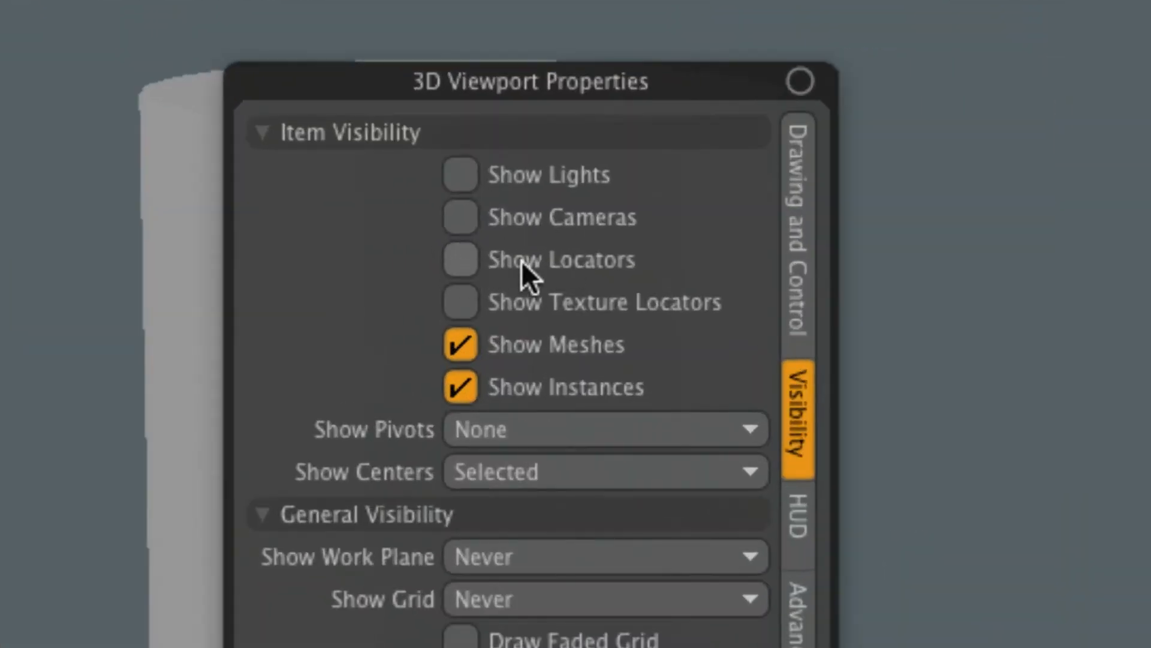
pyautogui.click(521, 261)
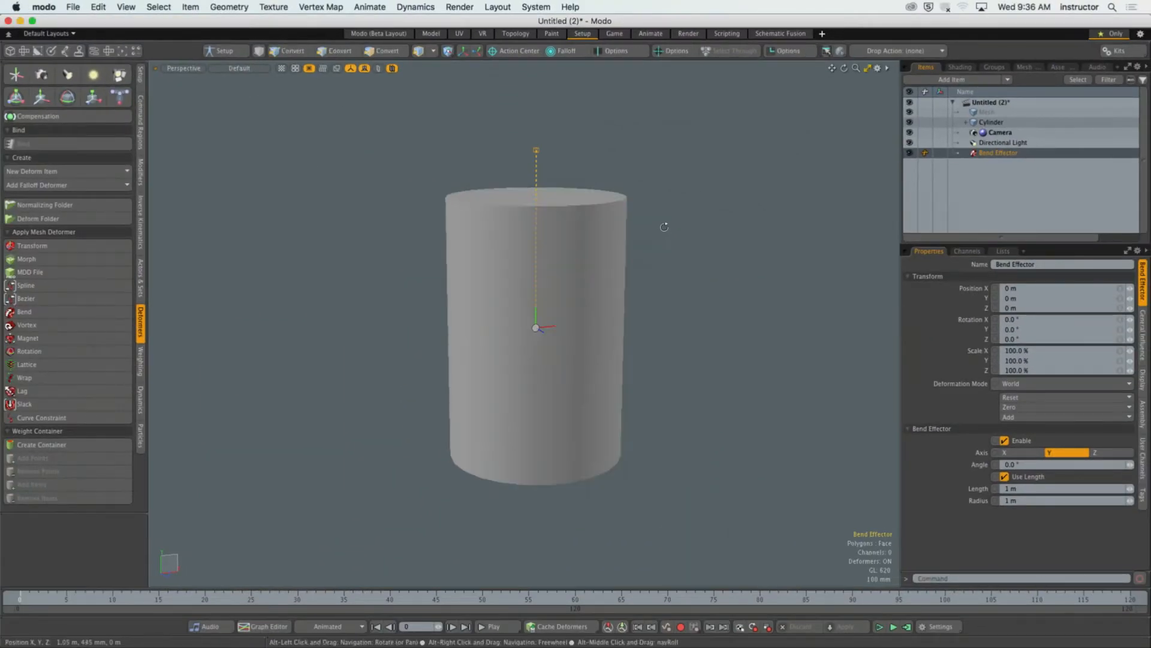
pyautogui.keyDown('alt'); pyautogui.moveTo(663, 226); pyautogui.dragTo(631, 236); pyautogui.keyUp('alt')
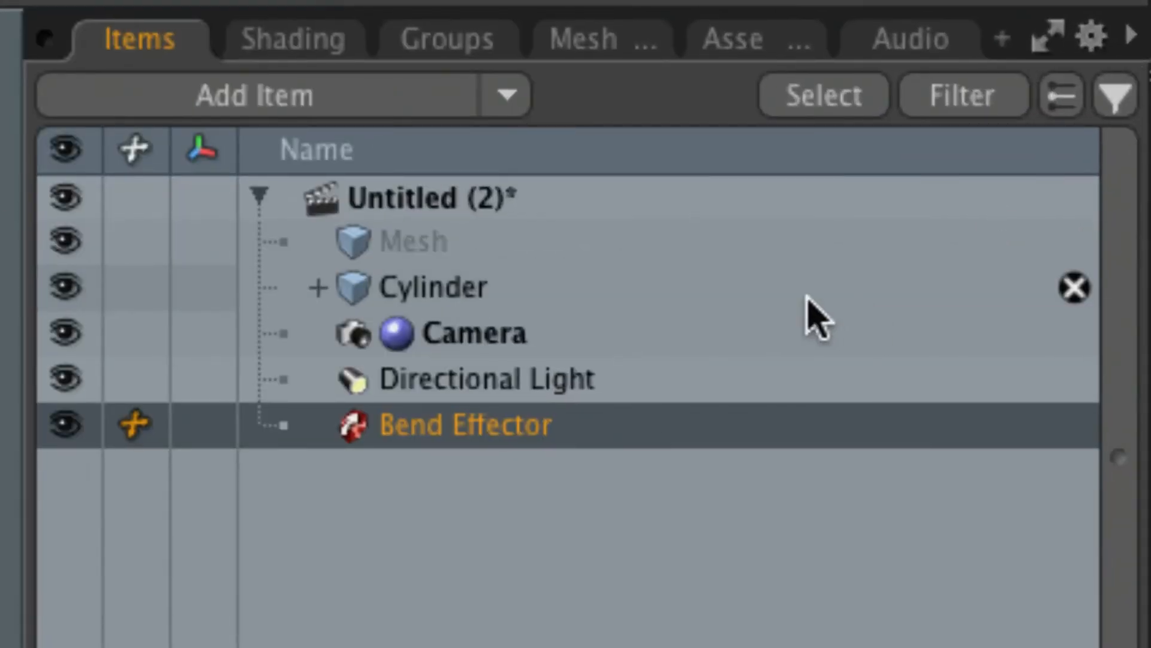
pyautogui.click(318, 289)
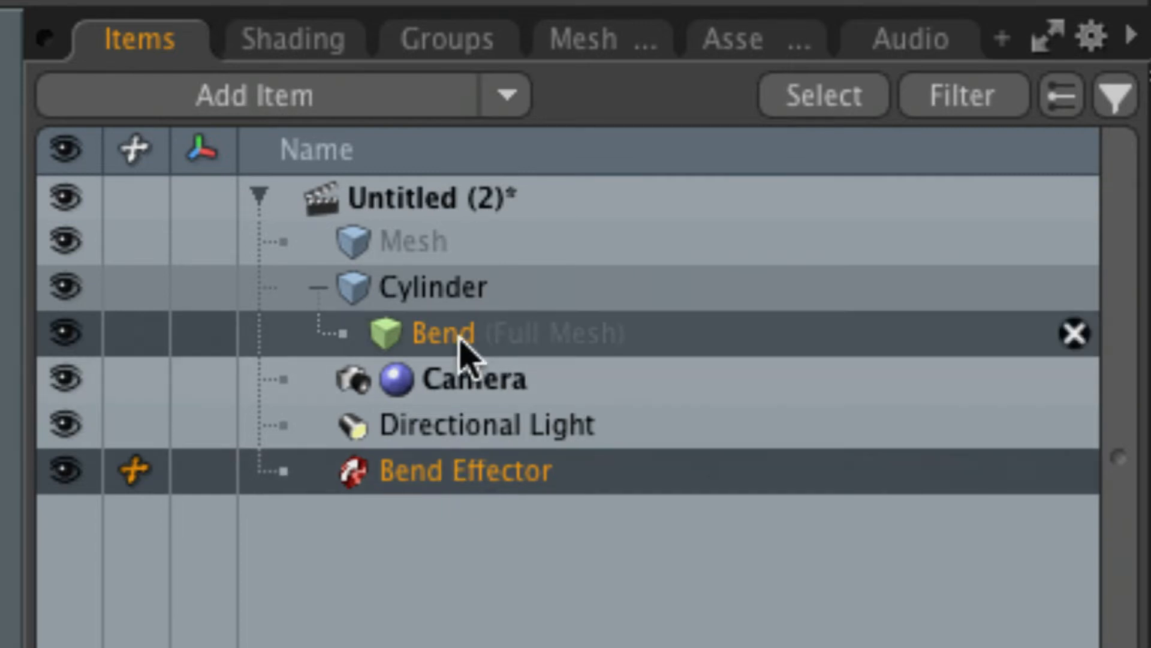
# Step: Collapse the Cylinder item and select the Bend Effector
pyautogui.click(318, 287)
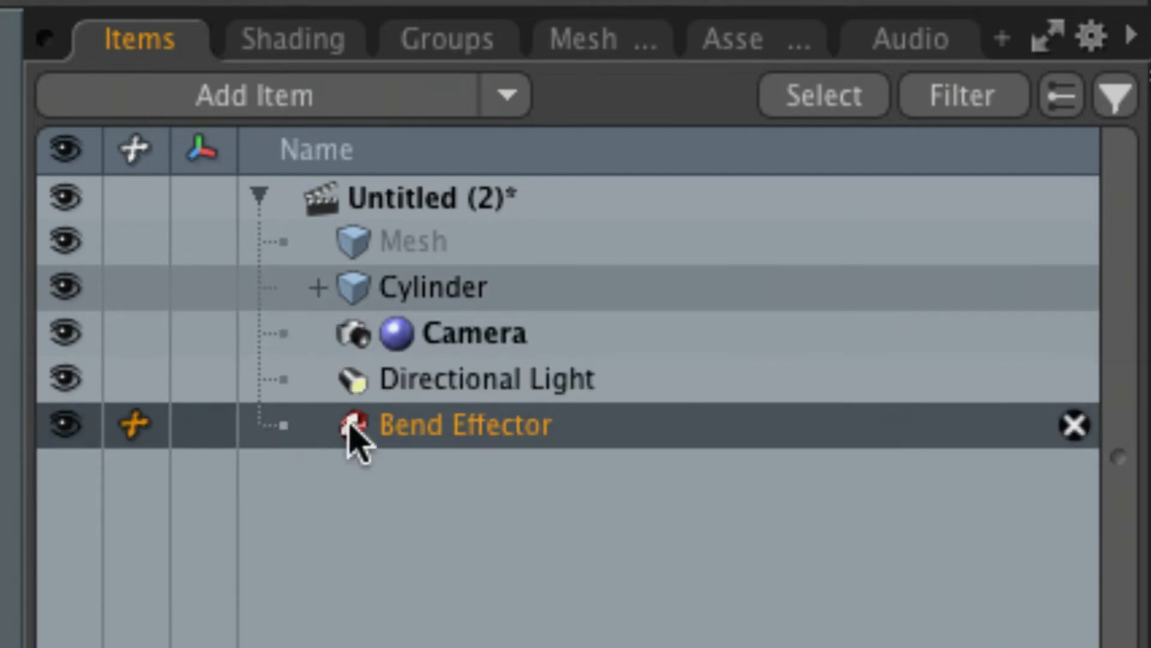
pyautogui.click(434, 383)
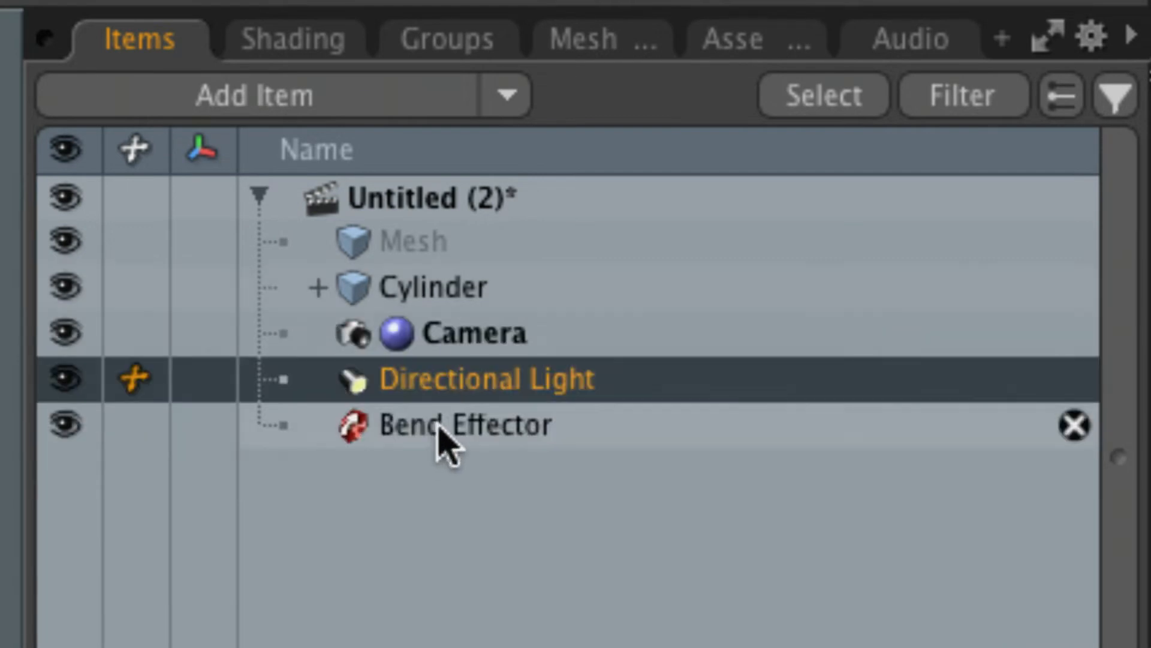
pyautogui.click(444, 444)
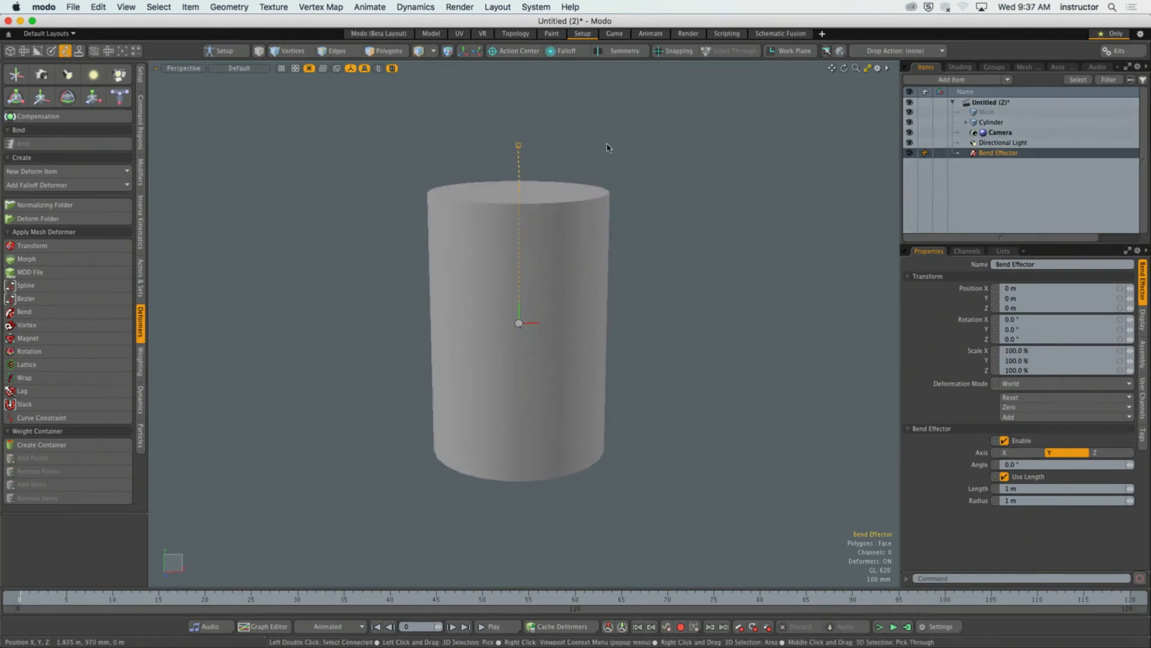
pyautogui.click(570, 141)
pyautogui.click(520, 148)
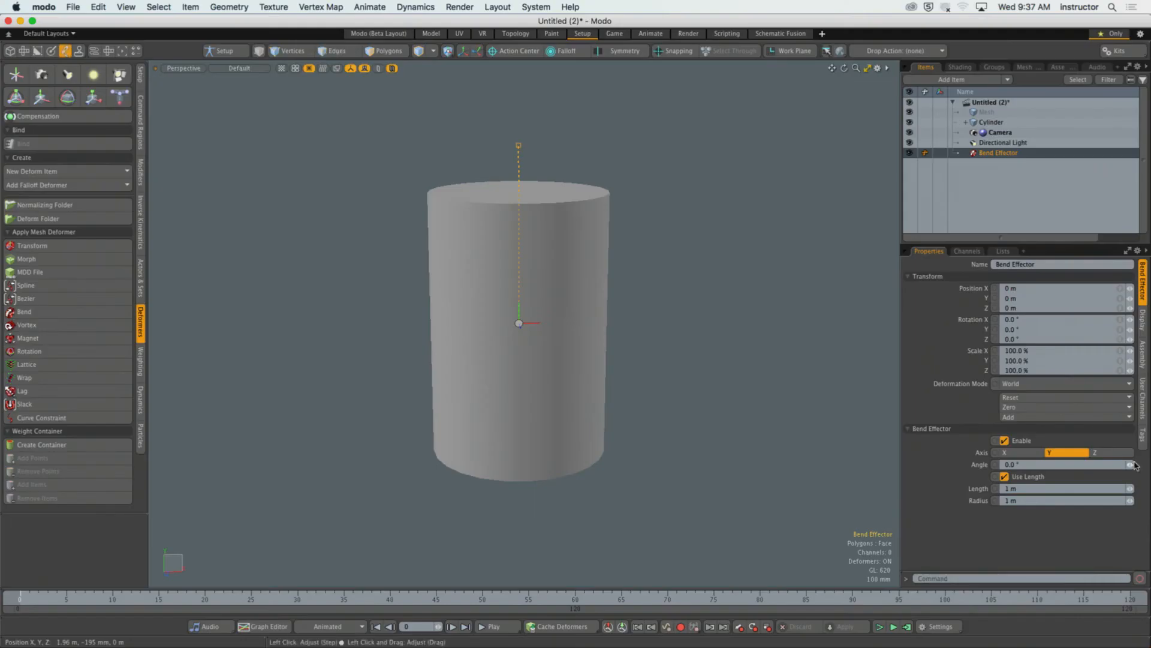
# Step: Bend the cylinder from its centre by setting the Bend Effector's angle to about 81.5°, and inspect the bend
pyautogui.moveTo(1135, 464); pyautogui.dragTo(614, 332)
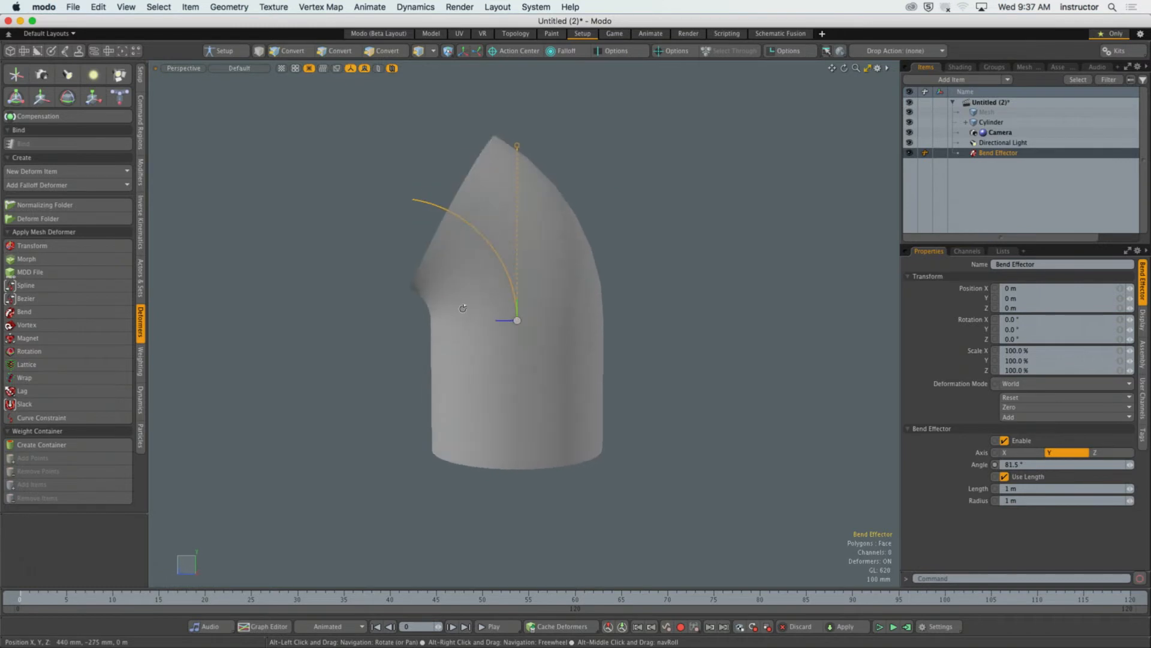
pyautogui.moveTo(1130, 465)
pyautogui.mouseDown()
pyautogui.moveTo(902, 465)
pyautogui.moveTo(1130, 467)
pyautogui.mouseUp()
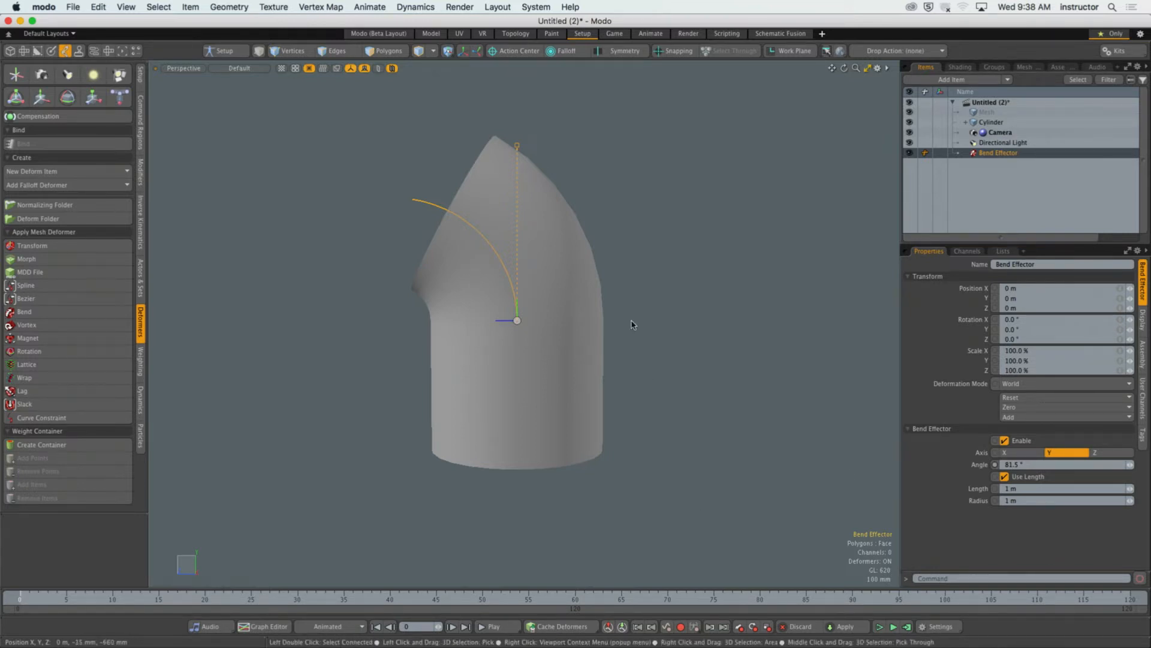
pyautogui.click(641, 346)
pyautogui.click(515, 145)
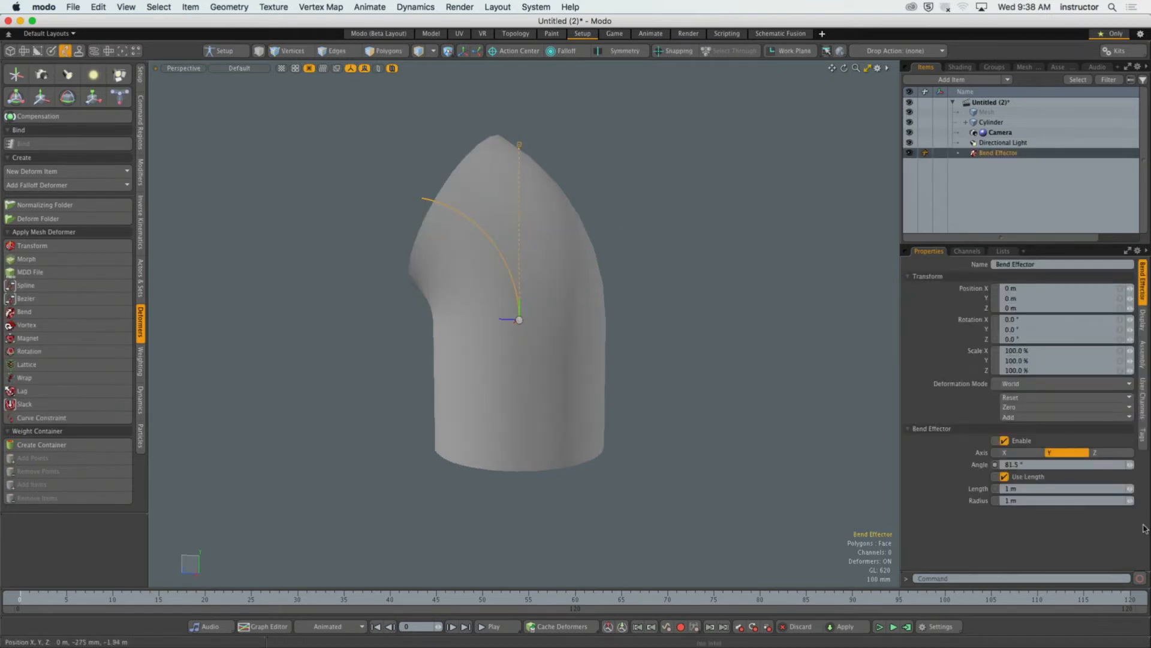
pyautogui.keyDown('alt'); pyautogui.moveTo(648, 378); pyautogui.dragTo(683, 397); pyautogui.keyUp('alt')
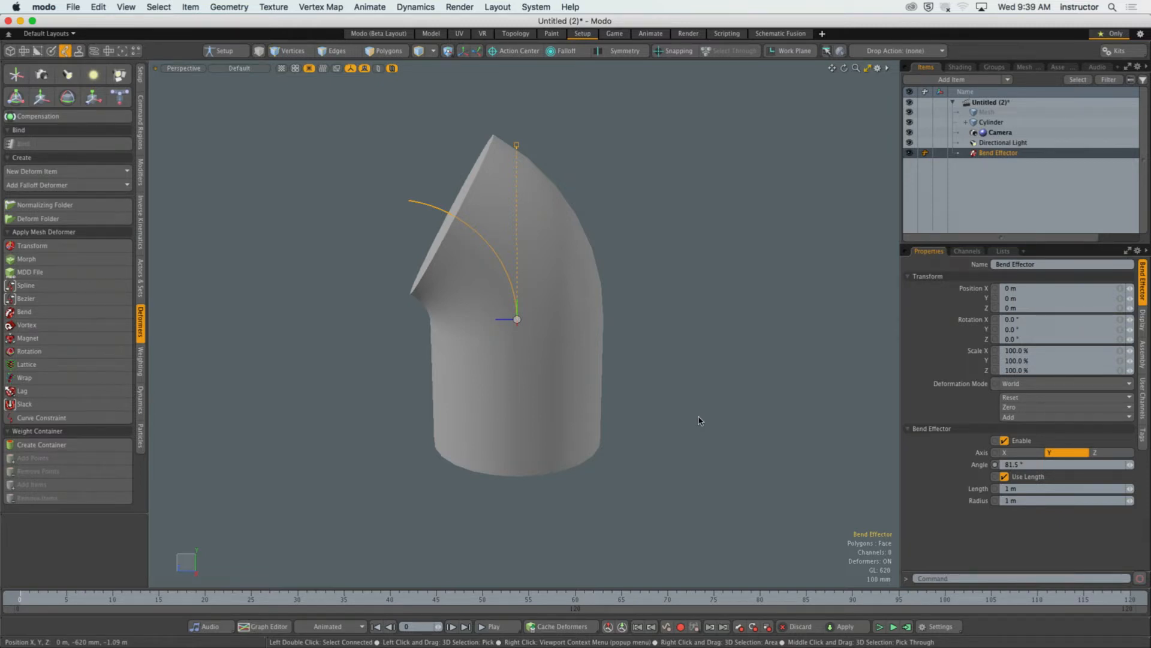
pyautogui.keyDown('alt'); pyautogui.moveTo(617, 264); pyautogui.dragTo(559, 246); pyautogui.keyUp('alt')
pyautogui.keyDown('ctrl'); pyautogui.keyDown('alt'); pyautogui.moveTo(559, 246); pyautogui.dragTo(517, 224); pyautogui.keyUp('alt'); pyautogui.keyUp('ctrl')
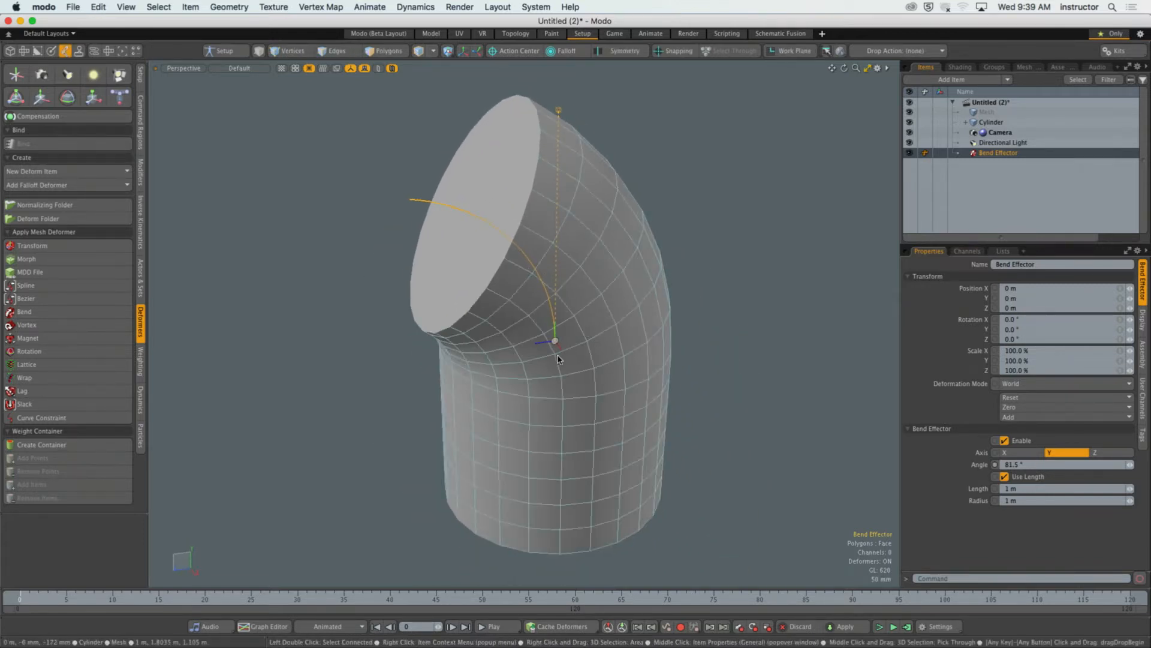
# Step: Set the Bend Effector's angle to 0°
pyautogui.press('Escape')
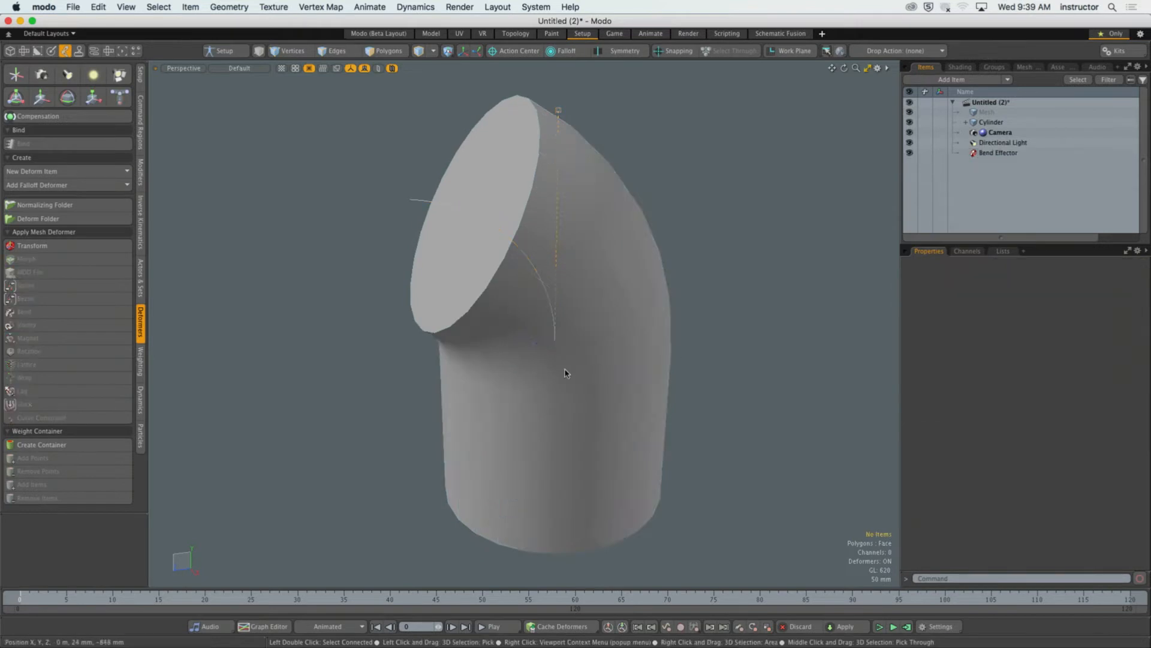
pyautogui.click(999, 153)
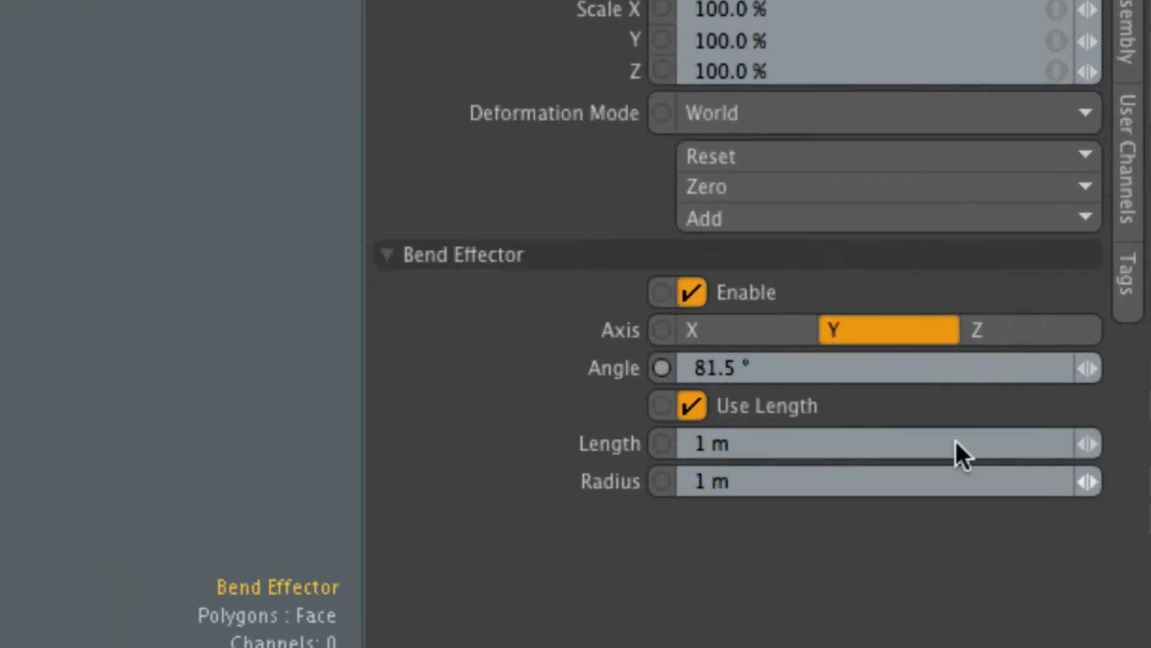
pyautogui.click(810, 370)
pyautogui.doubleClick(810, 370)
pyautogui.write('0')
pyautogui.press('Return')
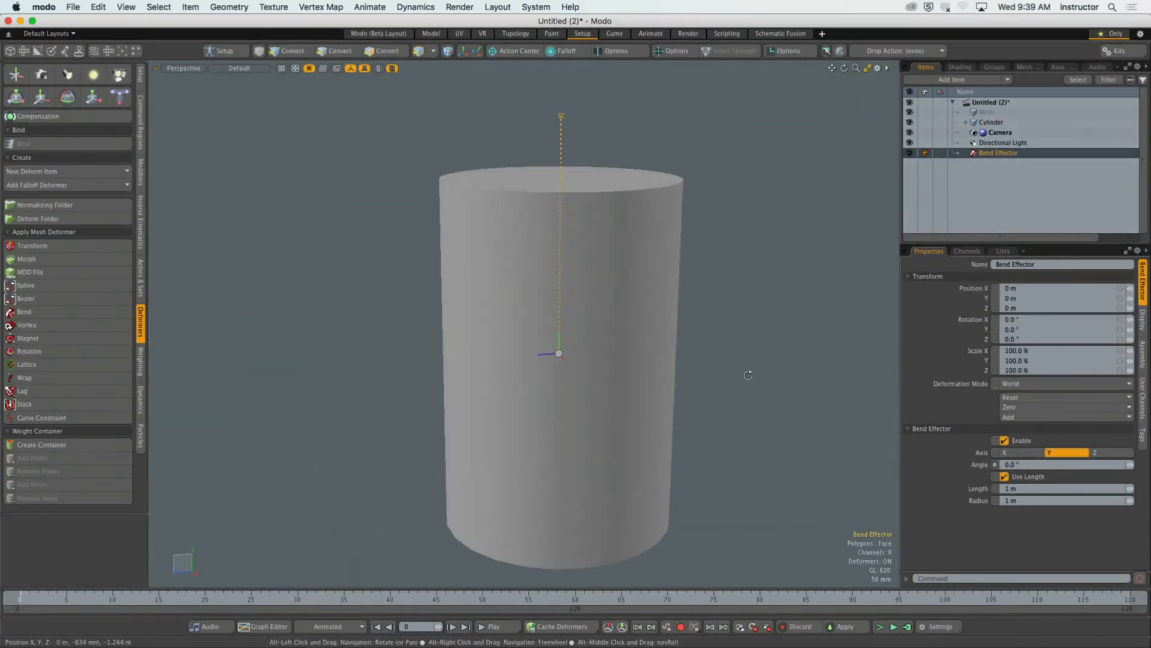
# Step: Move the Bend Effector down to the cylinder's base, at about -751 mm in Y
pyautogui.click(748, 375)
pyautogui.click(562, 117)
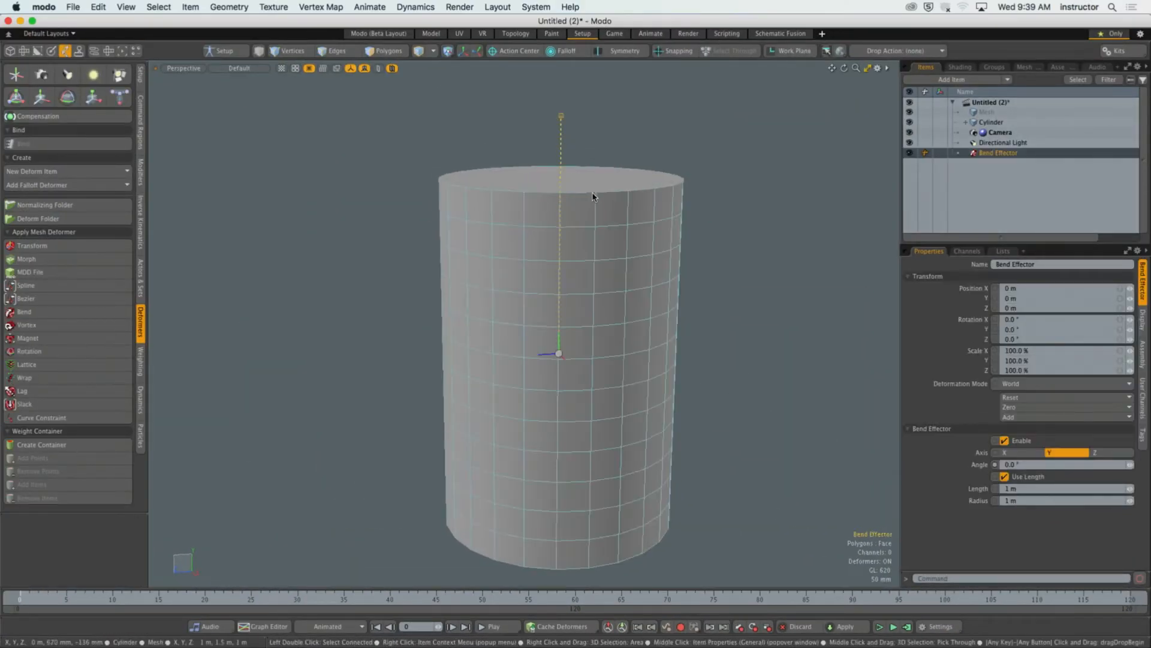
pyautogui.press('y')
pyautogui.moveTo(557, 329); pyautogui.dragTo(519, 481)
pyautogui.scroll(-3, 558, 390)
pyautogui.press('space')
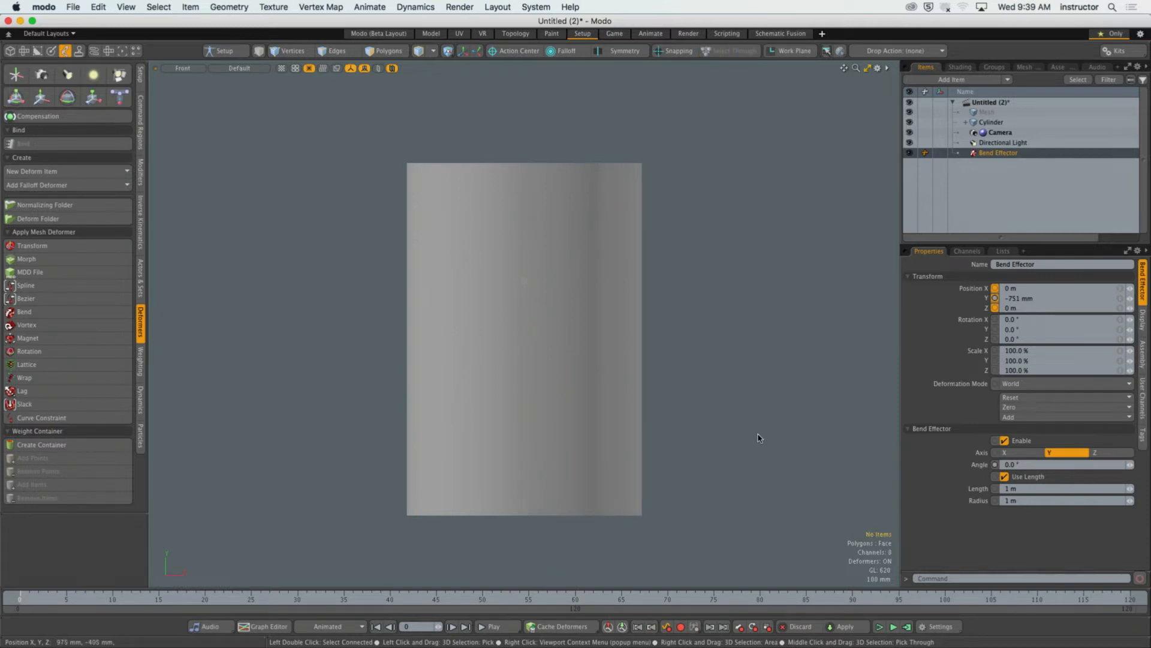
# Step: Bend the cylinder from its base by setting the Bend Effector's angle to about -92.5°
pyautogui.click(1014, 153)
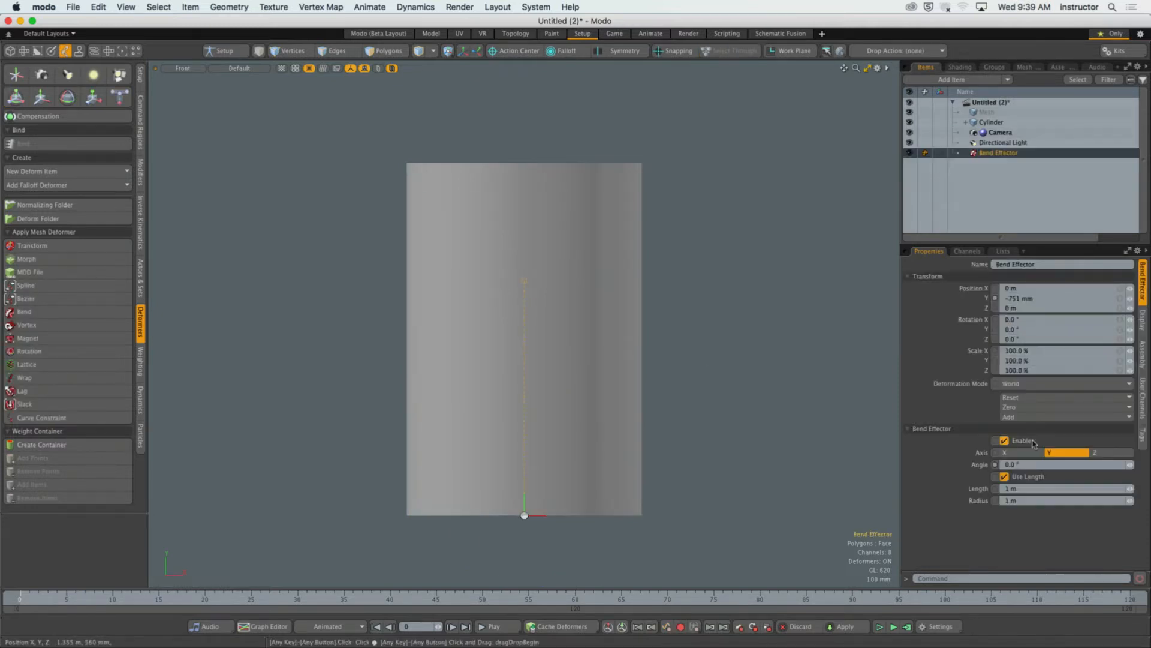
pyautogui.moveTo(1130, 464); pyautogui.dragTo(1128, 464)
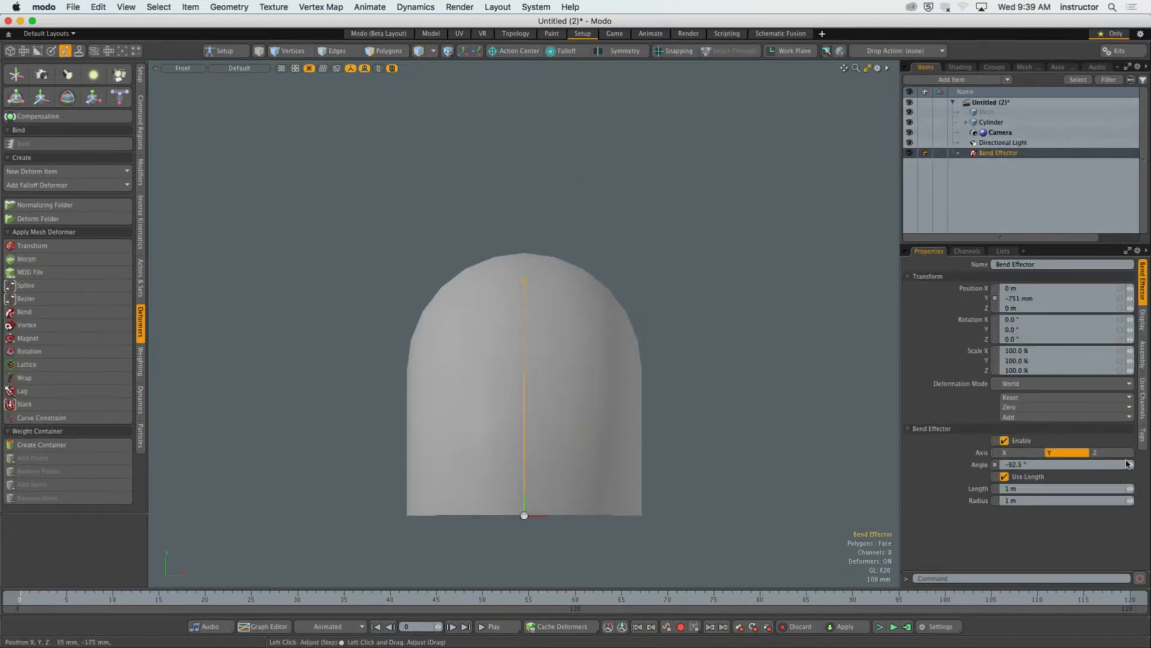
pyautogui.keyDown('alt'); pyautogui.moveTo(455, 296); pyautogui.dragTo(481, 346); pyautogui.keyUp('alt')
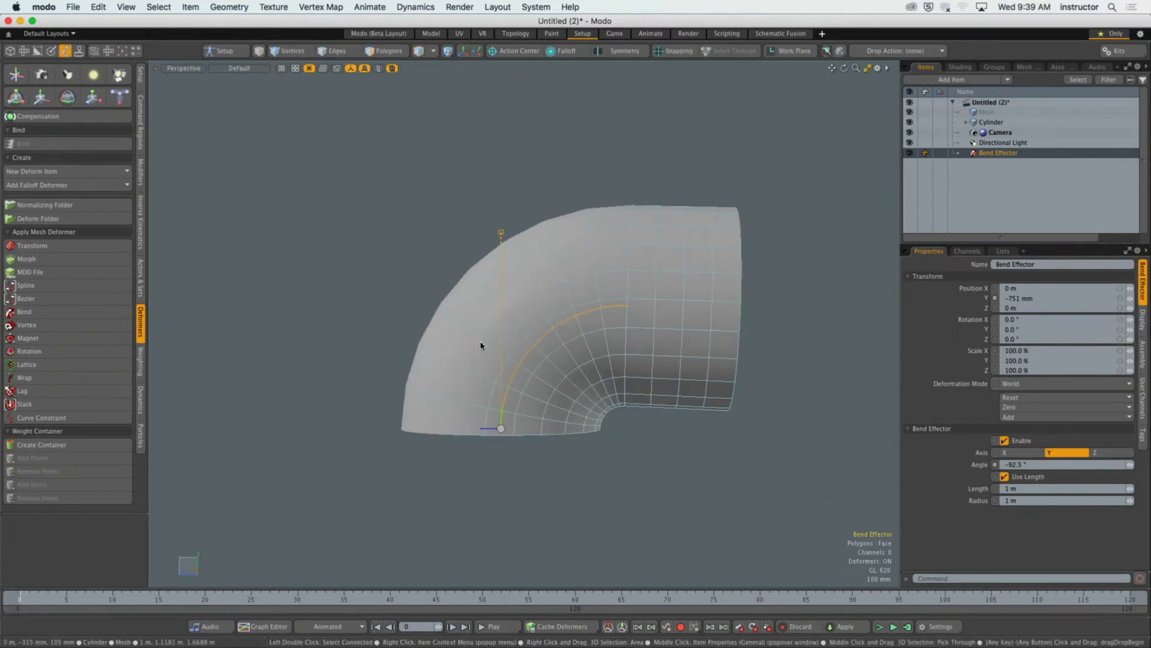
# Step: Undo the Bend Effector's last angle change and its move to the cylinder's base
pyautogui.press('super+z')
pyautogui.press('super+z')
pyautogui.press('super+z')
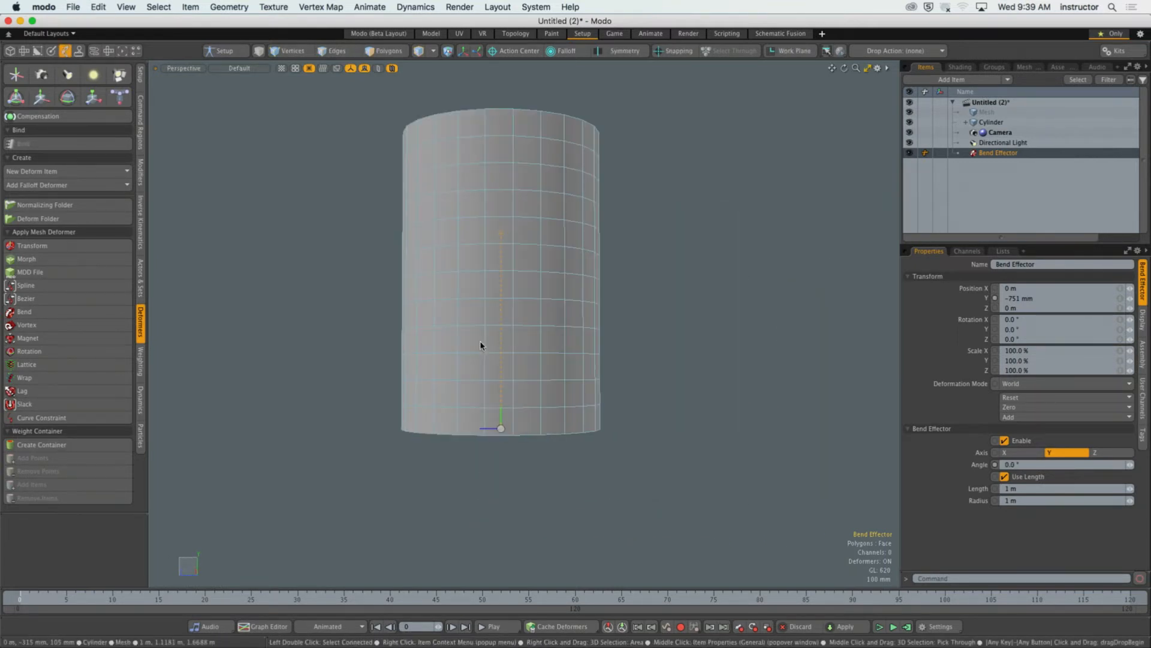
pyautogui.press('super+z')
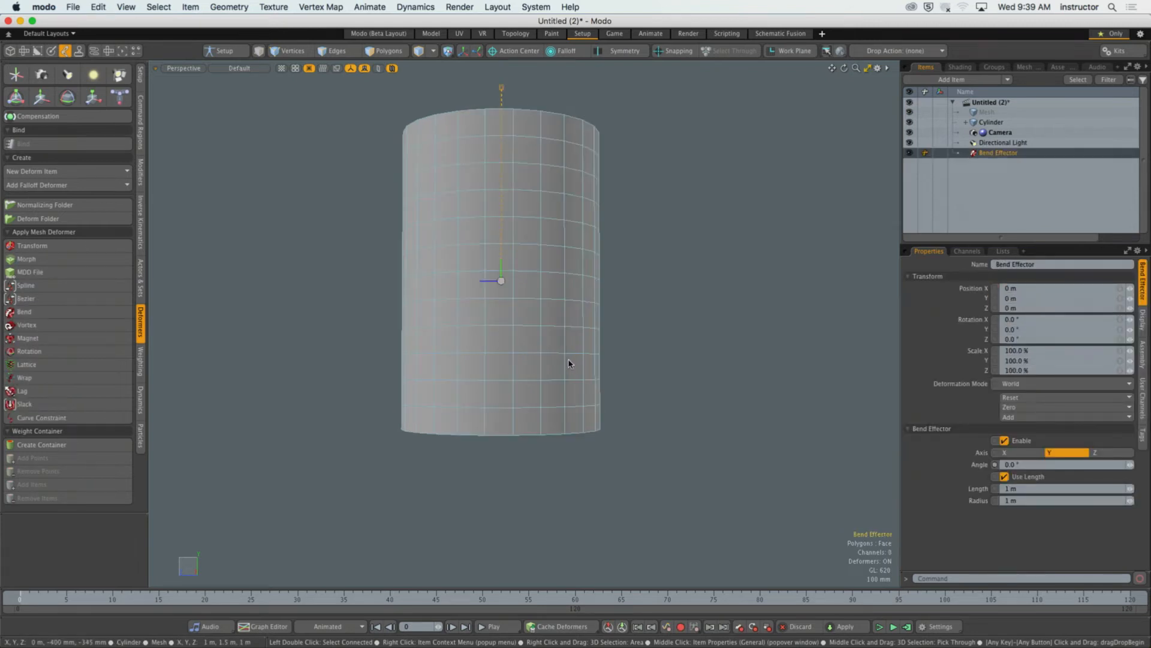
pyautogui.keyDown('alt'); pyautogui.keyDown('shift'); pyautogui.moveTo(645, 208); pyautogui.dragTo(667, 271); pyautogui.keyUp('shift'); pyautogui.keyUp('alt')
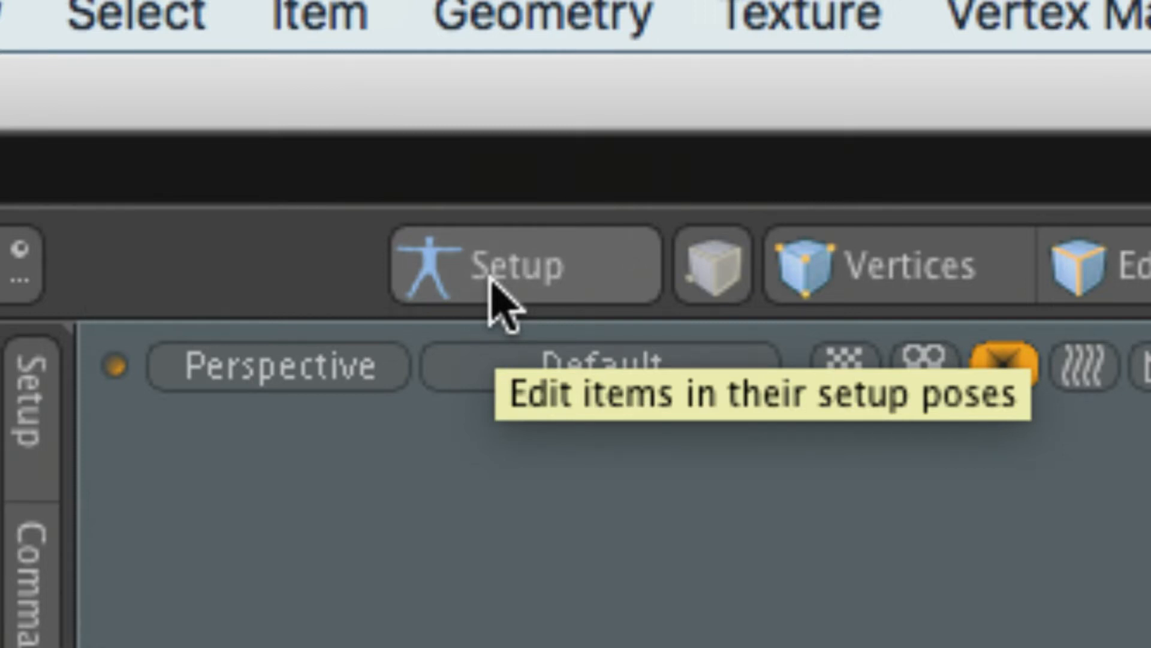
# Step: In Setup mode, move the Bend Effector down to the cylinder's base, at about -750 mm in Y
pyautogui.click(504, 299)
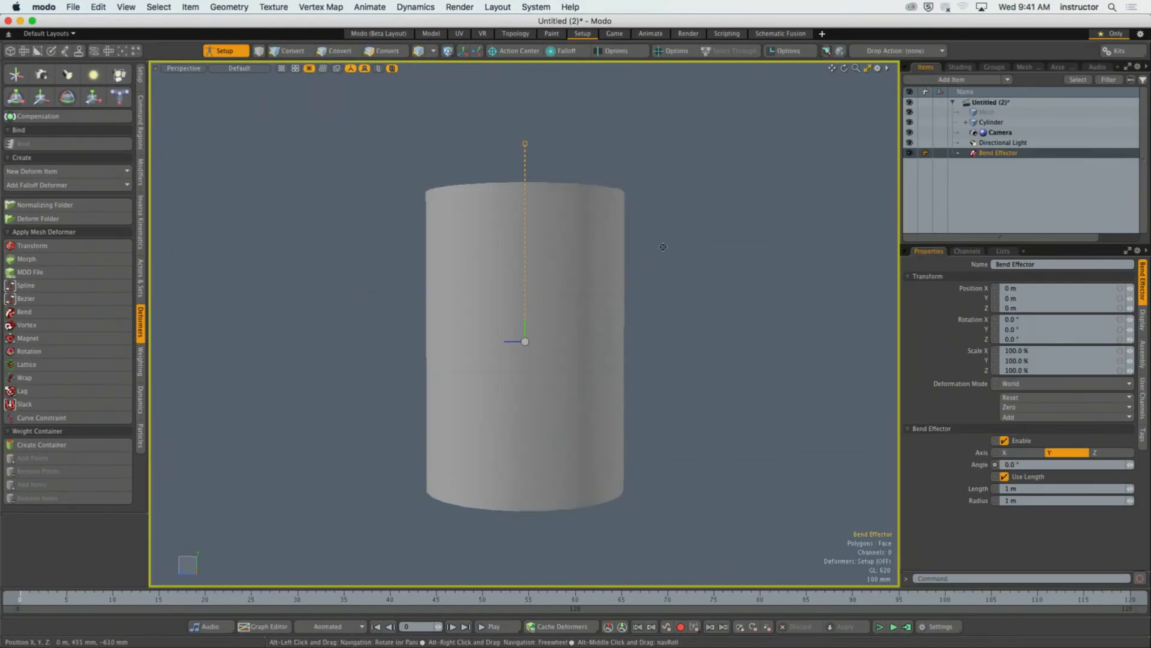
pyautogui.moveTo(719, 278)
pyautogui.keyDown('alt'); pyautogui.keyDown('shift'); pyautogui.mouseDown()
pyautogui.moveTo(735, 267)
pyautogui.moveTo(722, 266)
pyautogui.mouseUp(); pyautogui.keyUp('shift'); pyautogui.keyUp('alt')
pyautogui.press('KP_2')
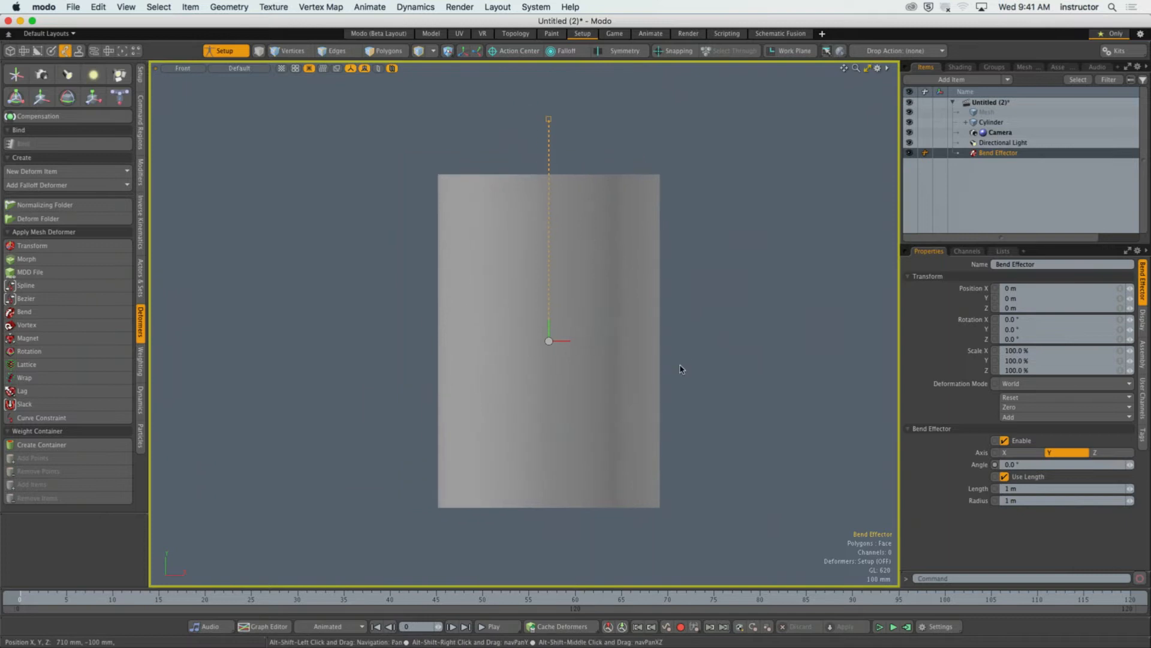
pyautogui.press('y')
pyautogui.moveTo(550, 301); pyautogui.dragTo(549, 443)
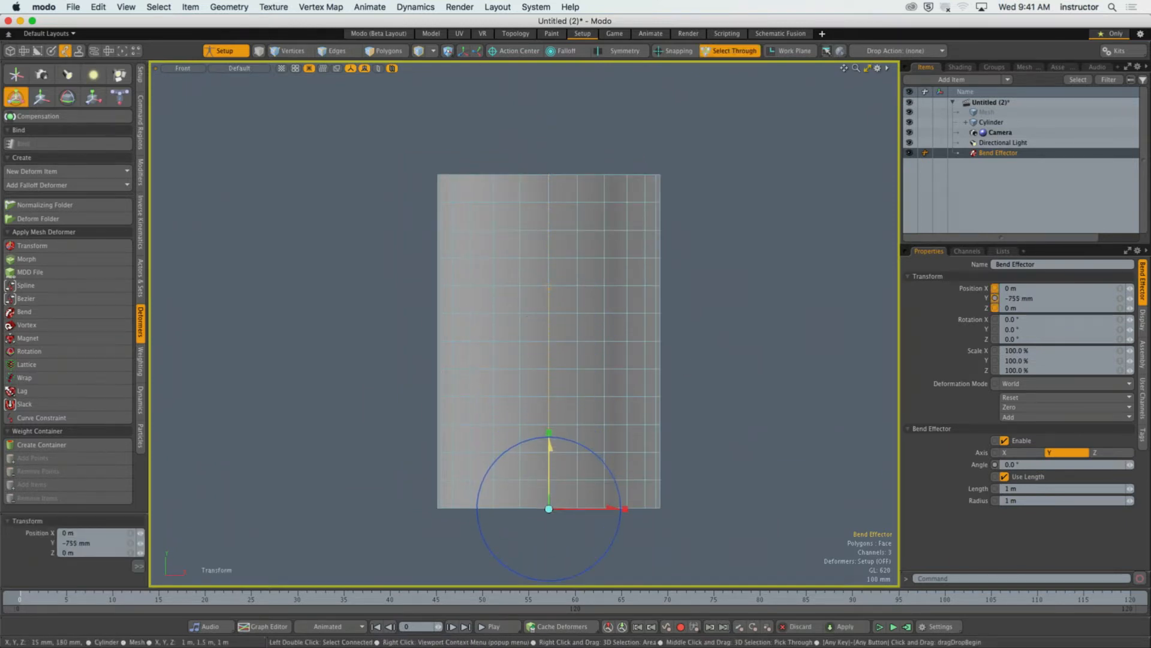
pyautogui.press('space')
pyautogui.click(717, 417)
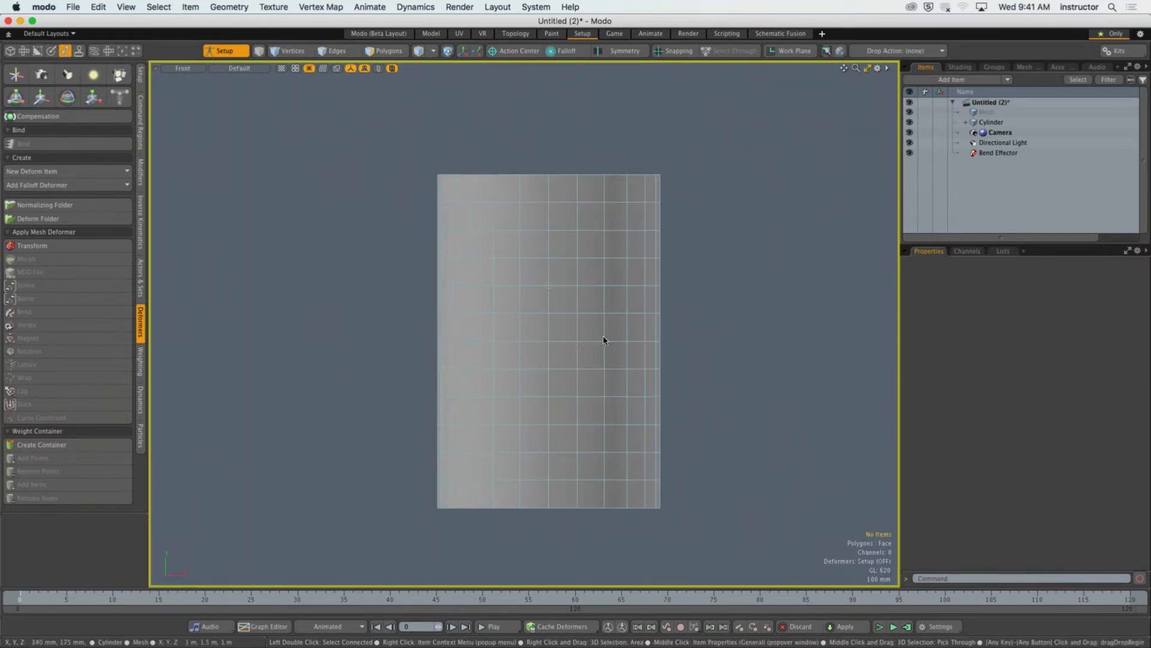
# Step: Lengthen the Bend Effector to about 1.51 m so it spans the cylinder's height, and leave Setup mode
pyautogui.click(547, 292)
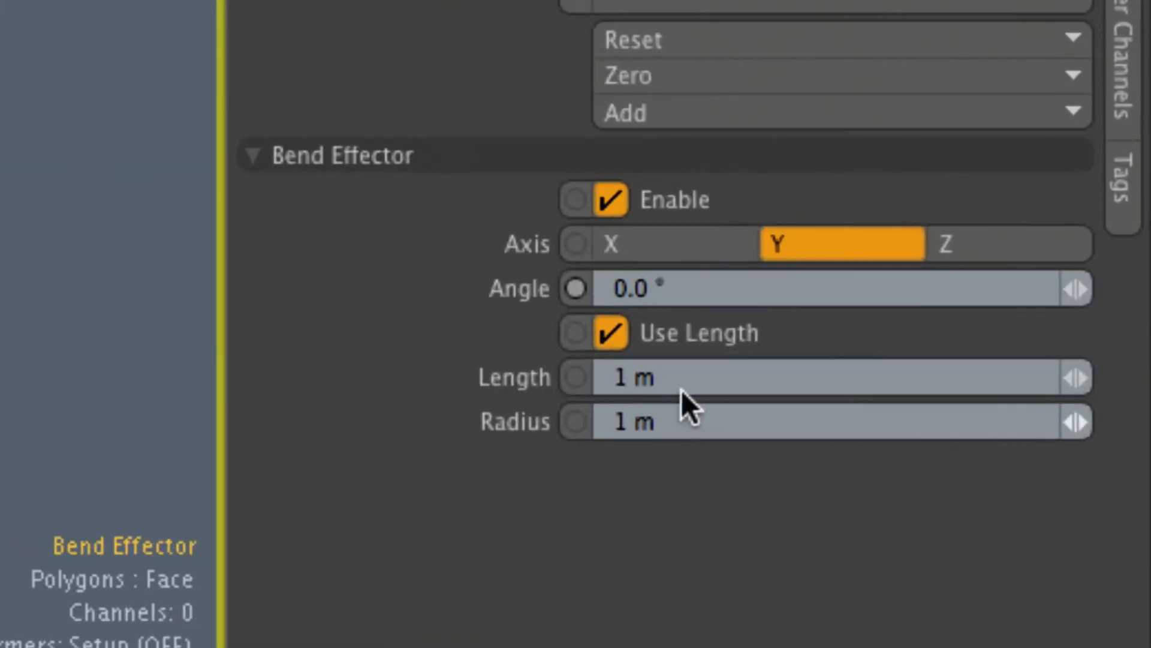
pyautogui.click(908, 452)
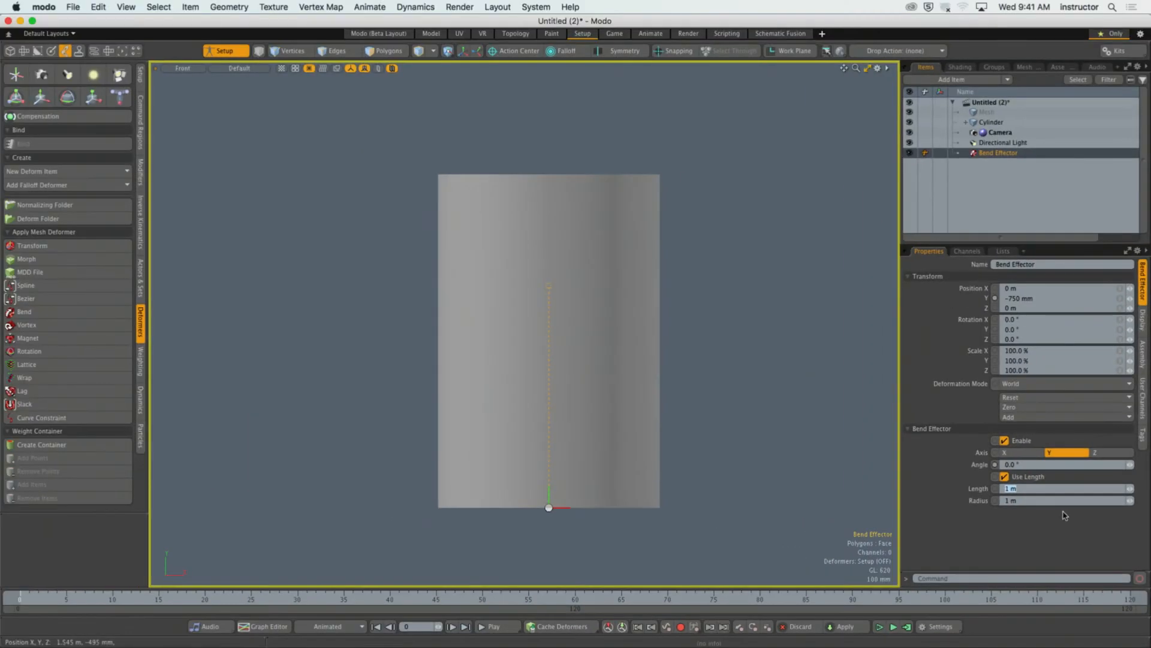
pyautogui.moveTo(1130, 492); pyautogui.dragTo(1134, 488)
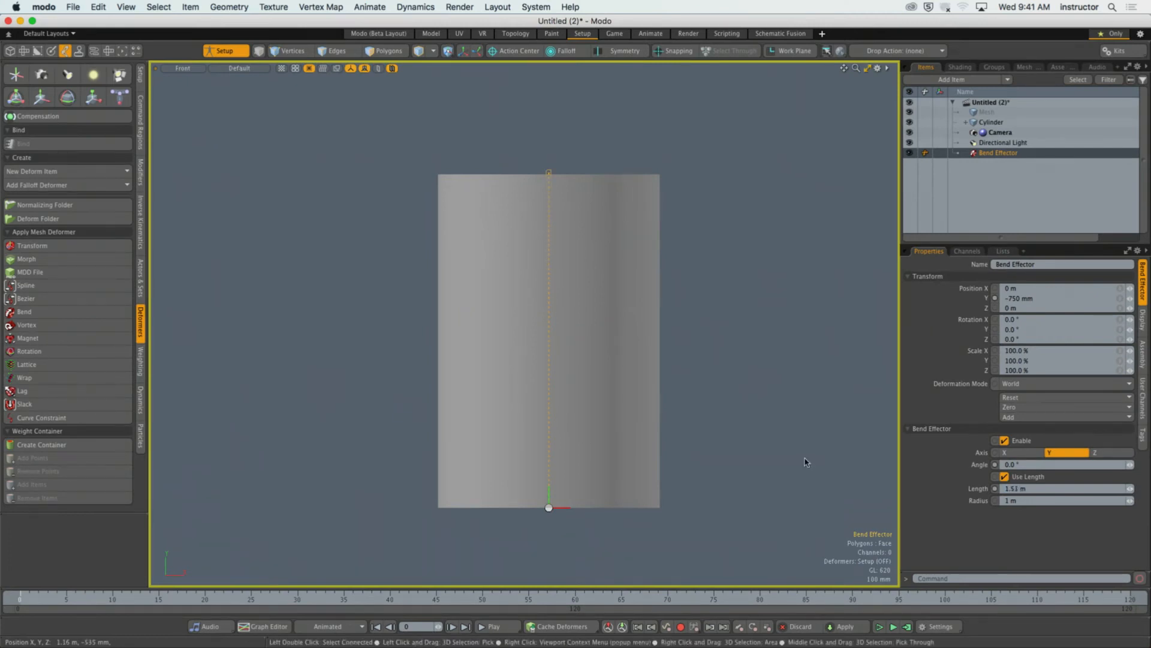
pyautogui.click(386, 146)
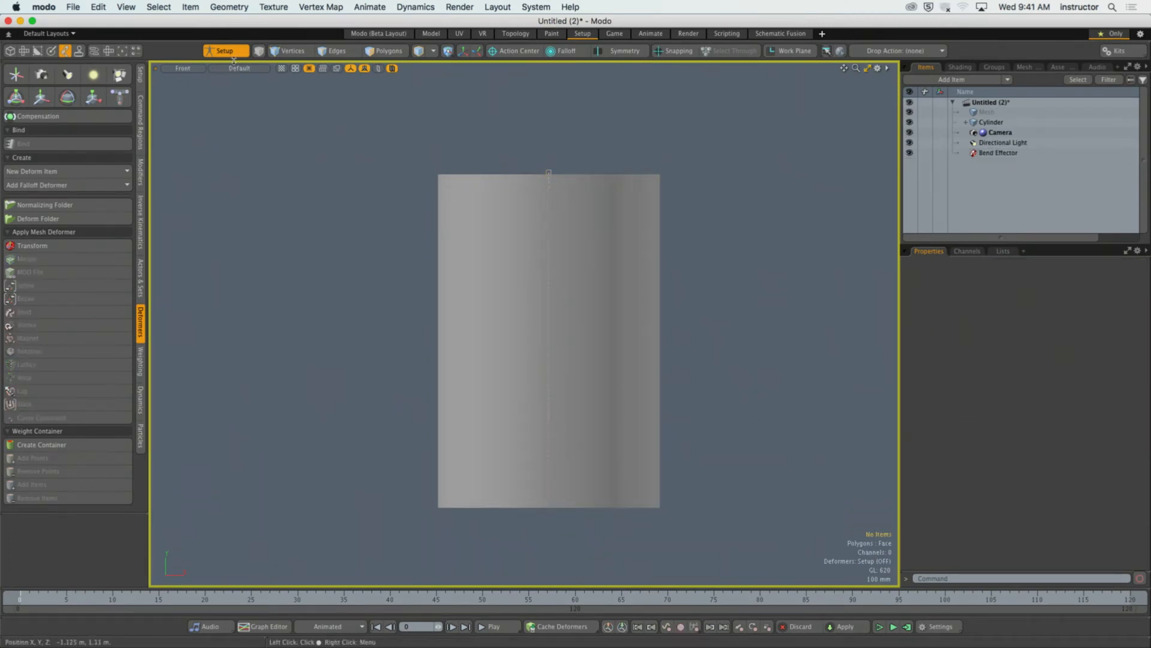
pyautogui.click(231, 52)
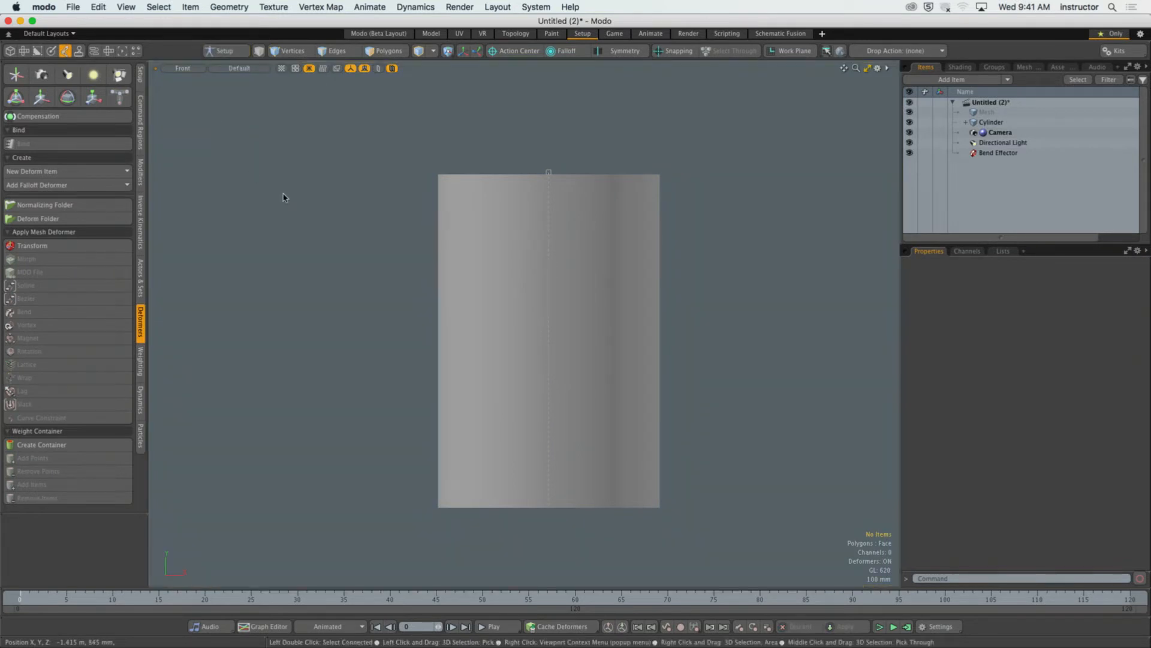
# Step: Try bending the cylinder with a Bend Effector angle of about -57.4°, and undo that bend
pyautogui.click(550, 174)
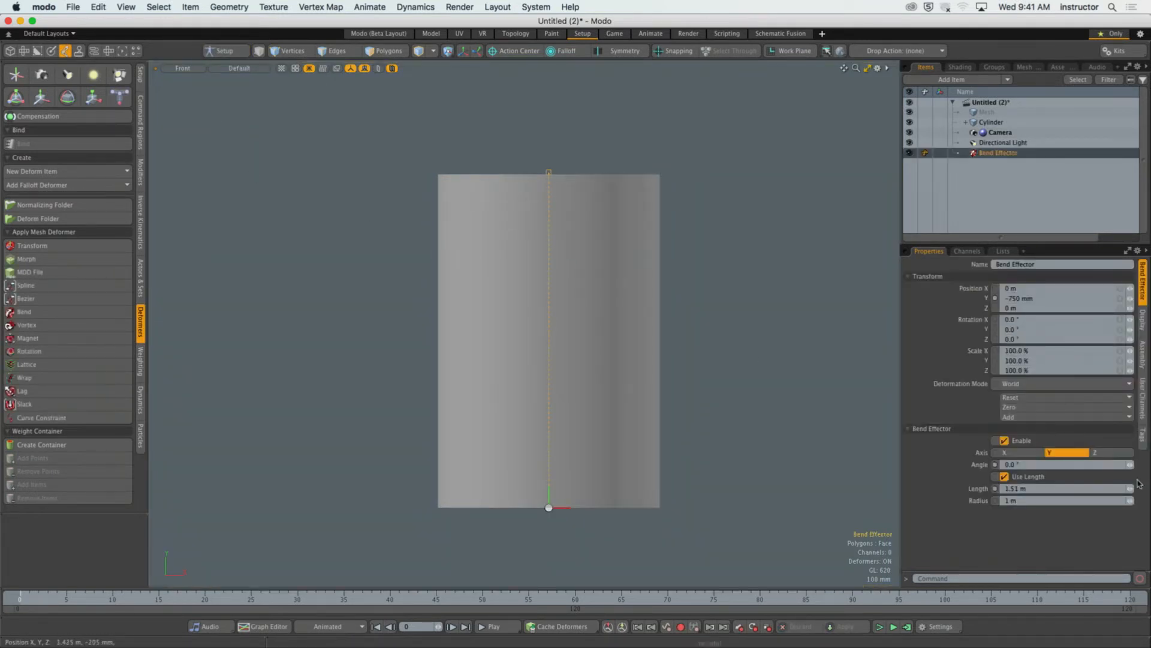
pyautogui.moveTo(1129, 464); pyautogui.dragTo(1112, 465)
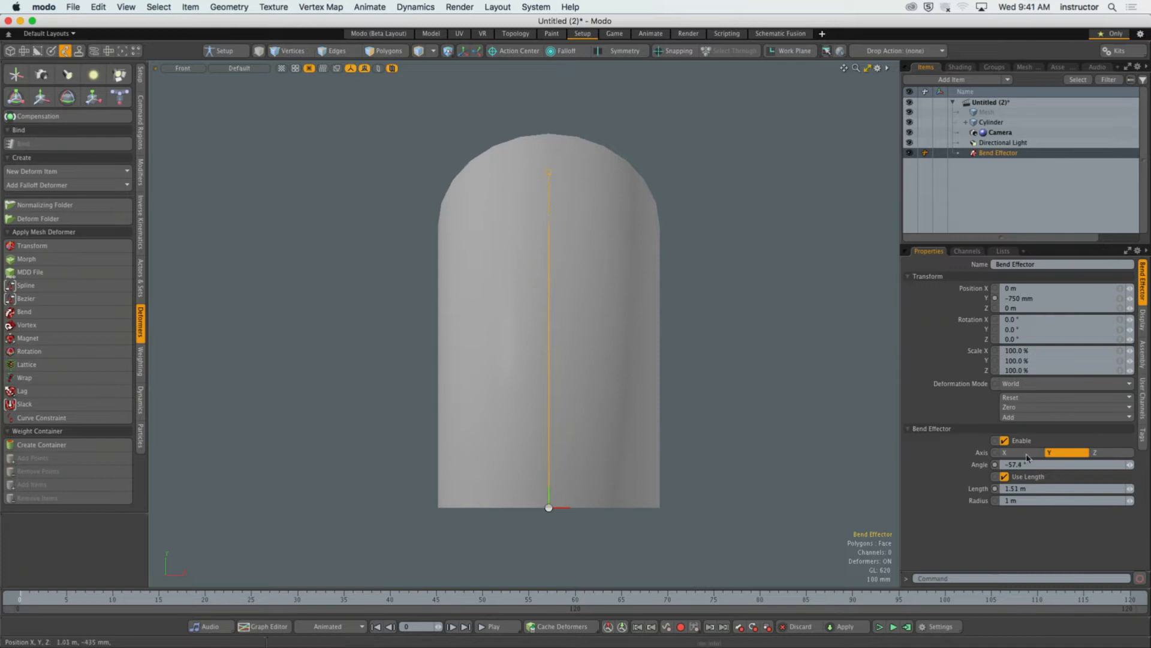
pyautogui.press('super+z')
pyautogui.keyDown('alt'); pyautogui.moveTo(464, 383); pyautogui.dragTo(700, 326); pyautogui.keyUp('alt')
pyautogui.press('KP_Decimal')
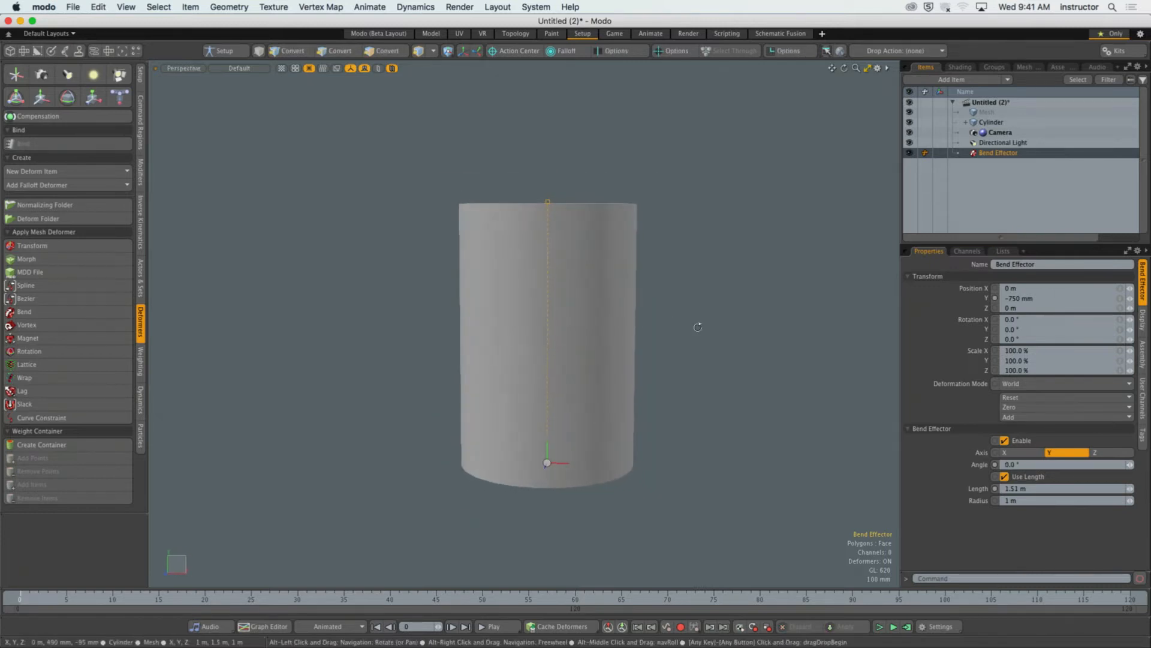
# Step: Bend the whole cylinder by setting the Bend Effector's angle to about -100°, and inspect the curve from the side
pyautogui.moveTo(1129, 466); pyautogui.dragTo(1100, 466)
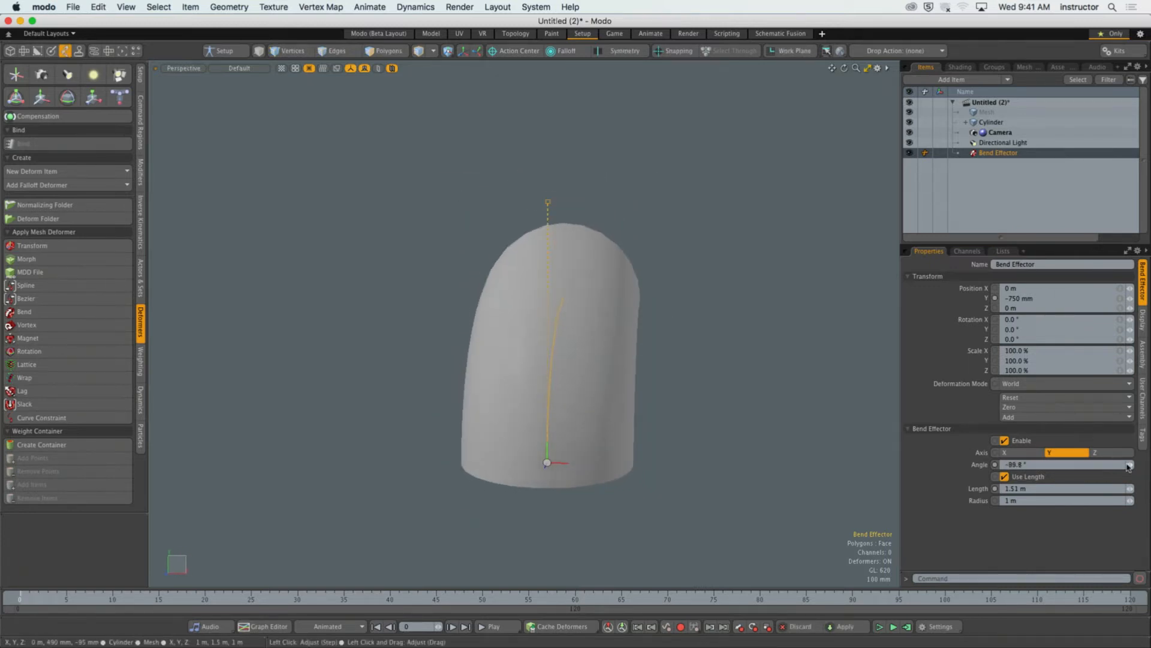
pyautogui.keyDown('alt'); pyautogui.moveTo(687, 333); pyautogui.dragTo(482, 308); pyautogui.keyUp('alt')
pyautogui.keyDown('alt'); pyautogui.keyDown('shift'); pyautogui.moveTo(596, 352); pyautogui.dragTo(551, 319); pyautogui.keyUp('shift'); pyautogui.keyUp('alt')
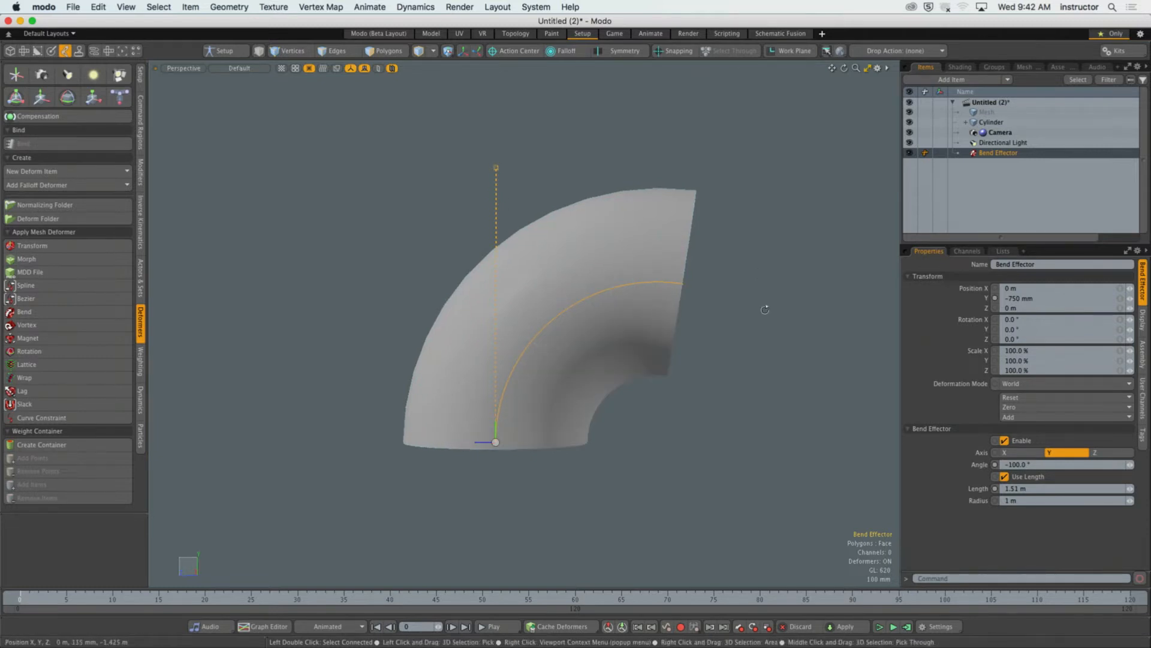
pyautogui.keyDown('alt'); pyautogui.moveTo(763, 308); pyautogui.dragTo(580, 386); pyautogui.keyUp('alt')
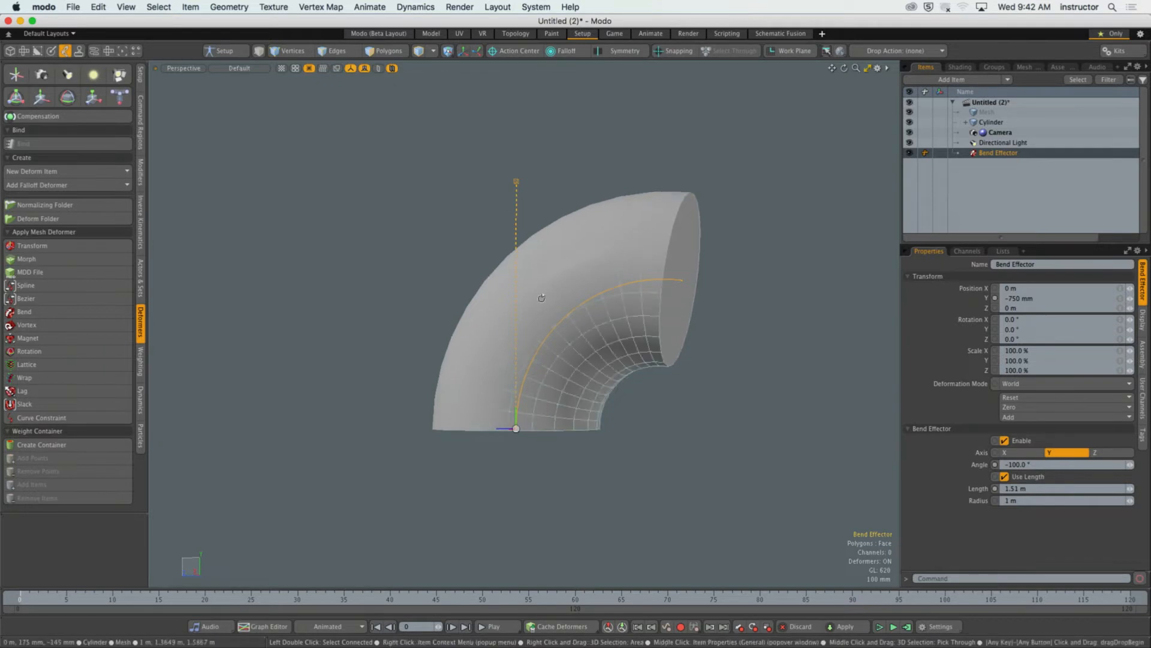
# Step: In Setup mode, move the Bend Effector up to near the cylinder's middle, at about 105 mm in Y
pyautogui.moveTo(534, 275)
pyautogui.keyDown('ctrl'); pyautogui.keyDown('alt'); pyautogui.mouseDown()
pyautogui.moveTo(572, 307)
pyautogui.moveTo(538, 298)
pyautogui.mouseUp(); pyautogui.keyUp('alt'); pyautogui.keyUp('ctrl')
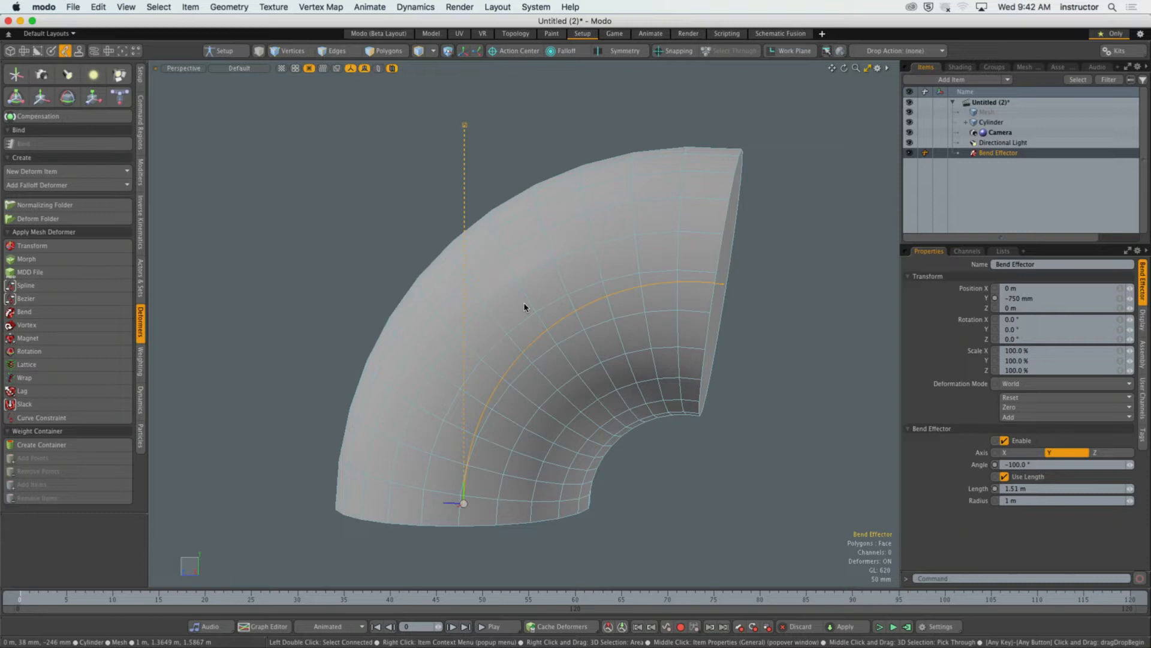
pyautogui.click(237, 54)
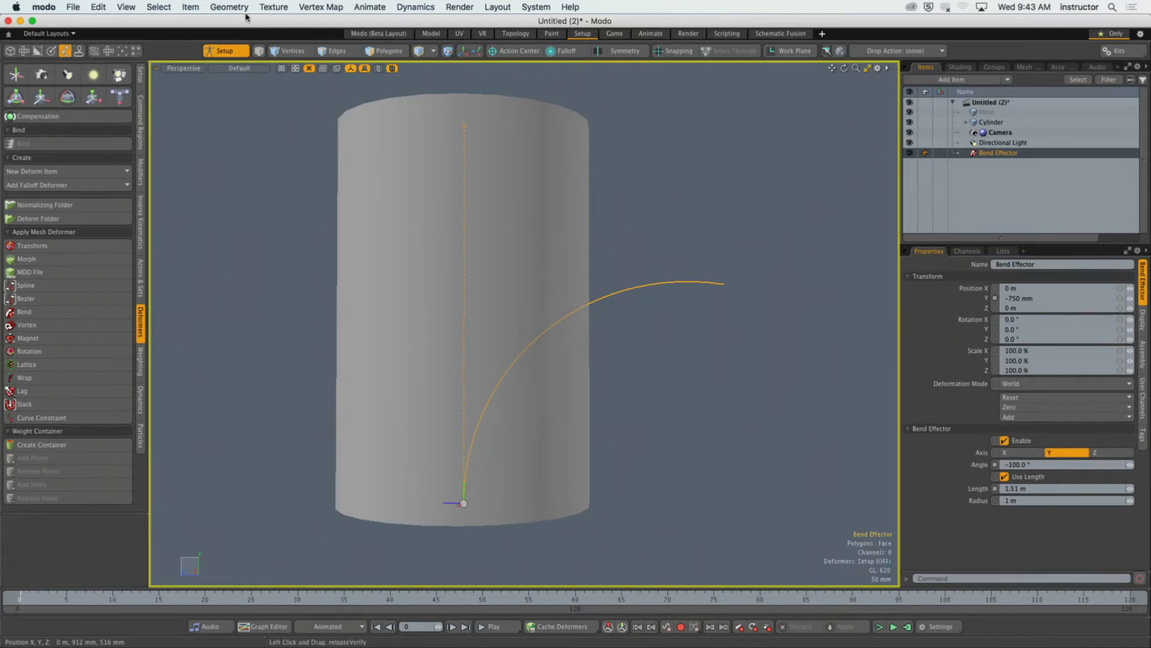
pyautogui.scroll(-3, 454, 239)
pyautogui.moveTo(455, 239)
pyautogui.keyDown('alt'); pyautogui.mouseDown()
pyautogui.moveTo(484, 245)
pyautogui.moveTo(467, 255)
pyautogui.mouseUp(); pyautogui.keyUp('alt')
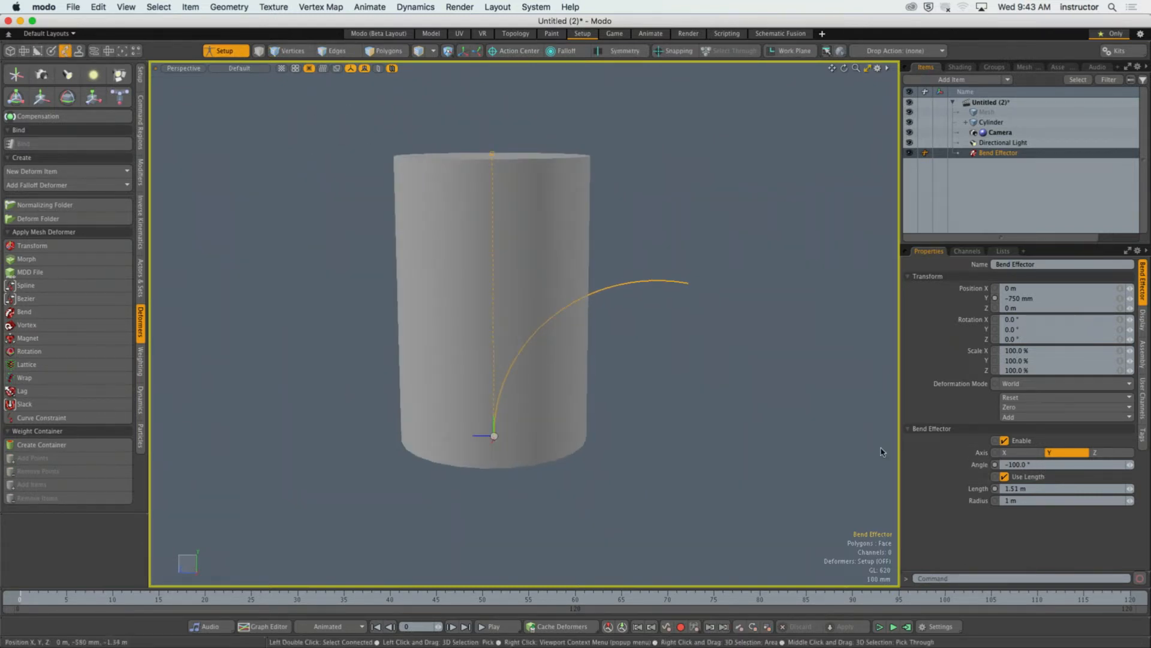
pyautogui.press('alt')
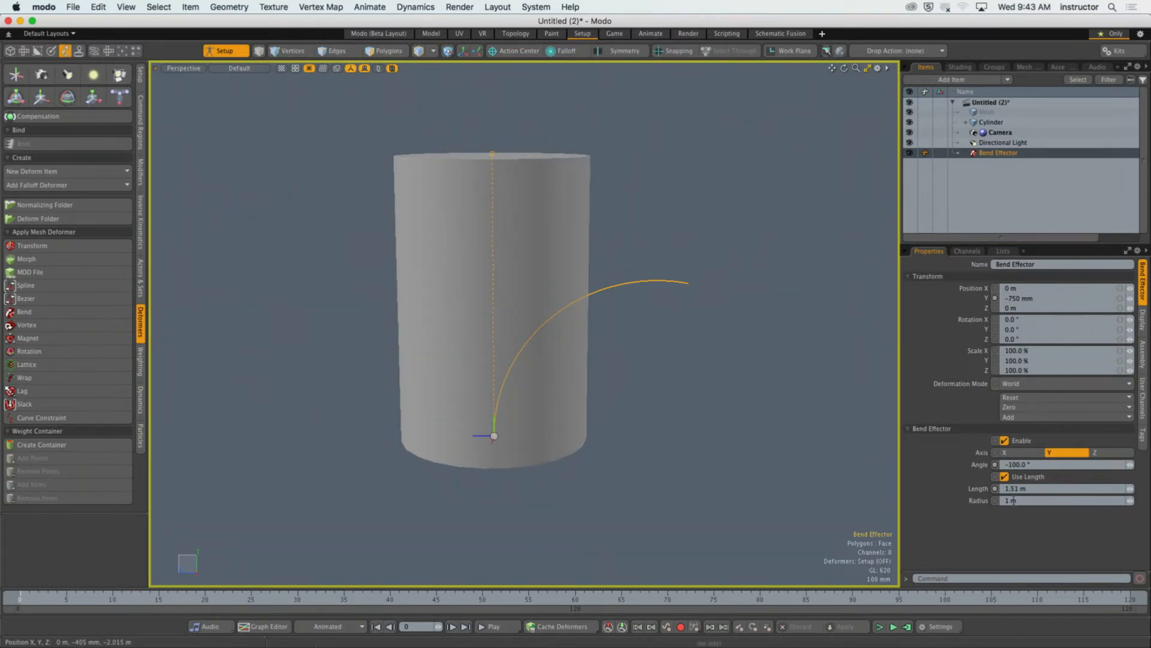
pyautogui.click(496, 471)
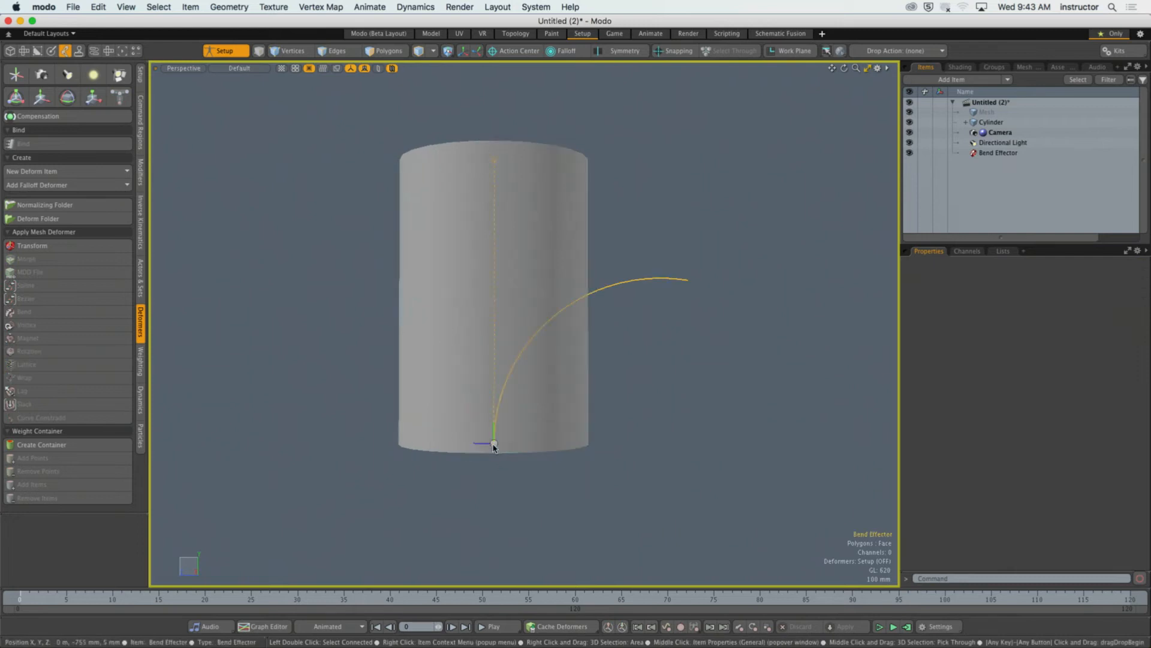
pyautogui.click(479, 442)
pyautogui.press('w')
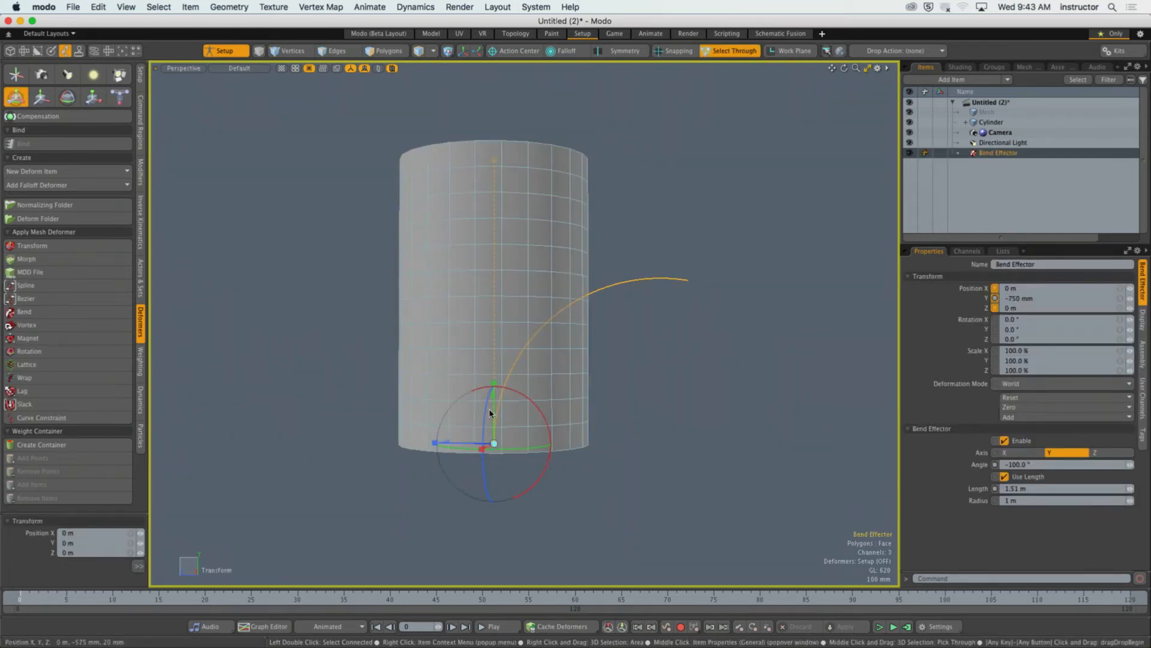
pyautogui.moveTo(522, 391); pyautogui.dragTo(521, 230)
pyautogui.press('space')
pyautogui.click(684, 297)
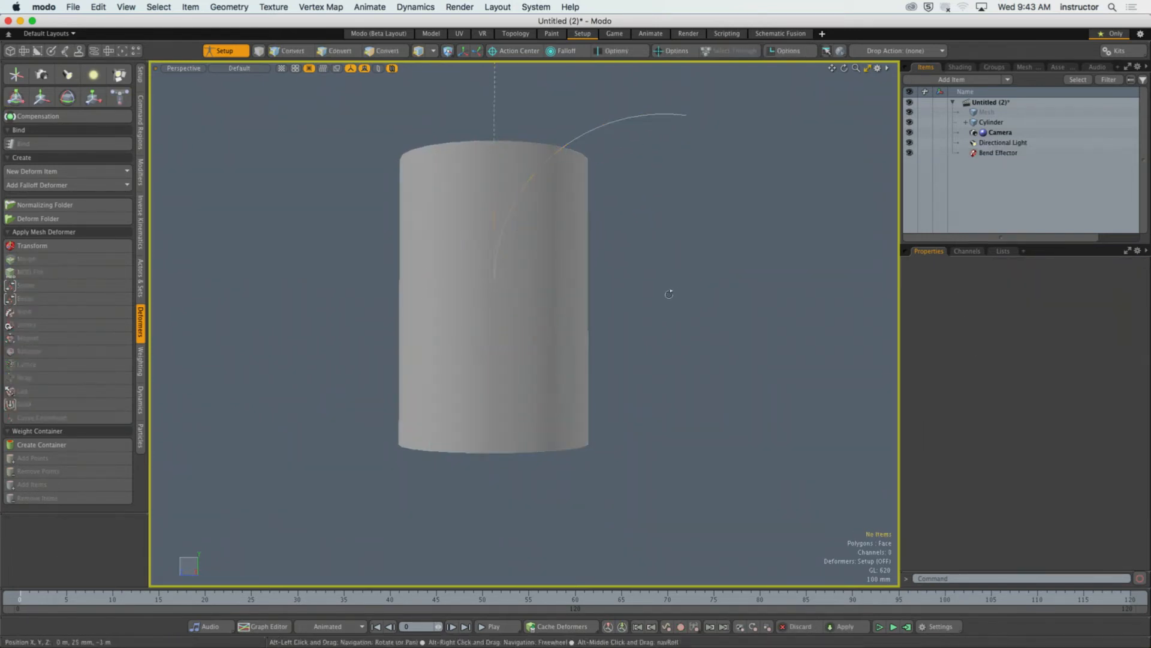
# Step: View the cylinder from the right, leave Setup mode, and examine how the repositioned Bend Effector deforms it
pyautogui.press('KP_2')
pyautogui.keyDown('alt'); pyautogui.keyDown('shift'); pyautogui.moveTo(605, 278); pyautogui.dragTo(603, 349); pyautogui.keyUp('shift'); pyautogui.keyUp('alt')
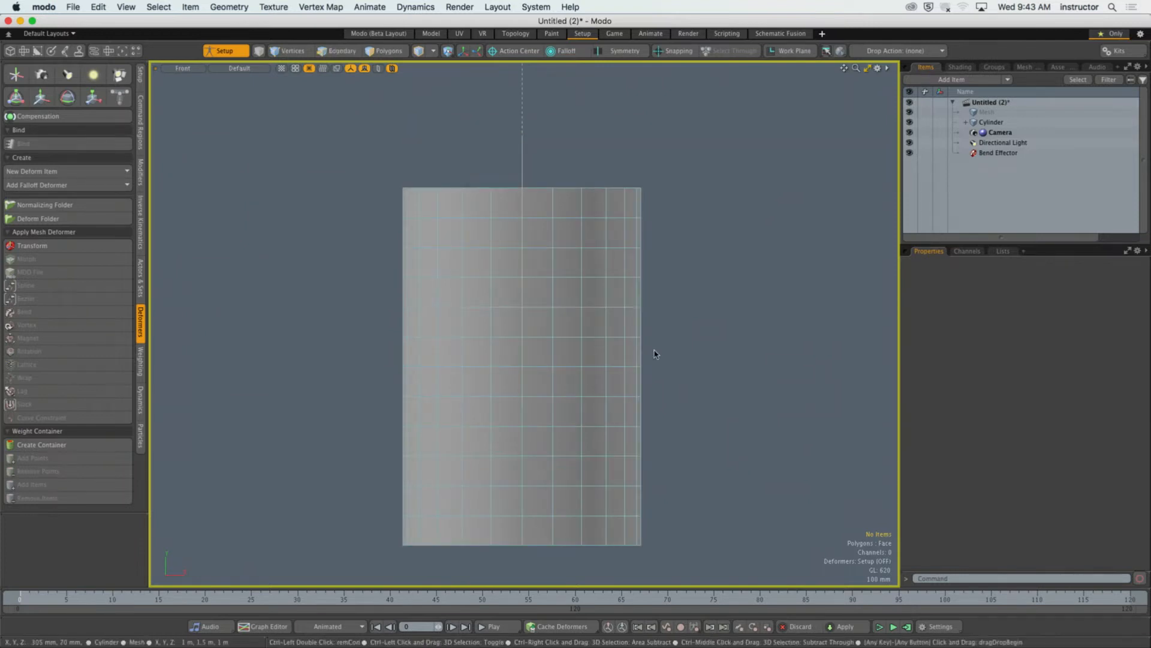
pyautogui.press('KP_3')
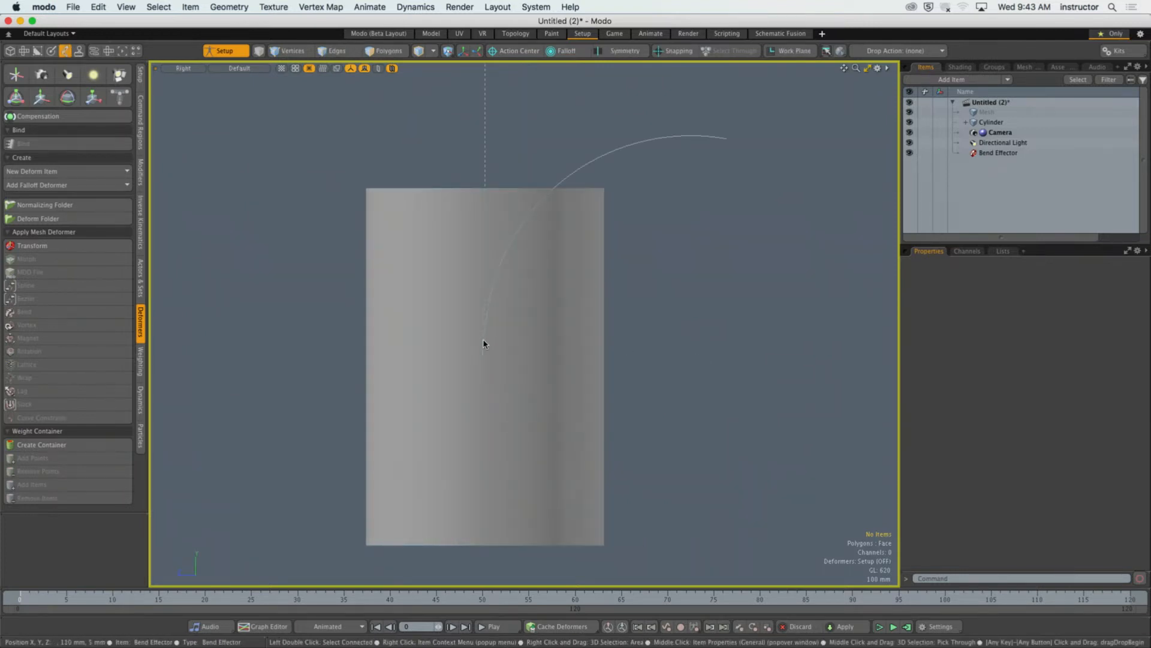
pyautogui.click(230, 51)
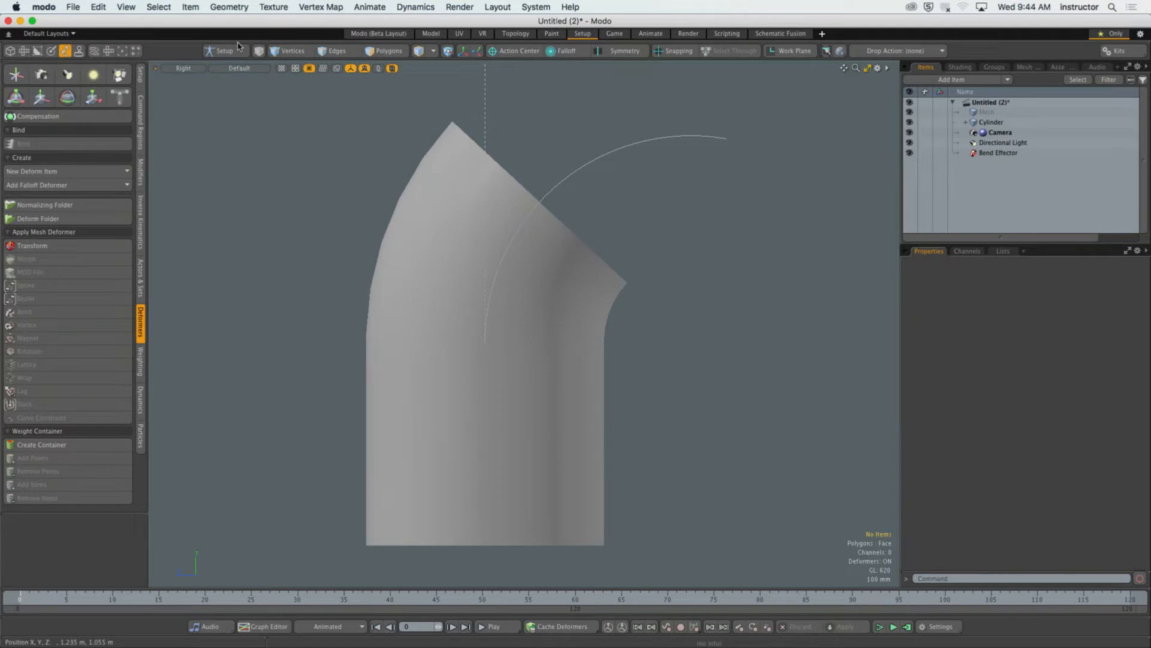
pyautogui.scroll(-4, 564, 193)
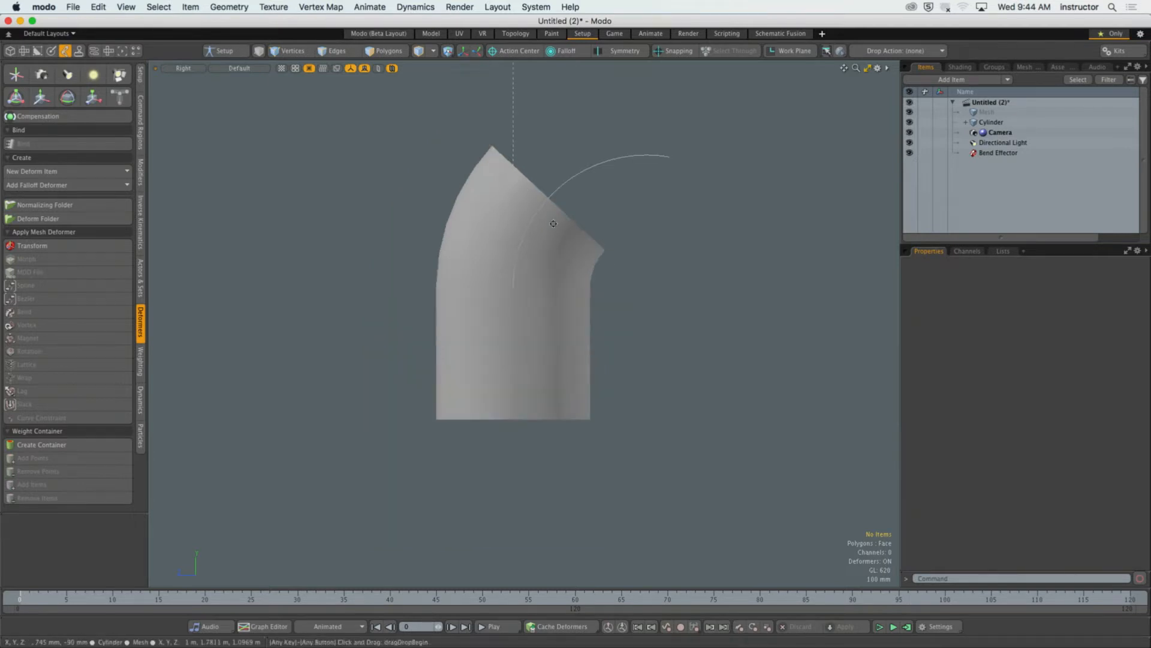
pyautogui.keyDown('alt'); pyautogui.moveTo(548, 199); pyautogui.dragTo(574, 232); pyautogui.keyUp('alt')
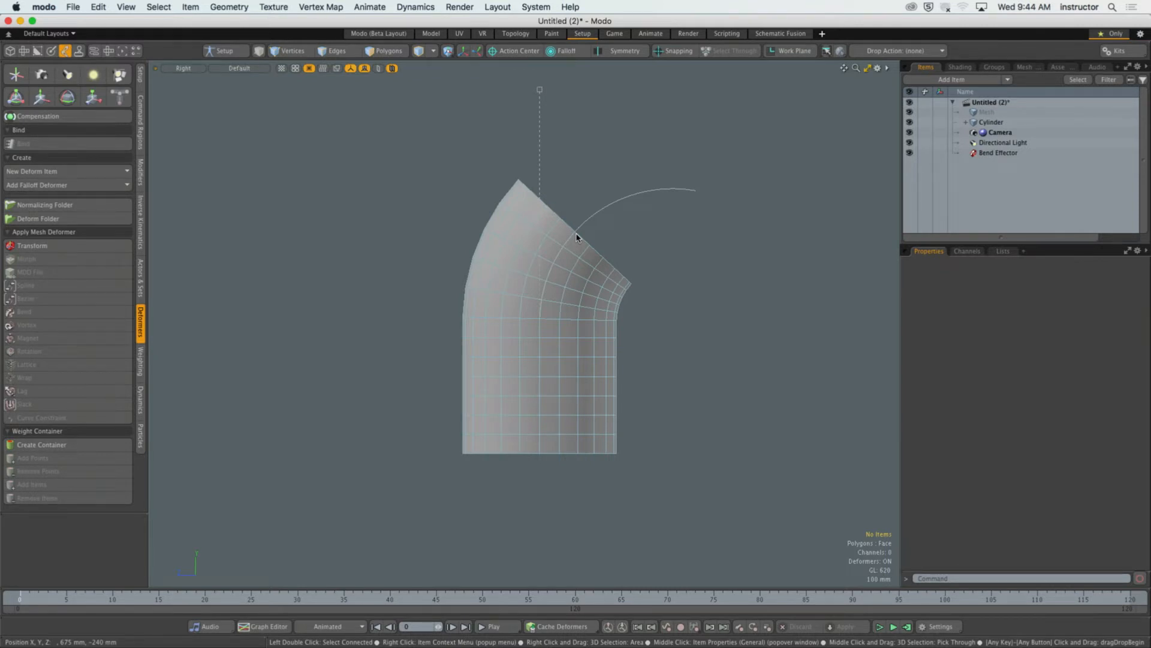
pyautogui.keyDown('alt'); pyautogui.moveTo(577, 187); pyautogui.dragTo(616, 205); pyautogui.keyUp('alt')
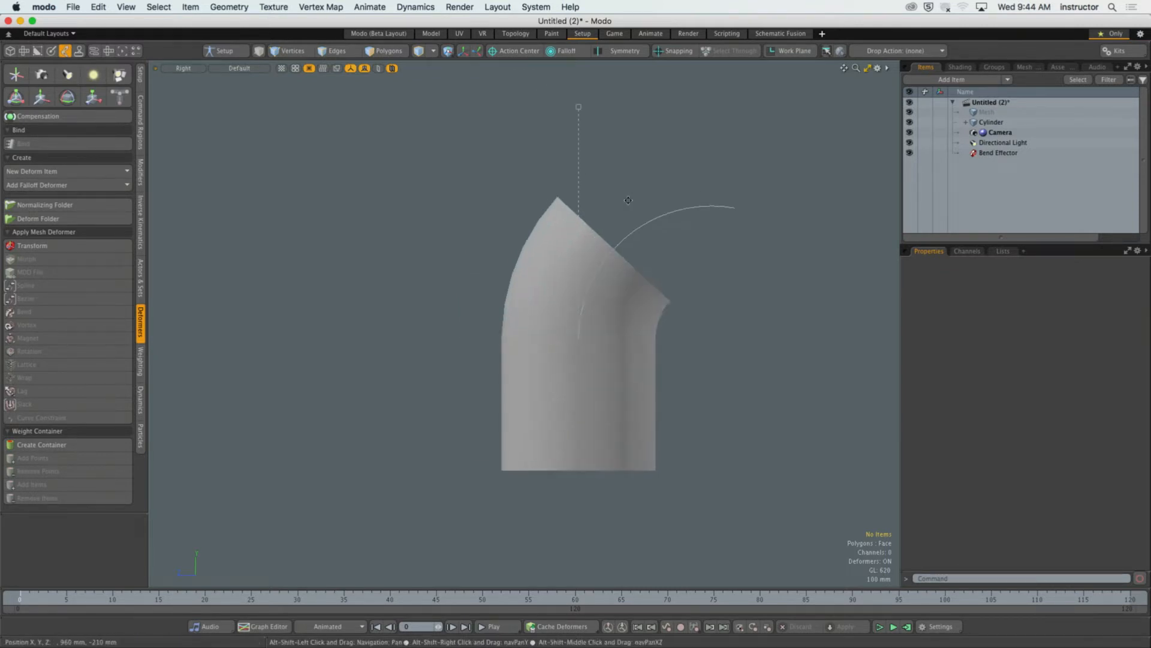
# Step: Set the Bend Effector's angle to 0° and deselect it
pyautogui.click(580, 113)
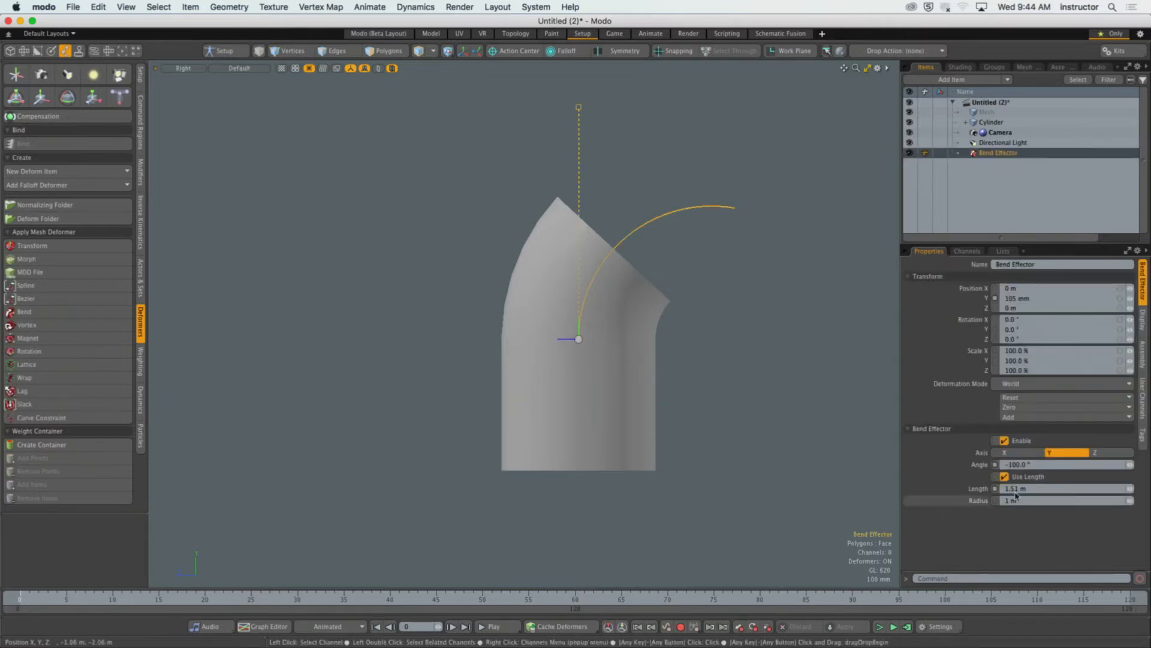
pyautogui.click(1018, 464)
pyautogui.write('0')
pyautogui.press('Return')
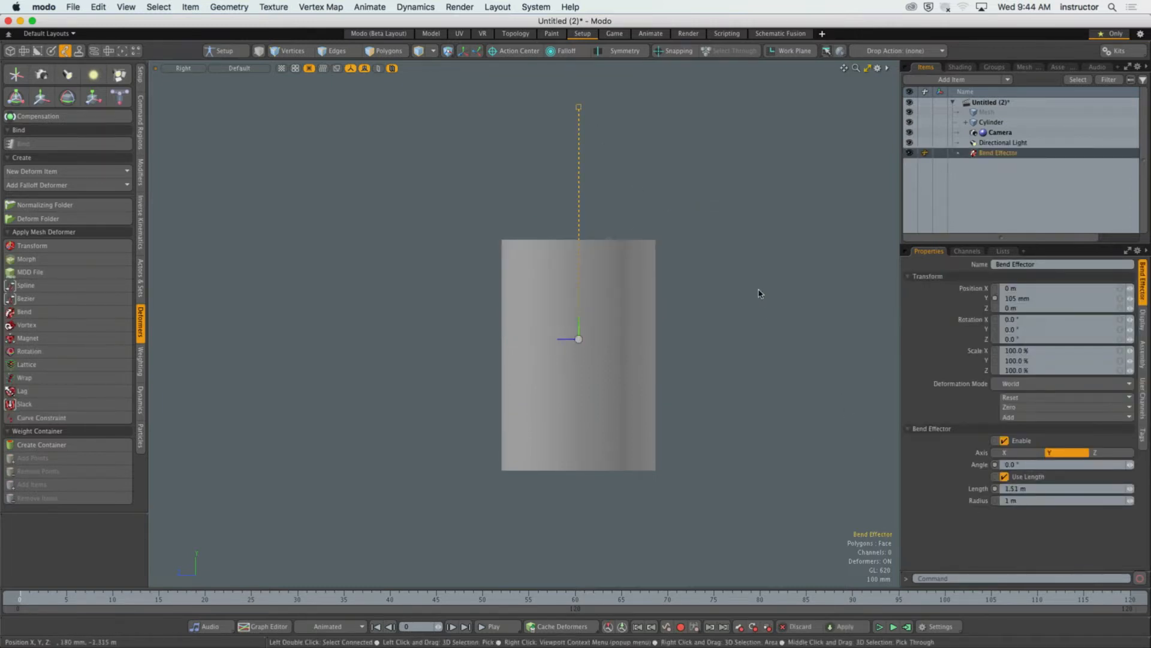
pyautogui.click(759, 293)
# Step: In Setup mode, move the Bend Effector down to the cylinder's base at -750 mm in Y, using snapping only for this move
pyautogui.click(225, 50)
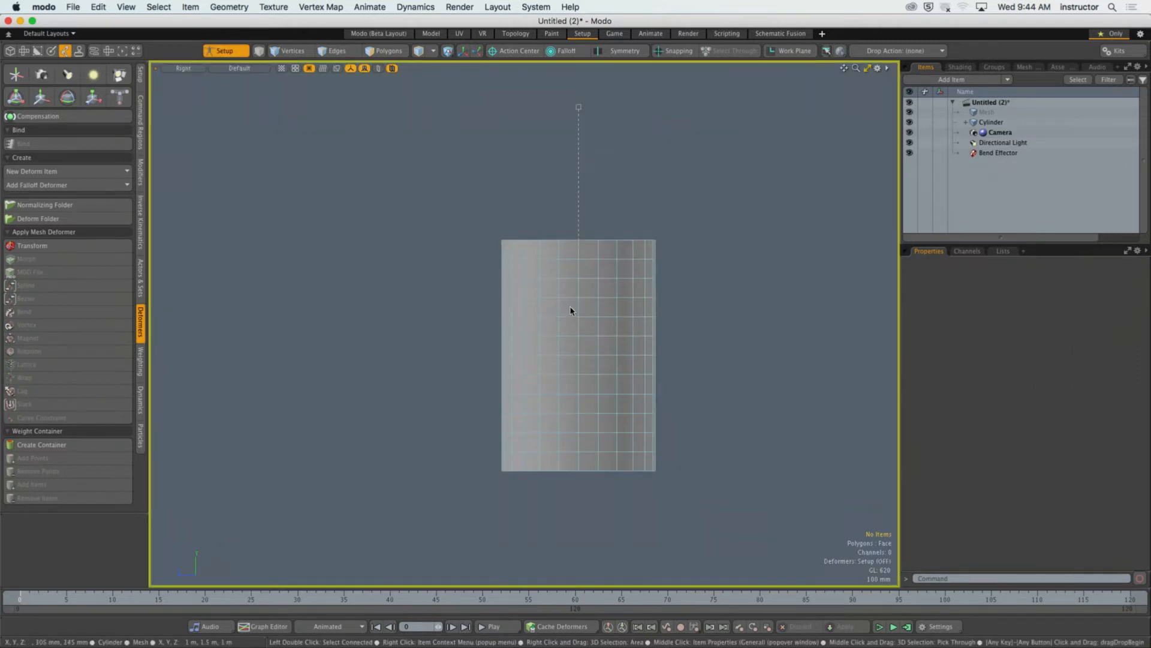
pyautogui.click(579, 142)
pyautogui.press('y')
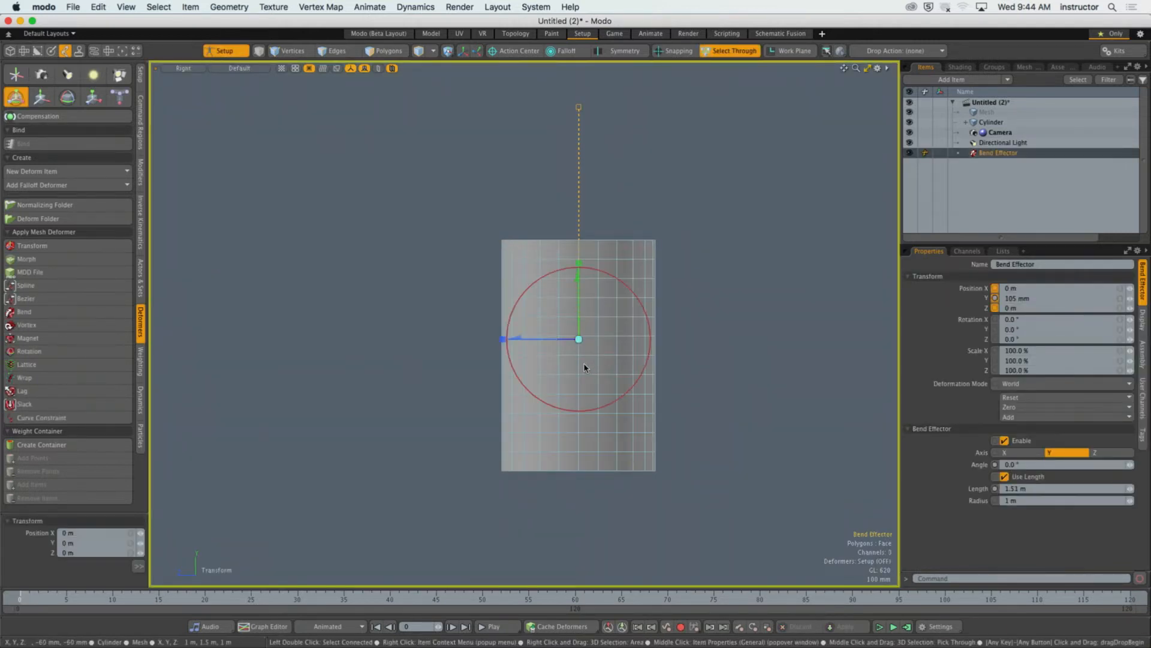
pyautogui.press('x')
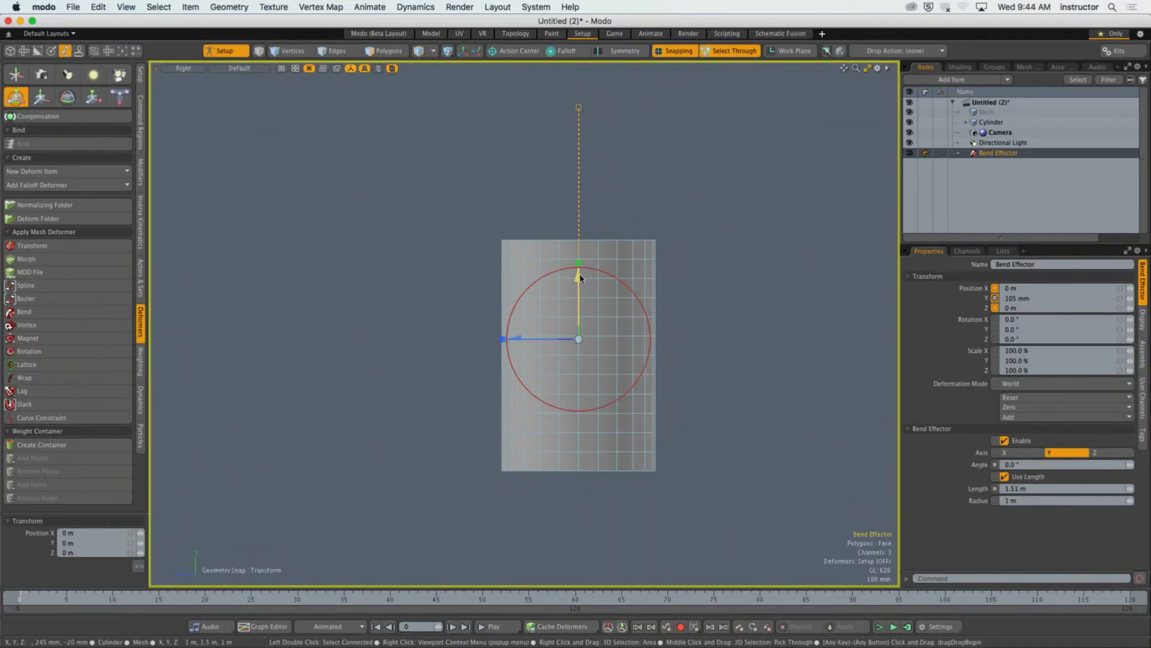
pyautogui.moveTo(581, 277); pyautogui.dragTo(577, 462)
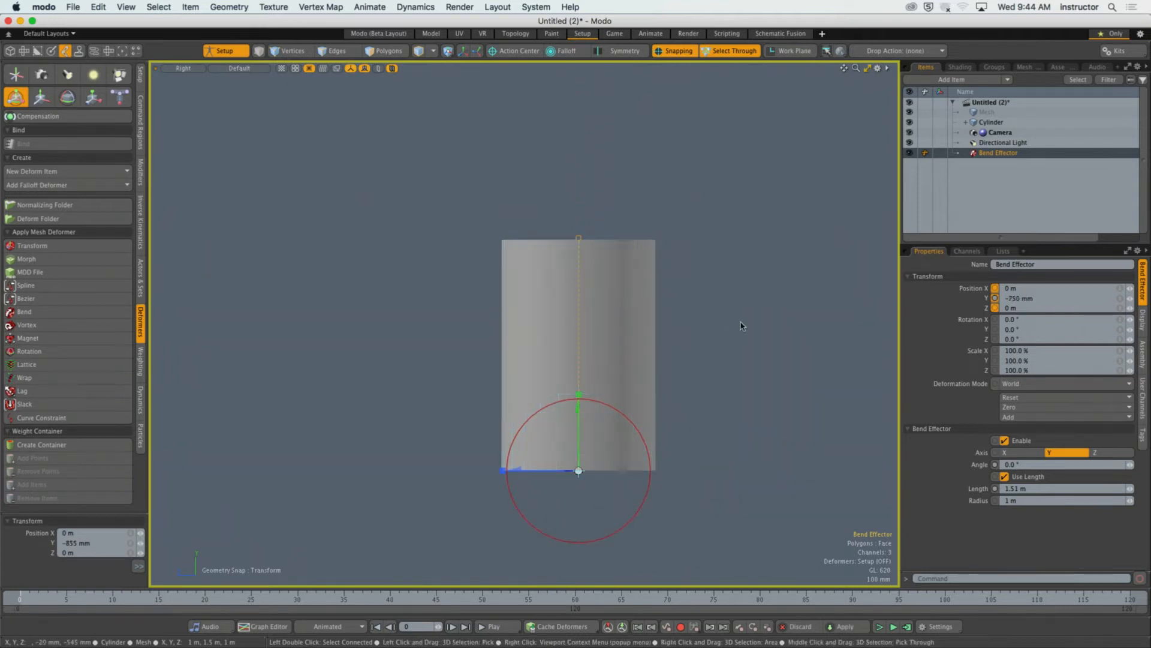
pyautogui.click(663, 52)
pyautogui.press('Escape')
# Step: Switch to the perspective view and leave Setup mode
pyautogui.hotkey('ctrl', 'space')
pyautogui.click(696, 268)
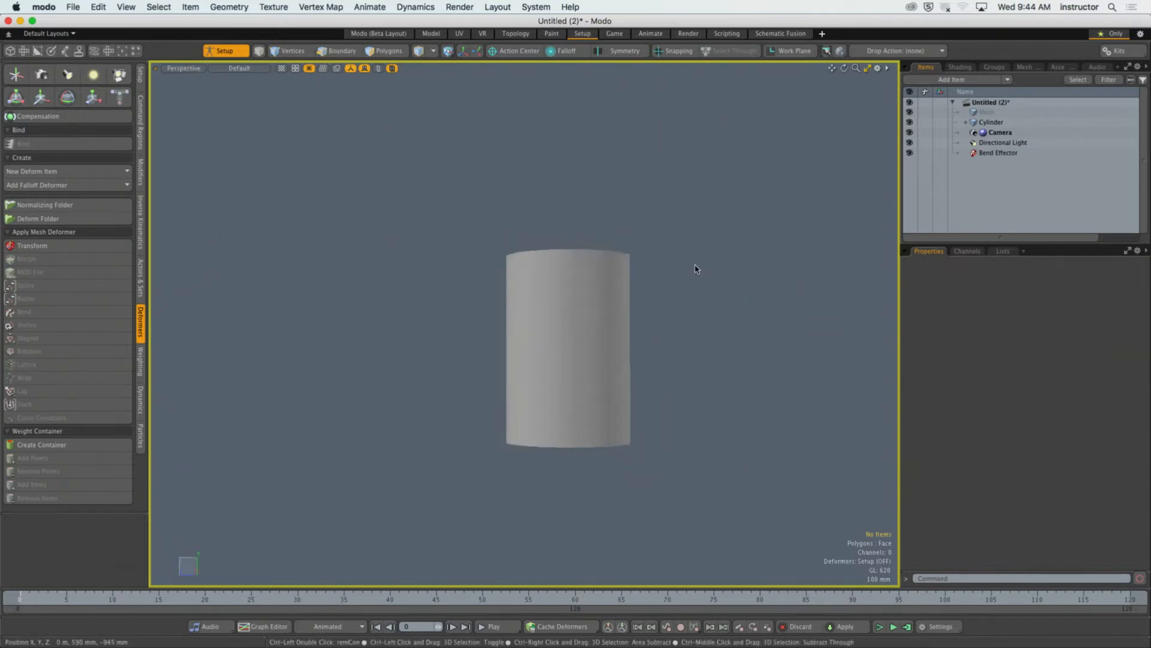
pyautogui.keyDown('alt'); pyautogui.moveTo(695, 268); pyautogui.dragTo(587, 324); pyautogui.keyUp('alt')
pyautogui.click(225, 51)
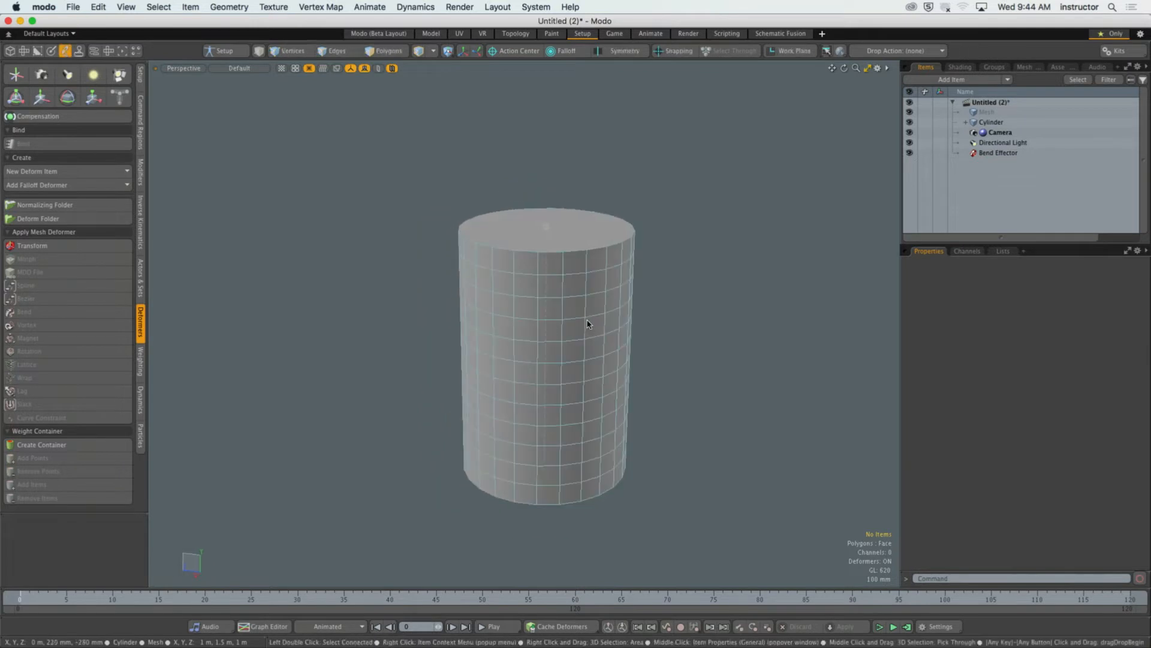
# Step: Change the wireframe overlay for active meshes in the 3D viewport properties
pyautogui.press('o')
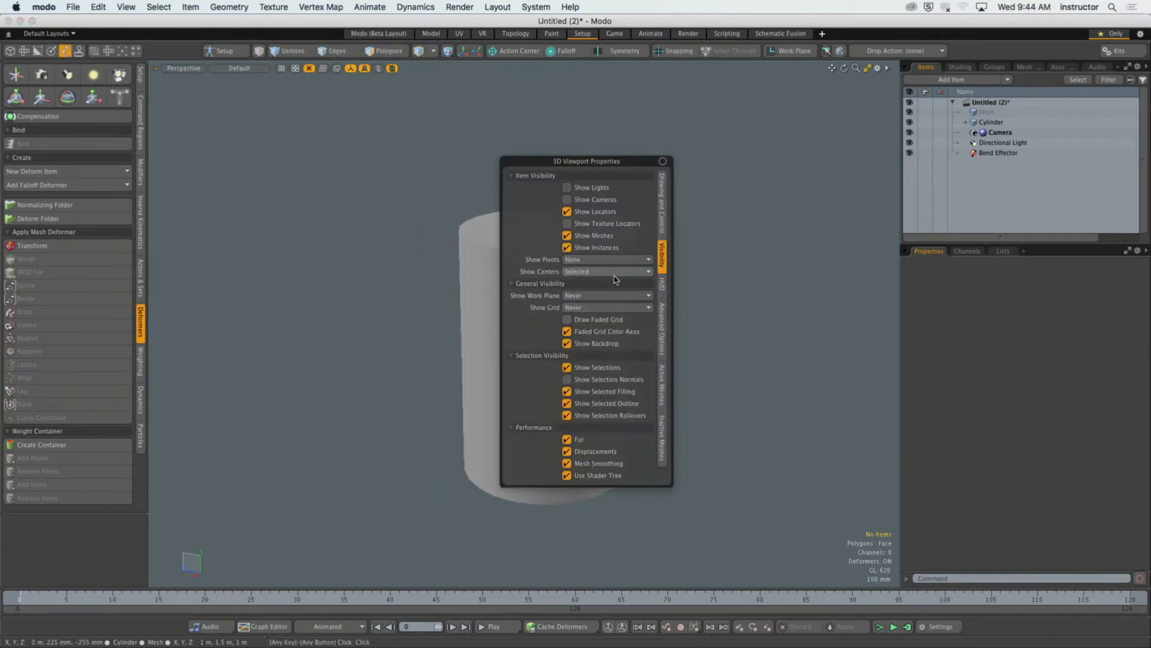
pyautogui.click(662, 382)
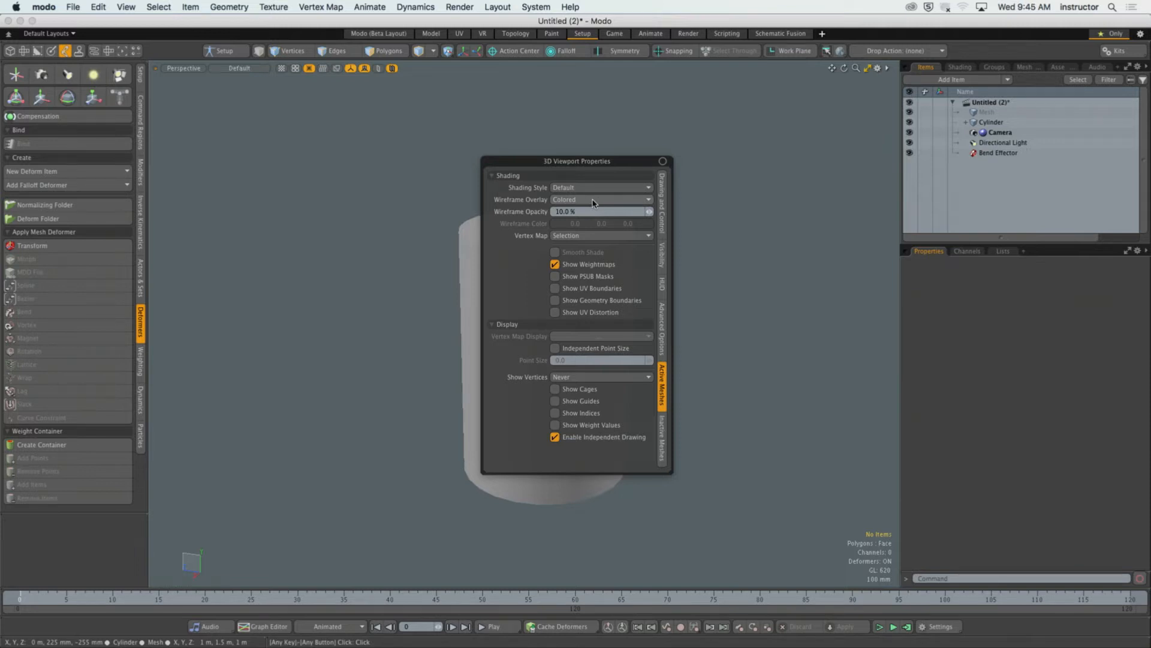
pyautogui.click(617, 317)
pyautogui.keyDown('alt'); pyautogui.moveTo(665, 275); pyautogui.dragTo(649, 299); pyautogui.keyUp('alt')
# Step: Create a new weight map named Top Rows on the cylinder, with an initial value of 1.0
pyautogui.press('space')
pyautogui.scroll(3, 650, 308)
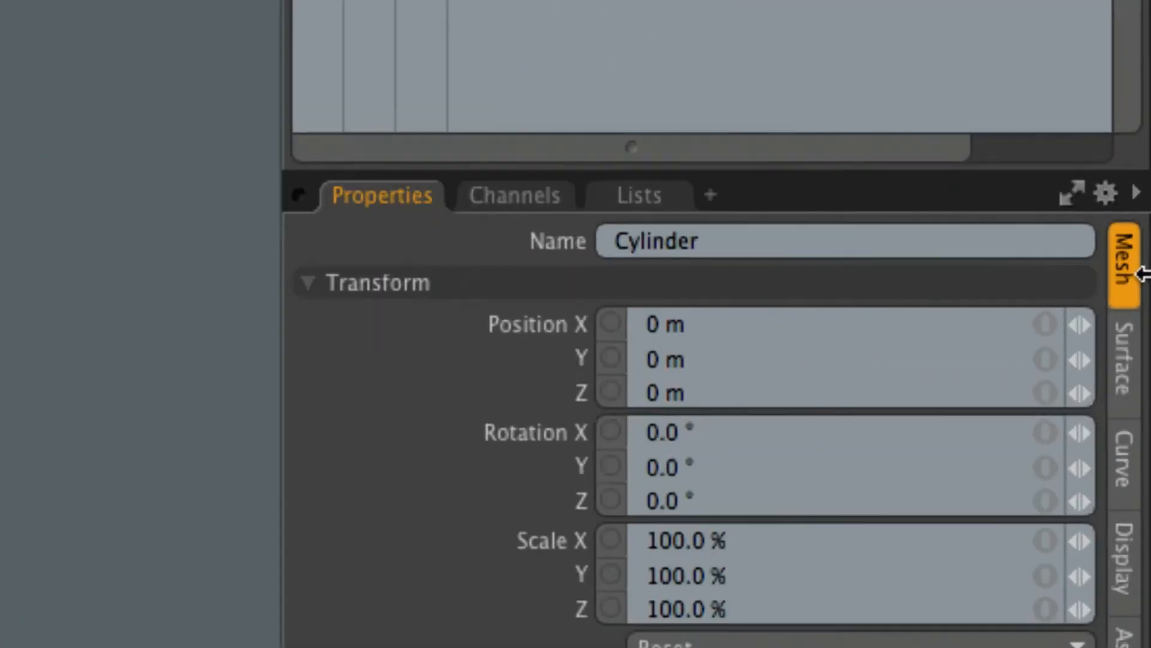
pyautogui.click(621, 194)
pyautogui.click(315, 283)
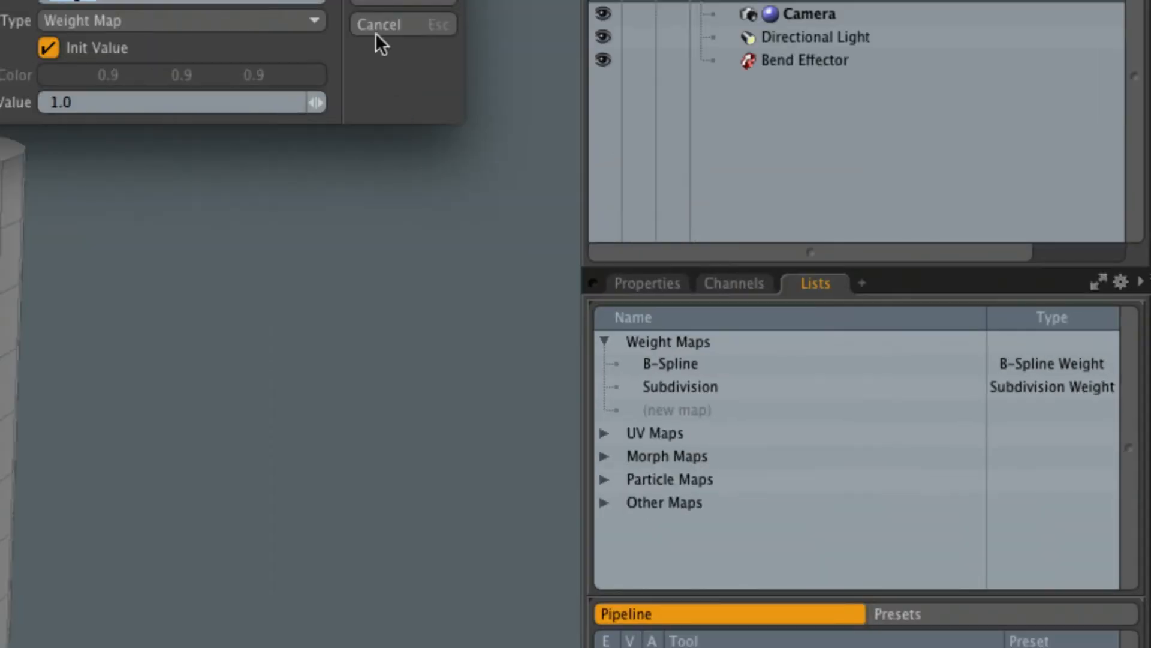
pyautogui.moveTo(360, 3); pyautogui.dragTo(854, 197)
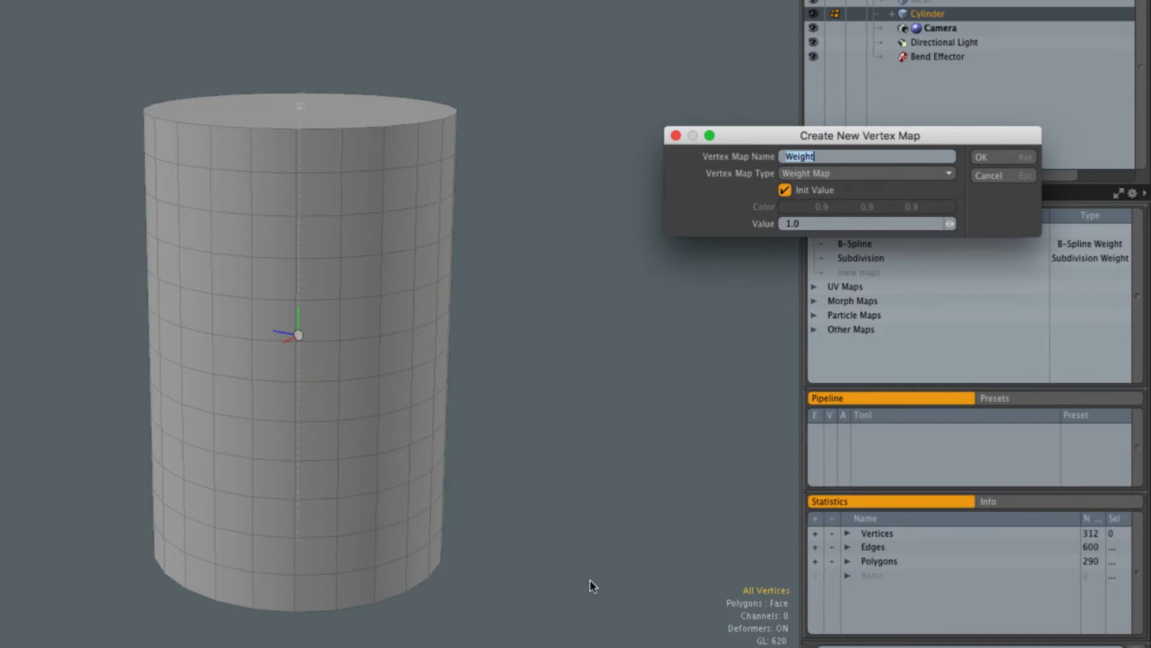
pyautogui.write('Top Rows')
pyautogui.press('Return')
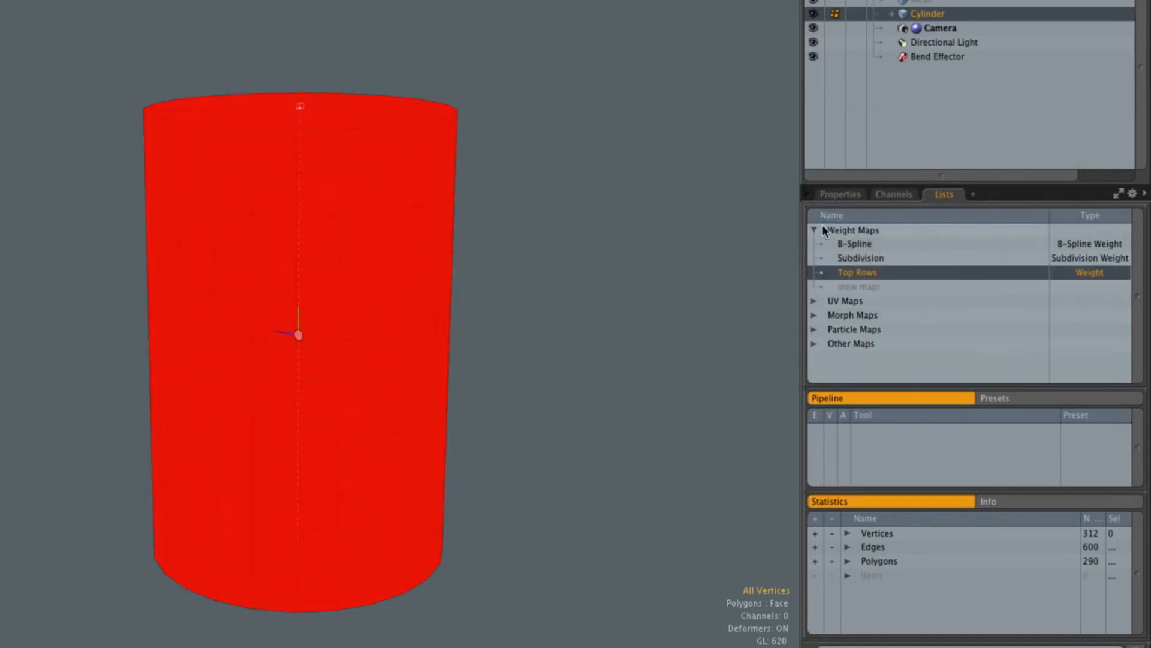
# Step: Select all the cylinder's polygons below its top two rows, including those on the far side and base
pyautogui.keyDown('alt'); pyautogui.keyDown('shift'); pyautogui.moveTo(552, 240); pyautogui.dragTo(568, 237); pyautogui.keyUp('shift'); pyautogui.keyUp('alt')
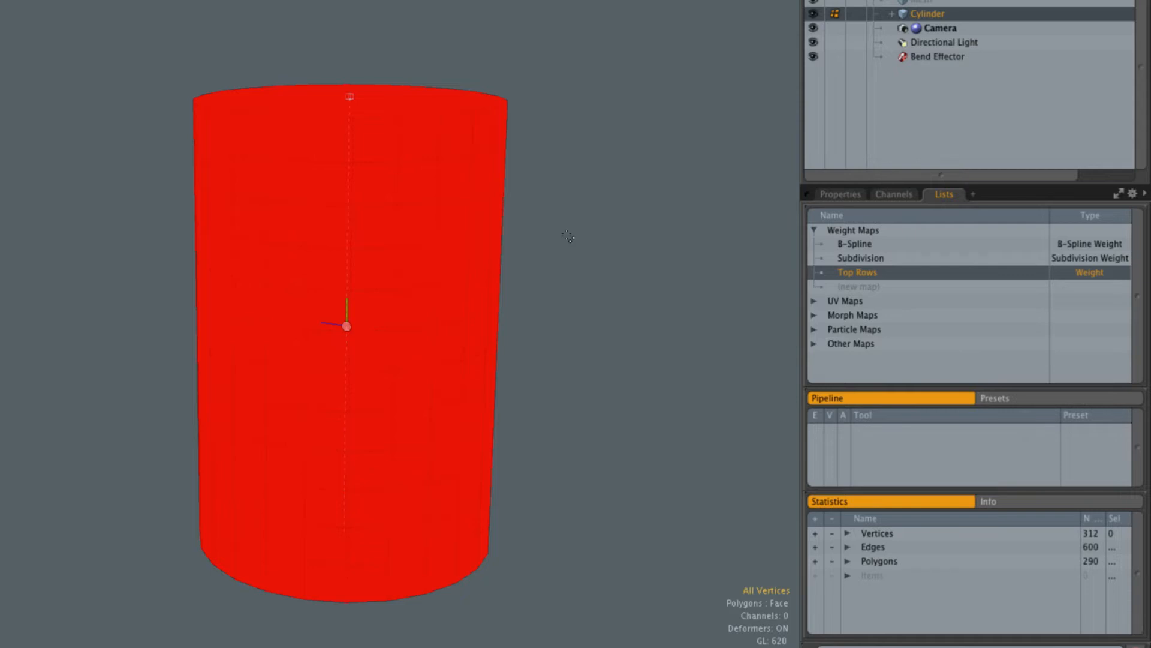
pyautogui.press('3')
pyautogui.keyDown('alt'); pyautogui.moveTo(314, 239); pyautogui.dragTo(322, 202); pyautogui.keyUp('alt')
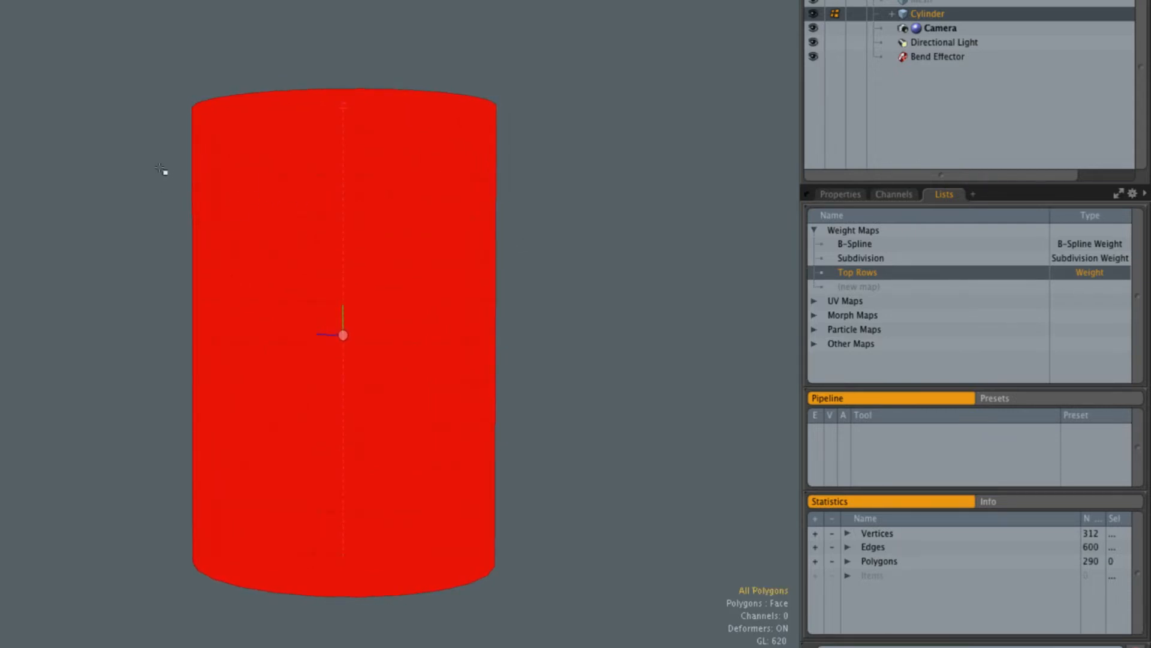
pyautogui.moveTo(160, 171)
pyautogui.mouseDown(button='right')
pyautogui.moveTo(483, 195)
pyautogui.moveTo(571, 234)
pyautogui.moveTo(504, 619)
pyautogui.moveTo(513, 645)
pyautogui.moveTo(526, 611)
pyautogui.mouseUp(button='right')
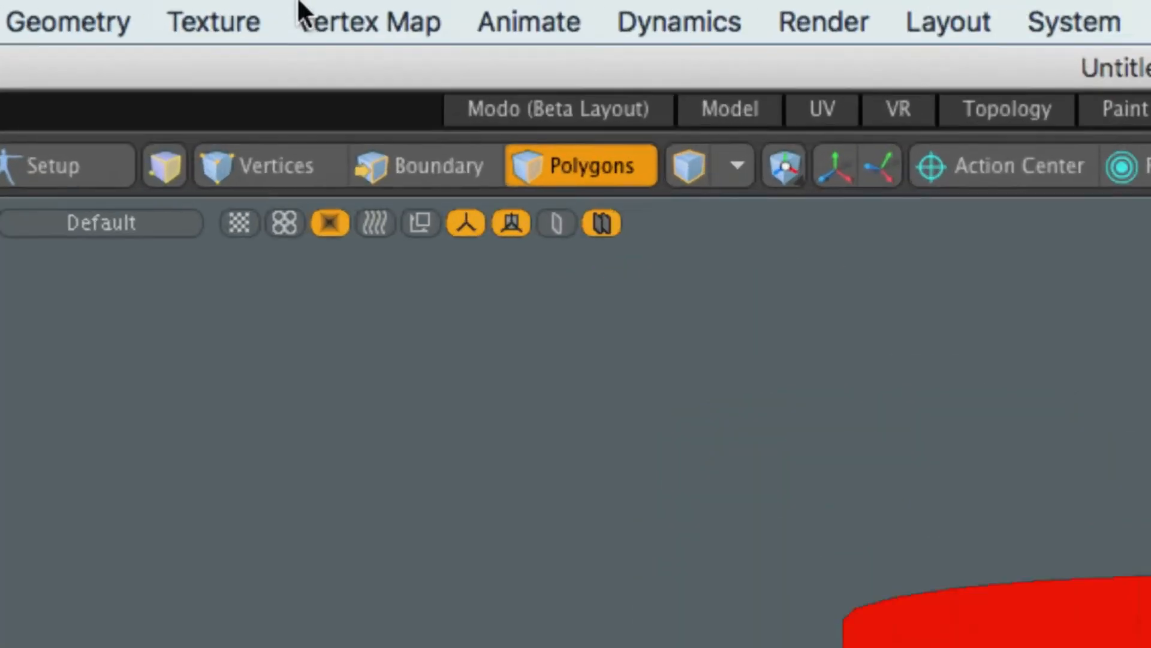
# Step: Use the Weight Tool to set the selected polygons' Top Rows weight to 0%, and clear the selection
pyautogui.click(330, 23)
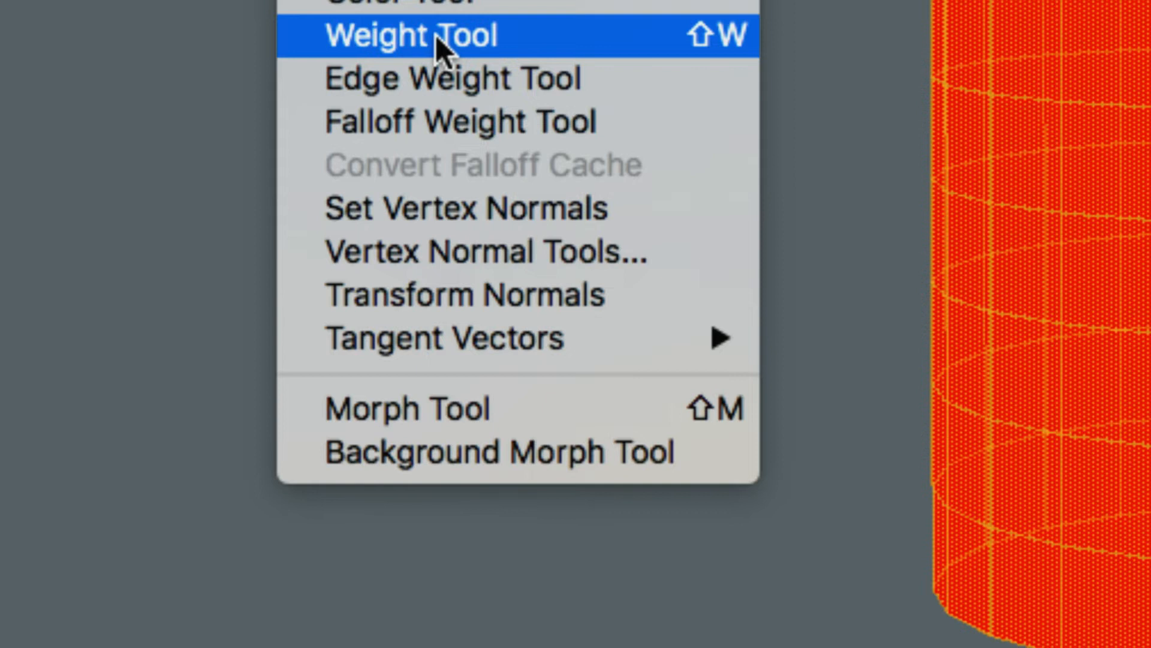
pyautogui.click(435, 35)
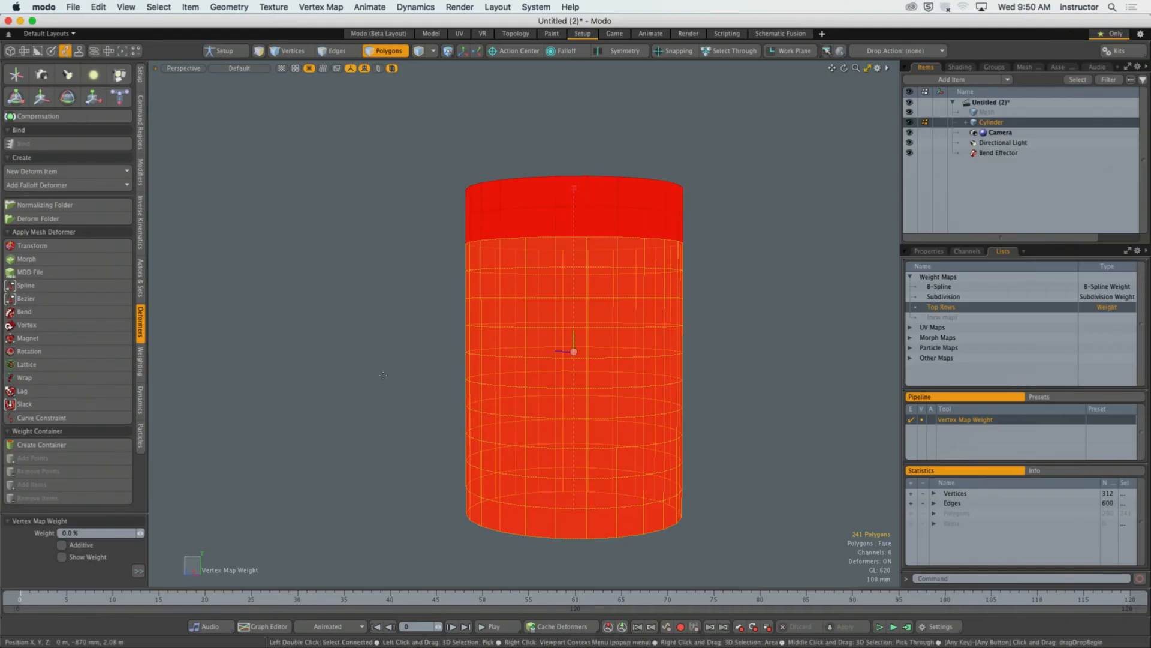
pyautogui.click(383, 376)
pyautogui.press('space')
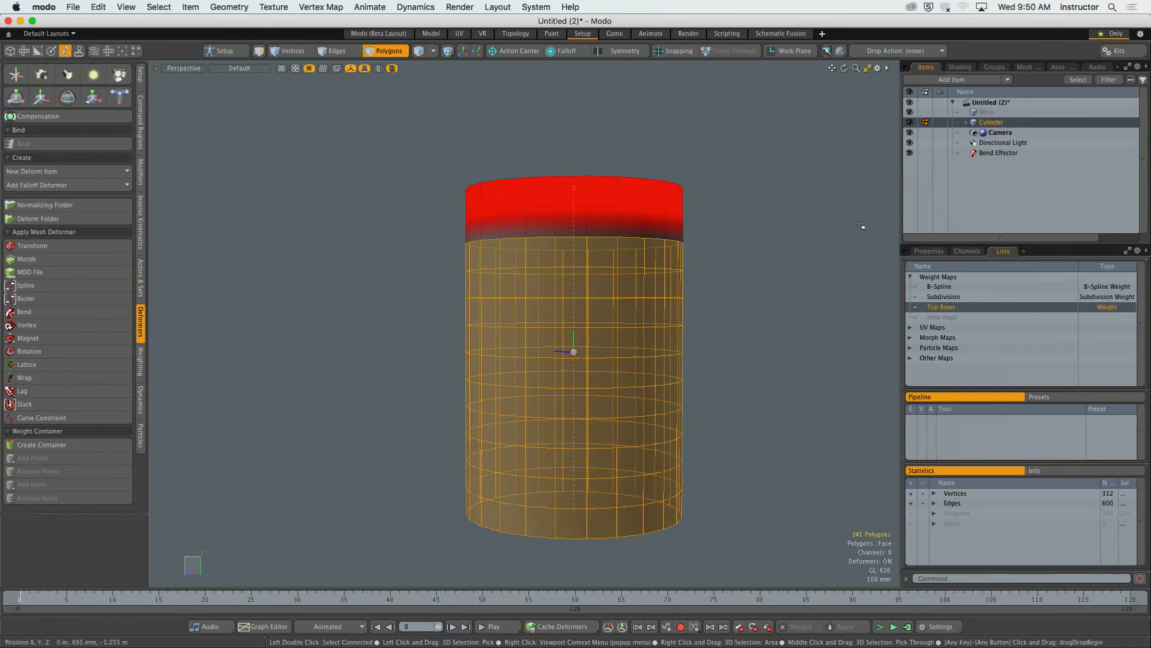
pyautogui.click(864, 226)
pyautogui.keyDown('alt'); pyautogui.moveTo(758, 260); pyautogui.dragTo(676, 267); pyautogui.keyUp('alt')
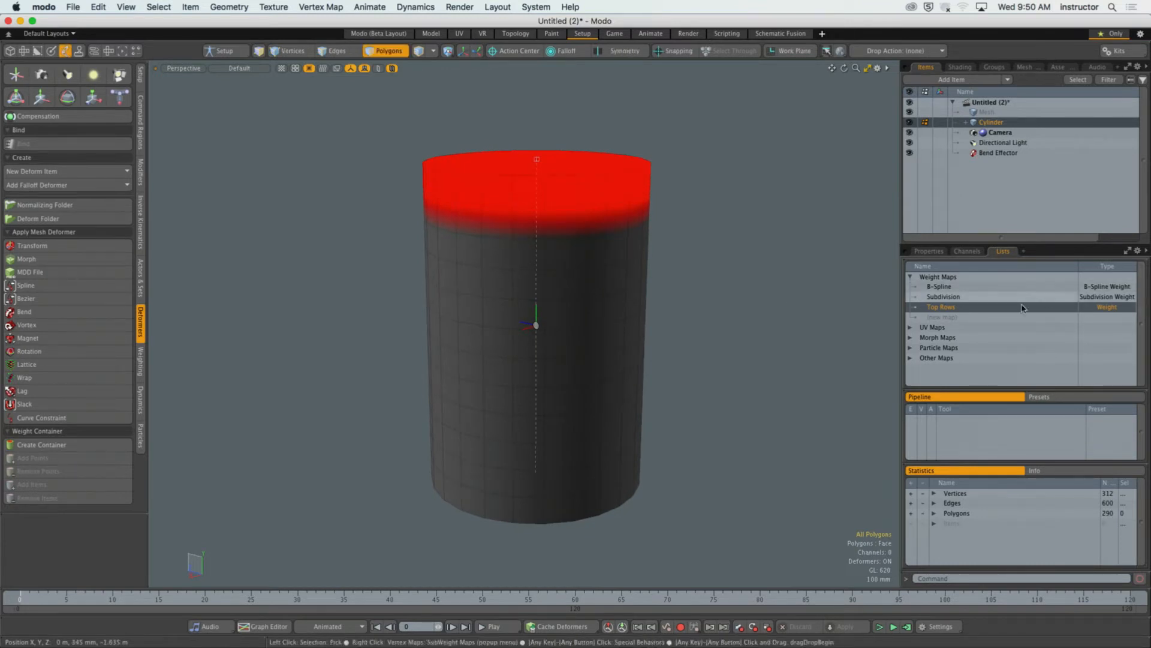
pyautogui.moveTo(569, 196)
pyautogui.keyDown('alt'); pyautogui.keyDown('shift'); pyautogui.mouseDown()
pyautogui.moveTo(549, 202)
pyautogui.moveTo(572, 218)
pyautogui.mouseUp(); pyautogui.keyUp('shift'); pyautogui.keyUp('alt')
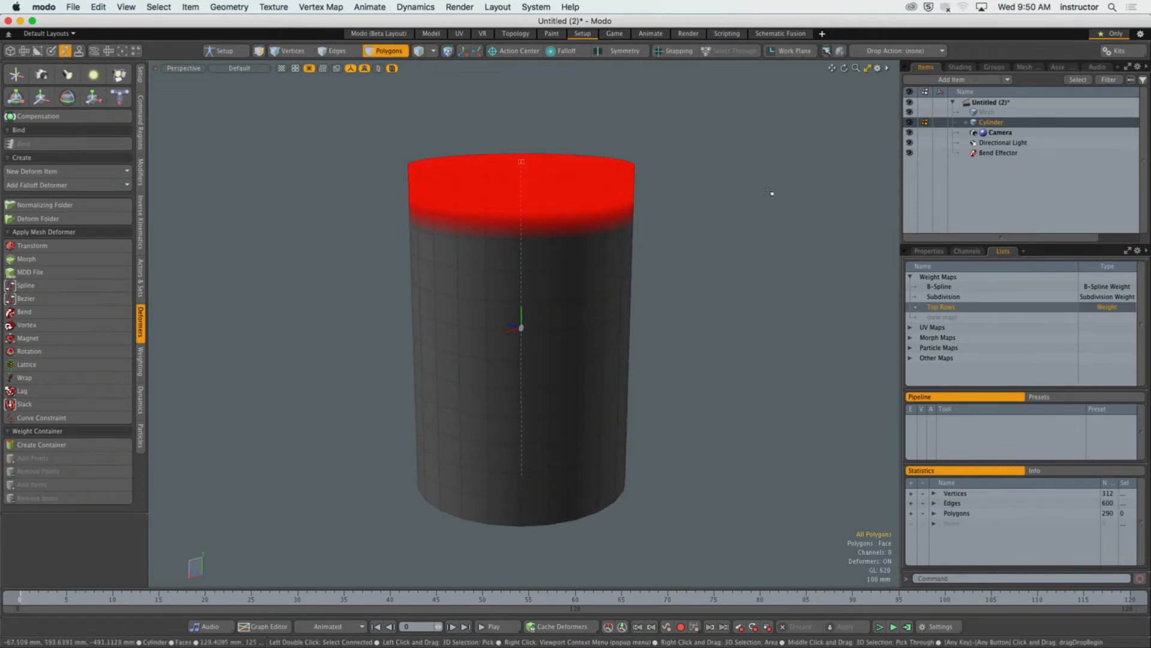
# Step: Turn off Show Weightmaps for active meshes in the 3D viewport properties
pyautogui.press('o')
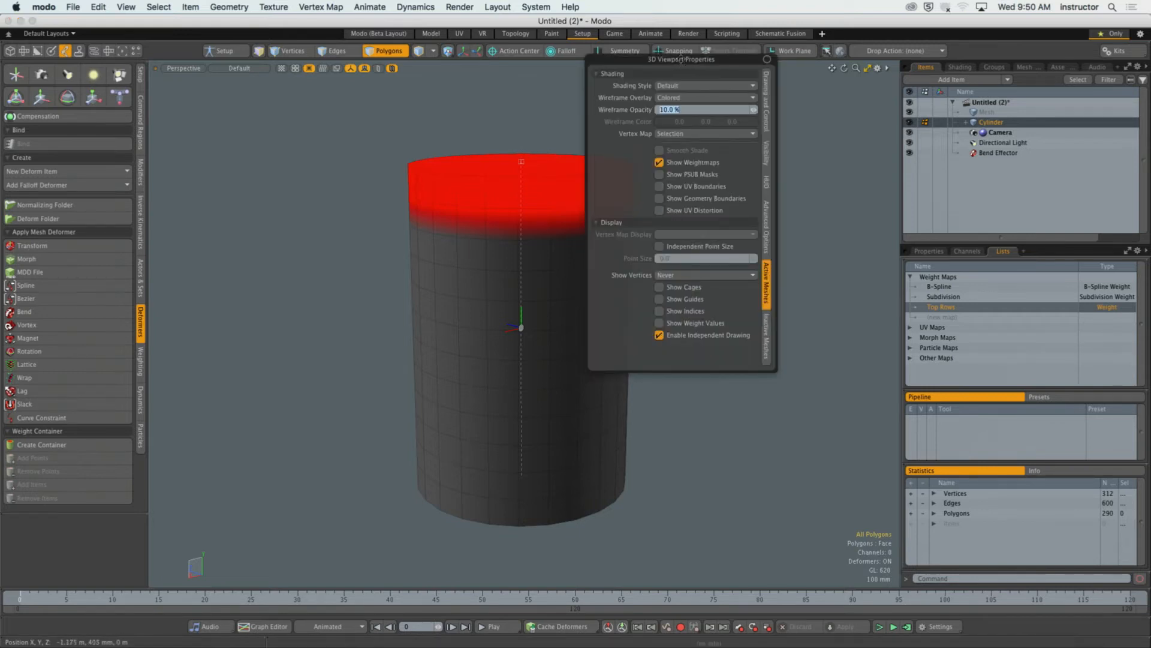
pyautogui.moveTo(687, 59); pyautogui.dragTo(695, 110)
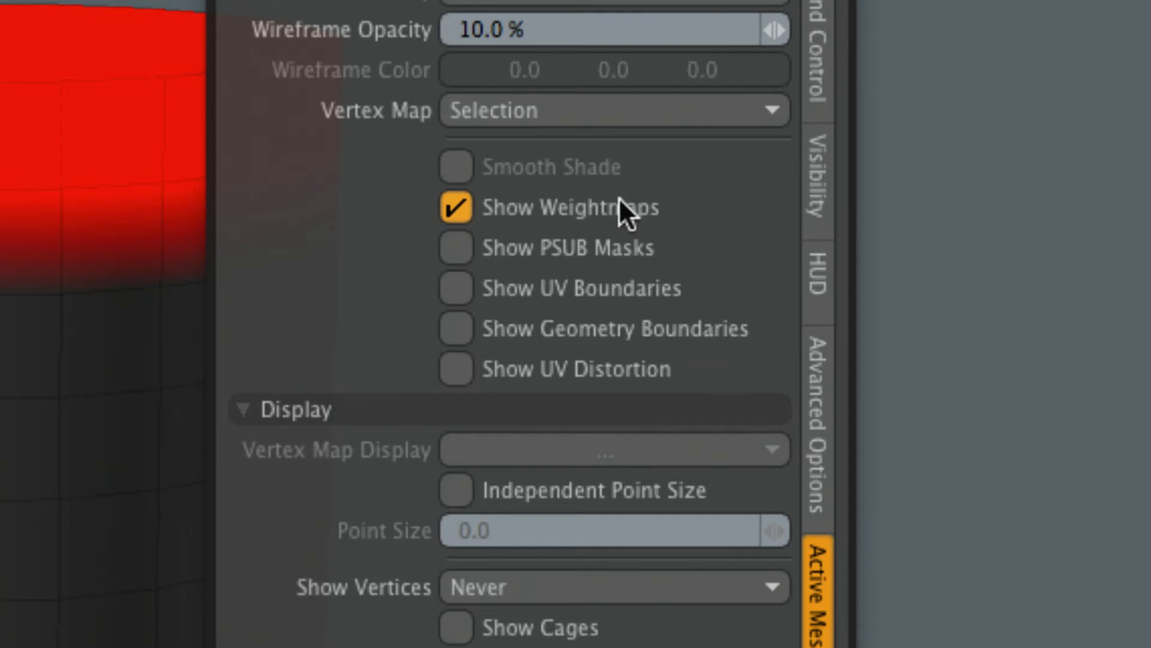
pyautogui.click(542, 208)
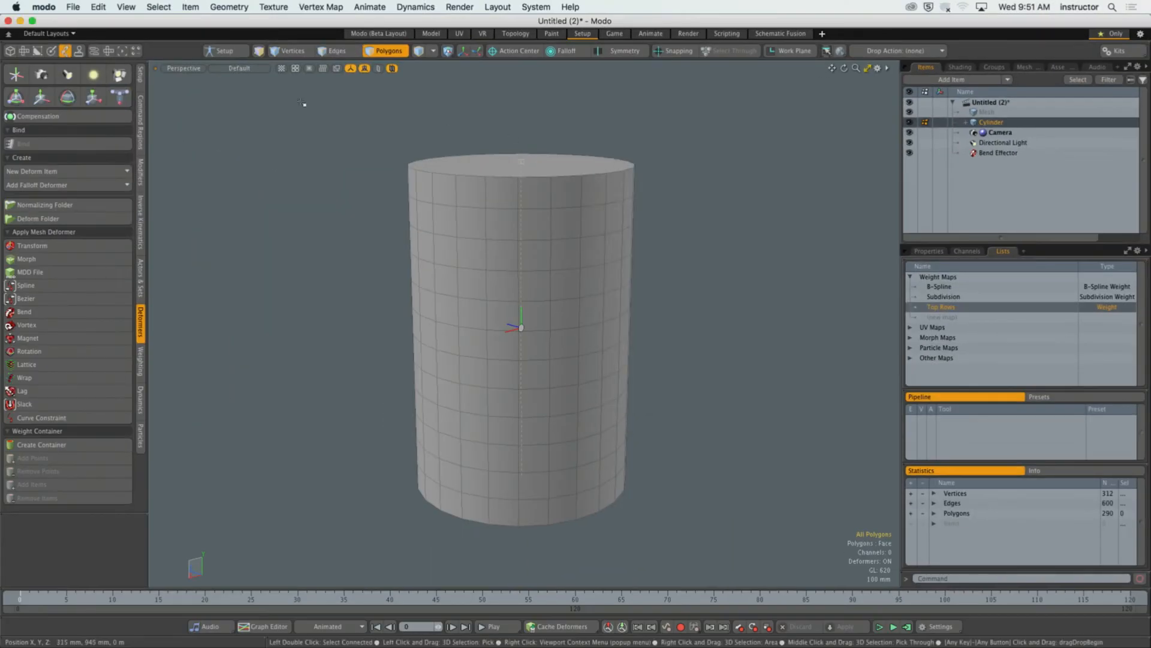
# Step: Switch the viewport's shading style to Vertex Map and view the cylinder's weights from different angles
pyautogui.click(240, 68)
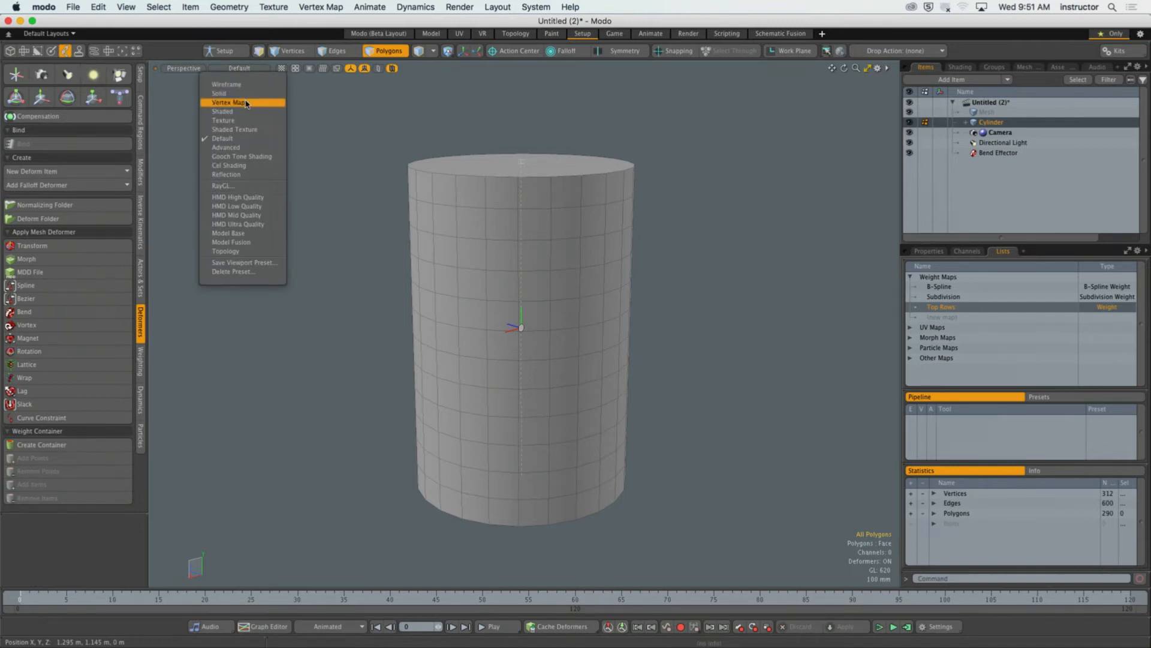
pyautogui.click(246, 104)
pyautogui.moveTo(446, 213)
pyautogui.keyDown('alt'); pyautogui.mouseDown()
pyautogui.moveTo(443, 247)
pyautogui.moveTo(442, 230)
pyautogui.mouseUp(); pyautogui.keyUp('alt')
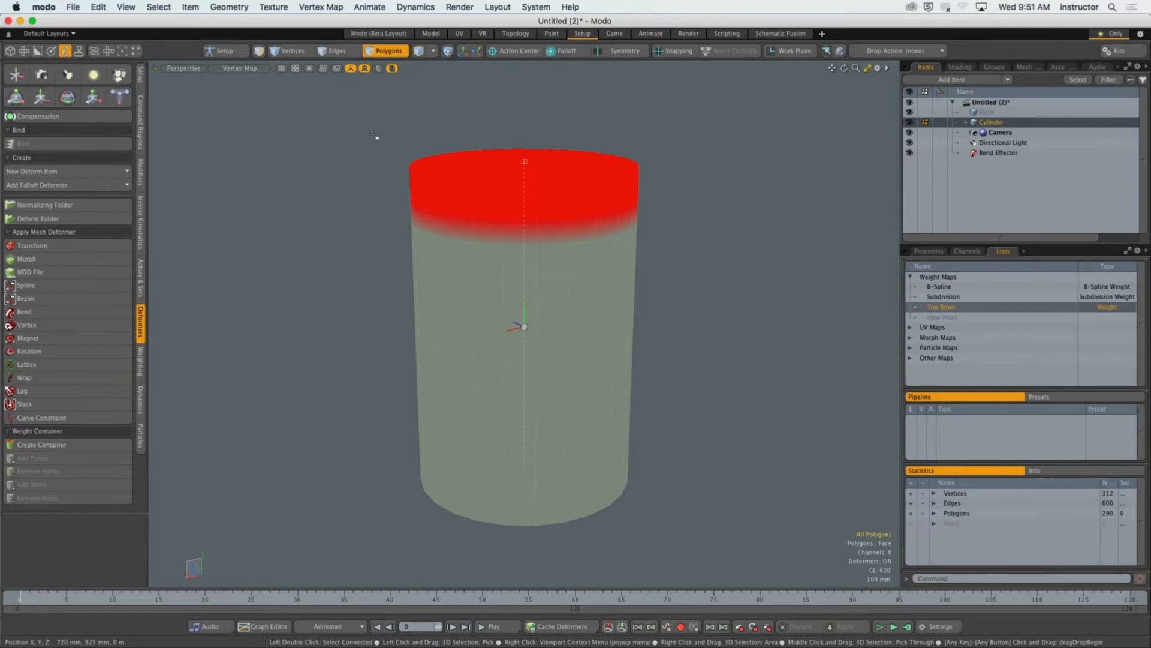
pyautogui.keyDown('alt'); pyautogui.moveTo(555, 351); pyautogui.dragTo(567, 285); pyautogui.keyUp('alt')
# Step: Turn Show Weightmaps back on for active meshes and return the viewport's shading style to Default
pyautogui.press('o')
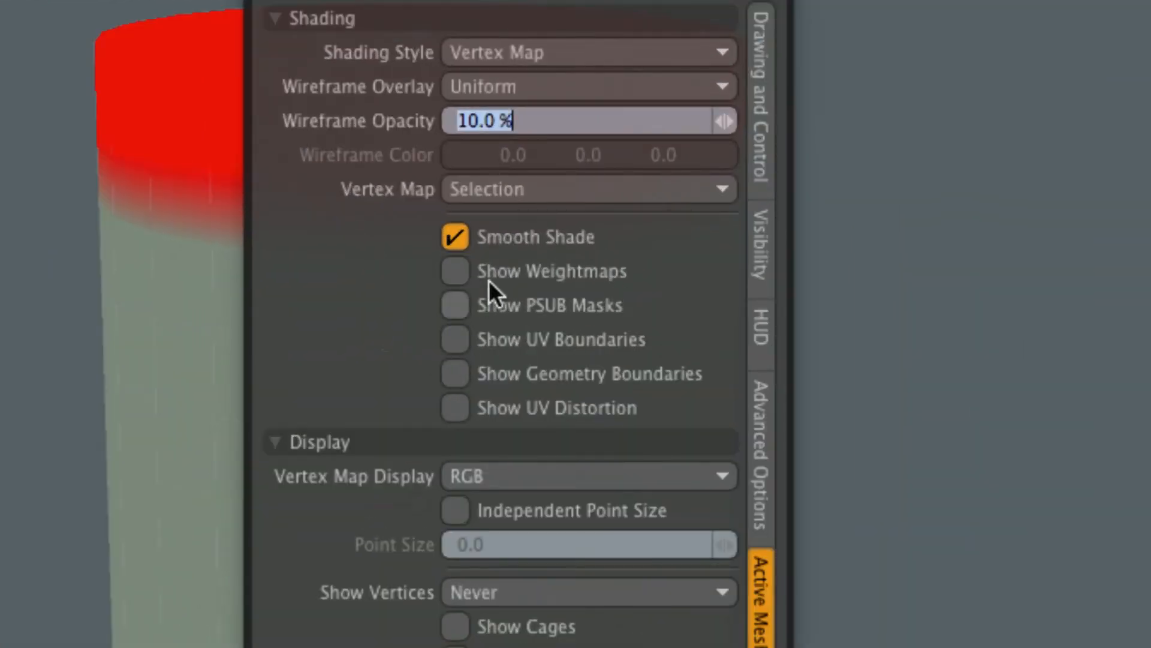
pyautogui.click(460, 272)
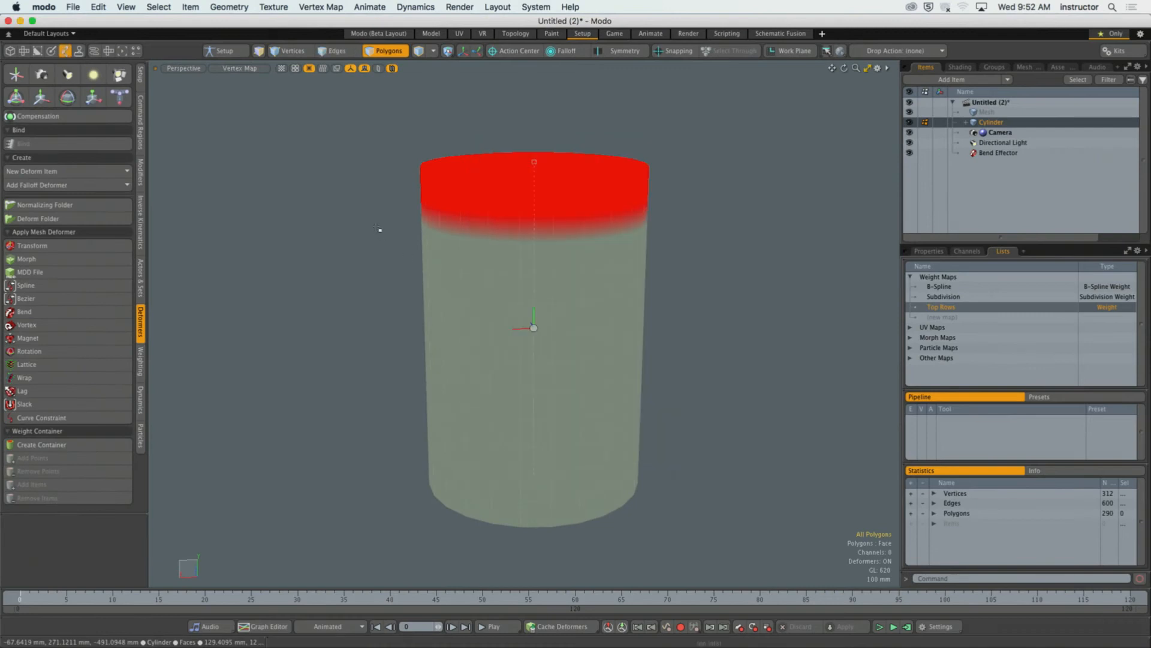
pyautogui.click(239, 67)
pyautogui.click(227, 136)
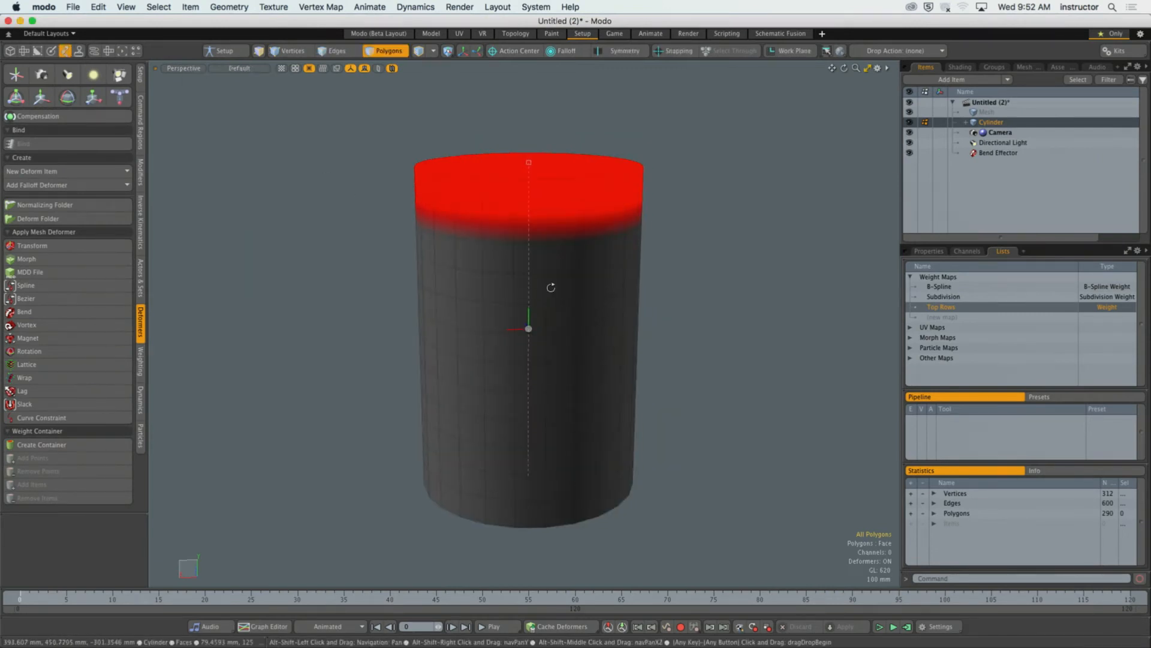
pyautogui.moveTo(548, 283)
pyautogui.keyDown('alt'); pyautogui.mouseDown()
pyautogui.moveTo(534, 207)
pyautogui.moveTo(535, 316)
pyautogui.moveTo(552, 291)
pyautogui.moveTo(537, 228)
pyautogui.moveTo(532, 296)
pyautogui.moveTo(545, 260)
pyautogui.moveTo(532, 304)
pyautogui.moveTo(540, 216)
pyautogui.moveTo(530, 257)
pyautogui.moveTo(554, 273)
pyautogui.mouseUp(); pyautogui.keyUp('alt')
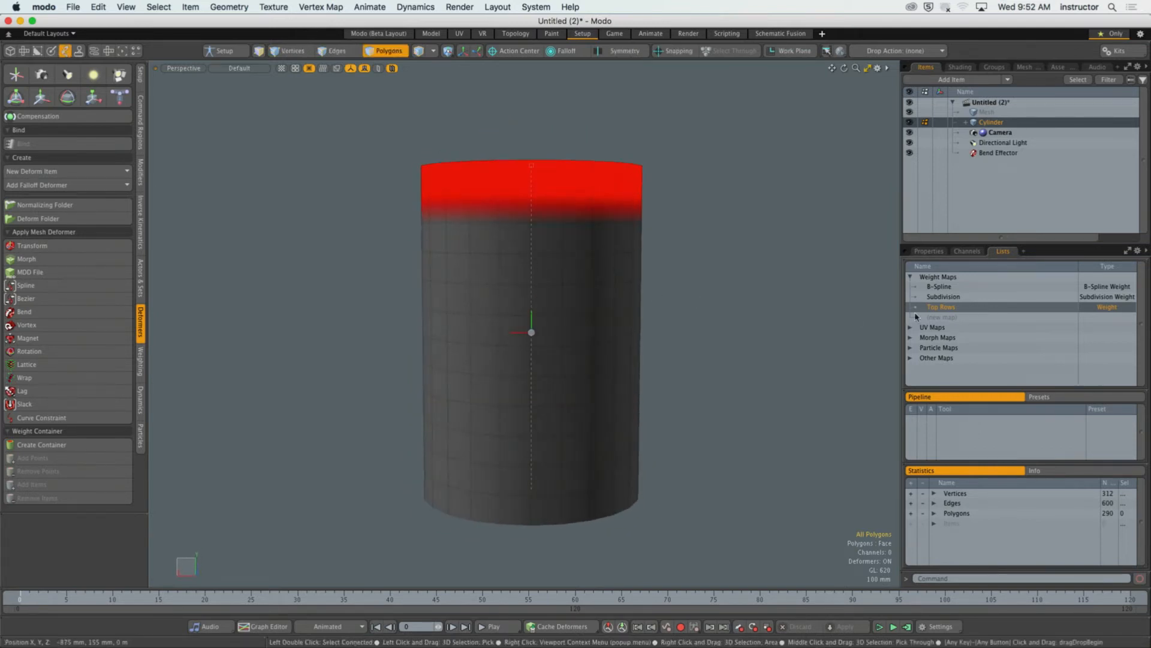
# Step: Deselect and reselect the Top Rows weight map repeatedly to compare the cylinder's display, finishing with the map deselected
pyautogui.click(938, 308)
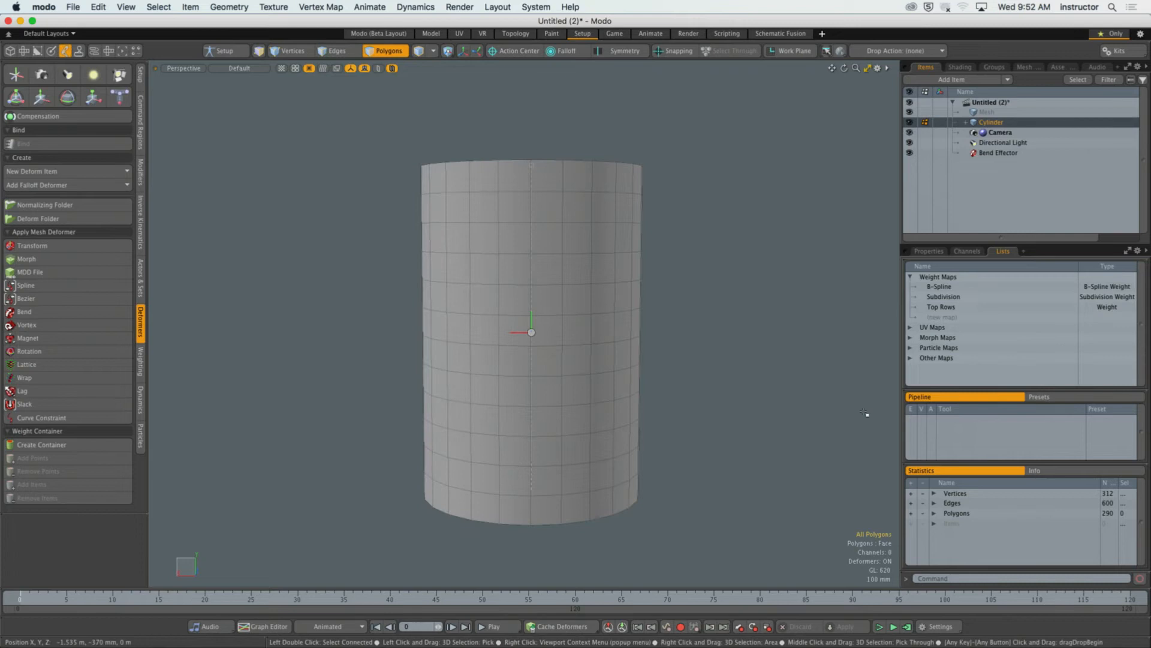
pyautogui.click(954, 307)
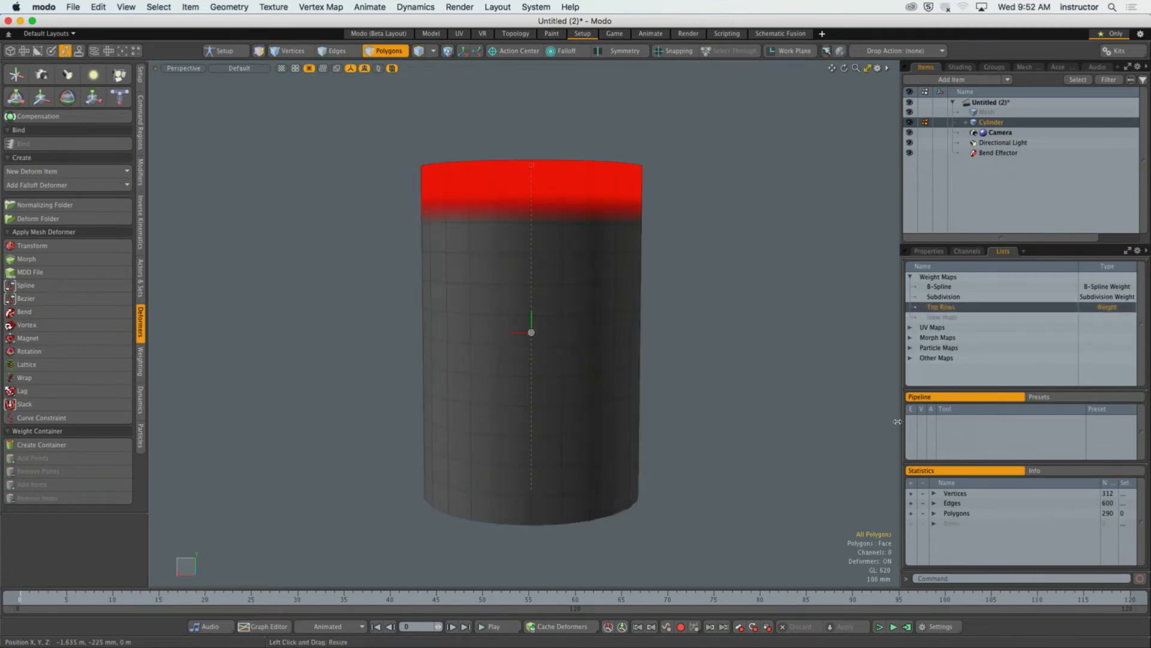
pyautogui.keyDown('alt'); pyautogui.moveTo(630, 201); pyautogui.dragTo(661, 221); pyautogui.keyUp('alt')
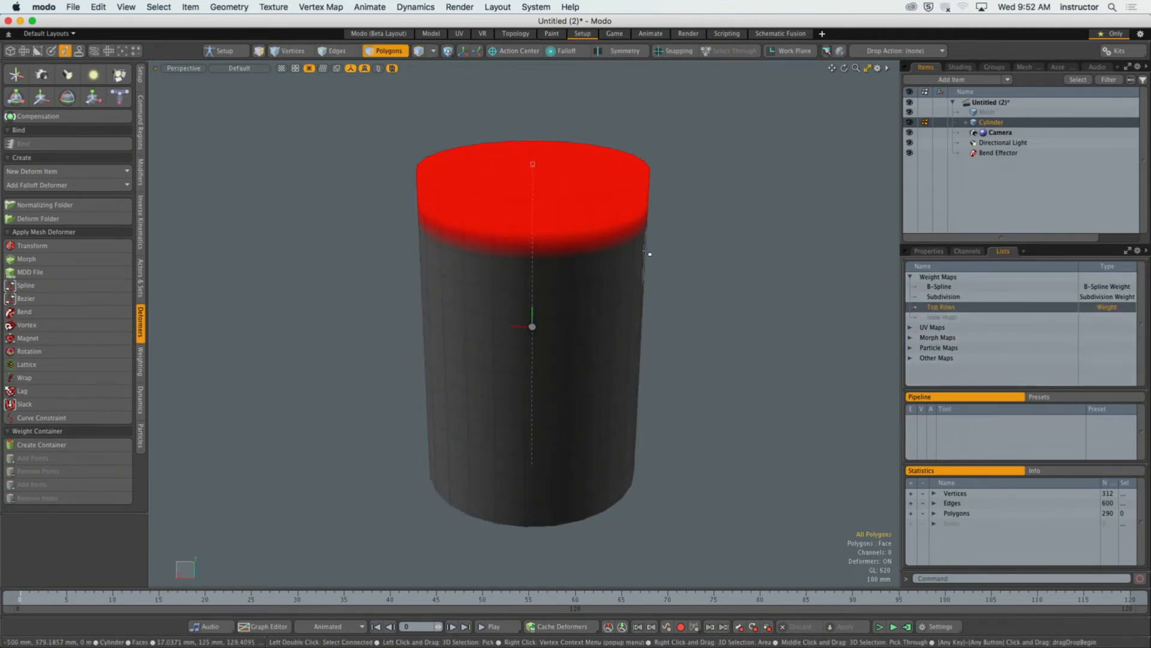
pyautogui.keyDown('ctrl'); pyautogui.click(940, 307); pyautogui.keyUp('ctrl')
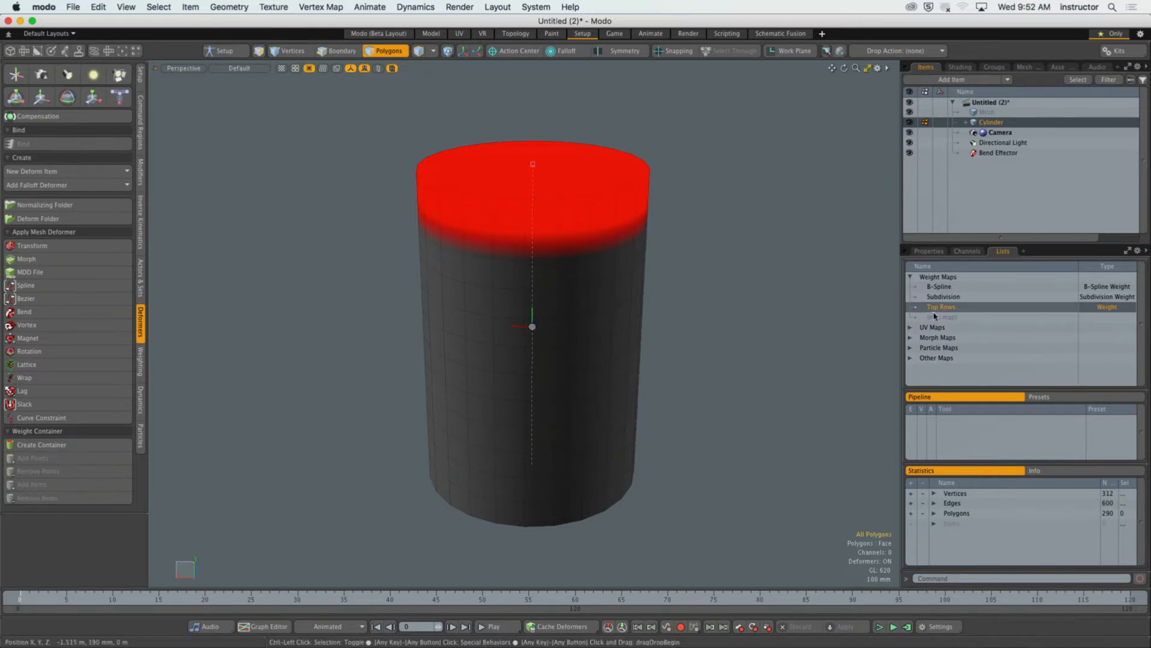
pyautogui.click(944, 307)
pyautogui.keyDown('ctrl'); pyautogui.click(946, 307); pyautogui.keyUp('ctrl')
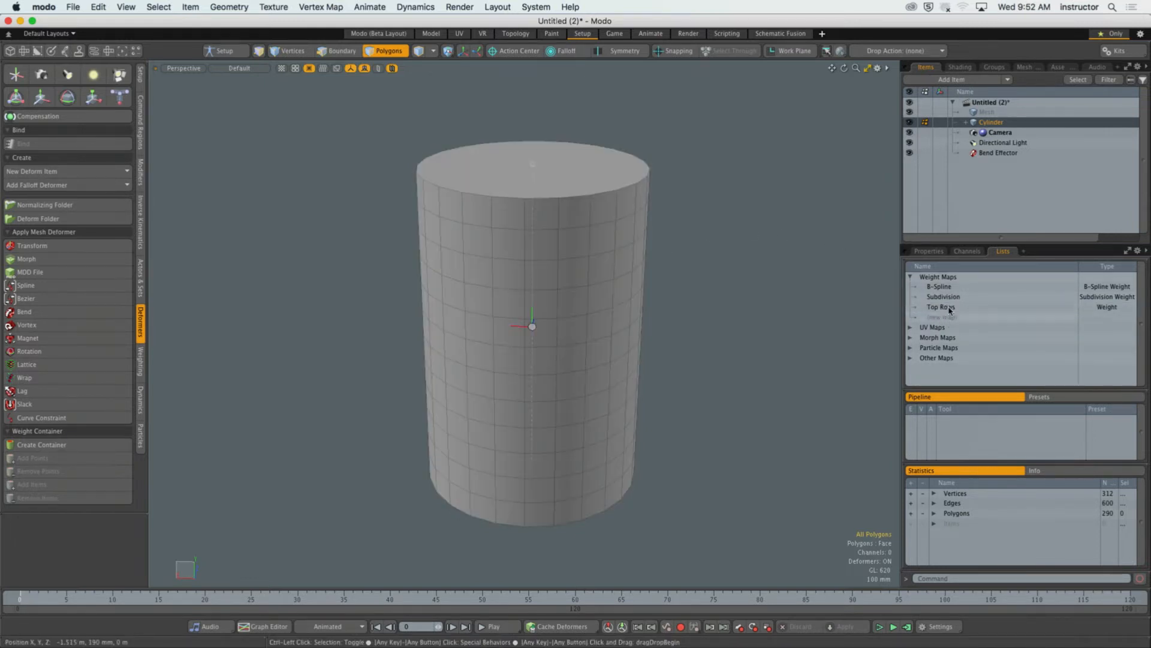
pyautogui.click(952, 308)
pyautogui.keyDown('ctrl'); pyautogui.click(952, 307); pyautogui.keyUp('ctrl')
pyautogui.click(951, 308)
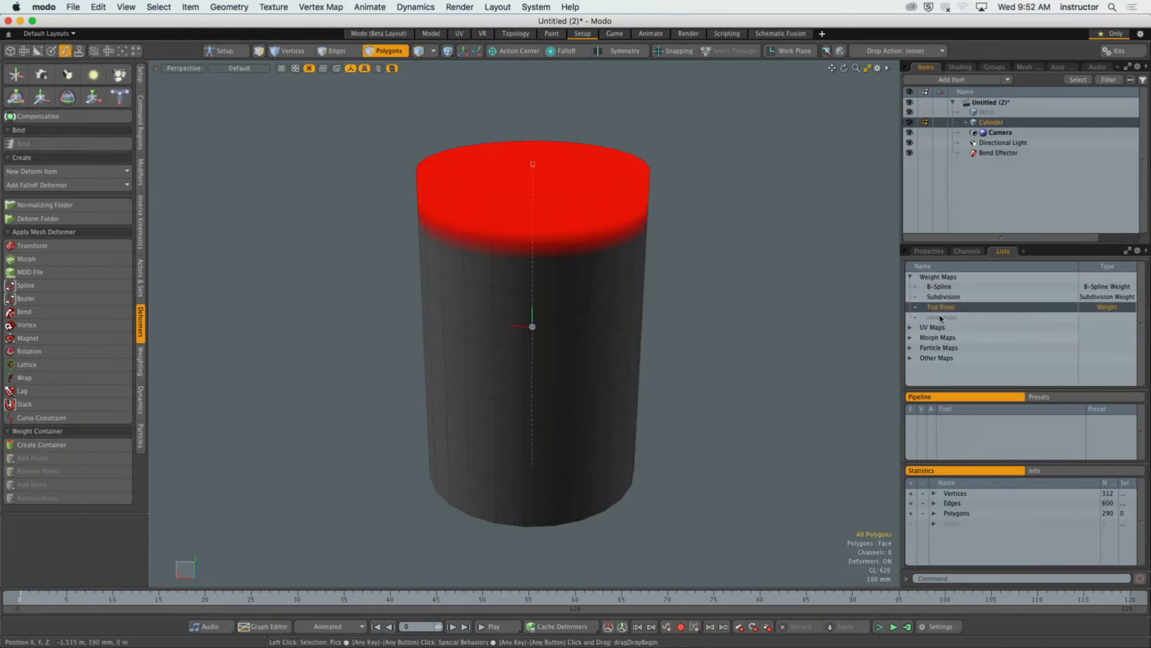
pyautogui.keyDown('ctrl'); pyautogui.click(942, 308); pyautogui.keyUp('ctrl')
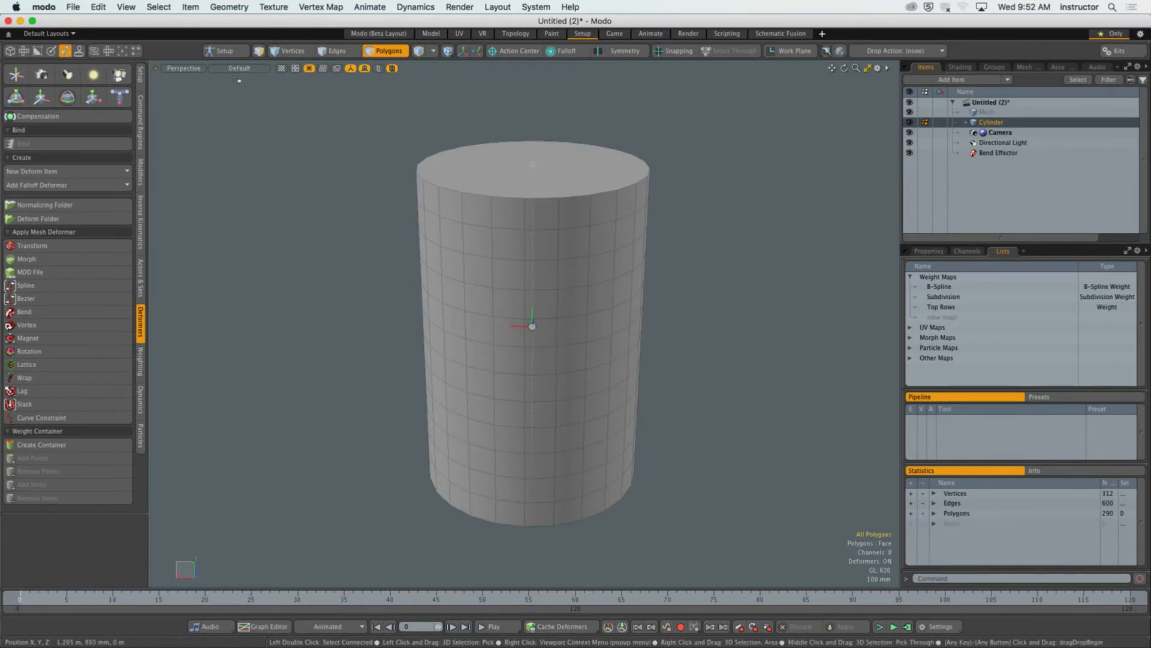
# Step: Set the viewport's shading style to Vertex Map and select the Top Rows weight map to inspect its weights
pyautogui.click(239, 68)
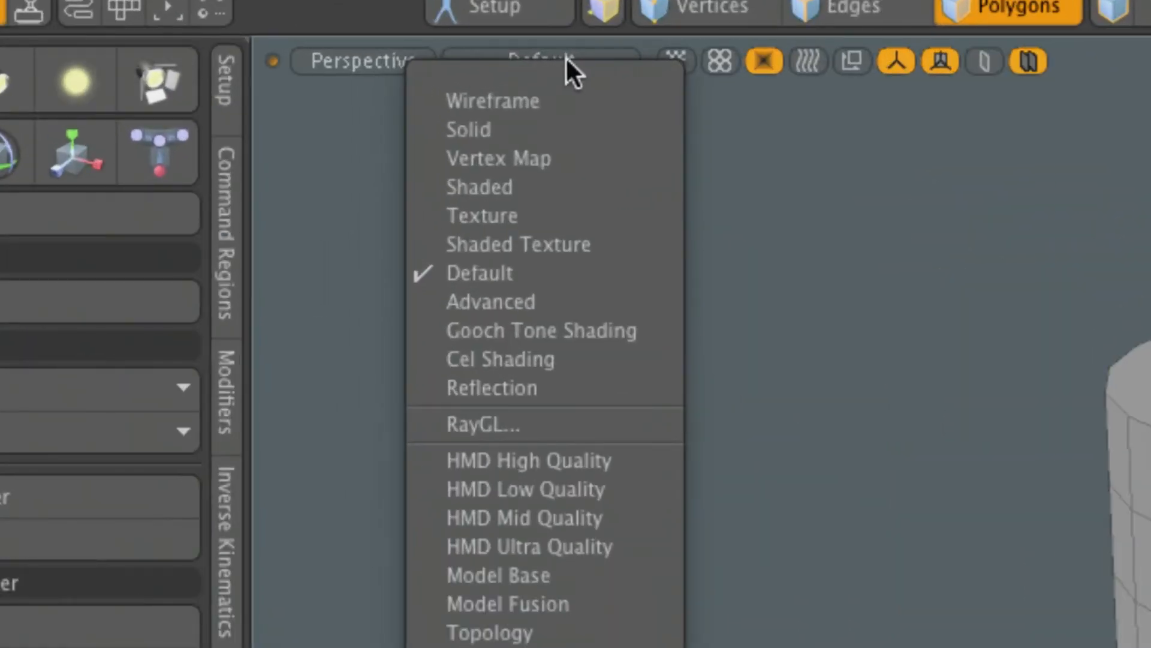
pyautogui.click(305, 99)
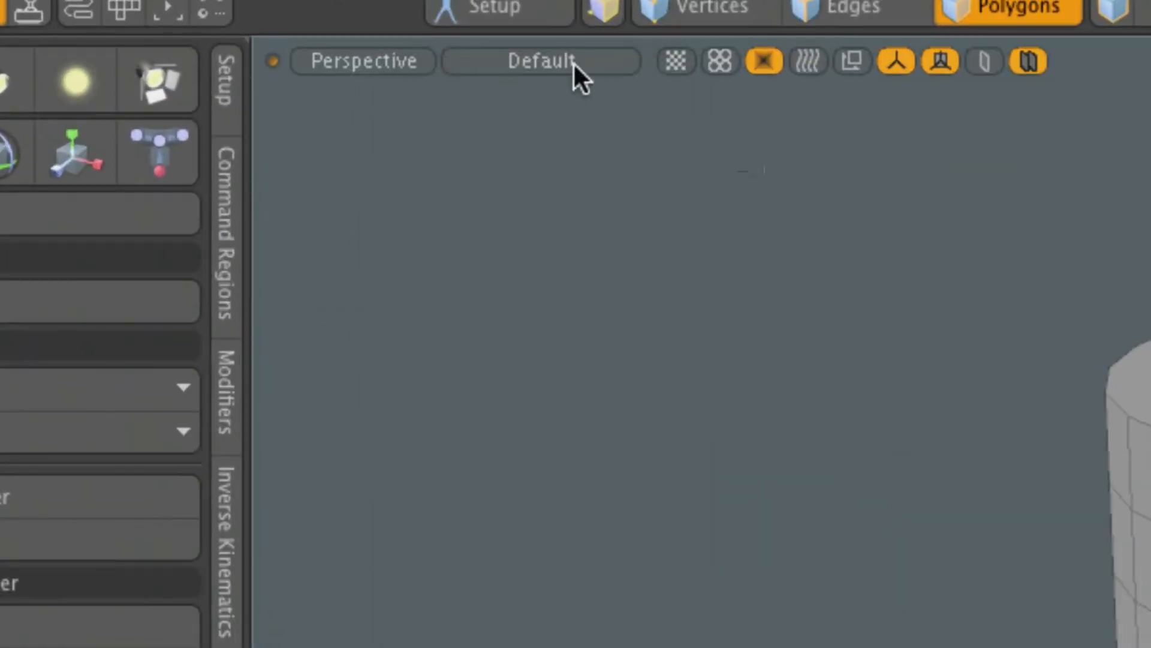
pyautogui.click(541, 63)
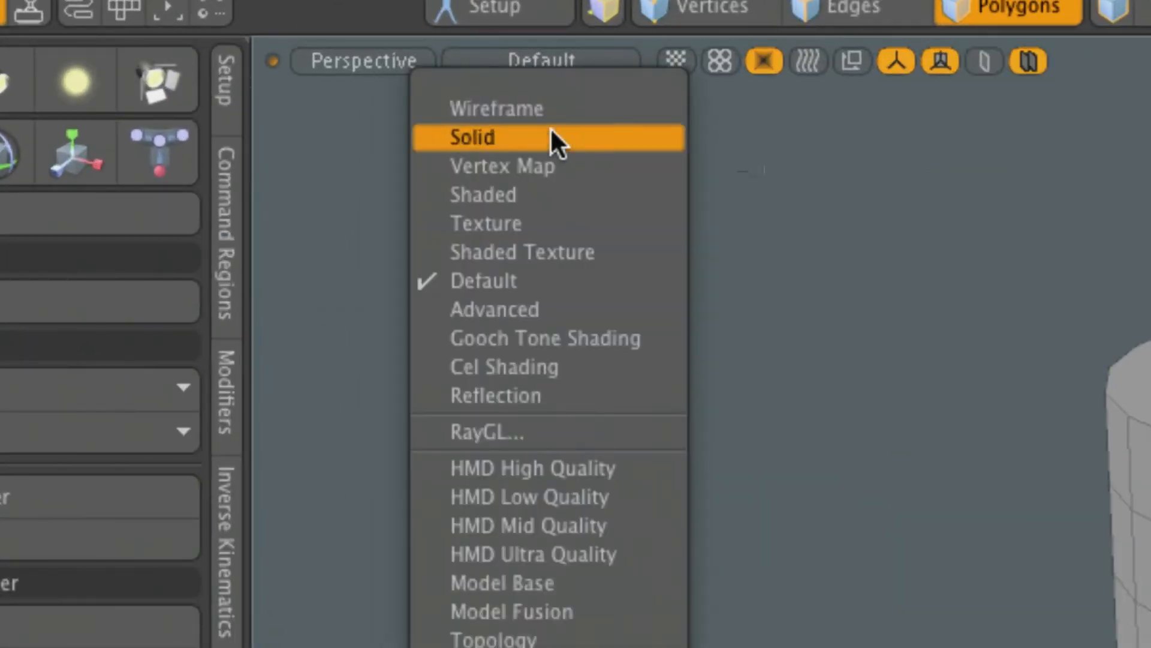
pyautogui.click(573, 169)
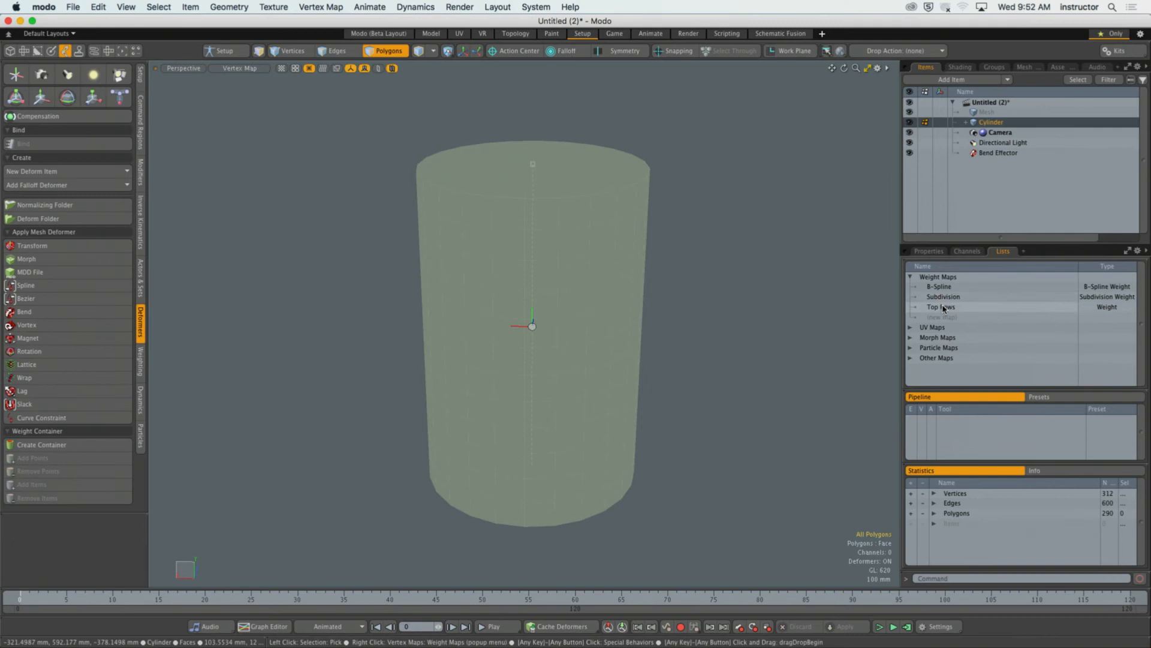
pyautogui.click(943, 307)
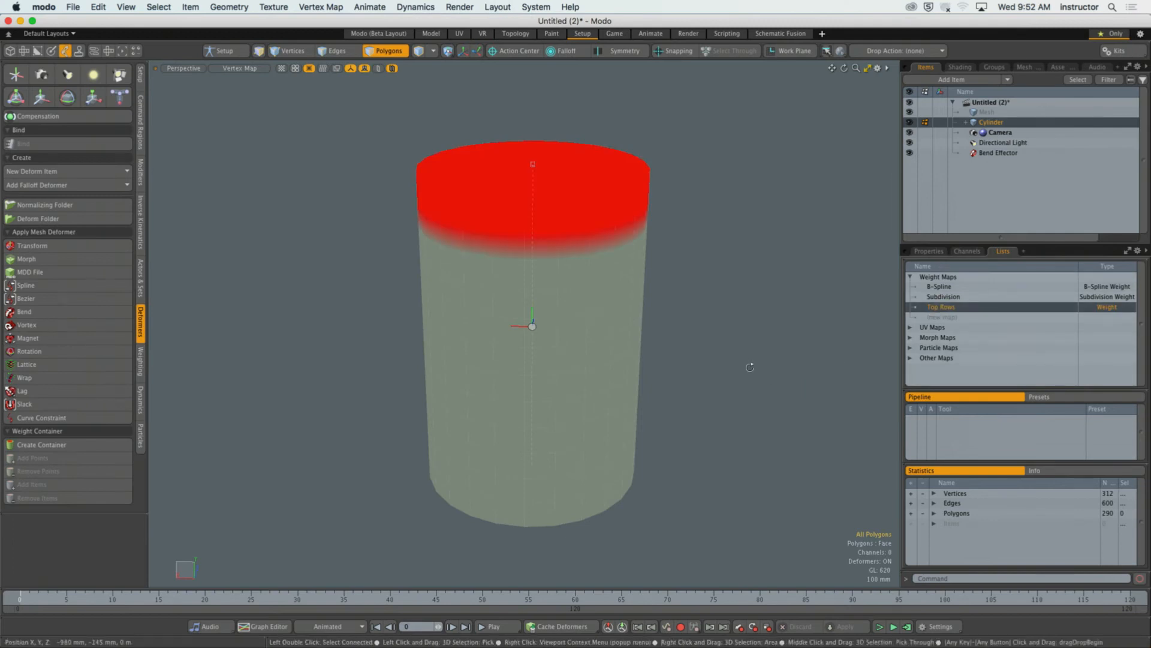
pyautogui.keyDown('alt'); pyautogui.moveTo(745, 290); pyautogui.dragTo(730, 346); pyautogui.keyUp('alt')
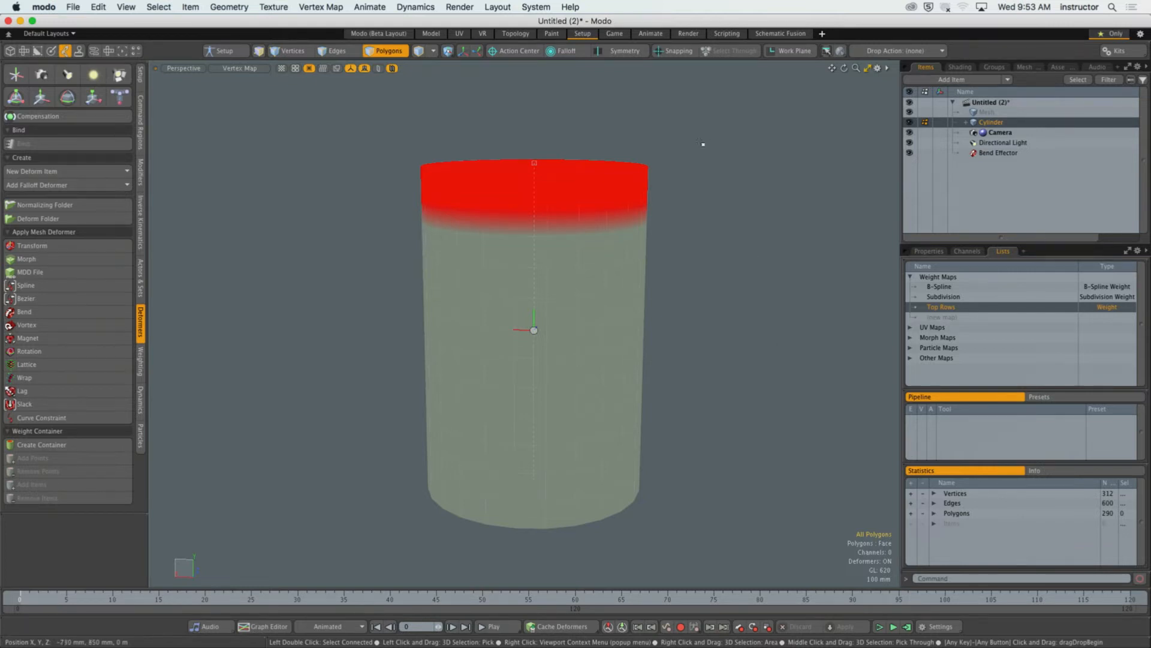
pyautogui.keyDown('alt'); pyautogui.moveTo(704, 145); pyautogui.dragTo(703, 163); pyautogui.keyUp('alt')
# Step: Restore the viewport's Default shading style
pyautogui.click(239, 67)
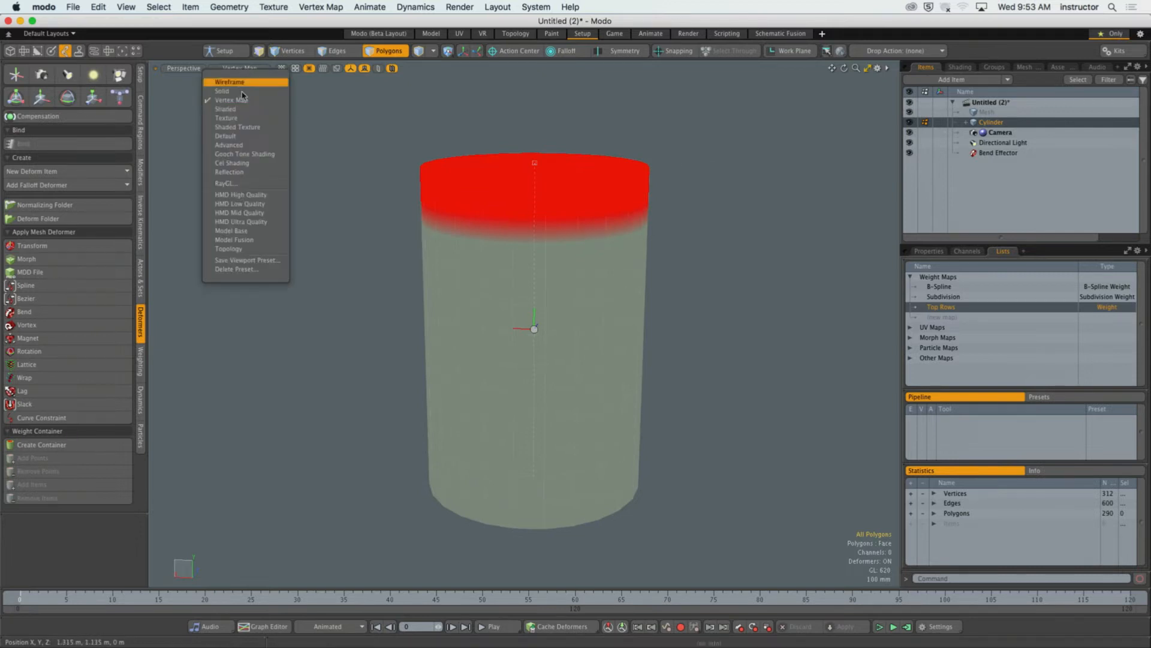
pyautogui.click(248, 143)
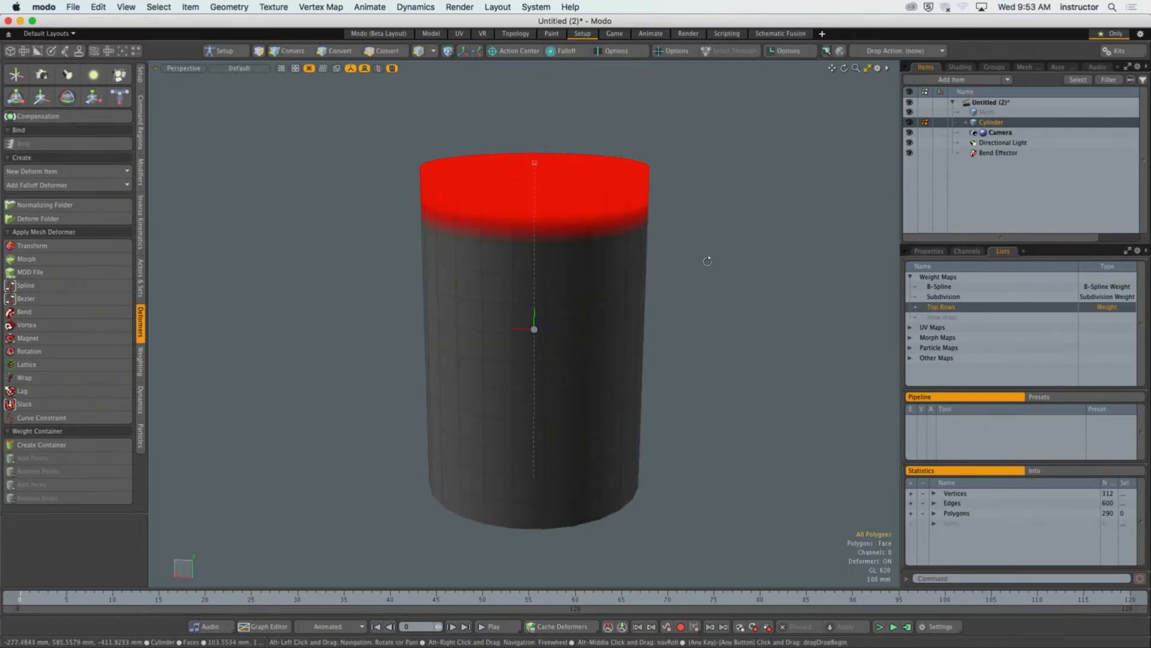
pyautogui.keyDown('alt'); pyautogui.moveTo(707, 261); pyautogui.dragTo(709, 285); pyautogui.keyUp('alt')
# Step: Set the cylinder's Bend influence type to Weight Map and choose Top Rows as its weight map
pyautogui.click(929, 252)
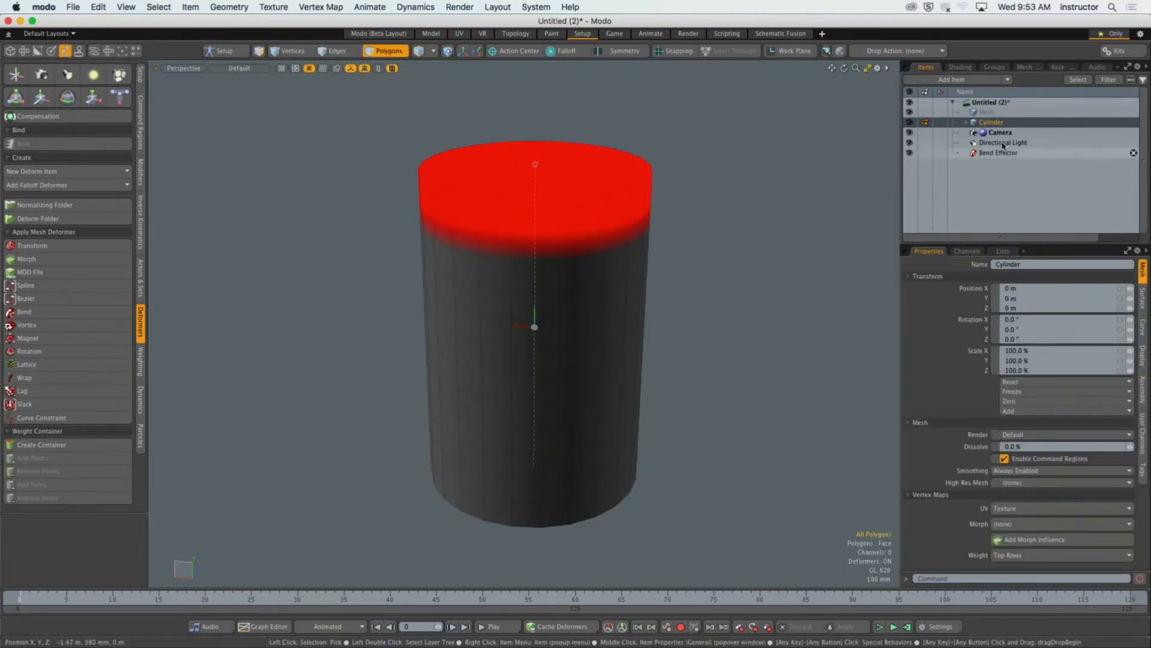
pyautogui.click(998, 152)
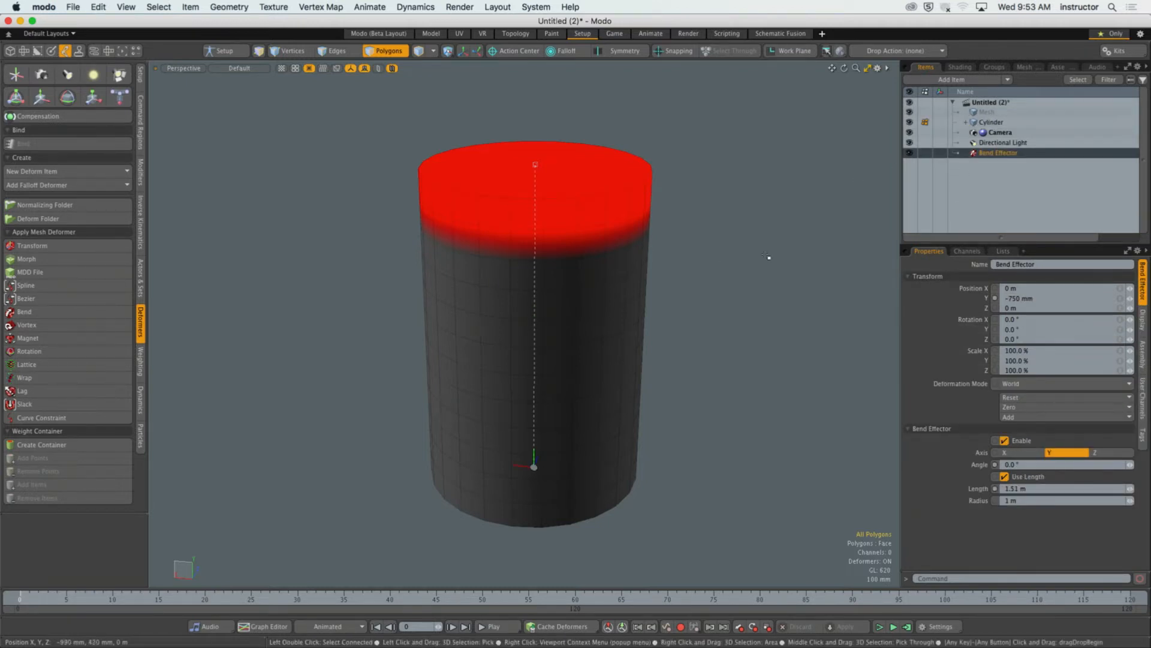
pyautogui.keyDown('alt'); pyautogui.moveTo(757, 284); pyautogui.dragTo(734, 252); pyautogui.keyUp('alt')
pyautogui.scroll(3, 731, 253)
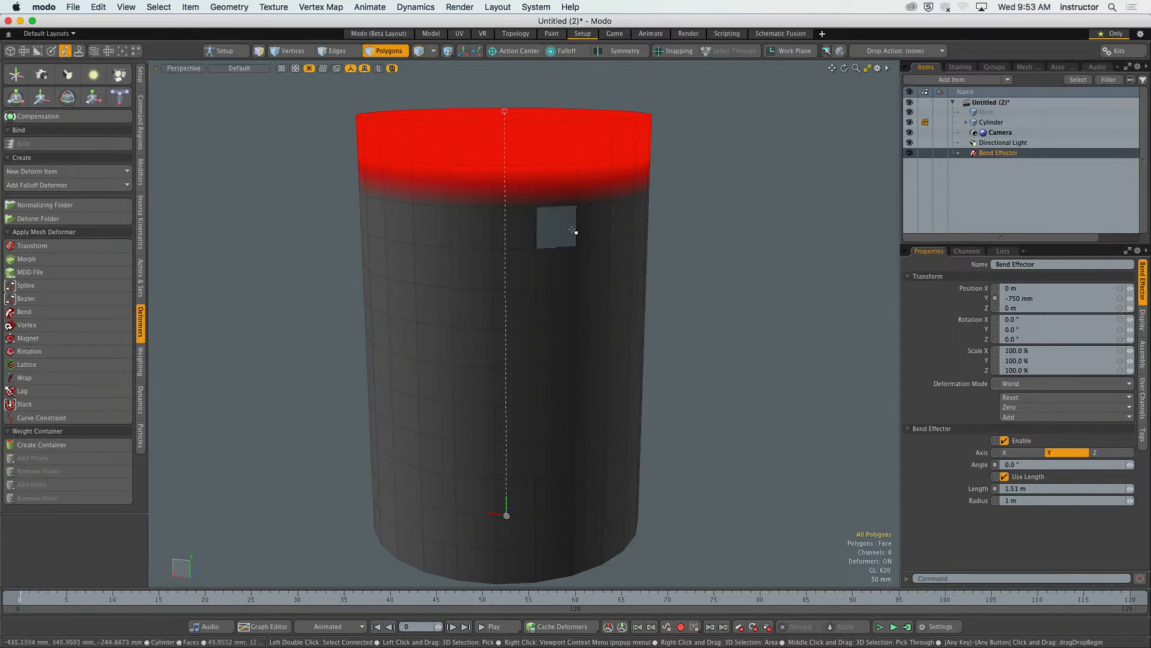
pyautogui.click(965, 122)
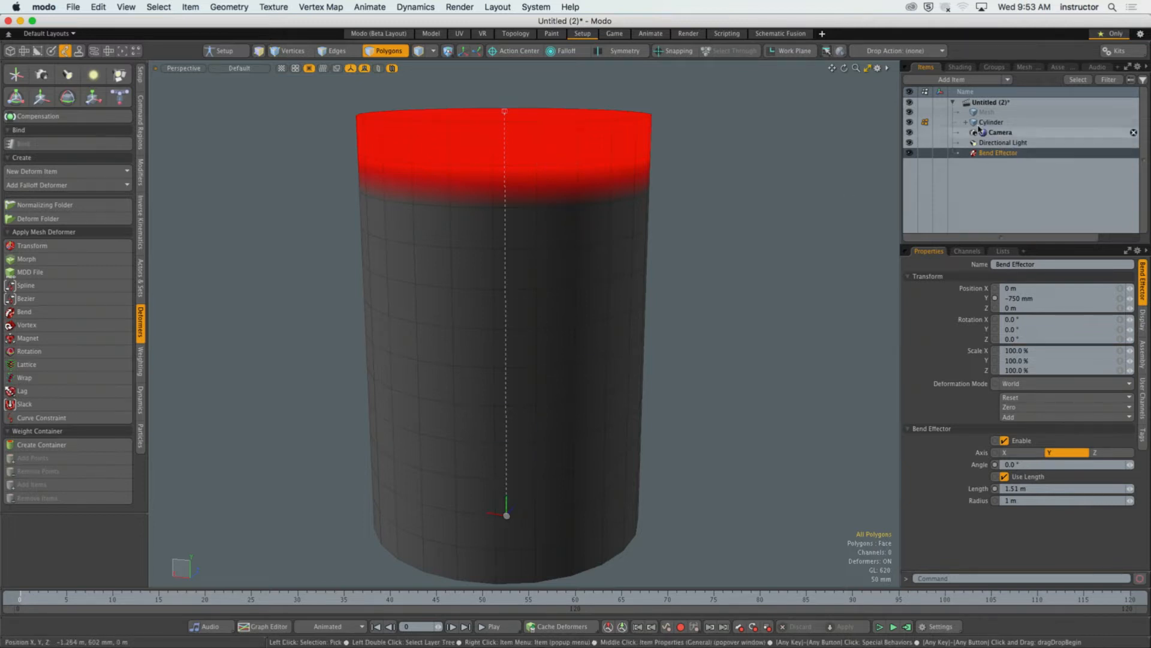
pyautogui.click(996, 133)
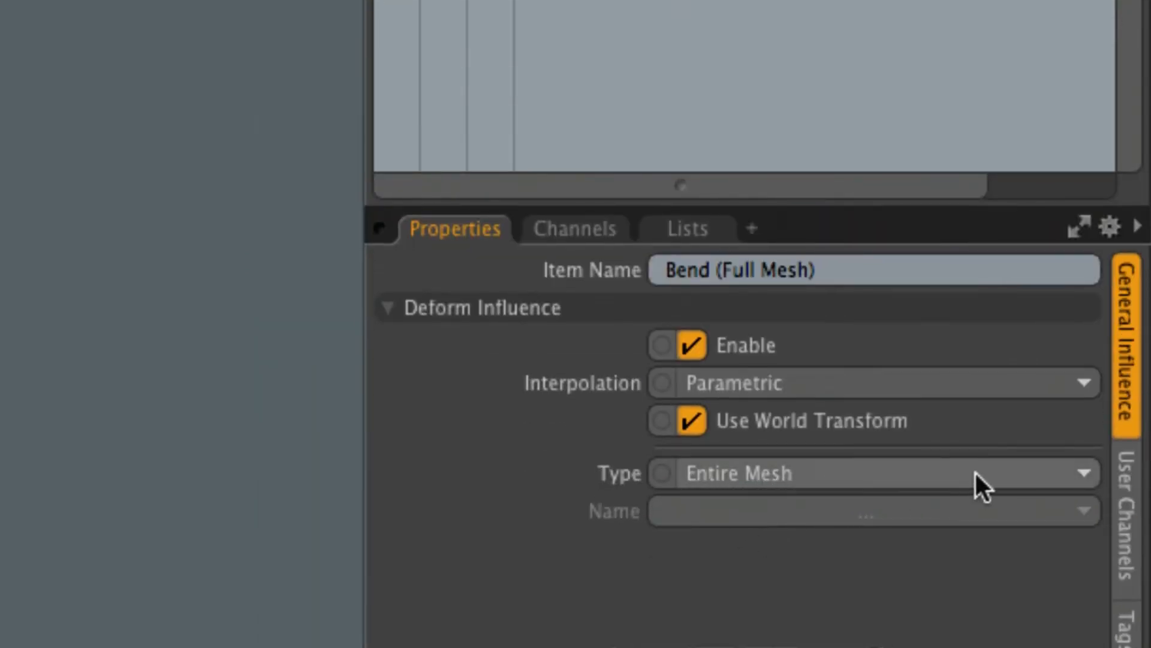
pyautogui.click(954, 469)
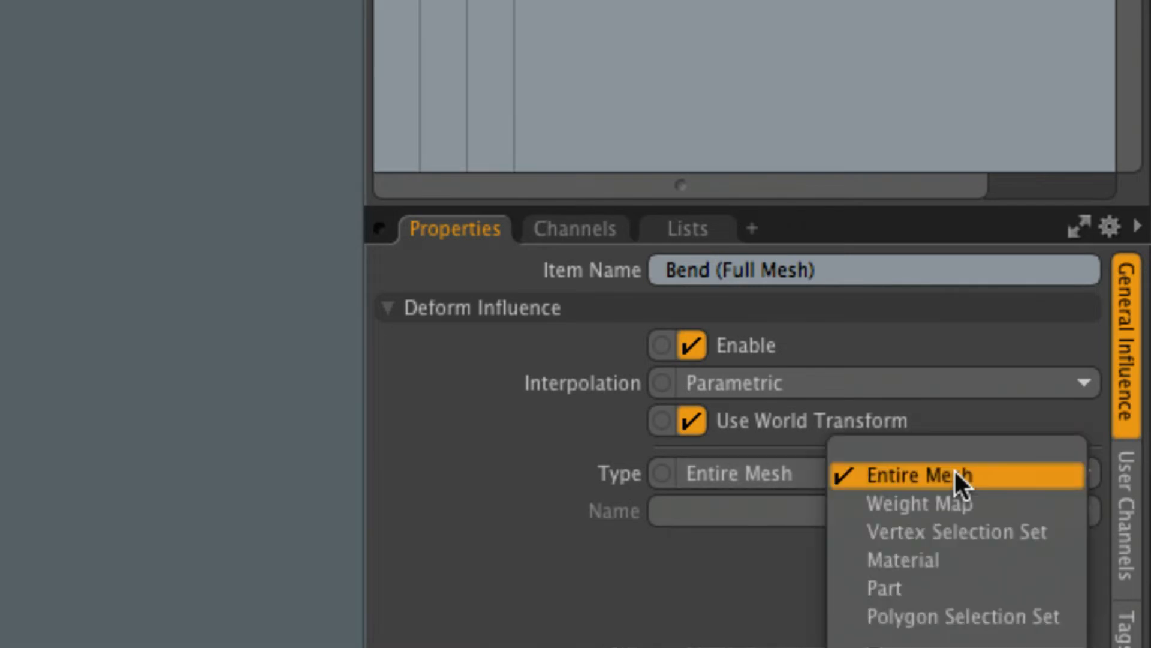
pyautogui.click(1016, 502)
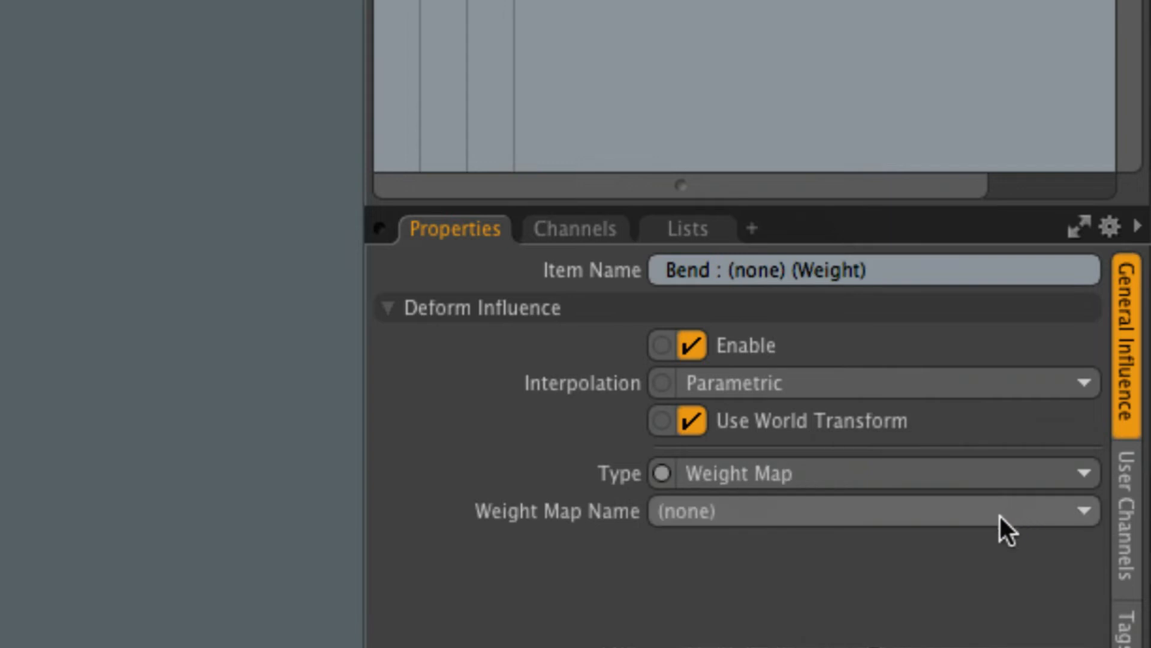
pyautogui.click(960, 517)
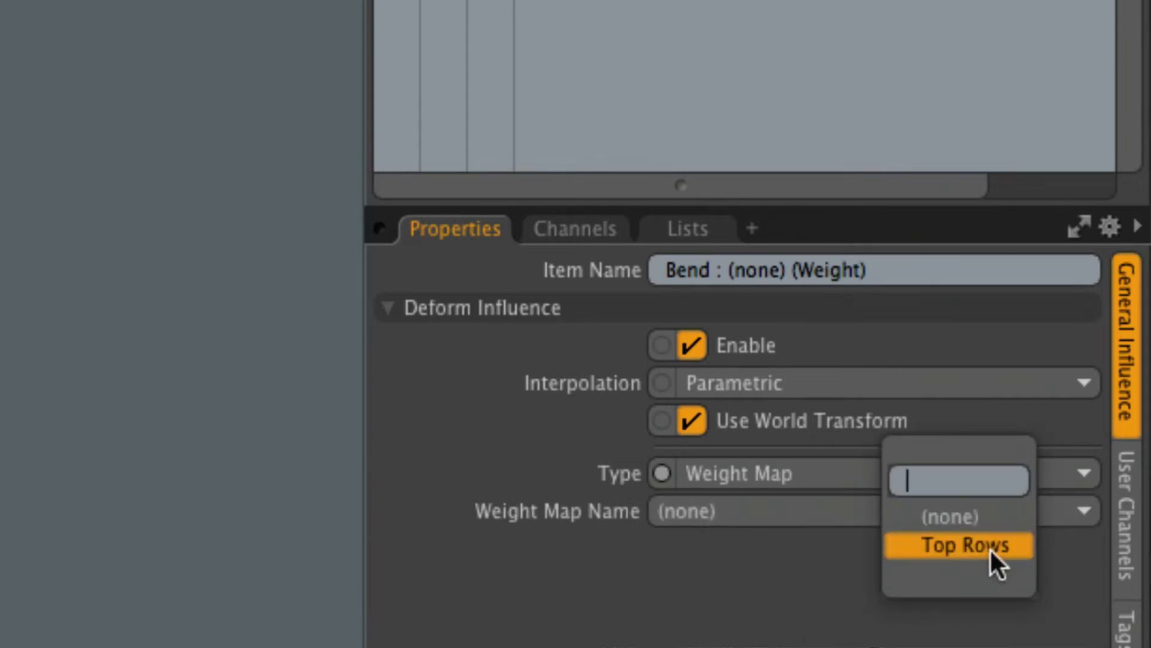
pyautogui.click(988, 546)
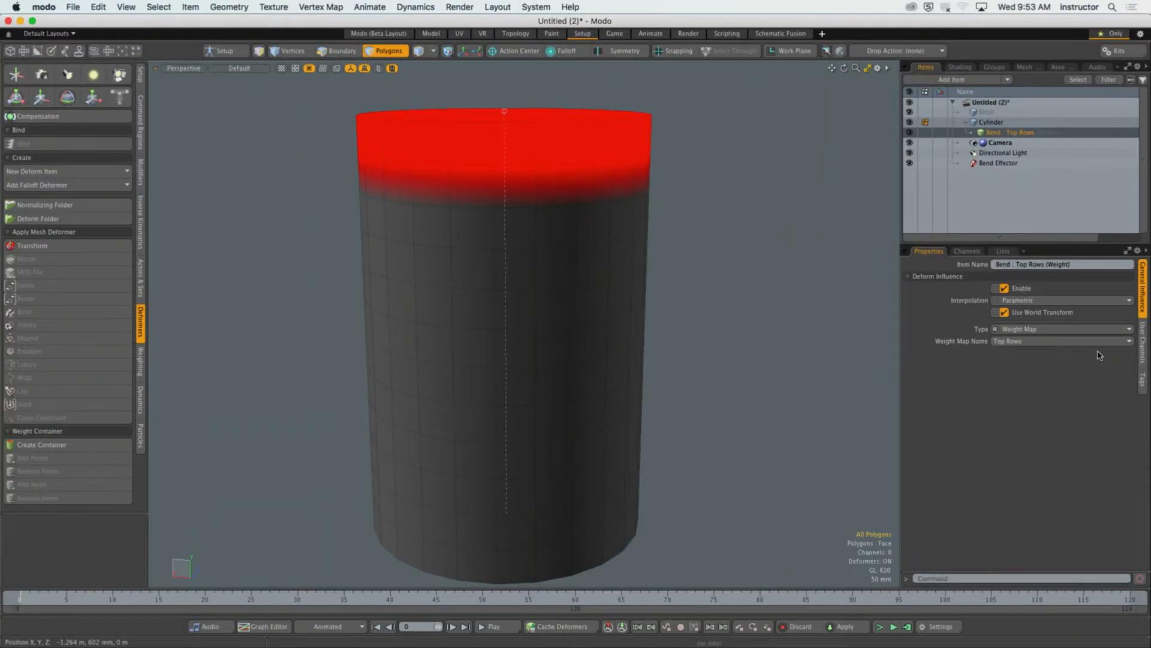
# Step: Set the Bend Effector's angle to about -83.5° to bend the cylinder's weighted top rows
pyautogui.click(989, 163)
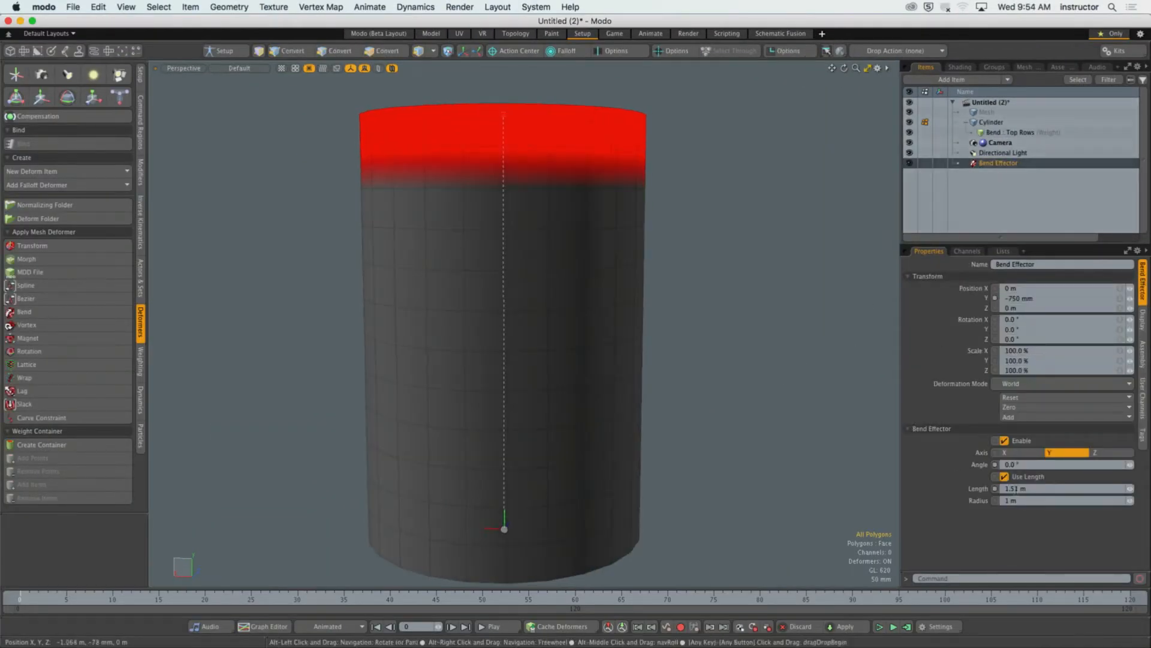
pyautogui.moveTo(1131, 467); pyautogui.dragTo(1073, 468)
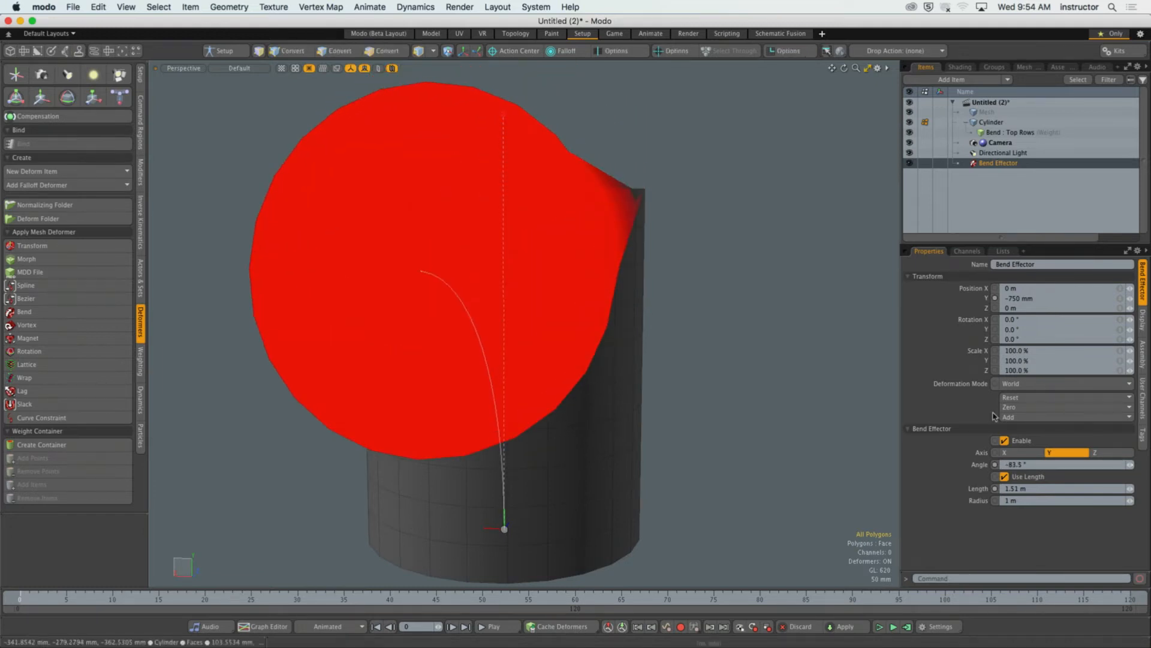
# Step: Select the cylinder's Bend : Top Rows influence and turn on Setup mode with polygon selection active
pyautogui.keyDown('alt'); pyautogui.moveTo(789, 249); pyautogui.dragTo(680, 234); pyautogui.keyUp('alt')
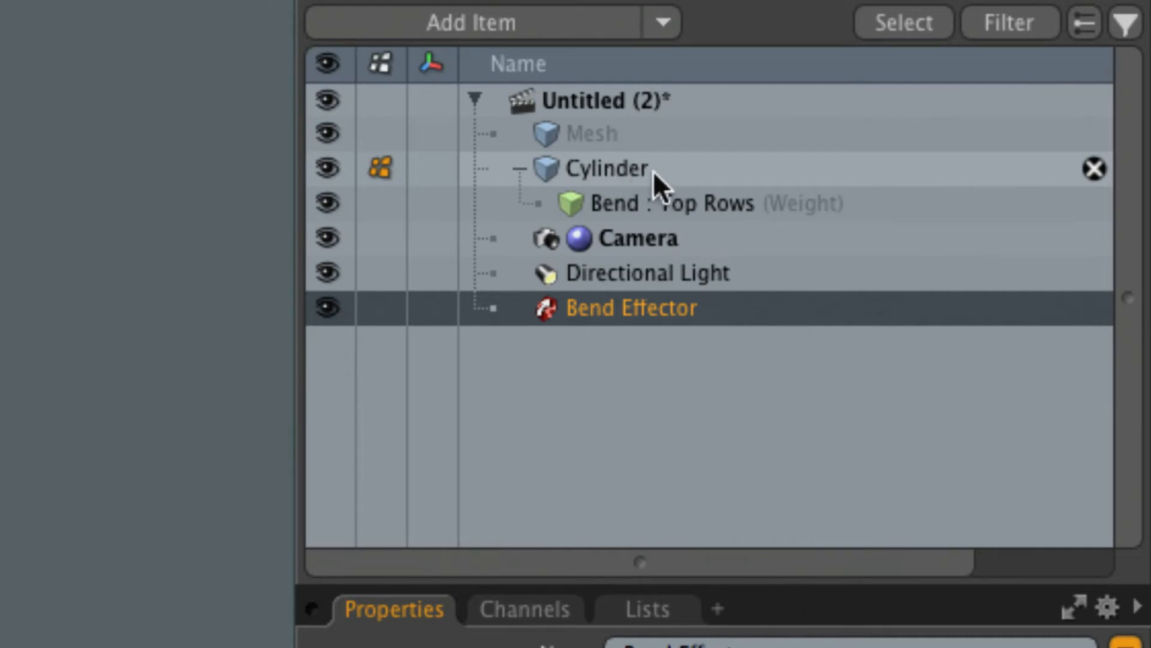
pyautogui.click(738, 203)
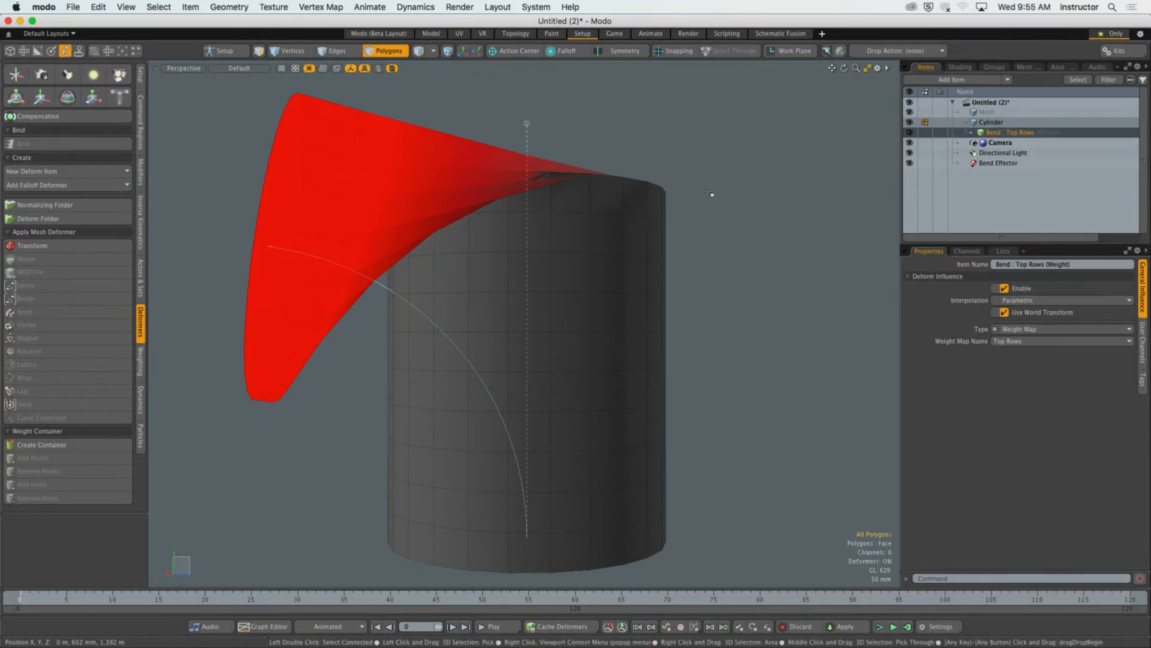
pyautogui.click(235, 52)
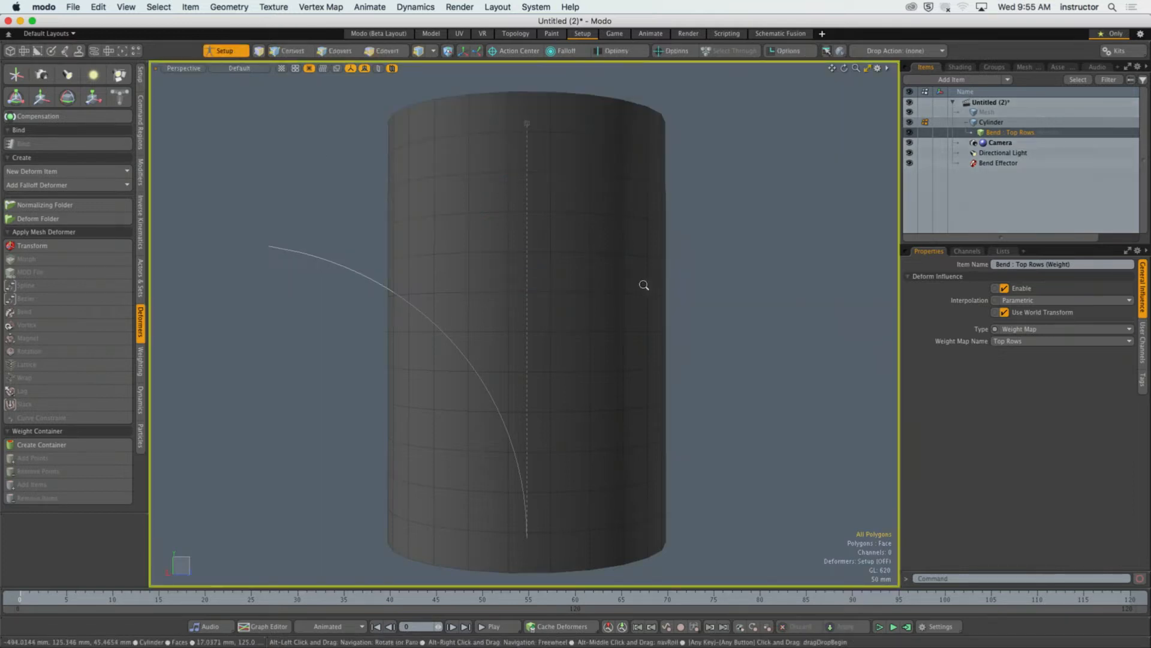
pyautogui.moveTo(646, 286)
pyautogui.keyDown('alt'); pyautogui.mouseDown()
pyautogui.moveTo(632, 355)
pyautogui.moveTo(450, 277)
pyautogui.moveTo(599, 290)
pyautogui.moveTo(761, 282)
pyautogui.moveTo(652, 298)
pyautogui.mouseUp(); pyautogui.keyUp('alt')
pyautogui.press('3')
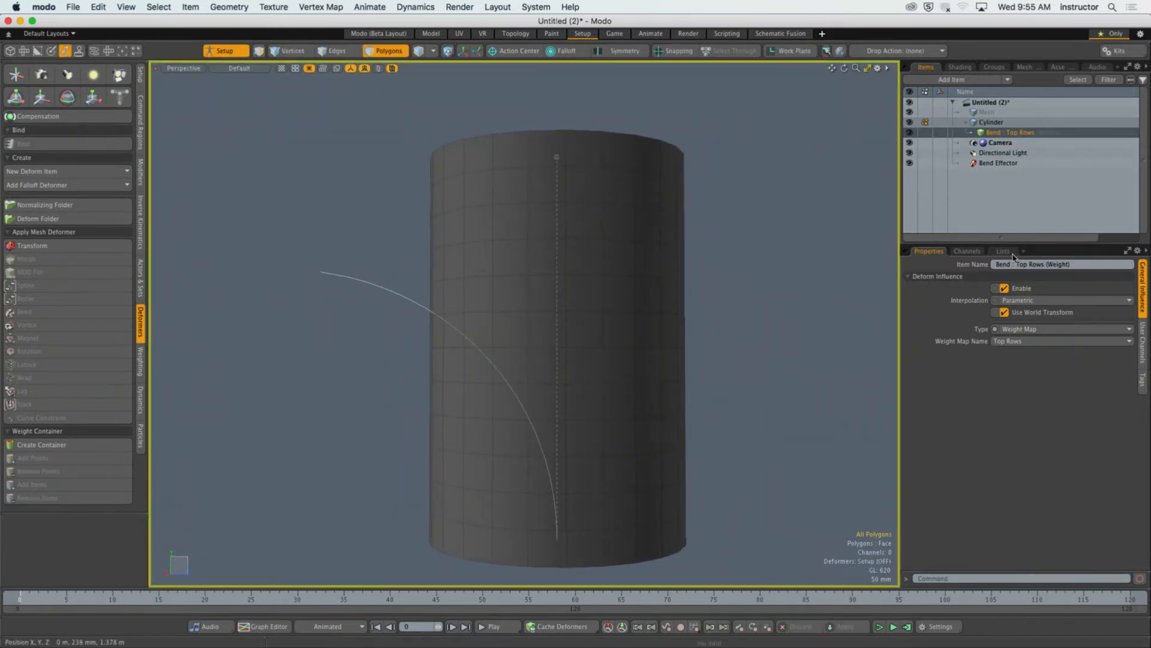
# Step: Display the Top Rows weight map on the undeformed cylinder using the Vertex Map shading style
pyautogui.click(1002, 250)
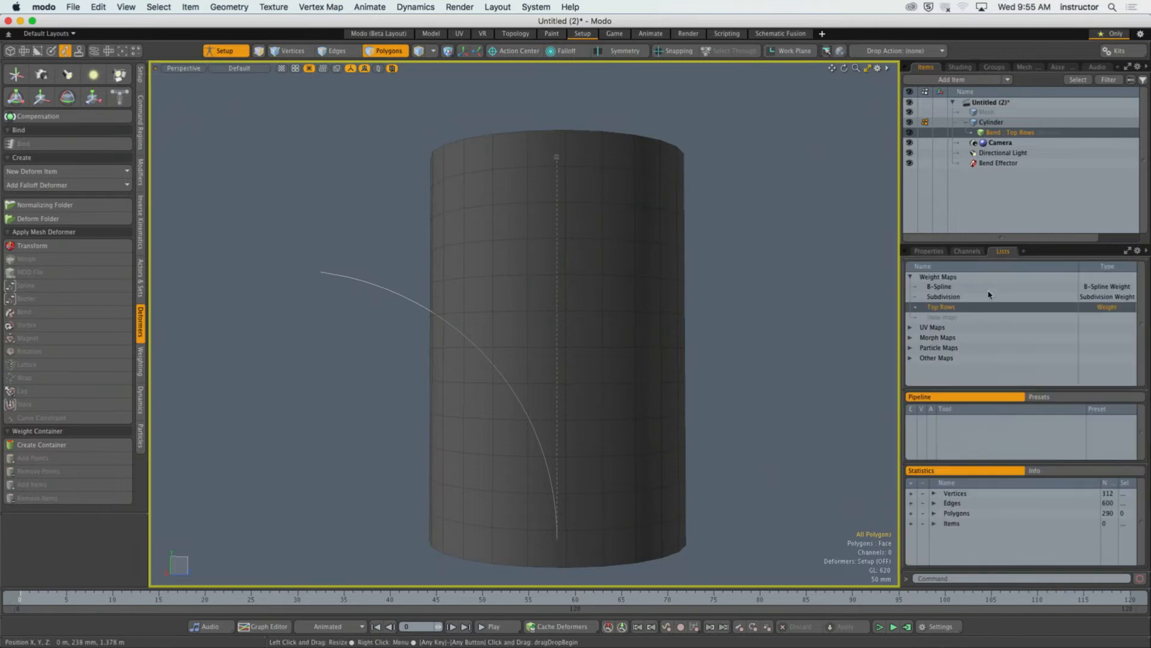
pyautogui.click(239, 67)
pyautogui.click(254, 103)
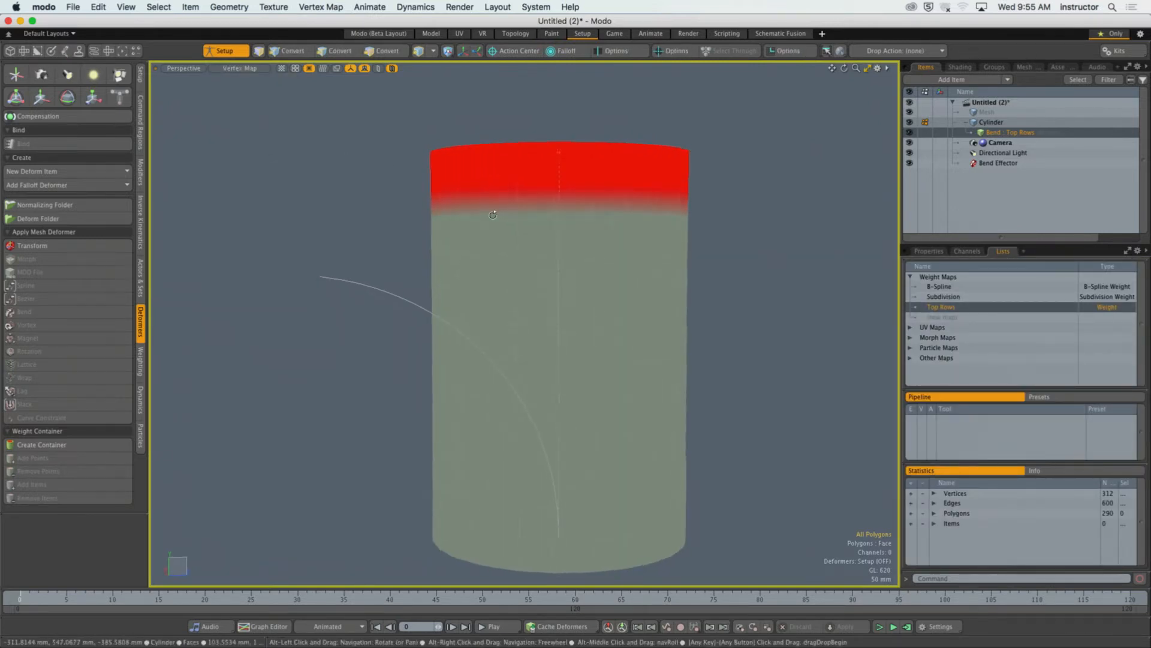
pyautogui.keyDown('alt'); pyautogui.moveTo(474, 193); pyautogui.dragTo(488, 210); pyautogui.keyUp('alt')
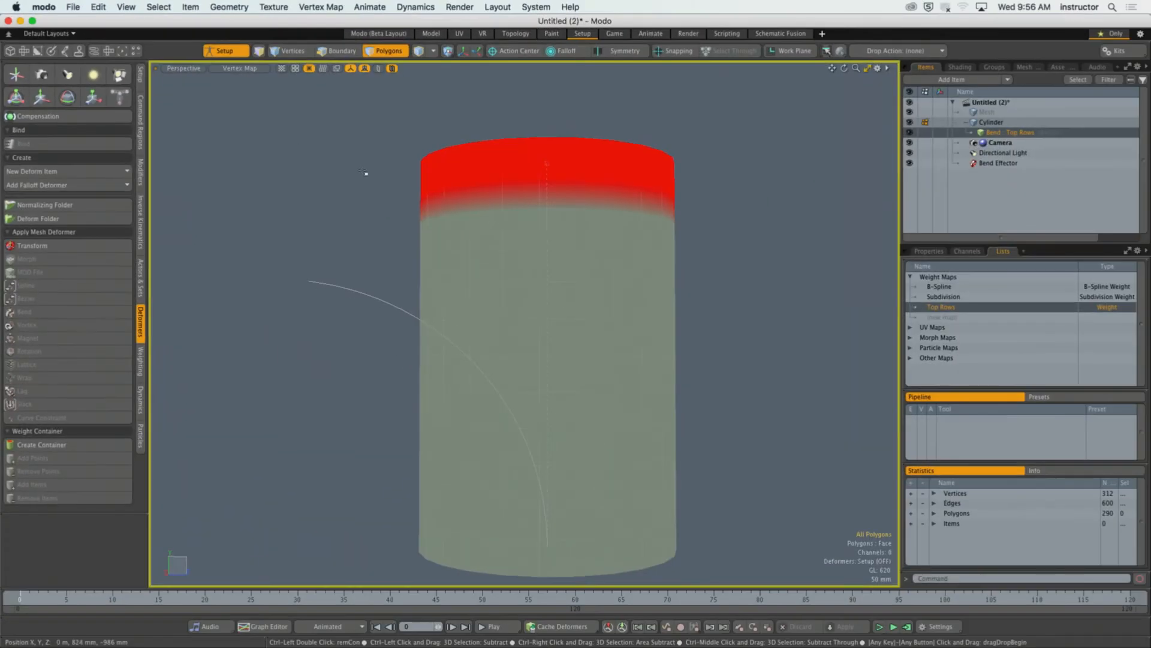
# Step: Select the four full rows of polygons around the cylinder directly below the red weighted band
pyautogui.keyDown('alt'); pyautogui.moveTo(669, 264); pyautogui.dragTo(669, 270); pyautogui.keyUp('alt')
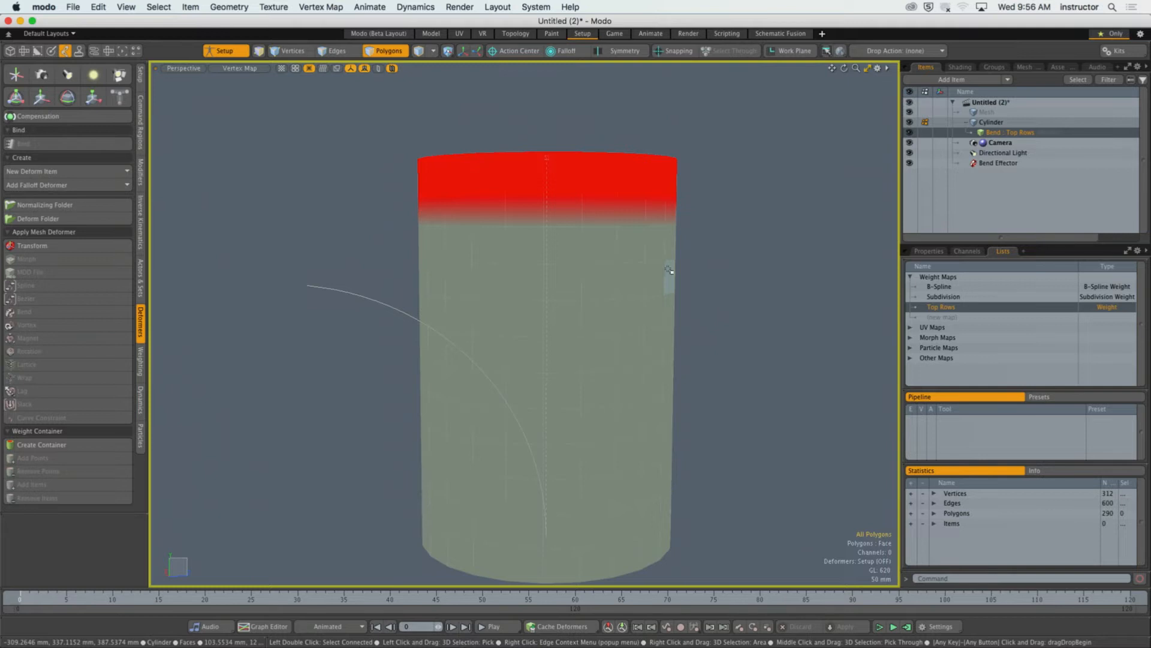
pyautogui.moveTo(384, 210); pyautogui.dragTo(710, 367, button='right')
pyautogui.keyDown('shift'); pyautogui.moveTo(346, 277); pyautogui.dragTo(735, 364, button='right'); pyautogui.keyUp('shift')
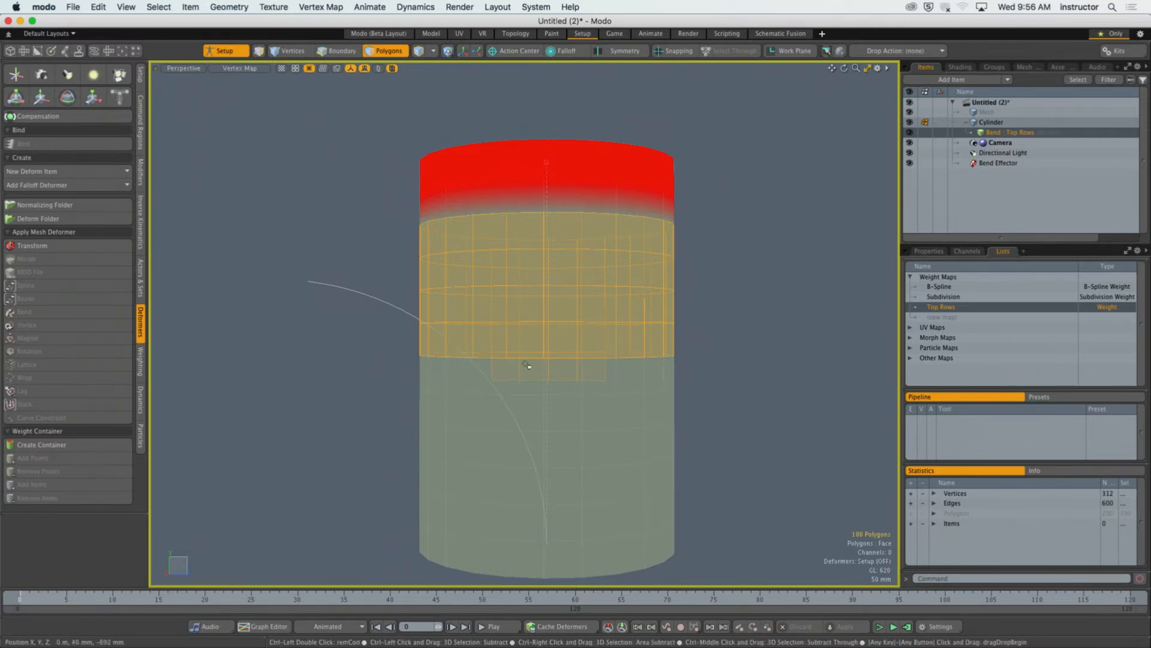
pyautogui.keyDown('ctrl'); pyautogui.moveTo(375, 346); pyautogui.dragTo(825, 409, button='right'); pyautogui.keyUp('ctrl')
pyautogui.moveTo(765, 390)
pyautogui.keyDown('alt'); pyautogui.mouseDown()
pyautogui.moveTo(429, 378)
pyautogui.moveTo(758, 402)
pyautogui.mouseUp(); pyautogui.keyUp('alt')
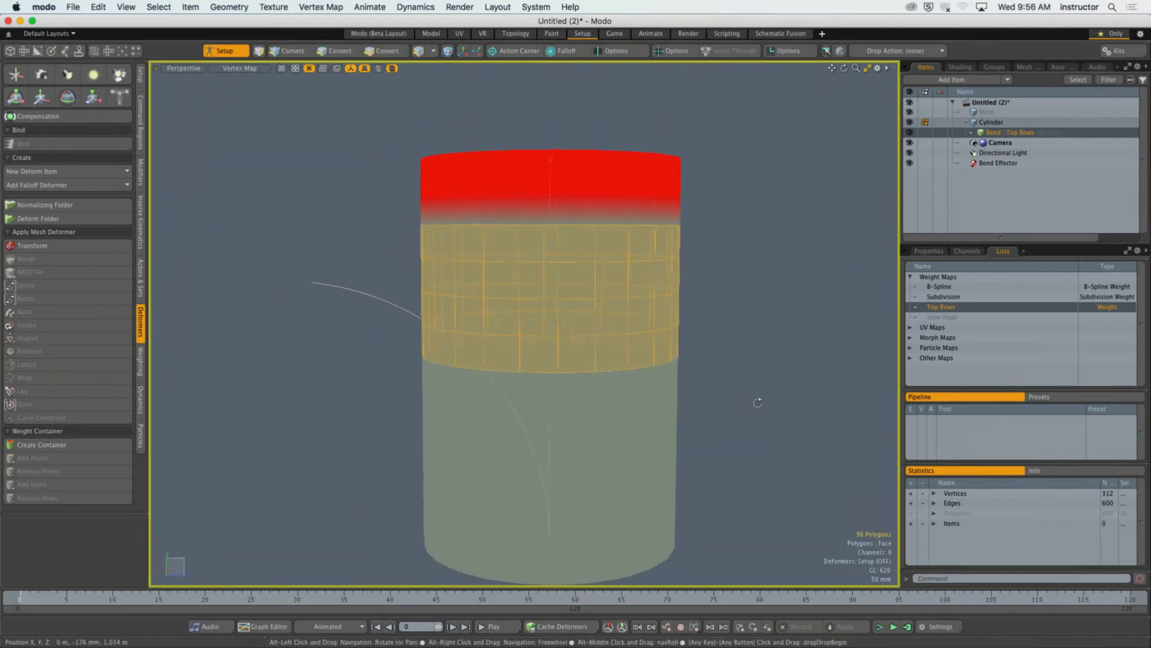
# Step: Apply a 50% weight to the selected rows in the Top Rows map with the Weight Tool, deselect them, and leave Setup mode
pyautogui.click(321, 7)
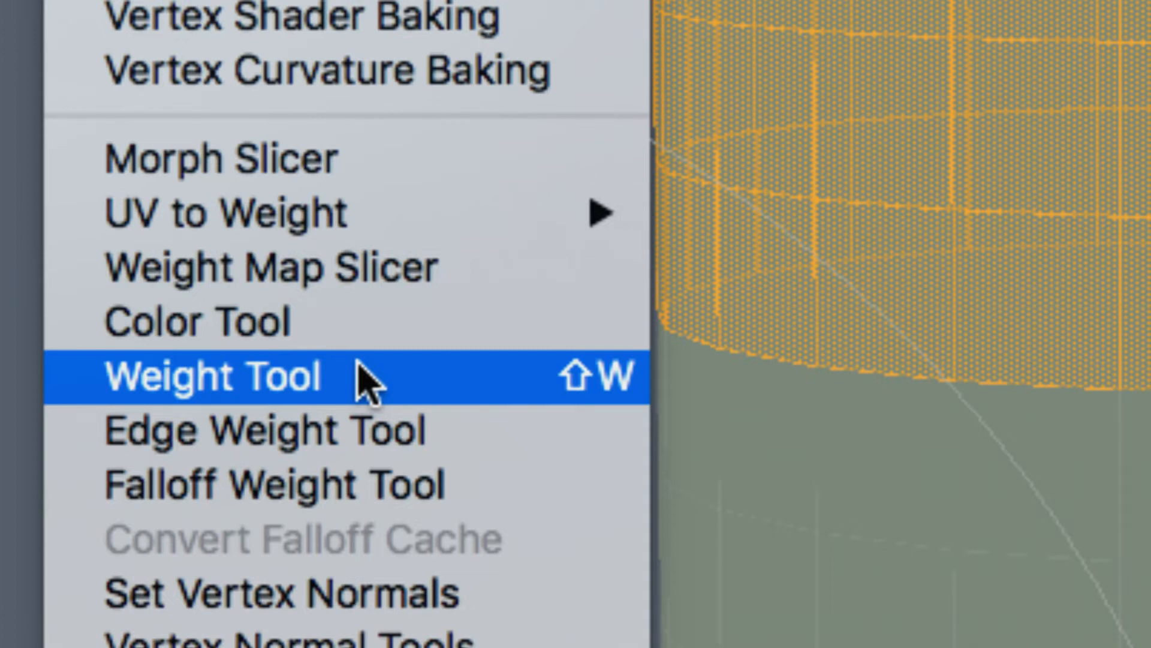
pyautogui.click(367, 378)
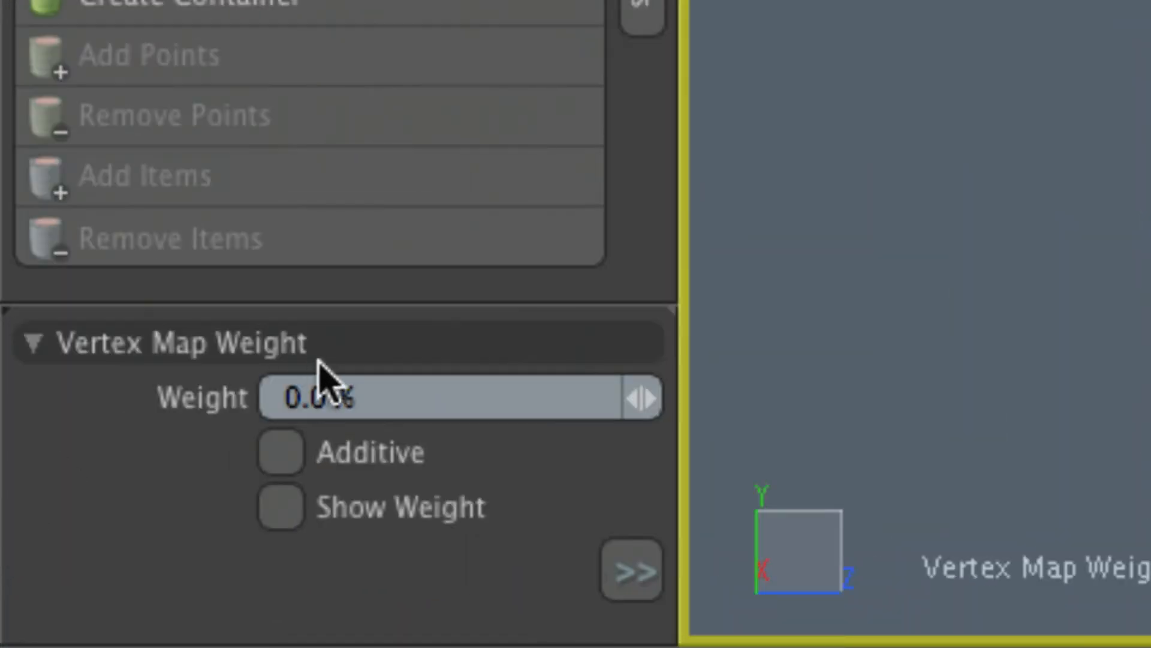
pyautogui.click(373, 395)
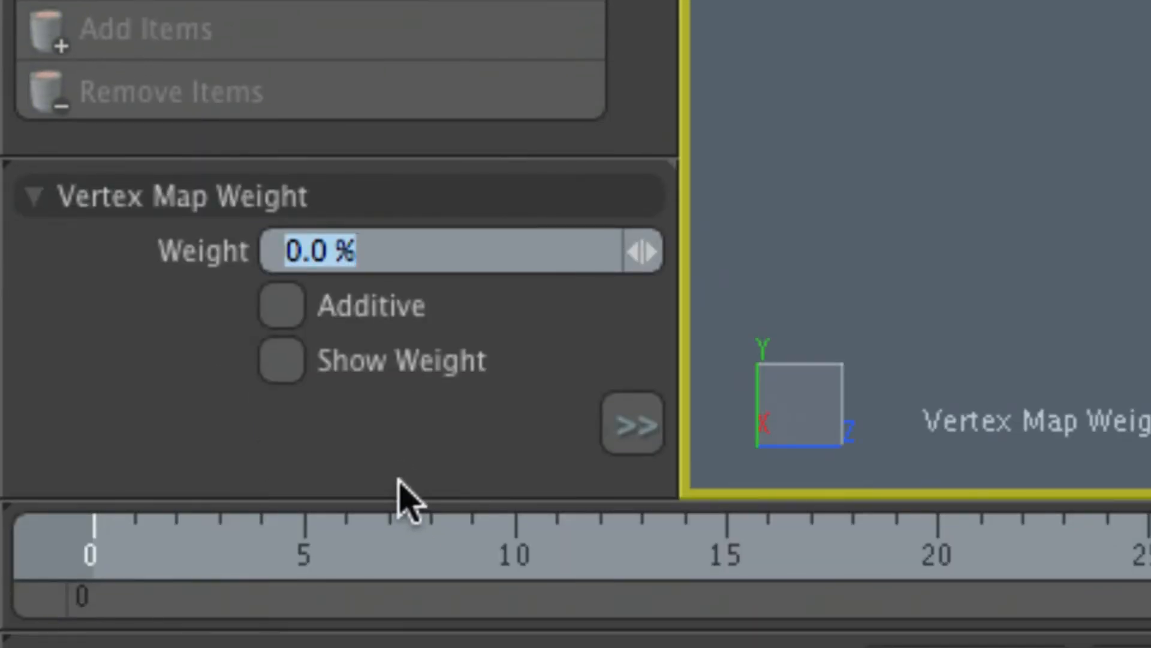
pyautogui.write('50')
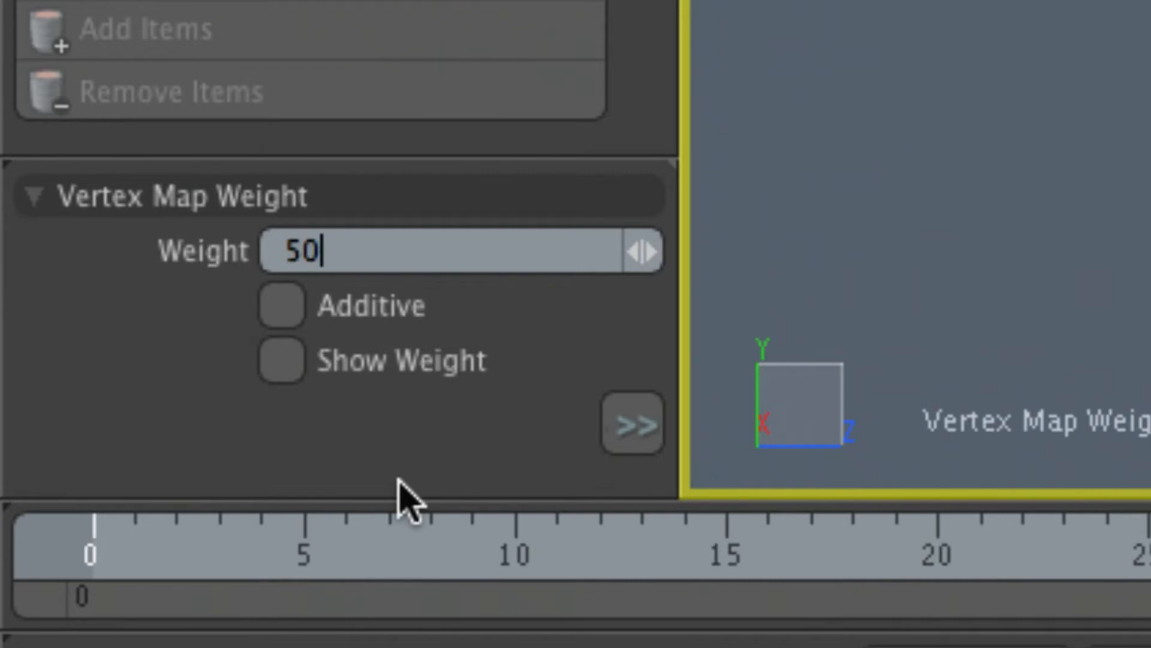
pyautogui.press('Return')
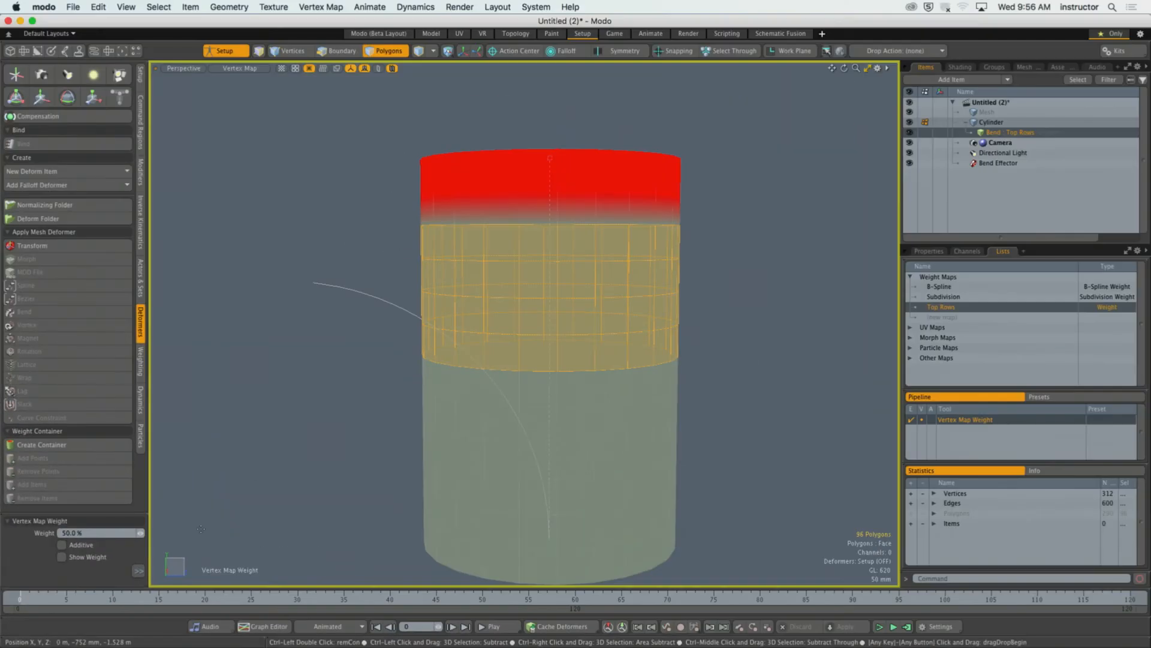
pyautogui.click(325, 407)
pyautogui.press('space')
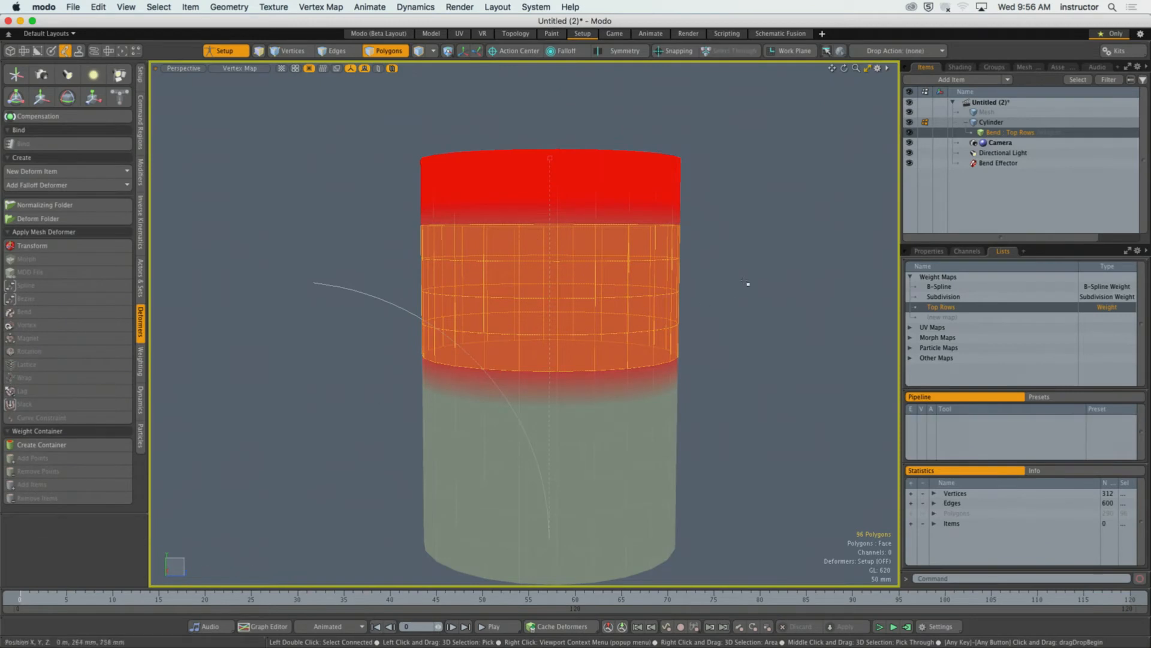
pyautogui.click(747, 282)
pyautogui.keyDown('alt'); pyautogui.moveTo(748, 280); pyautogui.dragTo(746, 258); pyautogui.keyUp('alt')
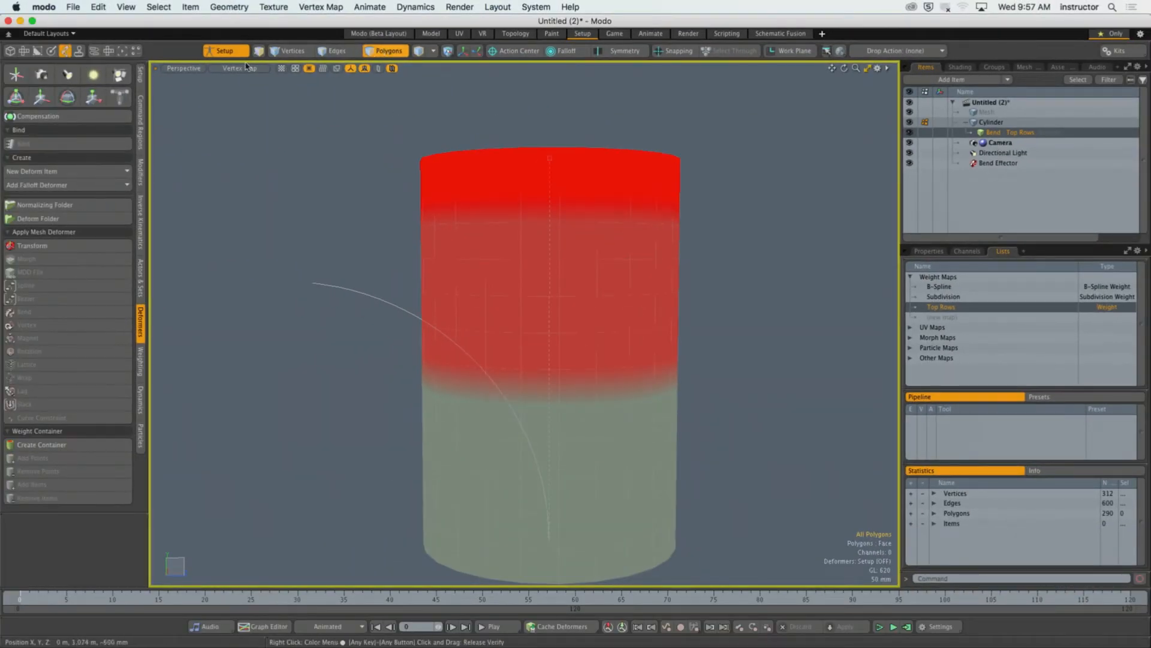
pyautogui.click(228, 52)
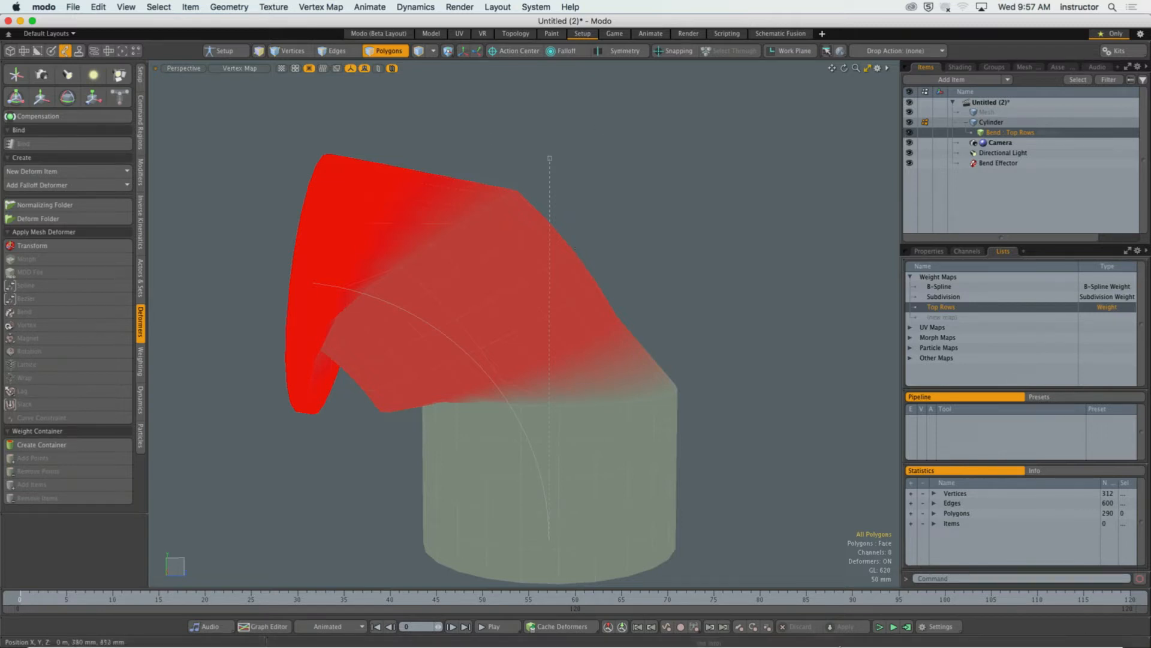
# Step: Switch to Remote Desktop and observe the screens of the student 03 and student 07 workstations
pyautogui.click(927, 627)
pyautogui.click(593, 401)
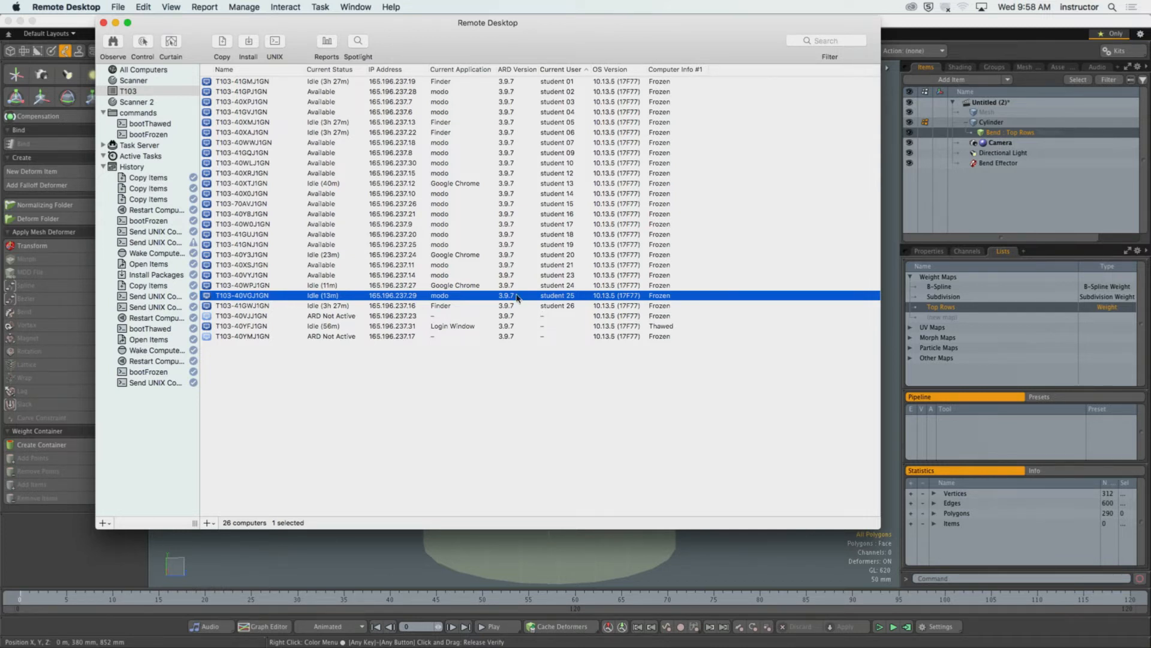
pyautogui.click(509, 103)
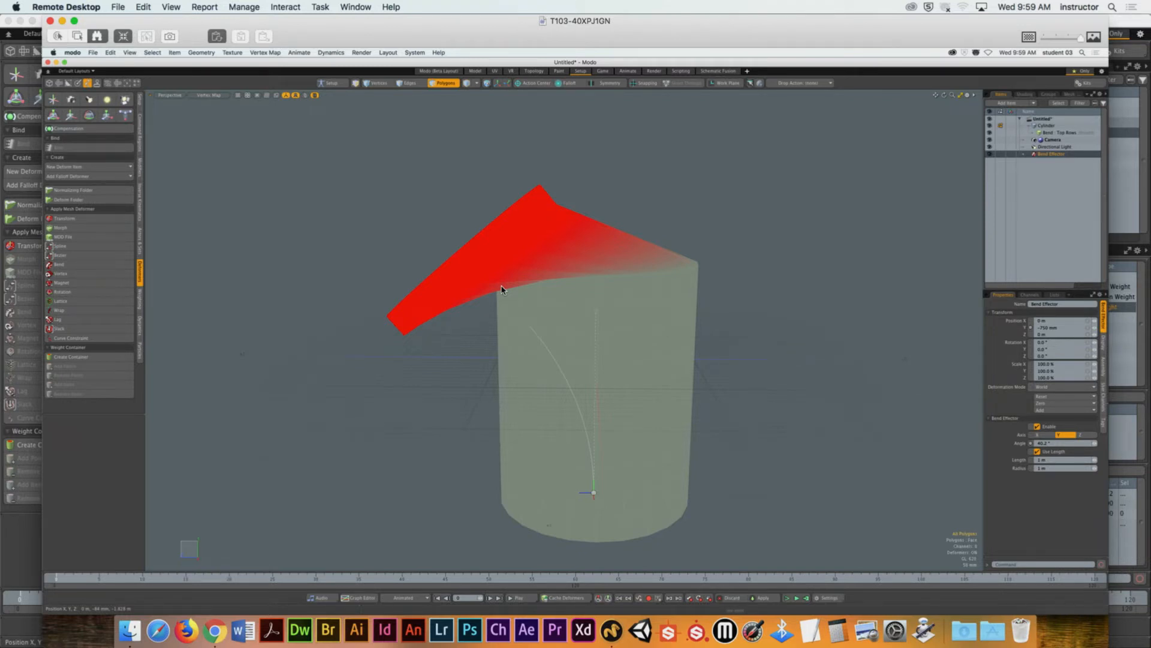
pyautogui.click(50, 21)
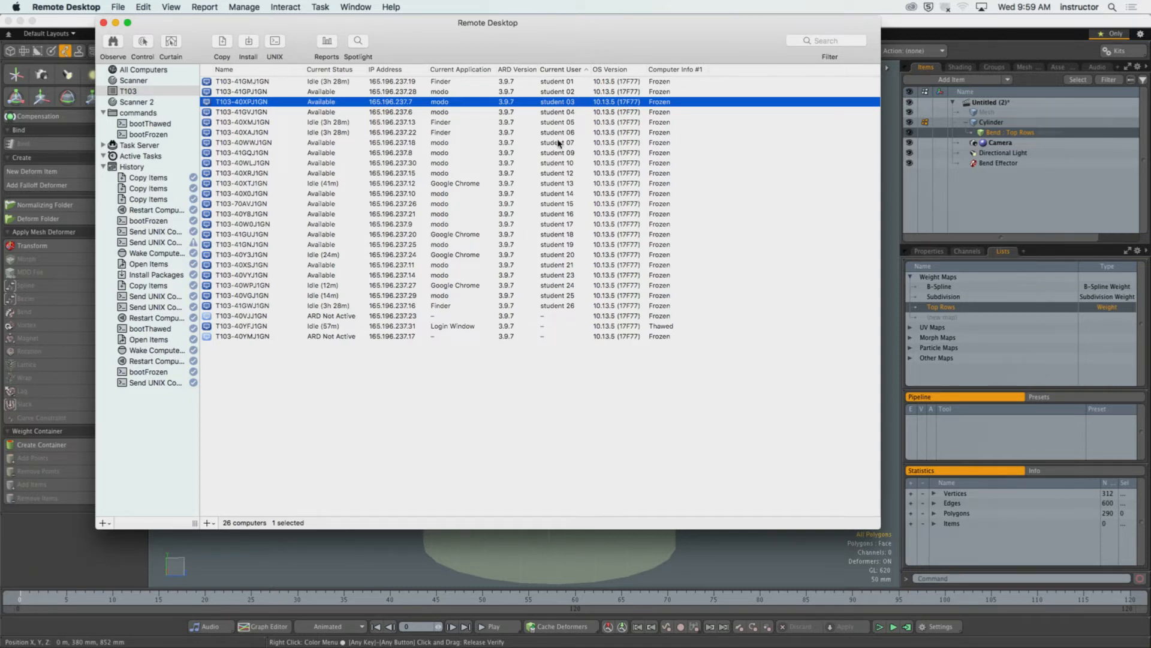
pyautogui.click(560, 143)
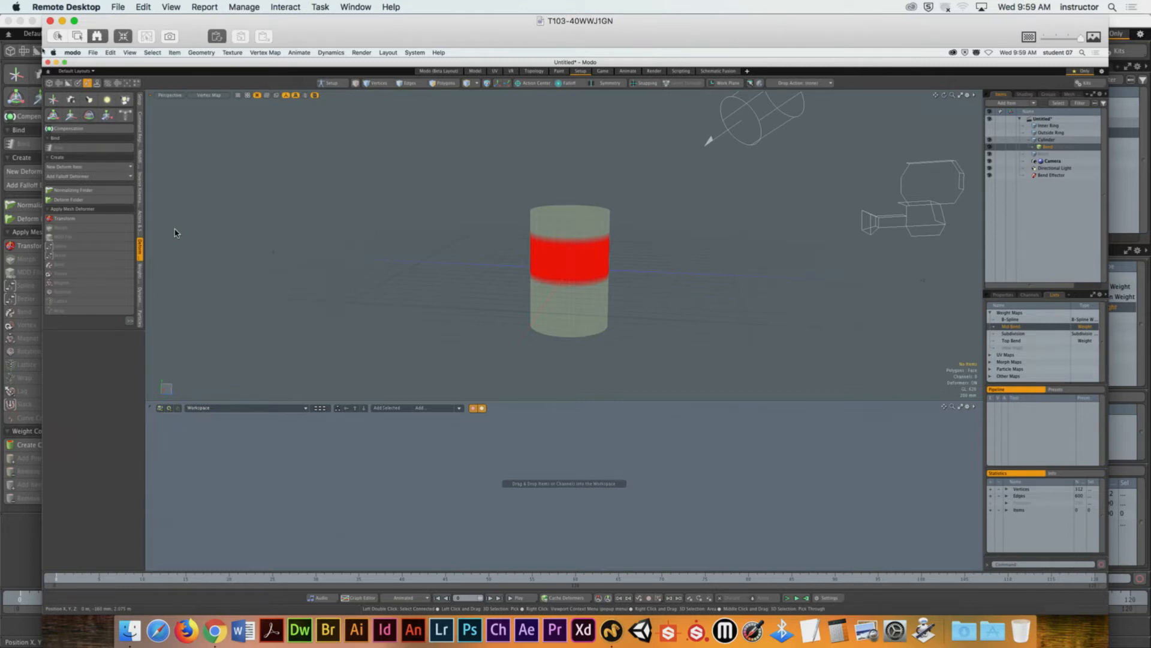
# Step: Set the Bend Effector's angle to 50° on the student's cylinder to test the bend
pyautogui.scroll(3, 729, 254)
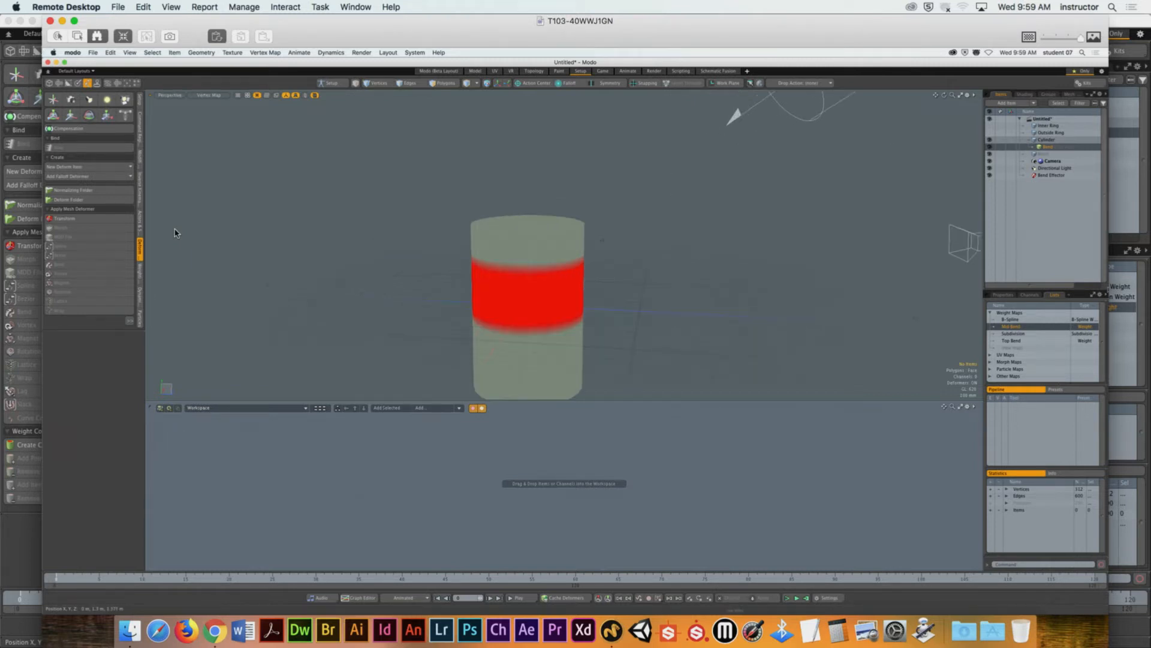
pyautogui.click(1054, 175)
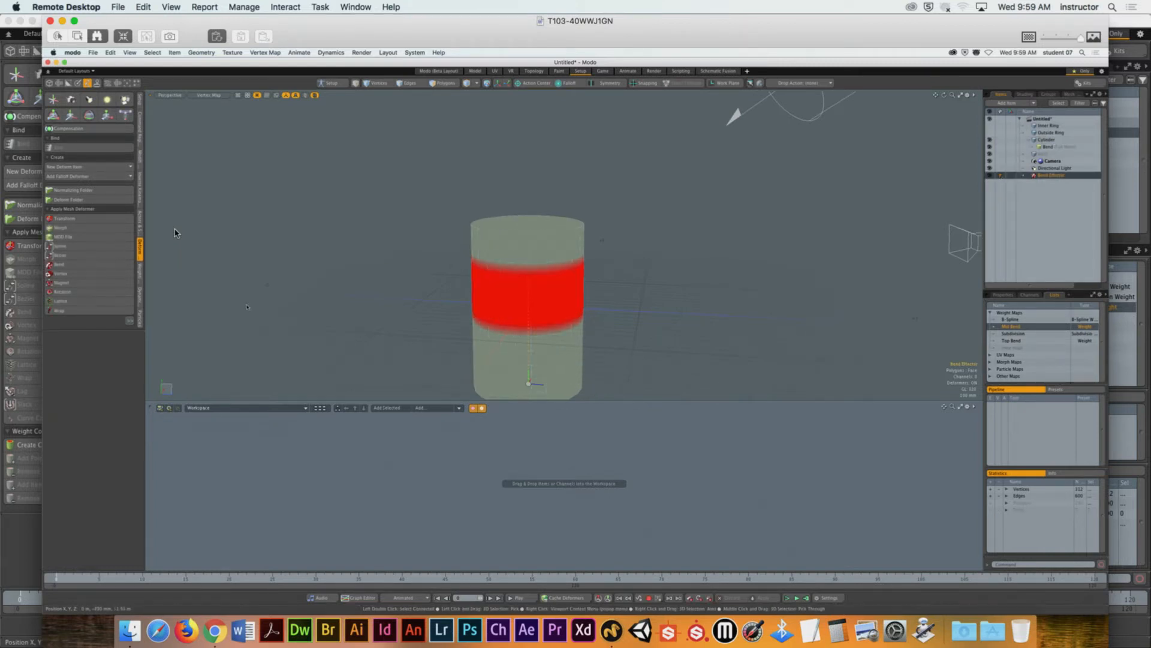
pyautogui.click(1002, 296)
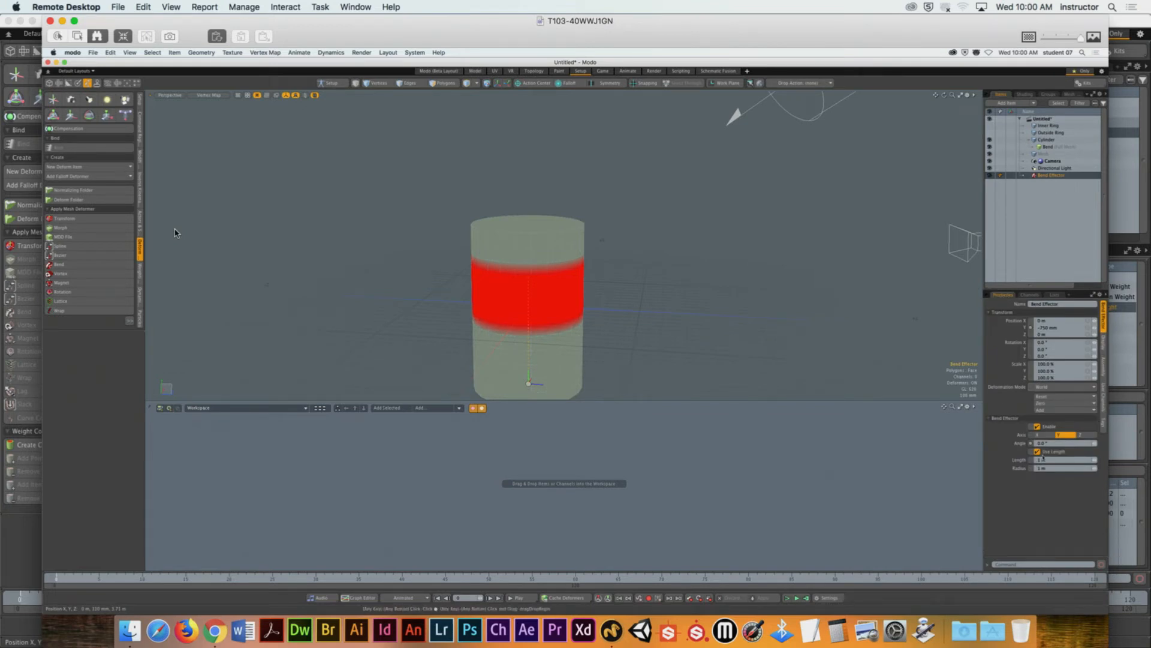
pyautogui.moveTo(1046, 444); pyautogui.dragTo(1004, 451)
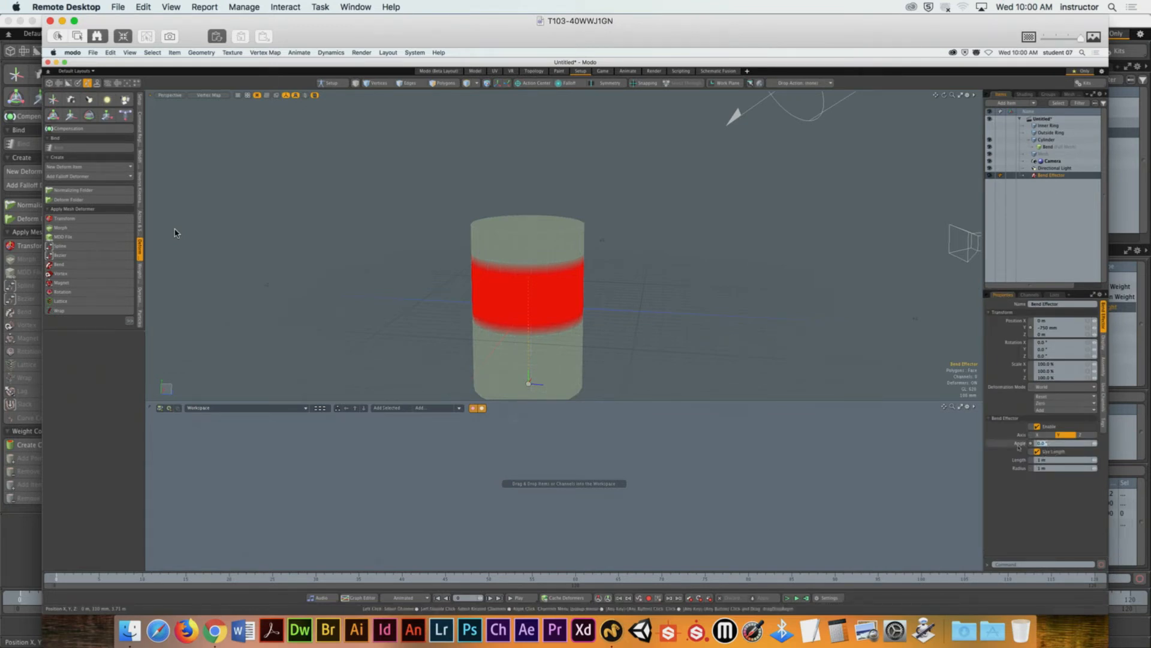
pyautogui.write('50')
pyautogui.press('Return')
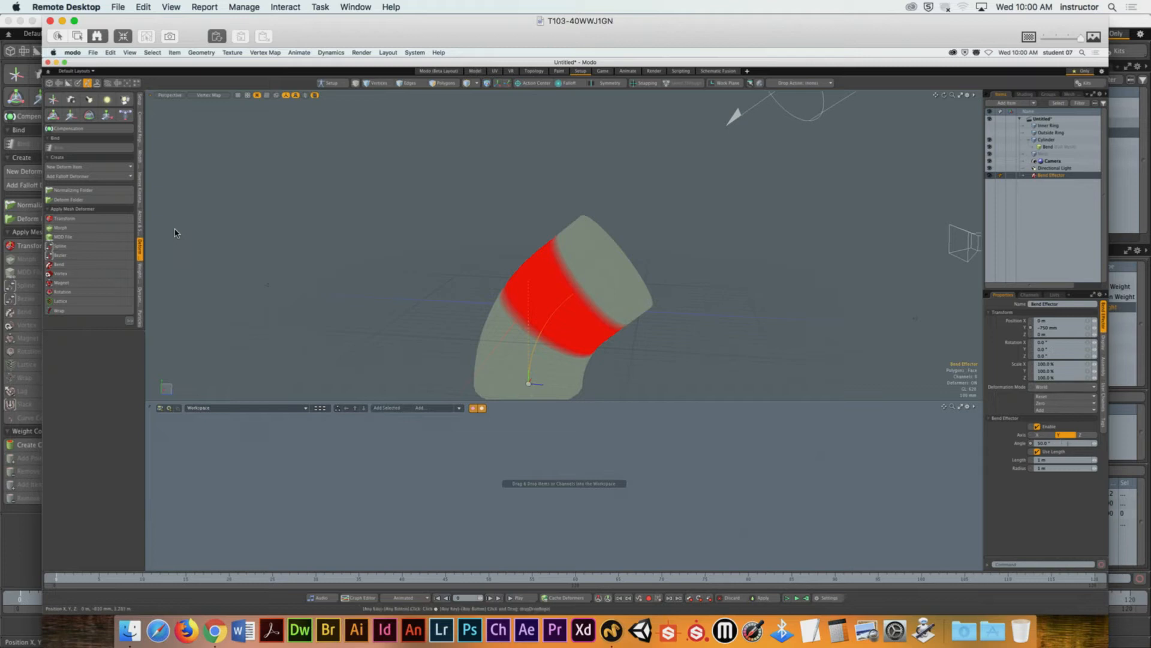
# Step: Reset the Bend Effector's angle to 0° on the student's cylinder
pyautogui.click(1052, 445)
pyautogui.write('0')
pyautogui.press('Return')
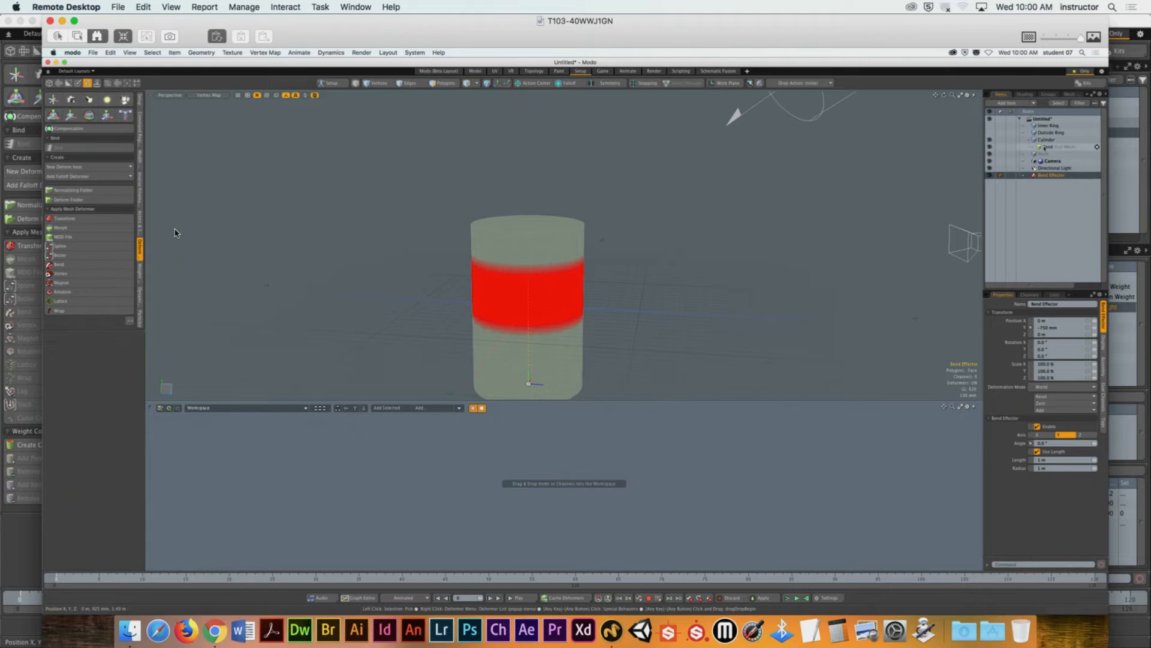
# Step: Set the influence type of the Bend deformer under the student's cylinder to Weight Map
pyautogui.click(1045, 147)
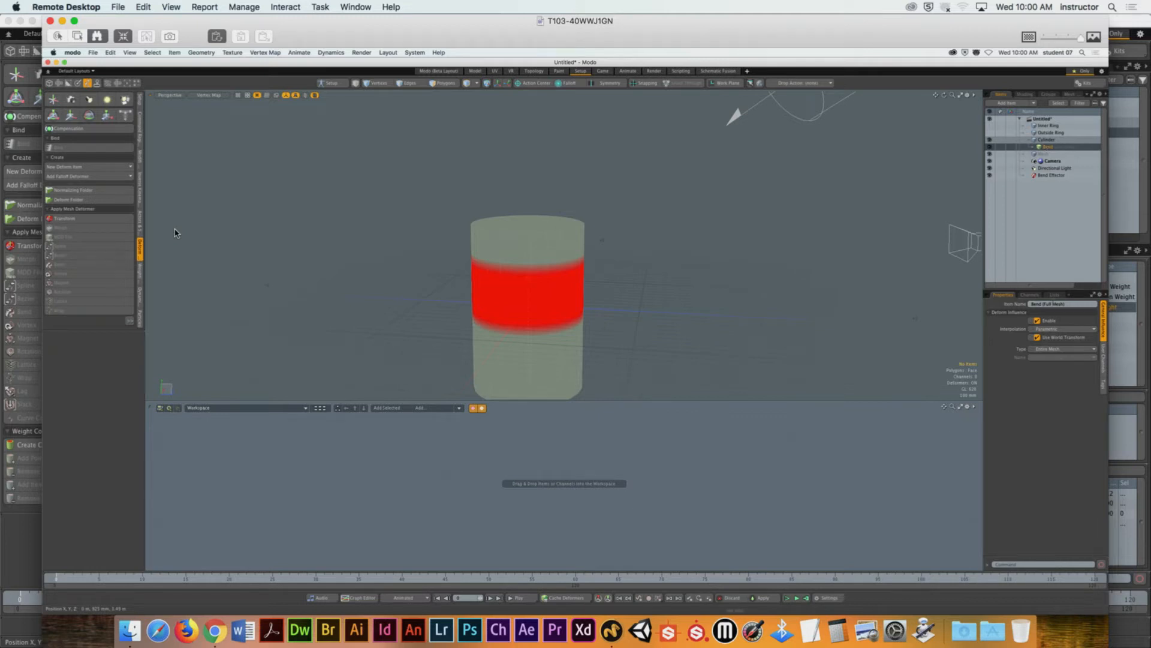
pyautogui.click(1093, 353)
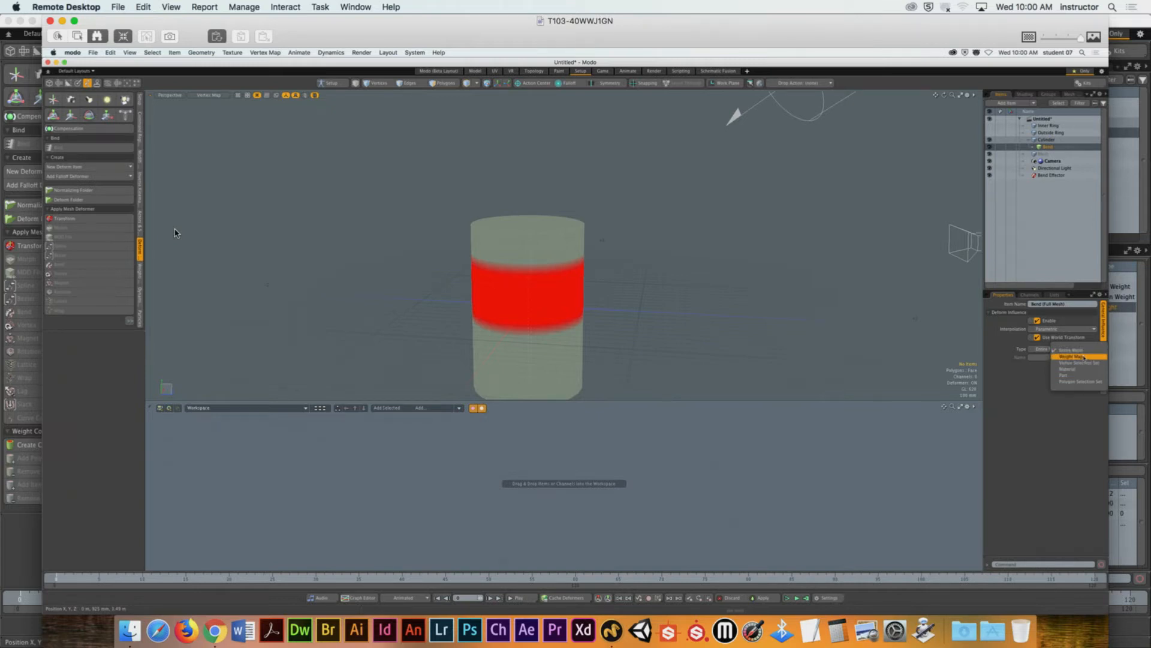
pyautogui.click(1083, 357)
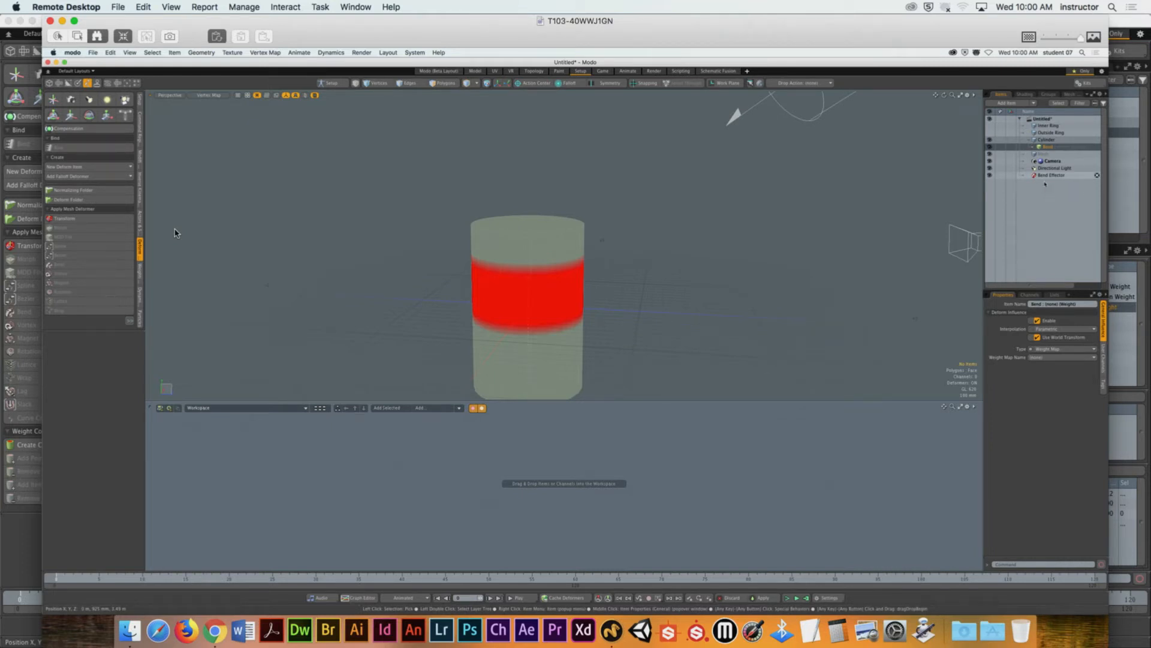
pyautogui.click(1046, 183)
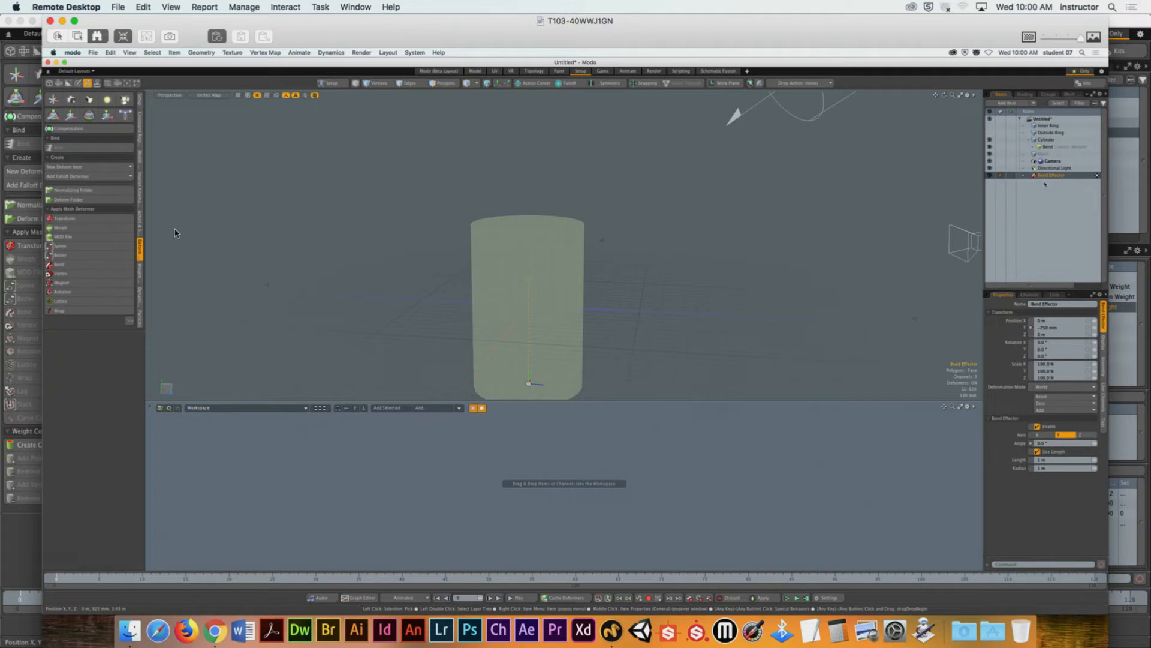
pyautogui.click(1049, 146)
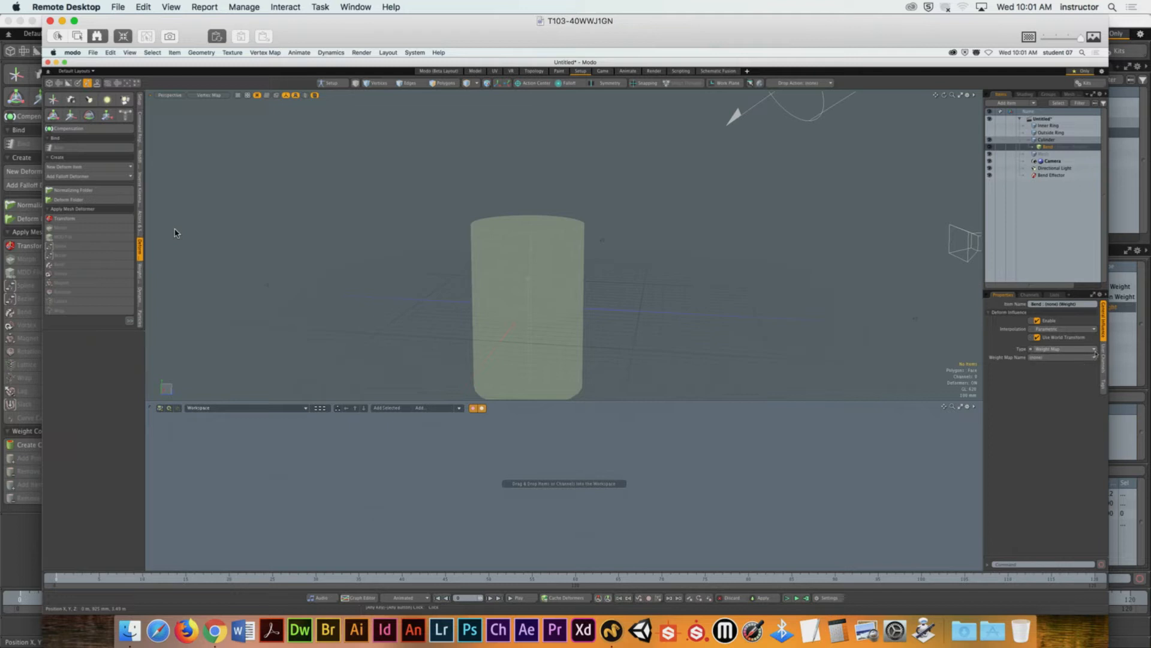
pyautogui.click(1095, 350)
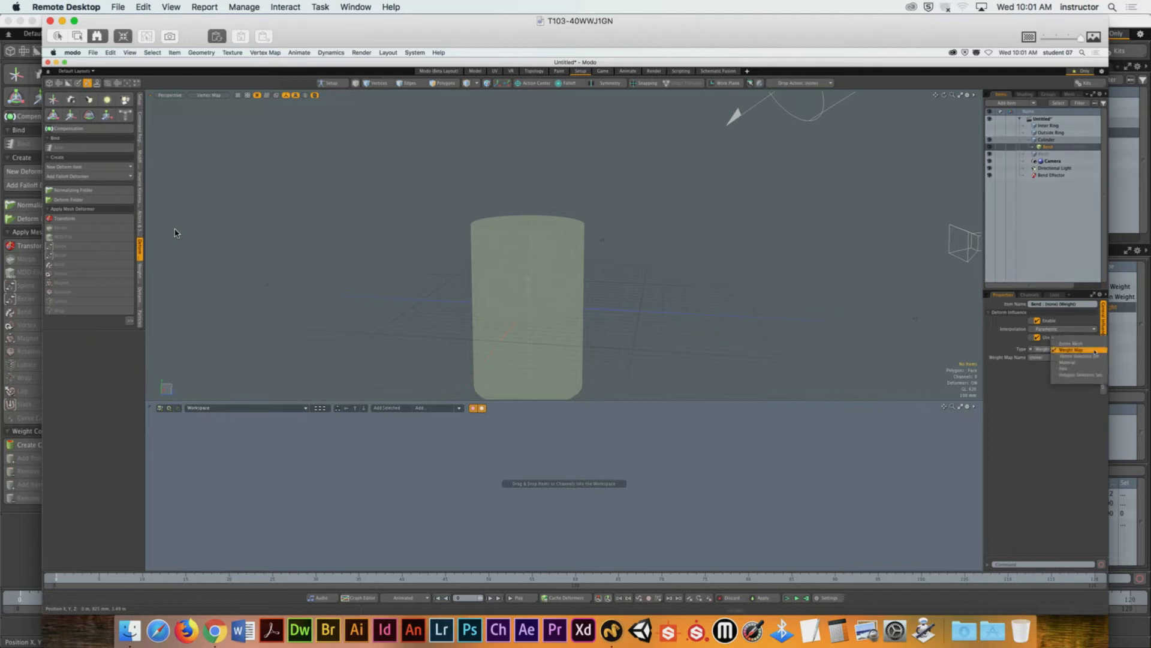
pyautogui.click(1094, 350)
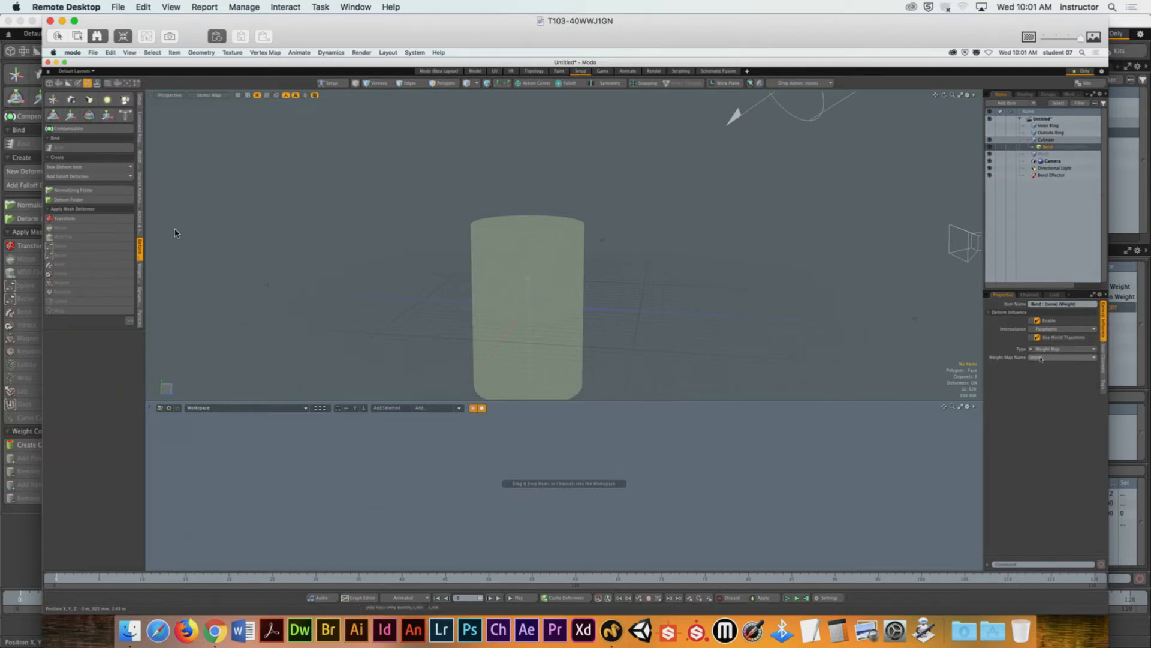
# Step: Assign the weight map covering the cylinder's middle band to the student's Bend deformer
pyautogui.click(1046, 357)
pyautogui.click(1049, 364)
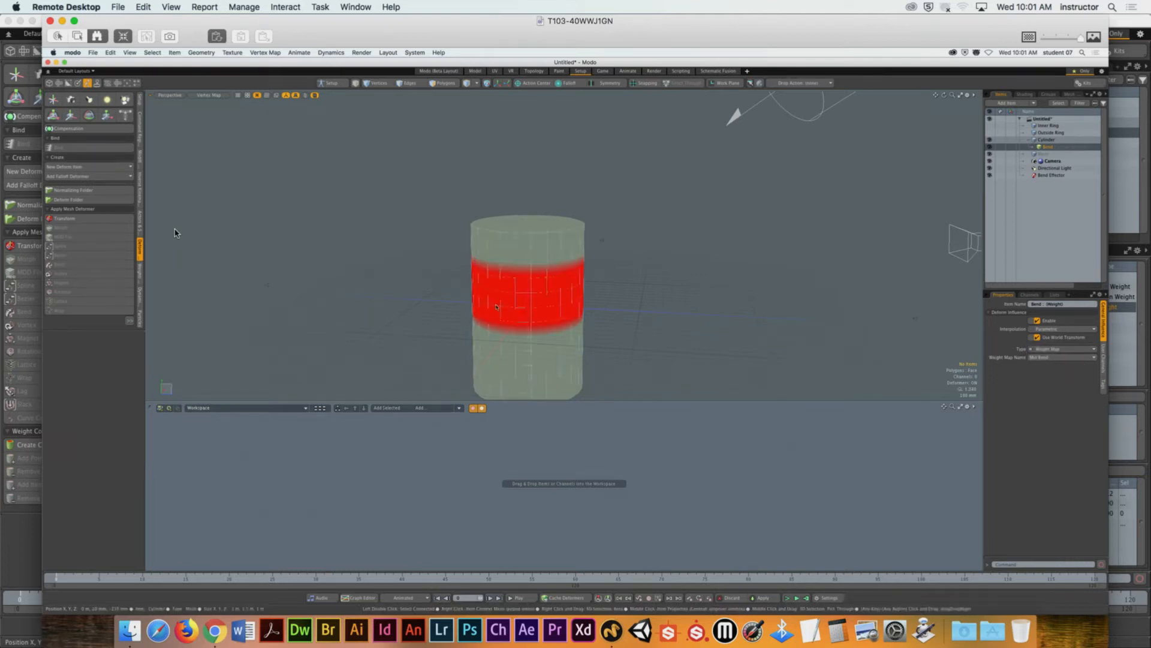
# Step: Try a Bend Effector angle of 50° on the student's weighted cylinder, and undo it
pyautogui.click(1052, 175)
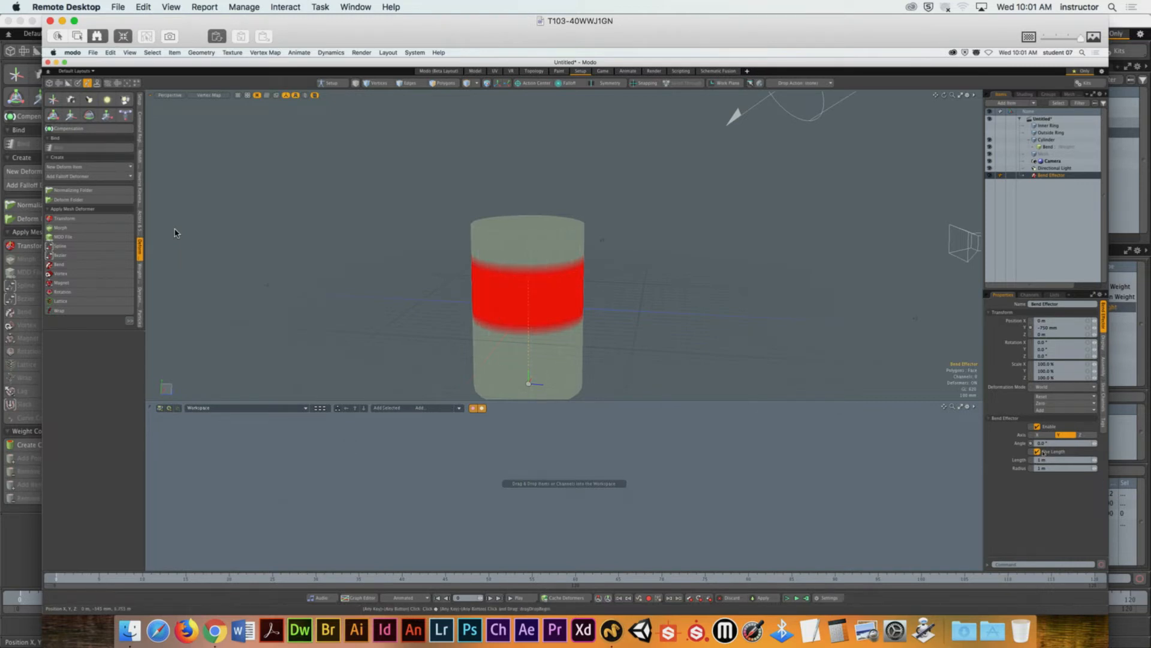
pyautogui.moveTo(1054, 444); pyautogui.dragTo(1008, 444)
pyautogui.write('60')
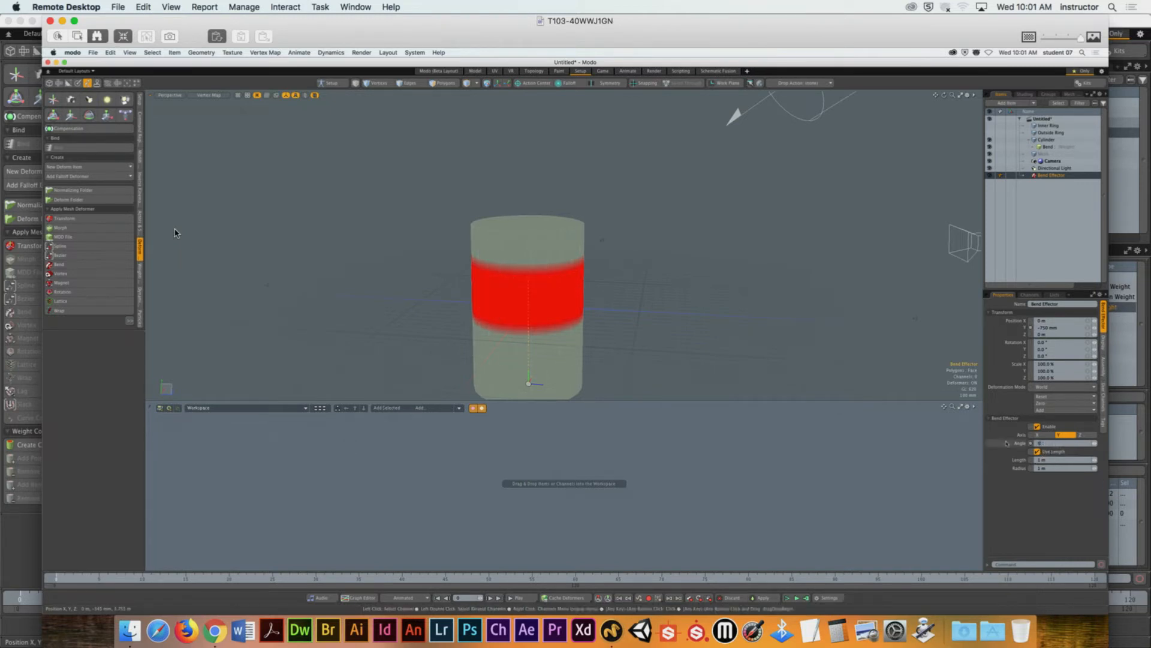
pyautogui.press('Return')
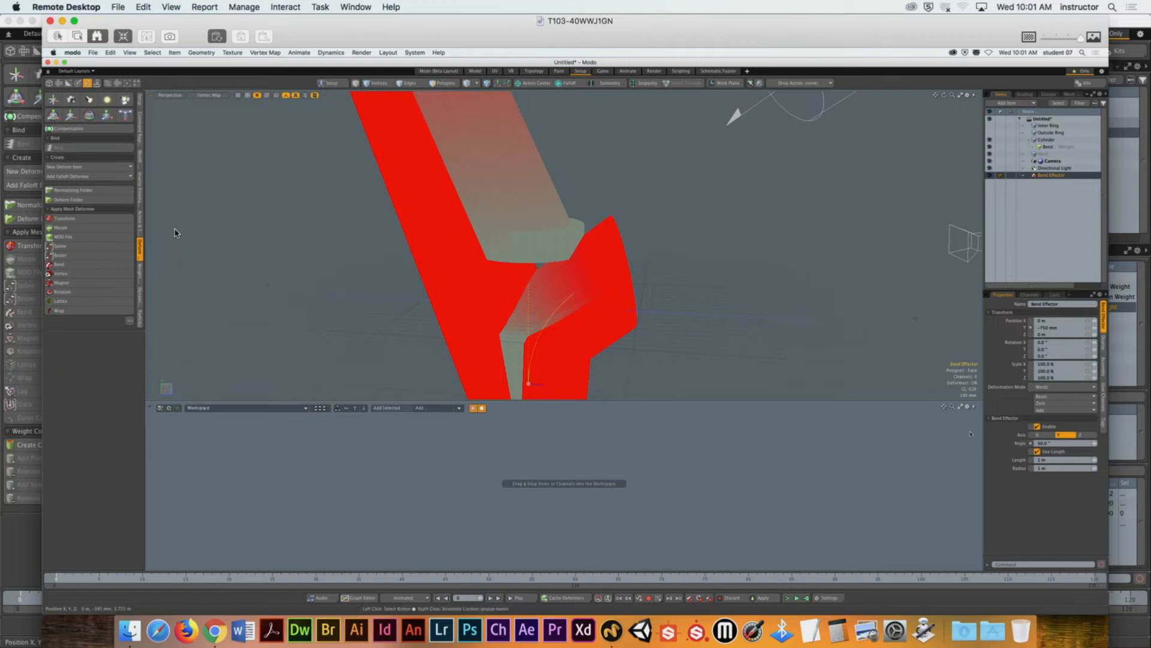
pyautogui.press('super+z')
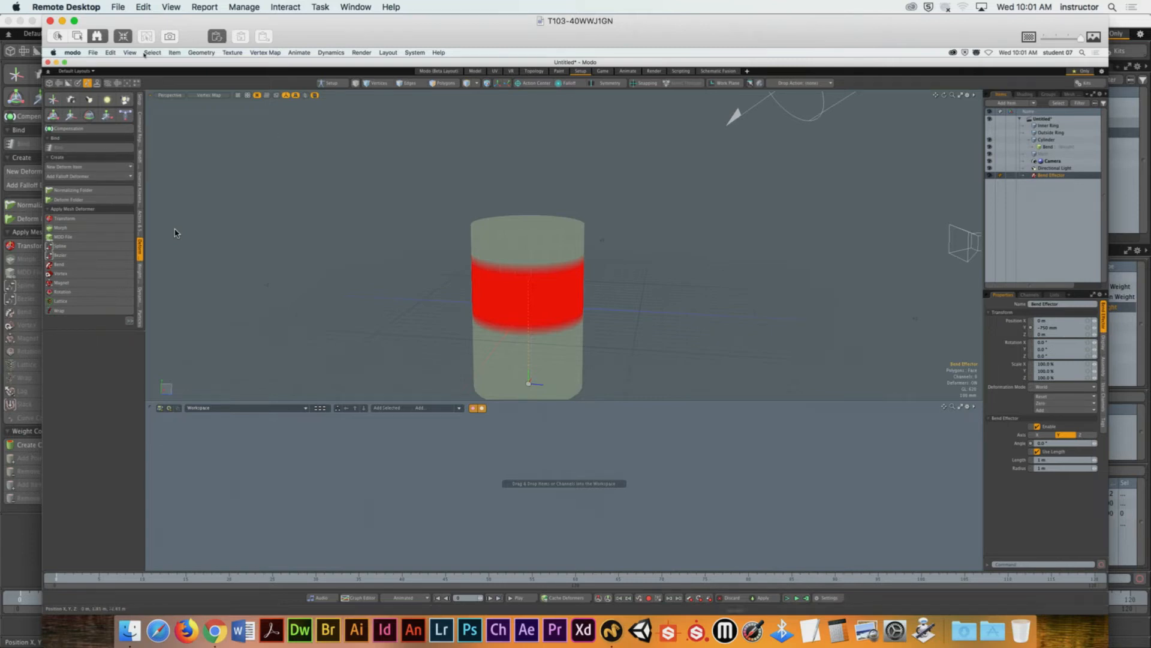
# Step: Reapply the 50° Bend Effector angle, examine the whole deformed cylinder, and undo the angle change
pyautogui.click(1063, 443)
pyautogui.write('50')
pyautogui.press('Return')
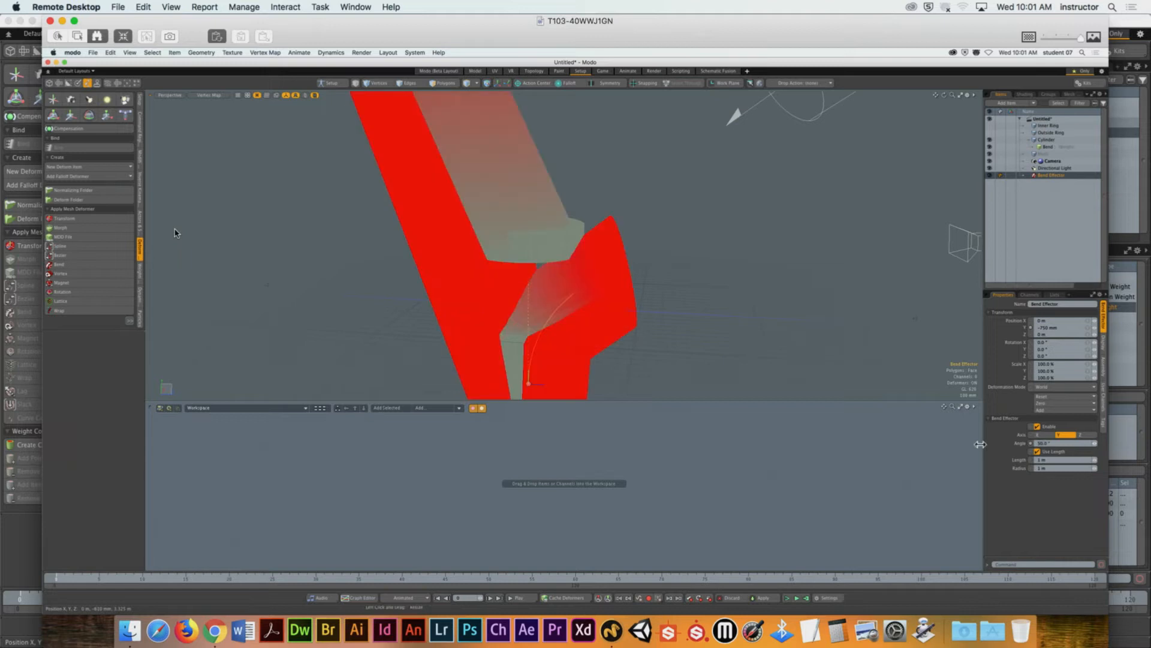
pyautogui.keyDown('ctrl'); pyautogui.keyDown('alt'); pyautogui.moveTo(527, 231); pyautogui.dragTo(511, 282); pyautogui.keyUp('alt'); pyautogui.keyUp('ctrl')
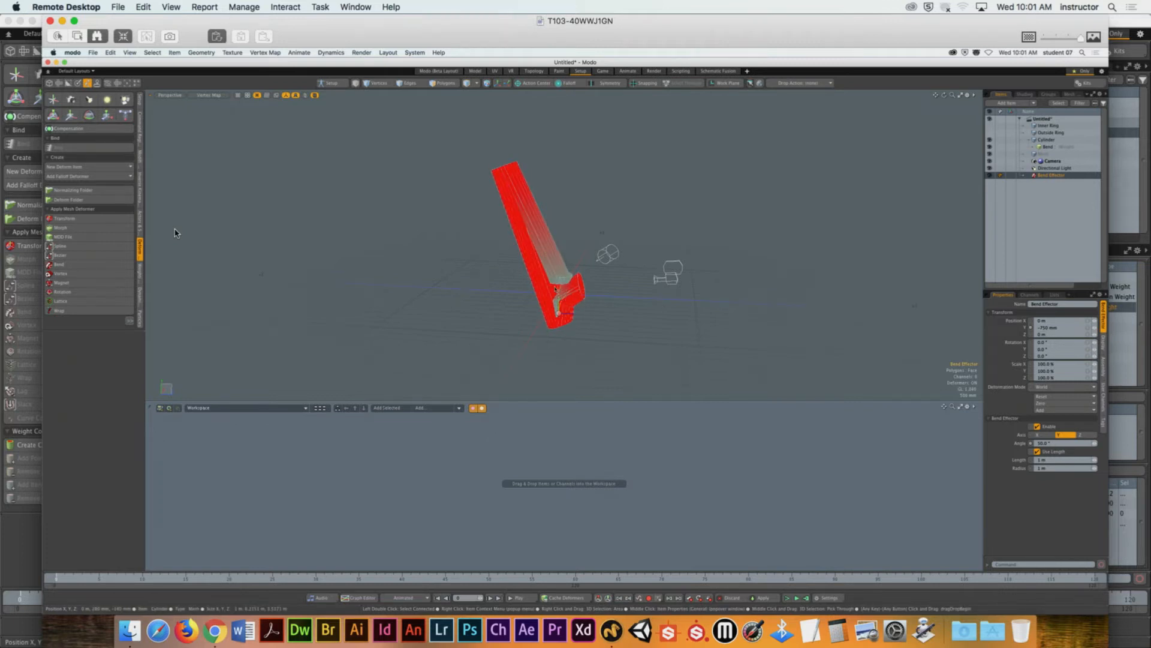
pyautogui.press('super+z')
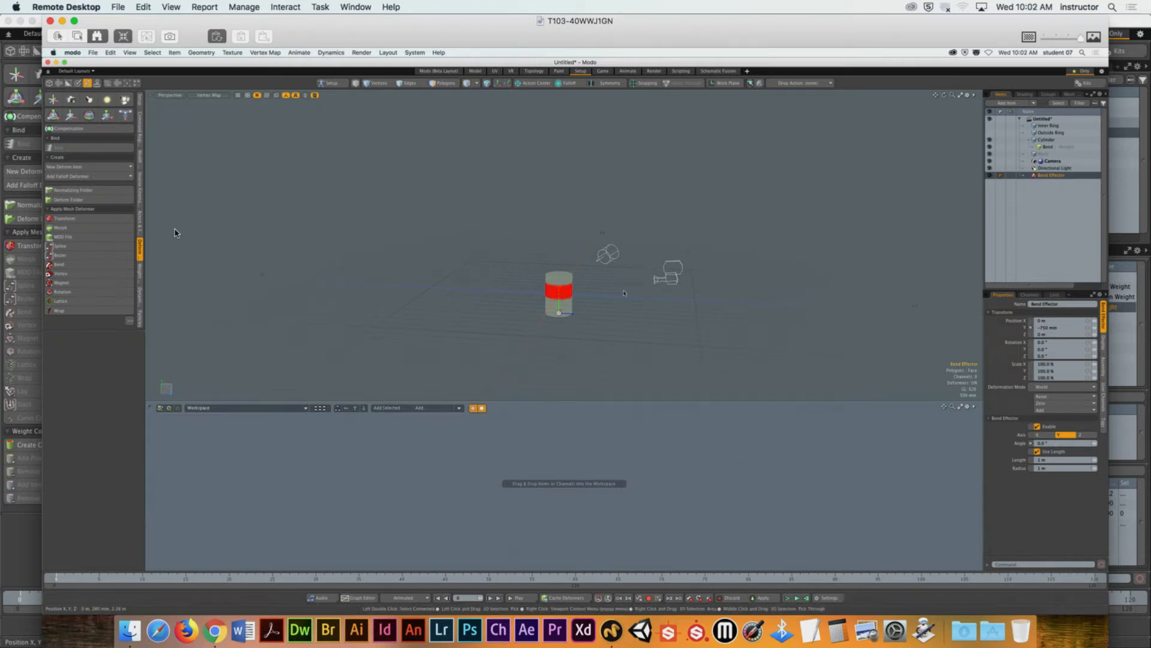
# Step: Close the student's remote screen and switch back to the instructor's own Modo scene
pyautogui.click(50, 22)
pyautogui.click(893, 26)
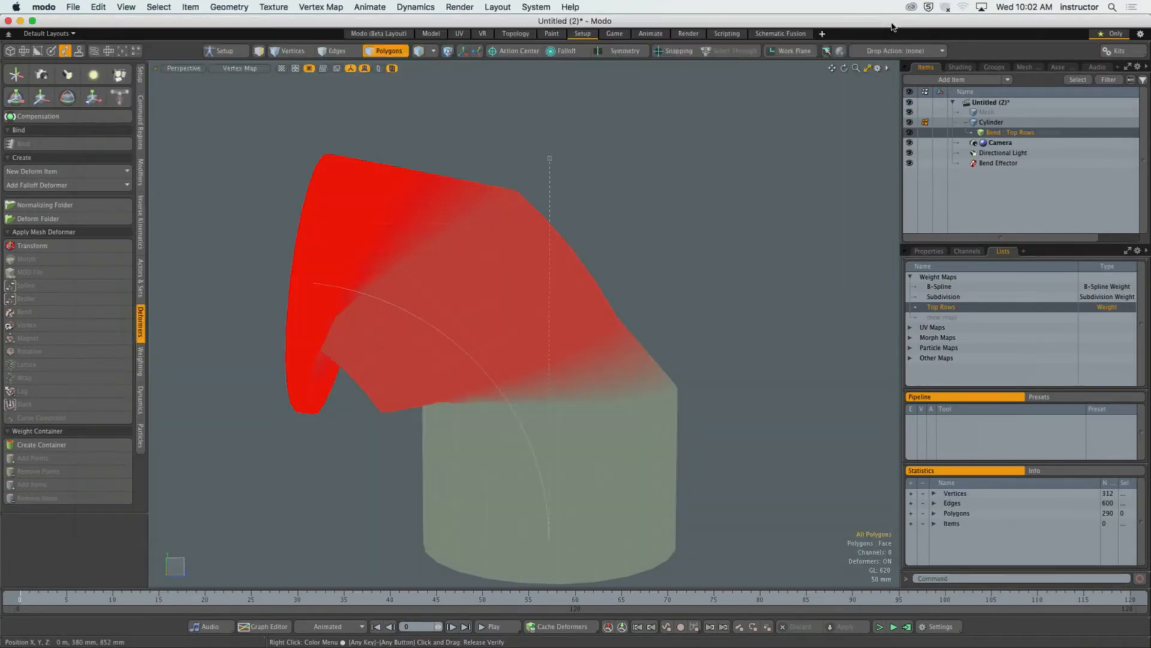
# Step: Set the Bend Effector's angle to -90° on the instructor's cylinder
pyautogui.keyDown('alt'); pyautogui.moveTo(723, 207); pyautogui.dragTo(681, 226); pyautogui.keyUp('alt')
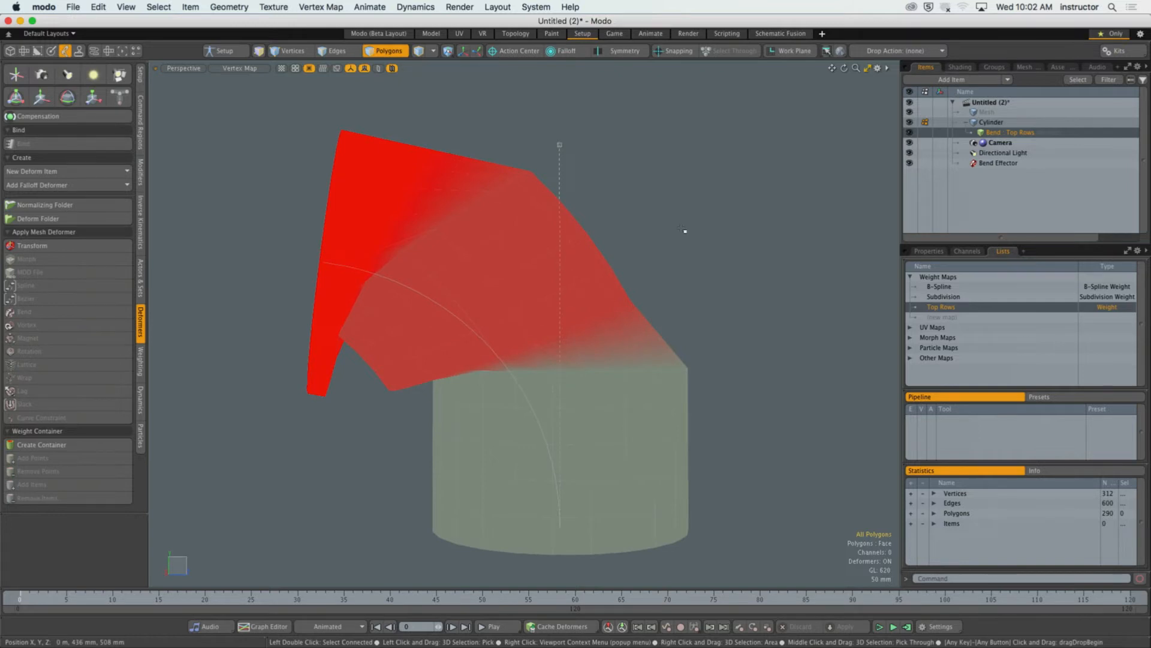
pyautogui.click(998, 163)
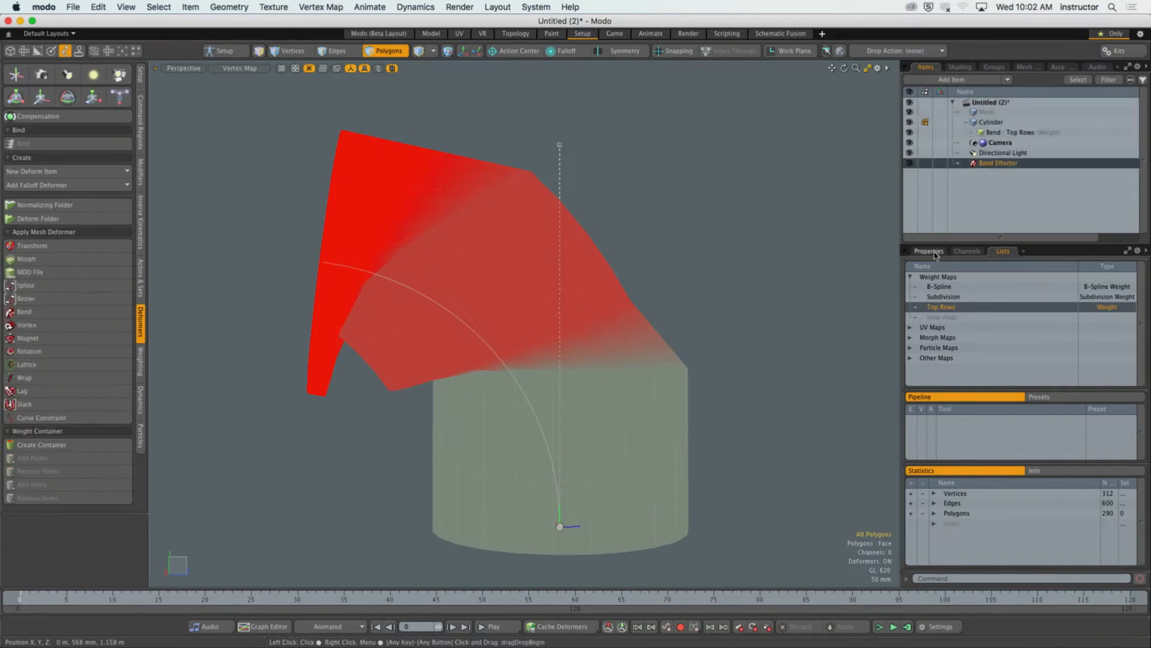
pyautogui.click(929, 251)
pyautogui.moveTo(1039, 465); pyautogui.dragTo(967, 464)
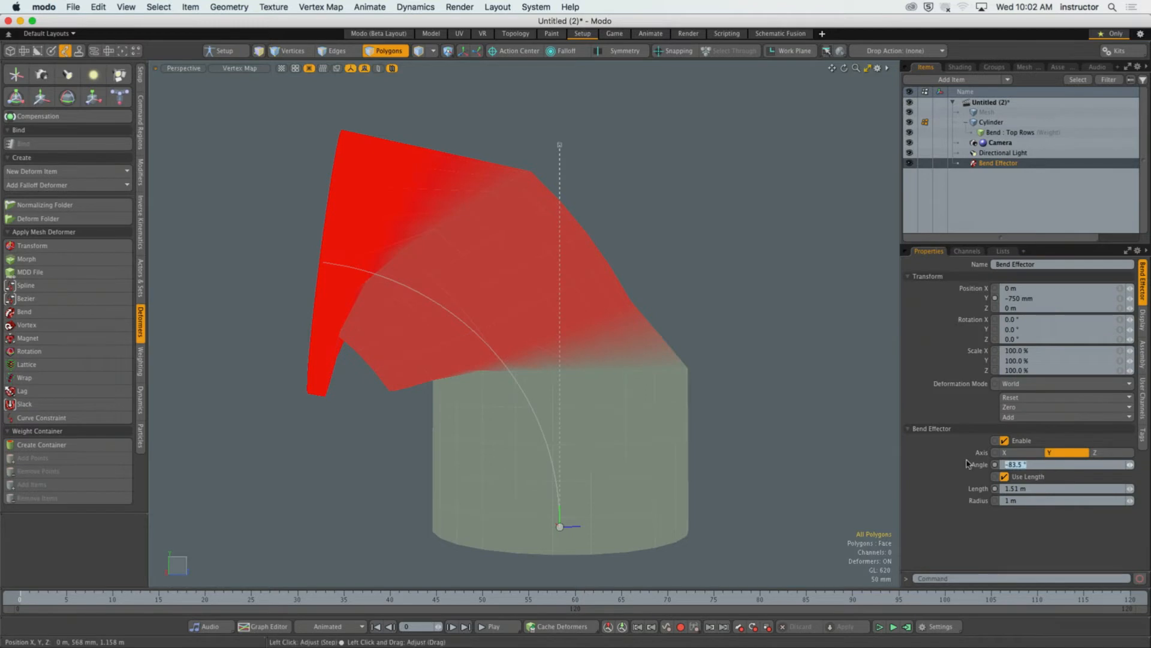
pyautogui.write('-90')
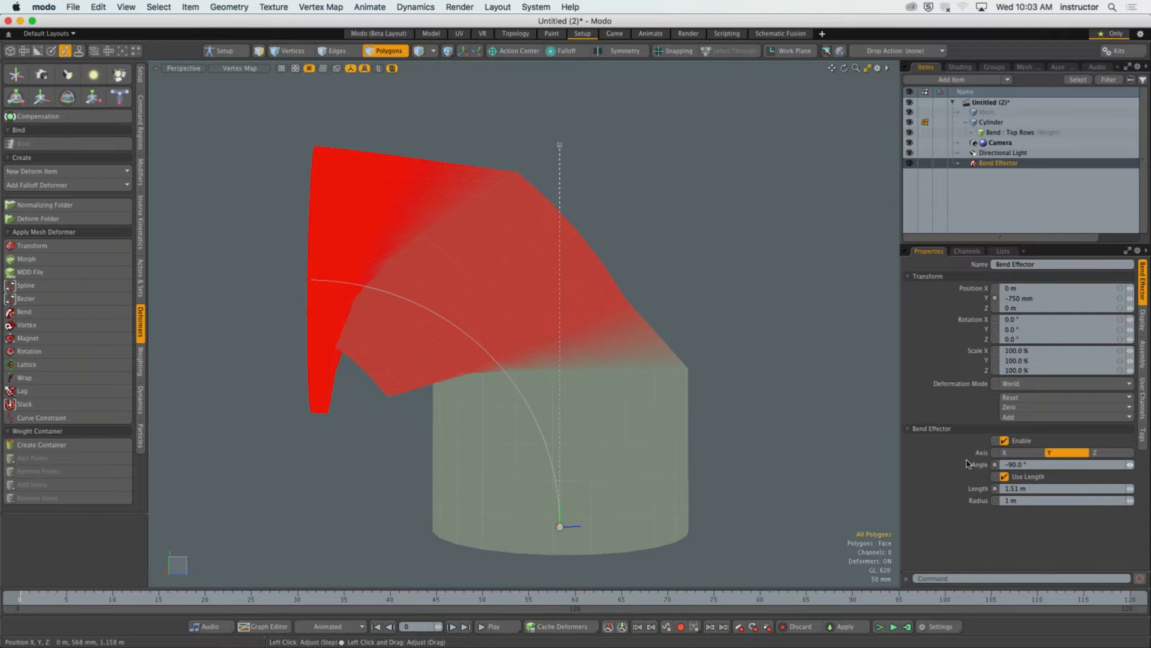
# Step: Enable Setup mode and select the cylinder's top seven rows of polygons in the Front view
pyautogui.click(234, 52)
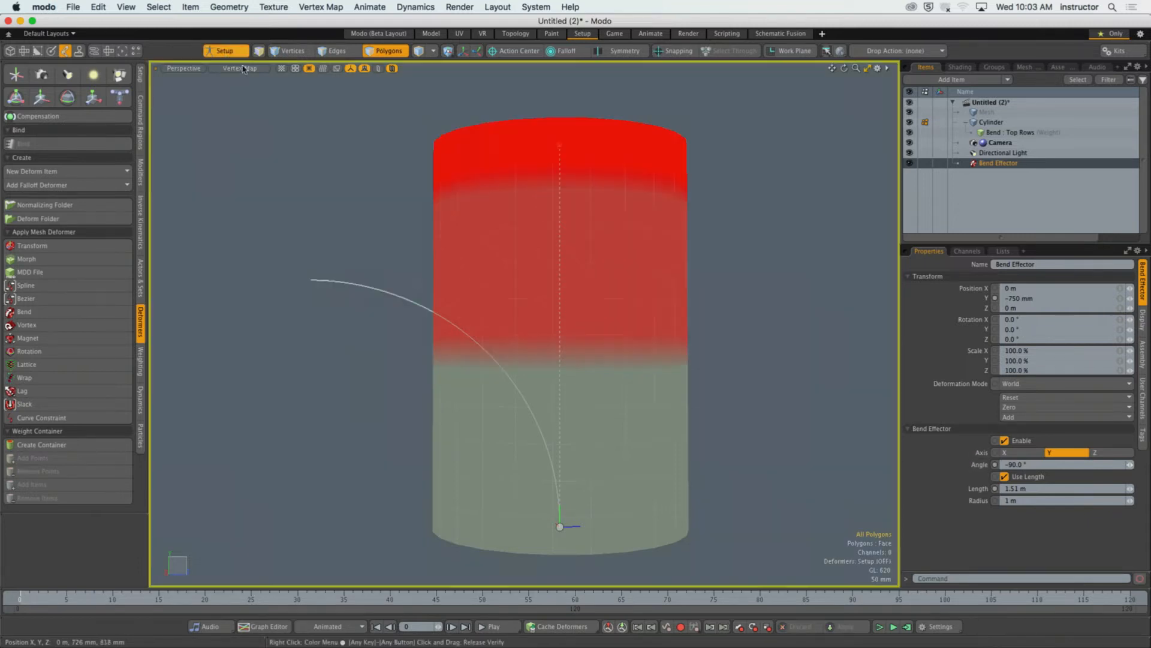
pyautogui.keyDown('alt'); pyautogui.moveTo(584, 199); pyautogui.dragTo(601, 228); pyautogui.keyUp('alt')
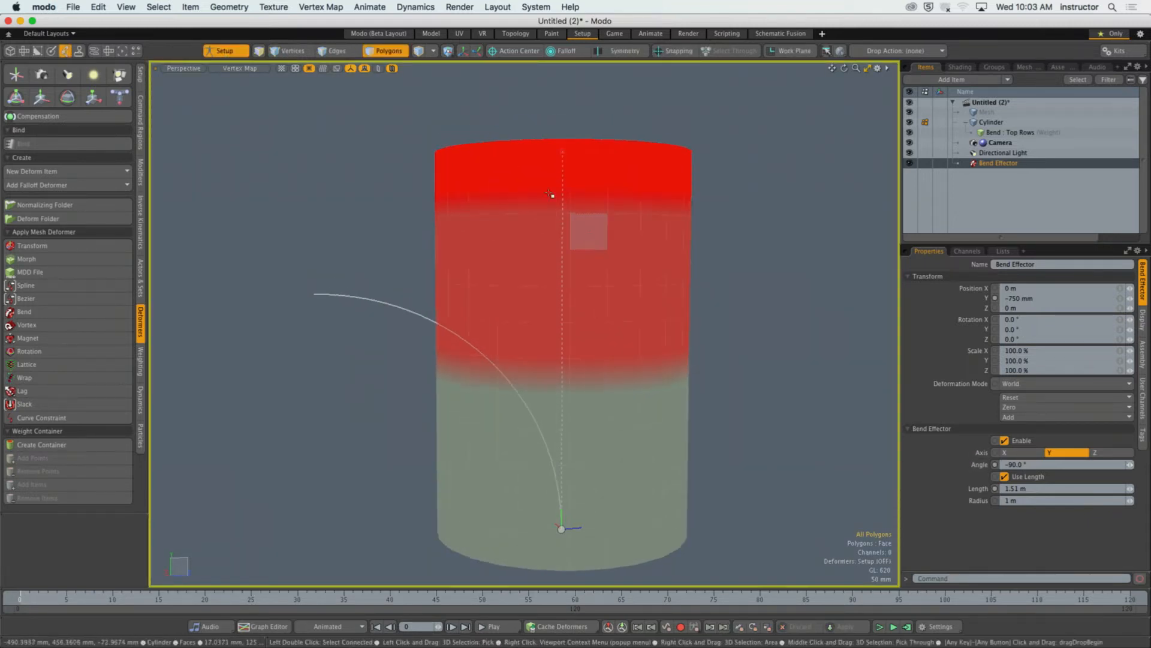
pyautogui.hotkey('ctrl', 'space')
pyautogui.click(574, 258)
pyautogui.moveTo(324, 79); pyautogui.dragTo(652, 127, button='right')
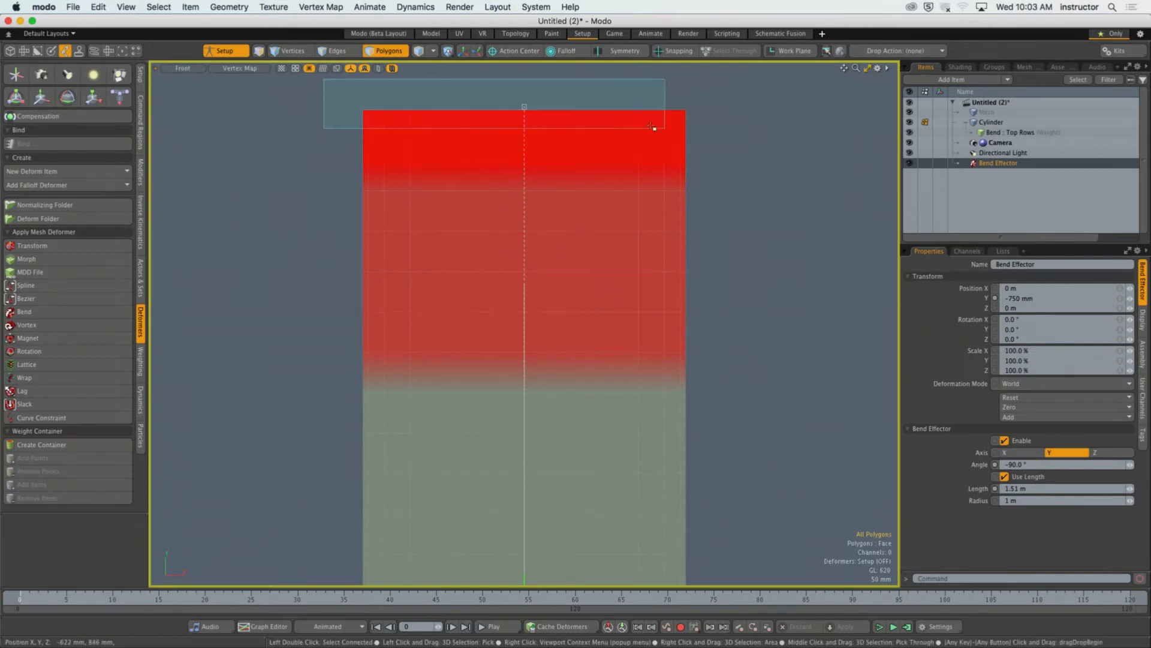
pyautogui.moveTo(652, 127); pyautogui.dragTo(767, 402, button='middle')
pyautogui.scroll(2, 766, 402)
pyautogui.keyDown('ctrl'); pyautogui.keyDown('alt'); pyautogui.moveTo(695, 369); pyautogui.dragTo(685, 337); pyautogui.keyUp('alt'); pyautogui.keyUp('ctrl')
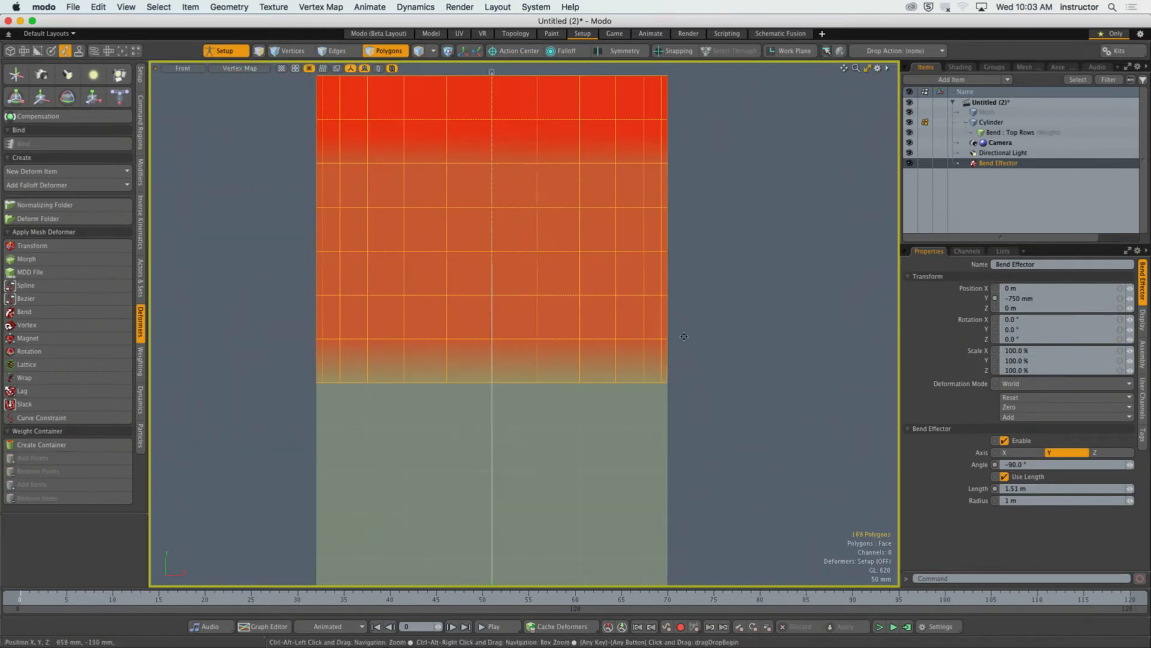
pyautogui.moveTo(684, 337); pyautogui.dragTo(747, 397, button='middle')
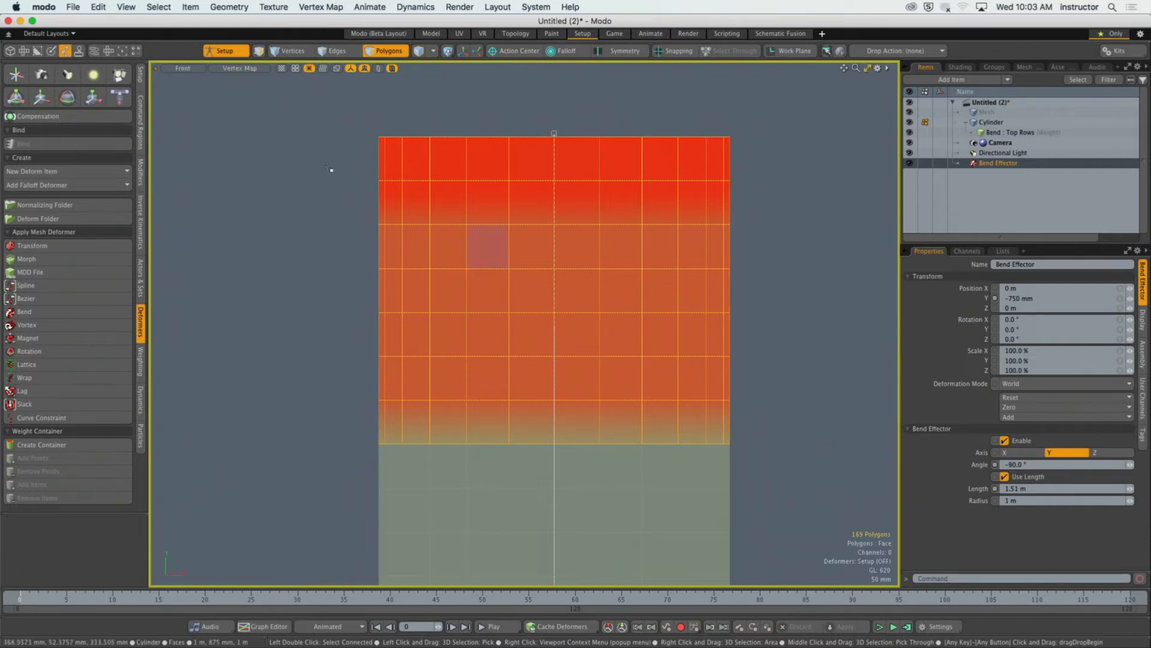
# Step: Set the selected rows' weight to 0% in the Top Rows map with the Weight Tool, and deselect the polygons
pyautogui.click(321, 6)
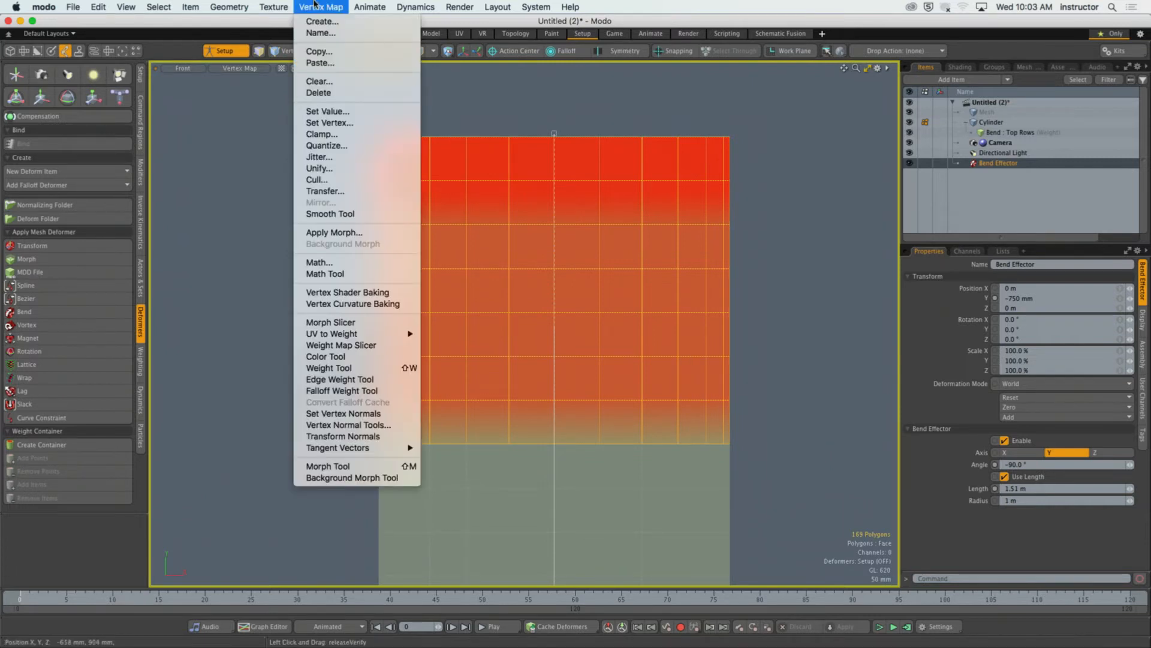
pyautogui.click(353, 373)
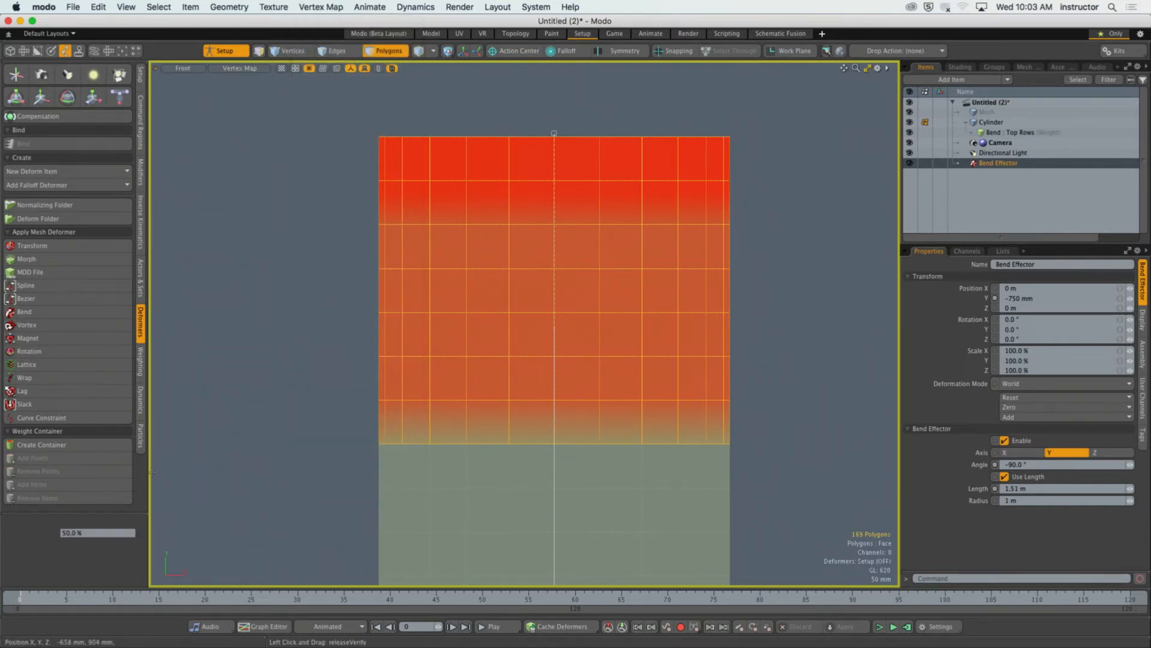
pyautogui.write('0')
pyautogui.press('Return')
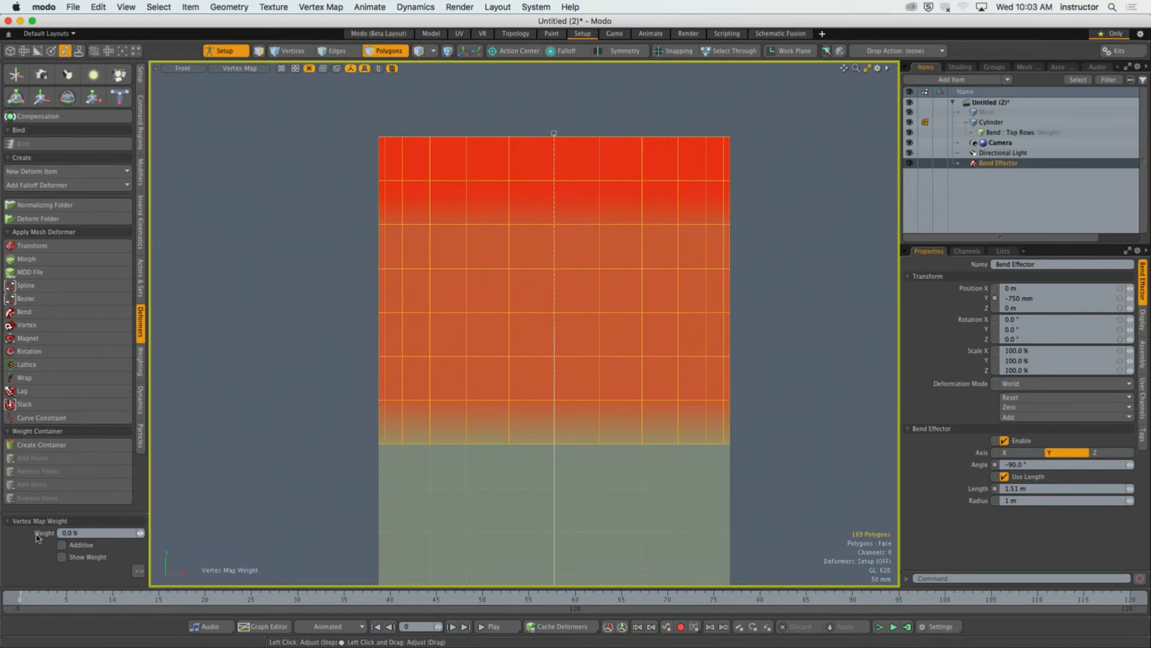
pyautogui.click(300, 368)
pyautogui.press('space')
pyautogui.click(301, 369)
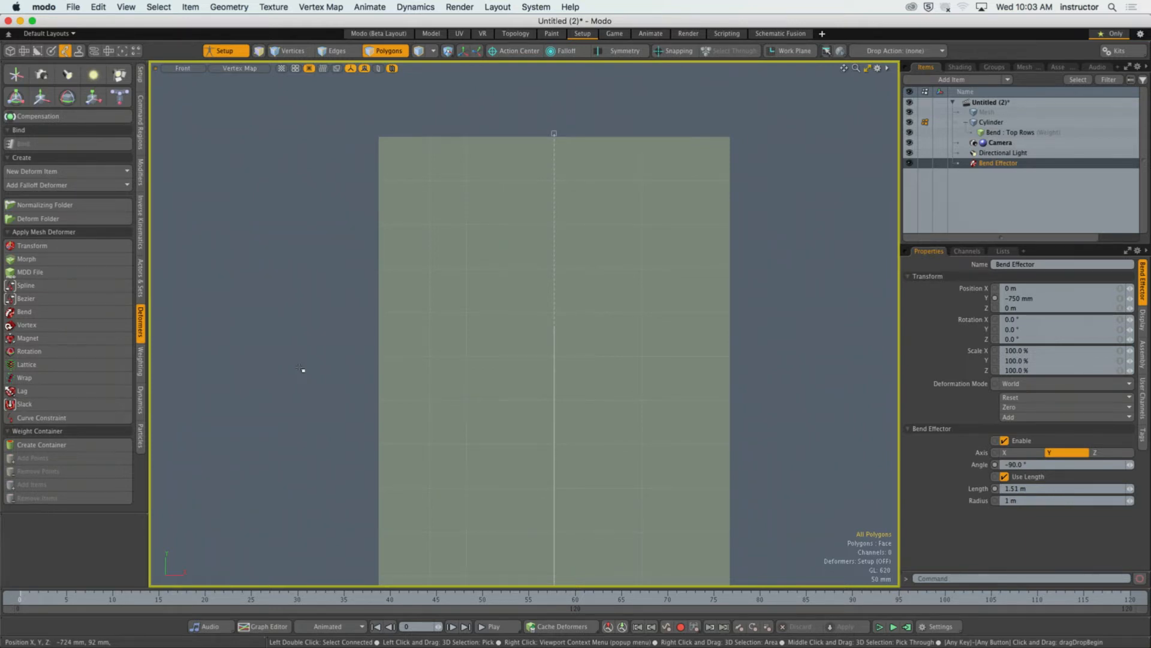
# Step: Undo the zero-weight edit and the deselection on the cylinder's upper rows, and drop the Weight Tool
pyautogui.press('super+z')
pyautogui.press('super+z')
pyautogui.press('super+z')
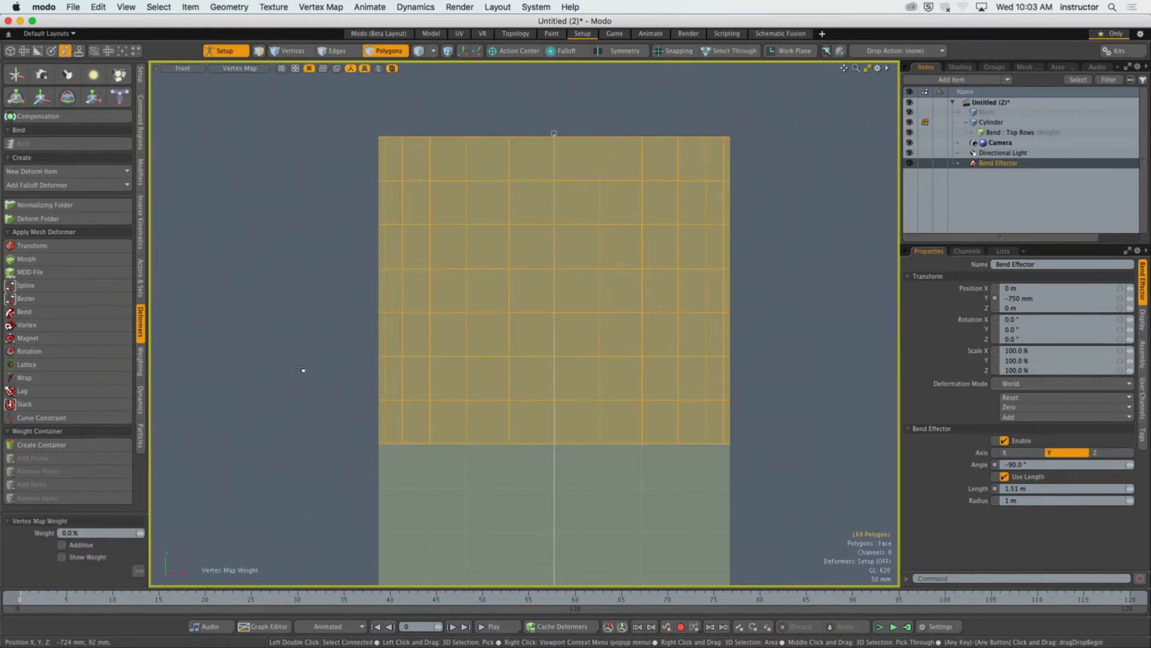
pyautogui.press('super+z')
pyautogui.moveTo(186, 128); pyautogui.dragTo(247, 125)
pyautogui.press('super+z')
pyautogui.press('super+z')
pyautogui.press('super+z')
pyautogui.press('super+z')
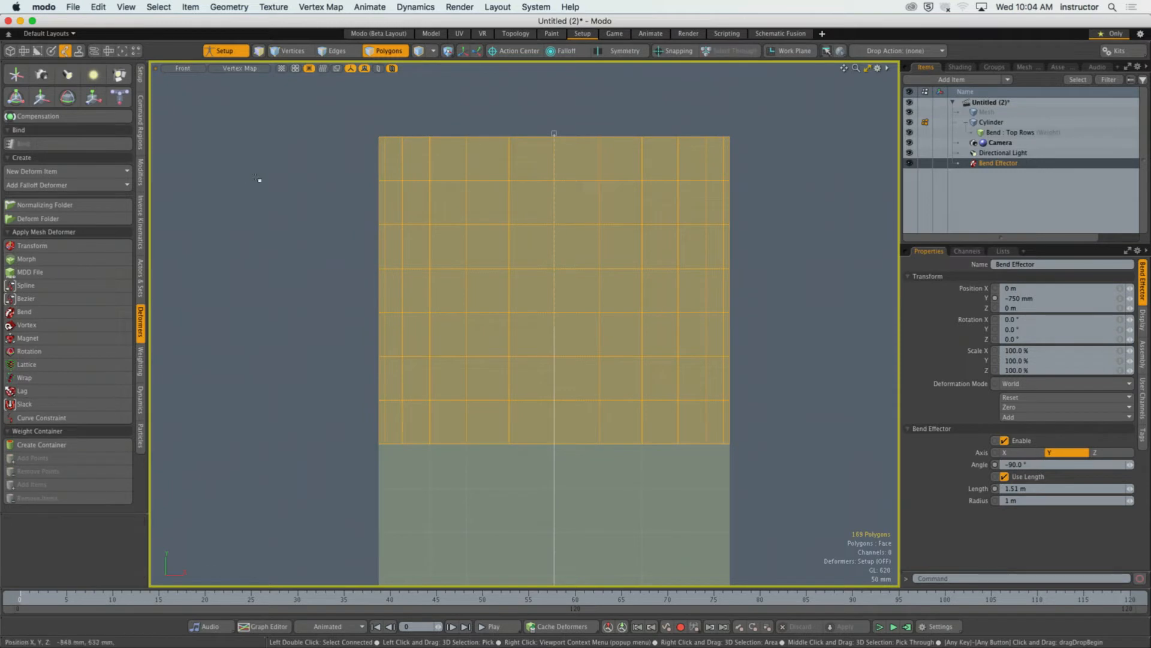
pyautogui.press('space')
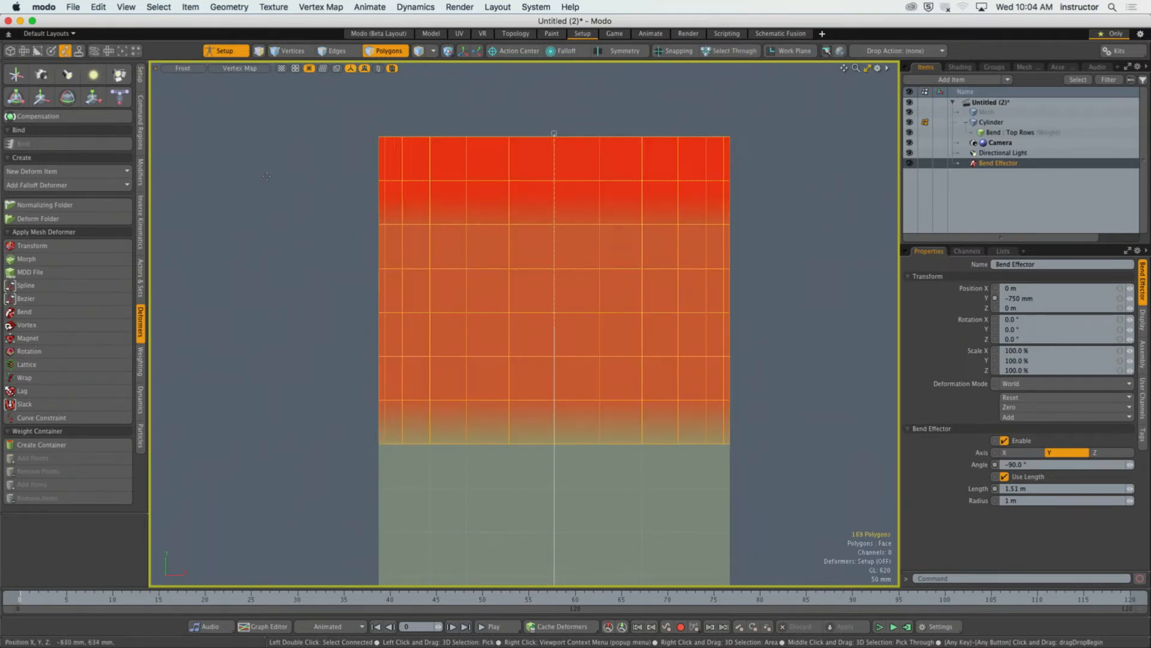
# Step: Clear the Top Rows weighting on the selected upper polygons with the Weight Tool at 0%, and deselect them
pyautogui.moveTo(283, 117); pyautogui.dragTo(789, 464, button='right')
pyautogui.click(323, 7)
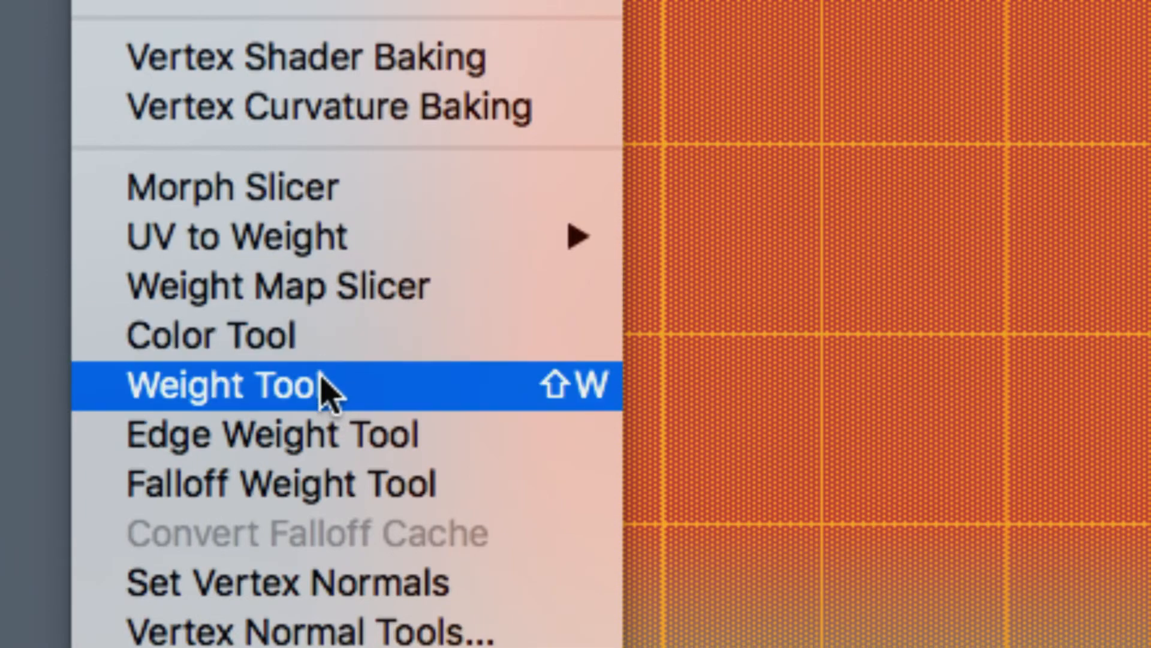
pyautogui.click(326, 385)
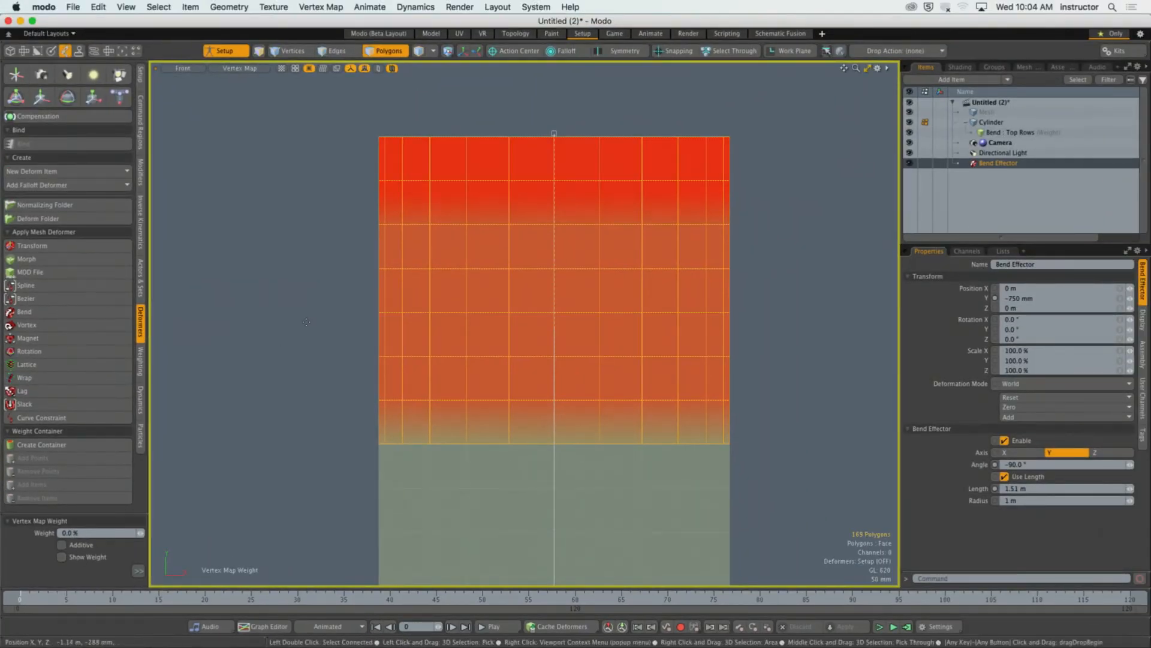
pyautogui.click(307, 322)
pyautogui.press('space')
pyautogui.click(307, 331)
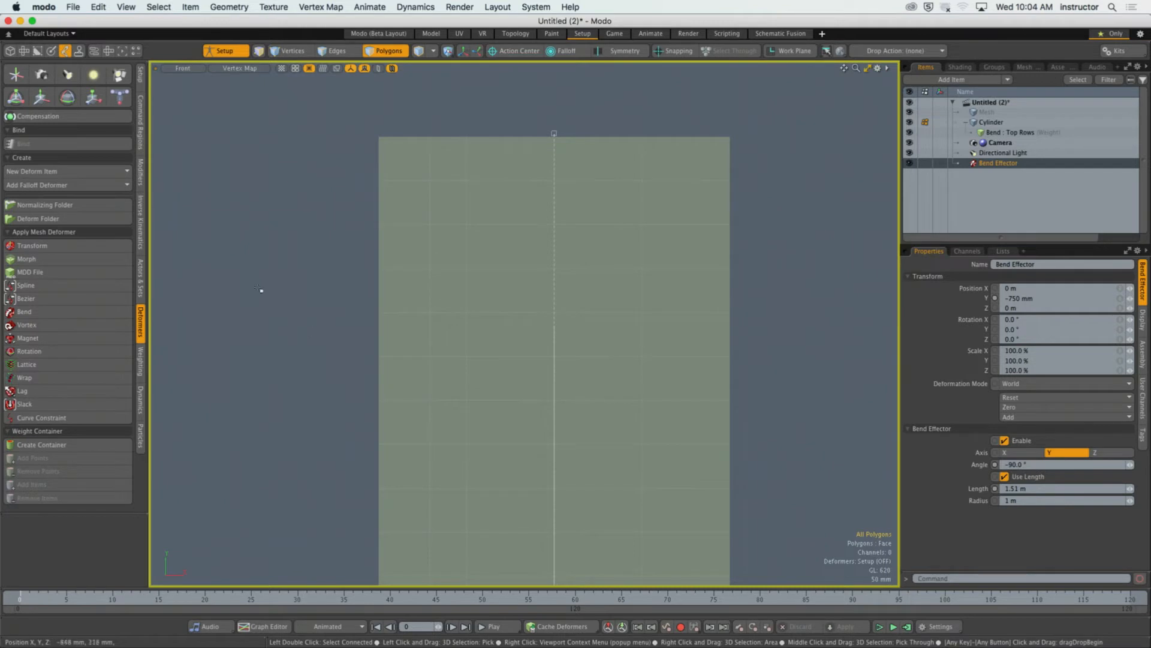
# Step: Select the top seven rows of polygons on the unweighted cylinder in the Front view
pyautogui.scroll(-2, 478, 257)
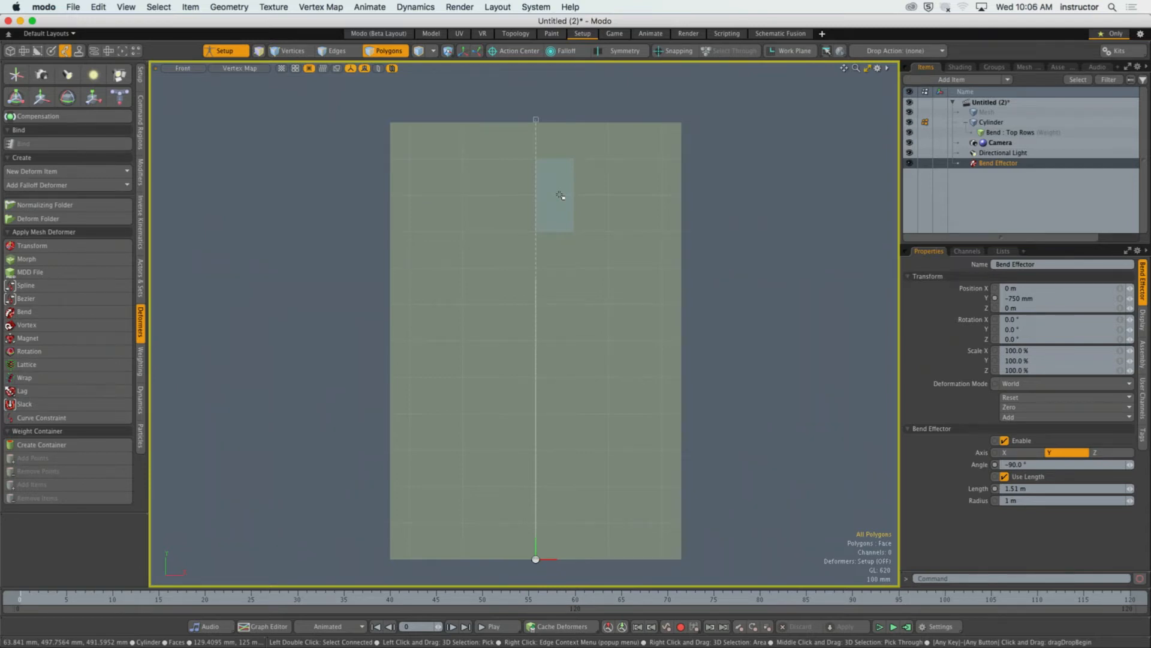
pyautogui.scroll(2, 560, 196)
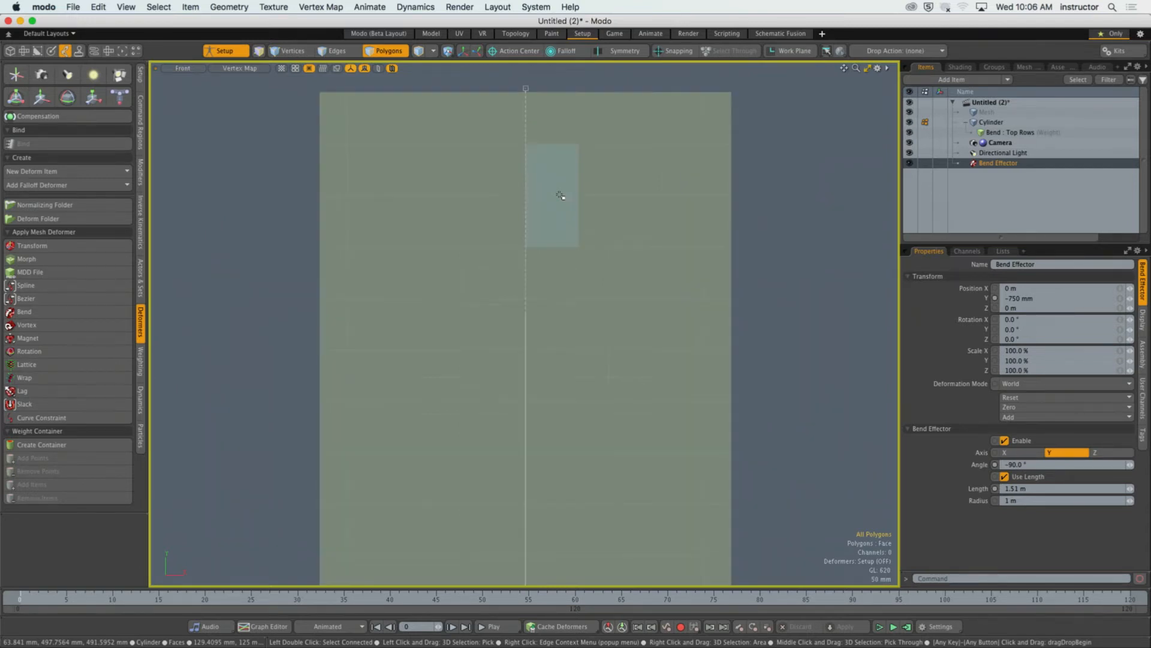
pyautogui.keyDown('ctrl'); pyautogui.keyDown('alt'); pyautogui.moveTo(528, 202); pyautogui.dragTo(519, 200); pyautogui.keyUp('alt'); pyautogui.keyUp('ctrl')
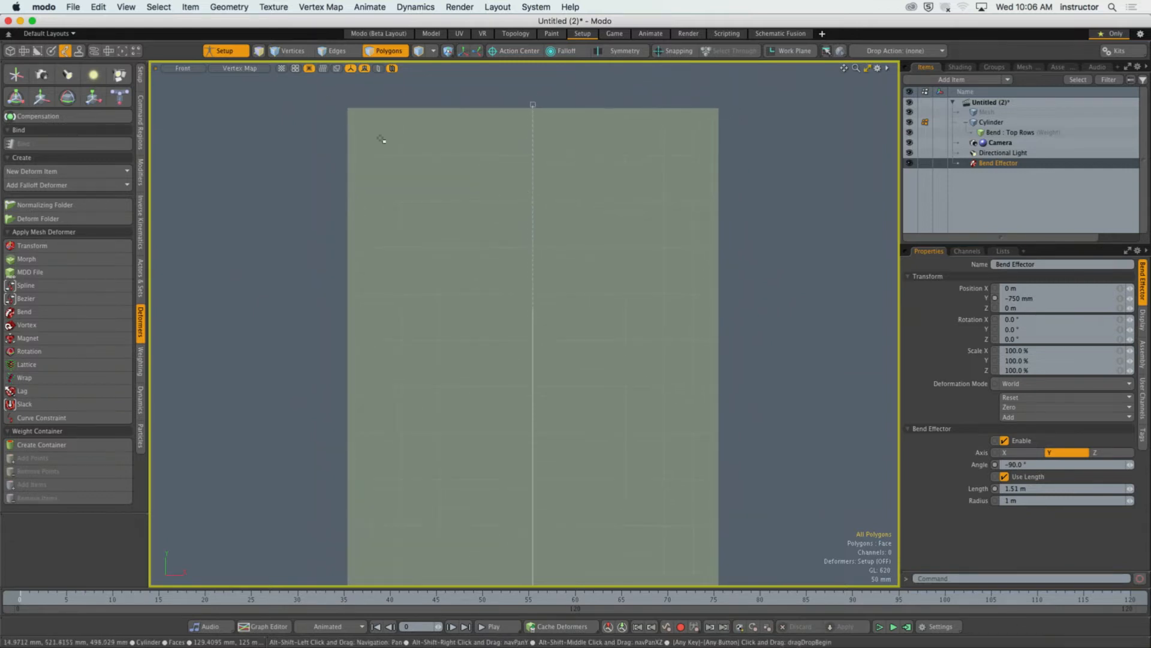
pyautogui.scroll(-1, 430, 162)
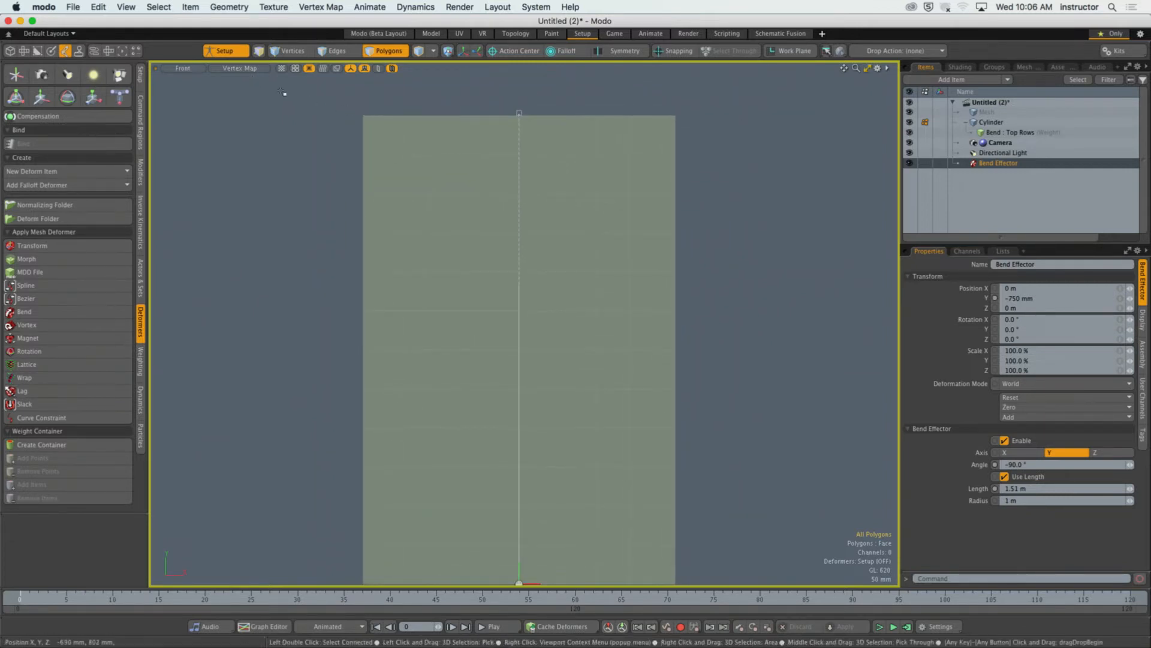
pyautogui.moveTo(282, 92); pyautogui.dragTo(739, 406, button='right')
pyautogui.scroll(1, 738, 407)
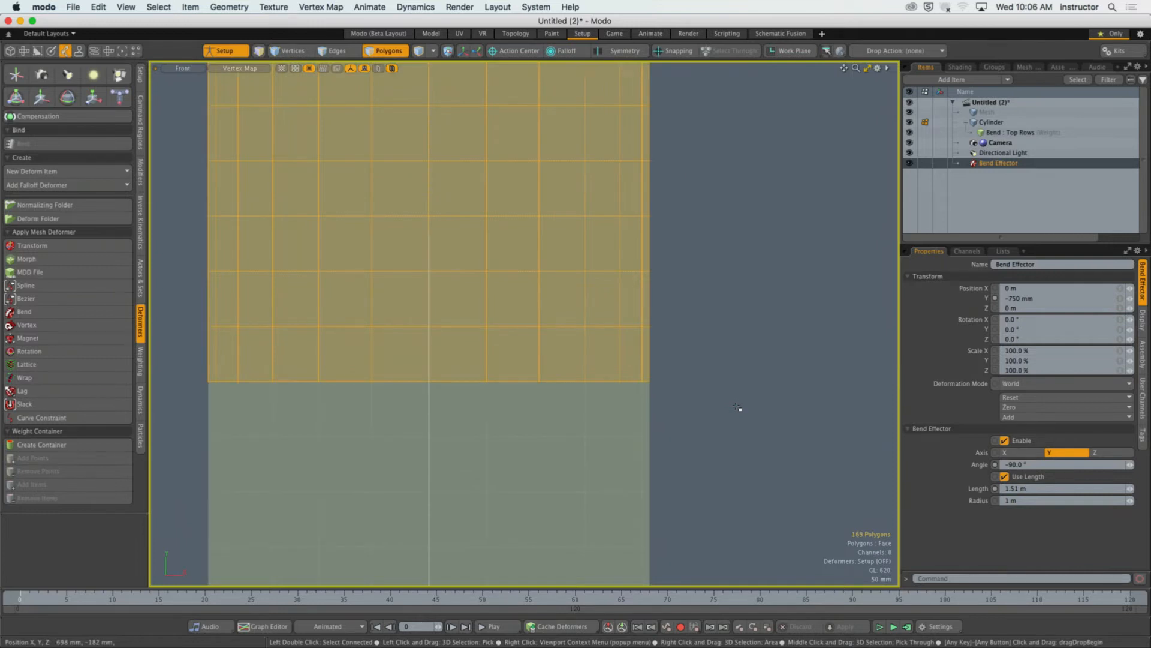
pyautogui.scroll(-1, 723, 409)
pyautogui.scroll(-1, 671, 319)
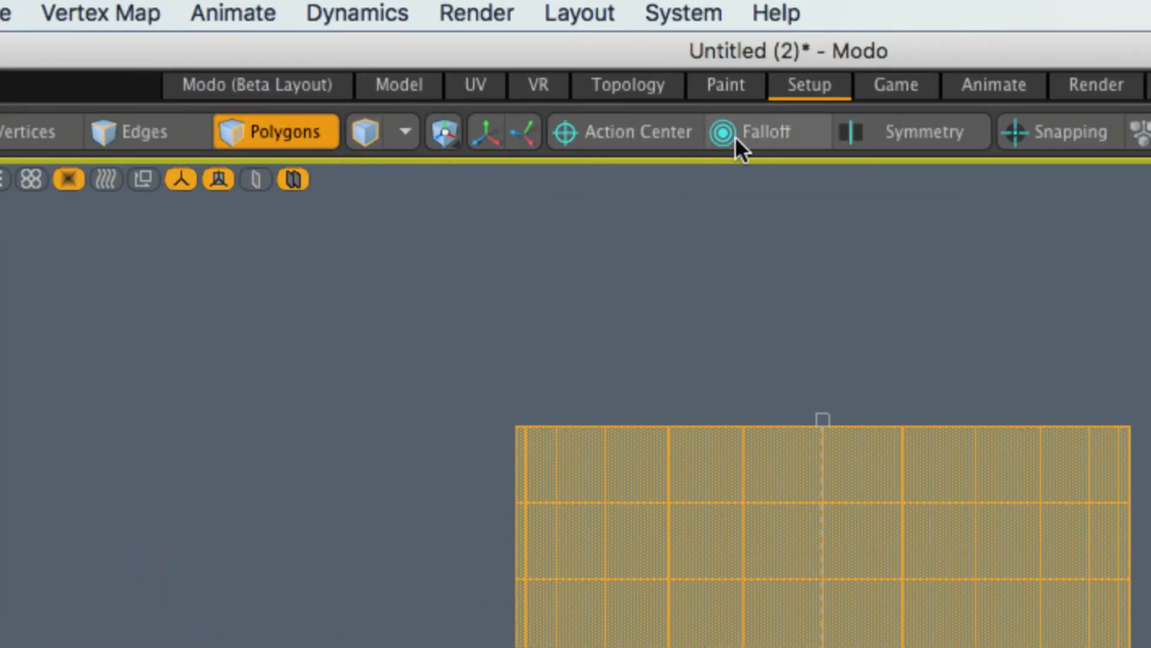
pyautogui.click(747, 135)
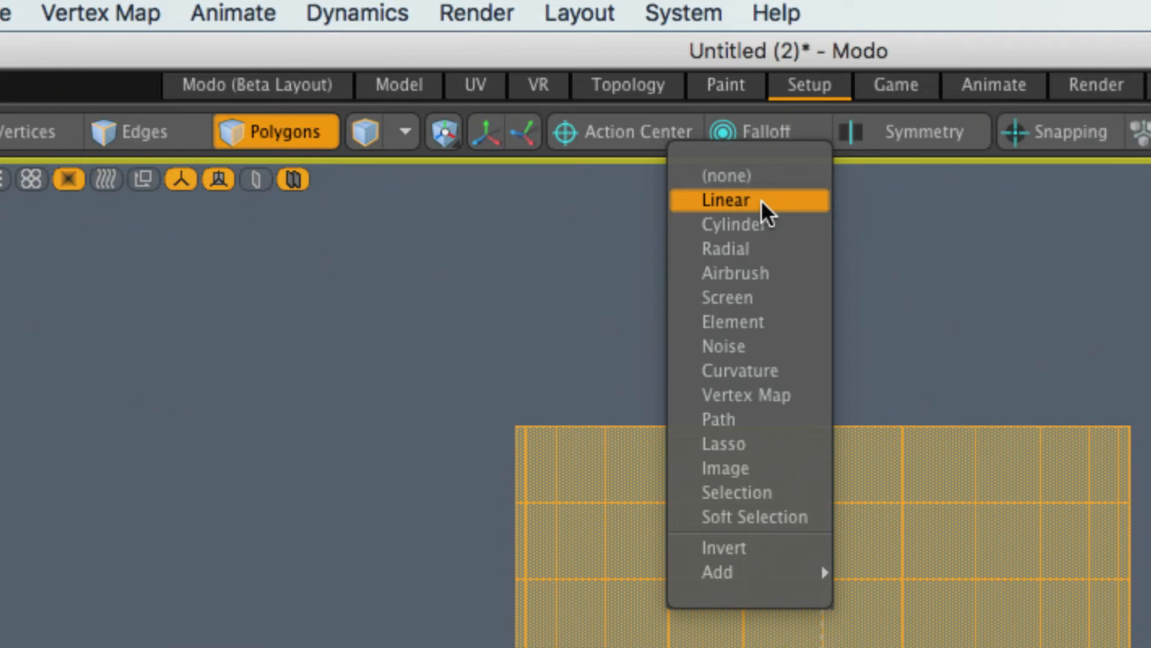
pyautogui.click(761, 199)
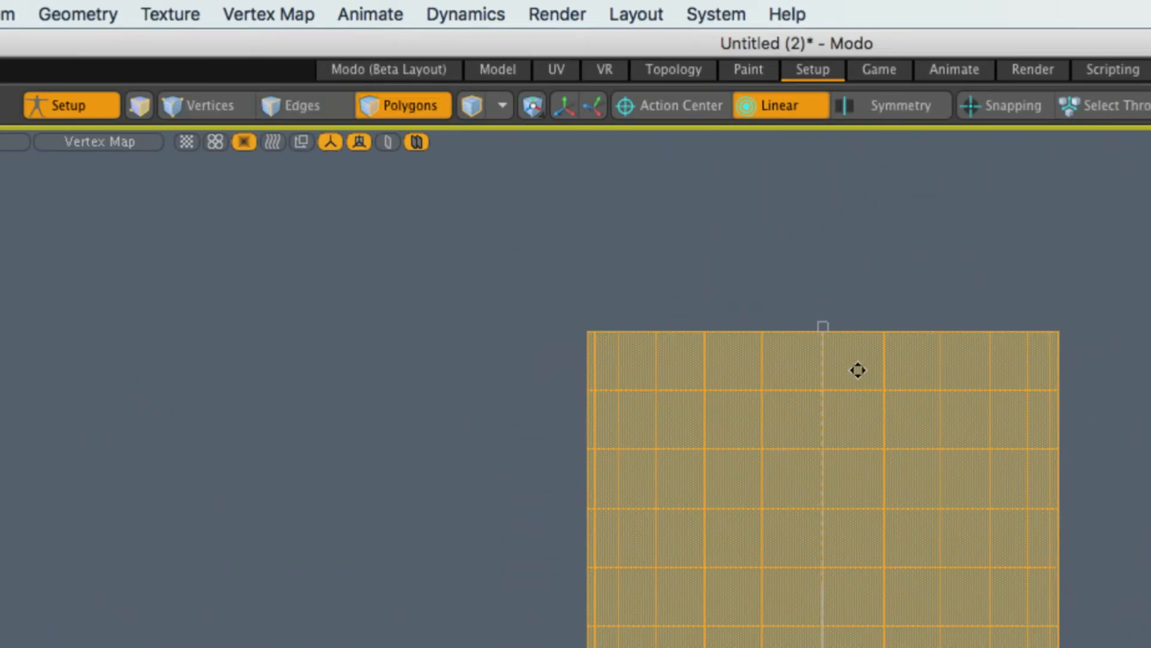
pyautogui.keyDown('alt'); pyautogui.keyDown('shift'); pyautogui.moveTo(858, 370); pyautogui.dragTo(723, 211); pyautogui.keyUp('shift'); pyautogui.keyUp('alt')
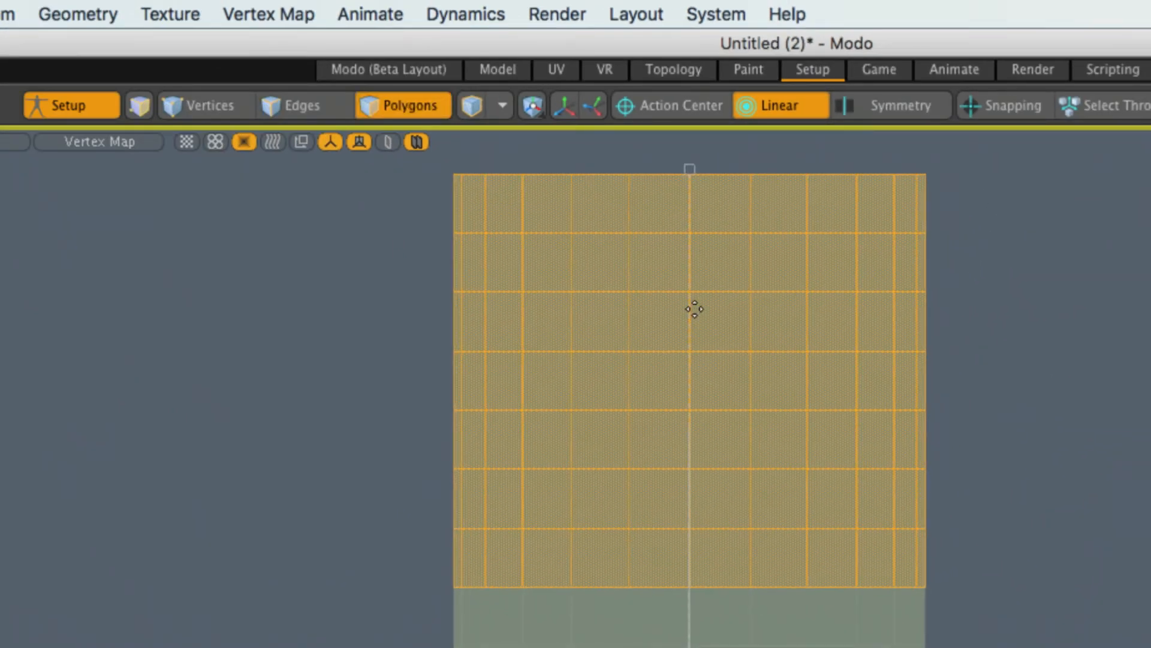
pyautogui.click(382, 590)
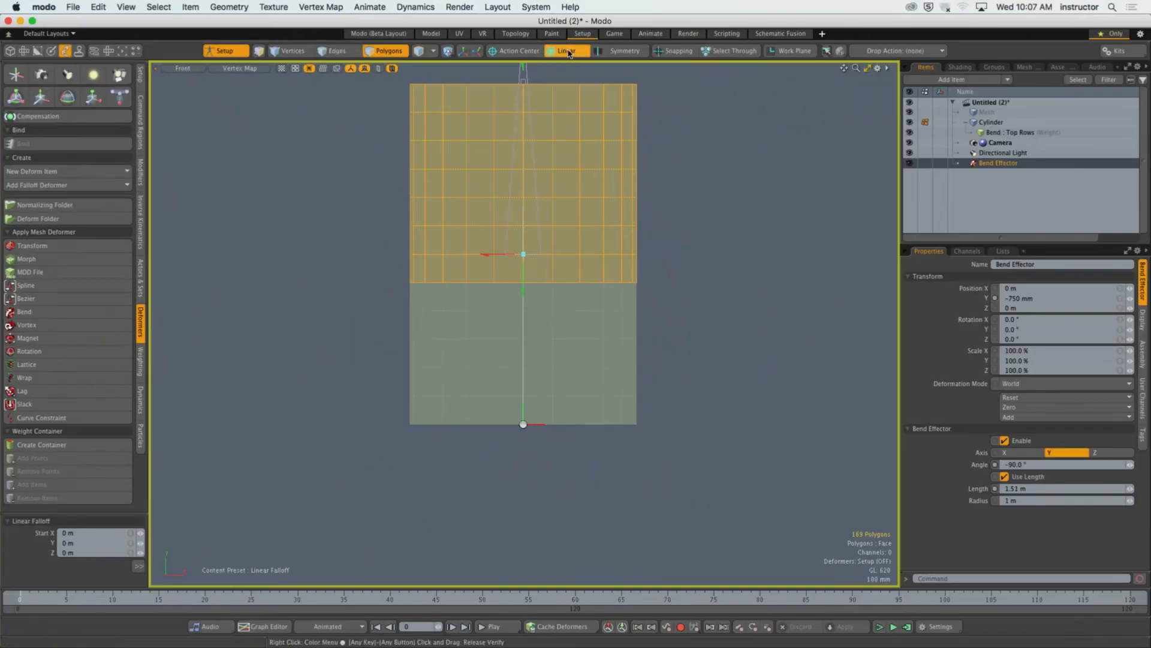
pyautogui.click(569, 52)
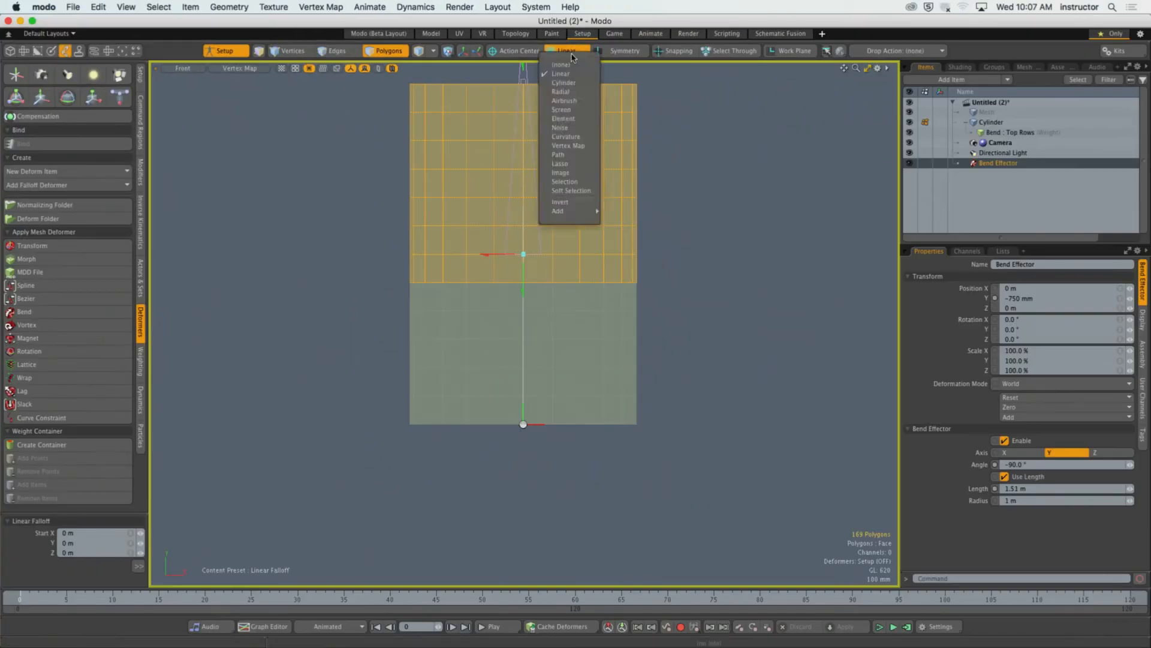
pyautogui.click(556, 66)
# Step: Draw a linear falloff beside the cylinder from the bottom of the selected rows up to the cylinder's top, about Y 755 mm
pyautogui.click(567, 51)
pyautogui.click(569, 75)
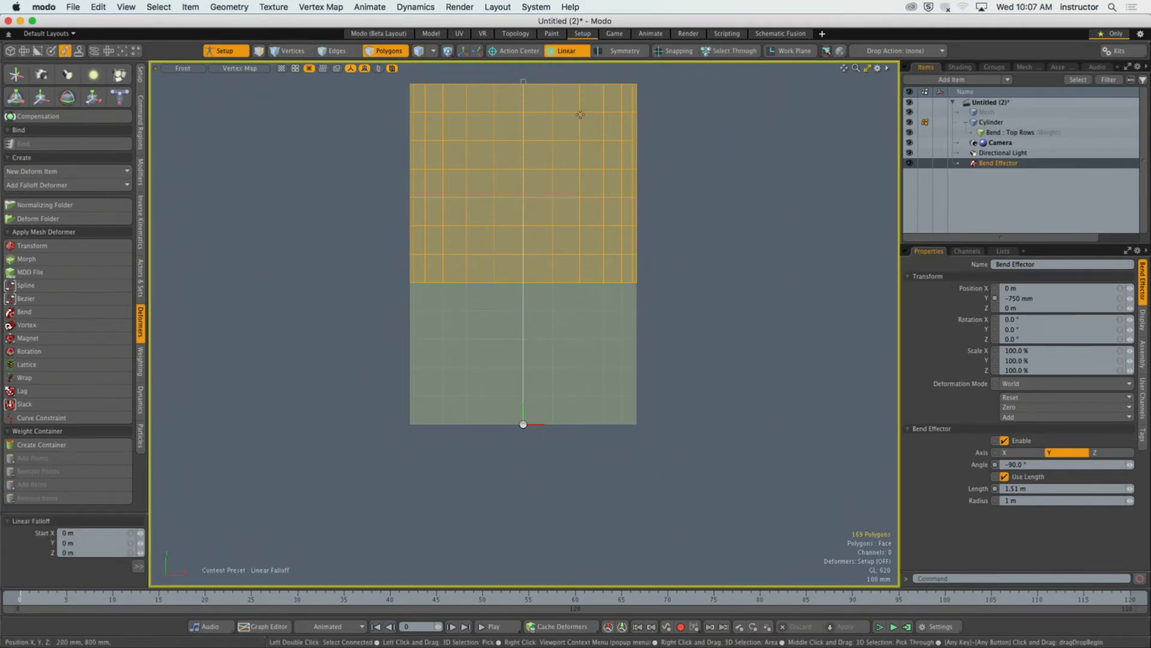
pyautogui.moveTo(686, 356); pyautogui.dragTo(690, 157)
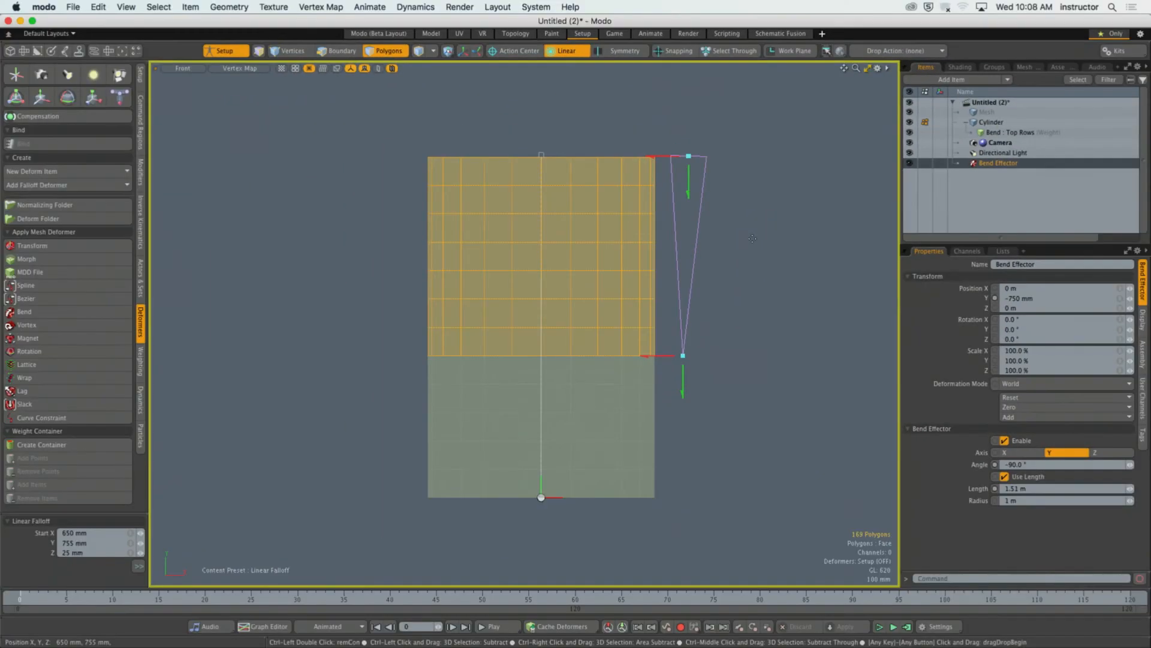
# Step: Apply a 100% weight through the falloff to the selected upper rows with the Weight Tool, and drop the tool and polygon selection
pyautogui.click(320, 7)
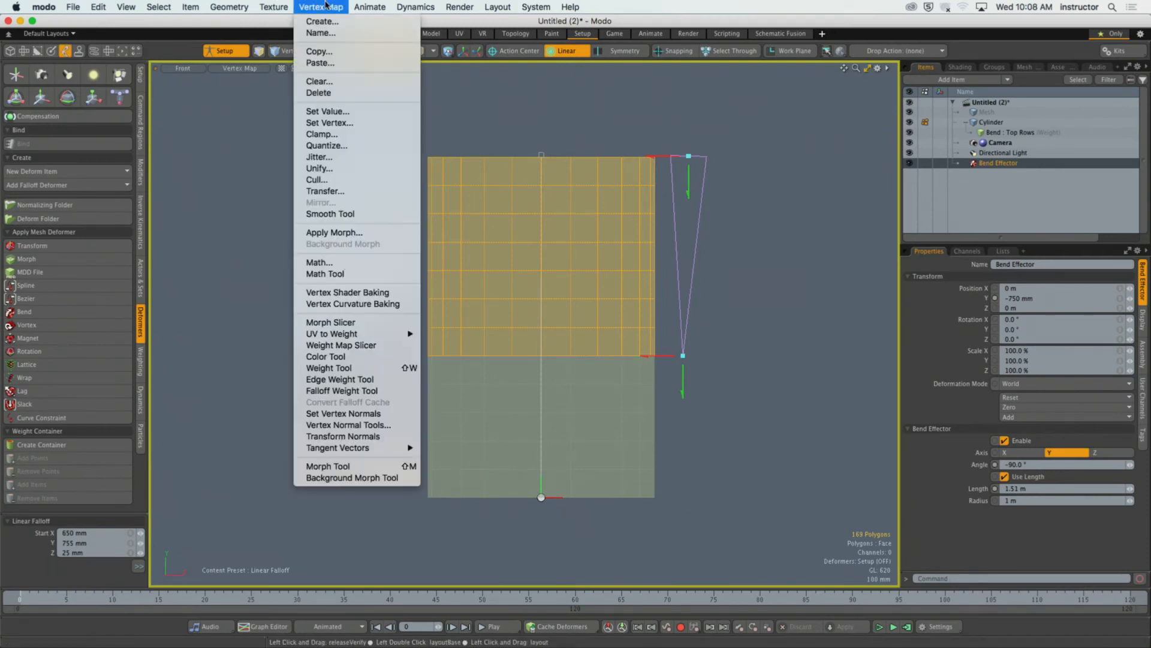
pyautogui.click(365, 368)
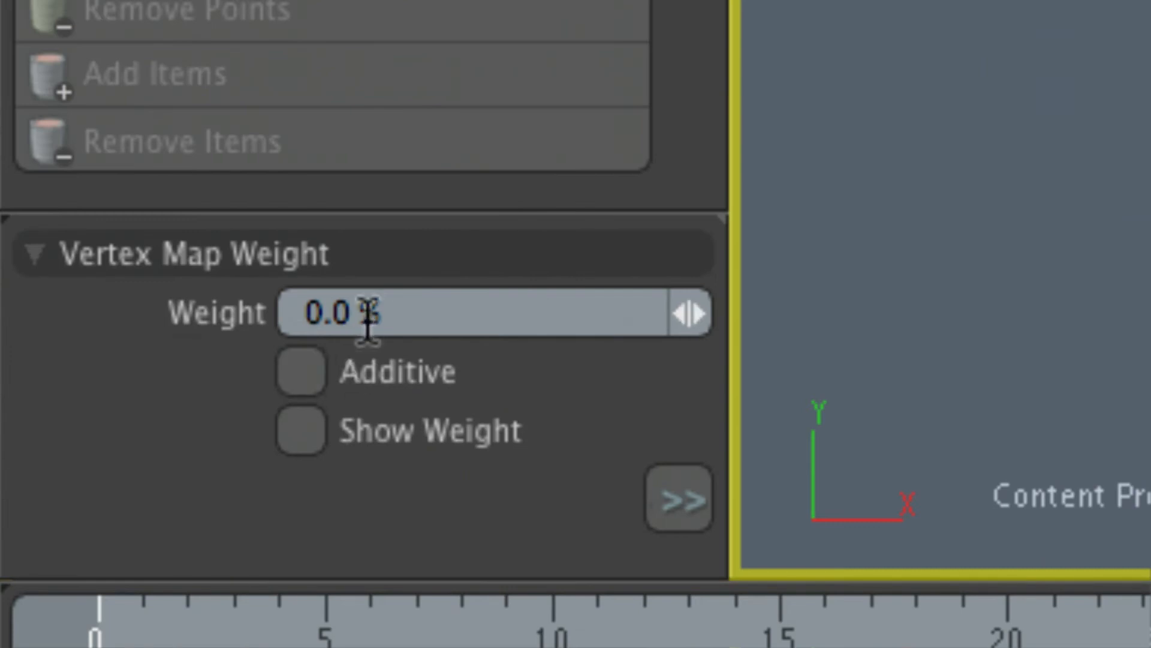
pyautogui.click(205, 433)
pyautogui.write('100')
pyautogui.press('Return')
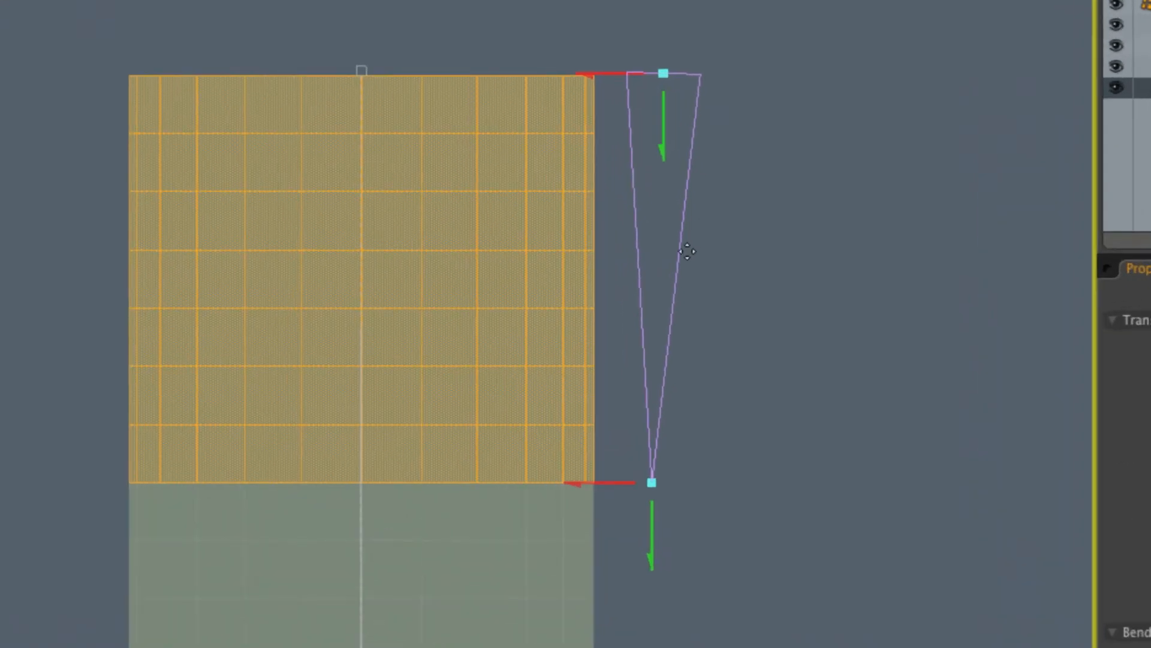
pyautogui.click(725, 253)
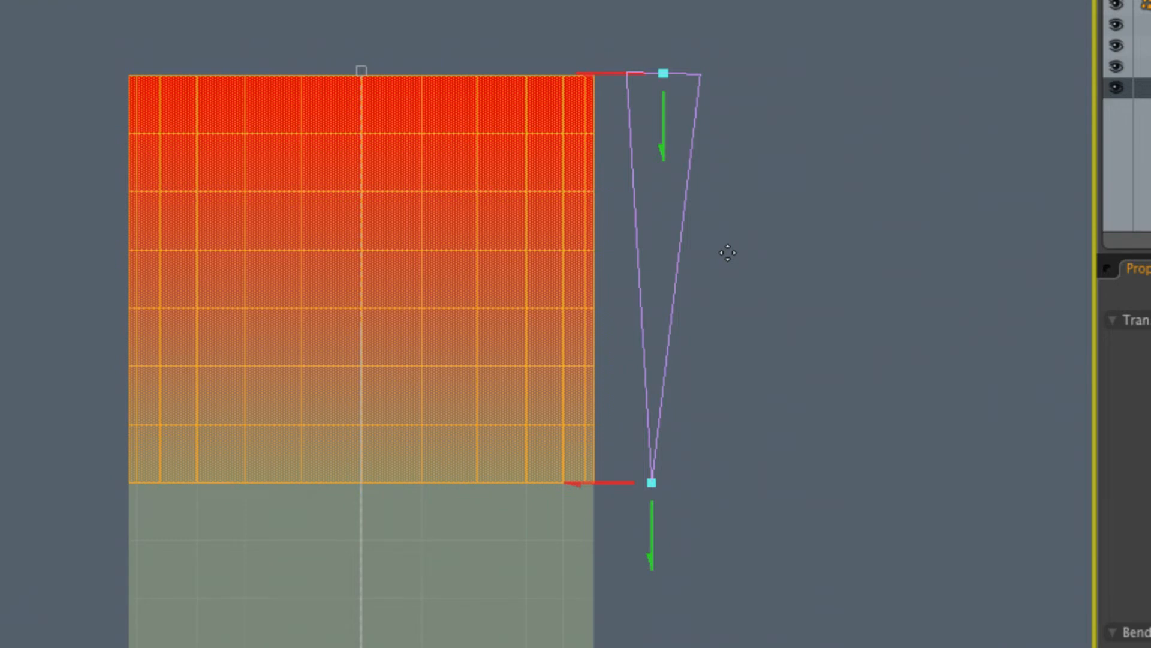
pyautogui.press('Escape')
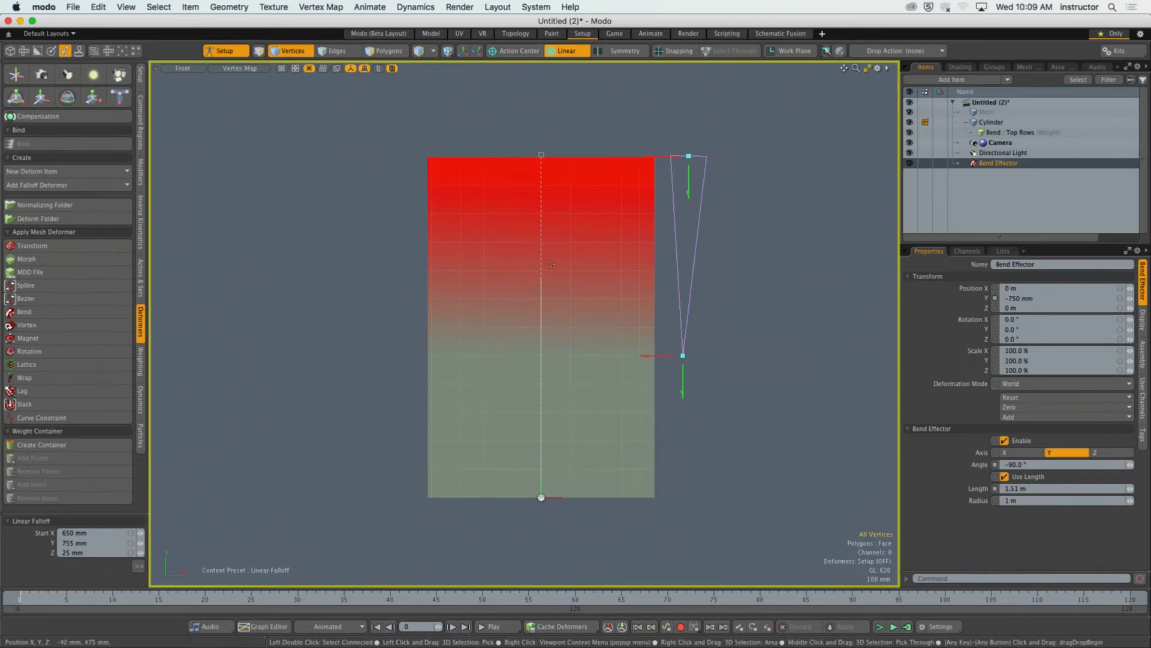
# Step: Test moving the cylinder's vertices along X through the falloff by 1.005 m, -110 mm and 700 mm, and undo the moves
pyautogui.press('w')
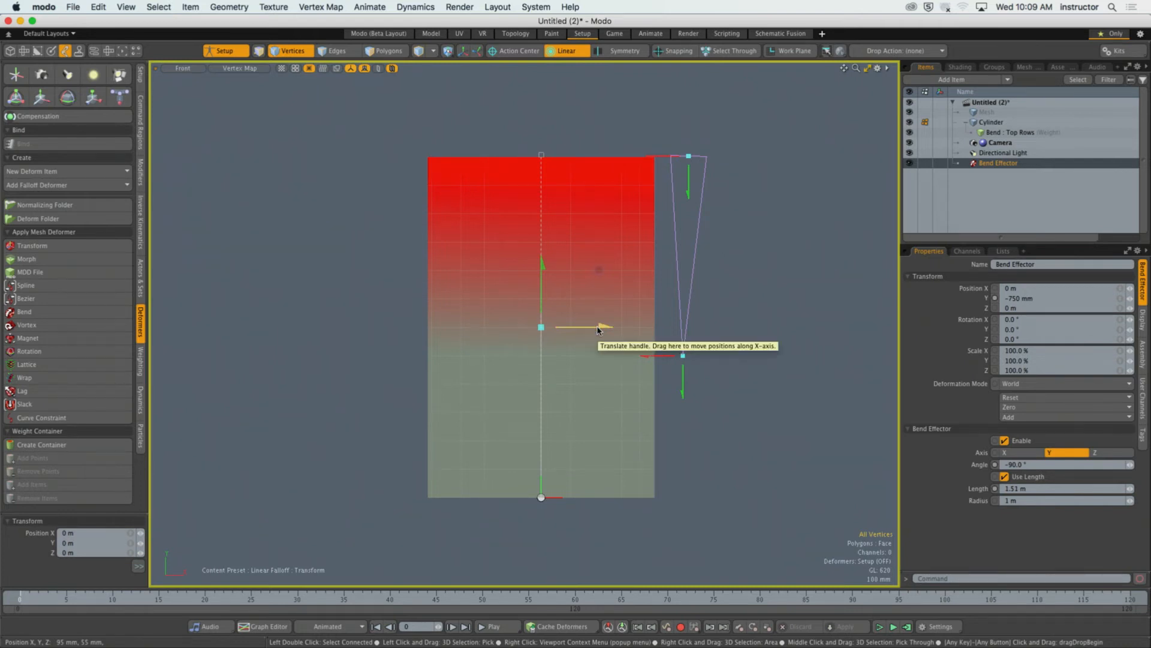
pyautogui.moveTo(598, 330); pyautogui.dragTo(826, 331)
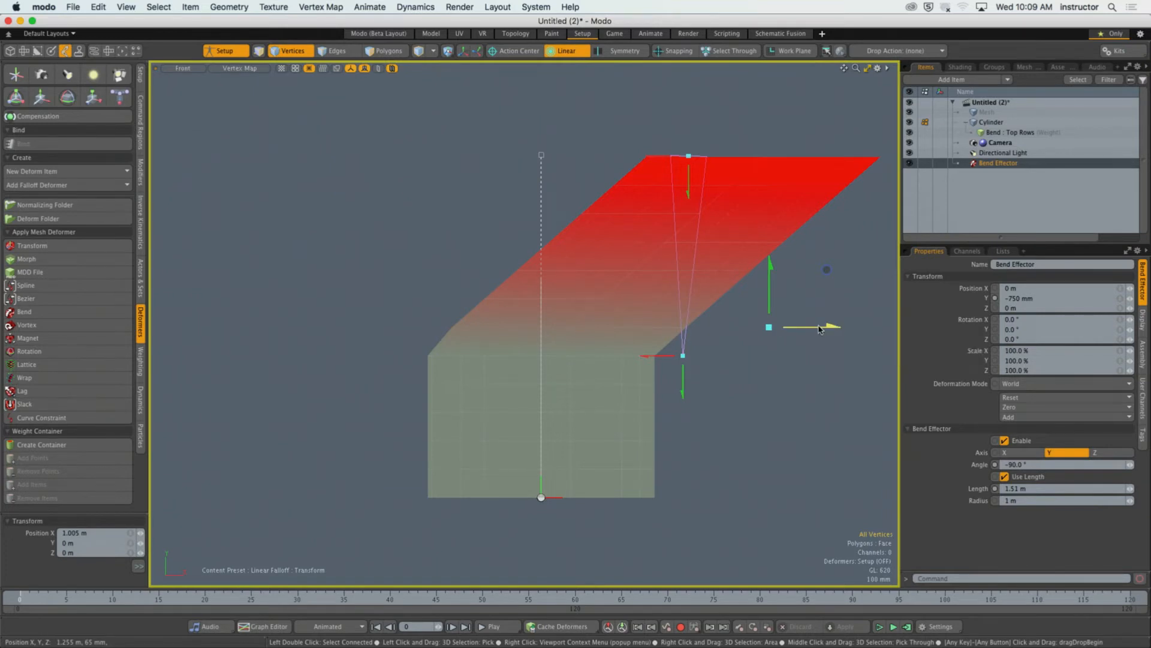
pyautogui.moveTo(825, 330); pyautogui.dragTo(573, 328)
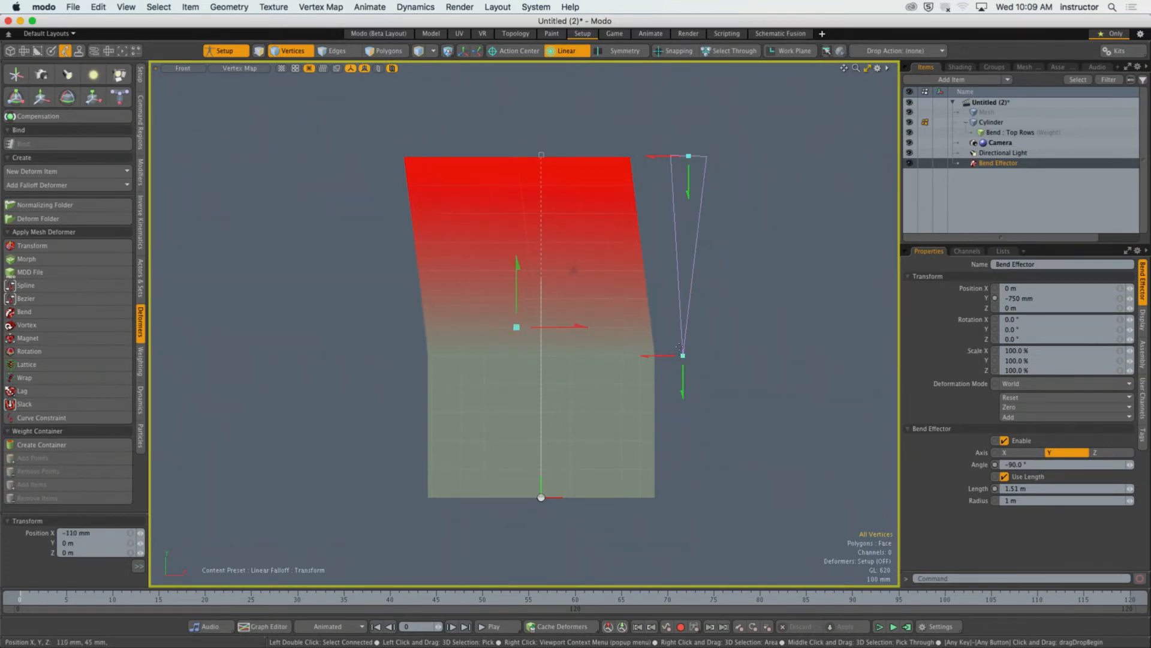
pyautogui.moveTo(559, 327); pyautogui.dragTo(743, 331)
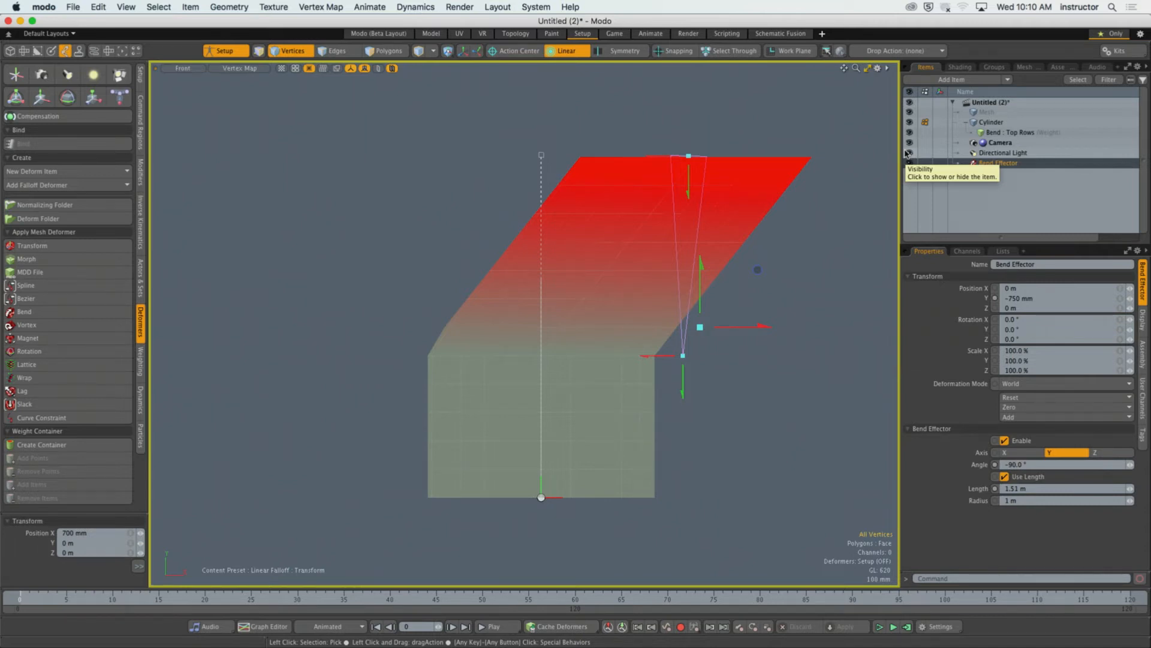
pyautogui.press('super+z')
pyautogui.press('super+z')
pyautogui.press('super+z')
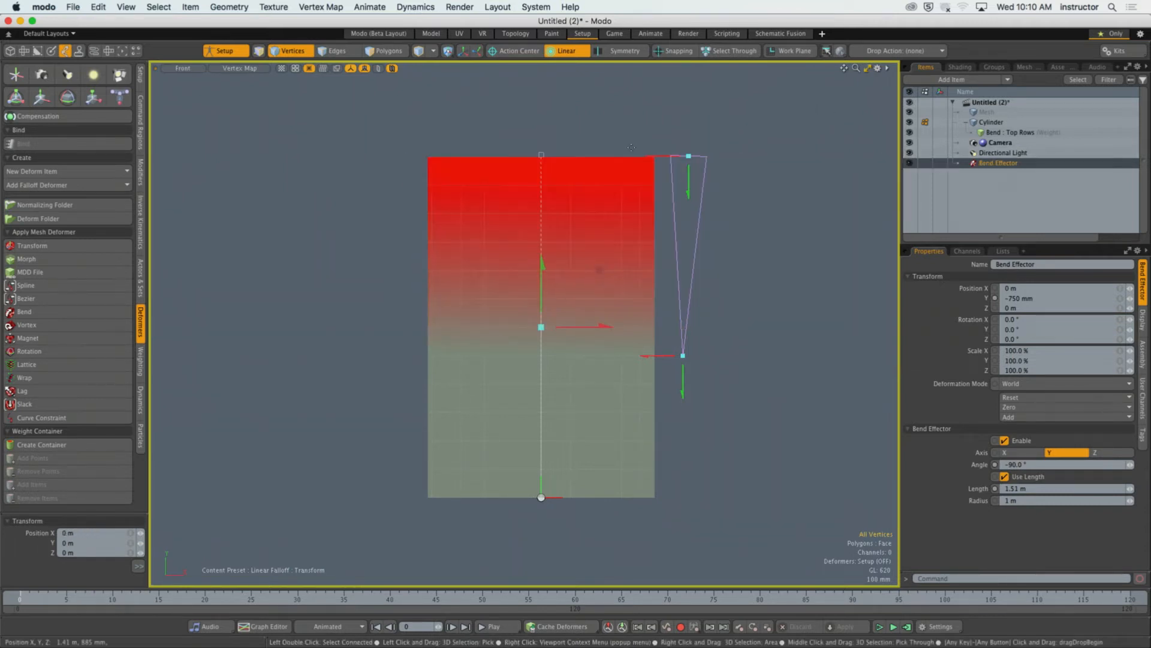
# Step: Turn off the linear falloff, test a sideways move of the cylinder without it, and undo that move
pyautogui.click(566, 50)
pyautogui.click(569, 64)
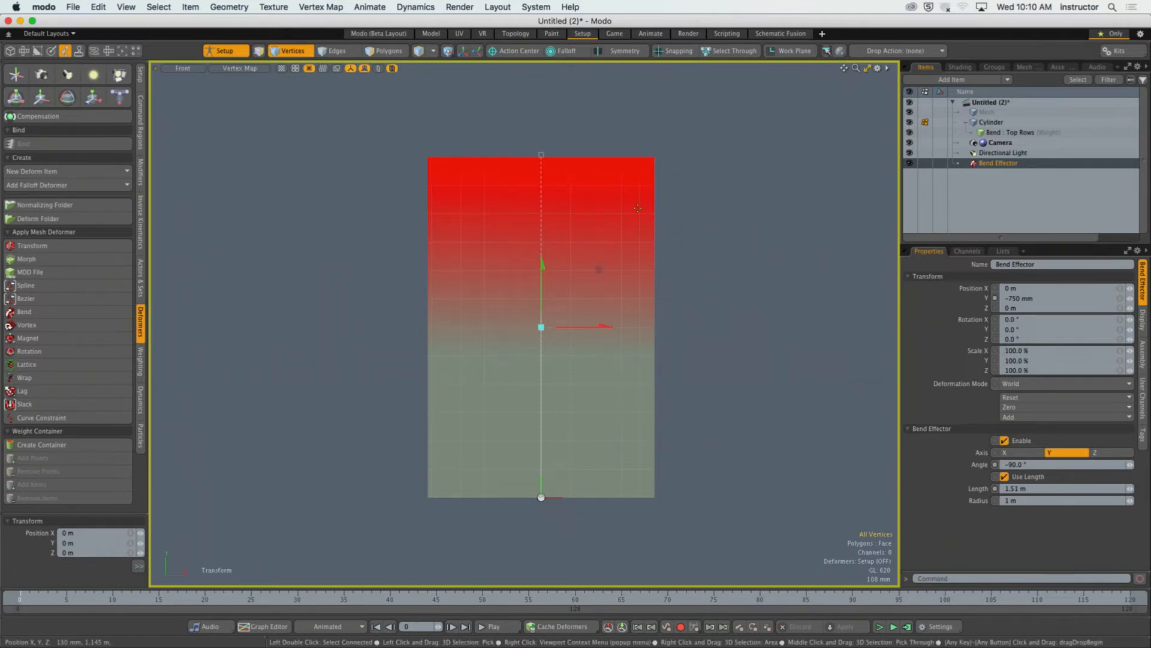
pyautogui.moveTo(609, 332); pyautogui.dragTo(542, 330)
pyautogui.press('super+z')
# Step: Test a sideways move with a full-height linear falloff, undo it, drop the Transform tool and turn the falloff off
pyautogui.click(563, 50)
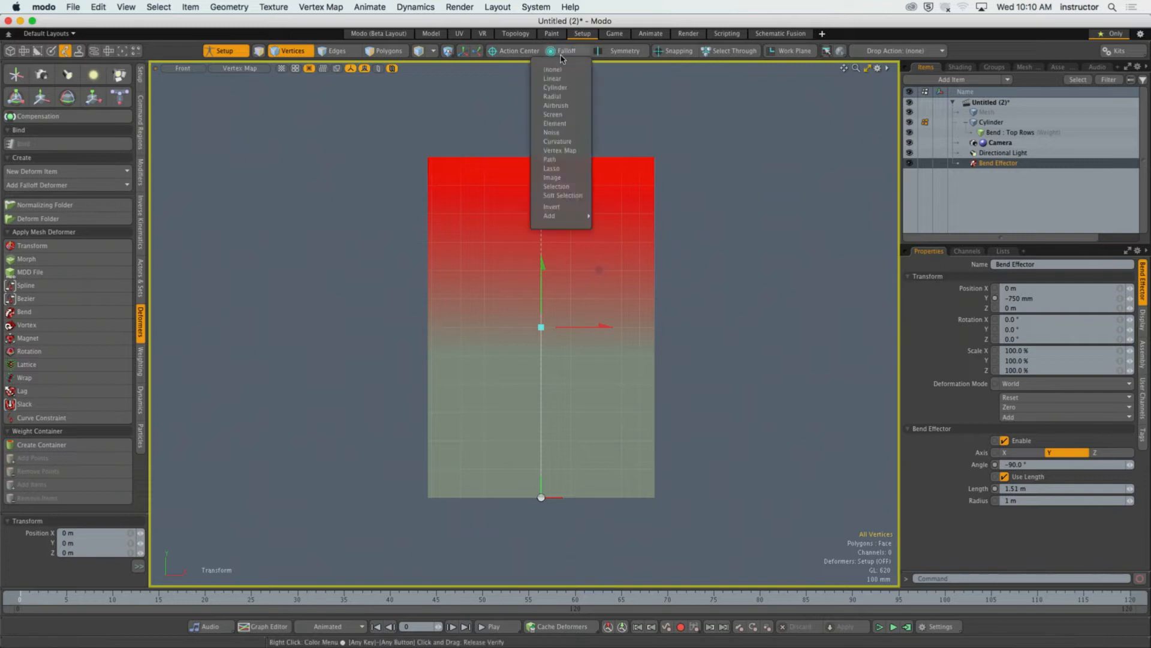
pyautogui.click(561, 78)
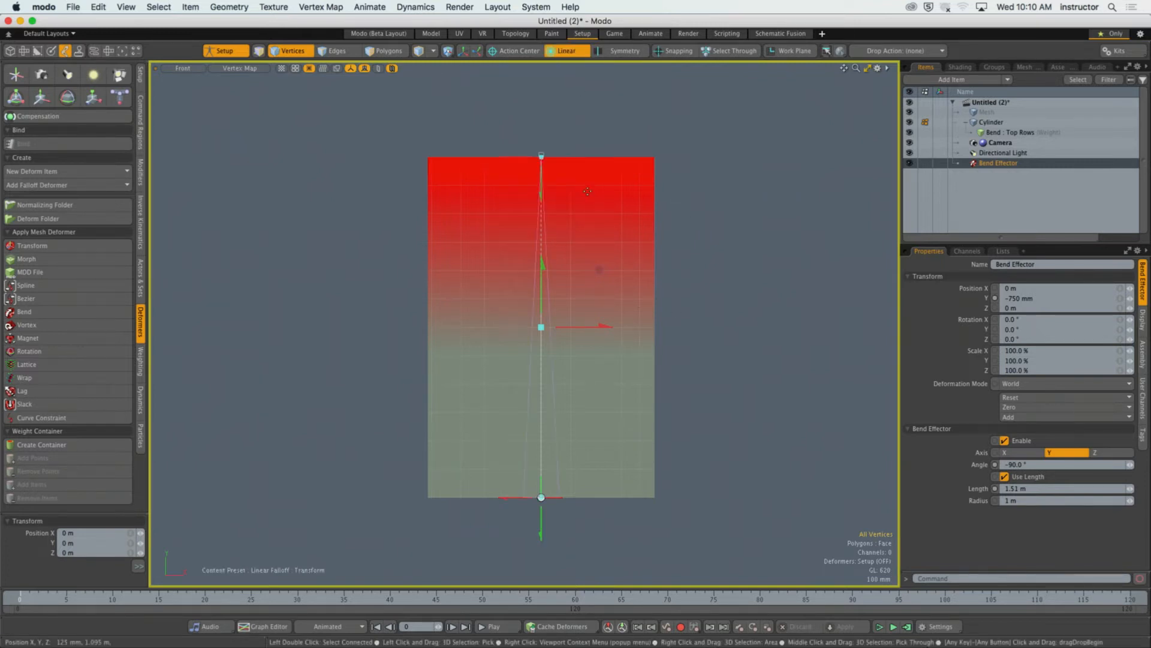
pyautogui.moveTo(600, 326); pyautogui.dragTo(652, 328)
pyautogui.press('super+z')
pyautogui.press('q')
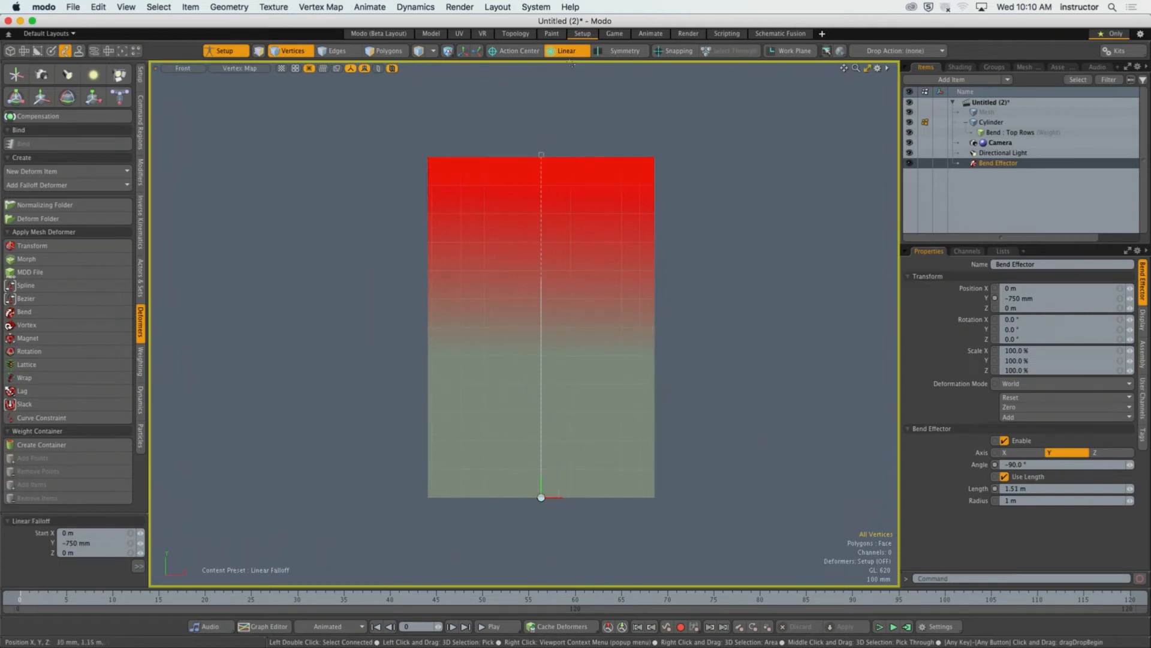
pyautogui.click(569, 51)
pyautogui.click(567, 51)
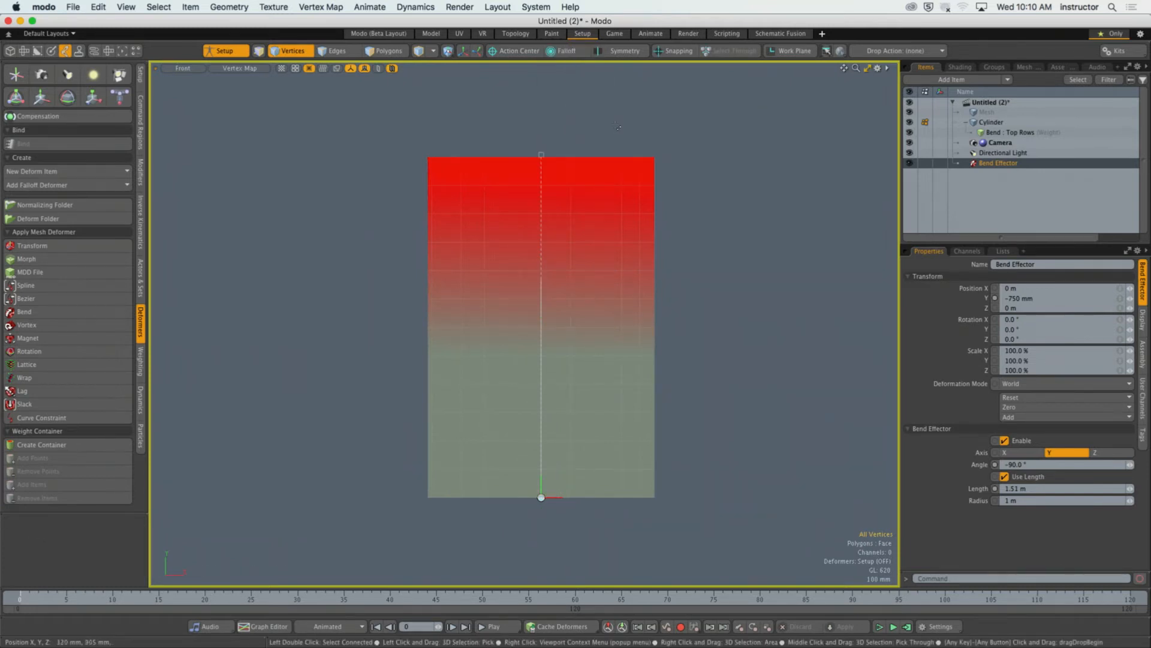
# Step: Draw a linear falloff beside the cylinder from Y 845 mm down to Y -255 mm, and turn the falloff off
pyautogui.click(567, 52)
pyautogui.click(561, 72)
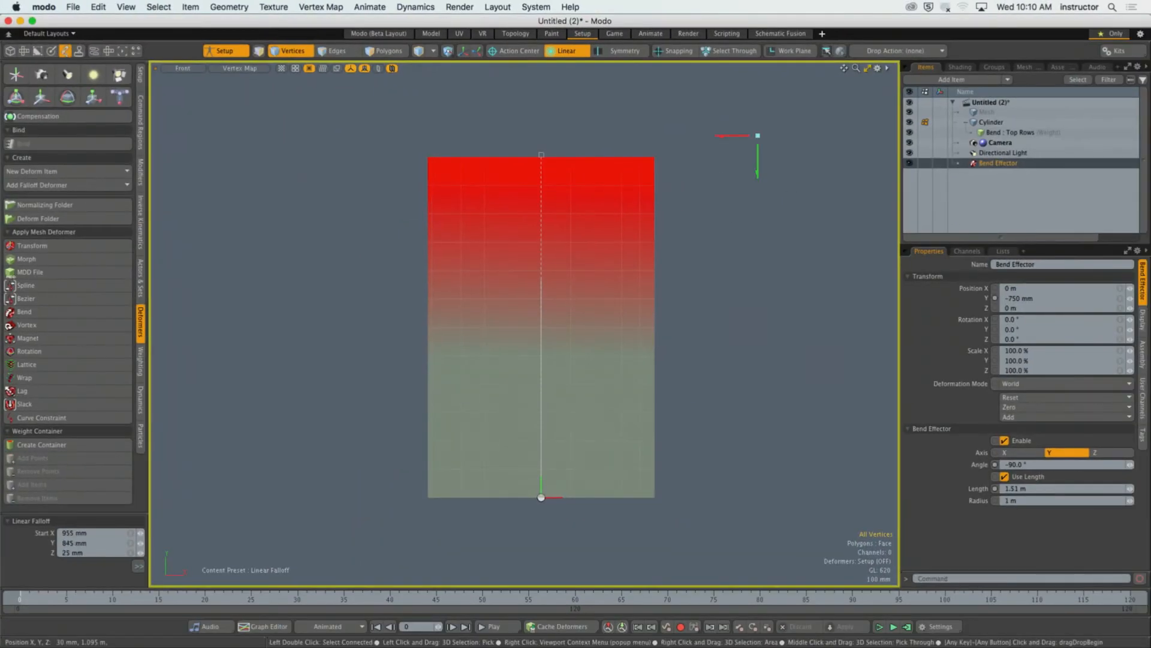
pyautogui.moveTo(758, 136); pyautogui.dragTo(751, 384)
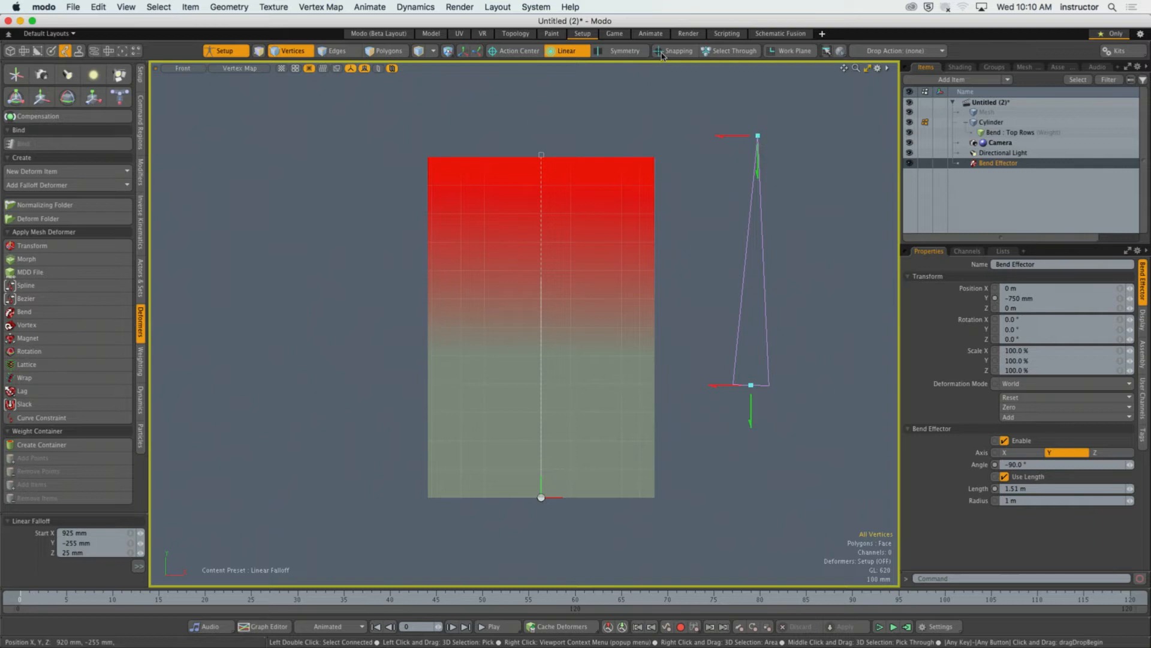
pyautogui.click(567, 51)
pyautogui.click(560, 65)
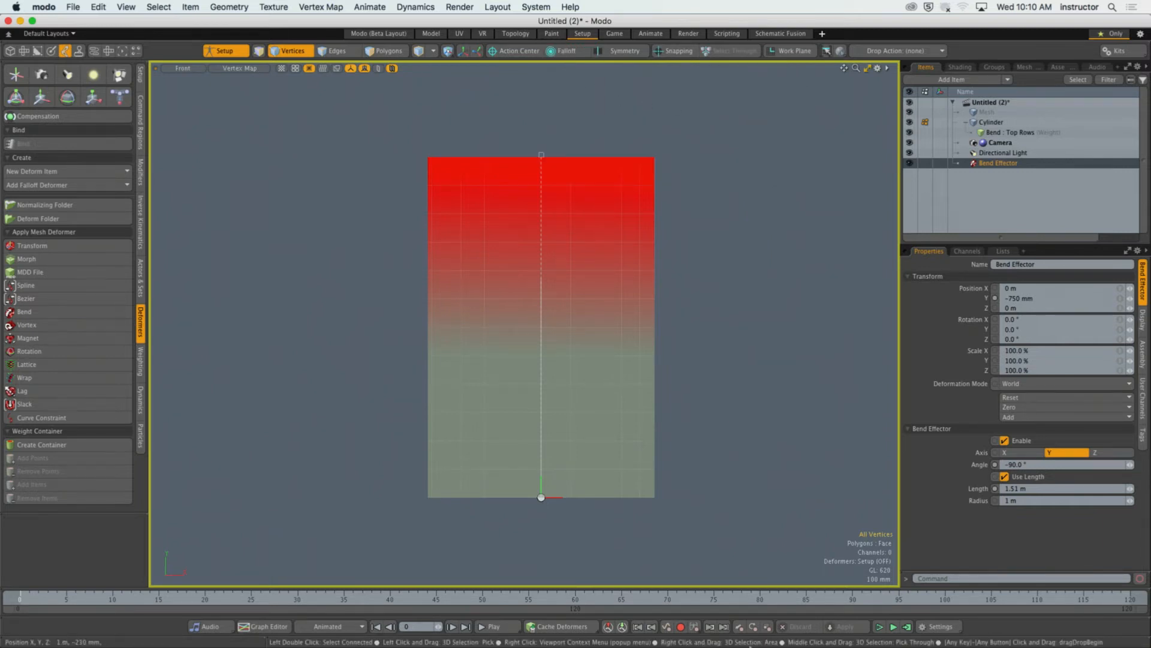
# Step: Switch to Remote Desktop and open a student's Modo screen for control
pyautogui.moveTo(771, 641)
pyautogui.click(927, 626)
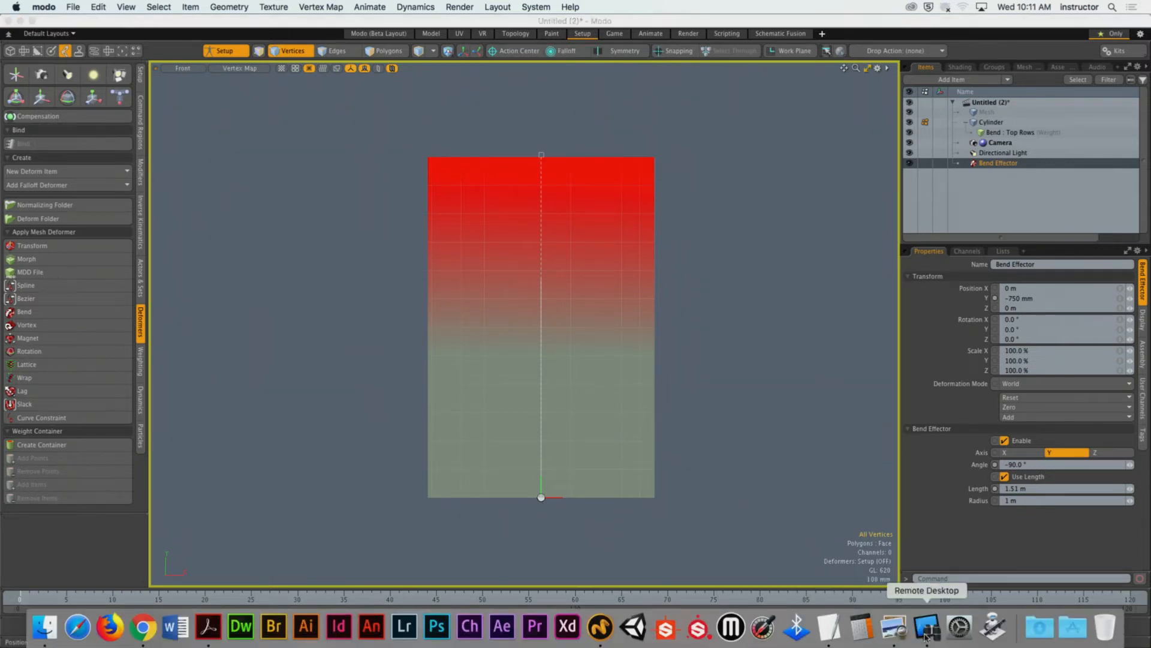
pyautogui.click(113, 43)
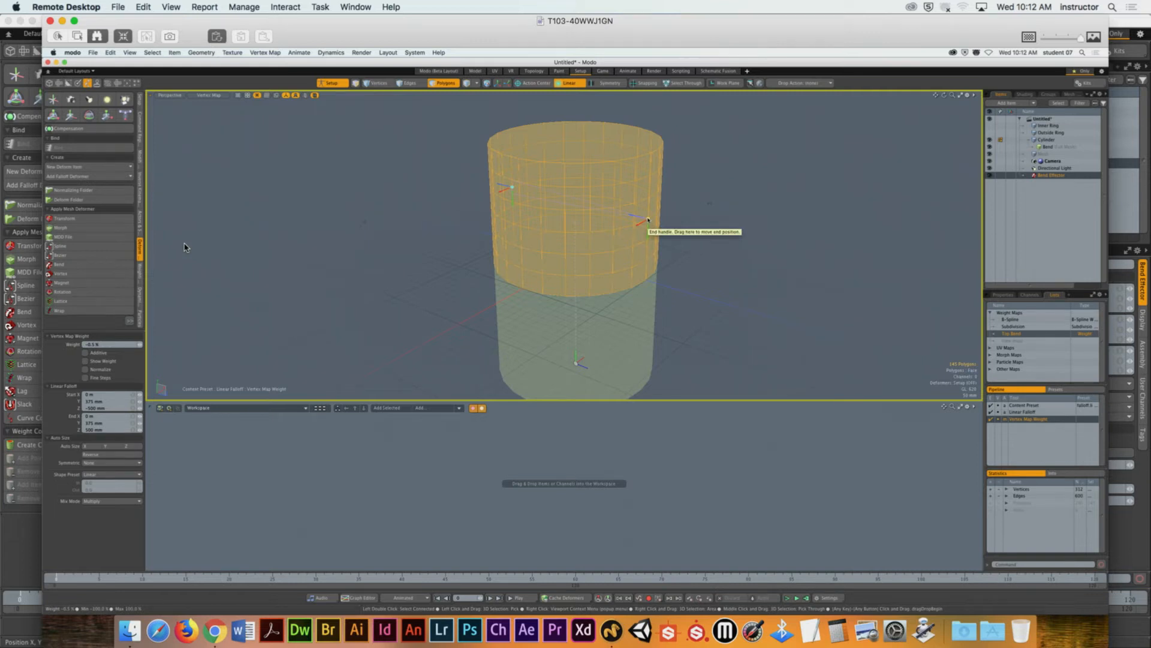
# Step: Move the end handle of the student's linear falloff down to about -500 mm in Y and Z in the Perspective view
pyautogui.moveTo(647, 219); pyautogui.dragTo(625, 258)
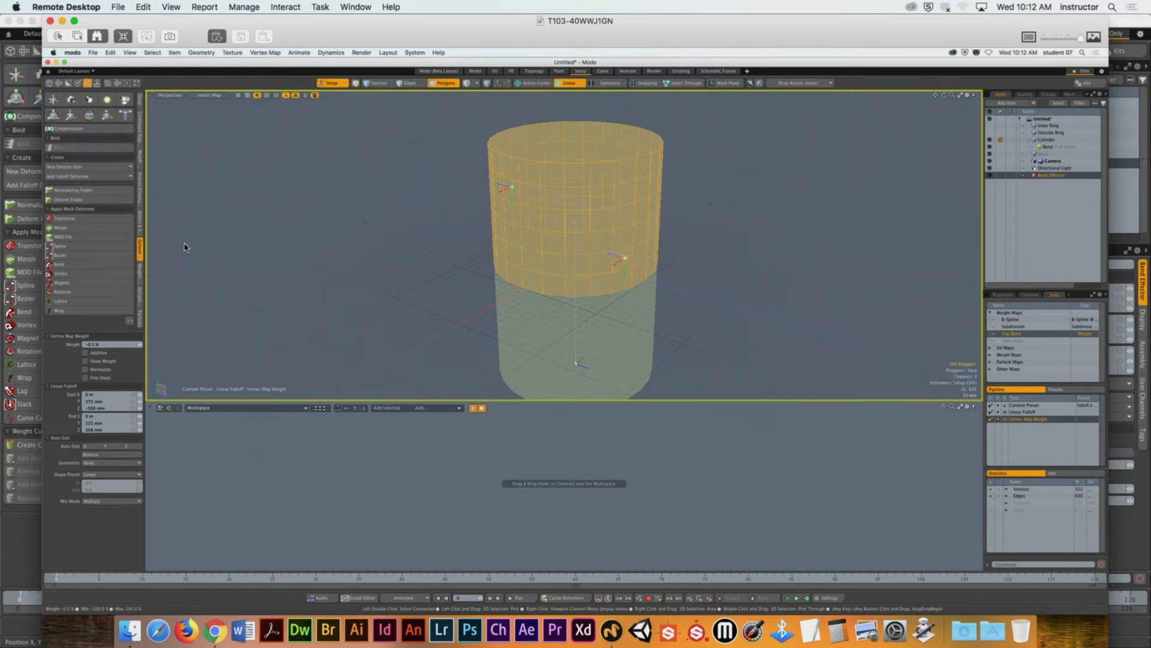
pyautogui.moveTo(505, 311); pyautogui.dragTo(509, 307)
pyautogui.keyDown('alt'); pyautogui.moveTo(757, 214); pyautogui.dragTo(771, 292); pyautogui.keyUp('alt')
pyautogui.moveTo(403, 378)
pyautogui.mouseDown()
pyautogui.moveTo(419, 373)
pyautogui.moveTo(408, 368)
pyautogui.mouseUp()
# Step: In the Front view, place the falloff's end near the bottom of the selected rows at Y 47 mm and its start at Y 750 mm
pyautogui.hotkey('ctrl', 'space')
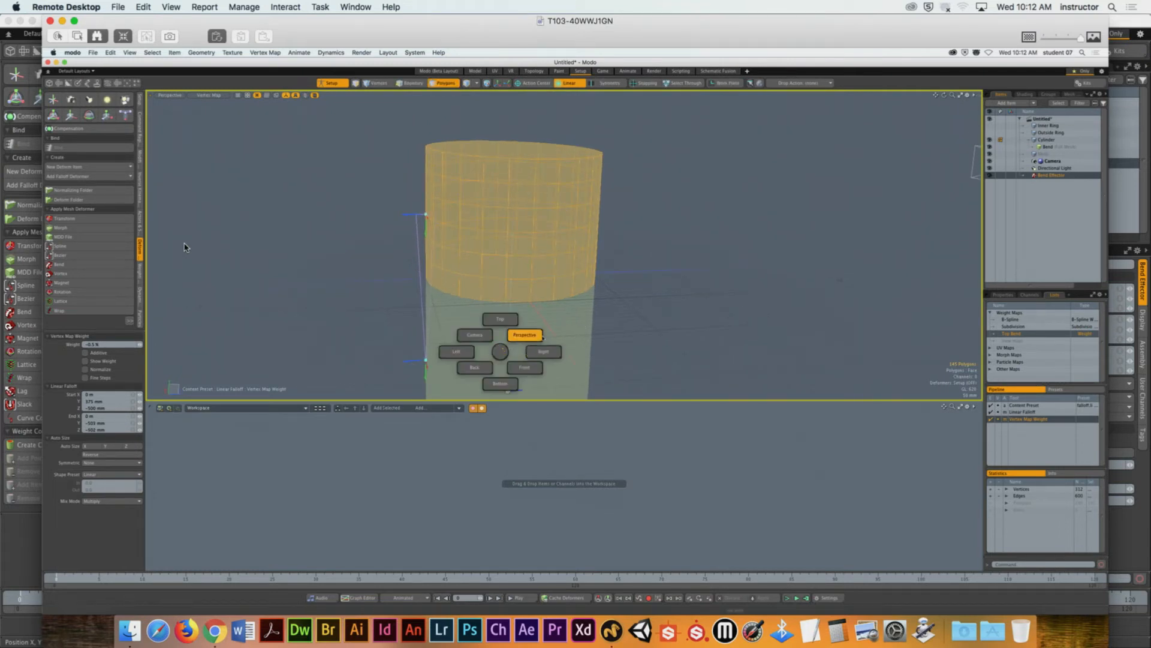
pyautogui.click(525, 367)
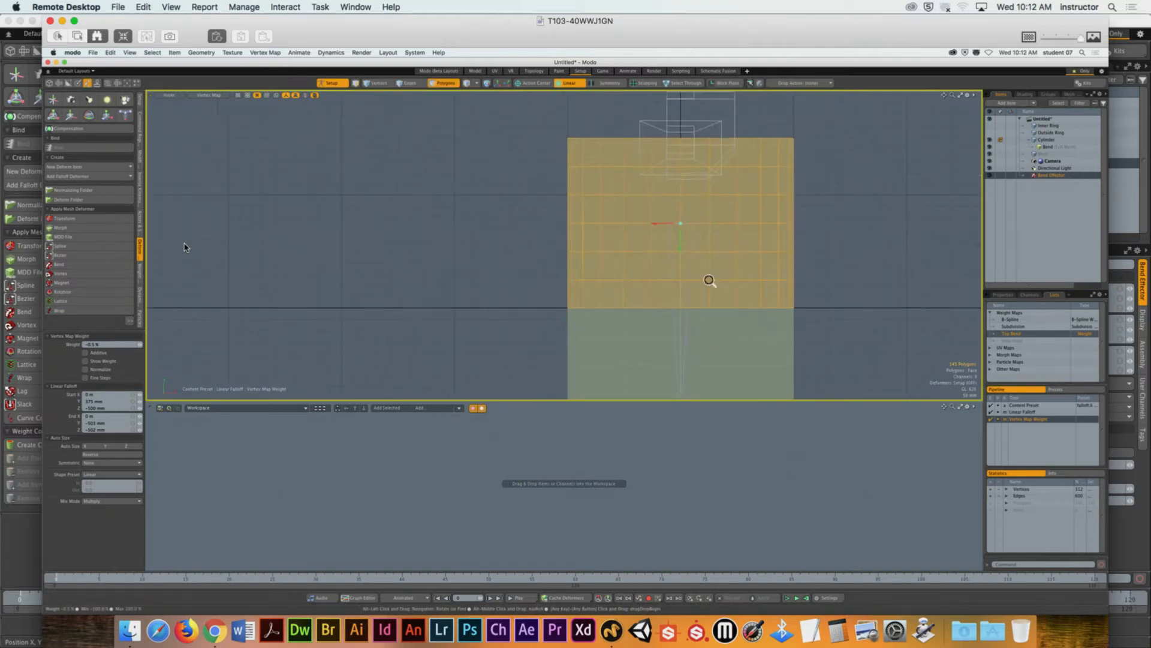
pyautogui.keyDown('ctrl'); pyautogui.keyDown('alt'); pyautogui.moveTo(707, 277); pyautogui.dragTo(694, 280); pyautogui.keyUp('alt'); pyautogui.keyUp('ctrl')
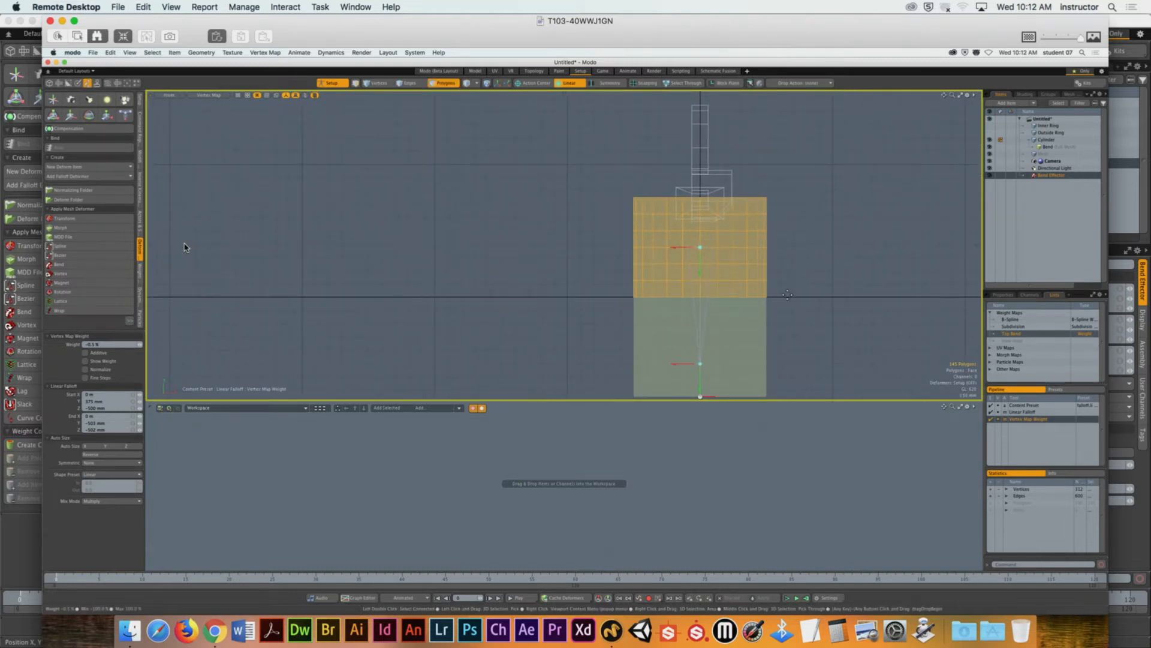
pyautogui.keyDown('alt'); pyautogui.keyDown('shift'); pyautogui.moveTo(716, 291); pyautogui.dragTo(708, 237); pyautogui.keyUp('shift'); pyautogui.keyUp('alt')
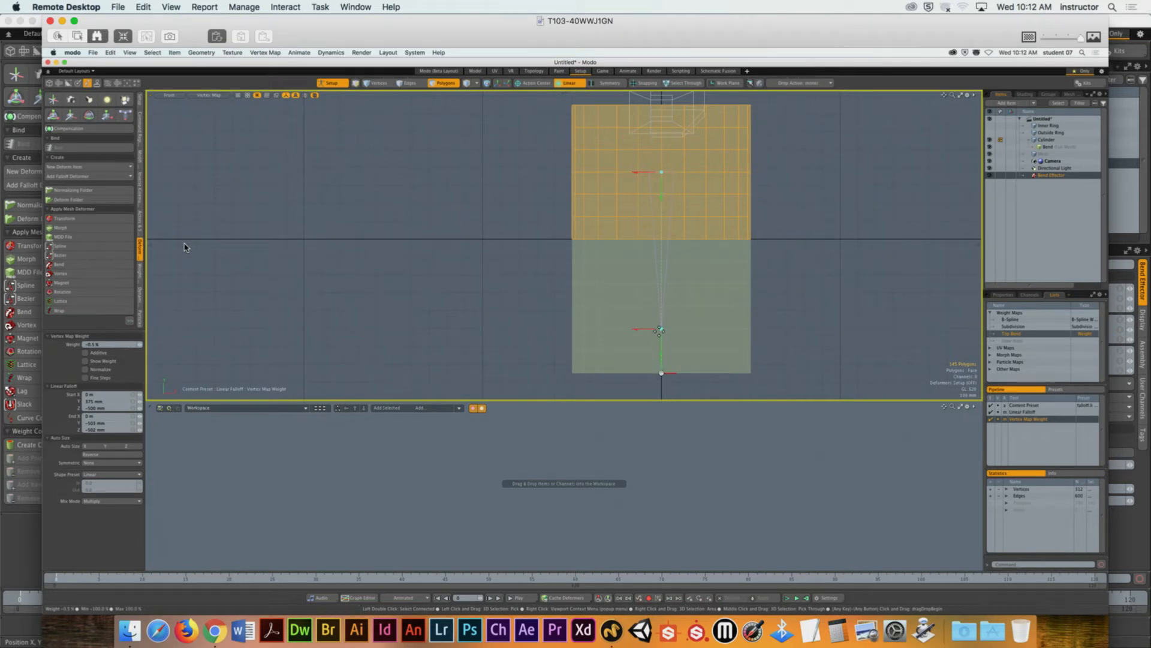
pyautogui.moveTo(662, 329); pyautogui.dragTo(661, 230)
pyautogui.moveTo(661, 173); pyautogui.dragTo(661, 94)
pyautogui.keyDown('alt'); pyautogui.moveTo(665, 196); pyautogui.dragTo(657, 289); pyautogui.keyUp('alt')
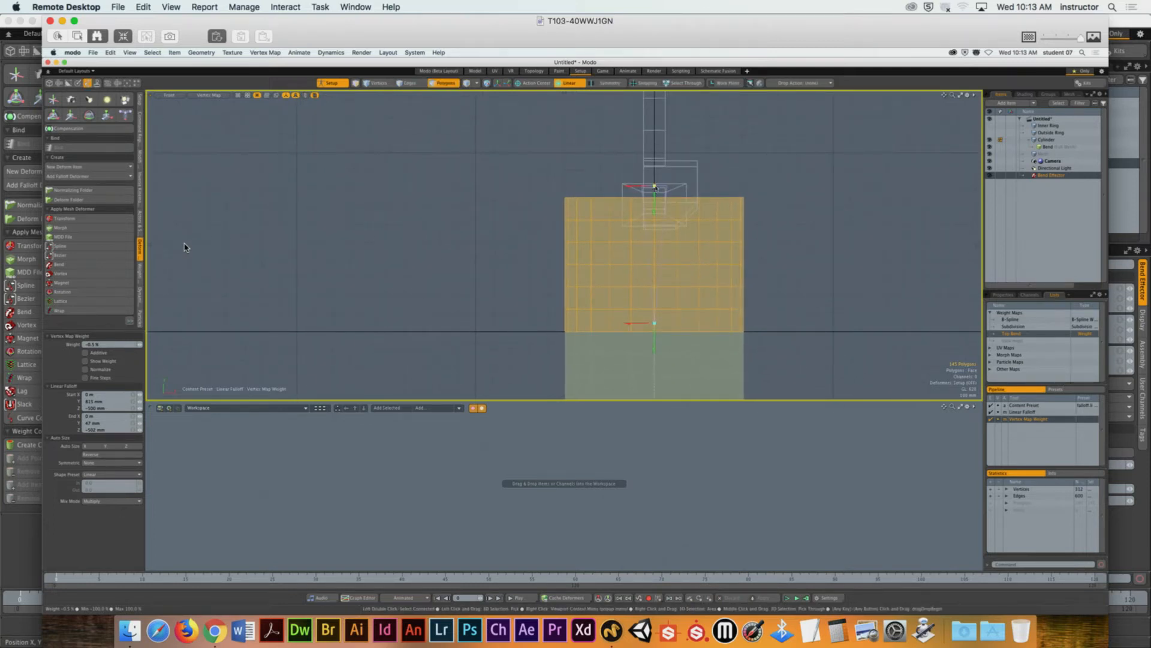
pyautogui.moveTo(654, 186); pyautogui.dragTo(654, 194)
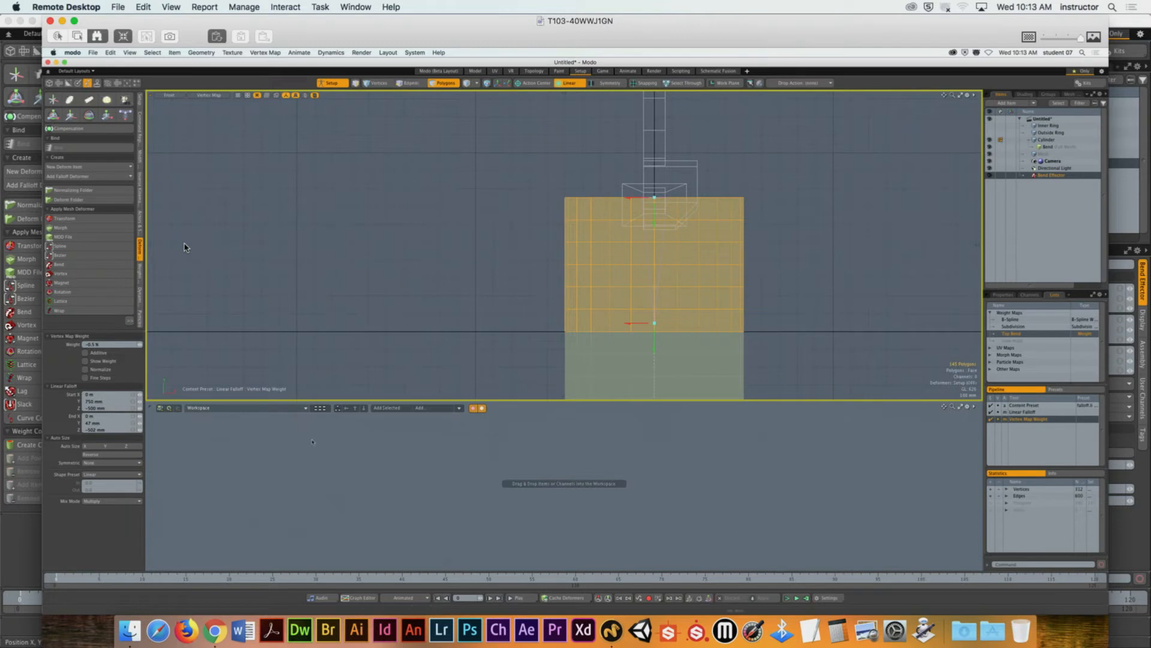
# Step: Restart the Weight Tool on the student's selected upper polygons
pyautogui.press('space')
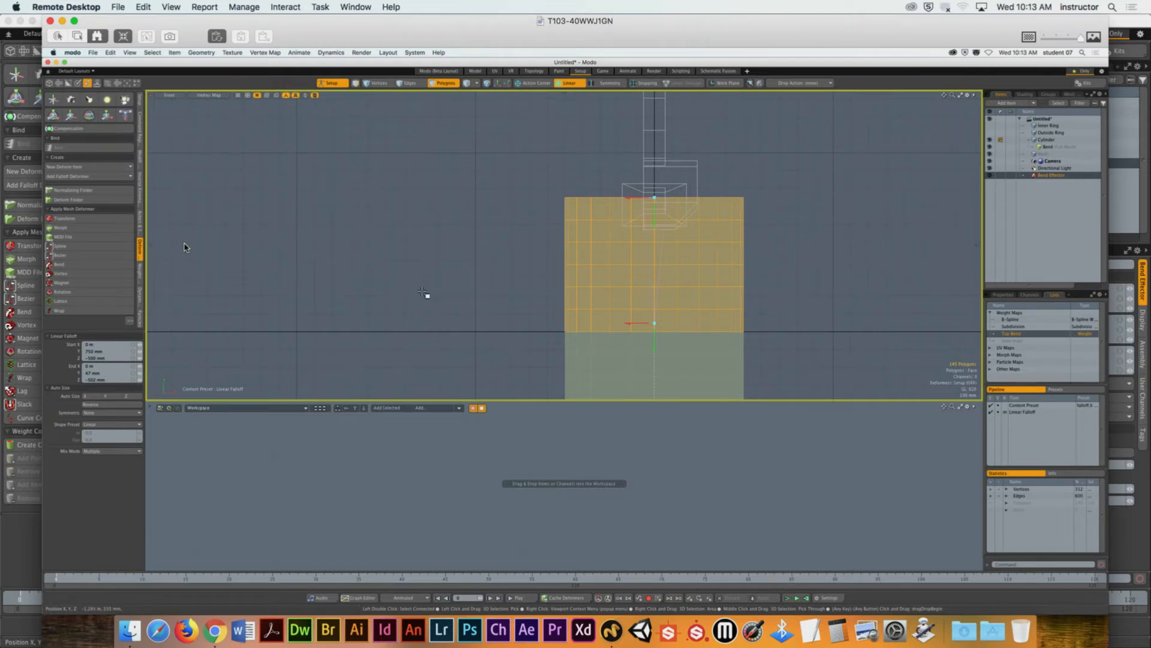
pyautogui.hotkey('shift', 'w')
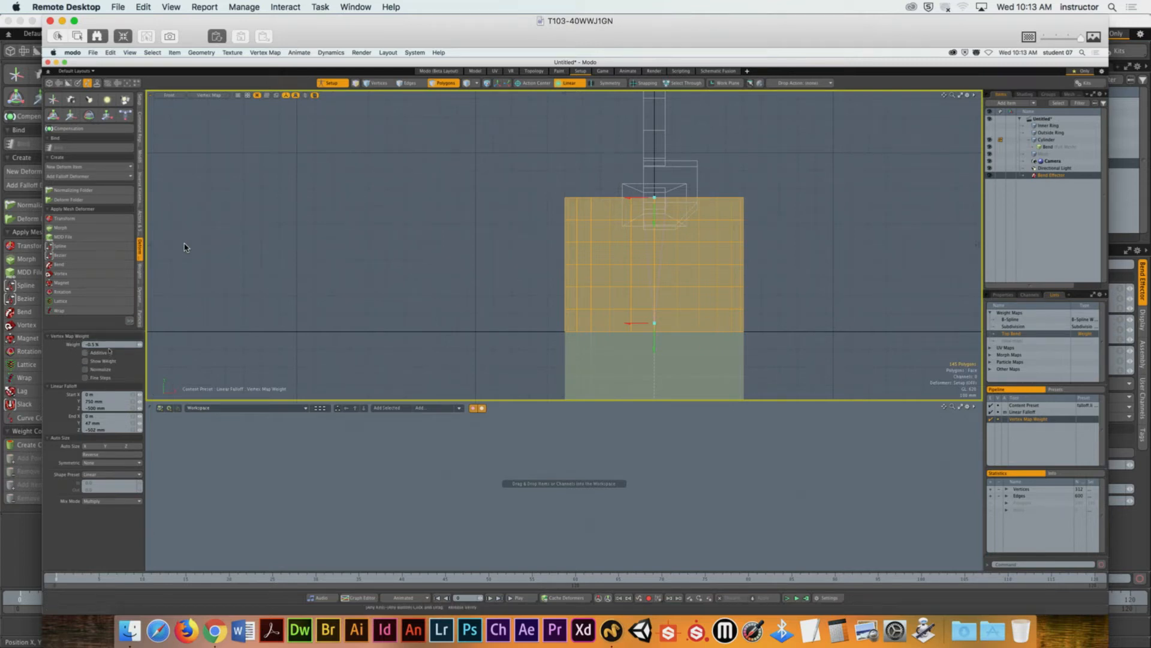
# Step: Apply a 100% vertex map weight with linear falloff to the selected upper polygons, and close that remote session
pyautogui.moveTo(111, 346); pyautogui.dragTo(75, 341)
pyautogui.write('100')
pyautogui.click(436, 334)
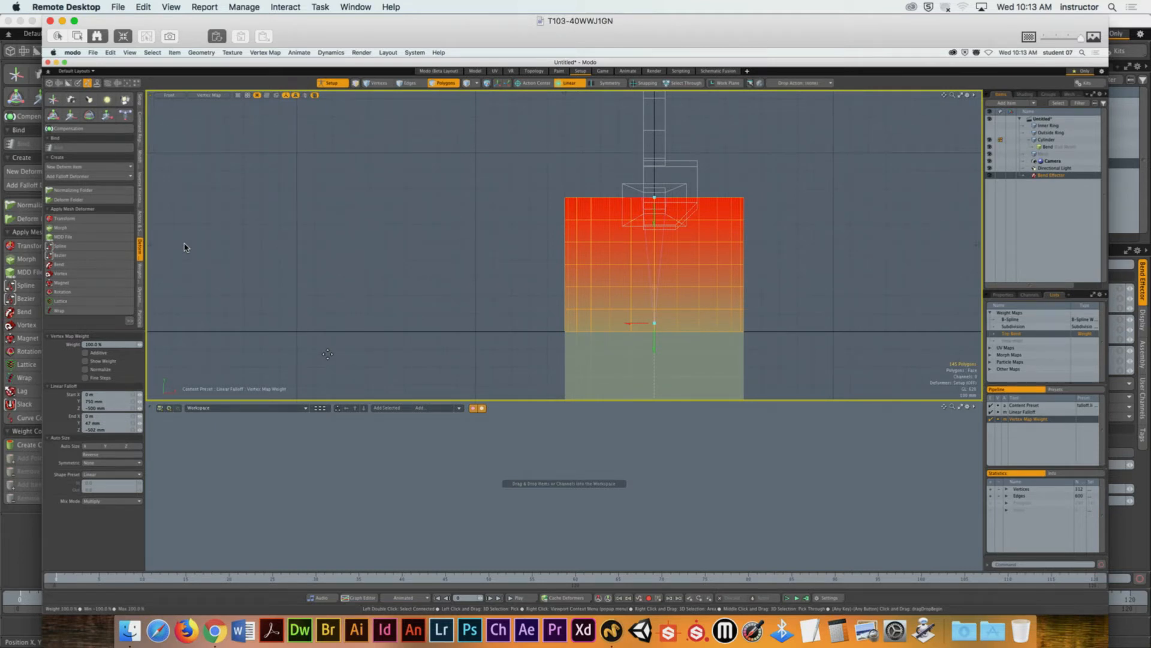
pyautogui.click(50, 21)
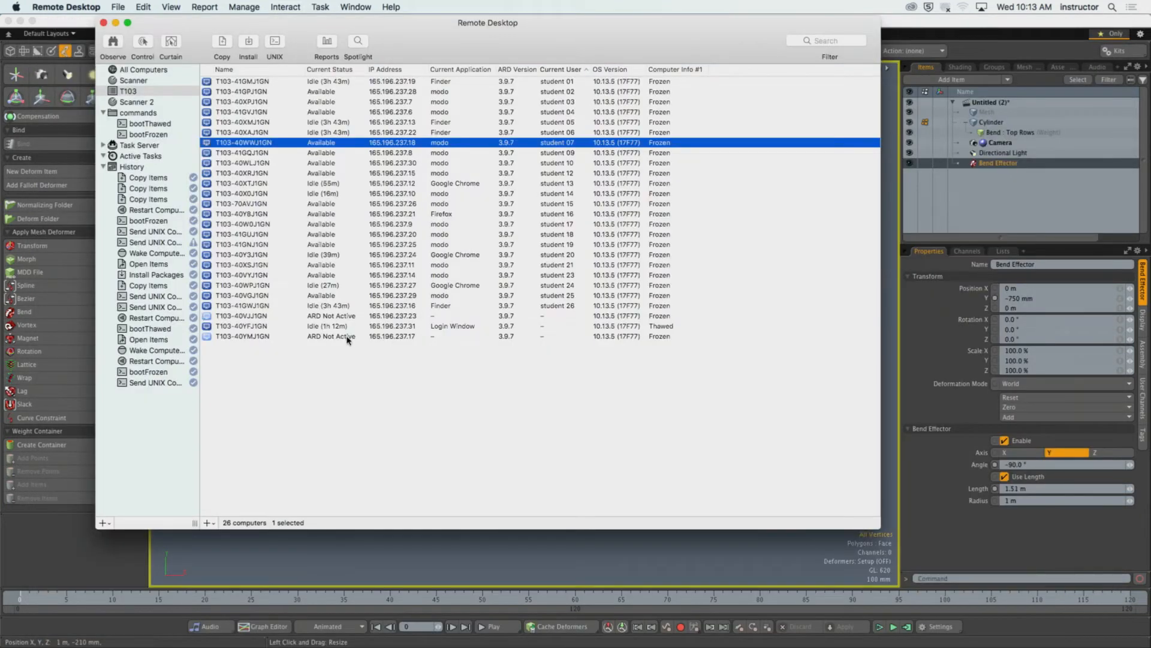
# Step: Switch to the local Modo scene and turn off Setup mode to show the bent cylinder from the side
pyautogui.click(954, 28)
pyautogui.scroll(-2, 690, 258)
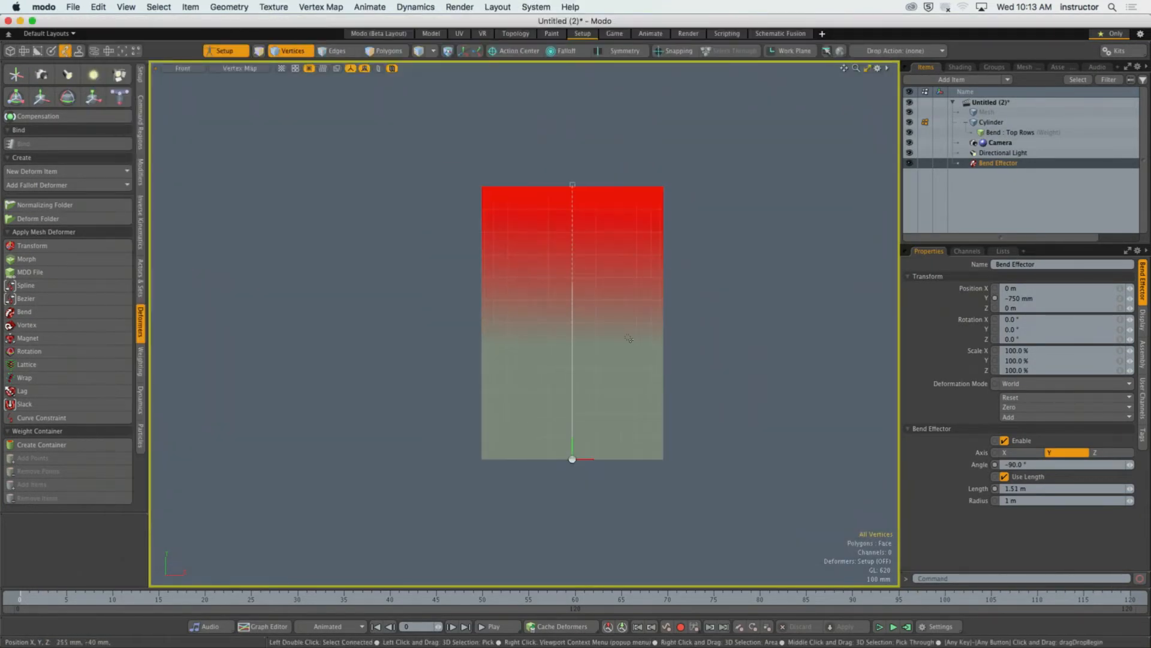
pyautogui.click(224, 51)
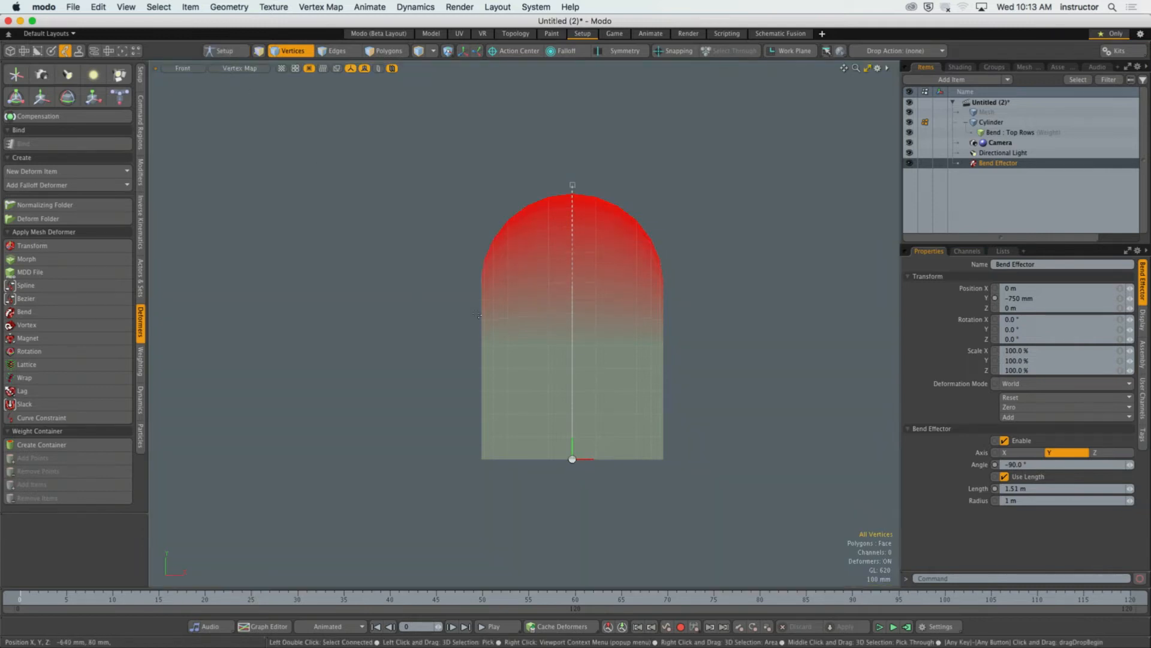
pyautogui.keyDown('alt'); pyautogui.moveTo(689, 204); pyautogui.dragTo(618, 267); pyautogui.keyUp('alt')
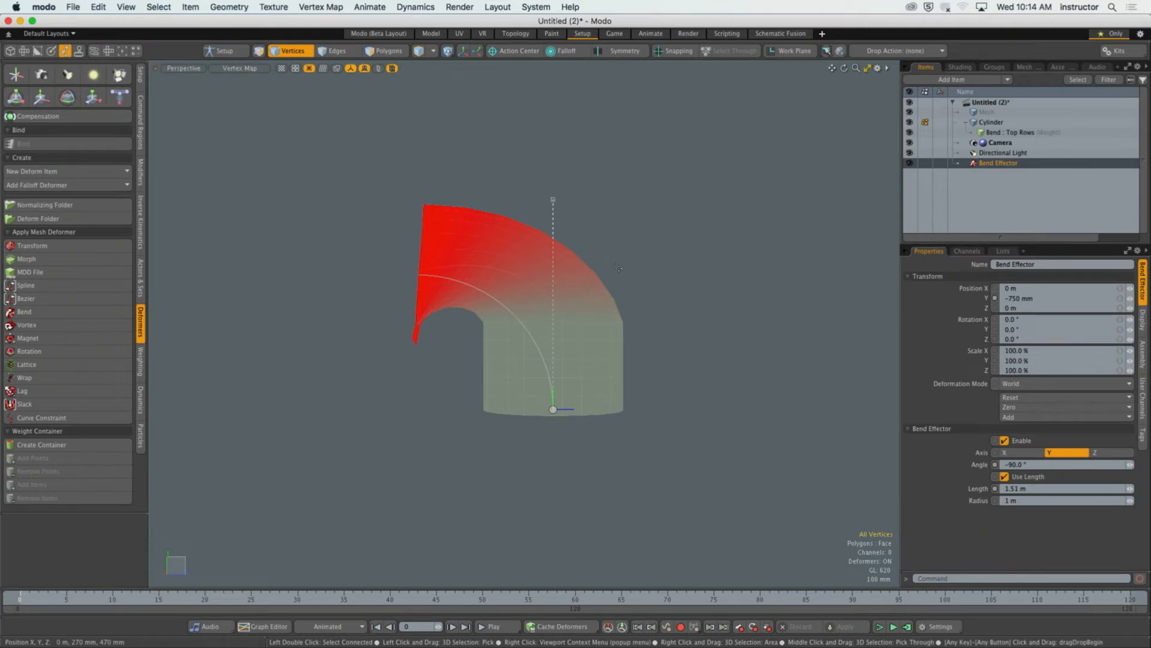
# Step: Switch to Remote Desktop and open a remote session on computer T103-40XPJ1GN
pyautogui.moveTo(665, 630)
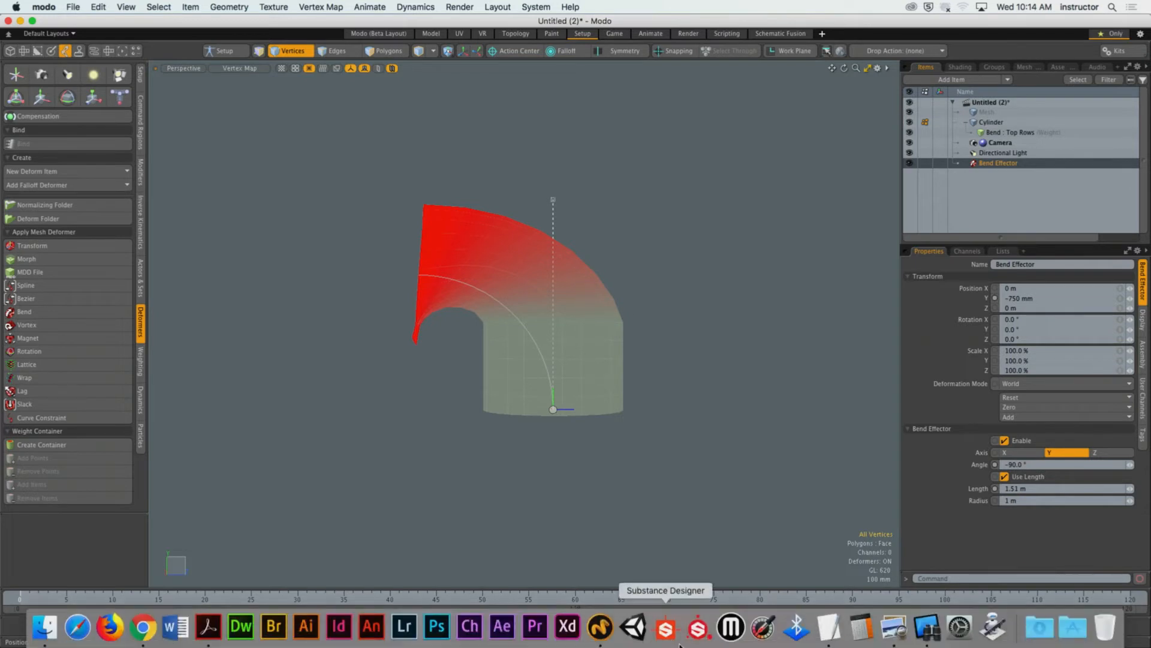
pyautogui.click(928, 630)
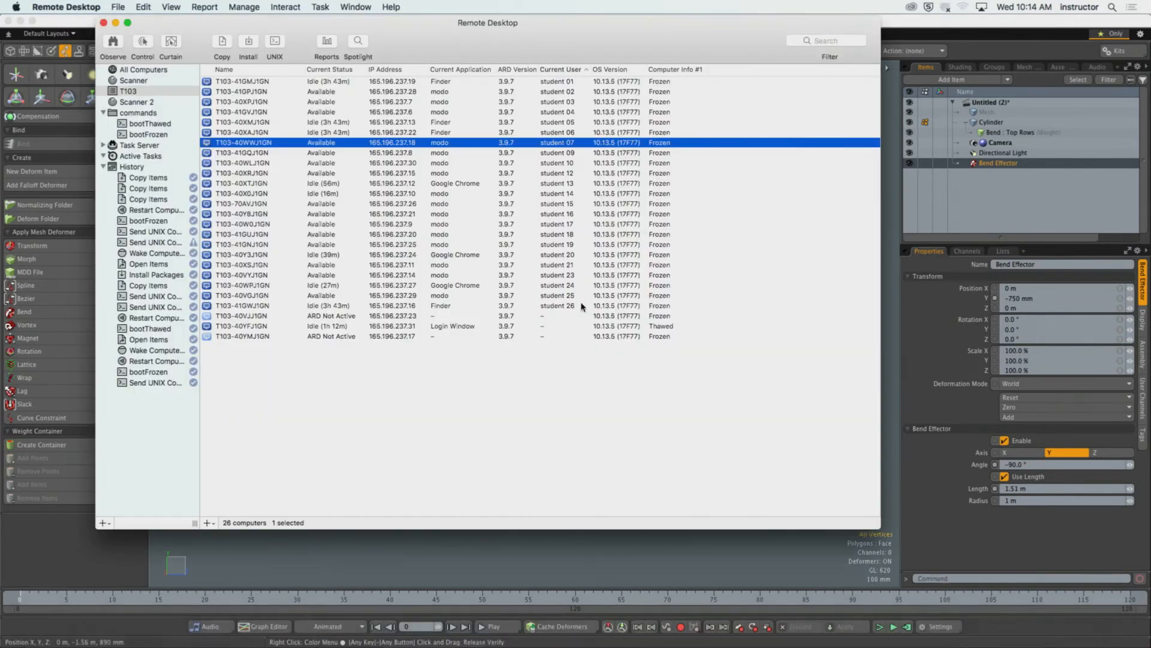
pyautogui.click(556, 103)
pyautogui.click(113, 41)
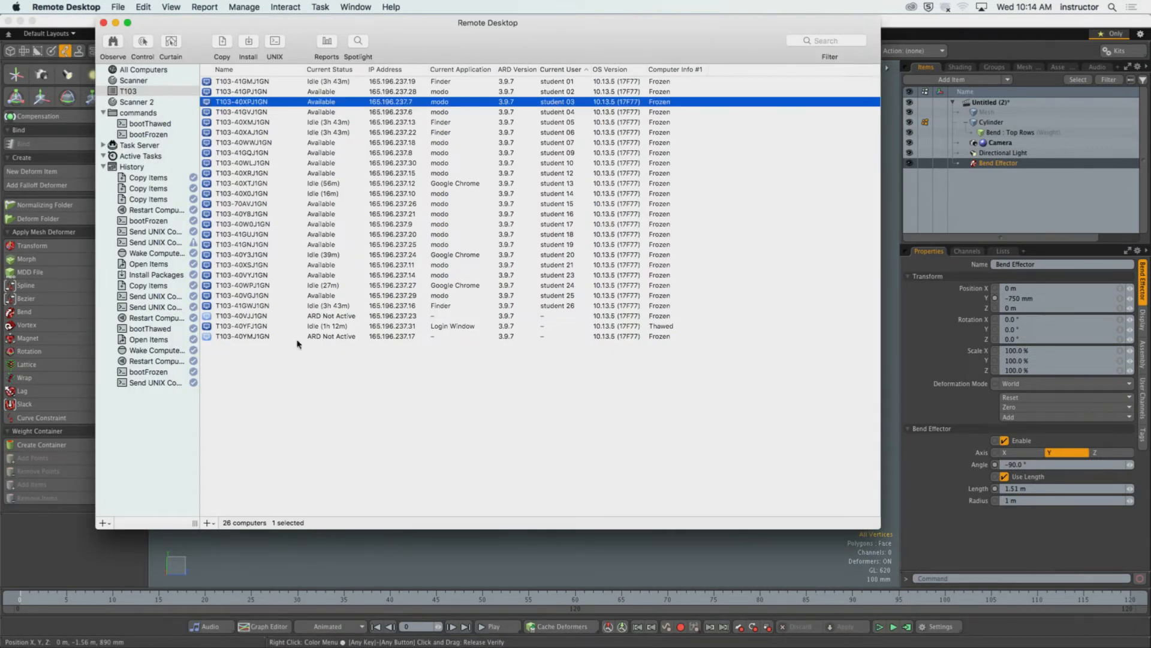
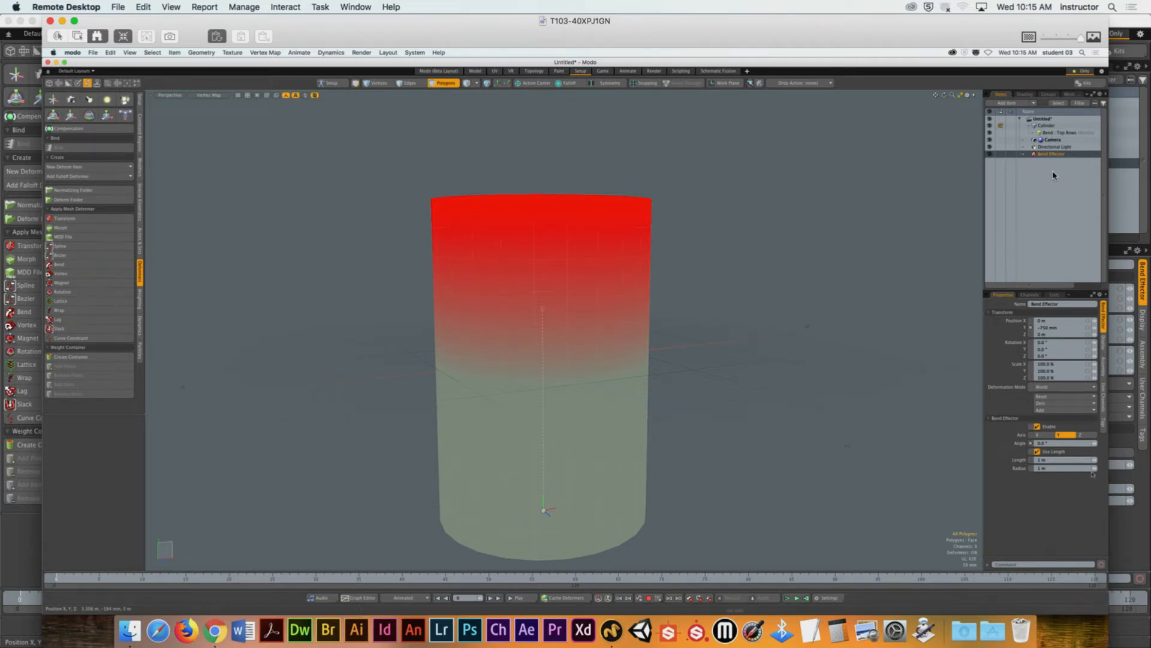
# Step: Switch the Bend influence's type to Entire Mesh and back to Weight Map
pyautogui.click(1055, 132)
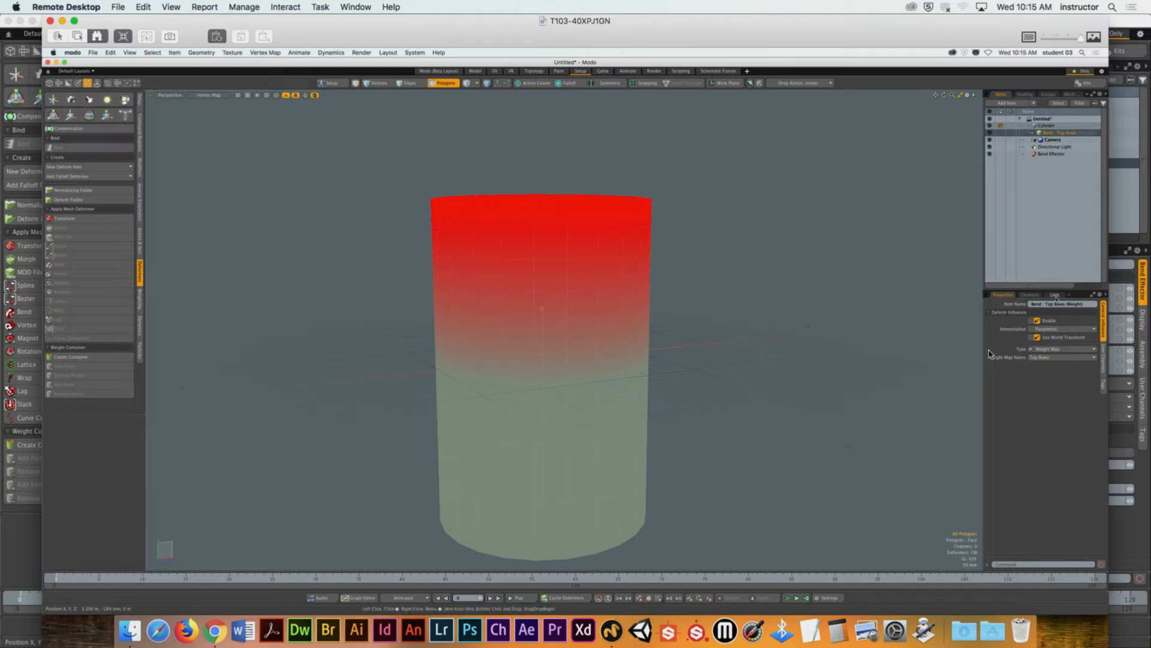
pyautogui.click(1062, 356)
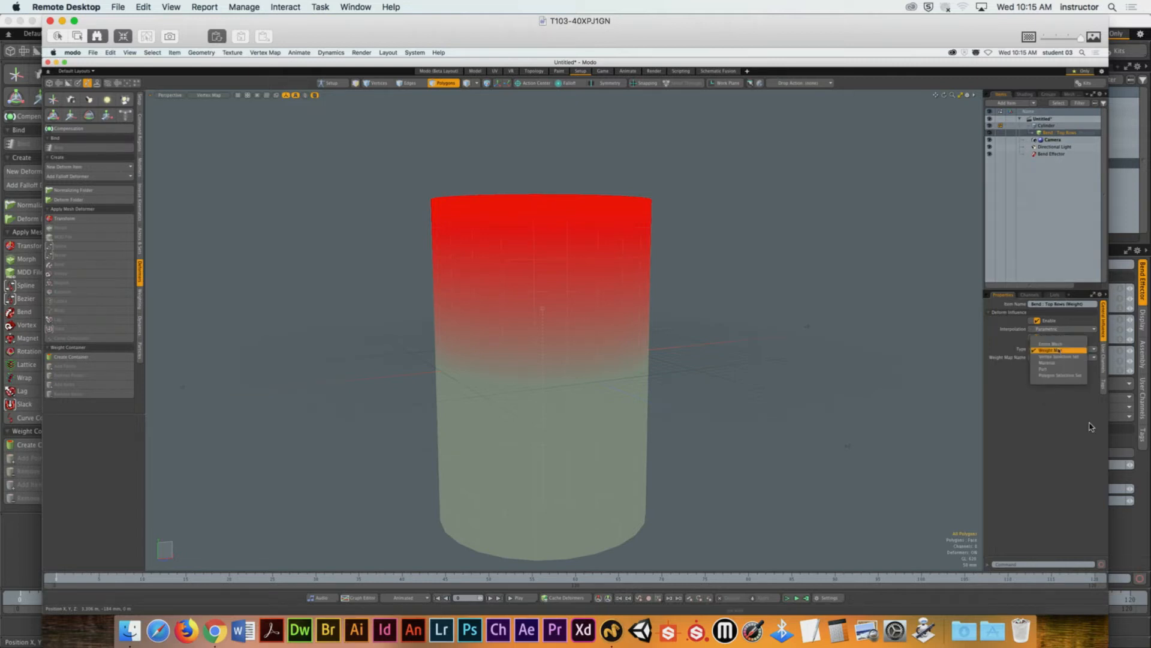
pyautogui.click(1057, 346)
pyautogui.click(1057, 348)
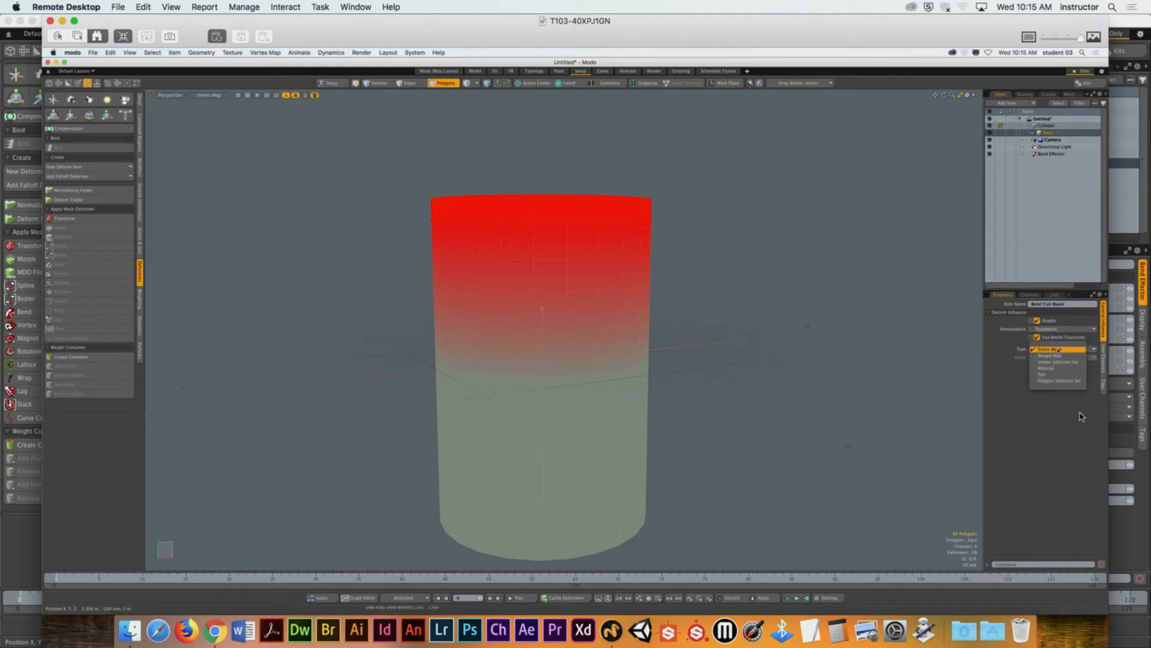
pyautogui.click(1057, 357)
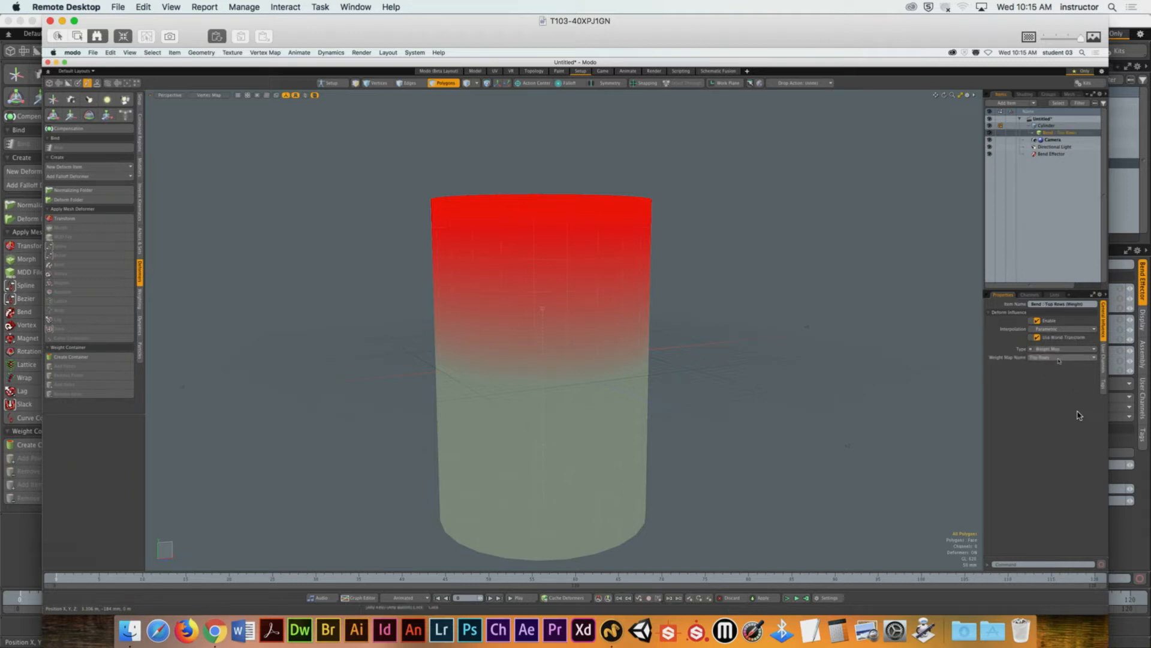
# Step: Select the Bend Effector and try adjusting its angle on the cylinder
pyautogui.click(1051, 155)
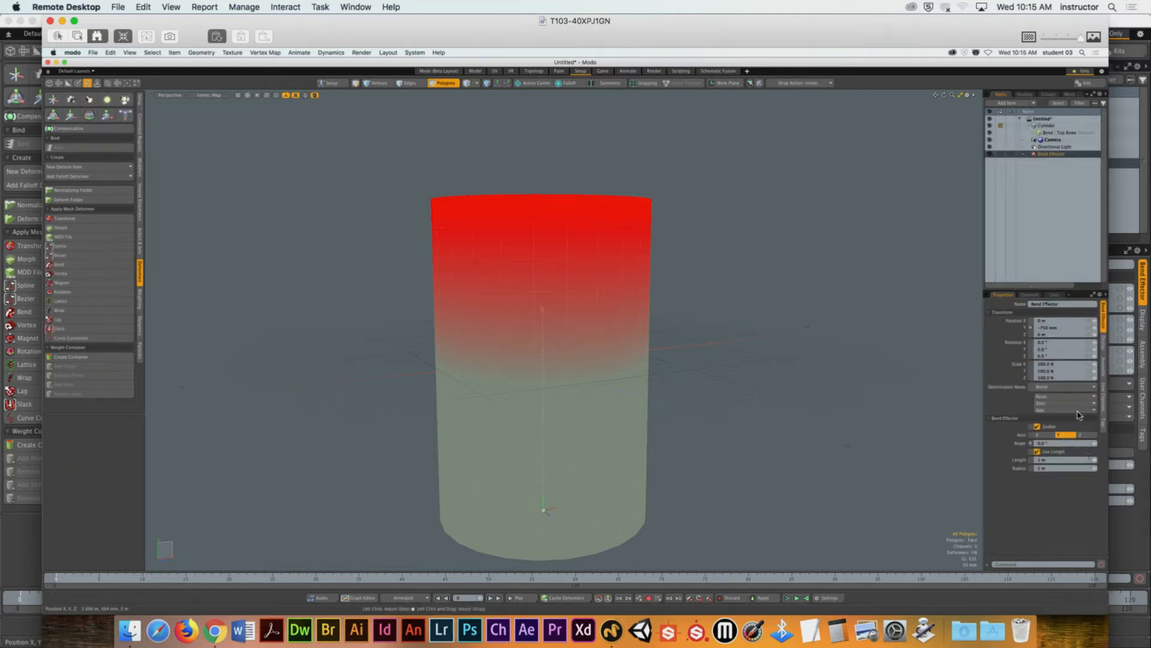
pyautogui.moveTo(1094, 444)
pyautogui.mouseDown()
pyautogui.moveTo(1082, 444)
pyautogui.moveTo(1095, 445)
pyautogui.mouseUp()
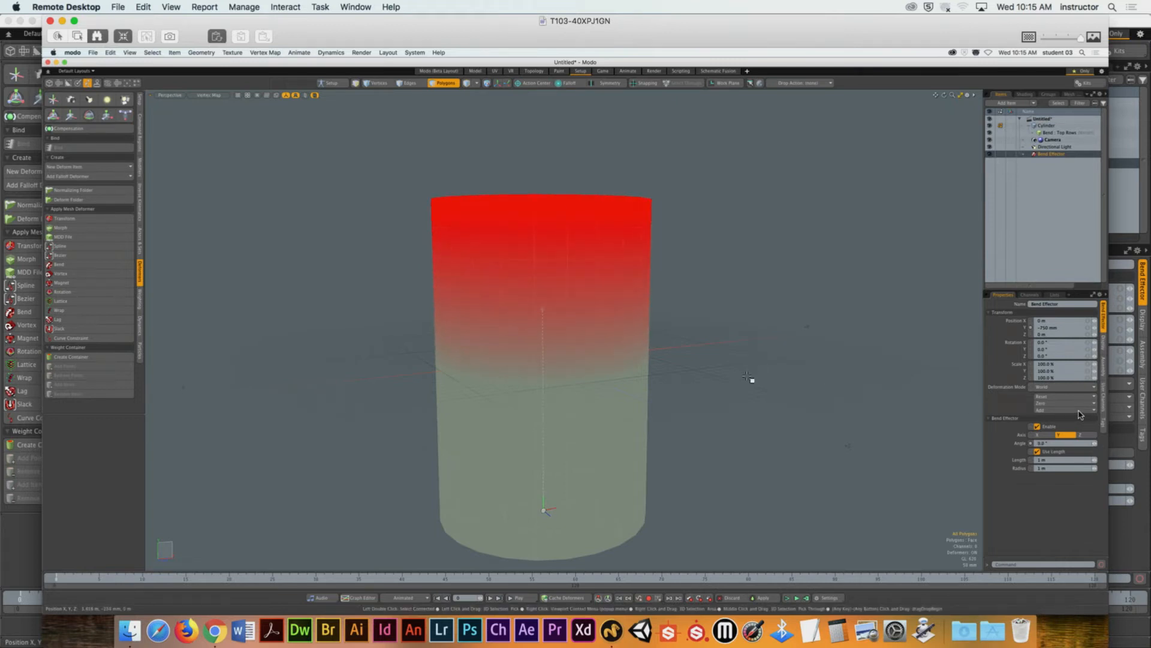
pyautogui.keyDown('alt'); pyautogui.moveTo(752, 380); pyautogui.dragTo(668, 379); pyautogui.keyUp('alt')
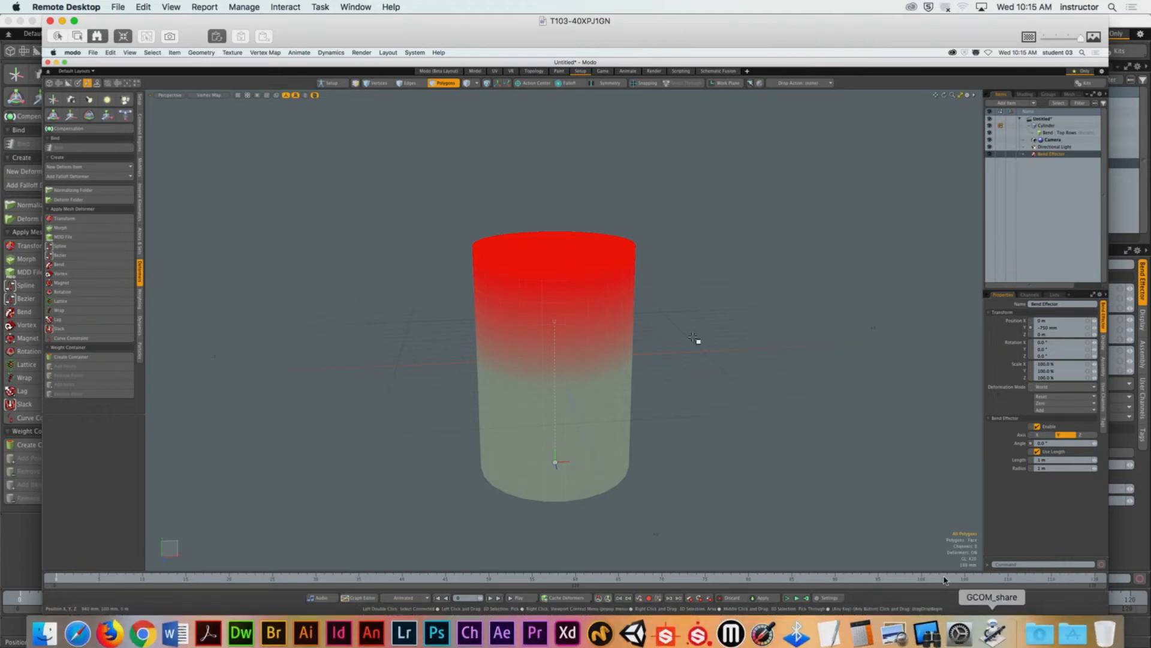
# Step: Close the current remote session and open one on computer T103-41GVJ1GN
pyautogui.click(50, 21)
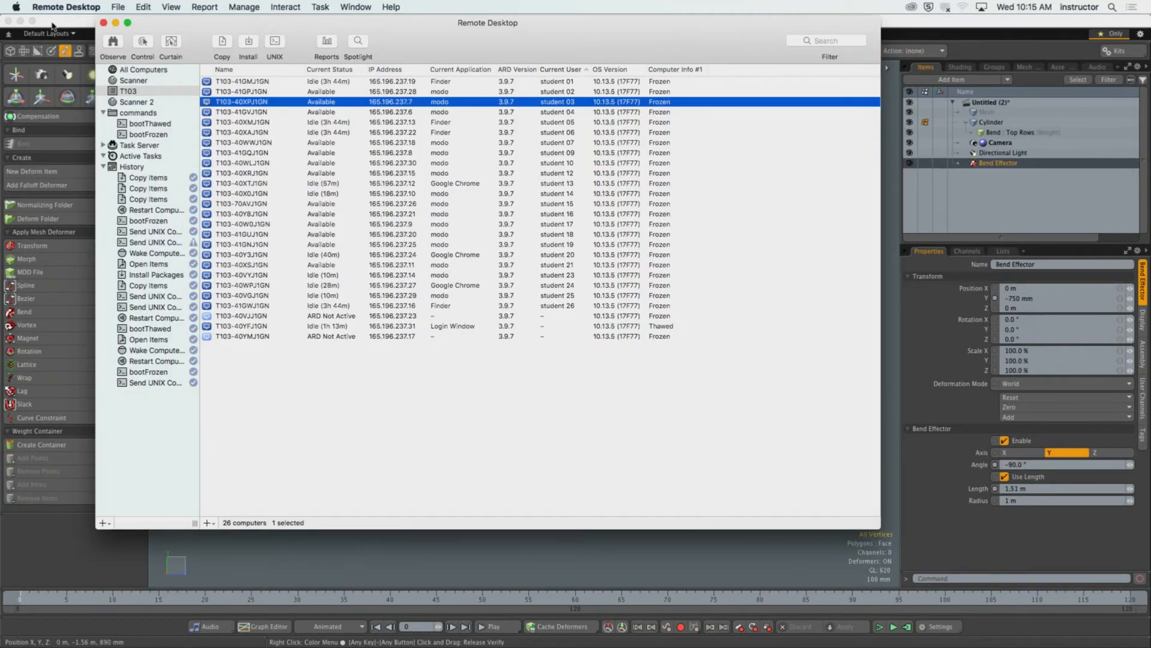
pyautogui.click(472, 111)
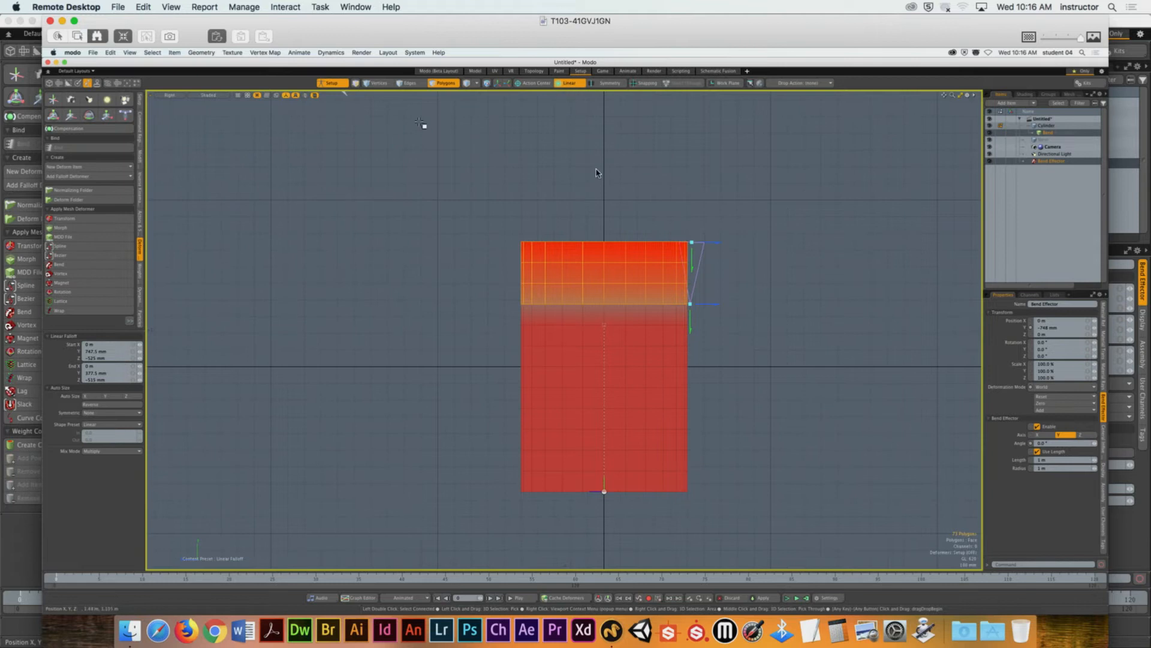
# Step: Set the falloff to None and select all of the cylinder's polygons
pyautogui.click(573, 83)
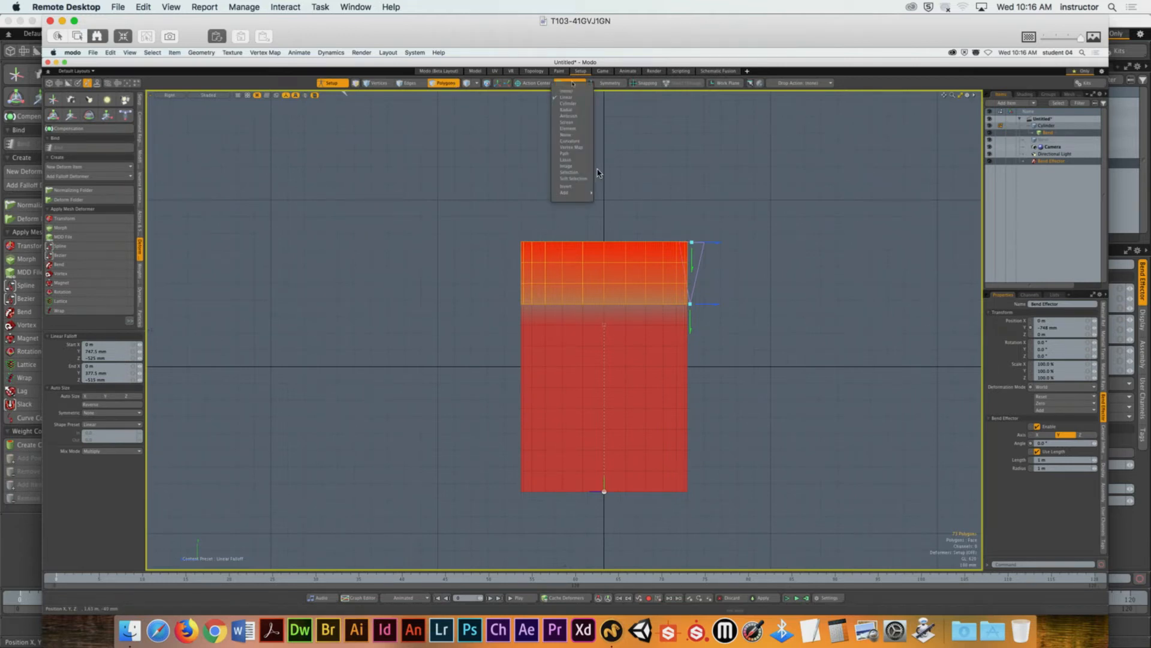
pyautogui.click(568, 90)
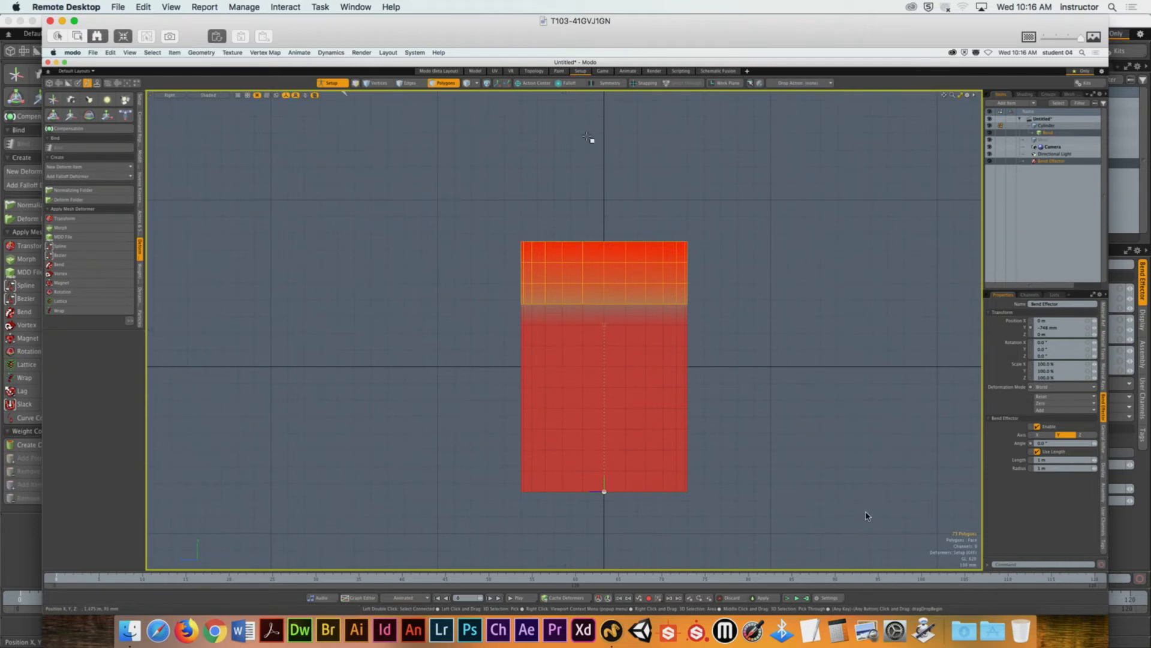
pyautogui.moveTo(572, 251); pyautogui.dragTo(609, 290)
pyautogui.click(570, 252)
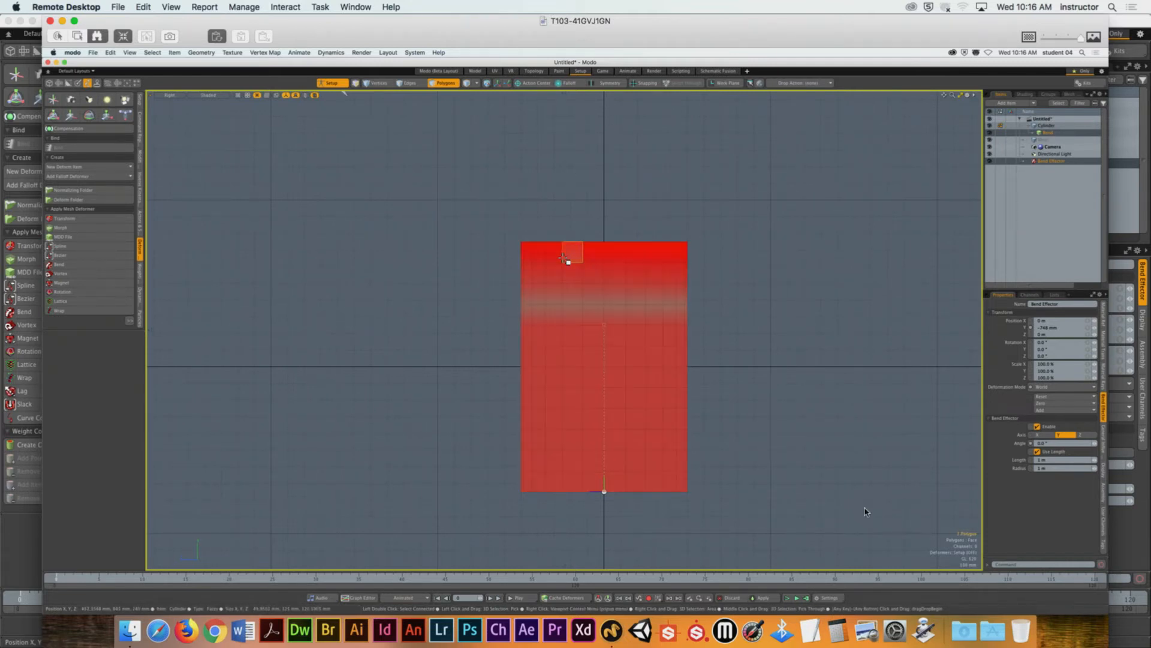
pyautogui.doubleClick(563, 257)
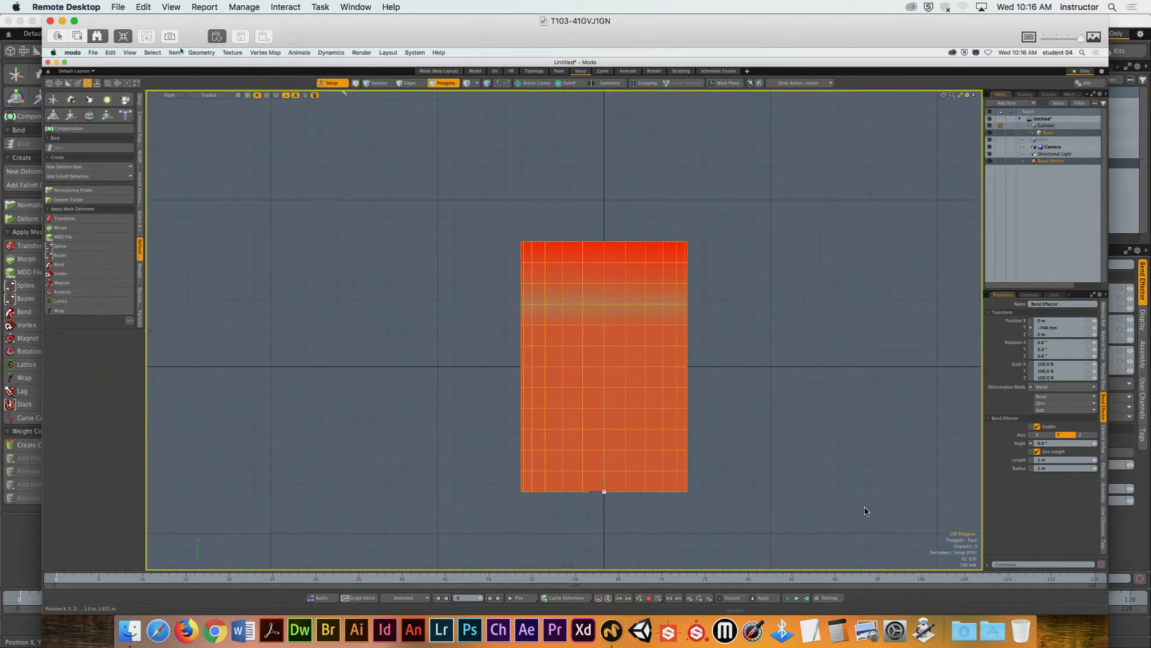
pyautogui.click(264, 52)
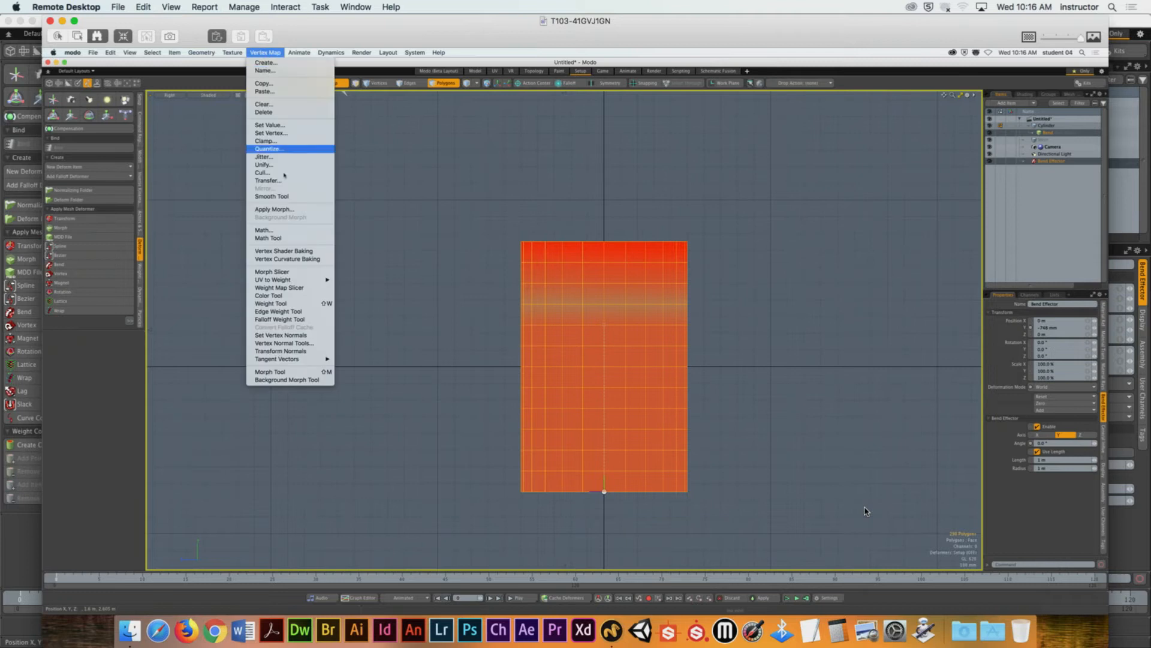
pyautogui.click(271, 303)
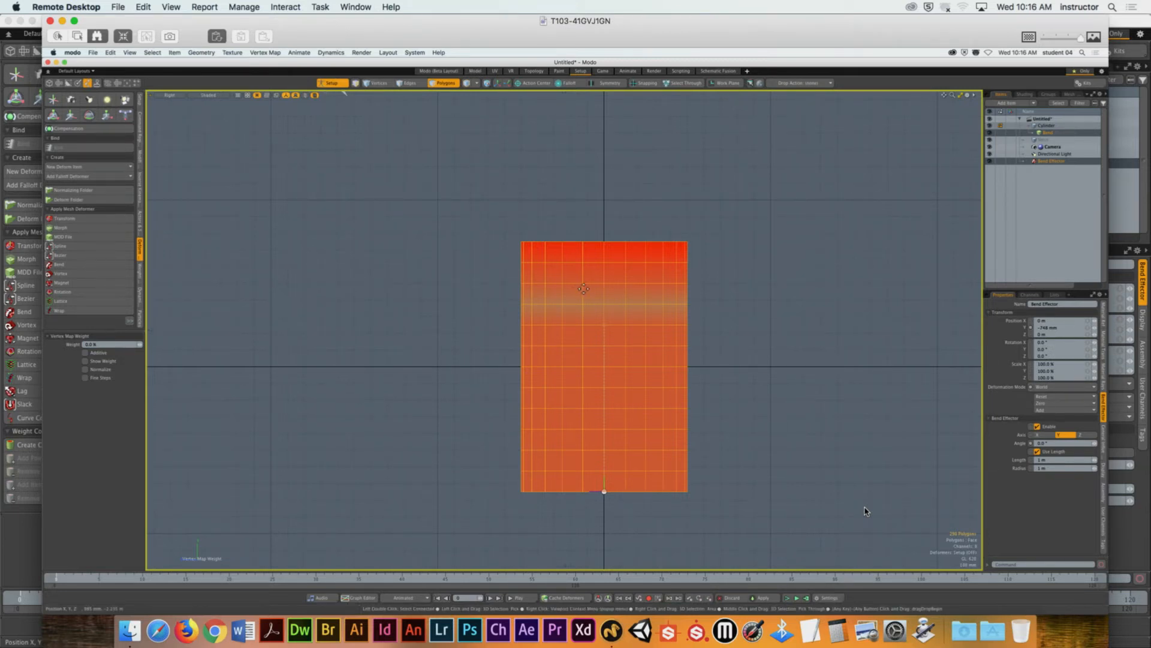
pyautogui.press('space')
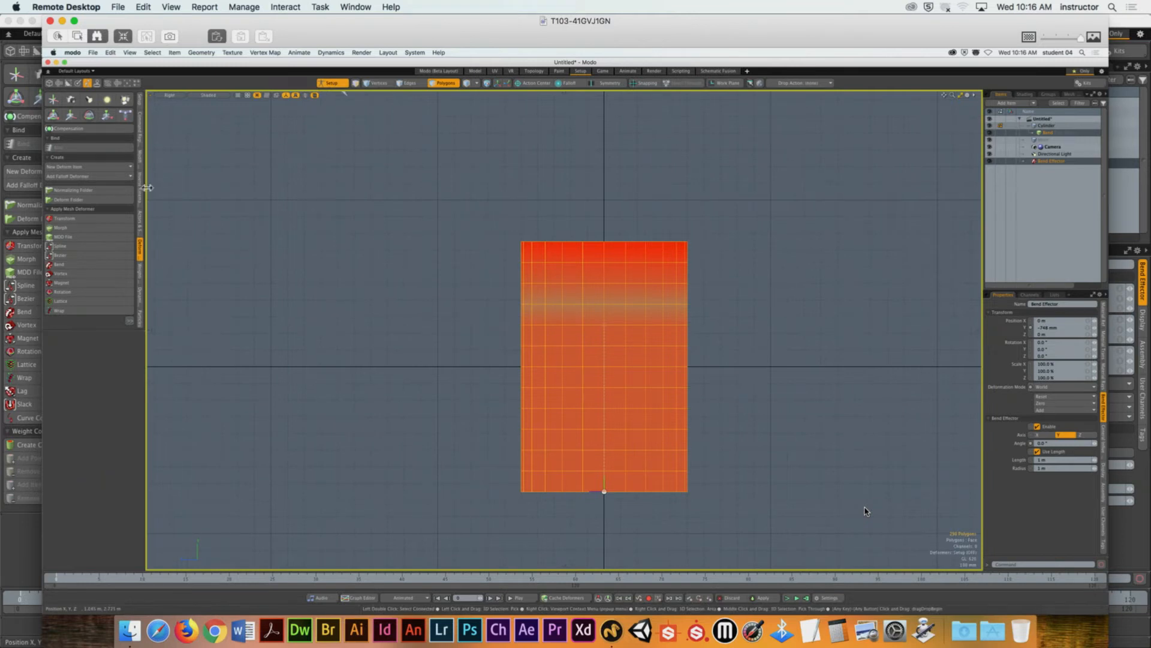
# Step: Use the Weight Tool to set the vertex map weight of all selected polygons to 0%
pyautogui.click(263, 52)
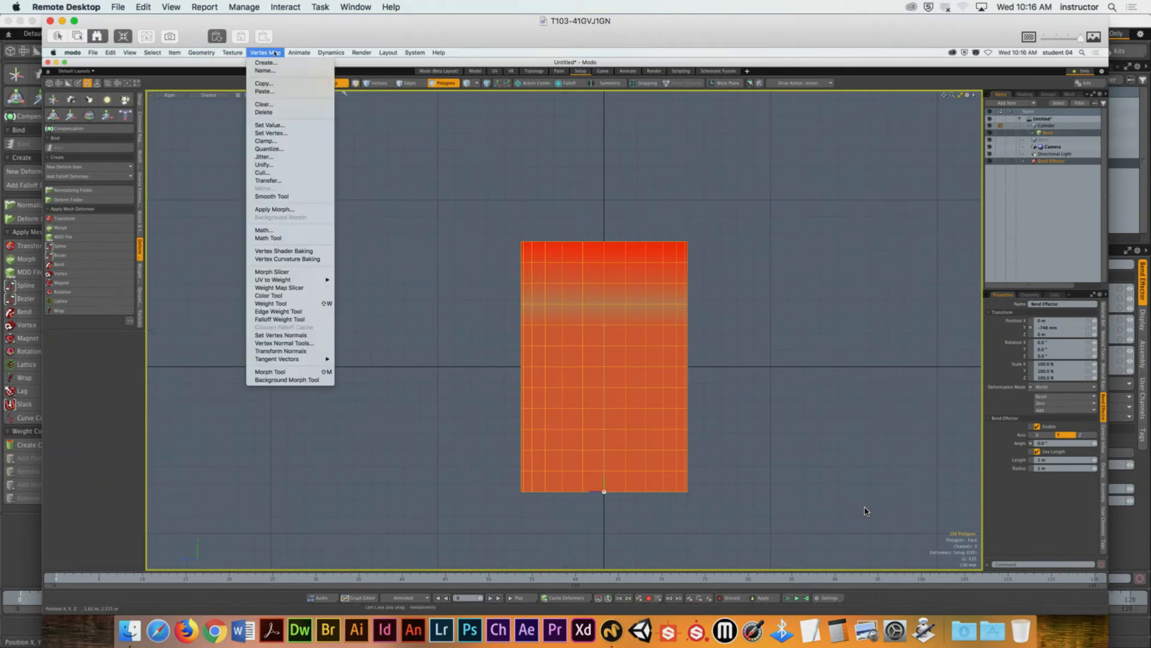
pyautogui.click(284, 304)
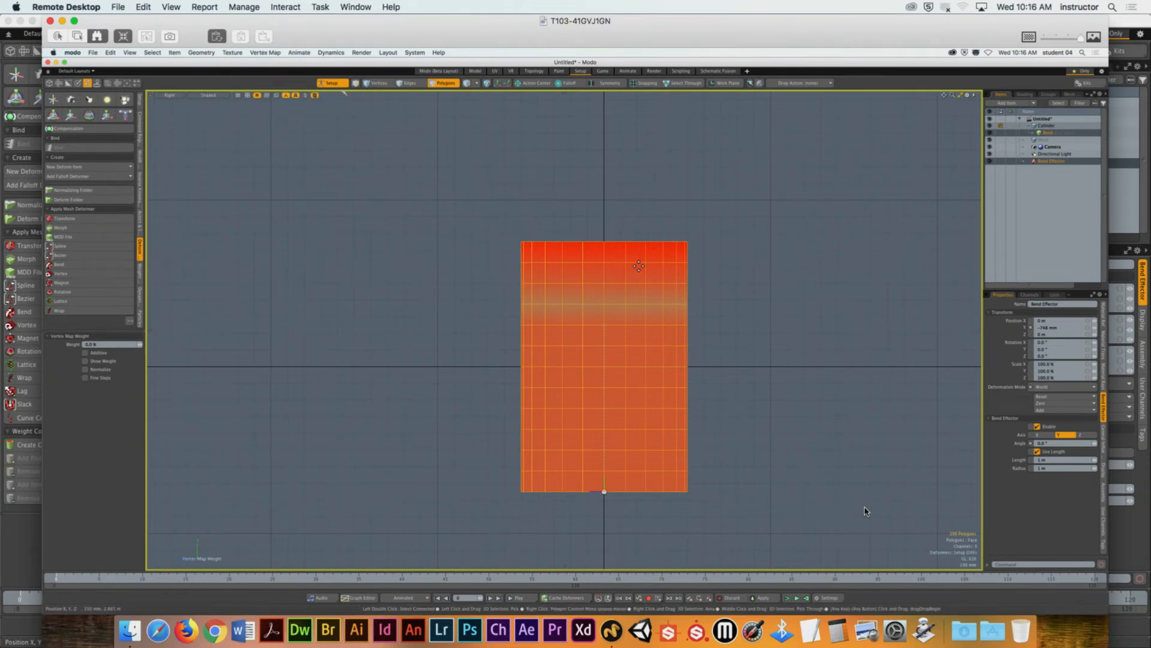
pyautogui.moveTo(617, 281); pyautogui.dragTo(618, 282)
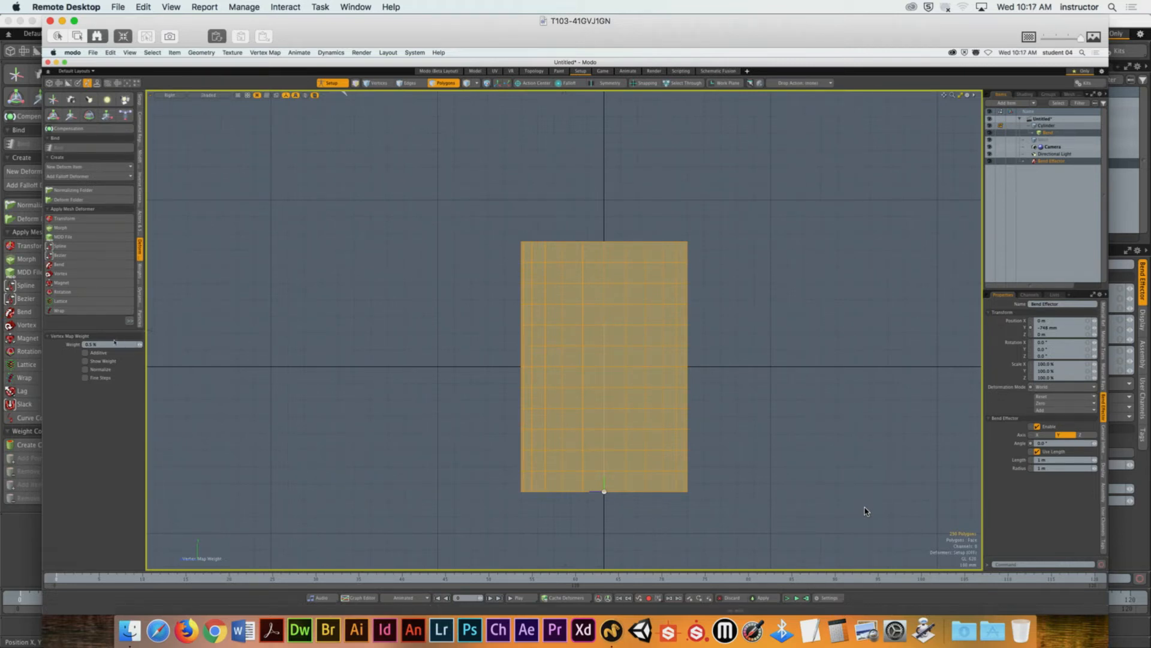
pyautogui.write('0')
pyautogui.press('Return')
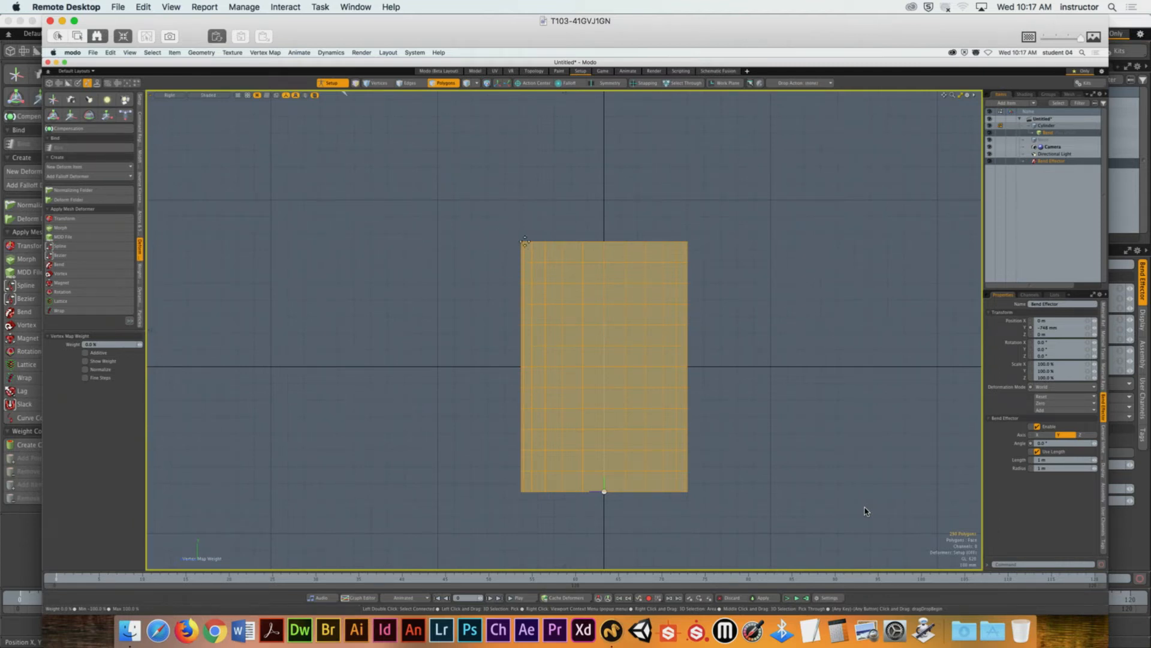
# Step: Select the cylinder item and return to polygon selection mode with no polygons selected
pyautogui.click(446, 84)
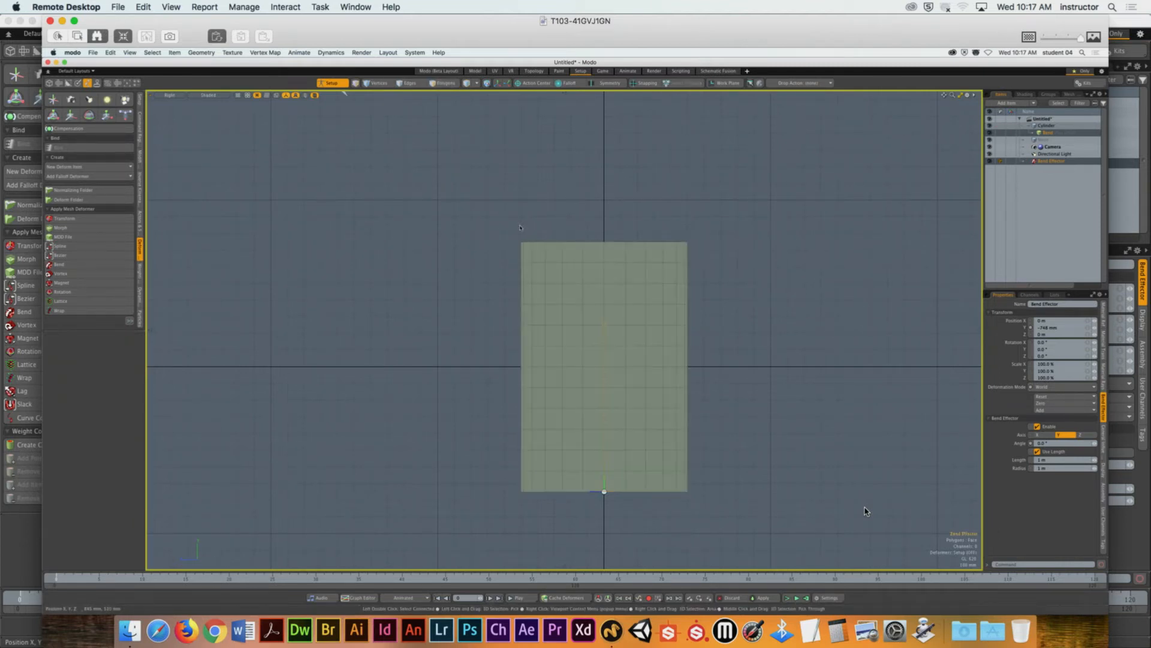
pyautogui.click(527, 180)
pyautogui.click(638, 251)
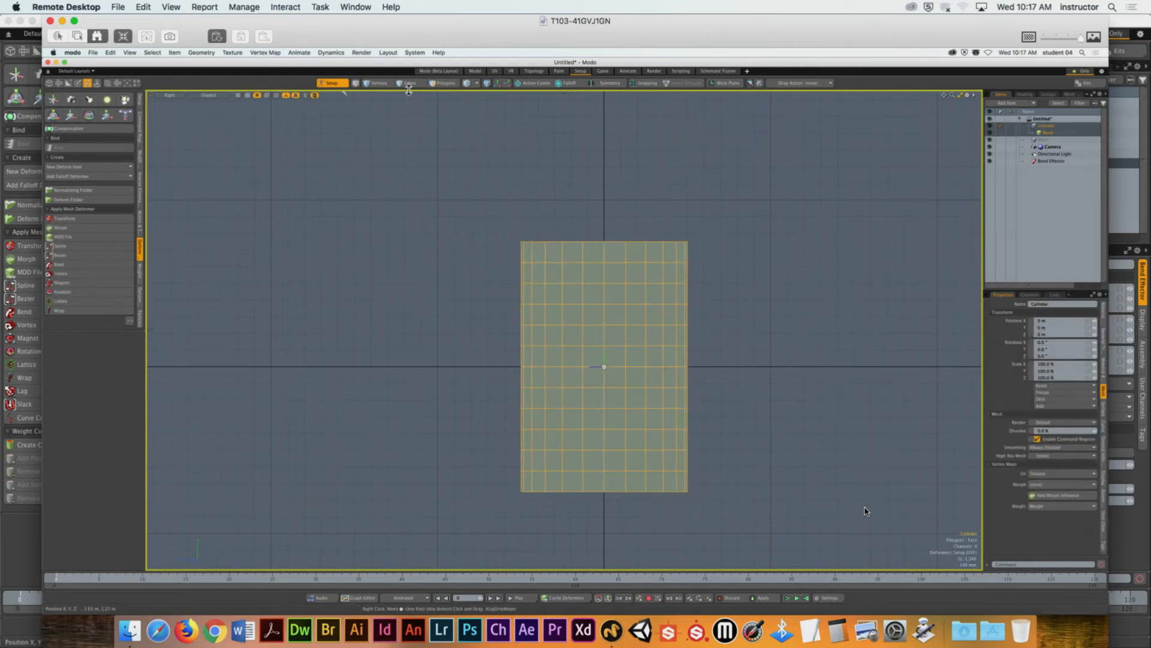
pyautogui.click(446, 83)
pyautogui.click(761, 269)
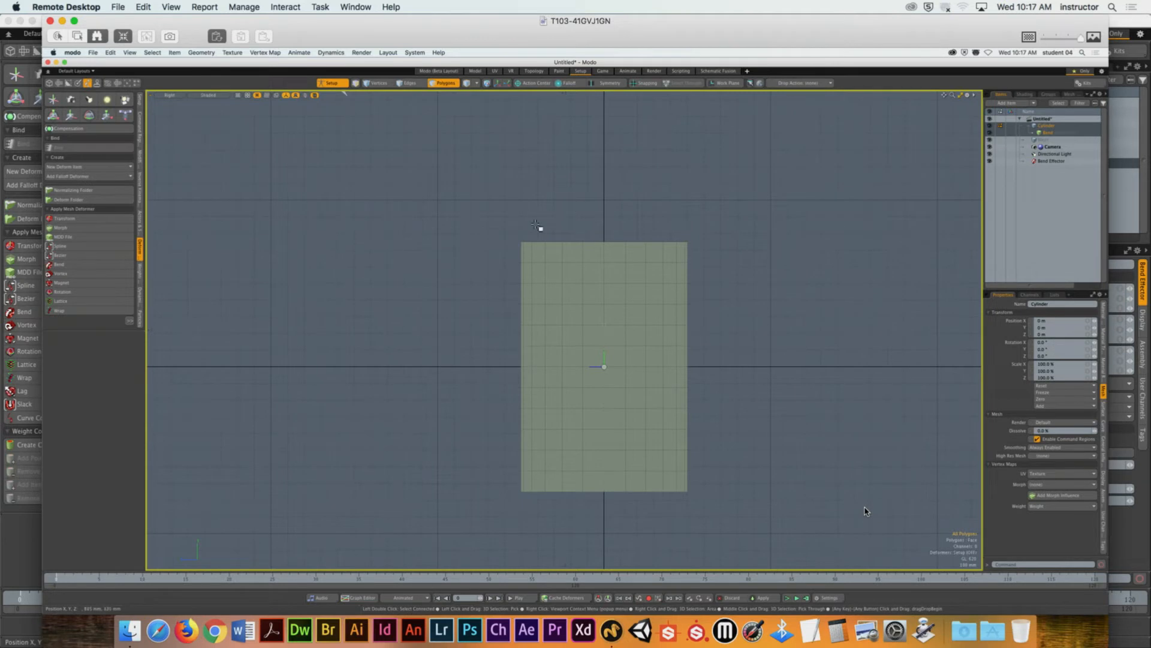
# Step: Select all polygons in the cylinder's upper three rows, all the way around, including its top cap
pyautogui.moveTo(533, 239)
pyautogui.mouseDown()
pyautogui.moveTo(683, 262)
pyautogui.moveTo(686, 288)
pyautogui.moveTo(635, 295)
pyautogui.moveTo(522, 260)
pyautogui.moveTo(662, 272)
pyautogui.moveTo(540, 268)
pyautogui.moveTo(538, 296)
pyautogui.moveTo(556, 294)
pyautogui.mouseUp()
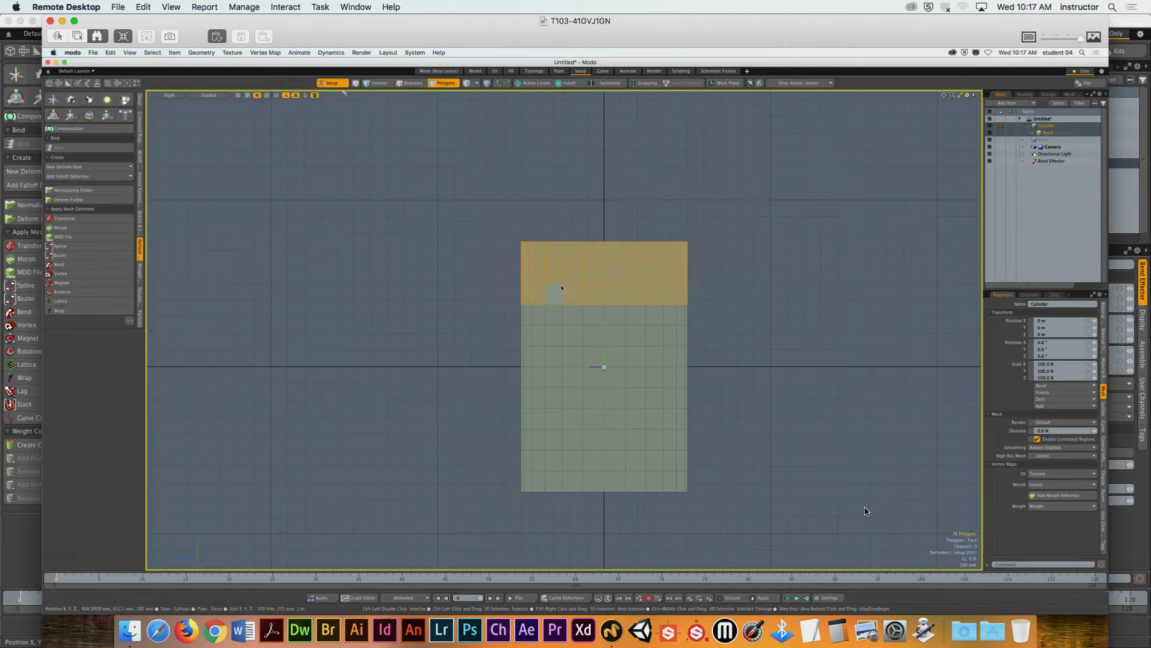
pyautogui.hotkey('ctrl', 'space')
pyautogui.click(582, 276)
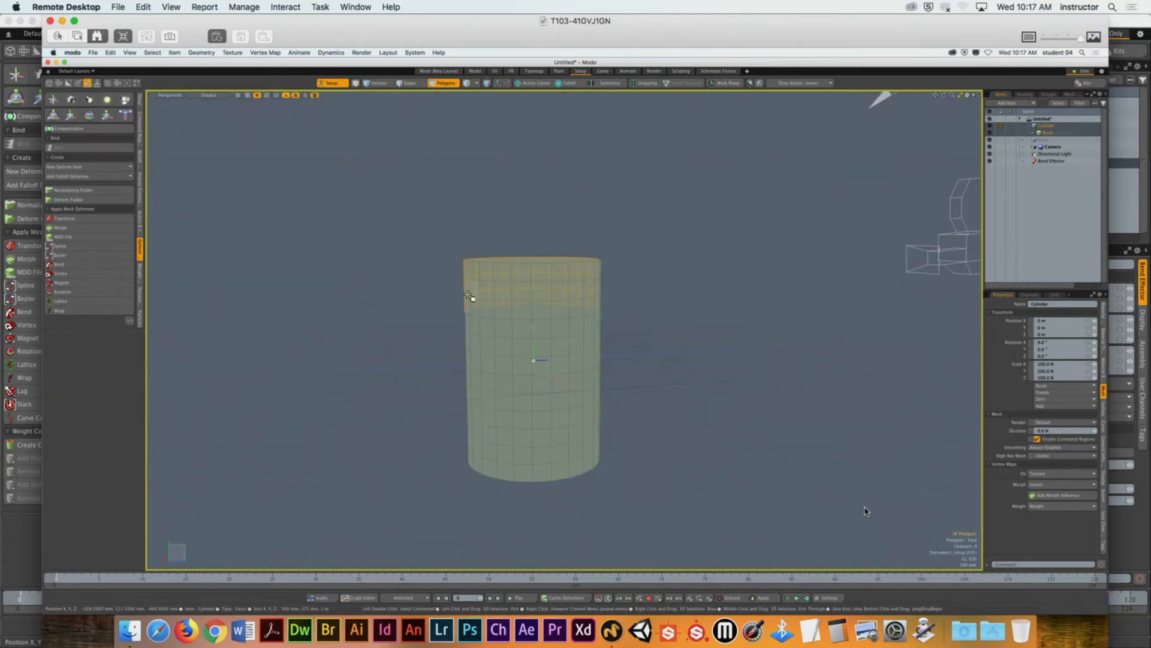
pyautogui.moveTo(470, 306)
pyautogui.keyDown('shift'); pyautogui.mouseDown()
pyautogui.moveTo(589, 306)
pyautogui.moveTo(596, 282)
pyautogui.moveTo(470, 264)
pyautogui.moveTo(560, 287)
pyautogui.moveTo(599, 272)
pyautogui.moveTo(587, 313)
pyautogui.moveTo(442, 309)
pyautogui.mouseUp(); pyautogui.keyUp('shift')
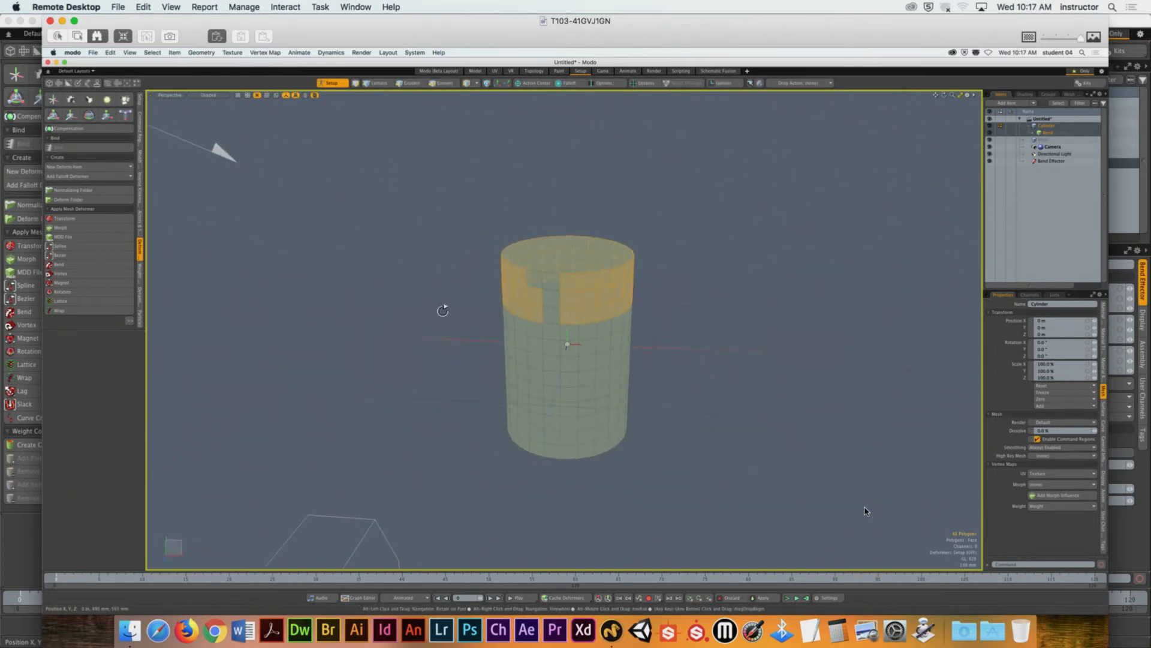
pyautogui.keyDown('shift'); pyautogui.click(580, 258); pyautogui.keyUp('shift')
pyautogui.keyDown('alt'); pyautogui.moveTo(558, 299); pyautogui.dragTo(463, 260); pyautogui.keyUp('alt')
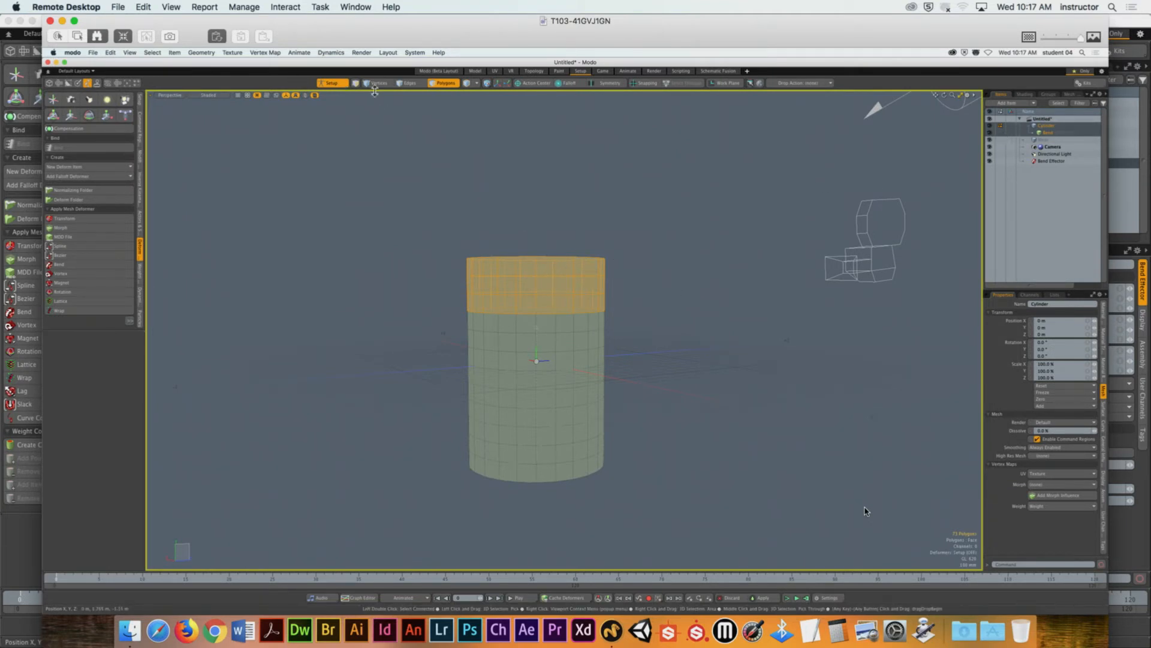
# Step: Add a linear falloff over the selected rows, starting at about Y 750 mm and ending at about Y 375 mm
pyautogui.click(269, 53)
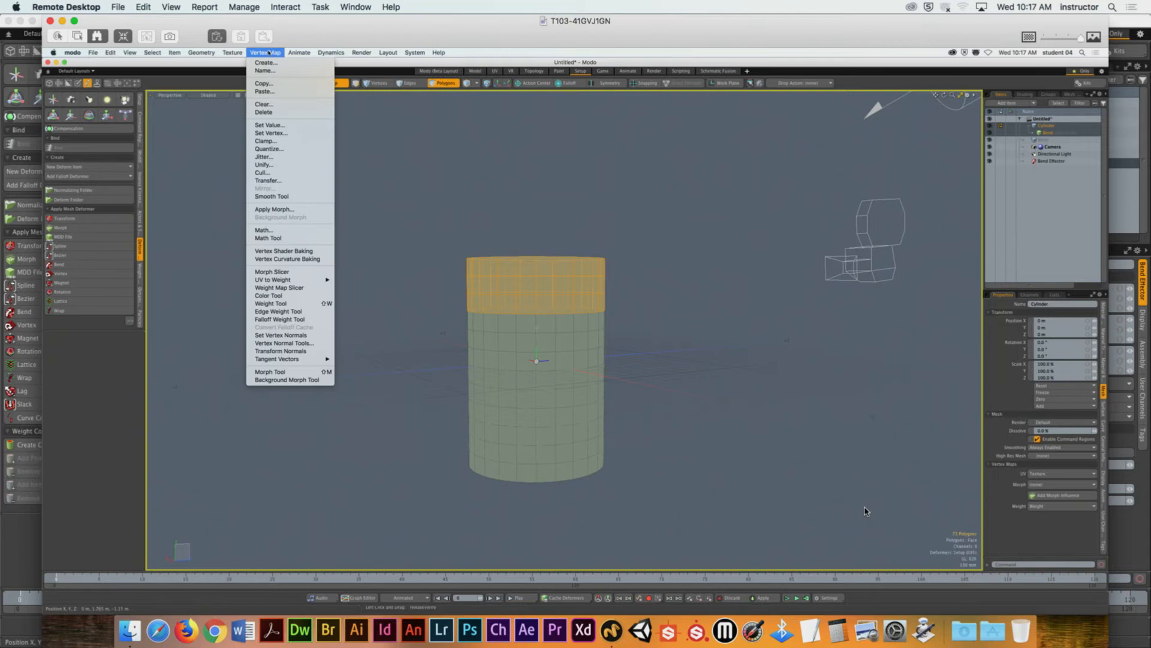
pyautogui.click(541, 59)
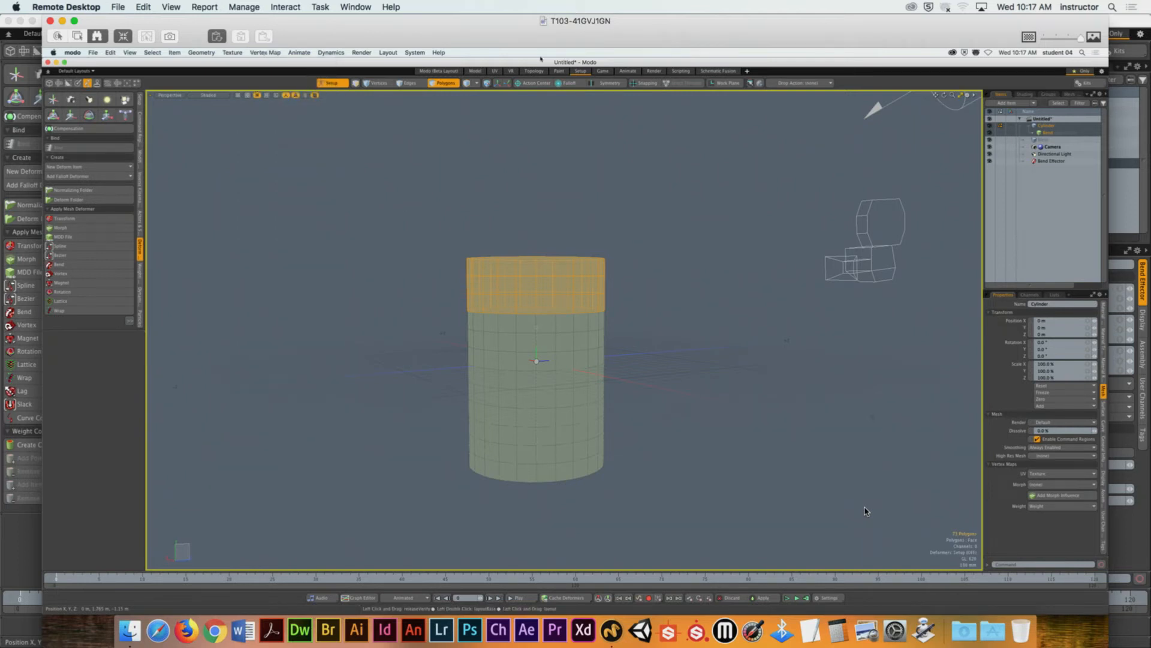
pyautogui.click(573, 83)
pyautogui.click(573, 96)
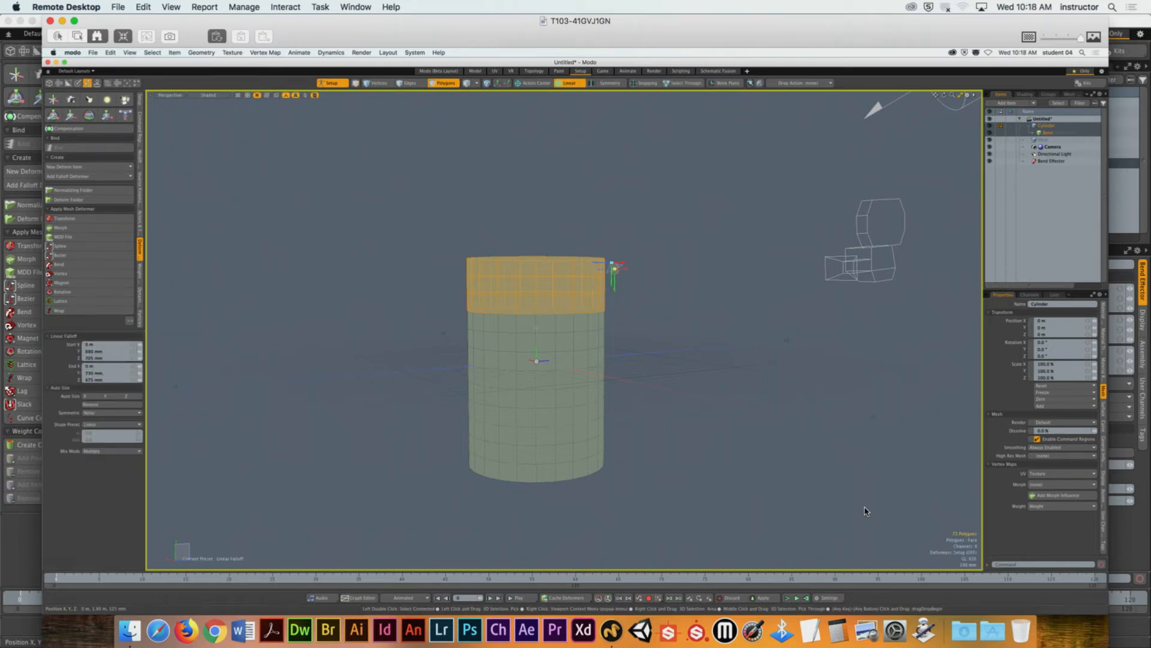
pyautogui.moveTo(611, 263); pyautogui.dragTo(609, 204)
pyautogui.moveTo(612, 262); pyautogui.dragTo(611, 312)
pyautogui.hotkey('ctrl', 'space')
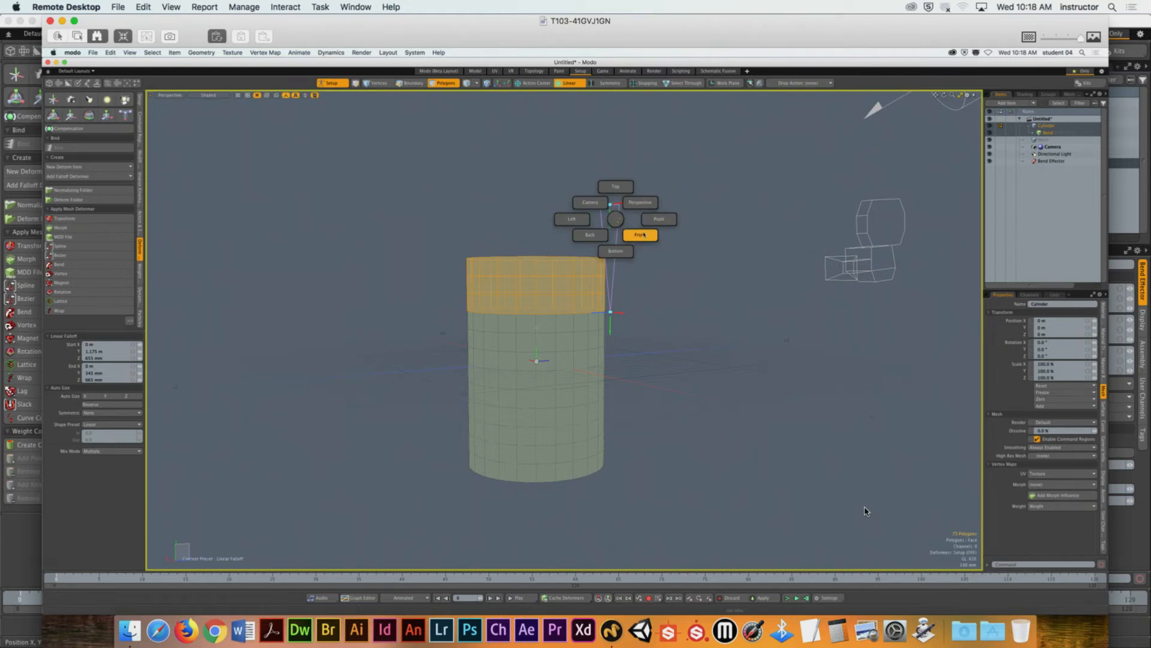
pyautogui.click(642, 235)
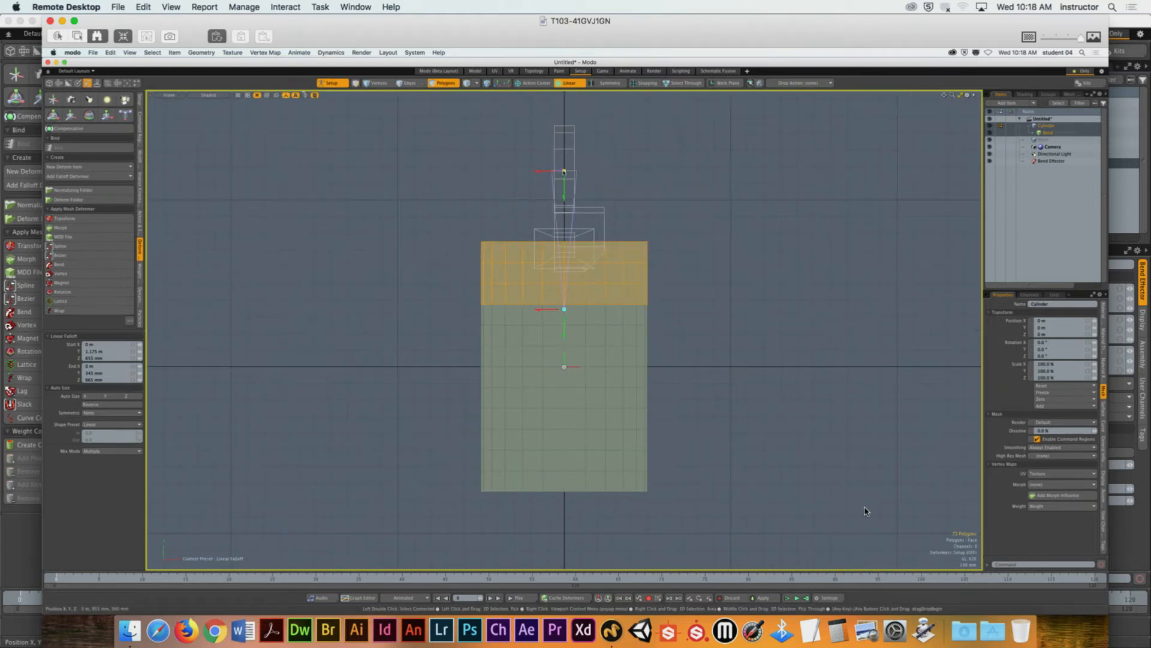
pyautogui.moveTo(565, 172); pyautogui.dragTo(564, 234)
pyautogui.moveTo(564, 309); pyautogui.dragTo(565, 304)
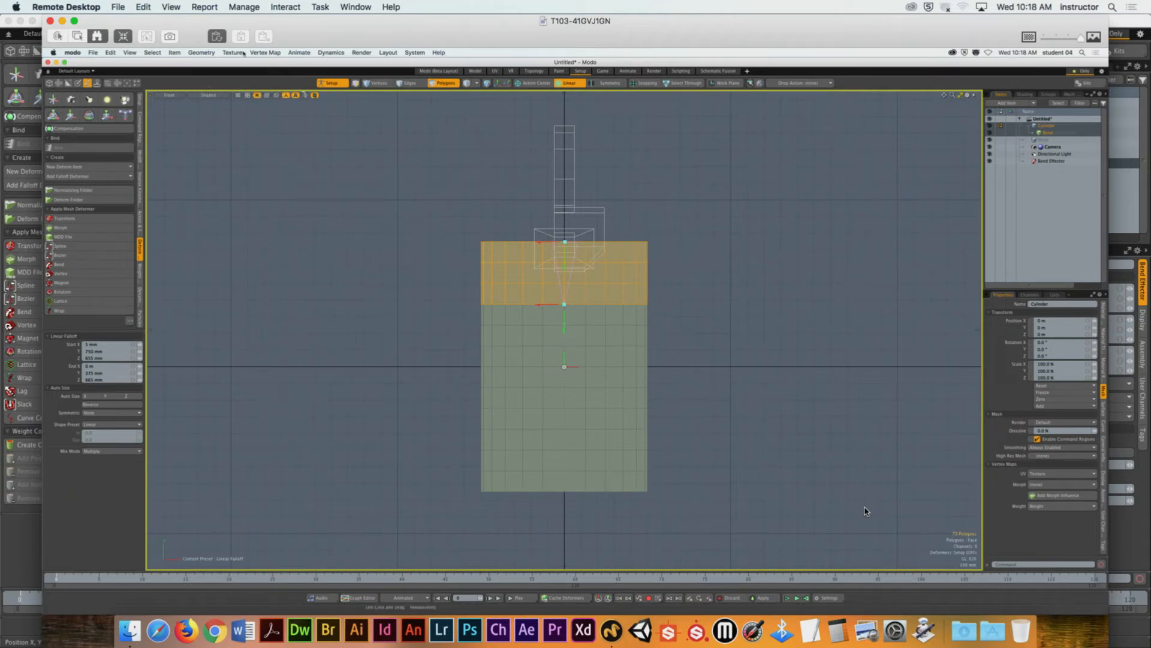
# Step: Apply a 100% vertex map weight to the selected rows with the Weight Tool, graded by the linear falloff
pyautogui.click(270, 53)
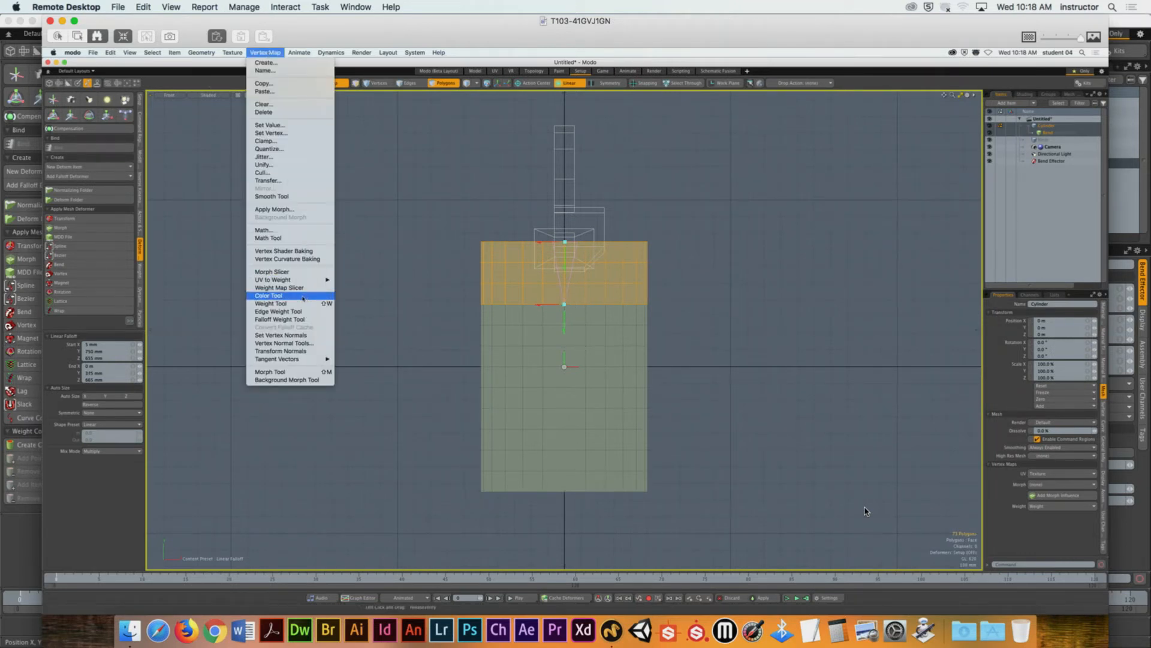
pyautogui.click(280, 304)
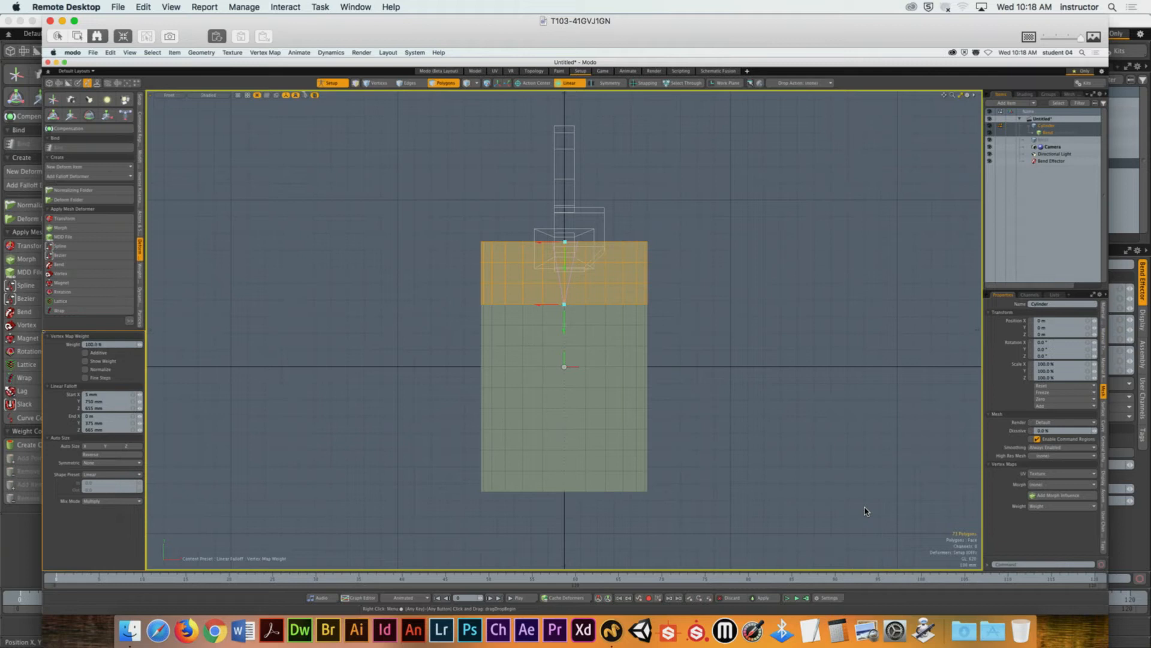
pyautogui.click(589, 327)
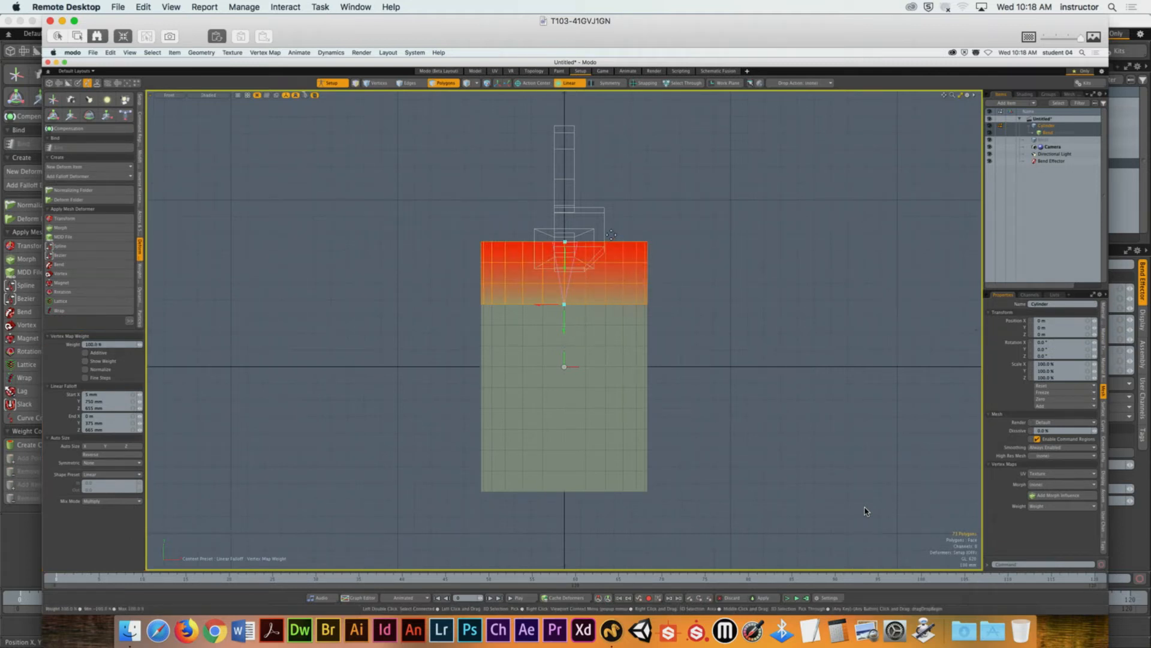
pyautogui.press('q')
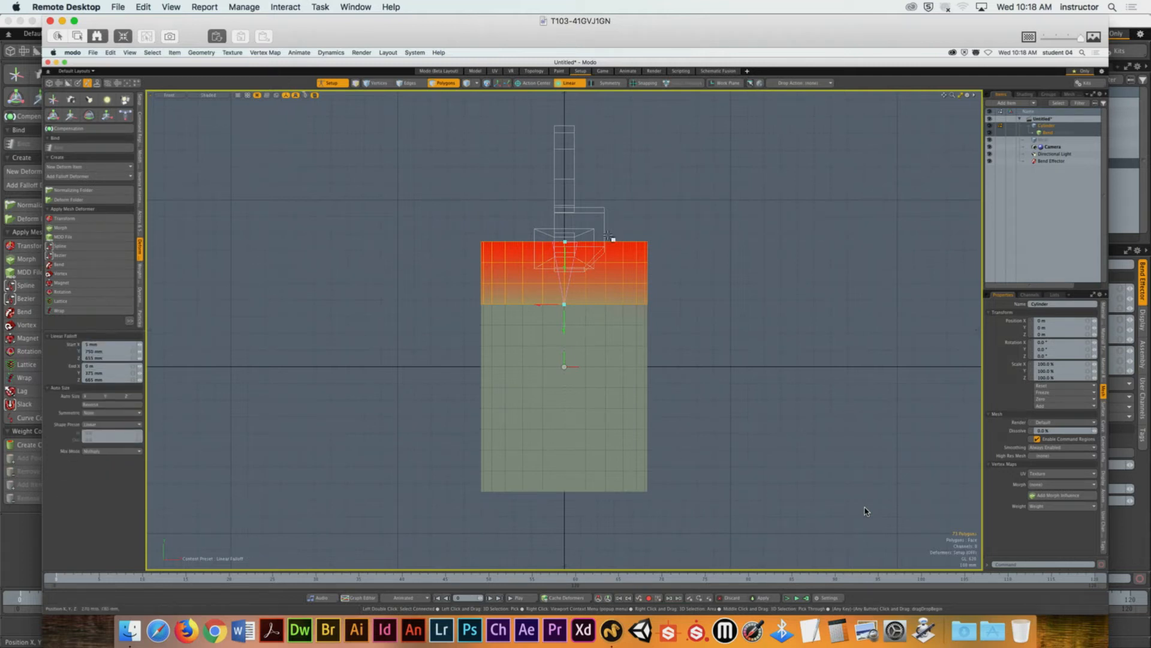
# Step: Test the falloff by moving the selected top rows sideways along Z by about -175 mm, and undo the move
pyautogui.press('w')
pyautogui.moveTo(592, 271)
pyautogui.mouseDown()
pyautogui.moveTo(528, 272)
pyautogui.moveTo(691, 272)
pyautogui.moveTo(487, 273)
pyautogui.moveTo(722, 273)
pyautogui.moveTo(565, 273)
pyautogui.moveTo(643, 273)
pyautogui.moveTo(593, 273)
pyautogui.mouseUp()
pyautogui.press('super+z')
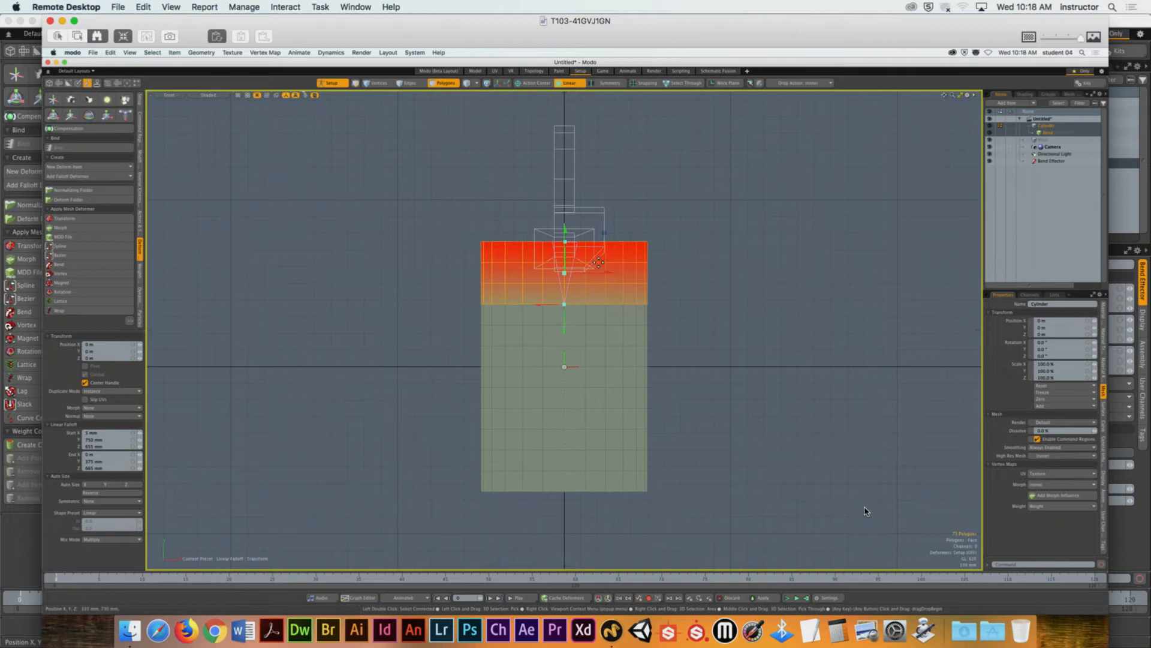
pyautogui.hotkey('ctrl', 'space')
pyautogui.click(622, 246)
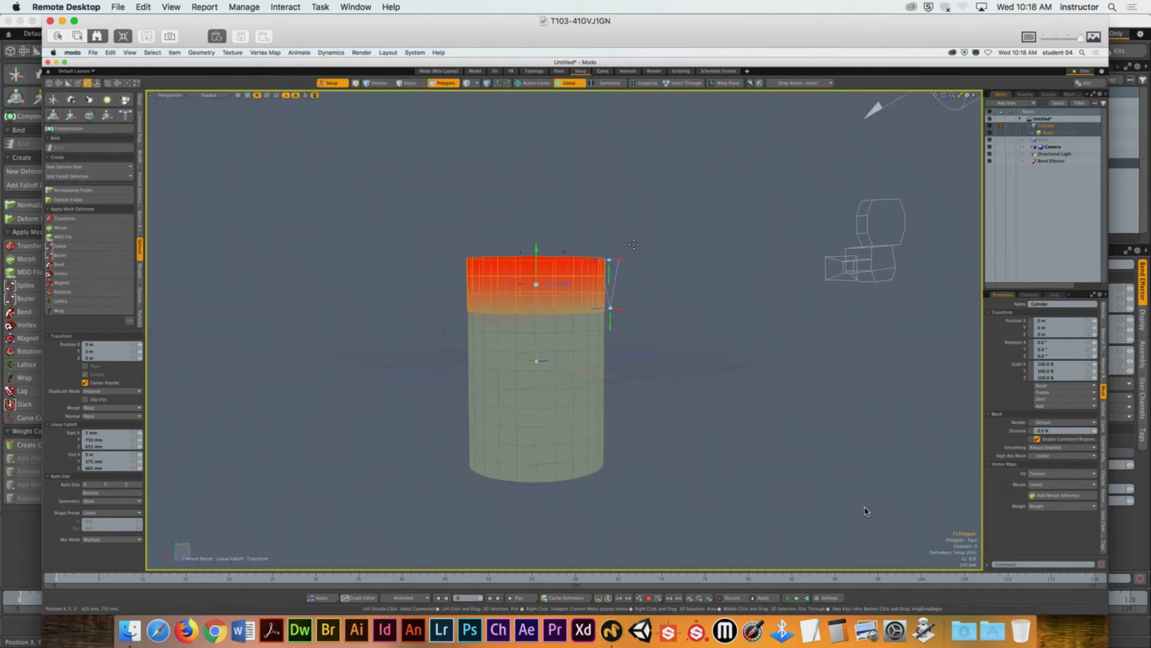
pyautogui.moveTo(555, 282)
pyautogui.mouseDown()
pyautogui.moveTo(570, 283)
pyautogui.moveTo(535, 283)
pyautogui.mouseUp()
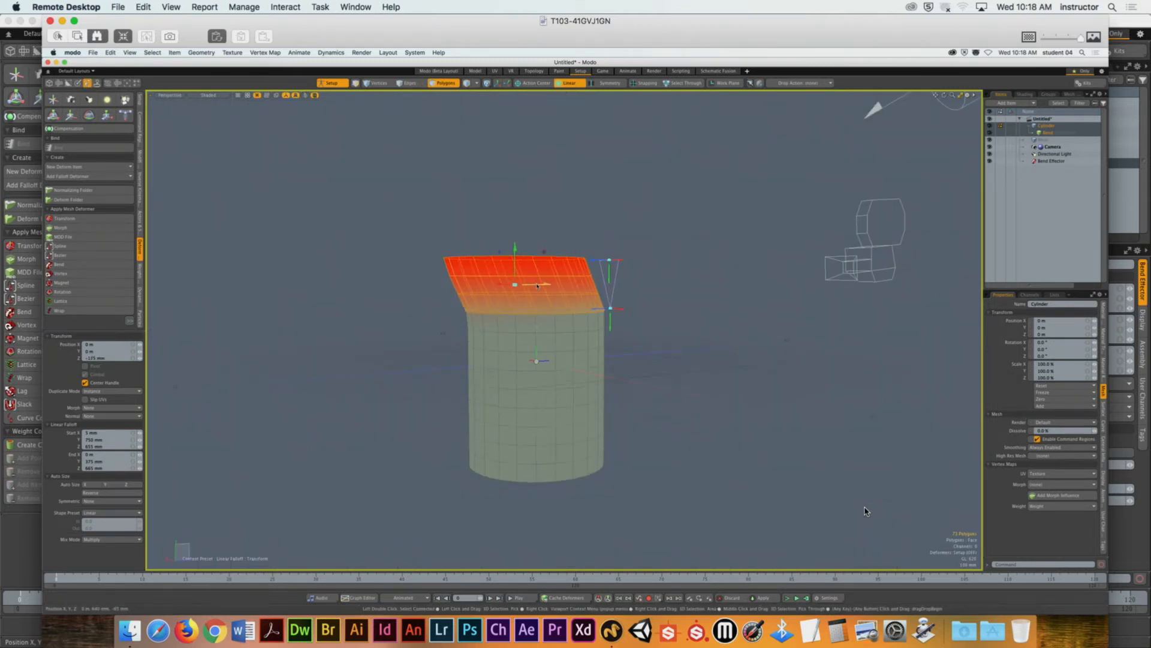
pyautogui.press('super+z')
pyautogui.press('space')
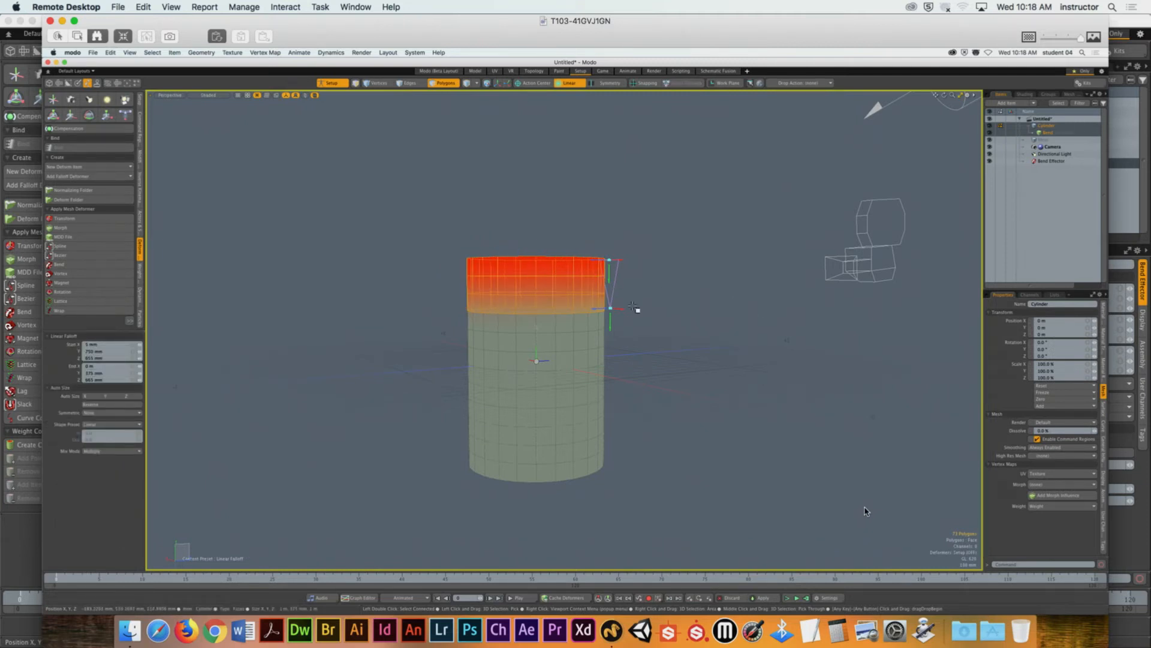
# Step: Deselect the polygons, try moving the whole cylinder with the linear falloff active, and undo the moves
pyautogui.click(736, 316)
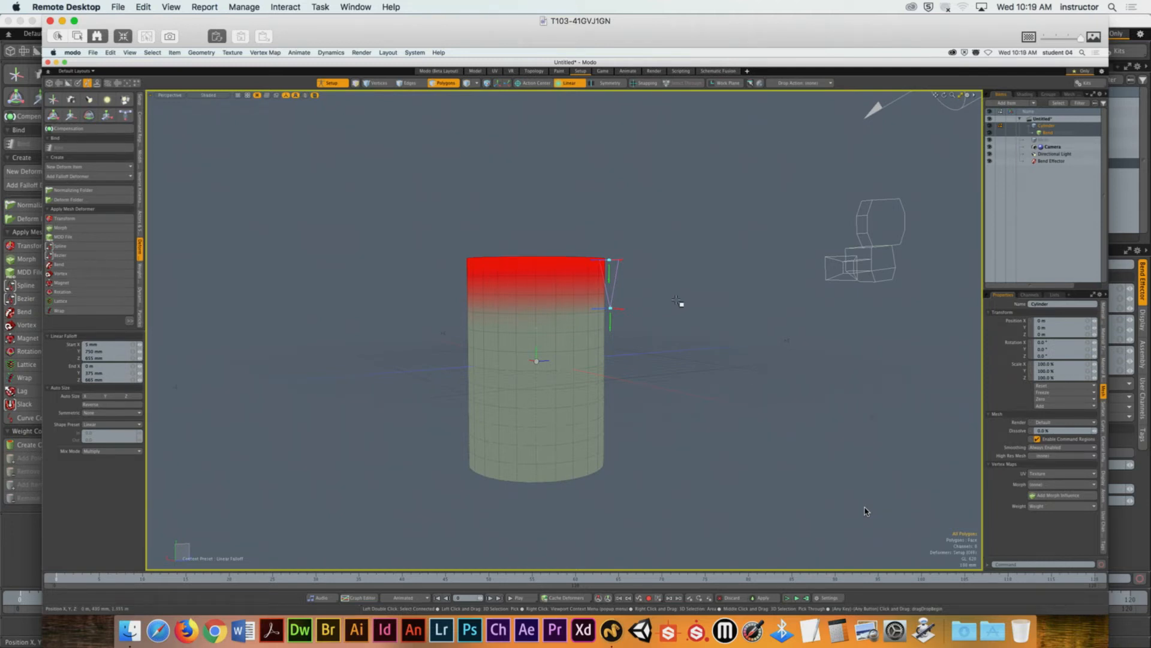
pyautogui.press('w')
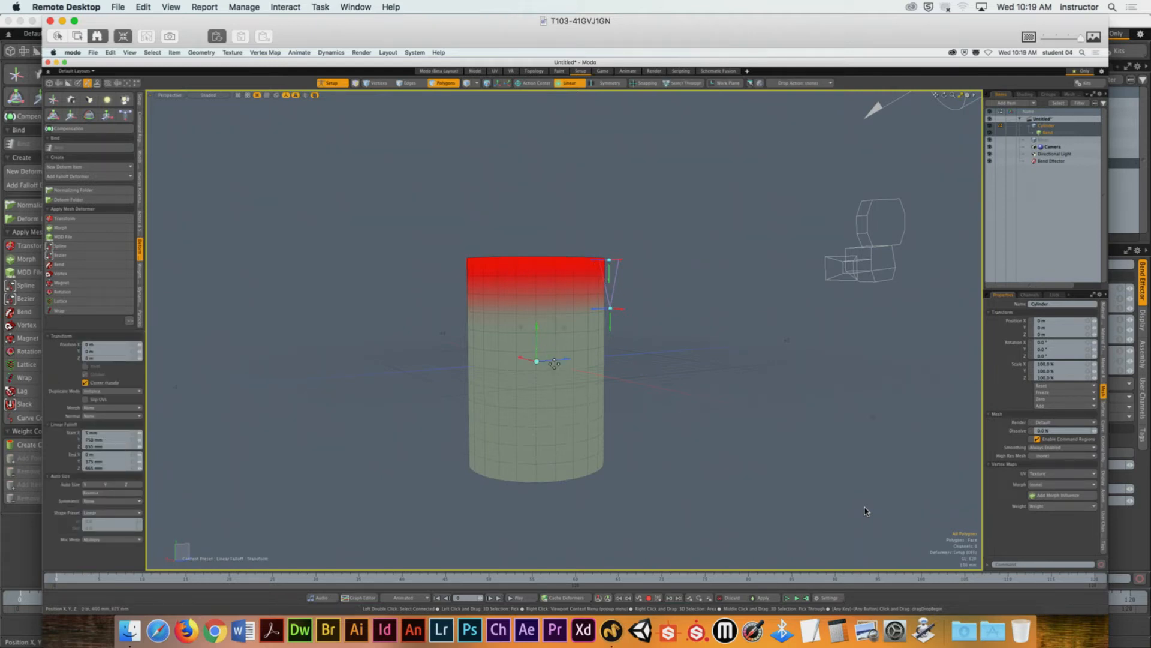
pyautogui.moveTo(554, 363); pyautogui.dragTo(678, 326)
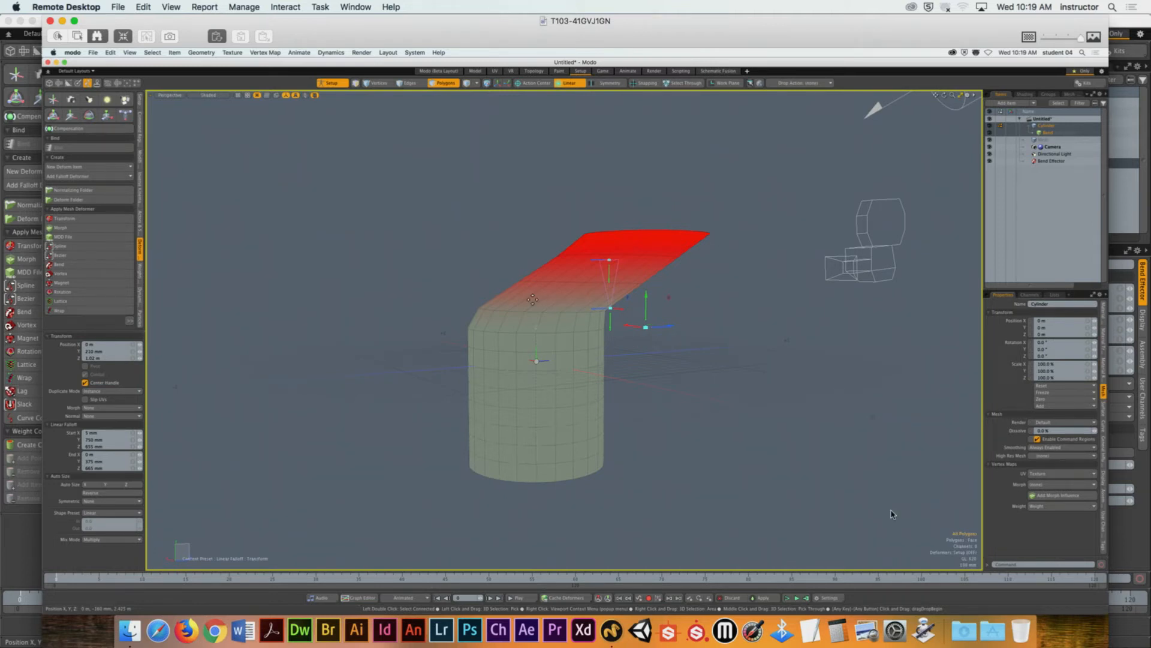
pyautogui.press('super+z')
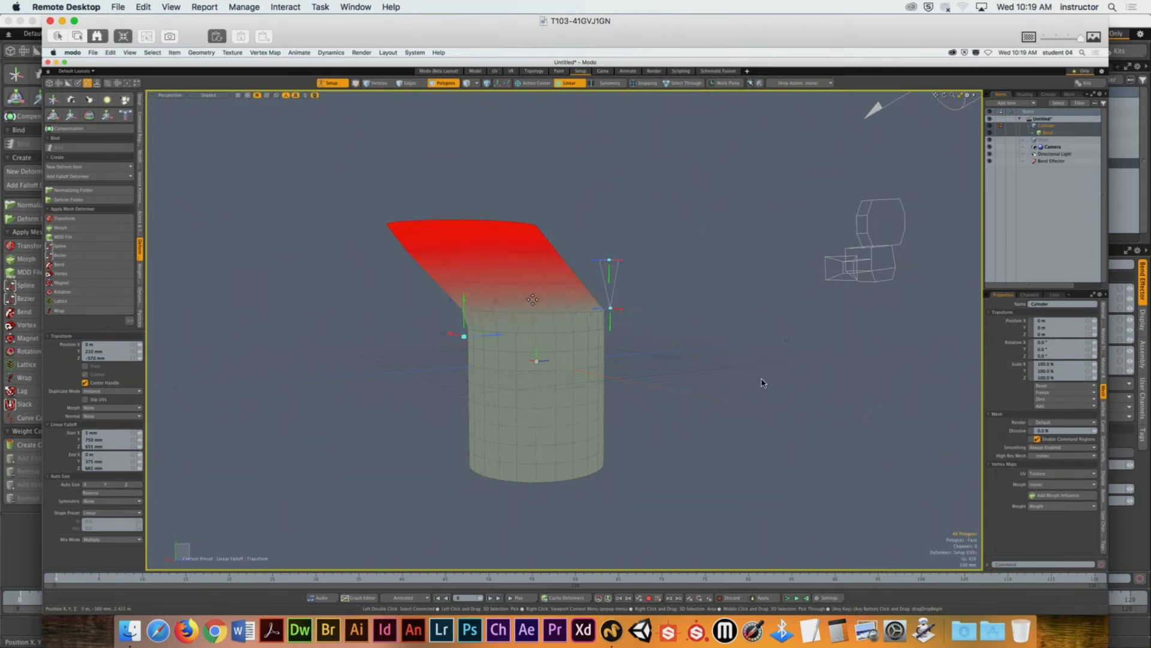
pyautogui.press('super+z')
pyautogui.press('super+z')
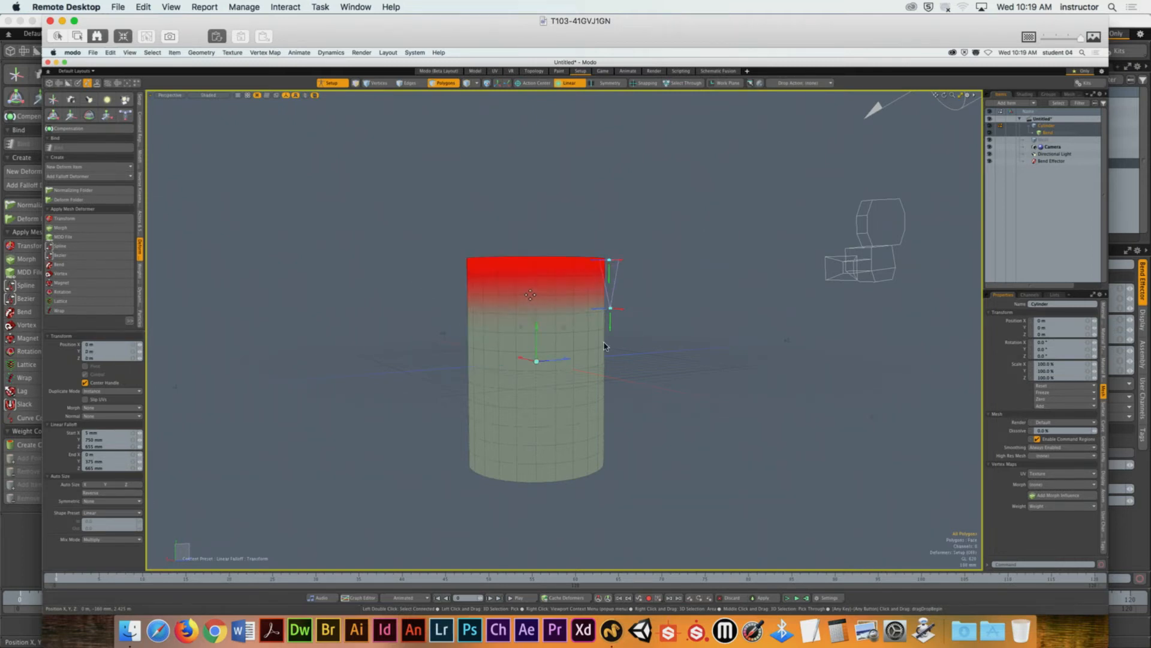
pyautogui.click(727, 260)
pyautogui.press('space')
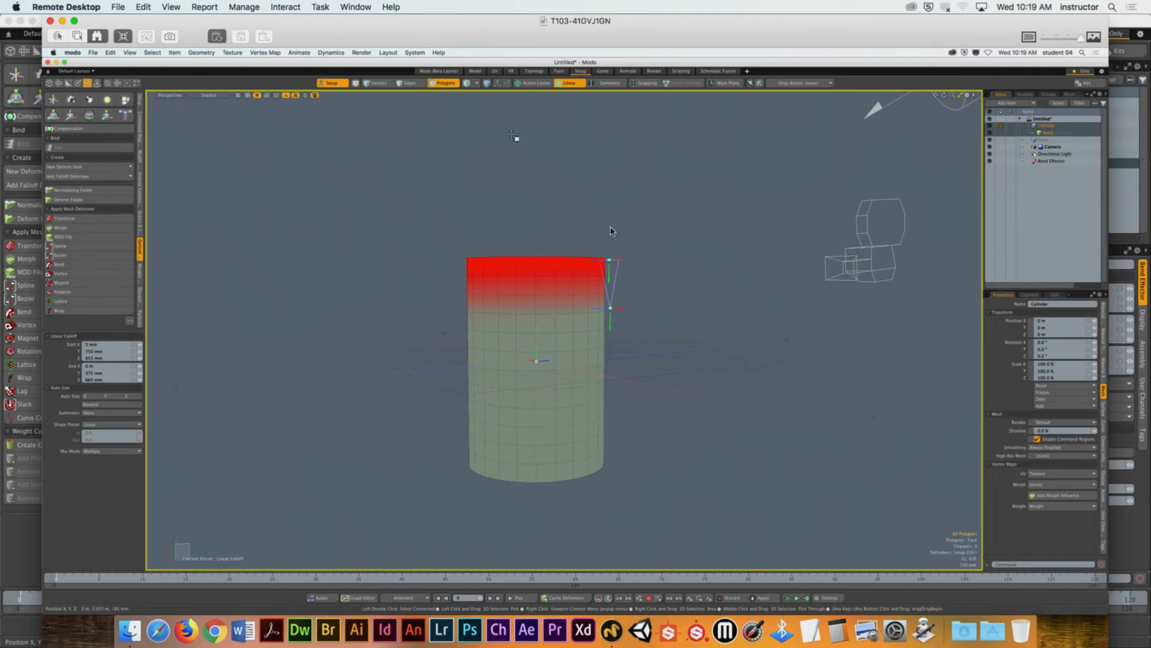
# Step: Set the falloff to None and increase the Bend Effector's length to about 1.56 m
pyautogui.click(568, 83)
pyautogui.click(564, 93)
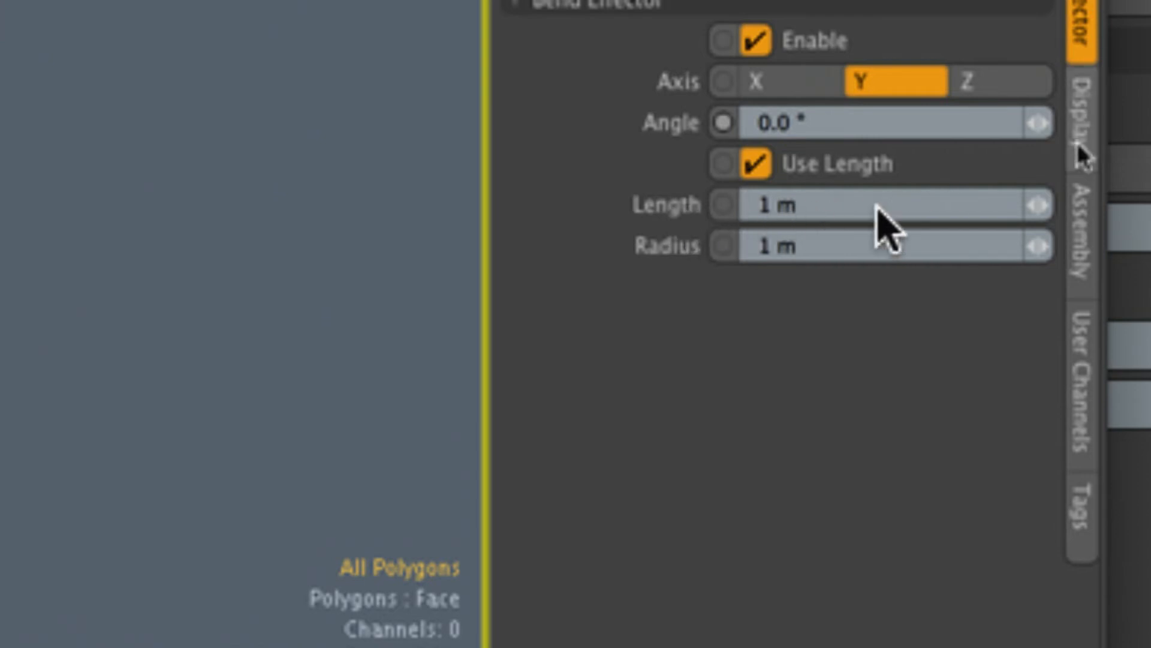
pyautogui.moveTo(1037, 206); pyautogui.dragTo(1047, 206)
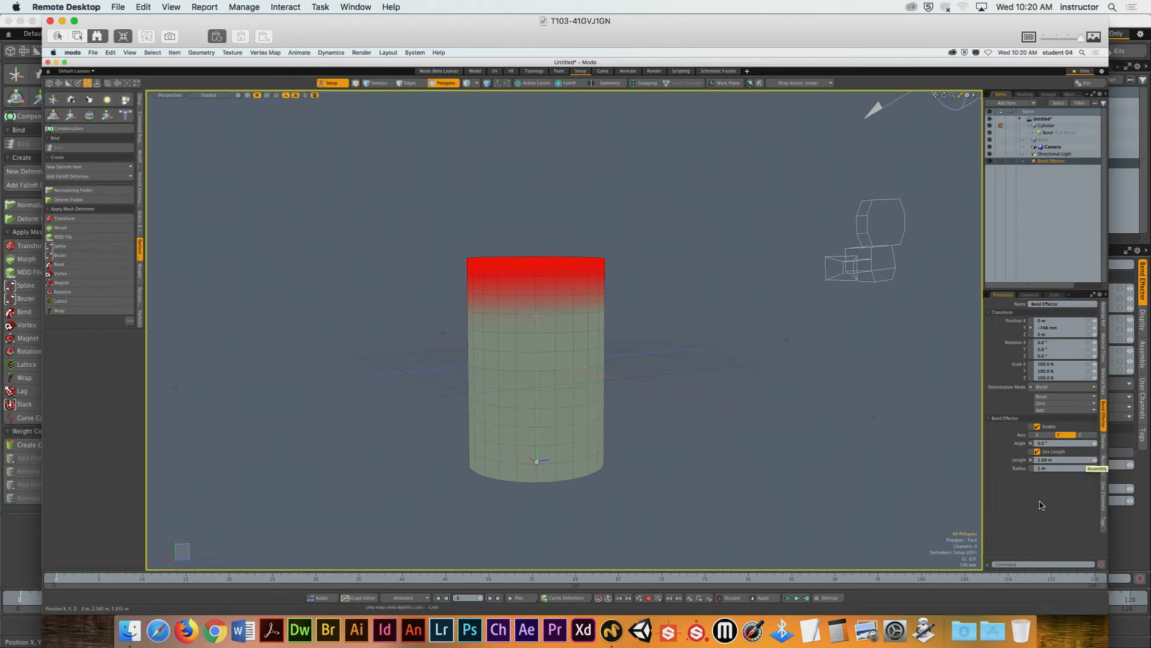
pyautogui.moveTo(1094, 460); pyautogui.dragTo(1103, 460)
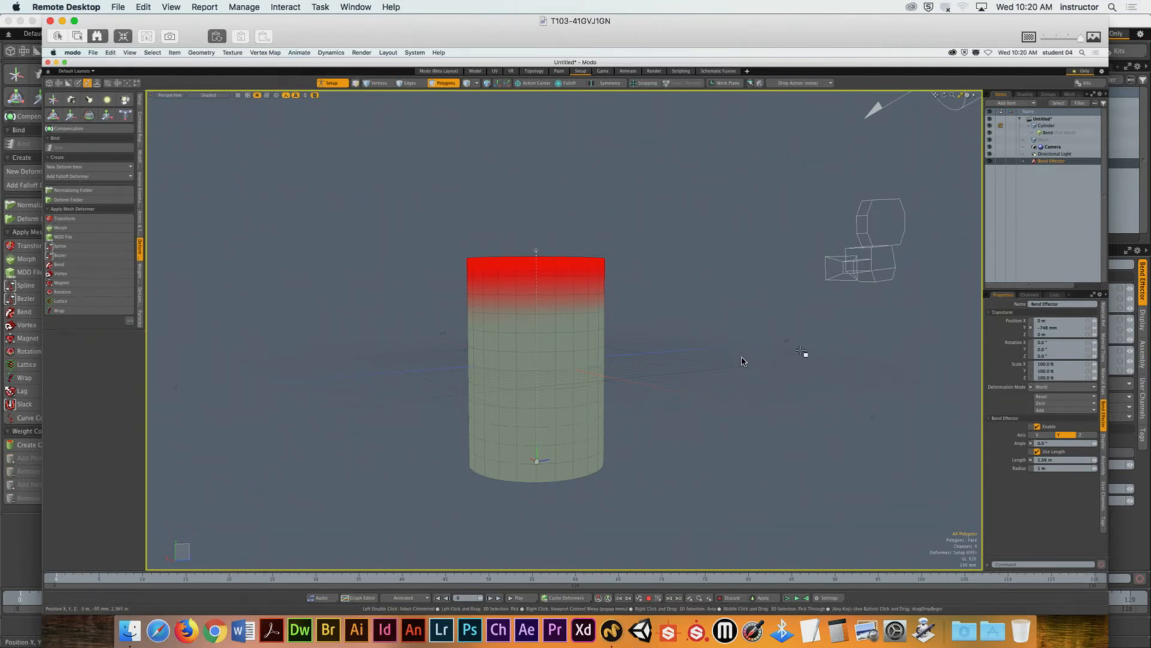
# Step: Adjust the Bend Effector's angle slightly in vertex mode and leave Setup mode
pyautogui.press('1')
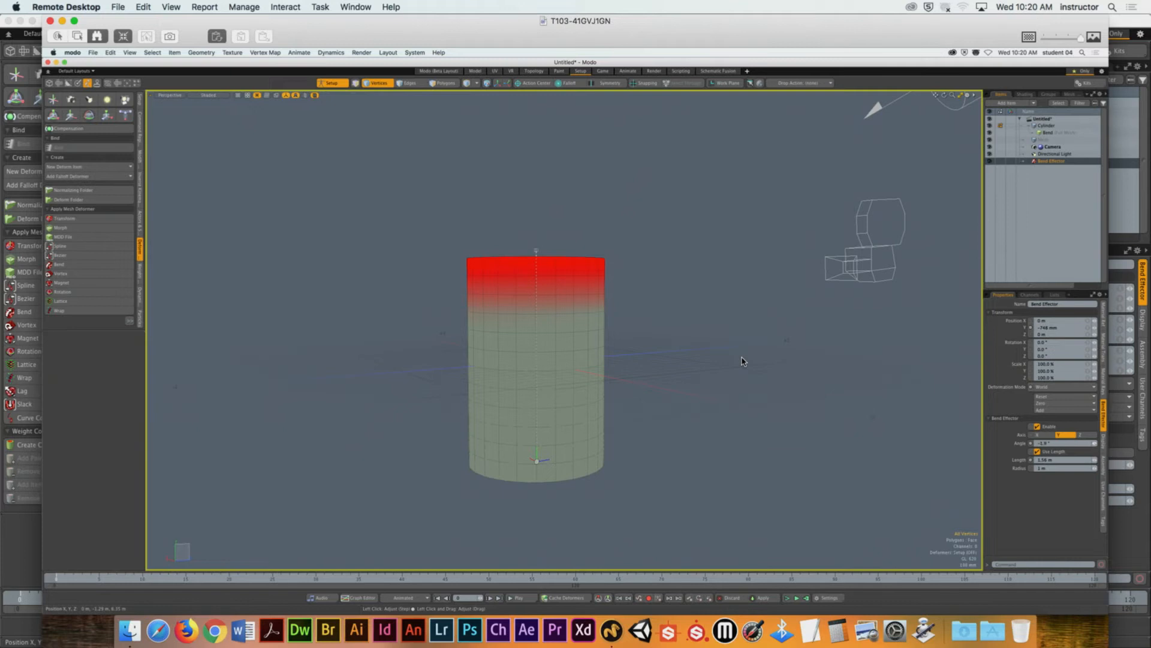
pyautogui.moveTo(1095, 444); pyautogui.dragTo(1090, 443)
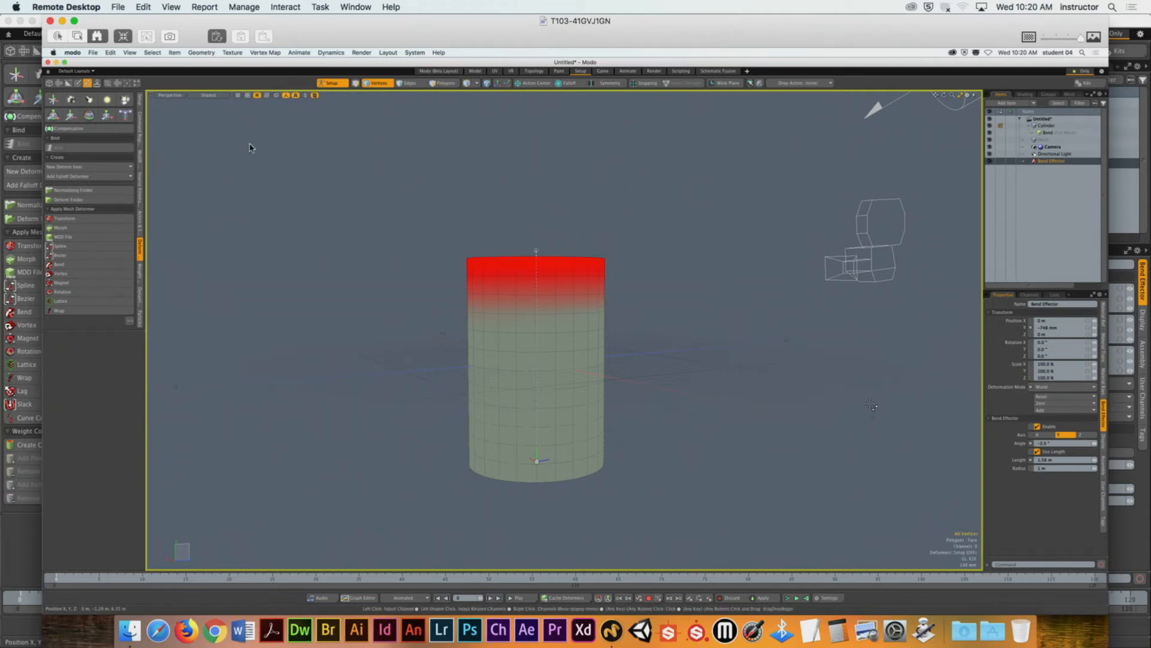
pyautogui.click(334, 84)
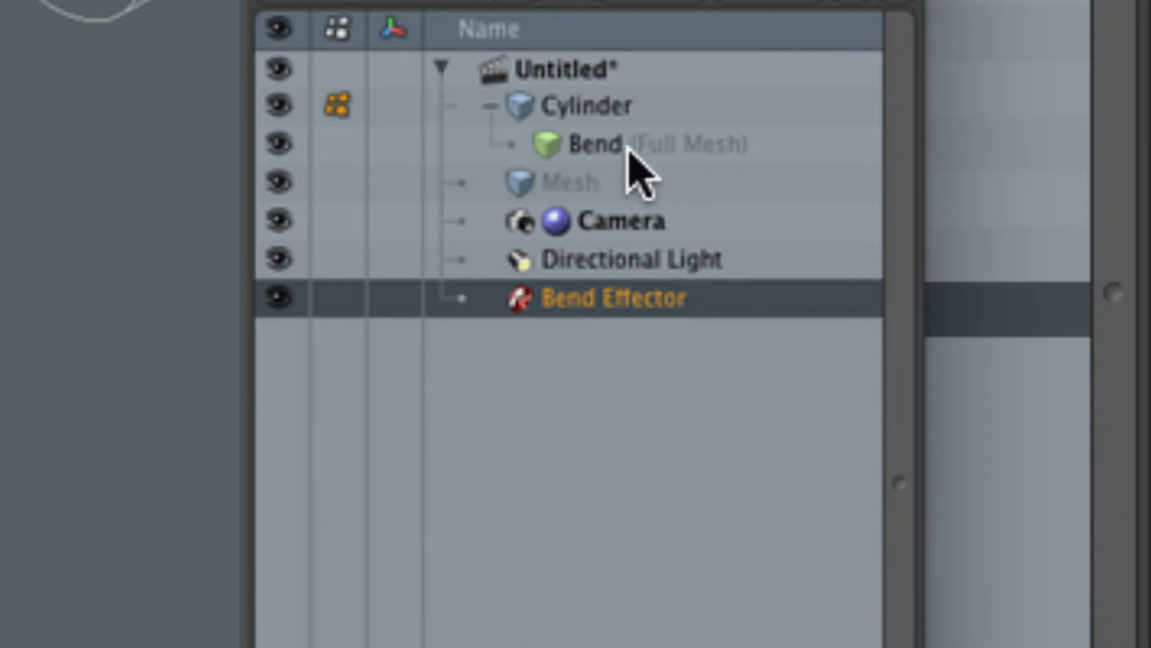
# Step: Set the Bend influence's type to Weight Map, with its interpolation kept at Parametric
pyautogui.click(562, 145)
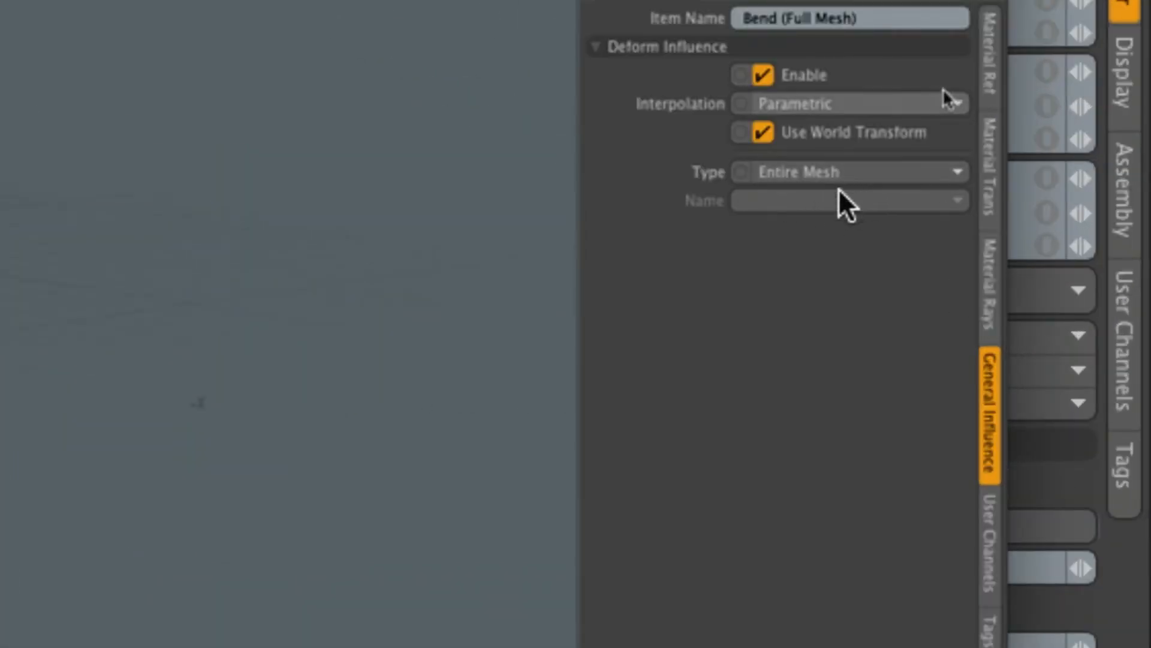
pyautogui.click(956, 104)
pyautogui.click(908, 266)
pyautogui.click(944, 107)
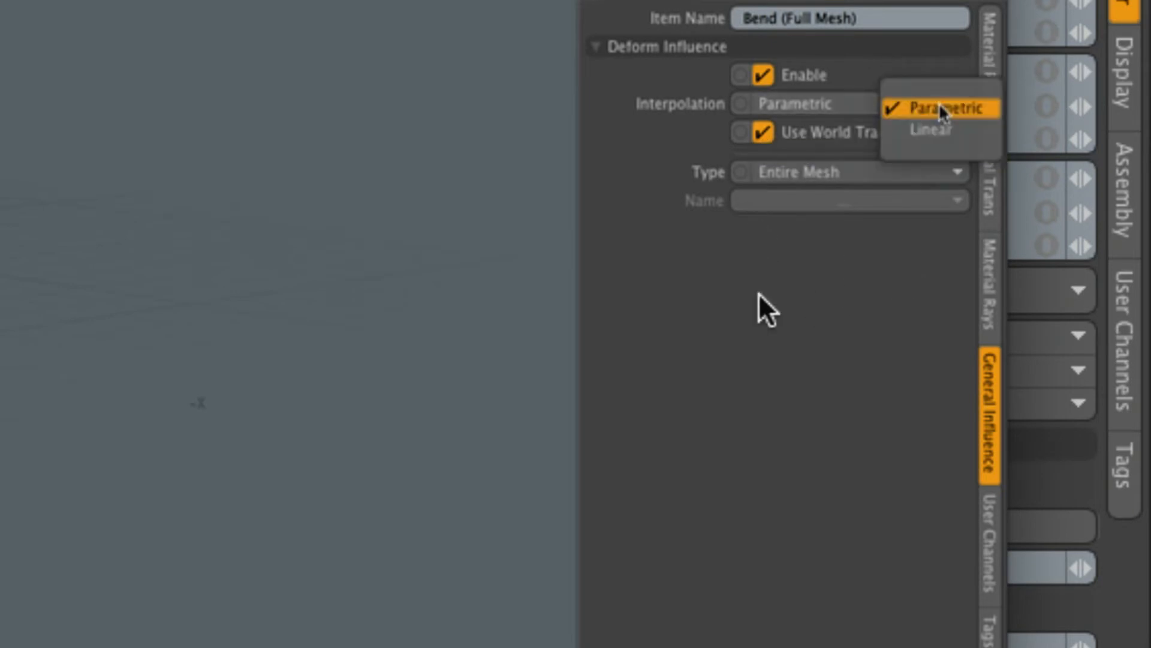
pyautogui.click(923, 174)
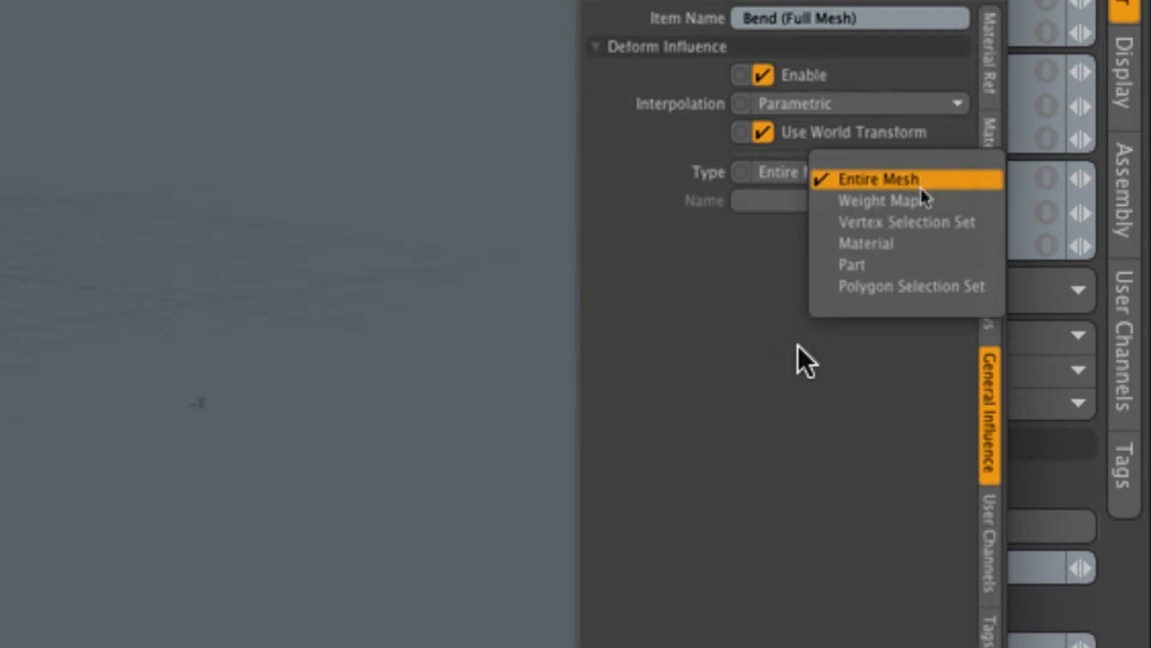
pyautogui.click(919, 200)
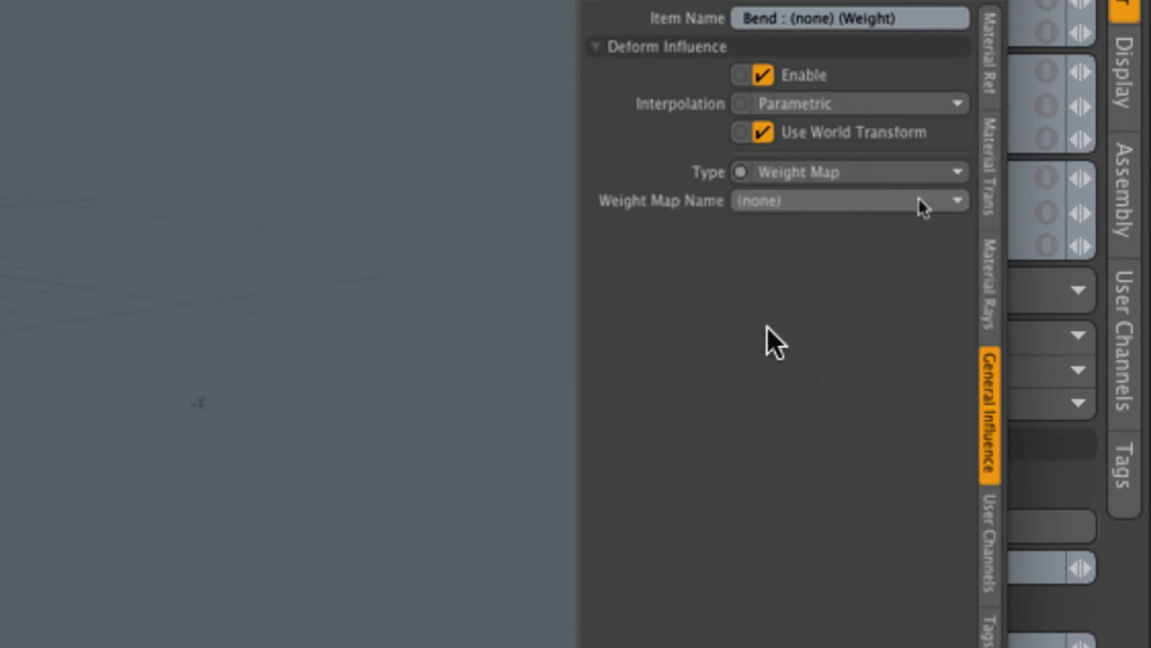
pyautogui.click(958, 173)
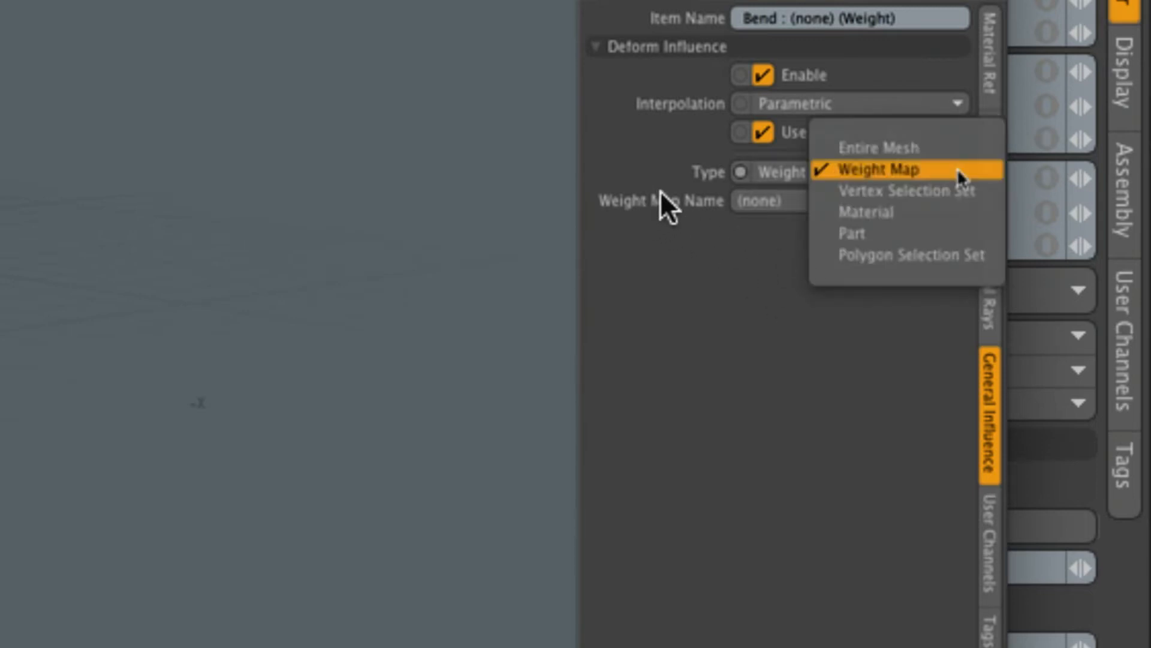
# Step: Assign the map named Weight as the Bend influence's weight map
pyautogui.click(959, 171)
pyautogui.click(958, 201)
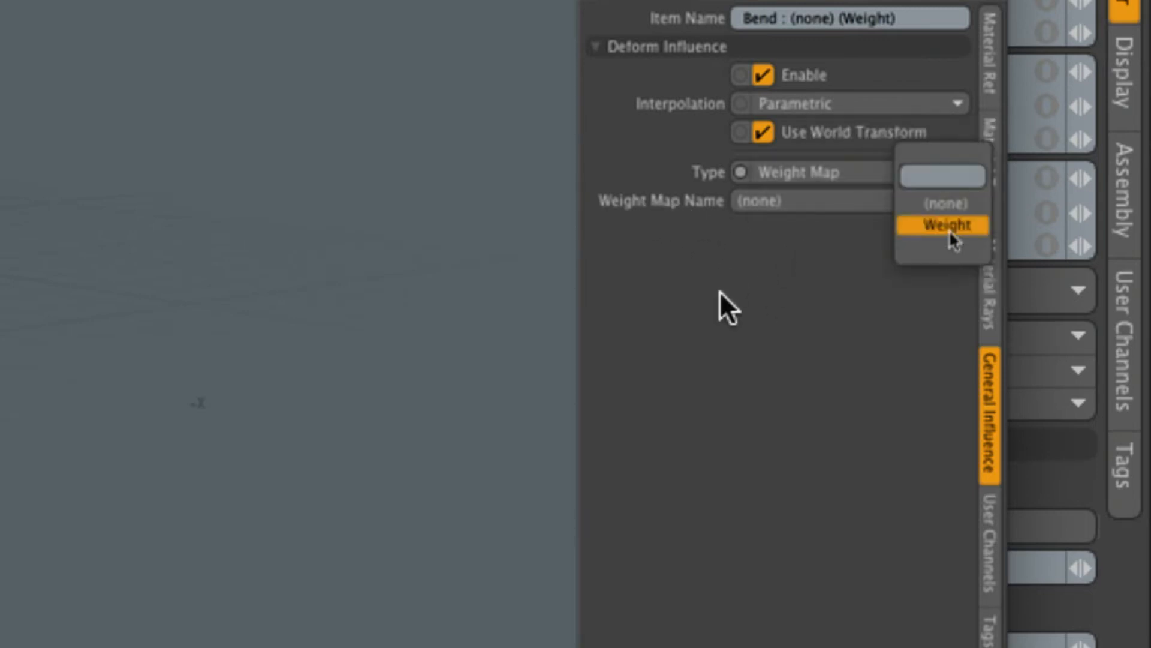
pyautogui.click(949, 228)
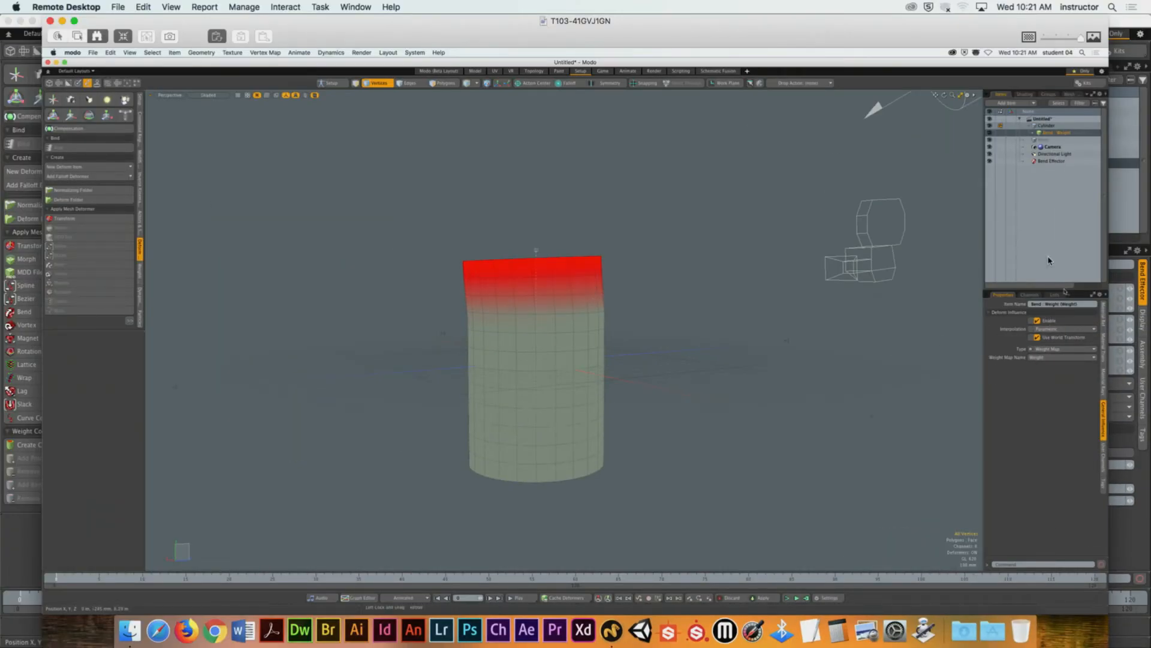
# Step: Select the Cylinder, close the student's remote session and switch back to the local Modo scene
pyautogui.click(1047, 126)
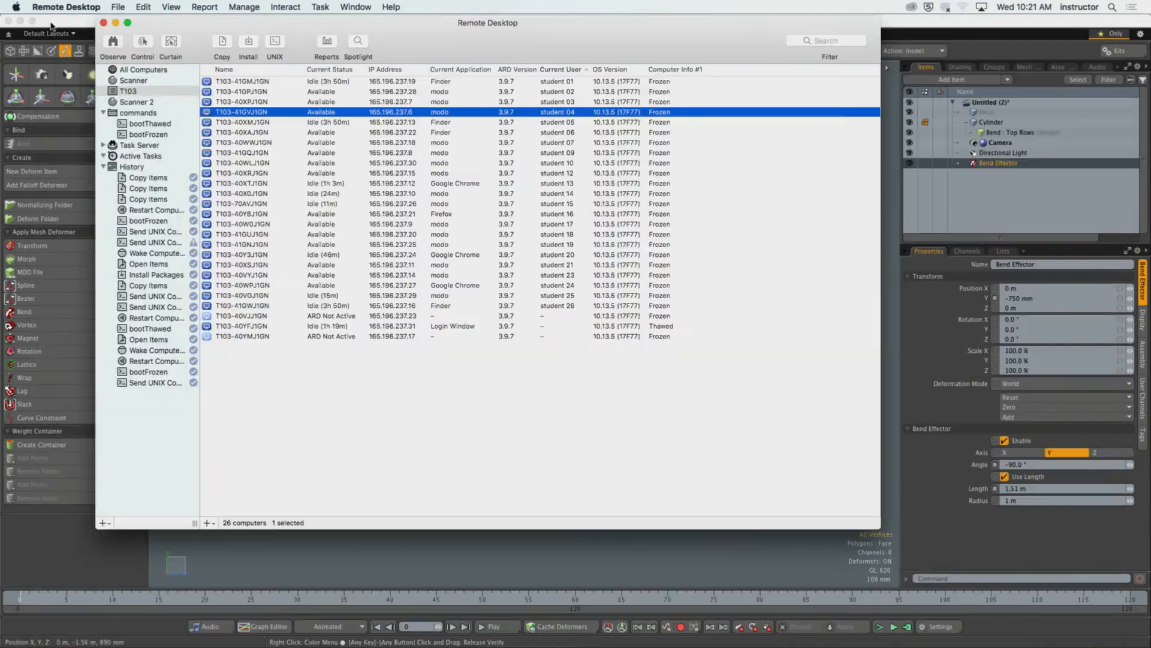
pyautogui.click(49, 21)
pyautogui.click(79, 26)
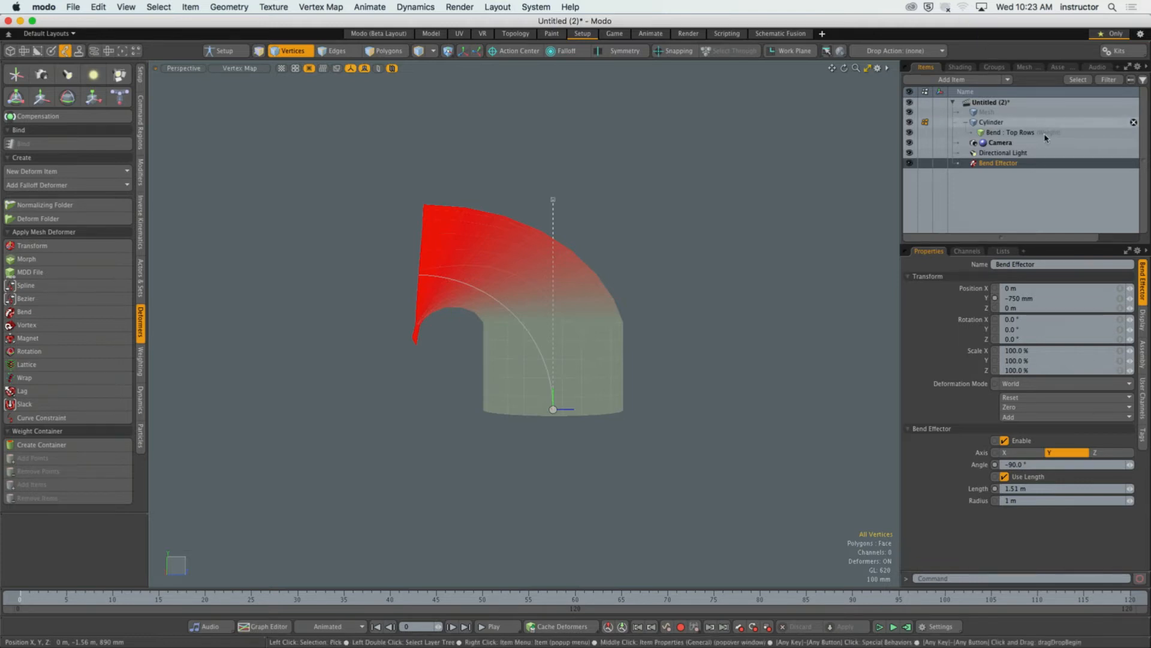
# Step: Select the Bend : Top Rows influence and inspect the bent cylinder from several angles
pyautogui.click(1127, 132)
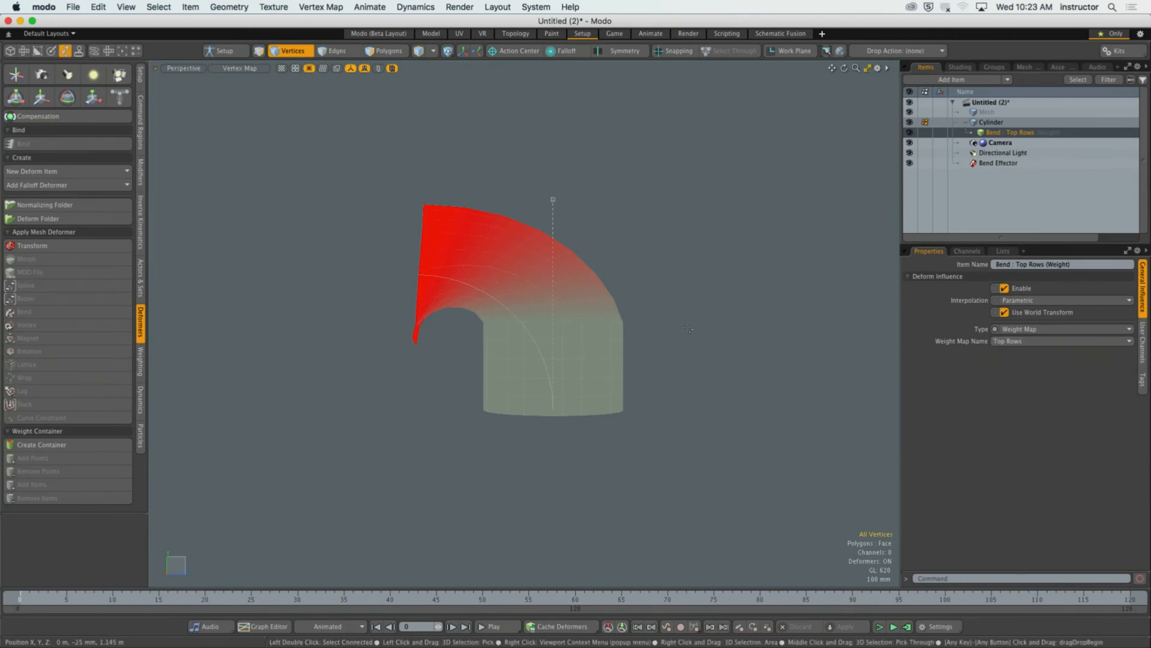
pyautogui.keyDown('alt'); pyautogui.moveTo(623, 355); pyautogui.dragTo(609, 363); pyautogui.keyUp('alt')
pyautogui.doubleClick(609, 364)
pyautogui.click(646, 339)
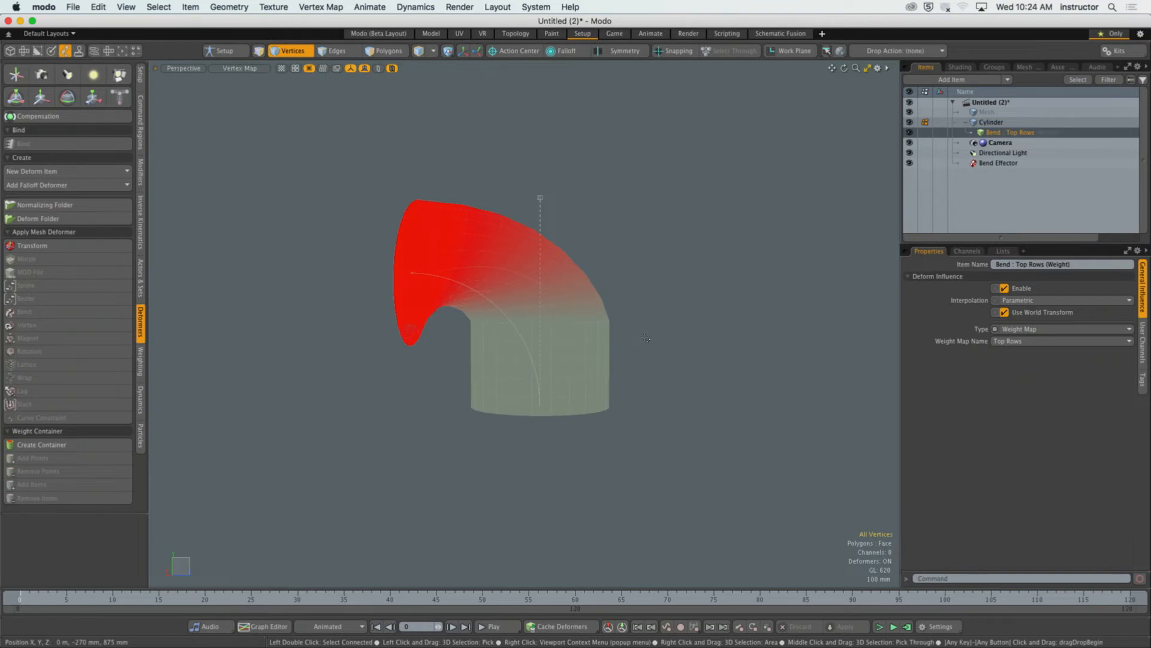
pyautogui.keyDown('alt'); pyautogui.moveTo(646, 339); pyautogui.dragTo(578, 231); pyautogui.keyUp('alt')
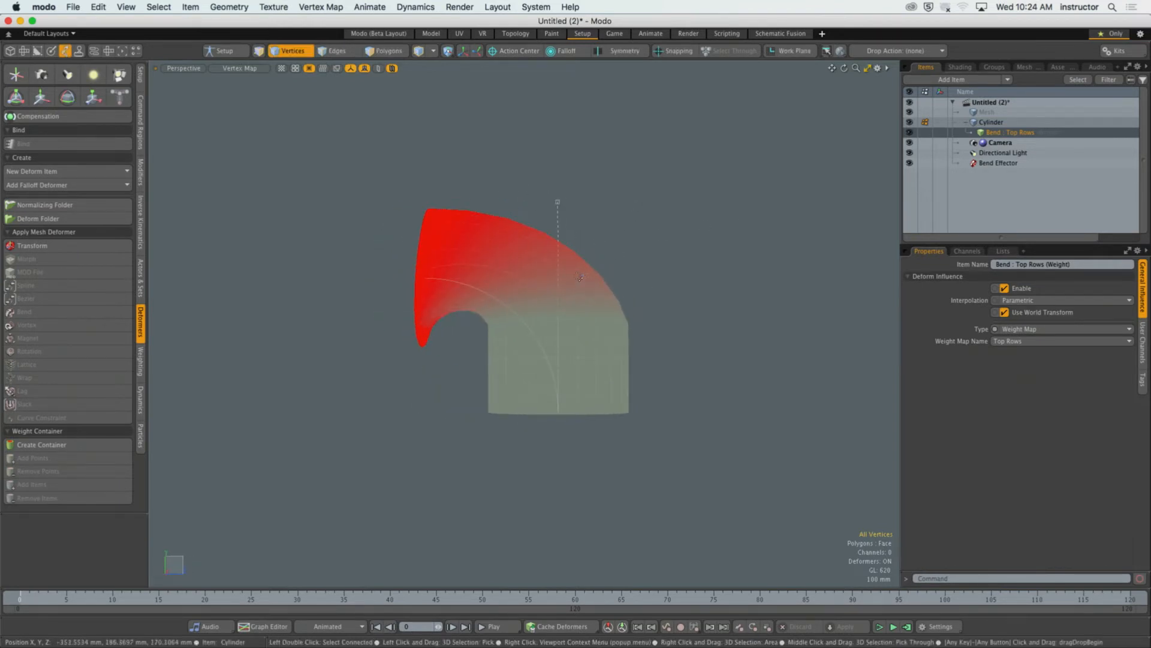
pyautogui.keyDown('alt'); pyautogui.moveTo(605, 274); pyautogui.dragTo(578, 287); pyautogui.keyUp('alt')
pyautogui.keyDown('alt'); pyautogui.keyDown('shift'); pyautogui.moveTo(578, 288); pyautogui.dragTo(573, 276); pyautogui.keyUp('shift'); pyautogui.keyUp('alt')
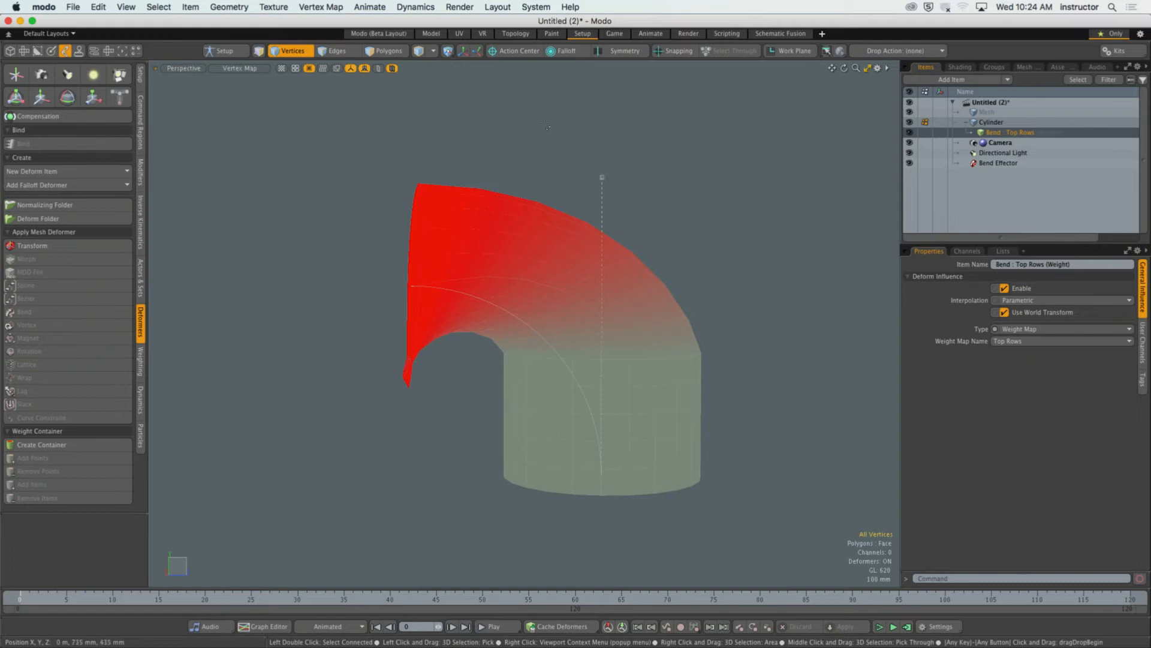
# Step: In Setup mode, change the Bend influence's type to Entire Mesh and leave Setup mode
pyautogui.click(225, 50)
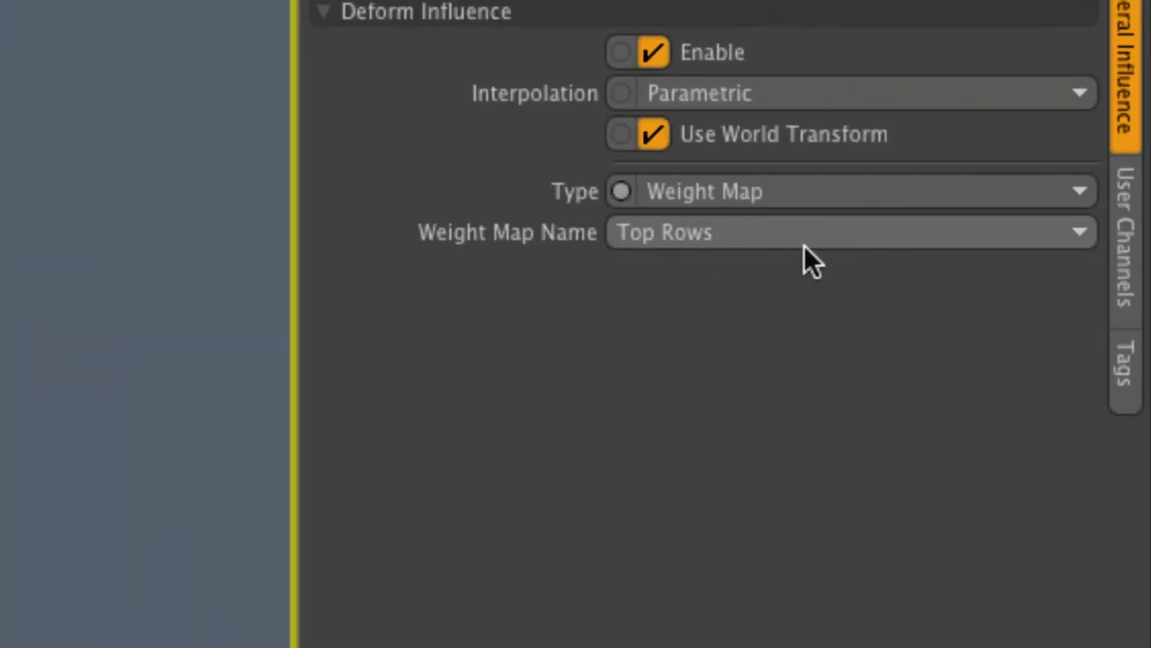
pyautogui.click(811, 241)
pyautogui.click(809, 241)
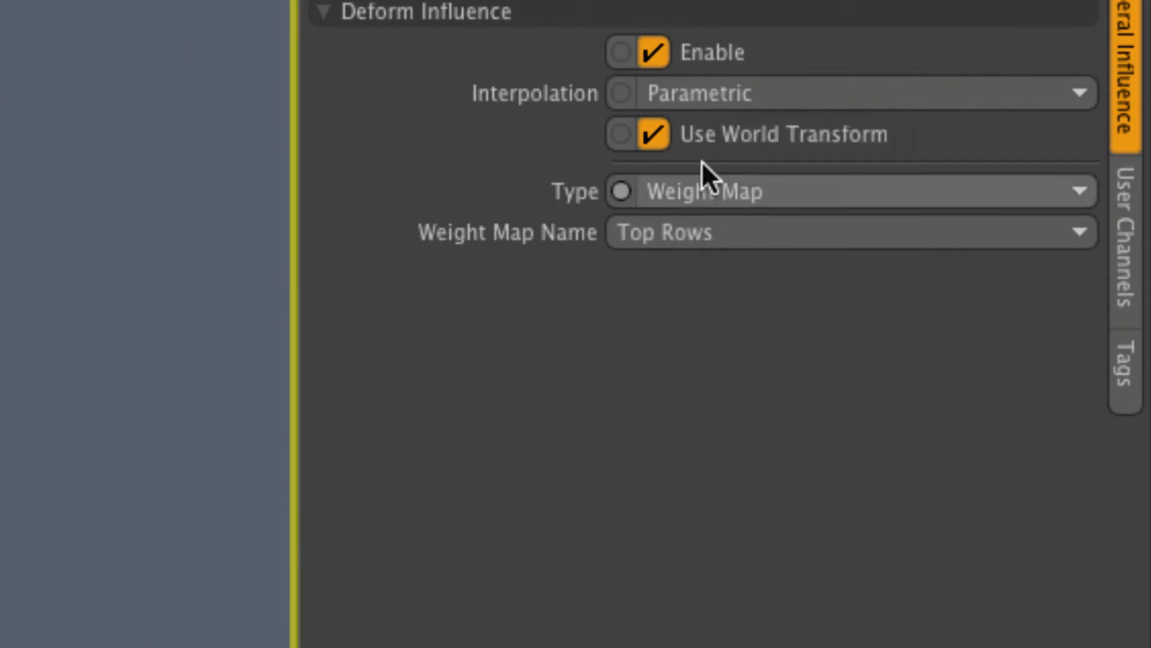
pyautogui.click(717, 190)
pyautogui.click(714, 160)
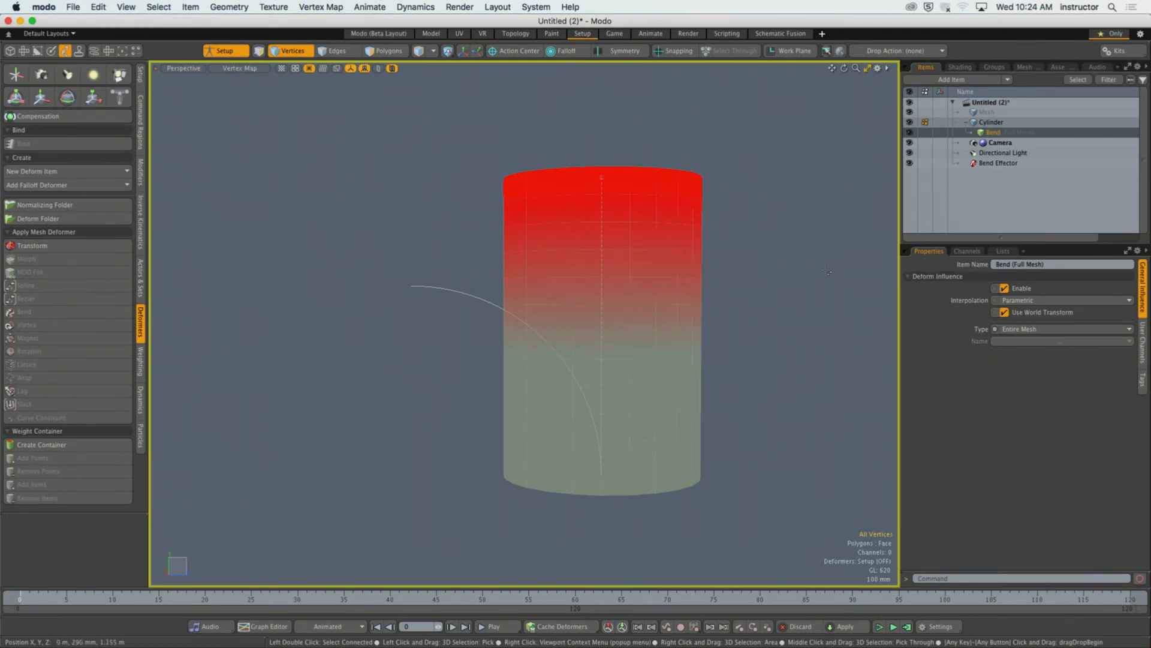
pyautogui.click(224, 50)
pyautogui.keyDown('alt'); pyautogui.moveTo(478, 300); pyautogui.dragTo(570, 313); pyautogui.keyUp('alt')
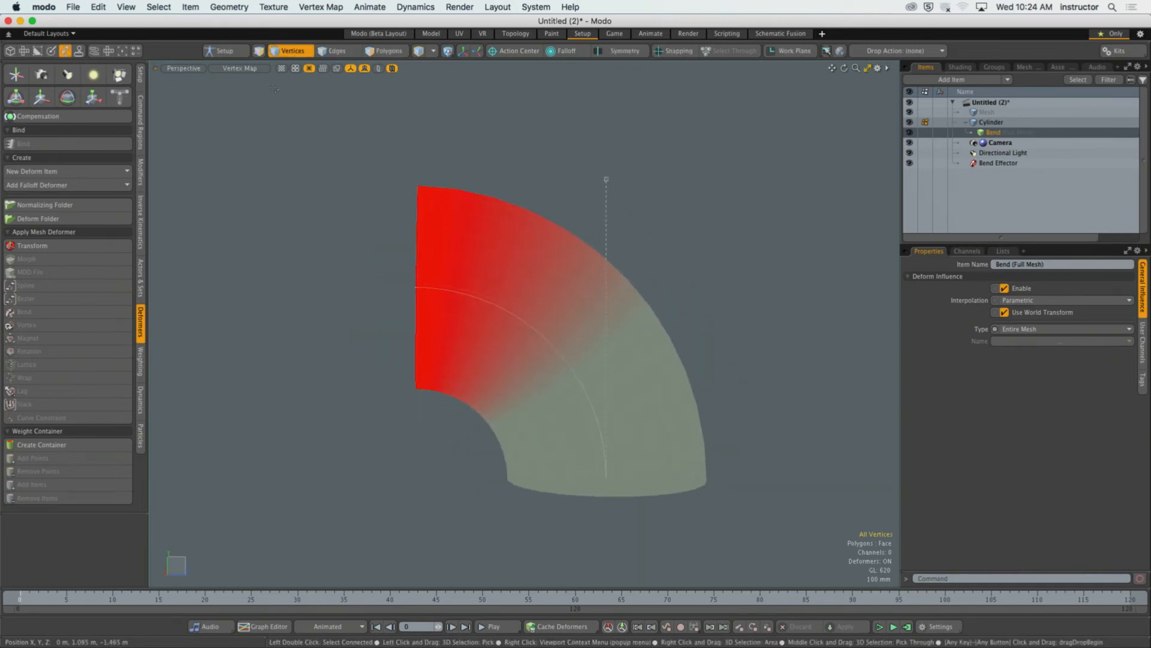
# Step: Set the viewport shading to Default and turn off the display of weight maps on active meshes
pyautogui.click(239, 68)
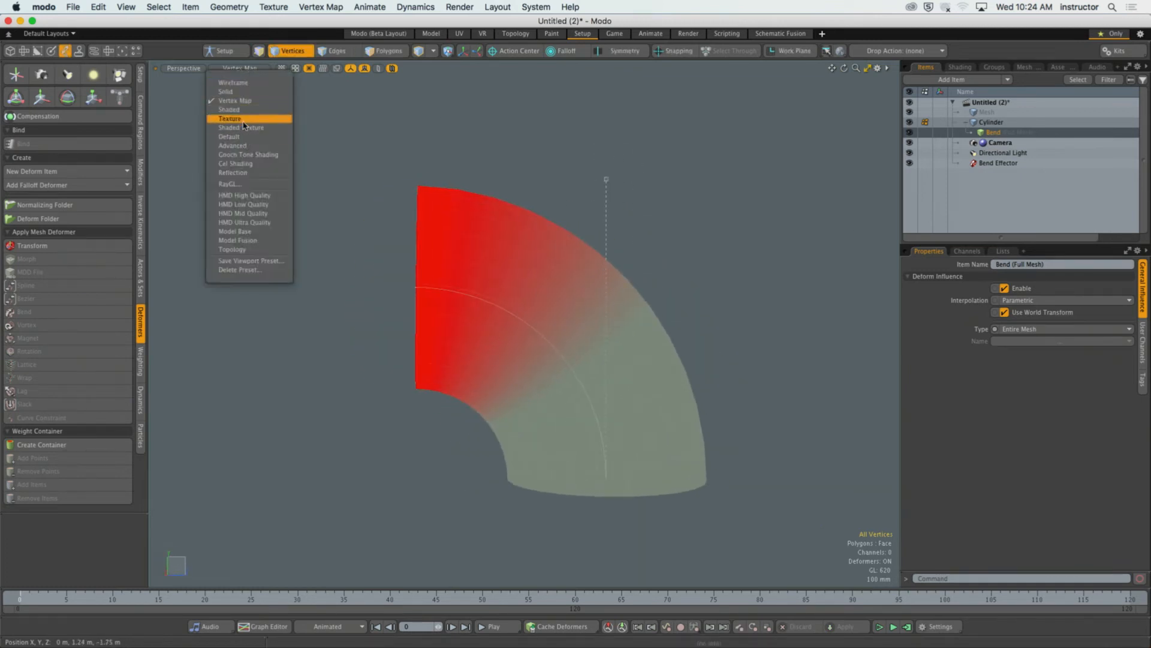
pyautogui.click(240, 136)
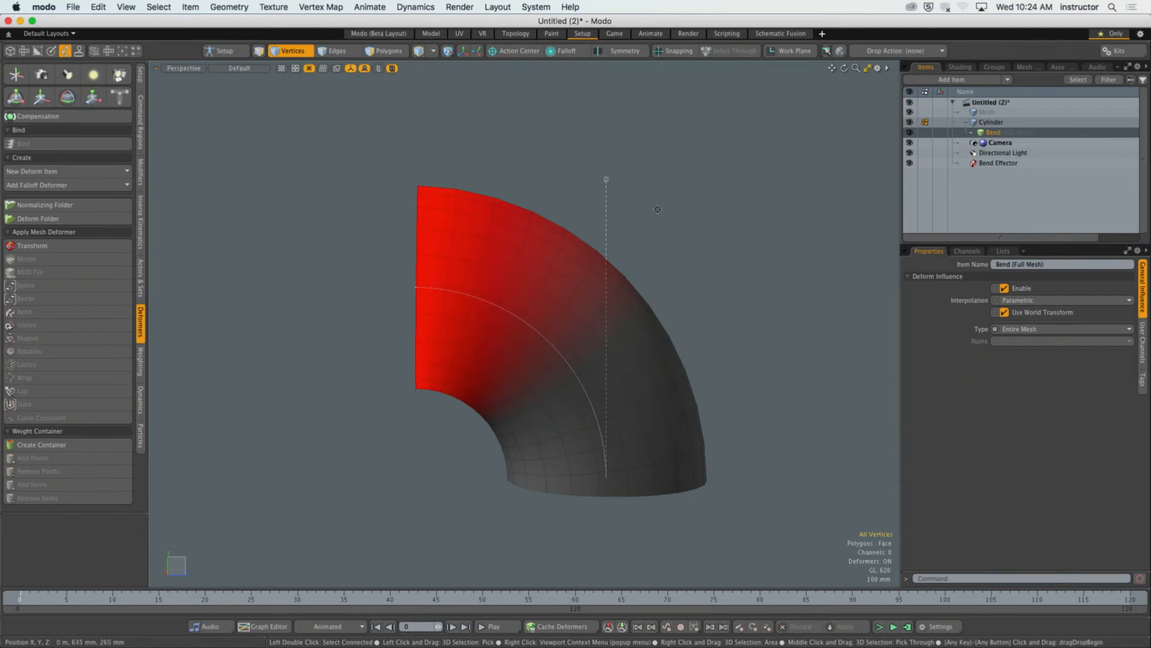
pyautogui.press('o')
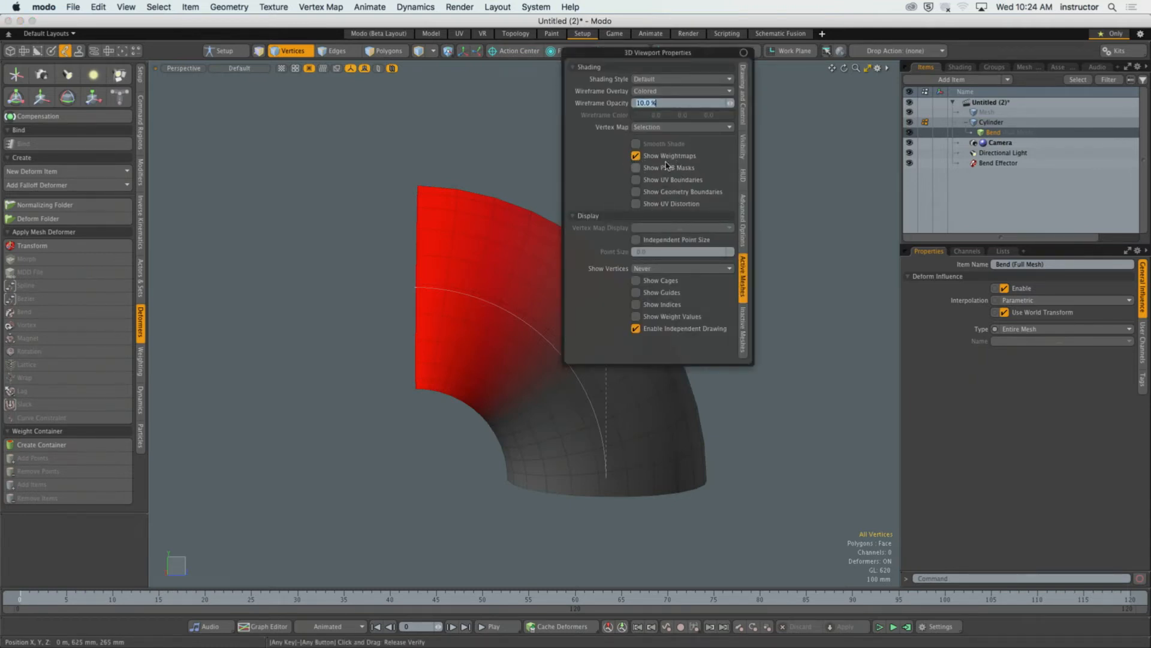
pyautogui.click(636, 156)
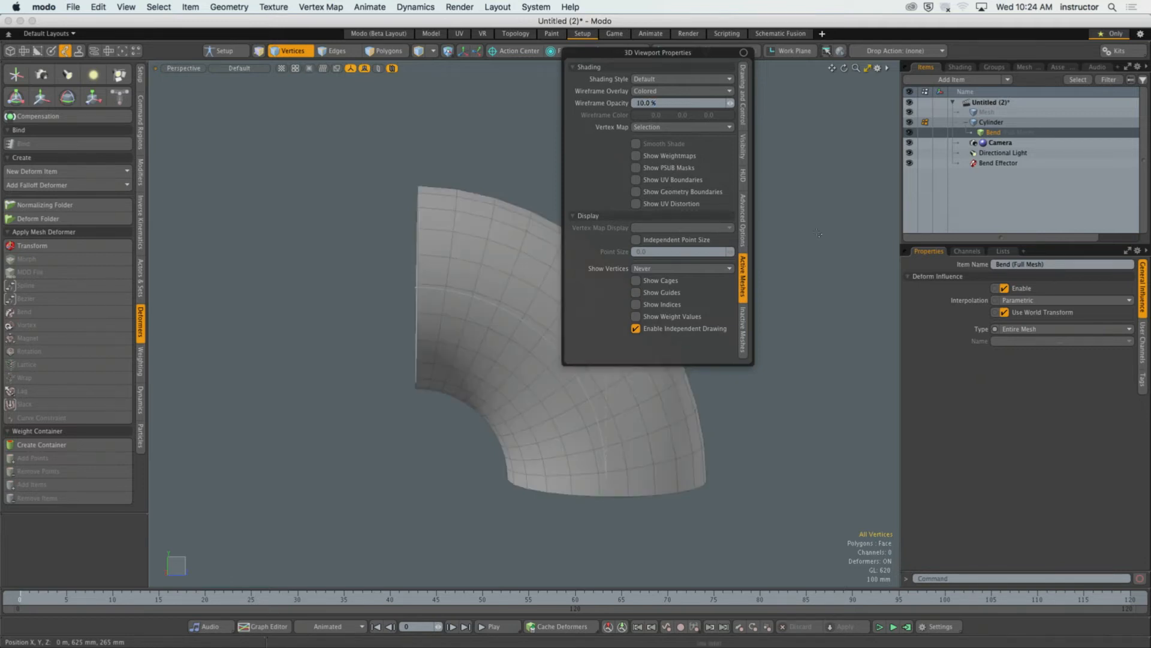
pyautogui.keyDown('alt'); pyautogui.moveTo(674, 278); pyautogui.dragTo(637, 313); pyautogui.keyUp('alt')
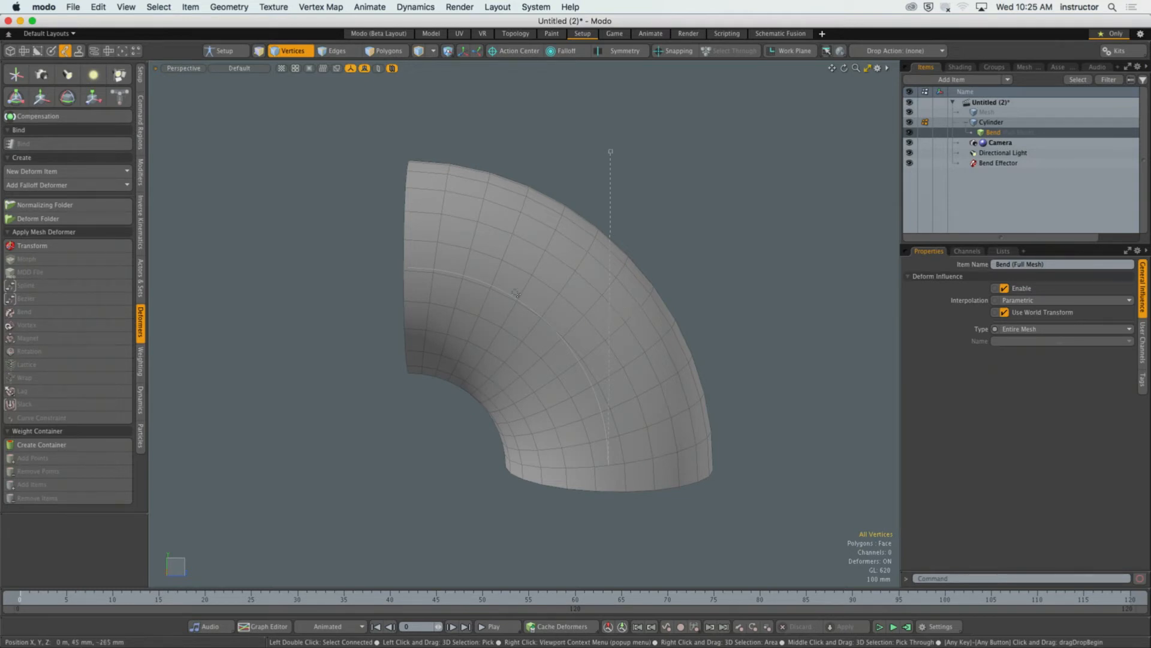
# Step: Enter Setup mode and select the Cylinder as an item, with its influences collapsed in the item list
pyautogui.click(223, 51)
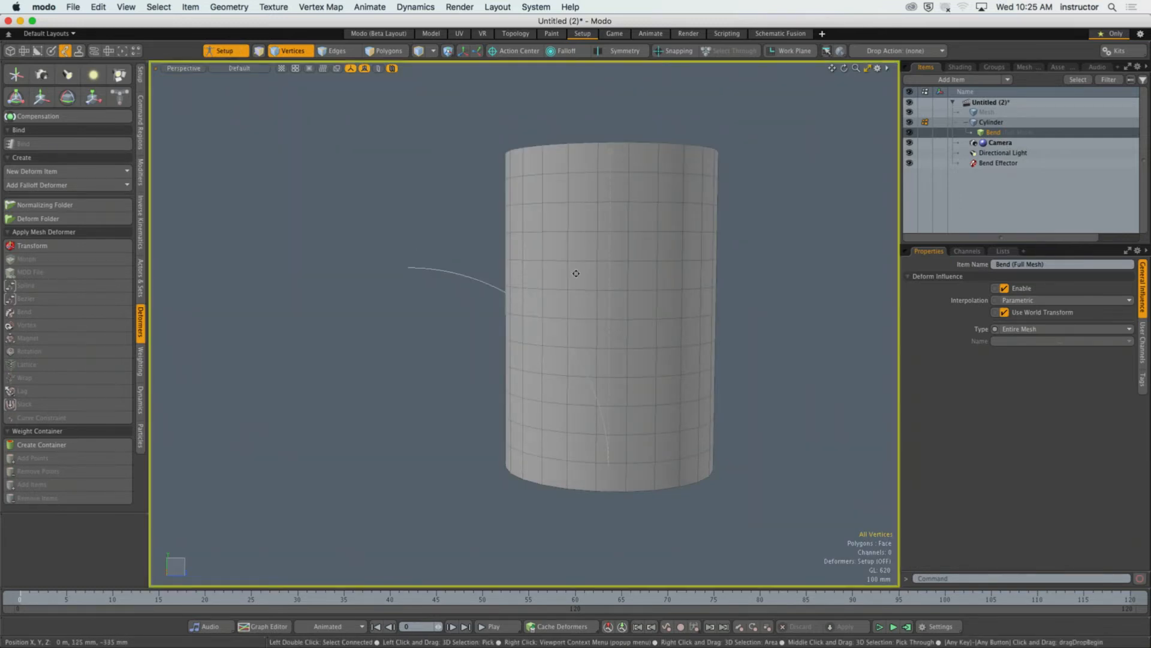
pyautogui.keyDown('alt'); pyautogui.keyDown('shift'); pyautogui.moveTo(575, 272); pyautogui.dragTo(496, 296); pyautogui.keyUp('shift'); pyautogui.keyUp('alt')
pyautogui.click(967, 123)
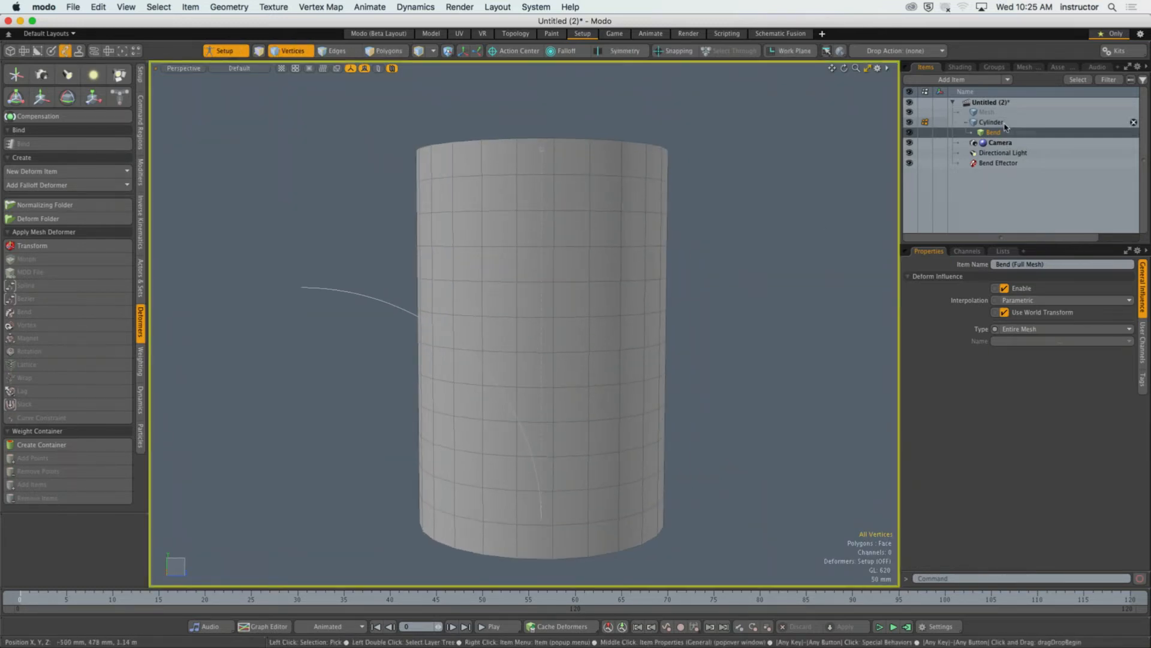
pyautogui.click(966, 124)
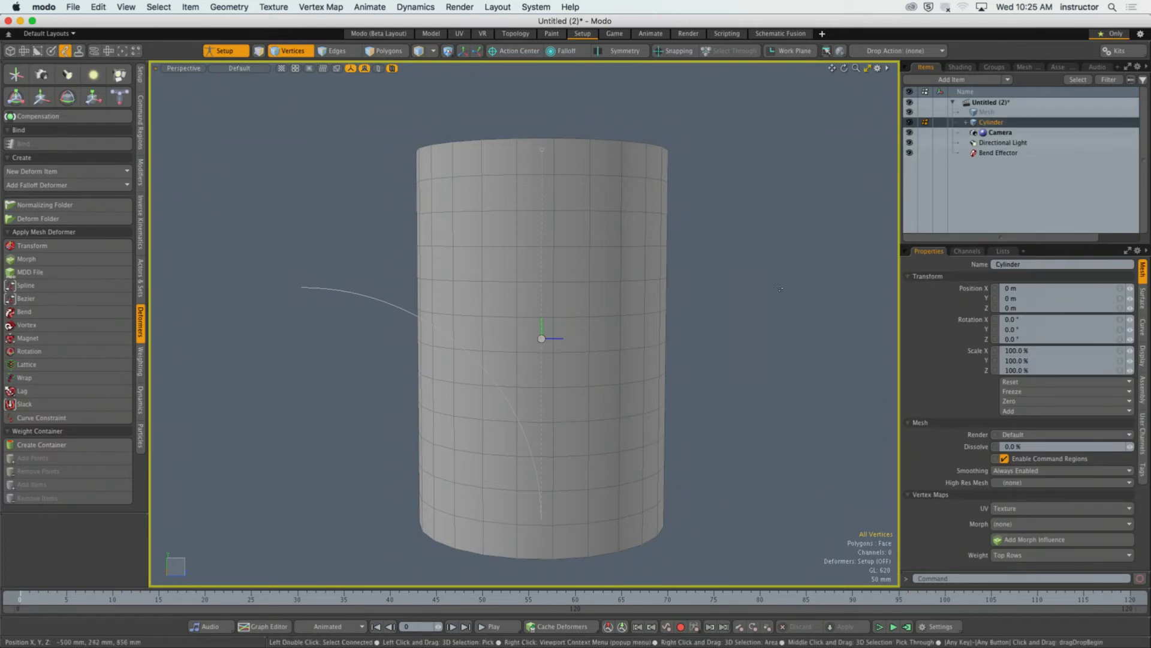
pyautogui.click(306, 54)
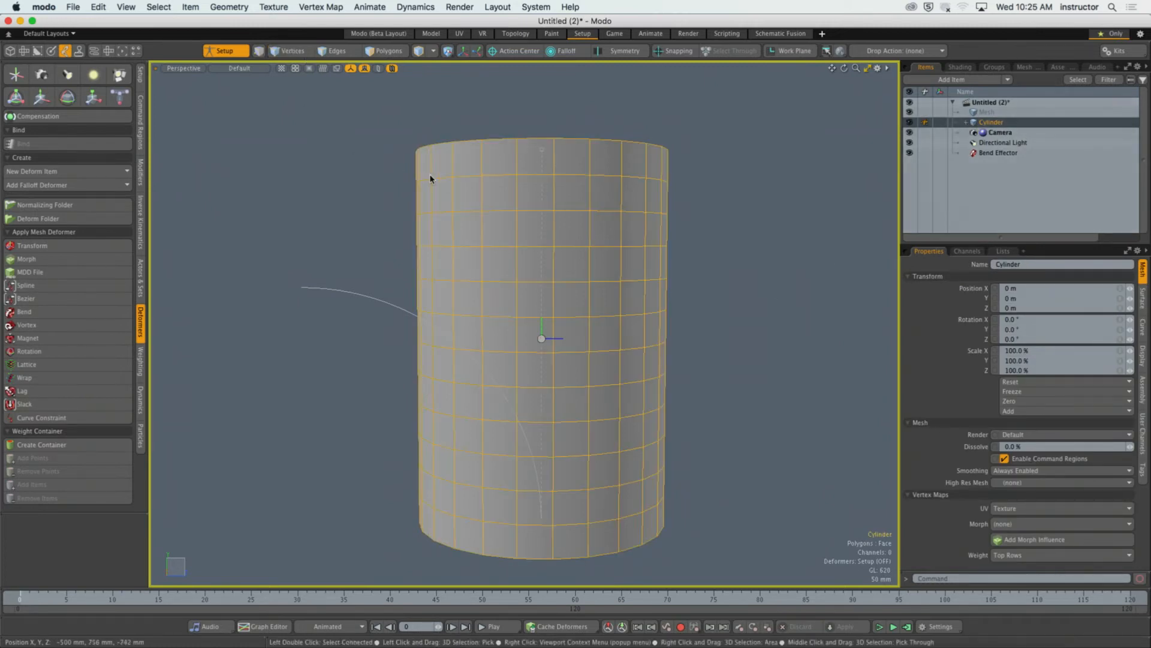
pyautogui.click(436, 134)
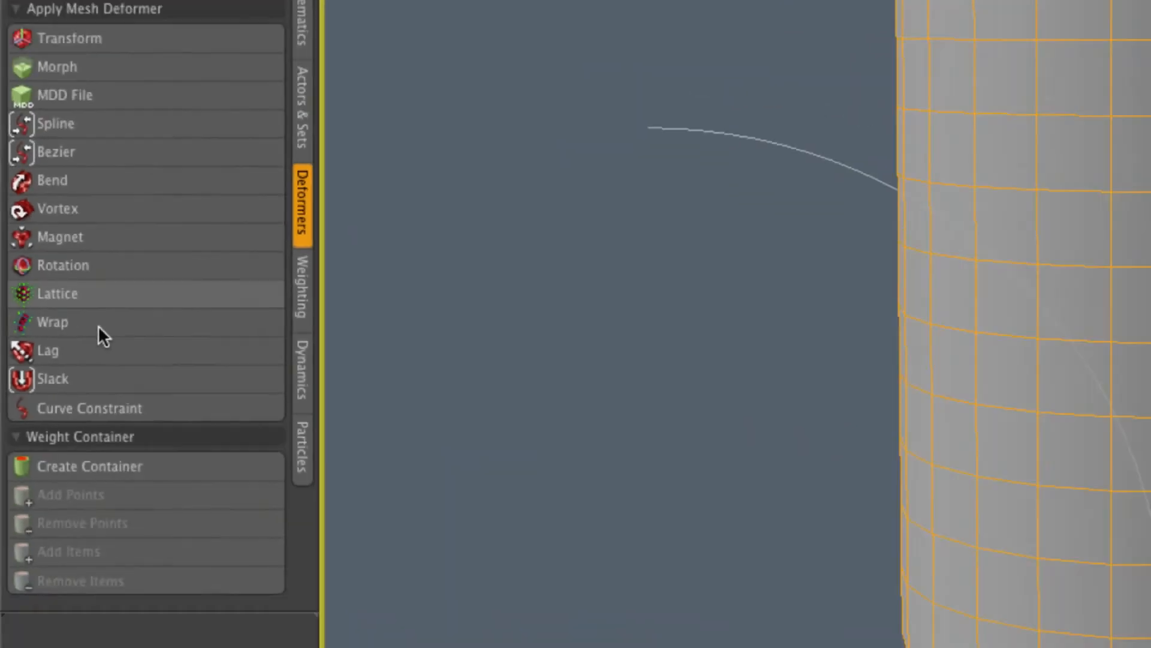
# Step: Add an auto-fitted Lattice deformer parented to the Cylinder, with divisions X 2, Y 4 and Z 2, and deselect it
pyautogui.click(90, 294)
pyautogui.moveTo(872, 207); pyautogui.dragTo(739, 224)
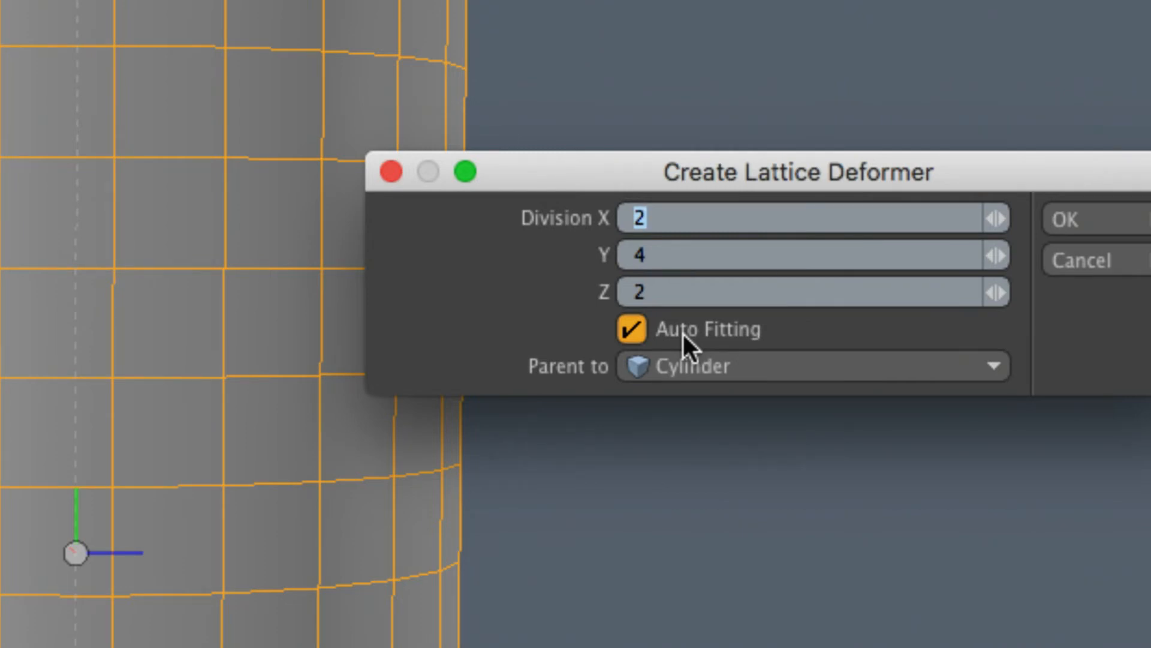
pyautogui.moveTo(719, 169); pyautogui.dragTo(717, 169)
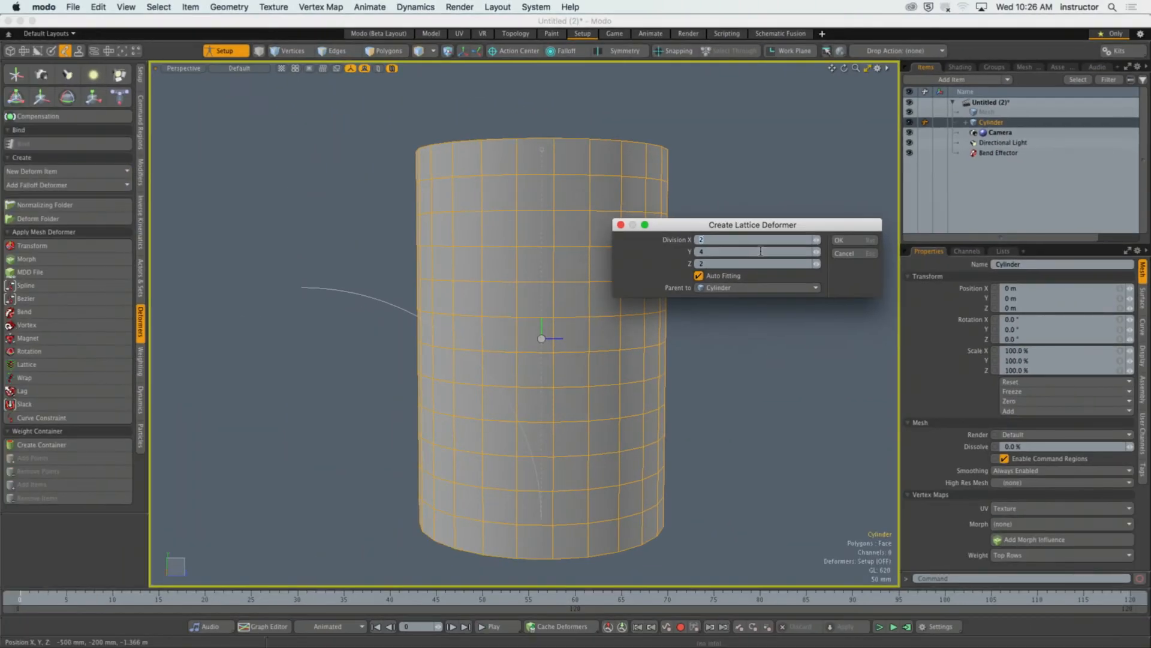
pyautogui.click(847, 242)
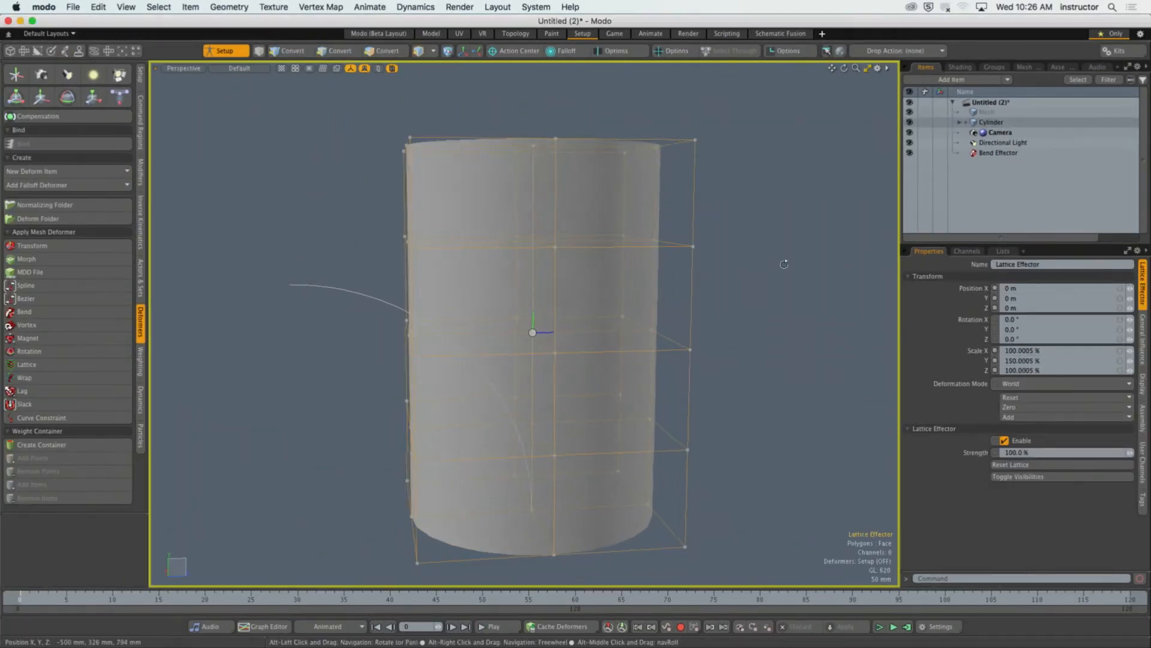
pyautogui.keyDown('alt'); pyautogui.moveTo(784, 264); pyautogui.dragTo(822, 316); pyautogui.keyUp('alt')
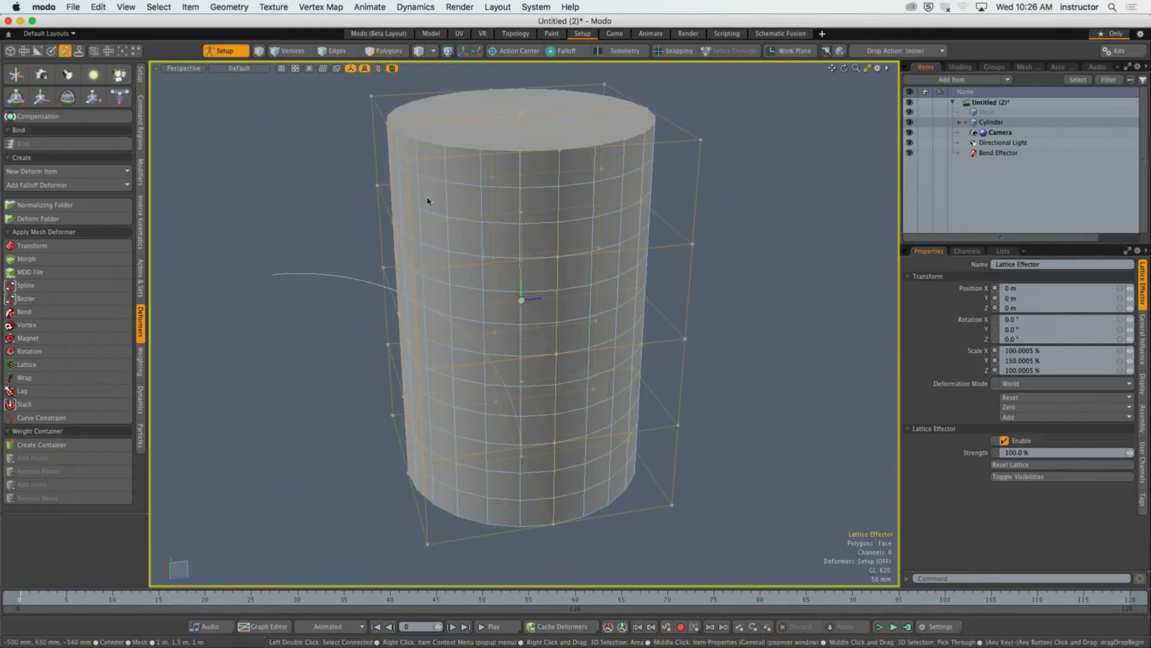
pyautogui.keyDown('alt'); pyautogui.moveTo(428, 201); pyautogui.dragTo(329, 210); pyautogui.keyUp('alt')
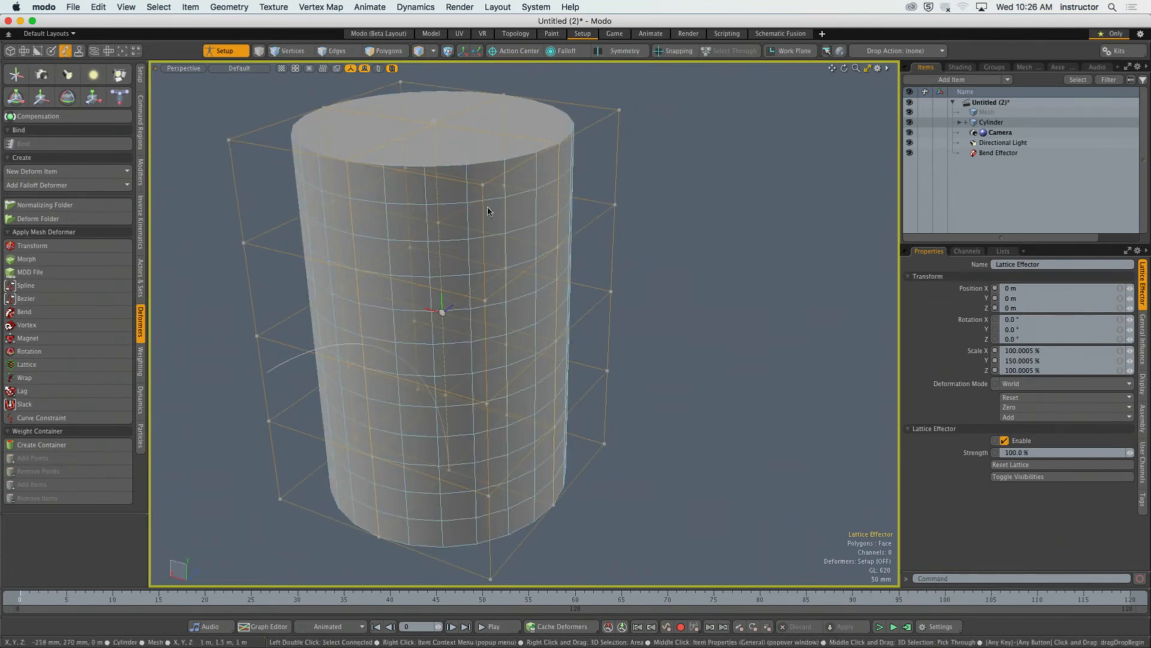
pyautogui.keyDown('alt'); pyautogui.moveTo(571, 180); pyautogui.dragTo(487, 193); pyautogui.keyUp('alt')
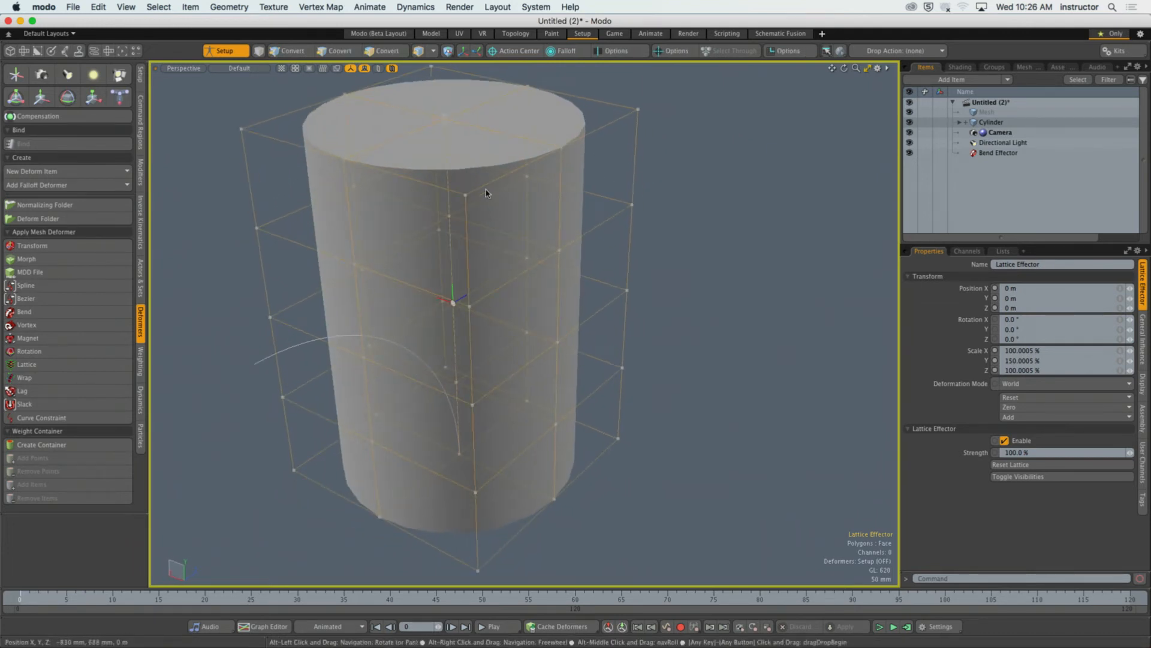
pyautogui.keyDown('alt'); pyautogui.moveTo(607, 252); pyautogui.dragTo(725, 257); pyautogui.keyUp('alt')
pyautogui.click(737, 258)
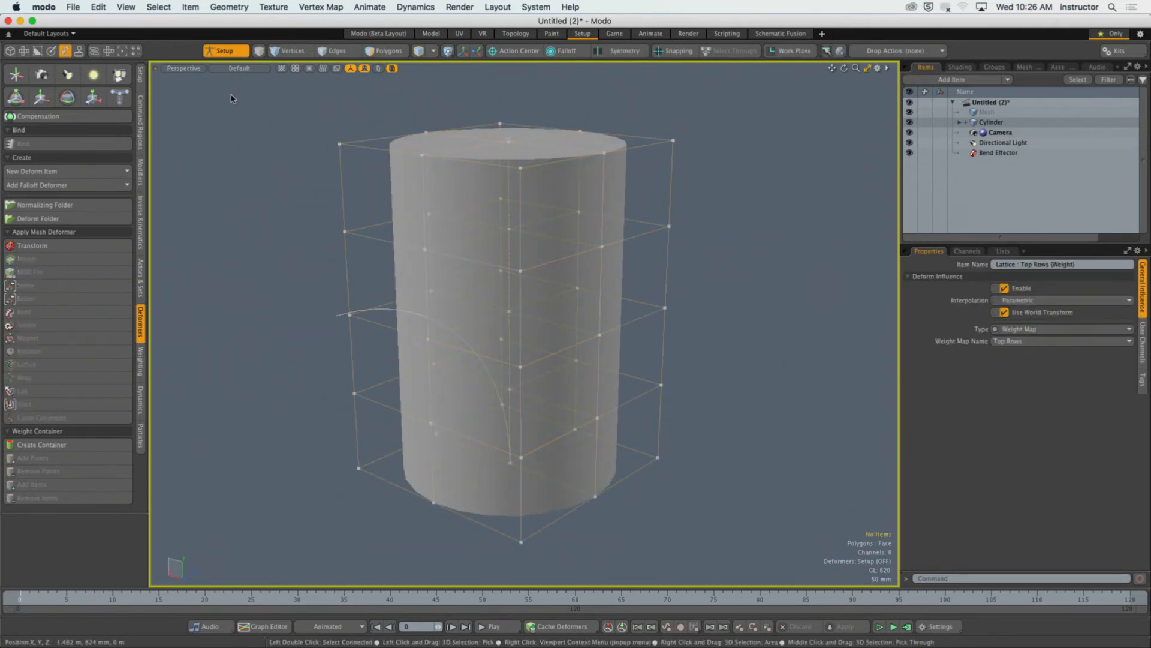
# Step: Leave Setup mode, set the Bend Effector's angle to 0° and deselect it
pyautogui.click(226, 50)
pyautogui.moveTo(468, 180)
pyautogui.keyDown('alt'); pyautogui.mouseDown()
pyautogui.moveTo(431, 163)
pyautogui.moveTo(456, 167)
pyautogui.mouseUp(); pyautogui.keyUp('alt')
pyautogui.click(998, 152)
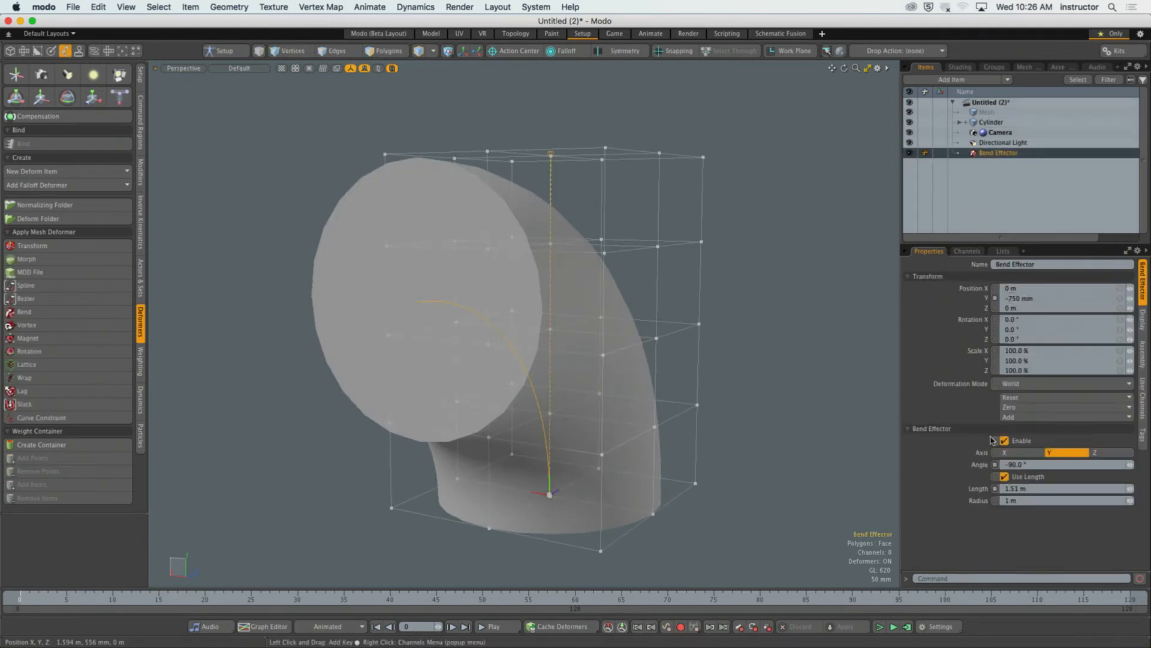
pyautogui.moveTo(1040, 466); pyautogui.dragTo(978, 470)
pyautogui.write('0')
pyautogui.press('Return')
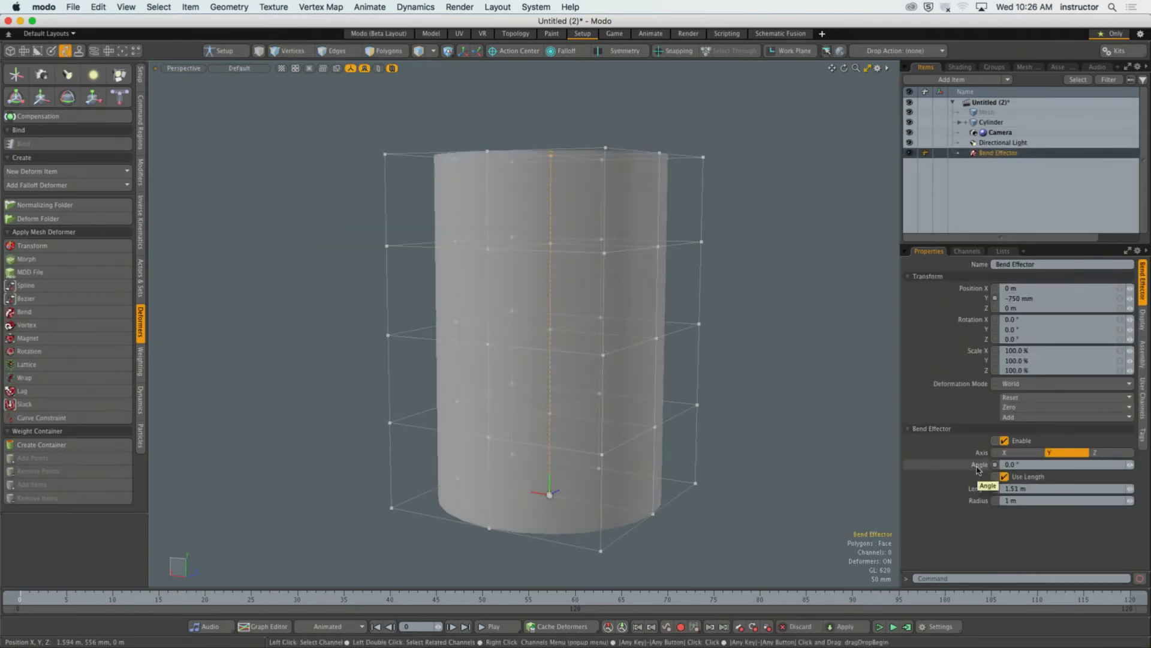
pyautogui.click(758, 336)
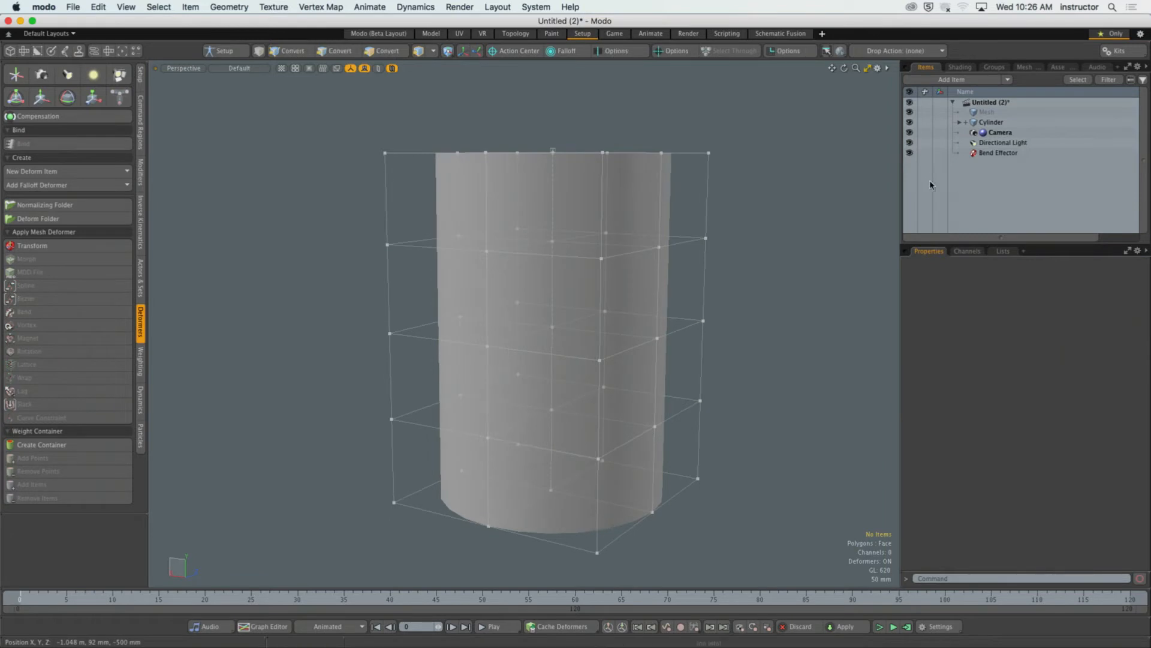
# Step: Expand the Lattice Effector under the Cylinder and enlarge the item list to examine its control point locators
pyautogui.click(959, 122)
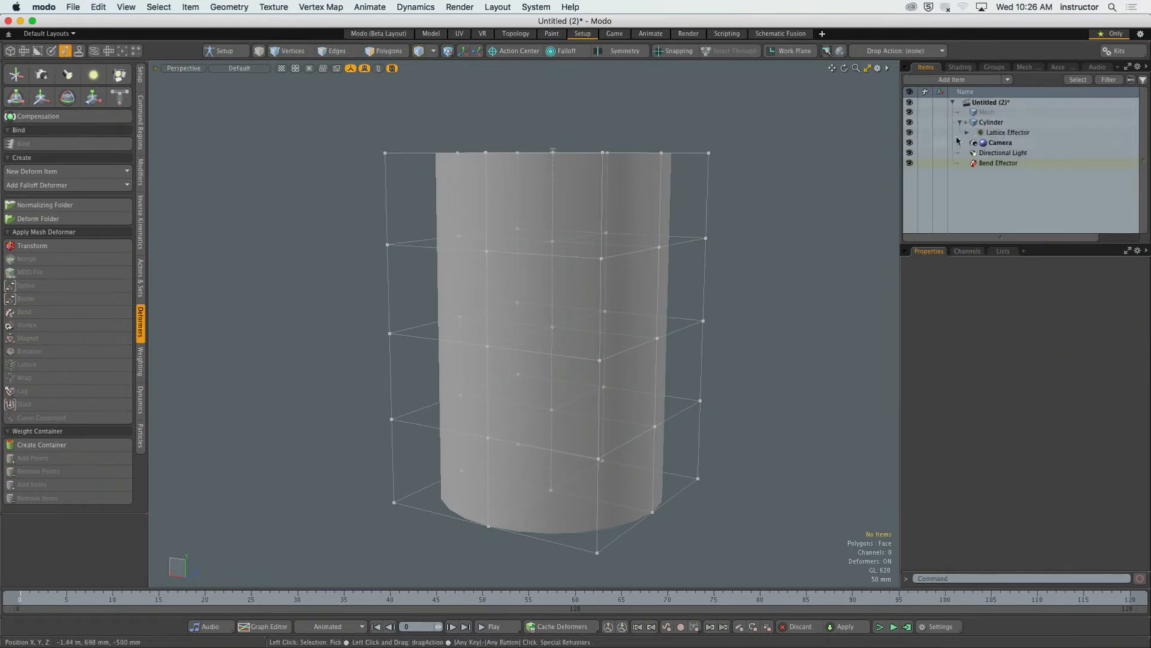
pyautogui.click(967, 132)
pyautogui.scroll(-3, 959, 174)
pyautogui.moveTo(1053, 245); pyautogui.dragTo(1054, 436)
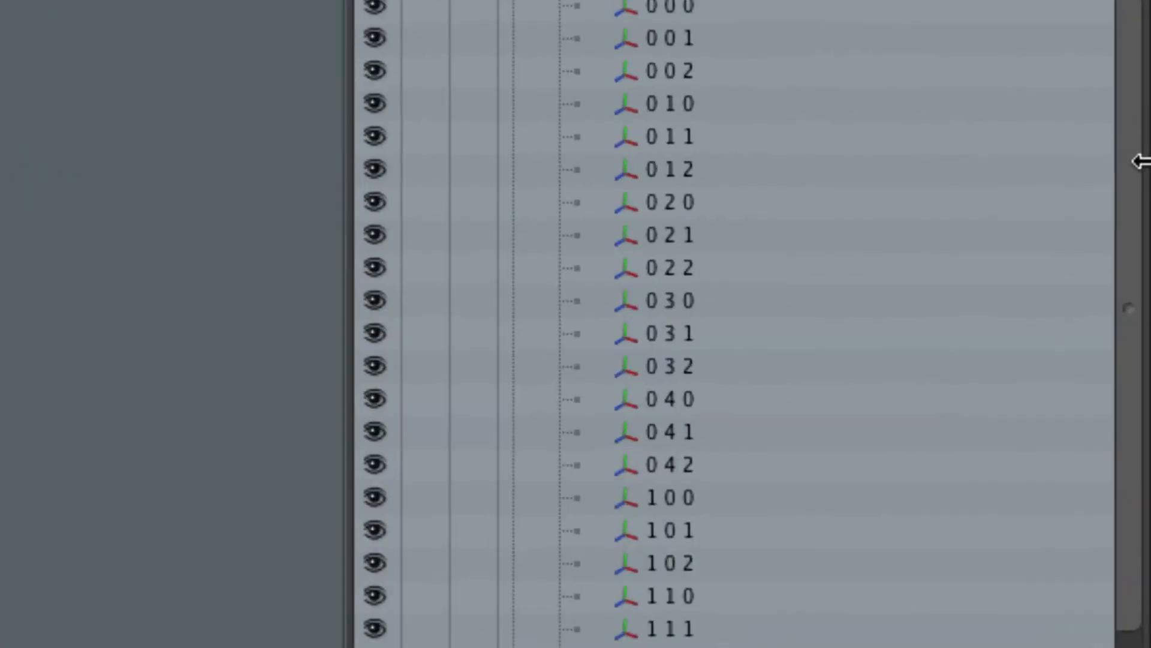
pyautogui.scroll(3, 1124, 151)
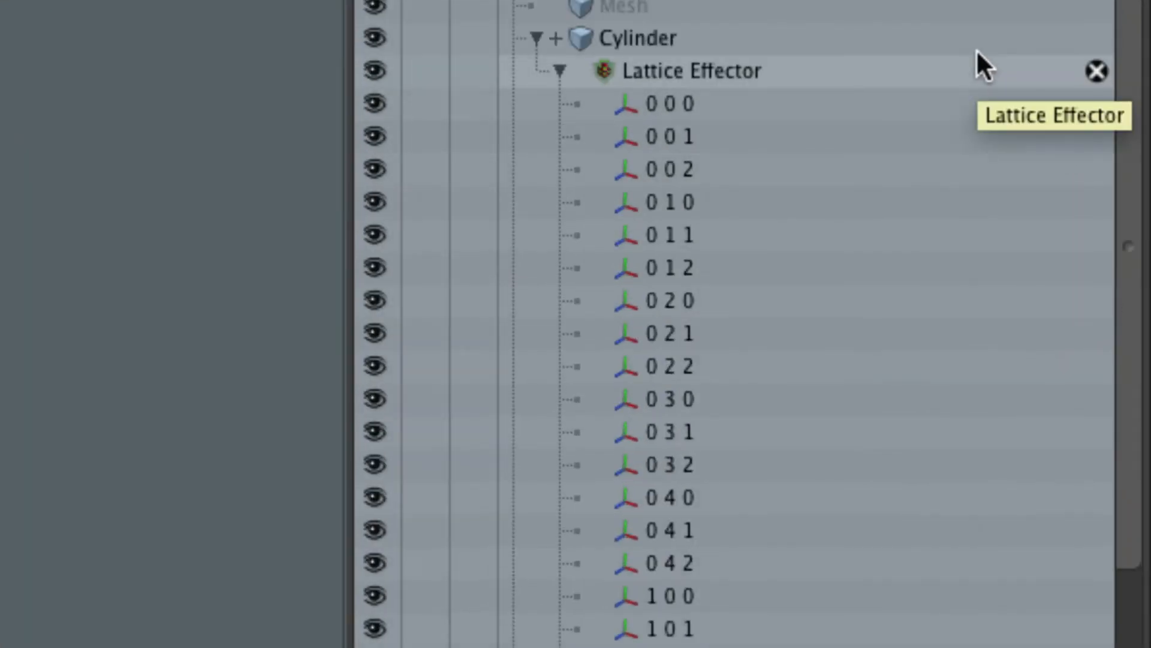
# Step: Select the lattice control point locators 0 0 0 to 0 1 0 one after another in the item list
pyautogui.click(810, 115)
pyautogui.click(807, 135)
pyautogui.click(811, 174)
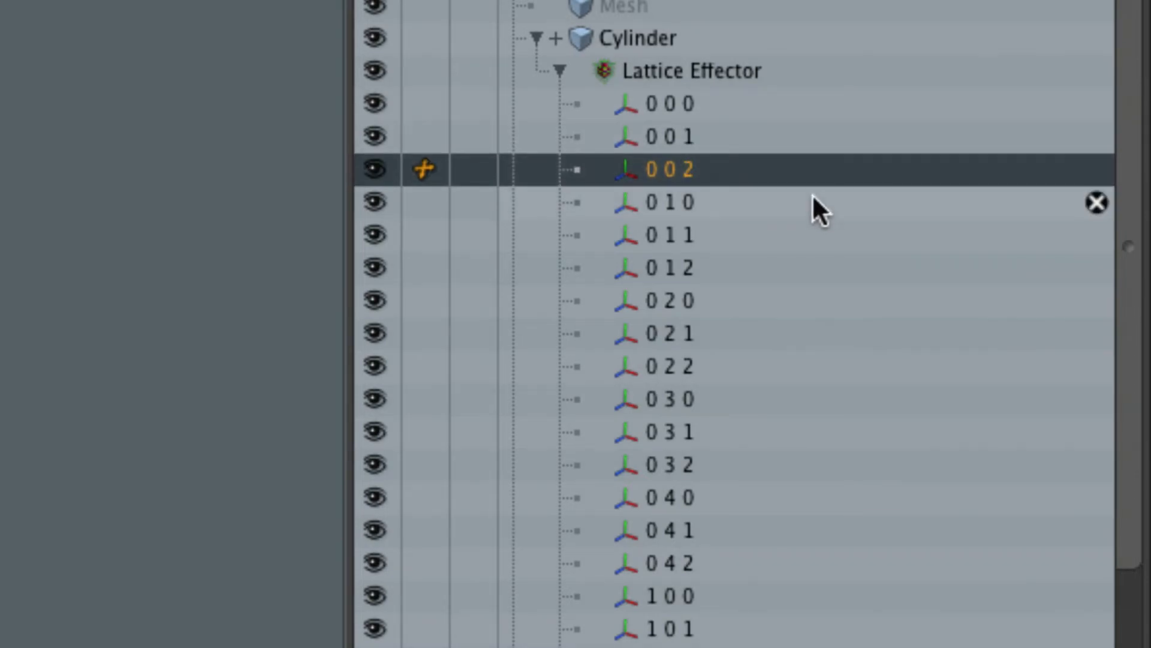
pyautogui.click(812, 198)
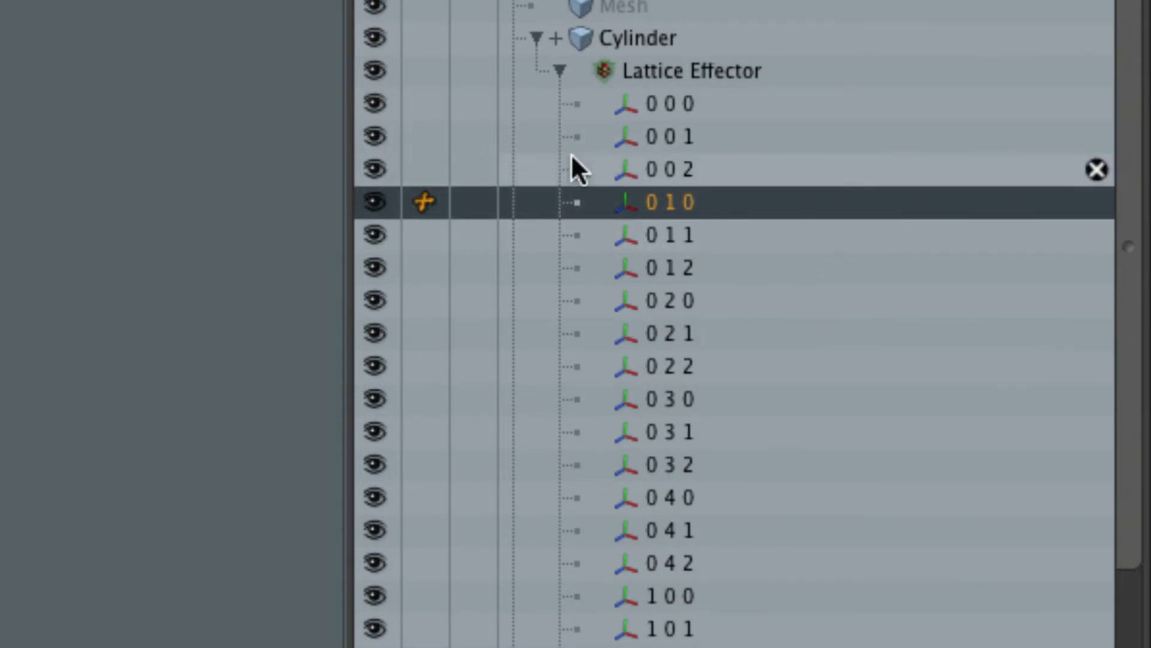
# Step: Collapse the Lattice Effector's control points and the Cylinder's children, and select the Cylinder
pyautogui.click(560, 70)
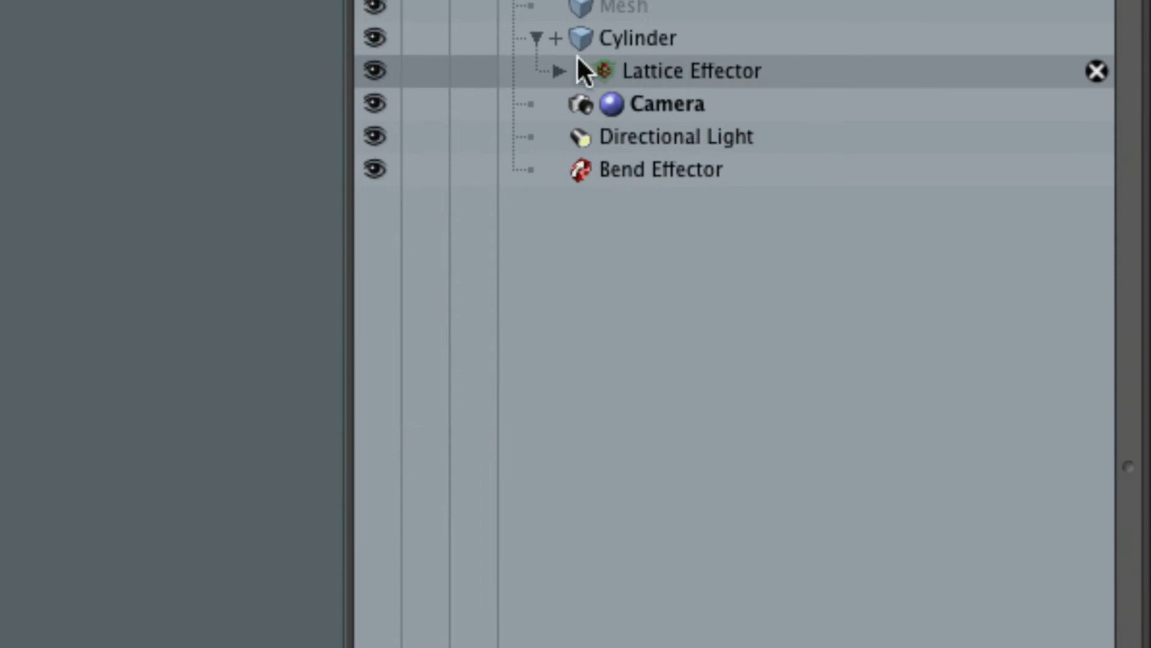
pyautogui.click(635, 39)
pyautogui.click(537, 37)
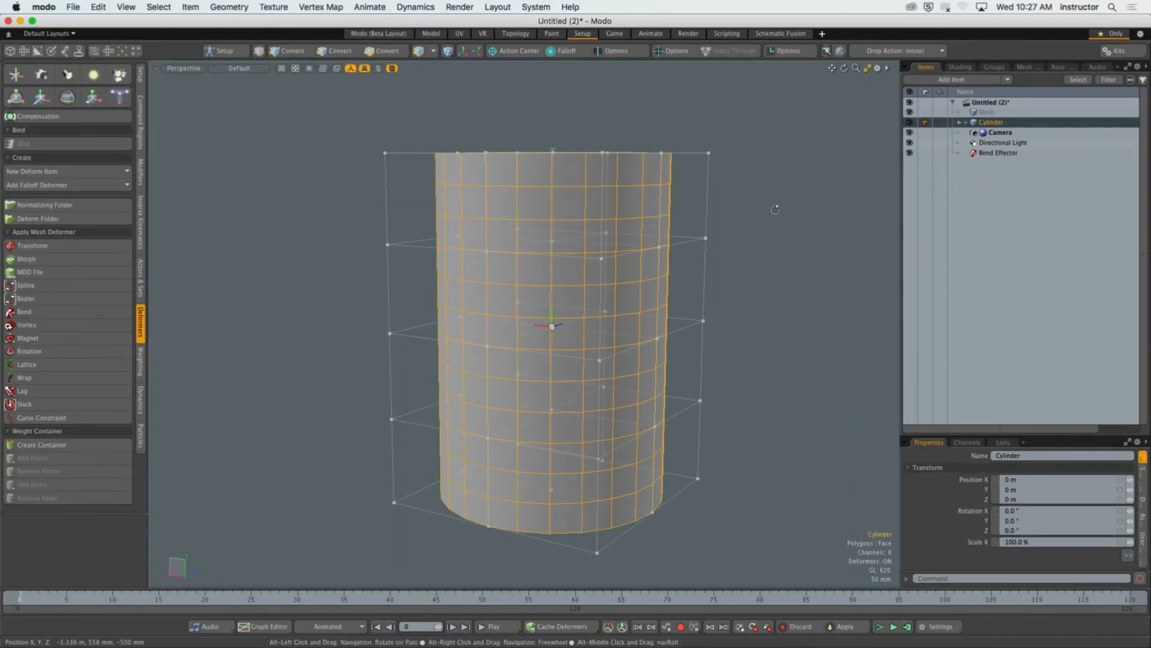
pyautogui.keyDown('alt'); pyautogui.moveTo(709, 249); pyautogui.dragTo(701, 271); pyautogui.keyUp('alt')
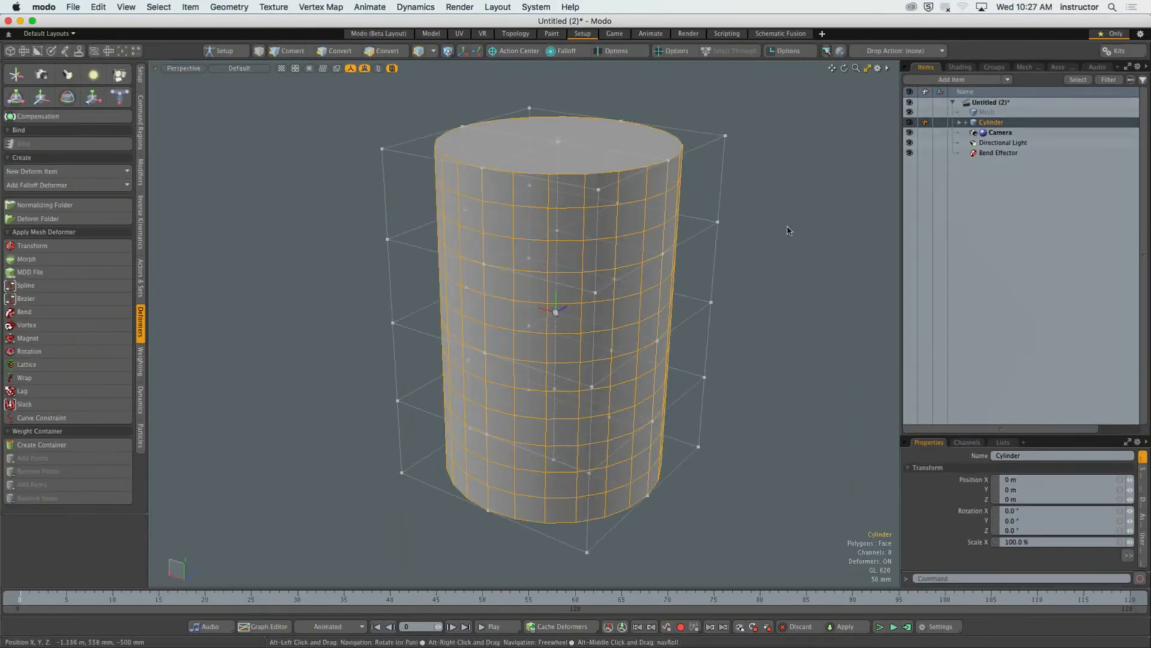
pyautogui.click(726, 135)
pyautogui.keyDown('alt'); pyautogui.moveTo(771, 198); pyautogui.dragTo(803, 205); pyautogui.keyUp('alt')
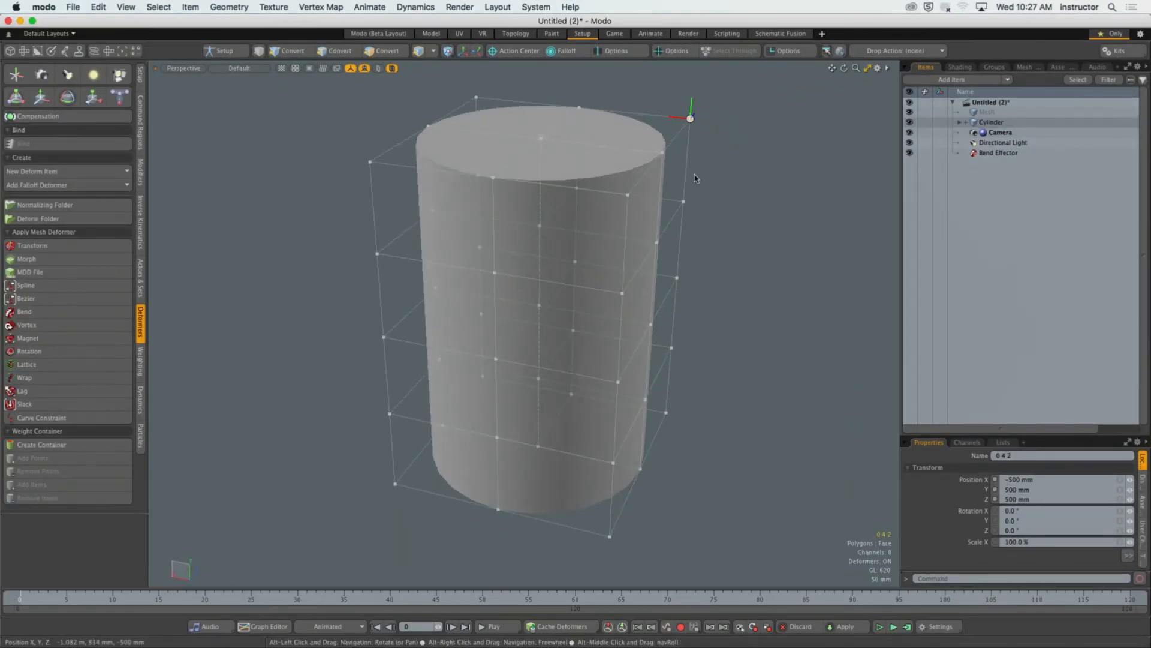
pyautogui.keyDown('shift'); pyautogui.click(664, 155); pyautogui.keyUp('shift')
pyautogui.keyDown('alt'); pyautogui.moveTo(702, 185); pyautogui.dragTo(735, 155); pyautogui.keyUp('alt')
pyautogui.click(735, 154)
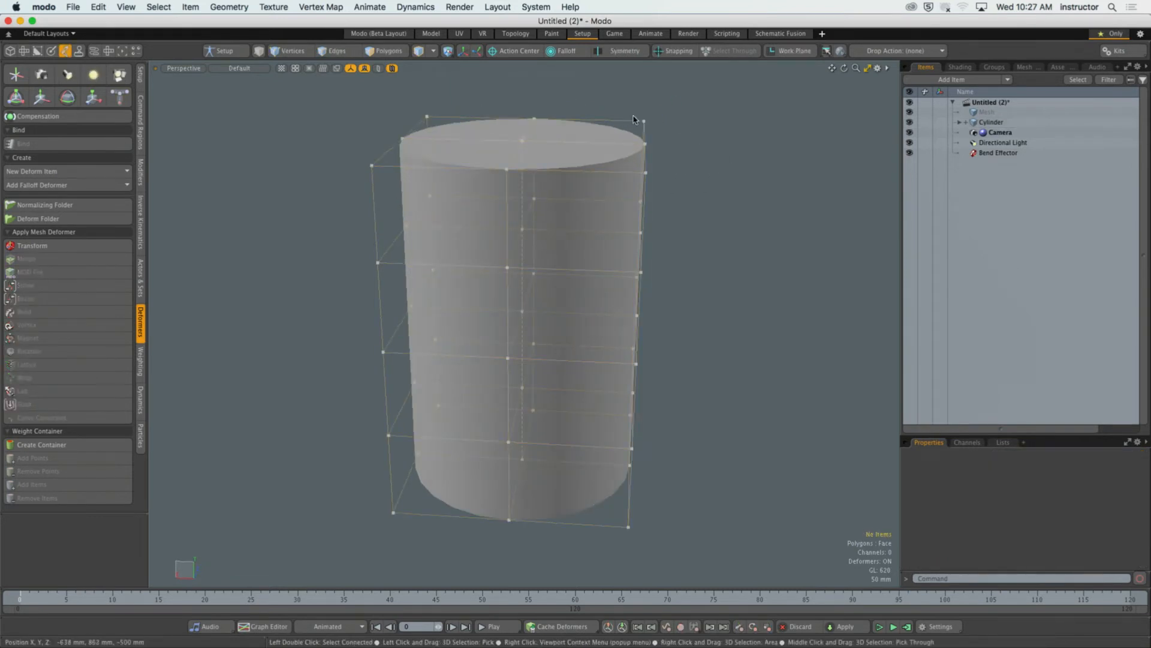
# Step: Move the three lattice control points on the negative X side of the cylinder's top edge outward by about -584 mm in X
pyautogui.moveTo(634, 117); pyautogui.dragTo(709, 215, button='right')
pyautogui.keyDown('alt'); pyautogui.moveTo(709, 216); pyautogui.dragTo(700, 180); pyautogui.keyUp('alt')
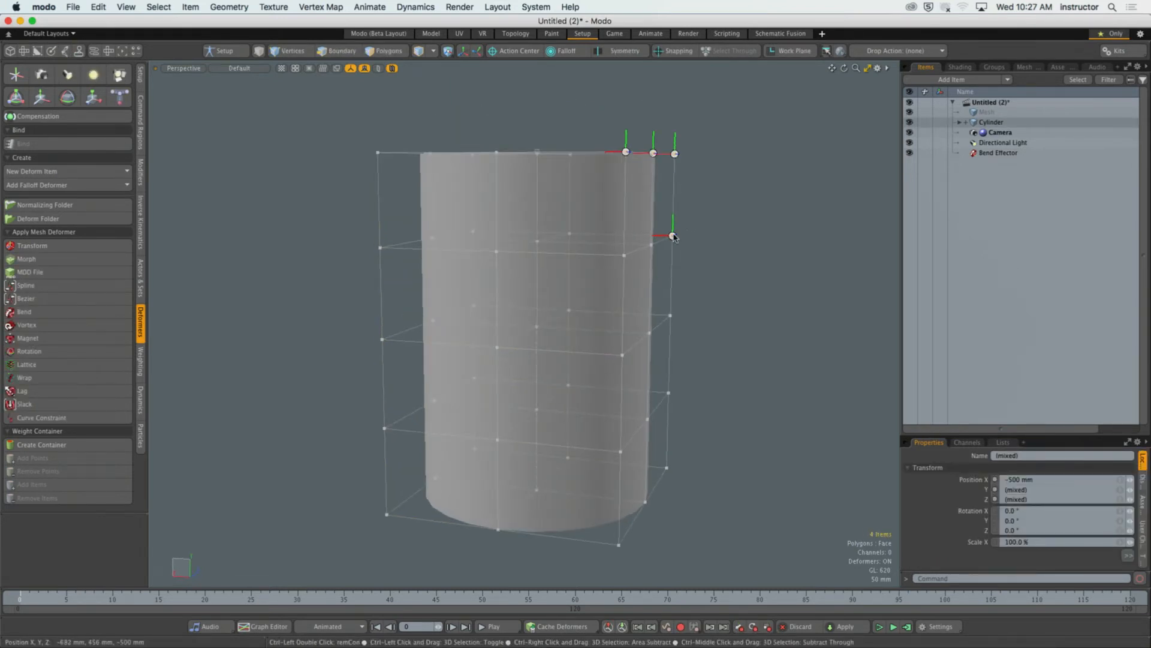
pyautogui.keyDown('alt'); pyautogui.moveTo(706, 222); pyautogui.dragTo(669, 208); pyautogui.keyUp('alt')
pyautogui.keyDown('ctrl'); pyautogui.click(690, 229); pyautogui.keyUp('ctrl')
pyautogui.keyDown('alt'); pyautogui.moveTo(765, 264); pyautogui.dragTo(730, 234); pyautogui.keyUp('alt')
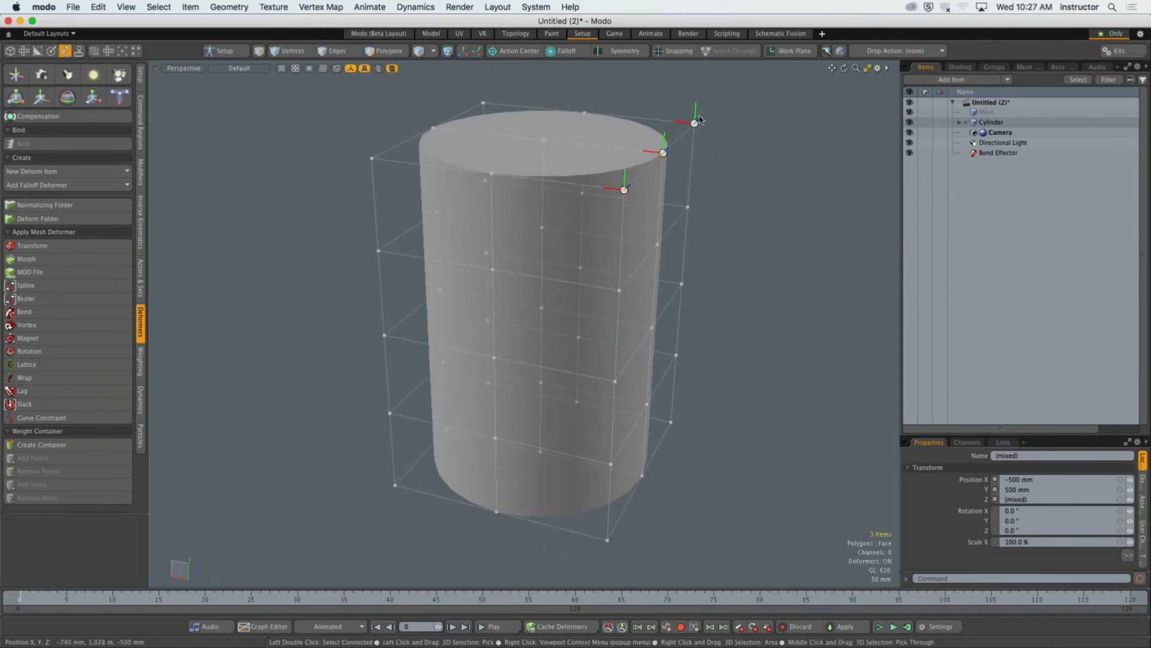
pyautogui.press('w')
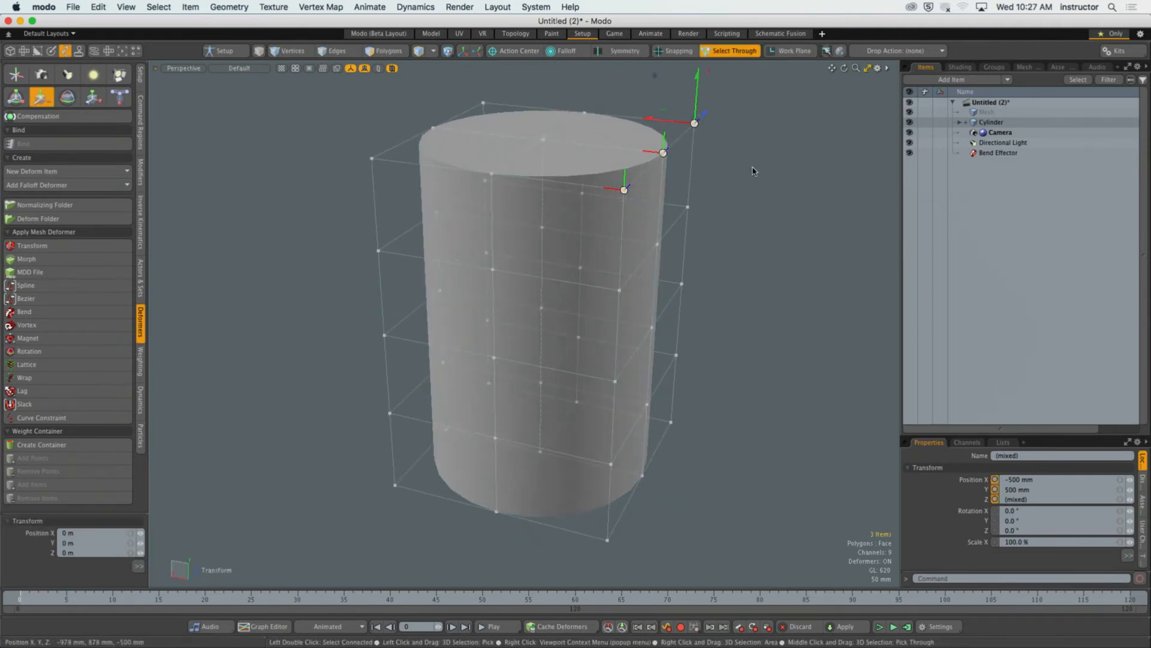
pyautogui.keyDown('alt'); pyautogui.keyDown('shift'); pyautogui.moveTo(734, 155); pyautogui.dragTo(723, 201); pyautogui.keyUp('shift'); pyautogui.keyUp('alt')
pyautogui.moveTo(647, 167); pyautogui.dragTo(787, 185)
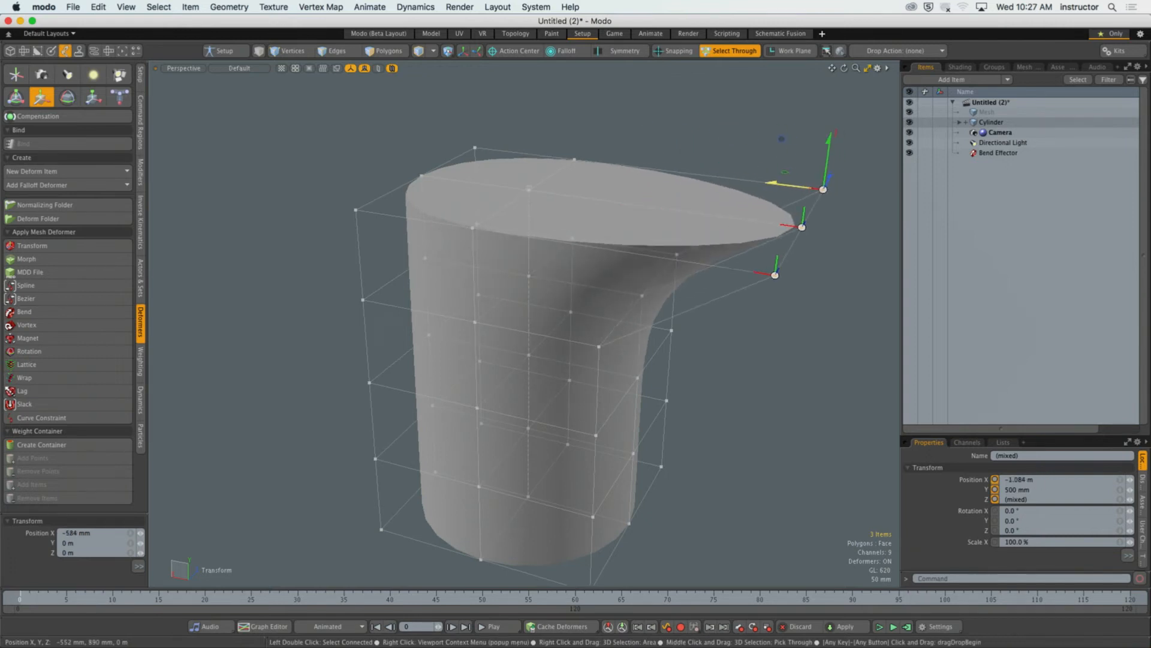
pyautogui.keyDown('alt'); pyautogui.moveTo(639, 295); pyautogui.dragTo(657, 247); pyautogui.keyUp('alt')
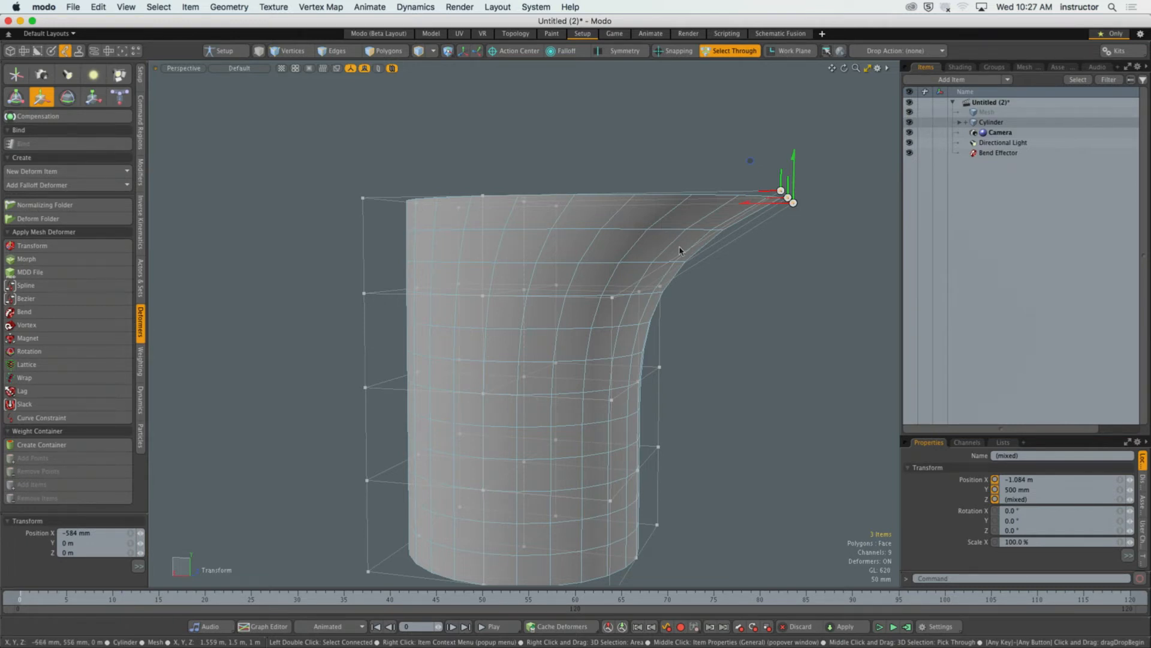
pyautogui.keyDown('alt'); pyautogui.keyDown('shift'); pyautogui.moveTo(675, 438); pyautogui.dragTo(642, 345); pyautogui.keyUp('shift'); pyautogui.keyUp('alt')
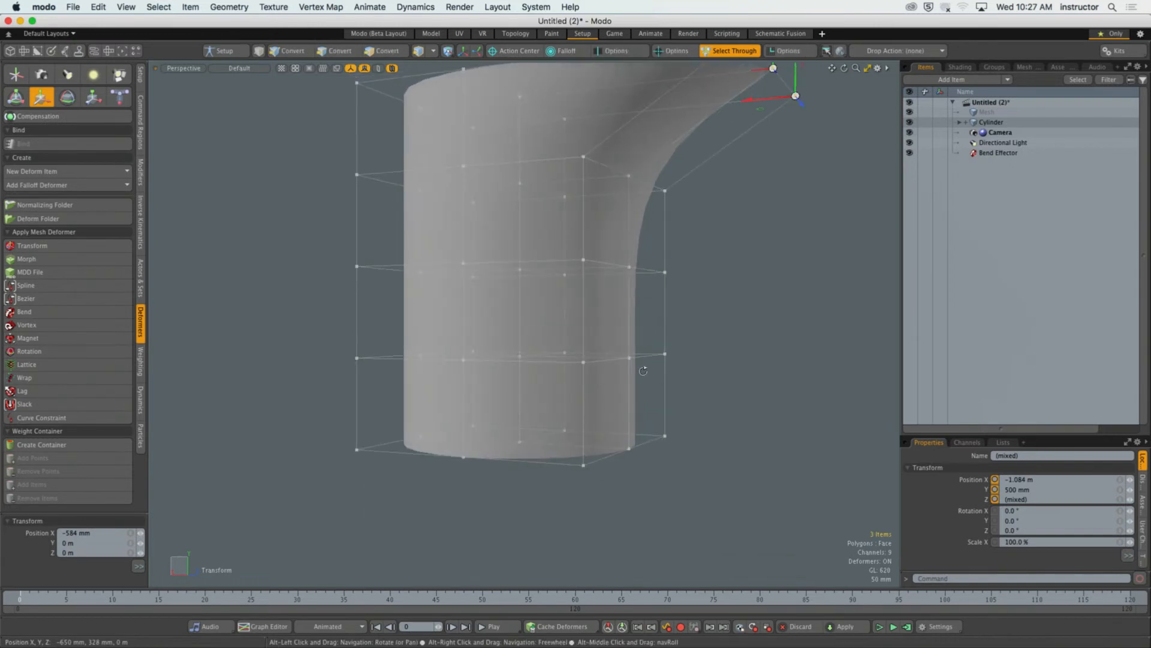
pyautogui.keyDown('alt'); pyautogui.moveTo(640, 456); pyautogui.dragTo(683, 461); pyautogui.keyUp('alt')
pyautogui.moveTo(573, 411); pyautogui.dragTo(699, 504, button='right')
pyautogui.moveTo(699, 504)
pyautogui.keyDown('alt'); pyautogui.mouseDown()
pyautogui.moveTo(632, 488)
pyautogui.moveTo(679, 500)
pyautogui.mouseUp(); pyautogui.keyUp('alt')
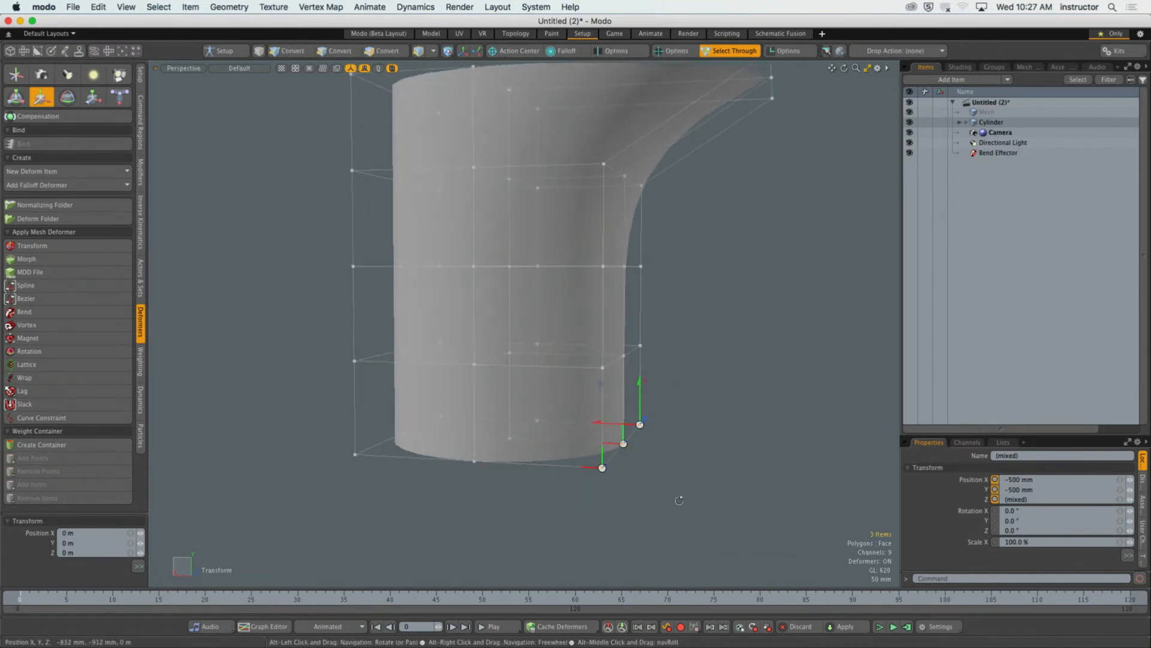
pyautogui.keyDown('alt'); pyautogui.moveTo(683, 432); pyautogui.dragTo(709, 441); pyautogui.keyUp('alt')
pyautogui.press('space')
pyautogui.click(750, 378)
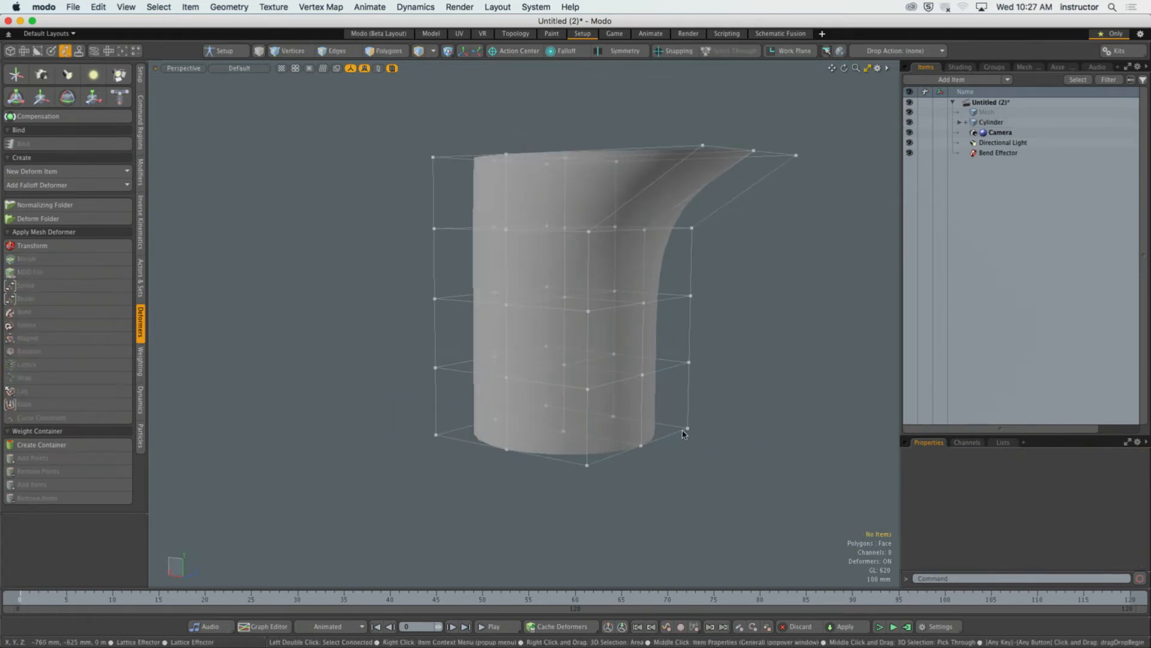
pyautogui.click(687, 431)
pyautogui.keyDown('alt'); pyautogui.moveTo(688, 443); pyautogui.dragTo(720, 452); pyautogui.keyUp('alt')
pyautogui.click(717, 450)
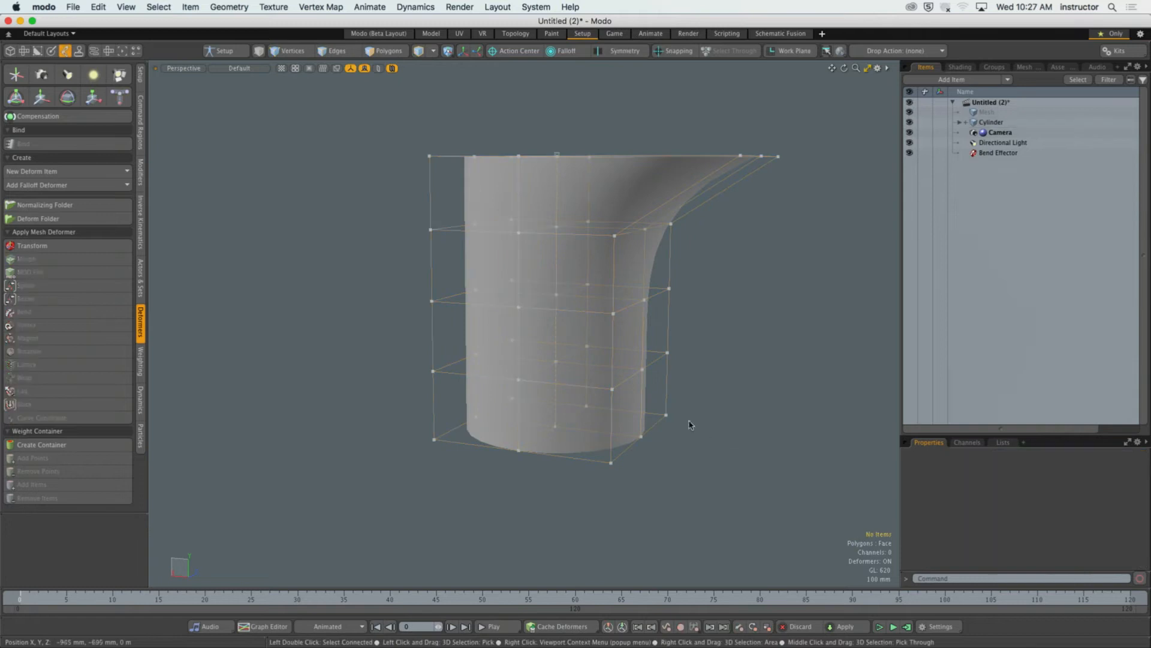
# Step: Try to move the three lattice control points on the negative X side of the cylinder's bottom edge outward, and undo it
pyautogui.click(665, 420)
pyautogui.keyDown('shift'); pyautogui.click(641, 438); pyautogui.keyUp('shift')
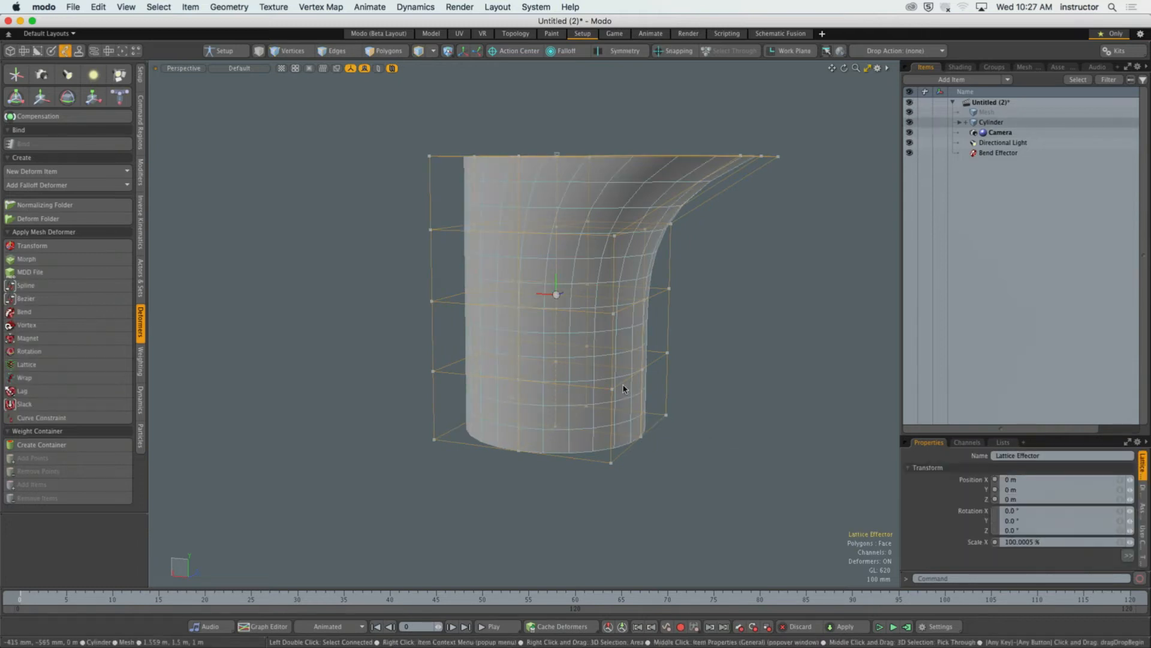
pyautogui.keyDown('shift'); pyautogui.click(611, 462); pyautogui.keyUp('shift')
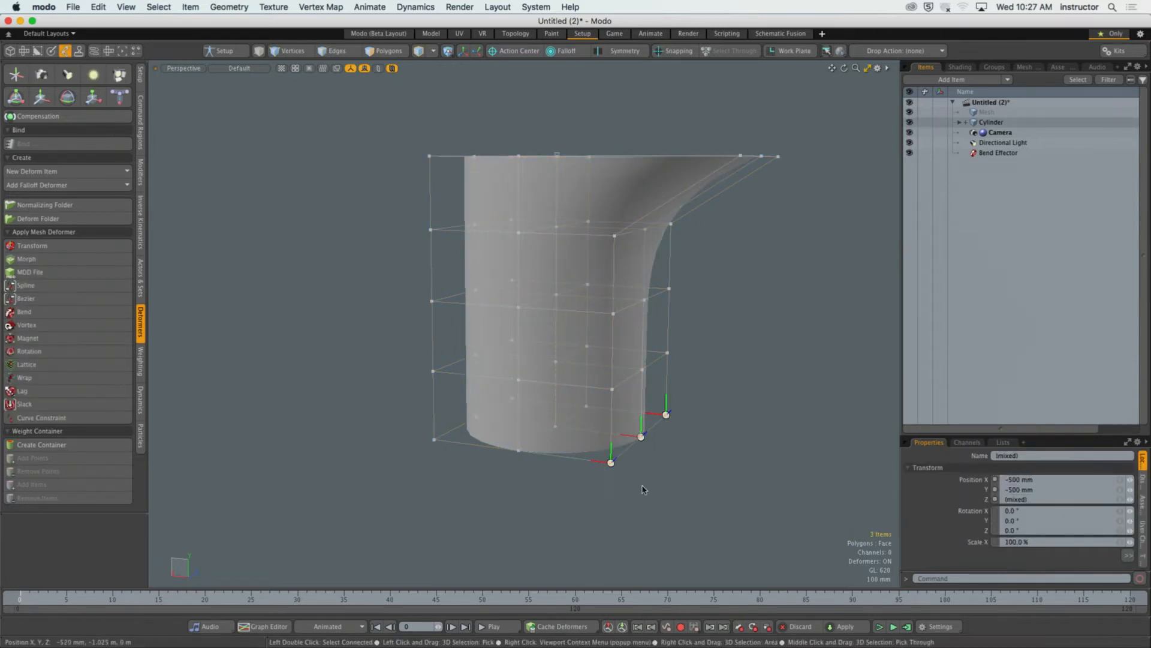
pyautogui.press('y')
pyautogui.moveTo(569, 458); pyautogui.dragTo(643, 467)
pyautogui.keyDown('alt'); pyautogui.moveTo(648, 465); pyautogui.dragTo(708, 432); pyautogui.keyUp('alt')
pyautogui.press('super+z')
pyautogui.press('space')
pyautogui.press('super+z')
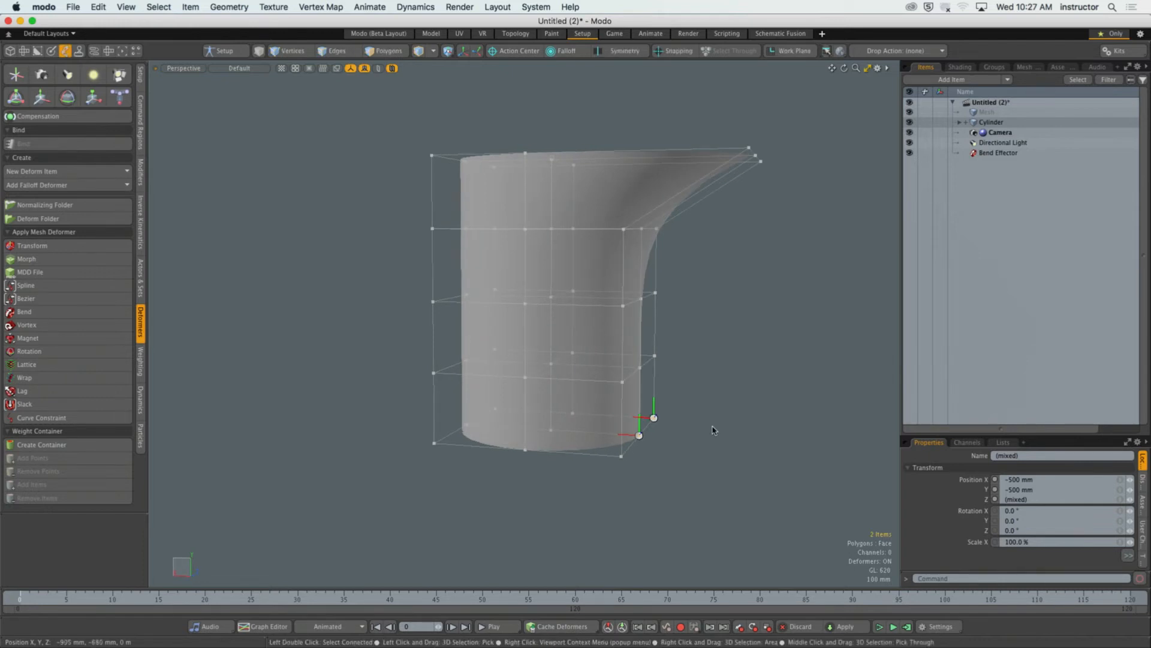
# Step: Expand the Cylinder's deform influences and set the Lattice influence's type from the Top Rows weight map to Entire Mesh
pyautogui.keyDown('alt'); pyautogui.moveTo(810, 358); pyautogui.dragTo(773, 240); pyautogui.keyUp('alt')
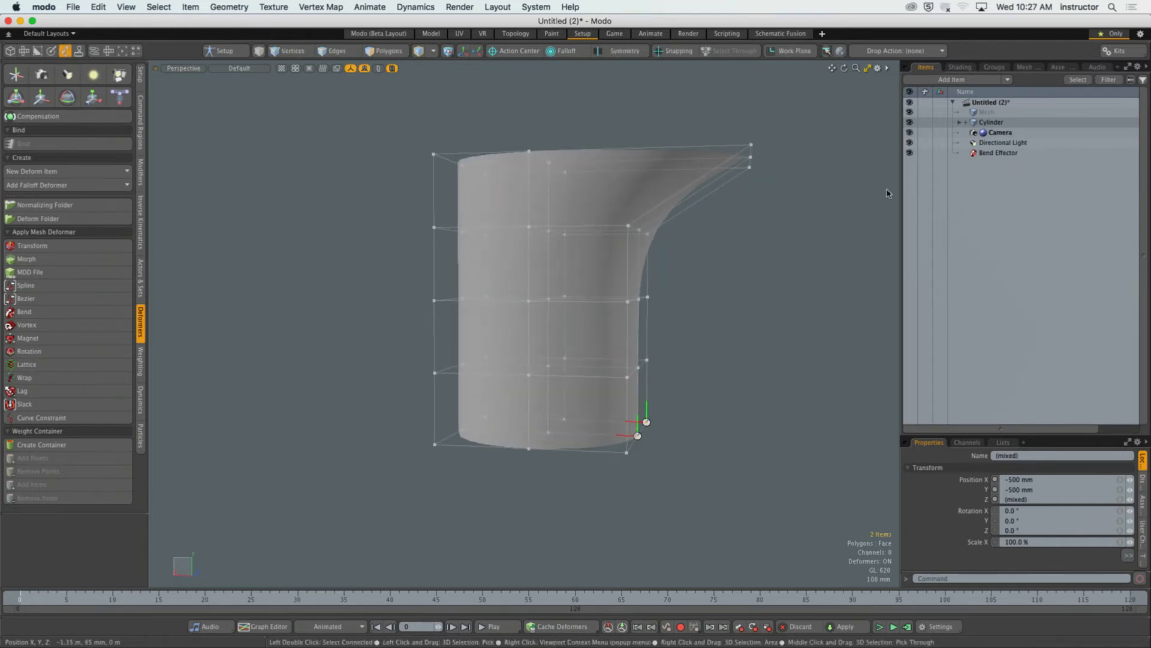
pyautogui.click(965, 122)
pyautogui.click(1008, 133)
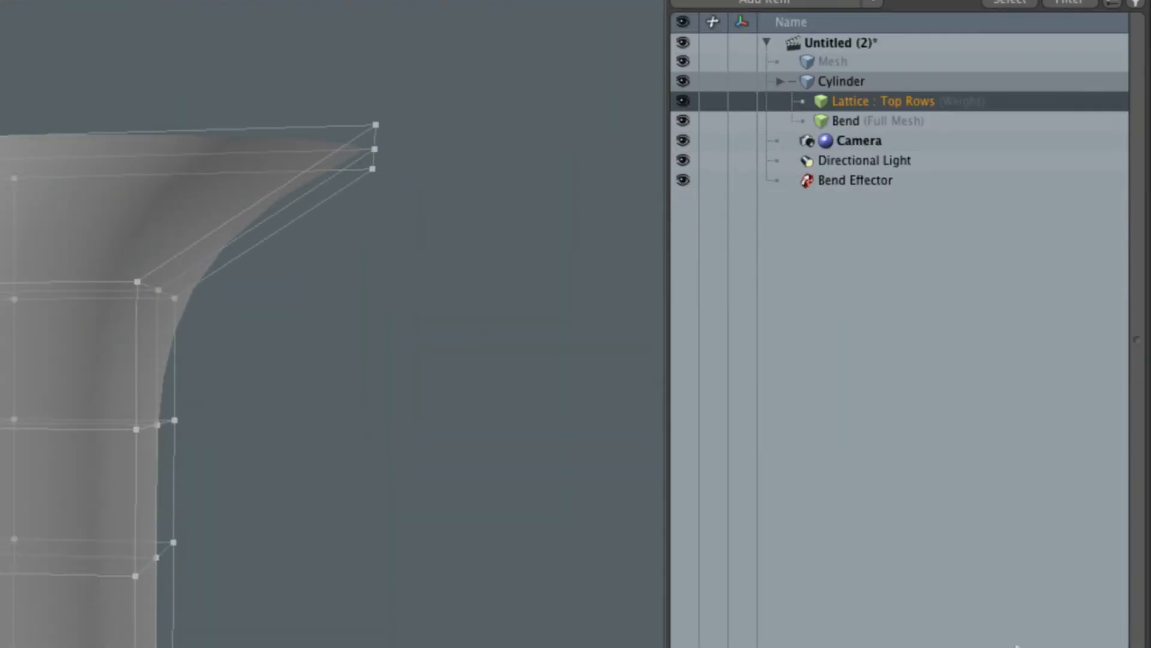
pyautogui.click(889, 585)
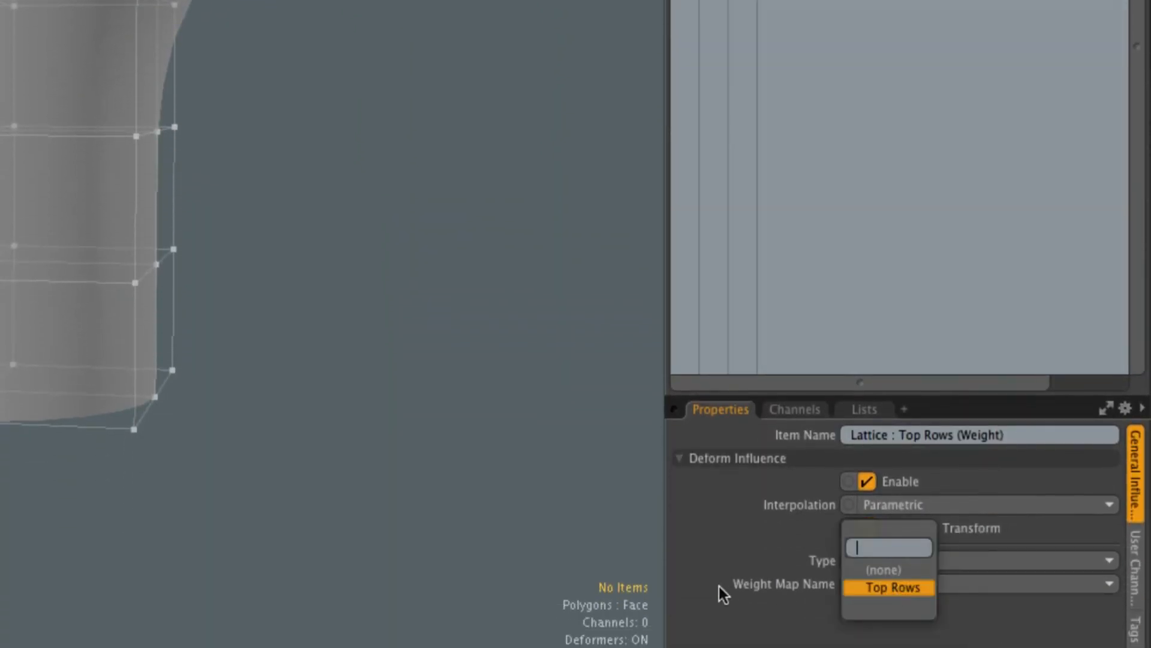
pyautogui.click(887, 560)
pyautogui.click(880, 548)
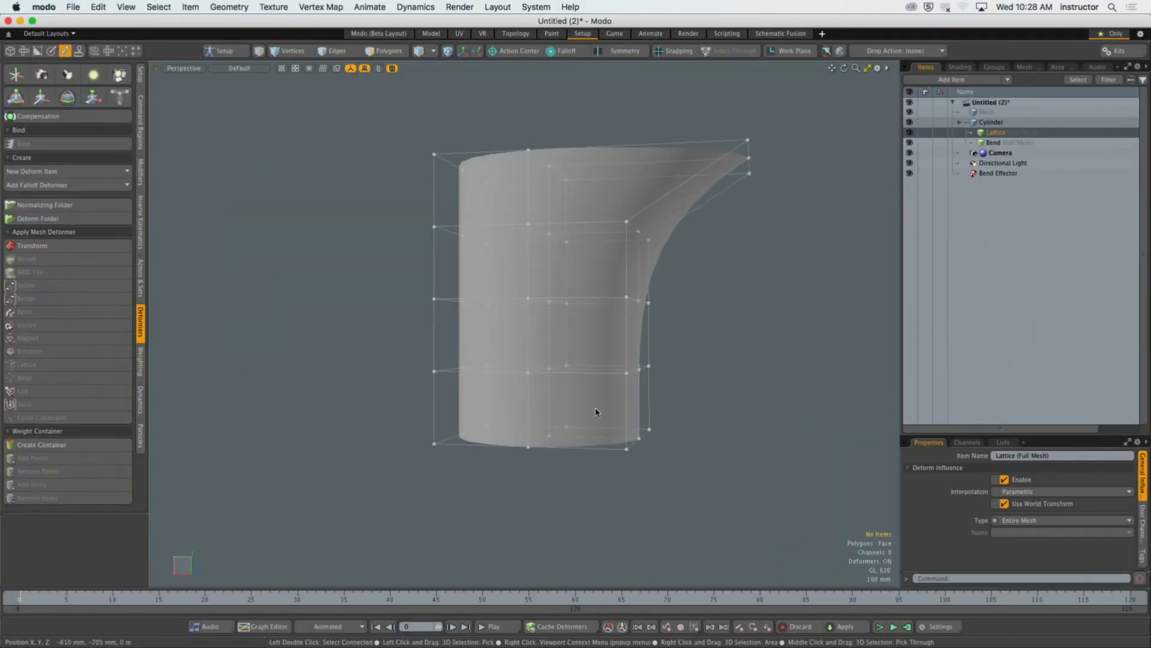
# Step: Move the three lattice control points on the negative X side of the bottom edge outward by about -535 mm in X
pyautogui.moveTo(595, 412); pyautogui.dragTo(713, 498, button='right')
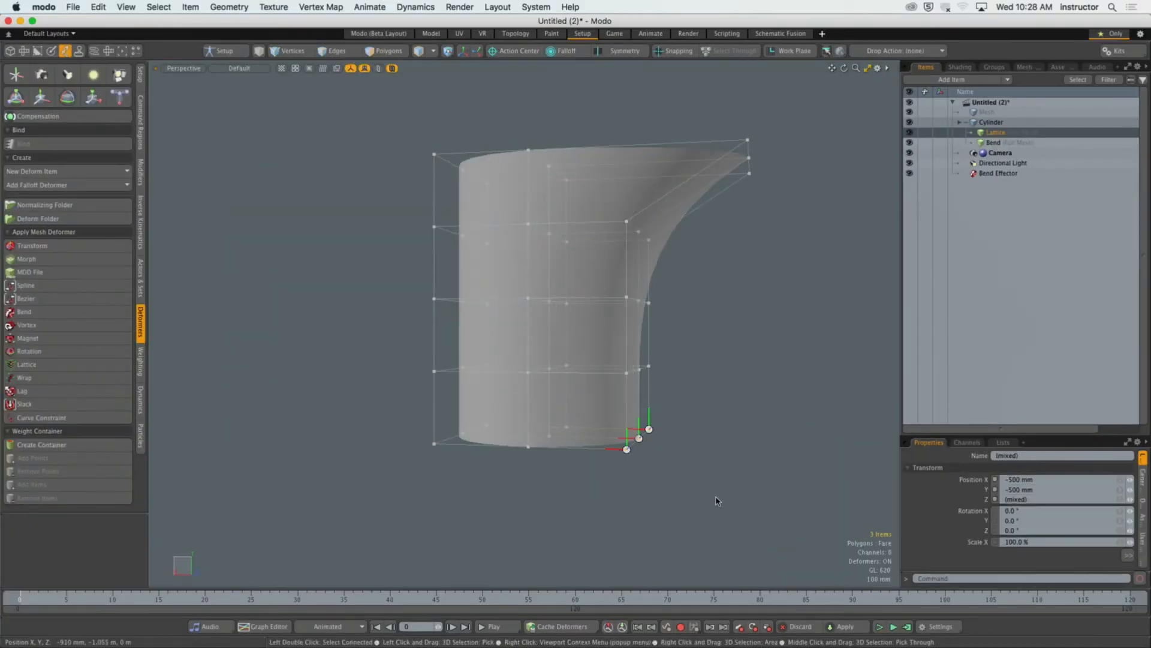
pyautogui.keyDown('alt'); pyautogui.moveTo(717, 501); pyautogui.dragTo(761, 394); pyautogui.keyUp('alt')
pyautogui.press('w')
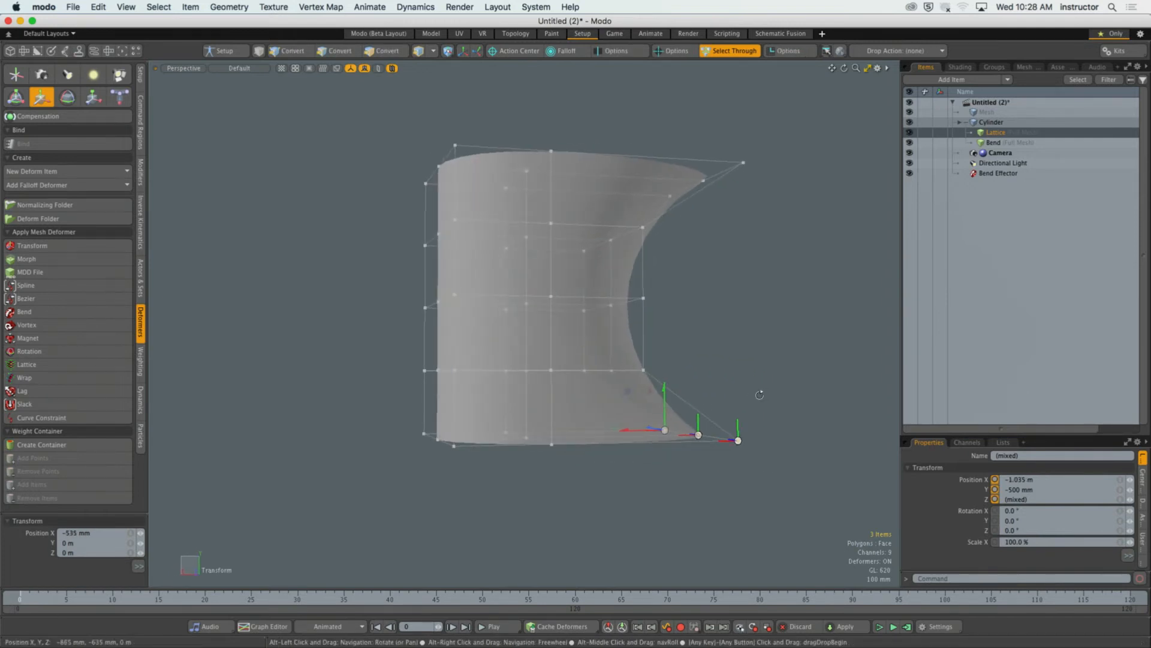
# Step: Pull the three mid-height lattice control points on the positive X side outward by about 1.115 m in X
pyautogui.keyDown('alt'); pyautogui.moveTo(463, 345); pyautogui.dragTo(451, 353); pyautogui.keyUp('alt')
pyautogui.moveTo(370, 274); pyautogui.dragTo(473, 337, button='right')
pyautogui.keyDown('alt'); pyautogui.moveTo(474, 340); pyautogui.dragTo(467, 354); pyautogui.keyUp('alt')
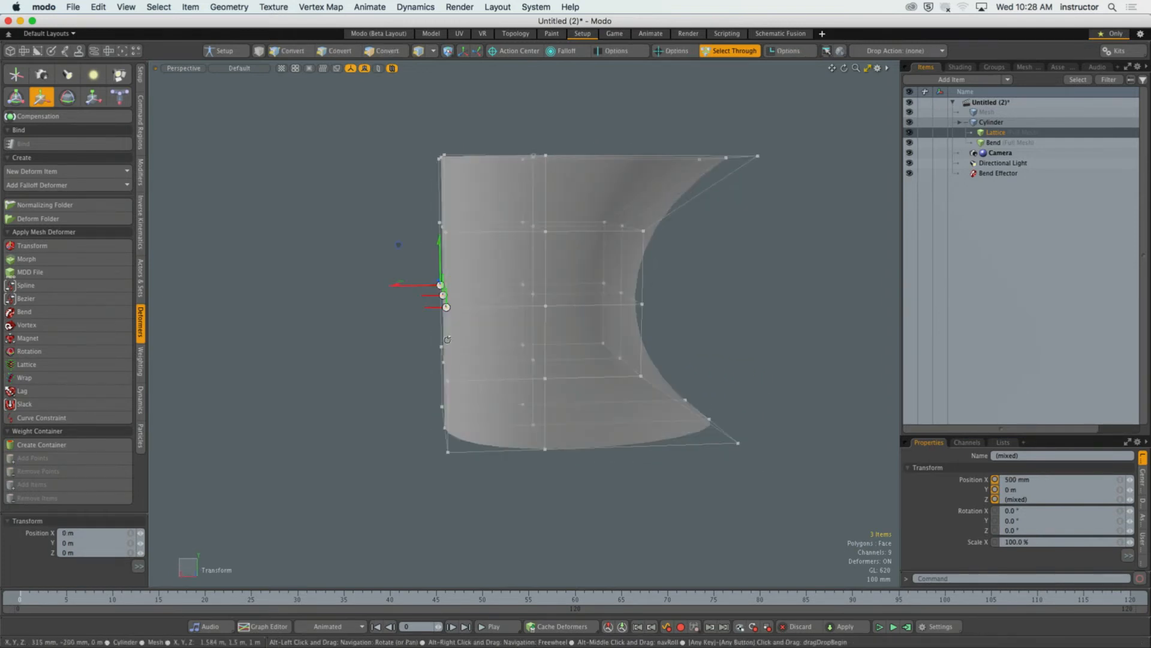
pyautogui.moveTo(400, 286); pyautogui.dragTo(205, 288)
pyautogui.keyDown('alt'); pyautogui.moveTo(346, 344); pyautogui.dragTo(334, 337); pyautogui.keyUp('alt')
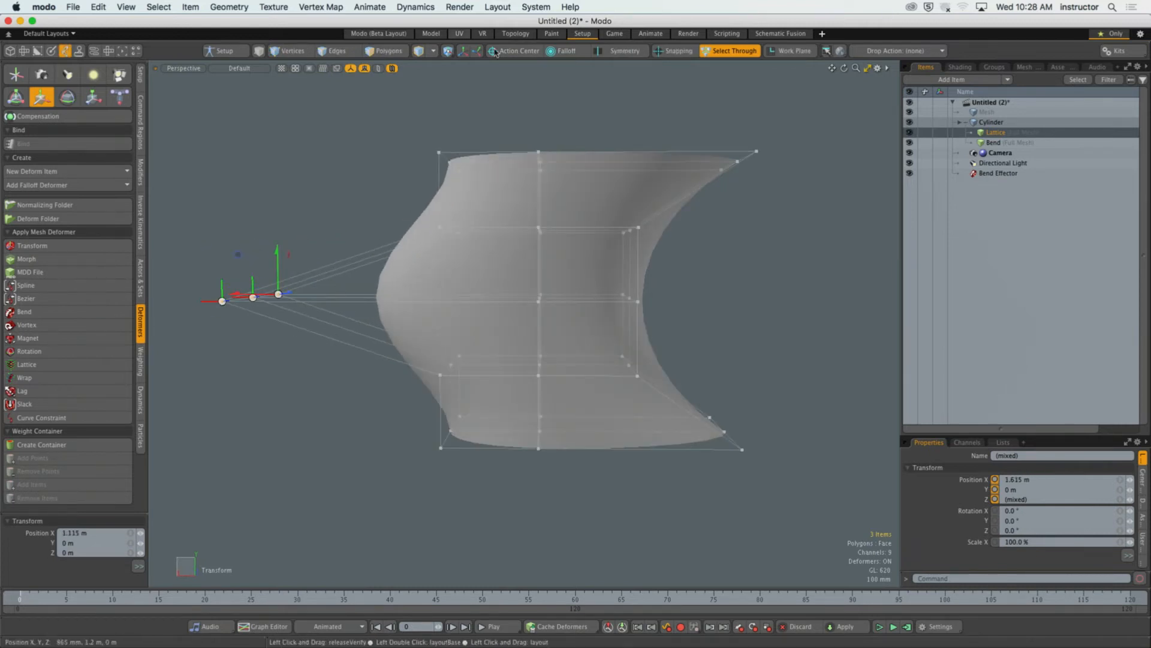
# Step: Hide the lattice cage through the 3D viewport's visibility options and drop the transform tool
pyautogui.press('o')
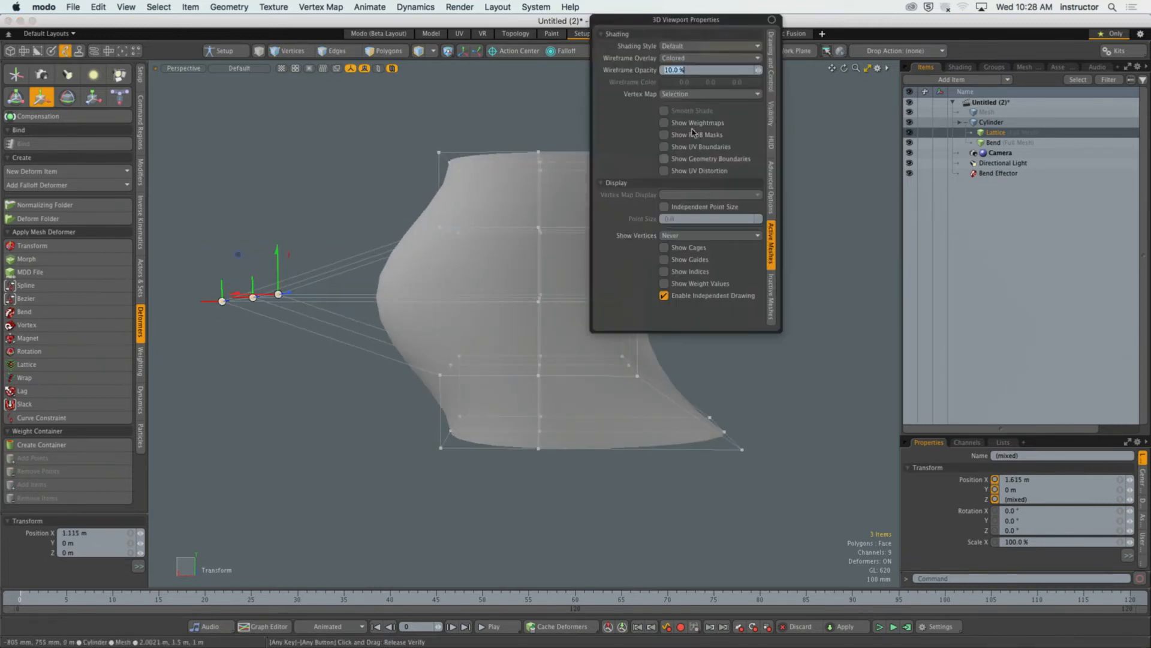
pyautogui.click(771, 113)
pyautogui.click(706, 82)
pyautogui.keyDown('alt'); pyautogui.moveTo(706, 246); pyautogui.dragTo(686, 272); pyautogui.keyUp('alt')
pyautogui.press('space')
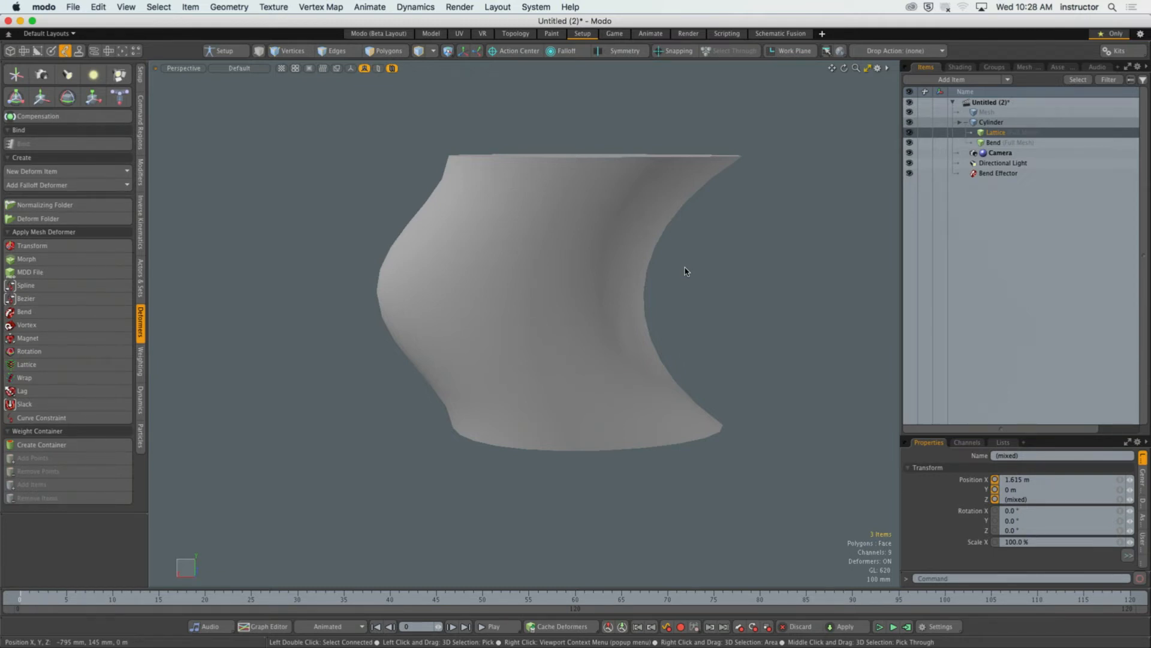
# Step: Select the Cylinder to inspect its deformed wireframe from several angles, and deselect it
pyautogui.click(640, 288)
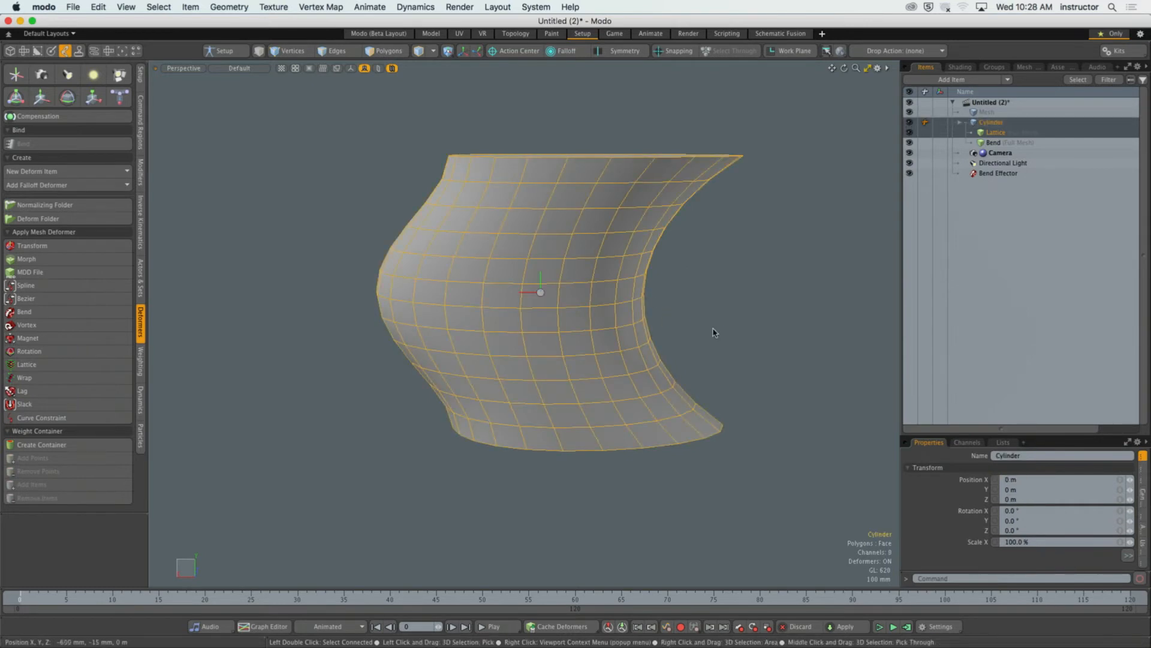
pyautogui.keyDown('alt'); pyautogui.moveTo(727, 326); pyautogui.dragTo(641, 313); pyautogui.keyUp('alt')
pyautogui.keyDown('alt'); pyautogui.moveTo(566, 318); pyautogui.dragTo(711, 340); pyautogui.keyUp('alt')
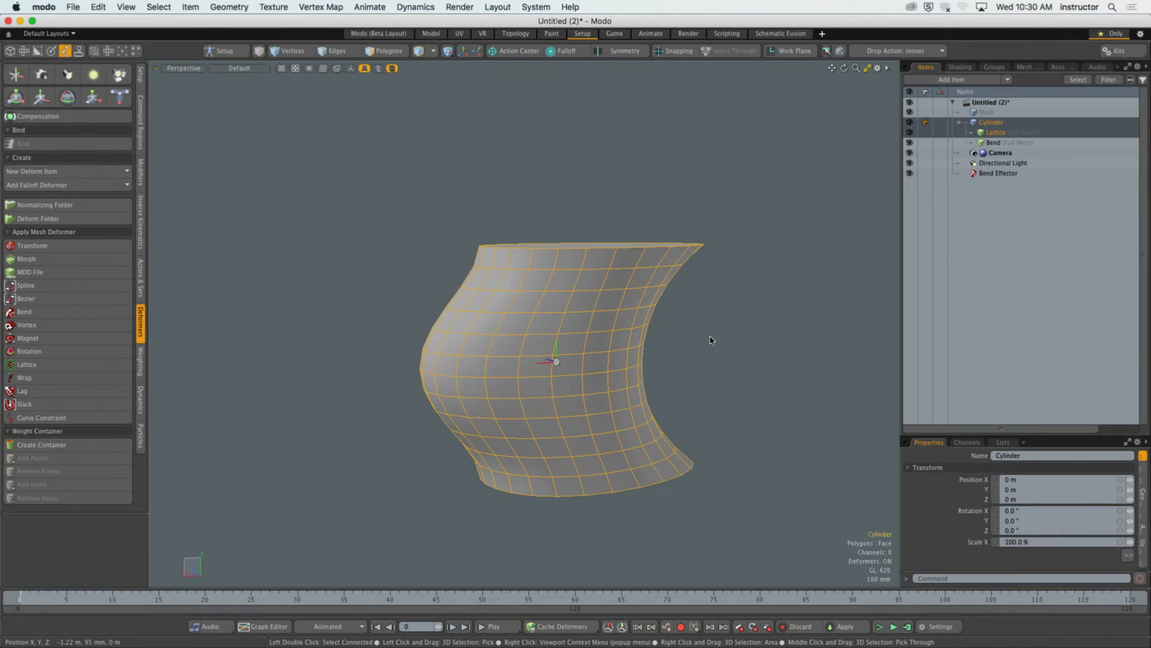
pyautogui.click(712, 336)
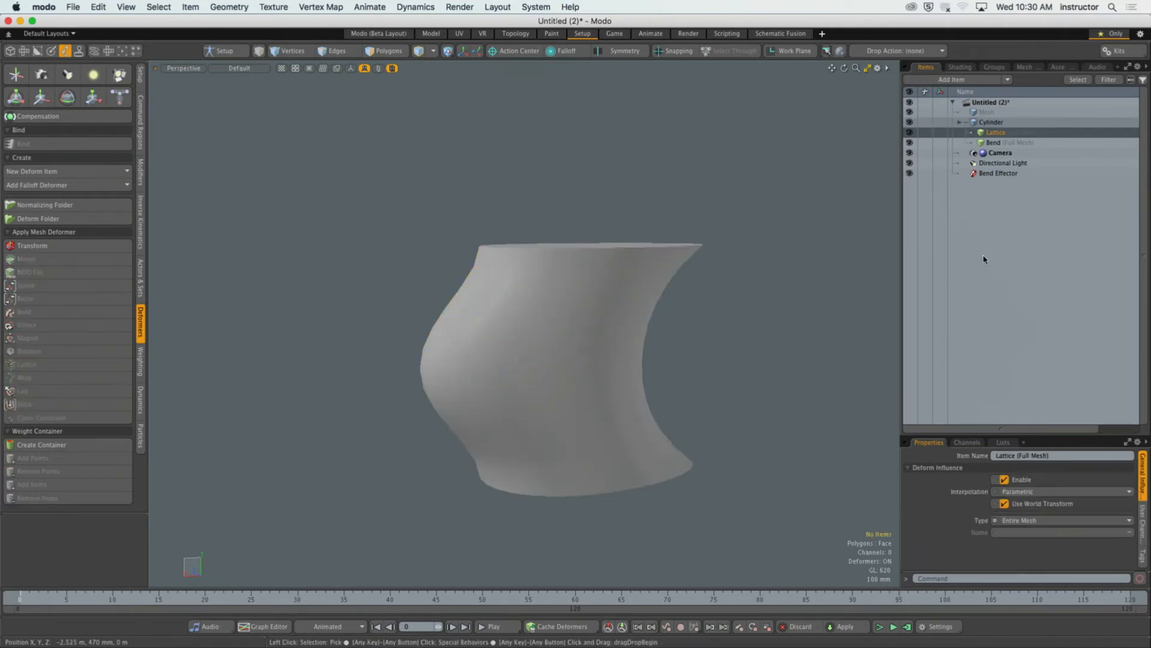
# Step: Select the Bend Effector, enlarge its properties and set its angle to 90°
pyautogui.click(1009, 173)
pyautogui.moveTo(1048, 436); pyautogui.dragTo(1053, 239)
pyautogui.click(1008, 458)
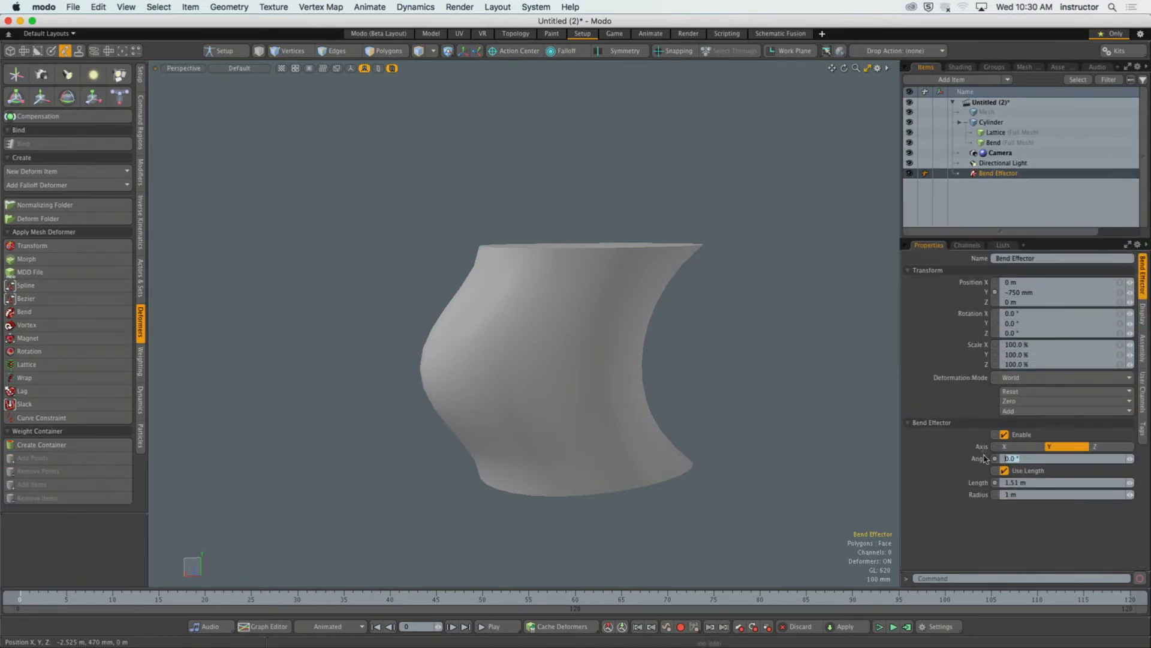
pyautogui.write('-0')
pyautogui.press('BackSpace')
pyautogui.write('90')
pyautogui.press('Return')
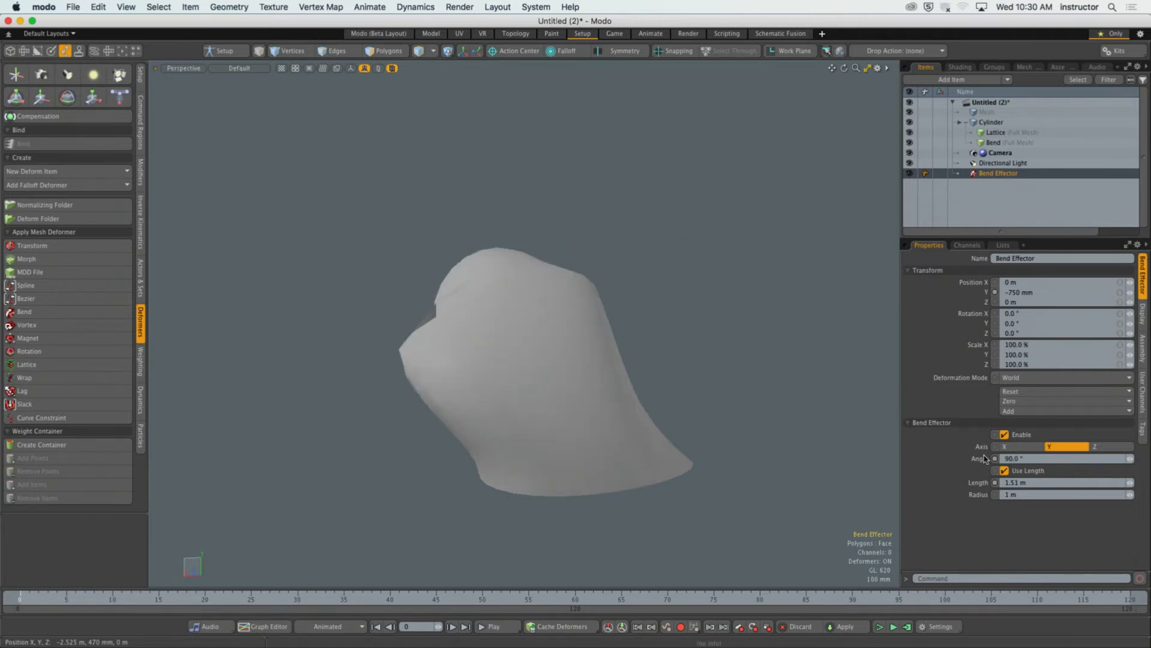
pyautogui.keyDown('alt'); pyautogui.moveTo(636, 354); pyautogui.dragTo(813, 371); pyautogui.keyUp('alt')
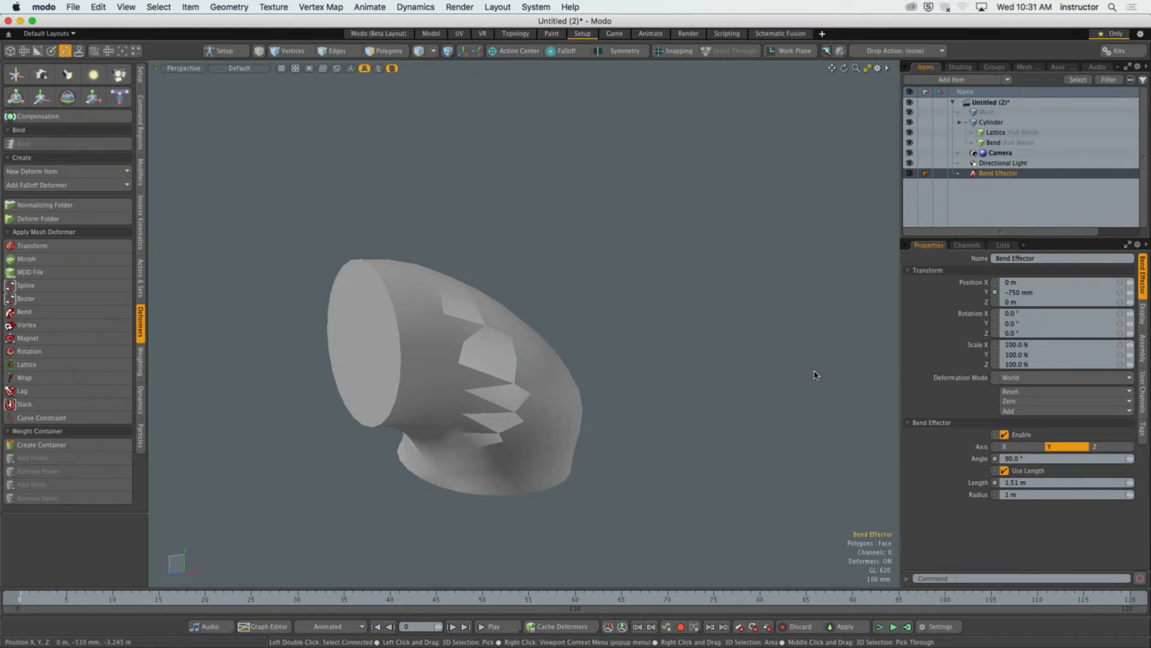
# Step: Undo the Bend Effector's 90° angle, then try a dragged angle on the Y axis and undo it
pyautogui.press('super+z')
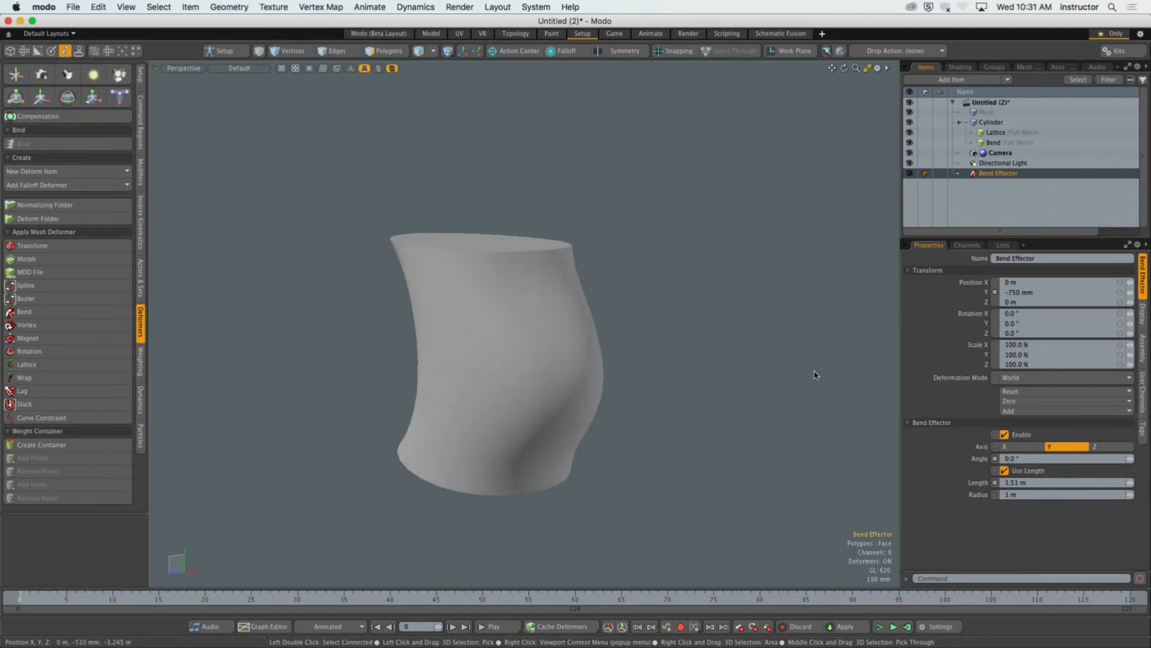
pyautogui.moveTo(650, 348)
pyautogui.keyDown('alt'); pyautogui.mouseDown()
pyautogui.moveTo(617, 318)
pyautogui.moveTo(708, 321)
pyautogui.moveTo(686, 345)
pyautogui.moveTo(660, 336)
pyautogui.mouseUp(); pyautogui.keyUp('alt')
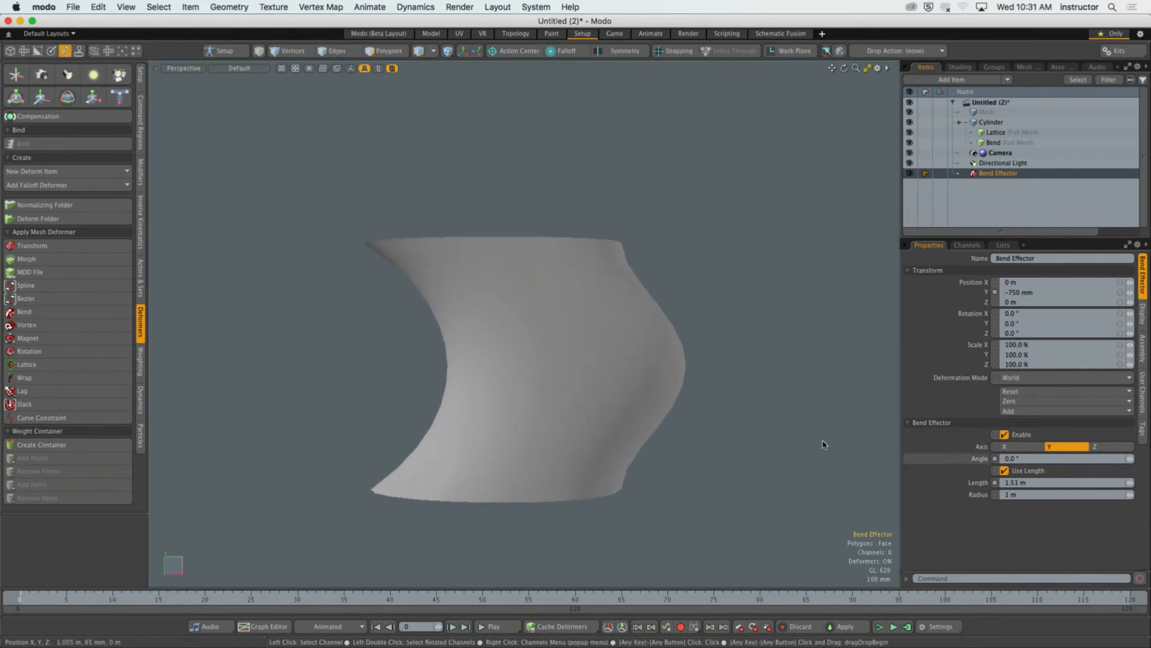
pyautogui.keyDown('alt'); pyautogui.moveTo(822, 442); pyautogui.dragTo(647, 382); pyautogui.keyUp('alt')
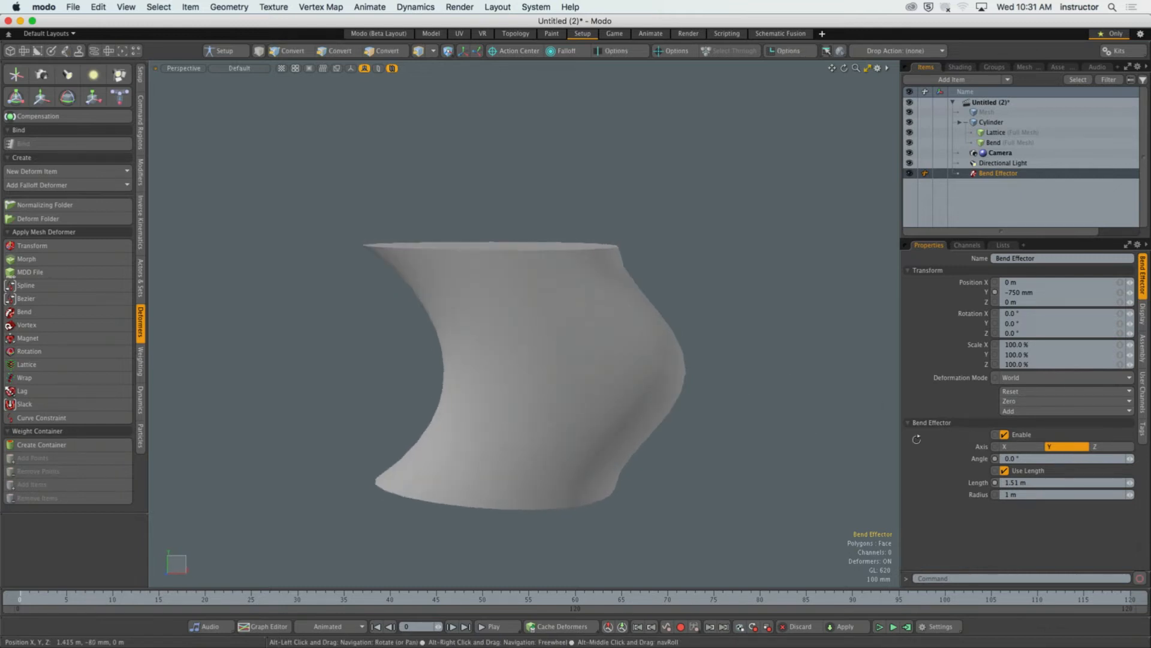
pyautogui.moveTo(1130, 458); pyautogui.dragTo(1126, 460)
pyautogui.press('super+z')
# Step: Try the Bend Effector's other axes with the dragged bend angle, undo the bend and leave the axis on X
pyautogui.click(1029, 448)
pyautogui.click(1113, 446)
pyautogui.press('super+z')
pyautogui.click(1027, 448)
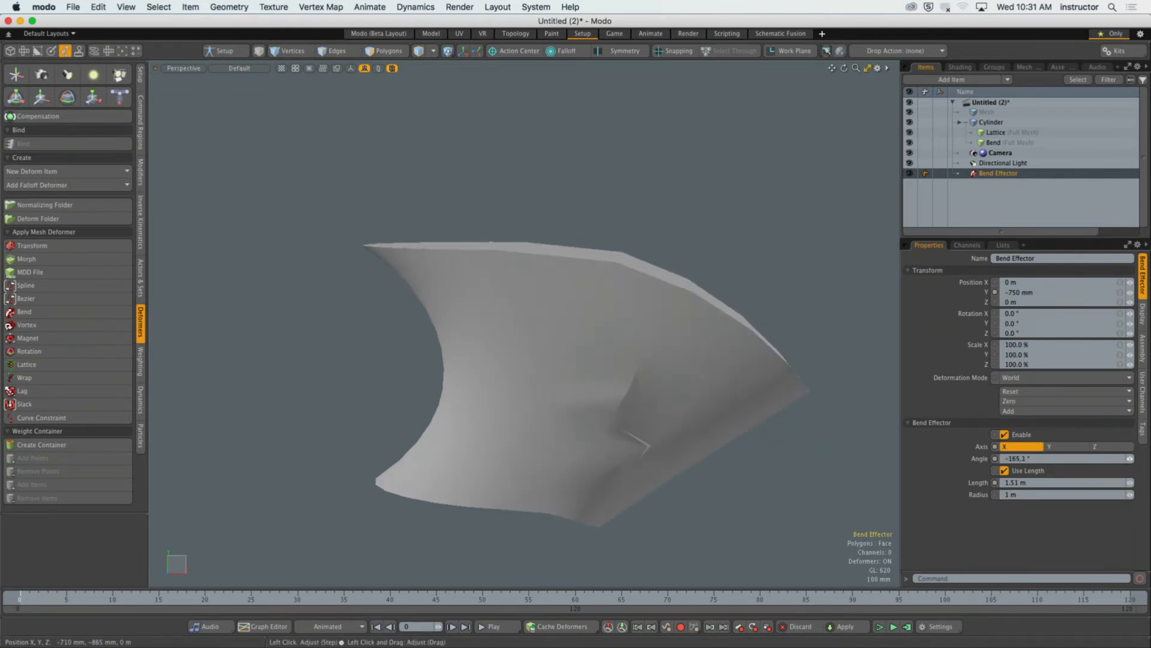
pyautogui.press('super+z')
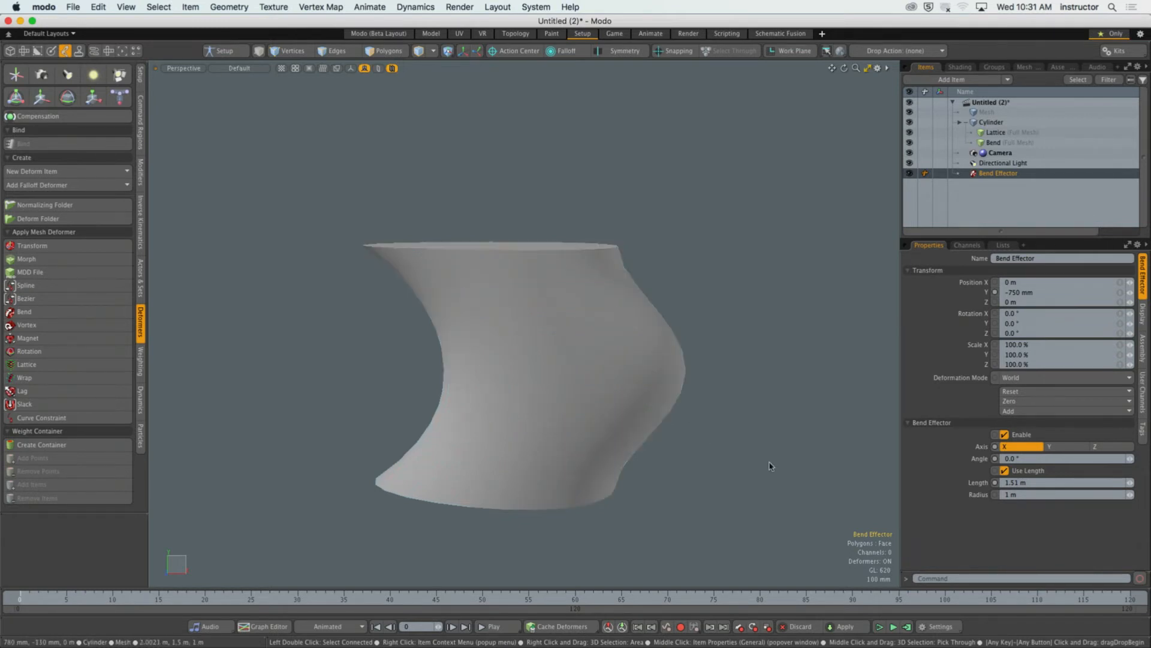
pyautogui.click(1063, 446)
pyautogui.click(1032, 448)
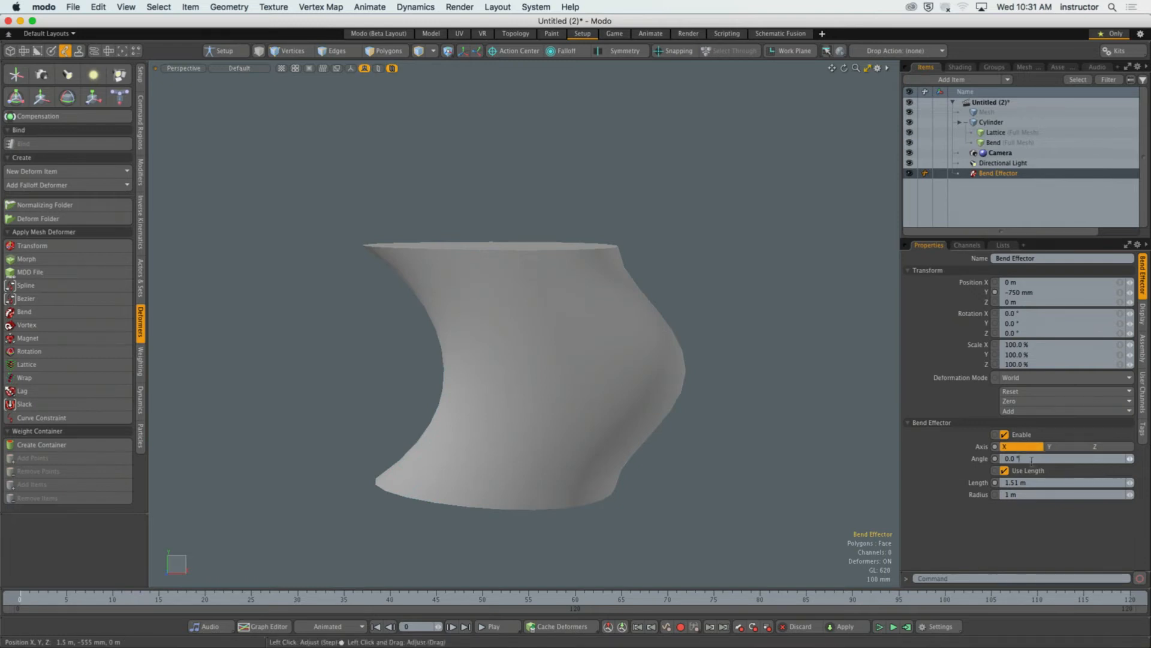
# Step: Try a 90° bend angle about the X axis, view the deformed cylinder from other sides, and undo the angle
pyautogui.click(1032, 458)
pyautogui.write('90')
pyautogui.press('Return')
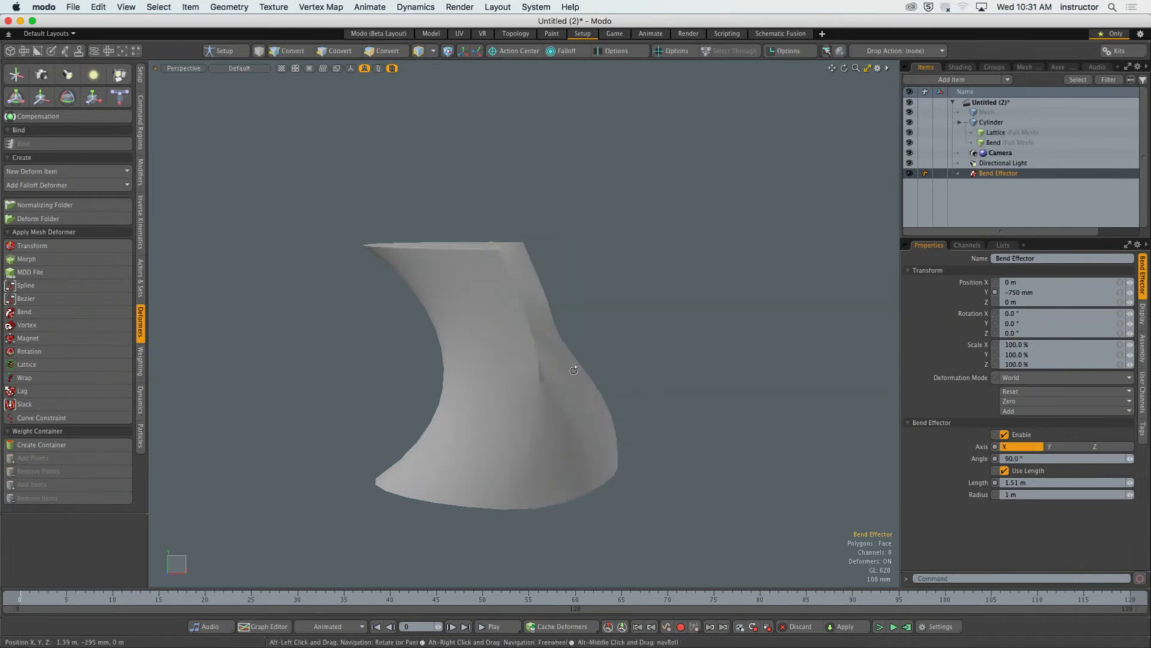
pyautogui.keyDown('alt'); pyautogui.moveTo(456, 359); pyautogui.dragTo(635, 374); pyautogui.keyUp('alt')
pyautogui.press('super+z')
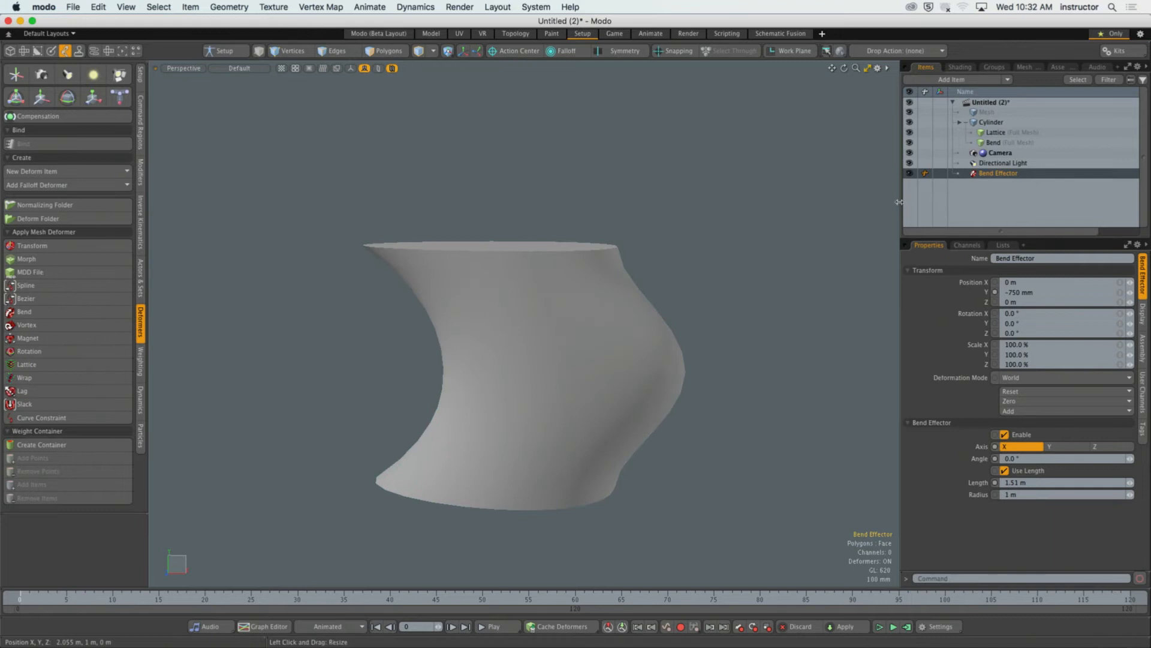
# Step: Widen the item list area and add a Deformer List view alongside the existing item and shading views
pyautogui.moveTo(902, 205); pyautogui.dragTo(782, 203)
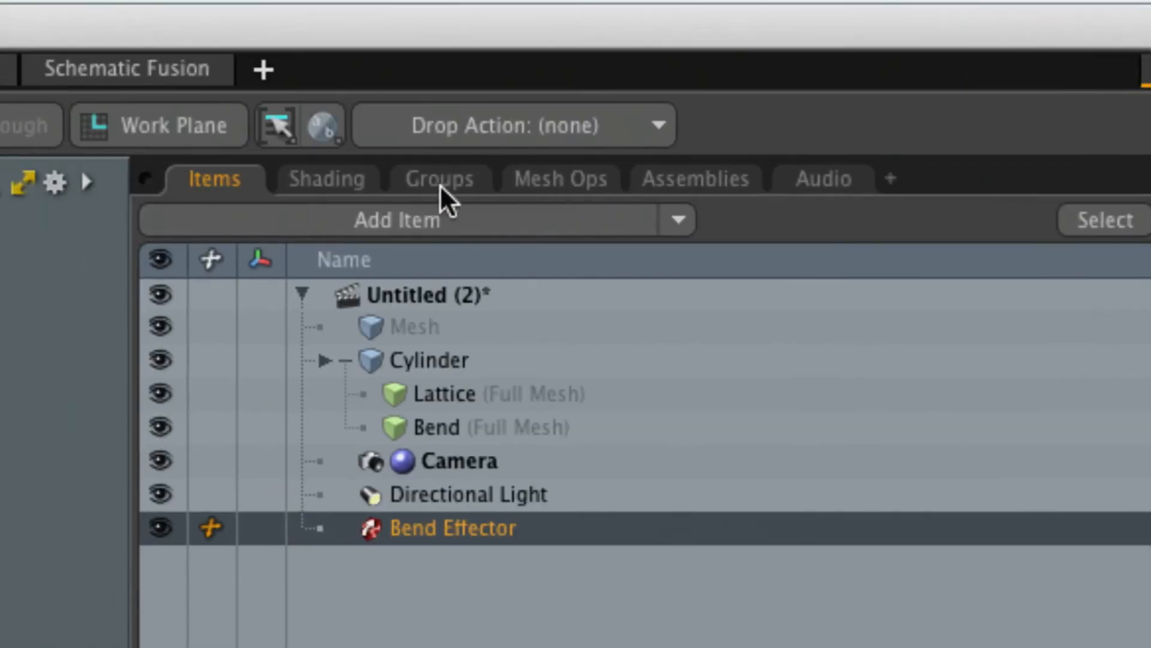
pyautogui.click(891, 180)
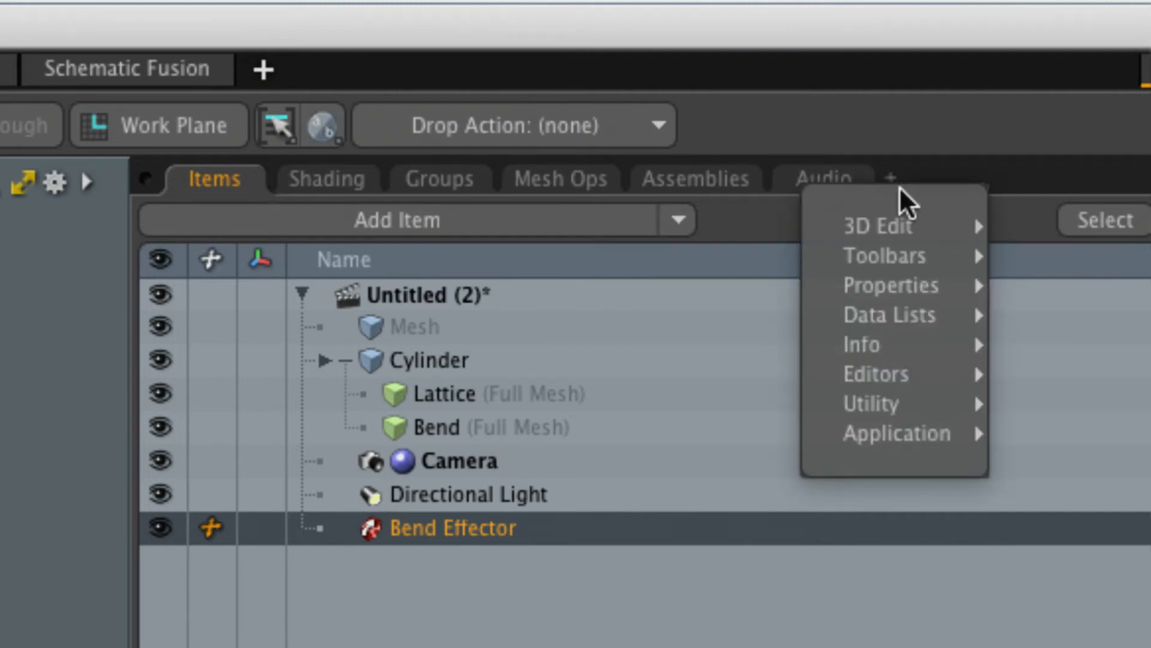
pyautogui.moveTo(927, 291)
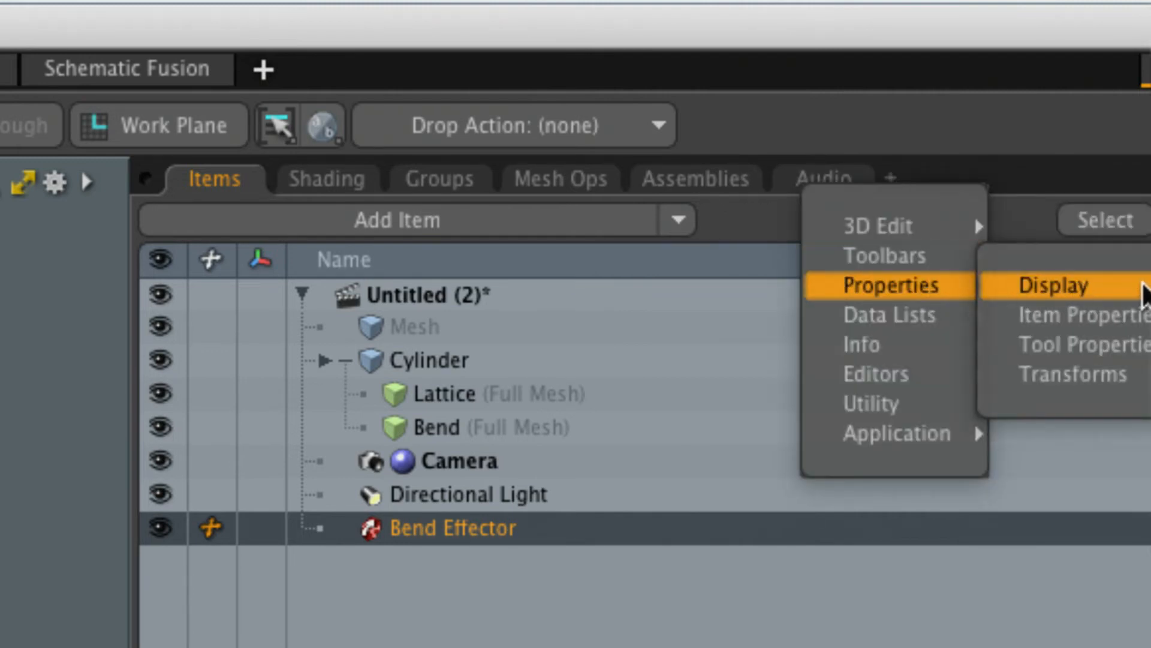
pyautogui.moveTo(919, 316)
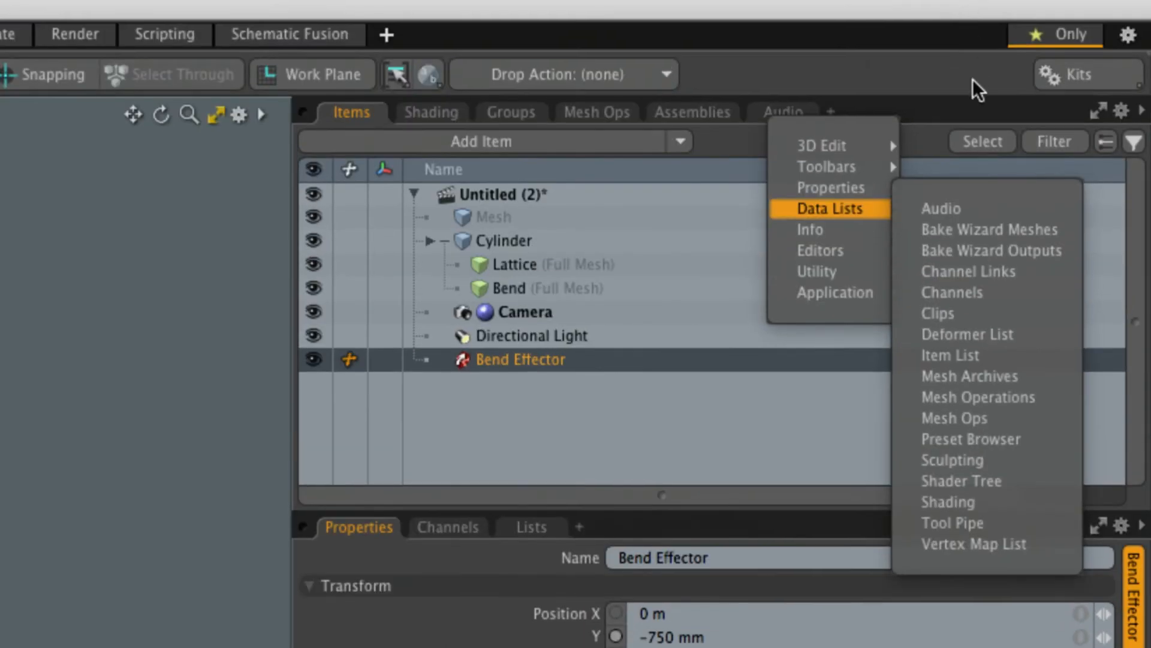
pyautogui.click(973, 80)
pyautogui.click(832, 112)
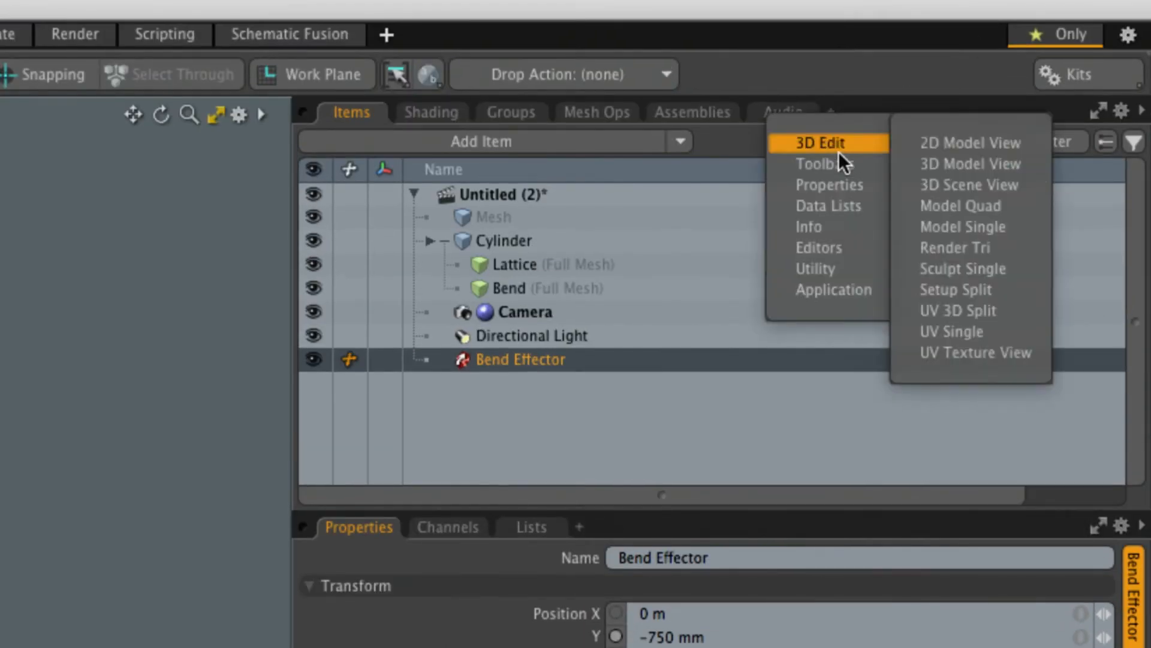
pyautogui.moveTo(846, 204)
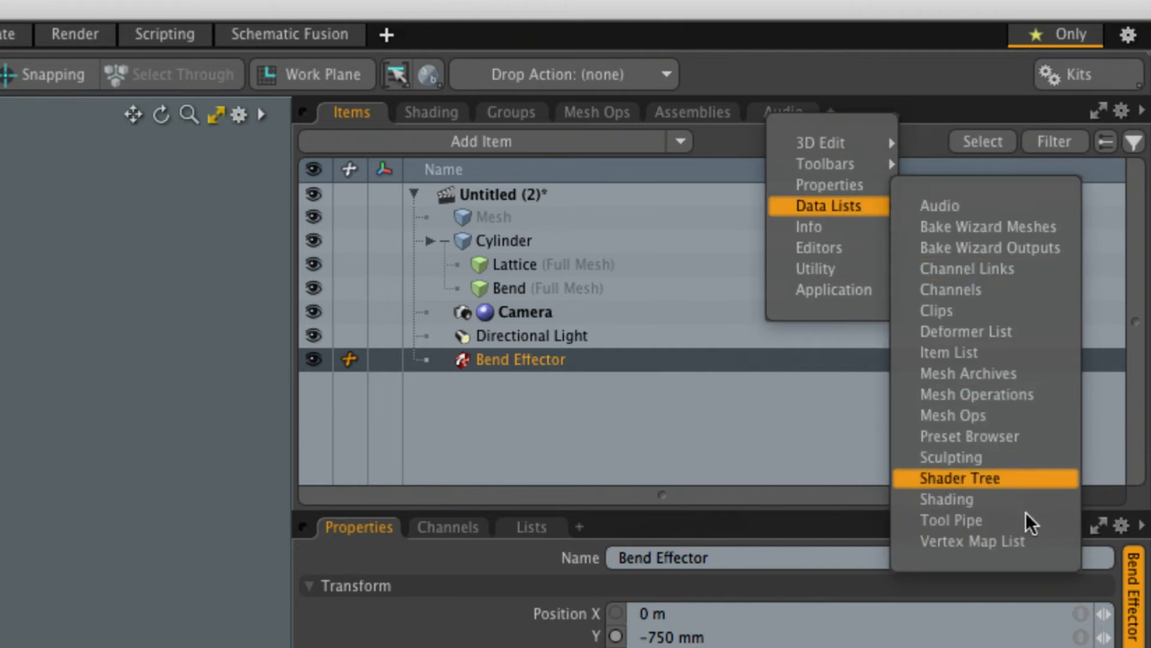
pyautogui.click(1063, 332)
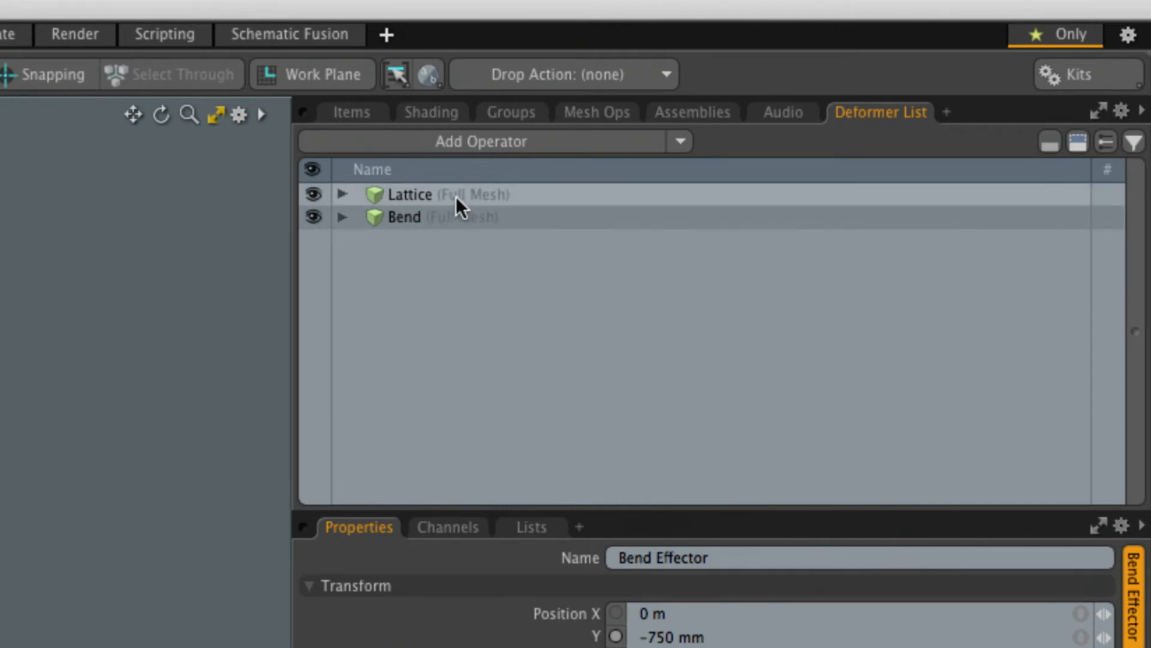
# Step: Move the Bend deformer above the Lattice in the deformer order and return to the scene's item list
pyautogui.moveTo(374, 217); pyautogui.dragTo(413, 184)
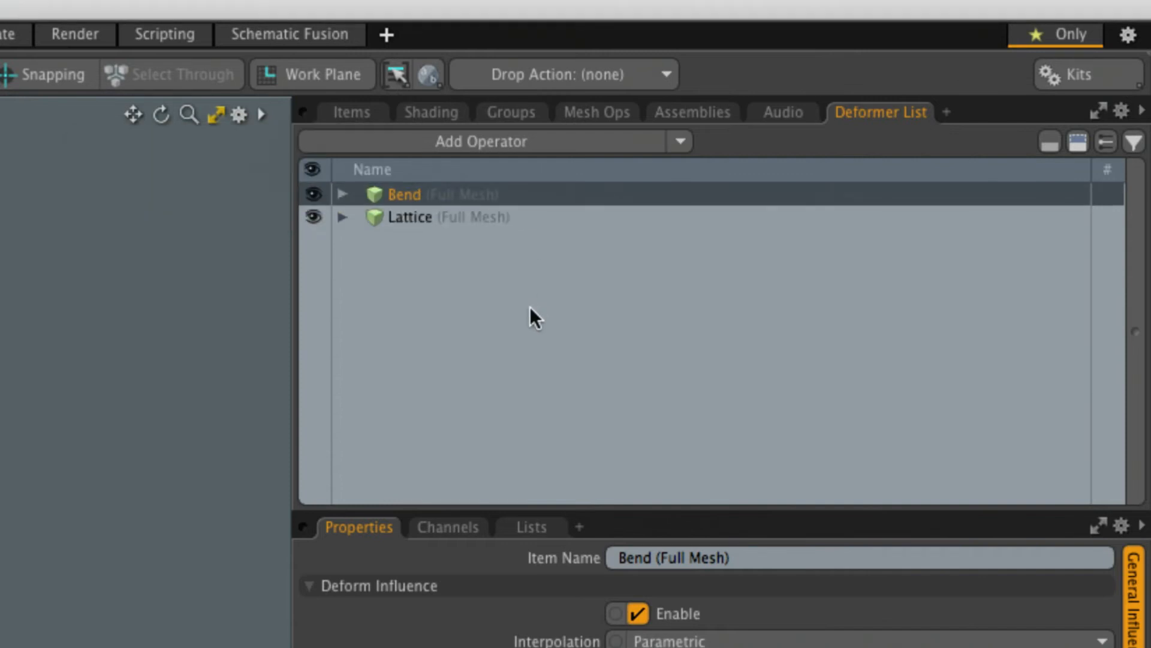
pyautogui.click(404, 217)
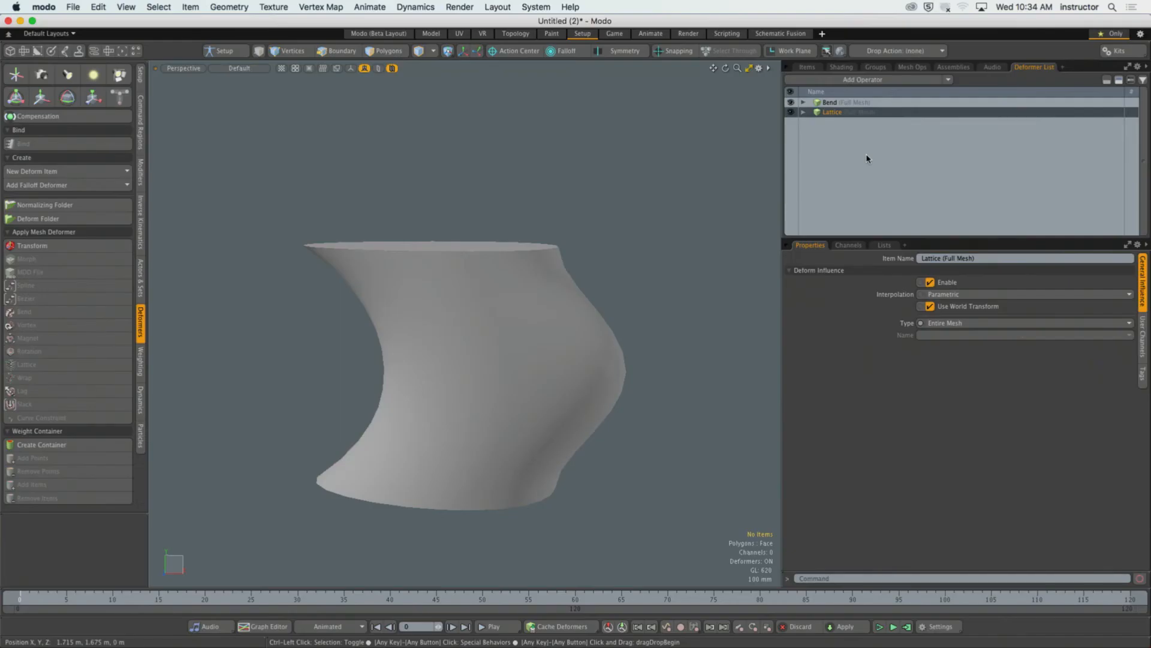
pyautogui.click(811, 67)
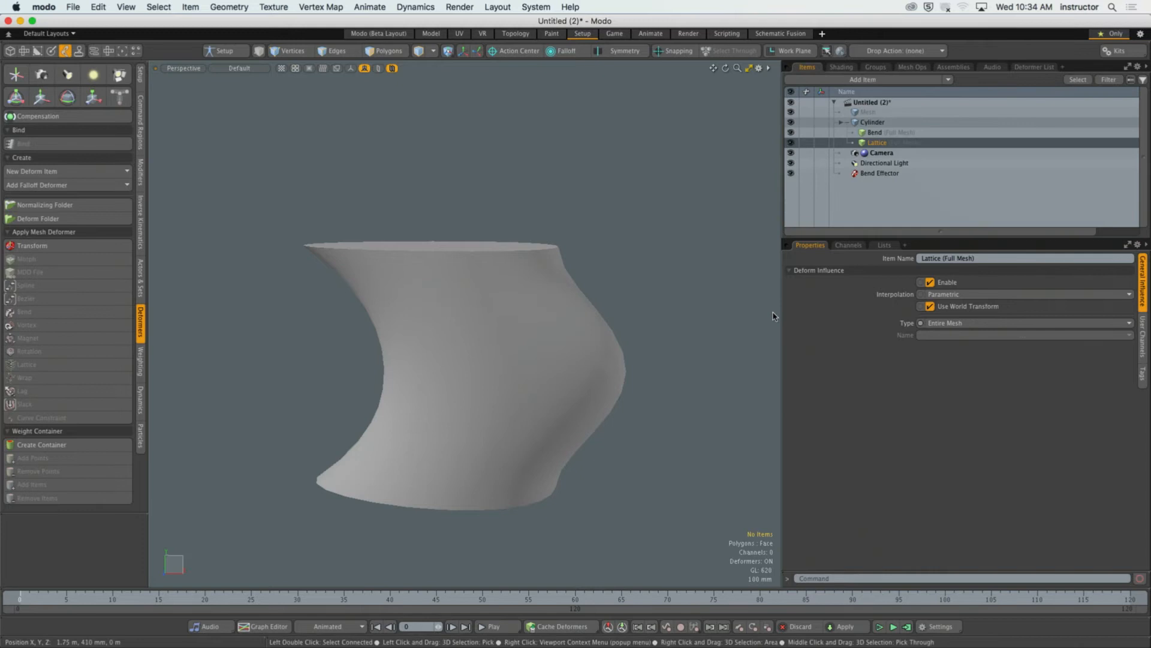
# Step: Select the Bend Effector, switch its axis to Y and raise its angle to about 27°
pyautogui.click(871, 175)
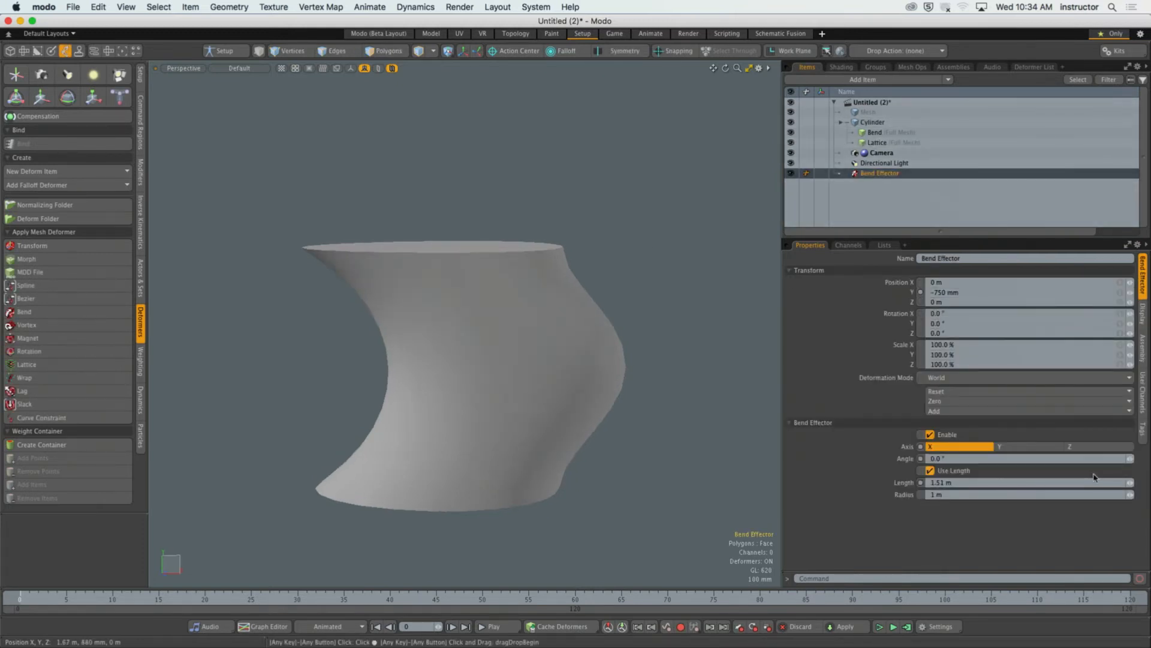
pyautogui.keyDown('alt'); pyautogui.moveTo(605, 396); pyautogui.dragTo(658, 379); pyautogui.keyUp('alt')
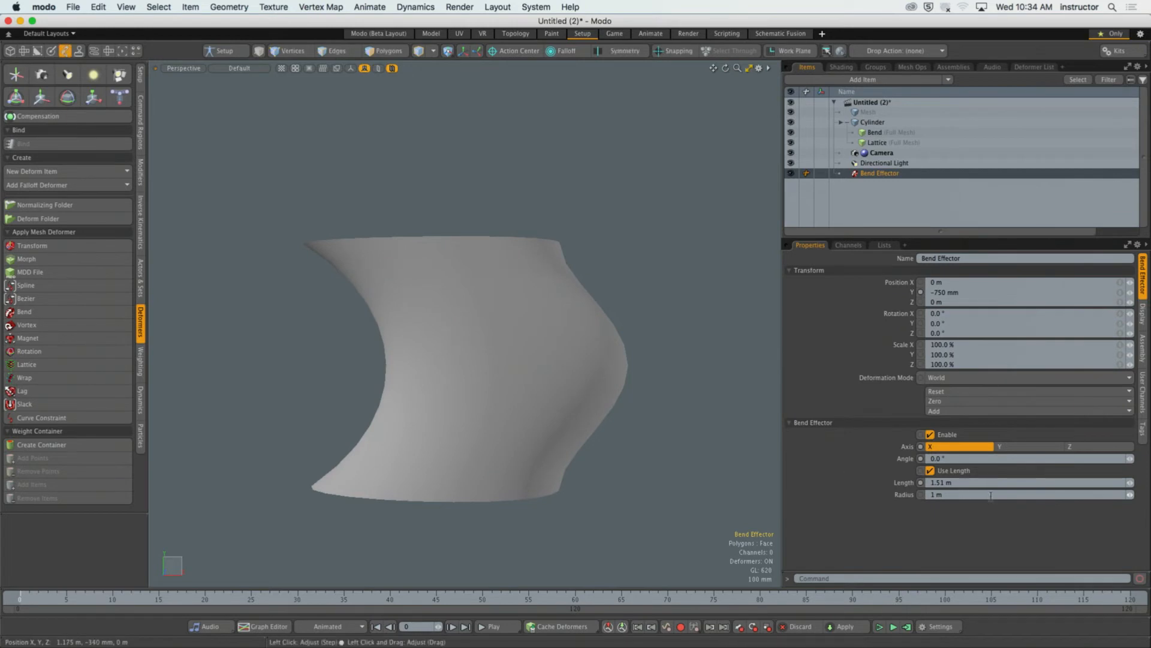
pyautogui.moveTo(1130, 459)
pyautogui.mouseDown()
pyautogui.moveTo(1005, 459)
pyautogui.moveTo(1145, 458)
pyautogui.moveTo(1131, 461)
pyautogui.mouseUp()
pyautogui.click(1051, 447)
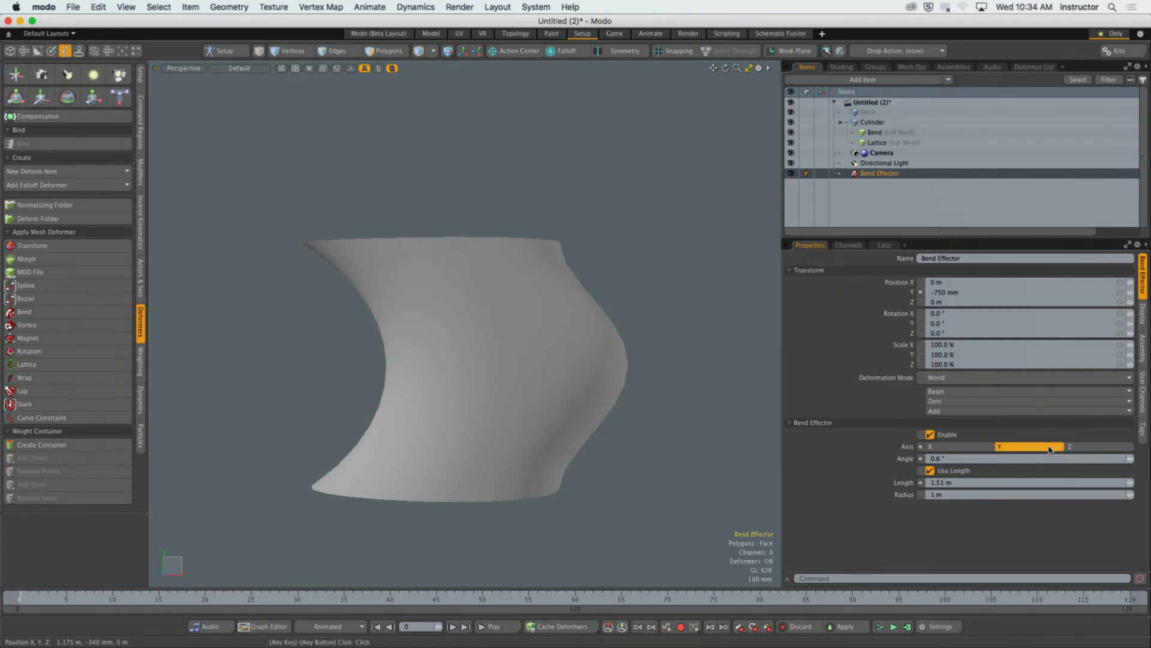
pyautogui.moveTo(1131, 460); pyautogui.dragTo(1138, 460)
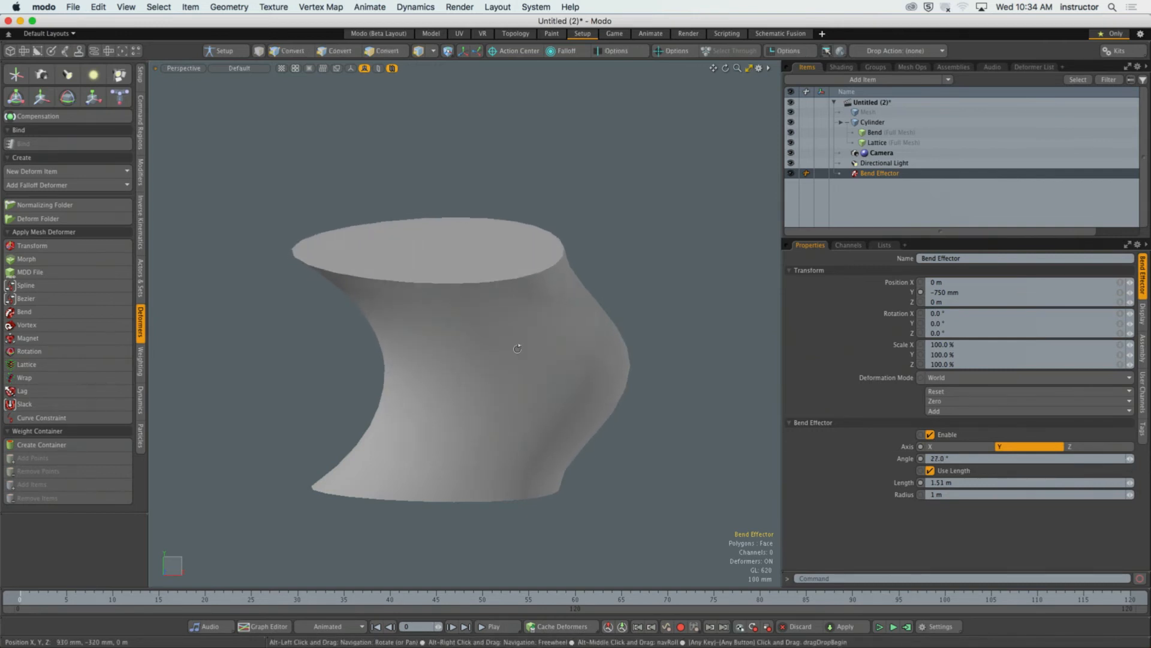
# Step: Change the Bend Effector's angle to about -91.7°, inspect the bent cylinder from several angles and show the deformer order again
pyautogui.keyDown('alt'); pyautogui.moveTo(516, 344); pyautogui.dragTo(348, 343); pyautogui.keyUp('alt')
pyautogui.moveTo(1131, 459)
pyautogui.mouseDown()
pyautogui.moveTo(1079, 459)
pyautogui.moveTo(1115, 459)
pyautogui.mouseUp()
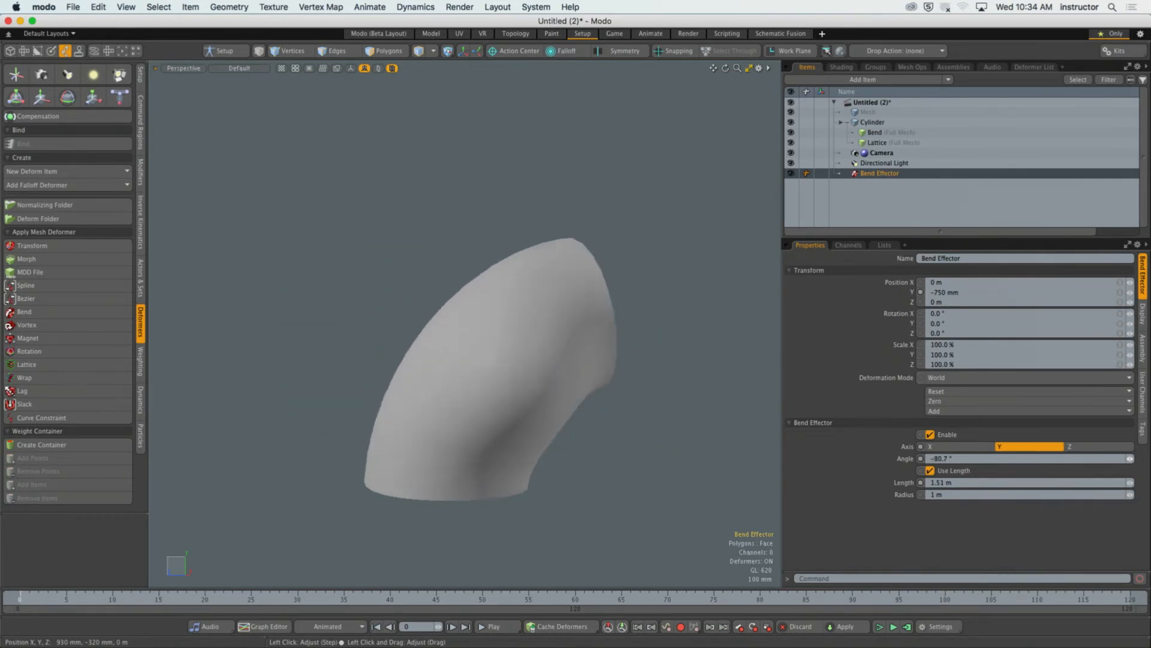
pyautogui.keyDown('alt'); pyautogui.moveTo(458, 380); pyautogui.dragTo(562, 297); pyautogui.keyUp('alt')
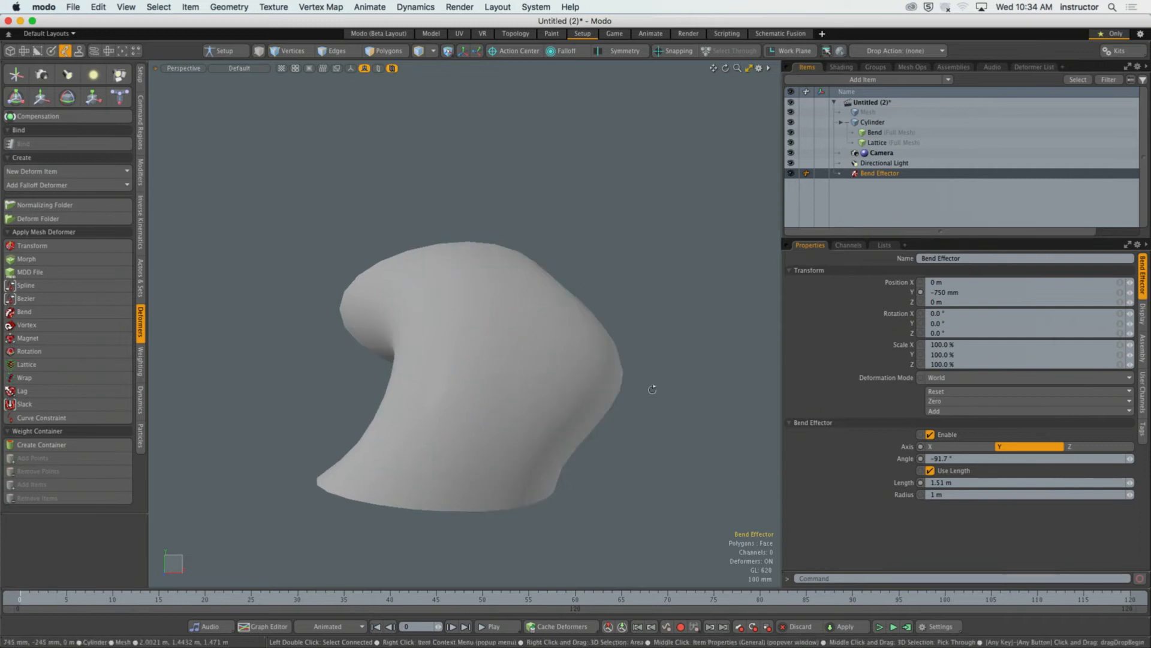
pyautogui.keyDown('alt'); pyautogui.moveTo(648, 391); pyautogui.dragTo(480, 352); pyautogui.keyUp('alt')
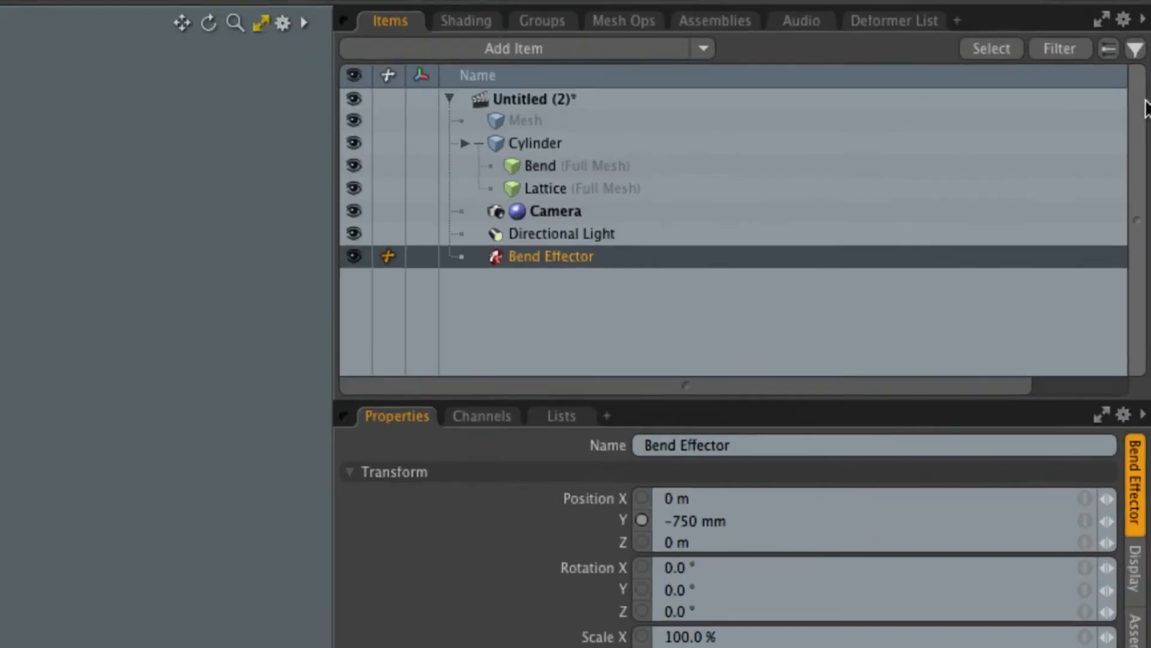
pyautogui.click(892, 24)
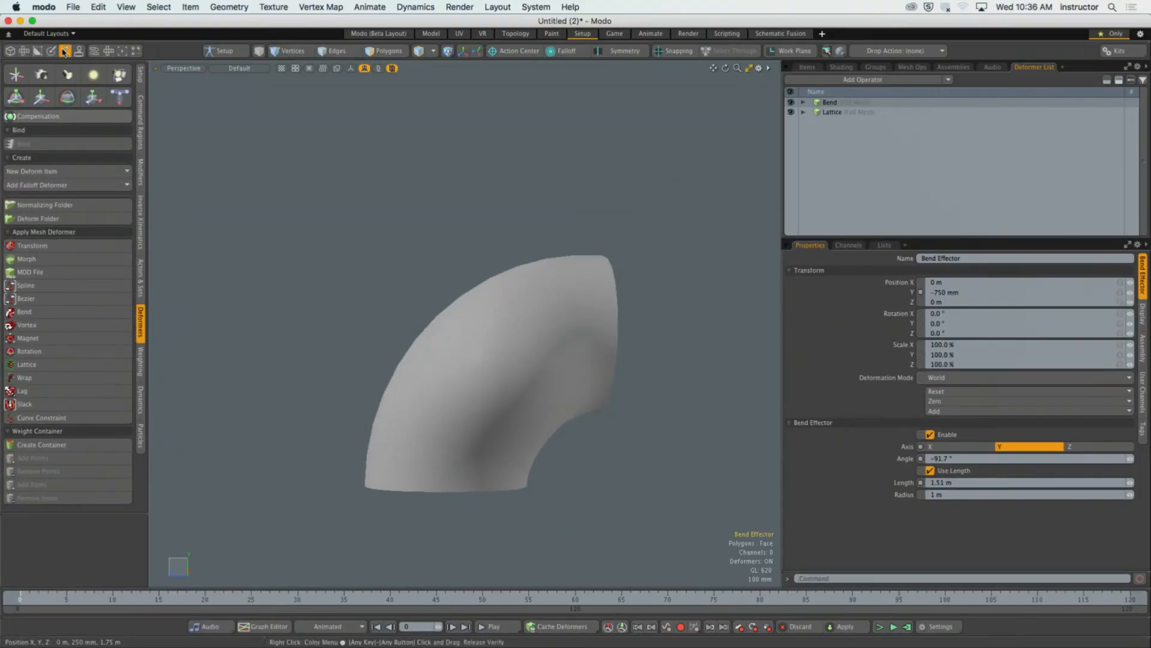
# Step: Create a new scene, add a Cylinder mesh to it and deselect the mesh
pyautogui.click(73, 7)
pyautogui.click(75, 55)
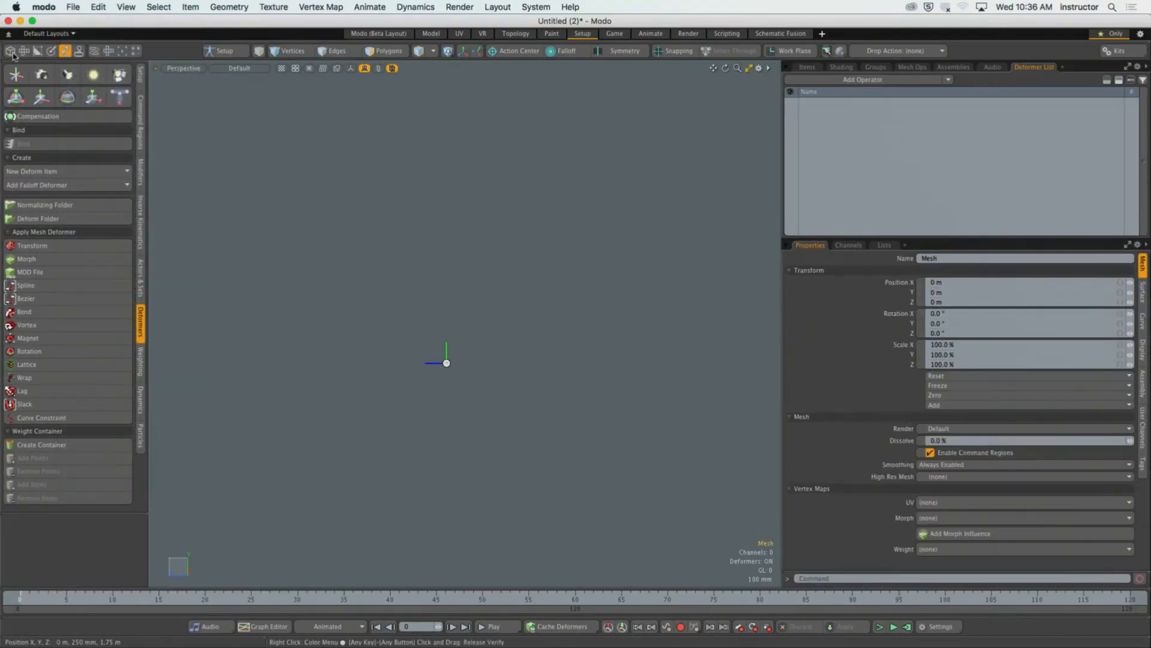
pyautogui.click(84, 75)
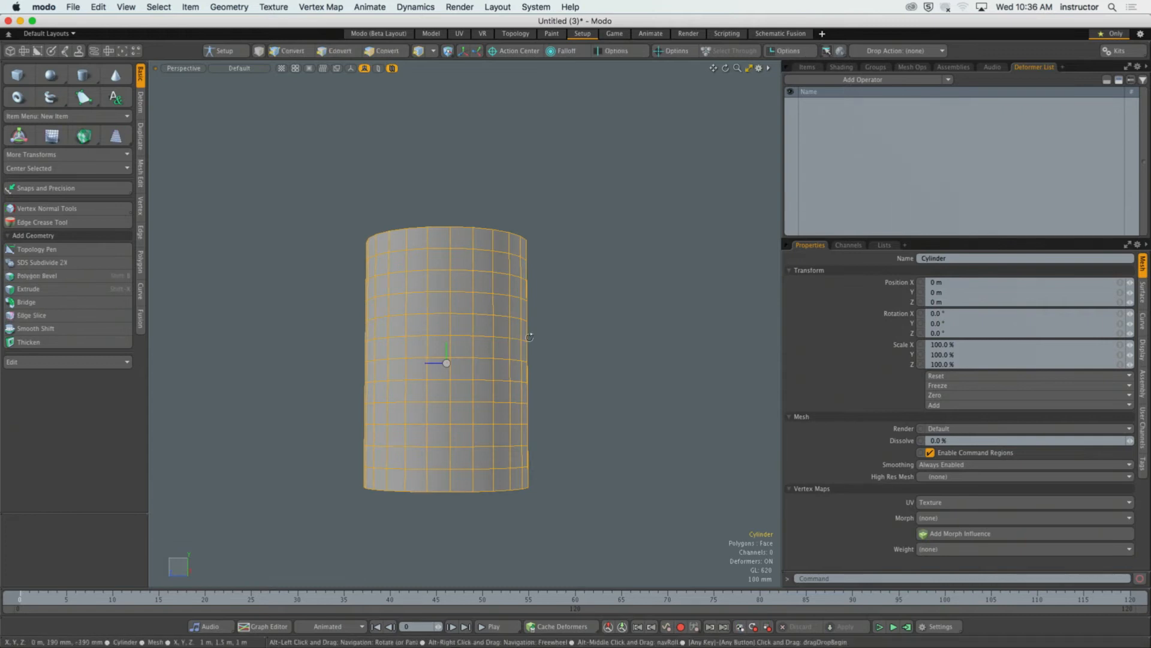
pyautogui.keyDown('alt'); pyautogui.keyDown('shift'); pyautogui.moveTo(537, 334); pyautogui.dragTo(498, 334); pyautogui.keyUp('shift'); pyautogui.keyUp('alt')
pyautogui.click(370, 329)
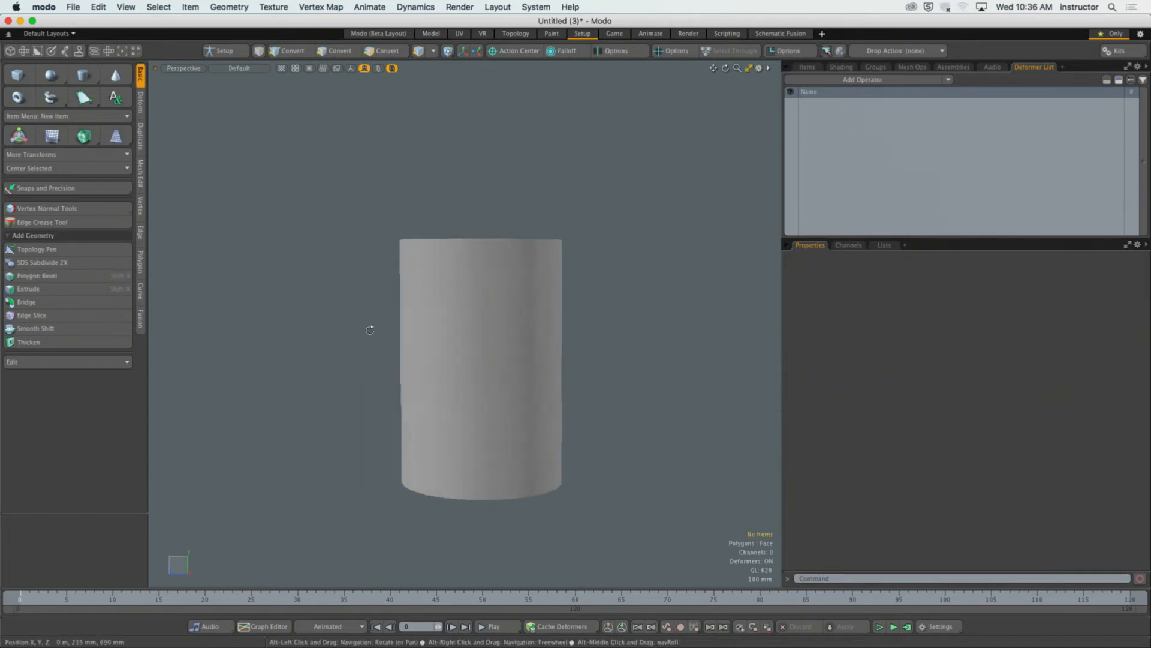
# Step: Select the new Cylinder, bring up the deformer tools and show the scene's item list
pyautogui.click(480, 357)
pyautogui.click(233, 142)
pyautogui.click(488, 336)
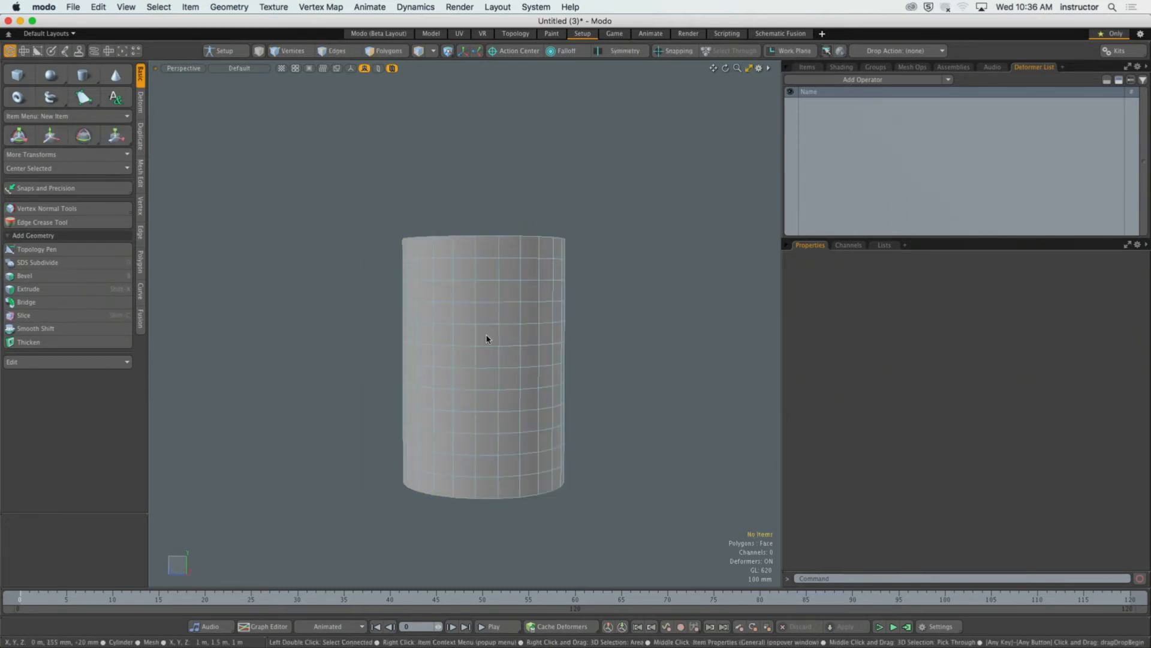
pyautogui.click(65, 50)
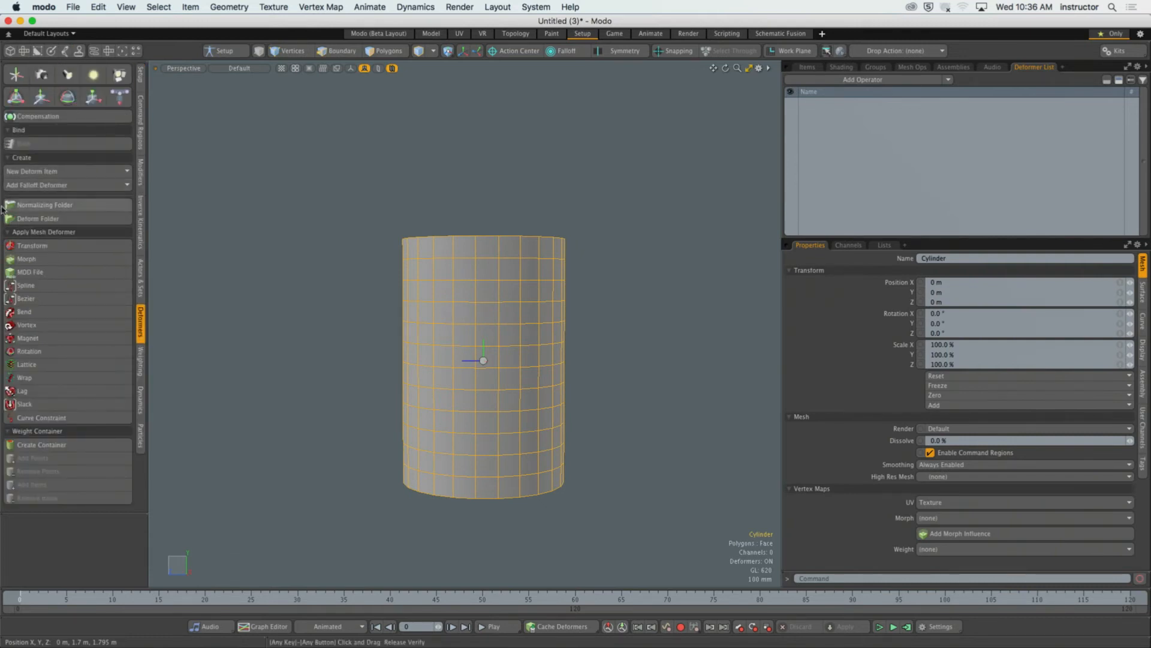
pyautogui.click(810, 68)
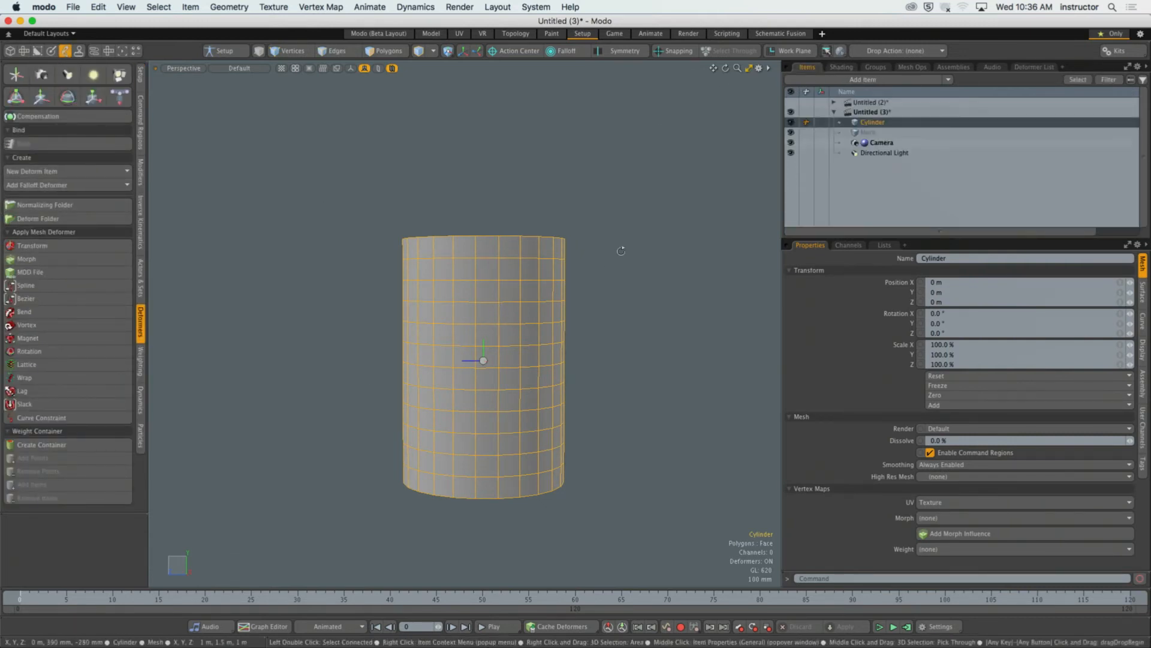
pyautogui.keyDown('alt'); pyautogui.moveTo(619, 252); pyautogui.dragTo(603, 250); pyautogui.keyUp('alt')
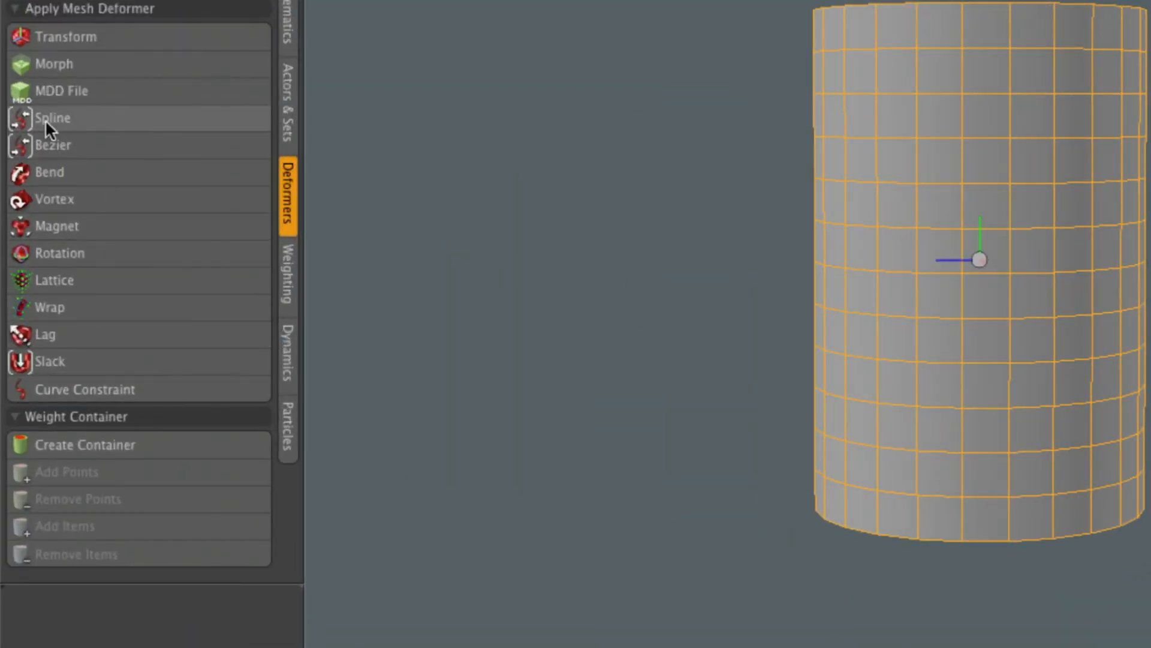
# Step: Apply a Spline deformer to the Cylinder with 3 nodes, the X axis and a length of 1 m
pyautogui.click(106, 117)
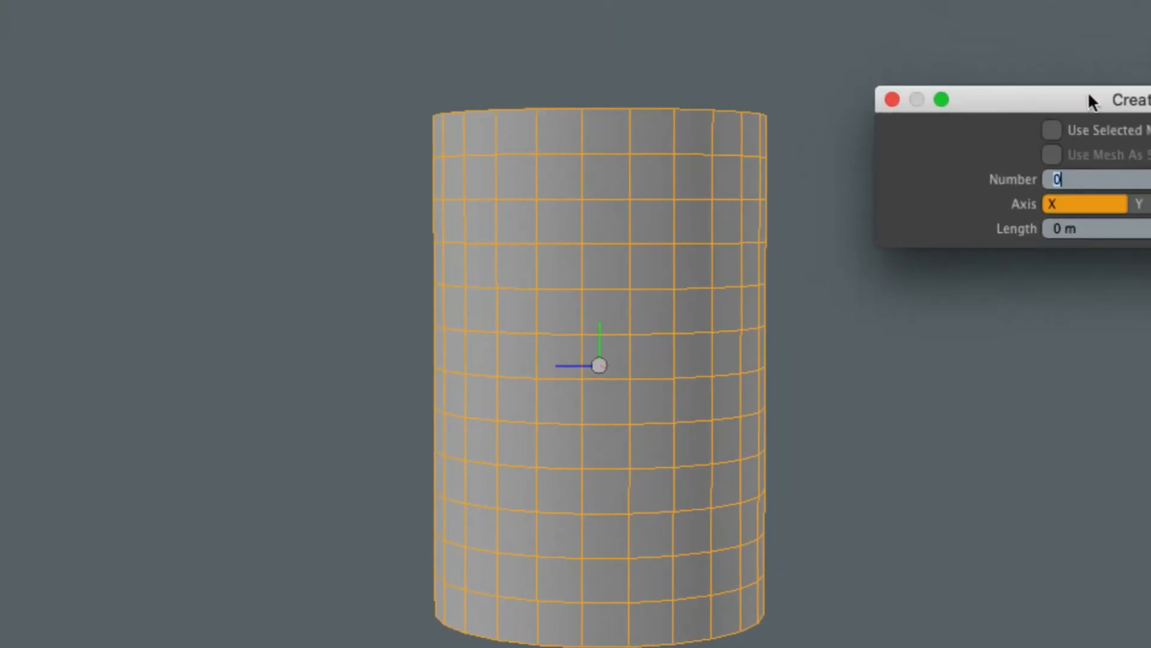
pyautogui.moveTo(1088, 94); pyautogui.dragTo(556, 101)
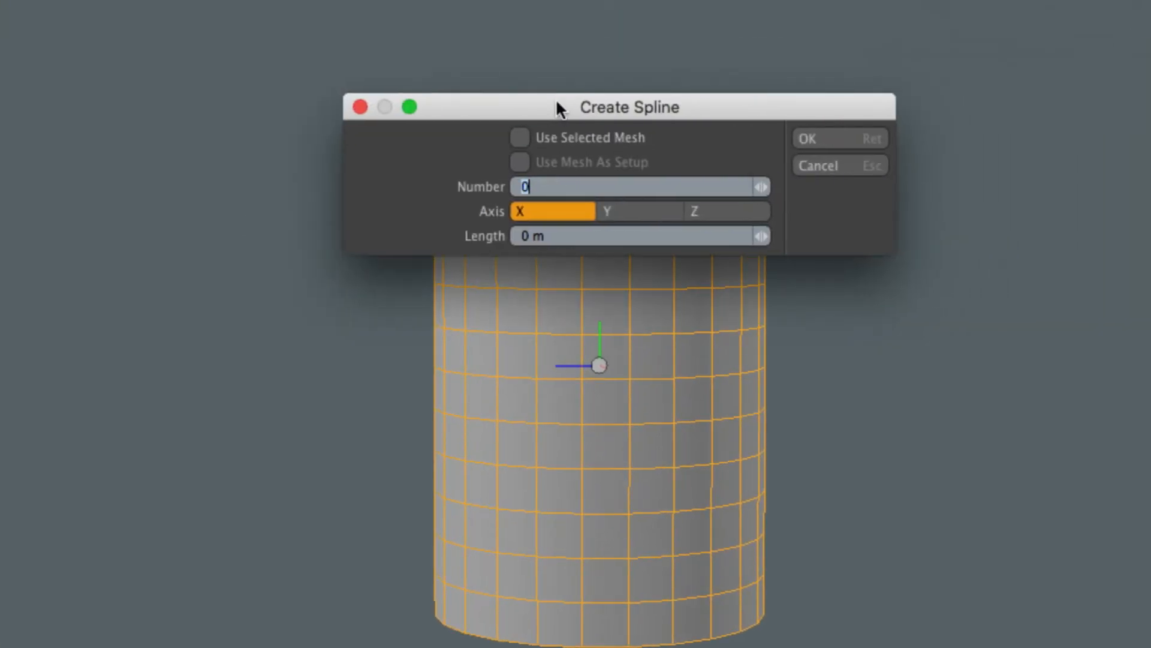
pyautogui.write('3')
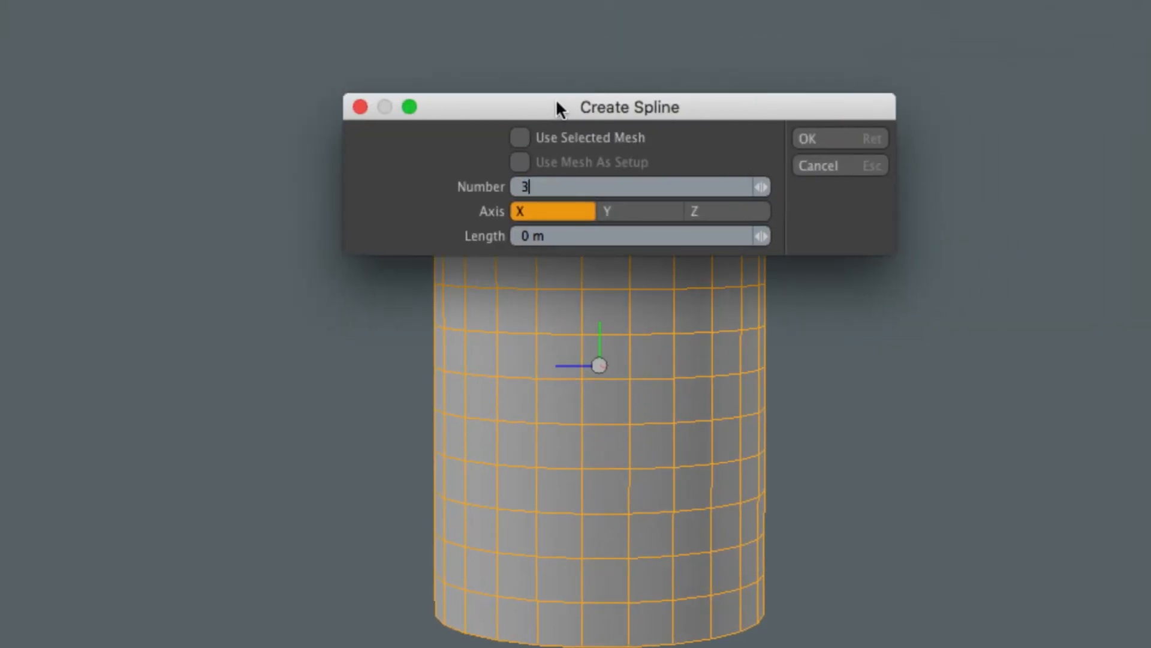
pyautogui.click(566, 237)
pyautogui.write('1m')
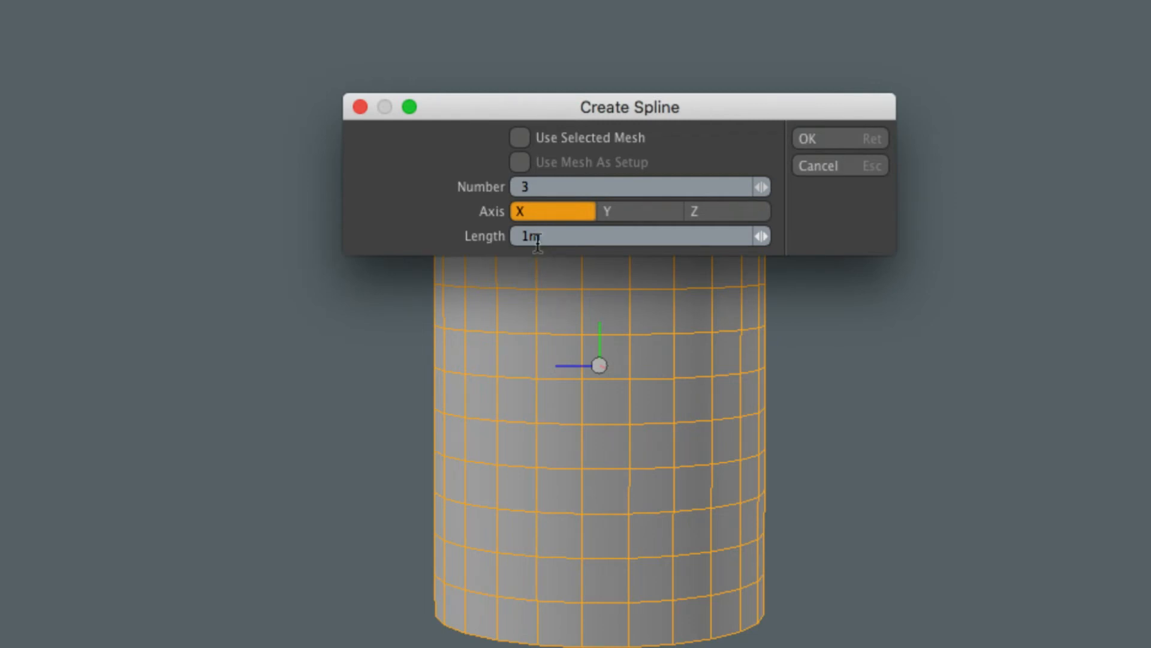
pyautogui.click(819, 138)
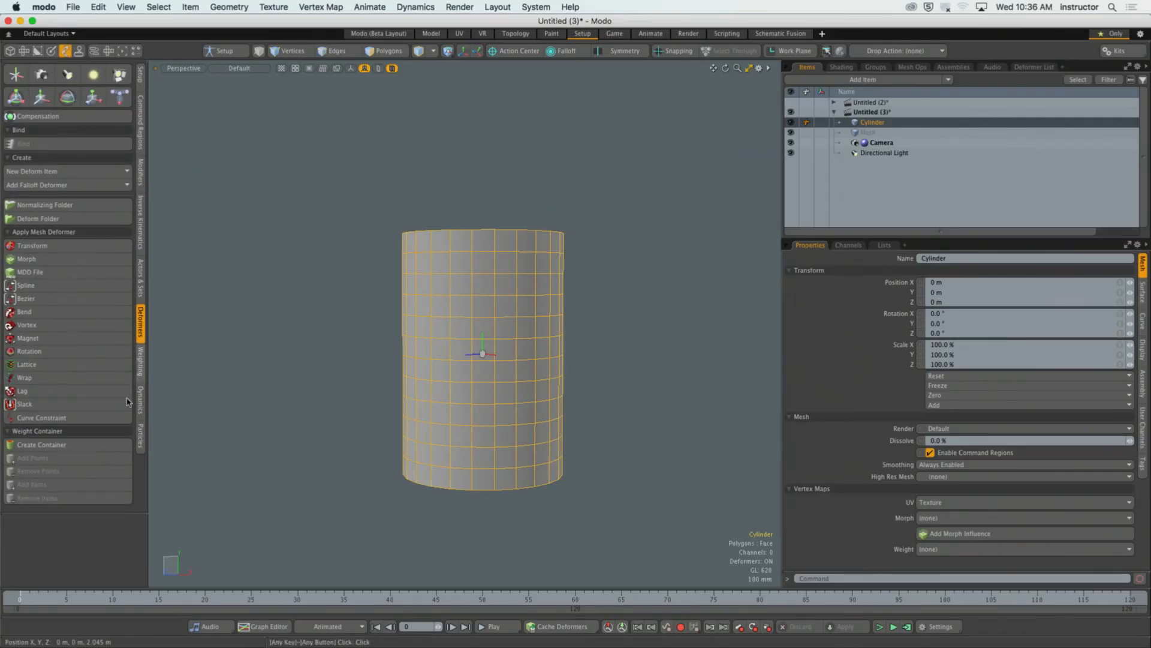
# Step: Apply a 1 m Spline deformer with three nodes along the cylinder's Y axis, then enable Setup mode and show the Front view
pyautogui.click(66, 285)
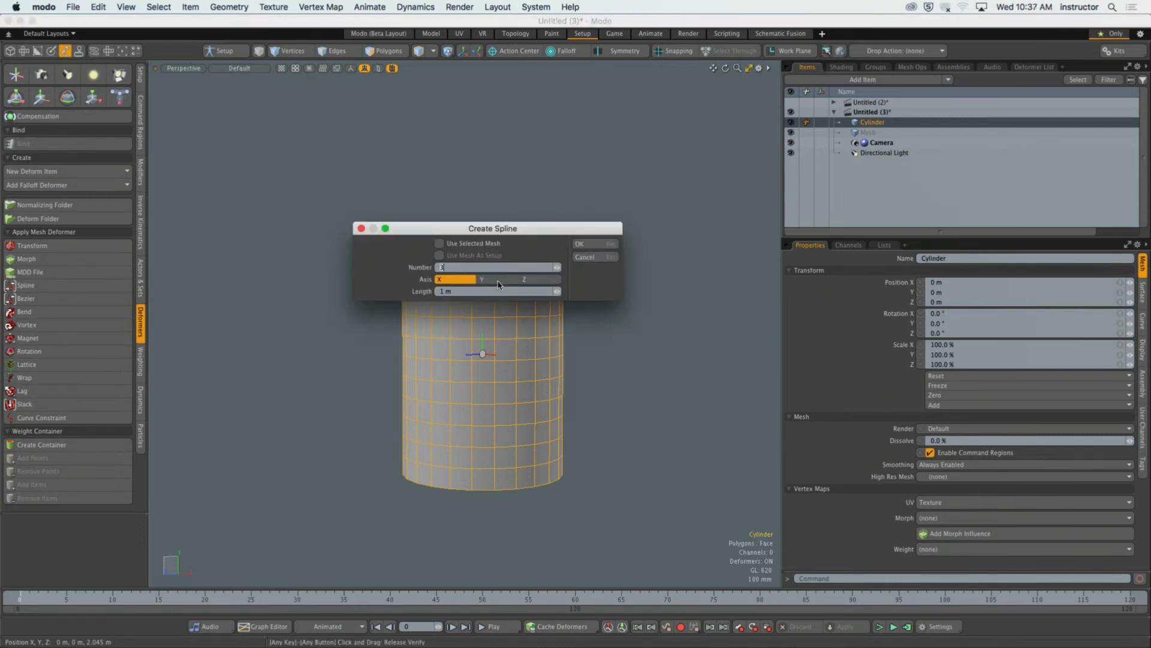
pyautogui.click(581, 245)
pyautogui.keyDown('alt'); pyautogui.moveTo(505, 288); pyautogui.dragTo(467, 290); pyautogui.keyUp('alt')
pyautogui.click(226, 51)
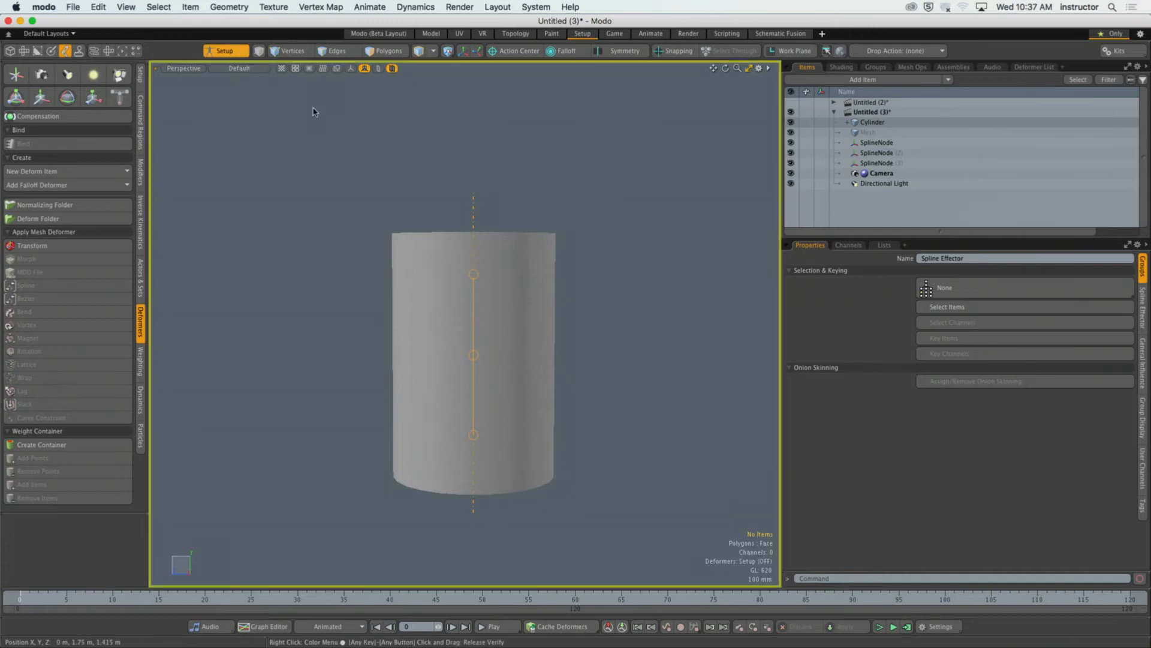
pyautogui.hotkey('ctrl', 'space')
pyautogui.click(571, 403)
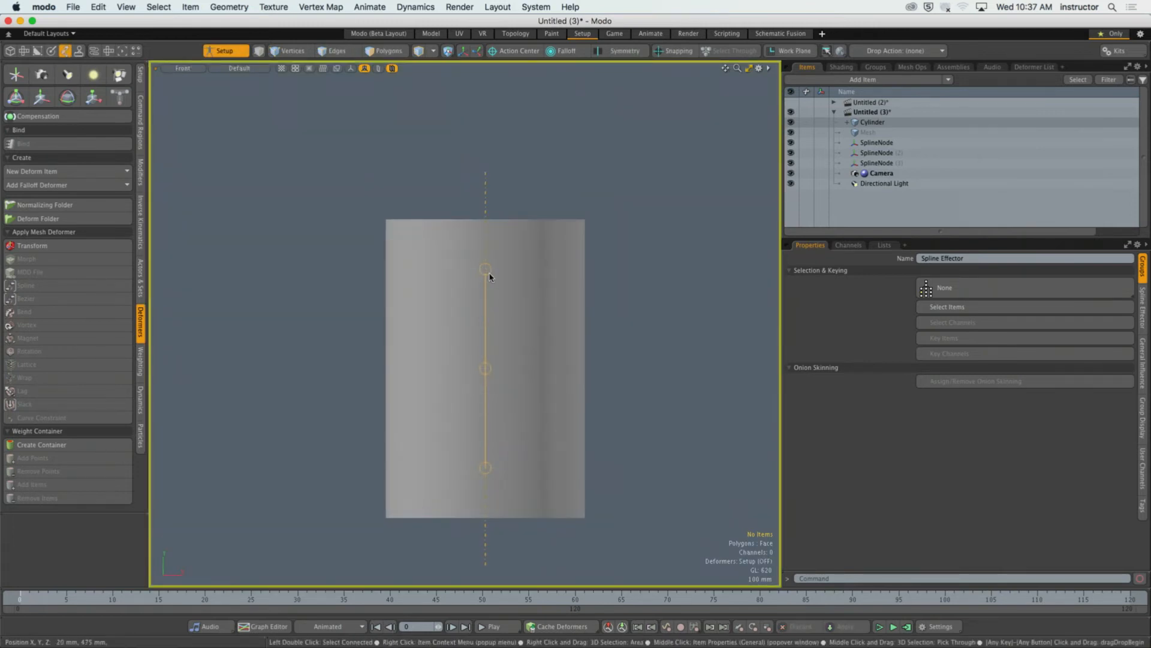
# Step: Lower the bottom spline node to the cylinder's base, at about -760 mm in Y
pyautogui.click(489, 274)
pyautogui.click(641, 284)
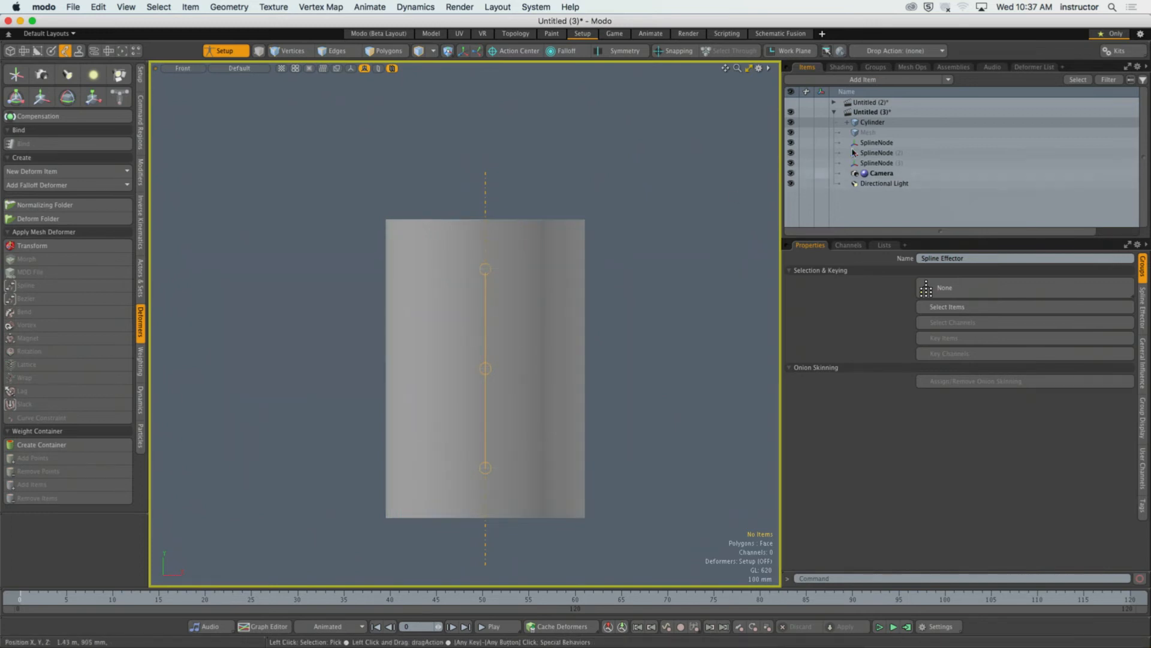
pyautogui.click(486, 271)
pyautogui.press('w')
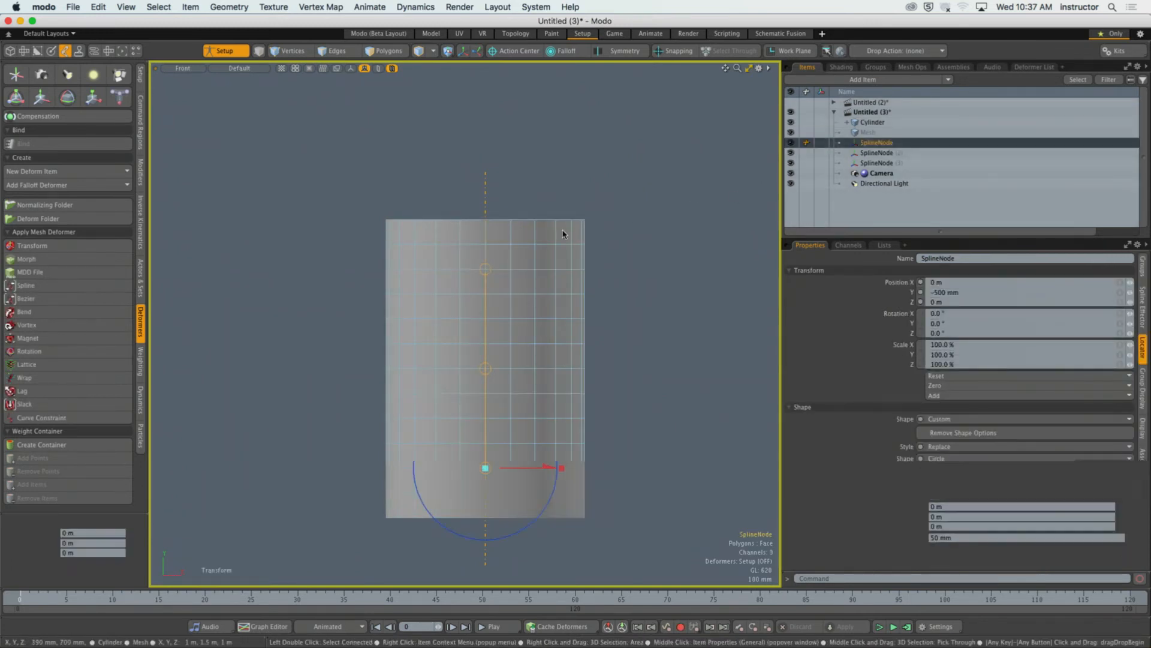
pyautogui.moveTo(486, 407); pyautogui.dragTo(486, 456)
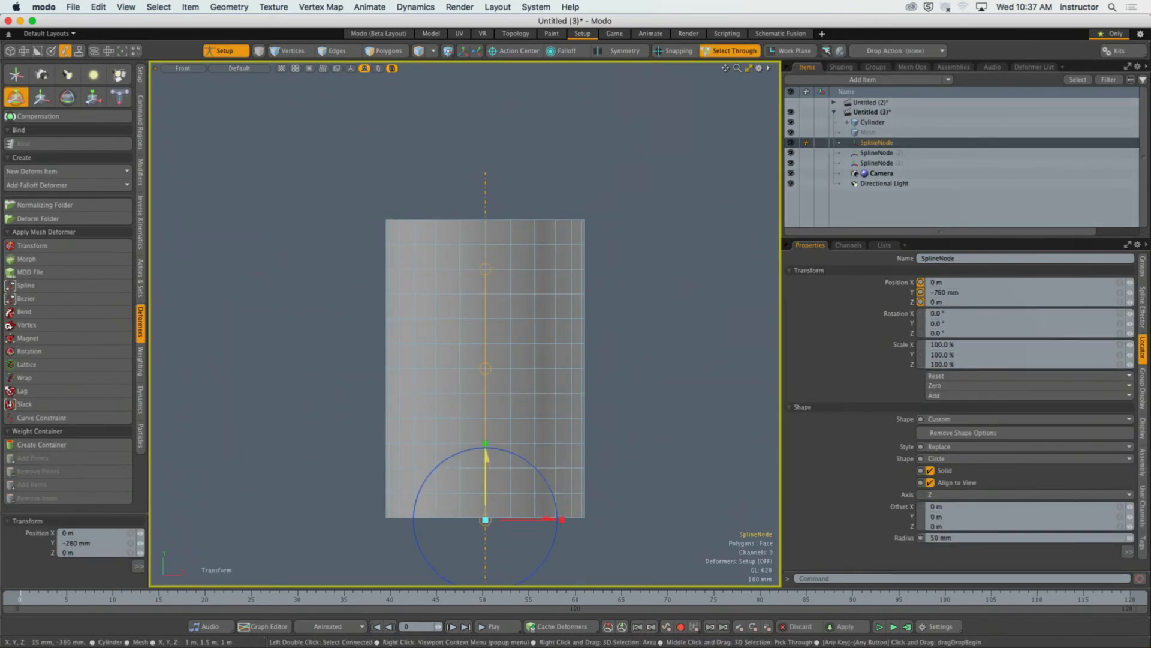
pyautogui.press('Escape')
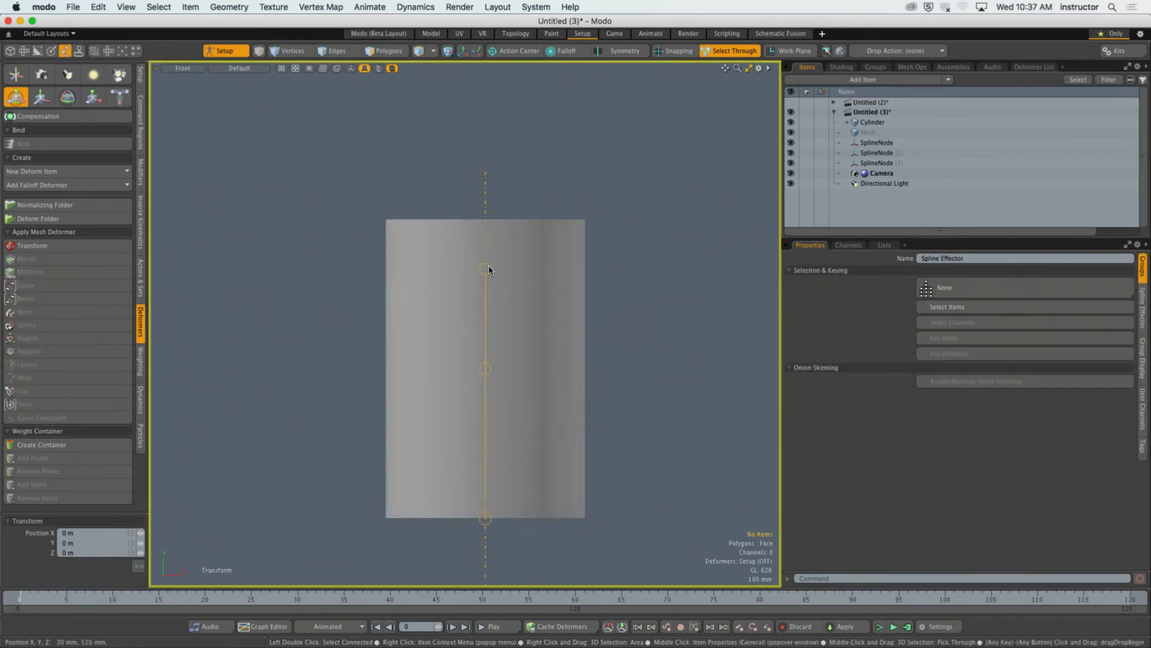
# Step: Raise the top spline node to the cylinder's top, at about 740 mm in Y, and leave Setup mode
pyautogui.click(898, 142)
pyautogui.click(897, 152)
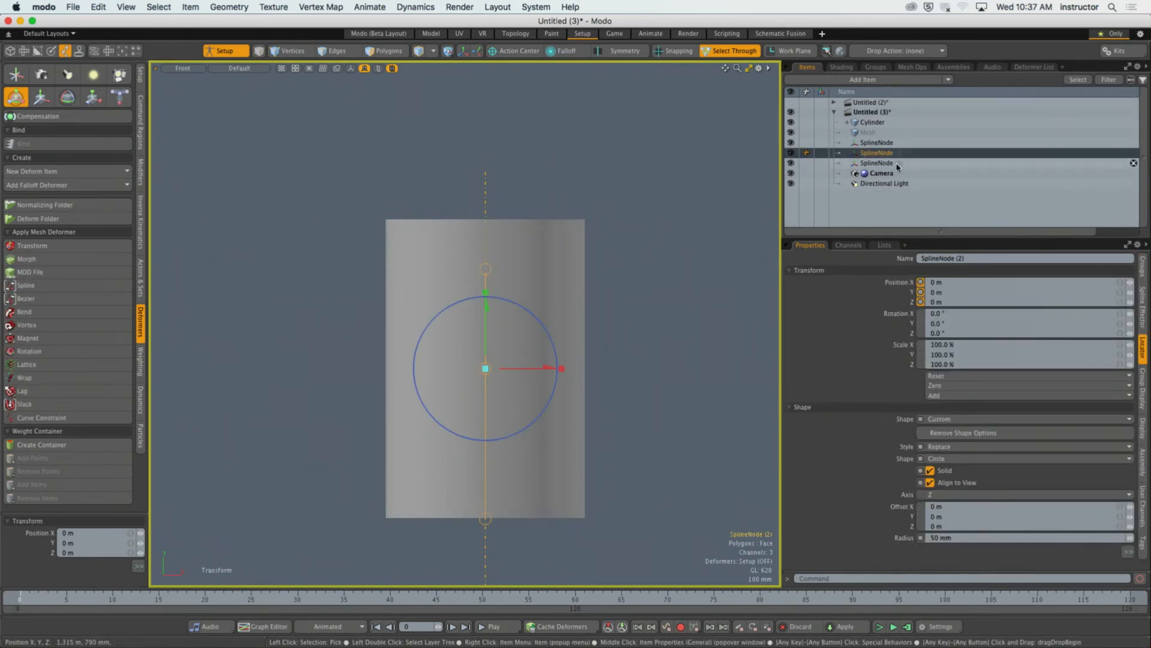
pyautogui.click(897, 163)
pyautogui.moveTo(486, 200); pyautogui.dragTo(487, 151)
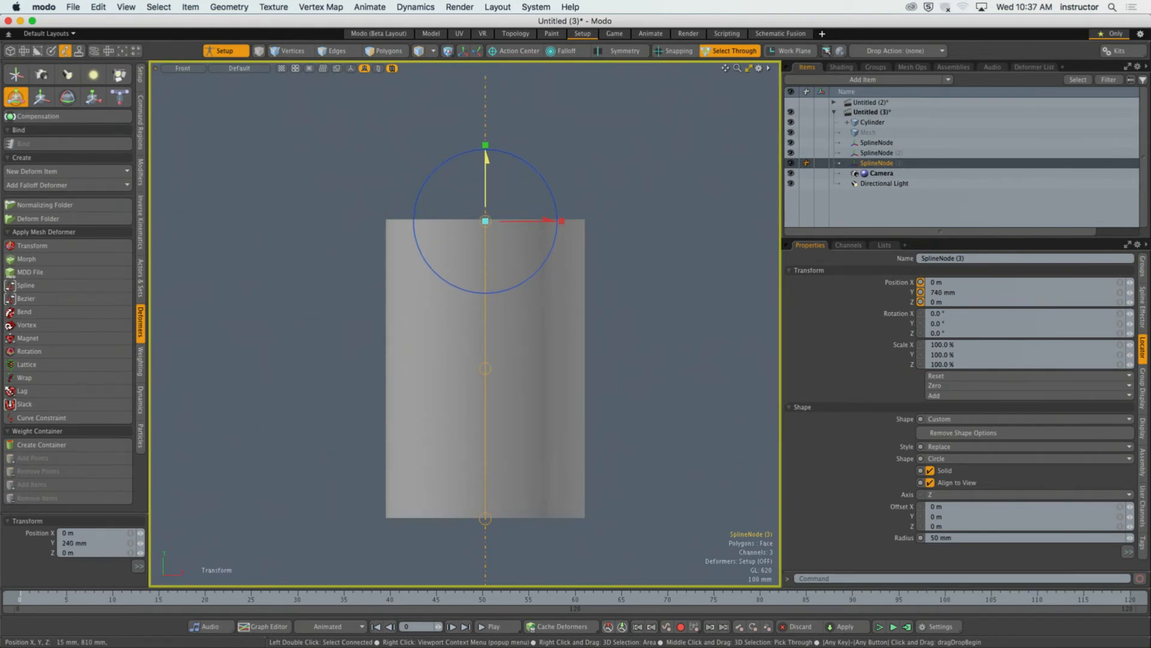
pyautogui.click(519, 190)
pyautogui.click(232, 53)
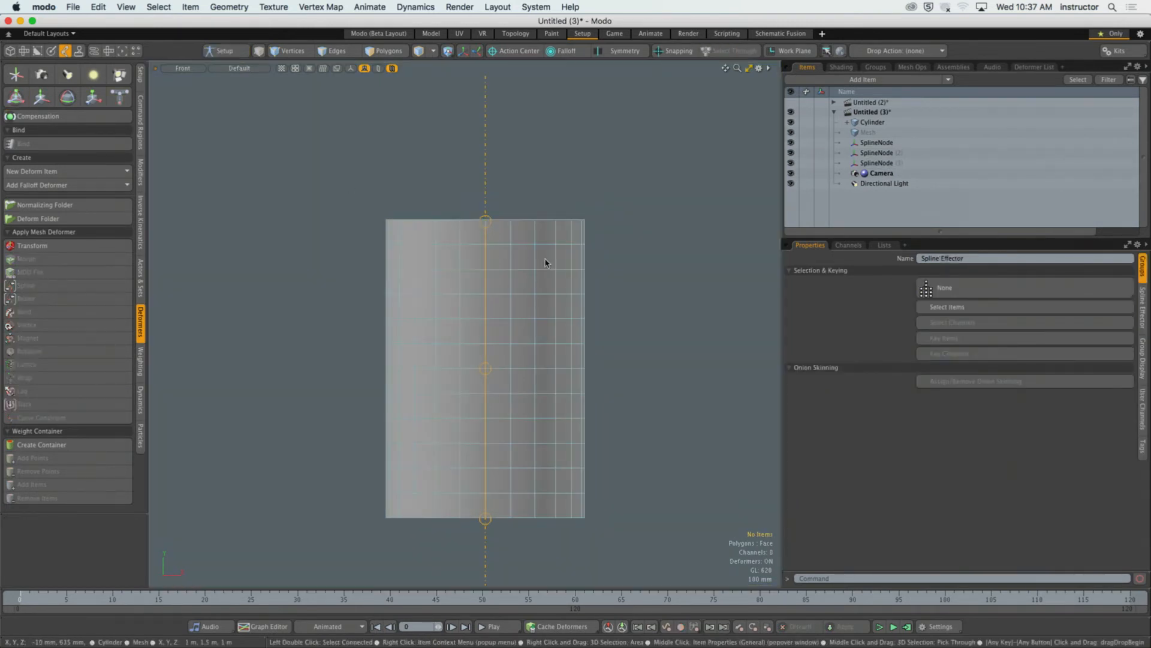
# Step: Move the top spline node sideways in the negative X direction to bend the cylinder's upper half
pyautogui.moveTo(560, 214)
pyautogui.keyDown('alt'); pyautogui.mouseDown()
pyautogui.moveTo(504, 254)
pyautogui.moveTo(586, 179)
pyautogui.moveTo(572, 197)
pyautogui.mouseUp(); pyautogui.keyUp('alt')
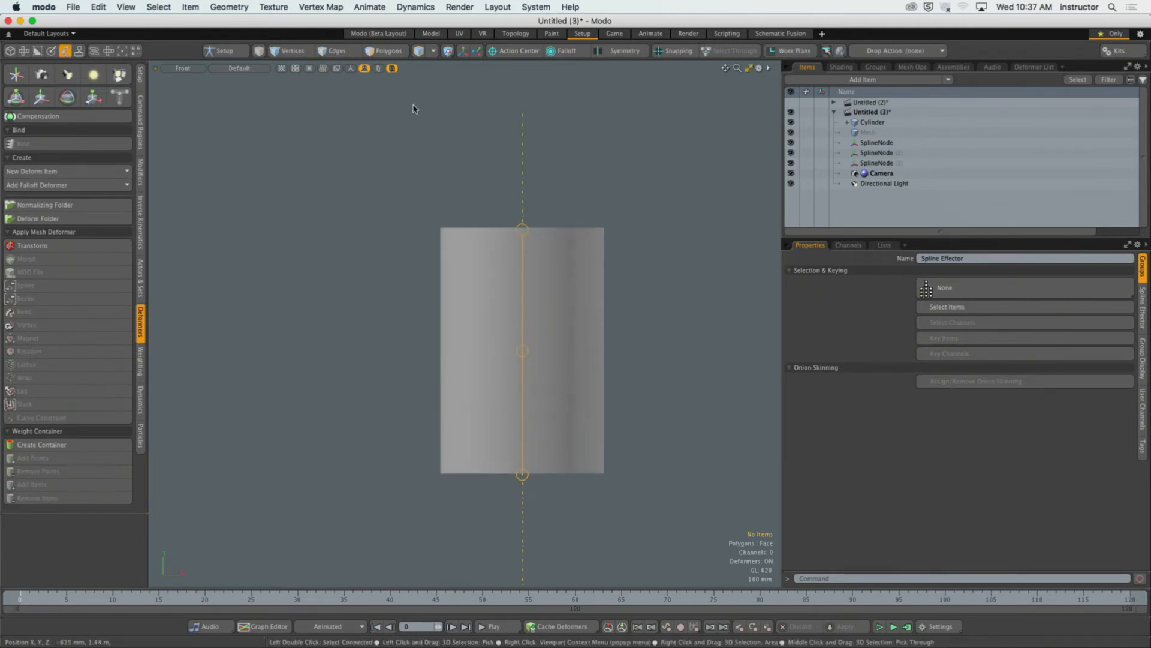
pyautogui.click(938, 162)
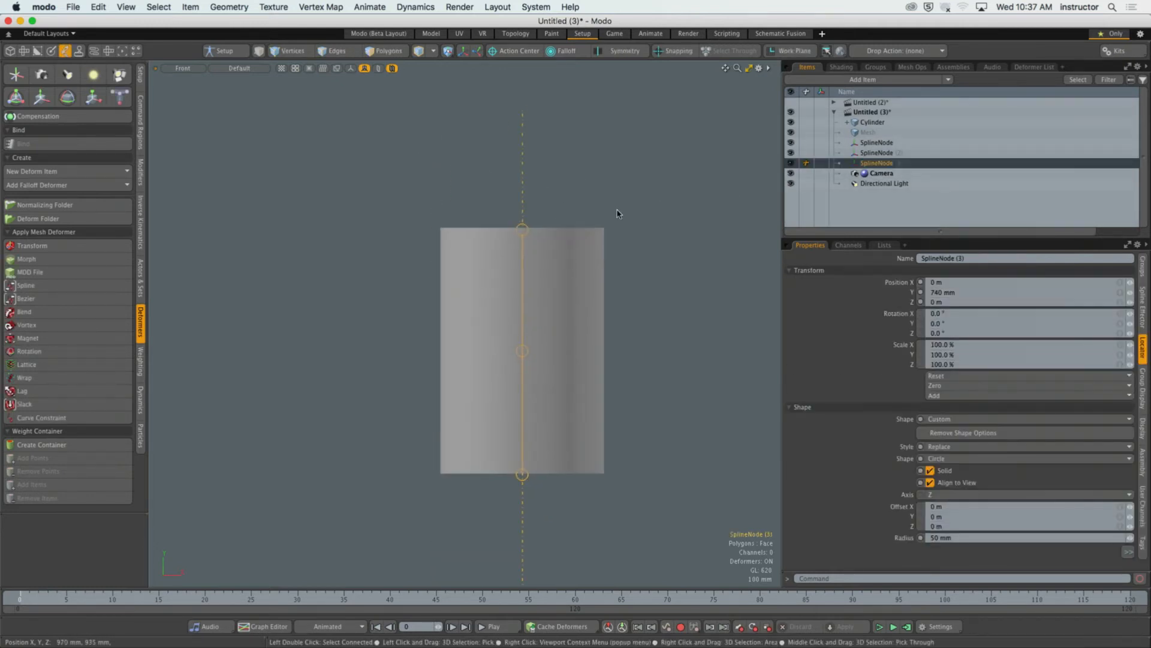
pyautogui.keyDown('alt'); pyautogui.moveTo(617, 214); pyautogui.dragTo(425, 223); pyautogui.keyUp('alt')
pyautogui.press('y')
pyautogui.click(500, 471)
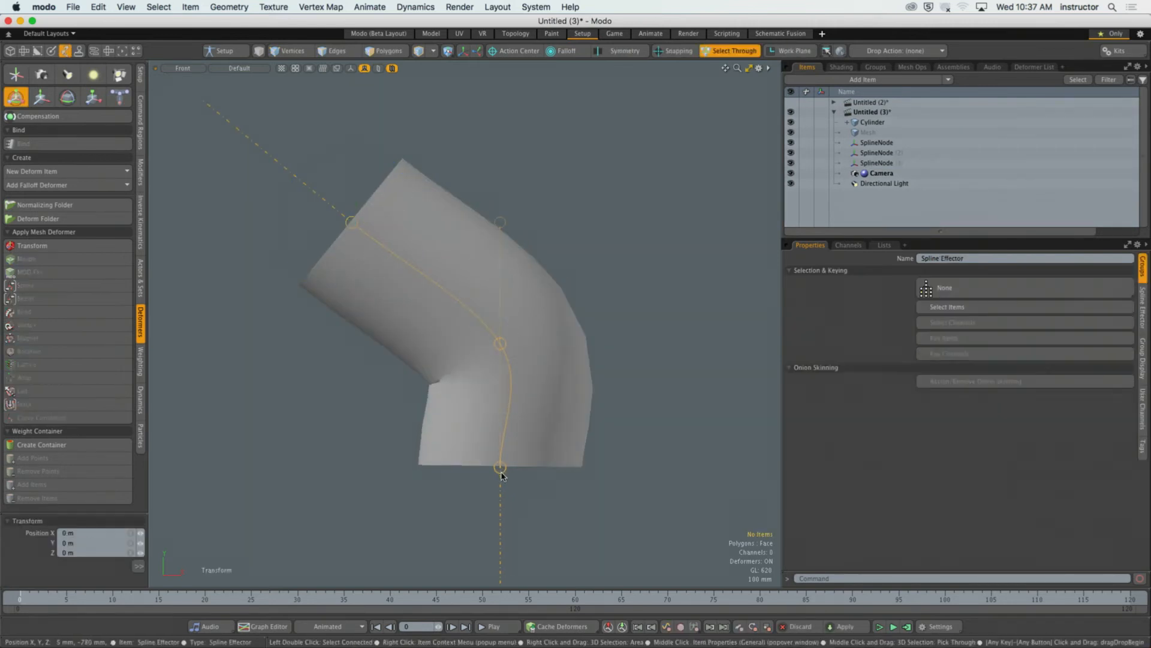
# Step: Move the bottom spline node to about X 1.485 m, Y 255 mm, and the middle node down to about Y -430 mm
pyautogui.click(876, 143)
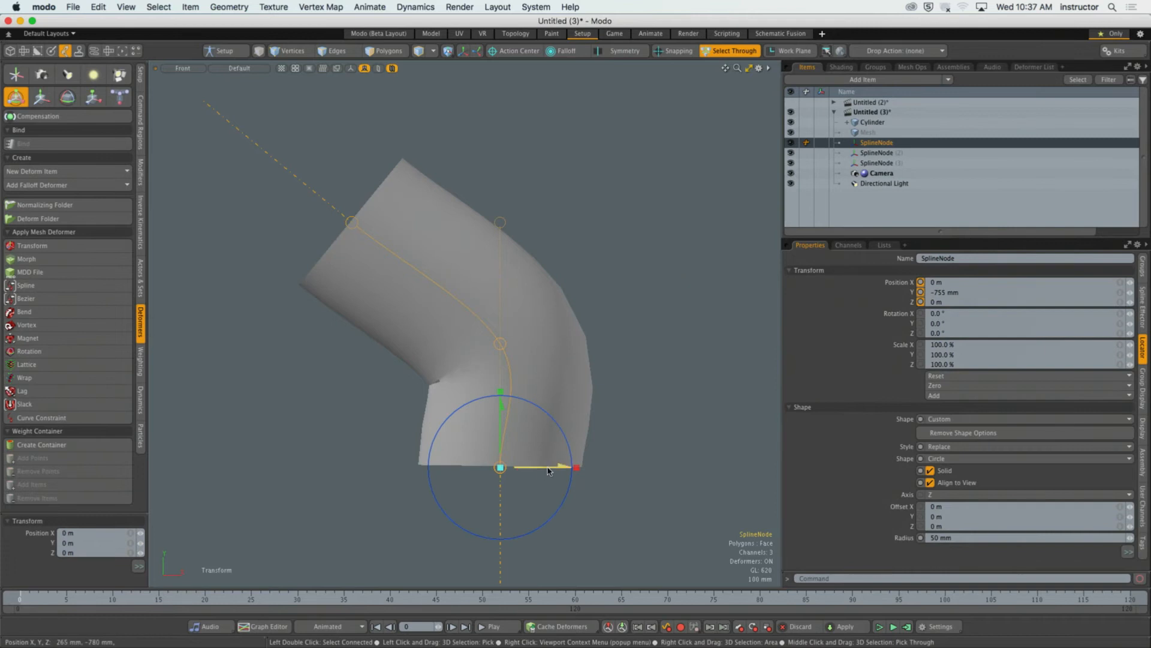
pyautogui.moveTo(547, 471); pyautogui.dragTo(777, 470)
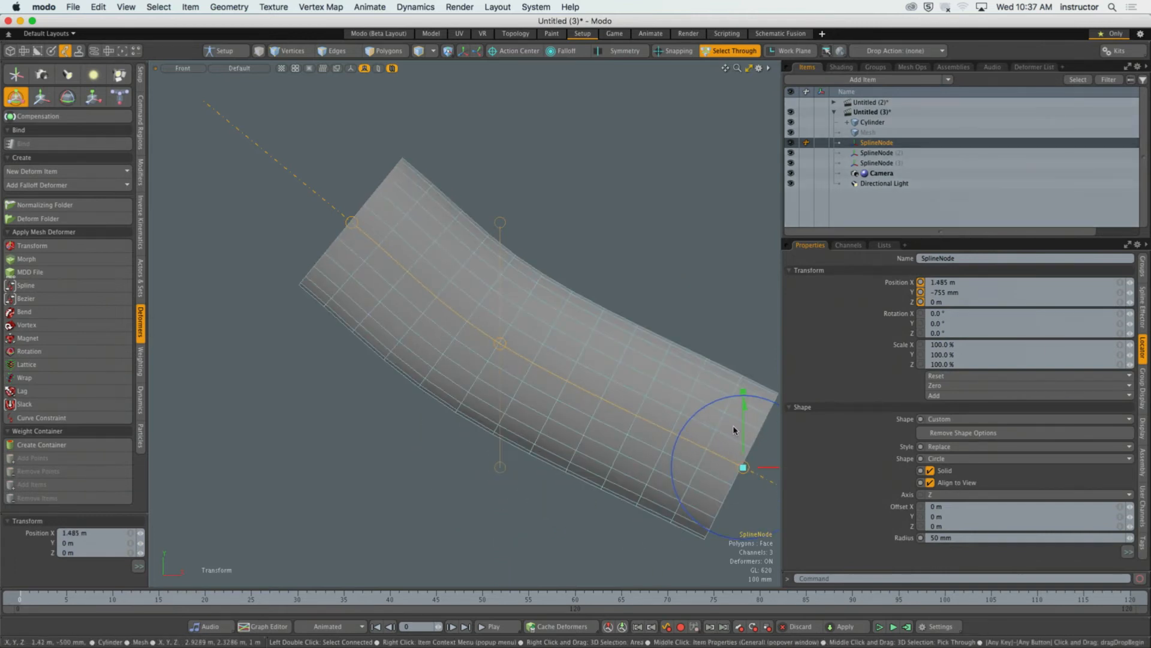
pyautogui.moveTo(742, 433); pyautogui.dragTo(743, 268)
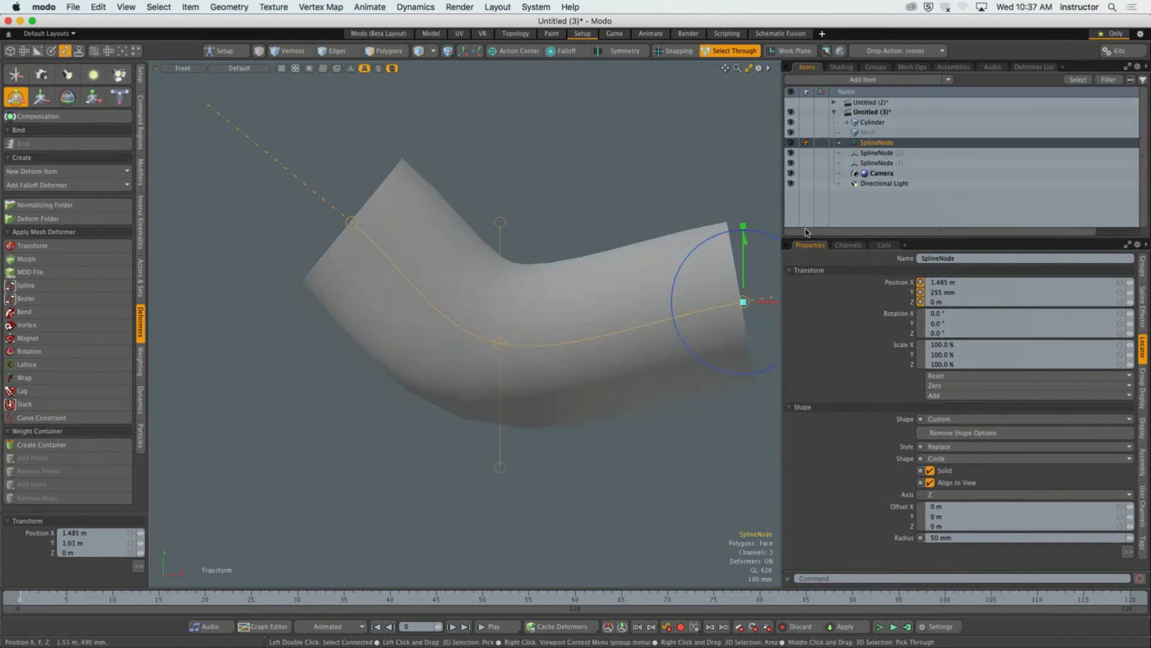
pyautogui.click(877, 152)
pyautogui.moveTo(501, 279); pyautogui.dragTo(502, 371)
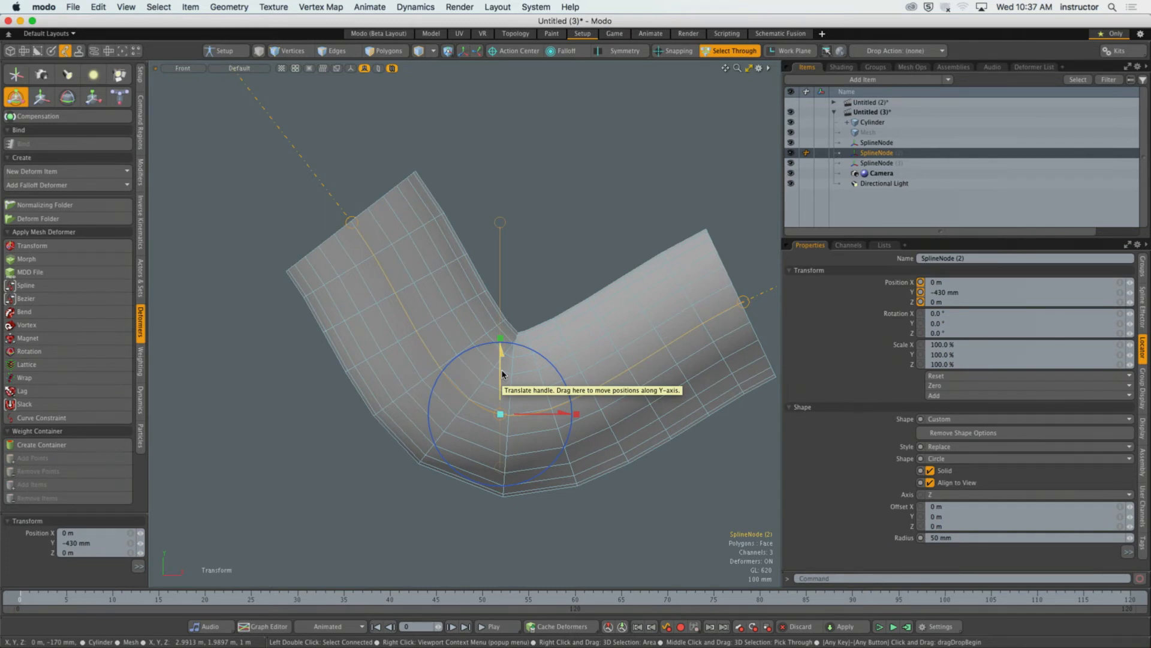
# Step: Undo the spline node moves, the Setup mode changes and the Spline deformer itself, back to the plain cylinder
pyautogui.press('super+z')
pyautogui.press('super+z')
pyautogui.press('super+z')
pyautogui.press('super+z')
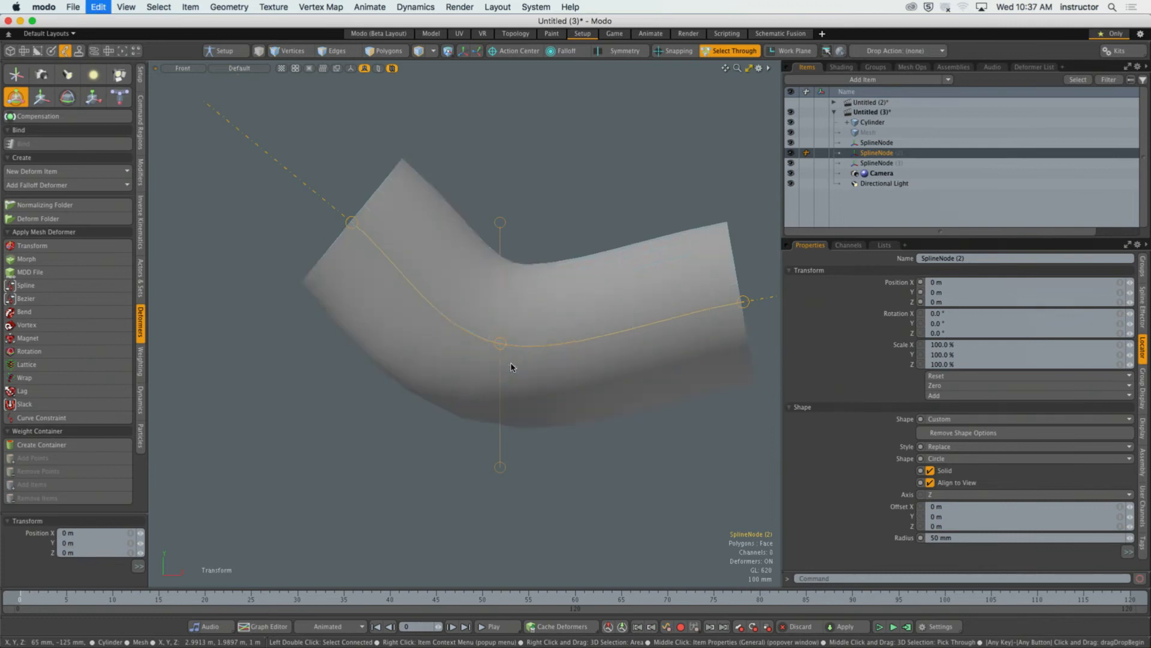
pyautogui.press('super+z')
pyautogui.press('super+z')
pyautogui.press('super+z')
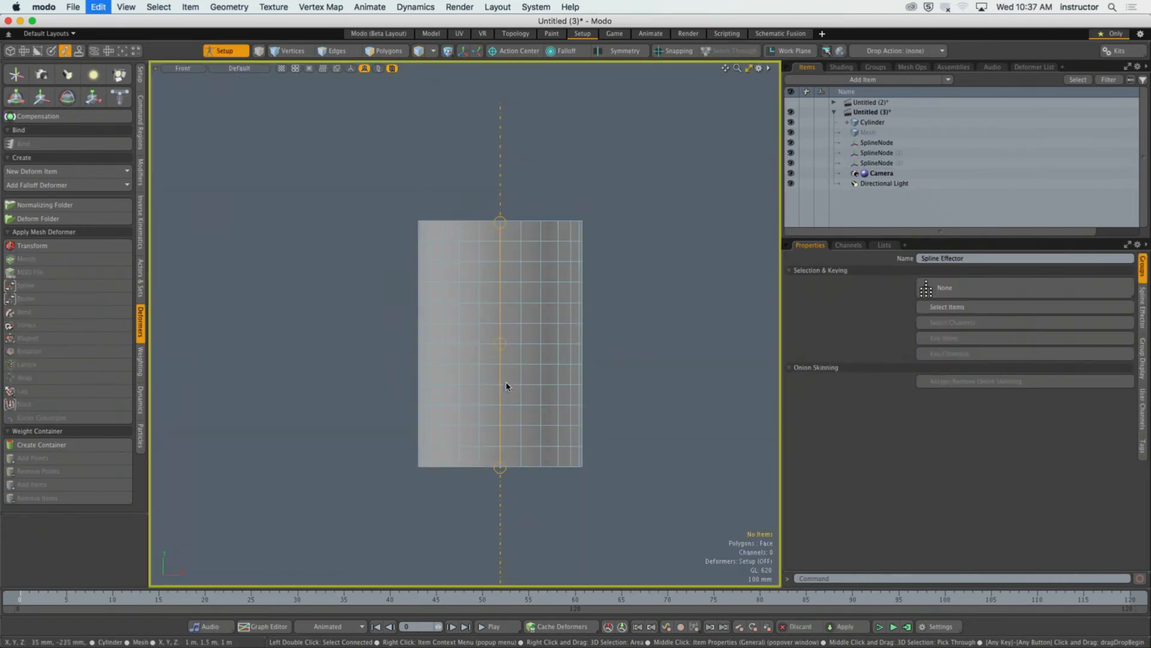
pyautogui.press('super+z')
pyautogui.press('super+z')
pyautogui.press('super+z')
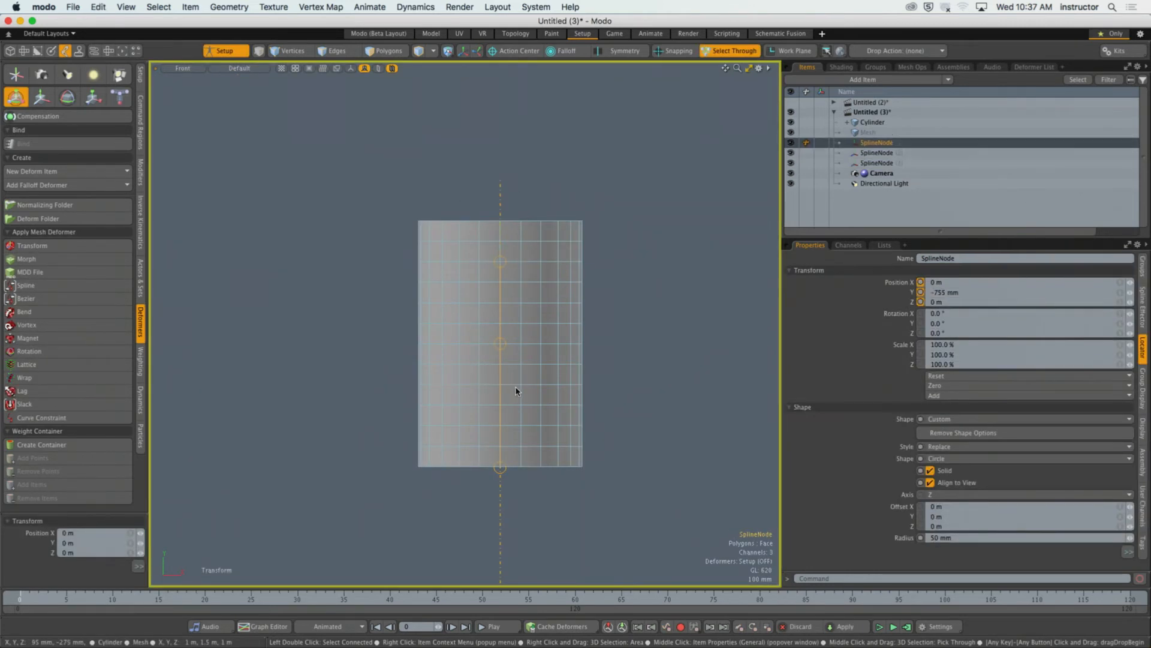
pyautogui.press('super+z')
pyautogui.press('super+z')
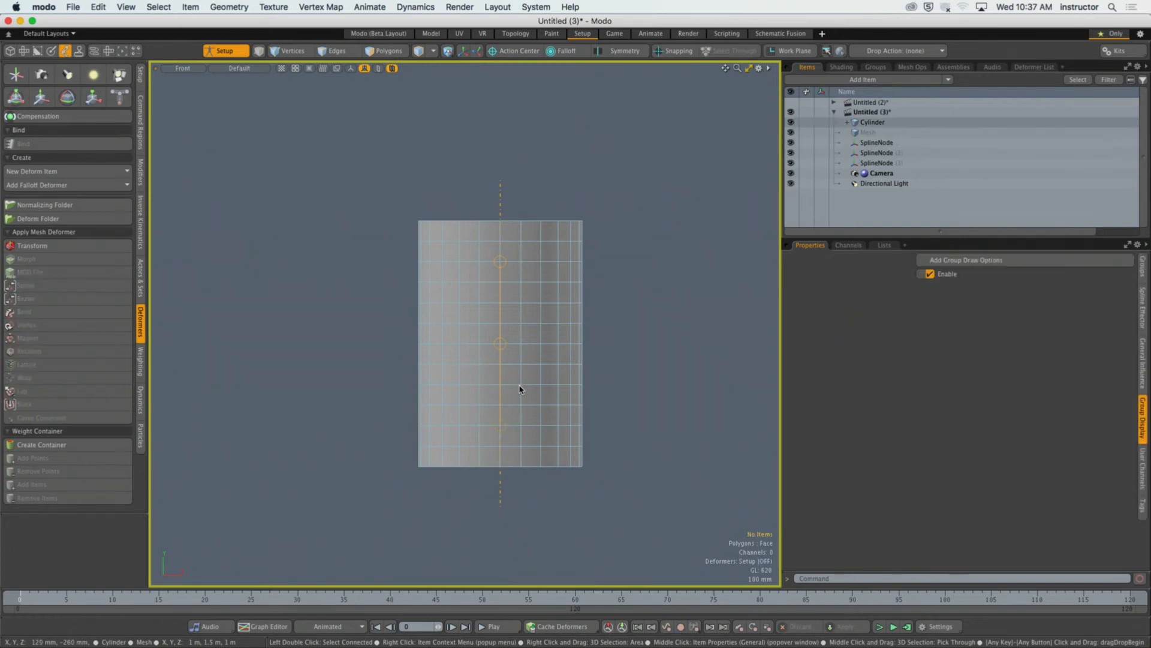
pyautogui.press('super+z')
pyautogui.press('super+z')
pyautogui.press('super+z')
pyautogui.press('super+z')
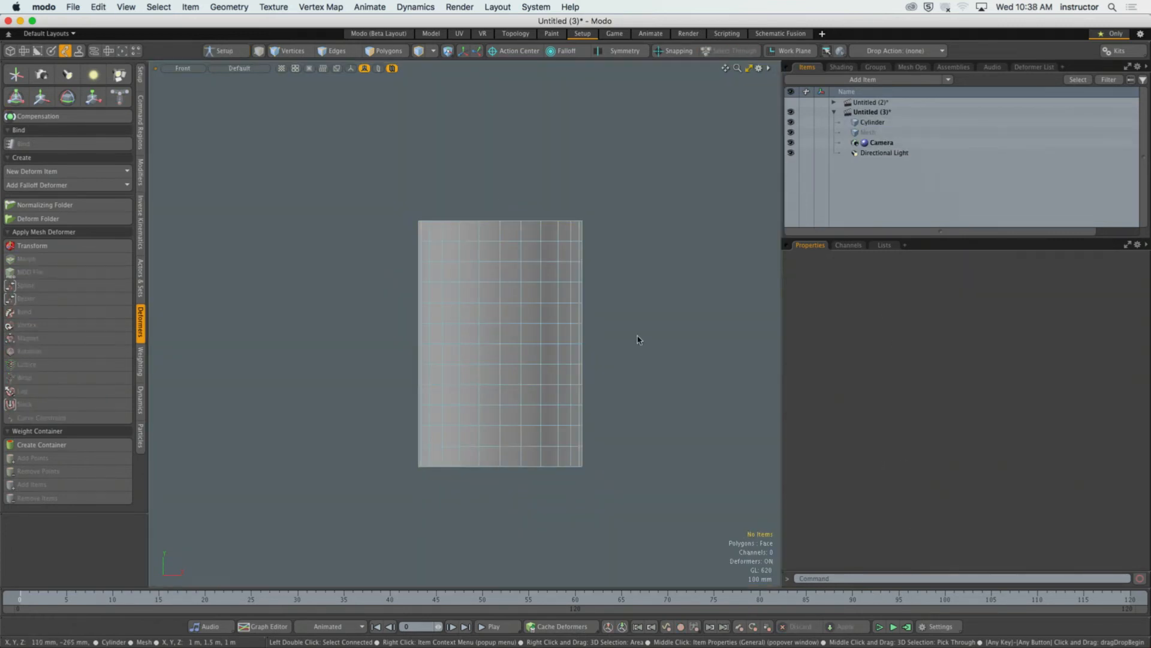
# Step: Select the Cylinder's polygons and rotate them 90° about Z so the cylinder lies along X
pyautogui.keyDown('ctrl'); pyautogui.keyDown('alt'); pyautogui.moveTo(612, 345); pyautogui.dragTo(559, 345); pyautogui.keyUp('alt'); pyautogui.keyUp('ctrl')
pyautogui.click(553, 345)
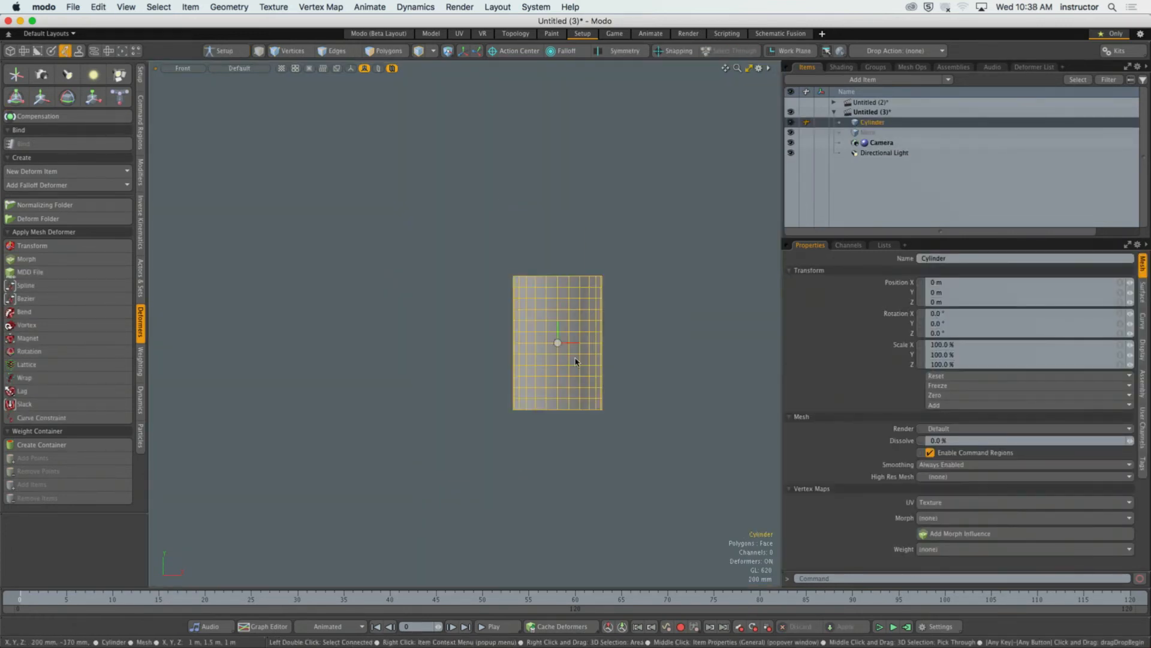
pyautogui.press('3')
pyautogui.press('e')
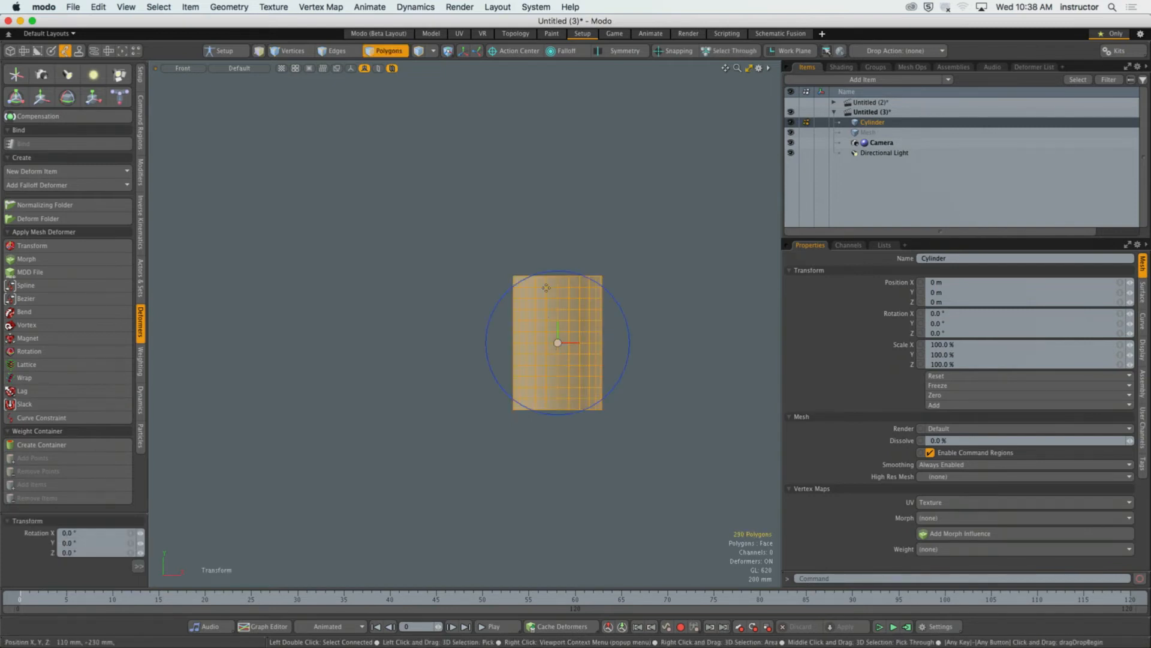
pyautogui.moveTo(543, 271); pyautogui.dragTo(462, 360)
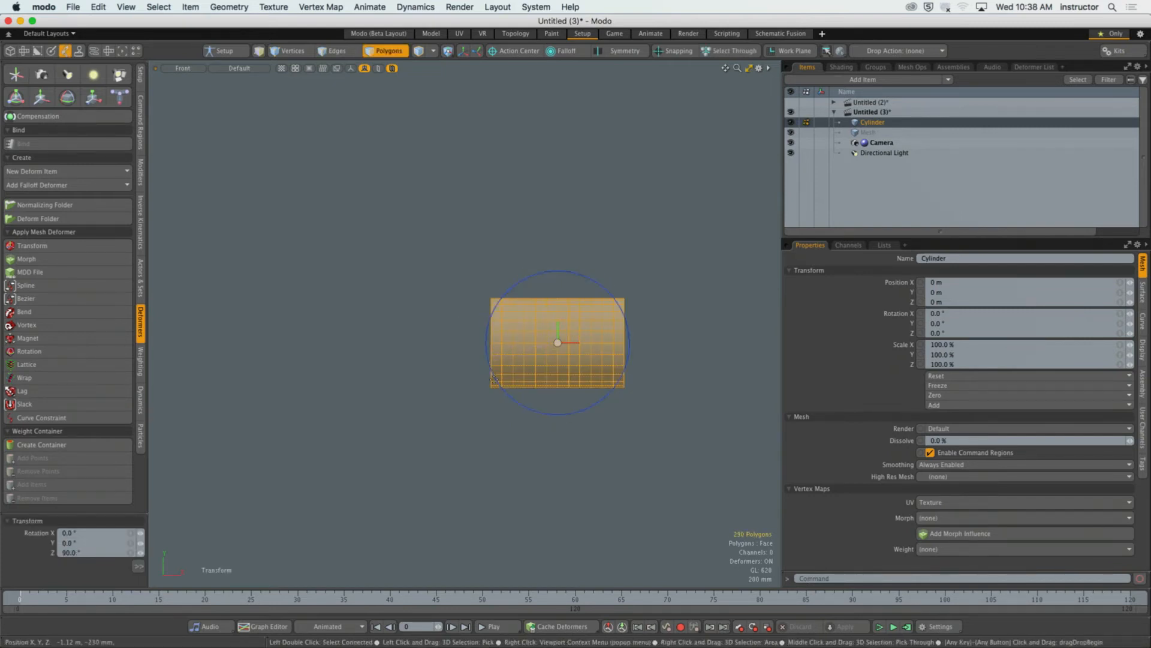
# Step: Scale the cylinder's polygons along X to about 750% to make a long tube
pyautogui.press('r')
pyautogui.press('.')
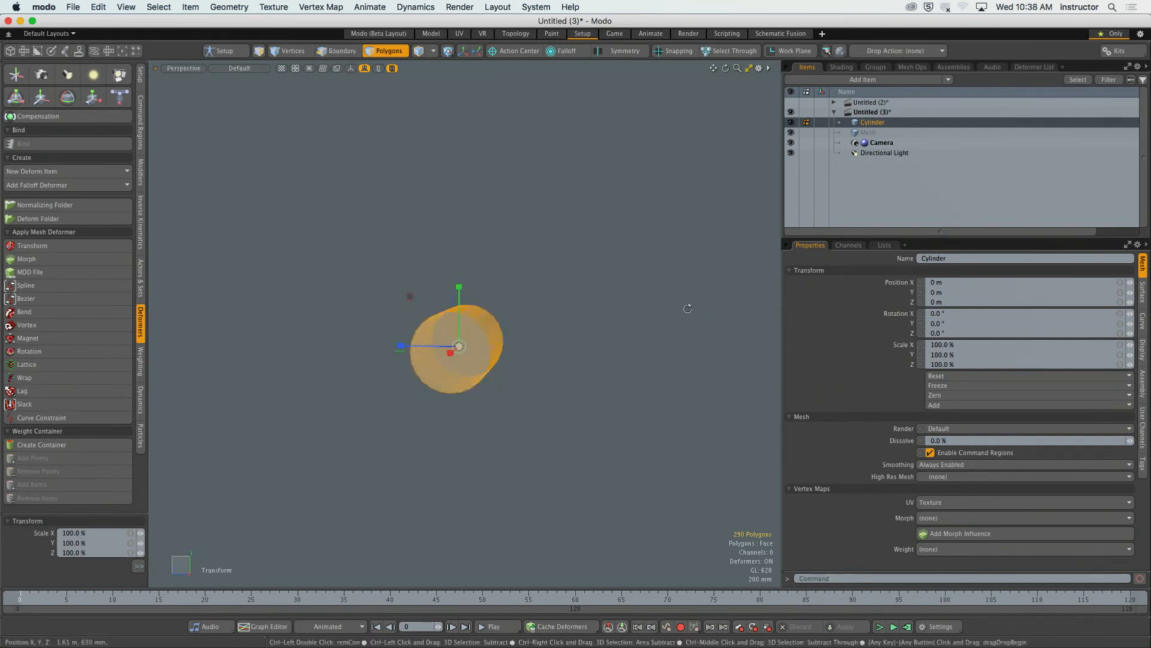
pyautogui.keyDown('alt'); pyautogui.moveTo(689, 307); pyautogui.dragTo(689, 317); pyautogui.keyUp('alt')
pyautogui.keyDown('alt'); pyautogui.moveTo(429, 323); pyautogui.dragTo(576, 398); pyautogui.keyUp('alt')
pyautogui.press('super+z')
pyautogui.keyDown('alt'); pyautogui.moveTo(477, 363); pyautogui.dragTo(672, 324); pyautogui.keyUp('alt')
pyautogui.press('super+z')
pyautogui.keyDown('alt'); pyautogui.moveTo(517, 336); pyautogui.dragTo(494, 352); pyautogui.keyUp('alt')
pyautogui.press('super+shift+z')
pyautogui.press('super+z')
pyautogui.moveTo(580, 353); pyautogui.dragTo(756, 382)
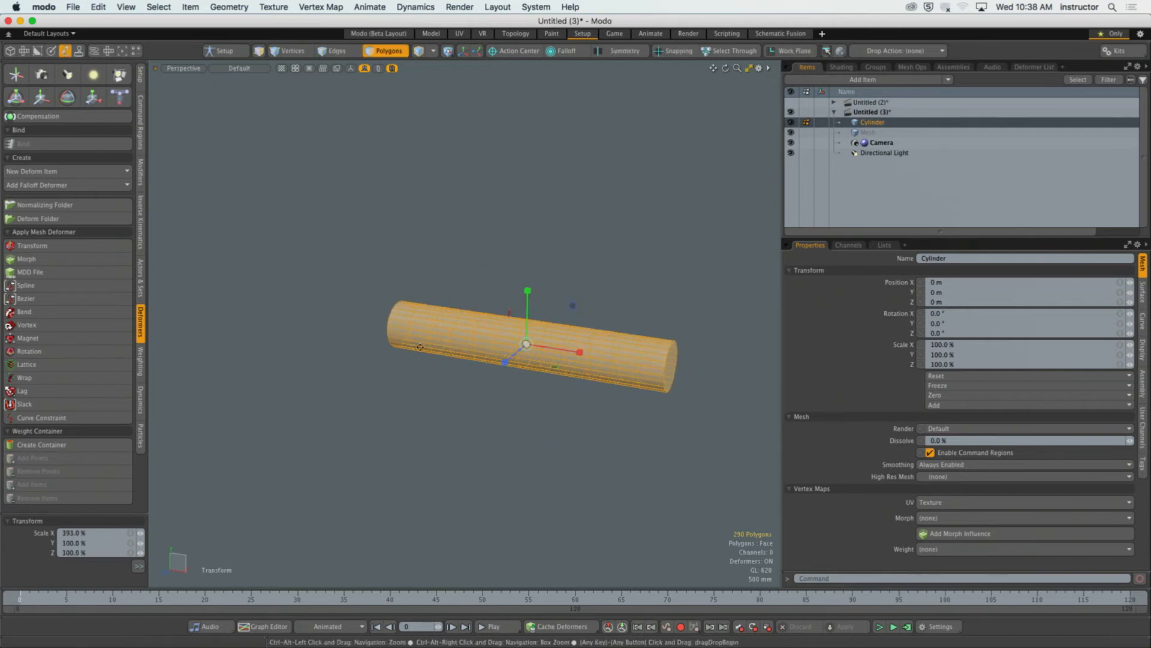
pyautogui.keyDown('alt'); pyautogui.moveTo(420, 347); pyautogui.dragTo(469, 353); pyautogui.keyUp('alt')
pyautogui.moveTo(539, 334); pyautogui.dragTo(742, 333)
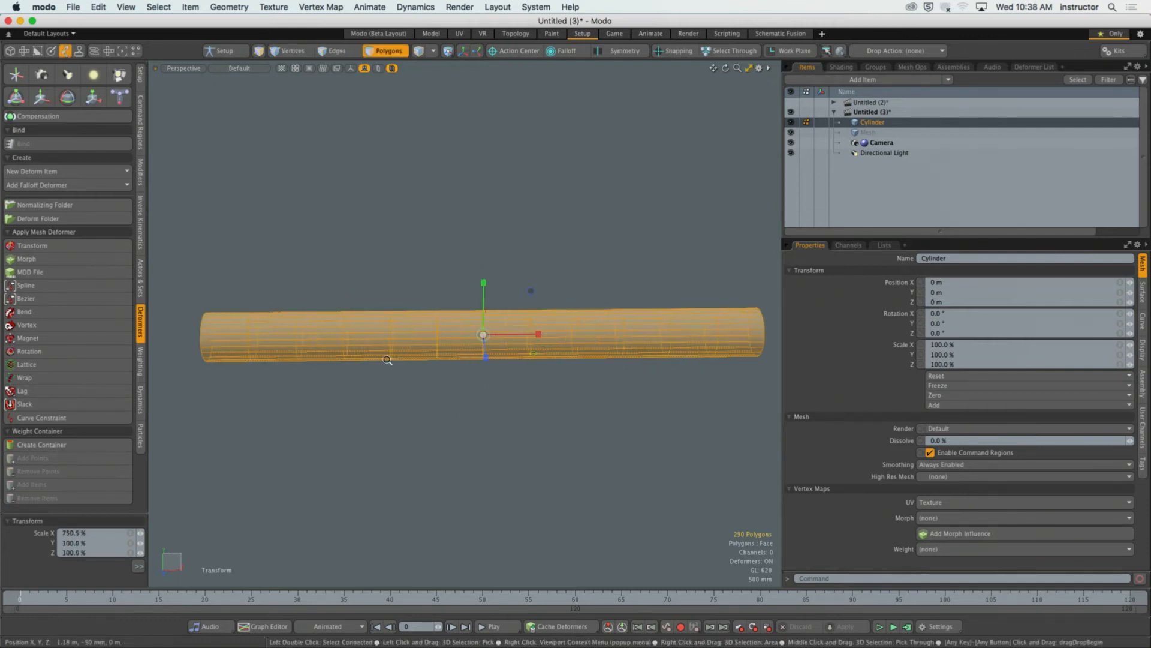
# Step: Drop the scale tool, clear the polygon selection and centre the long cylinder in the Front view
pyautogui.scroll(-3, 388, 360)
pyautogui.press('q')
pyautogui.press('Escape')
pyautogui.keyDown('alt'); pyautogui.keyDown('shift'); pyautogui.moveTo(372, 318); pyautogui.dragTo(450, 321); pyautogui.keyUp('shift'); pyautogui.keyUp('alt')
pyautogui.hotkey('ctrl', 'space')
pyautogui.click(508, 393)
pyautogui.scroll(-3, 507, 392)
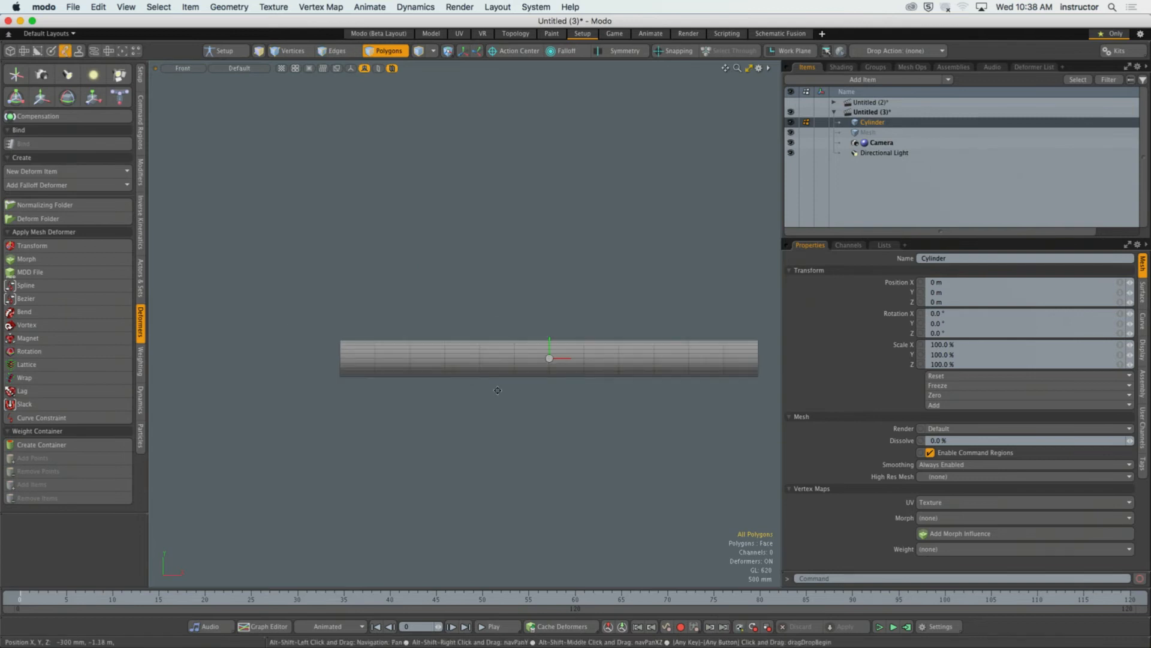
pyautogui.keyDown('alt'); pyautogui.keyDown('shift'); pyautogui.moveTo(497, 390); pyautogui.dragTo(450, 385); pyautogui.keyUp('shift'); pyautogui.keyUp('alt')
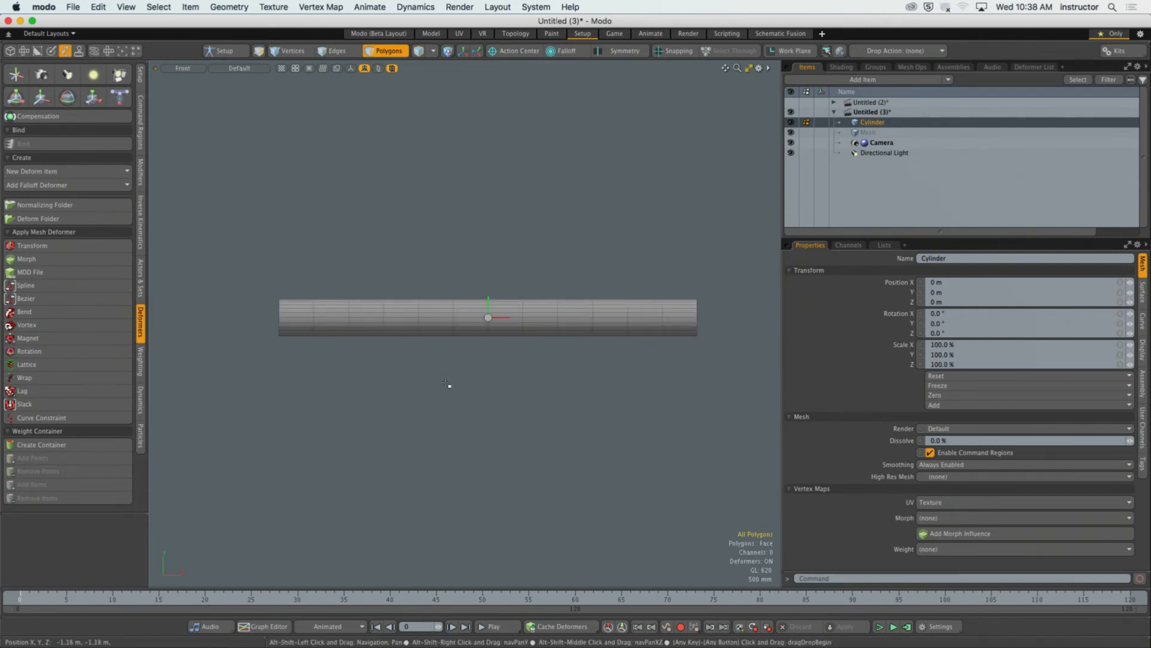
# Step: Add a locator, make locators visible in the viewport, and move it along X to about -5.98 m, beyond the cylinder's end
pyautogui.click(41, 95)
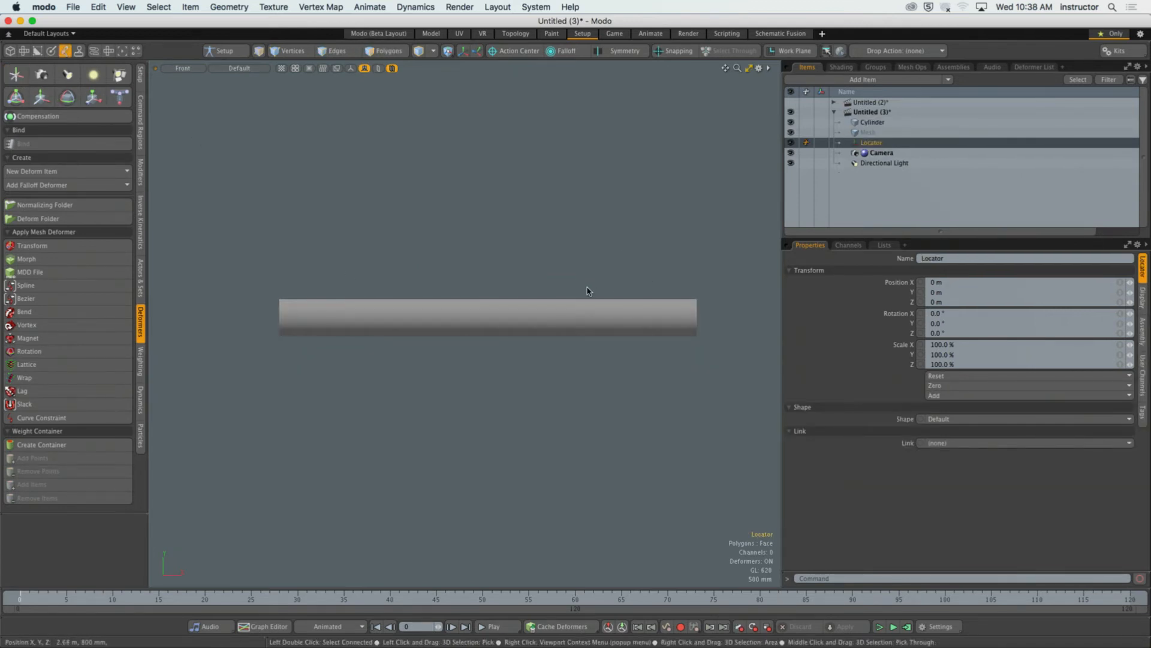
pyautogui.press('o')
pyautogui.press('w')
pyautogui.moveTo(542, 257); pyautogui.dragTo(322, 258)
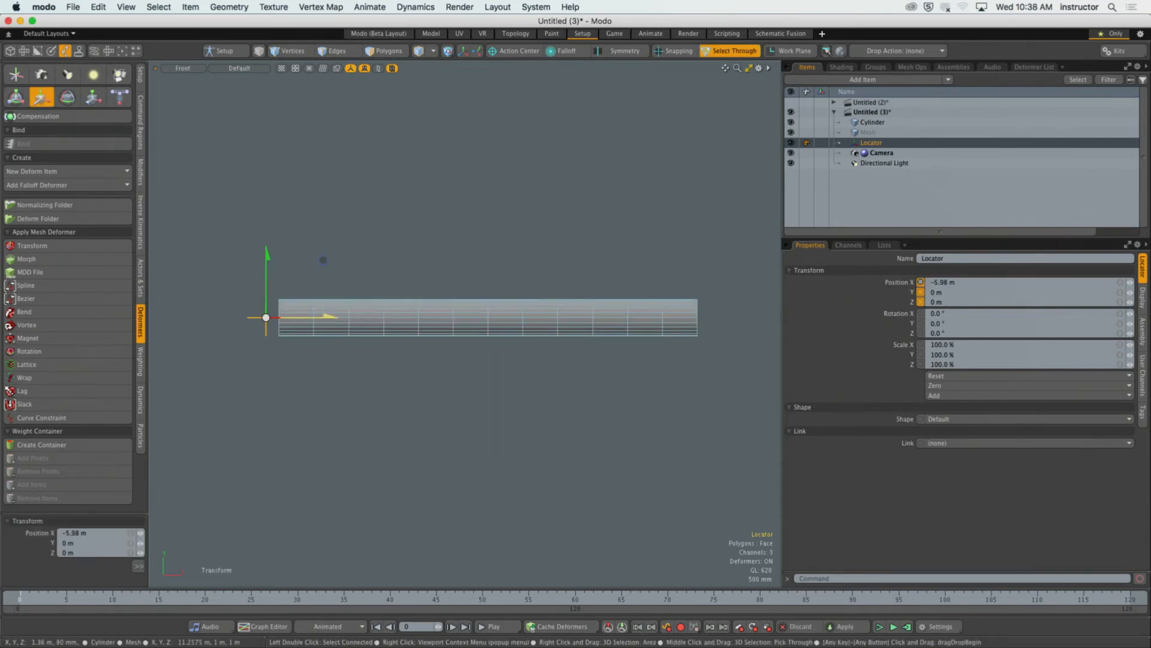
pyautogui.press('space')
pyautogui.click(340, 263)
# Step: Add a second locator about 6.48 m along X, beyond the cylinder's opposite end, and widen the viewport
pyautogui.click(15, 75)
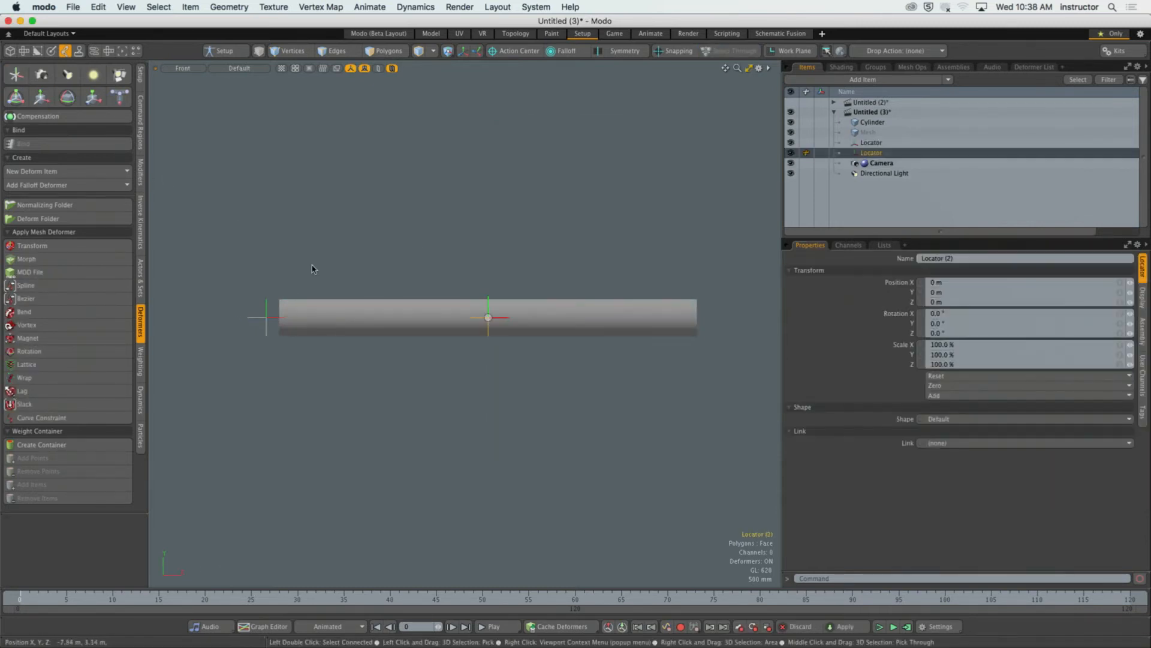
pyautogui.press('w')
pyautogui.moveTo(545, 317); pyautogui.dragTo(730, 318)
pyautogui.press('space')
pyautogui.click(454, 278)
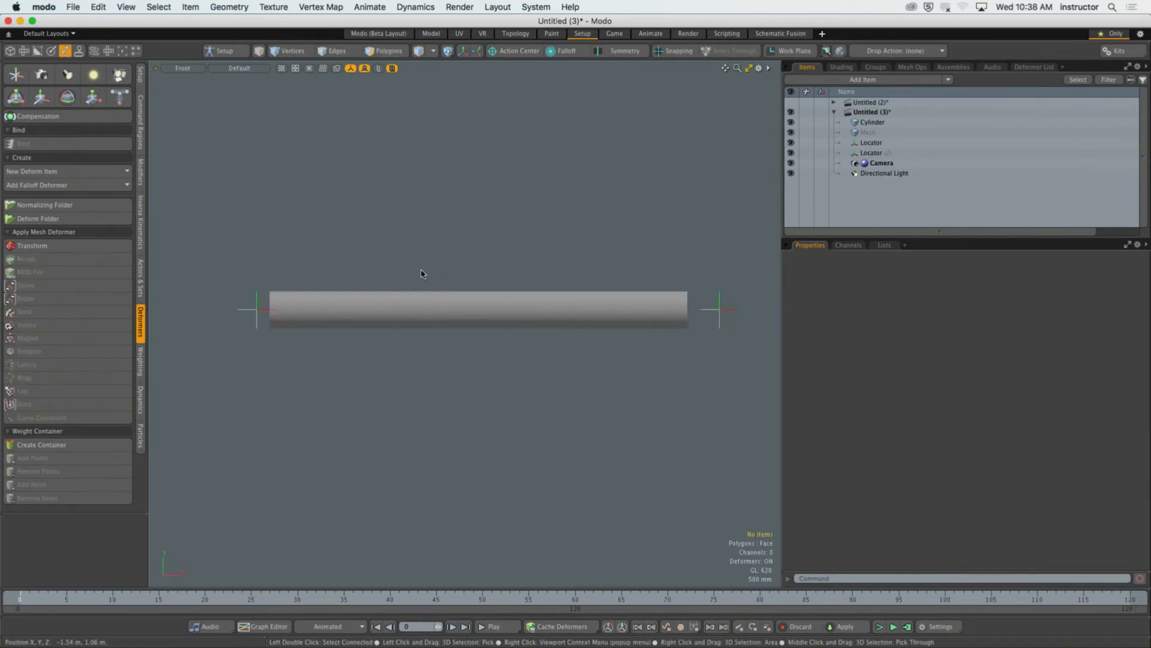
pyautogui.keyDown('alt'); pyautogui.keyDown('shift'); pyautogui.moveTo(414, 271); pyautogui.dragTo(401, 265); pyautogui.keyUp('shift'); pyautogui.keyUp('alt')
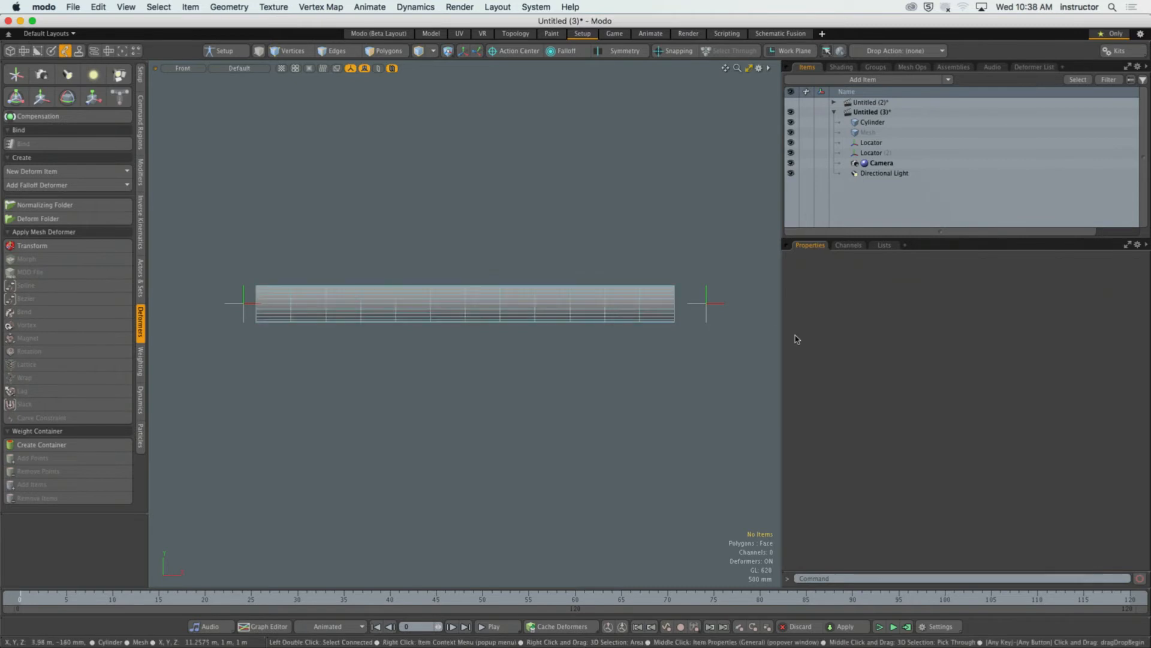
pyautogui.moveTo(782, 329); pyautogui.dragTo(924, 328)
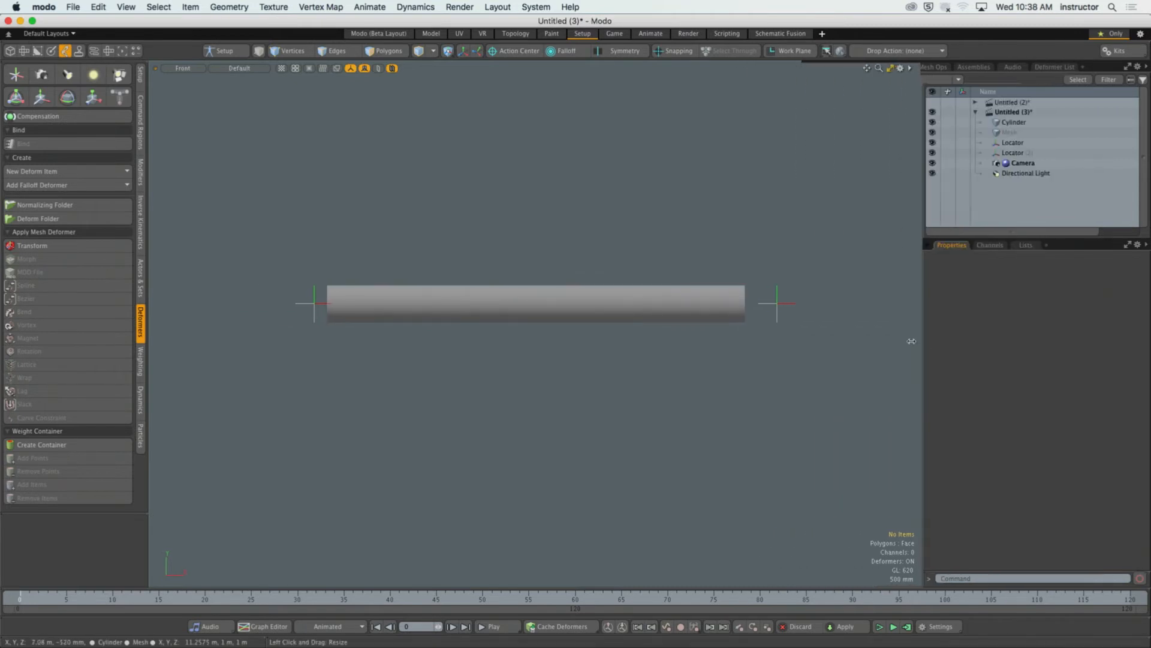
# Step: Try to apply a Slack deformer with both locators selected first and the cylinder last, and undo it
pyautogui.click(315, 304)
pyautogui.keyDown('shift'); pyautogui.click(775, 305); pyautogui.keyUp('shift')
pyautogui.keyDown('shift'); pyautogui.click(742, 310); pyautogui.keyUp('shift')
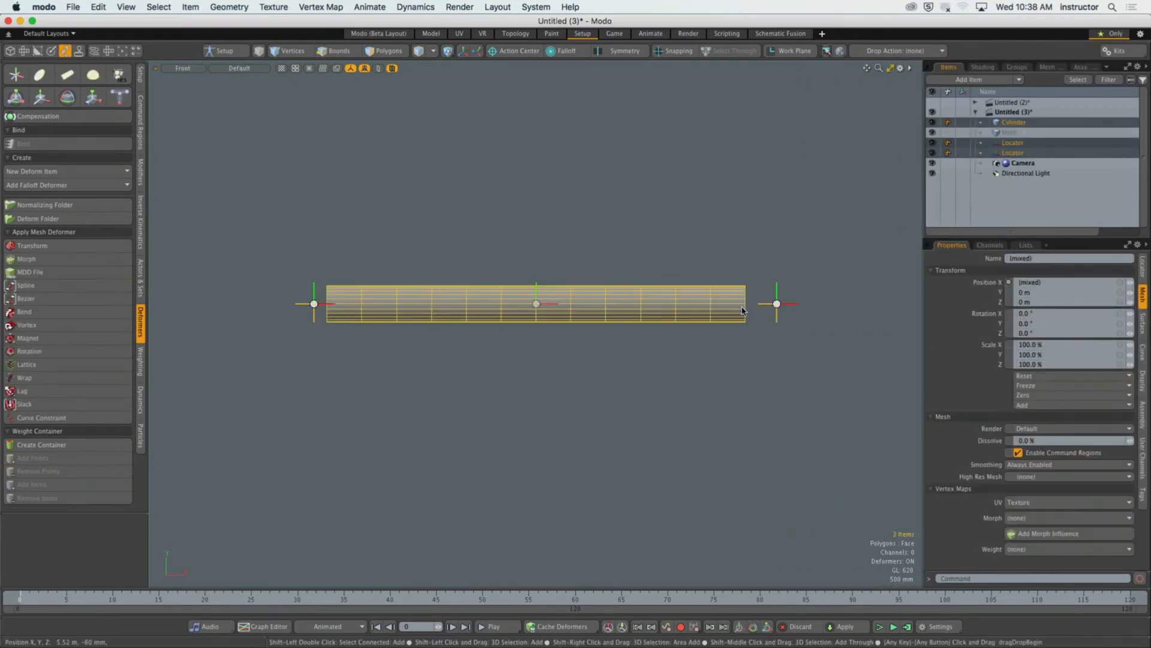
pyautogui.click(119, 406)
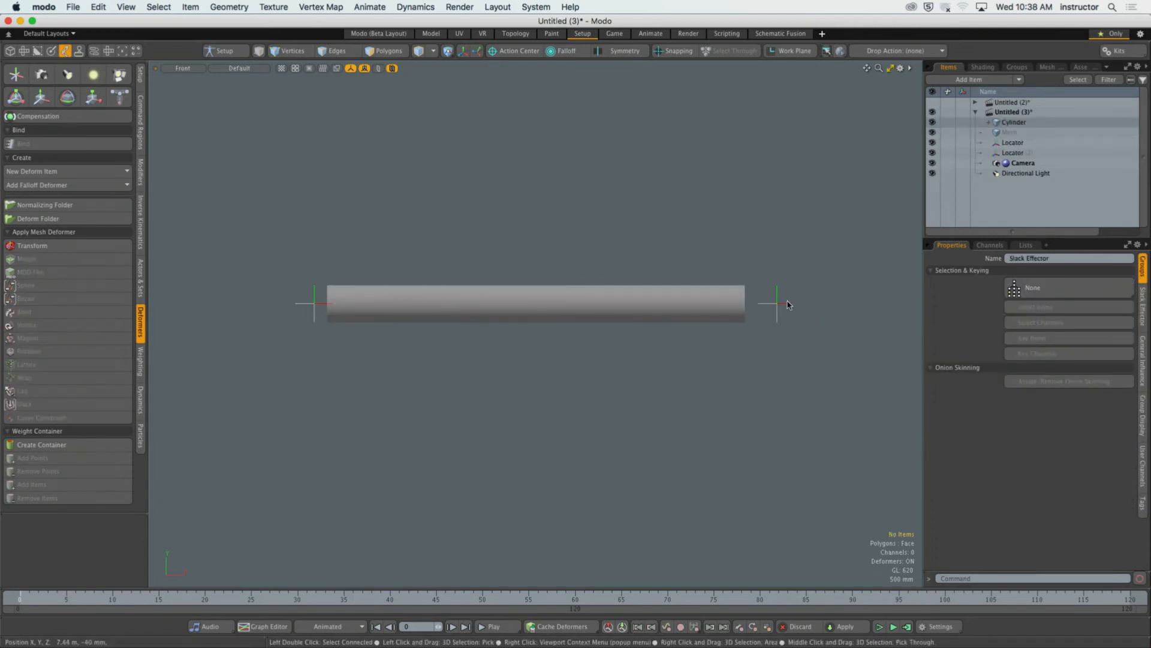
pyautogui.press('super+z')
pyautogui.click(539, 396)
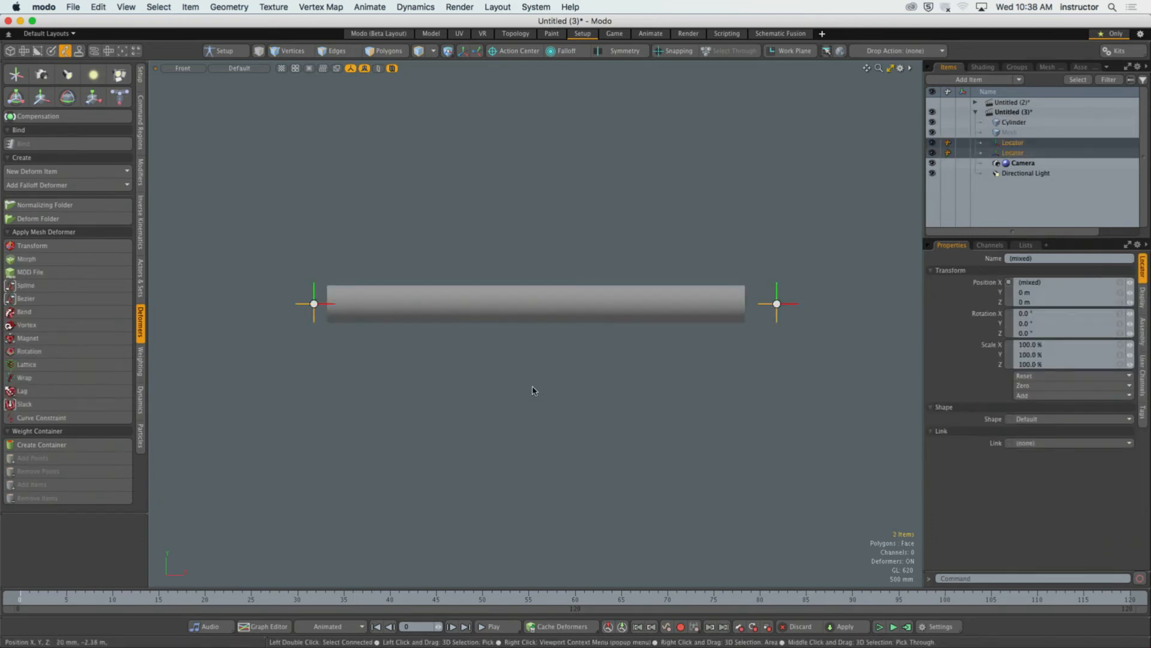
# Step: Try to apply a Slack deformer to the cylinder alone and undo it
pyautogui.click(537, 320)
pyautogui.click(60, 405)
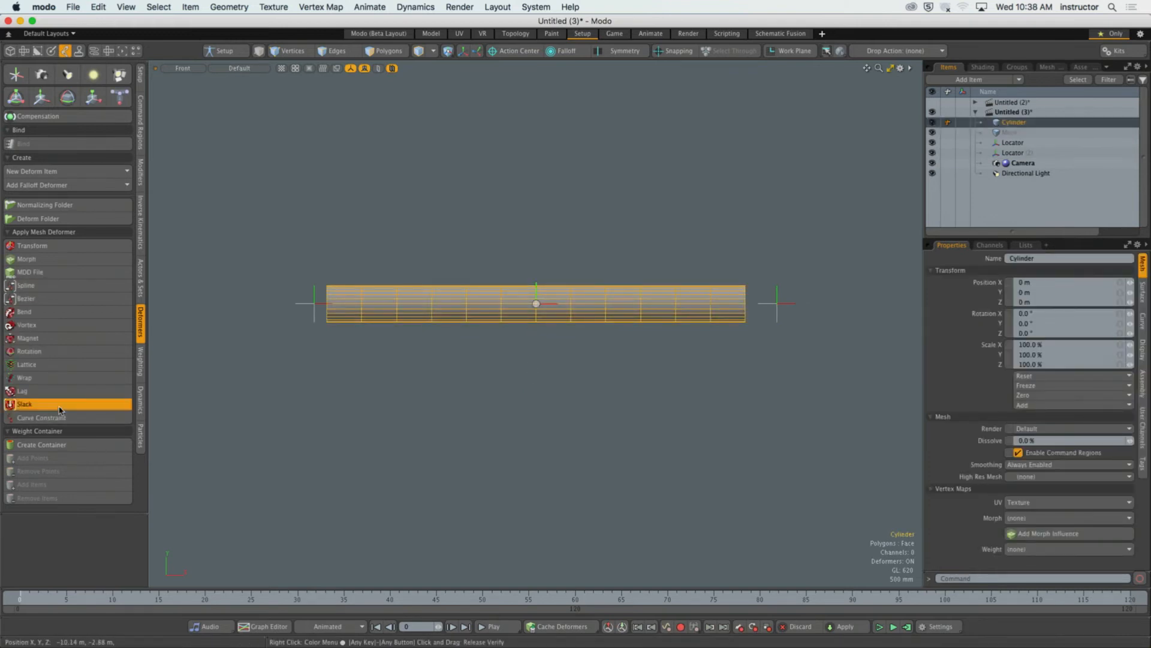
pyautogui.press('super+z')
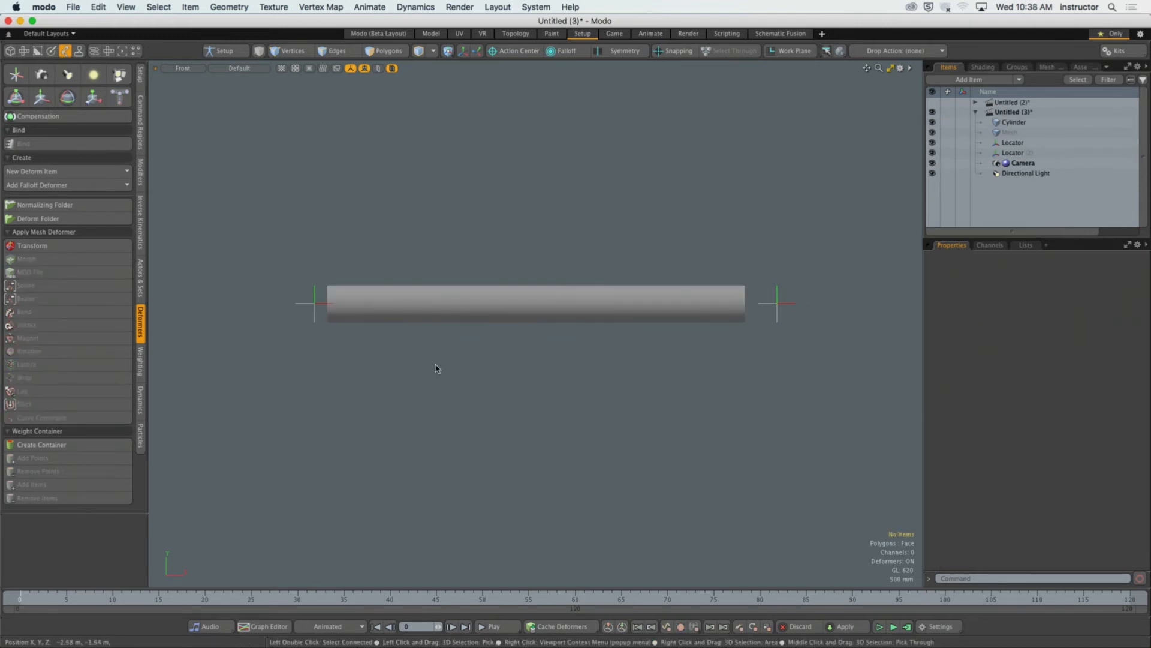
# Step: Try to apply a Slack deformer with both outlying locators added to the cylinder selection, undo it and clear the selection
pyautogui.keyDown('shift'); pyautogui.click(316, 306); pyautogui.keyUp('shift')
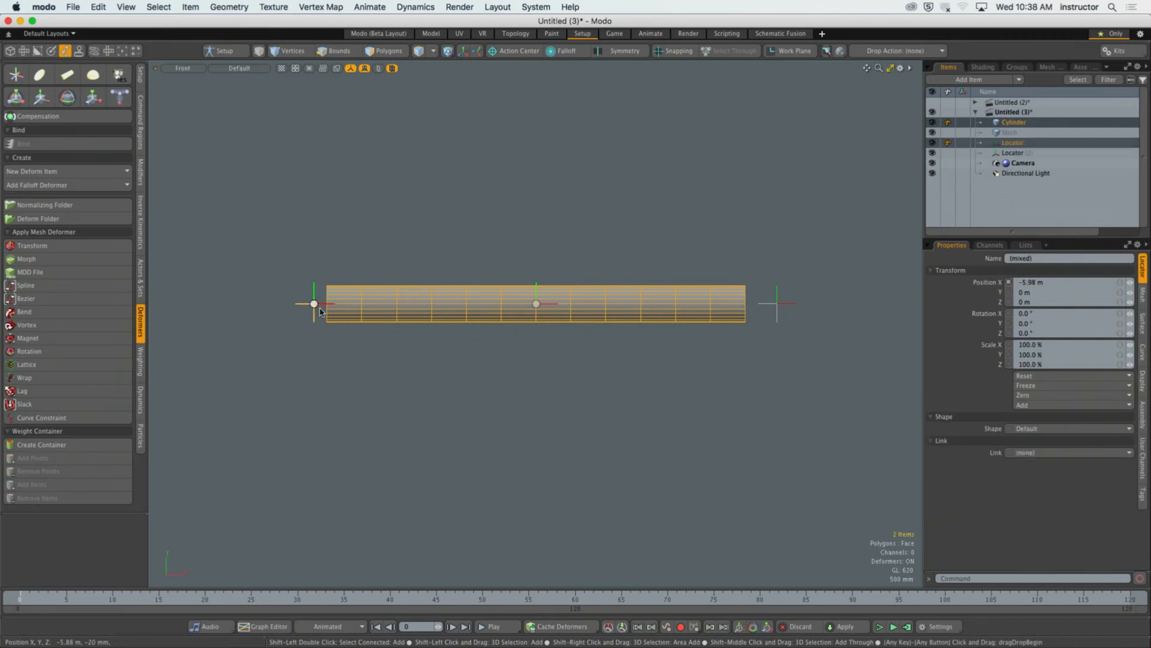
pyautogui.keyDown('shift'); pyautogui.click(774, 303); pyautogui.keyUp('shift')
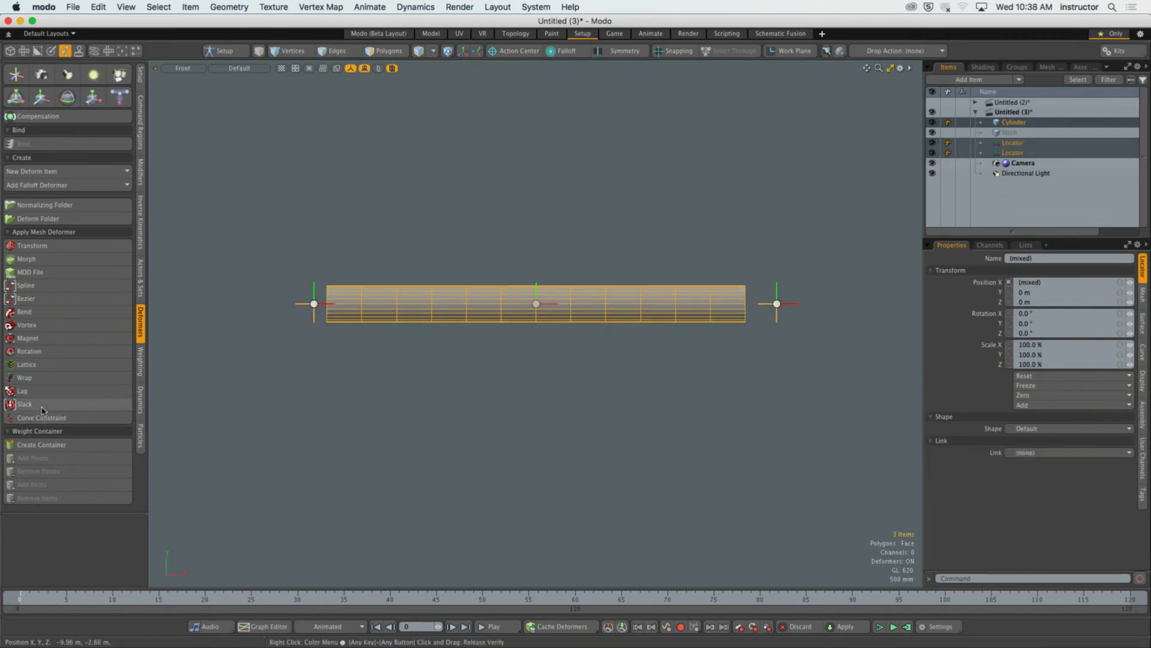
pyautogui.click(24, 403)
pyautogui.press('super+z')
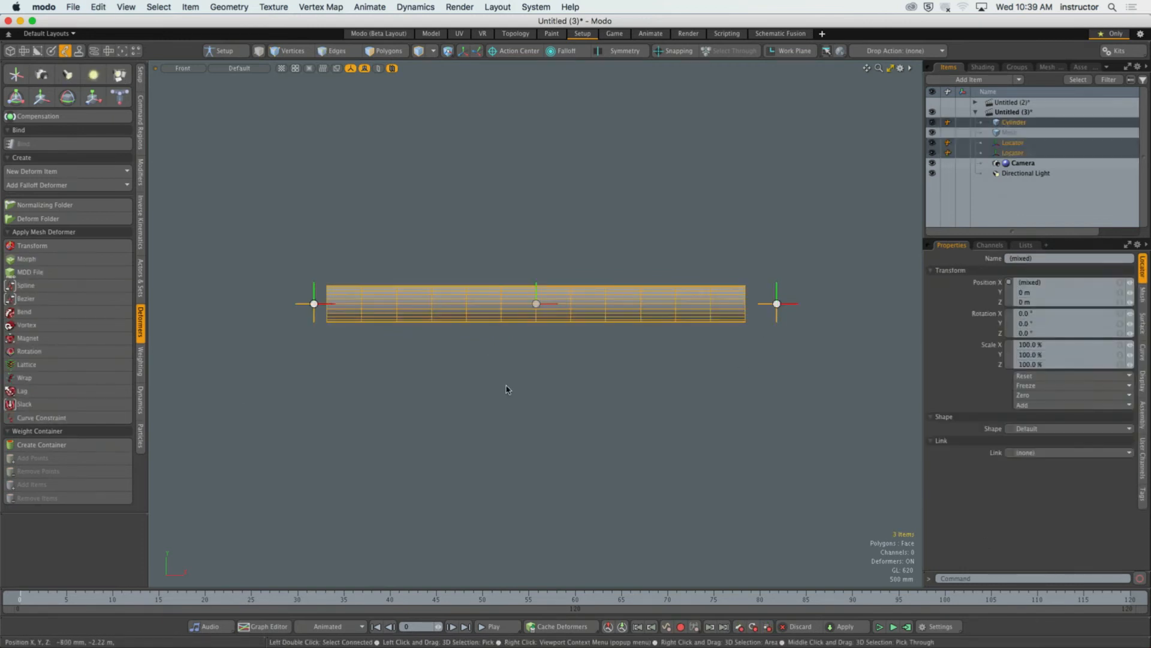
pyautogui.press('super+z')
pyautogui.click(509, 384)
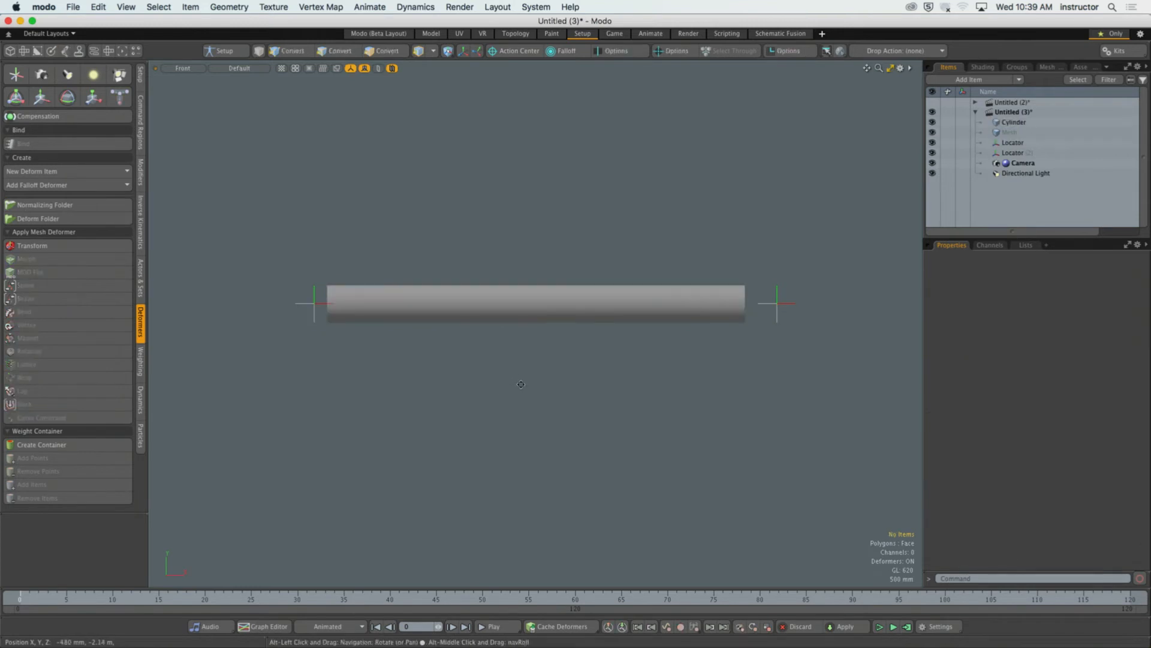
# Step: Move the first locator along X to about -5.54 m and the second one just inside the cylinder's opposite end
pyautogui.keyDown('alt'); pyautogui.moveTo(519, 380); pyautogui.dragTo(526, 386); pyautogui.keyUp('alt')
pyautogui.click(507, 315)
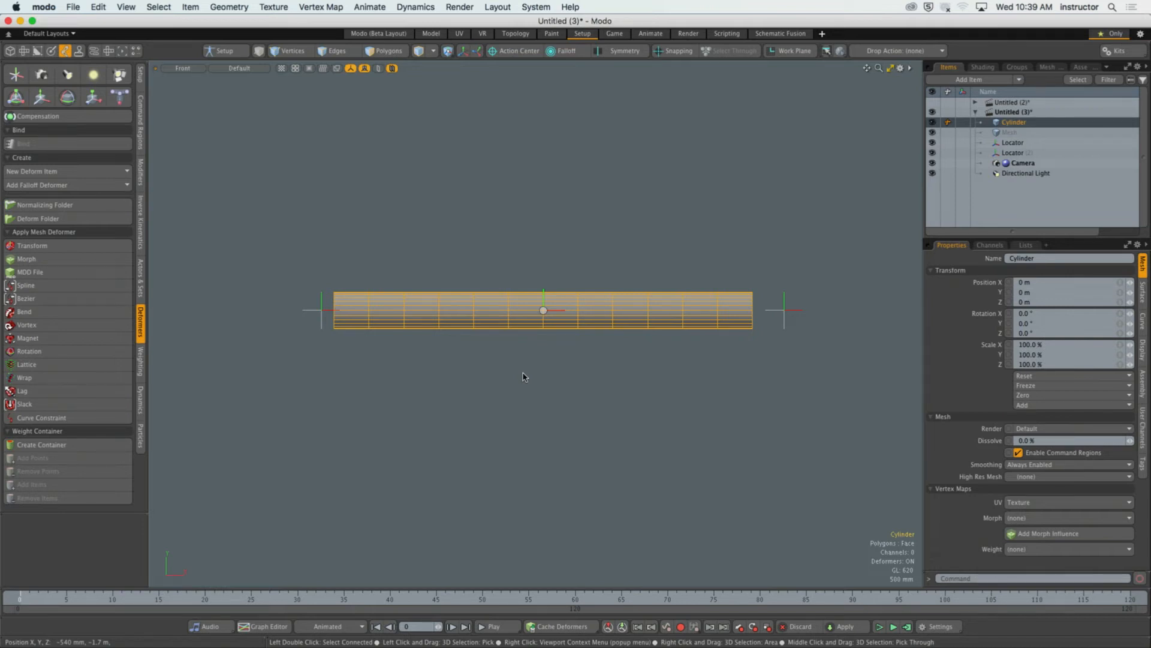
pyautogui.click(308, 288)
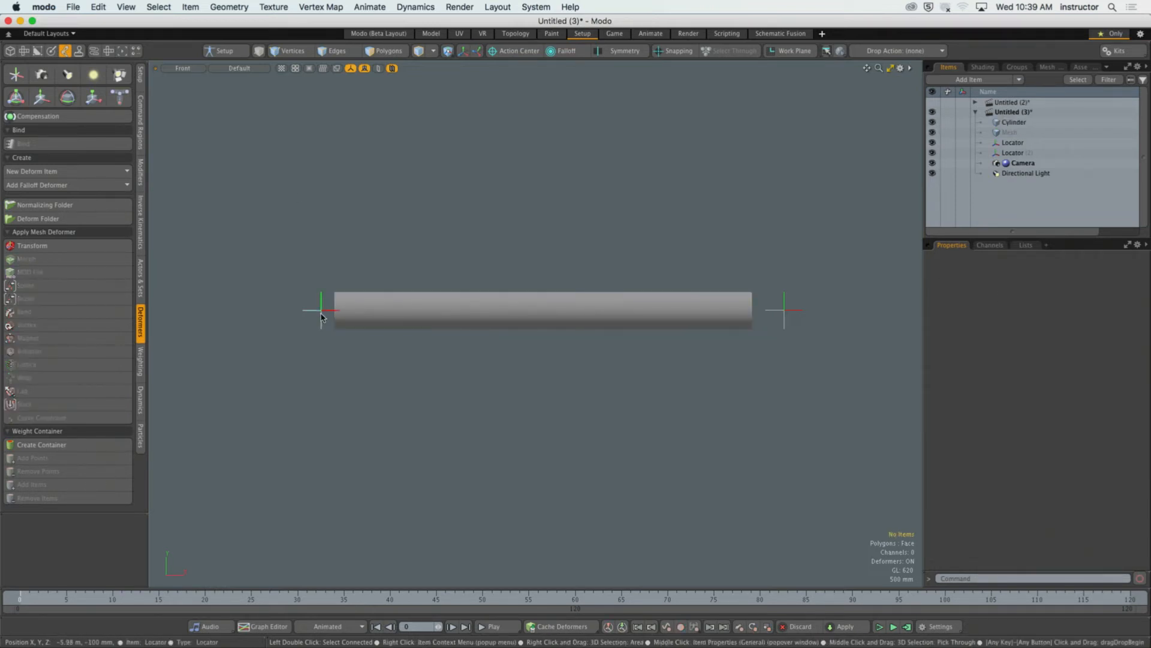
pyautogui.click(321, 316)
pyautogui.press('y')
pyautogui.moveTo(358, 312); pyautogui.dragTo(374, 313)
pyautogui.click(786, 313)
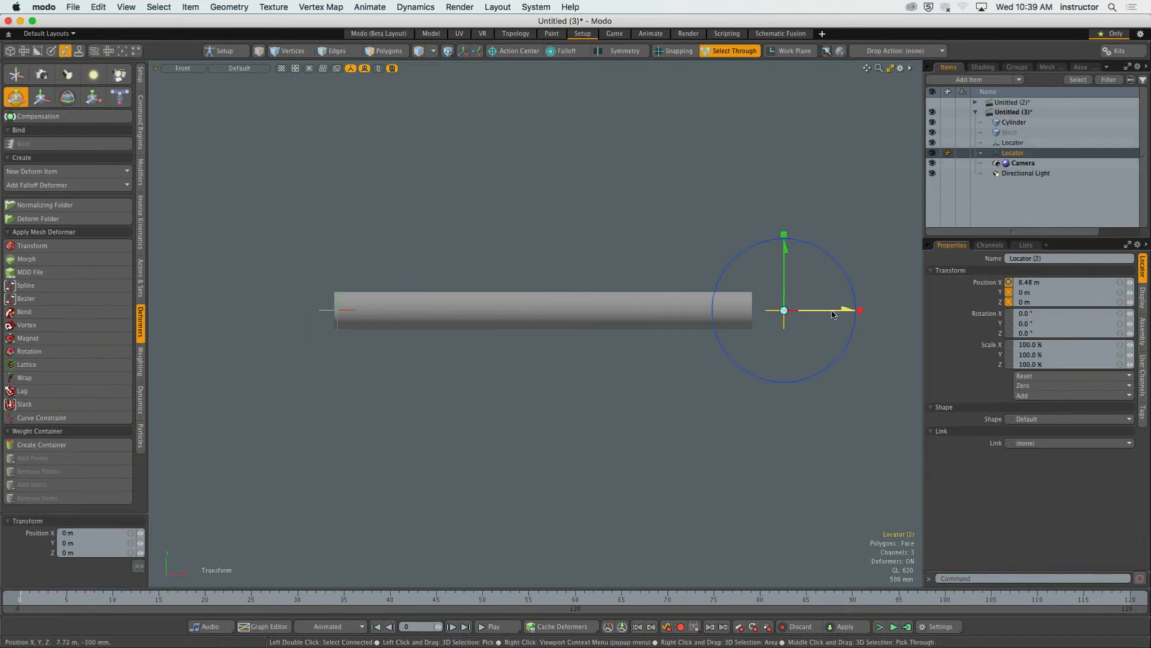
pyautogui.moveTo(798, 318)
pyautogui.mouseDown()
pyautogui.moveTo(767, 314)
pyautogui.moveTo(794, 313)
pyautogui.mouseUp()
pyautogui.press('space')
pyautogui.click(791, 247)
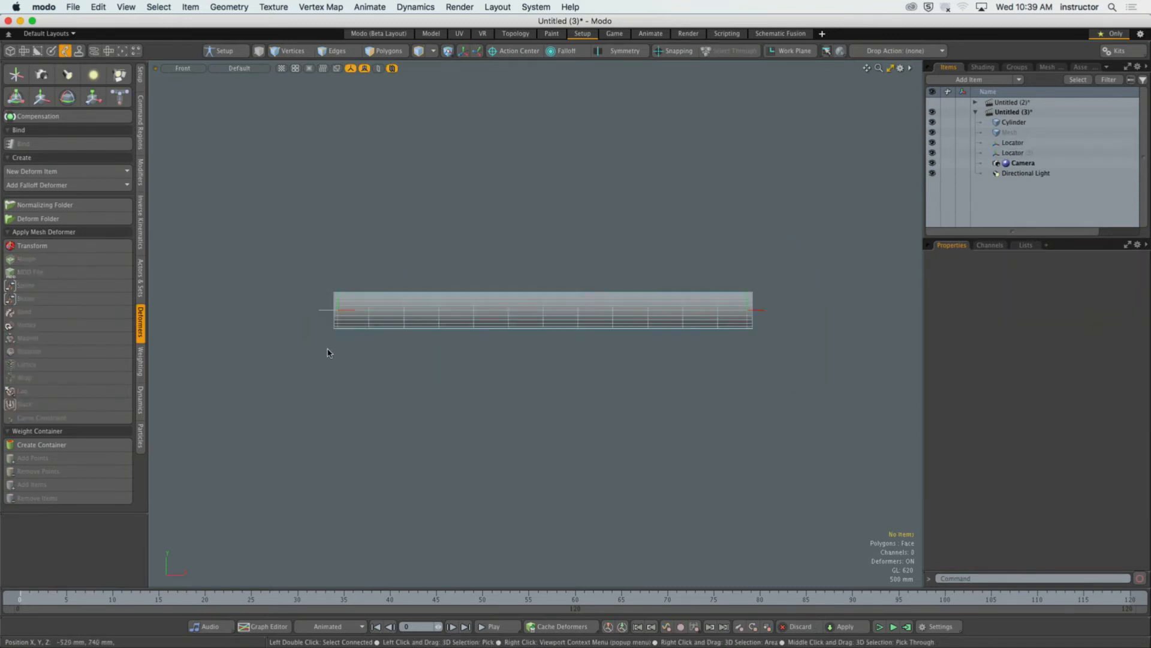
# Step: Try to apply a Slack deformer to the cylinder with the two repositioned locators selected, undo it and clear the selection
pyautogui.click(325, 312)
pyautogui.click(440, 317)
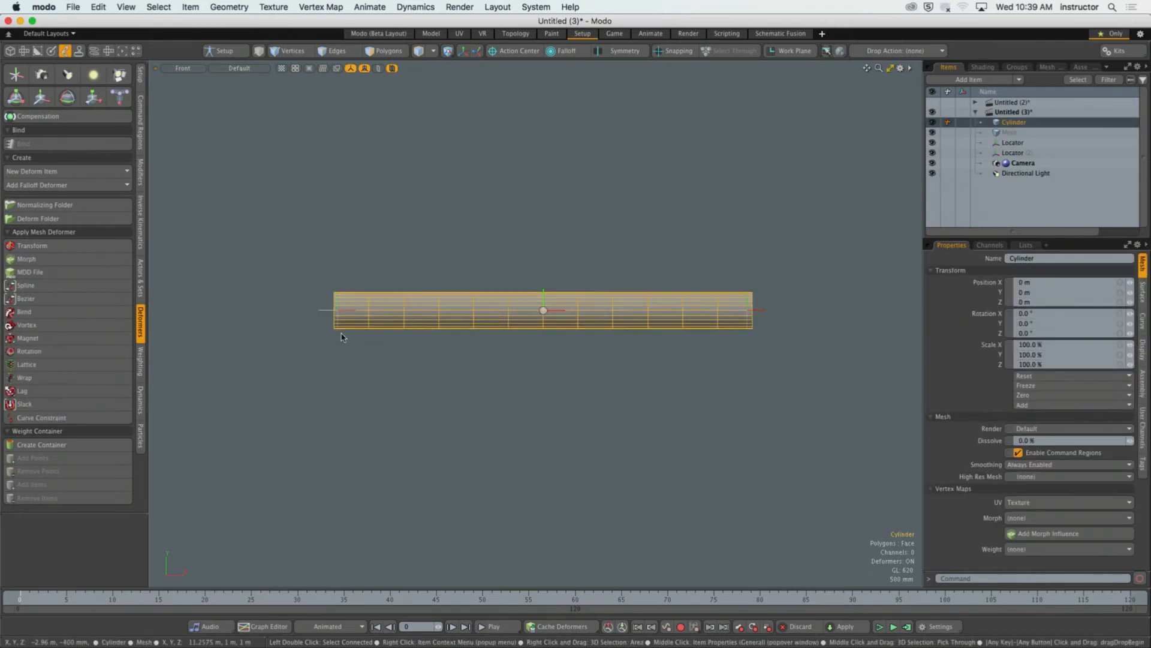
pyautogui.keyDown('shift'); pyautogui.click(321, 313); pyautogui.keyUp('shift')
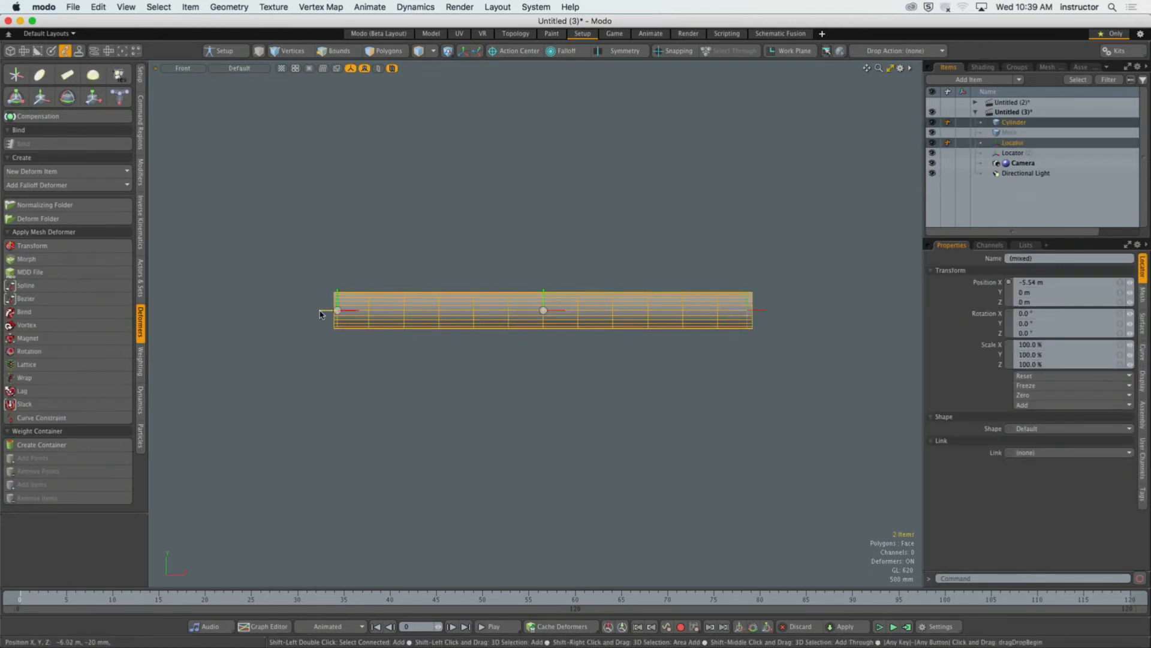
pyautogui.keyDown('shift'); pyautogui.click(763, 311); pyautogui.keyUp('shift')
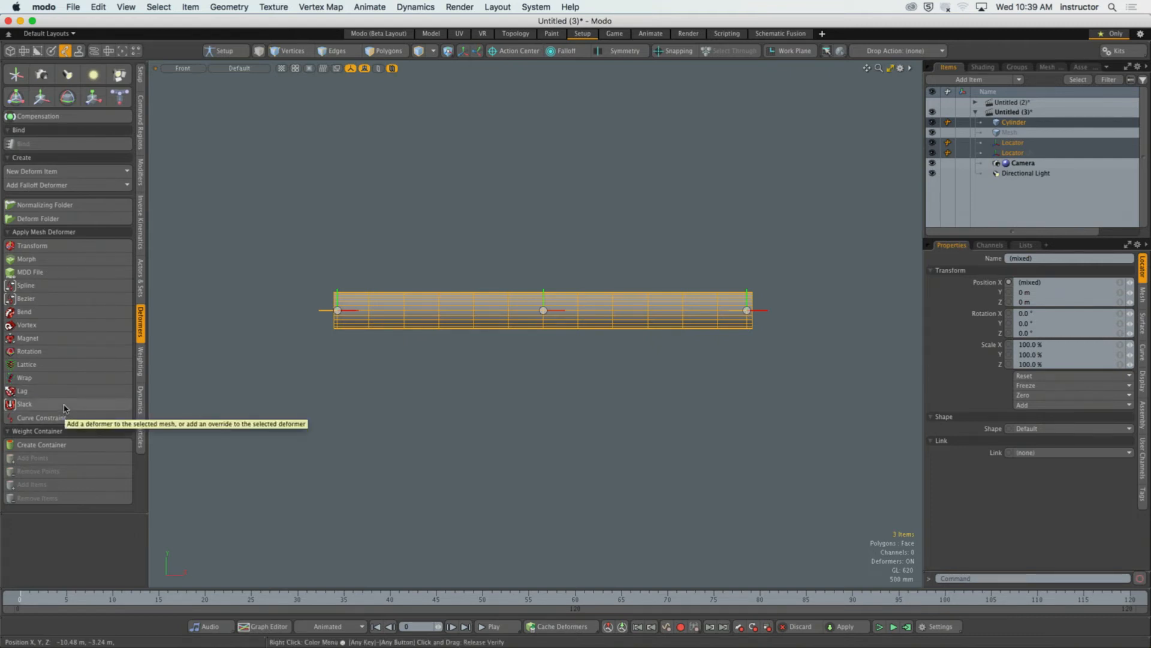
pyautogui.click(64, 405)
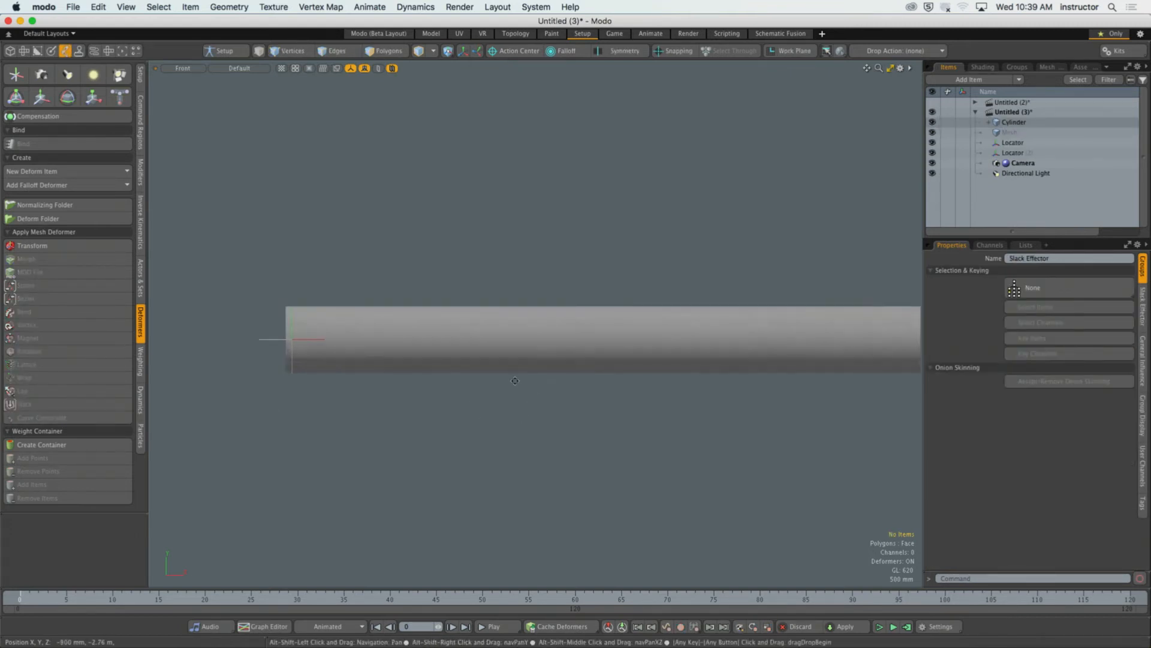
pyautogui.keyDown('alt'); pyautogui.keyDown('shift'); pyautogui.moveTo(516, 381); pyautogui.dragTo(520, 401); pyautogui.keyUp('shift'); pyautogui.keyUp('alt')
pyautogui.press('super+z')
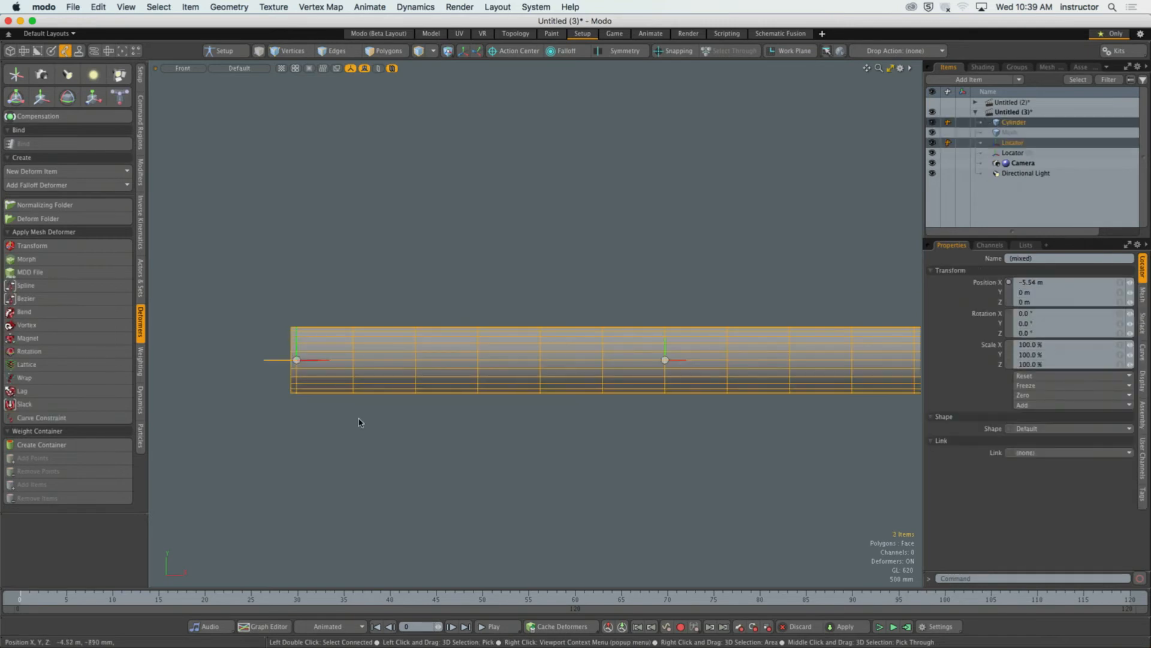
pyautogui.click(448, 434)
# Step: Select both locators at the cylinder's ends
pyautogui.keyDown('ctrl'); pyautogui.keyDown('alt'); pyautogui.moveTo(453, 441); pyautogui.dragTo(445, 423); pyautogui.keyUp('alt'); pyautogui.keyUp('ctrl')
pyautogui.keyDown('alt'); pyautogui.keyDown('shift'); pyautogui.moveTo(437, 322); pyautogui.dragTo(487, 296); pyautogui.keyUp('shift'); pyautogui.keyUp('alt')
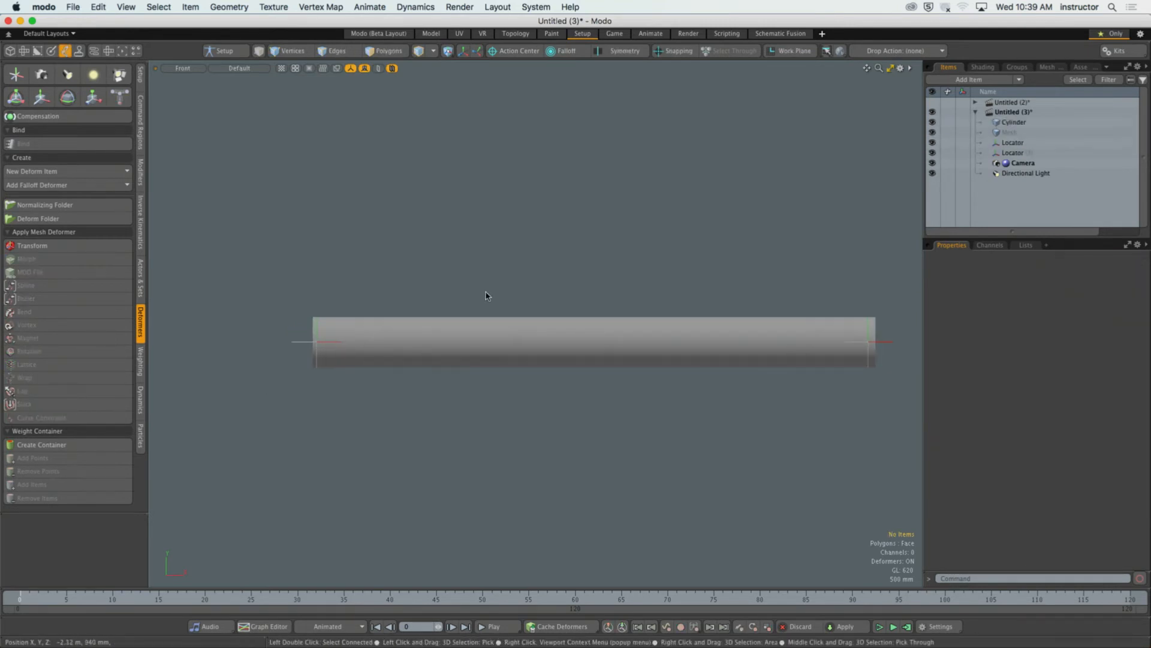
pyautogui.click(302, 342)
pyautogui.keyDown('shift'); pyautogui.click(888, 344); pyautogui.keyUp('shift')
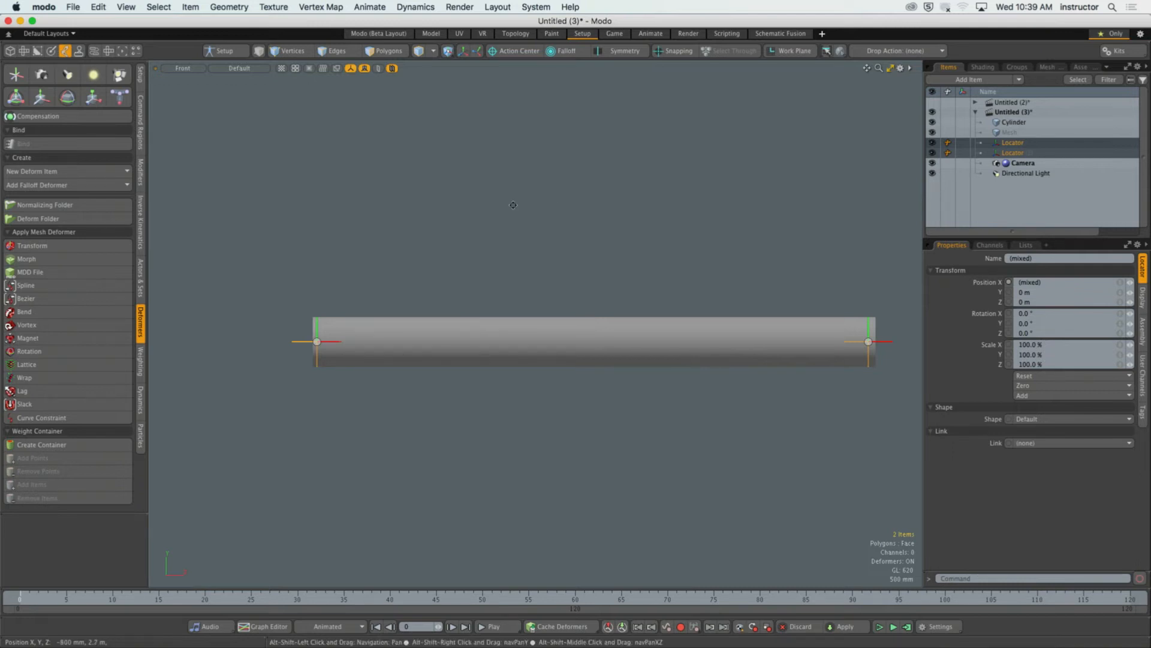
pyautogui.keyDown('alt'); pyautogui.keyDown('shift'); pyautogui.moveTo(555, 211); pyautogui.dragTo(492, 203); pyautogui.keyUp('shift'); pyautogui.keyUp('alt')
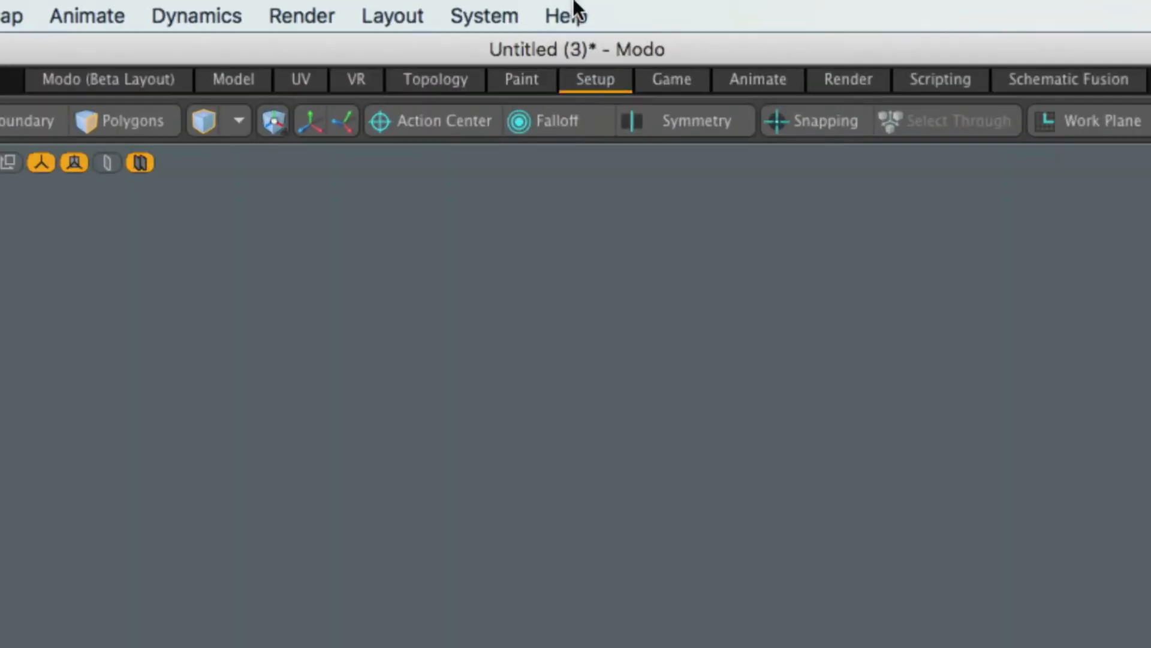
# Step: Open Modo's local documentation and search its articles for "slack deformers"
pyautogui.click(574, 13)
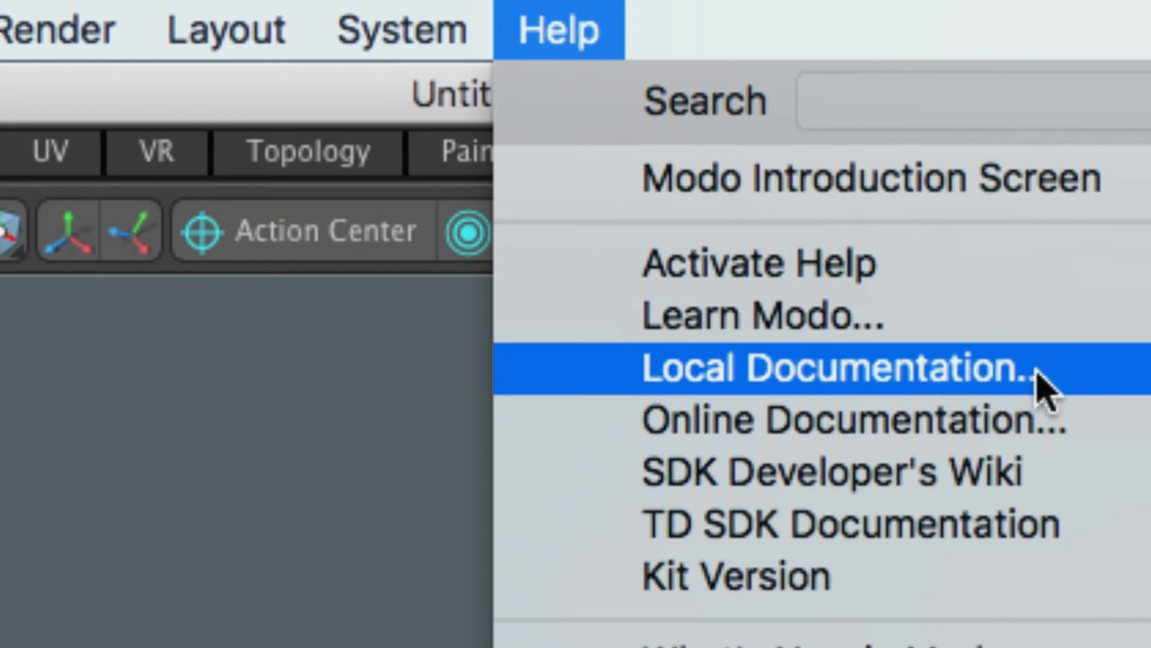
pyautogui.click(1047, 386)
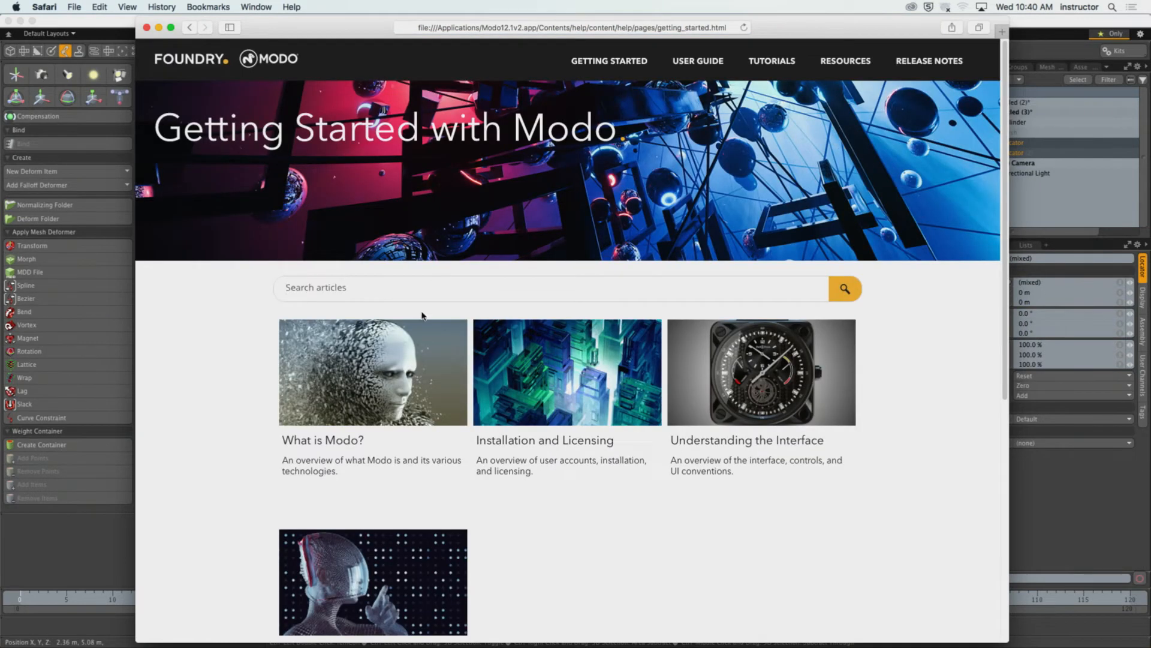
pyautogui.scroll(-10, 423, 312)
pyautogui.scroll(10, 418, 298)
pyautogui.write('slack deformers')
pyautogui.press('Return')
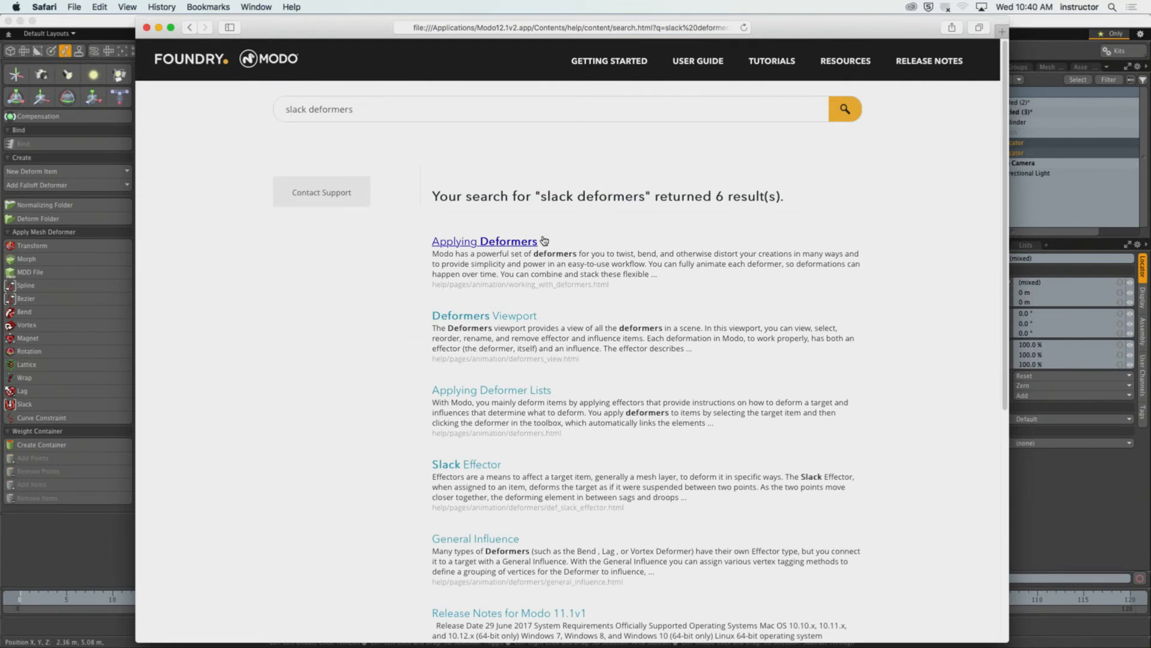
# Step: Open the Applying Deformers article, return to the results, and read how to apply the effector in the Slack Effector article
pyautogui.click(511, 245)
pyautogui.click(189, 28)
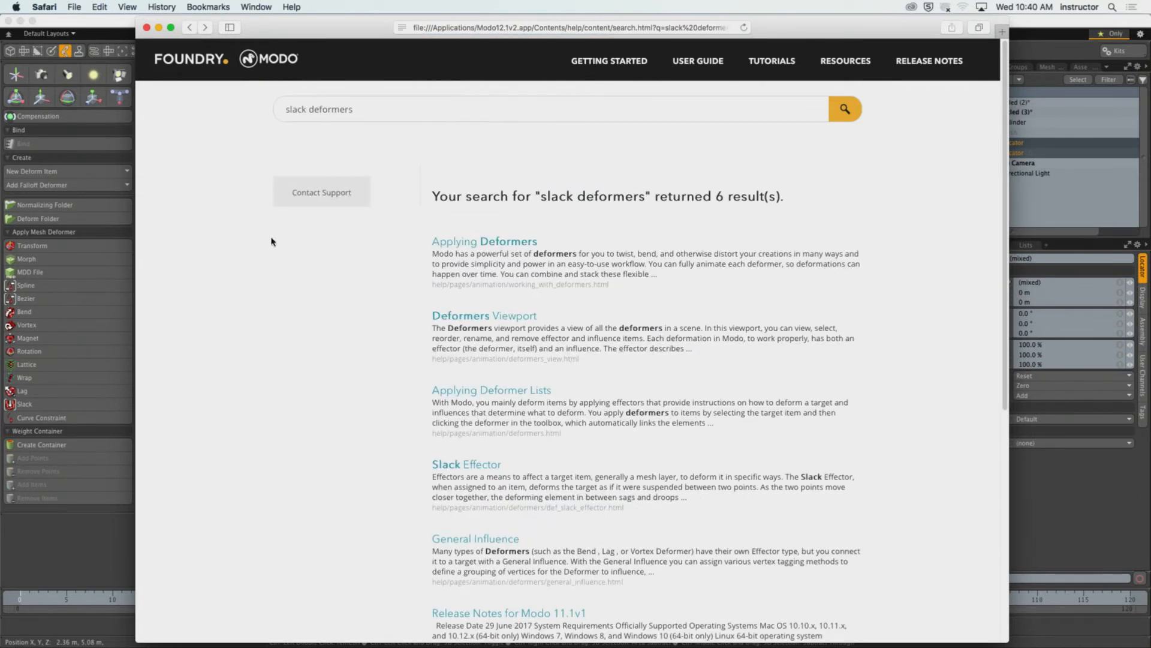
pyautogui.click(447, 467)
pyautogui.scroll(-5, 517, 456)
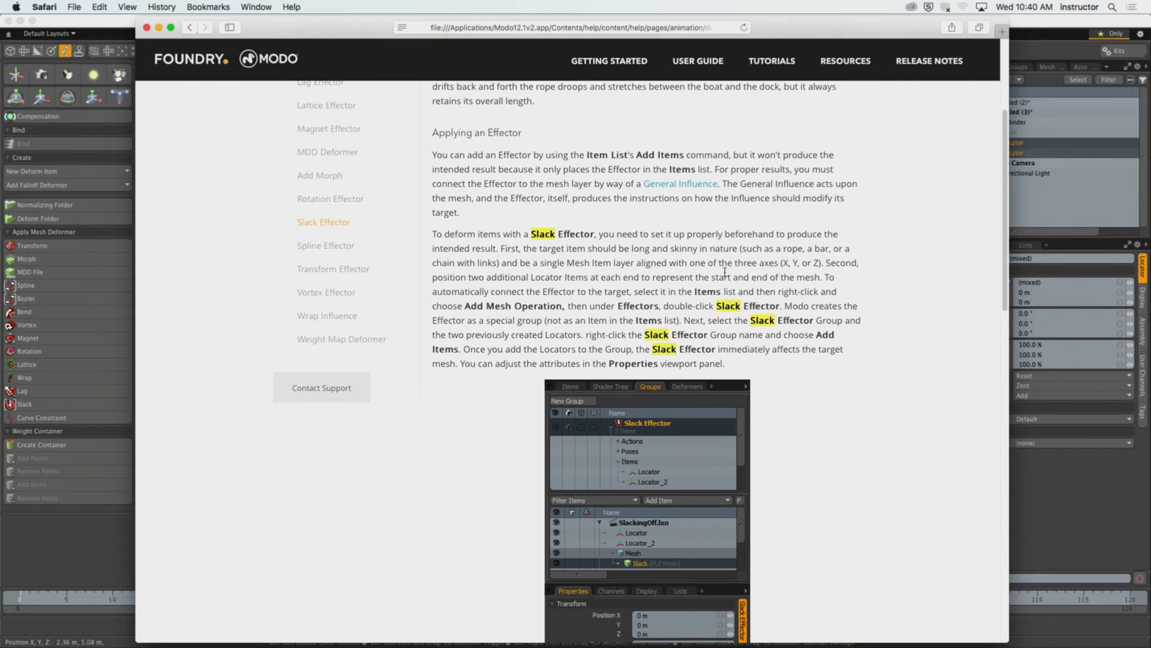
# Step: Switch to Modo, select the cylinder as the target, and recheck the Slack Effector article in Safari before returning to Modo
pyautogui.click(1039, 24)
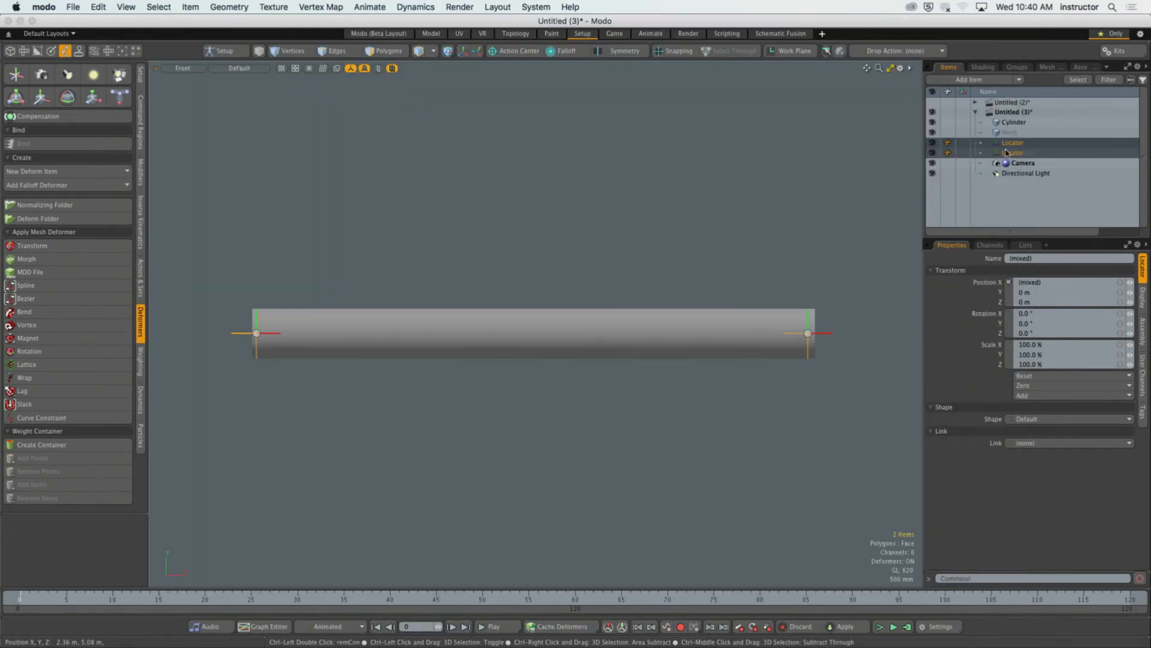
pyautogui.click(1014, 123)
pyautogui.rightClick(1015, 123)
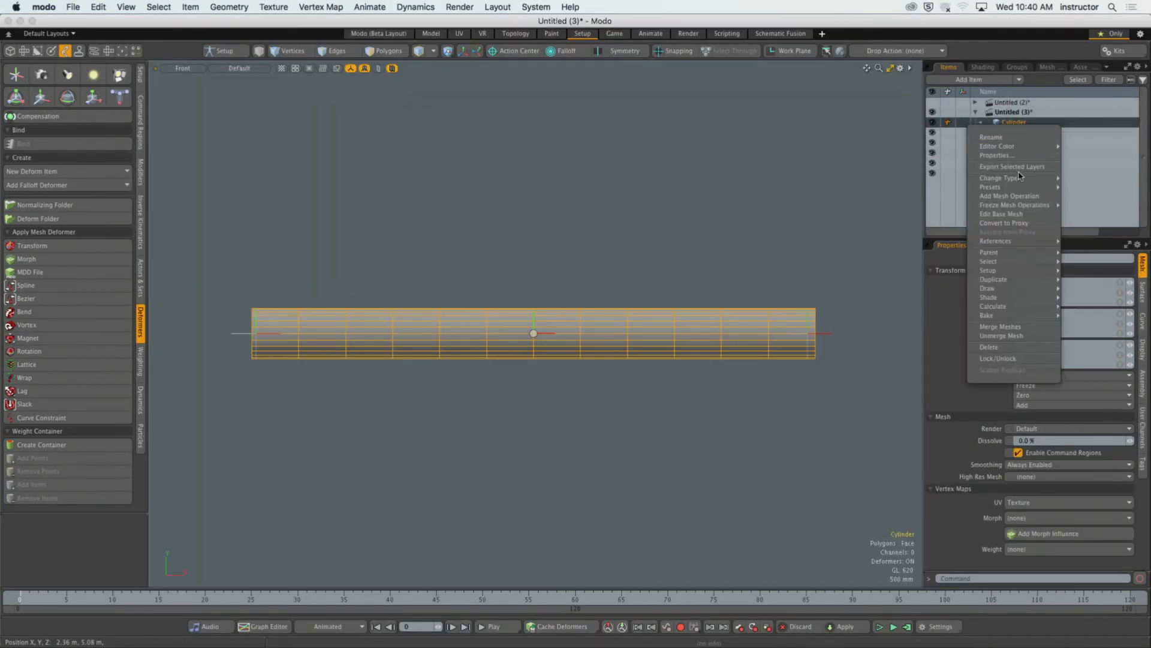
pyautogui.click(1019, 196)
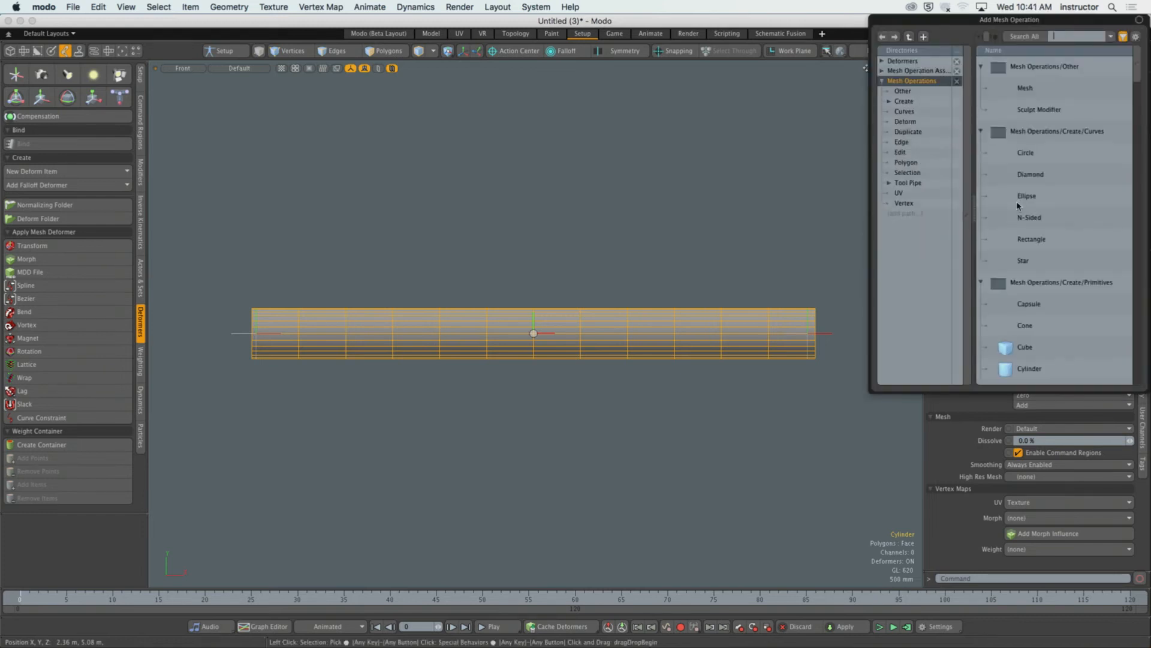
pyautogui.press('super+Tab')
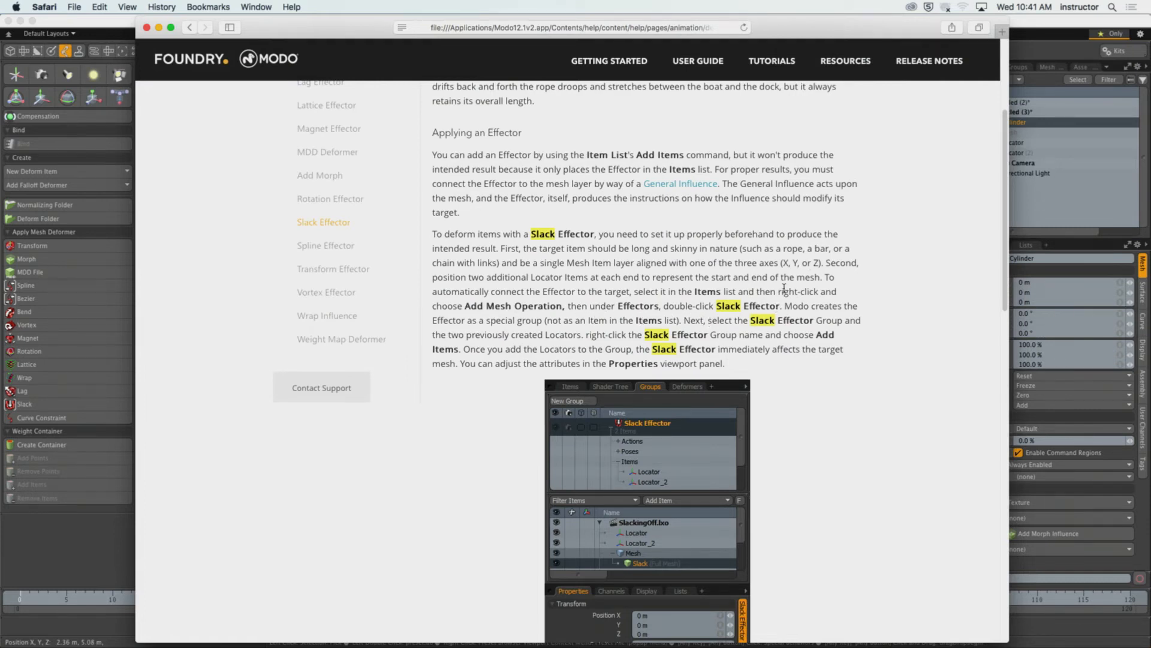
pyautogui.press('super+Tab')
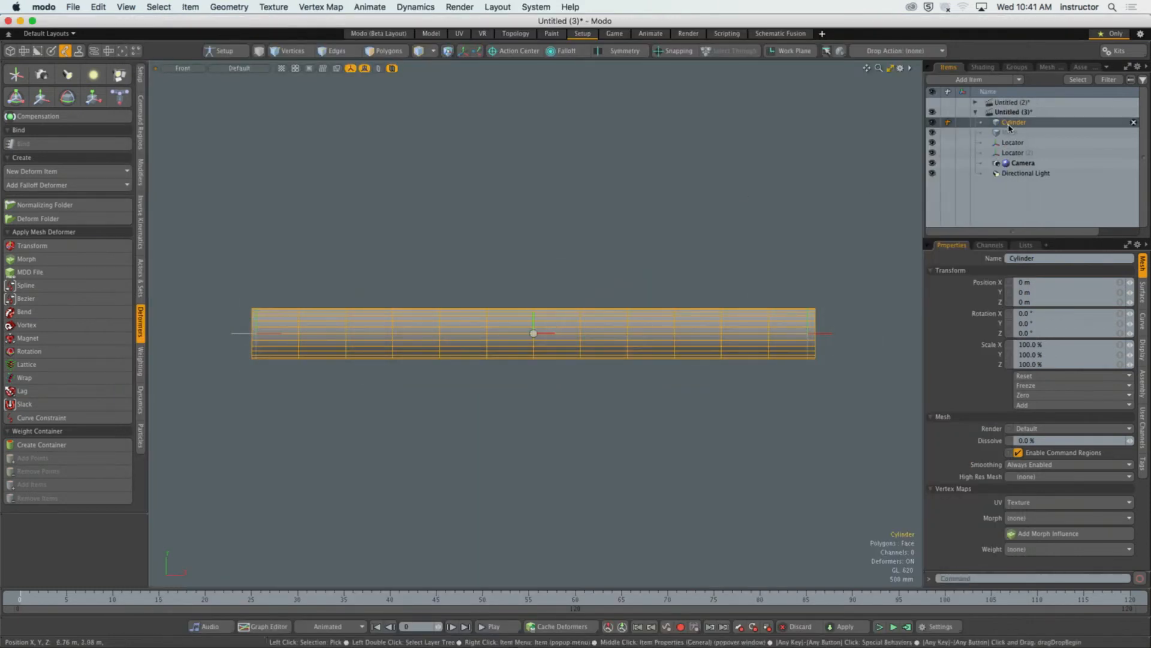
# Step: Add a Slack Effector from the Deformers effectors to the cylinder as a mesh operation
pyautogui.rightClick(1010, 125)
pyautogui.click(1000, 196)
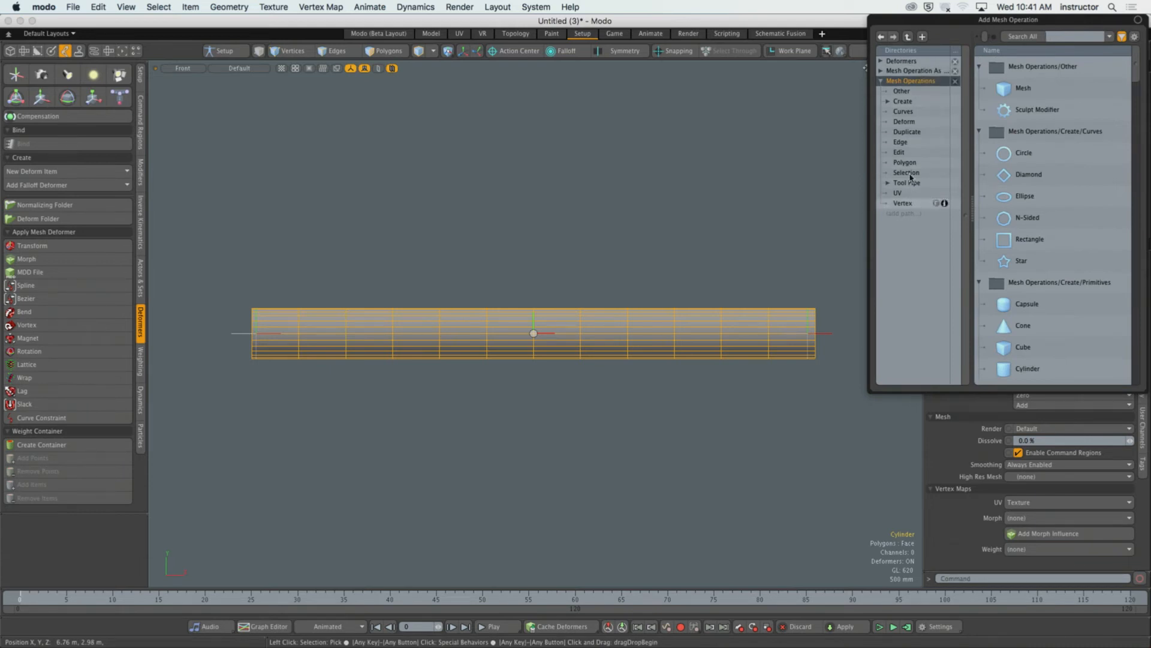
pyautogui.click(905, 123)
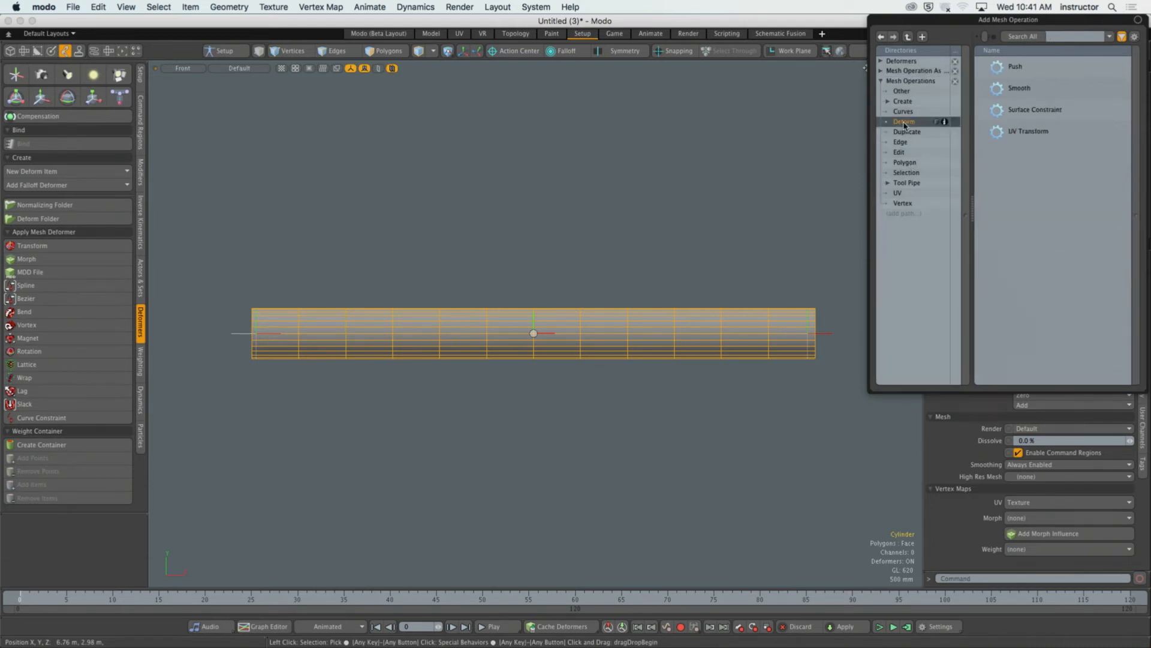
pyautogui.click(881, 82)
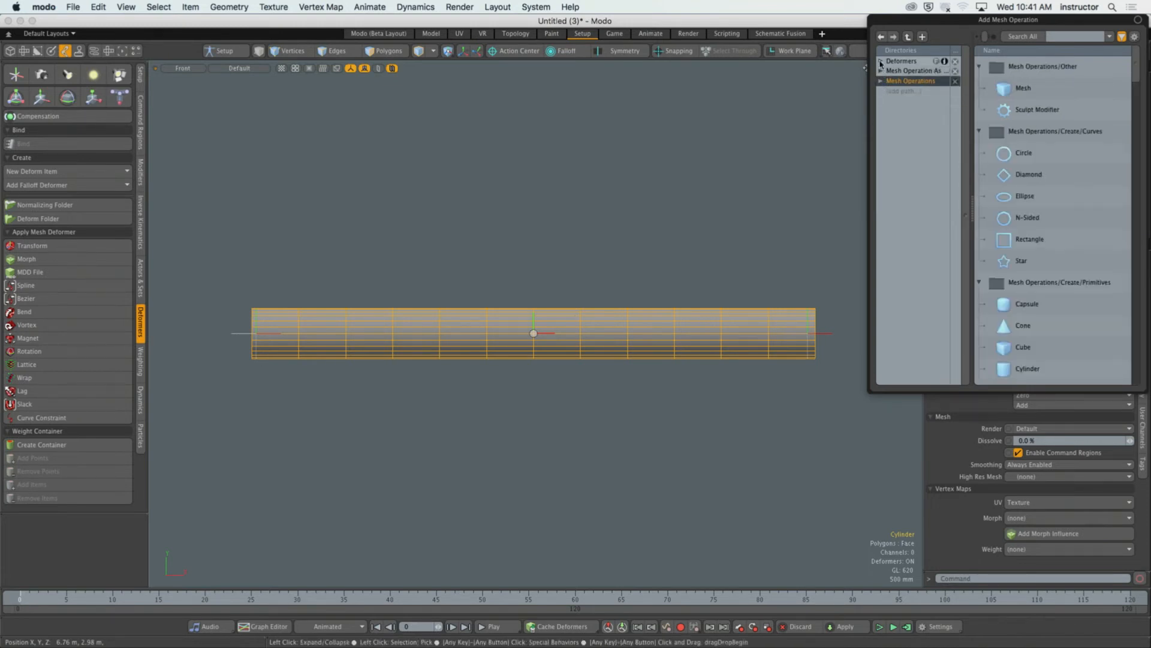
pyautogui.click(881, 60)
pyautogui.click(907, 80)
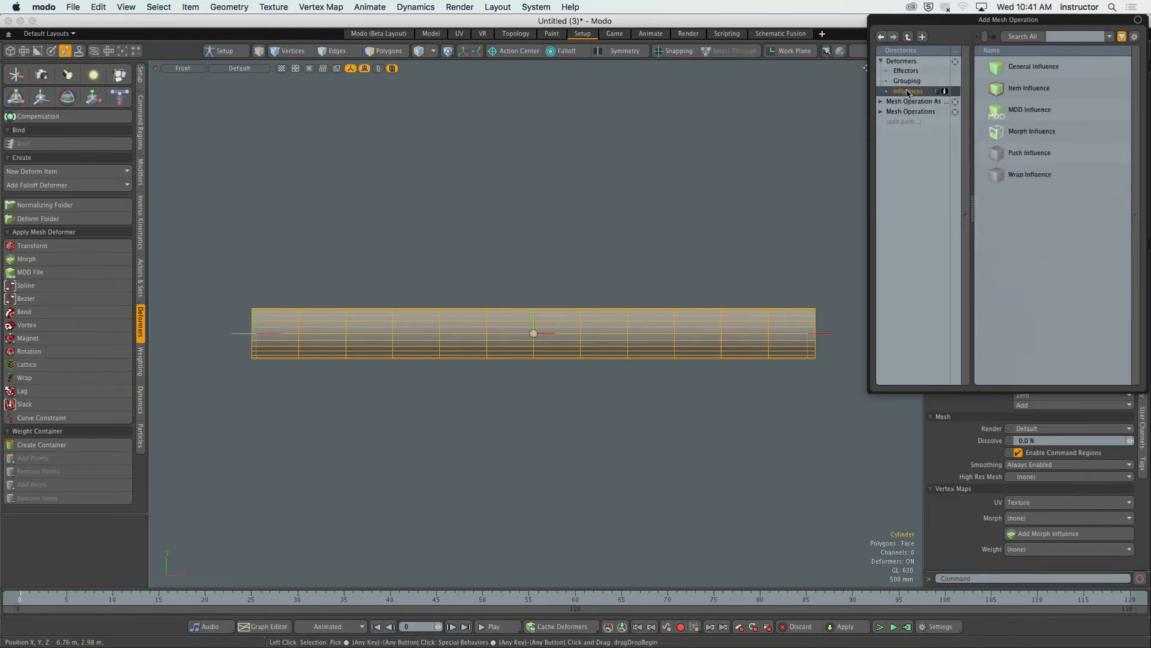
pyautogui.click(906, 71)
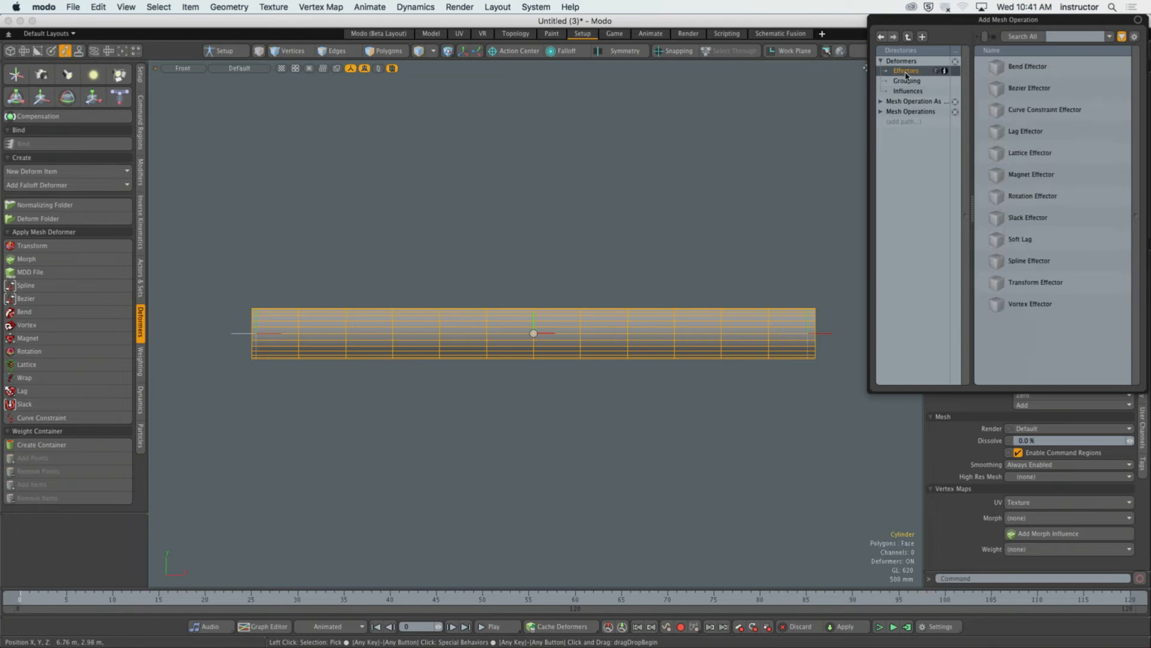
pyautogui.doubleClick(1028, 217)
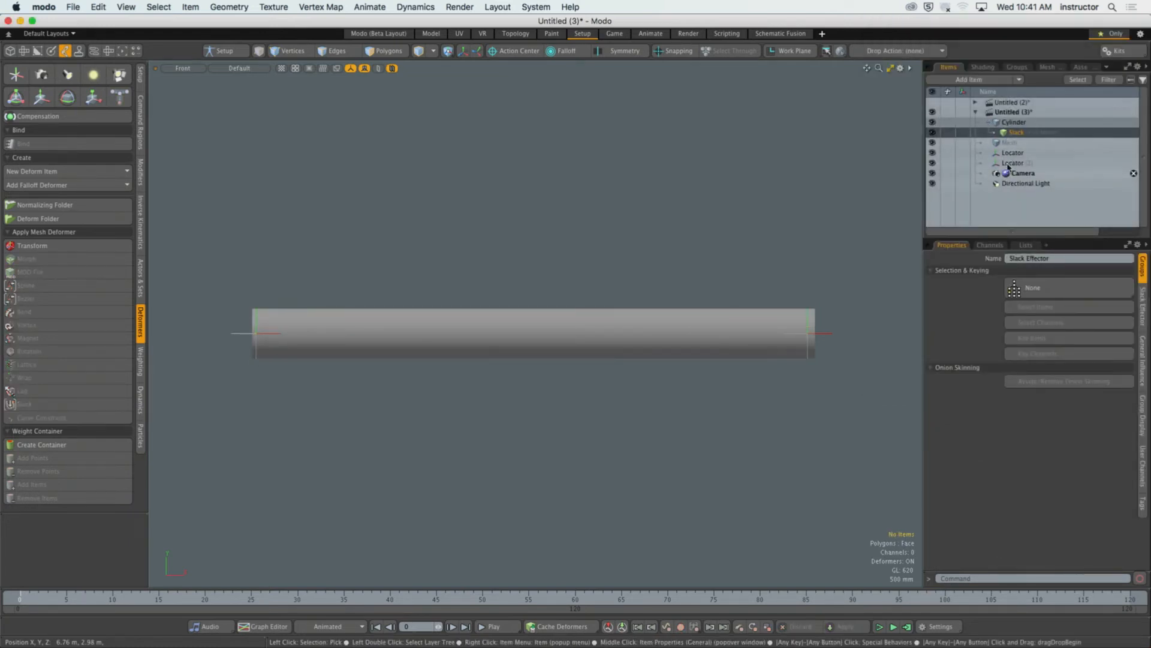
# Step: Inspect the properties of the Slack influence beneath the cylinder and consult the Slack Effector instructions in Safari again
pyautogui.click(1011, 122)
pyautogui.click(1012, 132)
pyautogui.press('super+Tab')
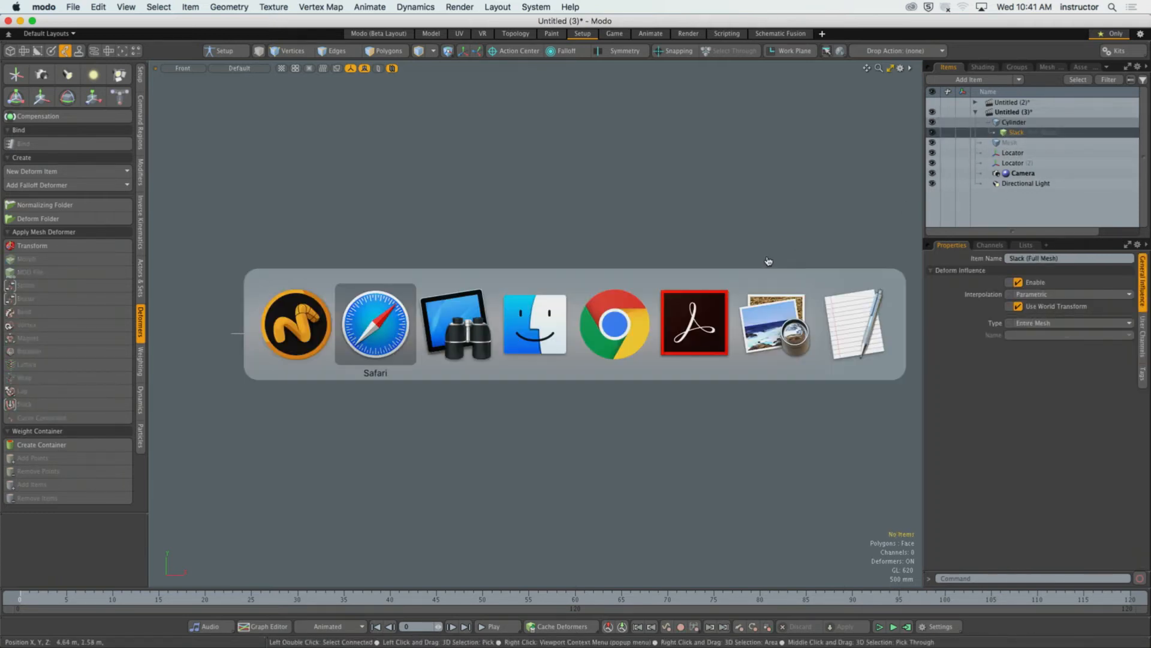
pyautogui.click(290, 337)
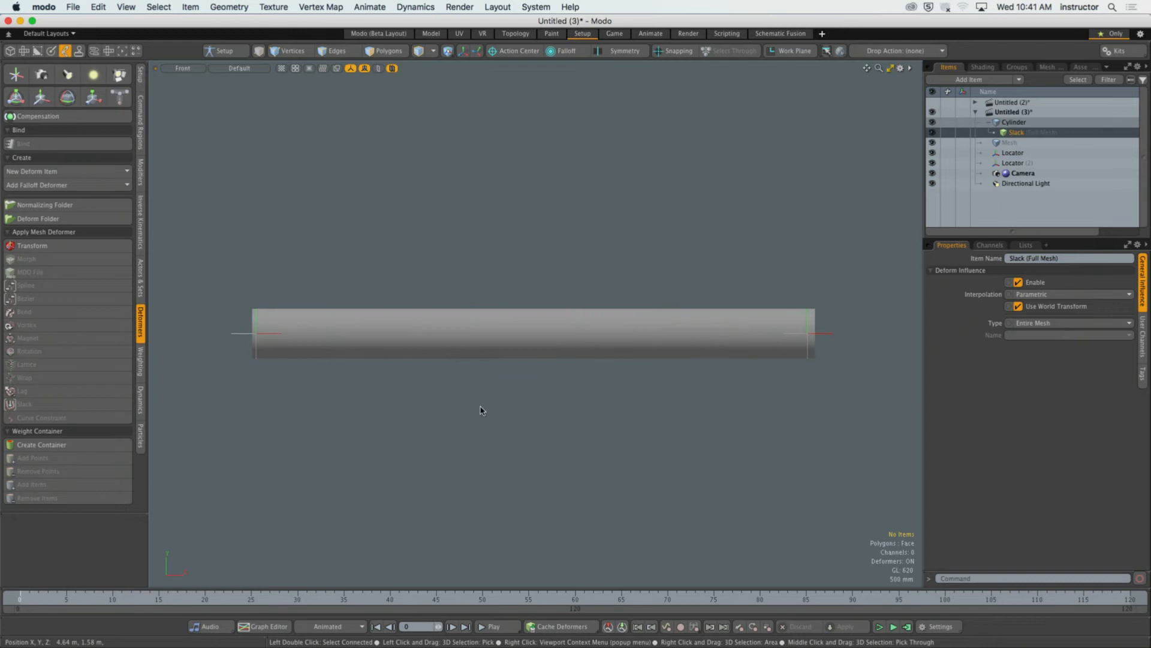
pyautogui.click(238, 337)
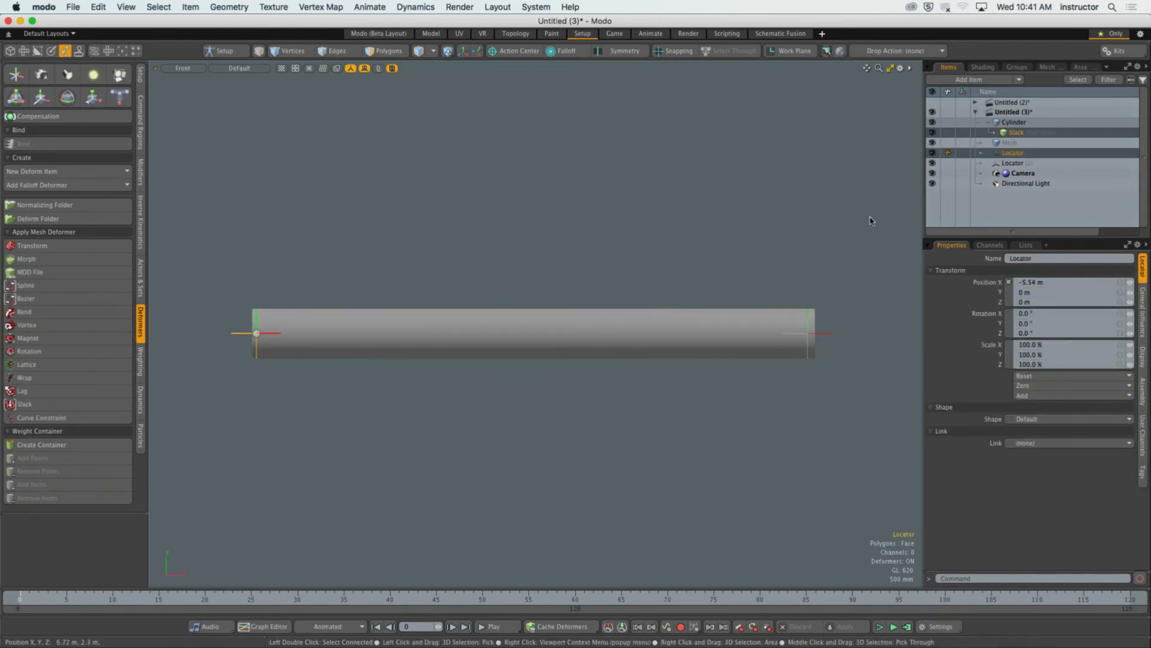
pyautogui.click(1016, 131)
pyautogui.press('super+Tab')
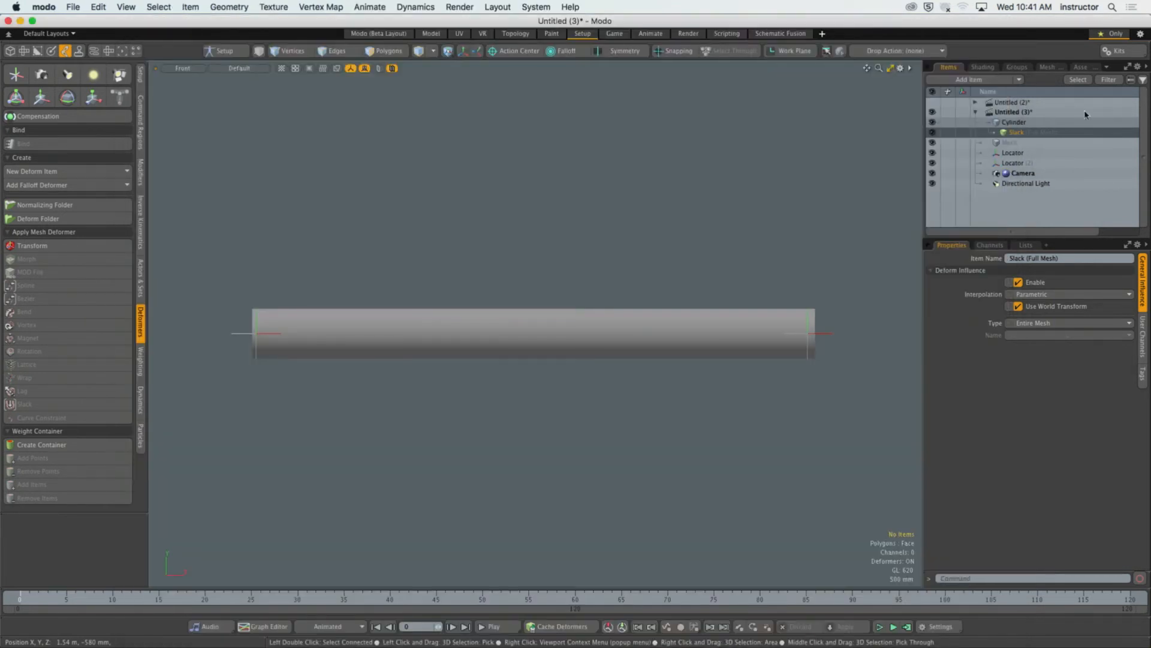
pyautogui.click(1102, 434)
# Step: Add both end locators to the Slack Effector group so the cylinder hangs between them
pyautogui.click(1024, 70)
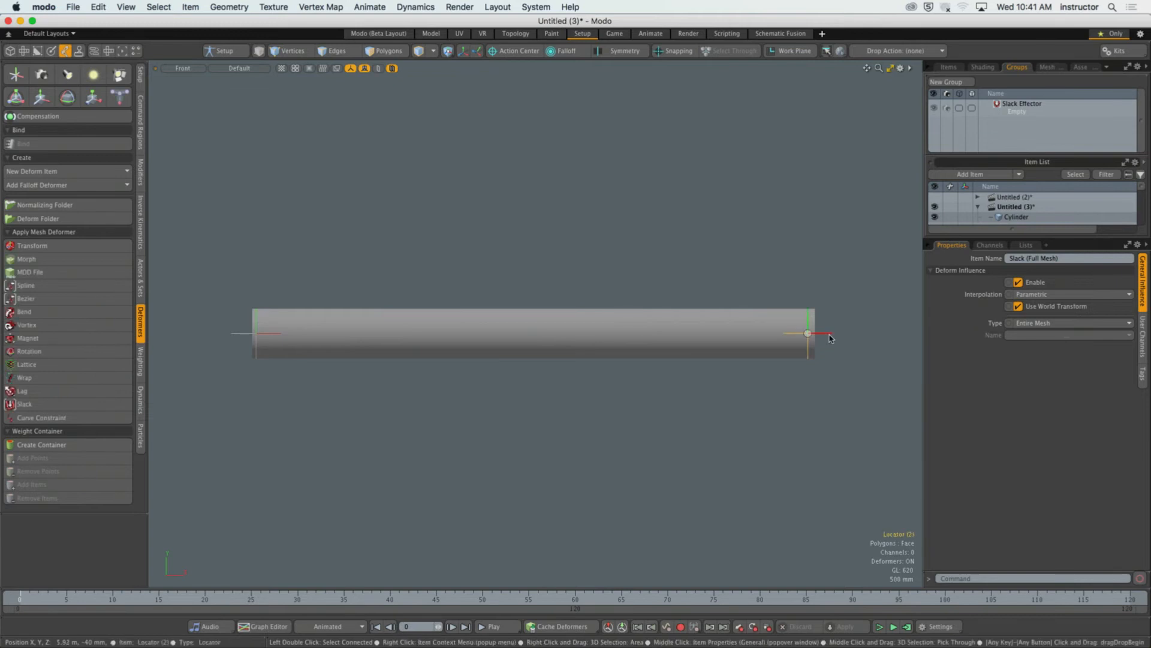
pyautogui.click(809, 333)
pyautogui.click(1020, 105)
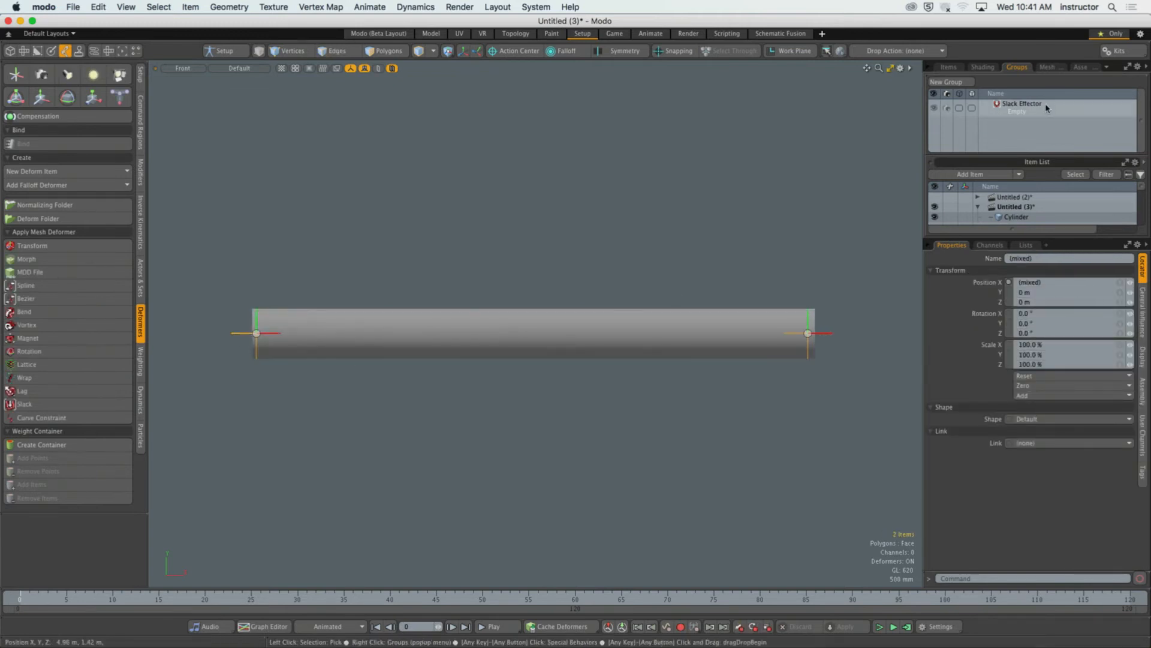
pyautogui.rightClick(1020, 104)
pyautogui.click(847, 335)
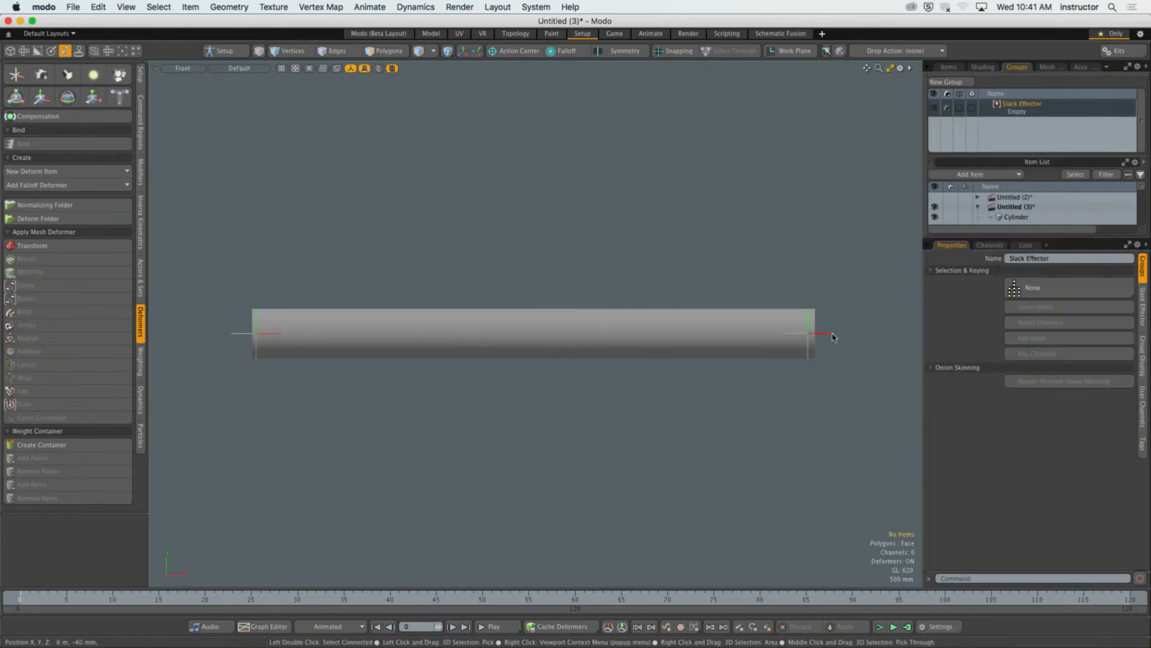
pyautogui.click(832, 334)
pyautogui.moveTo(1016, 143); pyautogui.dragTo(1021, 107)
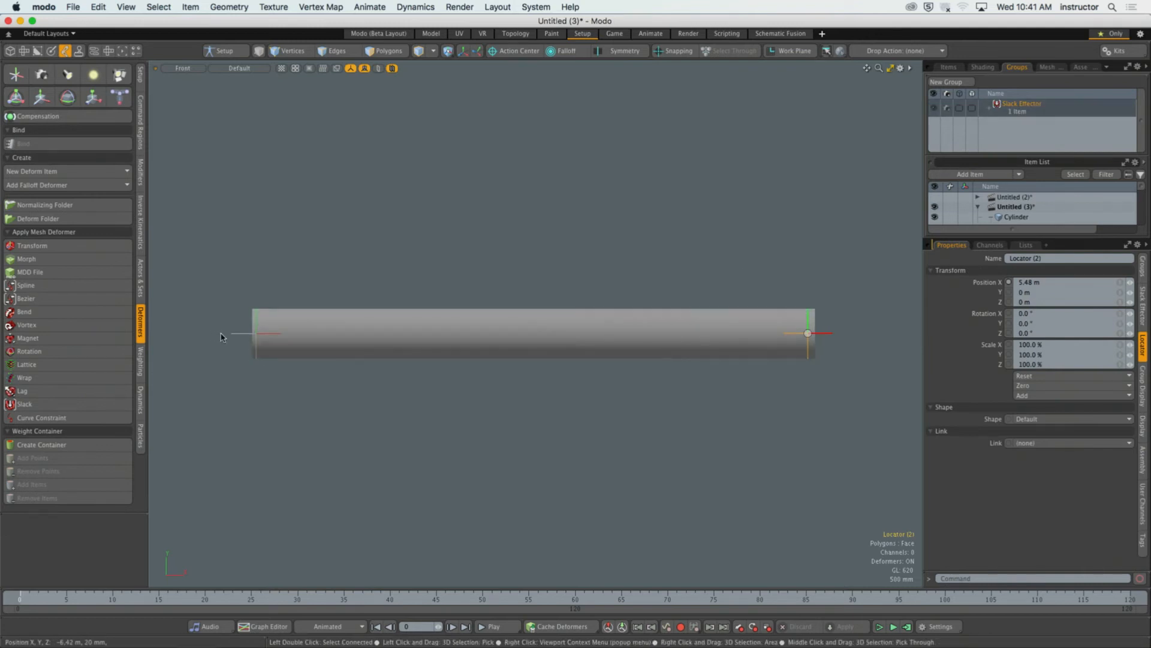
pyautogui.moveTo(237, 335); pyautogui.dragTo(1038, 110)
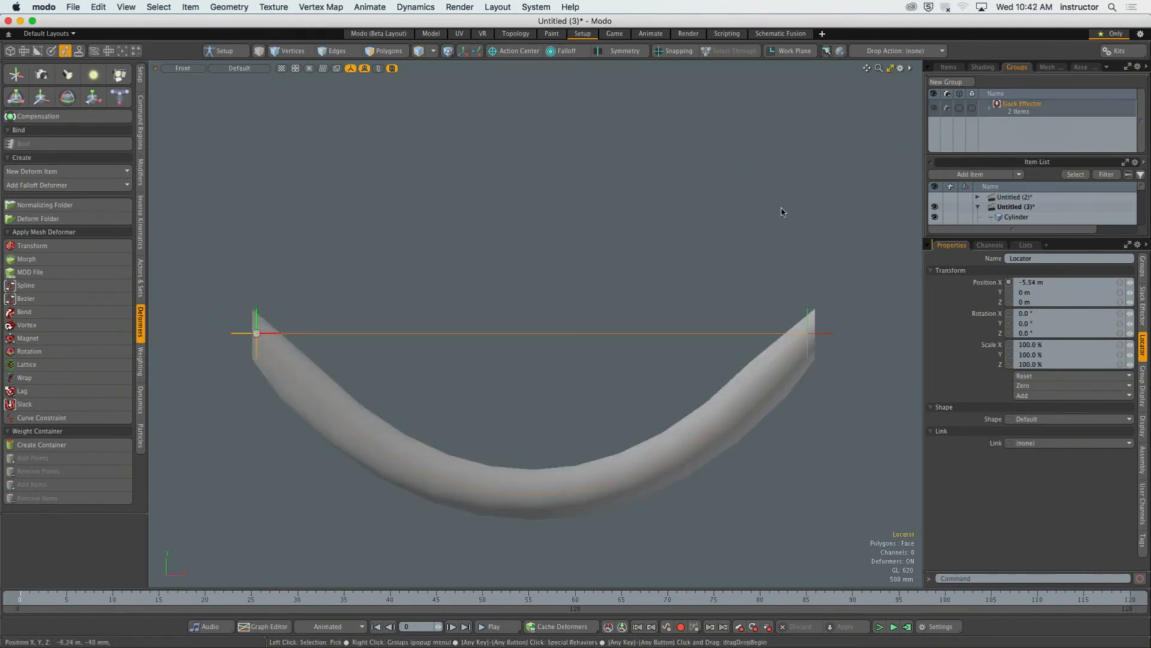
# Step: Try moving Locator (2) inward along X to about 5.22 m, undo the move and deselect the locator
pyautogui.click(759, 249)
pyautogui.scroll(-2, 722, 275)
pyautogui.keyDown('alt'); pyautogui.moveTo(723, 275); pyautogui.dragTo(575, 298); pyautogui.keyUp('alt')
pyautogui.press('.')
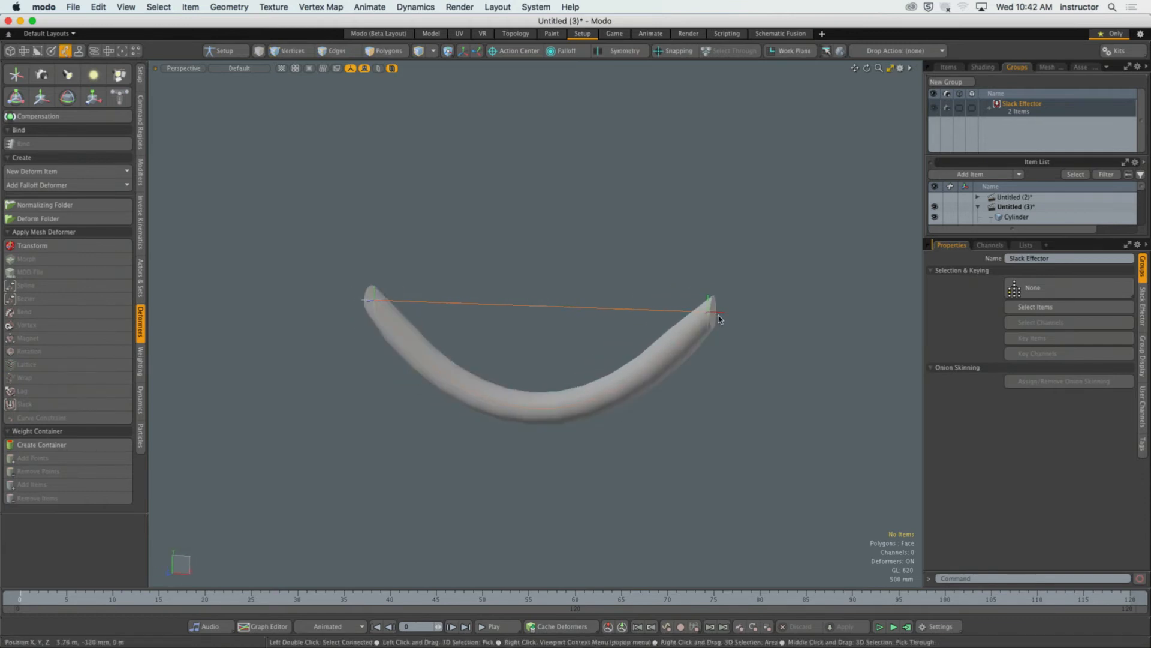
pyautogui.click(720, 314)
pyautogui.press('w')
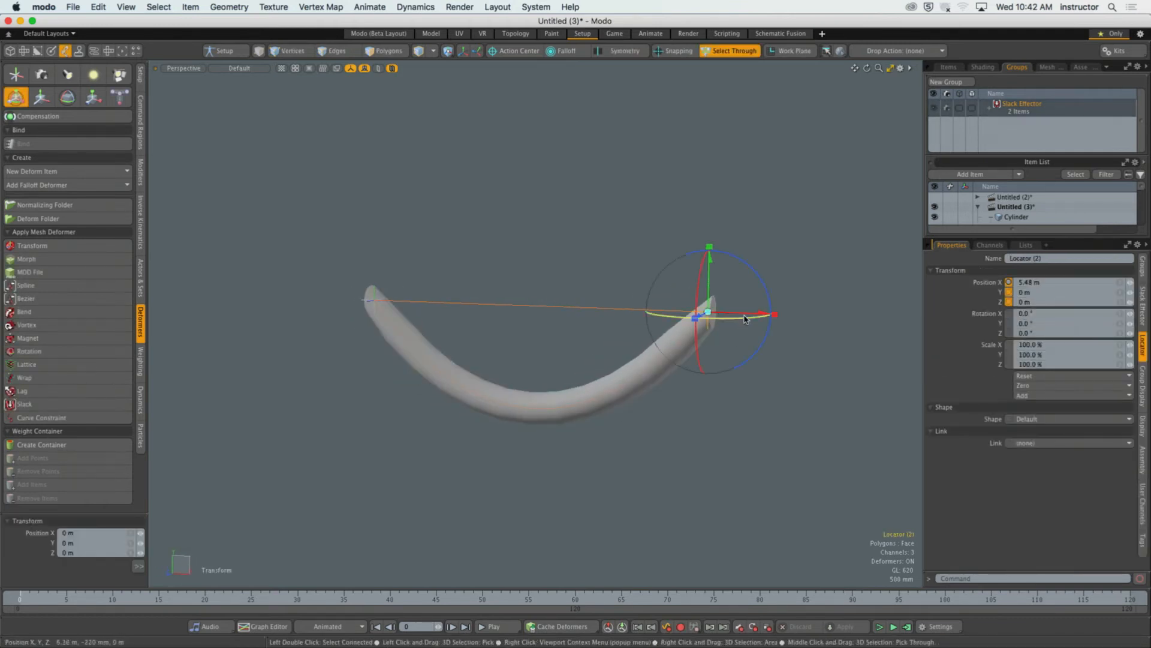
pyautogui.moveTo(750, 313)
pyautogui.mouseDown()
pyautogui.moveTo(773, 313)
pyautogui.moveTo(701, 313)
pyautogui.moveTo(743, 313)
pyautogui.mouseUp()
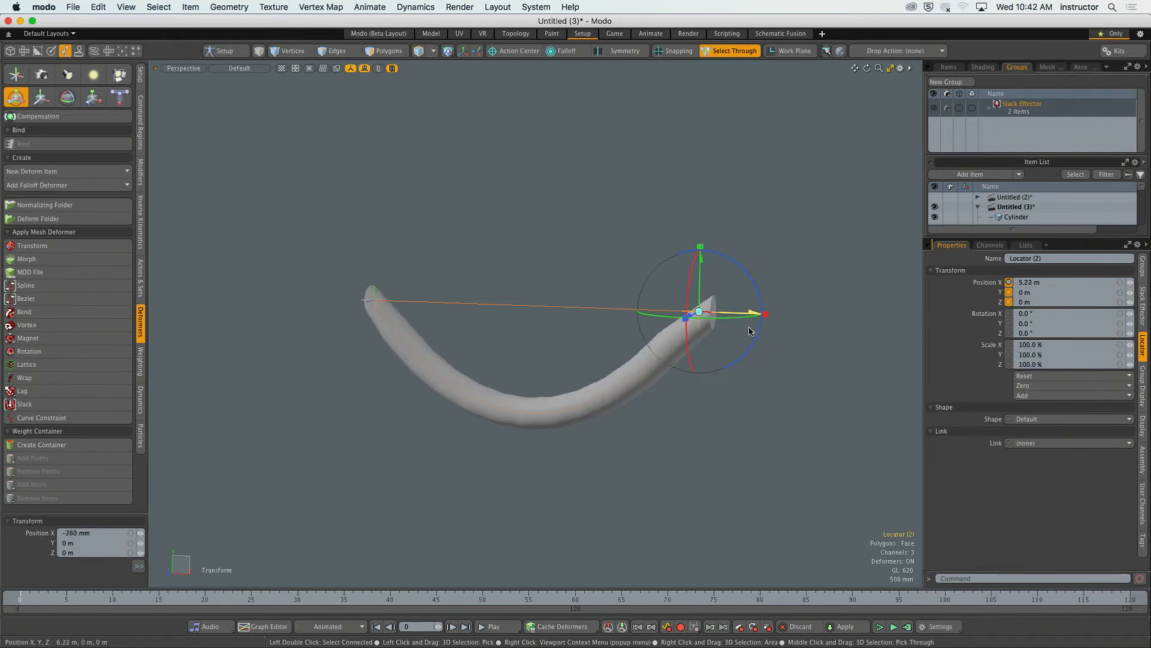
pyautogui.press('super+z')
pyautogui.keyDown('alt'); pyautogui.moveTo(778, 375); pyautogui.dragTo(744, 368); pyautogui.keyUp('alt')
pyautogui.press('q')
pyautogui.click(744, 368)
# Step: In Setup mode, move the locator at the cylinder's left end outward along X, just beyond the mesh
pyautogui.keyDown('ctrl'); pyautogui.keyDown('alt'); pyautogui.moveTo(683, 336); pyautogui.dragTo(735, 336); pyautogui.keyUp('alt'); pyautogui.keyUp('ctrl')
pyautogui.keyDown('alt'); pyautogui.moveTo(734, 335); pyautogui.dragTo(576, 360); pyautogui.keyUp('alt')
pyautogui.press('KP_2')
pyautogui.keyDown('alt'); pyautogui.keyDown('shift'); pyautogui.moveTo(575, 360); pyautogui.dragTo(772, 343); pyautogui.keyUp('shift'); pyautogui.keyUp('alt')
pyautogui.click(224, 50)
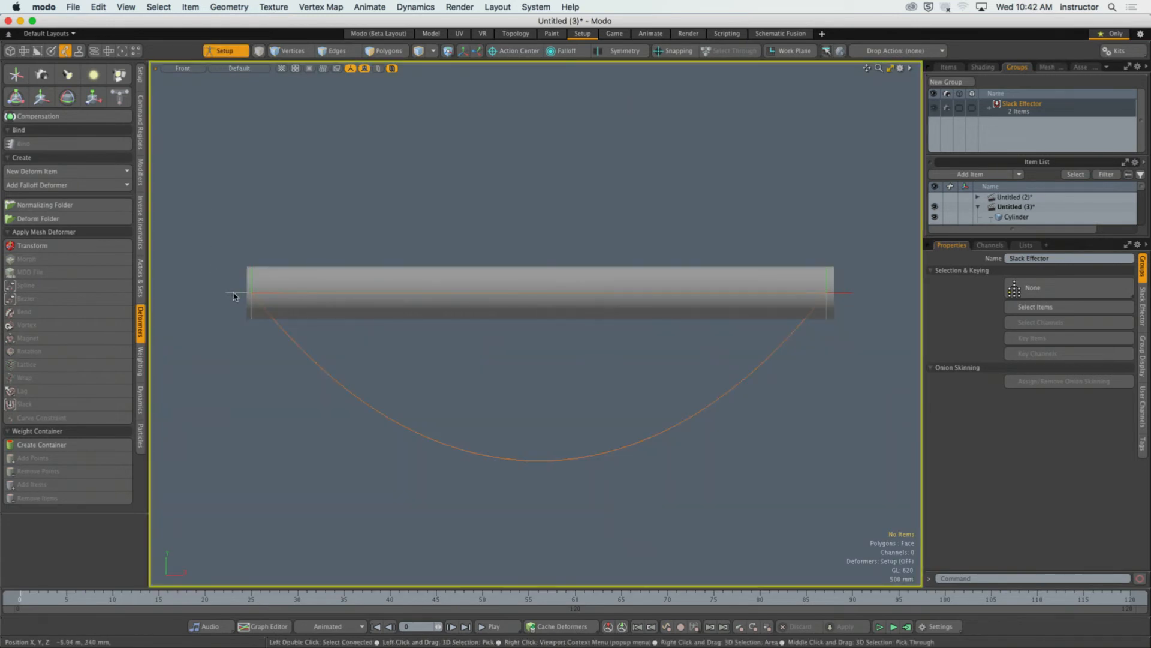
pyautogui.click(252, 293)
pyautogui.moveTo(315, 292); pyautogui.dragTo(300, 292)
pyautogui.press('space')
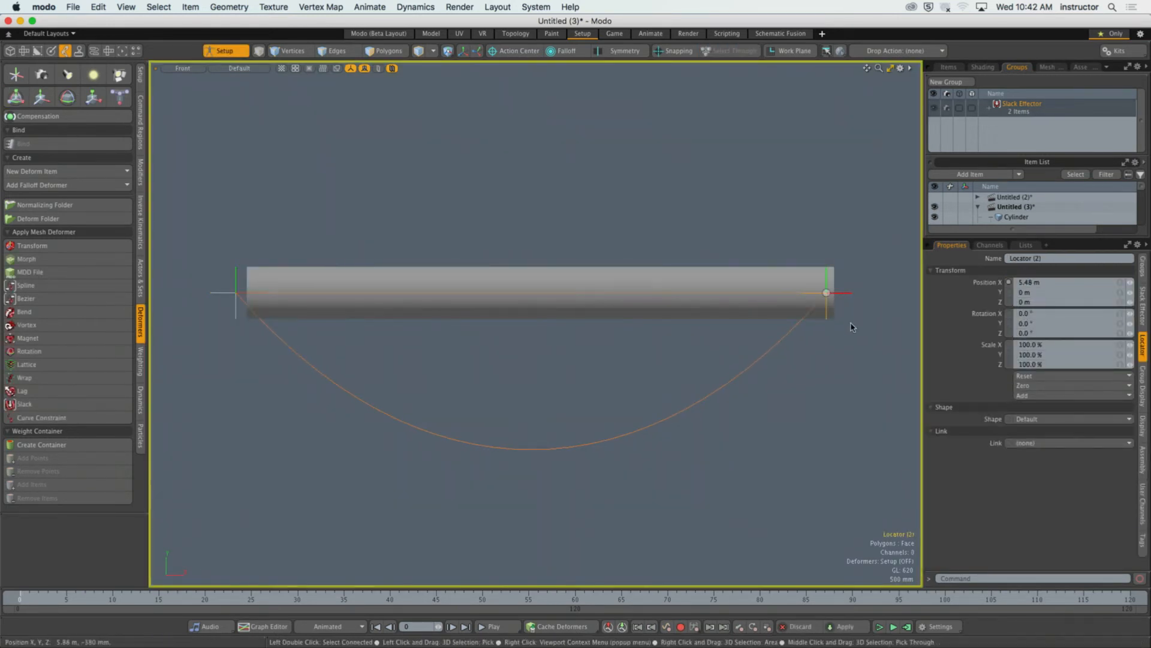
# Step: Move Locator (2) outward along X to about 5.74 m, just beyond the cylinder's end, and leave Setup mode
pyautogui.click(839, 294)
pyautogui.press('w')
pyautogui.moveTo(855, 296); pyautogui.dragTo(857, 295)
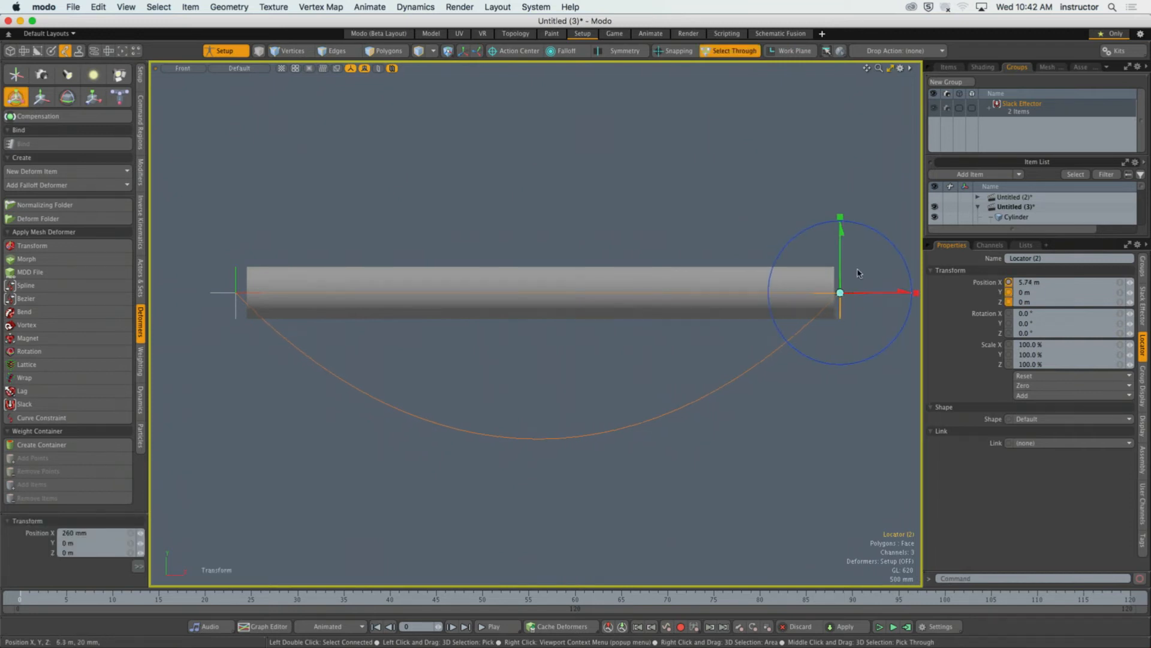
pyautogui.press('space')
pyautogui.click(857, 269)
pyautogui.click(241, 53)
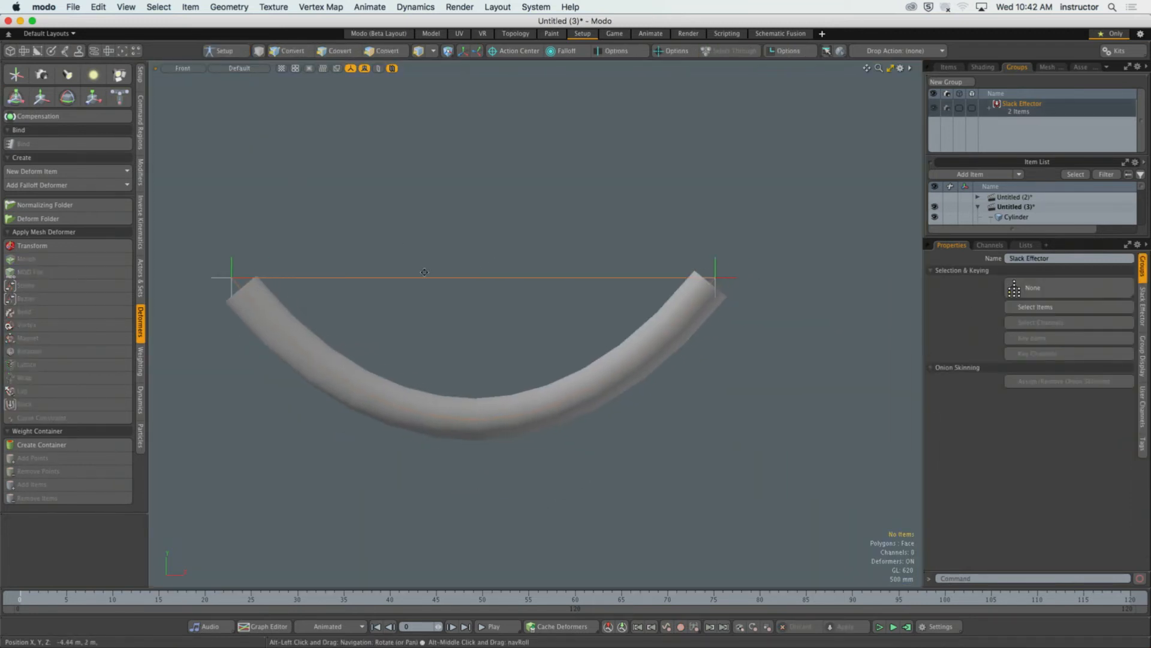
# Step: Move Locator (2) inward and upward to about X 3.4 m, Y 4.34 m to vary the cylinder's slack
pyautogui.click(735, 286)
pyautogui.press('w')
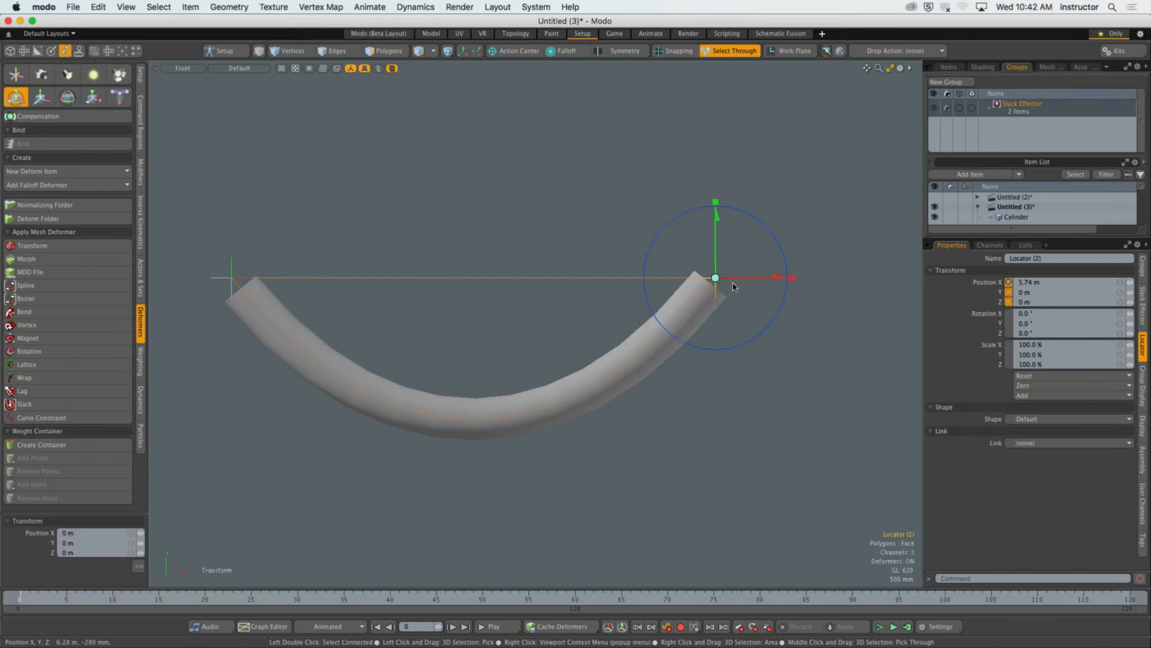
pyautogui.moveTo(738, 279); pyautogui.dragTo(618, 280)
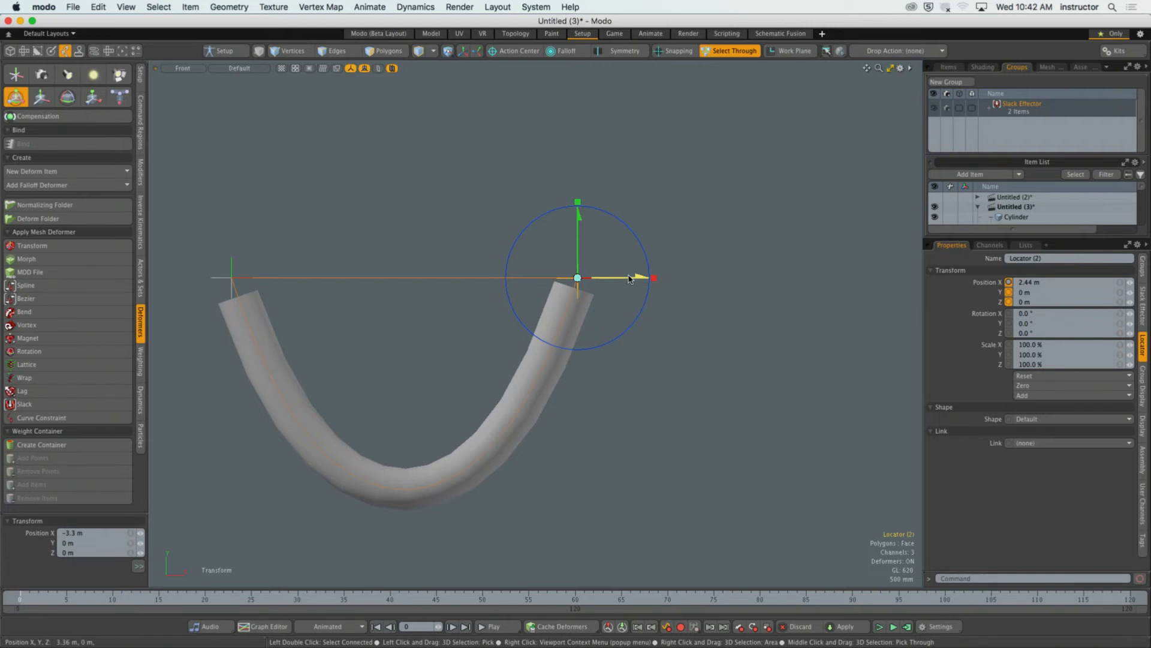
pyautogui.moveTo(628, 278); pyautogui.dragTo(669, 281)
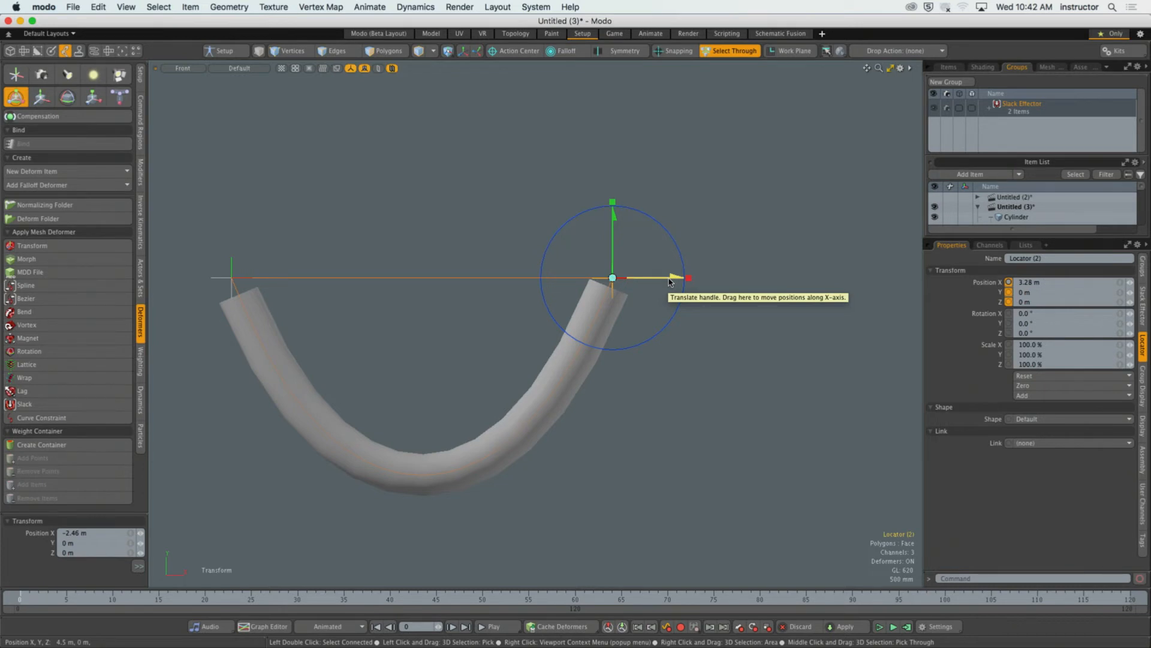
pyautogui.moveTo(670, 281); pyautogui.dragTo(725, 175)
pyautogui.moveTo(790, 196); pyautogui.dragTo(710, 198)
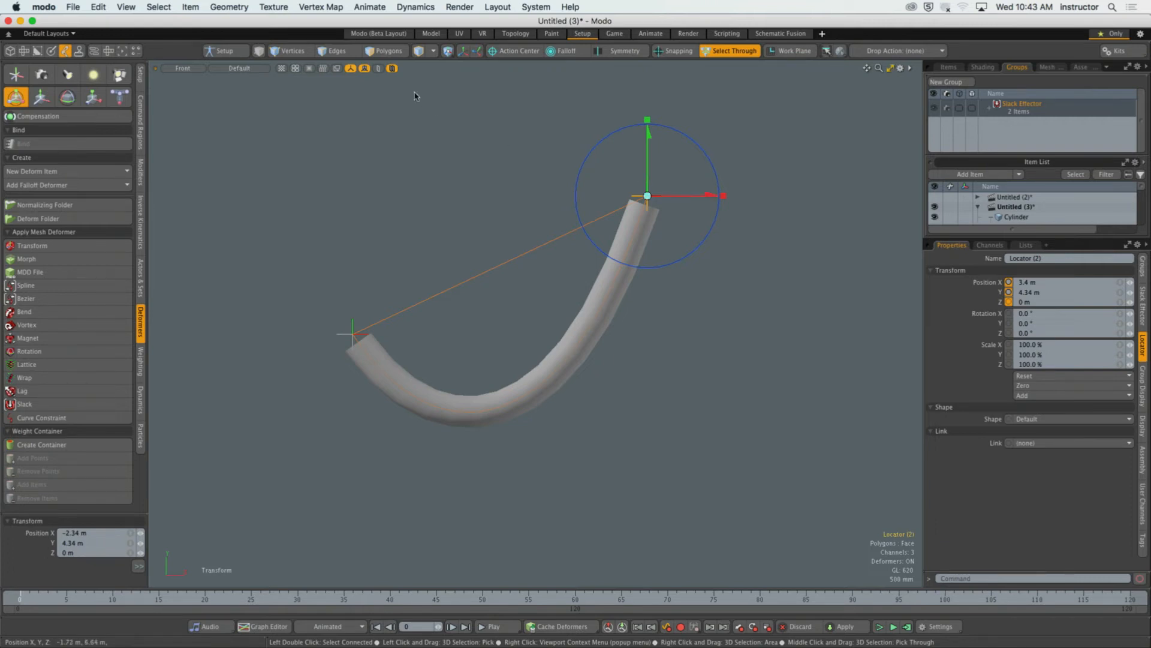
# Step: Freeze the displacement and deformation of the slack-deformed cylinder into its geometry
pyautogui.click(487, 175)
pyautogui.click(625, 261)
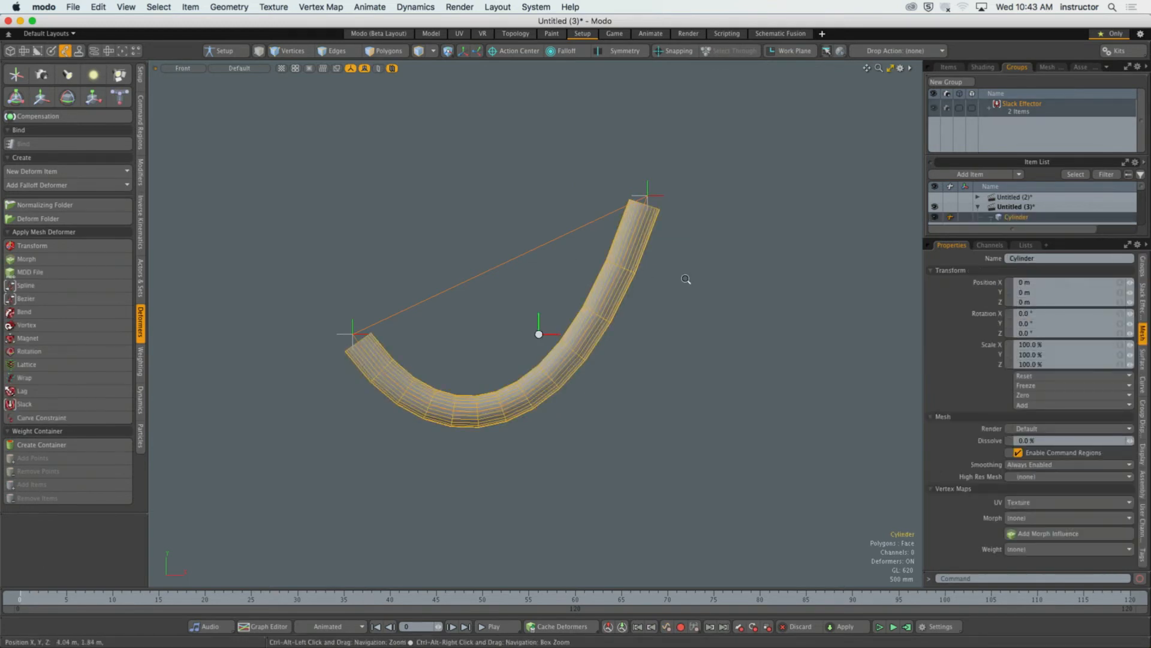
pyautogui.hotkey('shift', 'a')
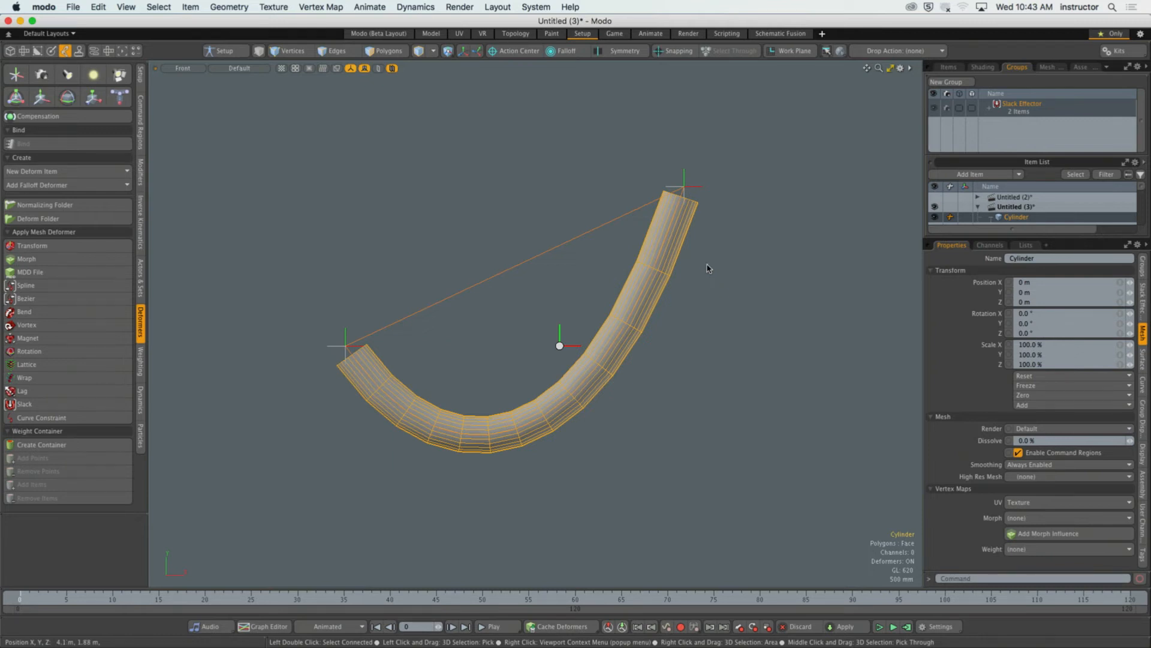
pyautogui.click(229, 6)
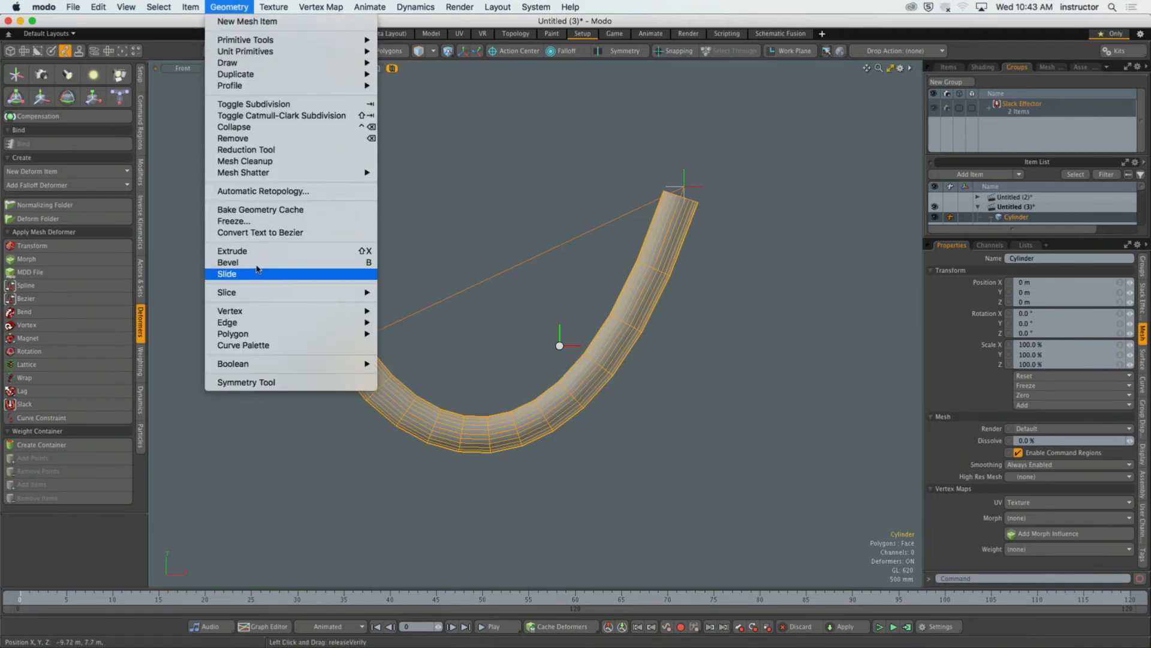
pyautogui.click(234, 220)
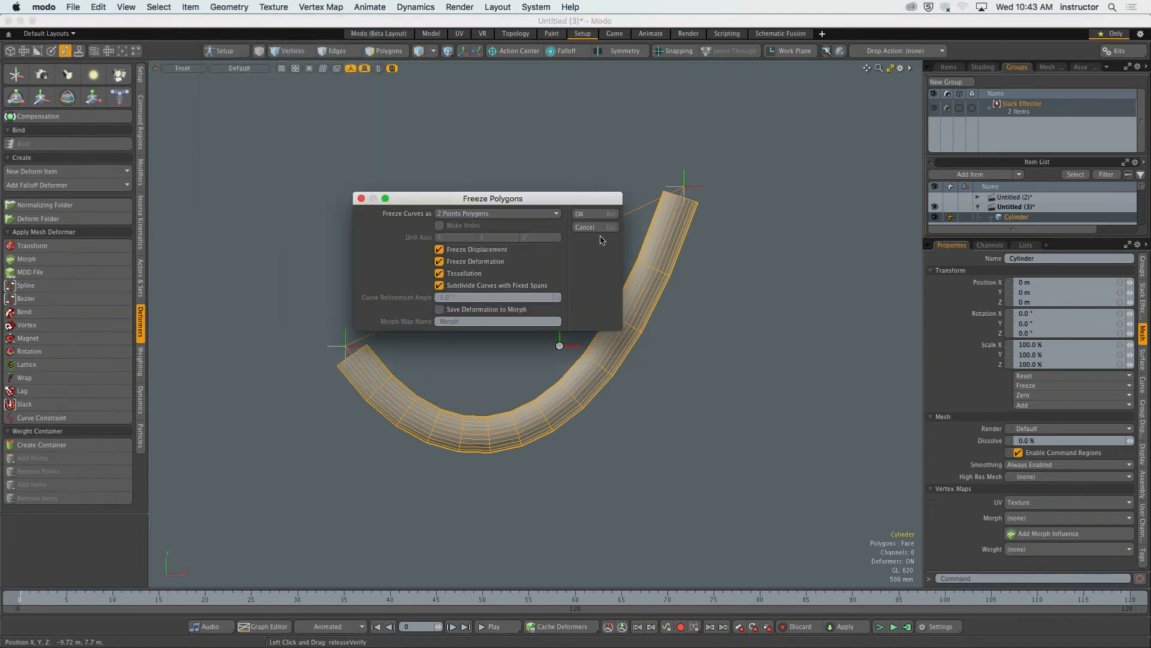
pyautogui.moveTo(536, 194); pyautogui.dragTo(617, 159)
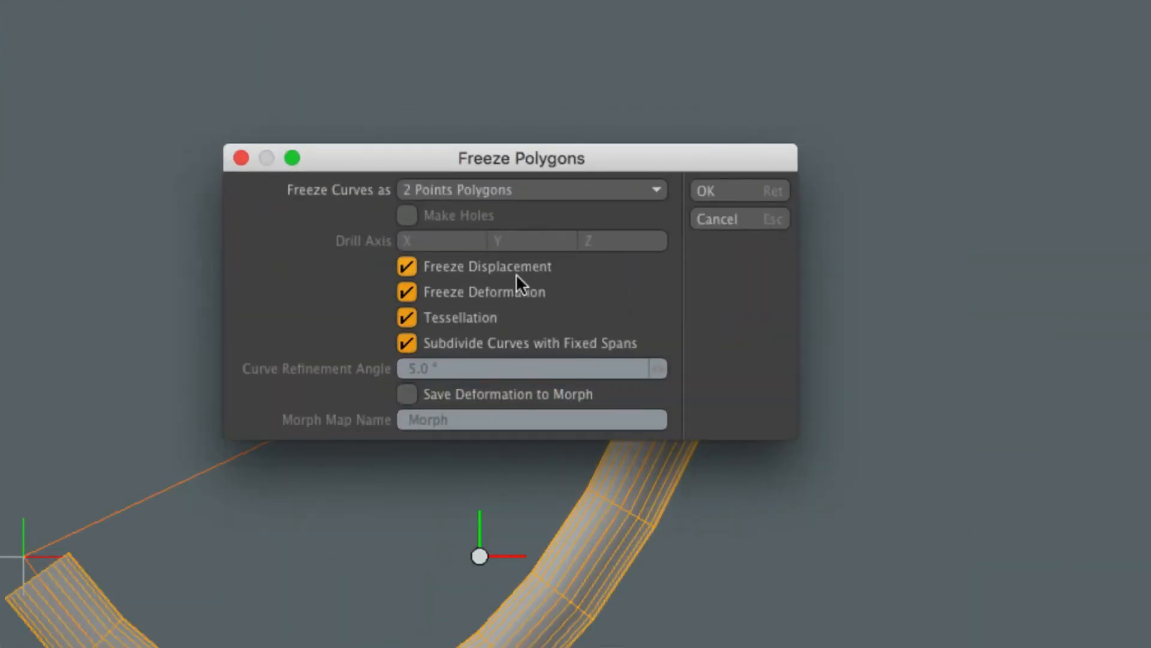
pyautogui.click(473, 321)
pyautogui.click(469, 345)
pyautogui.click(752, 191)
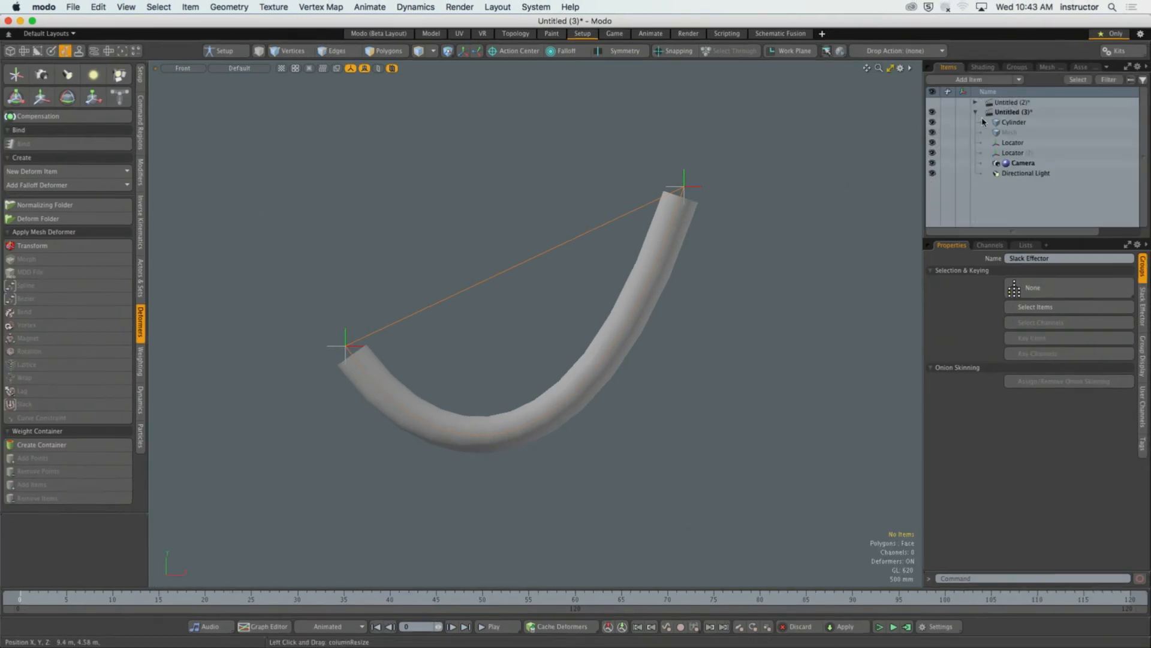
# Step: Try moving Locator (2) far inward along X to test the frozen cylinder, inspect the cylinder's mesh and clear the selection
pyautogui.click(1014, 122)
pyautogui.click(672, 188)
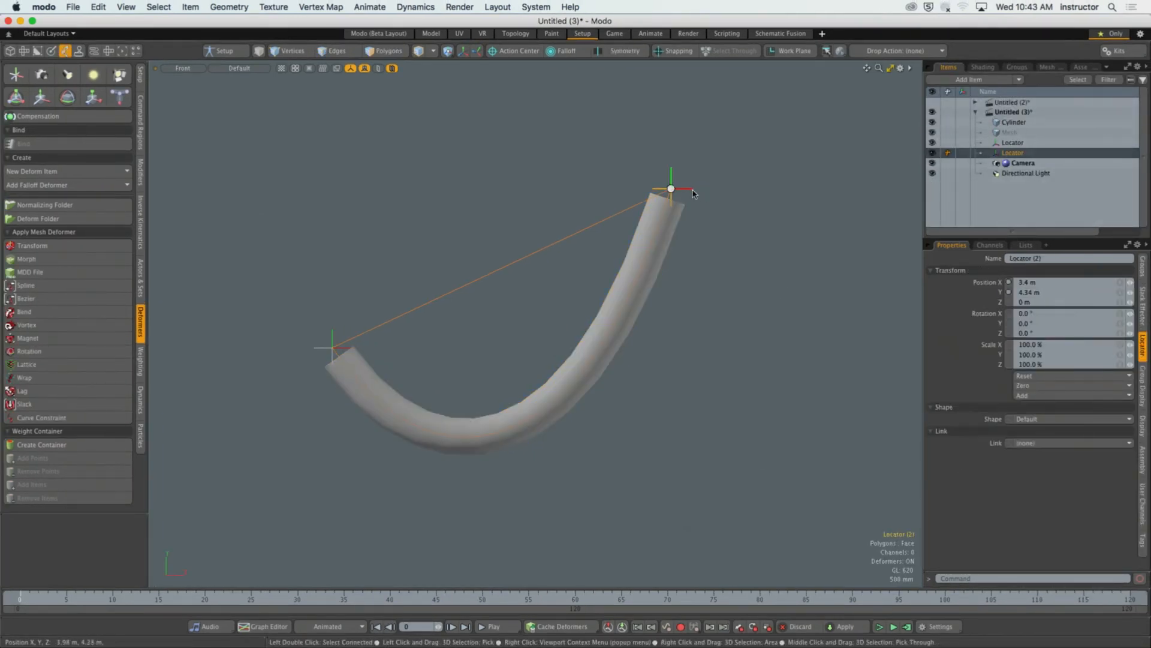
pyautogui.press('y')
pyautogui.moveTo(711, 190); pyautogui.dragTo(521, 190)
pyautogui.click(660, 235)
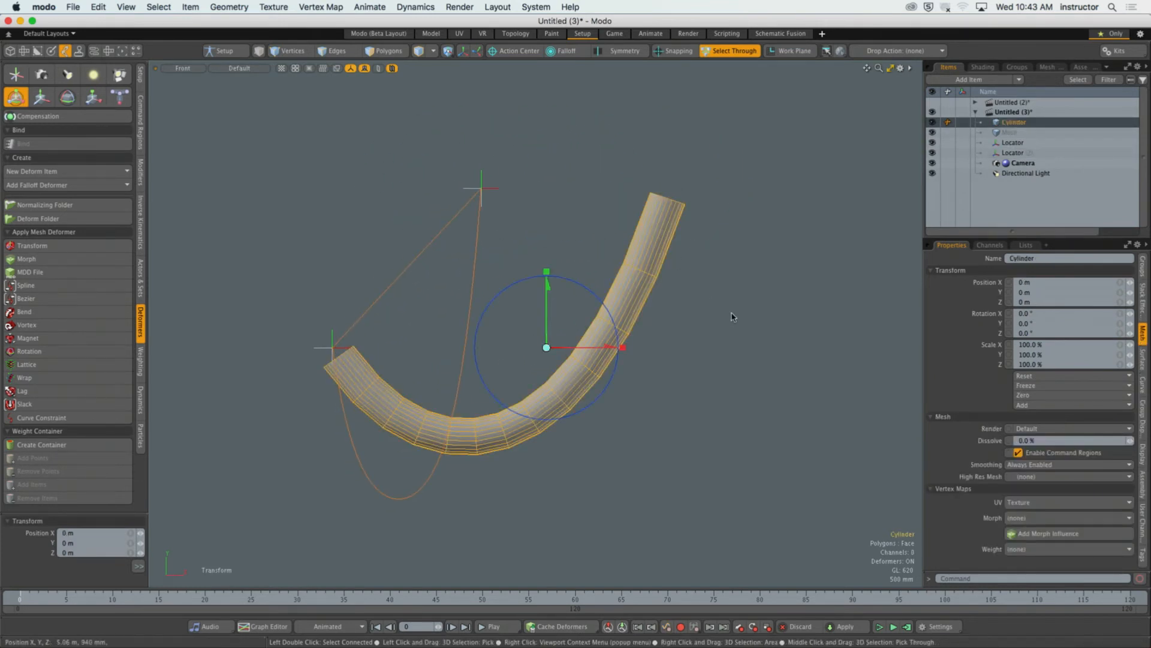
pyautogui.press('q')
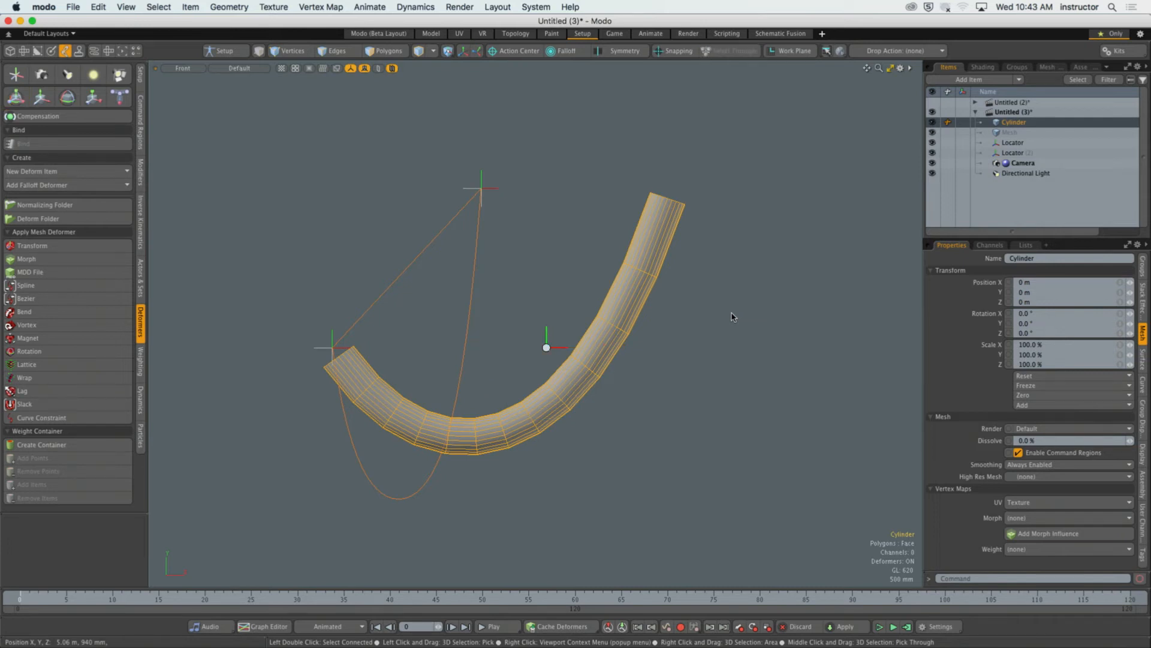
pyautogui.press('y')
pyautogui.press('q')
pyautogui.click(675, 337)
pyautogui.keyDown('alt'); pyautogui.moveTo(661, 339); pyautogui.dragTo(671, 340); pyautogui.keyUp('alt')
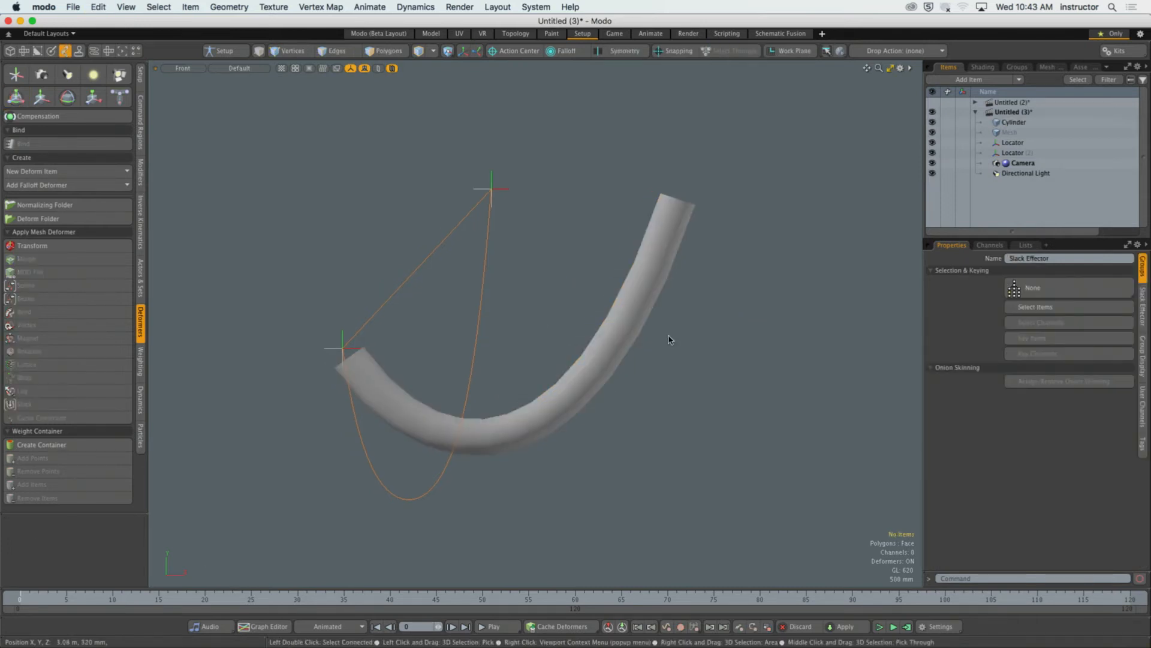
# Step: Undo the inward move of Locator (2)
pyautogui.press('super+z')
pyautogui.press('super+z')
pyautogui.press('super+z')
pyautogui.press('super+z')
pyautogui.press('super+z')
pyautogui.press('super+z')
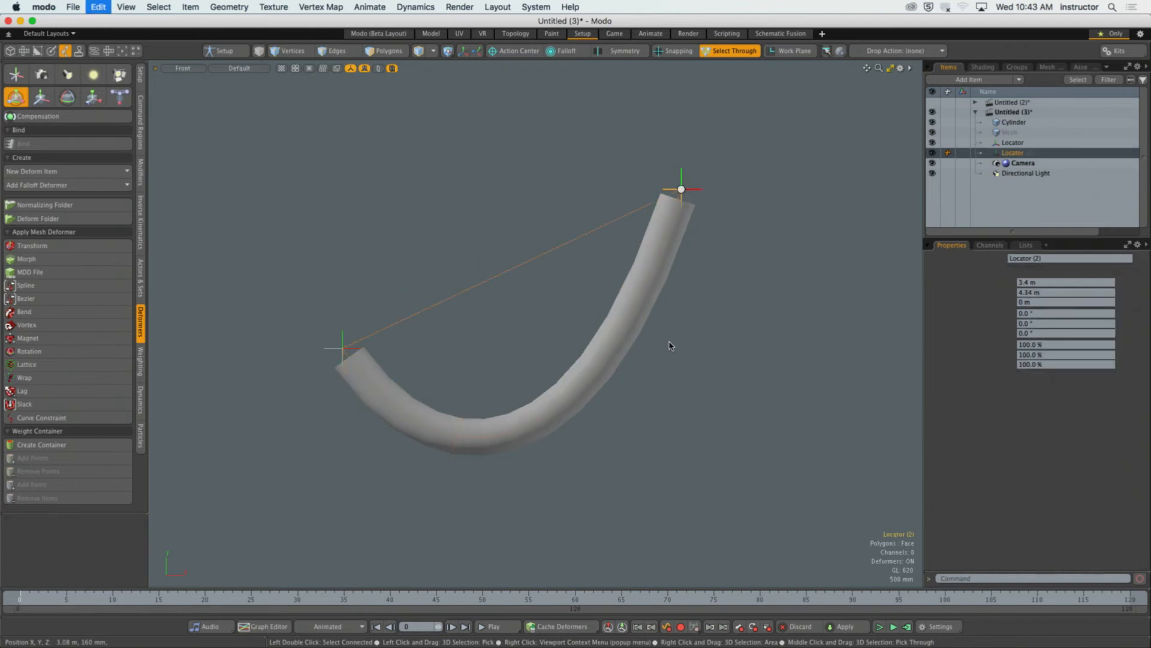
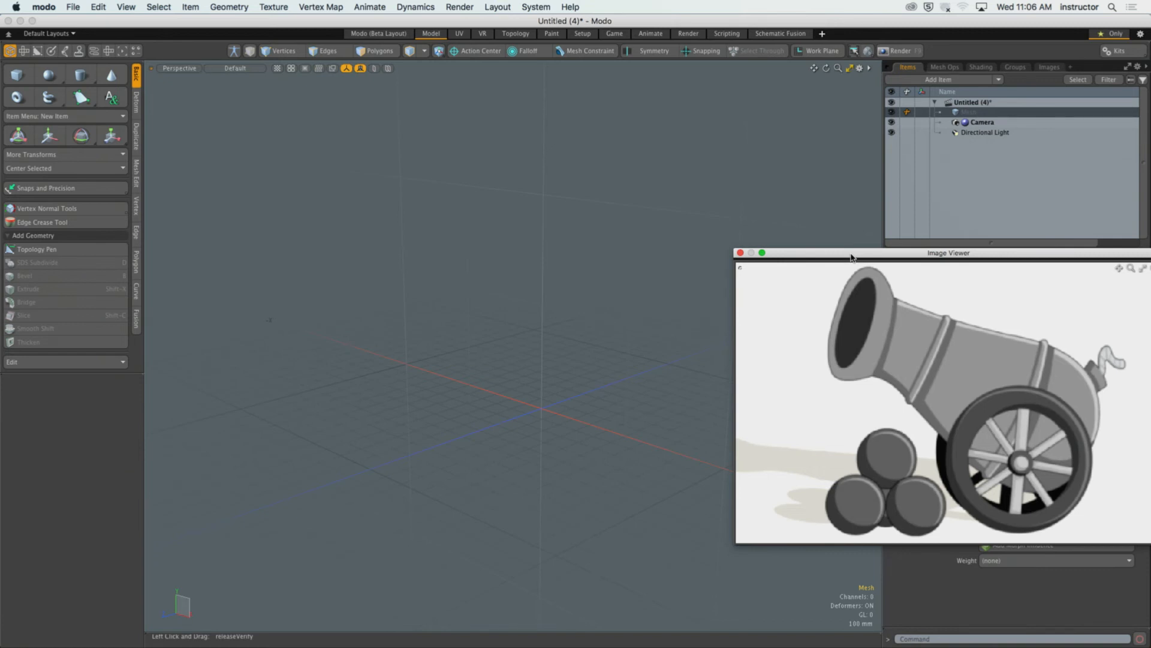
# Step: Add the BaseSculpt Male mesh from the Human presets as a scale reference, frame the whole figure and deselect it
pyautogui.keyDown('alt'); pyautogui.moveTo(600, 312); pyautogui.dragTo(594, 350); pyautogui.keyUp('alt')
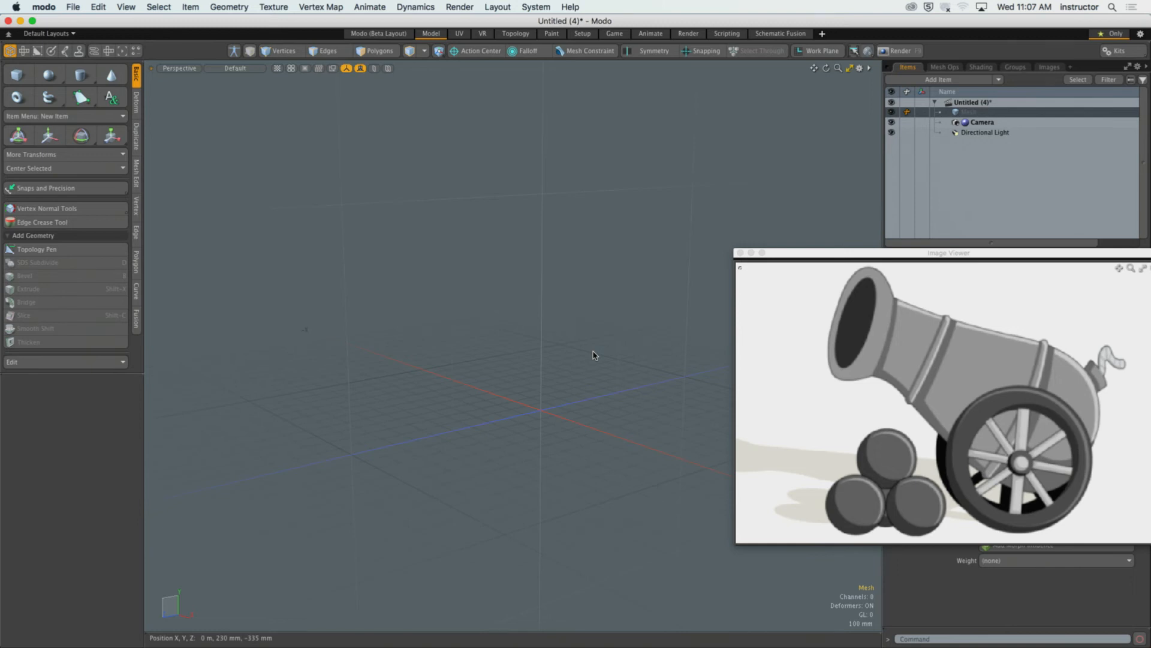
pyautogui.press('F6')
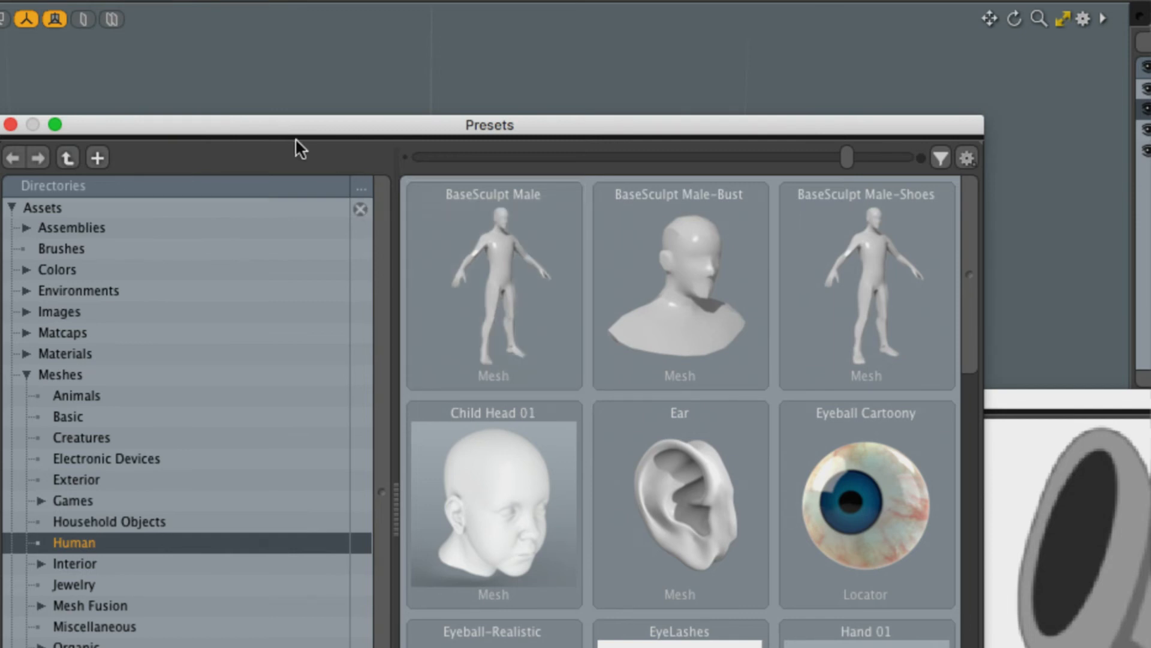
pyautogui.moveTo(294, 126); pyautogui.dragTo(346, 86)
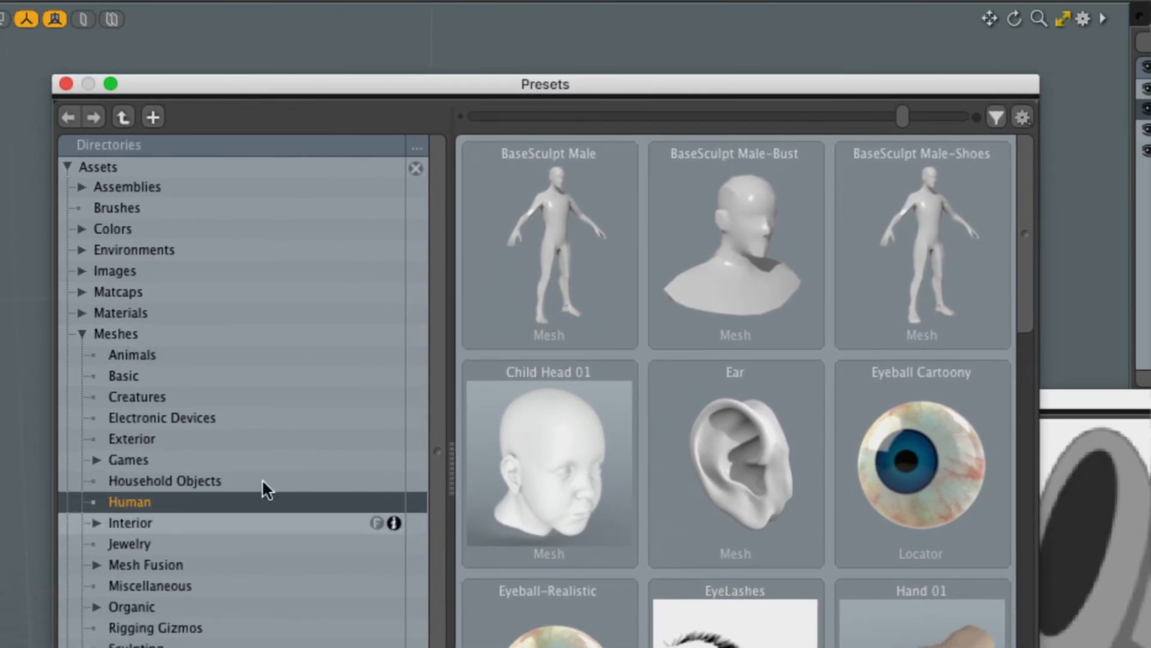
pyautogui.doubleClick(570, 214)
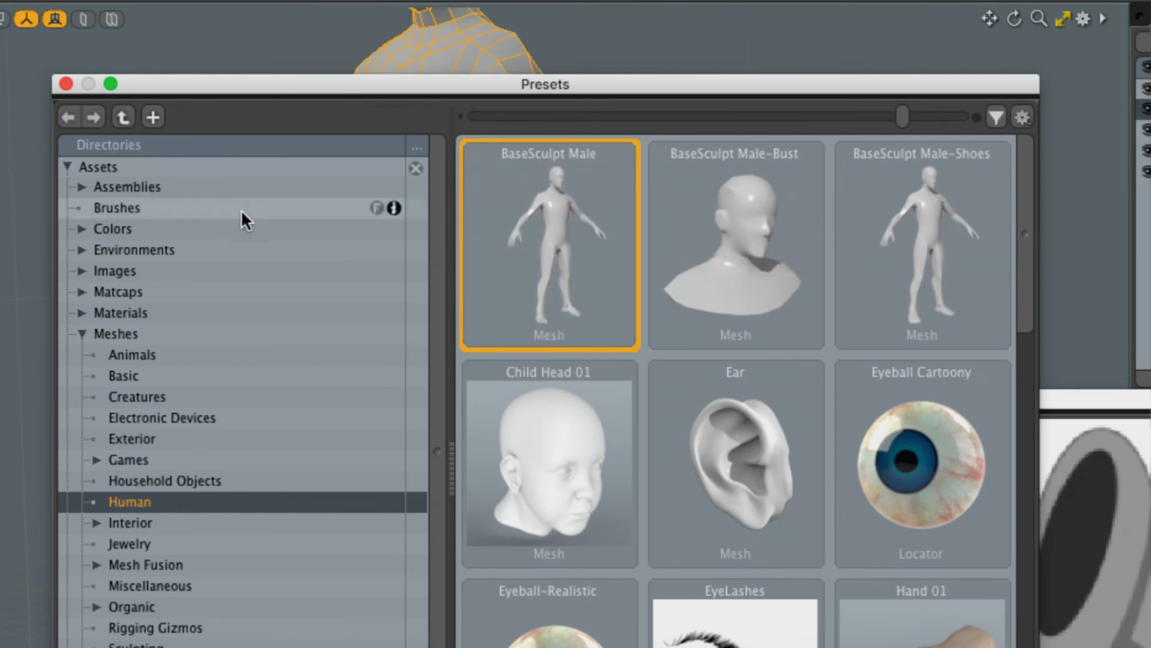
pyautogui.click(66, 83)
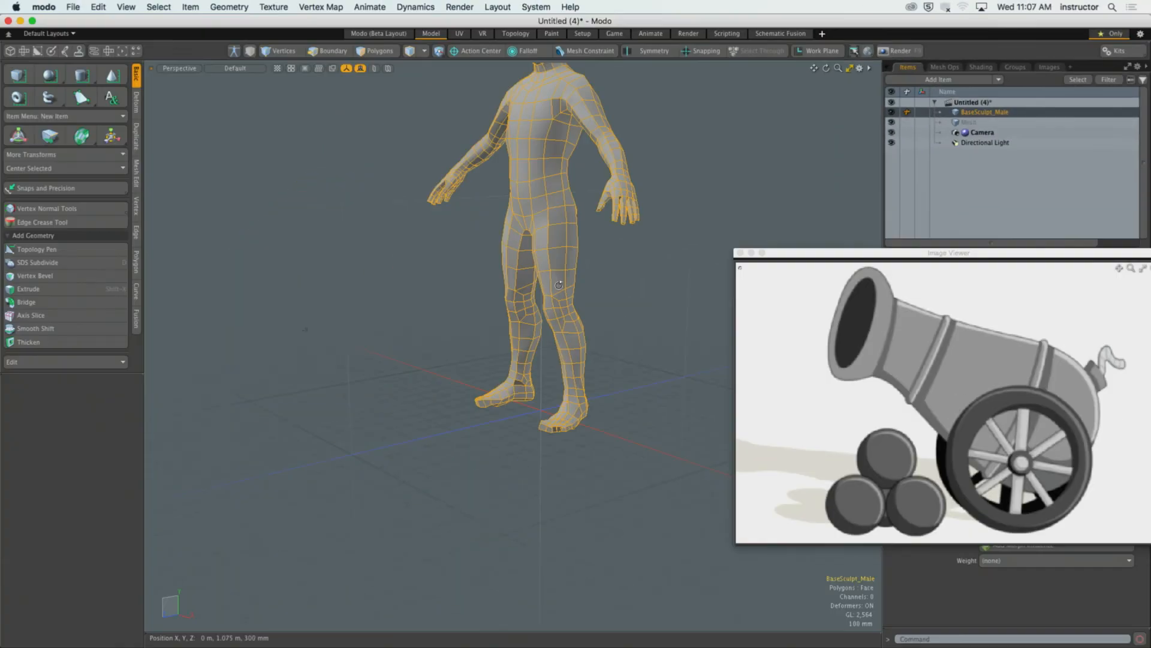
pyautogui.keyDown('alt'); pyautogui.moveTo(317, 251); pyautogui.dragTo(501, 425); pyautogui.keyUp('alt')
pyautogui.keyDown('ctrl'); pyautogui.keyDown('alt'); pyautogui.moveTo(501, 425); pyautogui.dragTo(456, 503); pyautogui.keyUp('alt'); pyautogui.keyUp('ctrl')
pyautogui.keyDown('alt'); pyautogui.moveTo(557, 306); pyautogui.dragTo(653, 362); pyautogui.keyUp('alt')
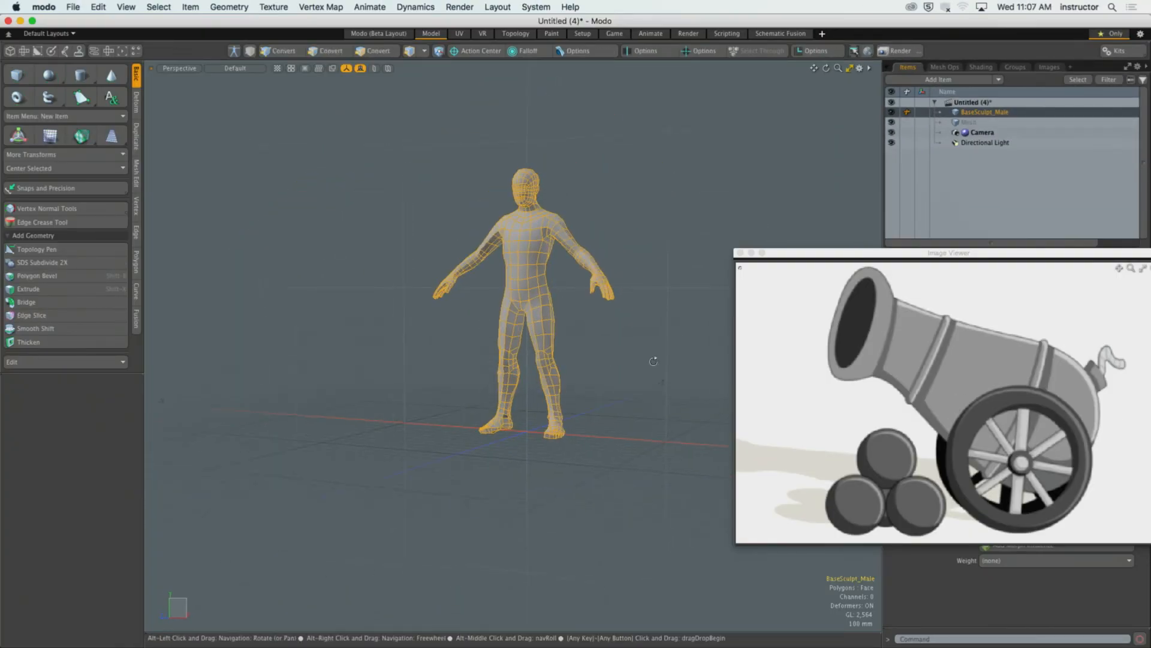
pyautogui.click(653, 362)
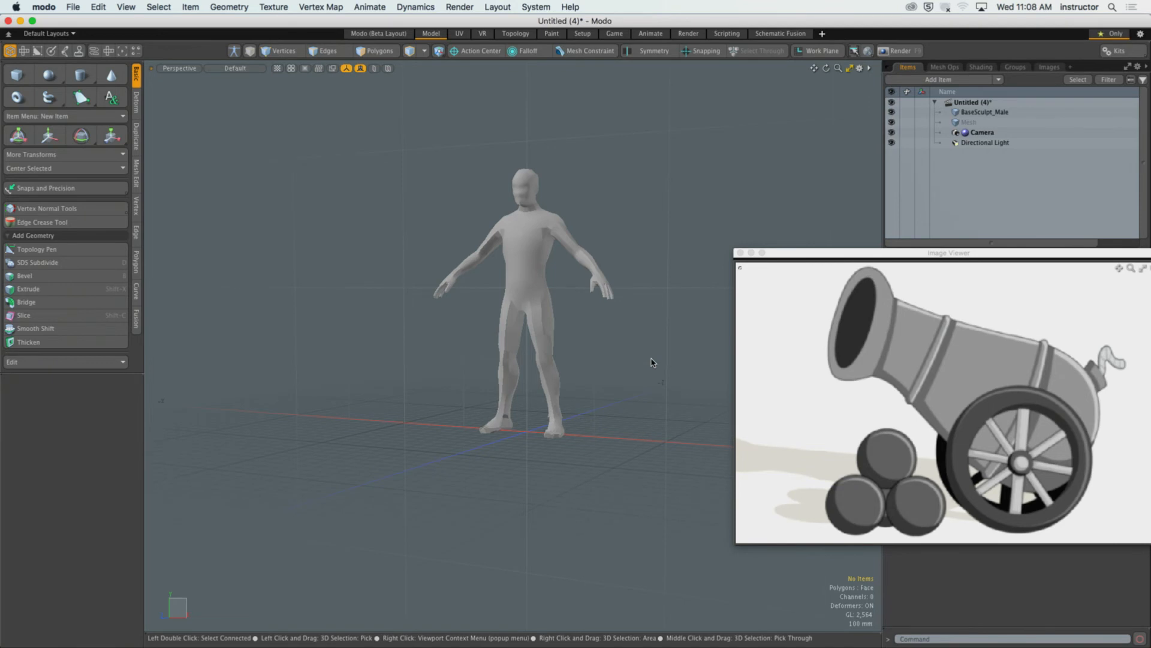
# Step: Measure the male figure with the Dimensions Tool, turn the tool off and deselect the figure
pyautogui.click(514, 379)
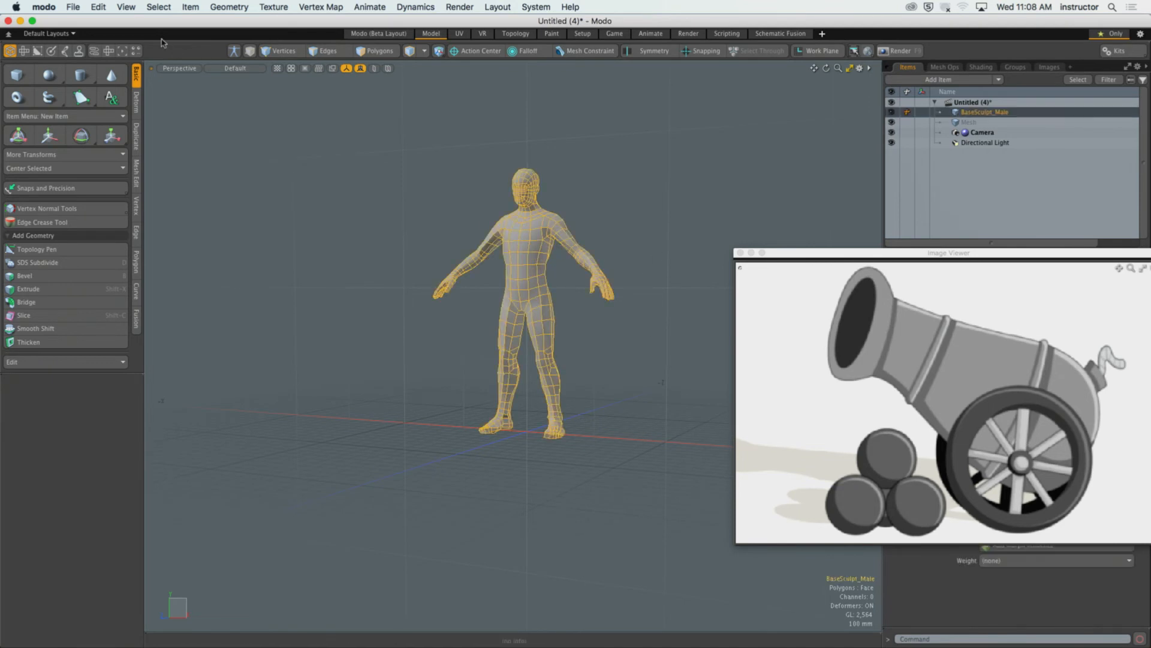
pyautogui.click(107, 6)
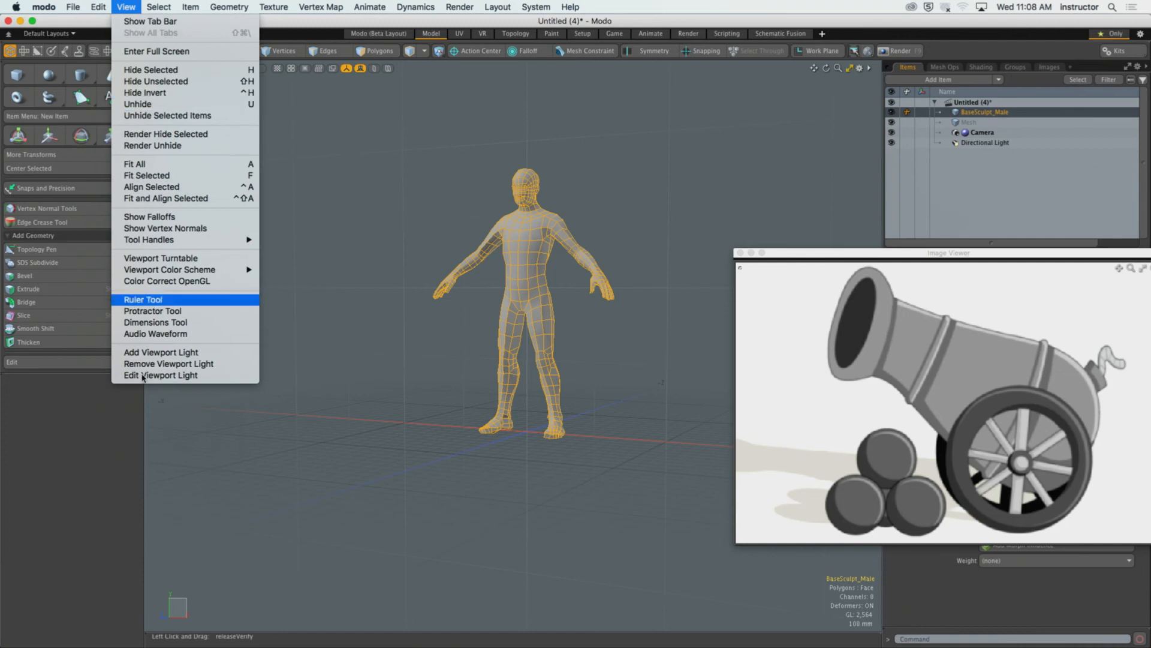
pyautogui.click(257, 323)
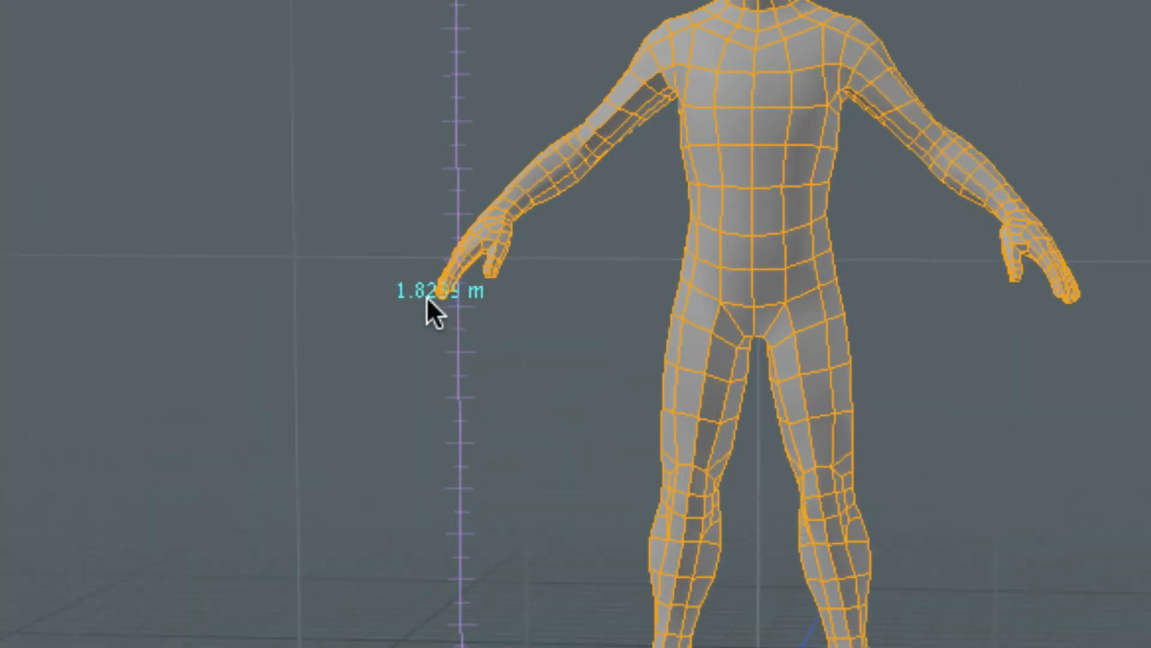
pyautogui.moveTo(427, 296); pyautogui.dragTo(352, 262, button='middle')
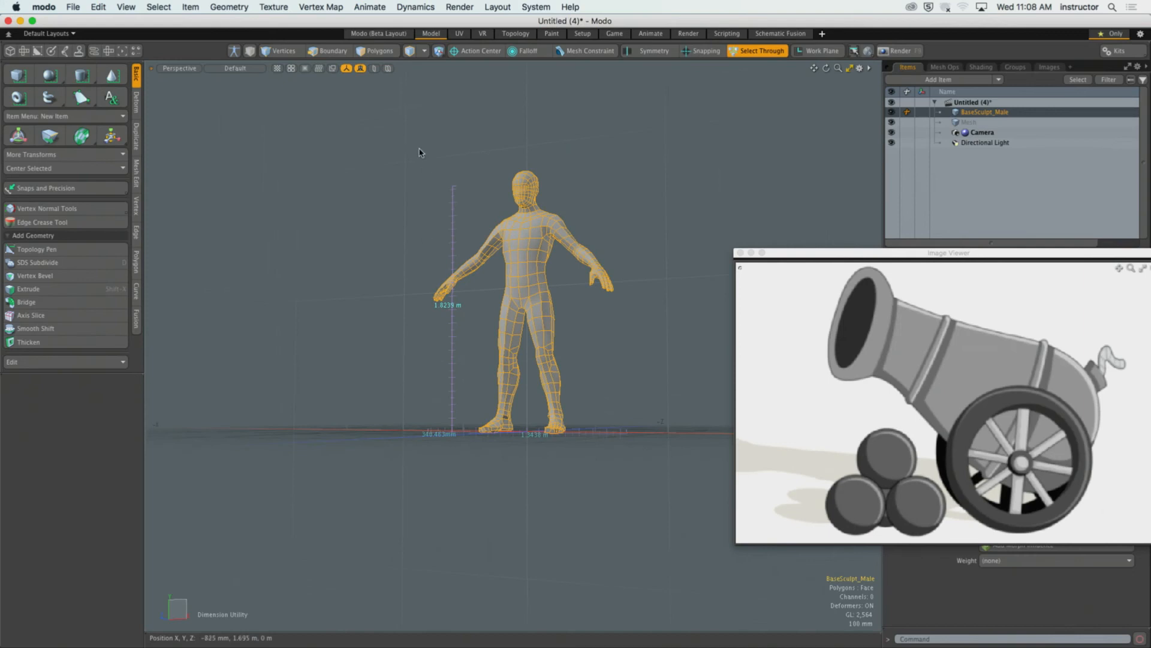
pyautogui.press('2')
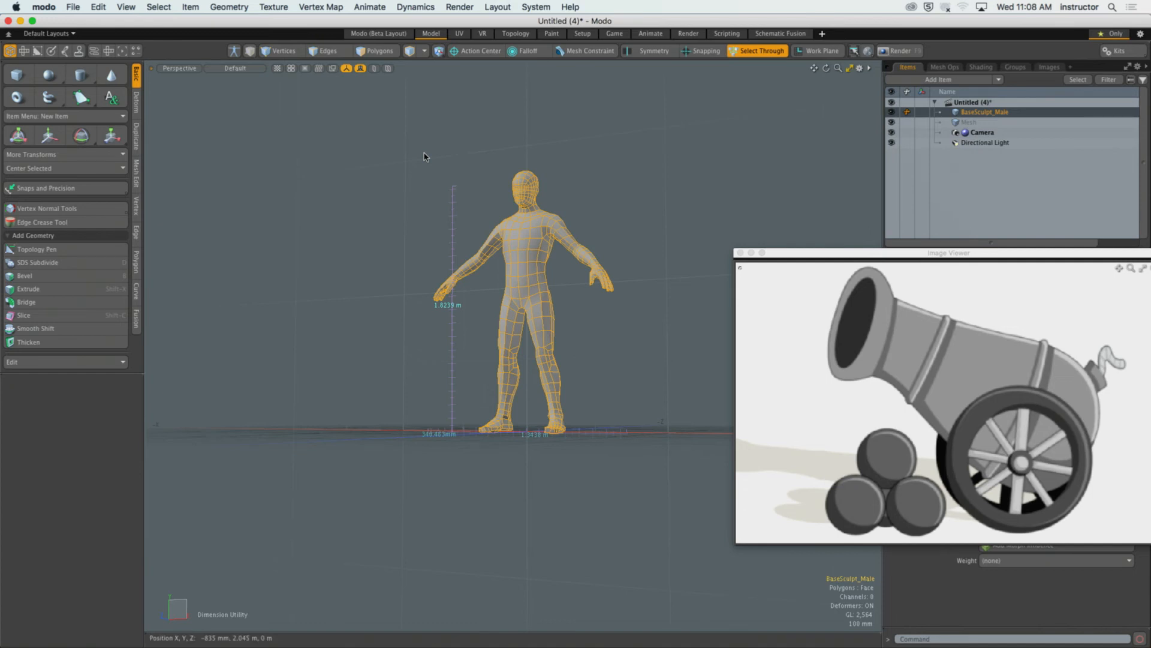
pyautogui.click(99, 6)
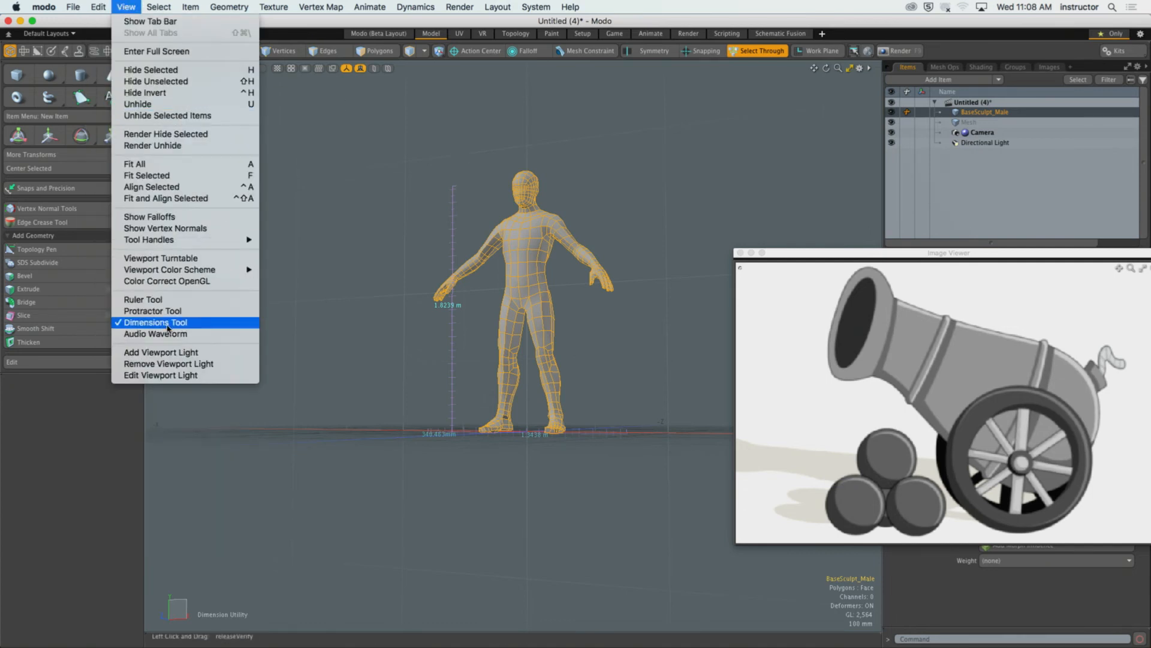
pyautogui.click(336, 343)
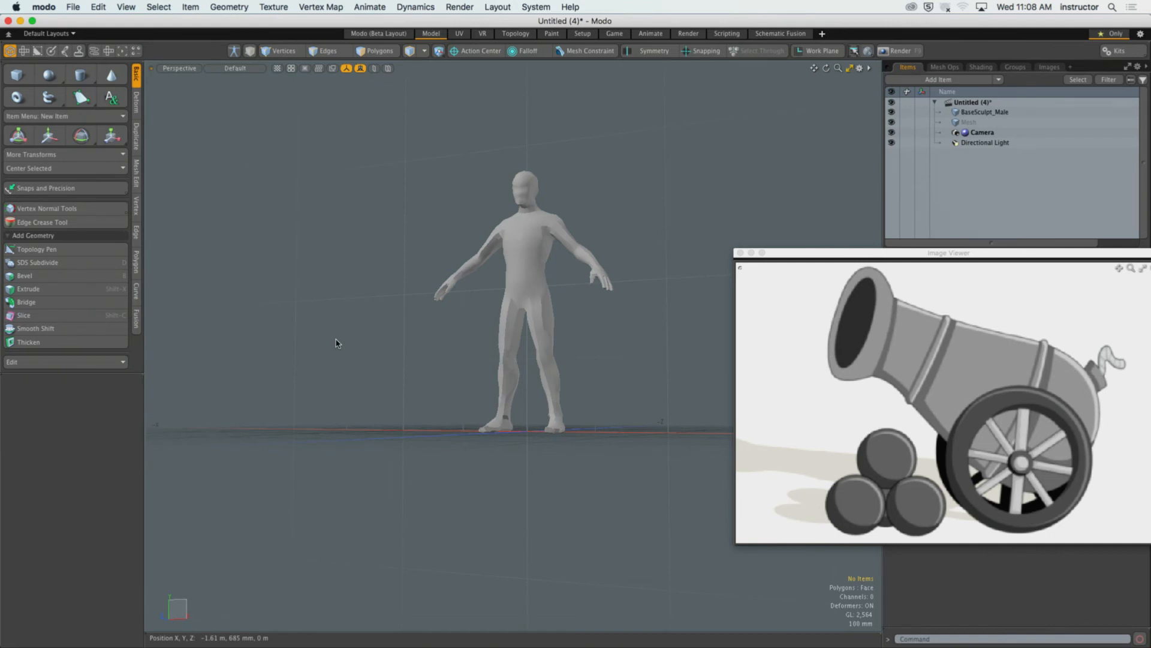
# Step: Create a cylinder along Z beside the figure's shoulder with a radius of about 255 mm, 24 sides and 12 segments
pyautogui.keyDown('alt'); pyautogui.moveTo(337, 343); pyautogui.dragTo(474, 351); pyautogui.keyUp('alt')
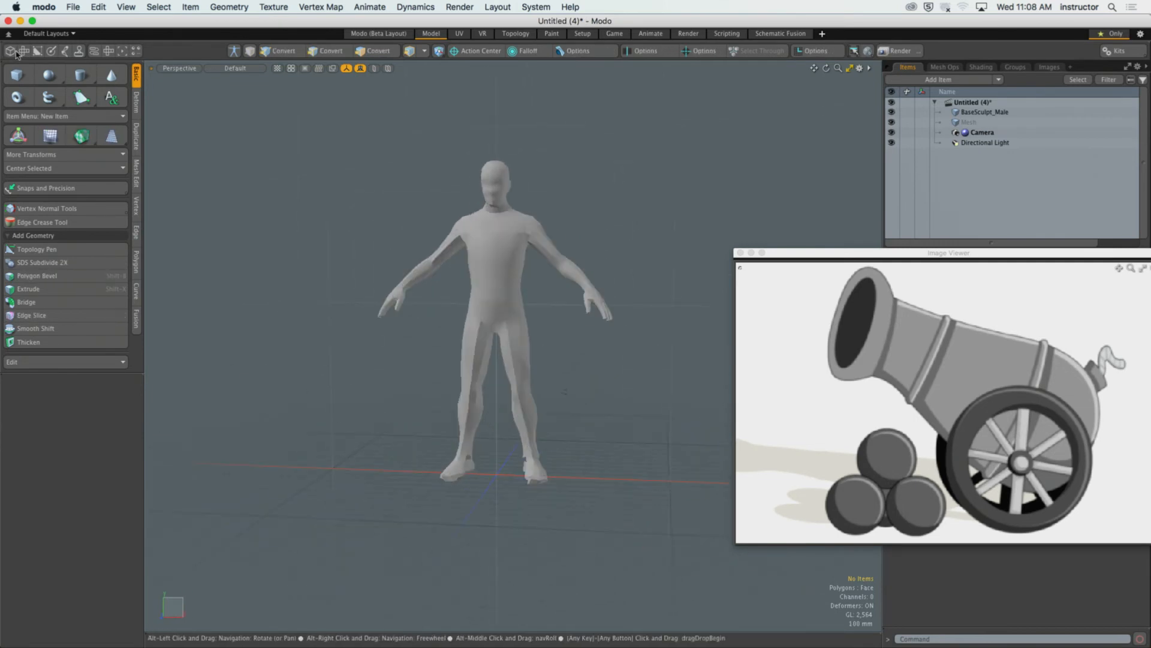
pyautogui.click(81, 74)
pyautogui.keyDown('alt'); pyautogui.moveTo(250, 239); pyautogui.dragTo(285, 241); pyautogui.keyUp('alt')
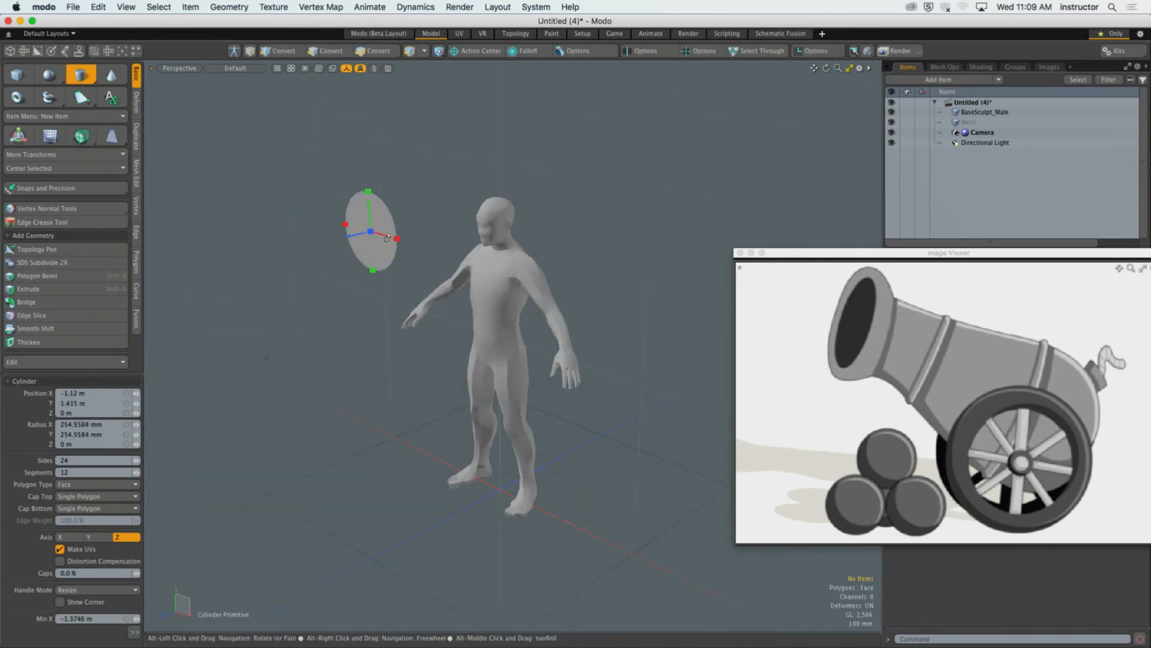
pyautogui.moveTo(370, 233); pyautogui.dragTo(493, 260)
pyautogui.press('space')
# Step: In the Right view, move the cylinder by about -520 mm in Y and 1.34 m in Z, across the figure
pyautogui.doubleClick(598, 206)
pyautogui.hotkey('ctrl', 'space')
pyautogui.click(548, 273)
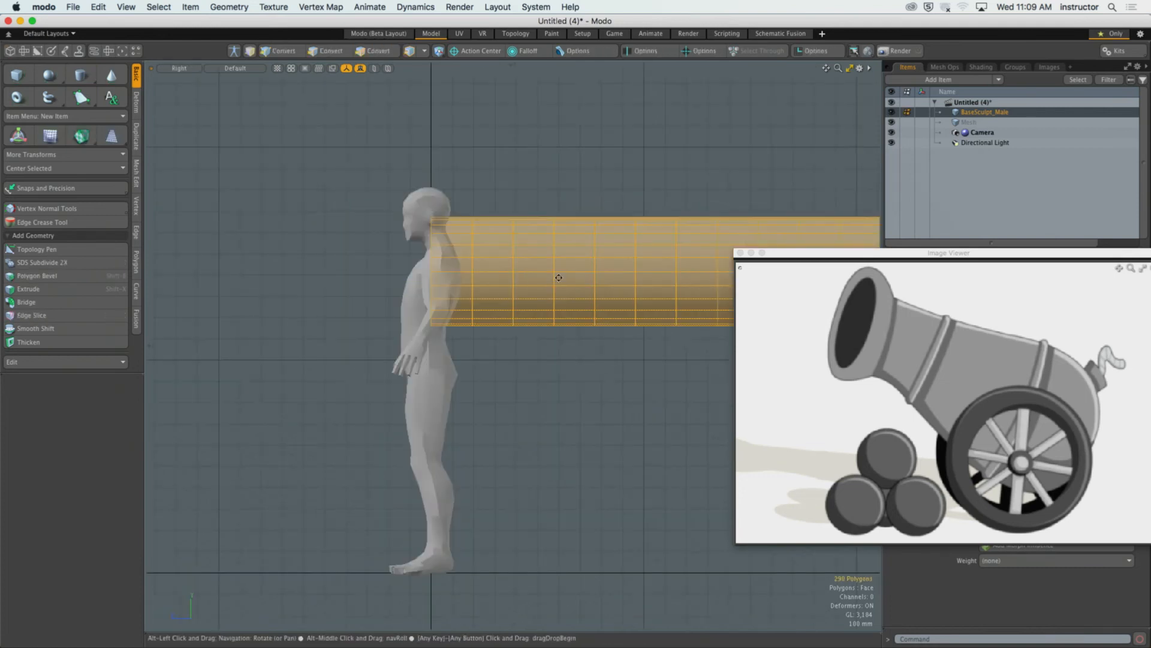
pyautogui.keyDown('ctrl'); pyautogui.keyDown('alt'); pyautogui.moveTo(560, 277); pyautogui.dragTo(543, 314); pyautogui.keyUp('alt'); pyautogui.keyUp('ctrl')
pyautogui.keyDown('alt'); pyautogui.keyDown('shift'); pyautogui.moveTo(543, 315); pyautogui.dragTo(456, 288); pyautogui.keyUp('shift'); pyautogui.keyUp('alt')
pyautogui.press('w')
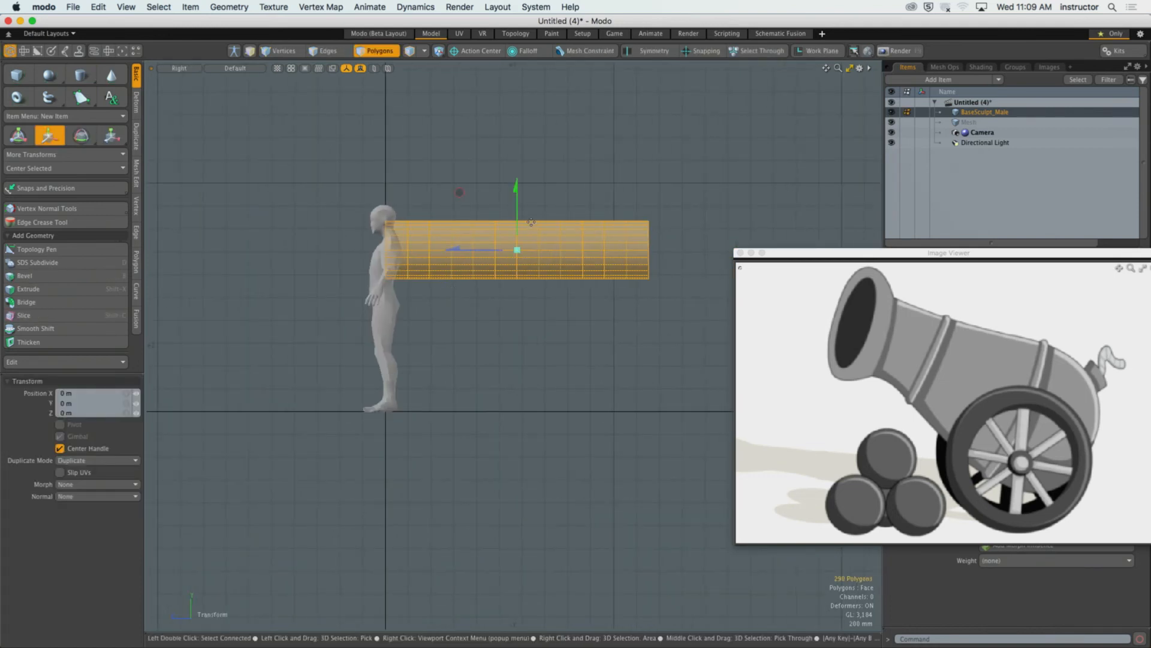
pyautogui.moveTo(460, 188); pyautogui.dragTo(306, 252)
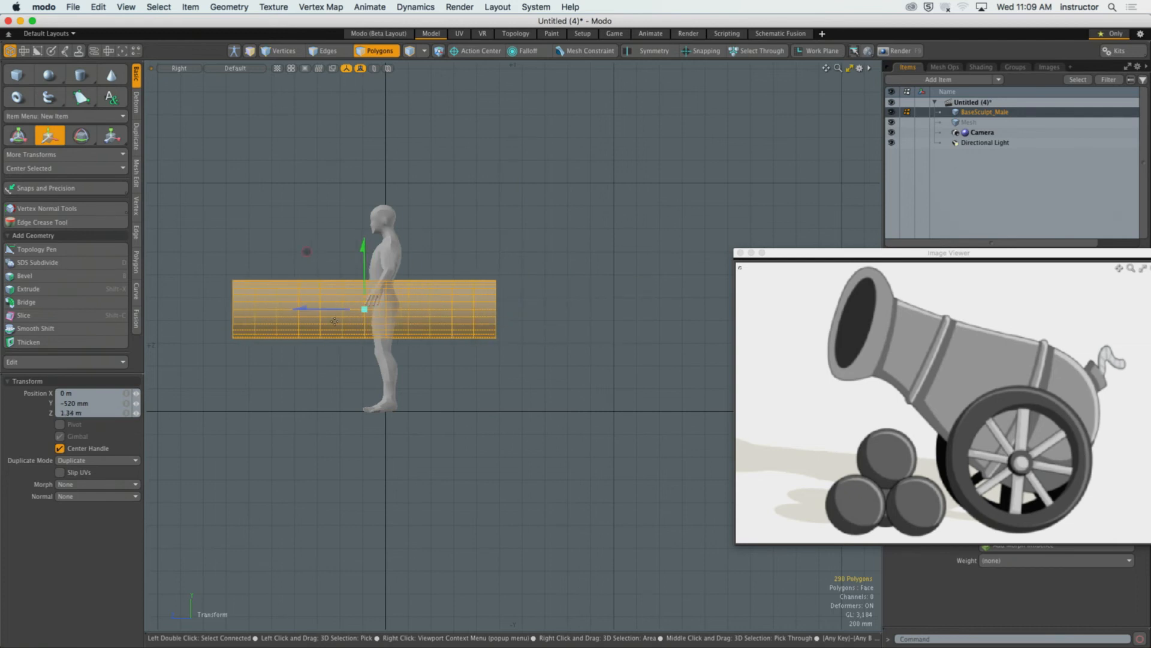
# Step: Scale the cylinder down uniformly, lower it to the figure's thighs and deselect it
pyautogui.press('r')
pyautogui.moveTo(363, 314); pyautogui.dragTo(397, 344)
pyautogui.press('w')
pyautogui.press('q')
pyautogui.click(557, 284)
pyautogui.keyDown('ctrl'); pyautogui.keyDown('alt'); pyautogui.moveTo(557, 284); pyautogui.dragTo(547, 282); pyautogui.keyUp('alt'); pyautogui.keyUp('ctrl')
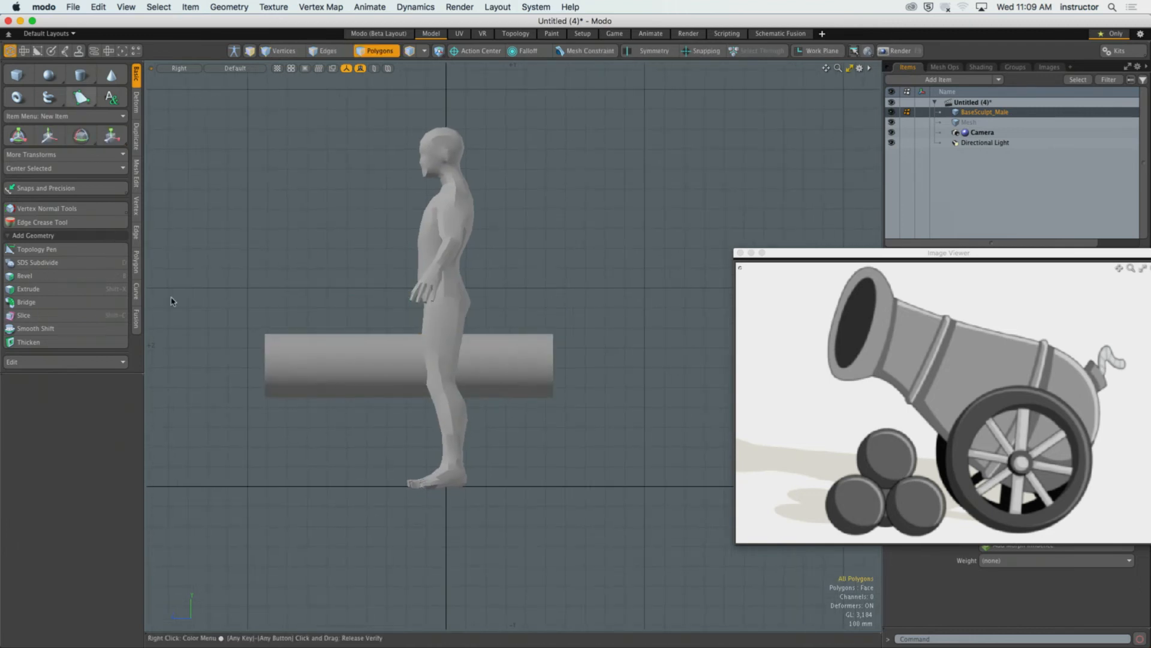
# Step: Center the cylinder on the X axis and deselect it
pyautogui.doubleClick(317, 359)
pyautogui.keyDown('alt'); pyautogui.moveTo(335, 368); pyautogui.dragTo(337, 322); pyautogui.keyUp('alt')
pyautogui.press('.')
pyautogui.keyDown('alt'); pyautogui.moveTo(414, 285); pyautogui.dragTo(438, 282); pyautogui.keyUp('alt')
pyautogui.click(39, 170)
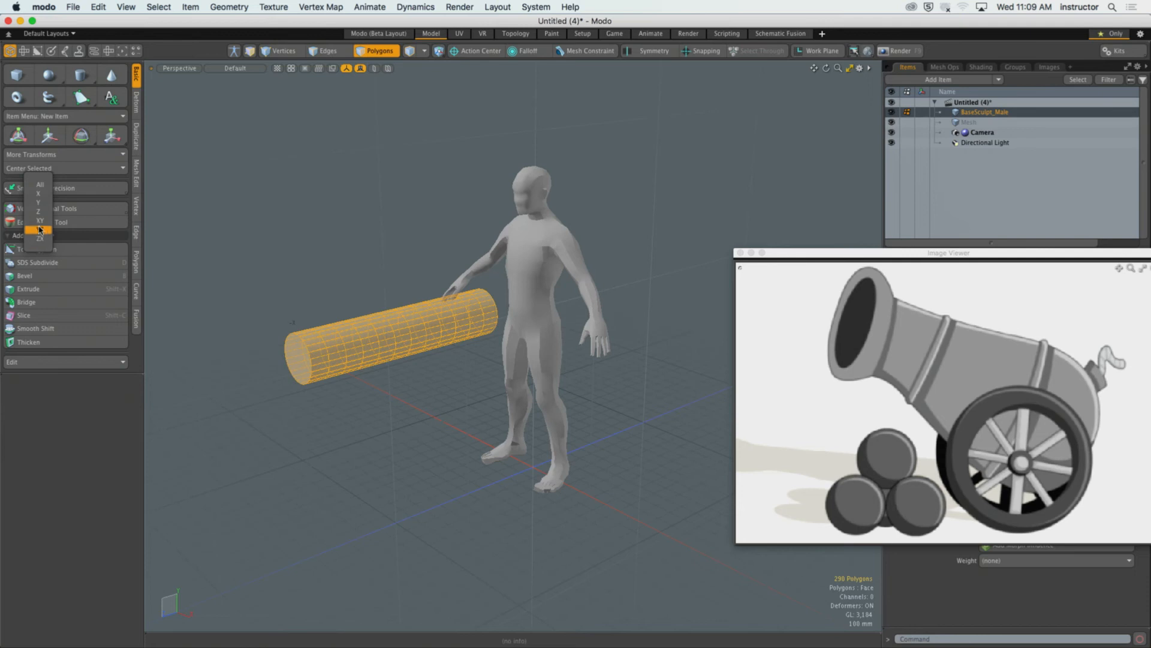
pyautogui.click(39, 193)
pyautogui.click(398, 310)
pyautogui.keyDown('alt'); pyautogui.moveTo(398, 311); pyautogui.dragTo(376, 299); pyautogui.keyUp('alt')
pyautogui.doubleClick(382, 352)
pyautogui.click(336, 264)
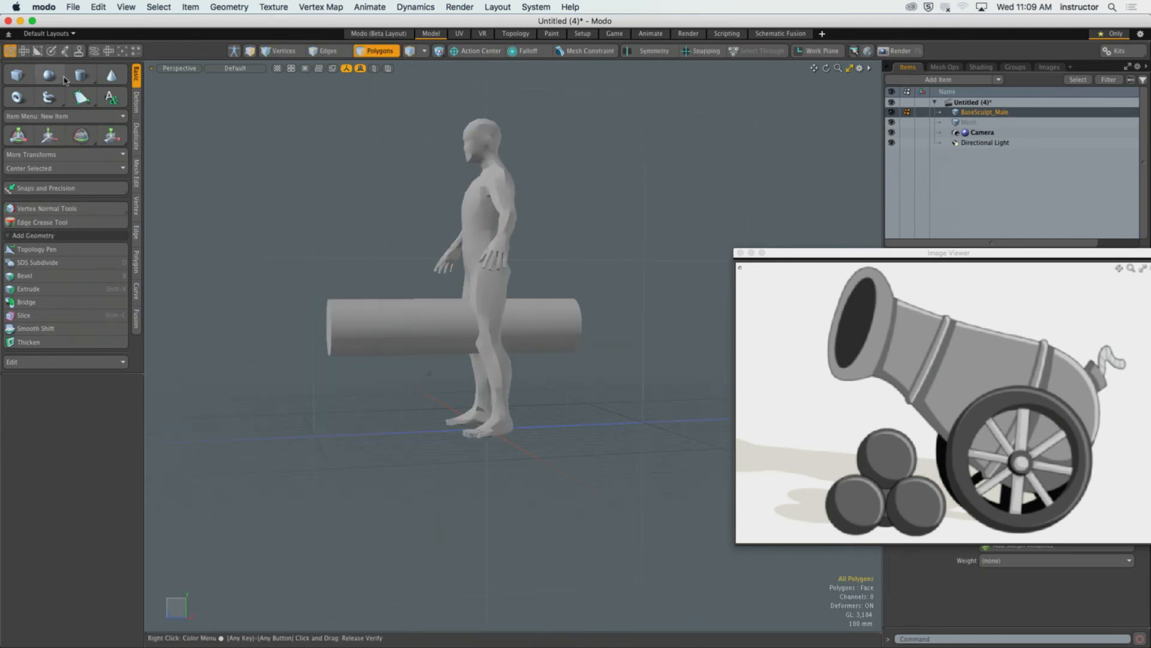
# Step: Draw a flat 24-sided cylinder disc for the wheel above the barrel and extrude it to give it thickness
pyautogui.click(80, 76)
pyautogui.keyDown('alt'); pyautogui.moveTo(252, 178); pyautogui.dragTo(276, 201); pyautogui.keyUp('alt')
pyautogui.keyDown('alt'); pyautogui.keyDown('shift'); pyautogui.moveTo(276, 201); pyautogui.dragTo(391, 237); pyautogui.keyUp('shift'); pyautogui.keyUp('alt')
pyautogui.press('space')
pyautogui.keyDown('alt'); pyautogui.keyDown('shift'); pyautogui.moveTo(412, 185); pyautogui.dragTo(316, 300); pyautogui.keyUp('shift'); pyautogui.keyUp('alt')
pyautogui.doubleClick(421, 231)
pyautogui.hotkey('shift', 'x')
pyautogui.press('space')
# Step: In the Right view, move the wheel disc by -1.05 m in Y and -1.3125 m in Z, down to ground level
pyautogui.press('w')
pyautogui.hotkey('ctrl', 'space')
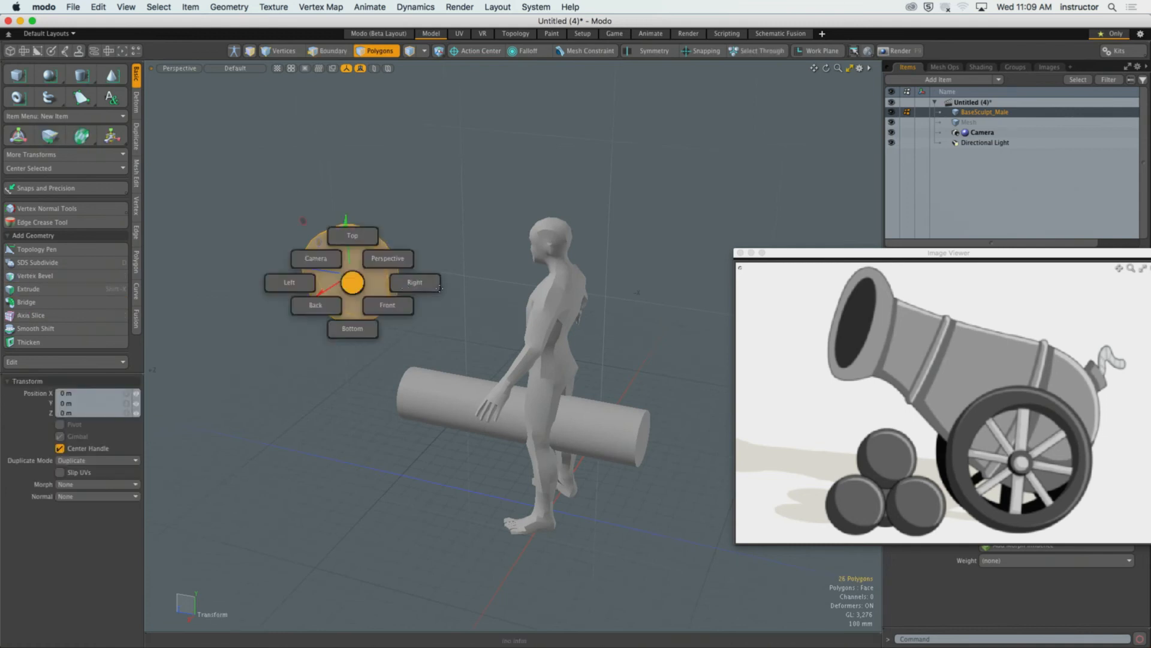
pyautogui.click(413, 282)
pyautogui.moveTo(290, 172); pyautogui.dragTo(447, 328)
pyautogui.keyDown('ctrl'); pyautogui.keyDown('alt'); pyautogui.moveTo(447, 328); pyautogui.dragTo(564, 330); pyautogui.keyUp('alt'); pyautogui.keyUp('ctrl')
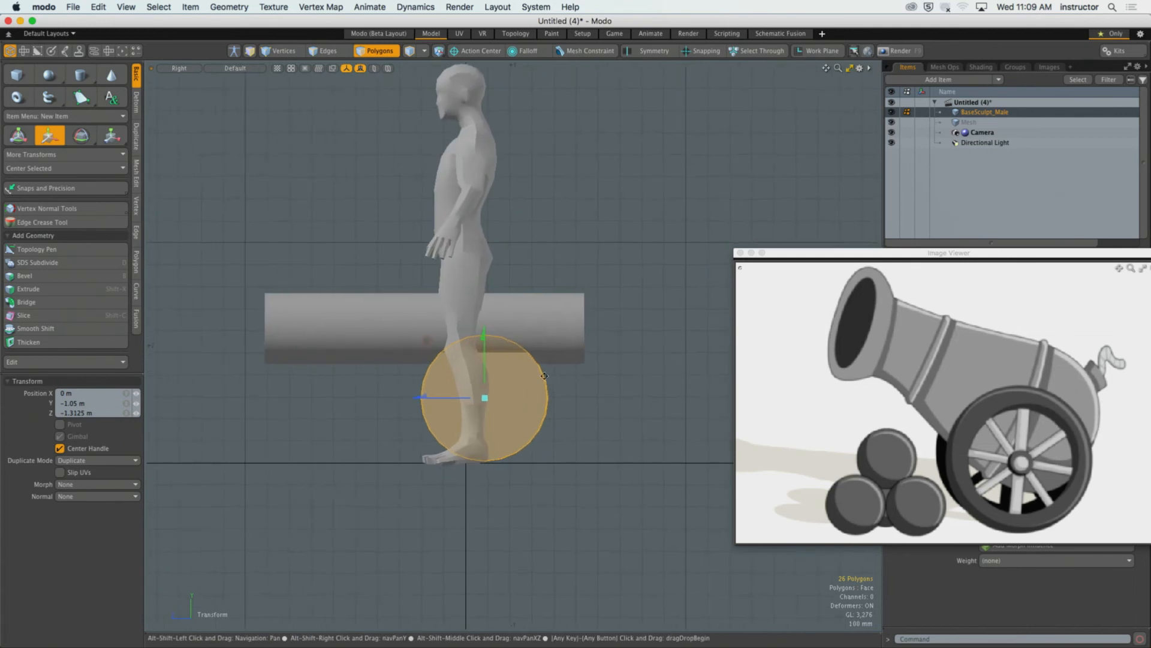
pyautogui.press('space')
# Step: Lower the barrel cylinder slightly so it overlaps more of the wheel
pyautogui.doubleClick(564, 331)
pyautogui.press('w')
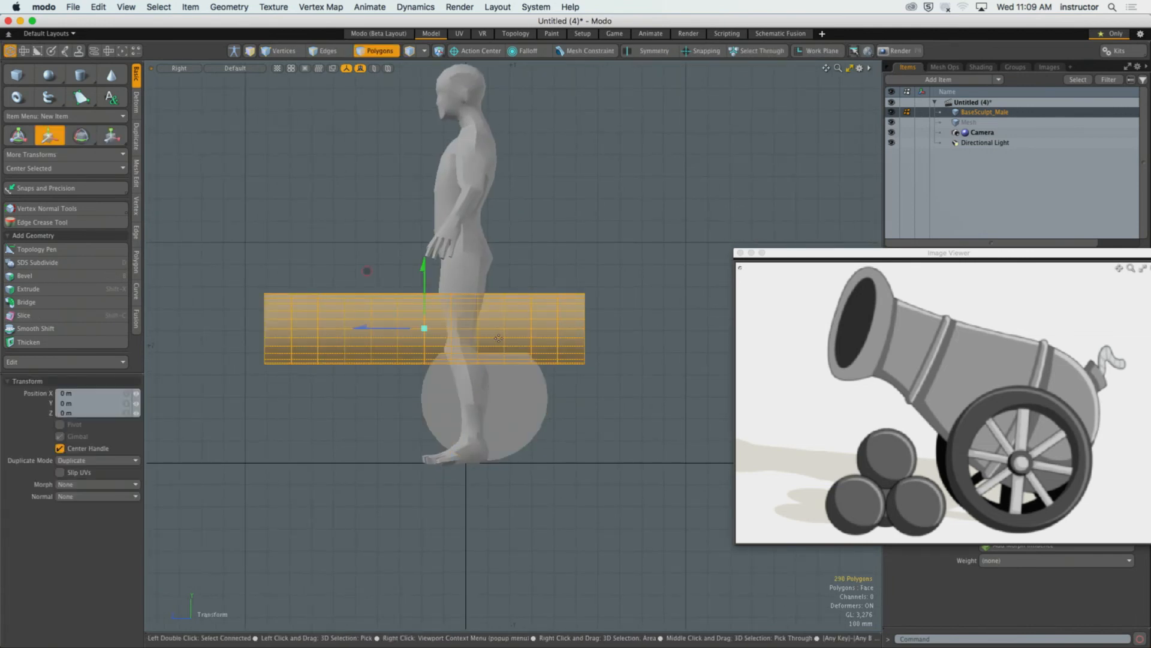
pyautogui.press('space')
# Step: In the Perspective view, move the wheel outward along X to the side of the barrel and deselect it
pyautogui.doubleClick(532, 410)
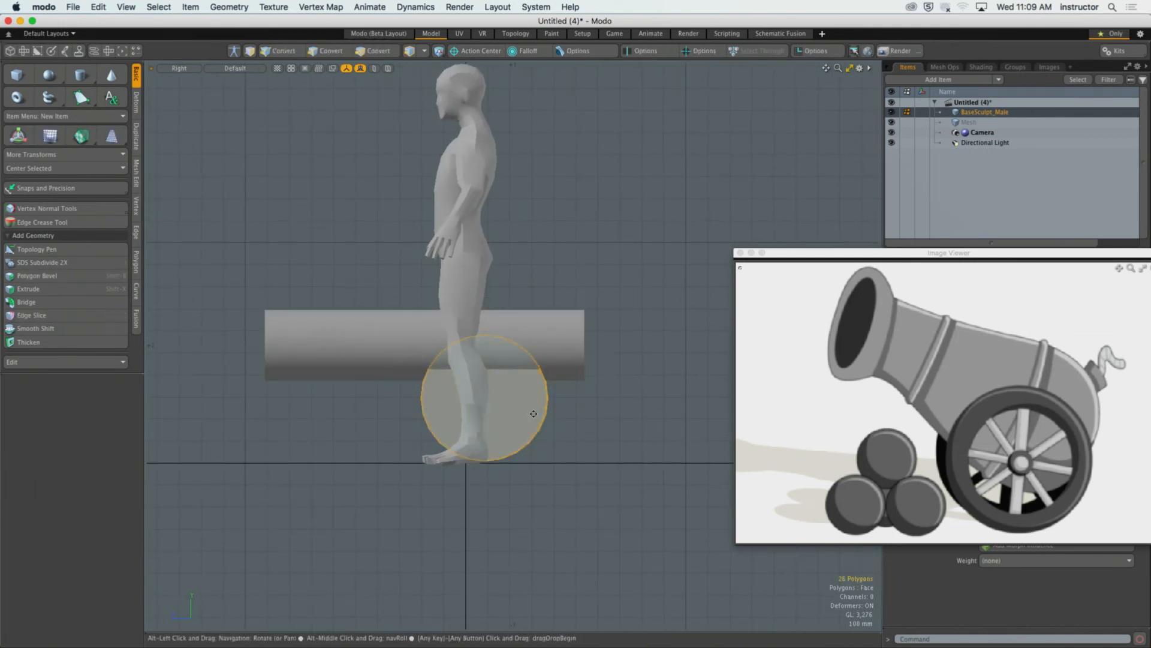
pyautogui.keyDown('alt'); pyautogui.keyDown('shift'); pyautogui.moveTo(532, 411); pyautogui.dragTo(514, 301); pyautogui.keyUp('shift'); pyautogui.keyUp('alt')
pyautogui.press('KP_Decimal')
pyautogui.press('w')
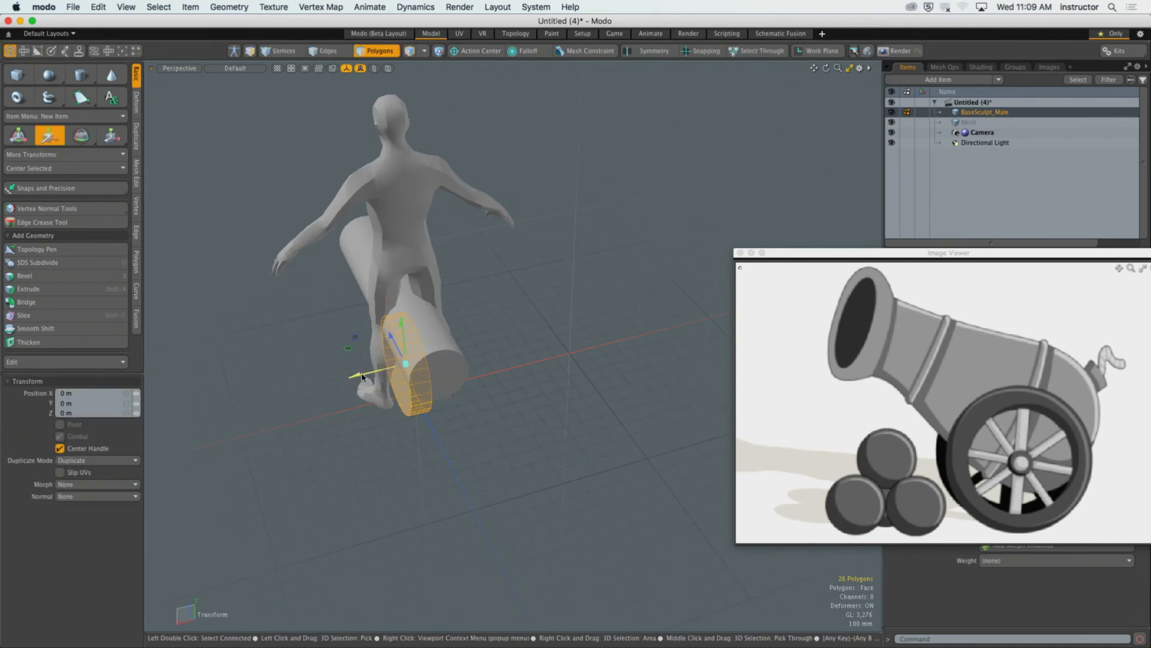
pyautogui.moveTo(361, 379); pyautogui.dragTo(329, 387)
pyautogui.press('space')
pyautogui.click(524, 336)
# Step: Select the four edge loops at the barrel's rear end, scale them up to thicken the breech, and deselect them
pyautogui.moveTo(524, 337)
pyautogui.keyDown('alt'); pyautogui.mouseDown()
pyautogui.moveTo(567, 303)
pyautogui.moveTo(508, 376)
pyautogui.moveTo(475, 359)
pyautogui.moveTo(522, 327)
pyautogui.mouseUp(); pyautogui.keyUp('alt')
pyautogui.doubleClick(474, 356)
pyautogui.keyDown('ctrl'); pyautogui.keyDown('alt'); pyautogui.moveTo(522, 327); pyautogui.dragTo(562, 323); pyautogui.keyUp('alt'); pyautogui.keyUp('ctrl')
pyautogui.press('2')
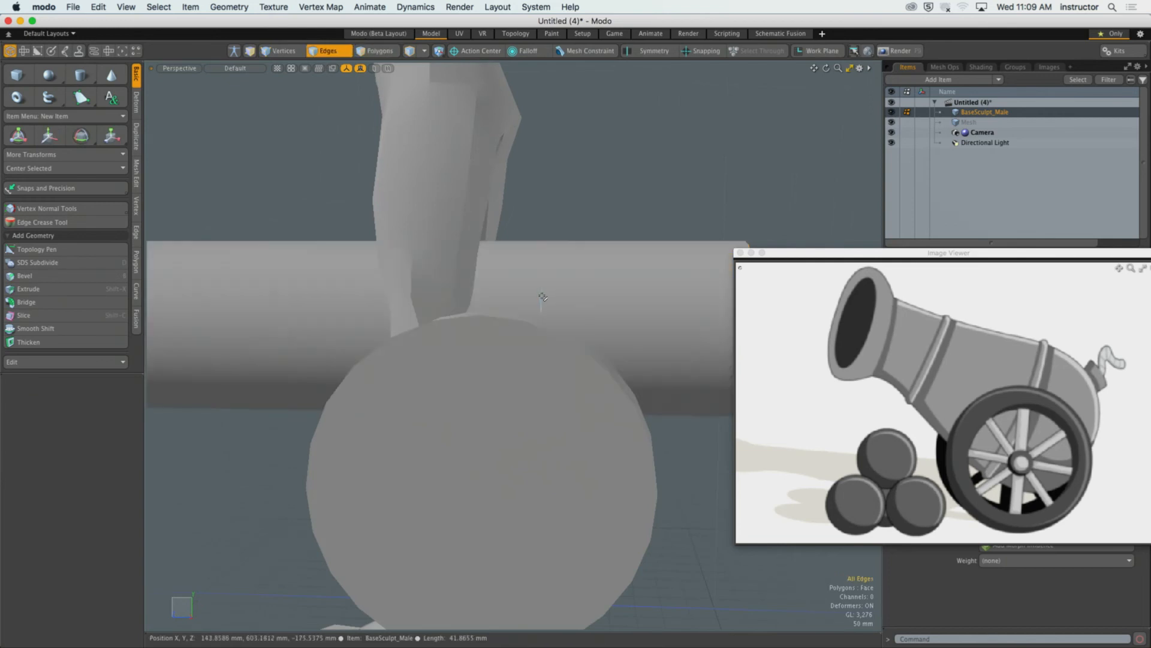
pyautogui.doubleClick(542, 295)
pyautogui.keyDown('shift'); pyautogui.doubleClick(612, 301); pyautogui.keyUp('shift')
pyautogui.scroll(-3, 606, 305)
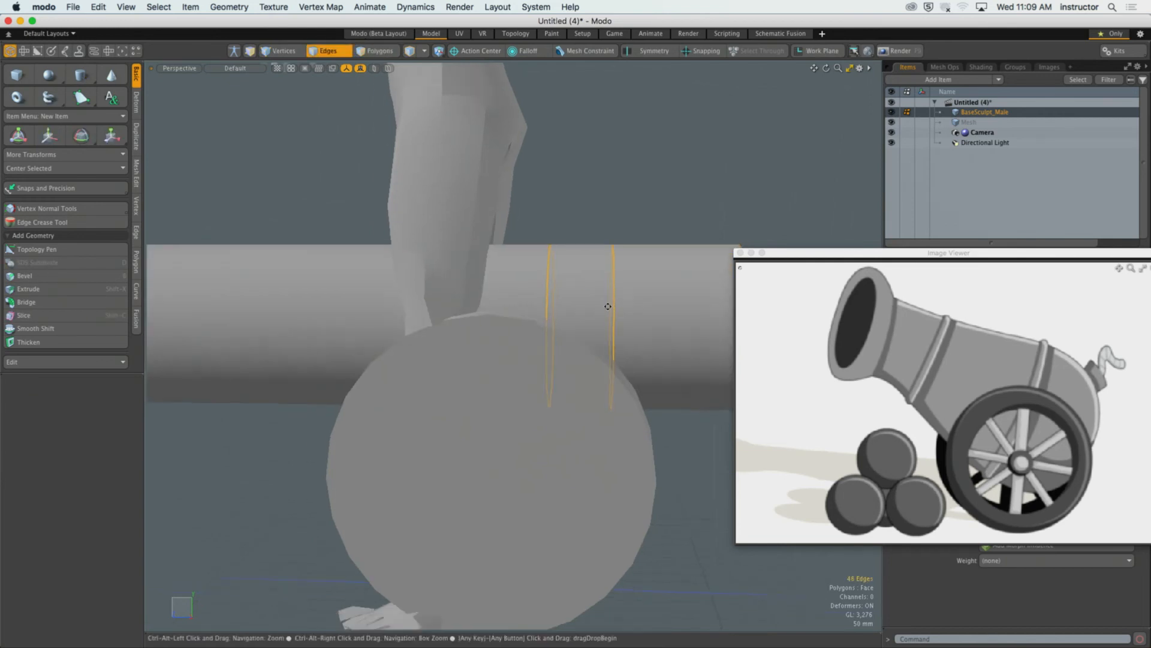
pyautogui.keyDown('shift'); pyautogui.doubleClick(622, 300); pyautogui.keyUp('shift')
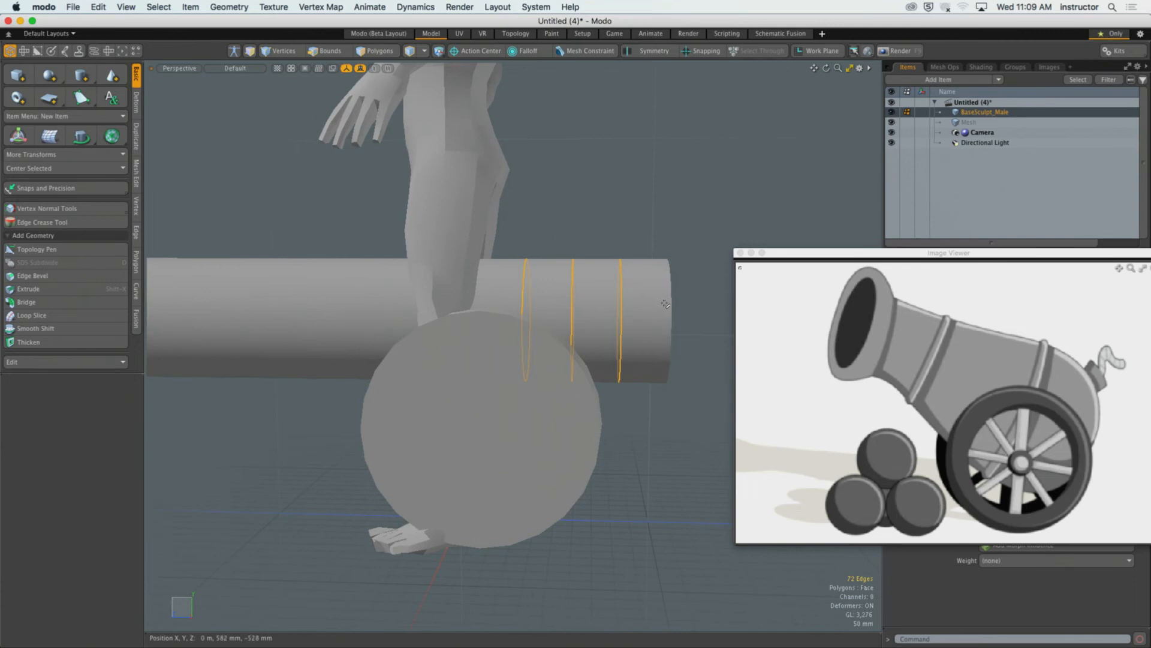
pyautogui.keyDown('shift'); pyautogui.doubleClick(667, 304); pyautogui.keyUp('shift')
pyautogui.scroll(-2, 588, 290)
pyautogui.press('y')
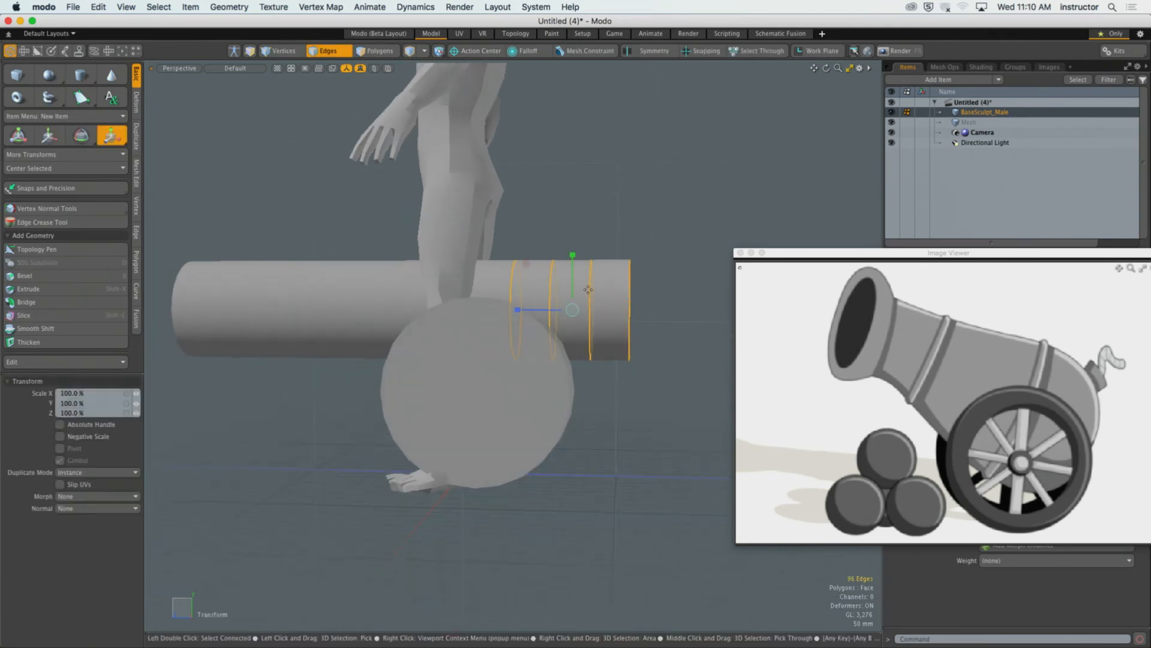
pyautogui.keyDown('alt'); pyautogui.moveTo(540, 279); pyautogui.dragTo(532, 315); pyautogui.keyUp('alt')
pyautogui.scroll(-3, 627, 268)
pyautogui.press('q')
pyautogui.click(607, 228)
# Step: Select all the connected polygons of the wheel disc
pyautogui.scroll(-3, 607, 228)
pyautogui.press('3')
pyautogui.doubleClick(578, 253)
pyautogui.doubleClick(548, 295)
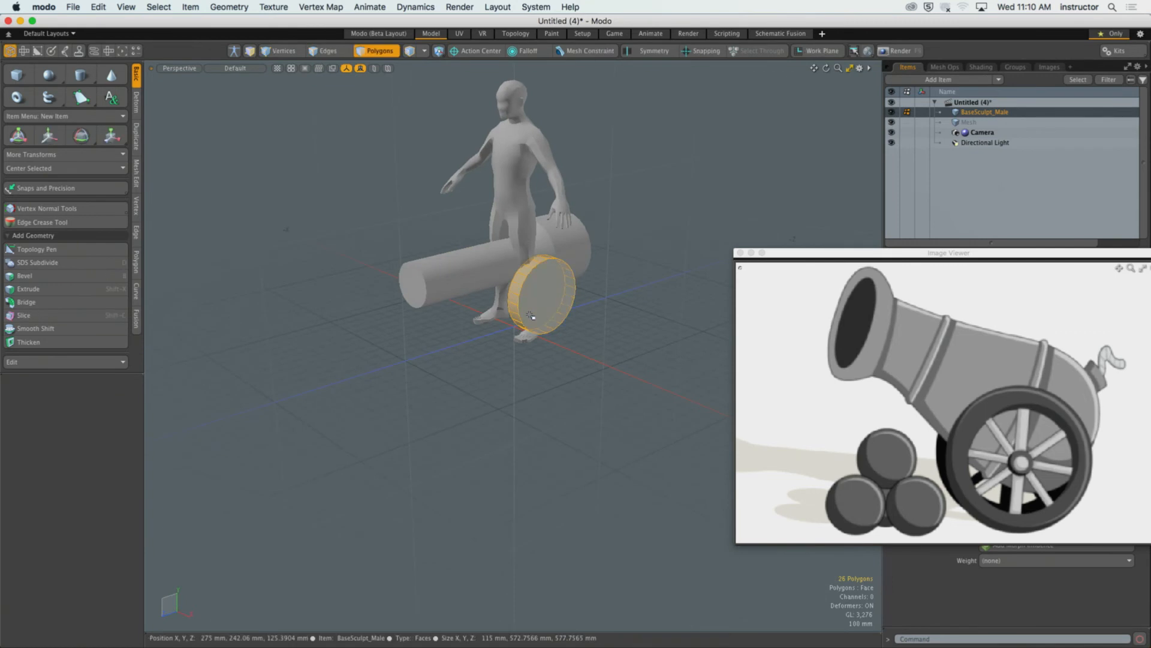
# Step: Cut the barrel and wheel geometry out of the BaseSculpt_Male item and paste it into the empty Mesh item
pyautogui.press('w')
pyautogui.press('q')
pyautogui.click(630, 272)
pyautogui.moveTo(630, 272)
pyautogui.keyDown('alt'); pyautogui.mouseDown()
pyautogui.moveTo(591, 247)
pyautogui.moveTo(641, 250)
pyautogui.moveTo(612, 271)
pyautogui.moveTo(622, 293)
pyautogui.mouseUp(); pyautogui.keyUp('alt')
pyautogui.keyDown('alt'); pyautogui.moveTo(621, 293); pyautogui.dragTo(562, 314); pyautogui.keyUp('alt')
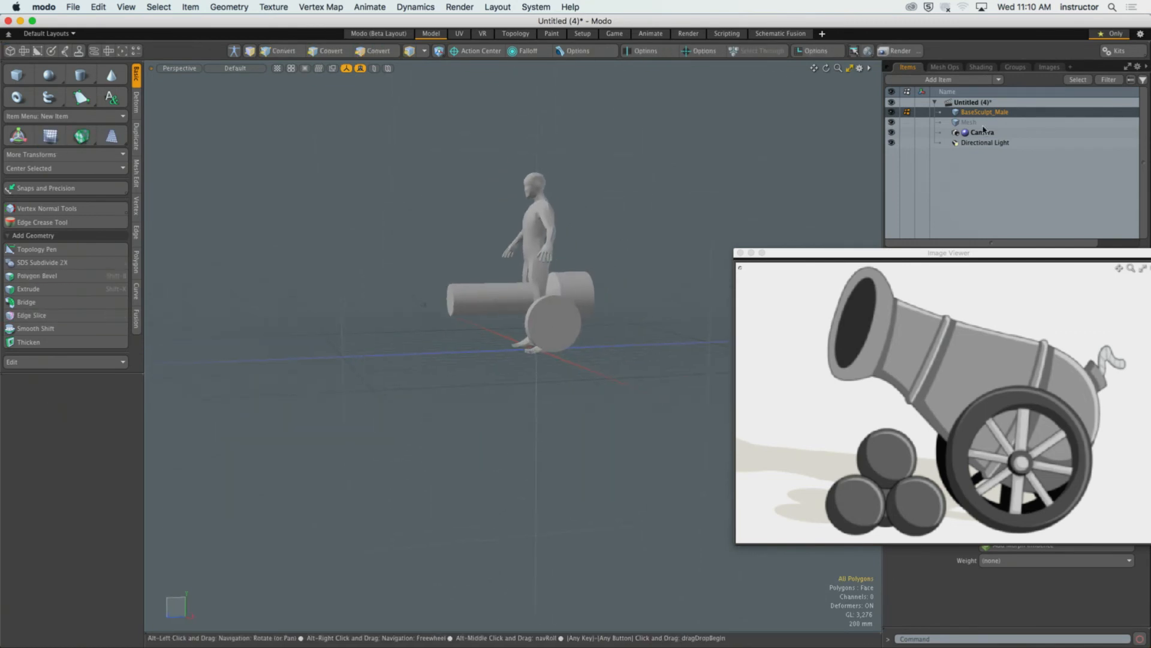
pyautogui.doubleClick(586, 292)
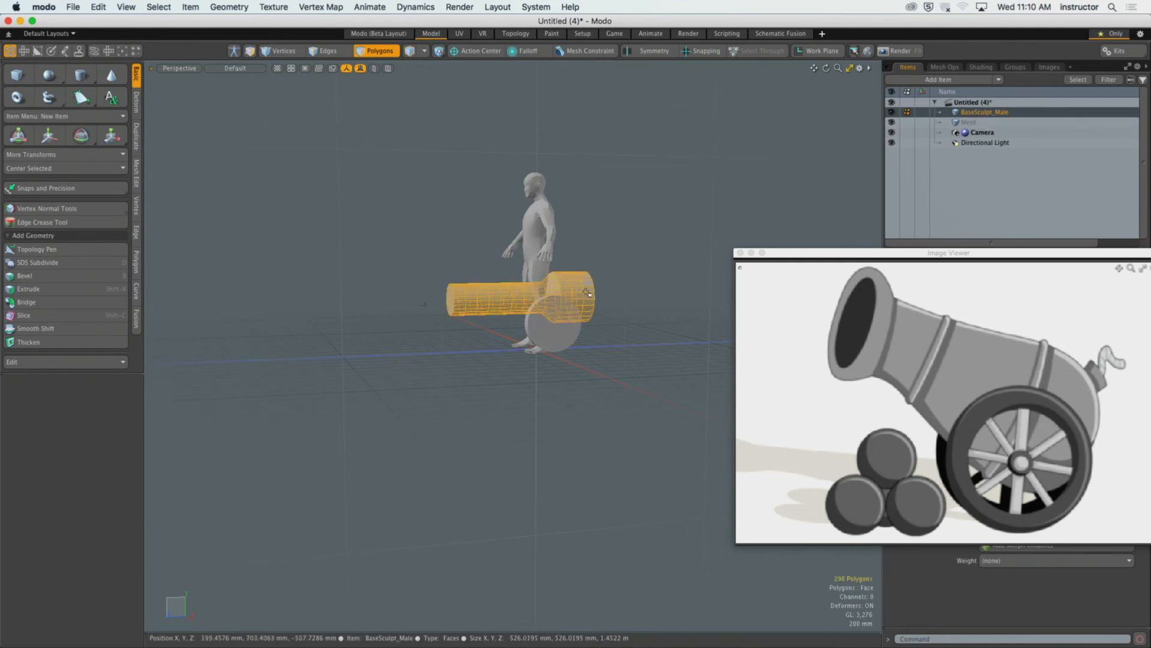
pyautogui.keyDown('shift'); pyautogui.click(575, 318); pyautogui.keyUp('shift')
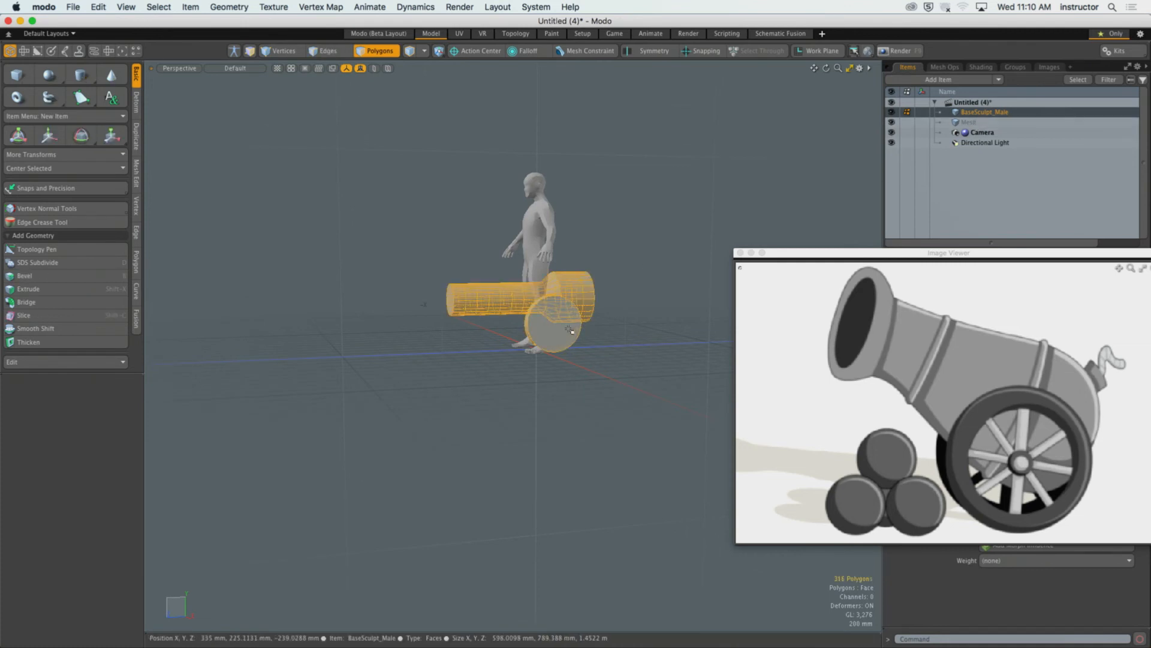
pyautogui.press('super+x')
pyautogui.click(986, 122)
pyautogui.press('super+v')
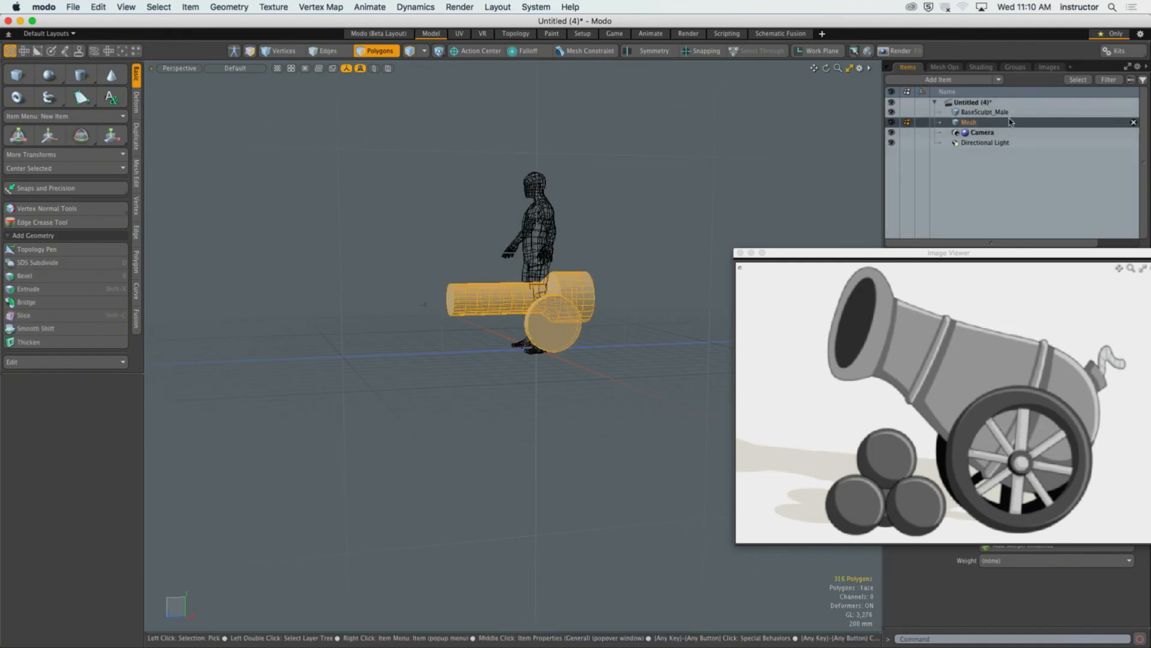
# Step: Delete the BaseSculpt_Male item and deselect the cannon geometry
pyautogui.click(1133, 113)
pyautogui.click(733, 173)
pyautogui.moveTo(587, 326)
pyautogui.keyDown('alt'); pyautogui.keyDown('shift'); pyautogui.mouseDown()
pyautogui.moveTo(583, 291)
pyautogui.moveTo(574, 319)
pyautogui.mouseUp(); pyautogui.keyUp('shift'); pyautogui.keyUp('alt')
pyautogui.scroll(5, 576, 290)
pyautogui.press('3')
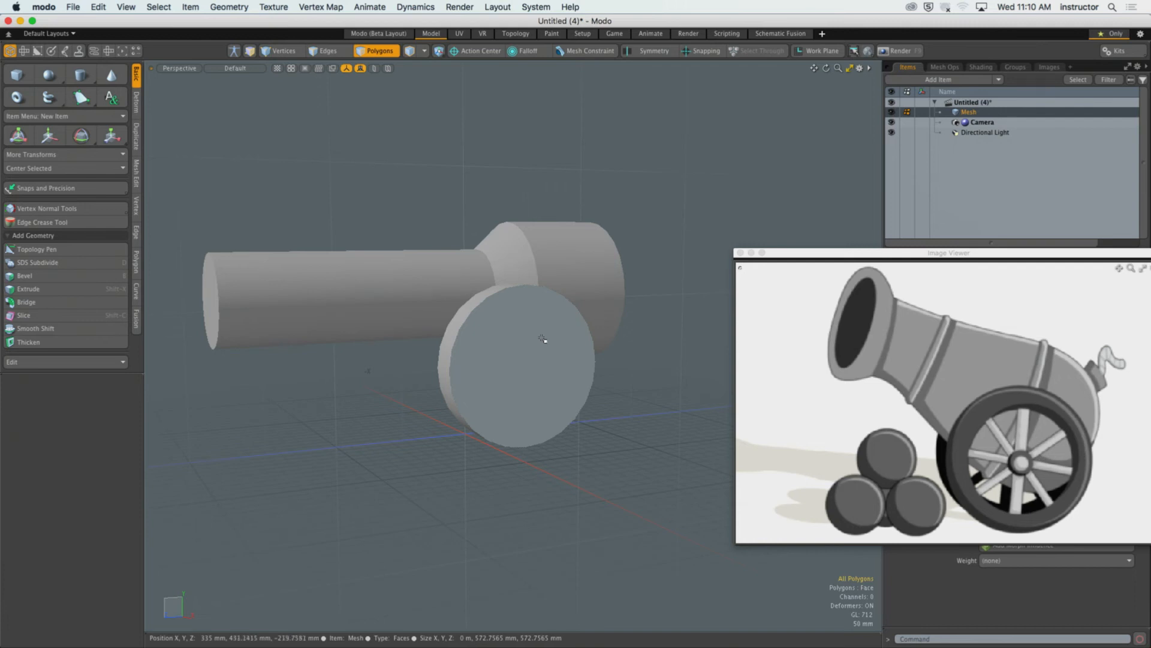
# Step: Bevel the edge loop around the wheel's front face with a 12 mm inset
pyautogui.press('2')
pyautogui.scroll(5, 527, 339)
pyautogui.doubleClick(472, 331)
pyautogui.scroll(-5, 456, 339)
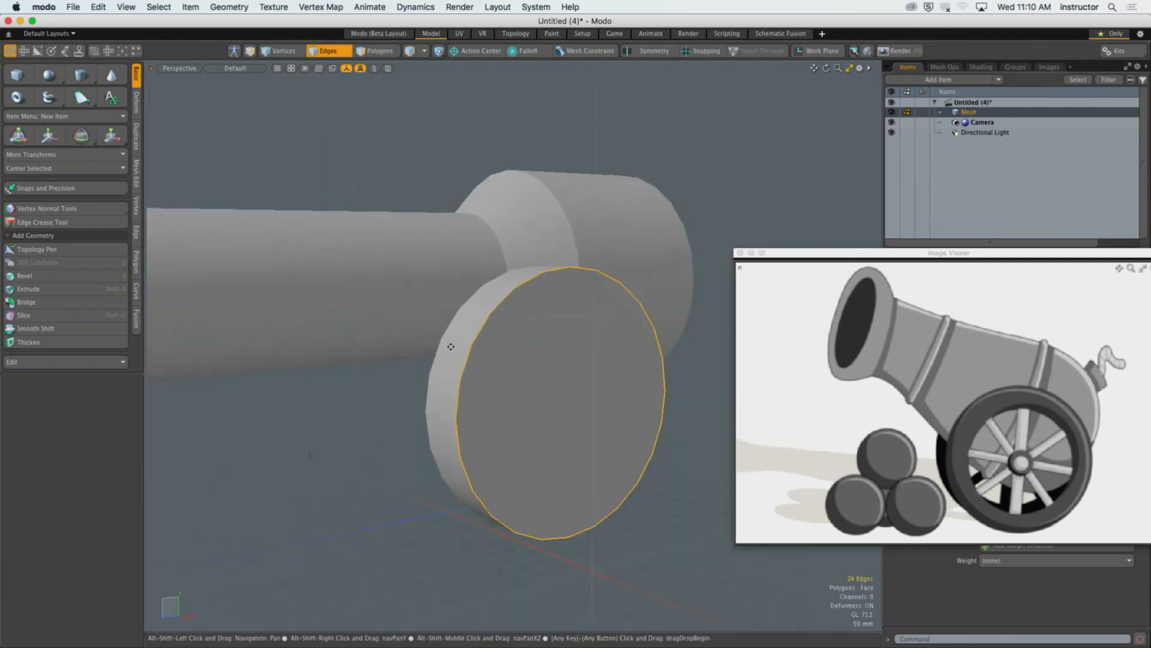
pyautogui.press('b')
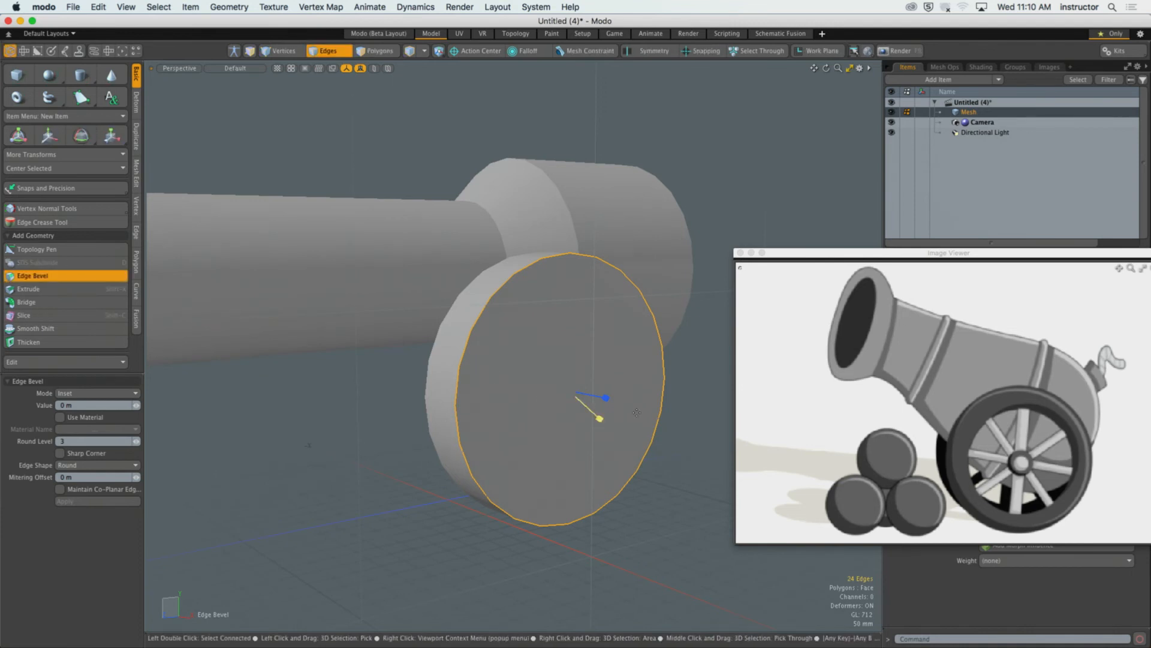
pyautogui.moveTo(606, 397); pyautogui.dragTo(624, 400)
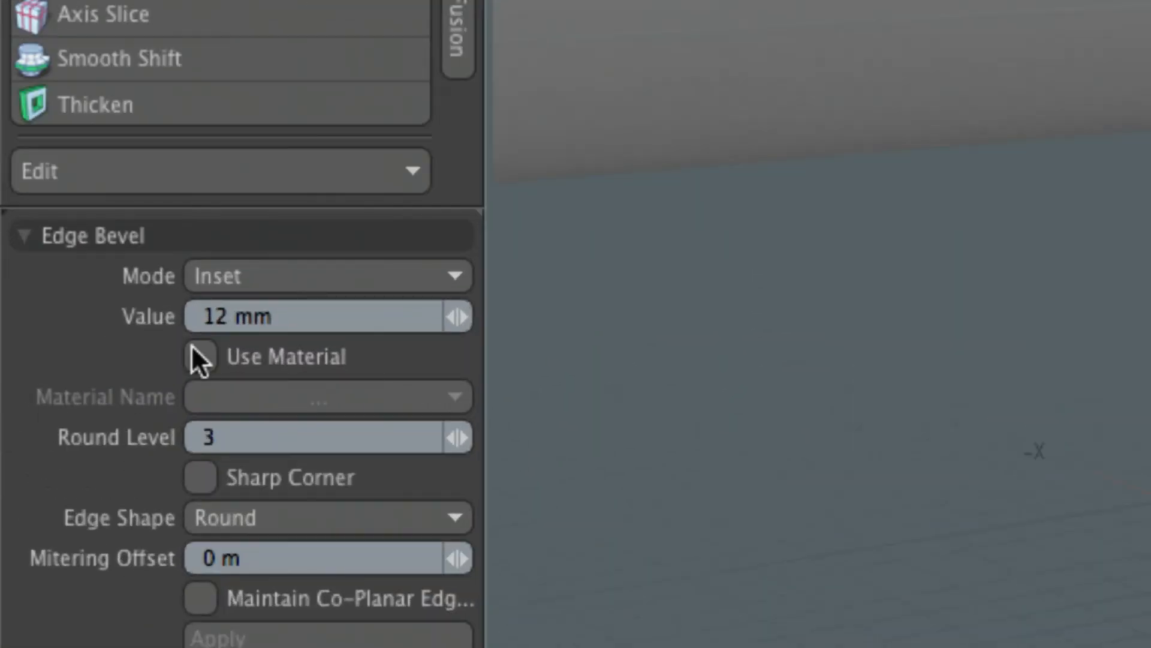
# Step: Try a bevel value of 0, then undo the wheel bevel and clear the edge selection
pyautogui.moveTo(82, 405); pyautogui.dragTo(27, 402)
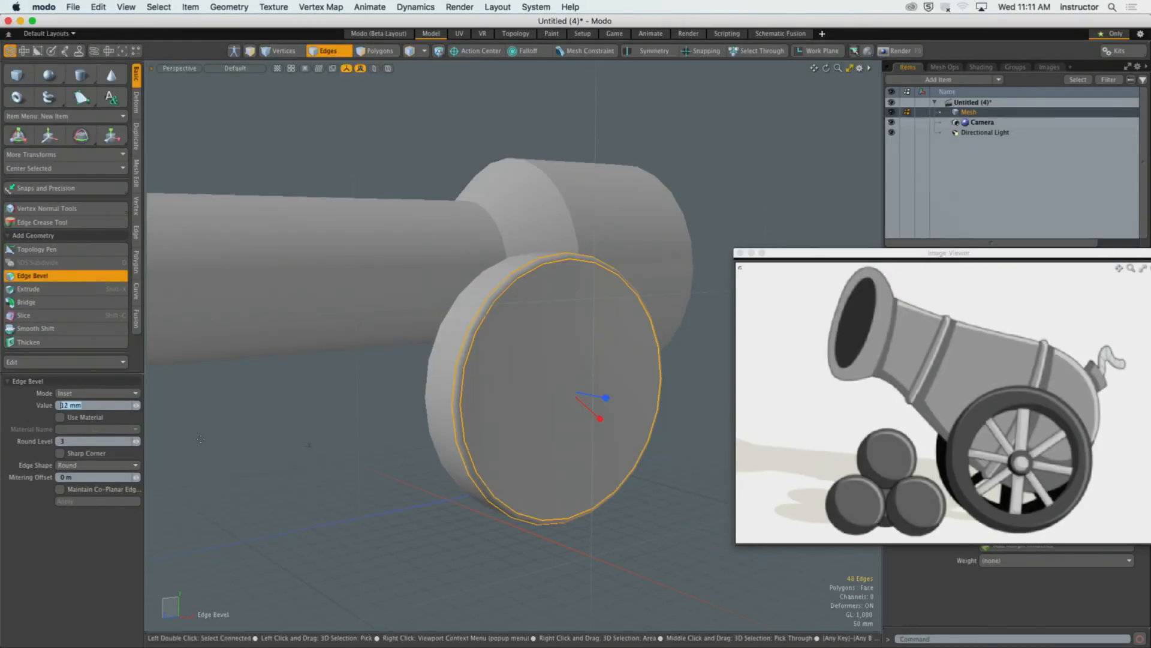
pyautogui.write('0')
pyautogui.press('Return')
pyautogui.moveTo(371, 422)
pyautogui.keyDown('alt'); pyautogui.mouseDown()
pyautogui.moveTo(432, 421)
pyautogui.moveTo(383, 432)
pyautogui.mouseUp(); pyautogui.keyUp('alt')
pyautogui.press('super+z')
pyautogui.press('space')
pyautogui.click(394, 436)
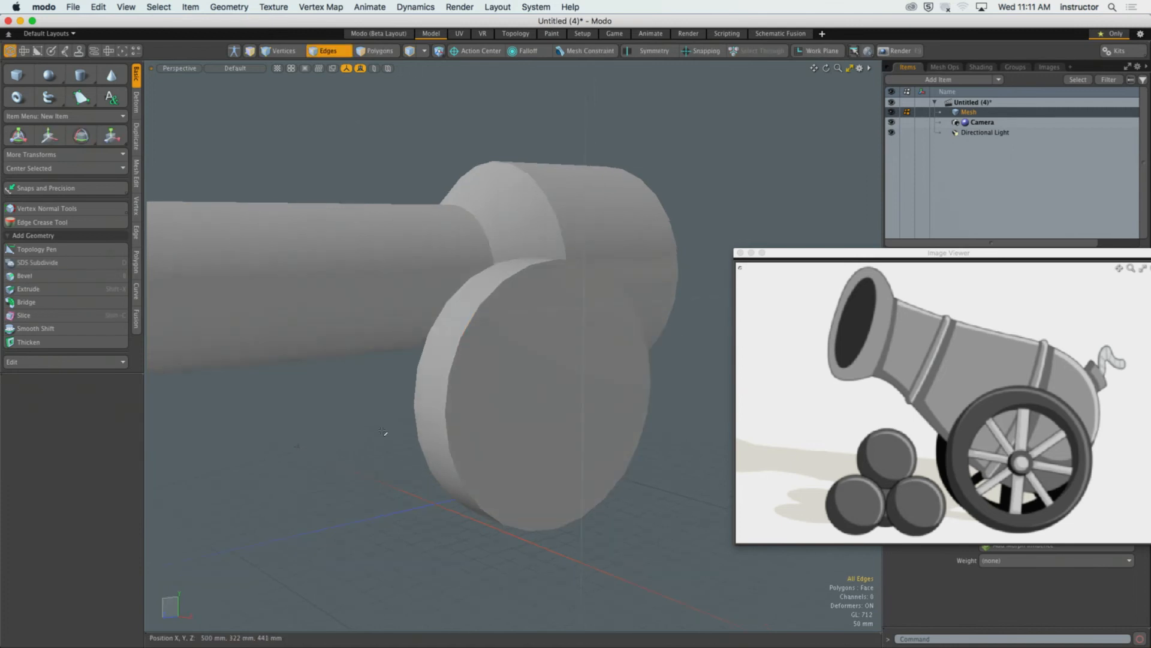
# Step: In the Units preferences, set the distance unit system to English with Feet as the default unit
pyautogui.click(44, 7)
pyautogui.click(60, 37)
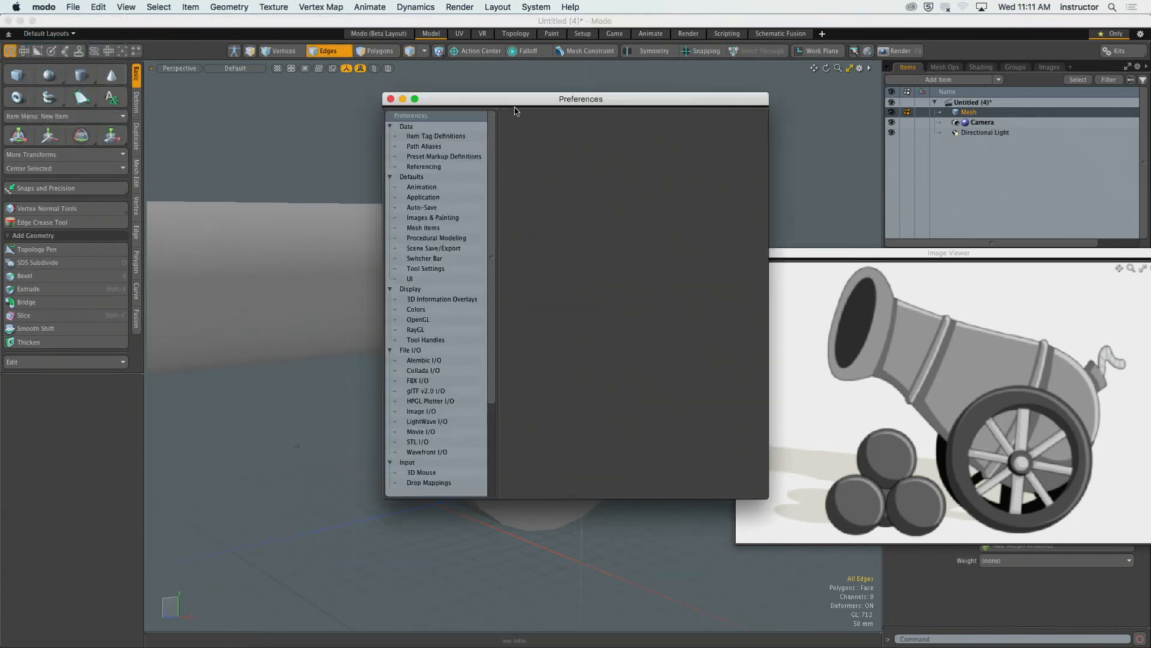
pyautogui.moveTo(505, 98); pyautogui.dragTo(528, 117)
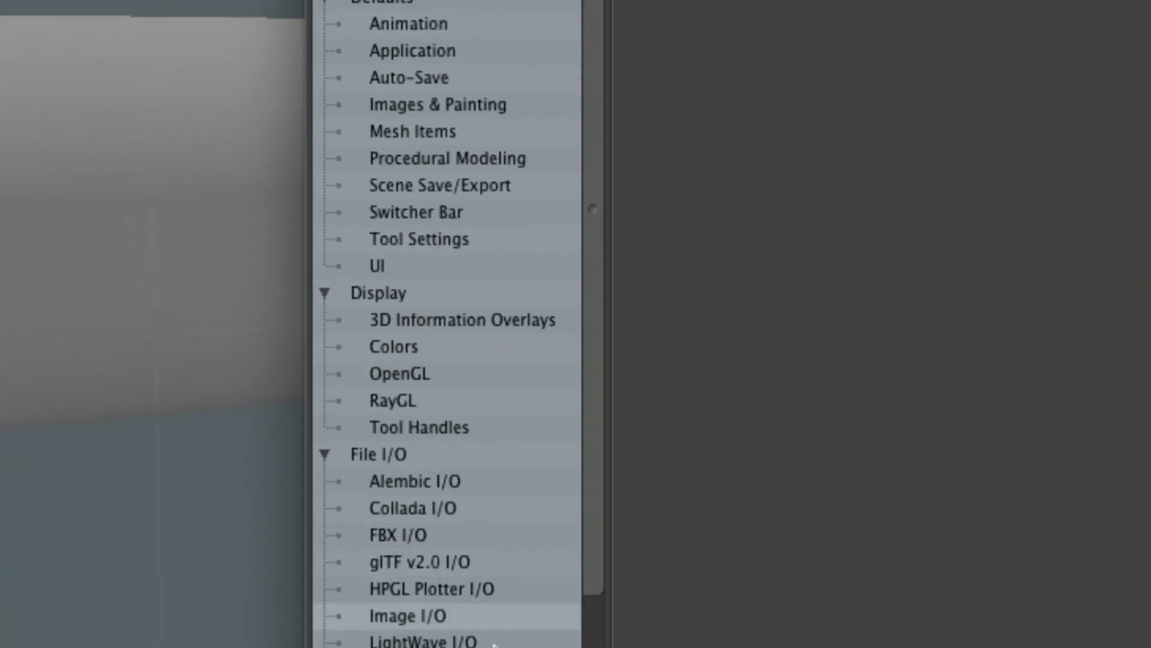
pyautogui.scroll(-5, 576, 312)
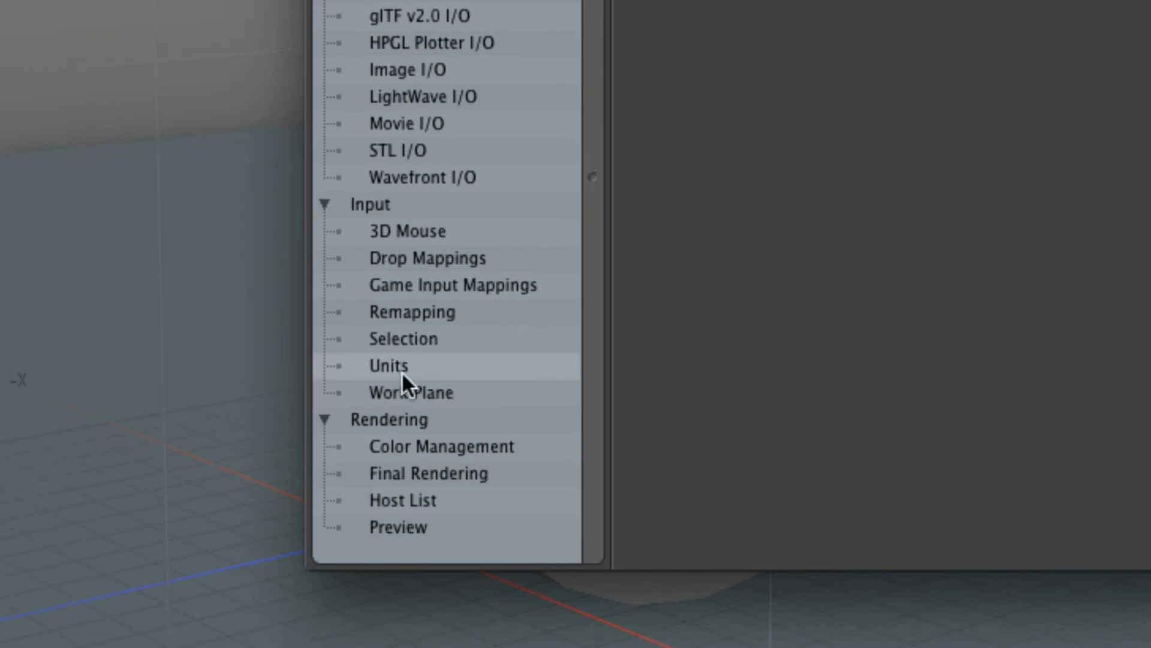
pyautogui.click(432, 367)
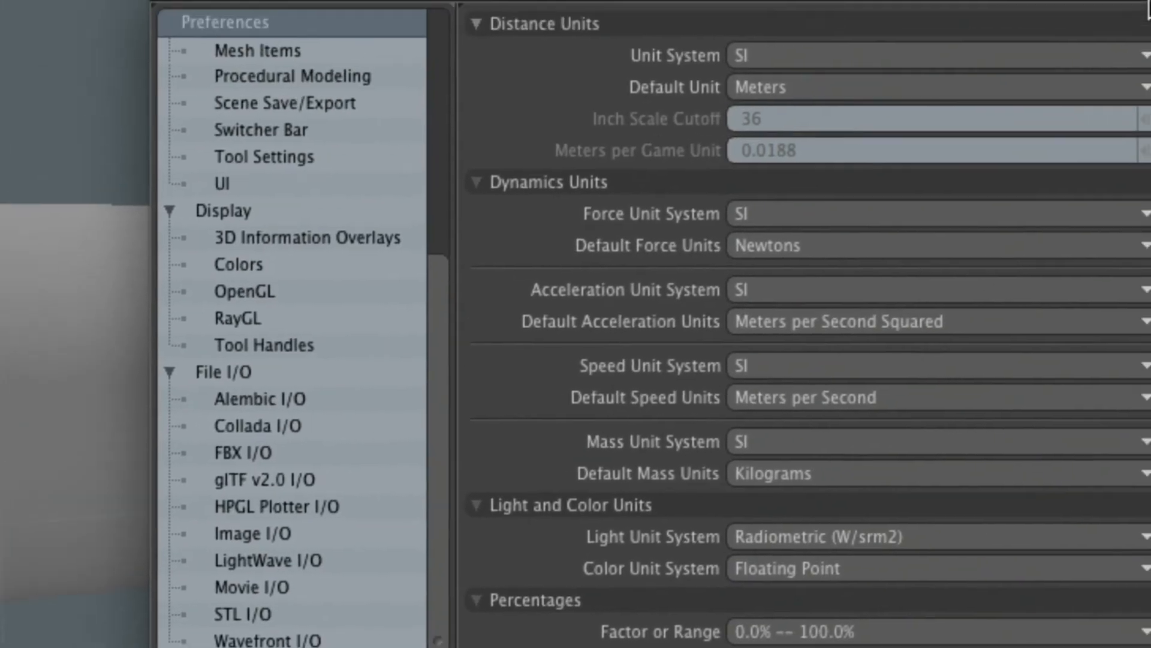
pyautogui.click(1012, 52)
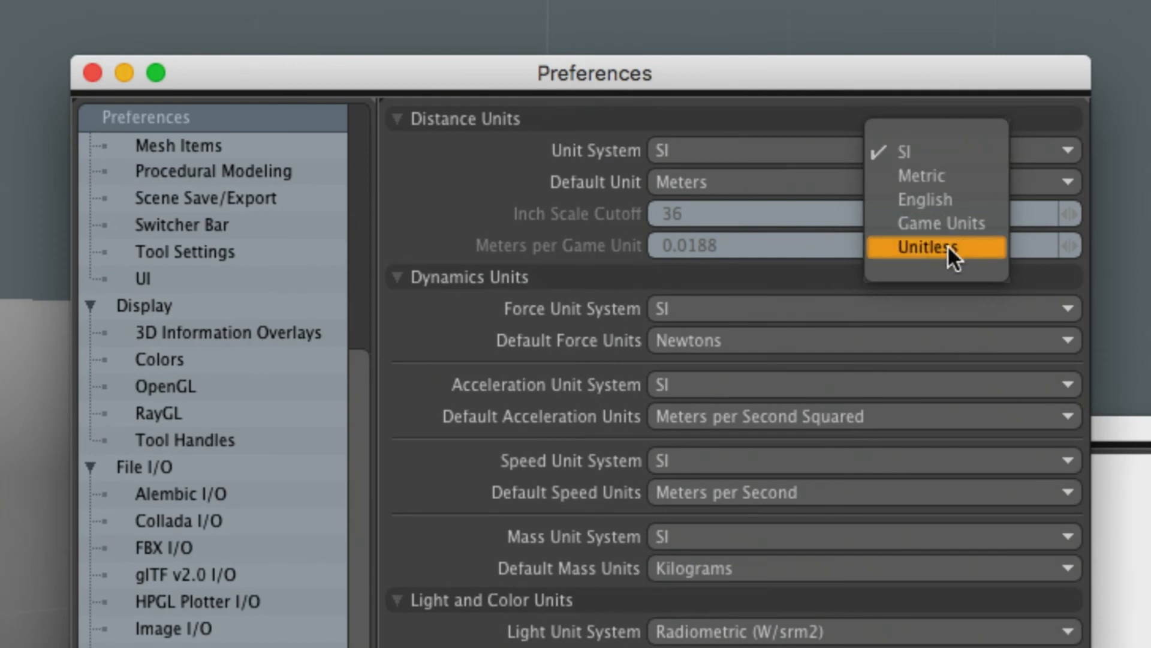
pyautogui.click(927, 199)
pyautogui.click(710, 182)
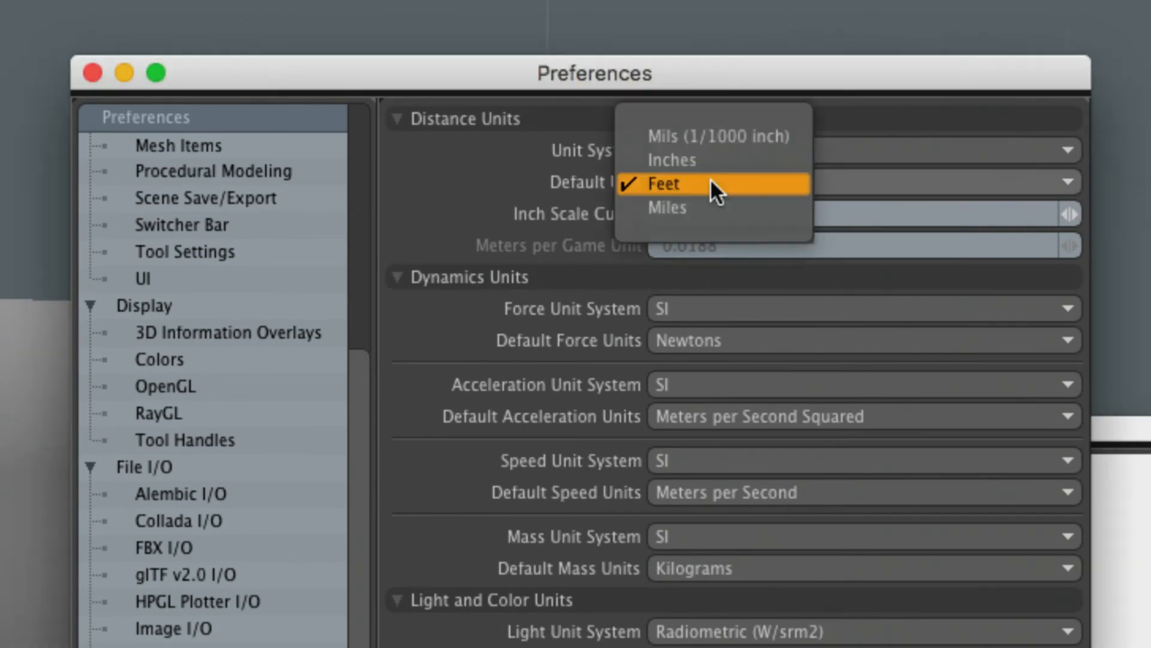
pyautogui.click(551, 179)
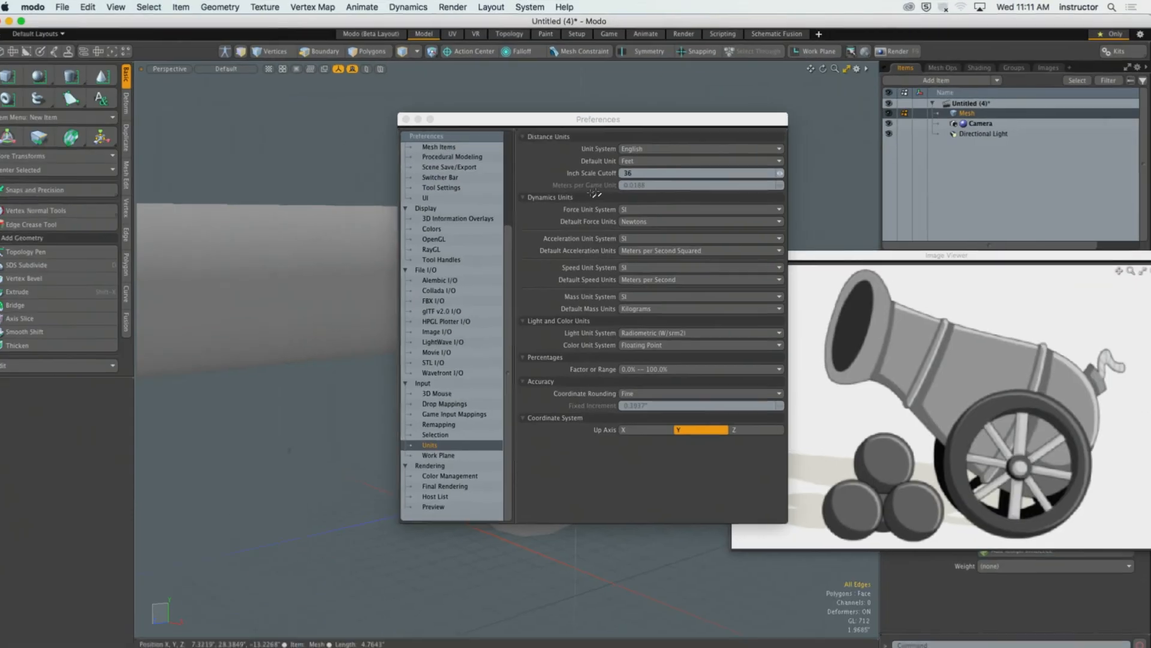
pyautogui.click(406, 119)
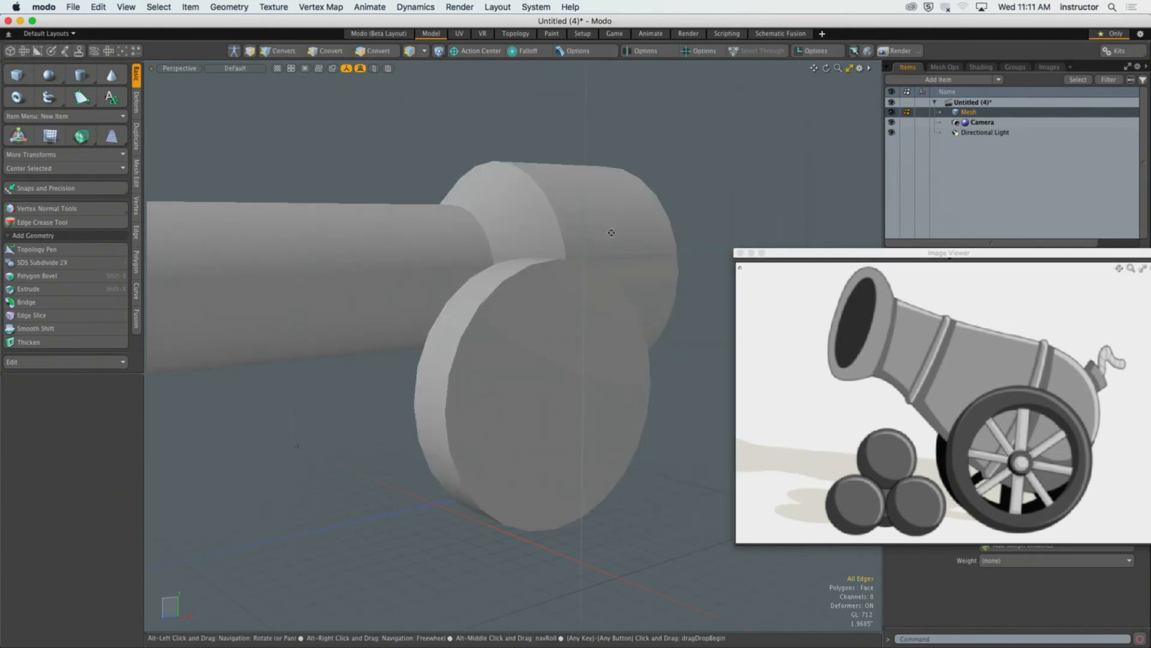
# Step: Bevel the wheel's front edge loop with a 0.5" inset
pyautogui.keyDown('alt'); pyautogui.moveTo(612, 232); pyautogui.dragTo(594, 264); pyautogui.keyUp('alt')
pyautogui.doubleClick(495, 327)
pyautogui.keyDown('ctrl'); pyautogui.keyDown('alt'); pyautogui.moveTo(496, 326); pyautogui.dragTo(520, 322); pyautogui.keyUp('alt'); pyautogui.keyUp('ctrl')
pyautogui.press('b')
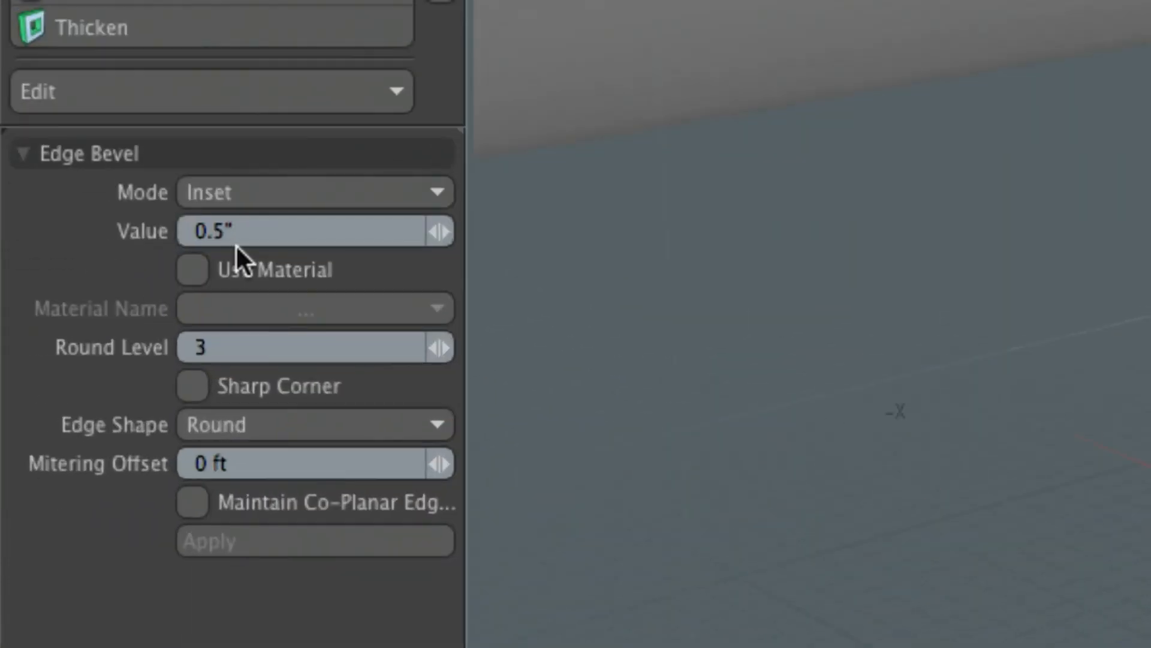
pyautogui.doubleClick(67, 405)
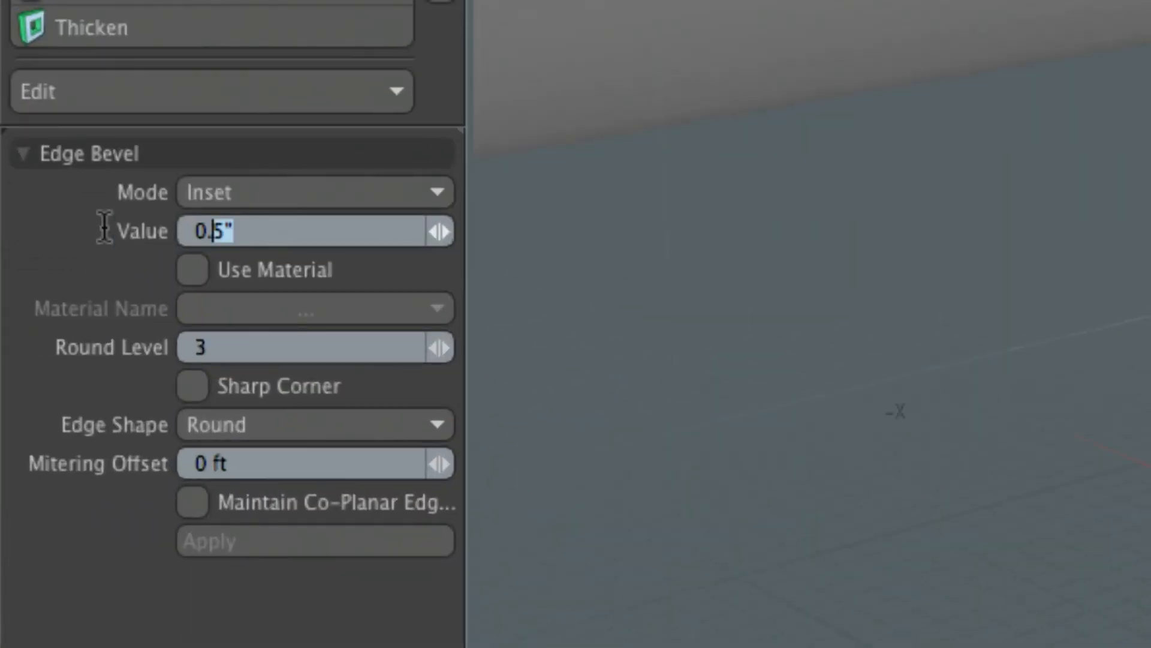
pyautogui.moveTo(105, 227); pyautogui.dragTo(95, 221)
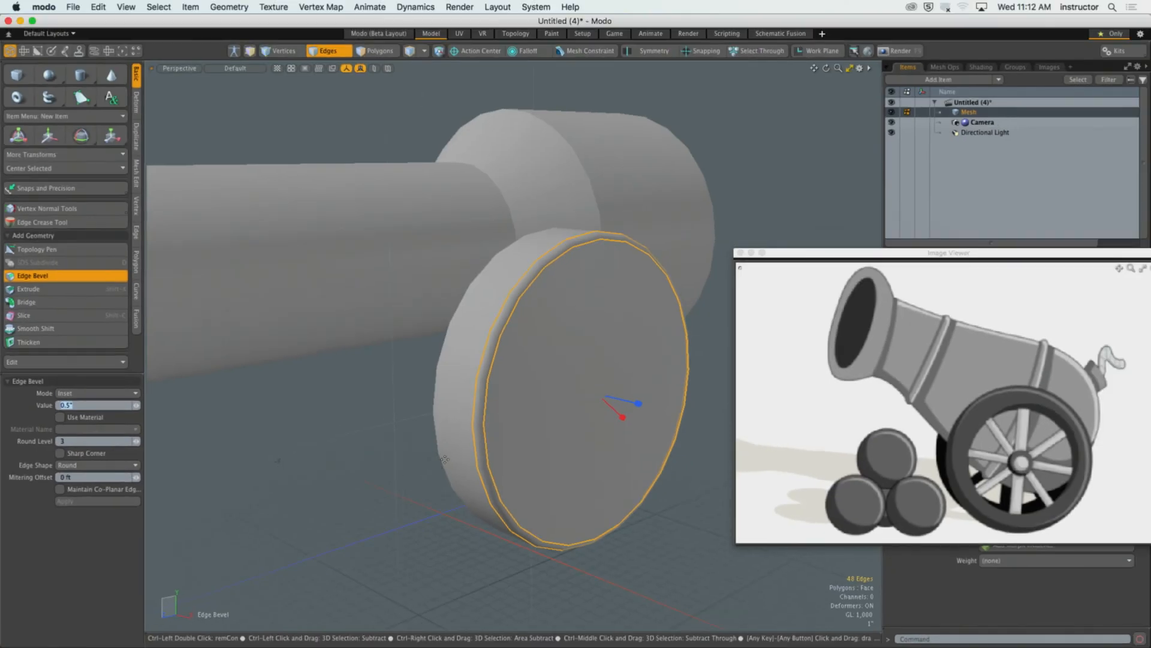
# Step: Undo the 0.5" wheel bevel, drop the bevel tool and deselect the edge loop
pyautogui.press('super+z')
pyautogui.keyDown('alt'); pyautogui.moveTo(445, 459); pyautogui.dragTo(548, 474); pyautogui.keyUp('alt')
pyautogui.press('q')
pyautogui.click(502, 476)
pyautogui.keyDown('alt'); pyautogui.keyDown('shift'); pyautogui.moveTo(549, 474); pyautogui.dragTo(480, 384); pyautogui.keyUp('shift'); pyautogui.keyUp('alt')
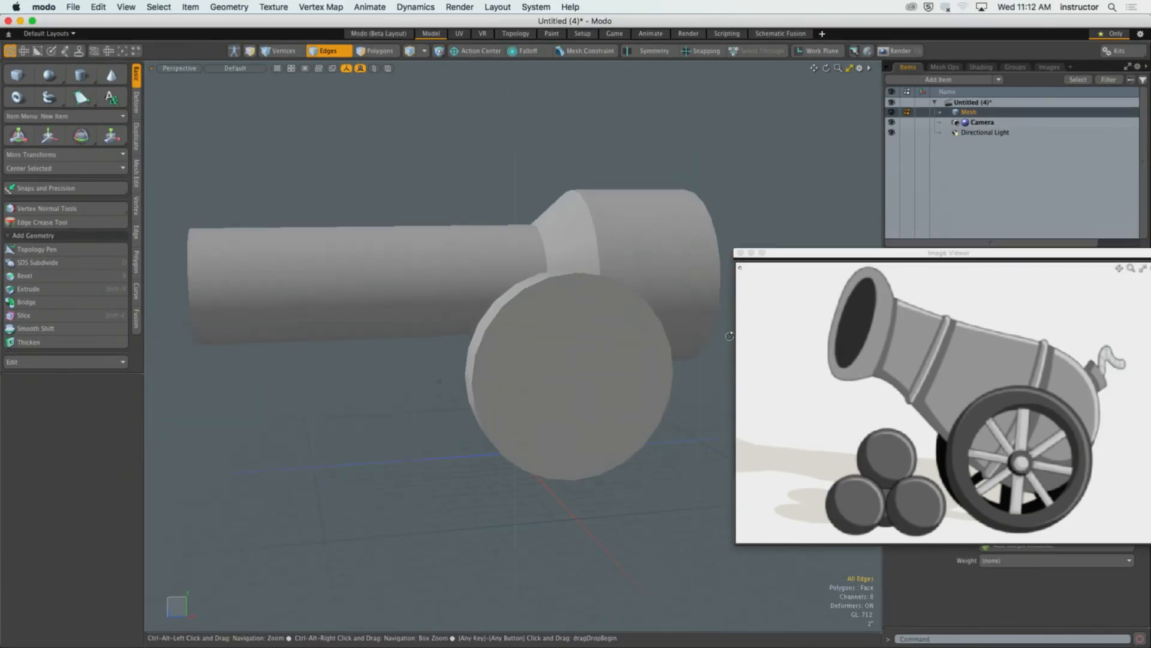
# Step: Move the reference image window aside and add a unit sphere as a new mesh item
pyautogui.moveTo(880, 252); pyautogui.dragTo(929, 251)
pyautogui.keyDown('alt'); pyautogui.keyDown('shift'); pyautogui.moveTo(651, 340); pyautogui.dragTo(553, 341); pyautogui.keyUp('shift'); pyautogui.keyUp('alt')
pyautogui.keyDown('alt'); pyautogui.keyDown('shift'); pyautogui.moveTo(552, 342); pyautogui.dragTo(577, 377); pyautogui.keyUp('shift'); pyautogui.keyUp('alt')
pyautogui.keyDown('alt'); pyautogui.keyDown('shift'); pyautogui.moveTo(577, 377); pyautogui.dragTo(562, 403); pyautogui.keyUp('shift'); pyautogui.keyUp('alt')
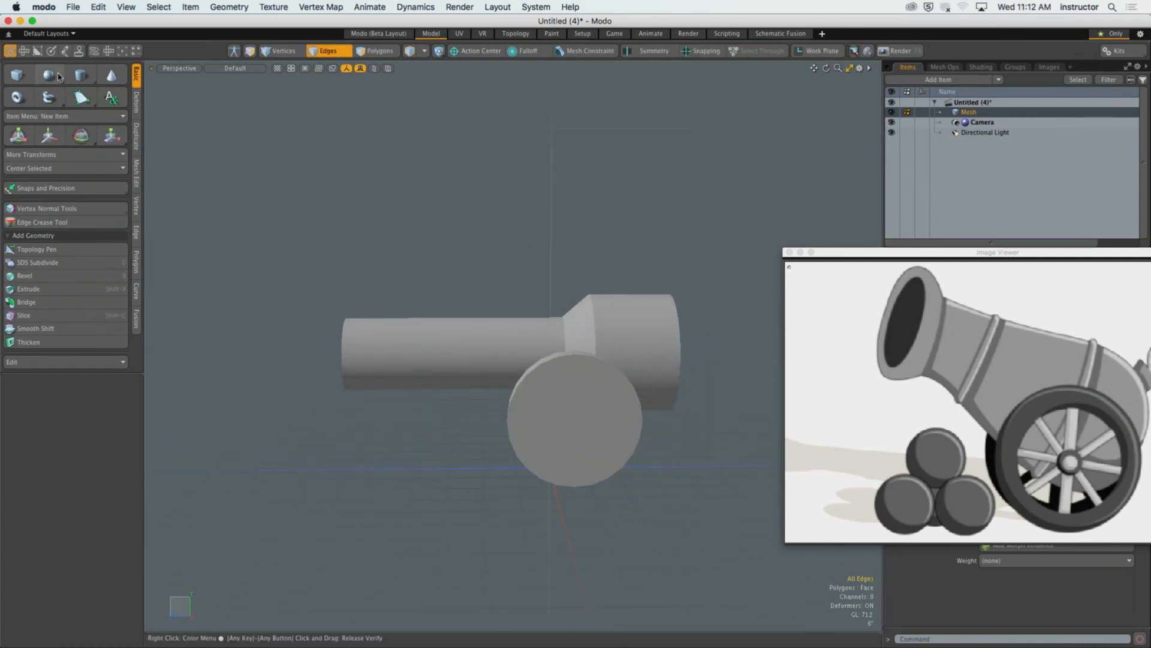
pyautogui.keyDown('shift'); pyautogui.click(57, 77); pyautogui.keyUp('shift')
pyautogui.keyDown('alt'); pyautogui.keyDown('shift'); pyautogui.moveTo(519, 305); pyautogui.dragTo(461, 298); pyautogui.keyUp('shift'); pyautogui.keyUp('alt')
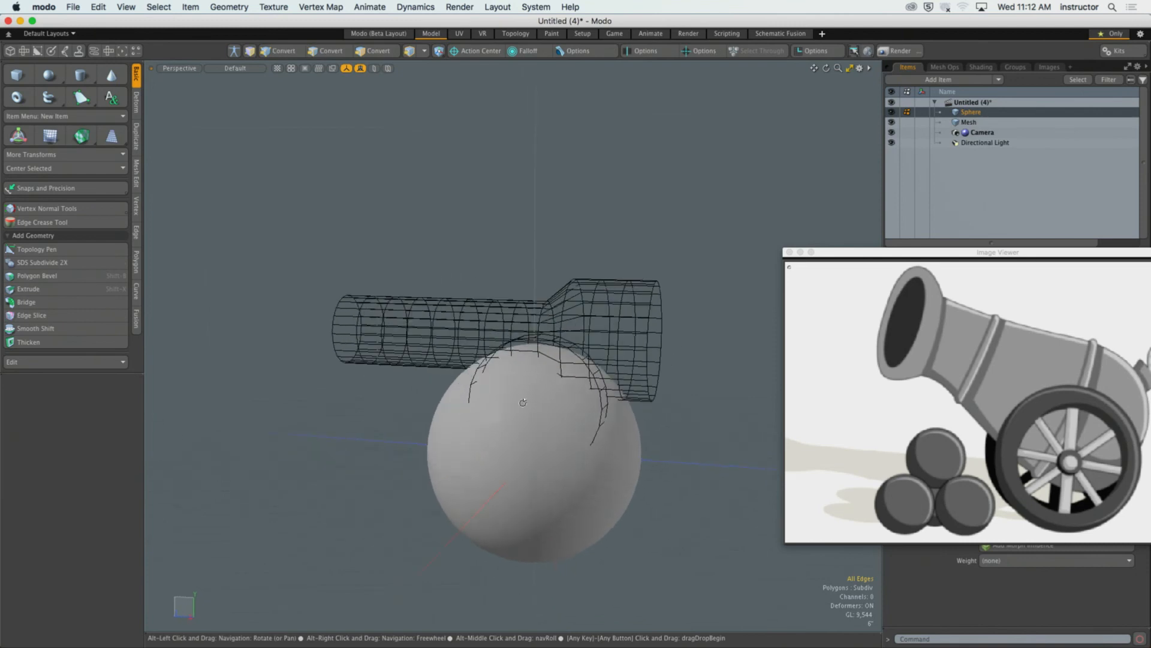
# Step: Select all of the sphere's polygons and convert them from subdivision surfaces to plain faces
pyautogui.press('3')
pyautogui.doubleClick(527, 417)
pyautogui.moveTo(524, 391)
pyautogui.keyDown('alt'); pyautogui.mouseDown()
pyautogui.moveTo(427, 377)
pyautogui.moveTo(617, 401)
pyautogui.moveTo(537, 384)
pyautogui.mouseUp(); pyautogui.keyUp('alt')
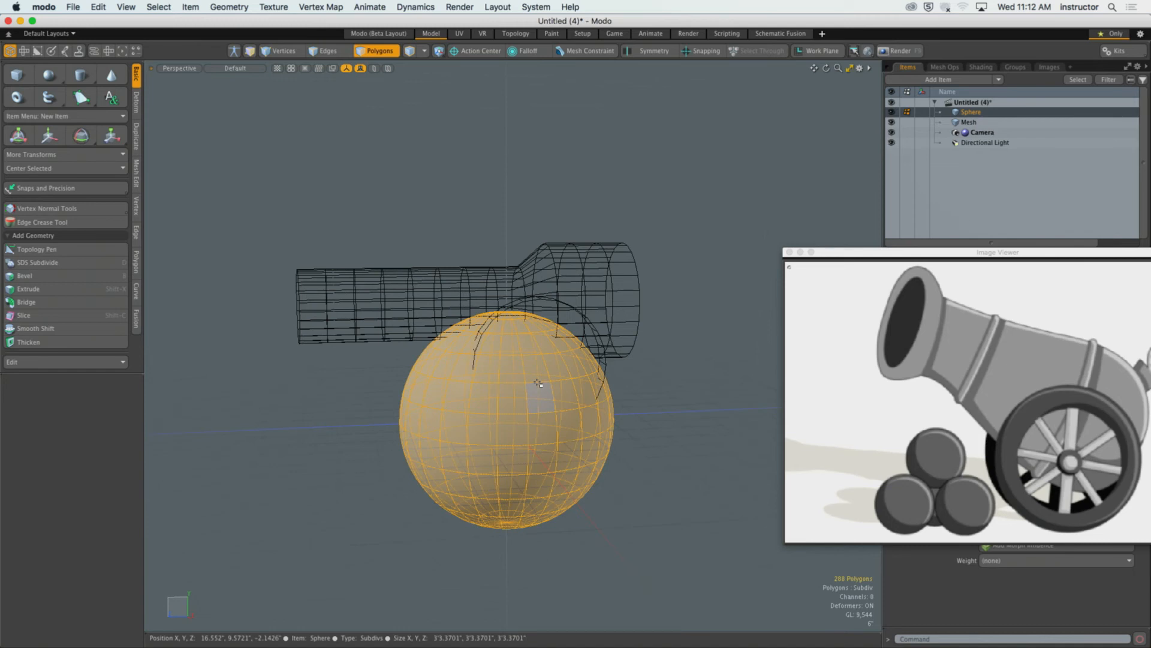
pyautogui.scroll(5, 570, 324)
pyautogui.keyDown('alt'); pyautogui.keyDown('shift'); pyautogui.moveTo(558, 353); pyautogui.dragTo(530, 352); pyautogui.keyUp('shift'); pyautogui.keyUp('alt')
pyautogui.keyDown('alt'); pyautogui.keyDown('shift'); pyautogui.moveTo(532, 159); pyautogui.dragTo(532, 254); pyautogui.keyUp('shift'); pyautogui.keyUp('alt')
pyautogui.scroll(5, 532, 254)
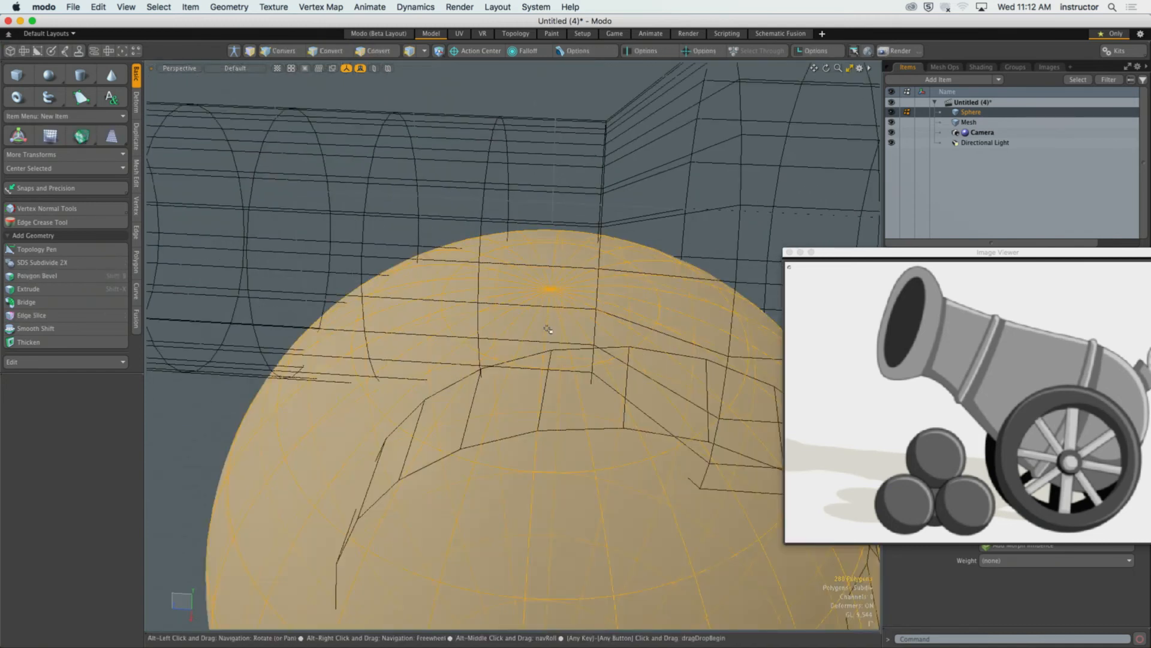
pyautogui.press('Tab')
# Step: Select the triangles around the sphere's top pole and enable a wireframe overlay for active meshes
pyautogui.keyDown('ctrl'); pyautogui.keyDown('alt'); pyautogui.moveTo(529, 332); pyautogui.dragTo(594, 355); pyautogui.keyUp('alt'); pyautogui.keyUp('ctrl')
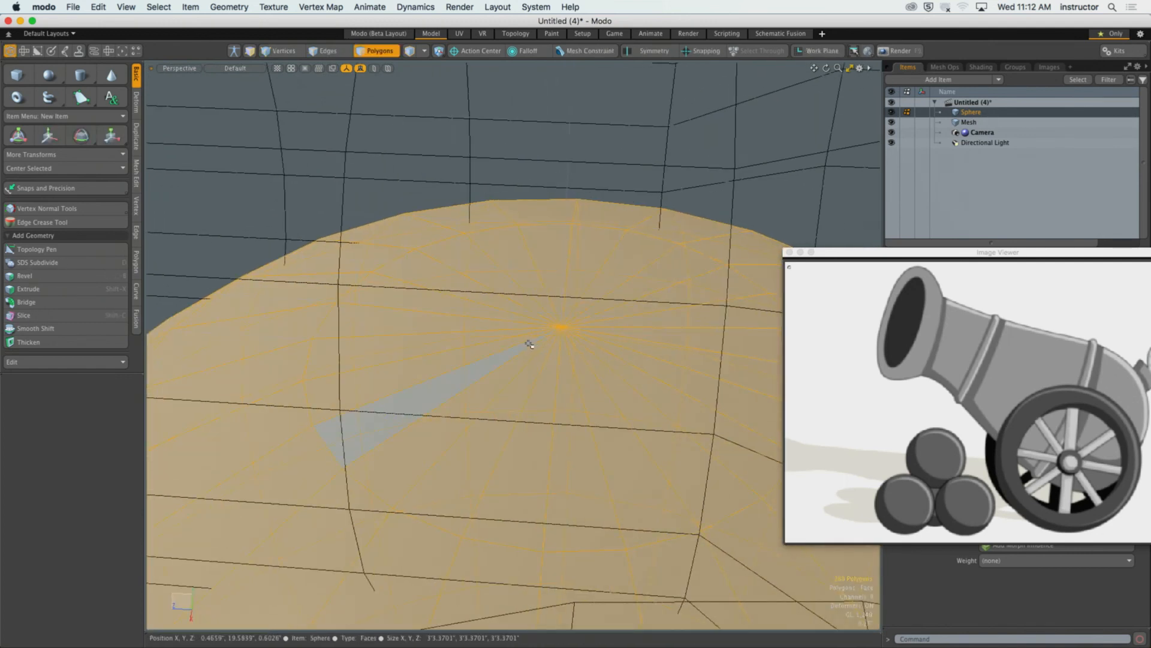
pyautogui.moveTo(528, 341)
pyautogui.mouseDown()
pyautogui.moveTo(559, 349)
pyautogui.moveTo(570, 314)
pyautogui.moveTo(534, 330)
pyautogui.moveTo(539, 338)
pyautogui.mouseUp()
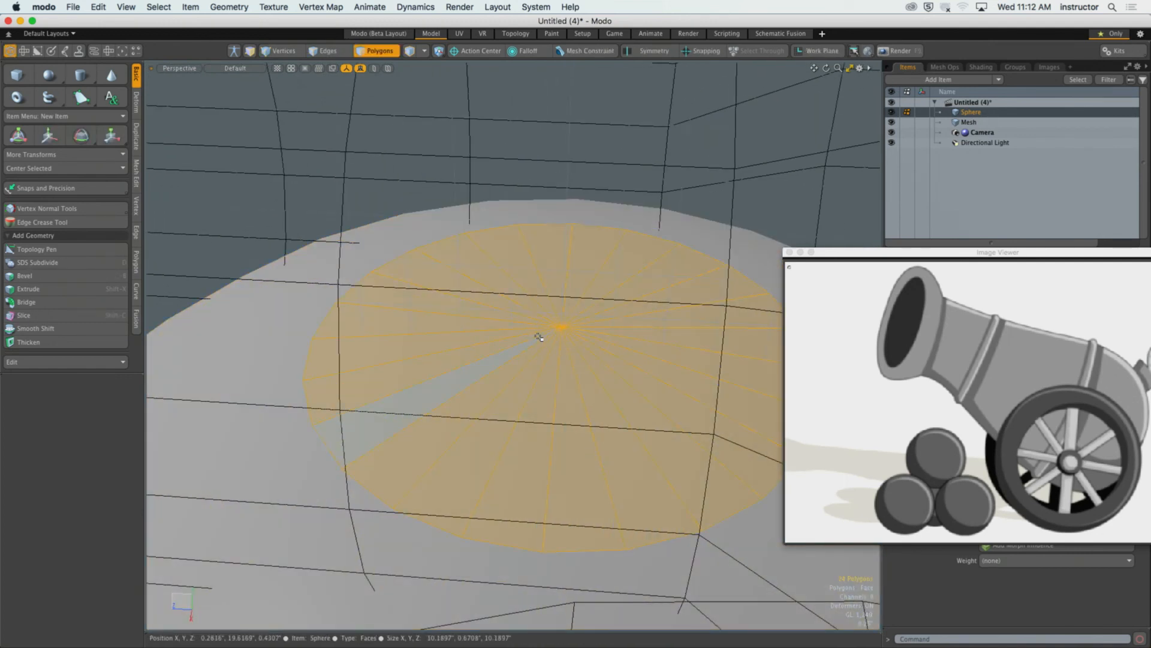
pyautogui.press('o')
pyautogui.click(620, 401)
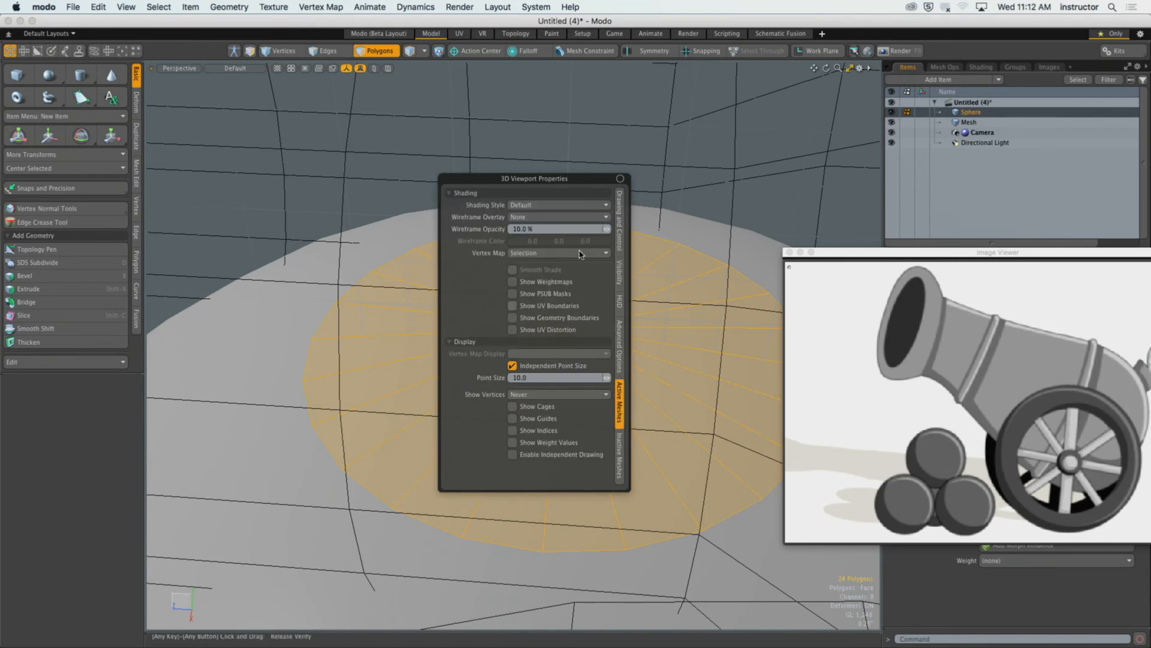
pyautogui.click(561, 220)
pyautogui.click(559, 237)
pyautogui.click(769, 138)
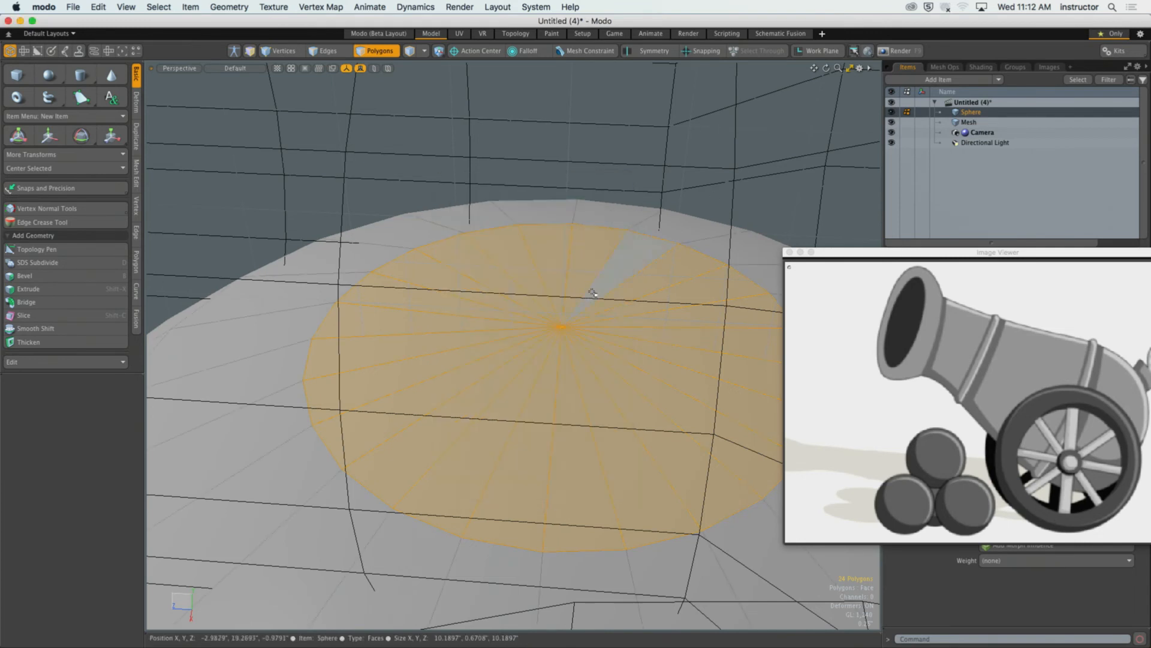
# Step: Deselect the pole triangles and hide the cannon's Mesh item so only the sphere shows
pyautogui.click(696, 161)
pyautogui.click(892, 122)
pyautogui.keyDown('alt'); pyautogui.moveTo(627, 318); pyautogui.dragTo(614, 226); pyautogui.keyUp('alt')
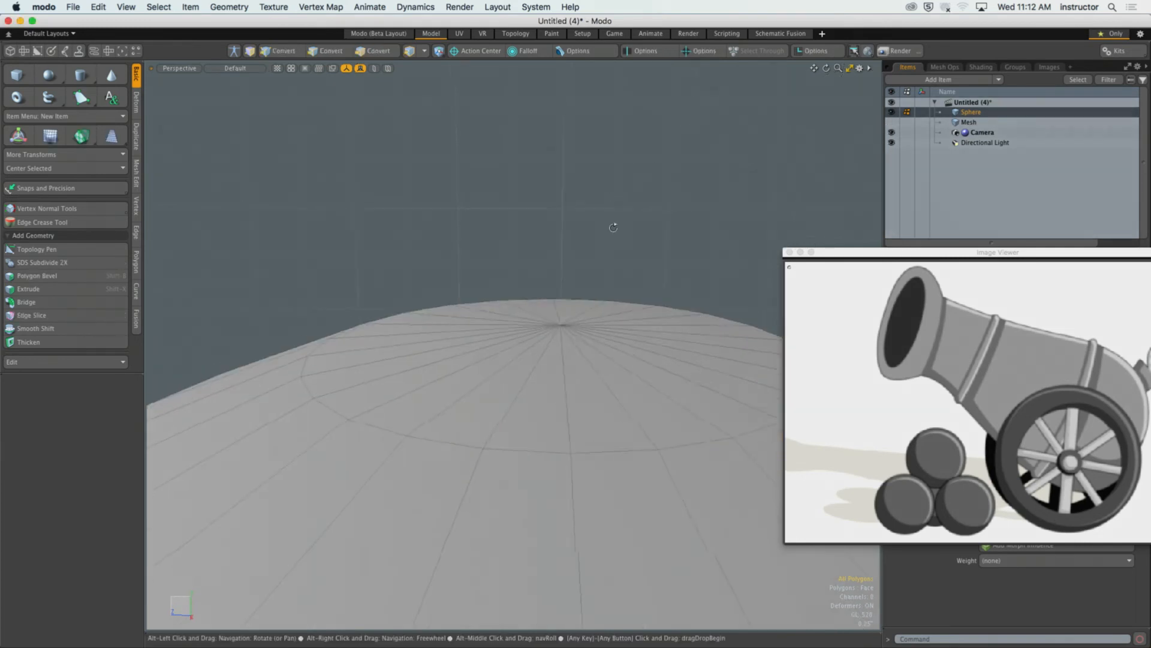
pyautogui.keyDown('ctrl'); pyautogui.keyDown('alt'); pyautogui.moveTo(600, 360); pyautogui.dragTo(533, 357); pyautogui.keyUp('alt'); pyautogui.keyUp('ctrl')
# Step: Select the cap of triangular polygons around the sphere's top pole
pyautogui.press('3')
pyautogui.press('2')
pyautogui.doubleClick(539, 367)
pyautogui.moveTo(532, 356)
pyautogui.keyDown('ctrl'); pyautogui.keyDown('alt'); pyautogui.mouseDown()
pyautogui.moveTo(581, 316)
pyautogui.moveTo(543, 304)
pyautogui.moveTo(547, 330)
pyautogui.moveTo(561, 309)
pyautogui.moveTo(550, 332)
pyautogui.moveTo(564, 244)
pyautogui.mouseUp(); pyautogui.keyUp('alt'); pyautogui.keyUp('ctrl')
pyautogui.press('3')
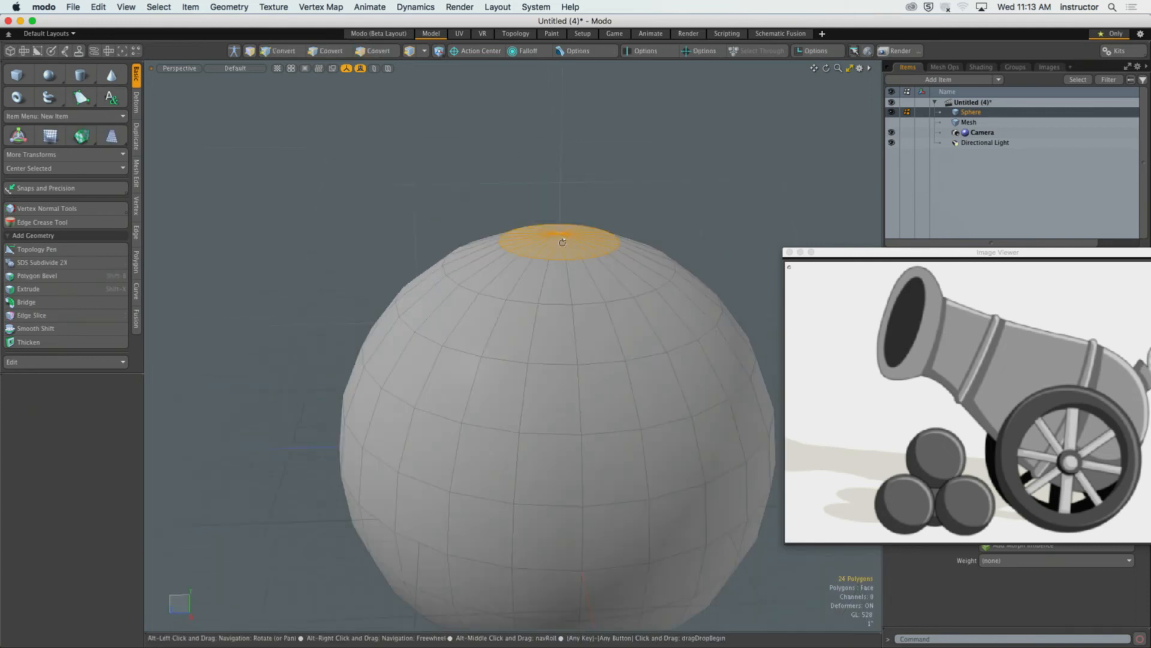
pyautogui.keyDown('alt'); pyautogui.keyDown('shift'); pyautogui.moveTo(563, 302); pyautogui.dragTo(532, 259); pyautogui.keyUp('shift'); pyautogui.keyUp('alt')
pyautogui.keyDown('alt'); pyautogui.keyDown('shift'); pyautogui.moveTo(542, 259); pyautogui.dragTo(542, 222); pyautogui.keyUp('shift'); pyautogui.keyUp('alt')
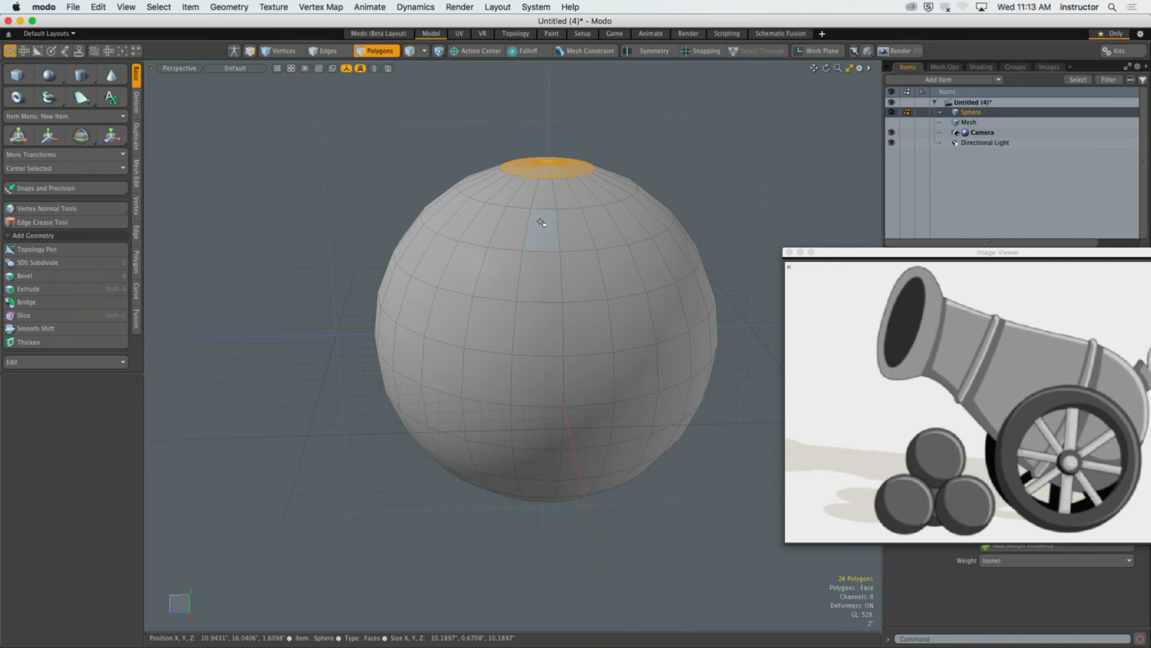
# Step: Select the entire sphere and rotate it -90° about the X axis
pyautogui.click(606, 152)
pyautogui.keyDown('alt'); pyautogui.moveTo(588, 194); pyautogui.dragTo(576, 195); pyautogui.keyUp('alt')
pyautogui.doubleClick(575, 195)
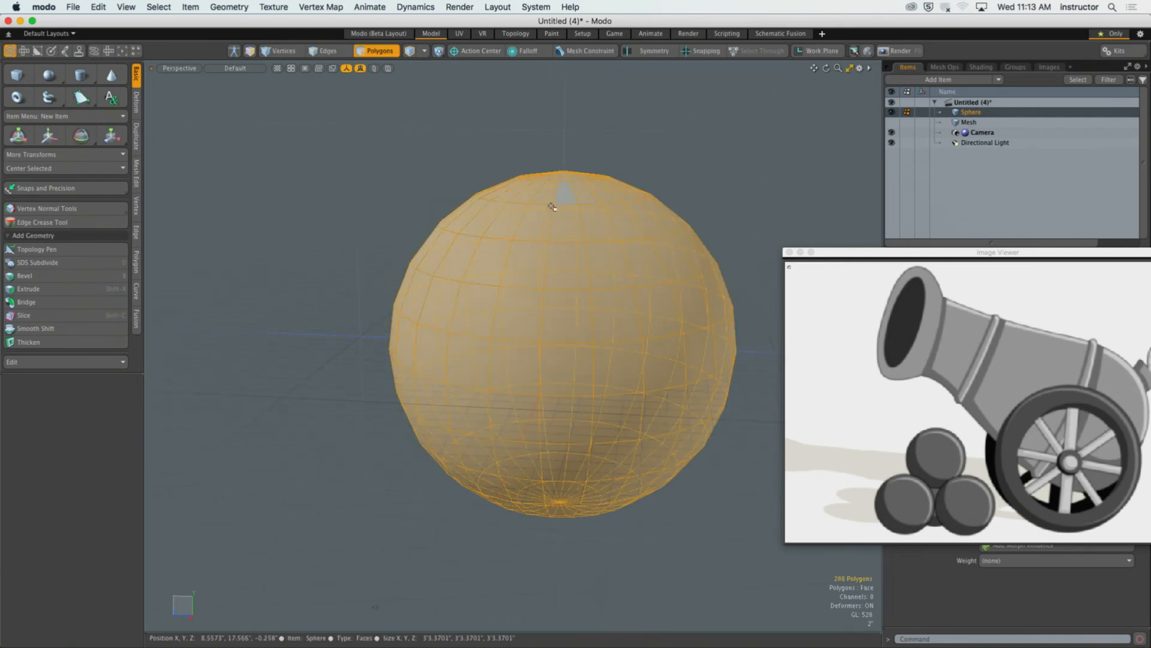
pyautogui.press('e')
pyautogui.keyDown('ctrl'); pyautogui.moveTo(581, 301); pyautogui.dragTo(612, 364); pyautogui.keyUp('ctrl')
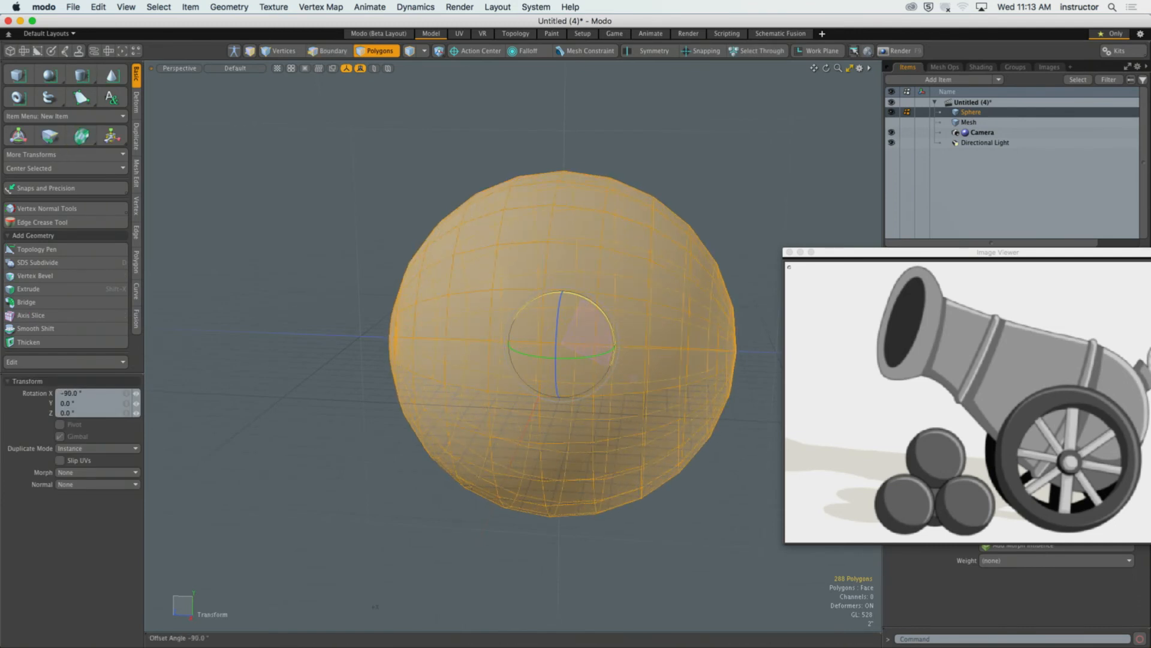
# Step: Finish the sphere's rotation, select the triangles around its repositioned pole and inspect them in the Front view
pyautogui.press('space')
pyautogui.click(686, 160)
pyautogui.keyDown('alt'); pyautogui.moveTo(685, 162); pyautogui.dragTo(471, 183); pyautogui.keyUp('alt')
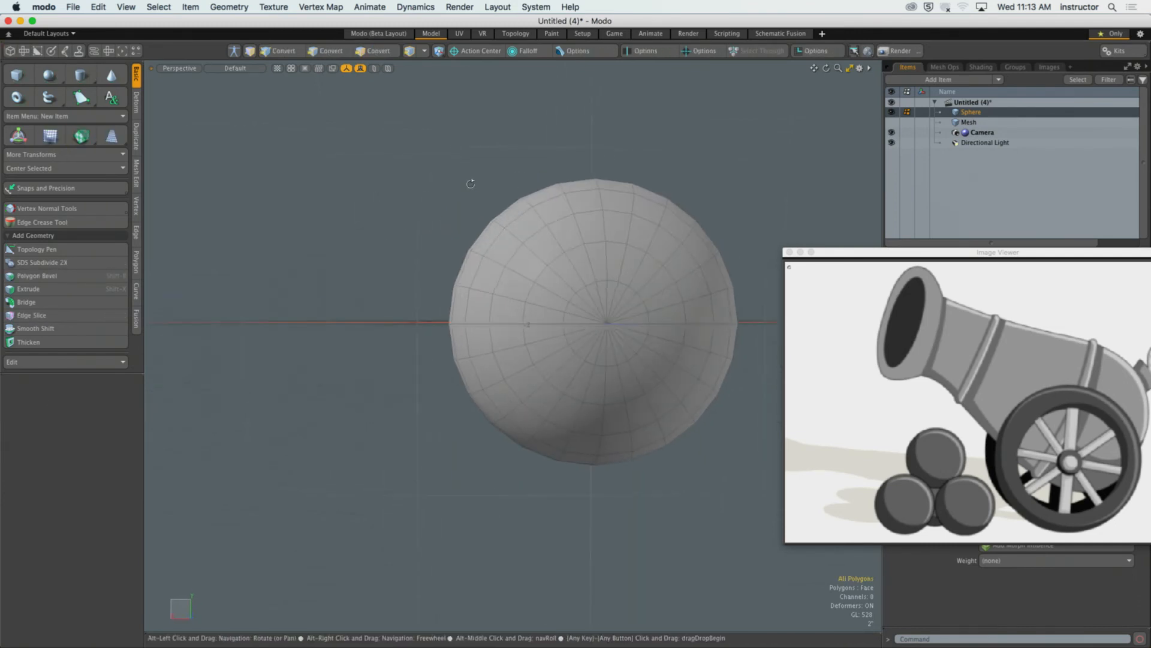
pyautogui.moveTo(618, 312)
pyautogui.mouseDown()
pyautogui.moveTo(579, 287)
pyautogui.moveTo(630, 309)
pyautogui.moveTo(623, 290)
pyautogui.mouseUp()
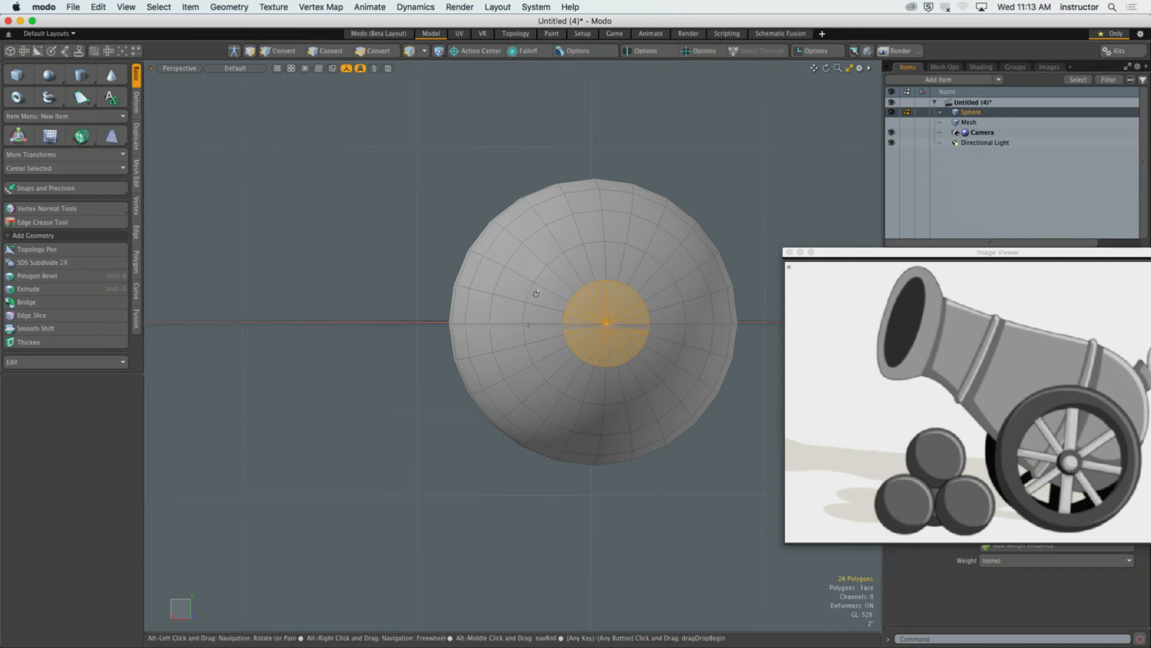
pyautogui.keyDown('alt'); pyautogui.moveTo(468, 291); pyautogui.dragTo(573, 273); pyautogui.keyUp('alt')
pyautogui.hotkey('ctrl', 'space')
pyautogui.click(644, 328)
pyautogui.scroll(-1, 635, 327)
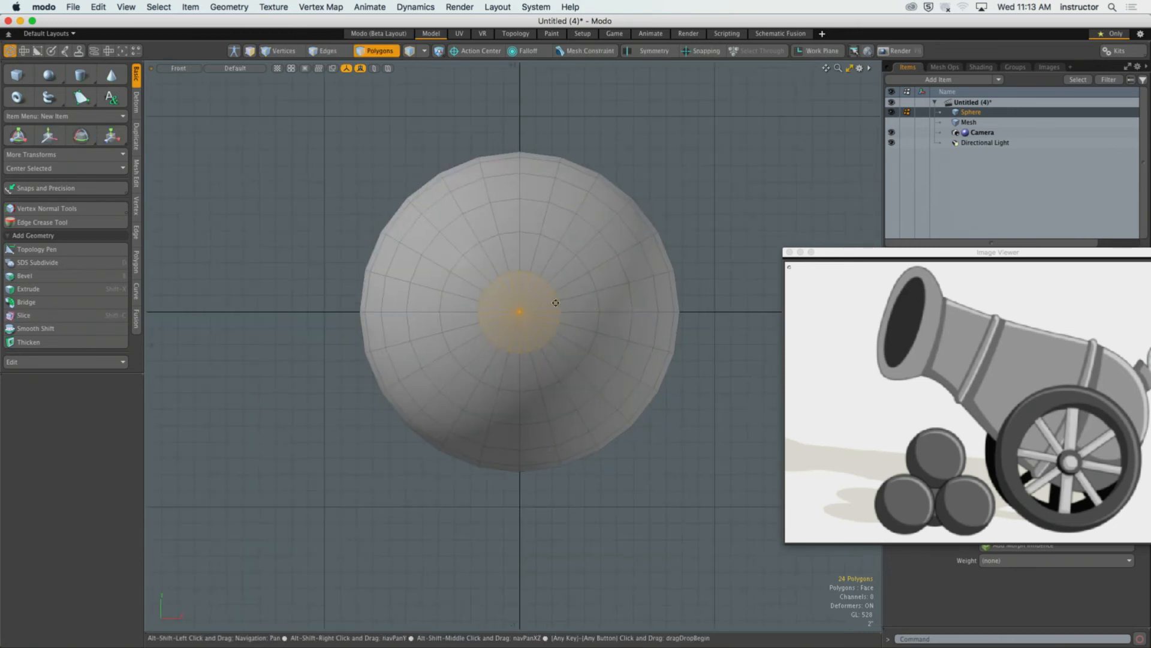
# Step: In the Right view, delete the half of the sphere opposite the selected pole
pyautogui.hotkey('ctrl', 'space')
pyautogui.click(673, 310)
pyautogui.keyDown('alt'); pyautogui.keyDown('shift'); pyautogui.moveTo(633, 312); pyautogui.dragTo(642, 312); pyautogui.keyUp('shift'); pyautogui.keyUp('alt')
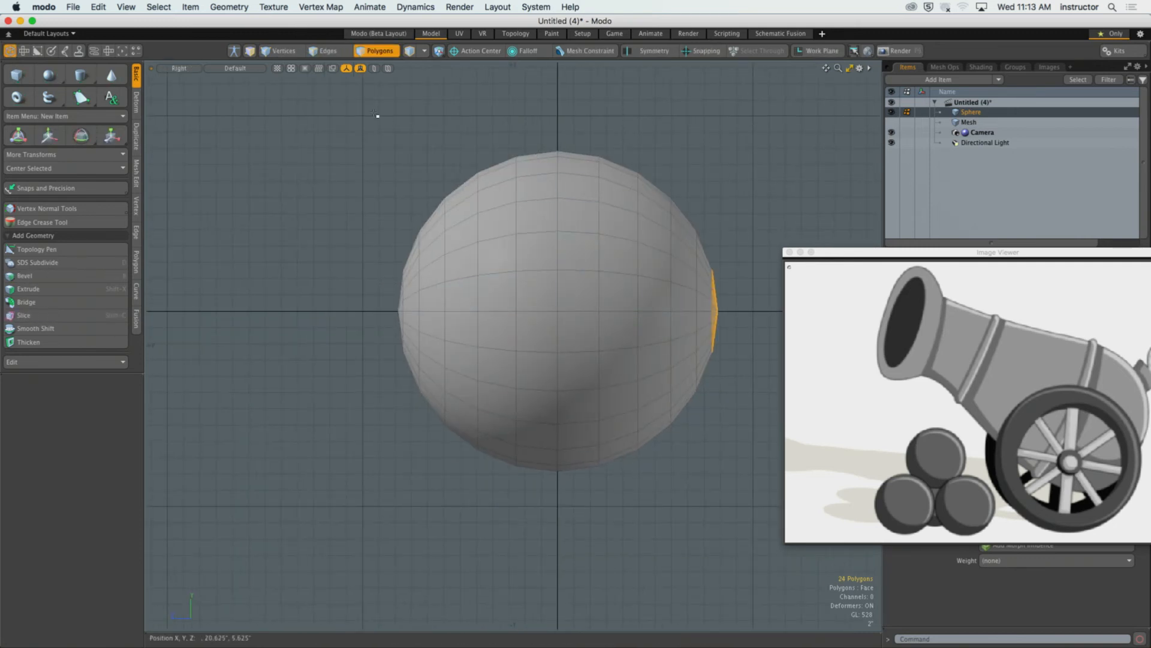
pyautogui.moveTo(362, 109); pyautogui.dragTo(570, 550, button='right')
pyautogui.press('Delete')
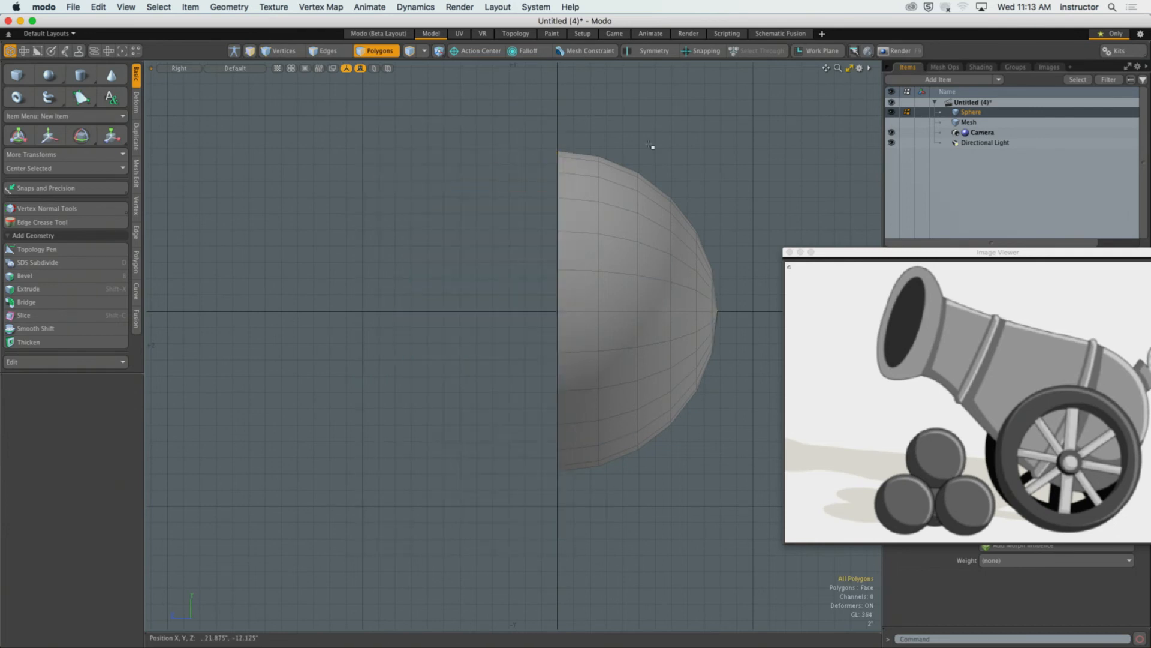
# Step: Select the hemisphere's open boundary edge loop and cap it with a single polygon
pyautogui.press('2')
pyautogui.doubleClick(557, 280)
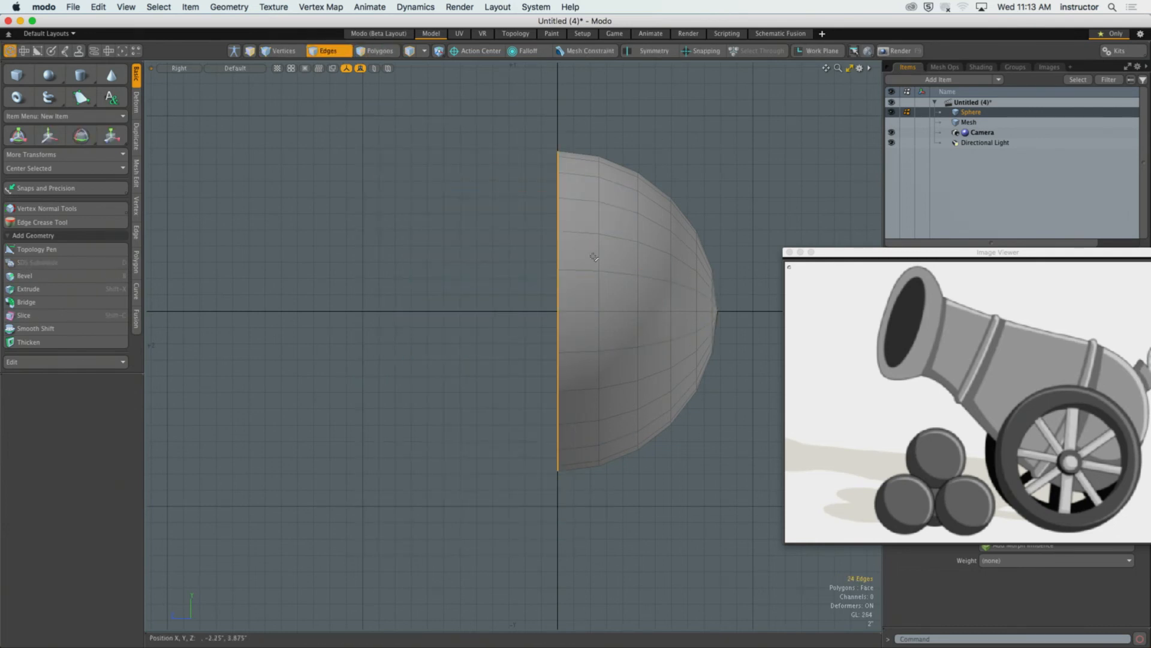
pyautogui.keyDown('alt'); pyautogui.moveTo(558, 280); pyautogui.dragTo(352, 282); pyautogui.keyUp('alt')
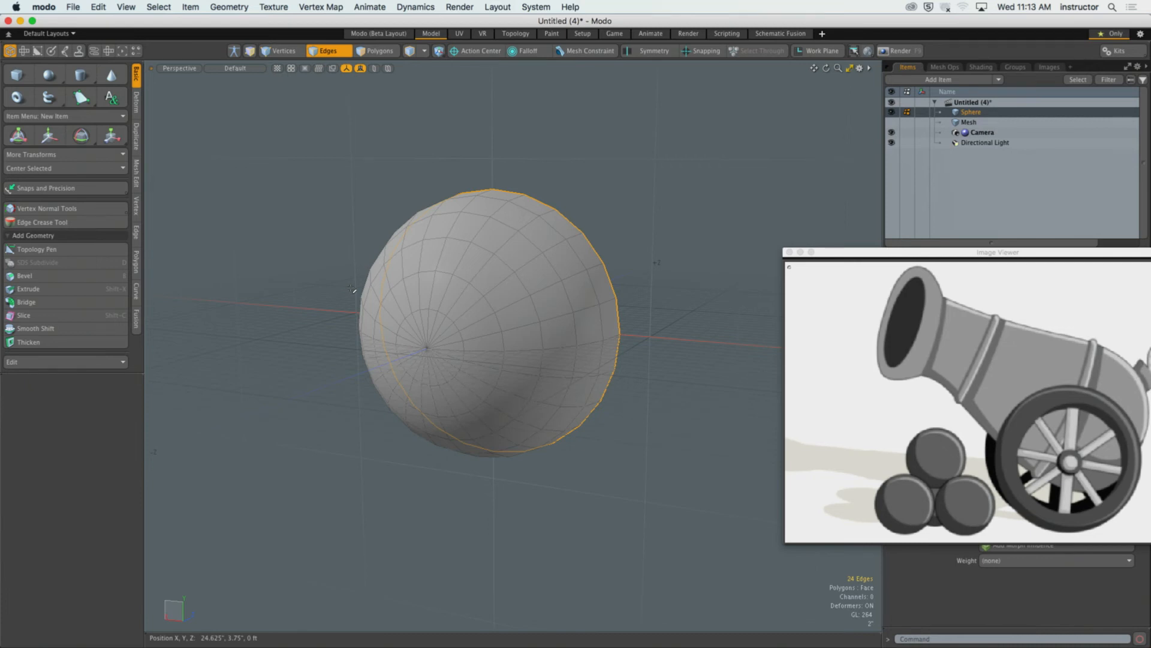
pyautogui.keyDown('alt'); pyautogui.moveTo(353, 286); pyautogui.dragTo(399, 357); pyautogui.keyUp('alt')
pyautogui.click(642, 194)
# Step: Bevel the flat cap polygon outward to add a short straight section behind the dome
pyautogui.press('3')
pyautogui.click(569, 294)
pyautogui.press('b')
pyautogui.click(564, 311)
pyautogui.keyDown('alt'); pyautogui.moveTo(540, 252); pyautogui.dragTo(479, 240); pyautogui.keyUp('alt')
pyautogui.press('q')
pyautogui.click(545, 192)
# Step: In the Right view, select the flat end cap and move it about 4'3.5" along Z to lengthen the barrel
pyautogui.keyDown('ctrl'); pyautogui.keyDown('alt'); pyautogui.moveTo(650, 263); pyautogui.dragTo(588, 252); pyautogui.keyUp('alt'); pyautogui.keyUp('ctrl')
pyautogui.keyDown('alt'); pyautogui.moveTo(588, 252); pyautogui.dragTo(560, 277); pyautogui.keyUp('alt')
pyautogui.hotkey('ctrl', 'space')
pyautogui.click(644, 281)
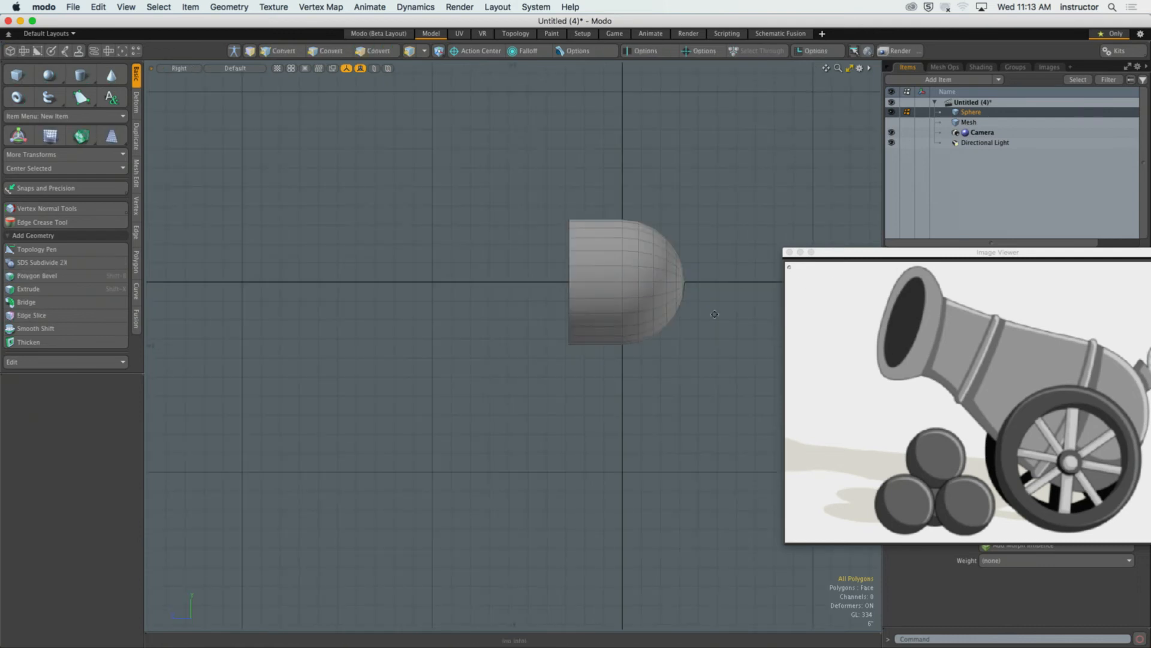
pyautogui.keyDown('alt'); pyautogui.keyDown('shift'); pyautogui.moveTo(638, 317); pyautogui.dragTo(583, 335); pyautogui.keyUp('shift'); pyautogui.keyUp('alt')
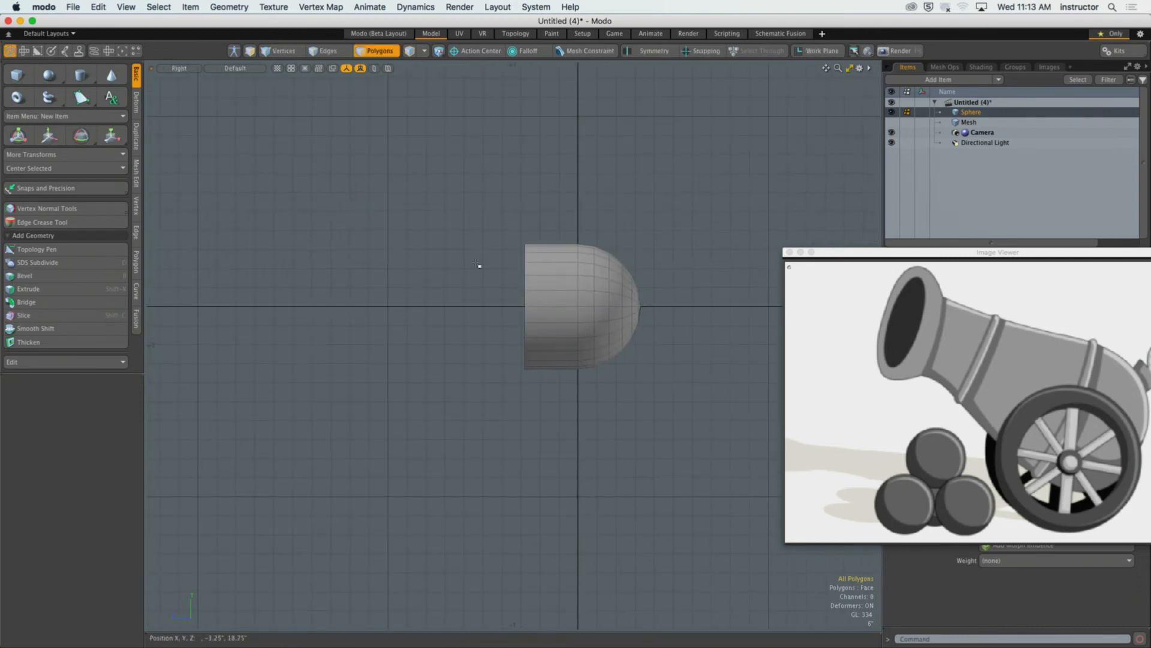
pyautogui.moveTo(466, 207); pyautogui.dragTo(551, 413)
pyautogui.press('w')
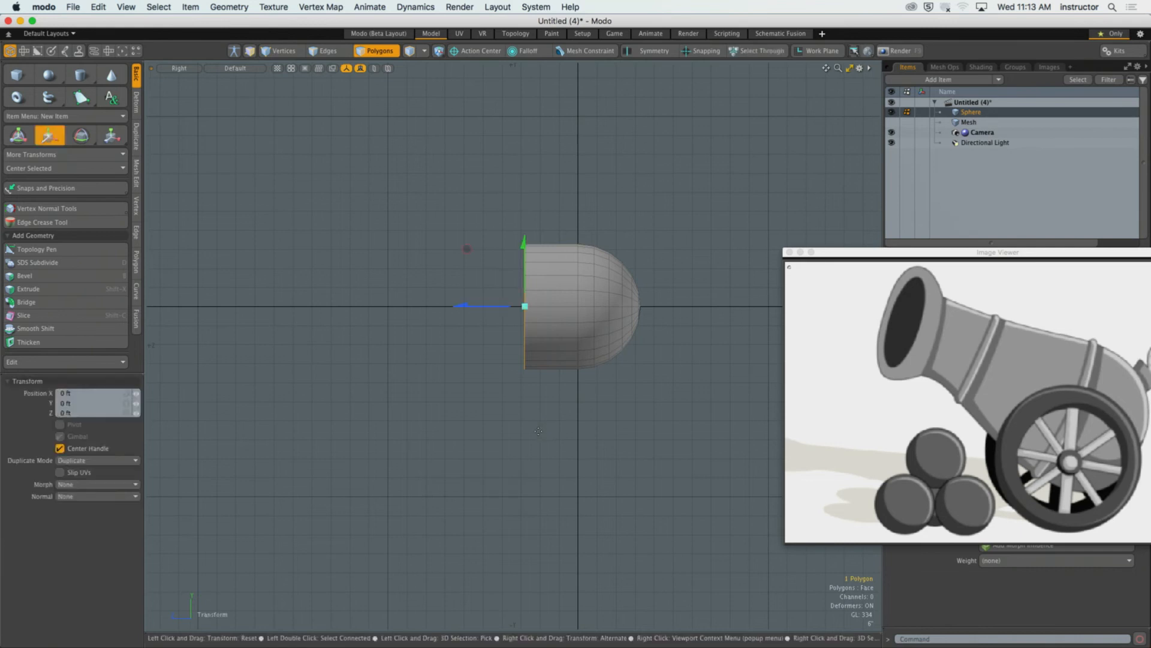
pyautogui.moveTo(465, 250); pyautogui.dragTo(302, 248)
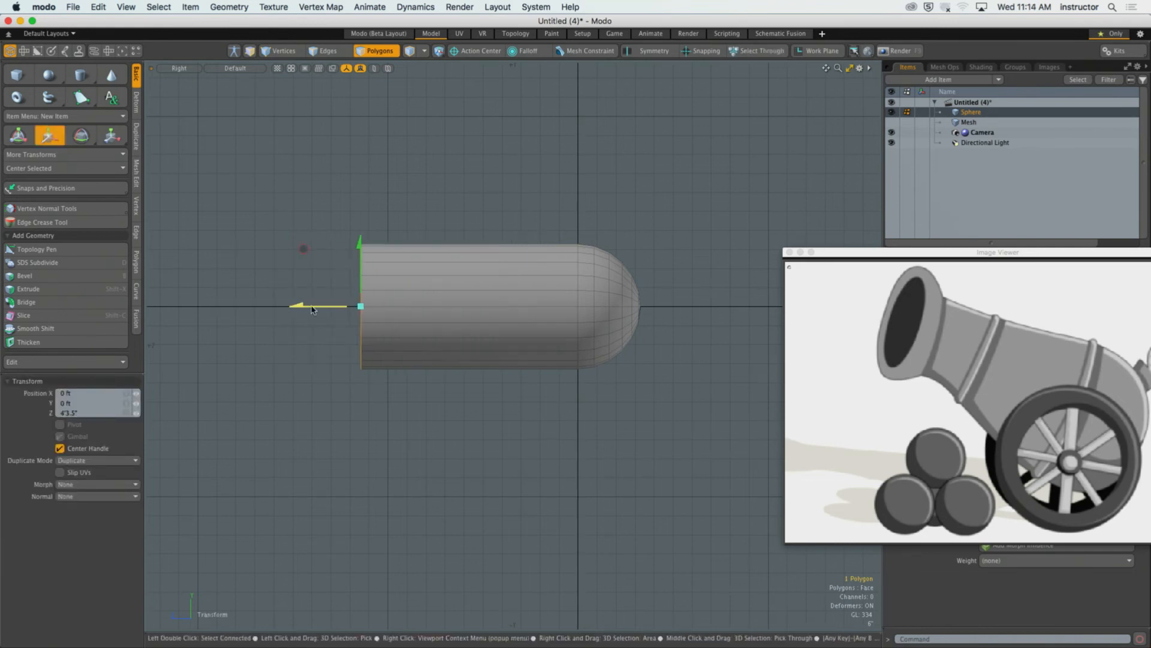
# Step: Select the whole barrel body and move it into line with the background wireframe of the cannon
pyautogui.scroll(-2, 610, 224)
pyautogui.keyDown('alt'); pyautogui.keyDown('shift'); pyautogui.moveTo(609, 224); pyautogui.dragTo(615, 226); pyautogui.keyUp('shift'); pyautogui.keyUp('alt')
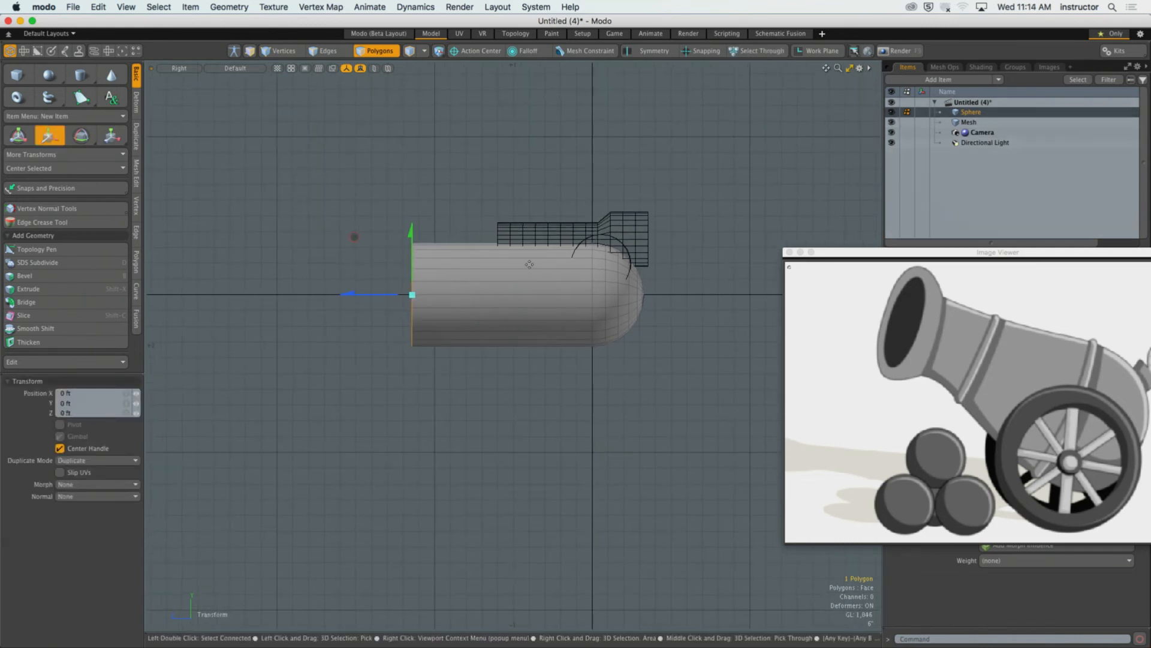
pyautogui.press('space')
pyautogui.keyDown('alt'); pyautogui.keyDown('shift'); pyautogui.moveTo(531, 262); pyautogui.dragTo(490, 260); pyautogui.keyUp('shift'); pyautogui.keyUp('alt')
pyautogui.doubleClick(470, 309)
pyautogui.press('r')
pyautogui.press('w')
pyautogui.moveTo(496, 303); pyautogui.dragTo(527, 303)
pyautogui.press('r')
pyautogui.press('q')
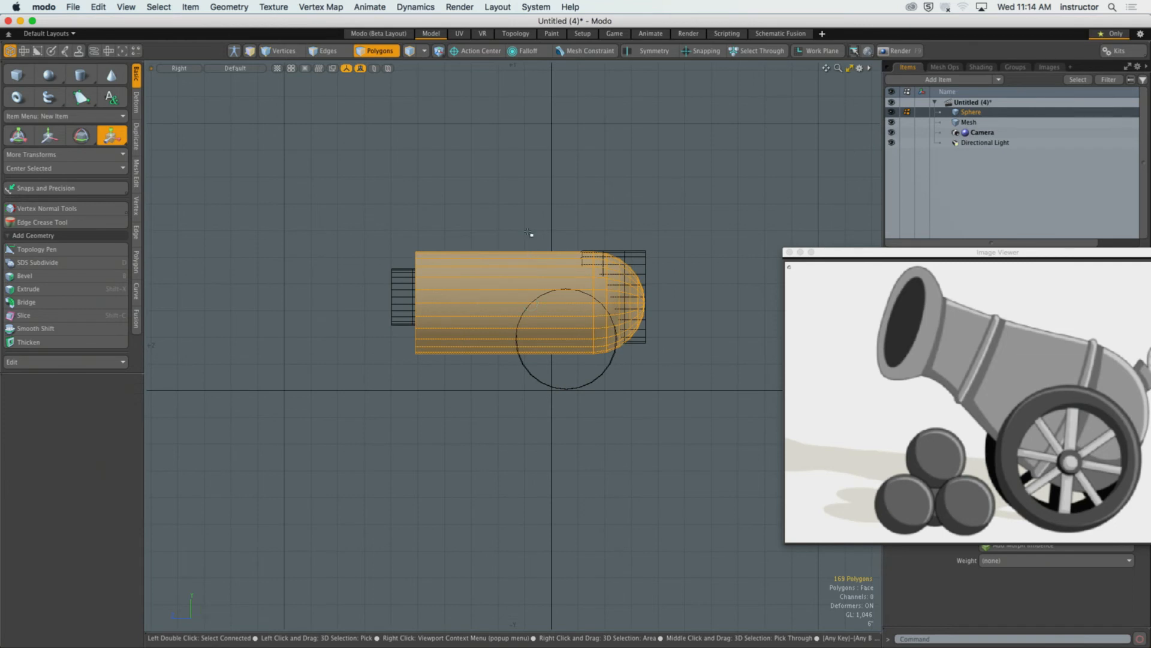
# Step: Select the flat muzzle cap and move it about 5.75" along Z to extend the barrel
pyautogui.click(642, 229)
pyautogui.press('KP_Decimal')
pyautogui.keyDown('alt'); pyautogui.moveTo(642, 228); pyautogui.dragTo(749, 245); pyautogui.keyUp('alt')
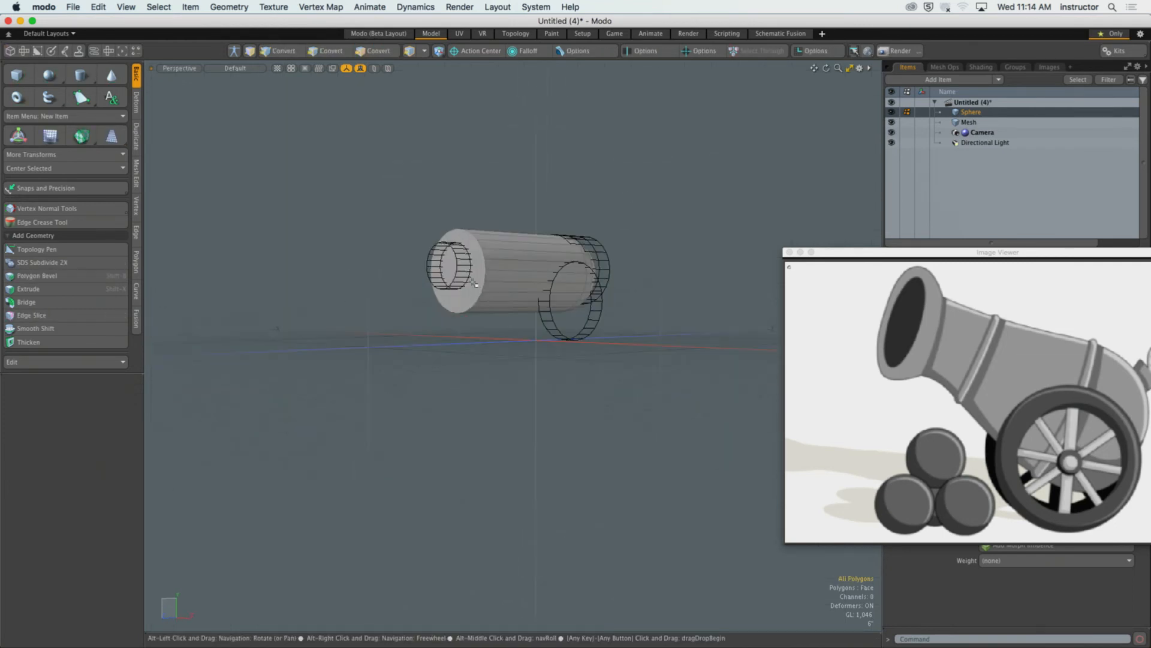
pyautogui.click(472, 286)
pyautogui.press('w')
pyautogui.keyDown('alt'); pyautogui.moveTo(472, 280); pyautogui.dragTo(381, 274); pyautogui.keyUp('alt')
pyautogui.keyDown('alt'); pyautogui.moveTo(446, 193); pyautogui.dragTo(493, 187); pyautogui.keyUp('alt')
pyautogui.click(493, 187)
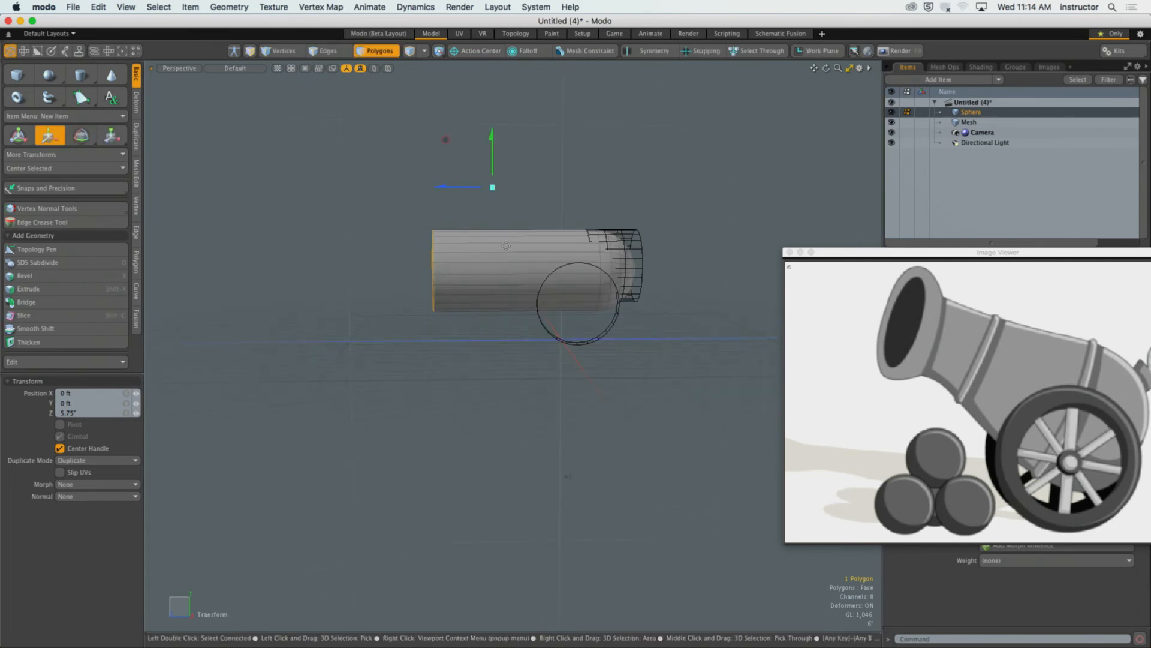
# Step: Drop the move tool and select five adjacent long polygons along the barrel's side
pyautogui.press('q')
pyautogui.press('Escape')
pyautogui.scroll(5, 512, 239)
pyautogui.keyDown('alt'); pyautogui.moveTo(511, 239); pyautogui.dragTo(524, 296); pyautogui.keyUp('alt')
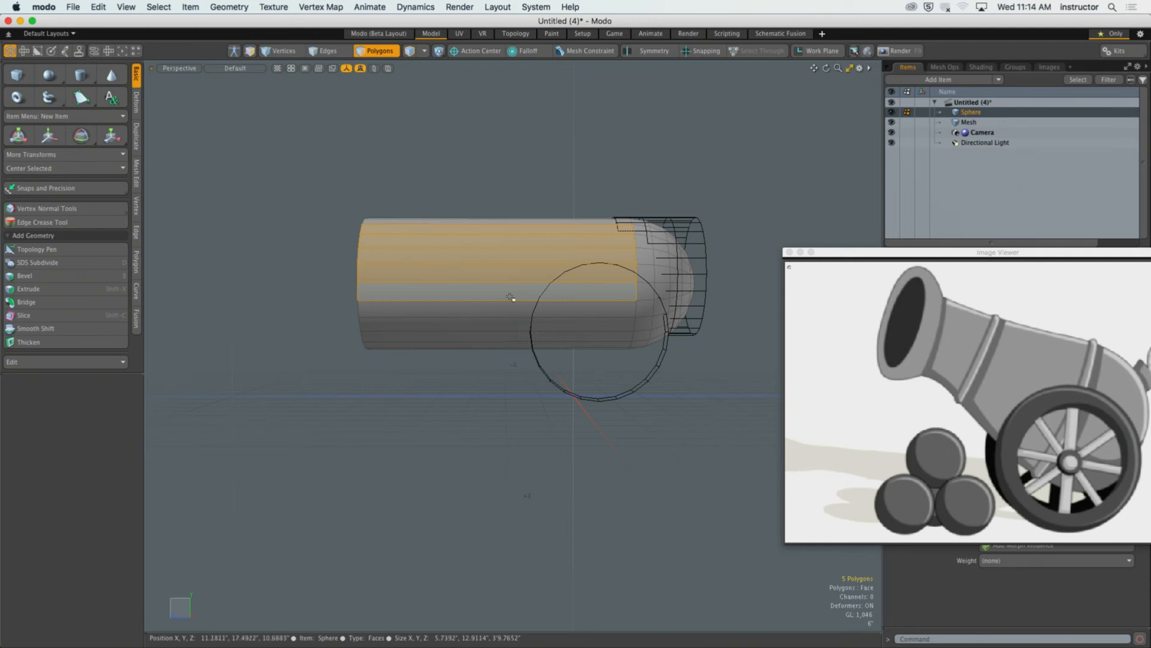
# Step: Loop Slice the barrel's straight section with a count of 3
pyautogui.hotkey('alt', 'c')
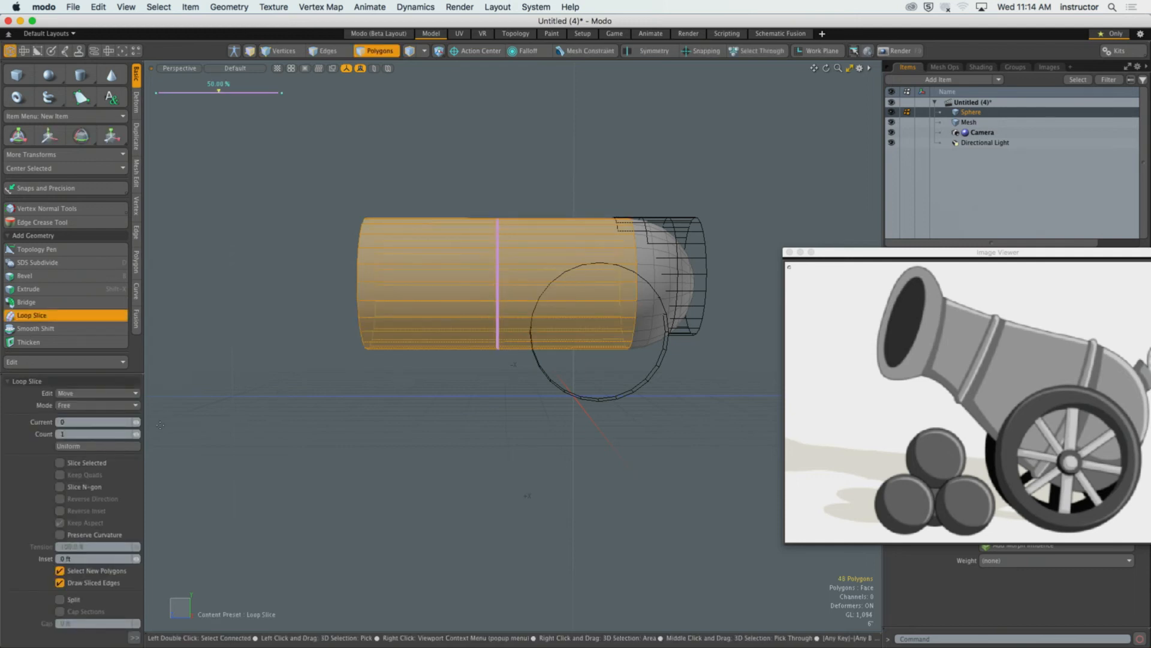
pyautogui.click(136, 433)
pyautogui.click(136, 433)
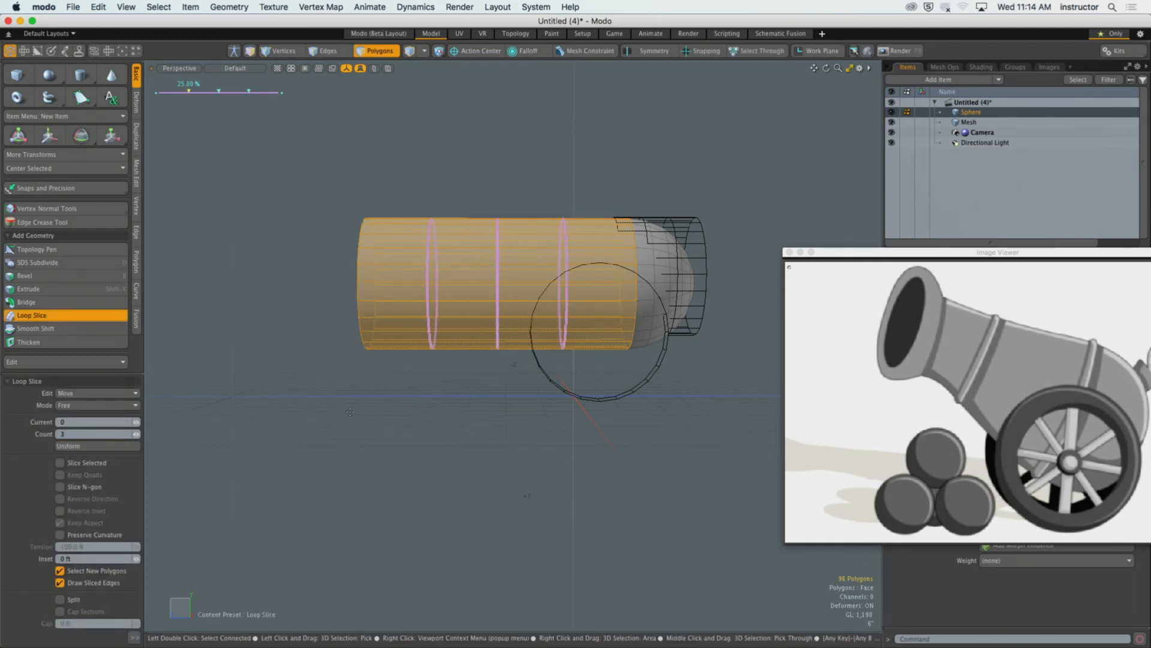
pyautogui.press('Escape')
pyautogui.press('Escape')
# Step: Scale two of the barrel's new edge loops inward, narrowing the middle loop the most
pyautogui.keyDown('ctrl'); pyautogui.keyDown('alt'); pyautogui.moveTo(547, 295); pyautogui.dragTo(517, 219); pyautogui.keyUp('alt'); pyautogui.keyUp('ctrl')
pyautogui.press('2')
pyautogui.doubleClick(580, 271)
pyautogui.press('r')
pyautogui.press('space')
pyautogui.doubleClick(504, 298)
pyautogui.press('r')
pyautogui.press('space')
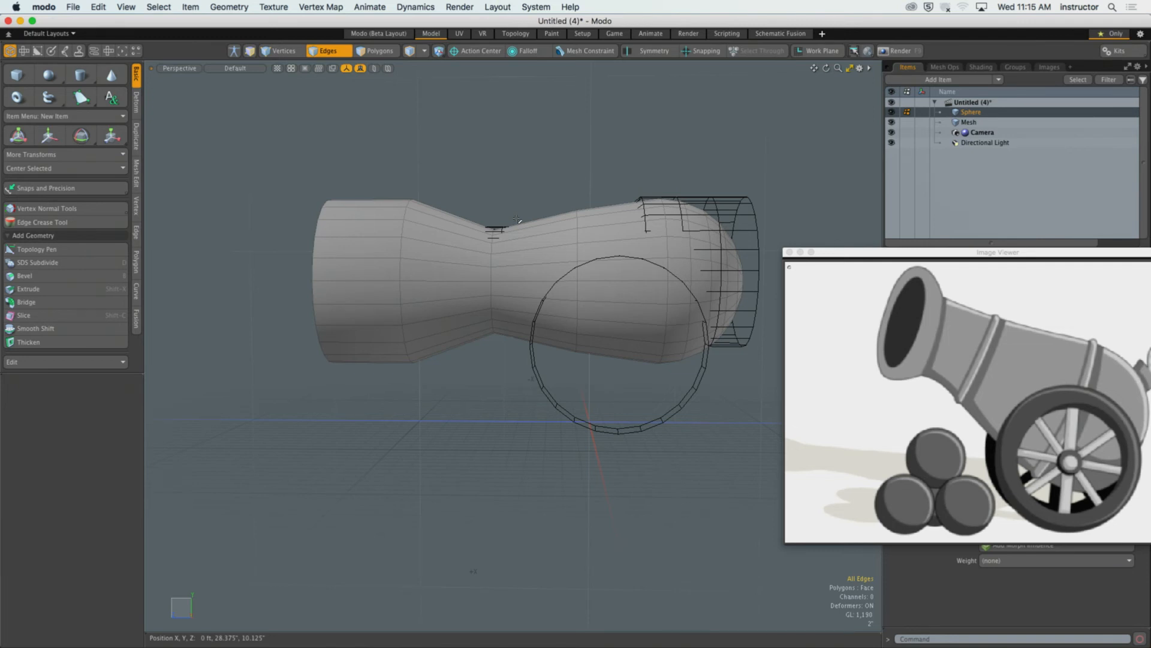
# Step: Undo the edge-loop scaling and the three loop slices on the barrel
pyautogui.press('super+z')
pyautogui.press('super+z')
pyautogui.press('super+z')
pyautogui.press('super+z')
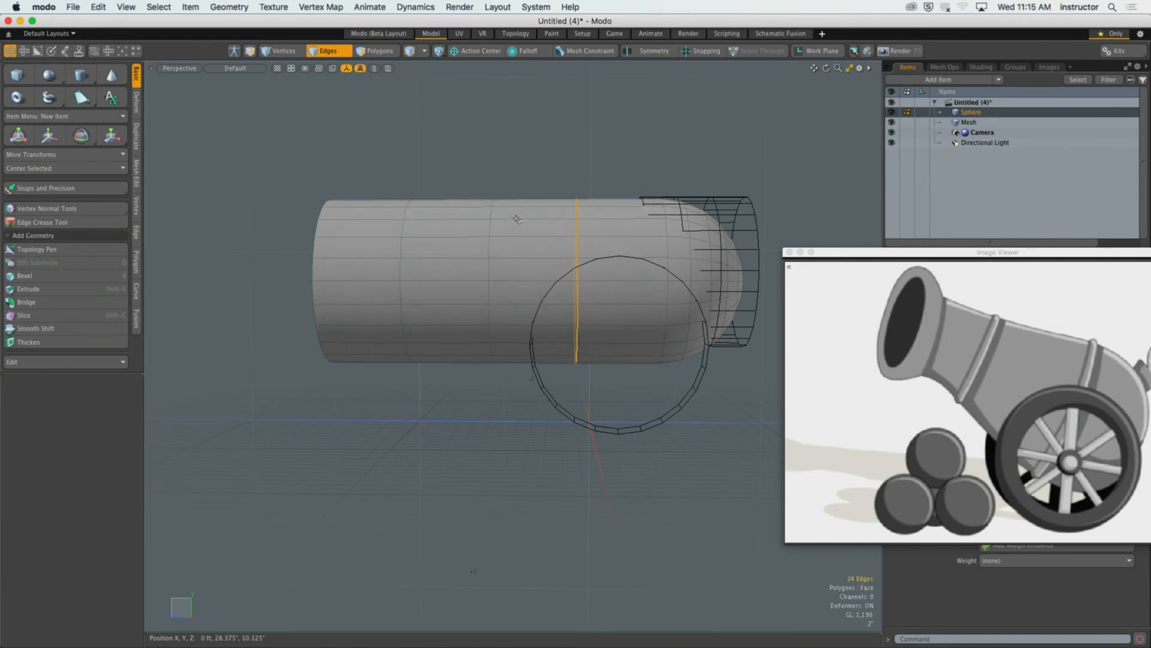
pyautogui.click(540, 178)
pyautogui.keyDown('alt'); pyautogui.moveTo(484, 187); pyautogui.dragTo(511, 198); pyautogui.keyUp('alt')
pyautogui.press('super+z')
pyautogui.press('super+z')
pyautogui.press('super+z')
pyautogui.press('super+z')
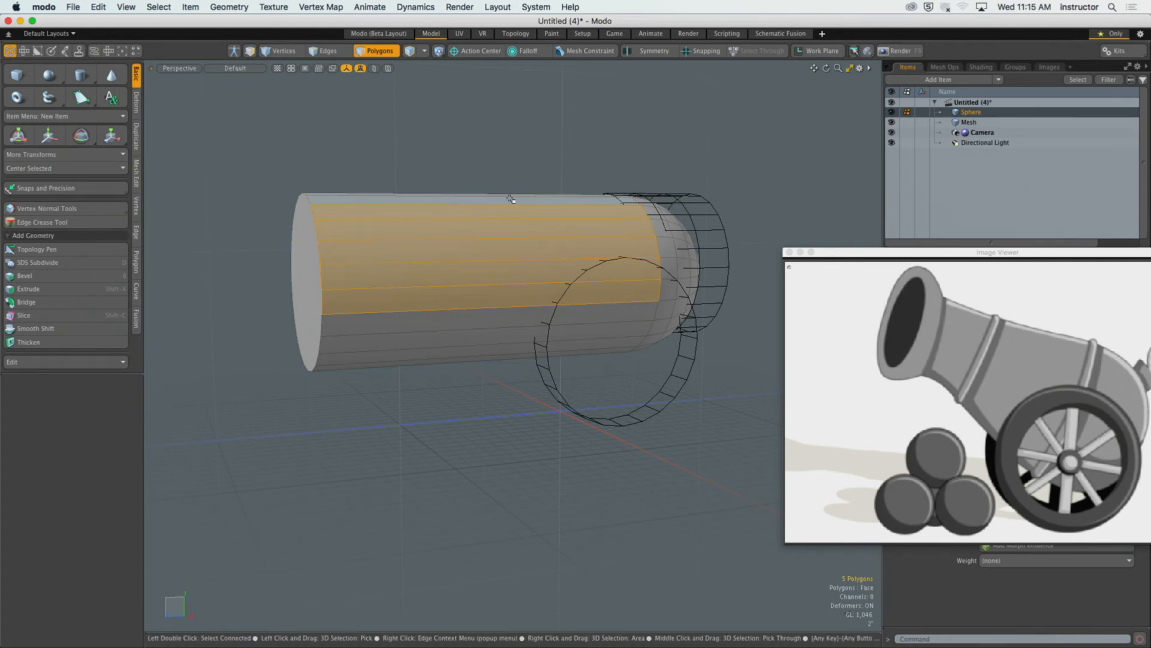
# Step: Loop Slice the barrel's straight section with a count of 5 and clear the selection
pyautogui.hotkey('alt', 'c')
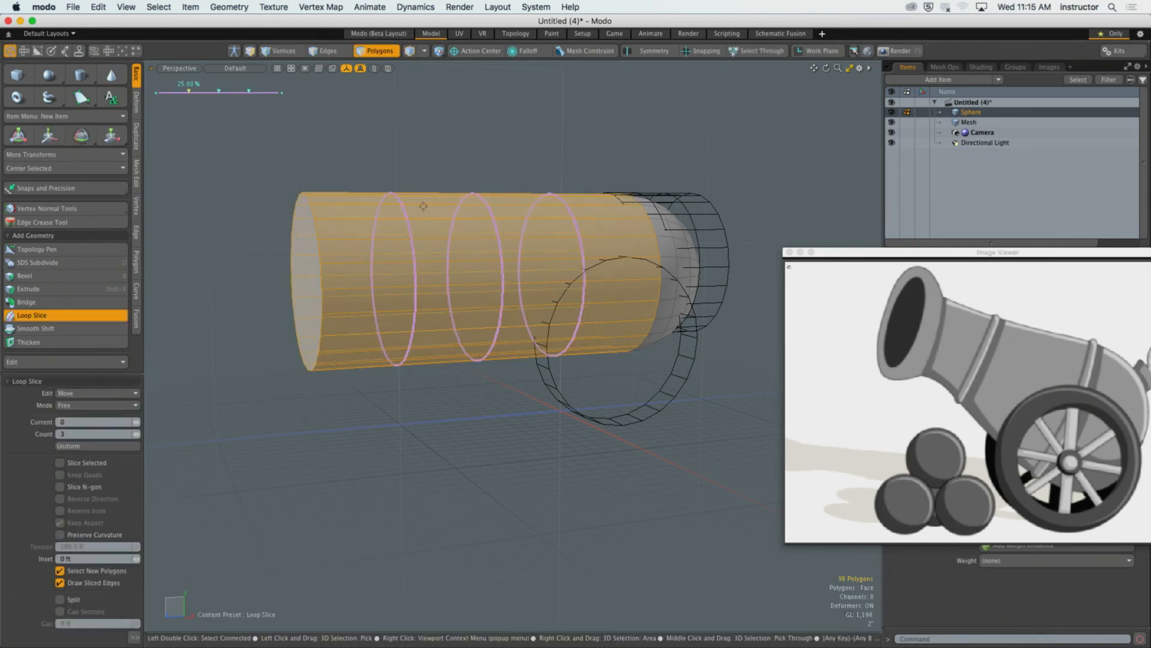
pyautogui.click(78, 433)
pyautogui.write('5')
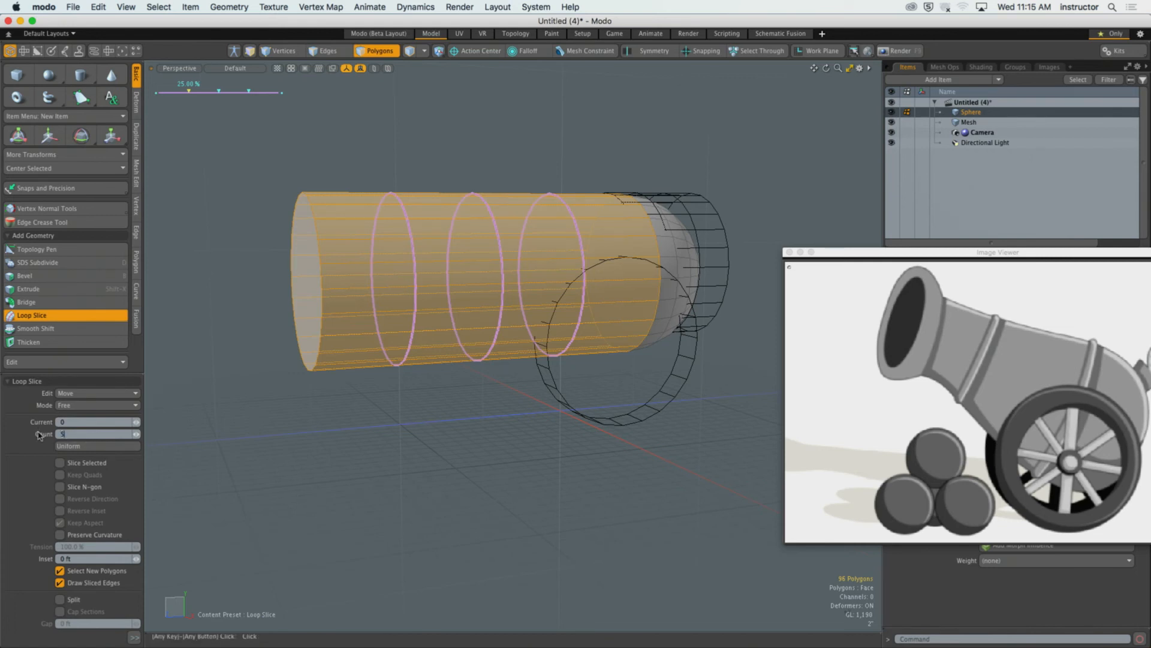
pyautogui.press('Return')
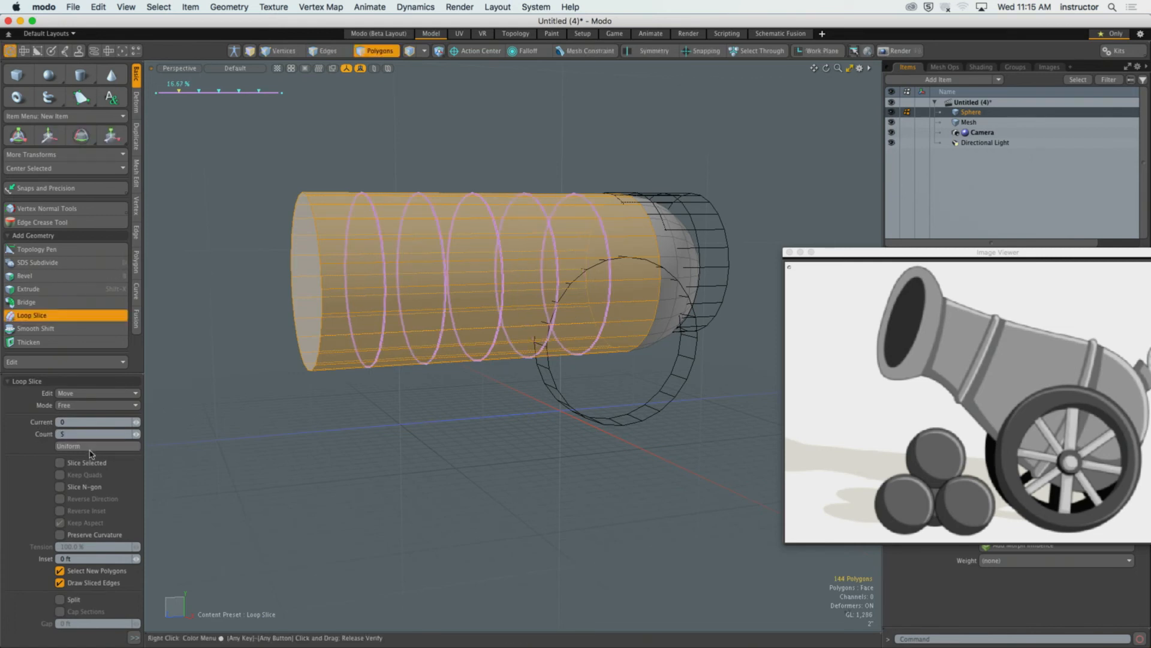
pyautogui.keyDown('alt'); pyautogui.moveTo(333, 436); pyautogui.dragTo(381, 413); pyautogui.keyUp('alt')
pyautogui.press('space')
pyautogui.click(377, 415)
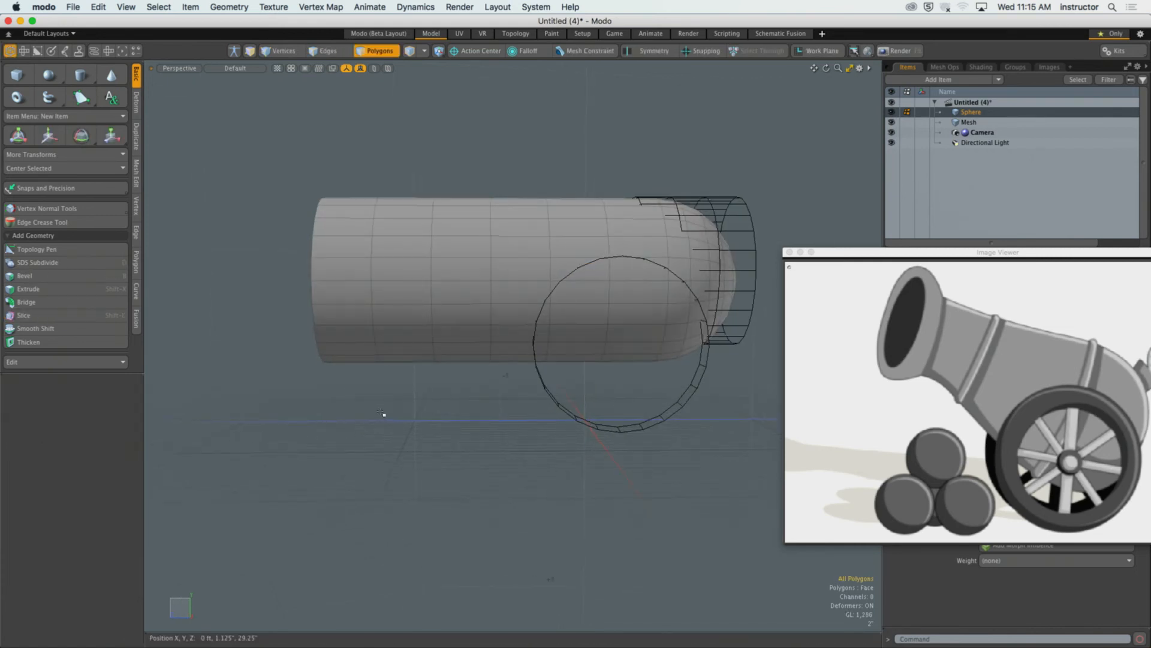
# Step: Select the muzzle's edge loop together with the five sliced edge loops along the barrel
pyautogui.press('2')
pyautogui.keyDown('alt'); pyautogui.moveTo(367, 299); pyautogui.dragTo(375, 300); pyautogui.keyUp('alt')
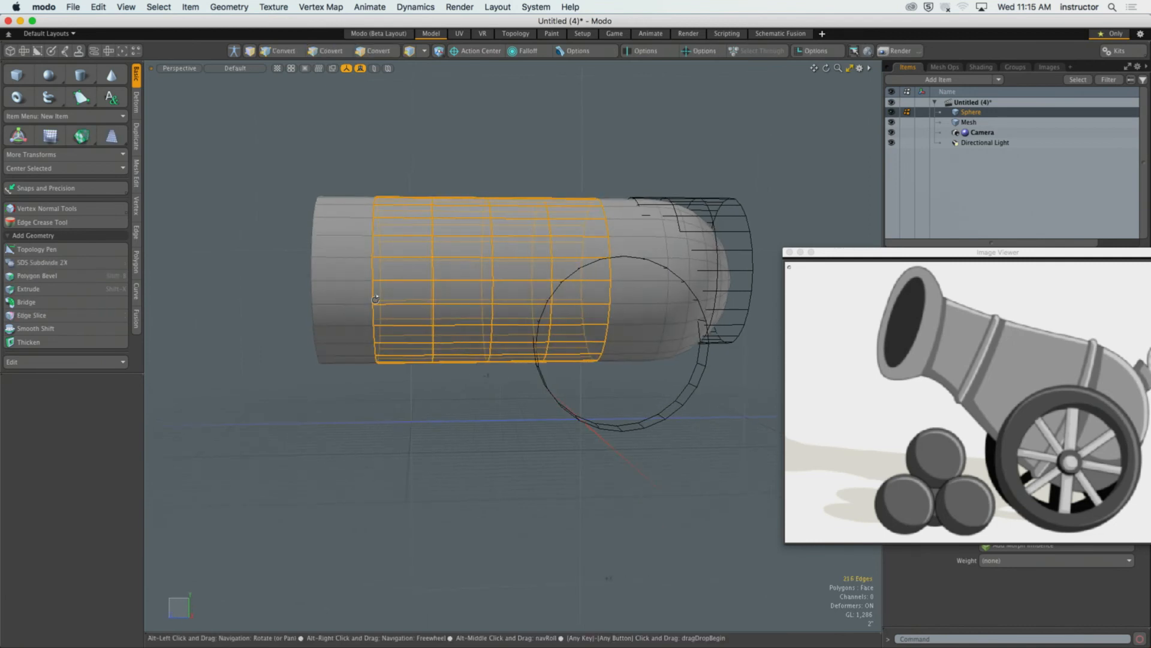
pyautogui.doubleClick(313, 296)
pyautogui.keyDown('shift'); pyautogui.doubleClick(373, 292); pyautogui.keyUp('shift')
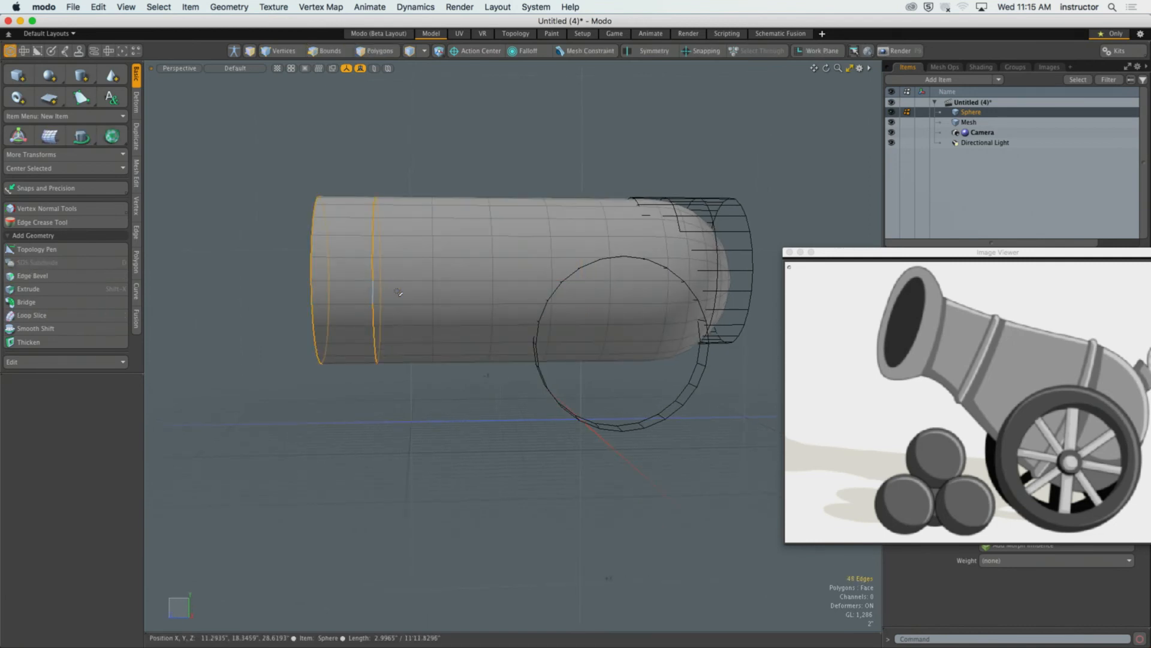
pyautogui.keyDown('shift'); pyautogui.doubleClick(433, 292); pyautogui.keyUp('shift')
pyautogui.keyDown('shift'); pyautogui.doubleClick(488, 294); pyautogui.keyUp('shift')
pyautogui.keyDown('shift'); pyautogui.doubleClick(552, 294); pyautogui.keyUp('shift')
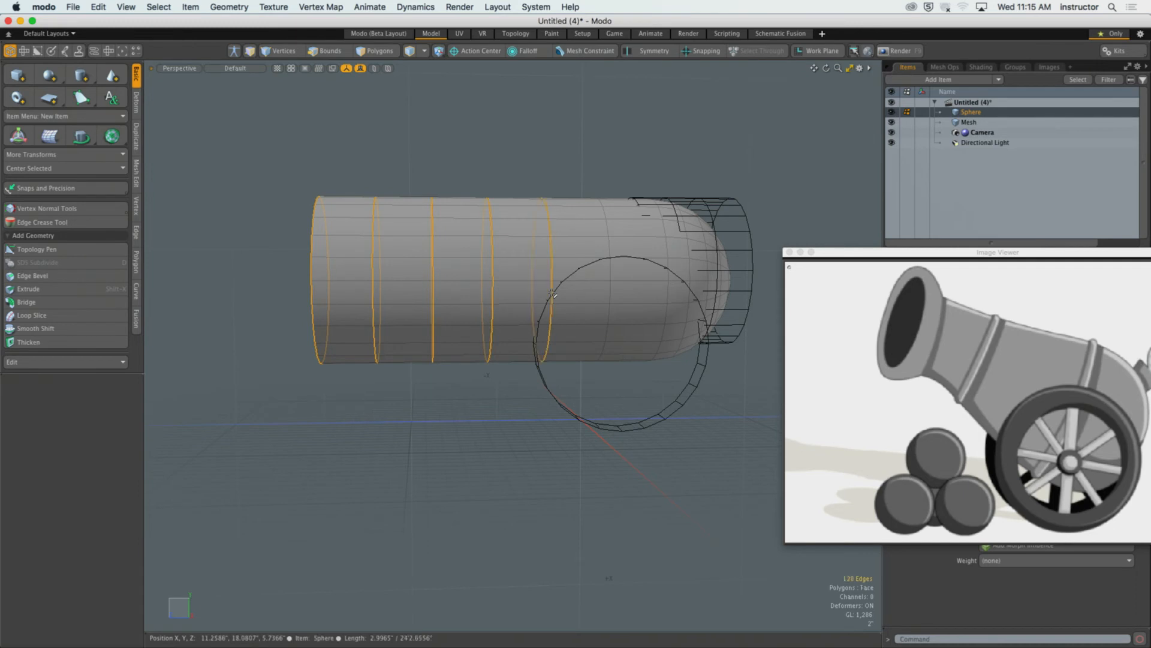
pyautogui.keyDown('shift'); pyautogui.doubleClick(610, 292); pyautogui.keyUp('shift')
# Step: In the Right view, apply a Linear falloff along the barrel between the dome's base (Z -9.625") and the muzzle (Z 3'0.25")
pyautogui.keyDown('alt'); pyautogui.moveTo(610, 293); pyautogui.dragTo(589, 294); pyautogui.keyUp('alt')
pyautogui.hotkey('ctrl', 'space')
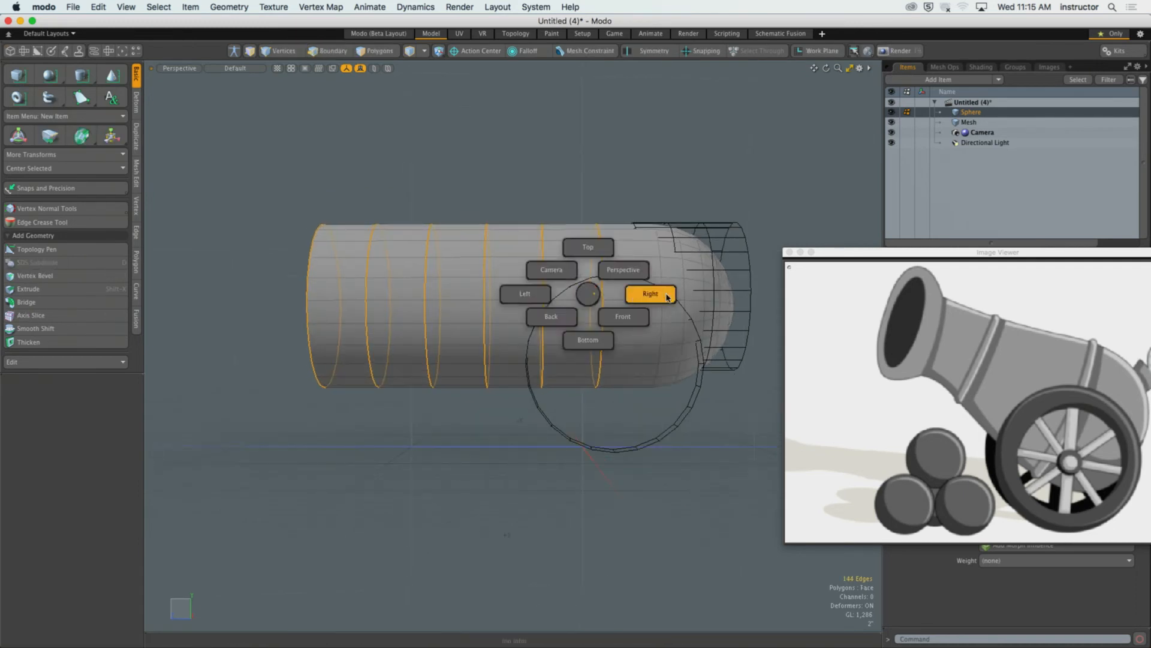
pyautogui.click(668, 296)
pyautogui.scroll(-2, 629, 276)
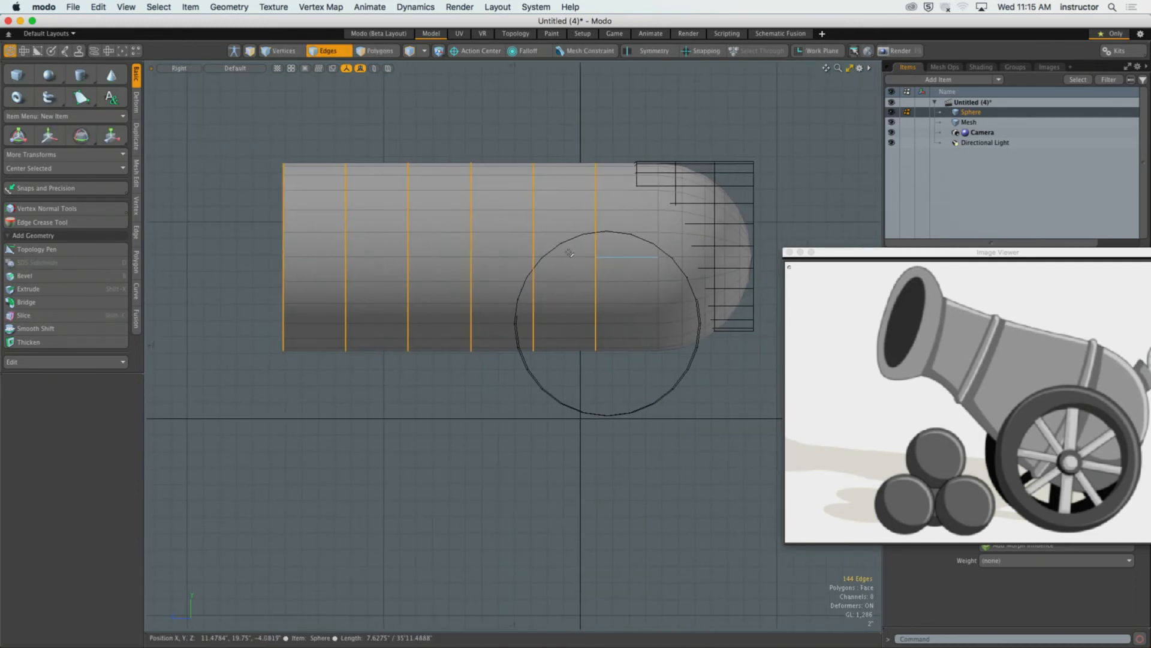
pyautogui.click(540, 51)
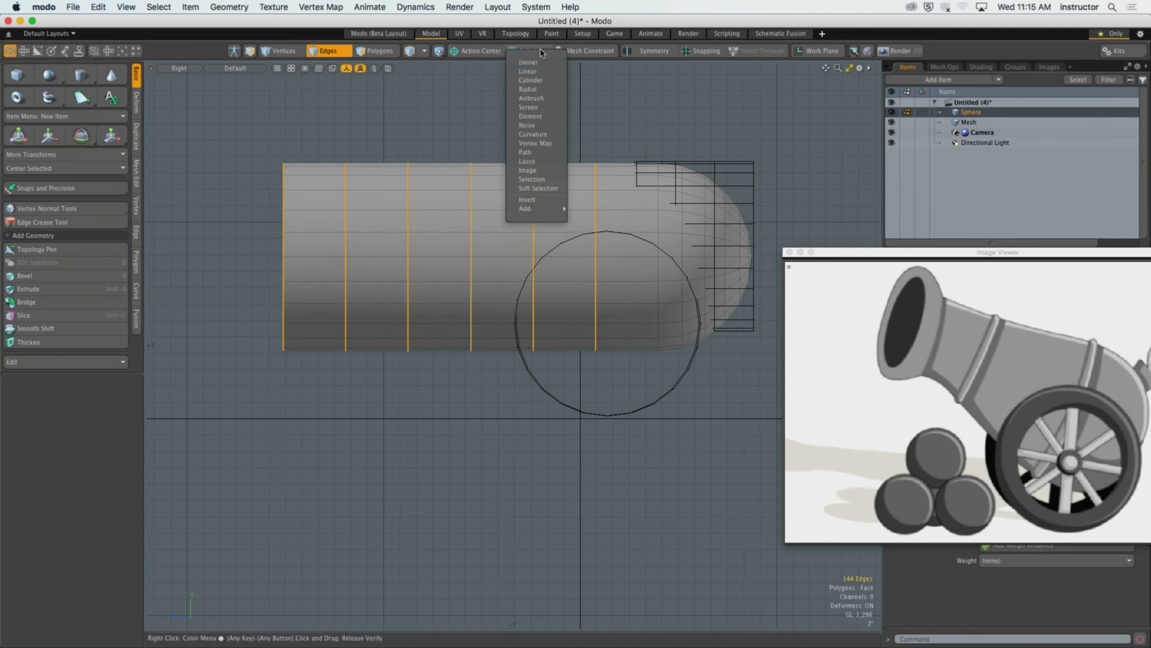
pyautogui.click(529, 71)
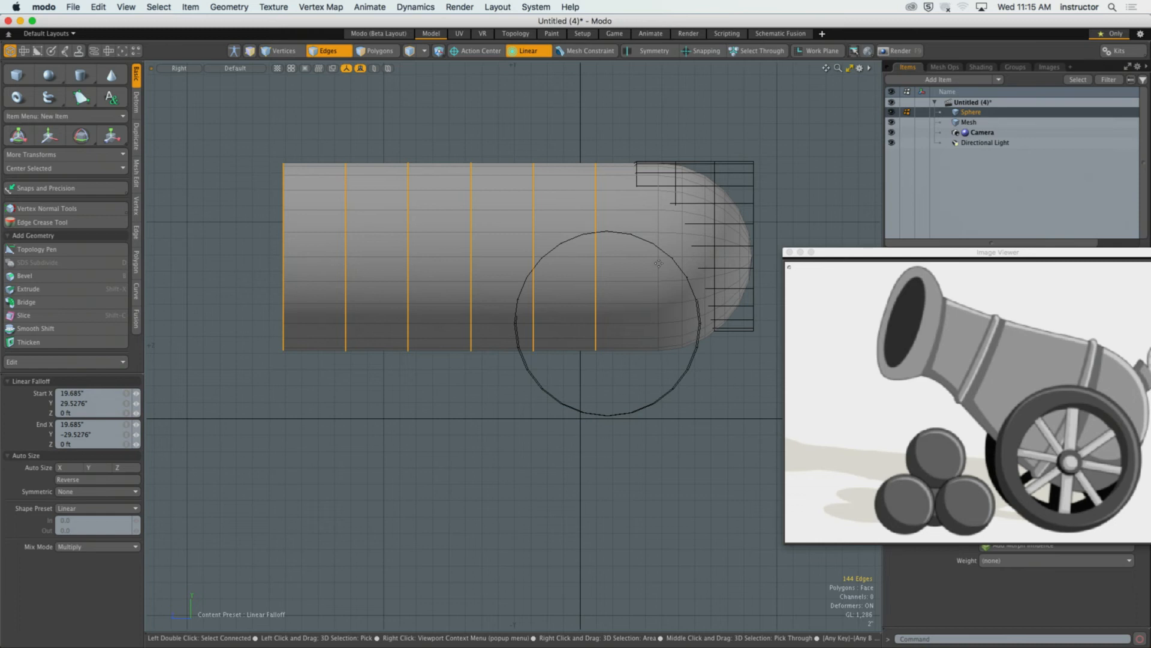
pyautogui.moveTo(659, 258); pyautogui.dragTo(283, 255)
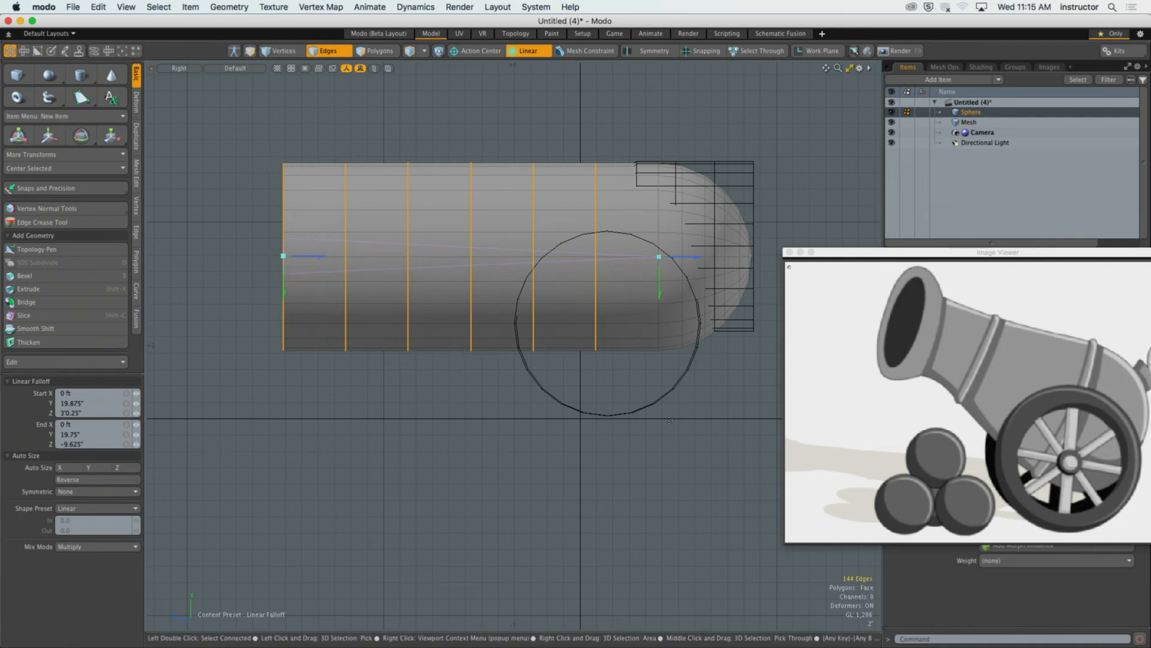
# Step: Scale the selected edge loops to 54.5% in X and Y so the barrel tapers toward the muzzle
pyautogui.keyDown('alt'); pyautogui.moveTo(546, 303); pyautogui.dragTo(623, 348); pyautogui.keyUp('alt')
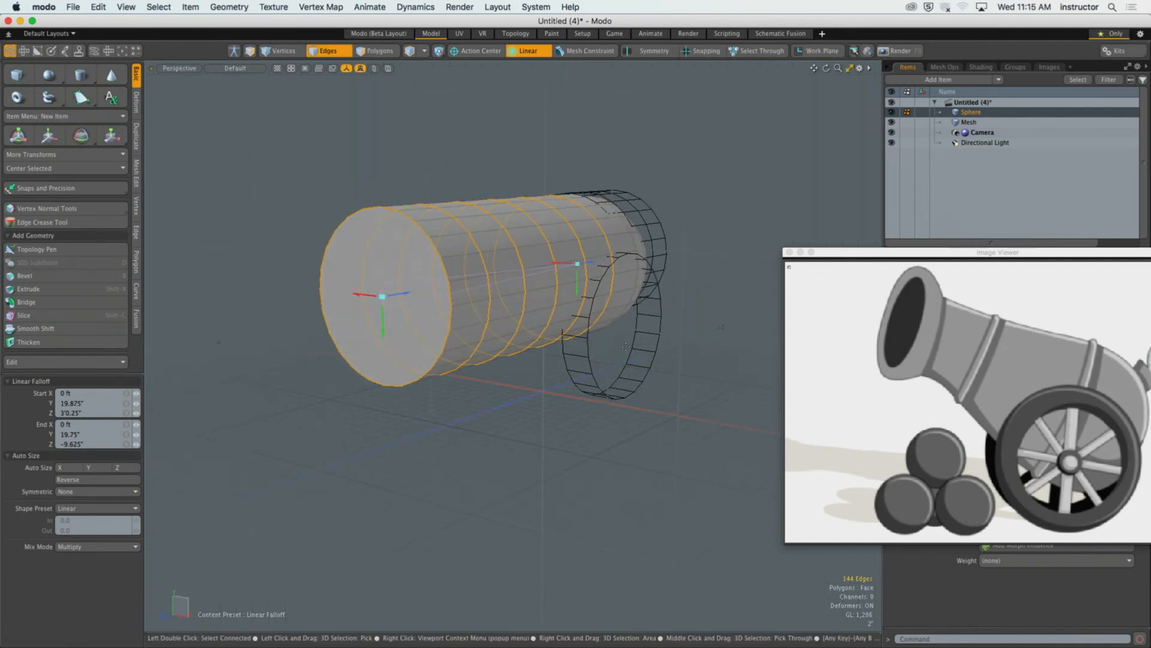
pyautogui.press('y')
pyautogui.keyDown('alt'); pyautogui.moveTo(511, 315); pyautogui.dragTo(531, 332); pyautogui.keyUp('alt')
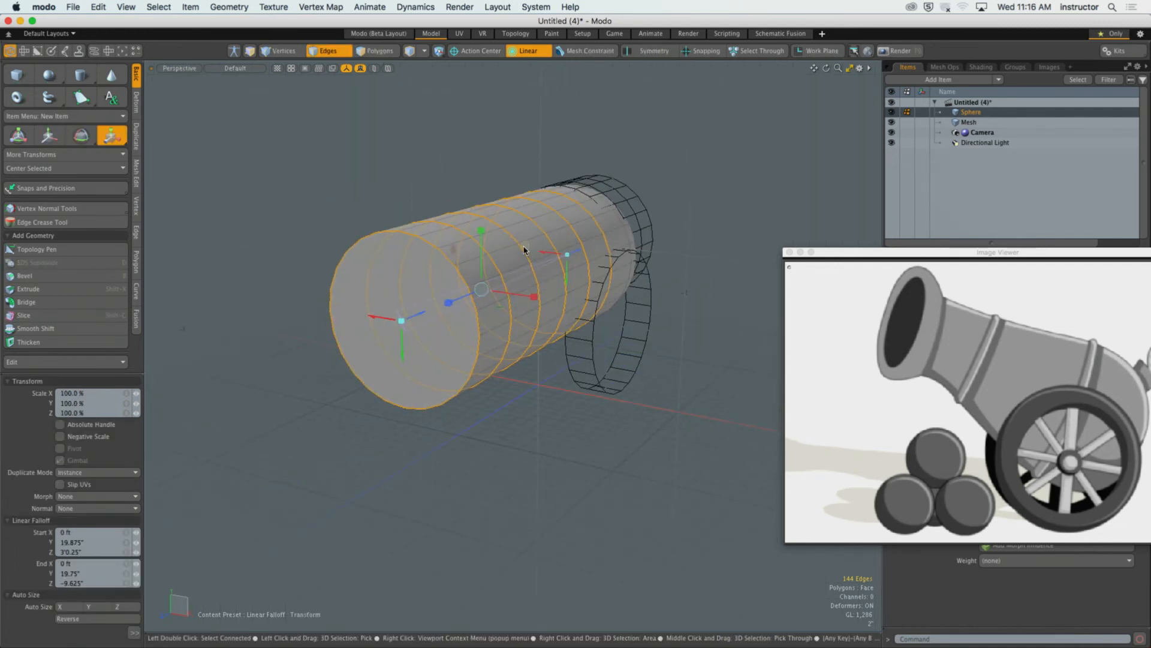
pyautogui.moveTo(525, 247); pyautogui.dragTo(498, 246)
pyautogui.keyDown('alt'); pyautogui.moveTo(555, 312); pyautogui.dragTo(472, 277); pyautogui.keyUp('alt')
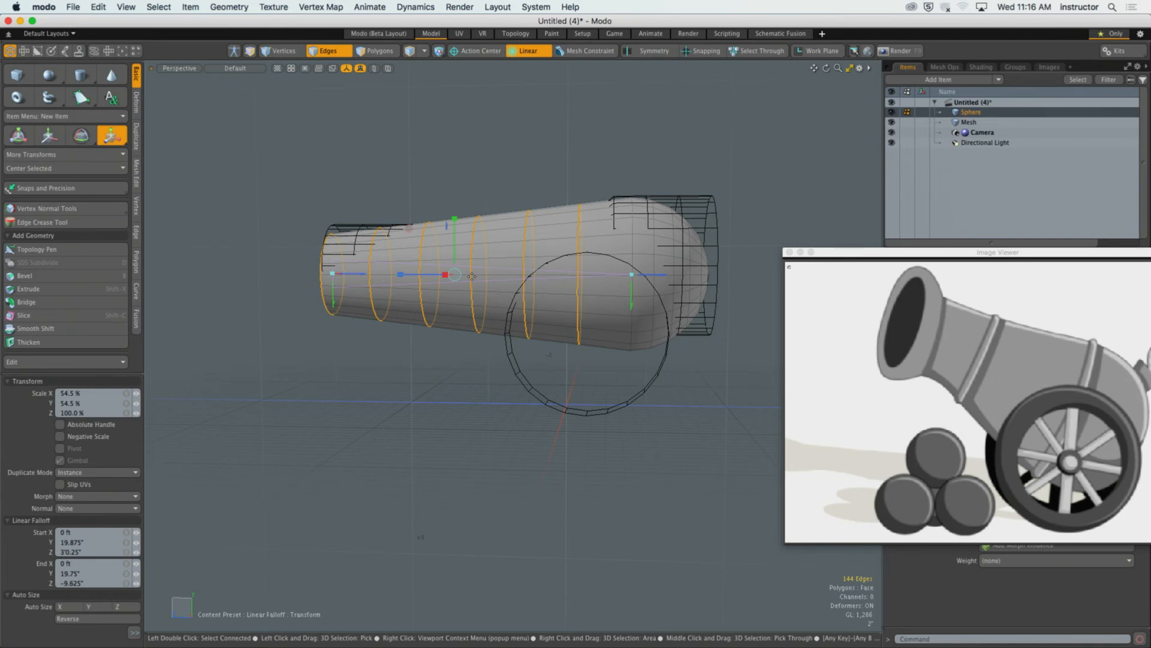
# Step: Try the Ease-In and Ease-Out falloff shapes on the taper and settle on the Smooth shape preset
pyautogui.moveTo(102, 373); pyautogui.dragTo(89, 197)
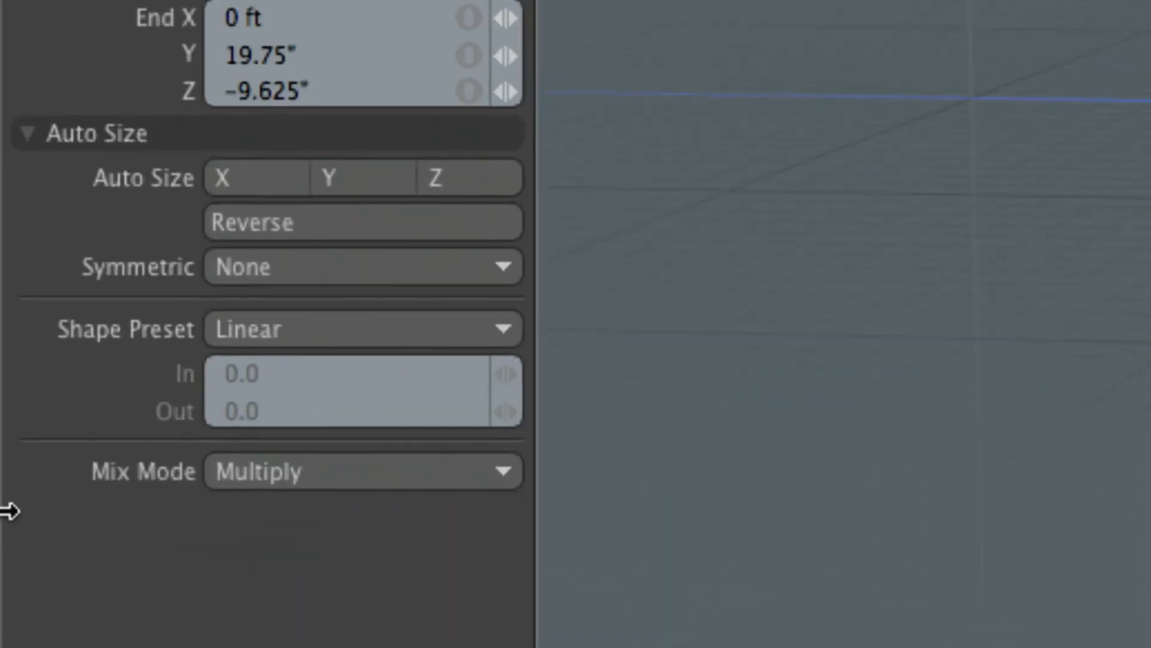
pyautogui.click(333, 332)
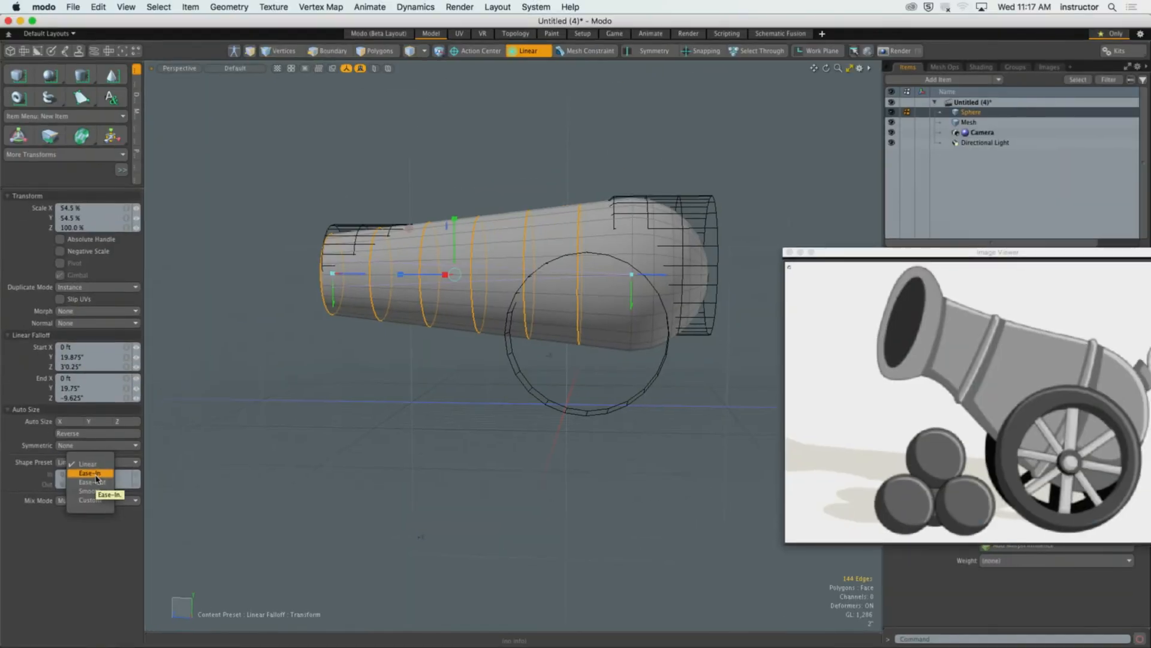
pyautogui.click(246, 376)
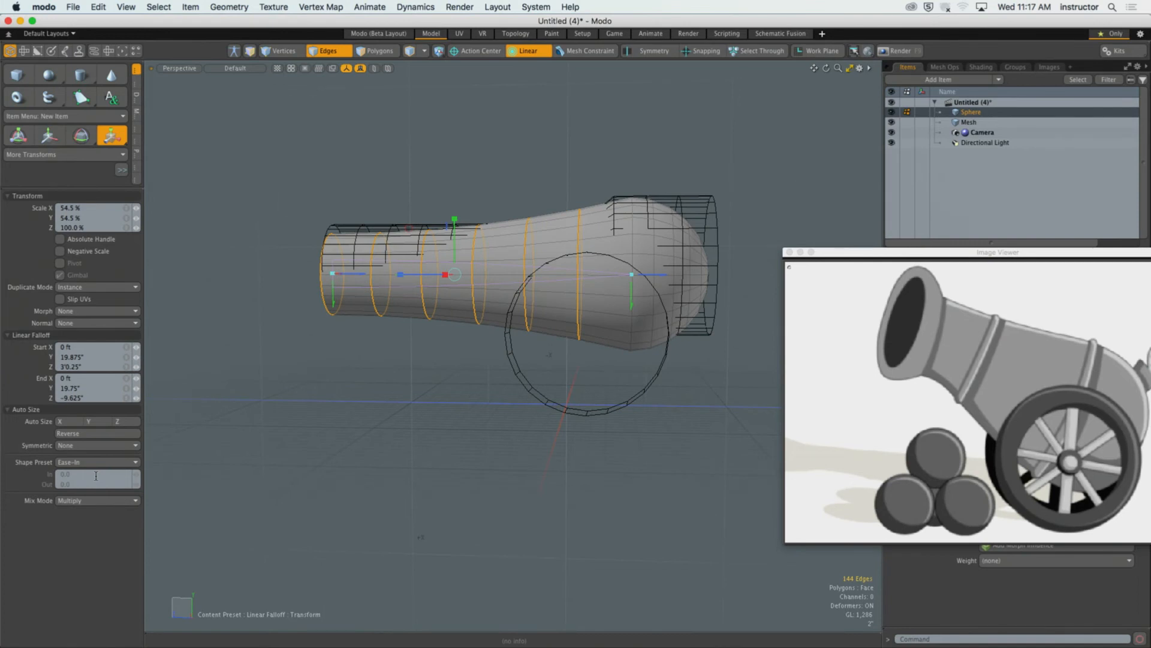
pyautogui.click(105, 462)
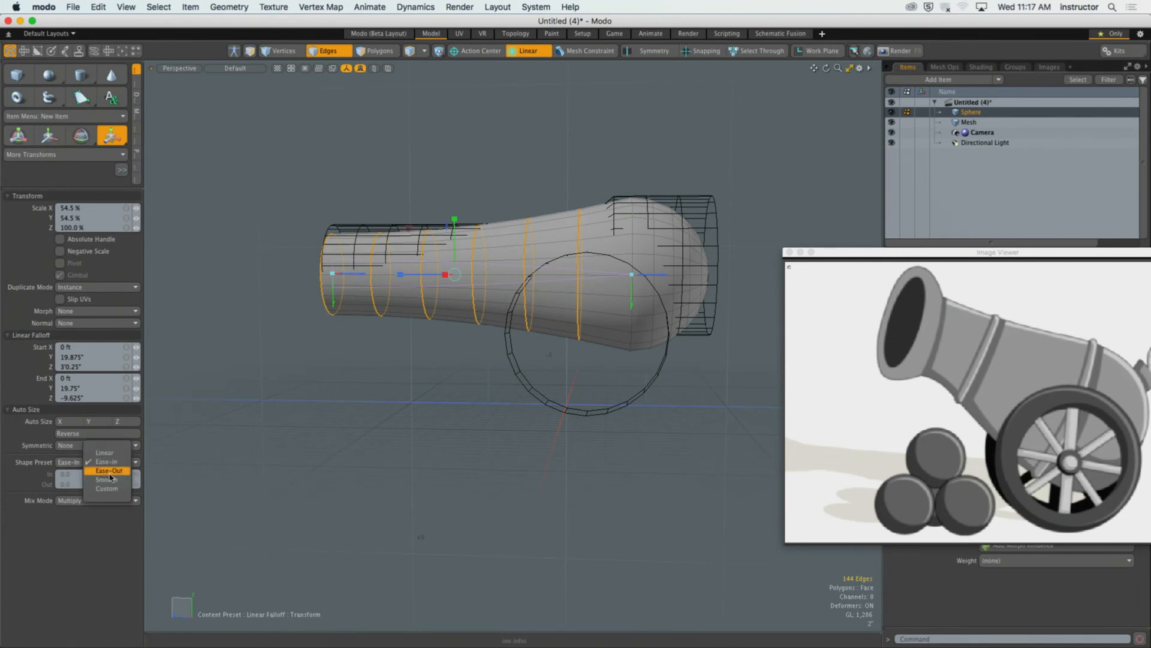
pyautogui.click(109, 471)
pyautogui.keyDown('alt'); pyautogui.moveTo(600, 390); pyautogui.dragTo(629, 366); pyautogui.keyUp('alt')
pyautogui.click(110, 463)
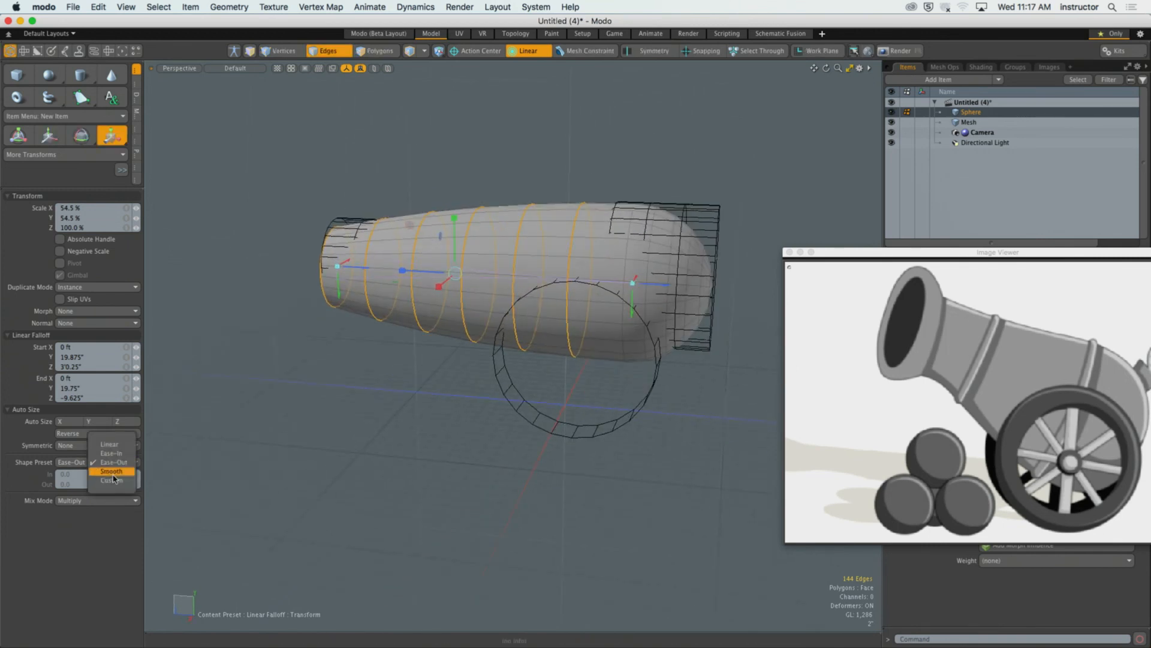
pyautogui.click(111, 472)
pyautogui.keyDown('alt'); pyautogui.moveTo(335, 359); pyautogui.dragTo(362, 344); pyautogui.keyUp('alt')
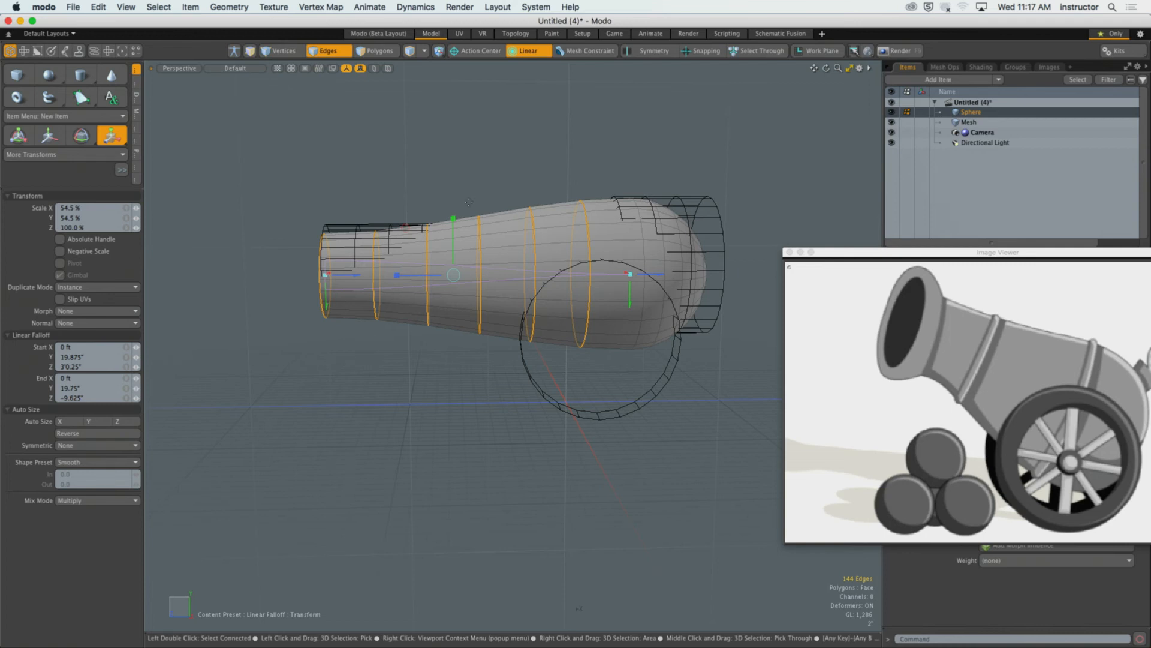
pyautogui.press('alt')
pyautogui.keyDown('alt'); pyautogui.moveTo(538, 268); pyautogui.dragTo(419, 194); pyautogui.keyUp('alt')
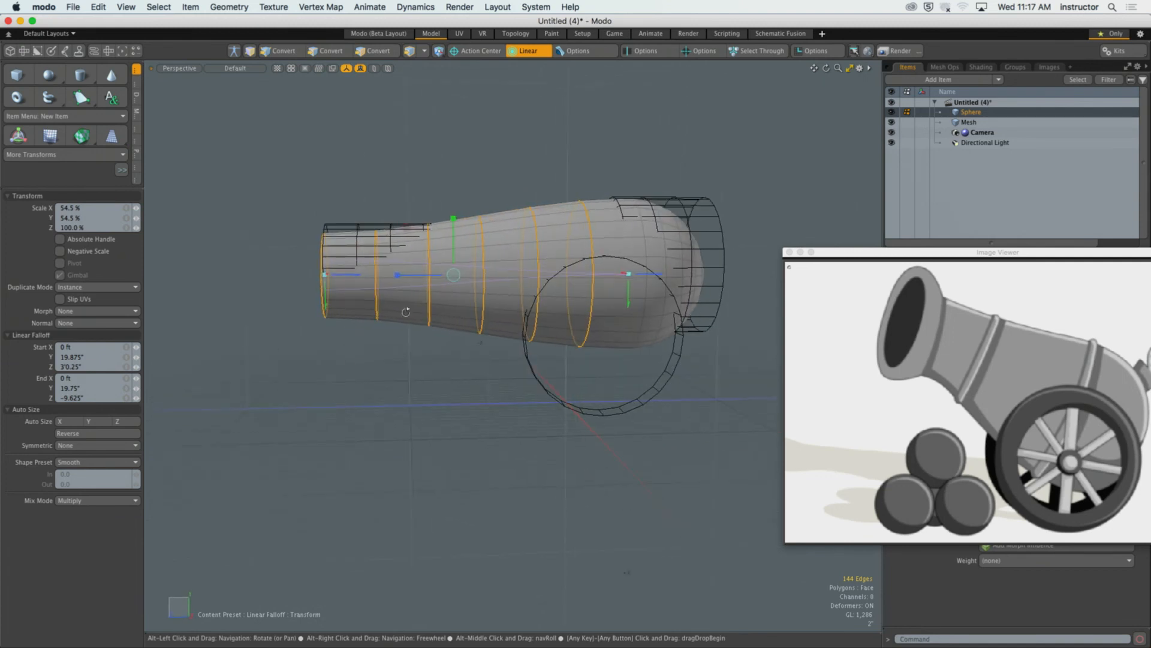
# Step: Finish the scaling, clear the edge selection and hide the Mesh item with the wheel
pyautogui.press('Escape')
pyautogui.keyDown('ctrl'); pyautogui.keyDown('alt'); pyautogui.moveTo(432, 239); pyautogui.dragTo(505, 223); pyautogui.keyUp('alt'); pyautogui.keyUp('ctrl')
pyautogui.click(892, 123)
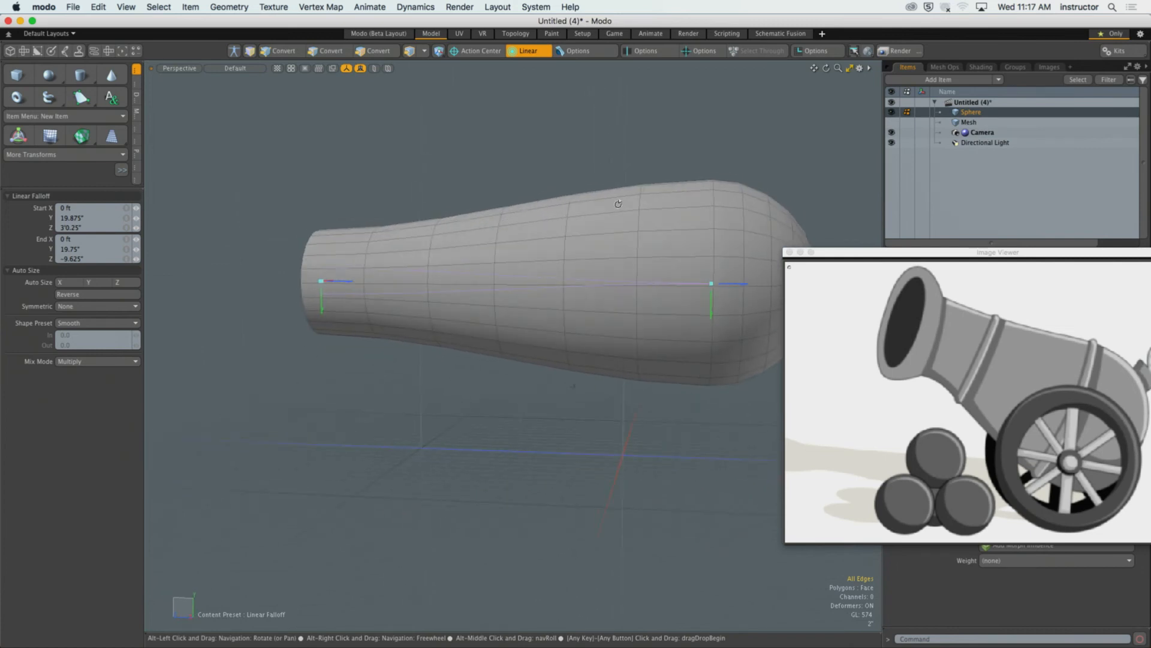
# Step: Switch to polygon selection and remove the linear falloff
pyautogui.press('2')
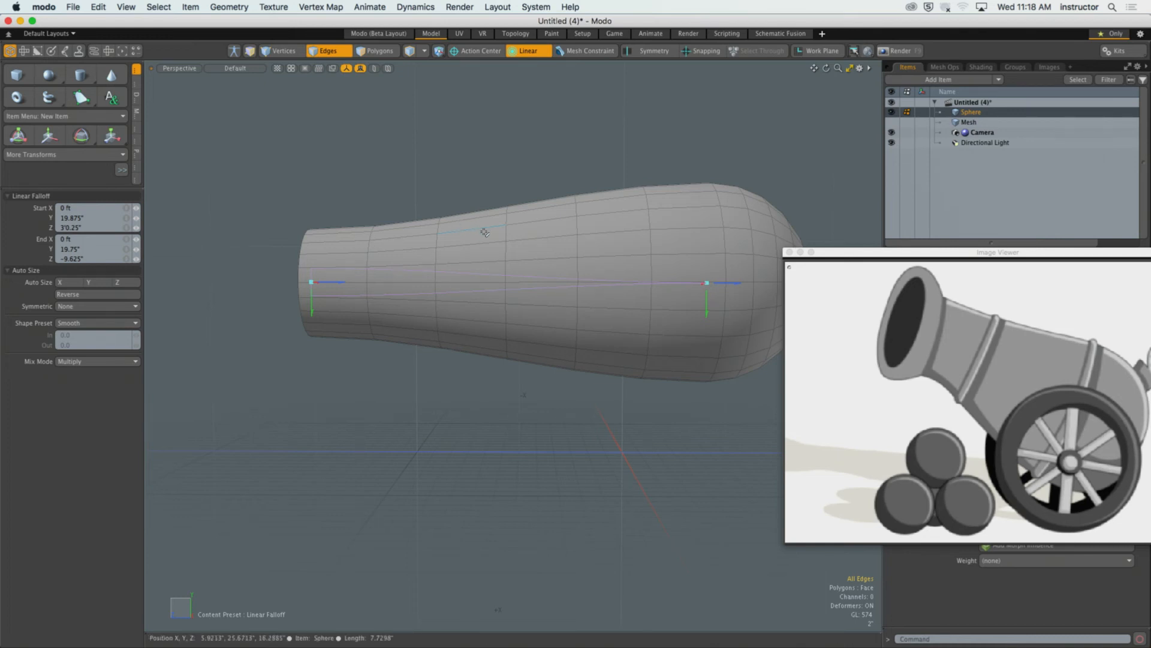
pyautogui.keyDown('alt'); pyautogui.moveTo(481, 232); pyautogui.dragTo(514, 308); pyautogui.keyUp('alt')
pyautogui.press('3')
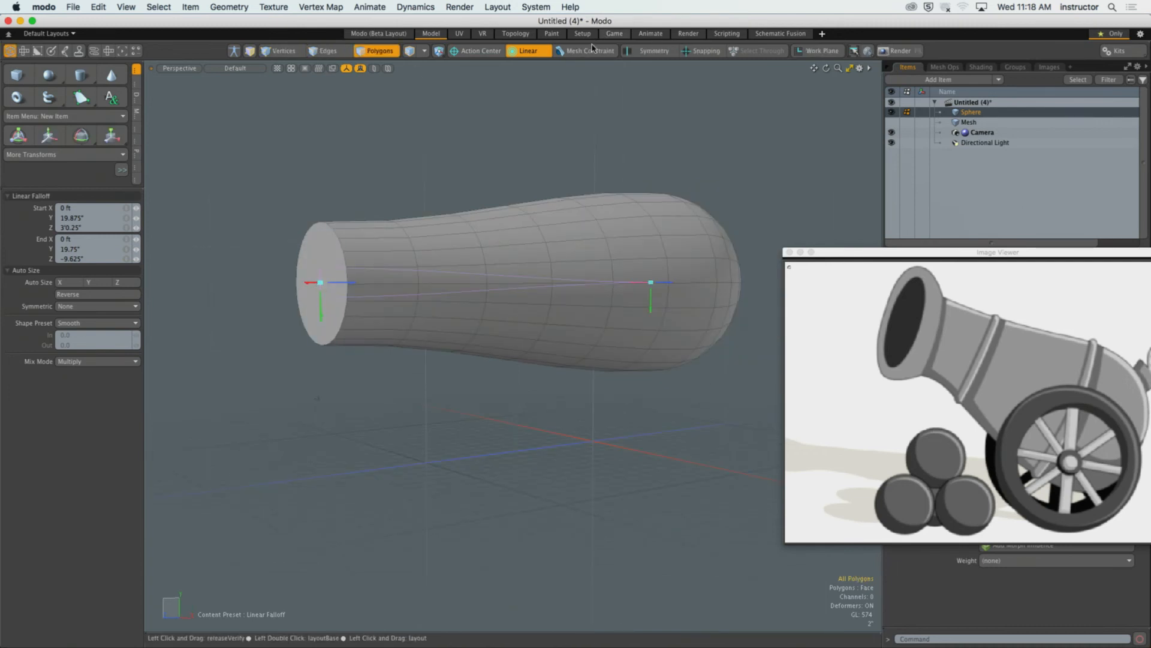
pyautogui.click(528, 50)
pyautogui.click(510, 72)
# Step: Bevel the muzzle's end polygon outward without inset to lengthen the barrel by about 7.7"
pyautogui.click(372, 284)
pyautogui.scroll(3, 480, 300)
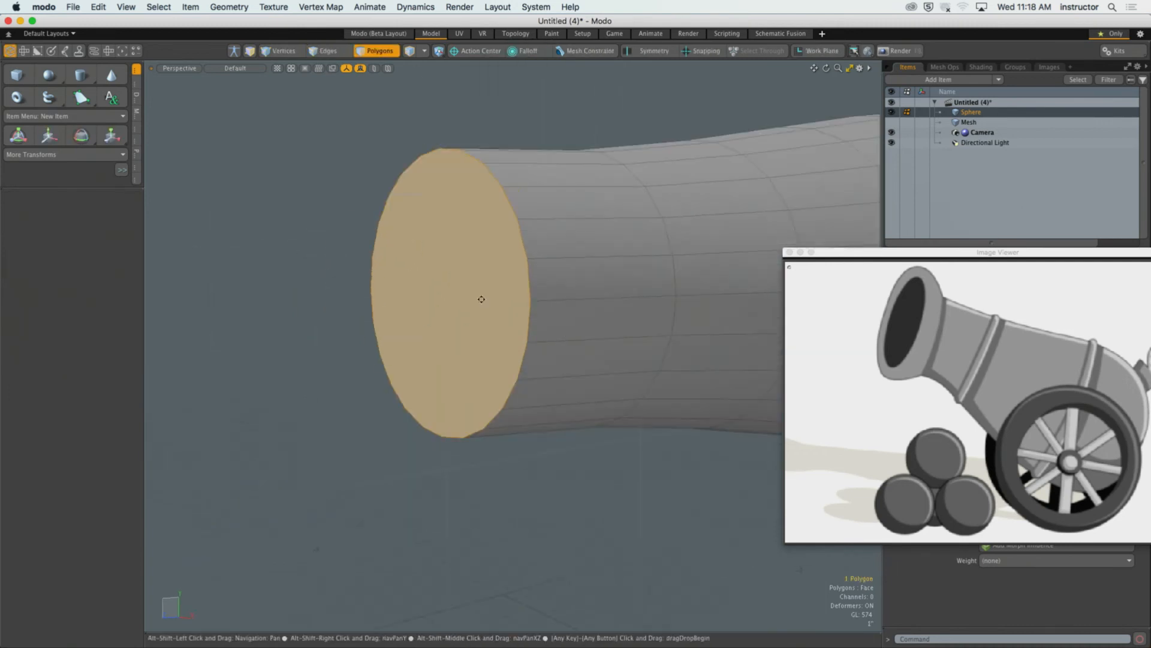
pyautogui.keyDown('alt'); pyautogui.moveTo(481, 301); pyautogui.dragTo(606, 346); pyautogui.keyUp('alt')
pyautogui.scroll(2, 488, 352)
pyautogui.keyDown('alt'); pyautogui.moveTo(609, 274); pyautogui.dragTo(418, 292); pyautogui.keyUp('alt')
pyautogui.press('b')
pyautogui.press('q')
pyautogui.click(501, 186)
pyautogui.keyDown('alt'); pyautogui.moveTo(500, 187); pyautogui.dragTo(501, 270); pyautogui.keyUp('alt')
# Step: In the Right view, select the new muzzle section's polygon ring and Loop Slice it with a count of 5
pyautogui.hotkey('ctrl', 'space')
pyautogui.click(560, 272)
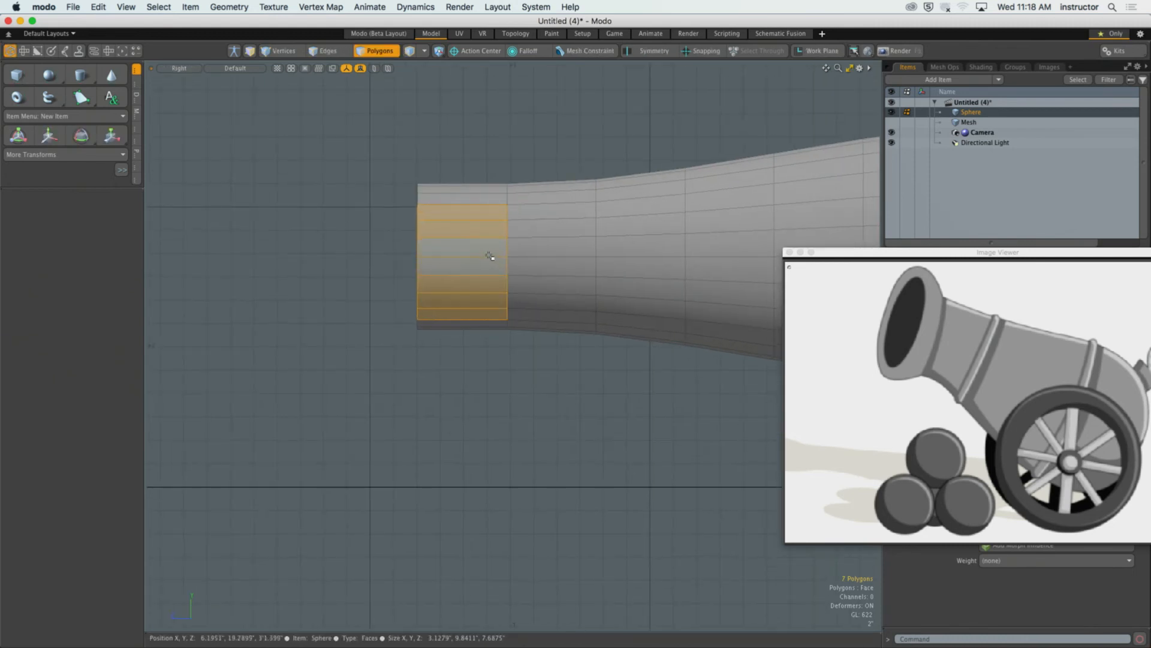
pyautogui.press('l')
pyautogui.hotkey('alt', 'c')
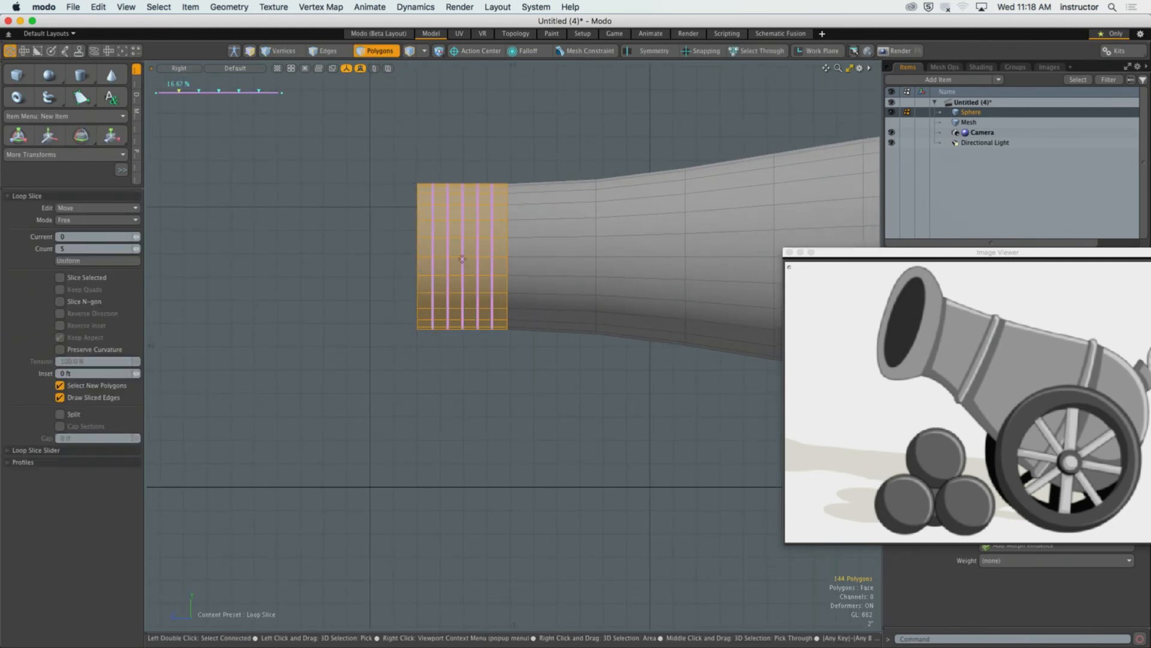
pyautogui.press('space')
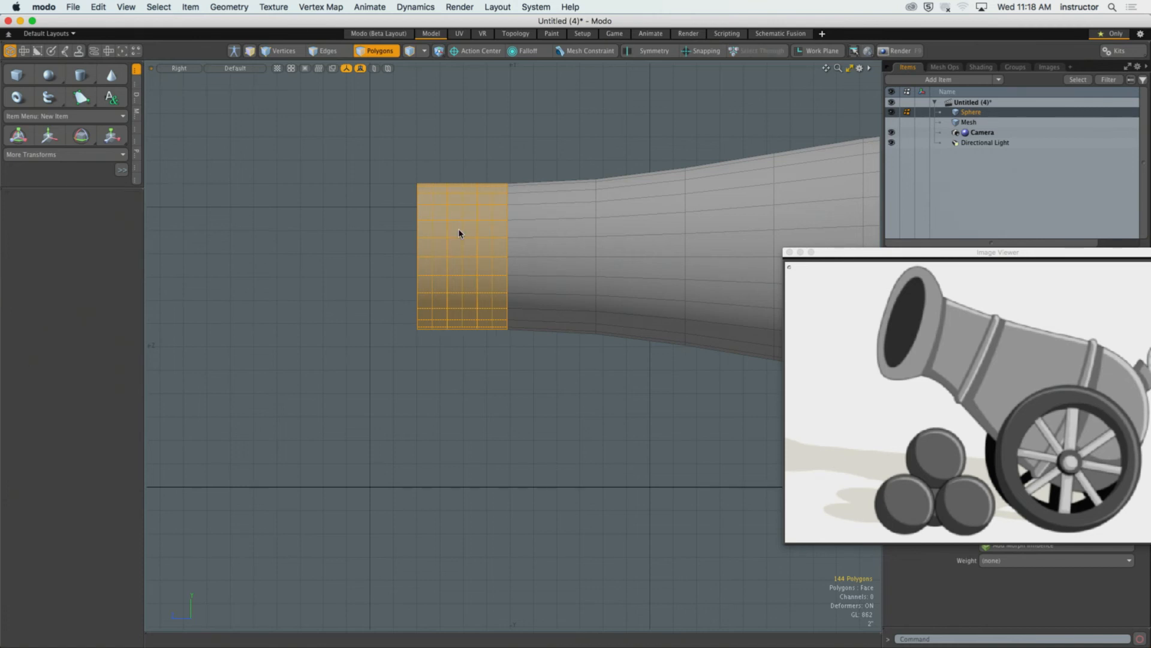
# Step: Select the muzzle's front edge loop together with the five sliced edge loops behind it
pyautogui.press('2')
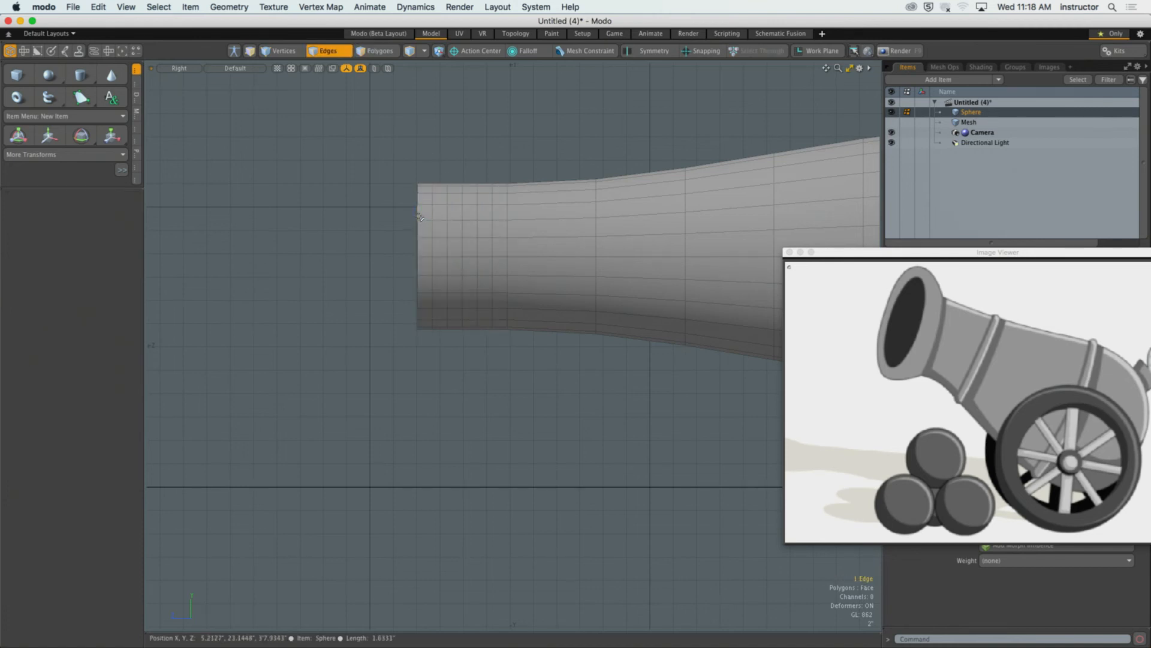
pyautogui.doubleClick(419, 217)
pyautogui.keyDown('shift'); pyautogui.doubleClick(447, 216); pyautogui.keyUp('shift')
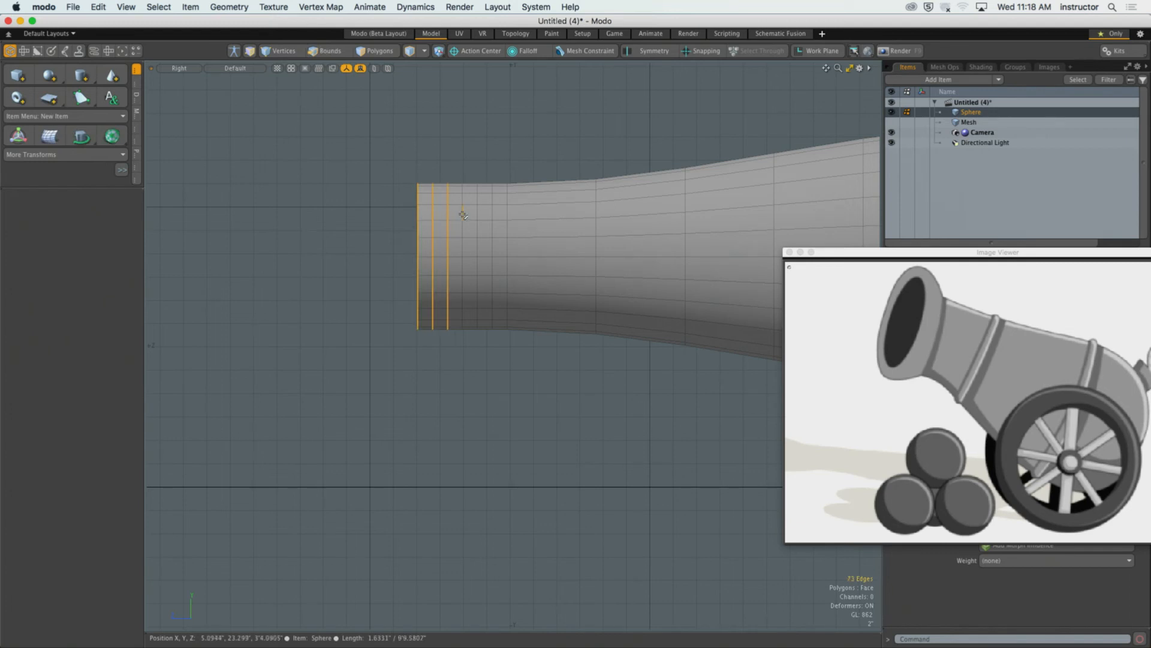
pyautogui.keyDown('shift'); pyautogui.doubleClick(463, 216); pyautogui.keyUp('shift')
pyautogui.keyDown('shift'); pyautogui.doubleClick(477, 216); pyautogui.keyUp('shift')
pyautogui.keyDown('shift'); pyautogui.doubleClick(492, 216); pyautogui.keyUp('shift')
pyautogui.scroll(-3, 489, 216)
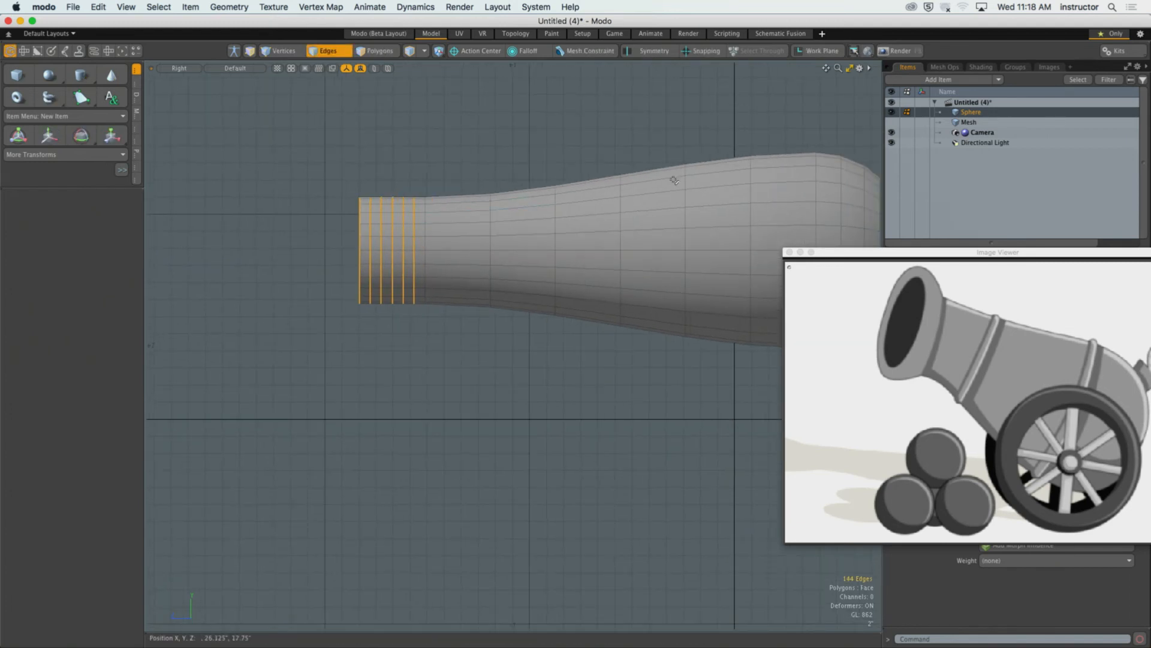
# Step: Apply a Linear falloff across the muzzle section, from Z 3'8" at the front to Z 3'0.25" at its base
pyautogui.scroll(5, 534, 278)
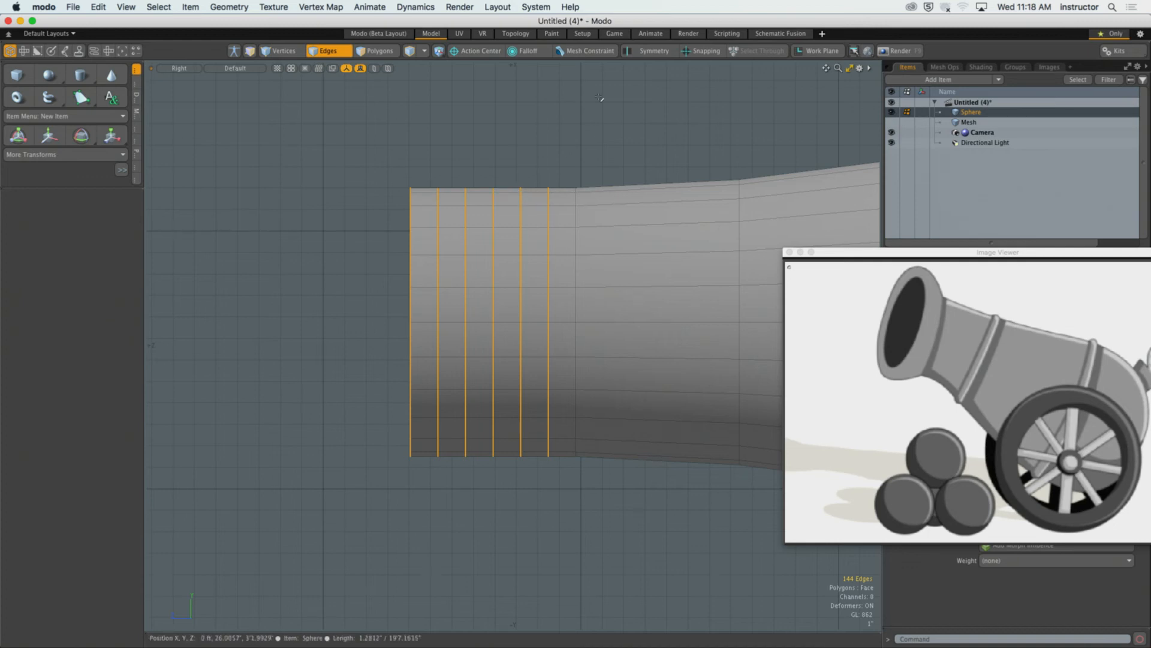
pyautogui.click(528, 51)
pyautogui.click(528, 82)
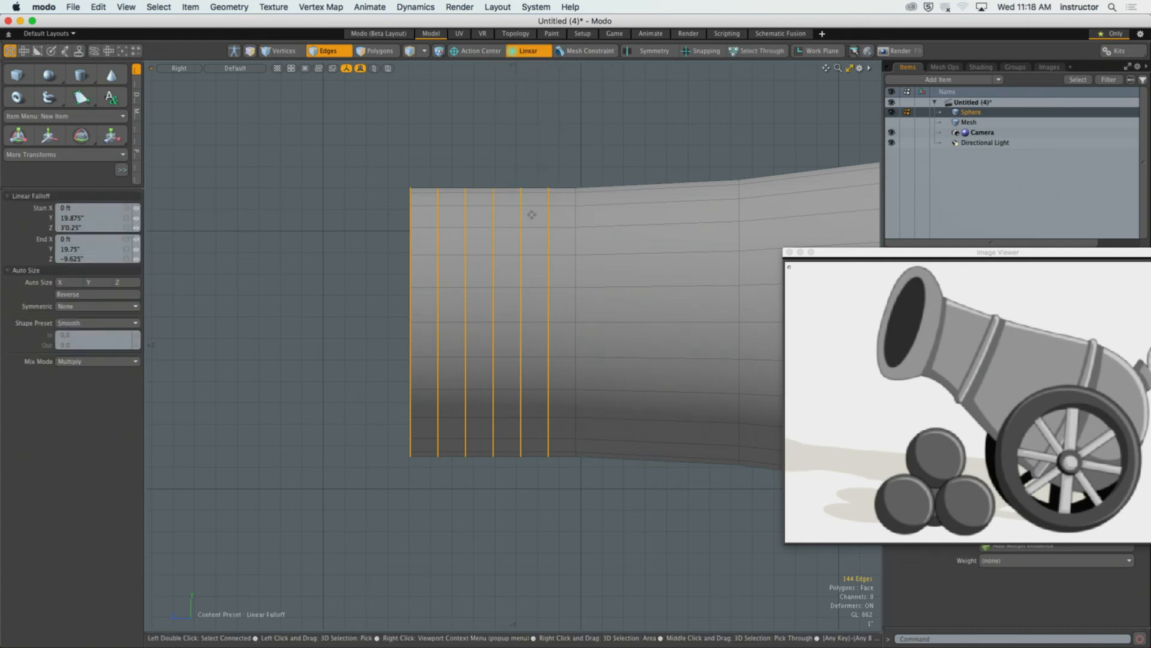
pyautogui.moveTo(574, 329); pyautogui.dragTo(408, 324)
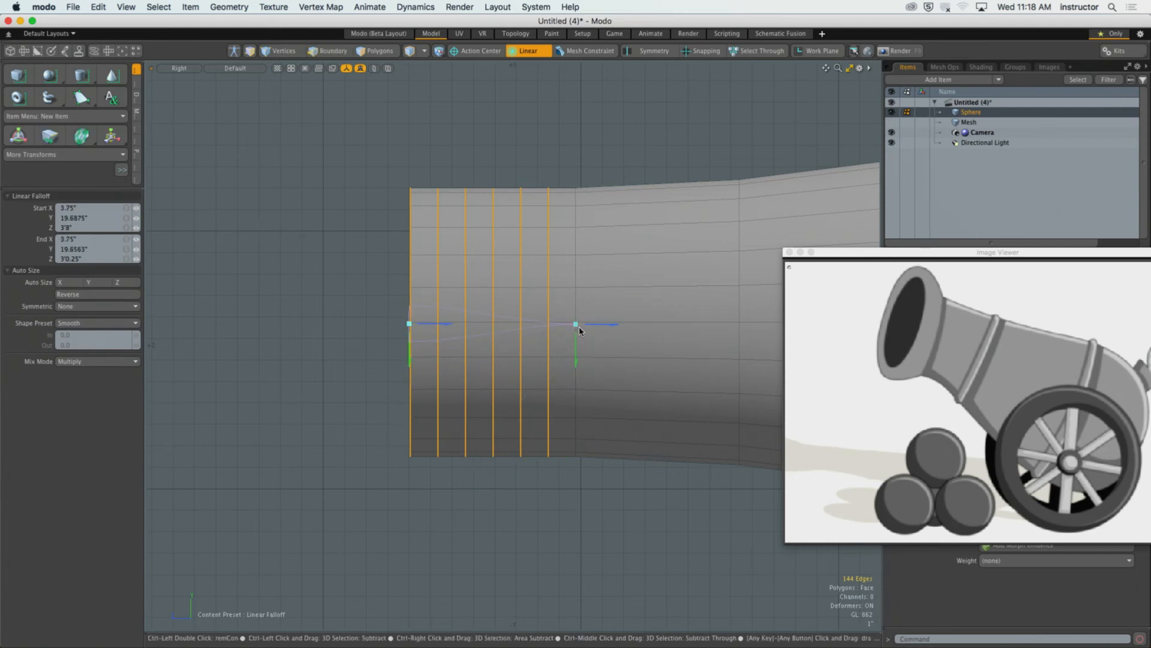
# Step: Scale the muzzle's edge loops to 171% in X and Y to flare the barrel's mouth
pyautogui.keyDown('alt'); pyautogui.moveTo(591, 288); pyautogui.dragTo(614, 304, button='middle'); pyautogui.keyUp('alt')
pyautogui.press('r')
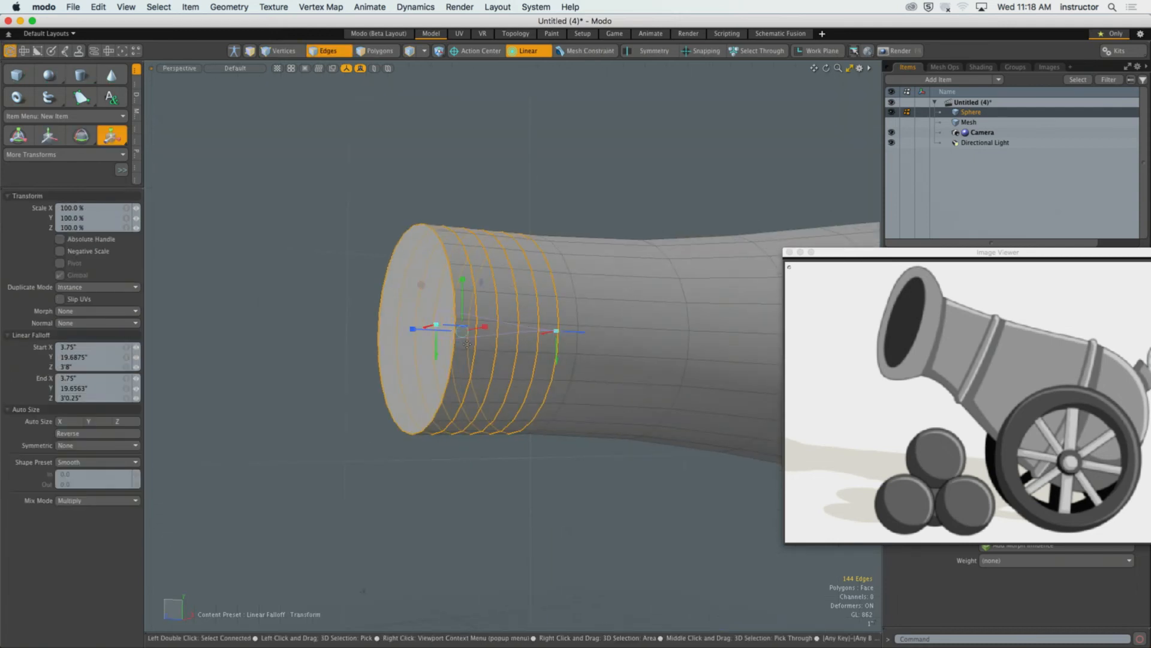
pyautogui.moveTo(474, 284); pyautogui.dragTo(512, 281)
pyautogui.keyDown('alt'); pyautogui.moveTo(513, 284); pyautogui.dragTo(466, 294); pyautogui.keyUp('alt')
pyautogui.hotkey('ctrl', 'space')
pyautogui.click(539, 306)
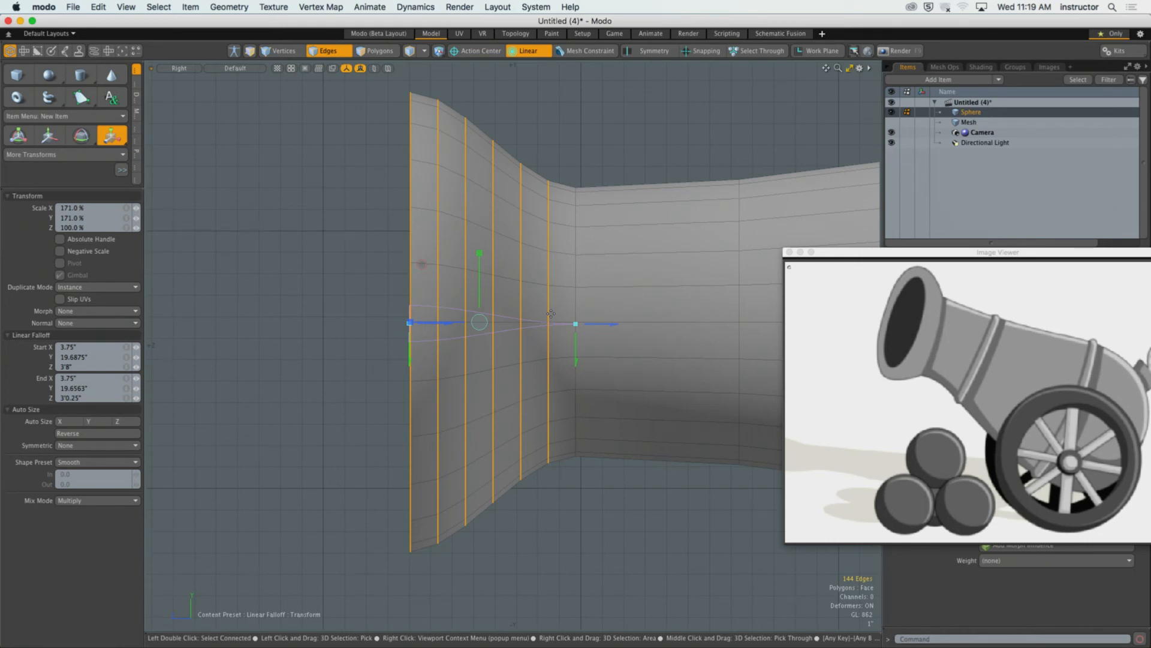
pyautogui.press('space')
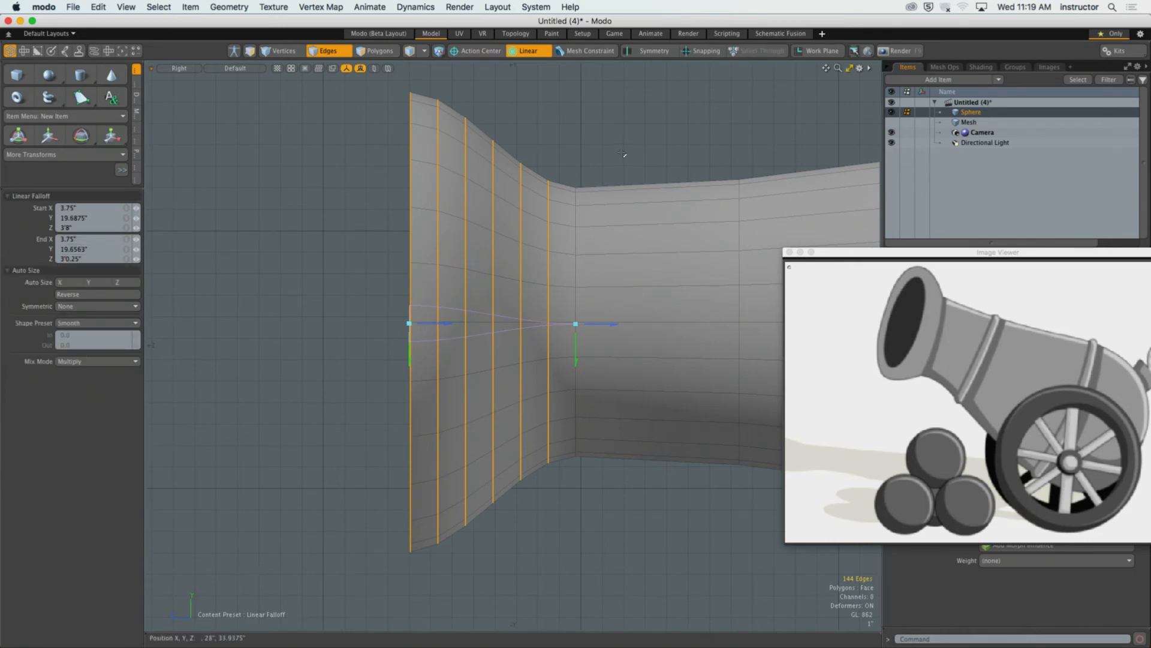
# Step: Clear the edge selection and remove the linear falloff
pyautogui.scroll(-2, 624, 158)
pyautogui.keyDown('alt'); pyautogui.keyDown('shift'); pyautogui.moveTo(622, 211); pyautogui.dragTo(540, 200); pyautogui.keyUp('shift'); pyautogui.keyUp('alt')
pyautogui.scroll(-6, 421, 216)
pyautogui.press('Escape')
pyautogui.press('.')
pyautogui.click(528, 52)
pyautogui.click(530, 68)
pyautogui.moveTo(540, 201)
pyautogui.keyDown('alt'); pyautogui.mouseDown()
pyautogui.moveTo(478, 314)
pyautogui.moveTo(463, 315)
pyautogui.moveTo(491, 316)
pyautogui.moveTo(499, 295)
pyautogui.moveTo(469, 262)
pyautogui.moveTo(414, 268)
pyautogui.moveTo(582, 258)
pyautogui.moveTo(457, 262)
pyautogui.moveTo(451, 272)
pyautogui.moveTo(690, 198)
pyautogui.moveTo(548, 212)
pyautogui.mouseUp(); pyautogui.keyUp('alt')
# Step: Bevel the muzzle's end polygon into an inset rim and push it inside the barrel with a shift of about -3'8.4"
pyautogui.press('3')
pyautogui.click(477, 313)
pyautogui.press('b')
pyautogui.keyDown('shift'); pyautogui.click(468, 262); pyautogui.keyUp('shift')
pyautogui.keyDown('shift'); pyautogui.click(409, 250); pyautogui.keyUp('shift')
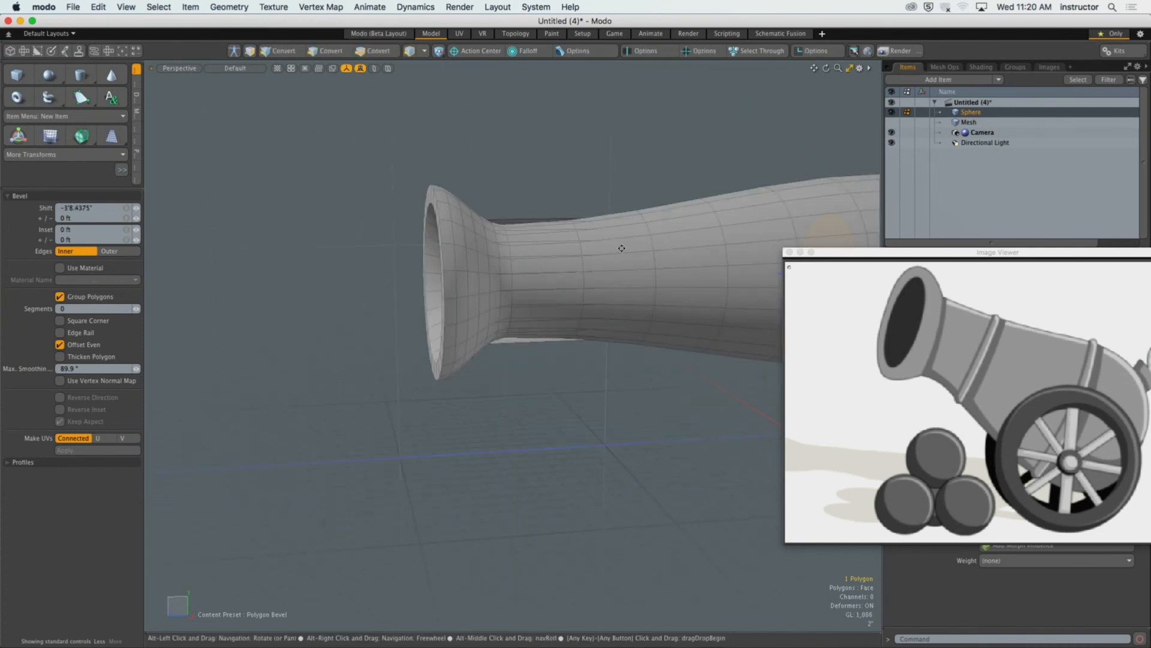
# Step: Deepen the bore by adjusting the bevel to a shift of -4'5.6875" and an inset of 0.325"
pyautogui.scroll(-5, 622, 248)
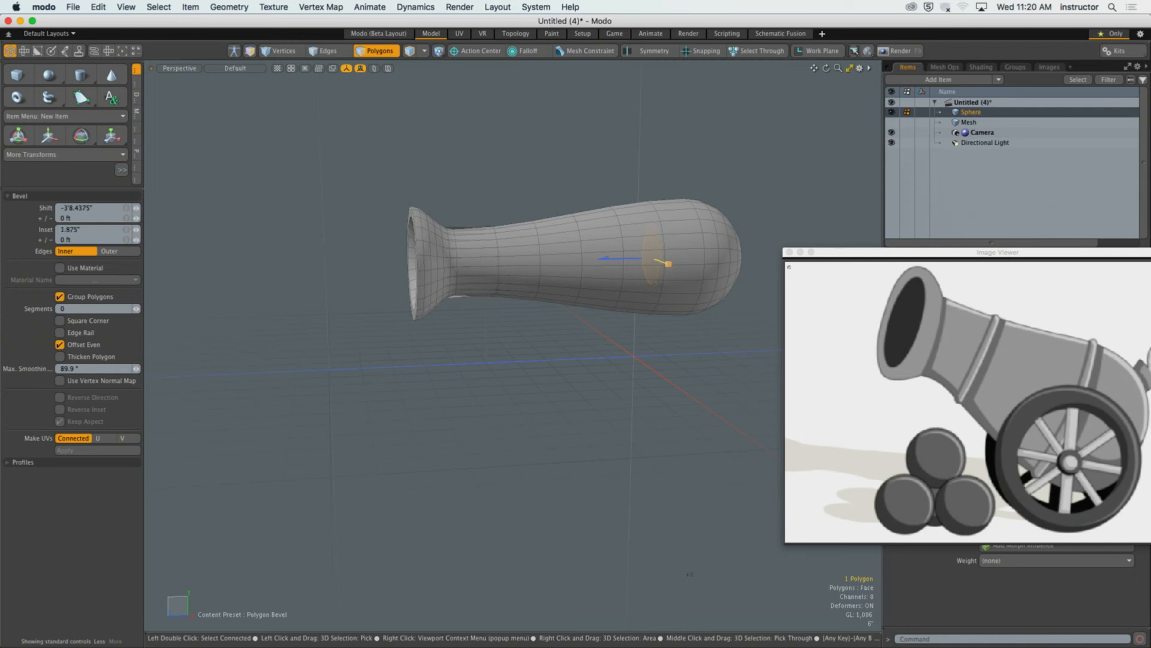
pyautogui.moveTo(670, 264); pyautogui.dragTo(498, 205)
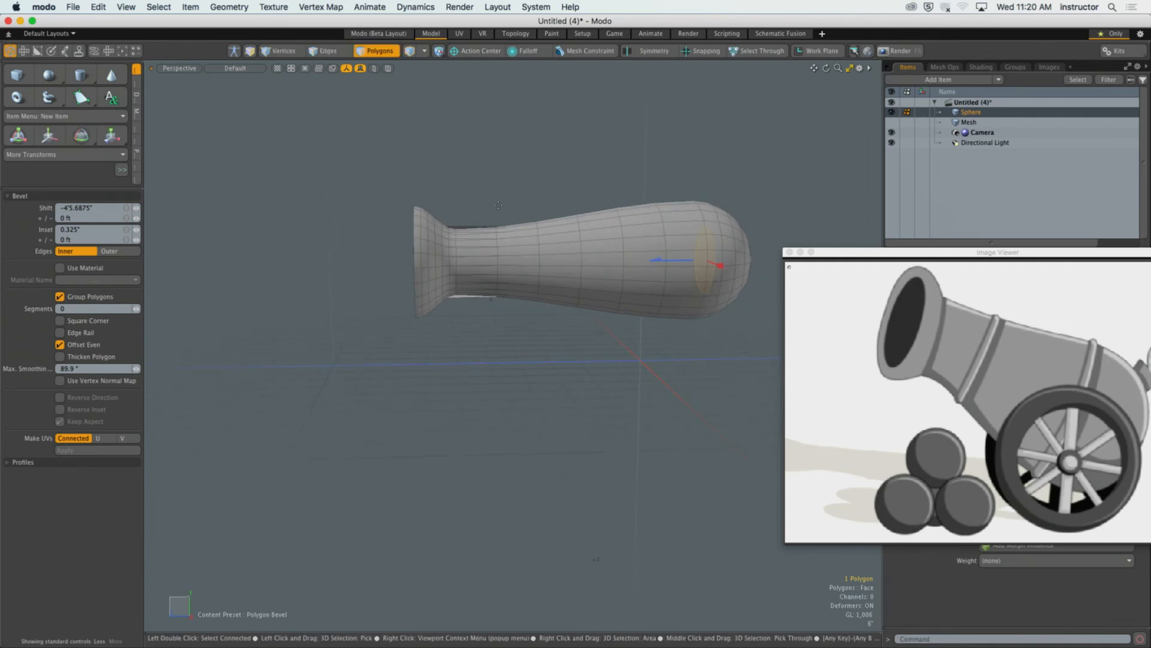
pyautogui.press('space')
# Step: Select the ring of bore wall polygons that pokes through the barrel's narrow neck
pyautogui.scroll(5, 497, 207)
pyautogui.keyDown('alt'); pyautogui.moveTo(496, 273); pyautogui.dragTo(550, 284); pyautogui.keyUp('alt')
pyautogui.press('space')
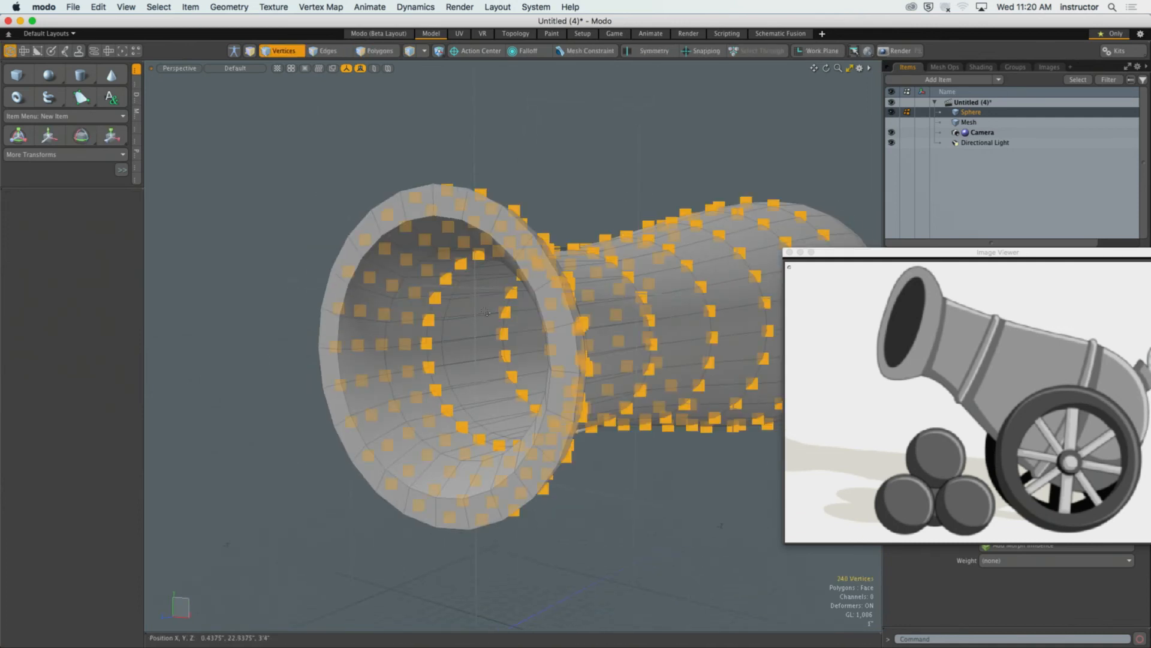
pyautogui.keyDown('alt'); pyautogui.moveTo(489, 311); pyautogui.dragTo(454, 307); pyautogui.keyUp('alt')
pyautogui.scroll(5, 587, 252)
pyautogui.keyDown('alt'); pyautogui.moveTo(592, 240); pyautogui.dragTo(512, 258); pyautogui.keyUp('alt')
pyautogui.press('space')
pyautogui.press('space')
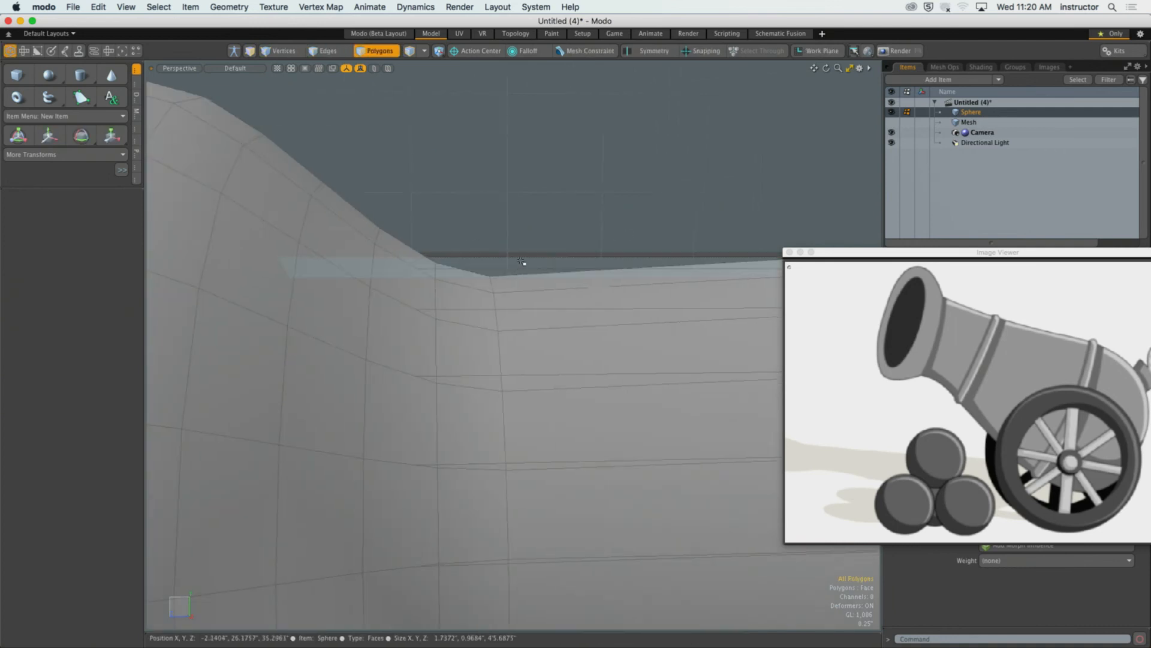
pyautogui.click(522, 263)
pyautogui.press('l')
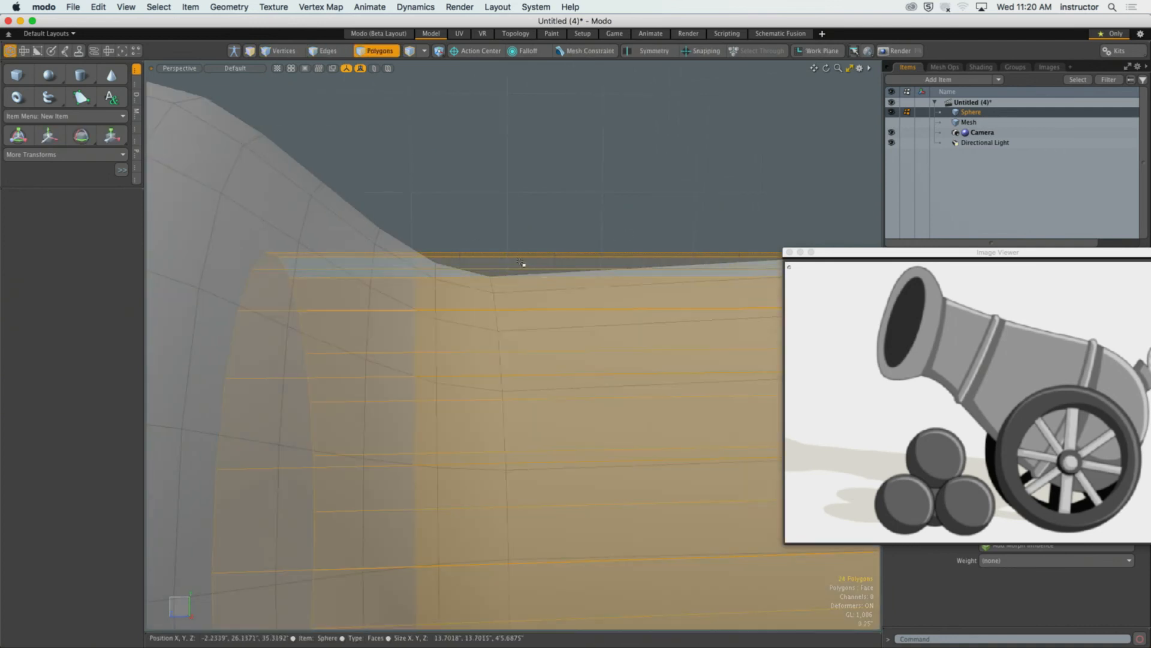
# Step: In the Right view, slice the selected bore wall vertically at the barrel's neck, at Z 3'0.25"
pyautogui.scroll(-5, 521, 262)
pyautogui.keyDown('alt'); pyautogui.moveTo(510, 229); pyautogui.dragTo(436, 252); pyautogui.keyUp('alt')
pyautogui.press('KP_3')
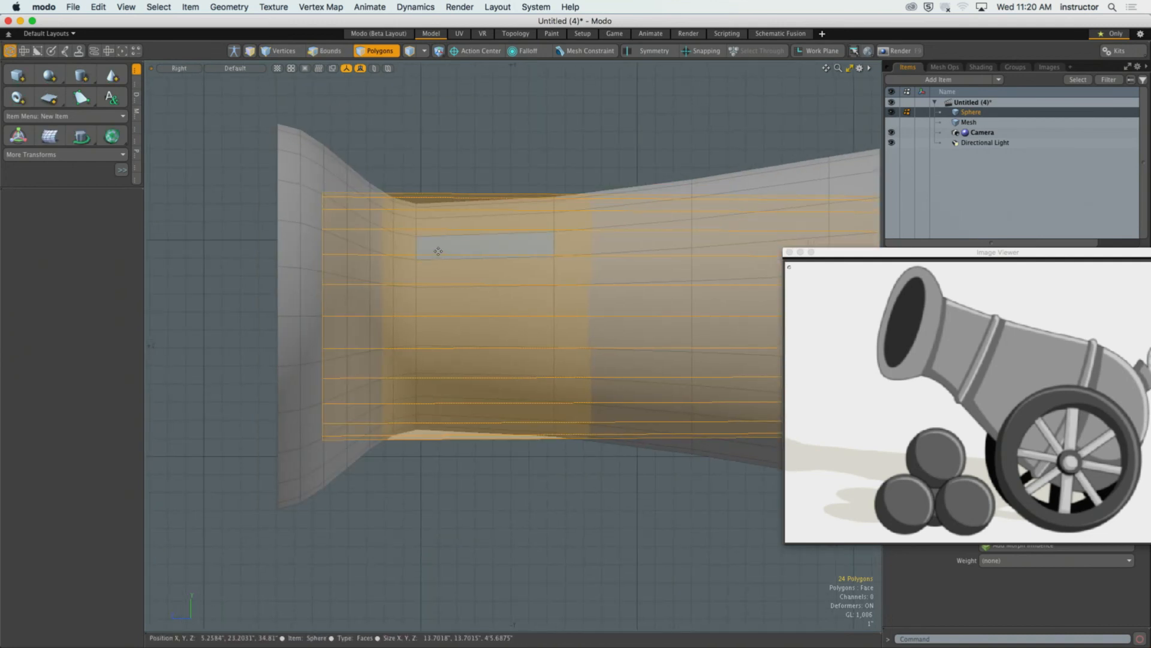
pyautogui.hotkey('shift', 'c')
pyautogui.keyDown('ctrl'); pyautogui.moveTo(417, 171); pyautogui.dragTo(417, 584); pyautogui.keyUp('ctrl')
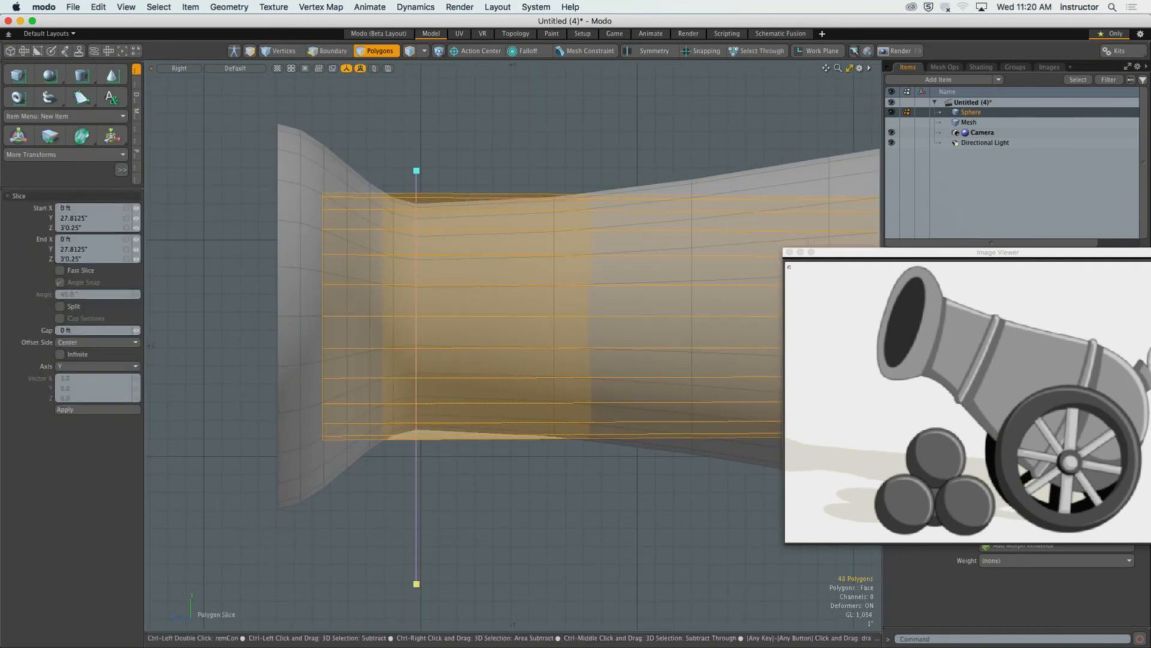
pyautogui.press('space')
pyautogui.click(482, 560)
# Step: Select the sliced edge loop inside the bore and scale it down to fit within the barrel's neck
pyautogui.moveTo(440, 325)
pyautogui.keyDown('alt'); pyautogui.mouseDown()
pyautogui.moveTo(540, 321)
pyautogui.moveTo(434, 327)
pyautogui.moveTo(459, 257)
pyautogui.moveTo(432, 405)
pyautogui.moveTo(556, 394)
pyautogui.moveTo(582, 301)
pyautogui.moveTo(486, 339)
pyautogui.moveTo(591, 337)
pyautogui.moveTo(576, 376)
pyautogui.moveTo(607, 361)
pyautogui.moveTo(472, 367)
pyautogui.moveTo(471, 385)
pyautogui.moveTo(636, 380)
pyautogui.moveTo(594, 384)
pyautogui.moveTo(606, 345)
pyautogui.moveTo(457, 334)
pyautogui.moveTo(542, 360)
pyautogui.moveTo(540, 386)
pyautogui.moveTo(566, 379)
pyautogui.mouseUp(); pyautogui.keyUp('alt')
pyautogui.press('2')
pyautogui.doubleClick(447, 386)
pyautogui.scroll(5, 582, 301)
pyautogui.scroll(-5, 581, 301)
pyautogui.scroll(3, 484, 343)
pyautogui.press('r')
pyautogui.scroll(1, 576, 376)
pyautogui.scroll(-4, 591, 362)
pyautogui.press('q')
# Step: Clear the selection and preview the barrel with subdivision smoothing switched on and off
pyautogui.click(322, 360)
pyautogui.scroll(-3, 542, 381)
pyautogui.press('Tab')
pyautogui.press('Tab')
pyautogui.press('Tab')
pyautogui.press('Tab')
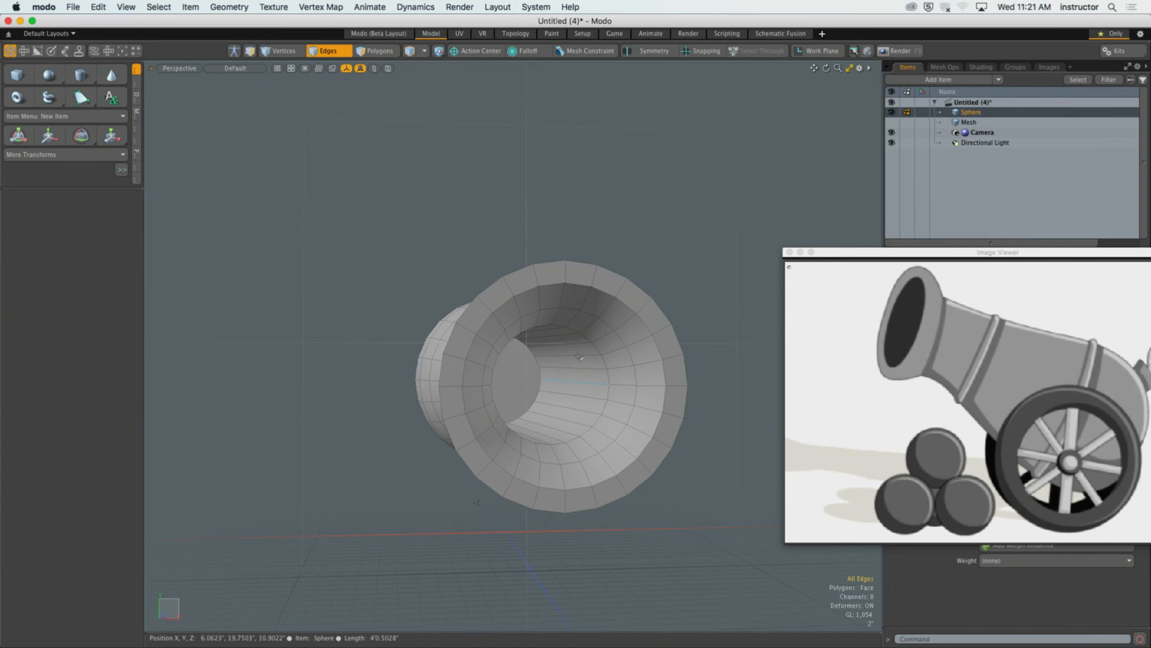
# Step: Switch subdivision smoothing on and examine the inner end of the bore from the muzzle side
pyautogui.press('Tab')
pyautogui.keyDown('alt'); pyautogui.moveTo(553, 352); pyautogui.dragTo(611, 354); pyautogui.keyUp('alt')
pyautogui.scroll(2, 503, 364)
pyautogui.scroll(3, 555, 349)
pyautogui.scroll(5, 601, 344)
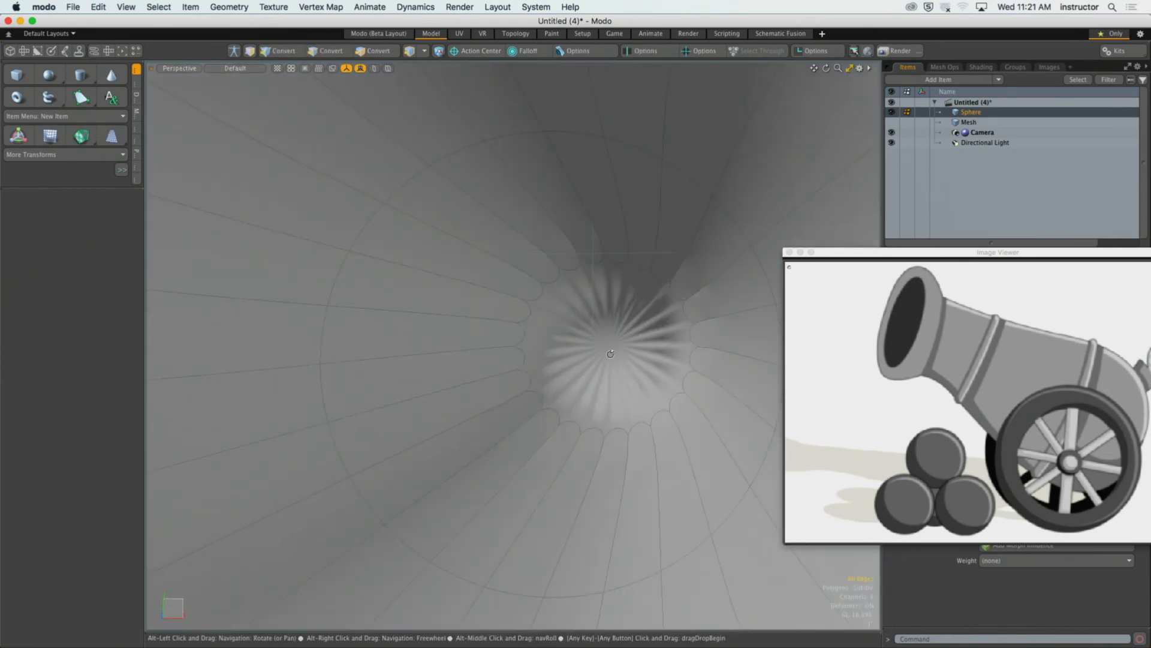
pyautogui.press('2')
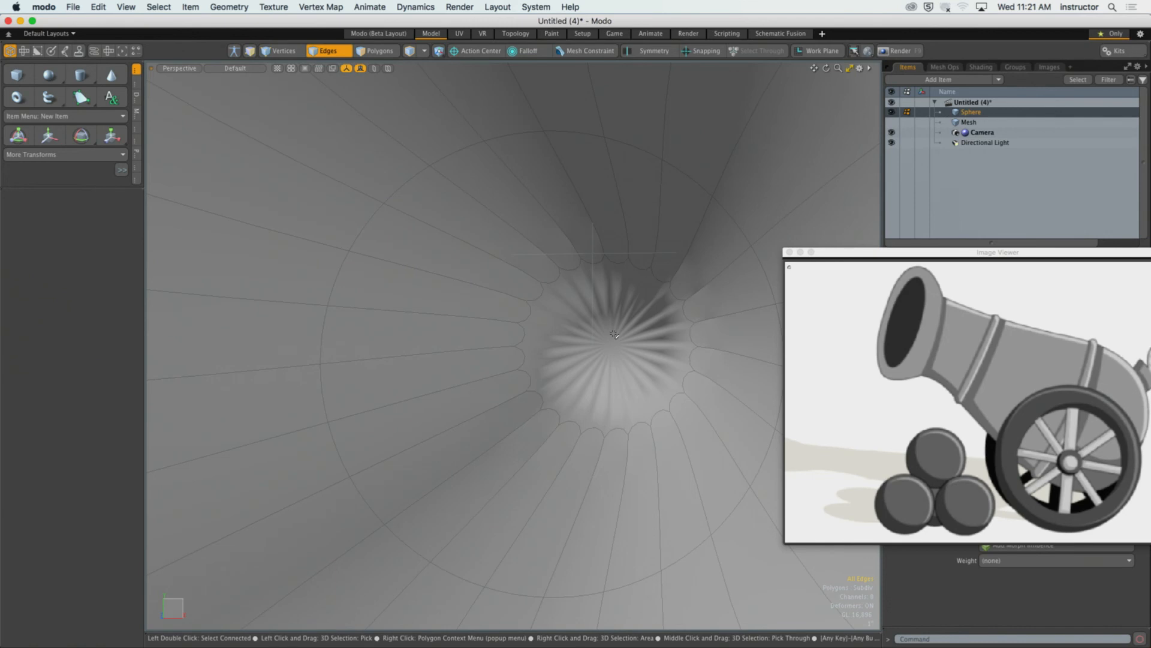
pyautogui.press('3')
pyautogui.moveTo(637, 370)
pyautogui.keyDown('ctrl'); pyautogui.keyDown('alt'); pyautogui.mouseDown()
pyautogui.moveTo(517, 399)
pyautogui.moveTo(603, 414)
pyautogui.moveTo(640, 371)
pyautogui.mouseUp(); pyautogui.keyUp('alt'); pyautogui.keyUp('ctrl')
pyautogui.press('Escape')
pyautogui.scroll(5, 568, 407)
# Step: Switch subdivision smoothing off and select the large round polygon capping the bore's inner end
pyautogui.press('Tab')
pyautogui.scroll(8, 630, 382)
pyautogui.click(631, 363)
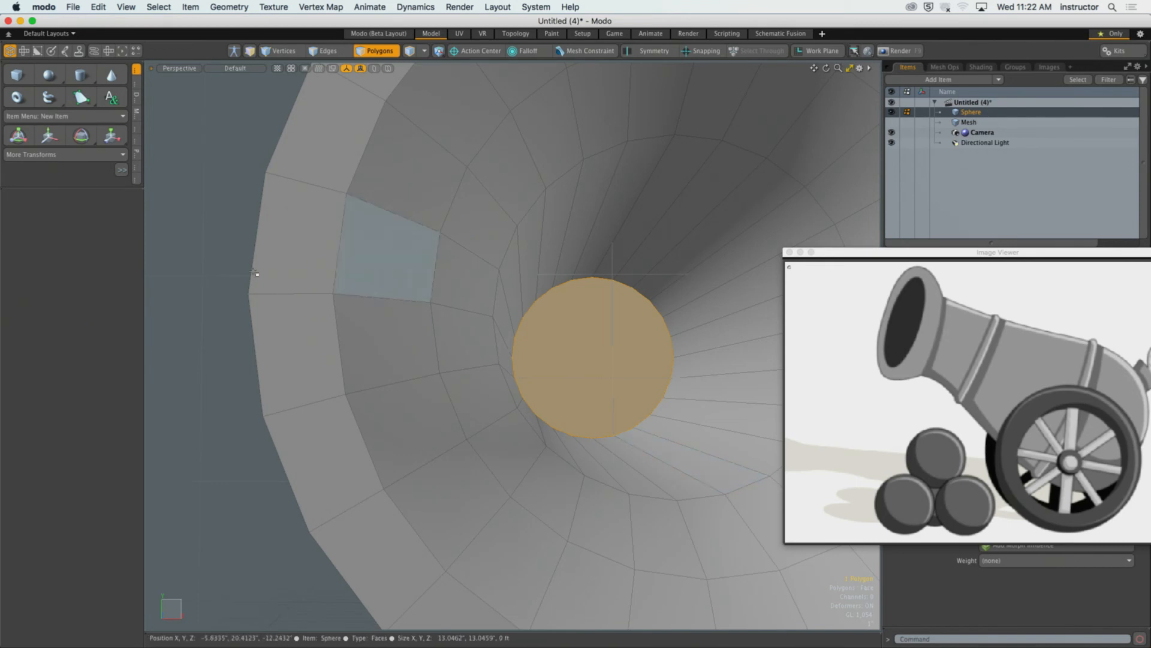
# Step: Try splitting the selected bore end polygon into a triangle fan with the Spikey tool
pyautogui.moveTo(79, 189); pyautogui.dragTo(64, 501)
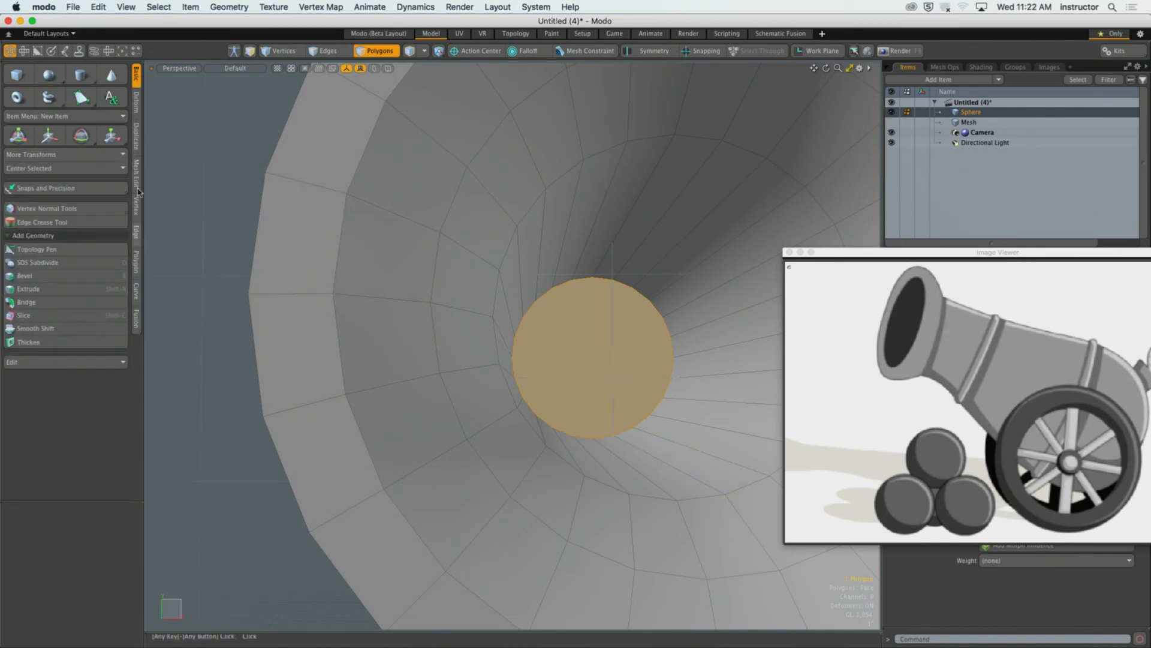
pyautogui.click(137, 261)
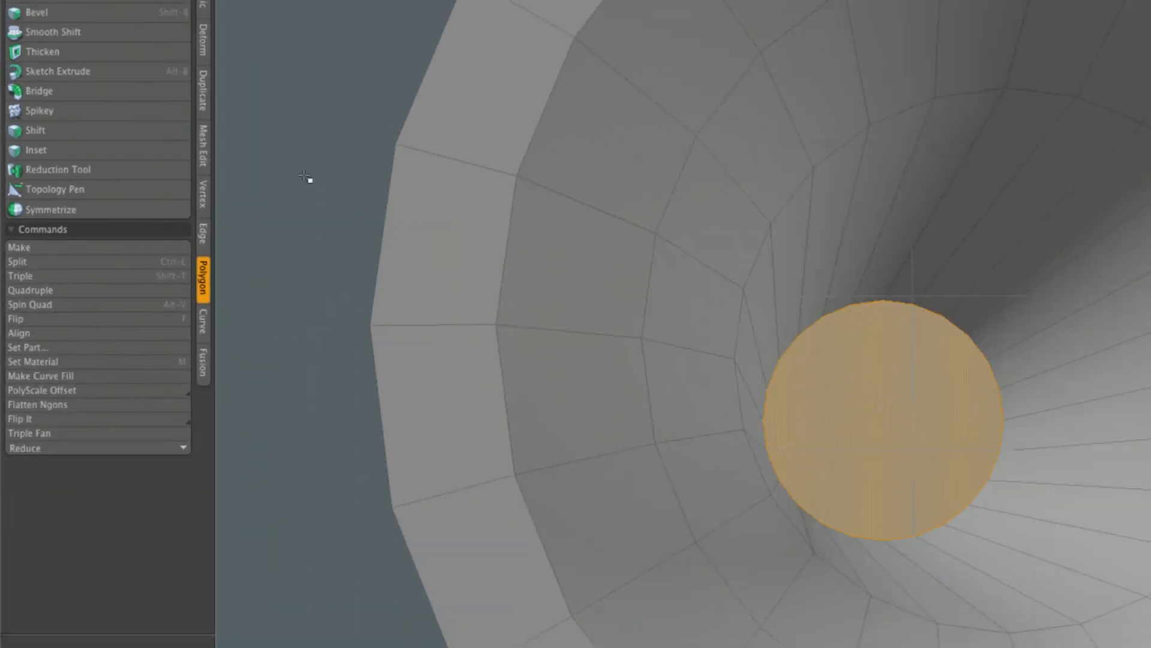
pyautogui.keyDown('alt'); pyautogui.moveTo(699, 255); pyautogui.dragTo(348, 186); pyautogui.keyUp('alt')
pyautogui.keyDown('alt'); pyautogui.moveTo(396, 221); pyautogui.dragTo(462, 250); pyautogui.keyUp('alt')
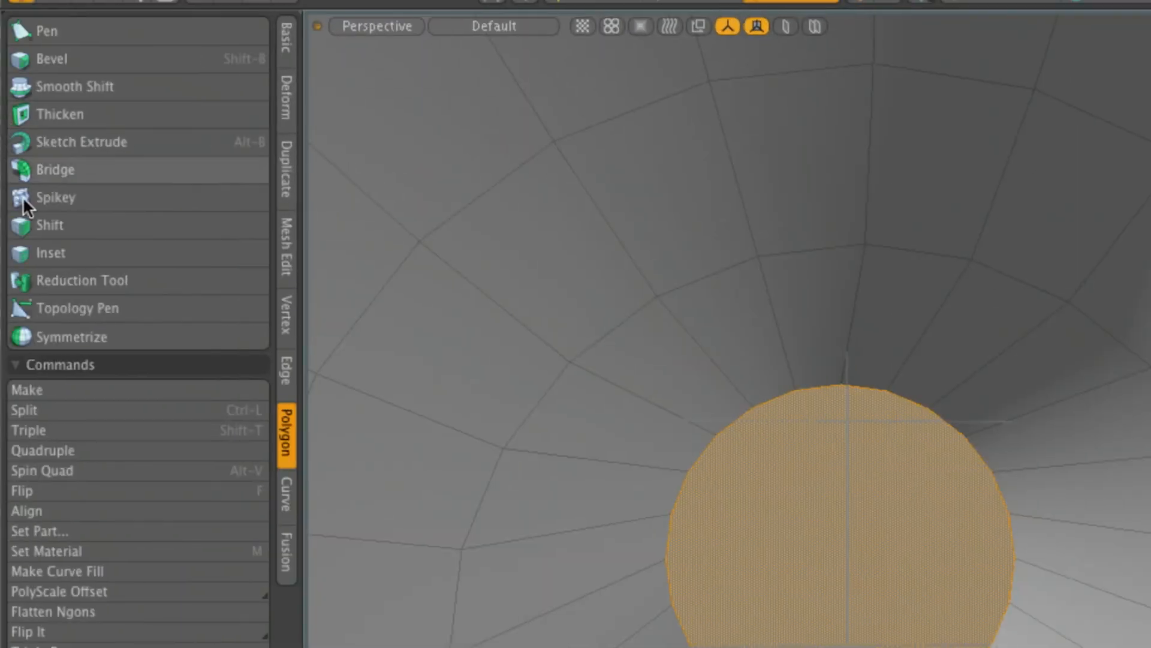
pyautogui.keyDown('alt'); pyautogui.moveTo(751, 357); pyautogui.dragTo(630, 237); pyautogui.keyUp('alt')
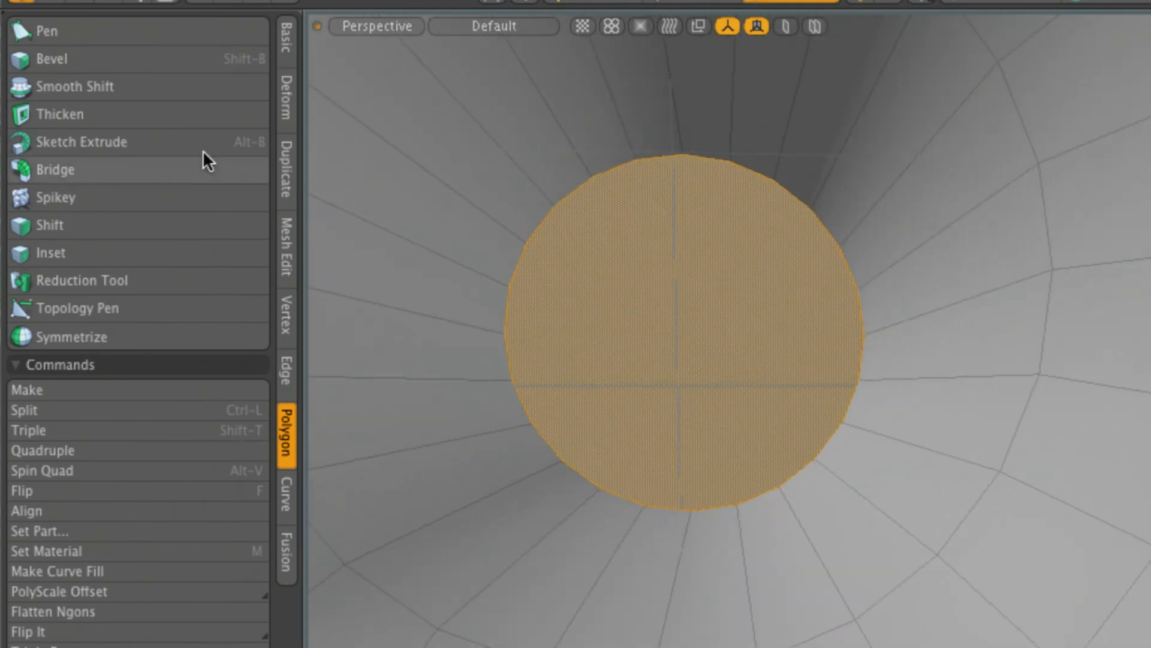
pyautogui.click(78, 201)
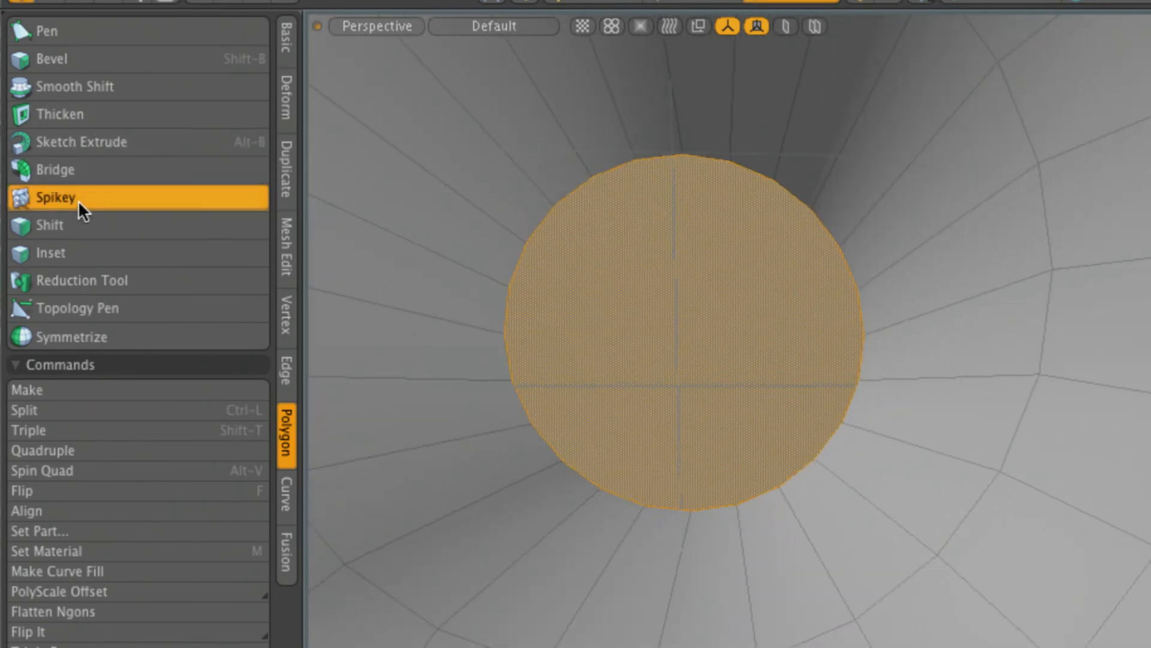
pyautogui.click(573, 283)
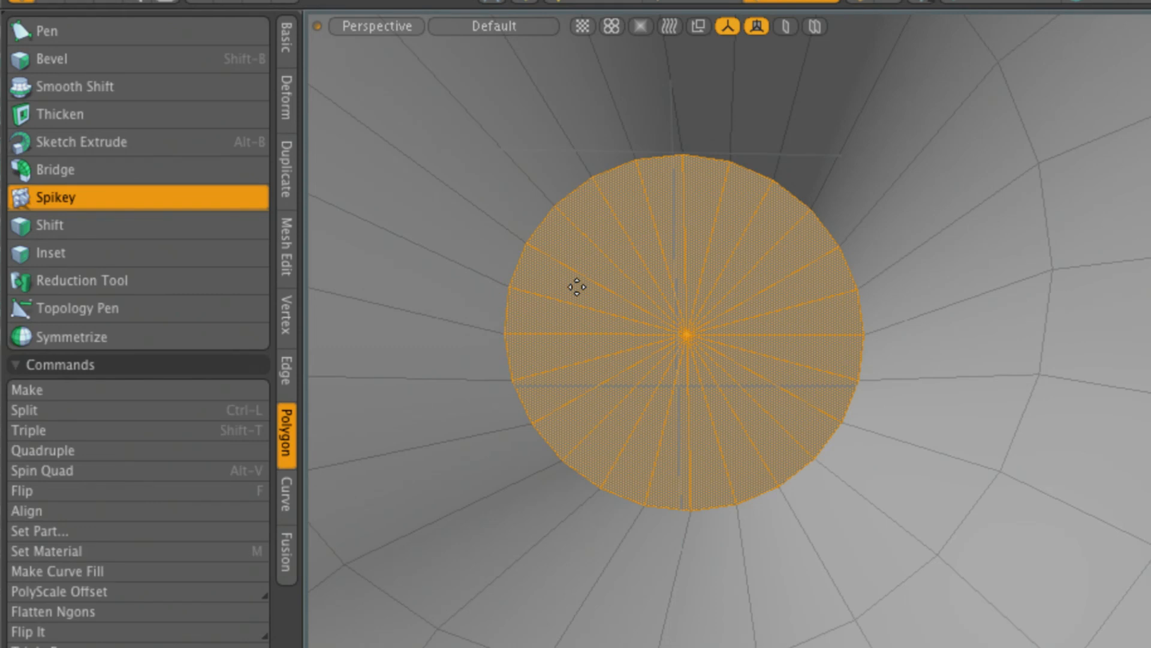
pyautogui.press('space')
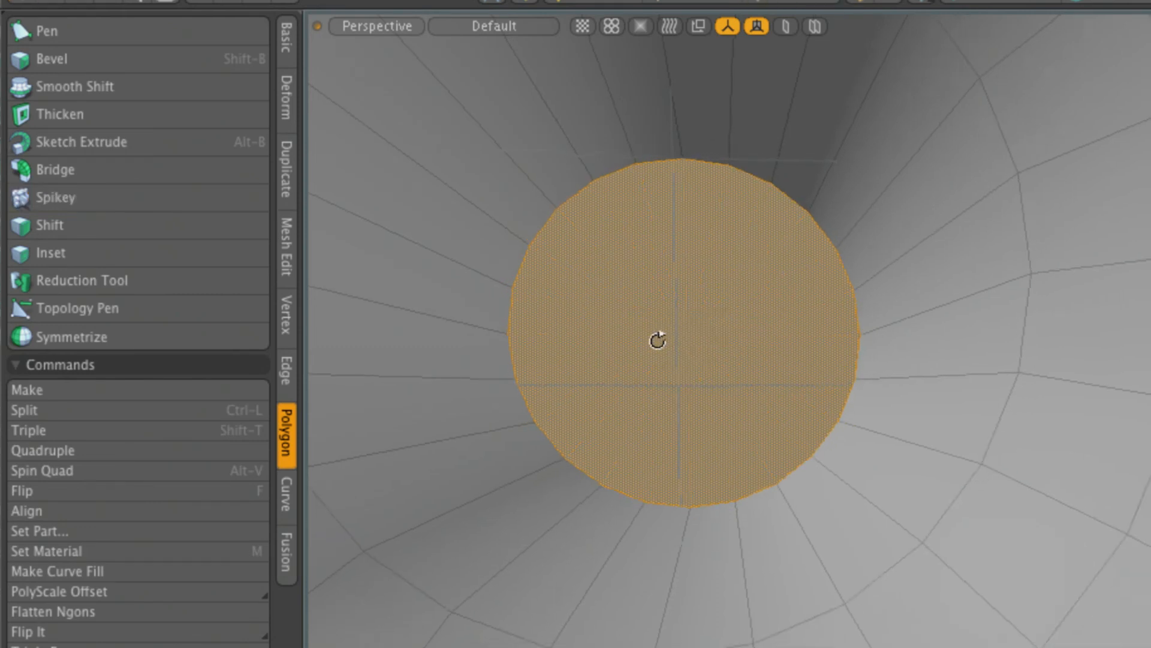
# Step: Delete the bore's end cap polygon and select the open edge loop around the resulting hole
pyautogui.moveTo(658, 339)
pyautogui.keyDown('alt'); pyautogui.mouseDown()
pyautogui.moveTo(670, 354)
pyautogui.moveTo(645, 355)
pyautogui.mouseUp(); pyautogui.keyUp('alt')
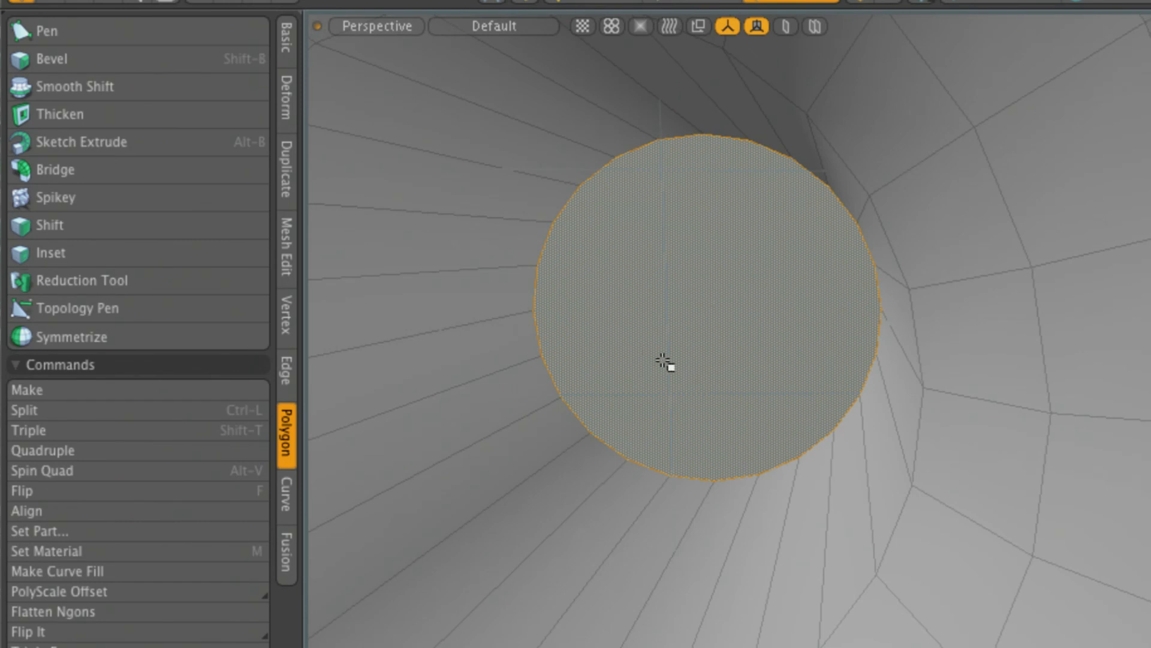
pyautogui.press('Delete')
pyautogui.press('2')
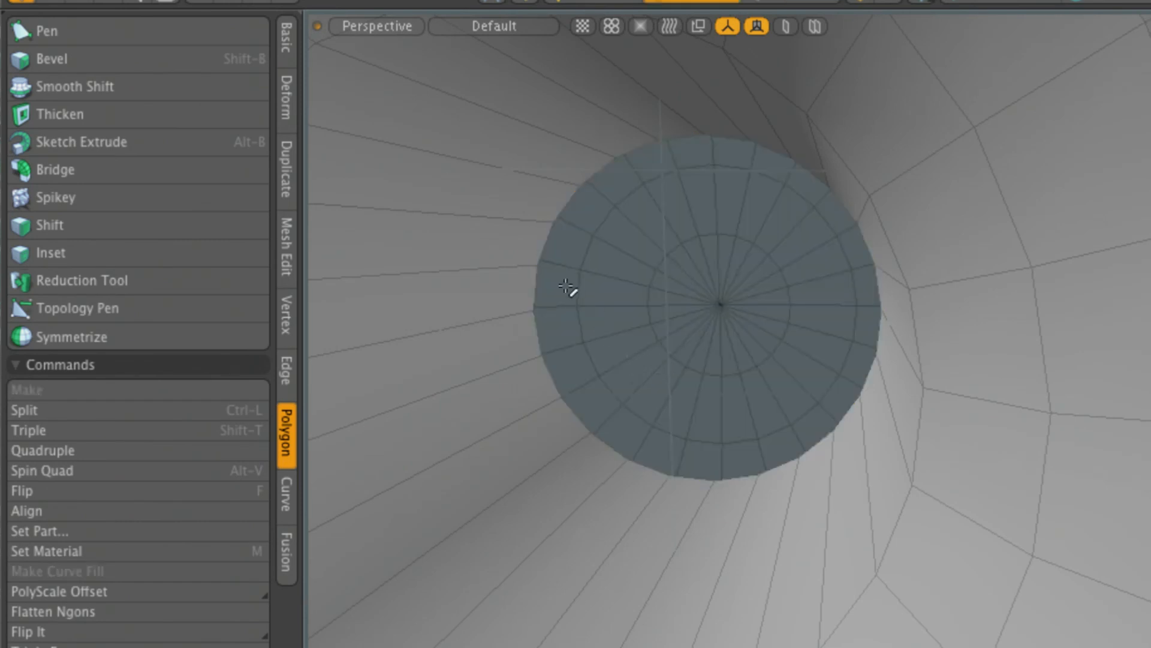
pyautogui.doubleClick(537, 286)
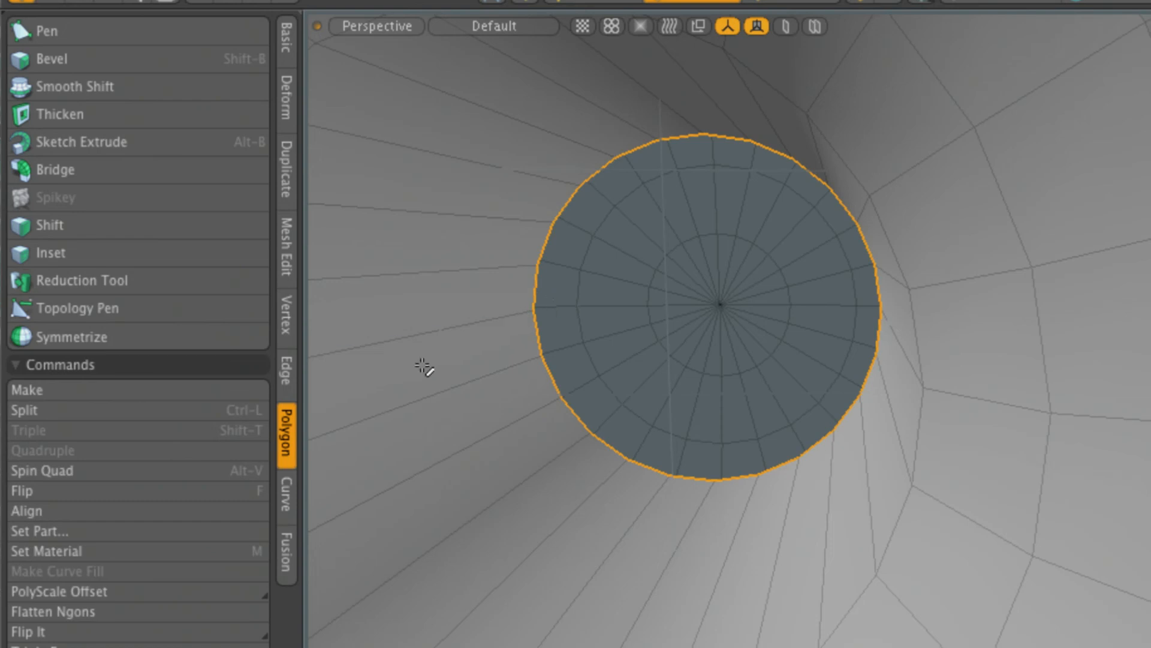
# Step: Try Fill Quads on the bore's open edge loop with Fill with Grid Pattern enabled, and undo the fill
pyautogui.click(287, 375)
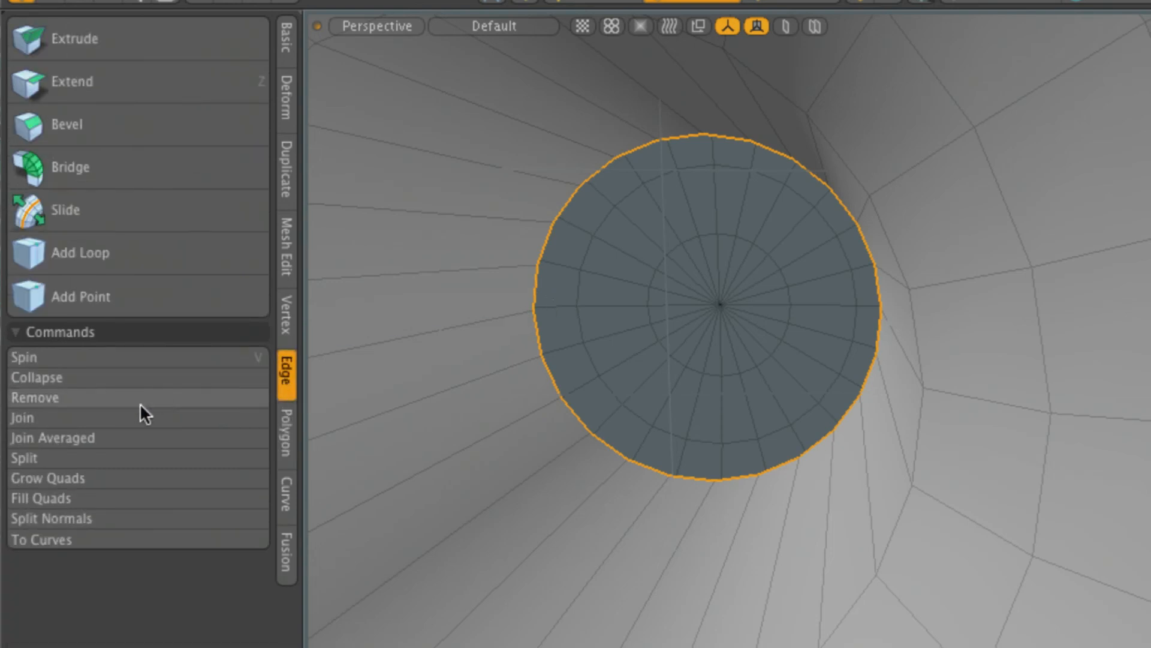
pyautogui.click(90, 502)
pyautogui.moveTo(1116, 317); pyautogui.dragTo(618, 532)
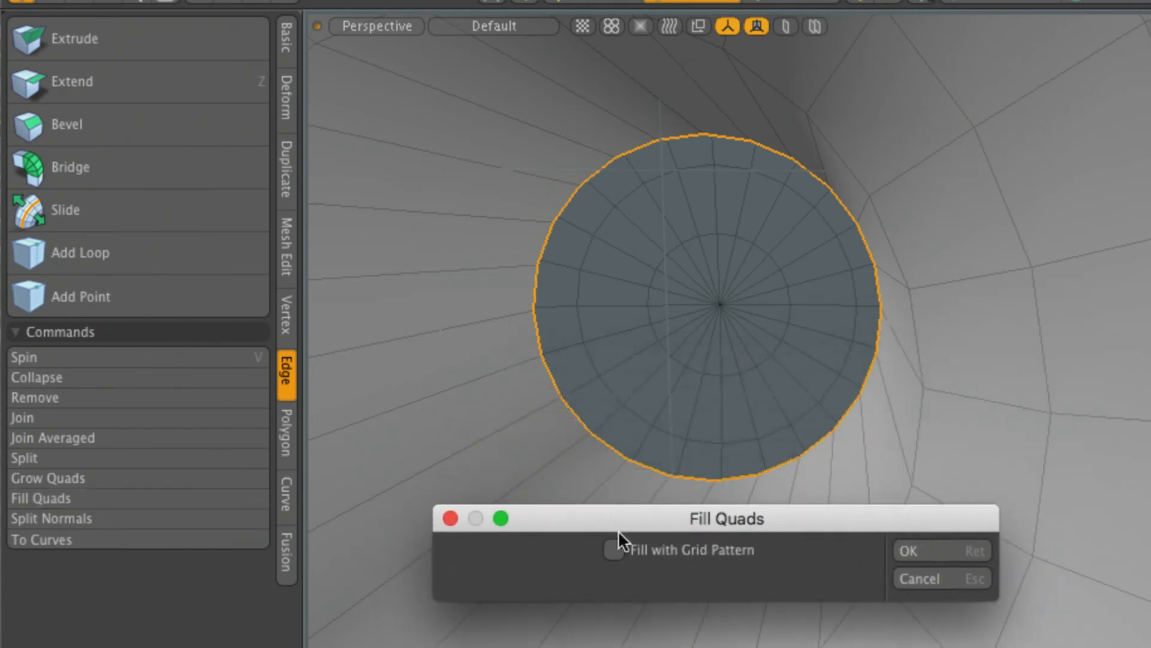
pyautogui.click(951, 553)
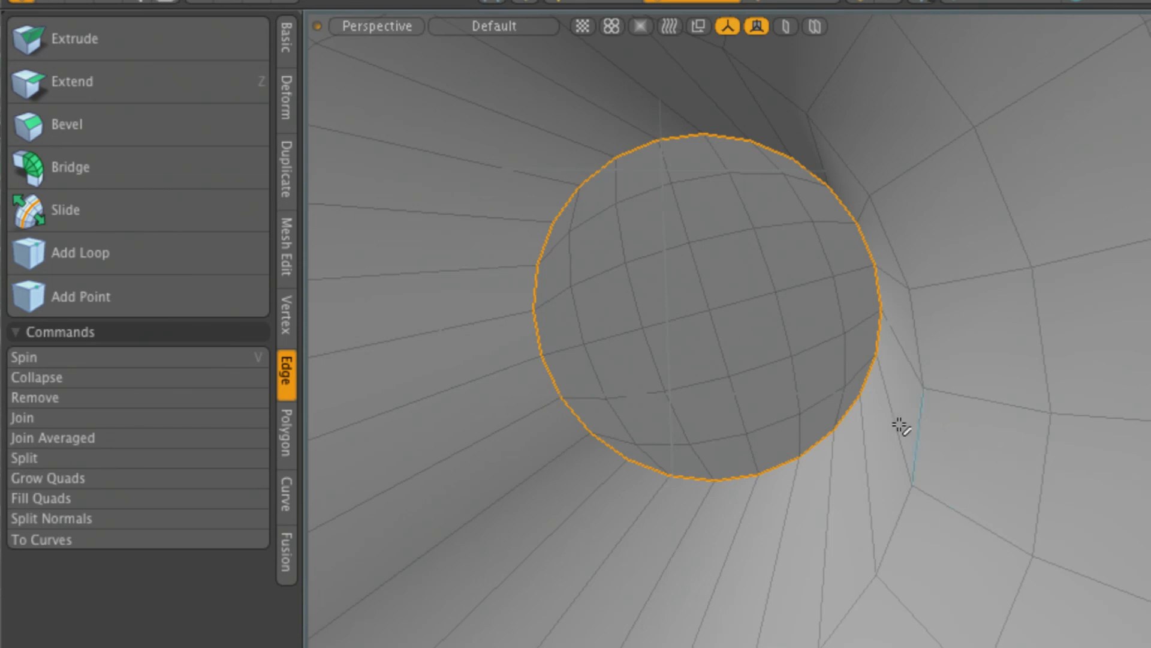
pyautogui.click(746, 366)
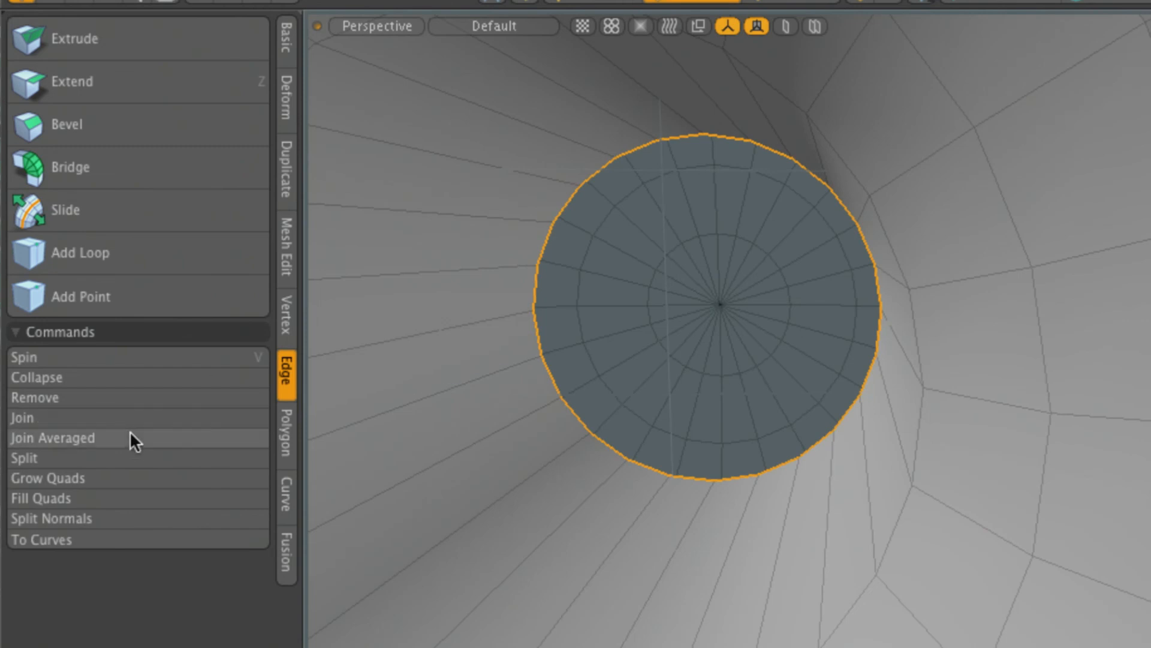
# Step: Try Fill Quads on the bore's open edge loop with Fill with Grid Pattern disabled
pyautogui.click(117, 499)
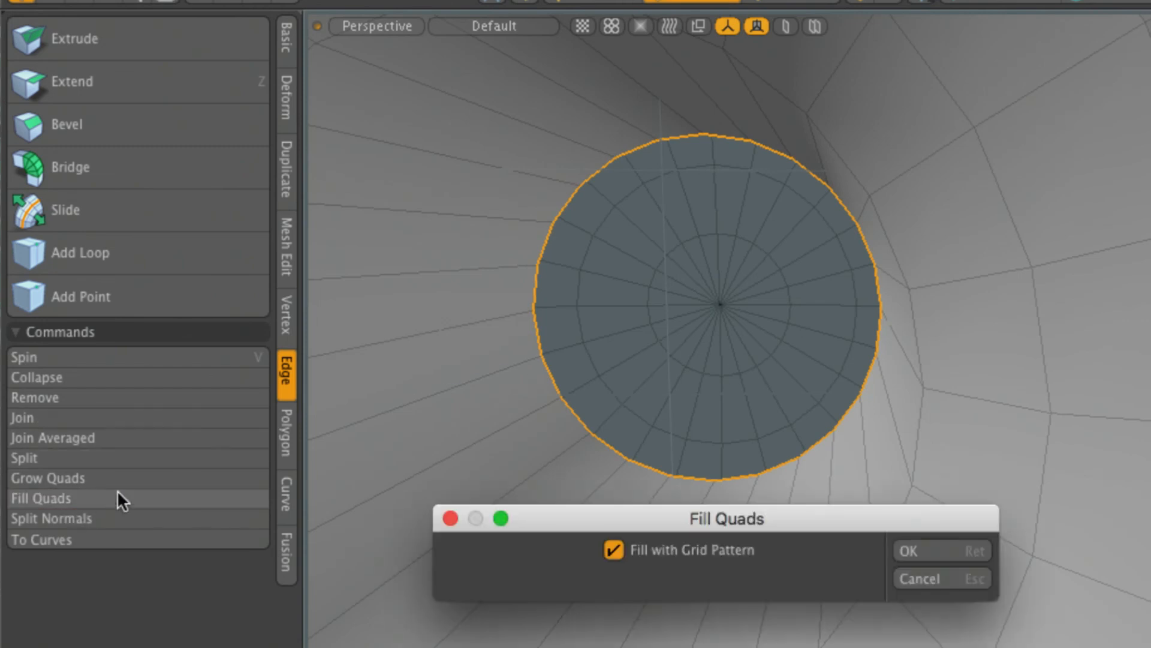
pyautogui.click(654, 553)
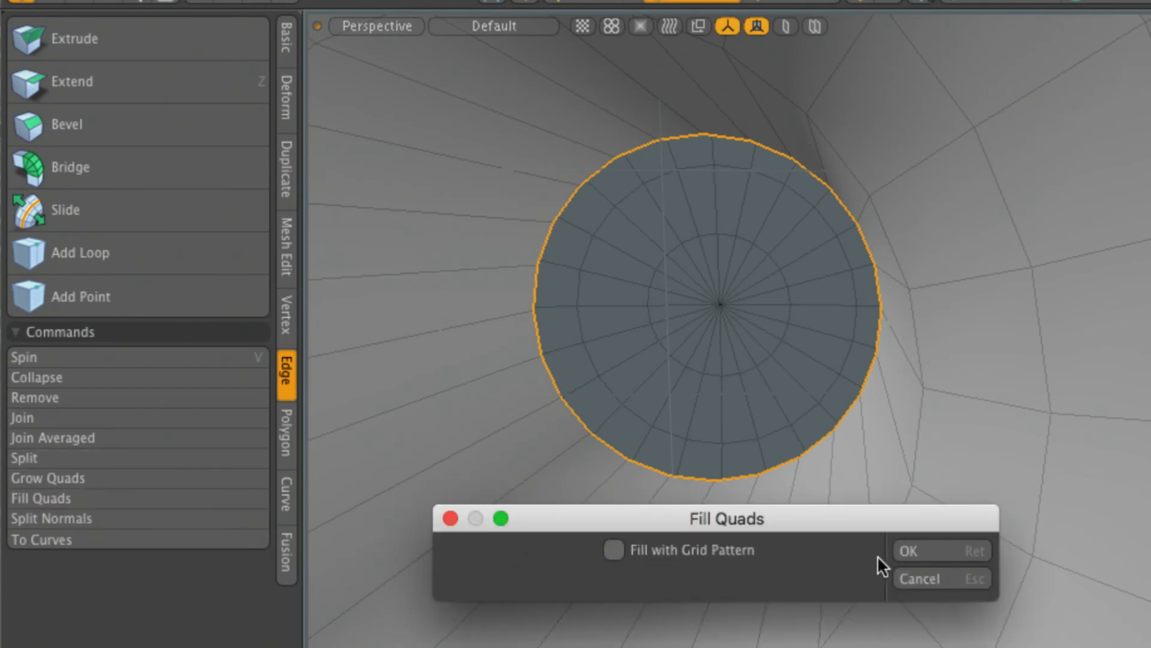
pyautogui.click(905, 550)
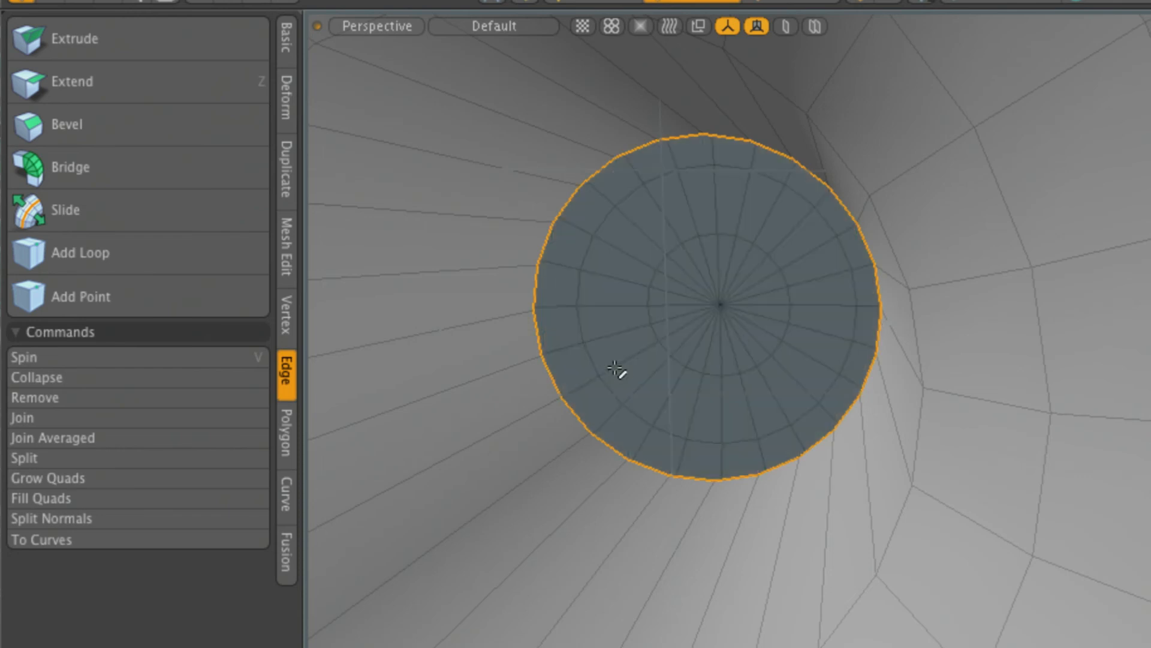
# Step: Close the bore's inner end using Fill Quads with Fill with Grid Pattern enabled, and clear the edge selection
pyautogui.click(40, 497)
pyautogui.click(711, 549)
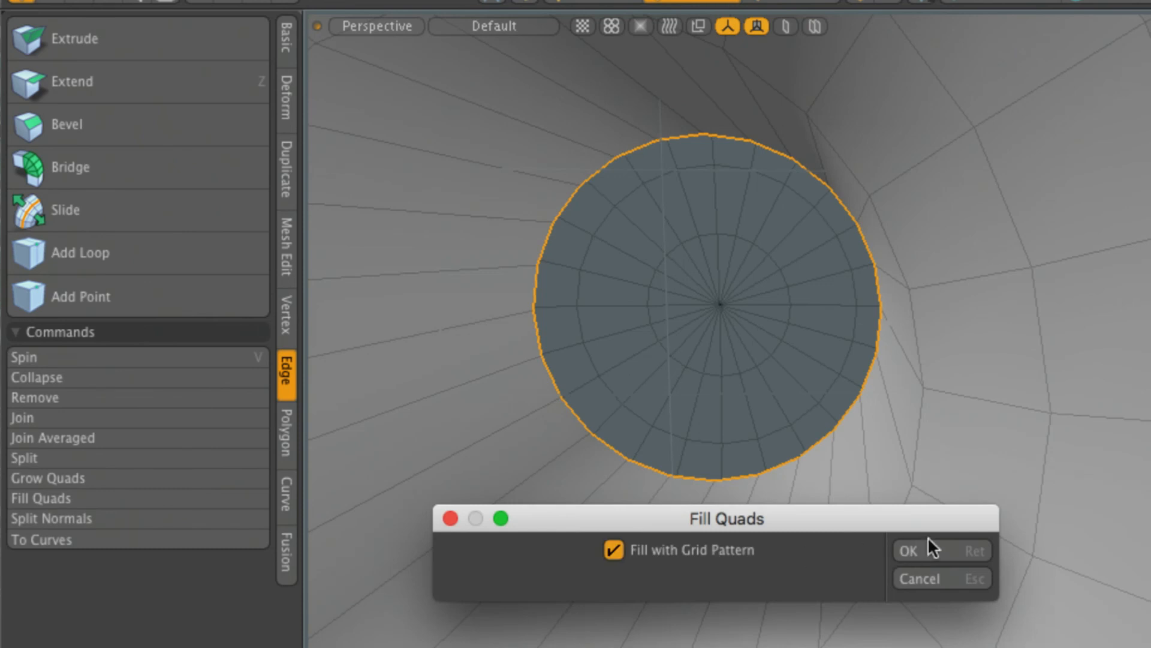
pyautogui.click(929, 549)
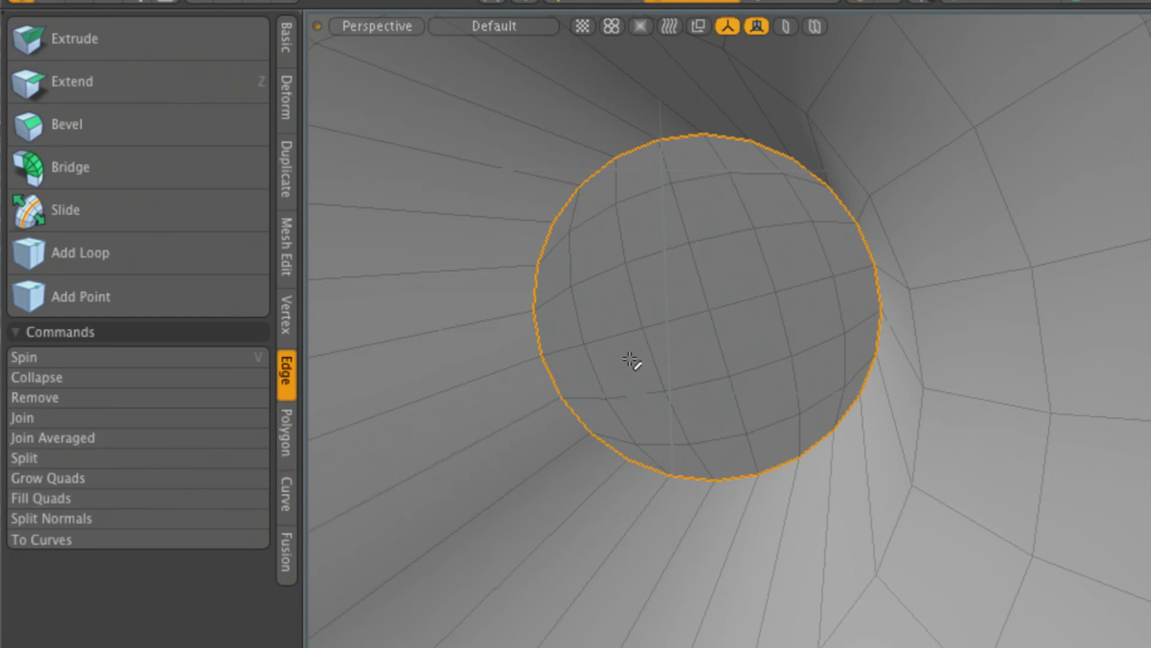
pyautogui.click(673, 361)
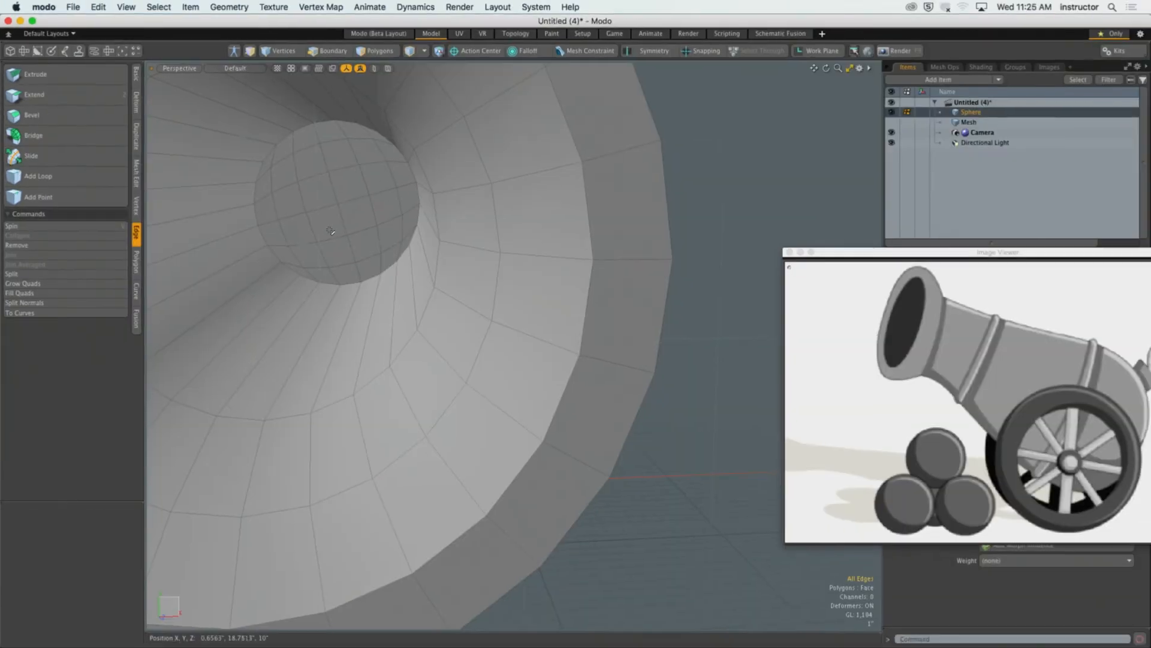
# Step: Select the fan of 24 triangular polygons at the barrel's closed rear end and delete it
pyautogui.press('a')
pyautogui.keyDown('alt'); pyautogui.moveTo(425, 258); pyautogui.dragTo(249, 285); pyautogui.keyUp('alt')
pyautogui.keyDown('alt'); pyautogui.keyDown('shift'); pyautogui.moveTo(717, 255); pyautogui.dragTo(540, 347); pyautogui.keyUp('shift'); pyautogui.keyUp('alt')
pyautogui.press('3')
pyautogui.moveTo(454, 270)
pyautogui.mouseDown()
pyautogui.moveTo(434, 283)
pyautogui.moveTo(473, 325)
pyautogui.moveTo(454, 282)
pyautogui.moveTo(506, 302)
pyautogui.moveTo(564, 300)
pyautogui.mouseUp()
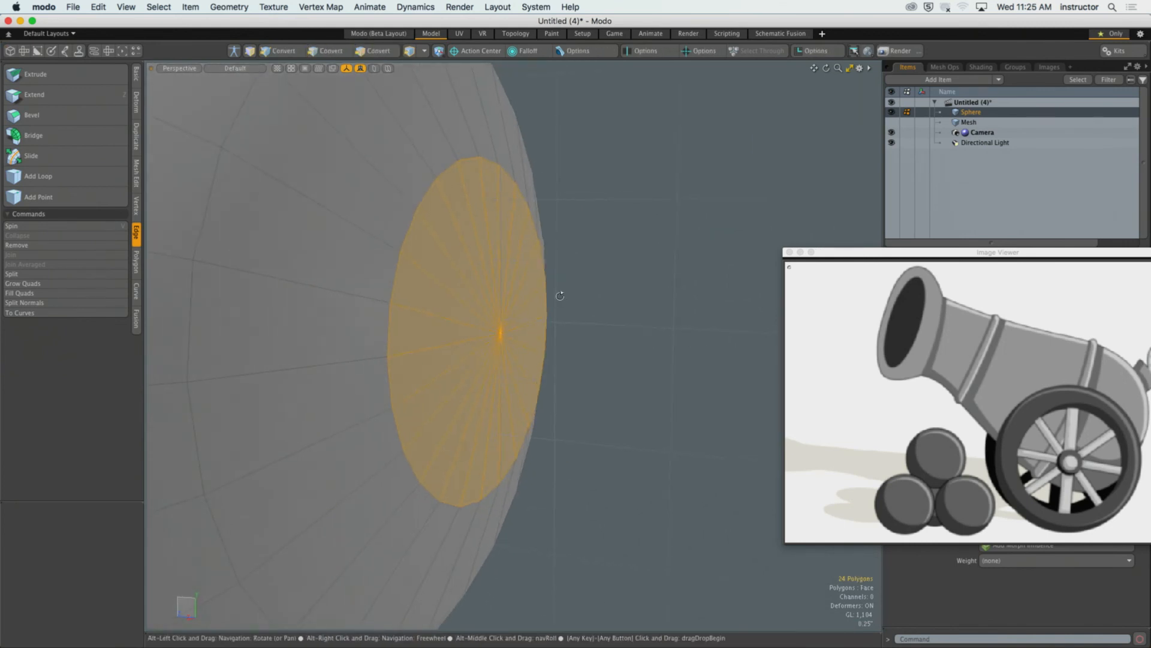
pyautogui.press('Delete')
# Step: Fill the rear hole's edge loop with Fill Quads in a grid pattern and preview it with subdivision smoothing
pyautogui.press('2')
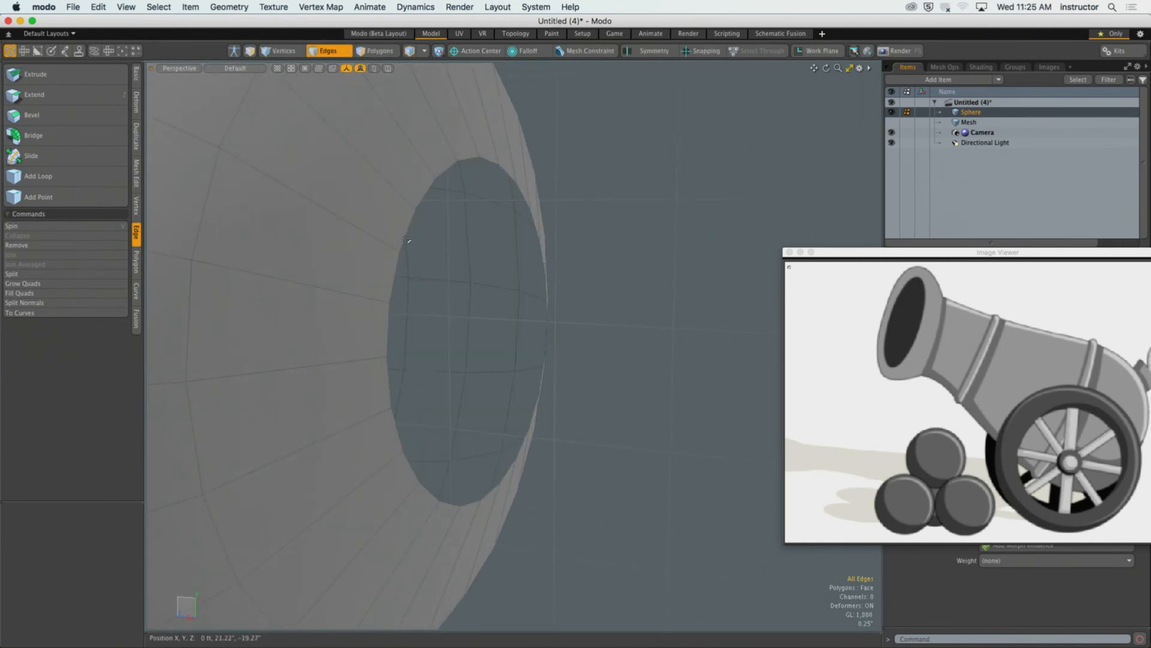
pyautogui.doubleClick(406, 239)
pyautogui.click(24, 292)
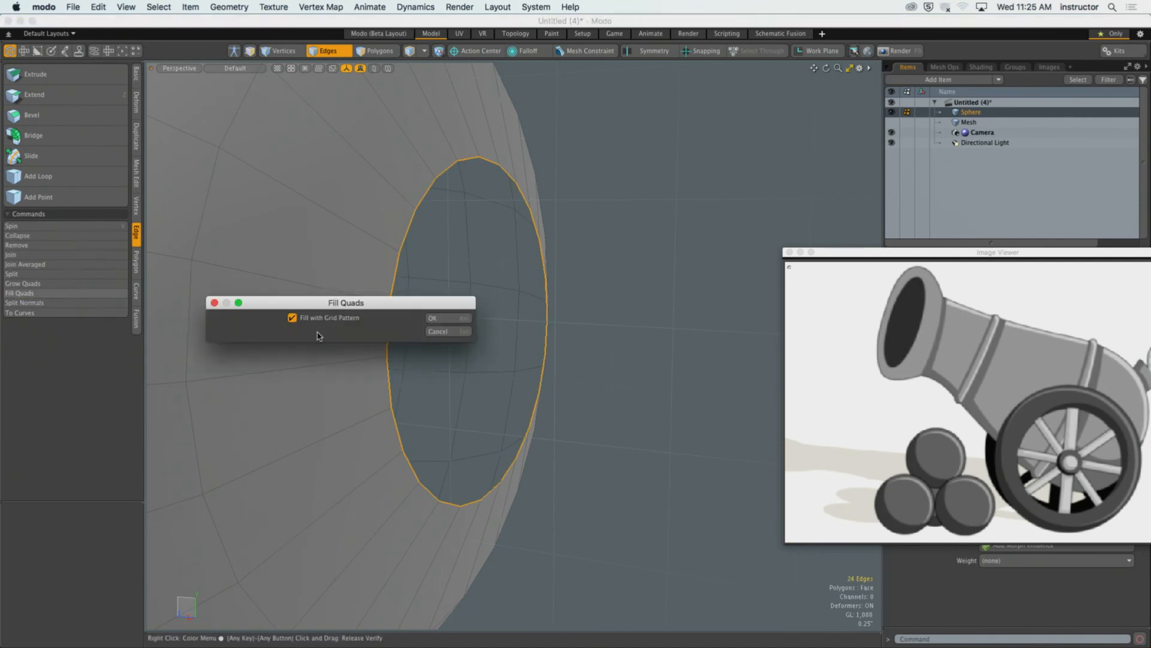
pyautogui.click(462, 319)
pyautogui.click(617, 291)
pyautogui.keyDown('alt'); pyautogui.moveTo(617, 291); pyautogui.dragTo(437, 324); pyautogui.keyUp('alt')
pyautogui.press('Tab')
pyautogui.press('KP_8')
# Step: Undo the quad fill and the polygon deletion at the barrel's rear end
pyautogui.press('super+z')
pyautogui.press('super+z')
pyautogui.press('super+z')
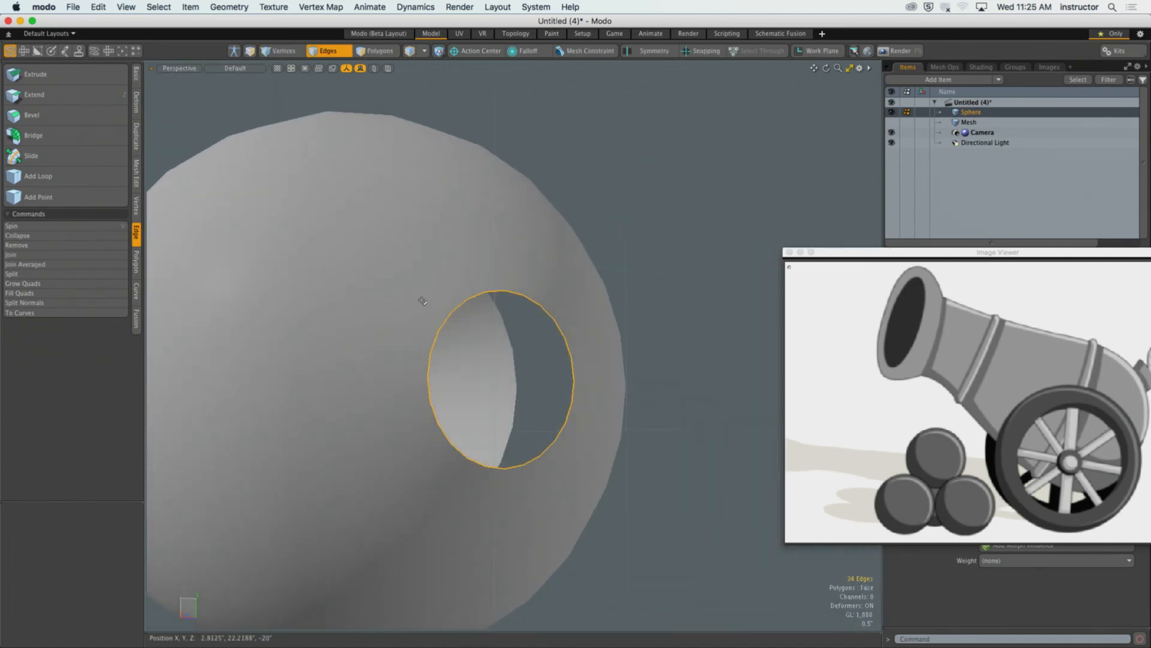
pyautogui.press('super+z')
pyautogui.press('super+z')
pyautogui.press('super+z')
pyautogui.press('super+z')
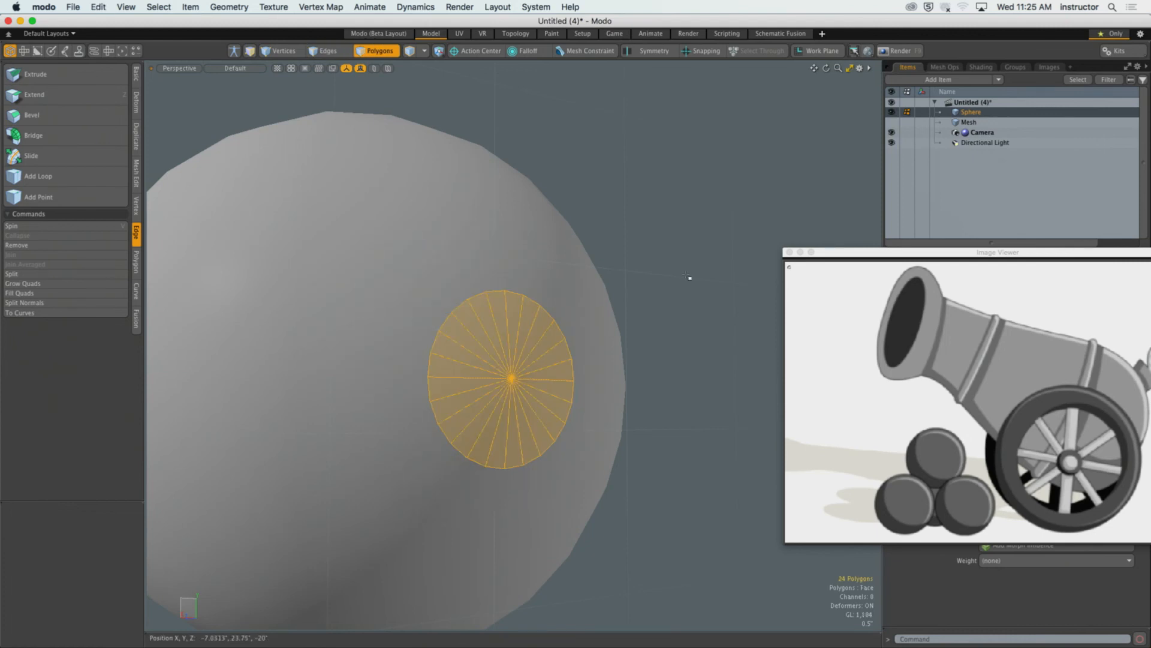
pyautogui.press('super+z')
pyautogui.press('super+z')
# Step: Switch subdivision smoothing on and examine the triangle fan at the barrel's rear end up close
pyautogui.press('Tab')
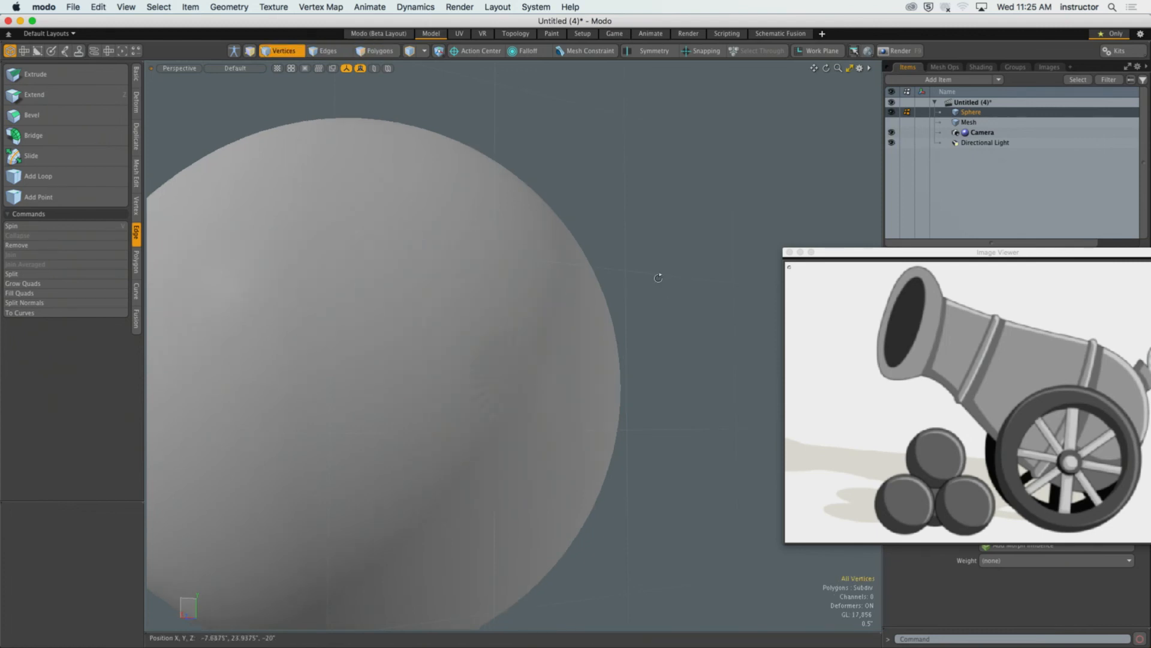
pyautogui.keyDown('alt'); pyautogui.moveTo(659, 278); pyautogui.dragTo(566, 280); pyautogui.keyUp('alt')
pyautogui.scroll(5, 528, 383)
pyautogui.keyDown('alt'); pyautogui.moveTo(548, 383); pyautogui.dragTo(596, 382); pyautogui.keyUp('alt')
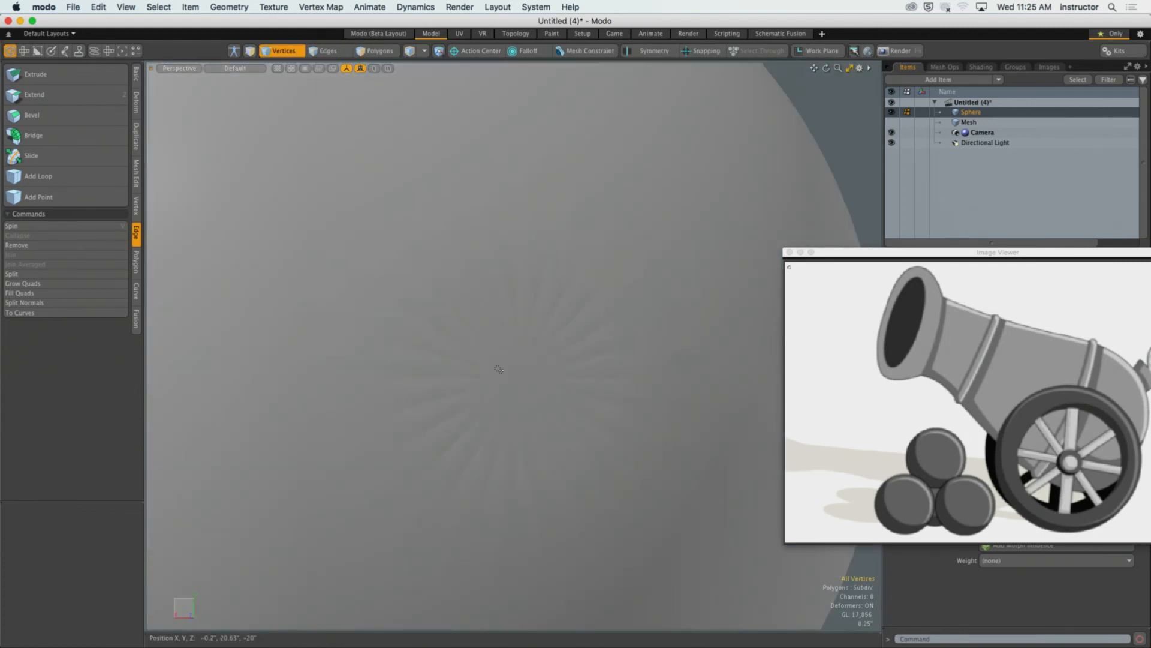
pyautogui.press('space')
pyautogui.press('space')
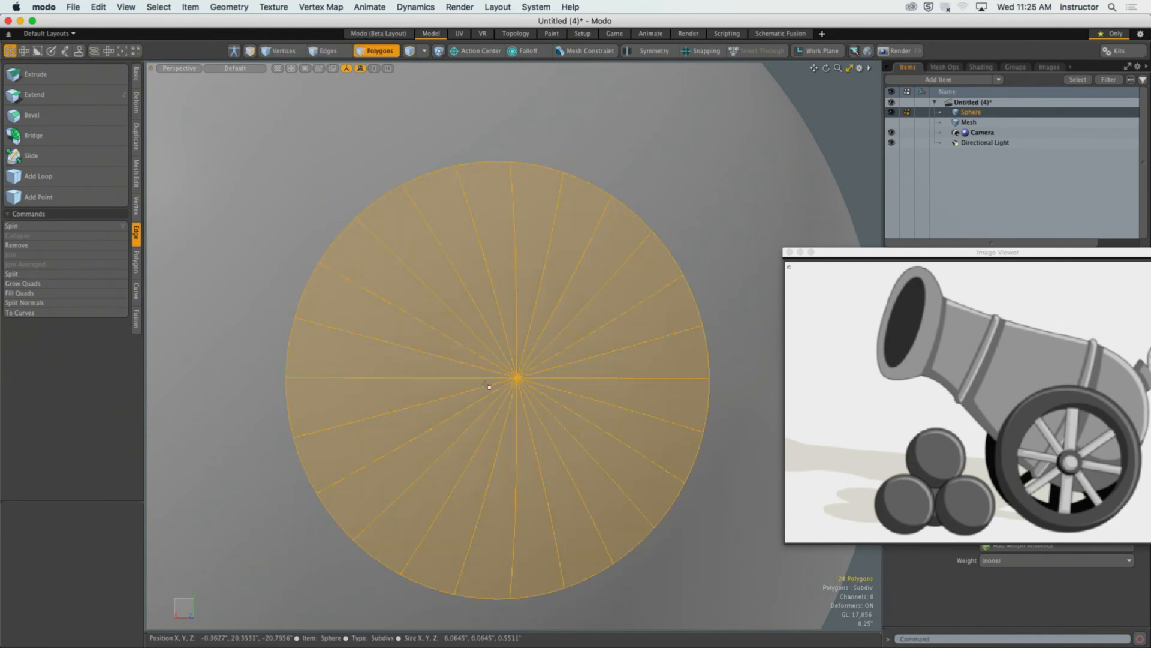
pyautogui.scroll(-4, 487, 385)
pyautogui.keyDown('alt'); pyautogui.moveTo(443, 389); pyautogui.dragTo(581, 366); pyautogui.keyUp('alt')
pyautogui.scroll(-5, 493, 392)
# Step: Clear the selection, switch subdivision smoothing off and enable the wireframe overlay for active meshes
pyautogui.click(556, 299)
pyautogui.press('Tab')
pyautogui.keyDown('alt'); pyautogui.moveTo(515, 343); pyautogui.dragTo(478, 346); pyautogui.keyUp('alt')
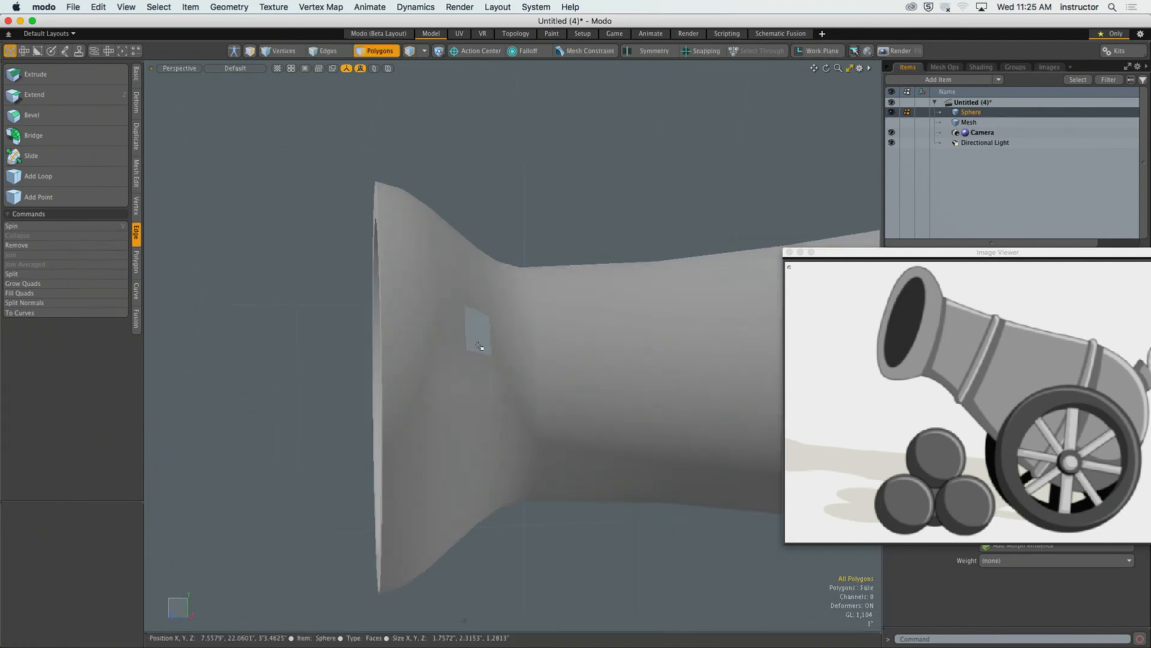
pyautogui.press('o')
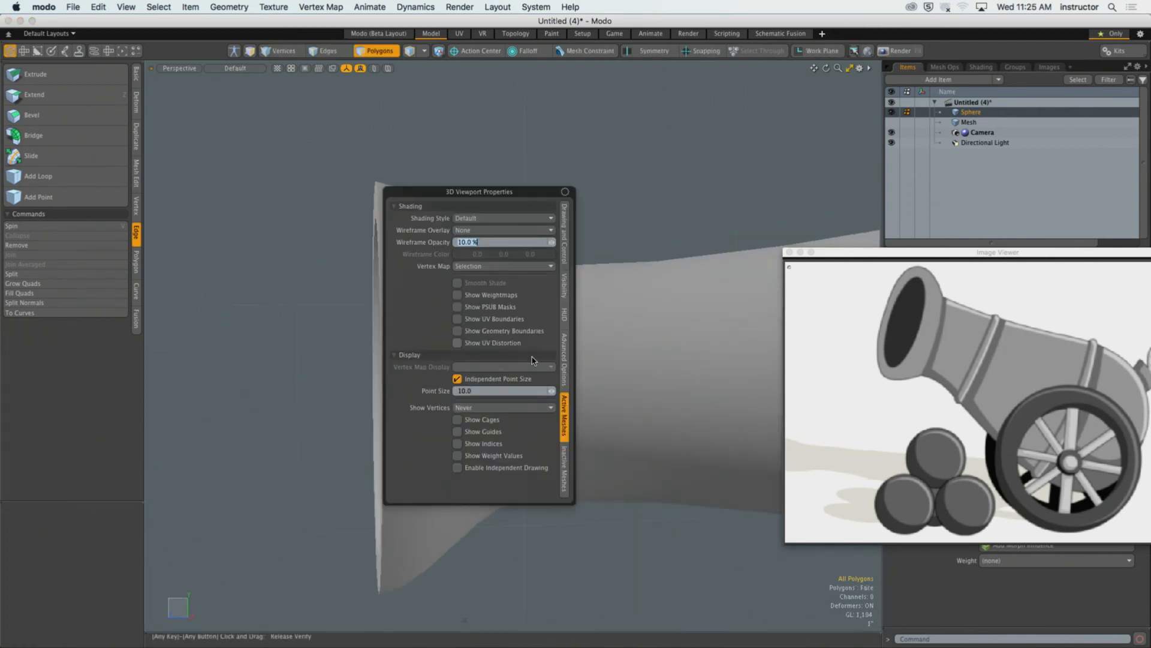
pyautogui.click(462, 235)
pyautogui.click(463, 252)
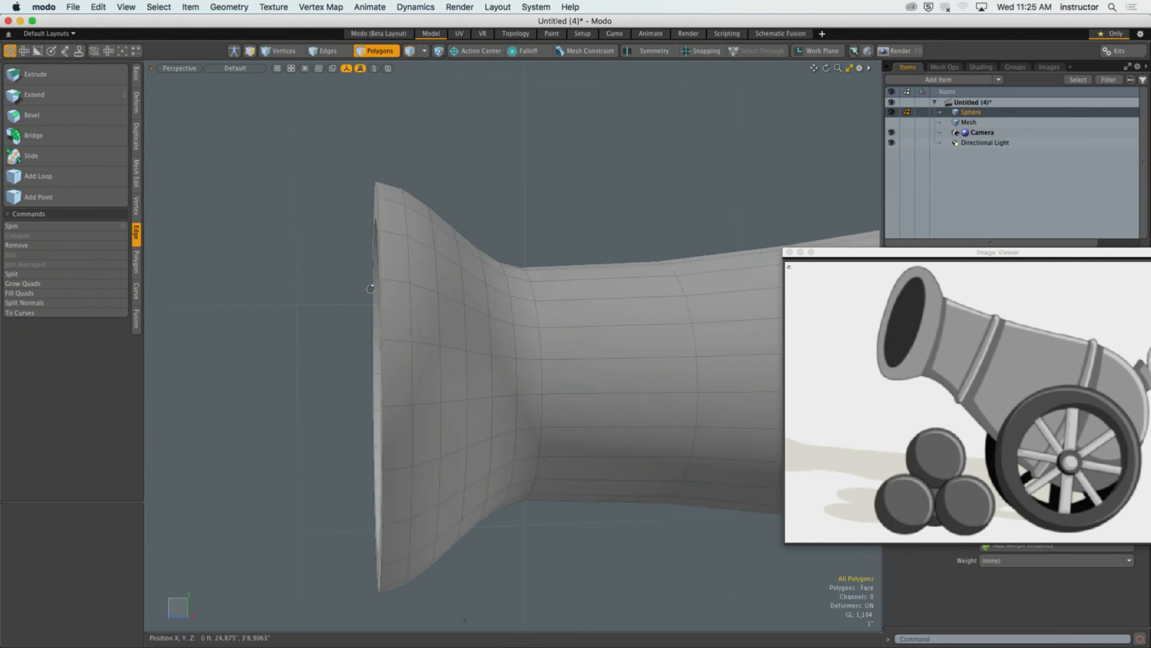
pyautogui.keyDown('ctrl'); pyautogui.keyDown('alt'); pyautogui.moveTo(371, 288); pyautogui.dragTo(442, 300); pyautogui.keyUp('alt'); pyautogui.keyUp('ctrl')
pyautogui.press('3')
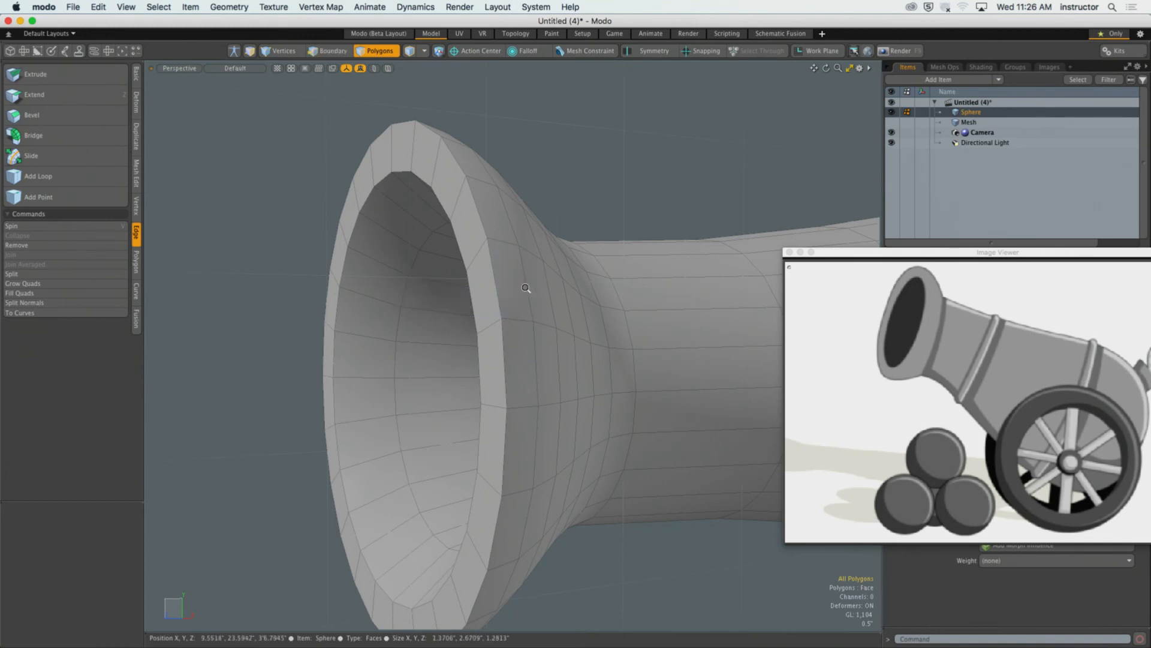
# Step: Bevel the muzzle's outer front edge loop with an inset of about 0.735" and round level 0, then clear the selection
pyautogui.keyDown('alt'); pyautogui.moveTo(447, 295); pyautogui.dragTo(519, 305); pyautogui.keyUp('alt')
pyautogui.press('2')
pyautogui.click(447, 282)
pyautogui.doubleClick(447, 282)
pyautogui.scroll(3, 563, 324)
pyautogui.press('b')
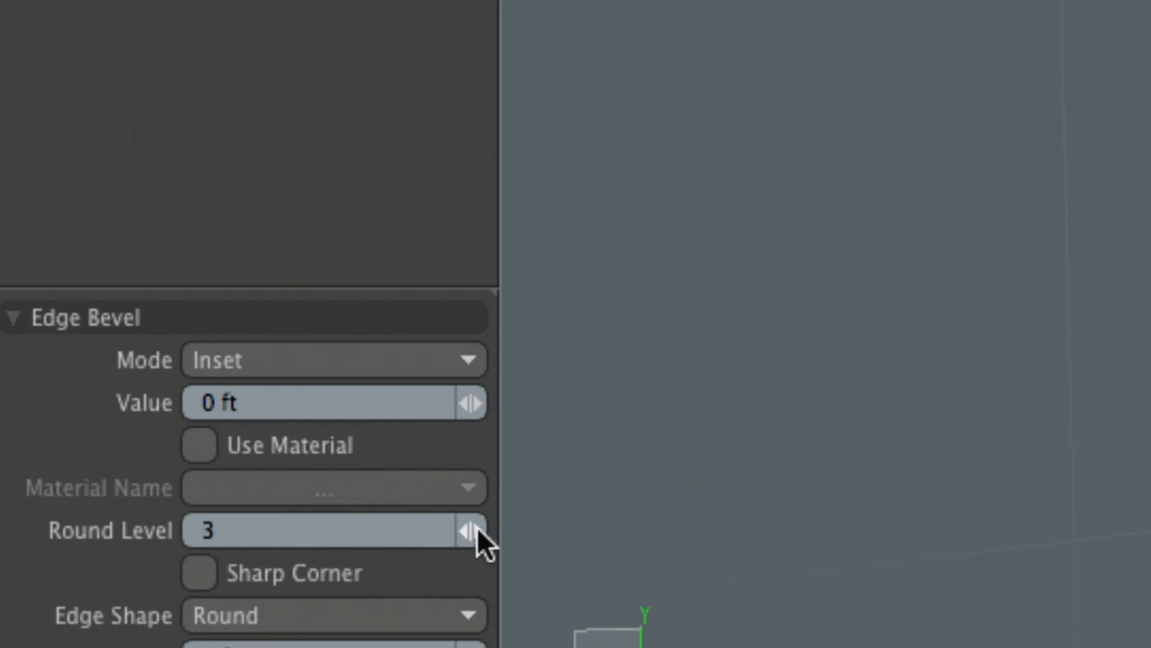
pyautogui.moveTo(478, 530); pyautogui.dragTo(450, 530)
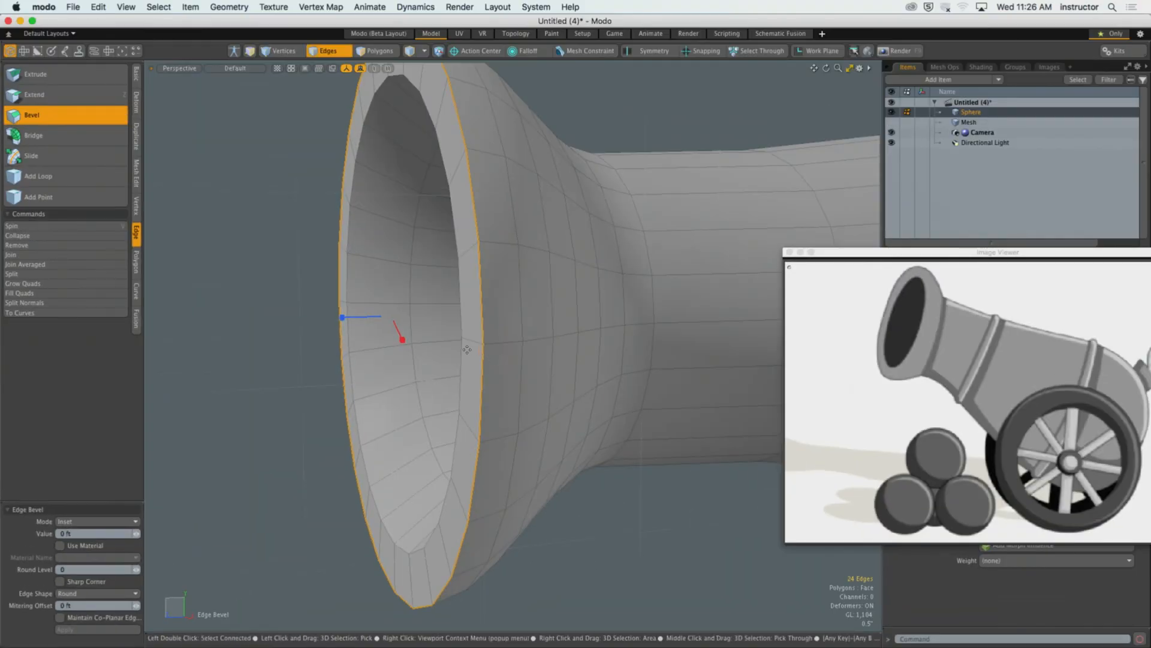
pyautogui.moveTo(467, 350); pyautogui.dragTo(385, 338)
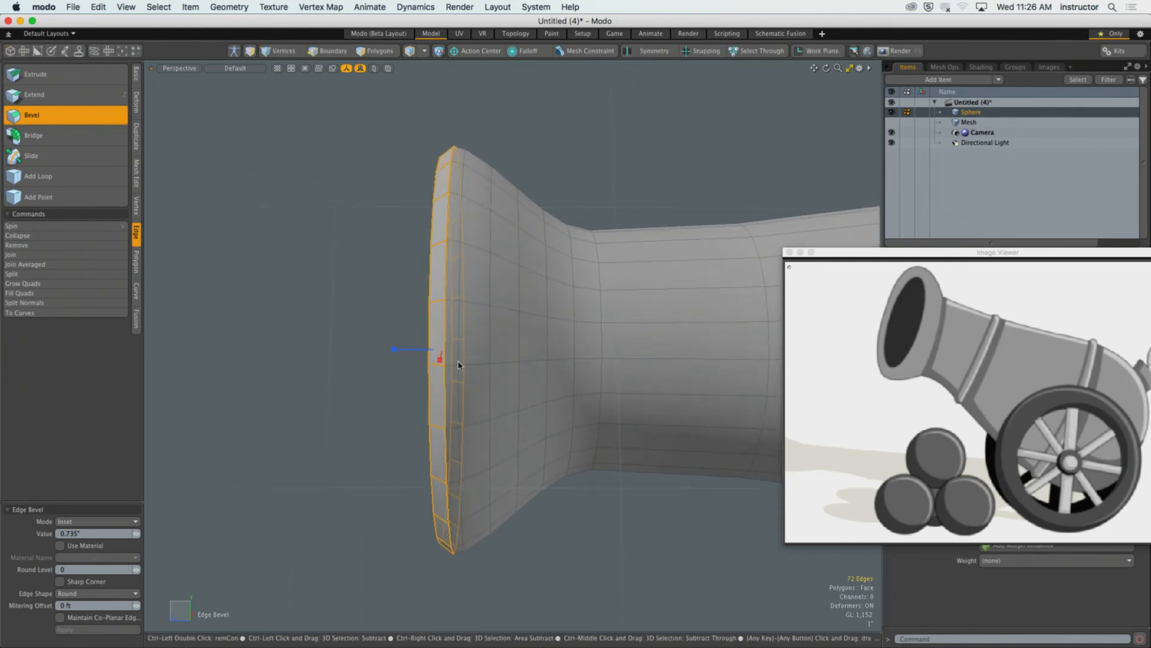
pyautogui.press('KP_3')
pyautogui.keyDown('alt'); pyautogui.moveTo(543, 386); pyautogui.dragTo(563, 418); pyautogui.keyUp('alt')
pyautogui.scroll(-2, 554, 420)
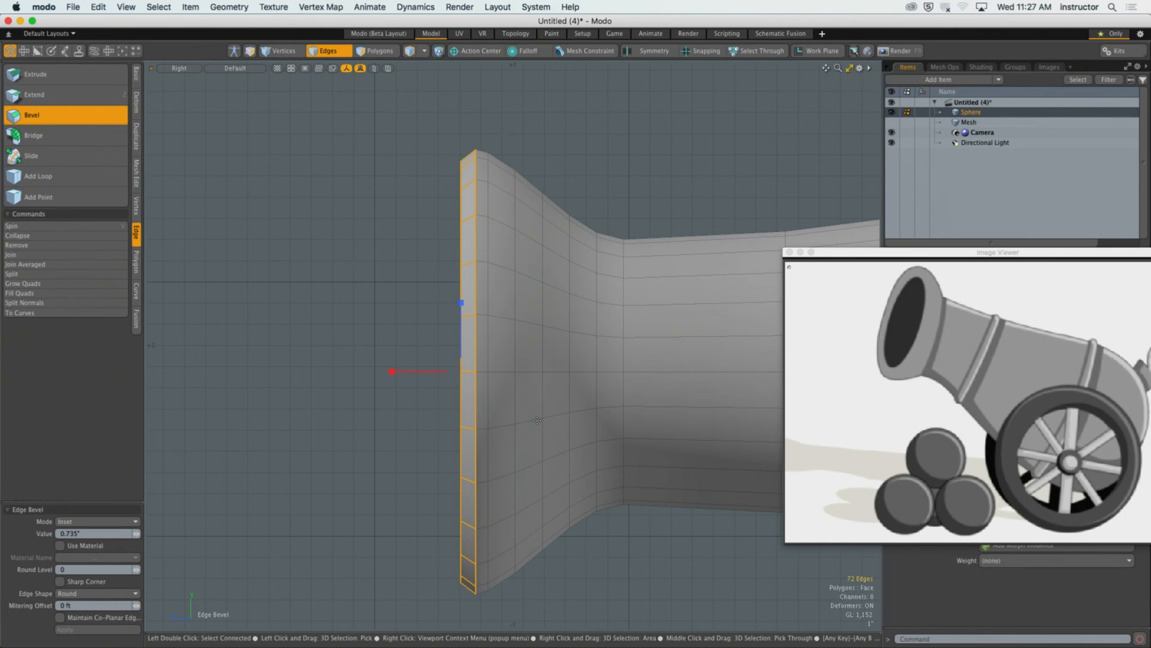
pyautogui.press('q')
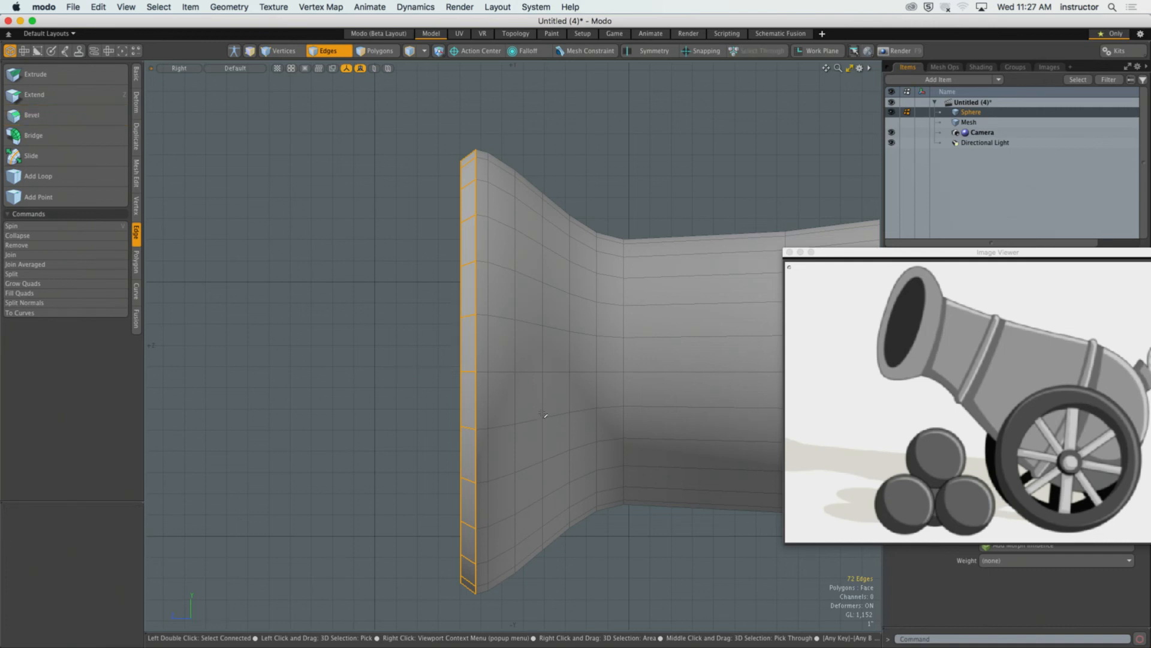
pyautogui.click(618, 162)
# Step: Examine the bevelled muzzle rim close up and from farther away, with subdivision smoothing on and off
pyautogui.scroll(-3, 425, 279)
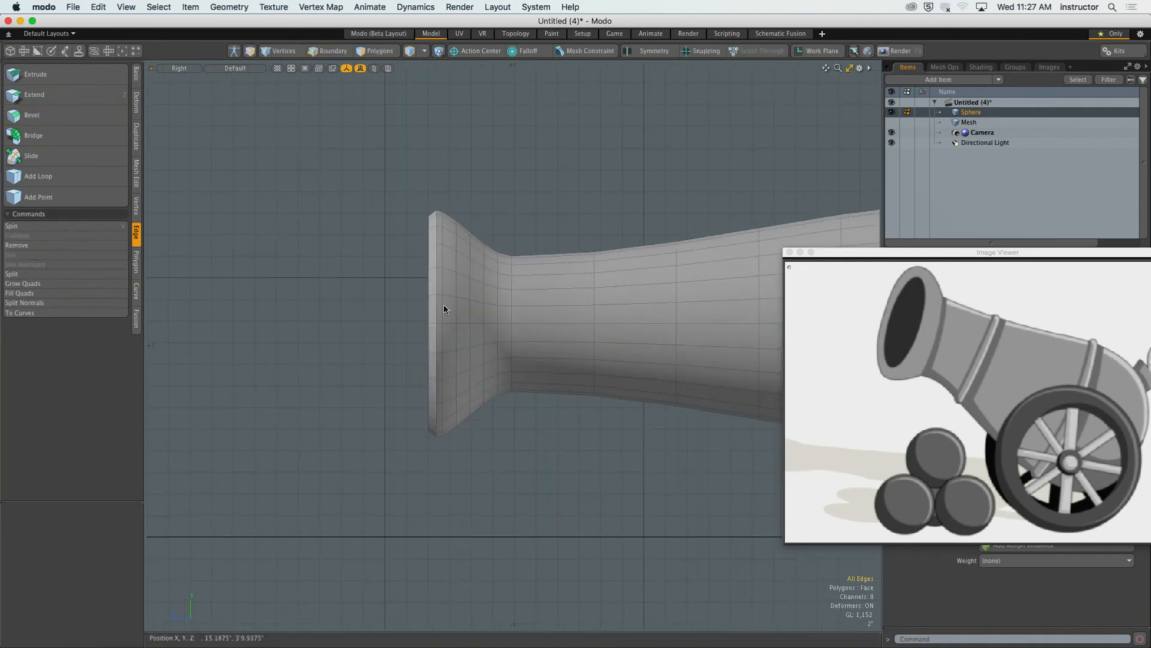
pyautogui.keyDown('alt'); pyautogui.moveTo(442, 312); pyautogui.dragTo(552, 368); pyautogui.keyUp('alt')
pyautogui.moveTo(423, 369)
pyautogui.keyDown('ctrl'); pyautogui.keyDown('alt'); pyautogui.mouseDown()
pyautogui.moveTo(476, 377)
pyautogui.moveTo(408, 384)
pyautogui.moveTo(456, 377)
pyautogui.moveTo(429, 369)
pyautogui.mouseUp(); pyautogui.keyUp('alt'); pyautogui.keyUp('ctrl')
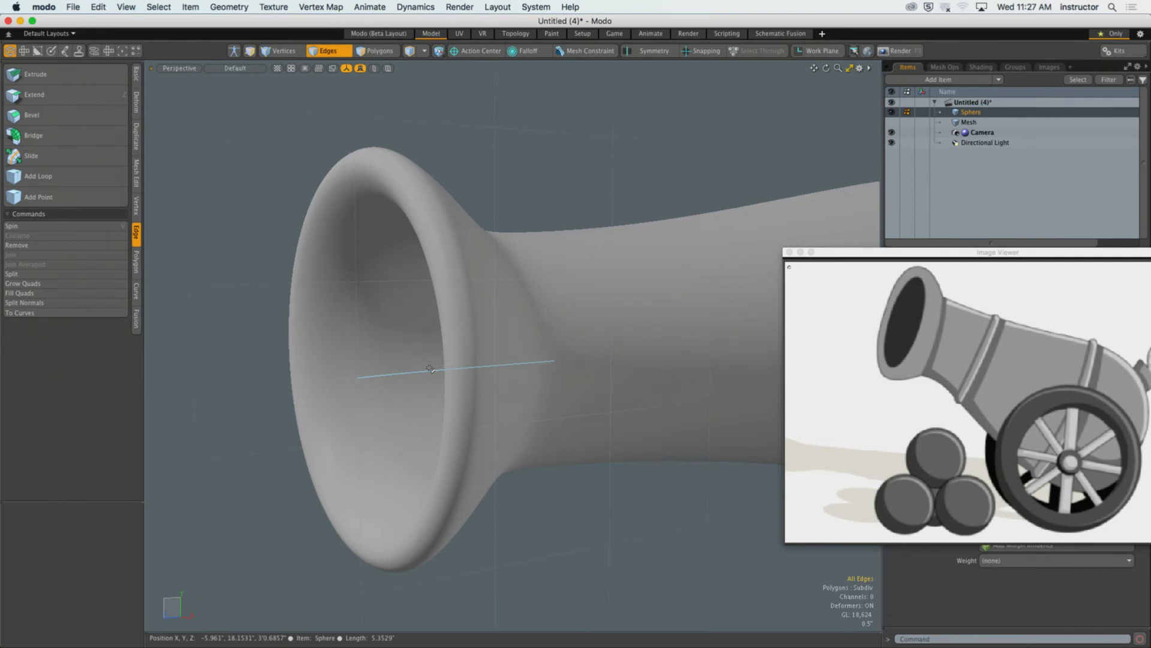
pyautogui.press('Tab')
pyautogui.keyDown('alt'); pyautogui.moveTo(429, 369); pyautogui.dragTo(459, 379); pyautogui.keyUp('alt')
pyautogui.press('Tab')
pyautogui.scroll(-3, 460, 358)
pyautogui.scroll(-3, 505, 379)
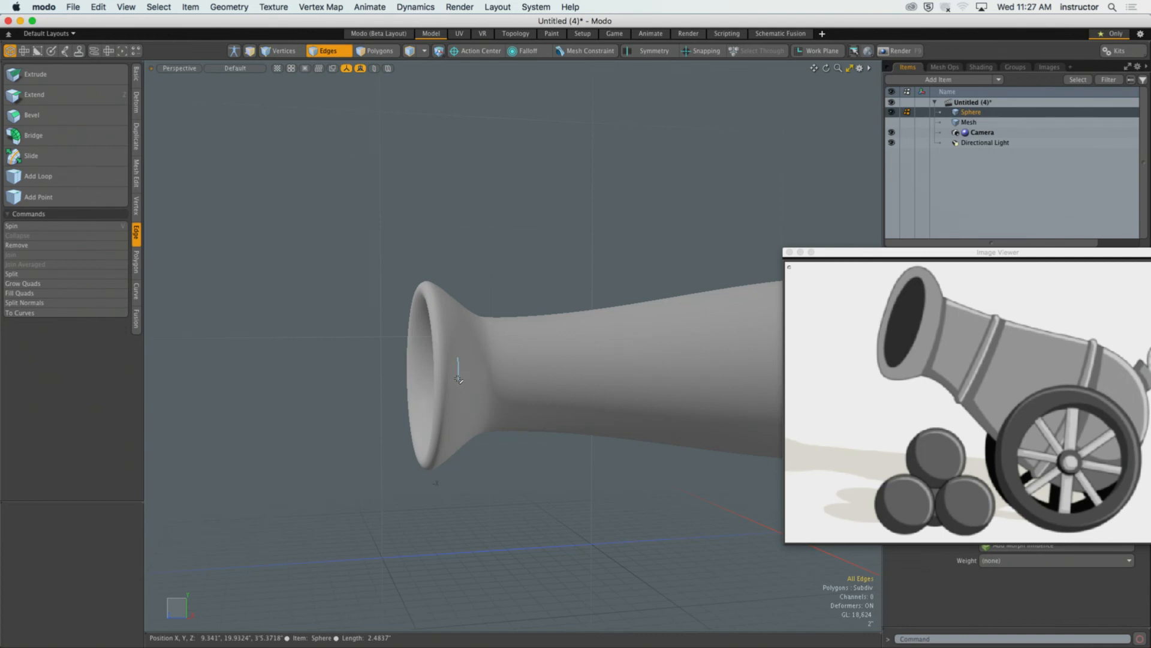
pyautogui.press('Tab')
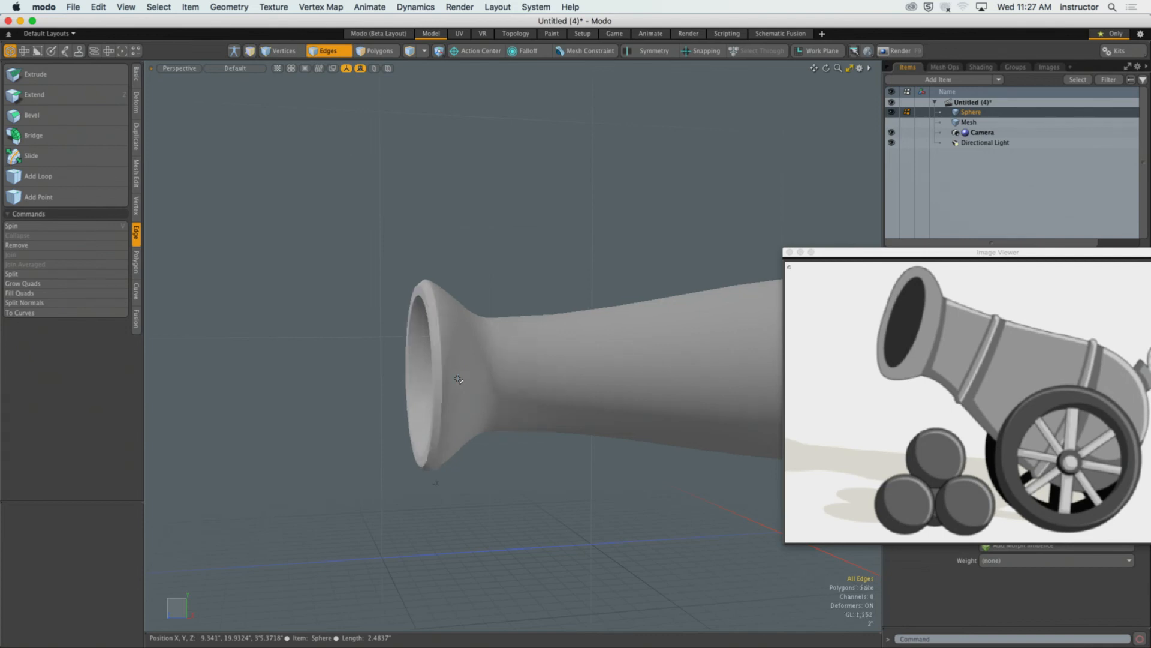
# Step: Set the active meshes' wireframe overlay to Uniform
pyautogui.press('o')
pyautogui.click(476, 264)
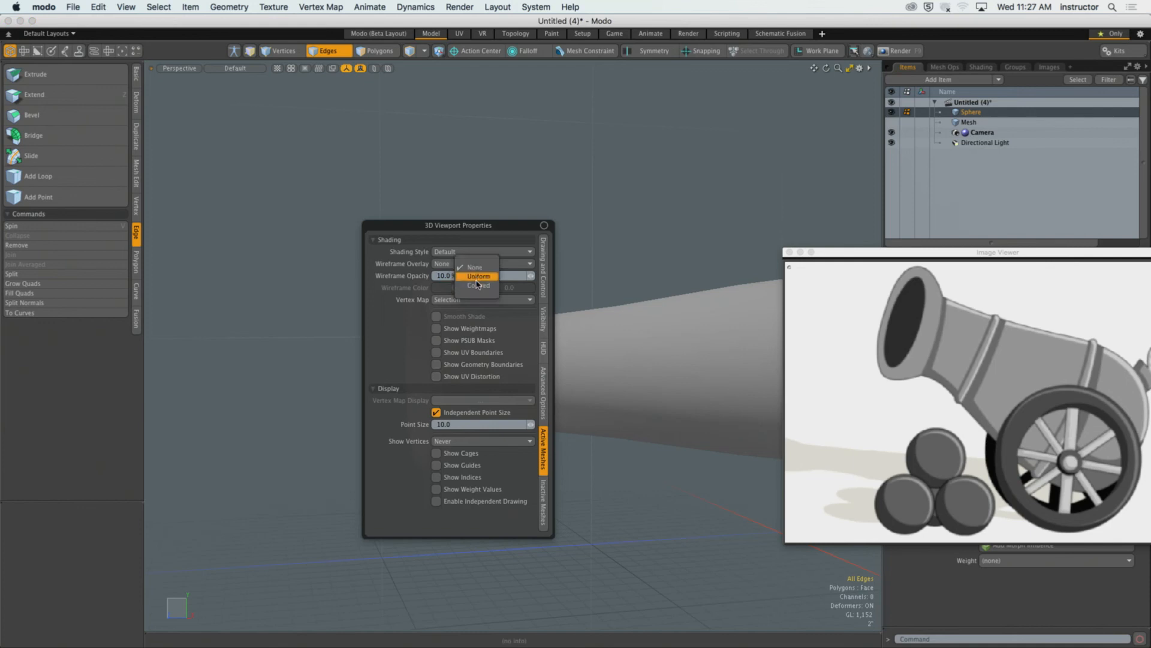
pyautogui.click(478, 278)
pyautogui.scroll(5, 473, 324)
pyautogui.keyDown('alt'); pyautogui.keyDown('shift'); pyautogui.moveTo(441, 352); pyautogui.dragTo(509, 321); pyautogui.keyUp('shift'); pyautogui.keyUp('alt')
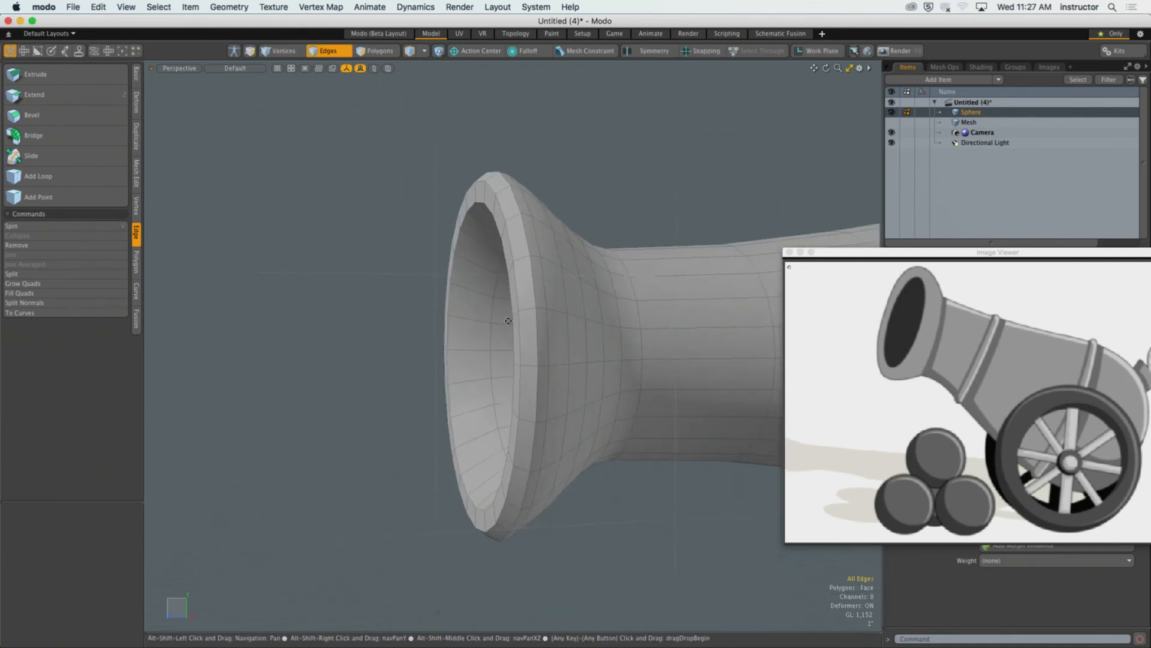
# Step: Highlight the edge loops bordering the muzzle's outer rim band and compare the rim's shape with and without subdivision smoothing
pyautogui.scroll(6, 509, 321)
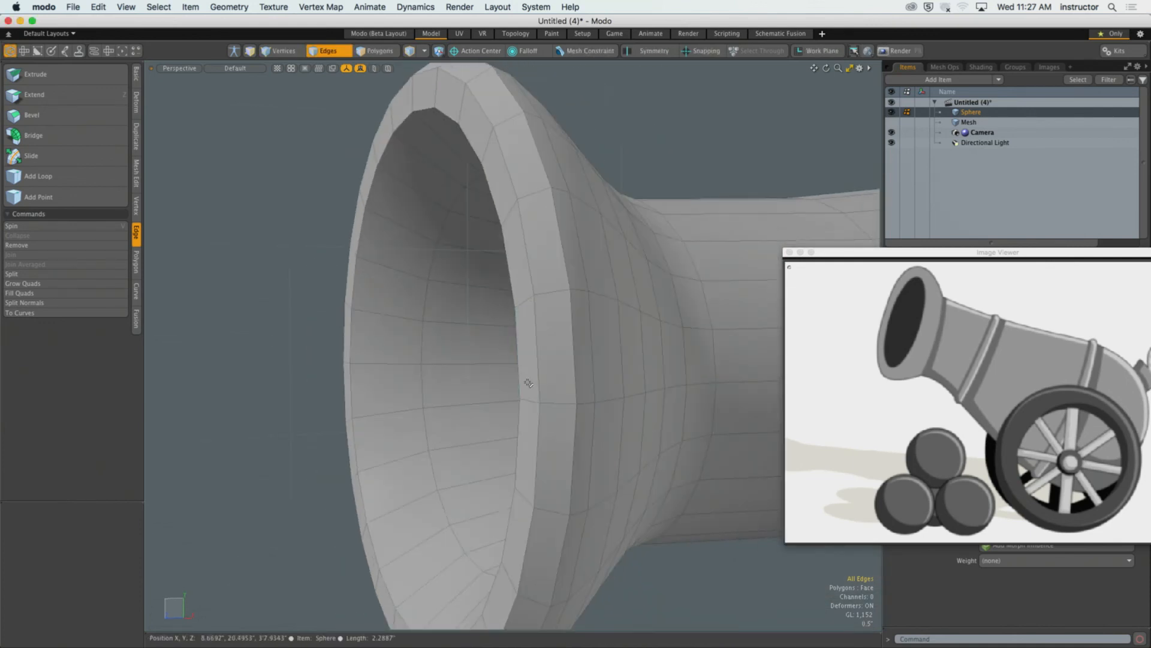
pyautogui.doubleClick(530, 384)
pyautogui.keyDown('alt'); pyautogui.moveTo(530, 384); pyautogui.dragTo(550, 300); pyautogui.keyUp('alt')
pyautogui.keyDown('shift'); pyautogui.doubleClick(658, 359); pyautogui.keyUp('shift')
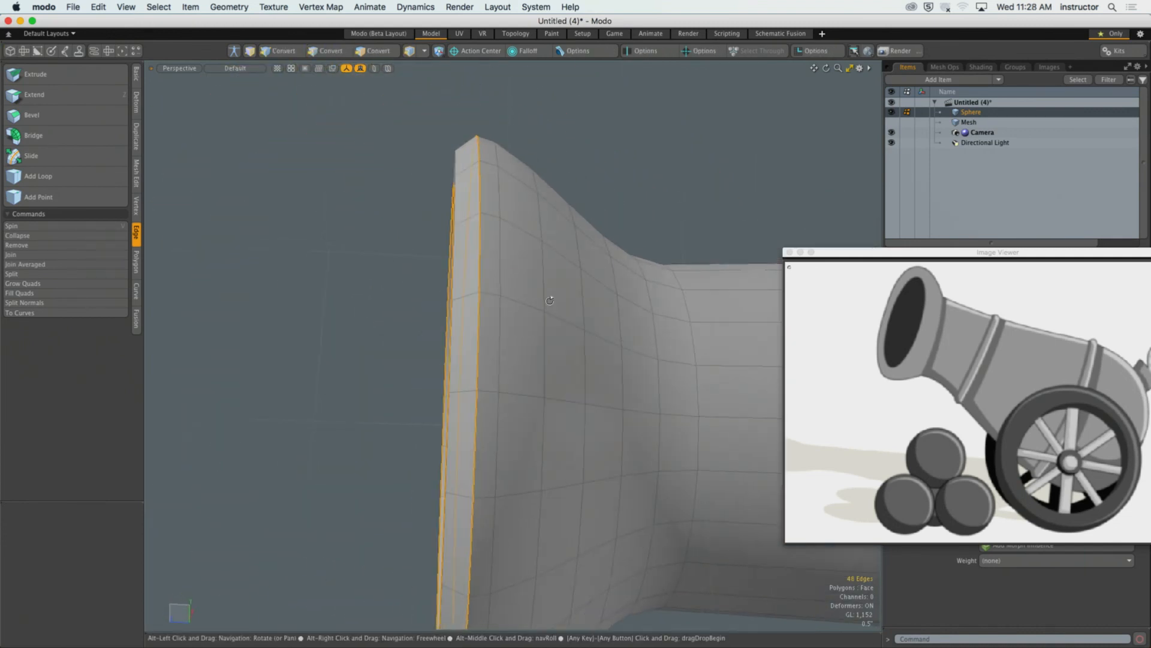
pyautogui.click(405, 312)
pyautogui.press('Tab')
pyautogui.press('Tab')
pyautogui.press('Tab')
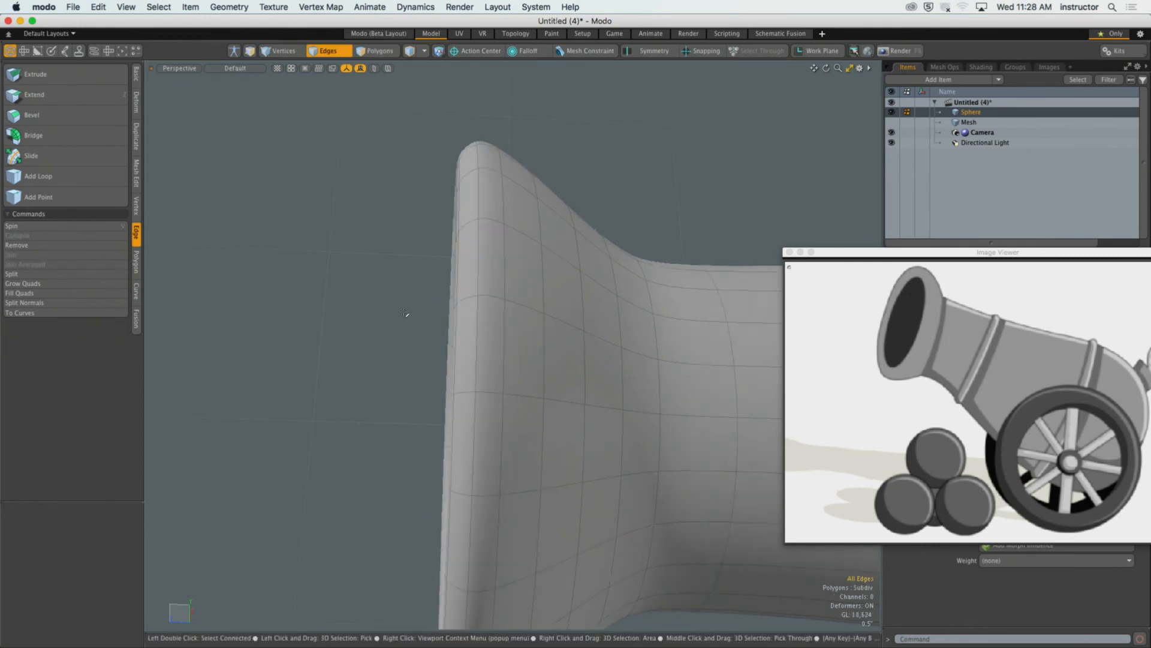
pyautogui.press('Tab')
# Step: Loop Slice the muzzle's outer rim band with two symmetric cuts at 10% from its edges
pyautogui.keyDown('alt'); pyautogui.moveTo(393, 313); pyautogui.dragTo(543, 314); pyautogui.keyUp('alt')
pyautogui.keyDown('ctrl'); pyautogui.keyDown('alt'); pyautogui.moveTo(532, 317); pyautogui.dragTo(545, 366); pyautogui.keyUp('alt'); pyautogui.keyUp('ctrl')
pyautogui.press('3')
pyautogui.hotkey('alt', 'c')
pyautogui.click(539, 367)
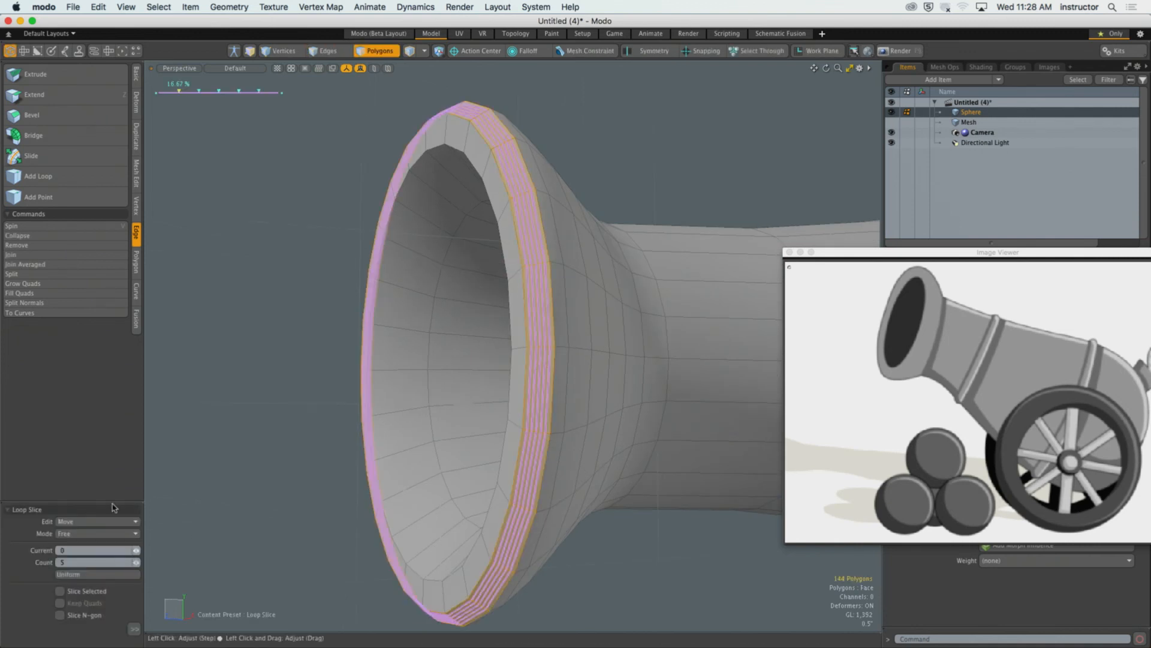
pyautogui.moveTo(106, 502); pyautogui.dragTo(121, 268)
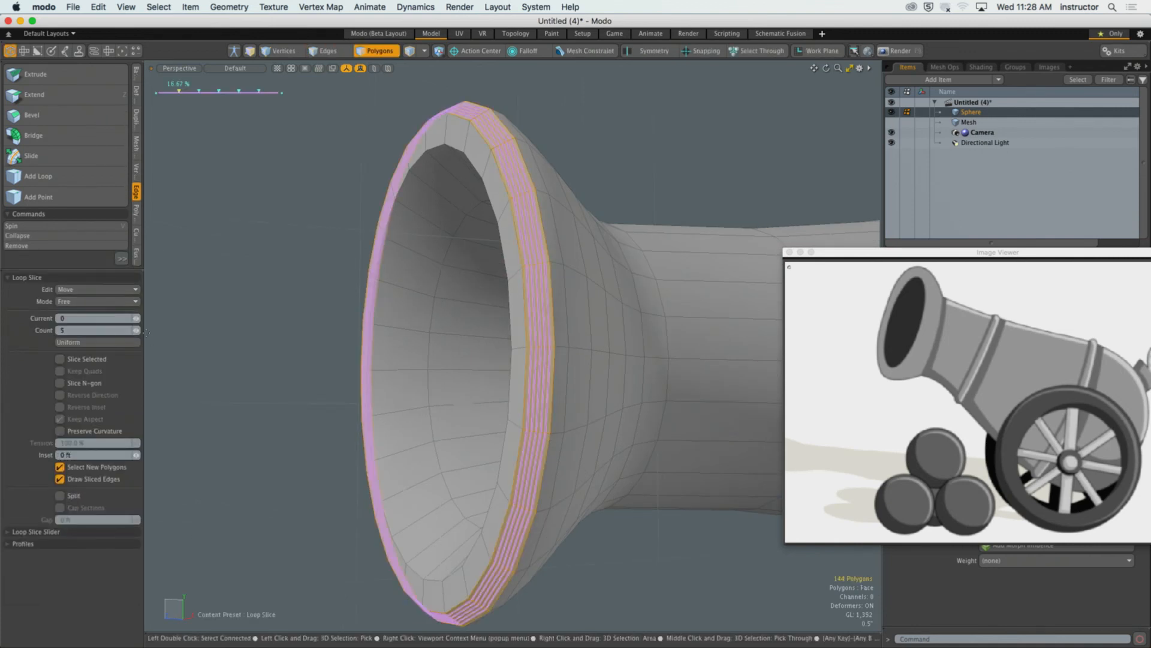
pyautogui.moveTo(137, 331); pyautogui.dragTo(137, 326)
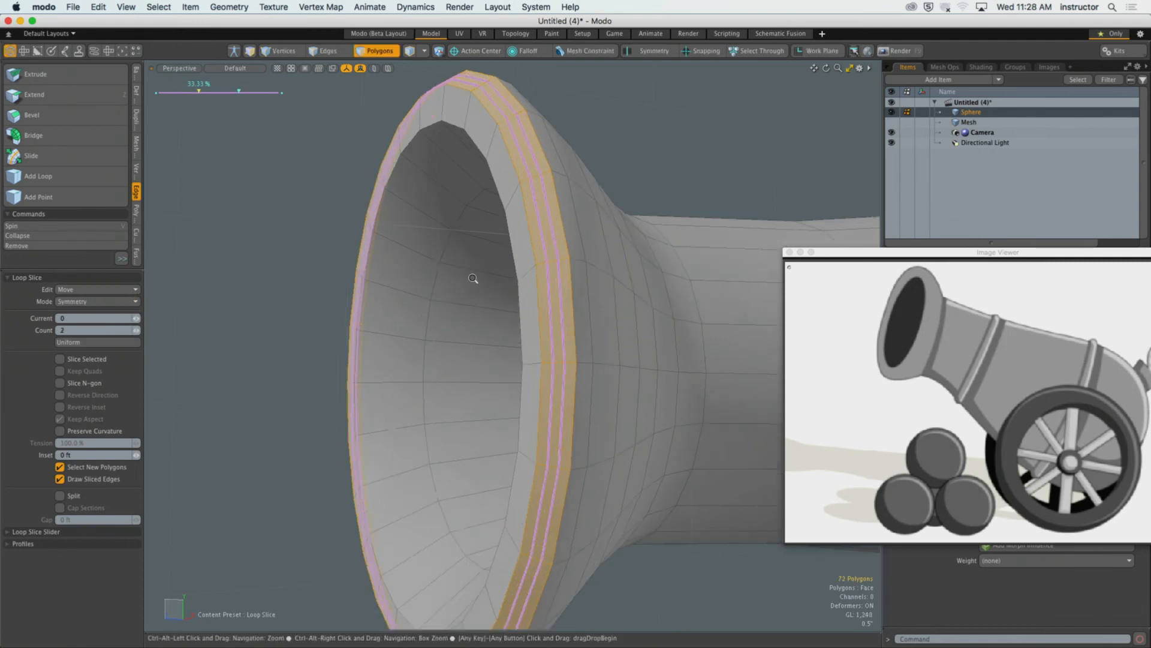
pyautogui.moveTo(183, 91); pyautogui.dragTo(171, 91)
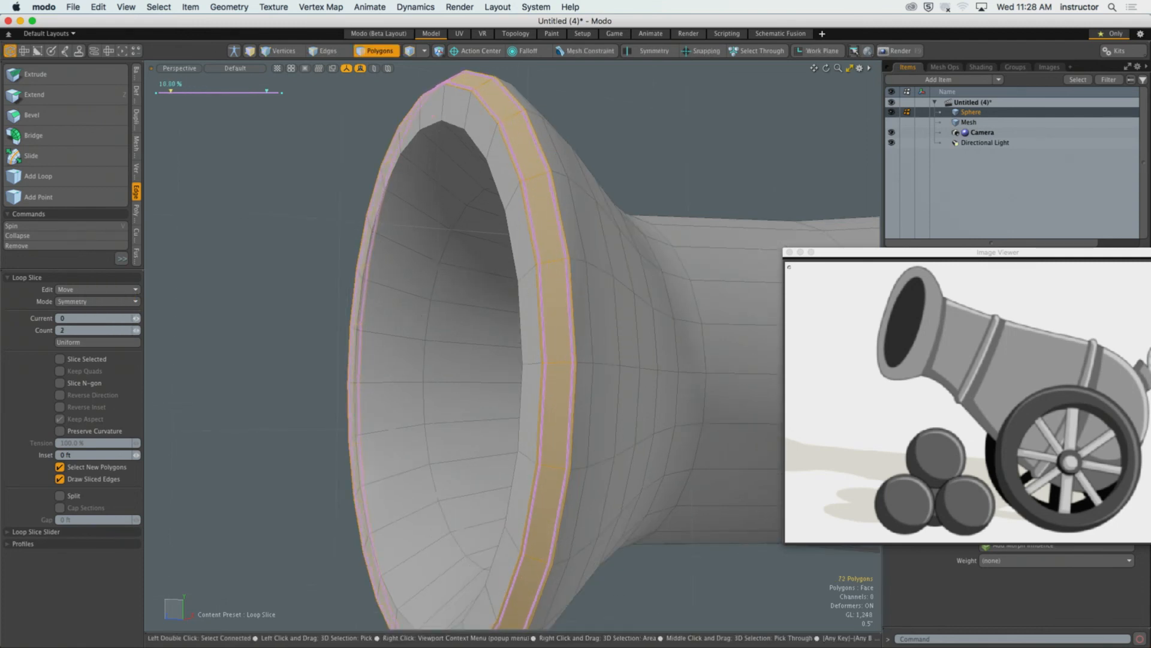
pyautogui.press('q')
pyautogui.click(688, 180)
# Step: Preview the sliced muzzle rim with subdivision smoothing from the side and the front
pyautogui.press('Tab')
pyautogui.keyDown('alt'); pyautogui.moveTo(692, 170); pyautogui.dragTo(615, 162); pyautogui.keyUp('alt')
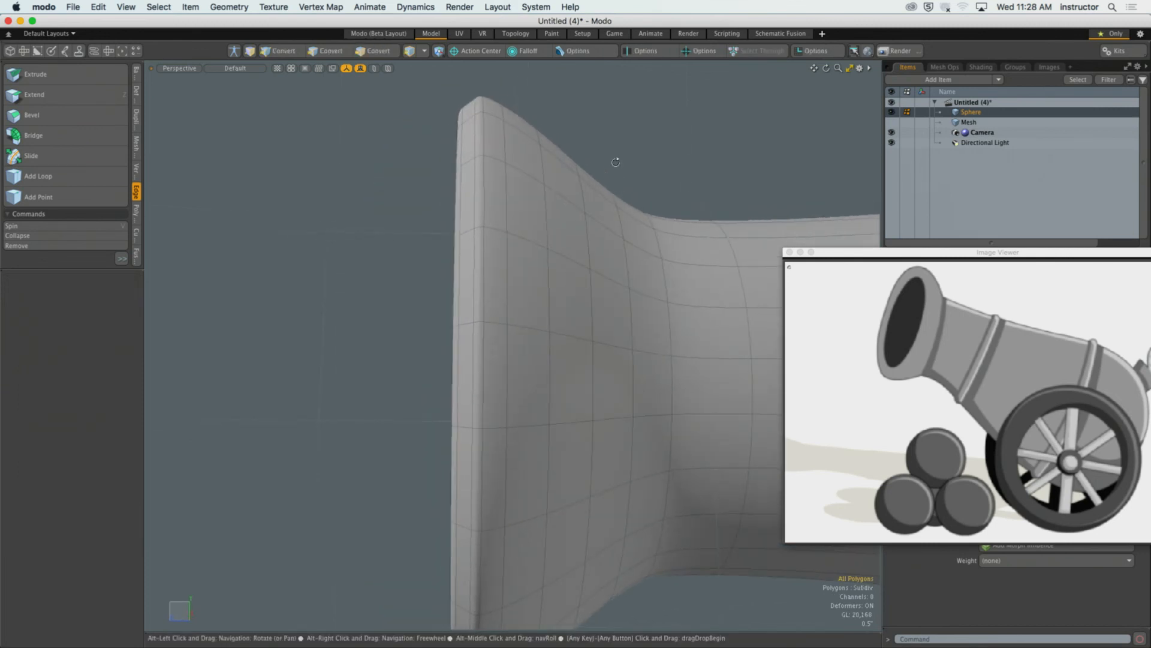
pyautogui.keyDown('alt'); pyautogui.moveTo(539, 157); pyautogui.dragTo(618, 233); pyautogui.keyUp('alt')
pyautogui.press('KP_7')
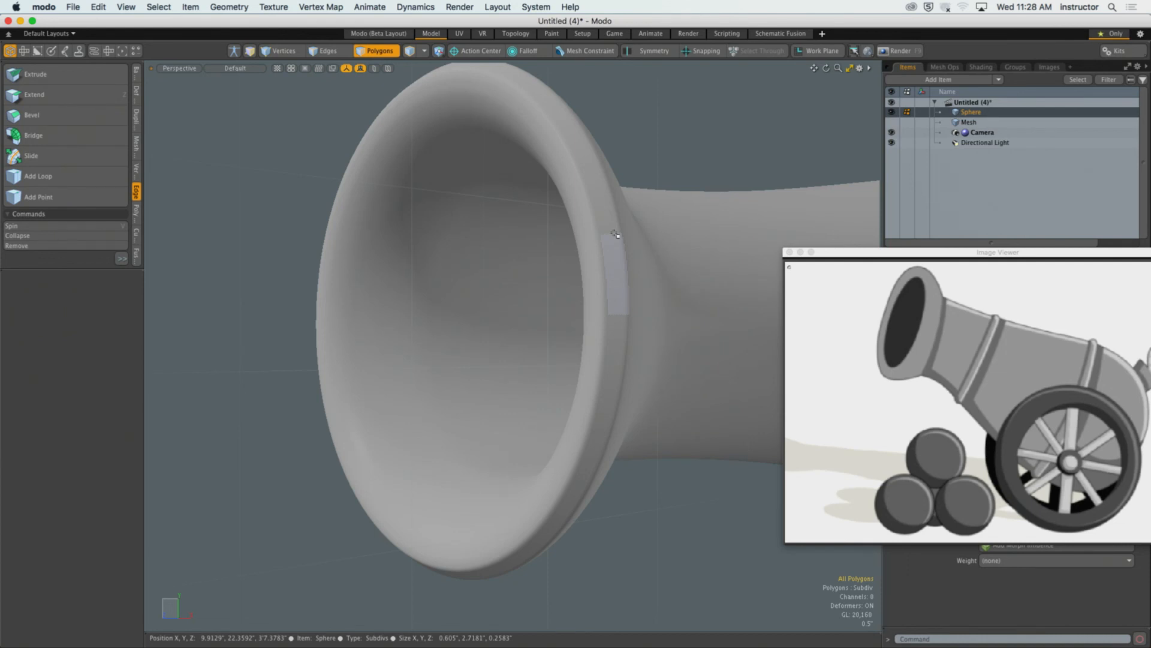
pyautogui.moveTo(570, 218)
pyautogui.keyDown('alt'); pyautogui.mouseDown()
pyautogui.moveTo(560, 258)
pyautogui.moveTo(581, 234)
pyautogui.mouseUp(); pyautogui.keyUp('alt')
pyautogui.press('Tab')
# Step: Select the two added support loops on the muzzle's rim band and remove them
pyautogui.press('3')
pyautogui.doubleClick(577, 233)
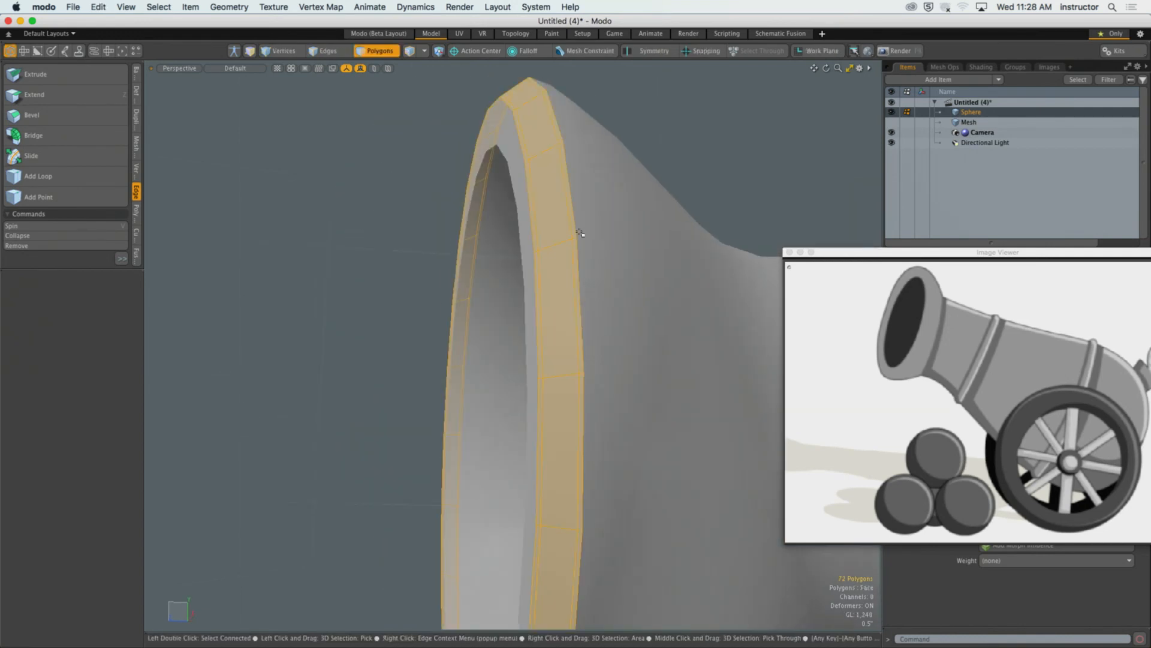
pyautogui.press('2')
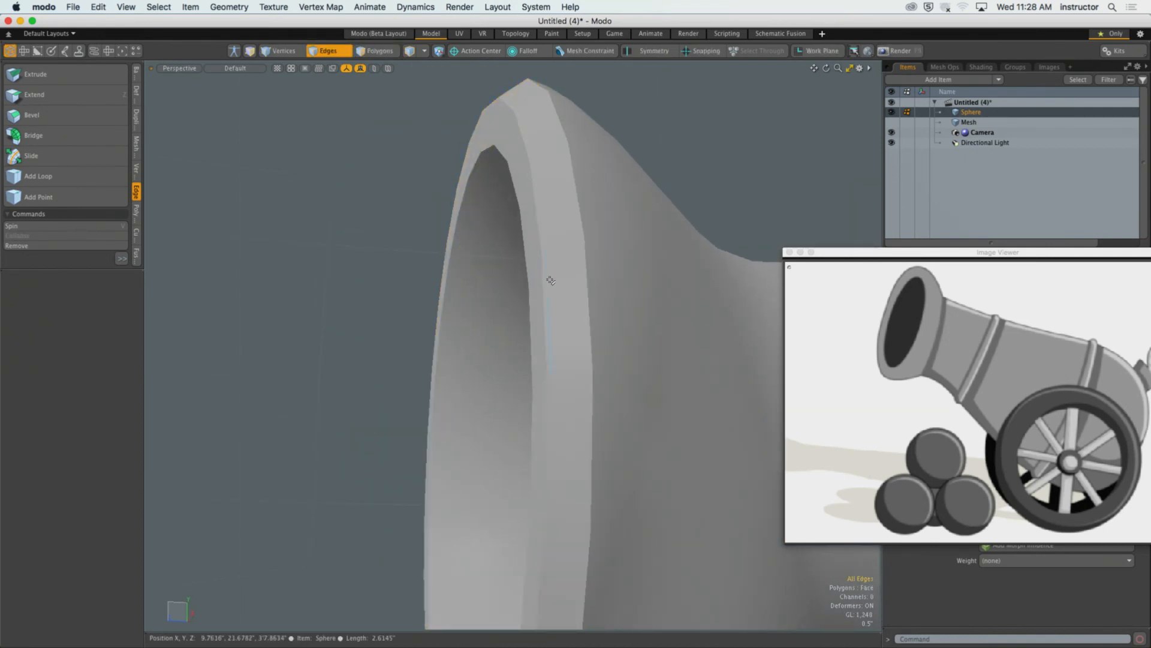
pyautogui.doubleClick(570, 277)
pyautogui.keyDown('shift'); pyautogui.doubleClick(585, 277); pyautogui.keyUp('shift')
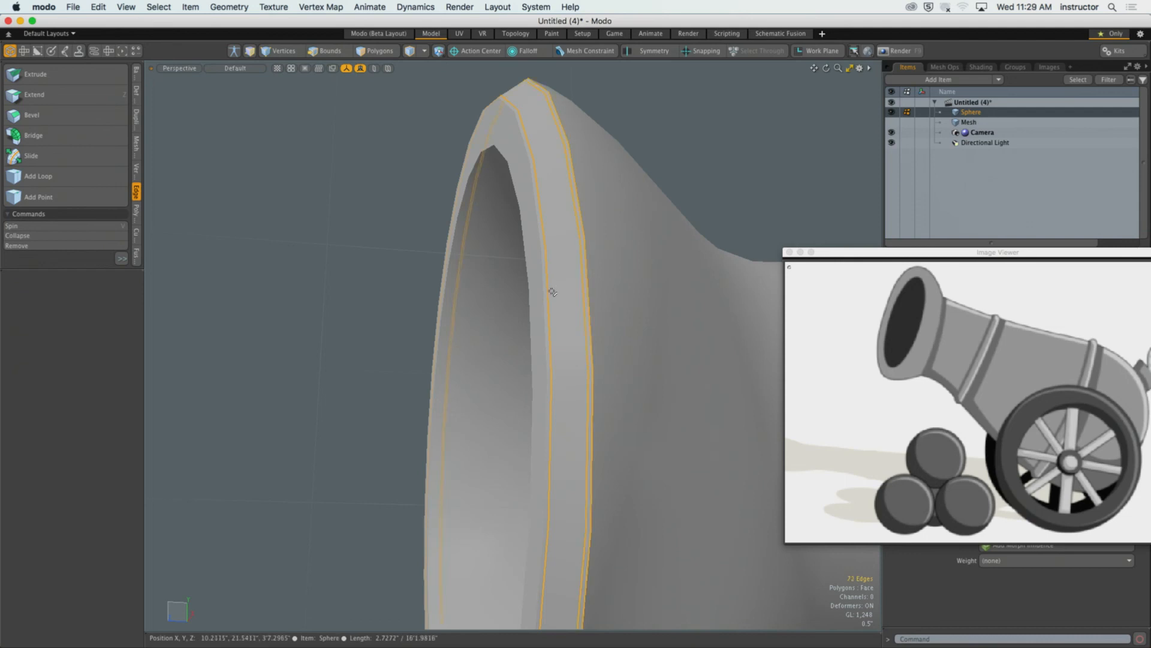
pyautogui.keyDown('shift'); pyautogui.doubleClick(548, 287); pyautogui.keyUp('shift')
pyautogui.keyDown('alt'); pyautogui.moveTo(548, 287); pyautogui.dragTo(606, 175); pyautogui.keyUp('alt')
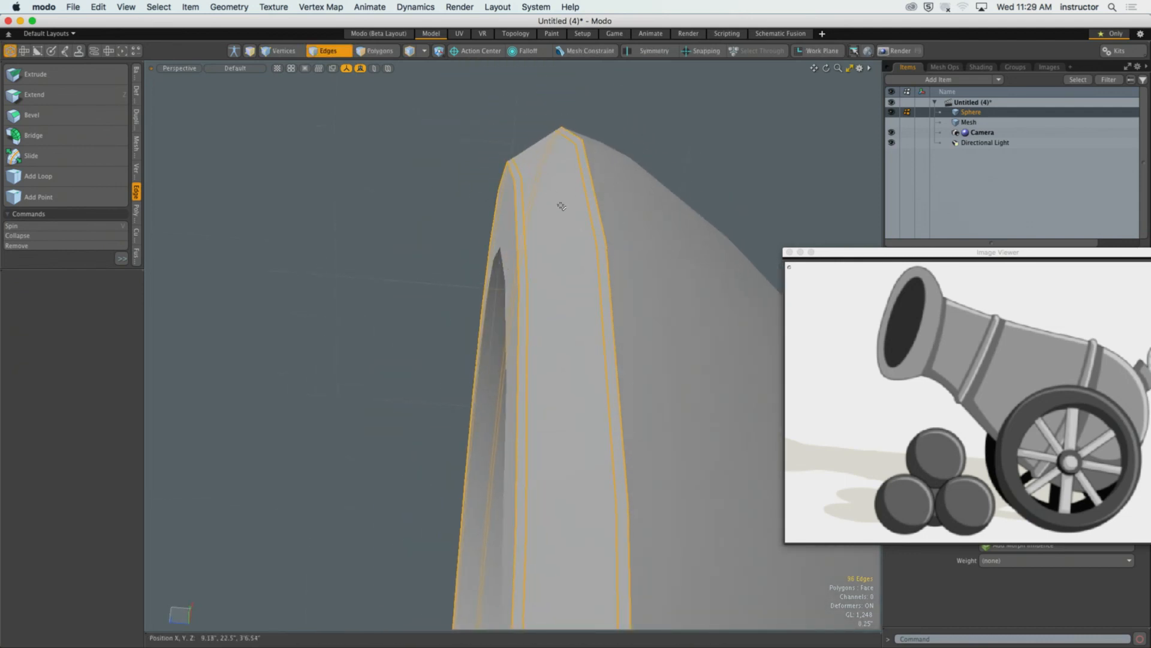
pyautogui.keyDown('alt'); pyautogui.moveTo(562, 207); pyautogui.dragTo(564, 244); pyautogui.keyUp('alt')
pyautogui.doubleClick(551, 251)
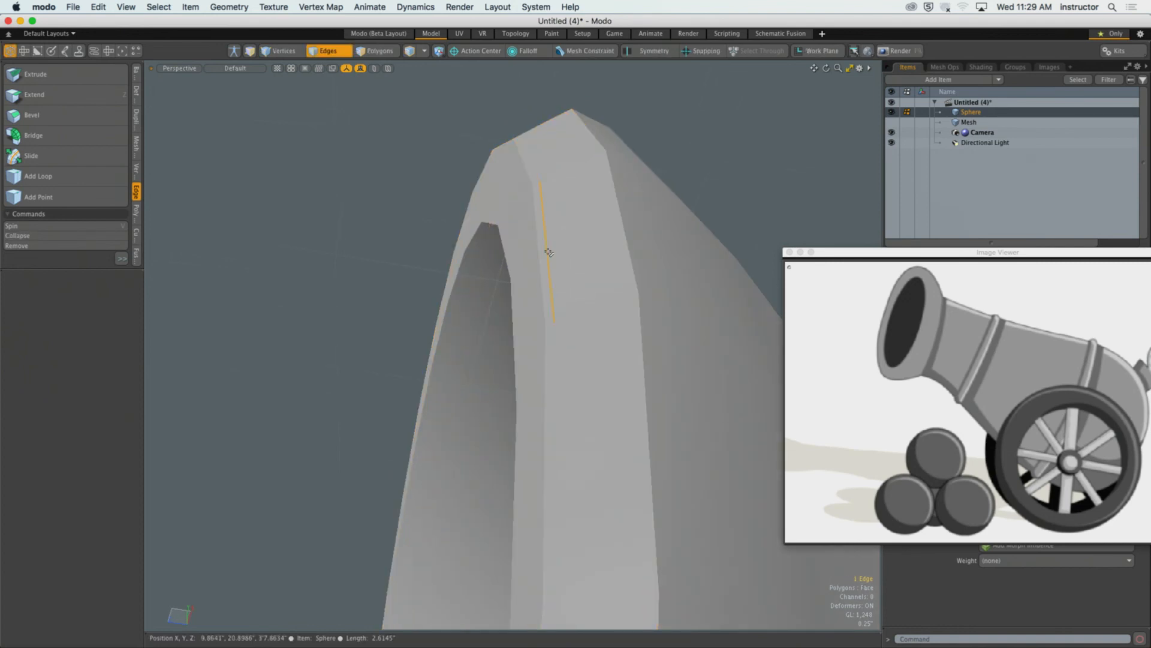
pyautogui.keyDown('shift'); pyautogui.doubleClick(614, 237); pyautogui.keyUp('shift')
pyautogui.press('BackSpace')
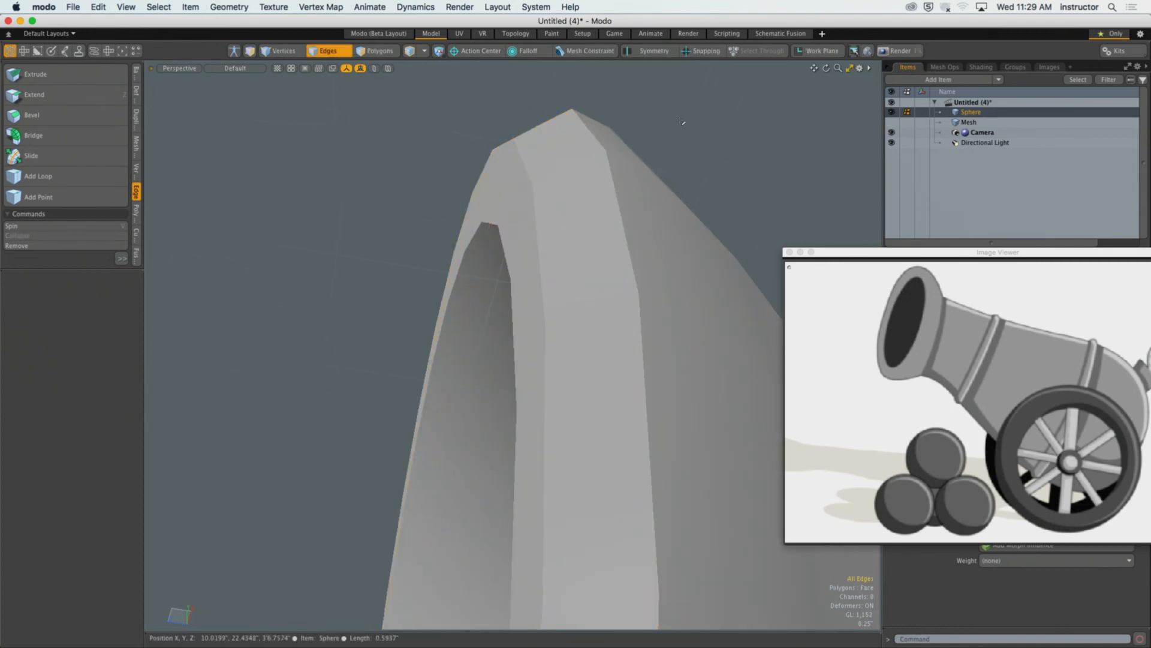
# Step: Select the two edge loops bordering the muzzle's outer rim band
pyautogui.keyDown('alt'); pyautogui.moveTo(586, 201); pyautogui.dragTo(567, 272); pyautogui.keyUp('alt')
pyautogui.click(556, 267)
pyautogui.doubleClick(557, 267)
pyautogui.scroll(-2, 556, 267)
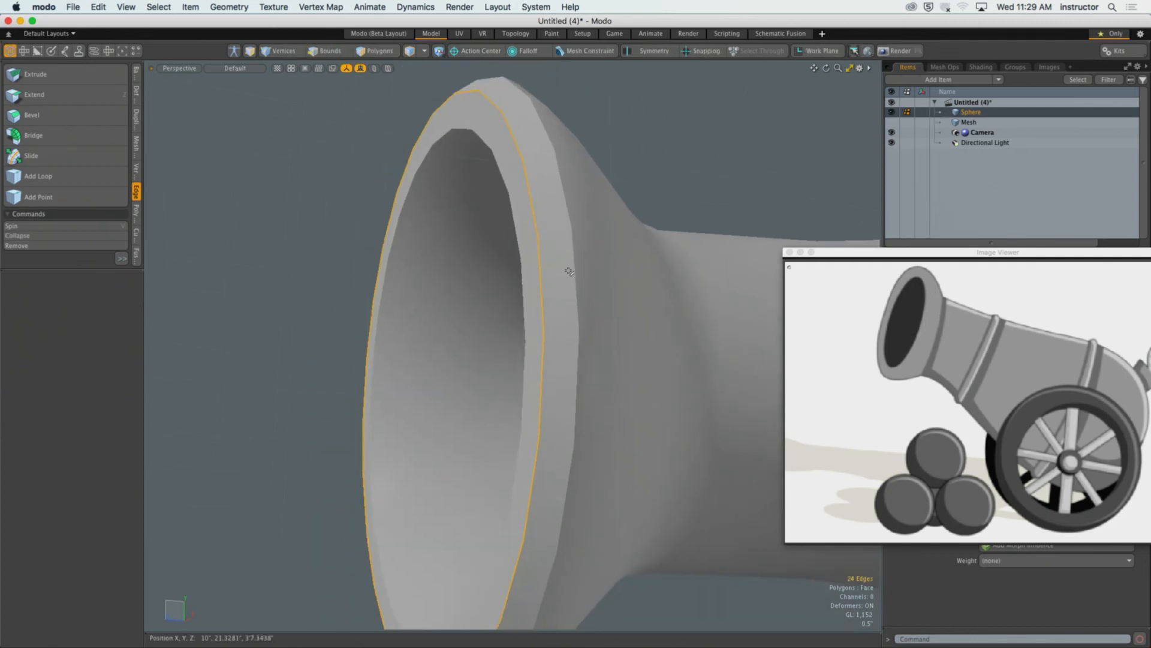
pyautogui.keyDown('shift'); pyautogui.doubleClick(573, 268); pyautogui.keyUp('shift')
pyautogui.scroll(-2, 559, 273)
# Step: Set the active meshes' wireframe overlay to Colored, keeping the rim edge loops selected
pyautogui.press('o')
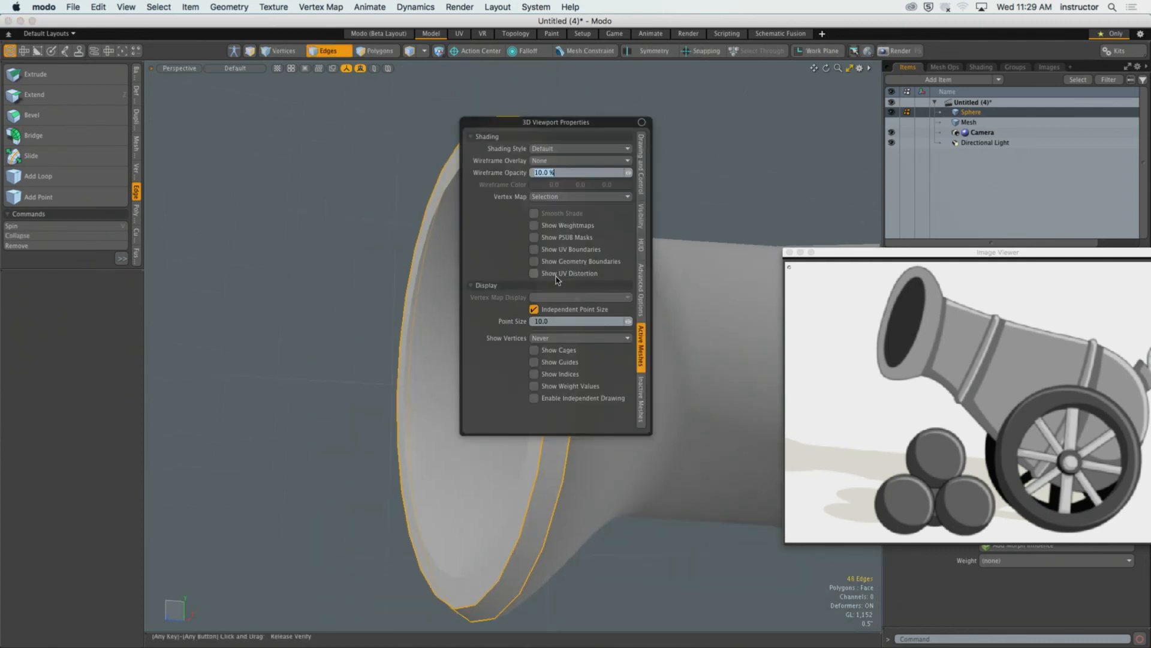
pyautogui.click(582, 172)
pyautogui.click(582, 161)
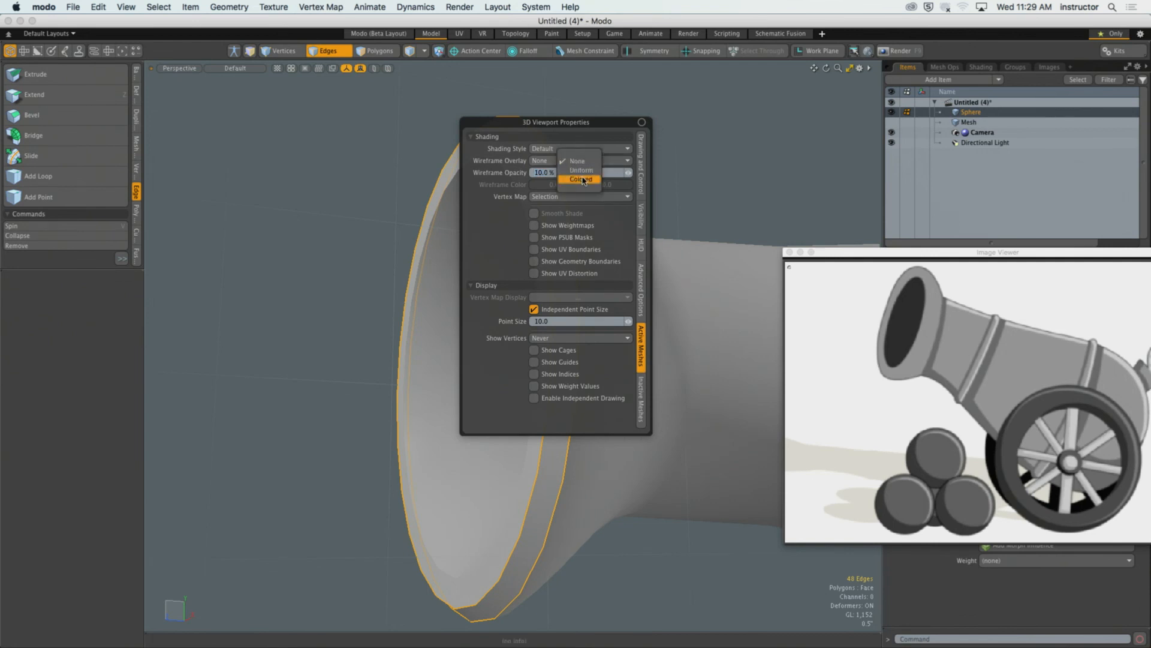
pyautogui.click(584, 181)
pyautogui.scroll(-2, 656, 211)
pyautogui.keyDown('alt'); pyautogui.moveTo(631, 195); pyautogui.dragTo(655, 225); pyautogui.keyUp('alt')
pyautogui.scroll(-1, 585, 233)
pyautogui.scroll(-2, 651, 228)
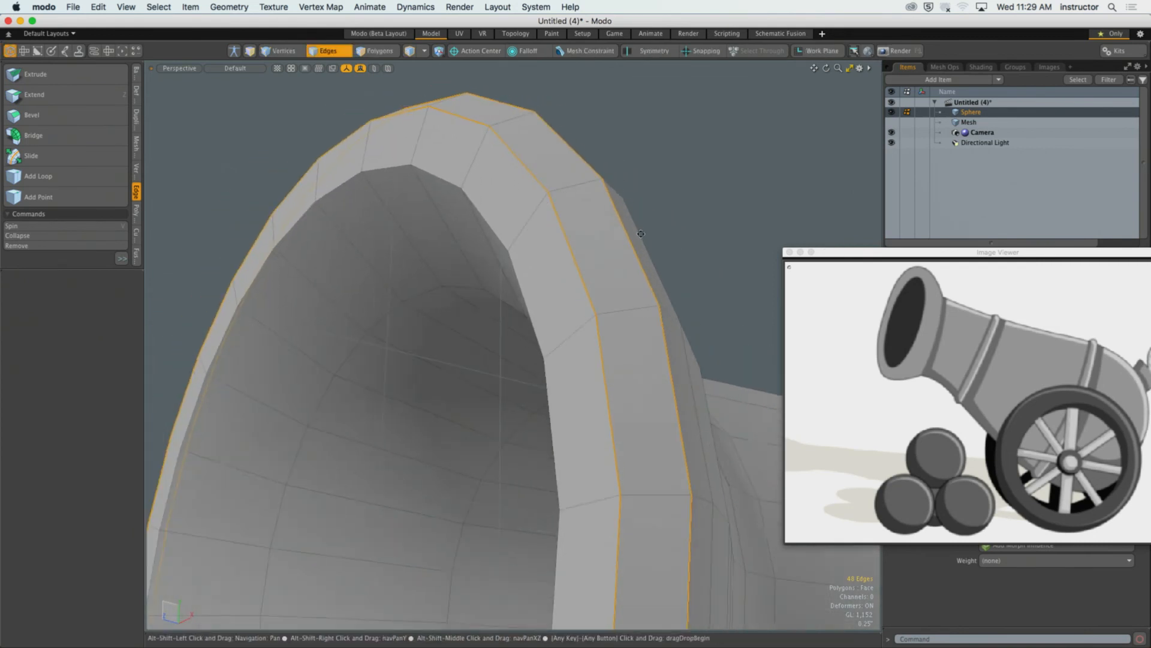
# Step: Turn on subdivision smoothing, tighten the two selected rim edge loops with the Edge Weight Tool, and clear the selection
pyautogui.press('Tab')
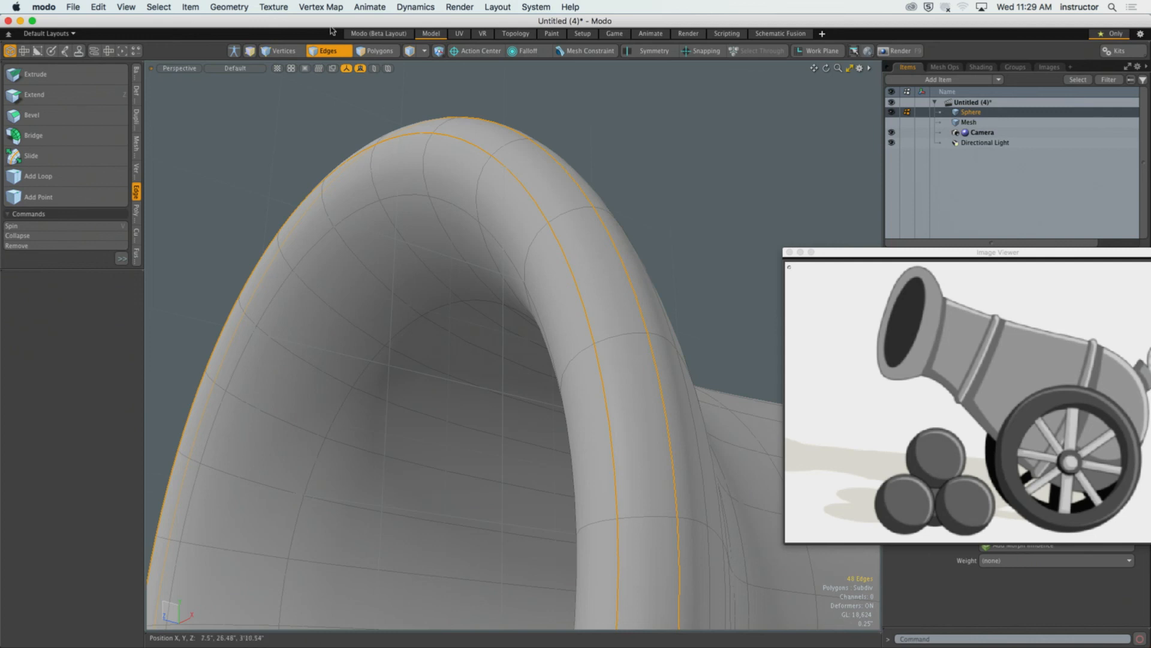
pyautogui.click(310, 9)
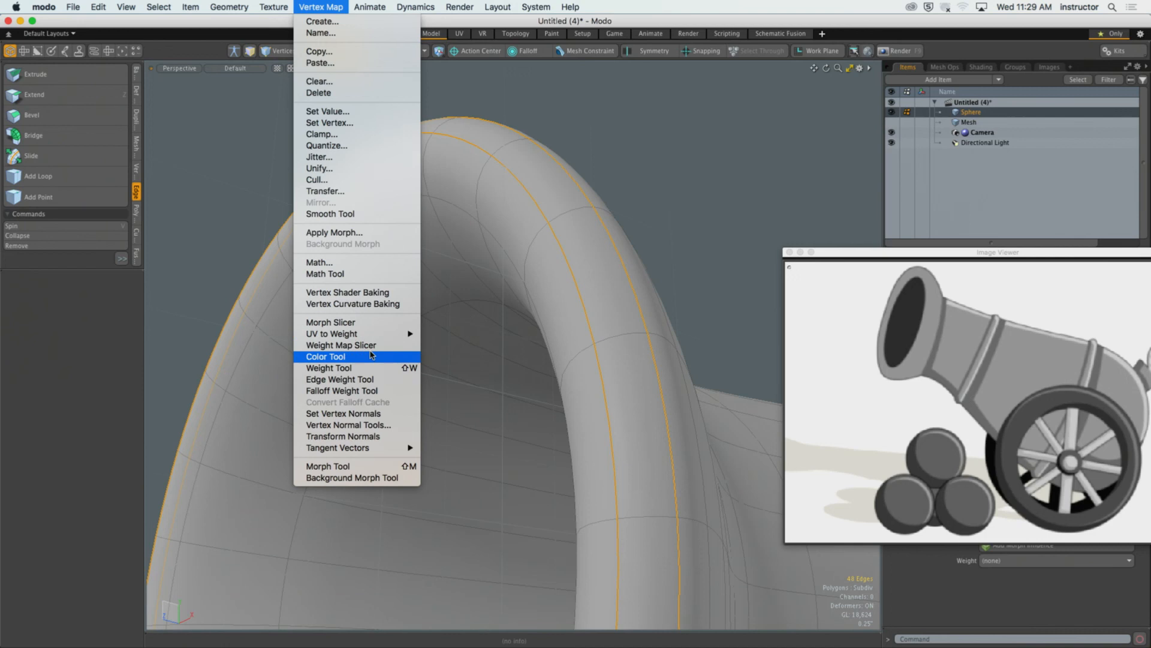
pyautogui.click(343, 380)
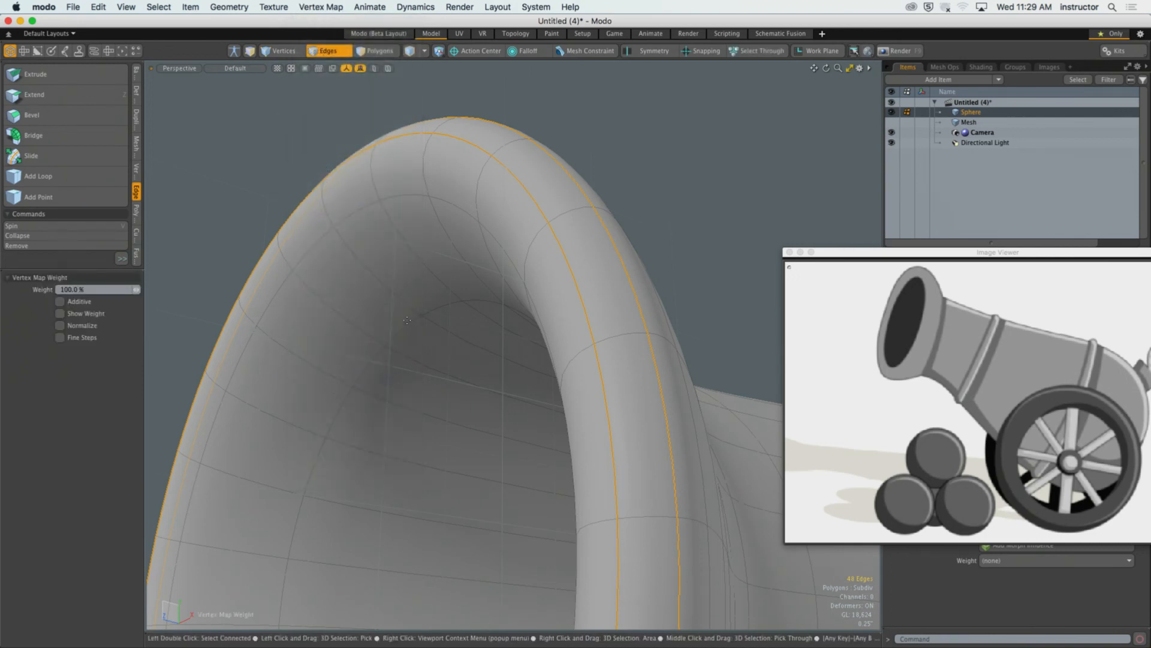
pyautogui.moveTo(468, 360); pyautogui.dragTo(418, 360)
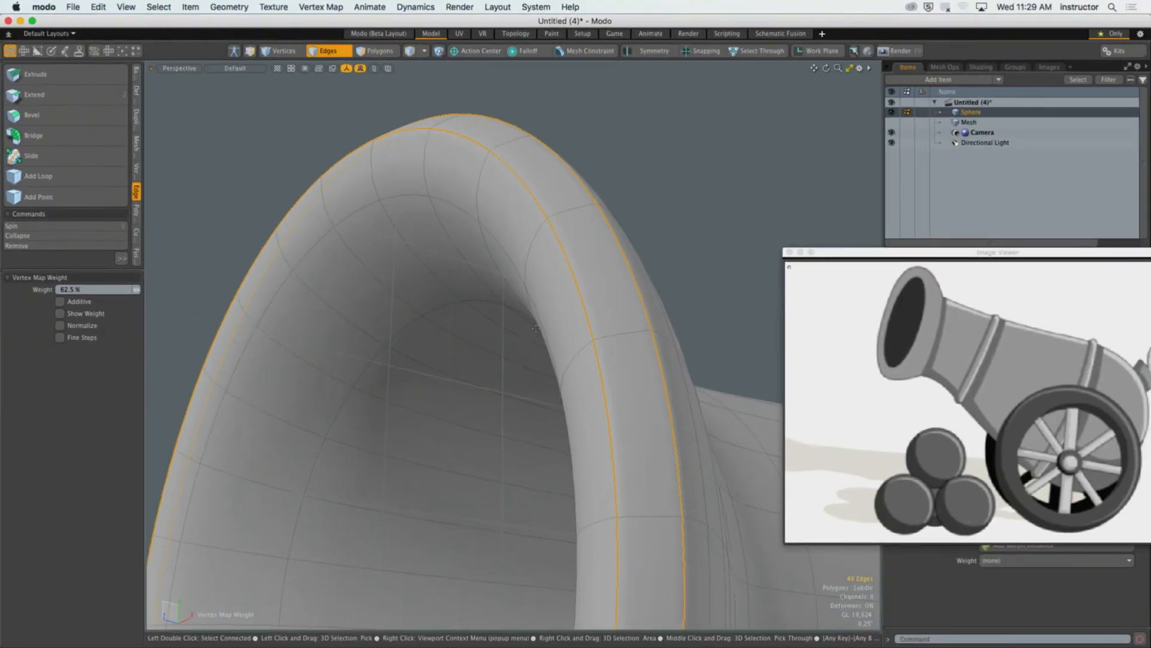
pyautogui.moveTo(540, 324); pyautogui.dragTo(448, 325)
pyautogui.press('space')
pyautogui.click(457, 319)
pyautogui.scroll(-5, 469, 322)
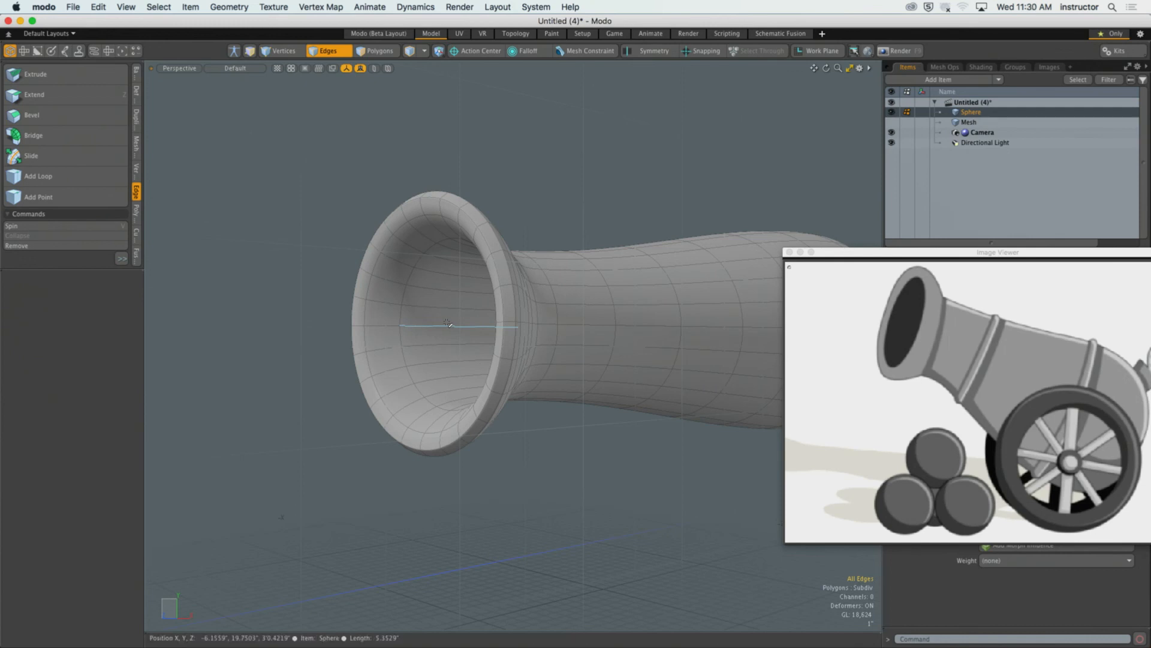
# Step: Select the inner edge loop of the muzzle's front rim, tighten it with the Edge Weight Tool, and clear the selection
pyautogui.keyDown('alt'); pyautogui.moveTo(448, 324); pyautogui.dragTo(572, 268); pyautogui.keyUp('alt')
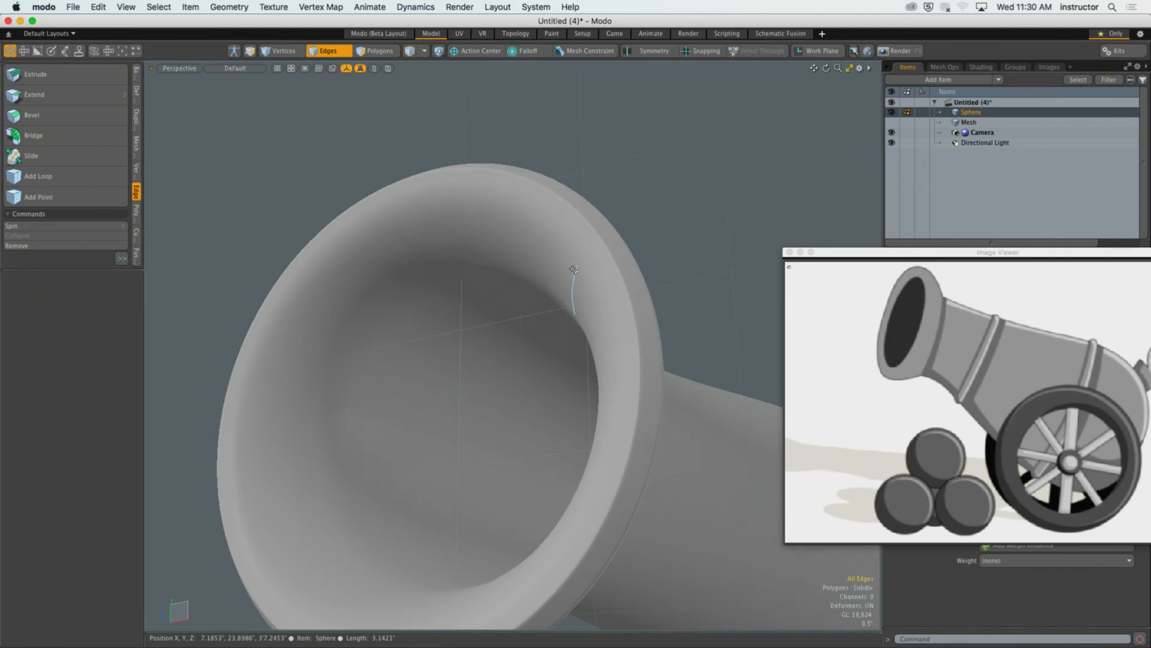
pyautogui.keyDown('alt'); pyautogui.moveTo(572, 269); pyautogui.dragTo(499, 254); pyautogui.keyUp('alt')
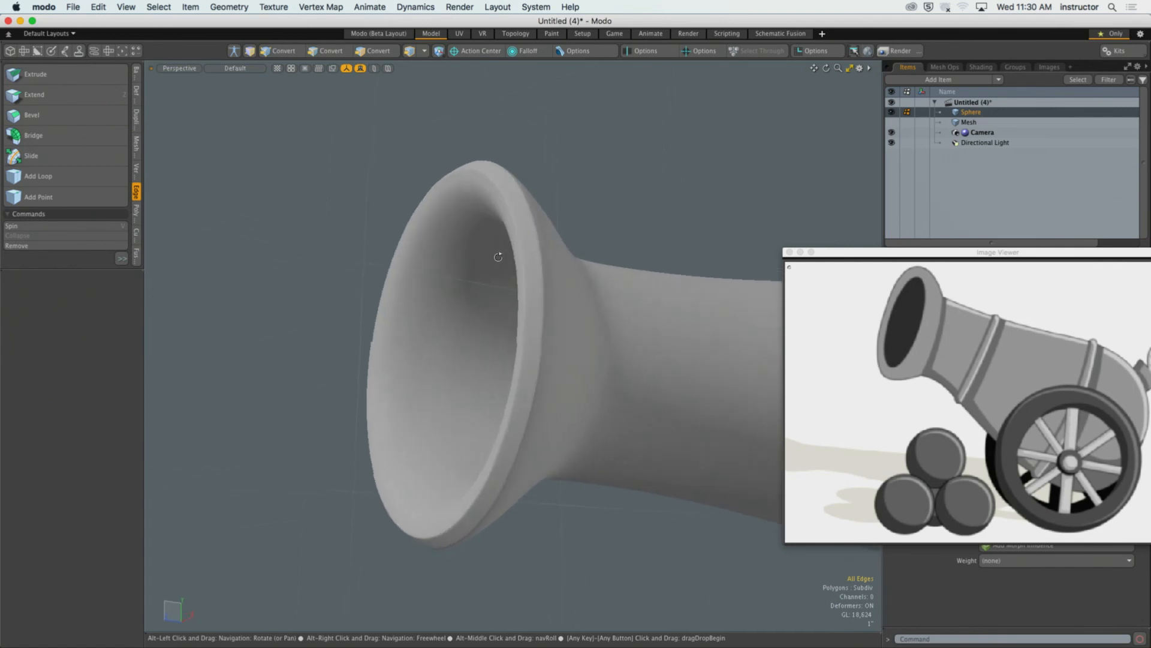
pyautogui.keyDown('alt'); pyautogui.moveTo(470, 185); pyautogui.dragTo(588, 208); pyautogui.keyUp('alt')
pyautogui.keyDown('alt'); pyautogui.scroll(4, 582, 225); pyautogui.keyUp('alt')
pyautogui.press('2')
pyautogui.doubleClick(598, 199)
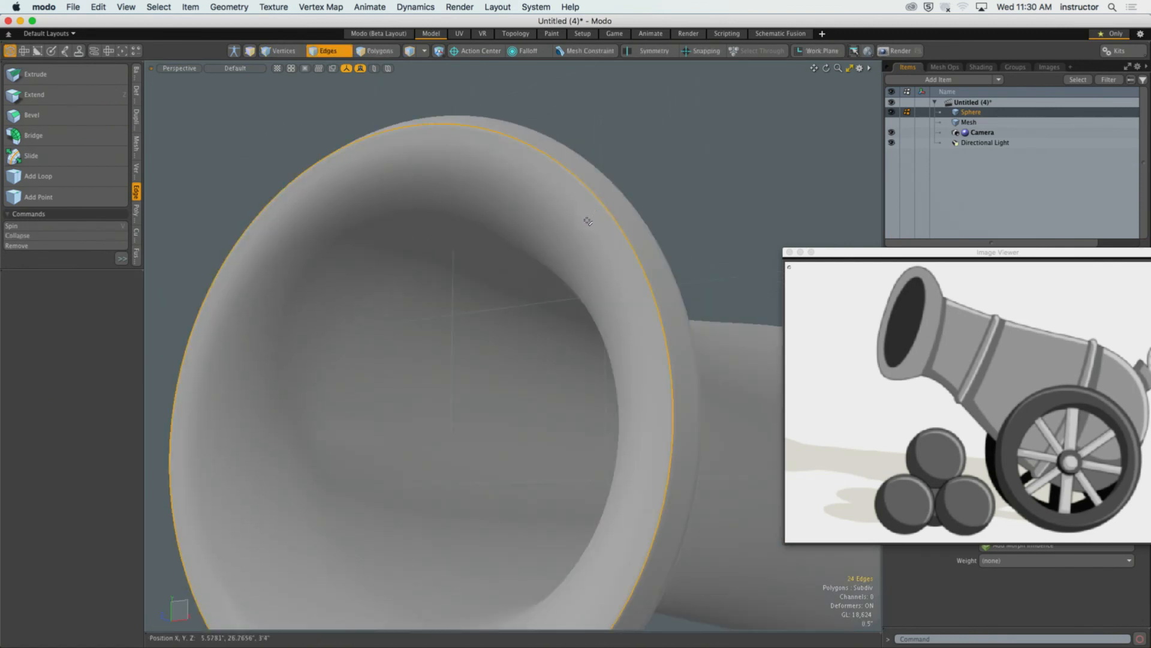
pyautogui.doubleClick(579, 241)
pyautogui.keyDown('alt'); pyautogui.scroll(-3, 579, 241); pyautogui.keyUp('alt')
pyautogui.moveTo(592, 239)
pyautogui.keyDown('alt'); pyautogui.mouseDown()
pyautogui.moveTo(571, 237)
pyautogui.moveTo(604, 247)
pyautogui.mouseUp(); pyautogui.keyUp('alt')
pyautogui.hotkey('alt', 'w')
pyautogui.press('q')
pyautogui.click(704, 189)
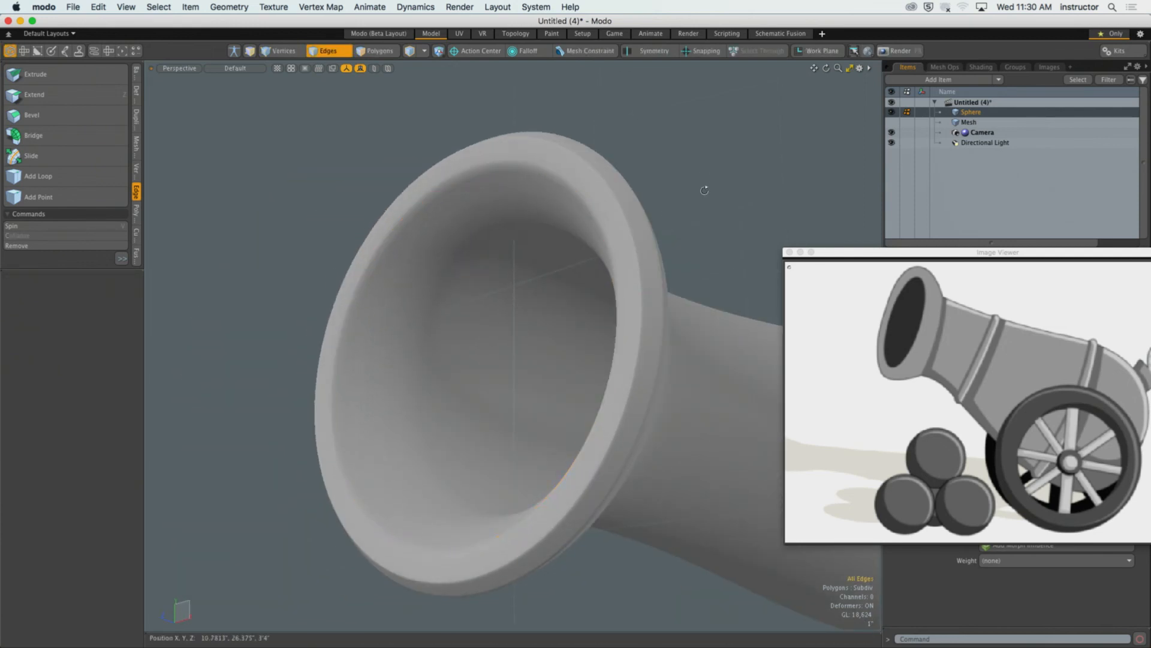
pyautogui.keyDown('alt'); pyautogui.moveTo(704, 188); pyautogui.dragTo(564, 194); pyautogui.keyUp('alt')
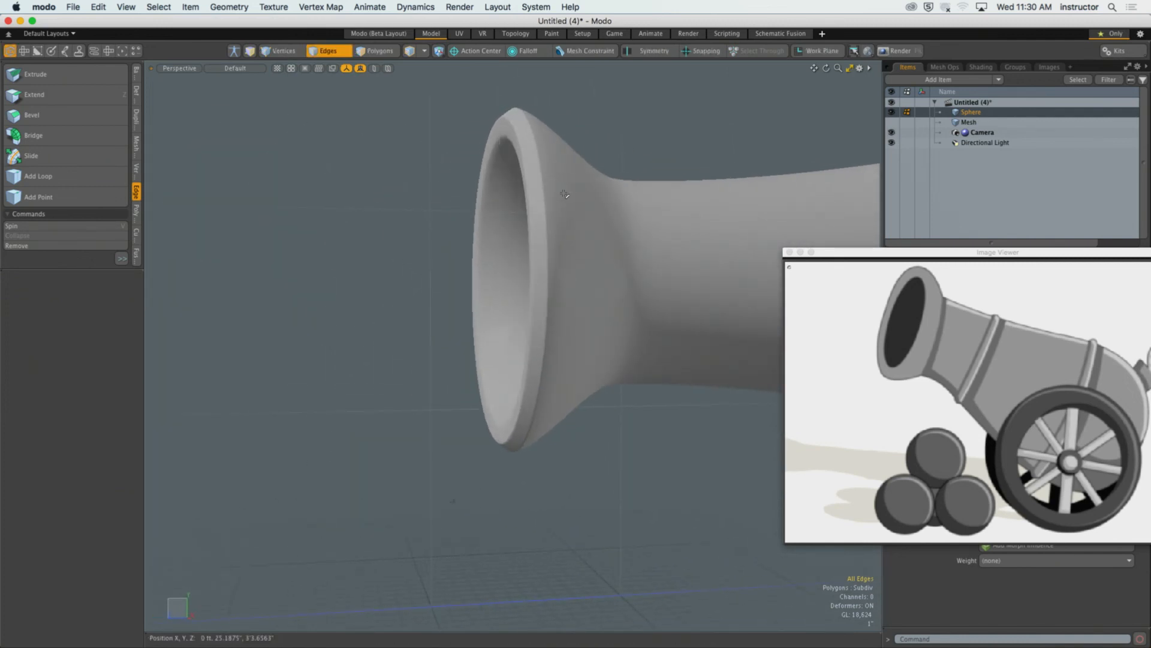
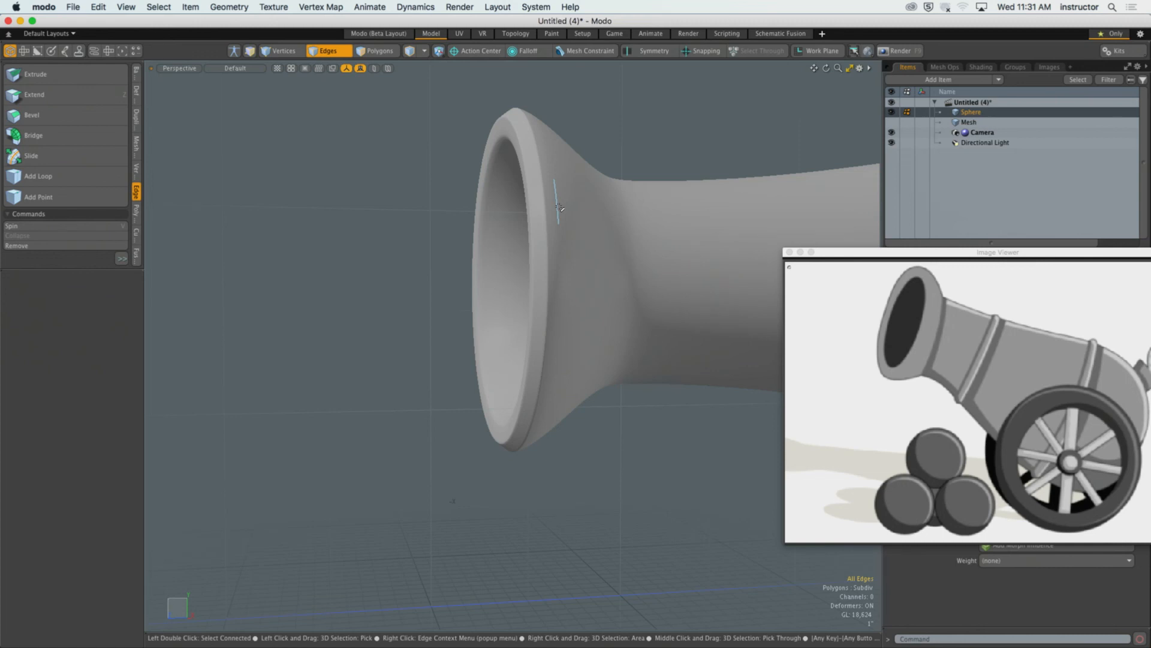
# Step: Examine the Subdivision weight map on the muzzle in Vertex Map shading and return the viewport to Default shading
pyautogui.moveTo(889, 252); pyautogui.dragTo(916, 383)
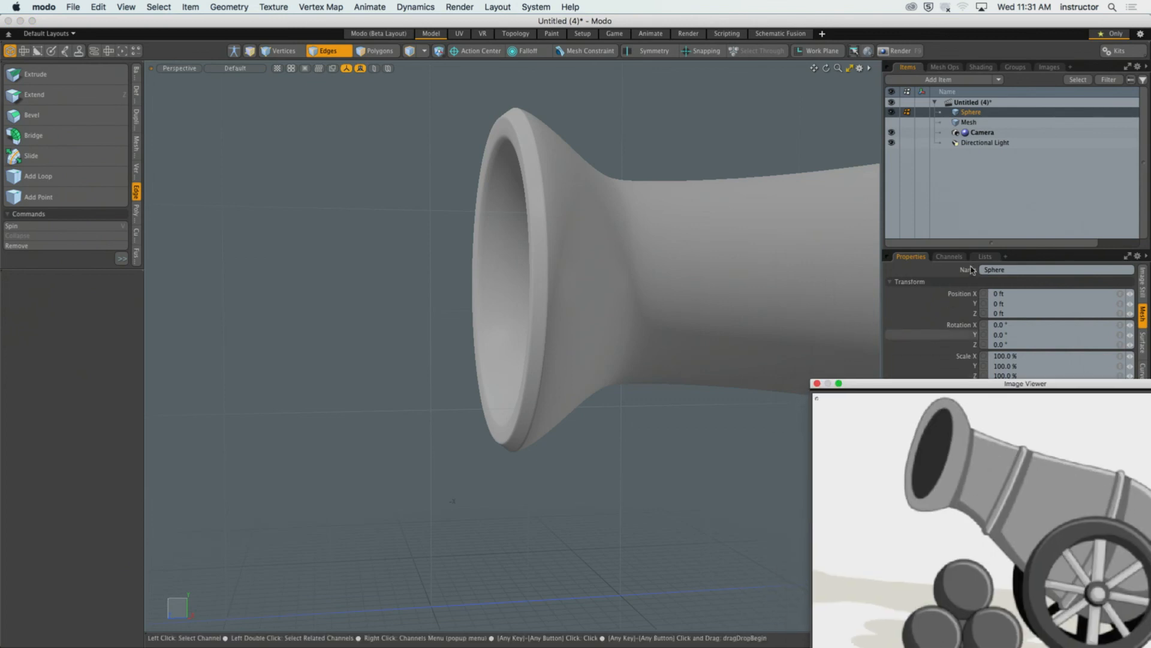
pyautogui.click(985, 256)
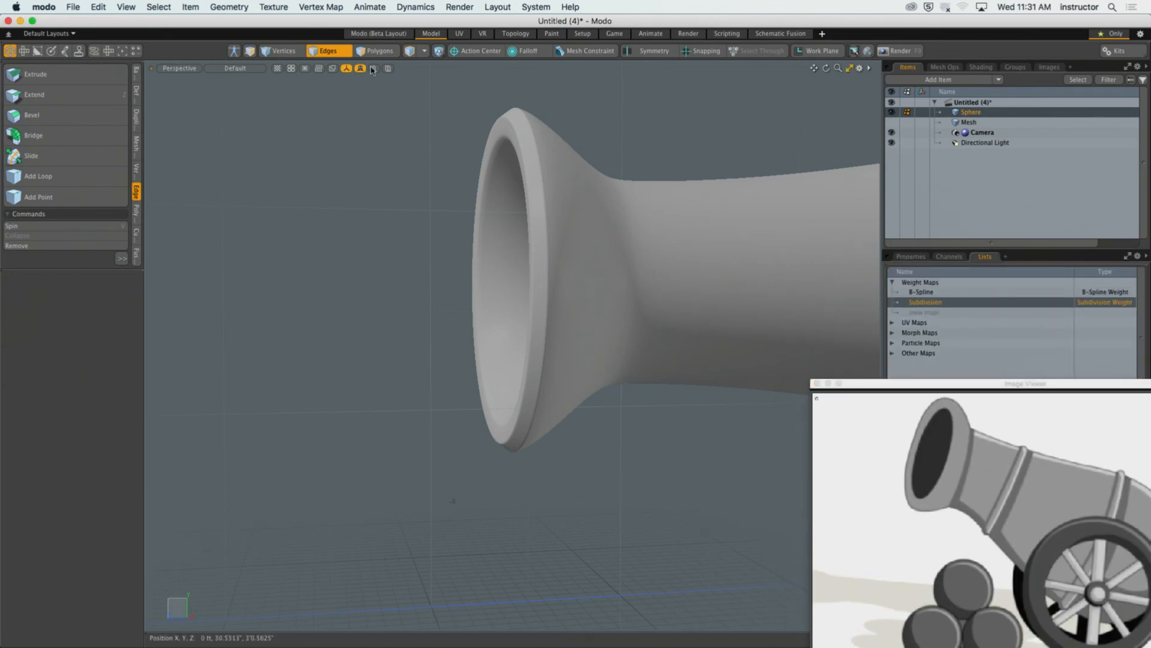
pyautogui.click(252, 68)
pyautogui.click(253, 99)
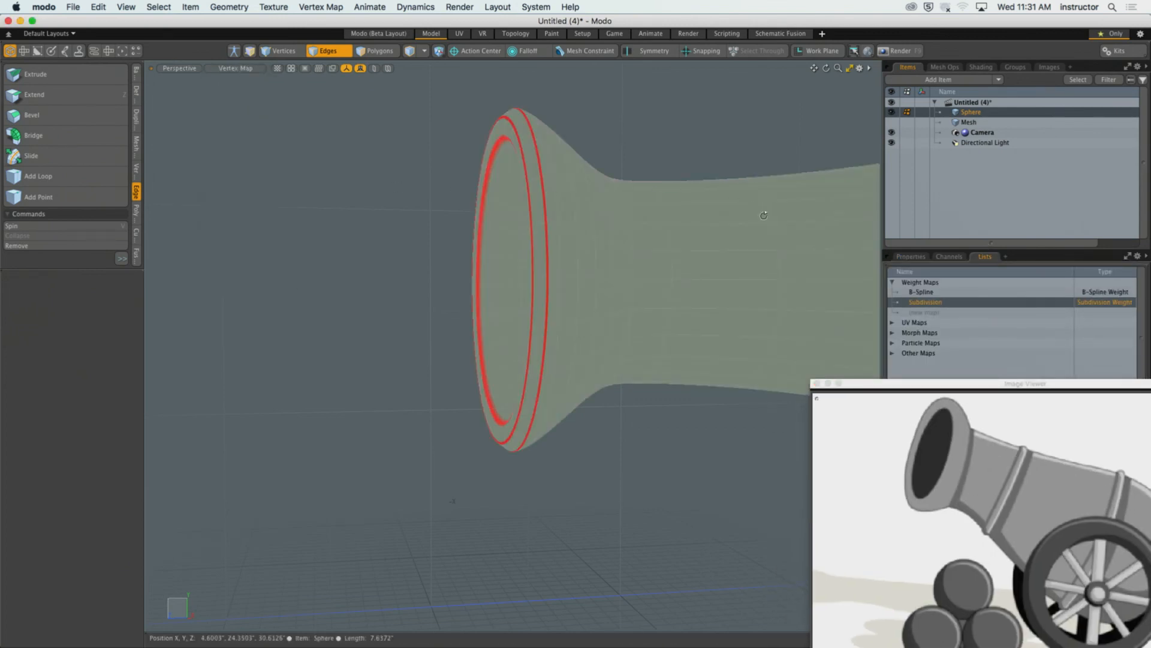
pyautogui.keyDown('alt'); pyautogui.moveTo(763, 216); pyautogui.dragTo(618, 220); pyautogui.keyUp('alt')
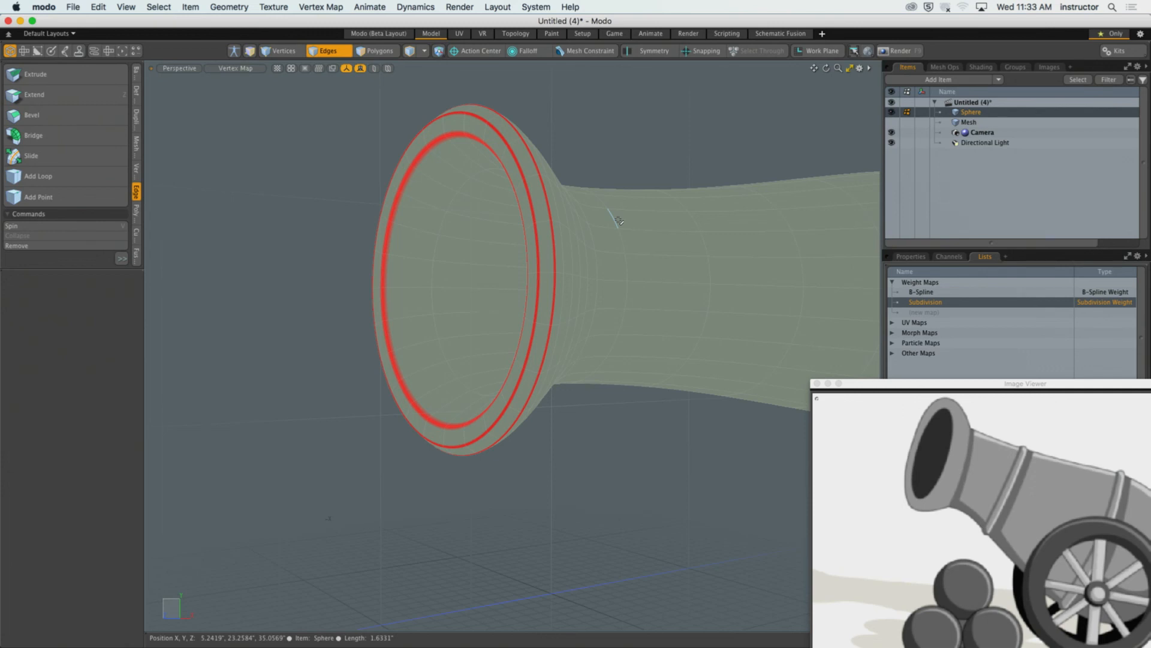
pyautogui.keyDown('alt'); pyautogui.moveTo(632, 272); pyautogui.dragTo(507, 302); pyautogui.keyUp('alt')
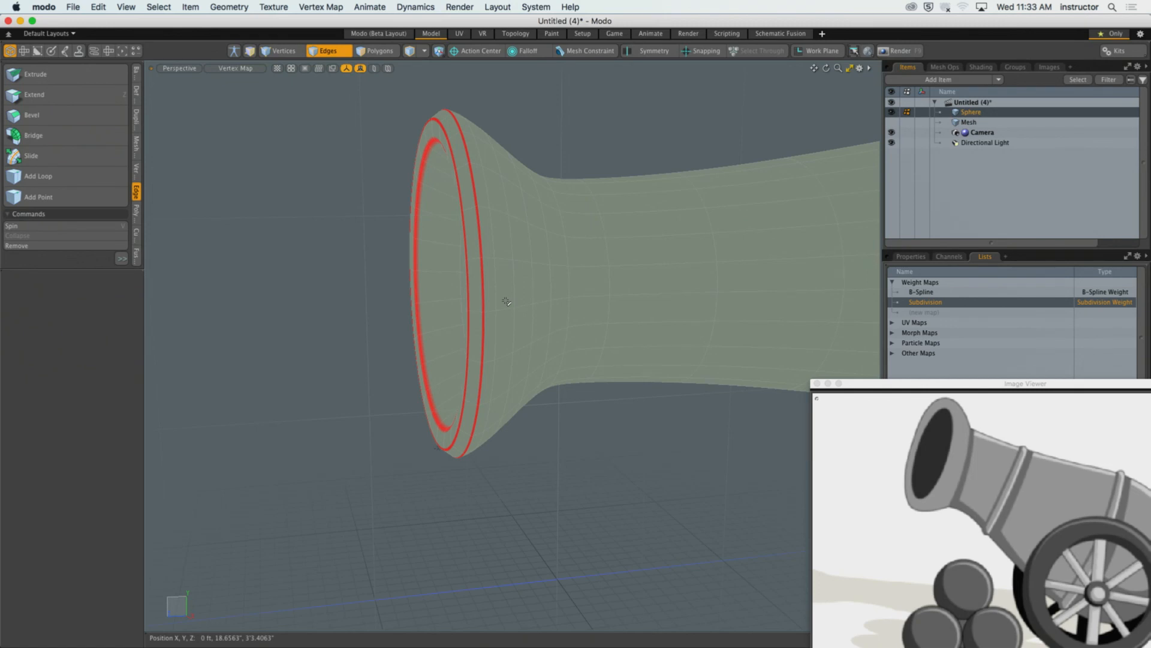
pyautogui.keyDown('alt'); pyautogui.moveTo(507, 302); pyautogui.dragTo(532, 299); pyautogui.keyUp('alt')
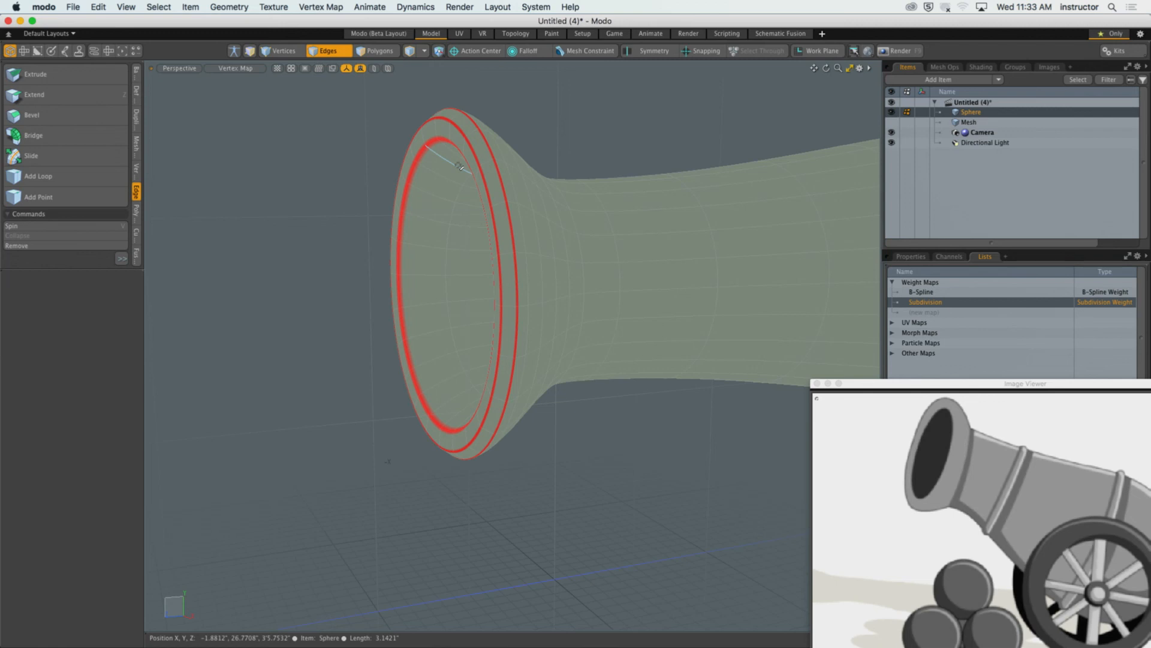
pyautogui.click(235, 68)
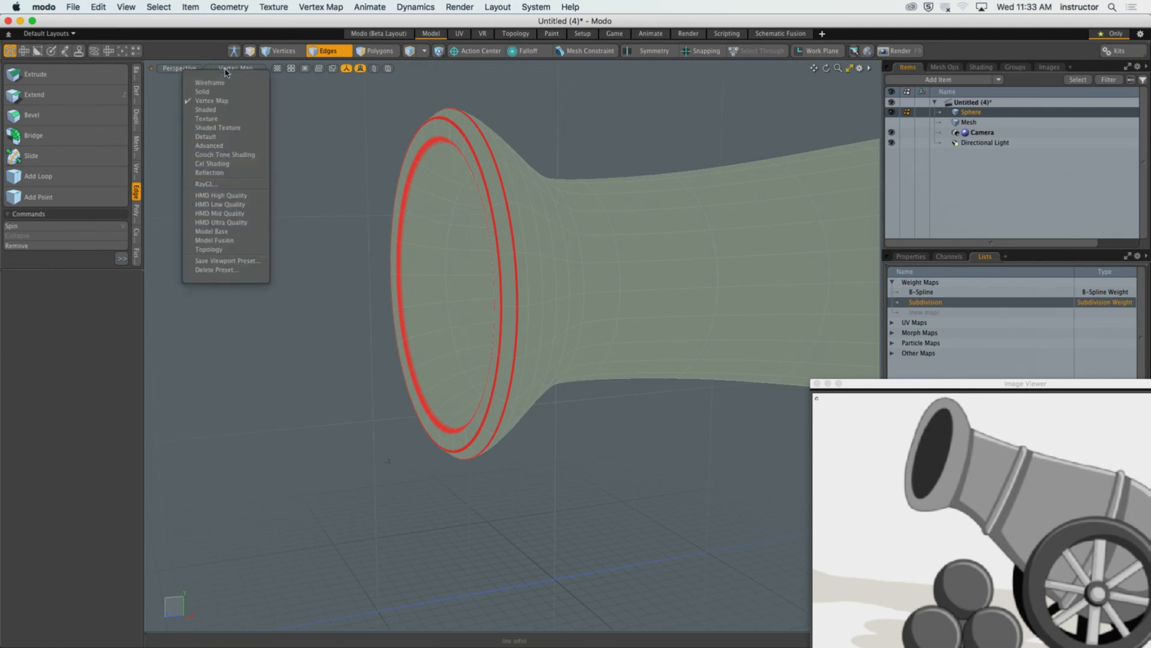
pyautogui.click(219, 137)
# Step: Turn subdivision smoothing off to examine the muzzle rim's polygons up close, and turn smoothing back on with nothing selected
pyautogui.moveTo(466, 156)
pyautogui.keyDown('alt'); pyautogui.keyDown('shift'); pyautogui.mouseDown()
pyautogui.moveTo(475, 191)
pyautogui.moveTo(526, 206)
pyautogui.moveTo(496, 203)
pyautogui.moveTo(628, 206)
pyautogui.mouseUp(); pyautogui.keyUp('shift'); pyautogui.keyUp('alt')
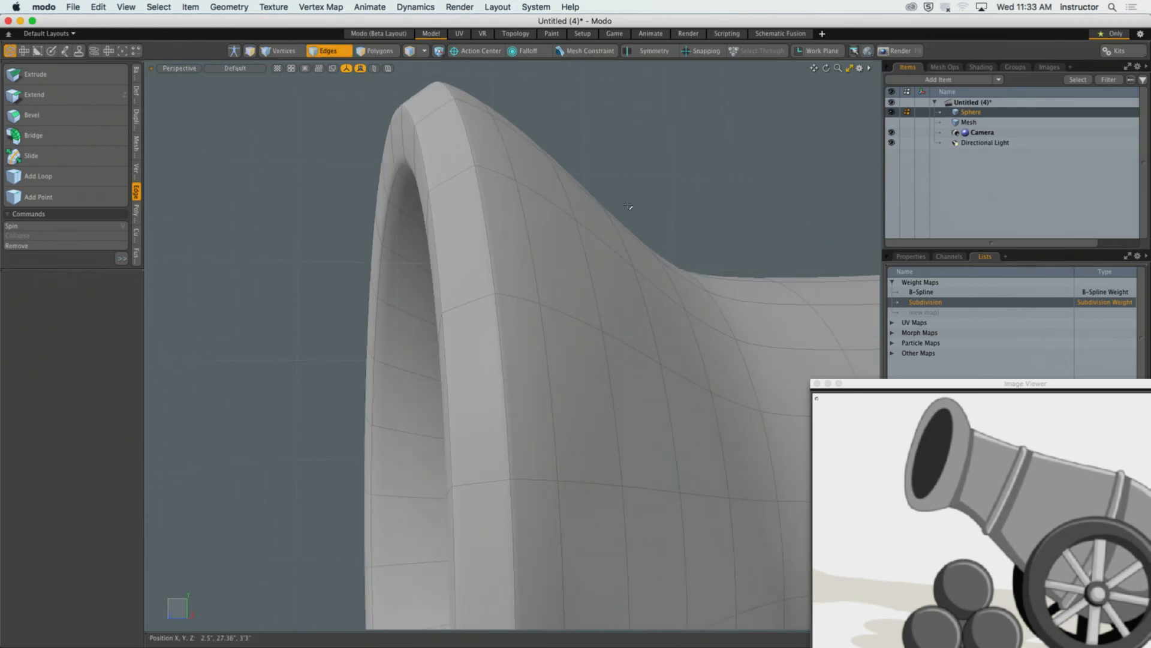
pyautogui.press('Tab')
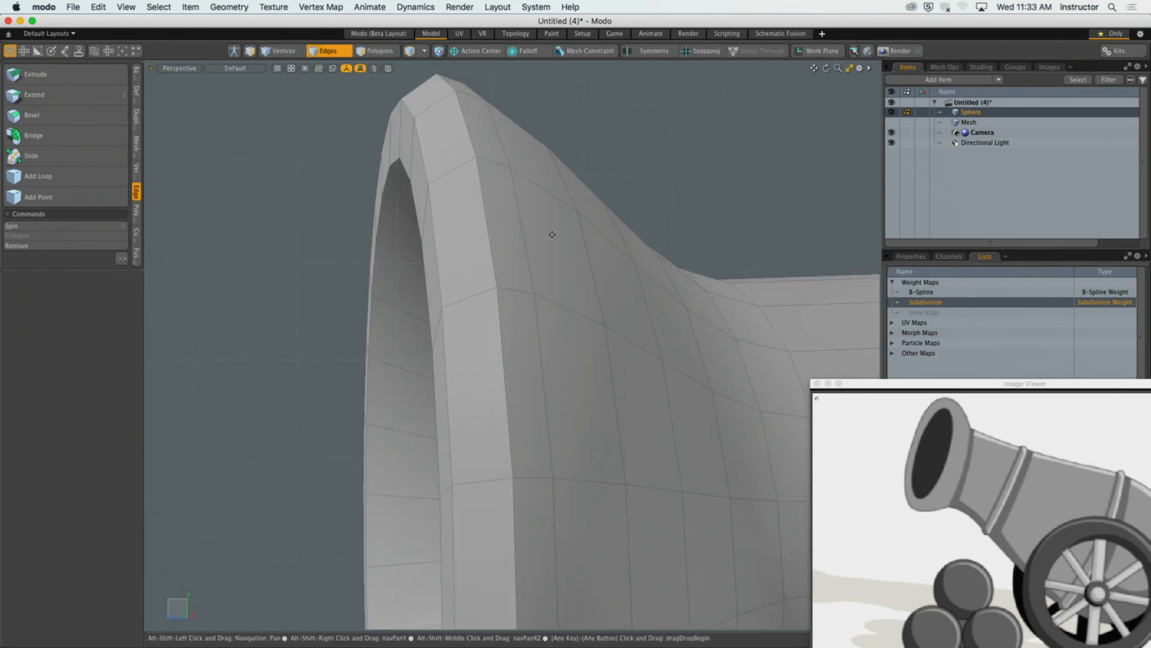
pyautogui.keyDown('alt'); pyautogui.moveTo(515, 247); pyautogui.dragTo(456, 166); pyautogui.keyUp('alt')
pyautogui.press('3')
pyautogui.click(454, 176)
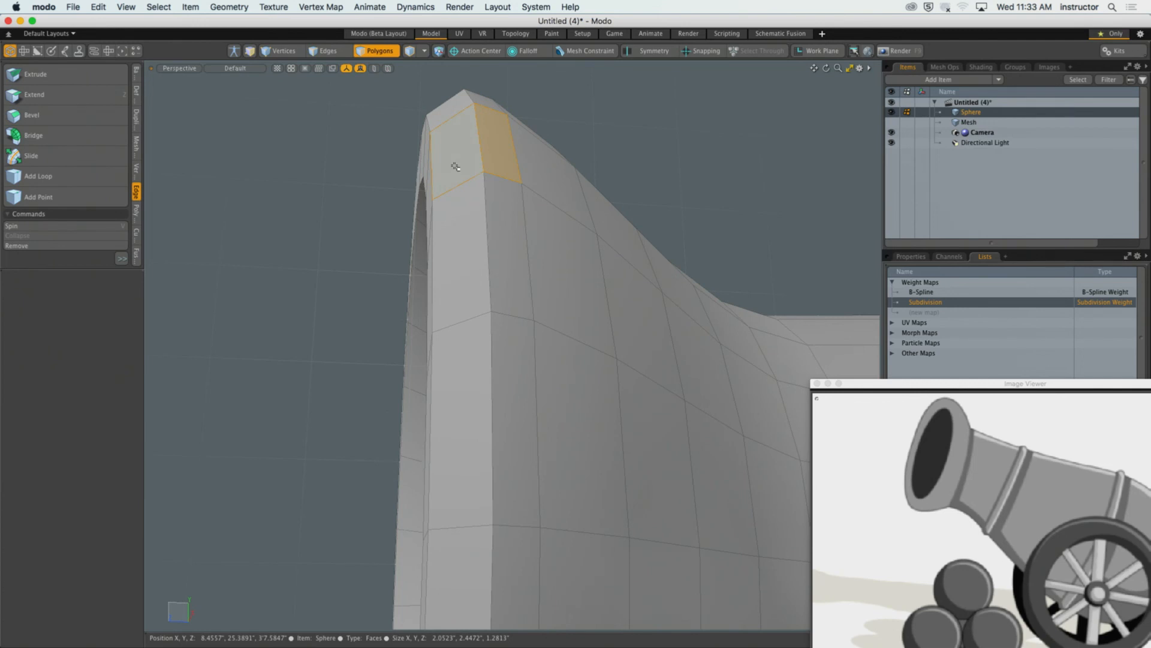
pyautogui.keyDown('alt'); pyautogui.moveTo(602, 172); pyautogui.dragTo(617, 151); pyautogui.keyUp('alt')
pyautogui.click(619, 146)
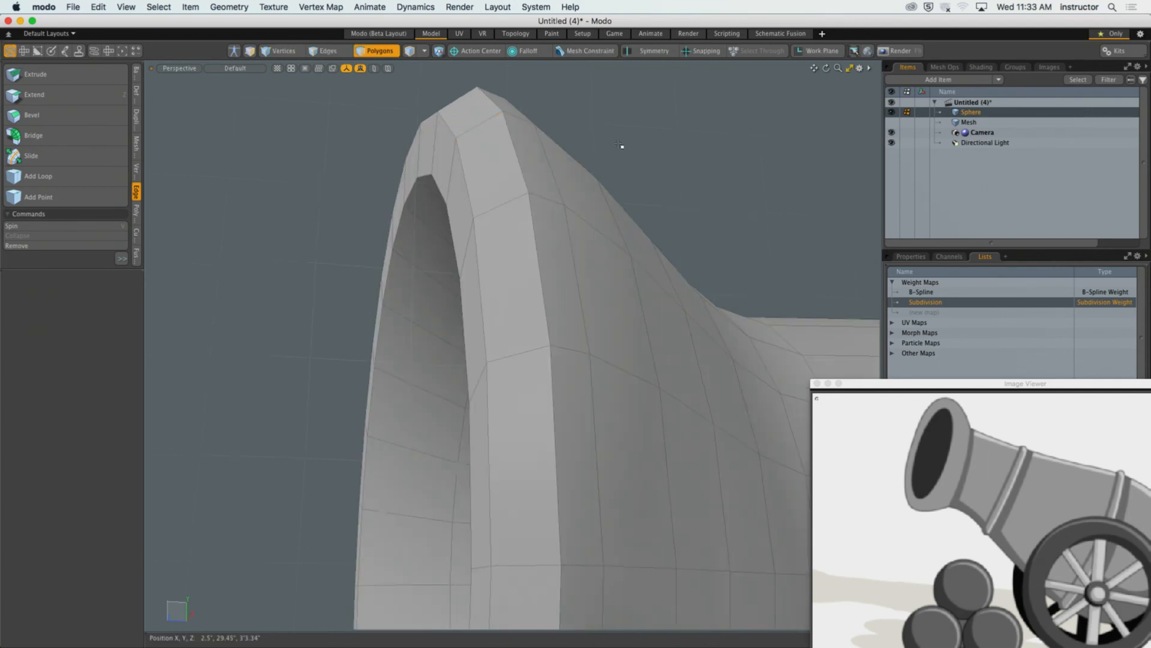
pyautogui.press('Tab')
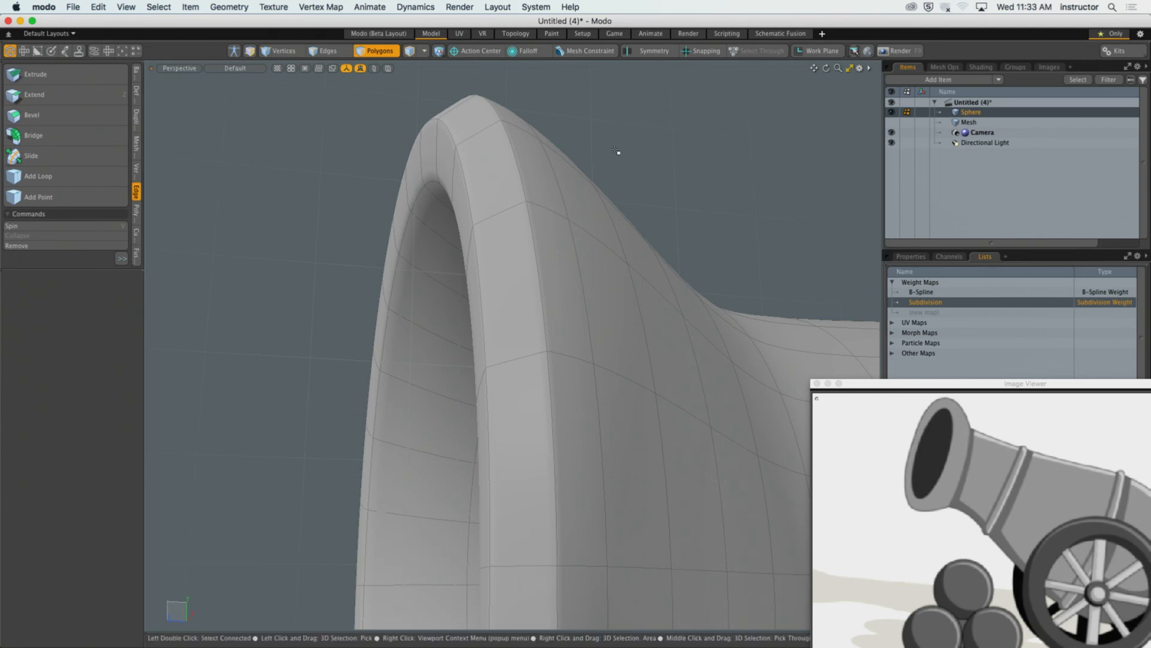
# Step: Select the edge loop deeper inside the muzzle opening, sharpen it with the Edge Weight Tool, and clear the selection
pyautogui.keyDown('alt'); pyautogui.moveTo(618, 152); pyautogui.dragTo(512, 156); pyautogui.keyUp('alt')
pyautogui.keyDown('alt'); pyautogui.moveTo(502, 226); pyautogui.dragTo(552, 209); pyautogui.keyUp('alt')
pyautogui.doubleClick(526, 211)
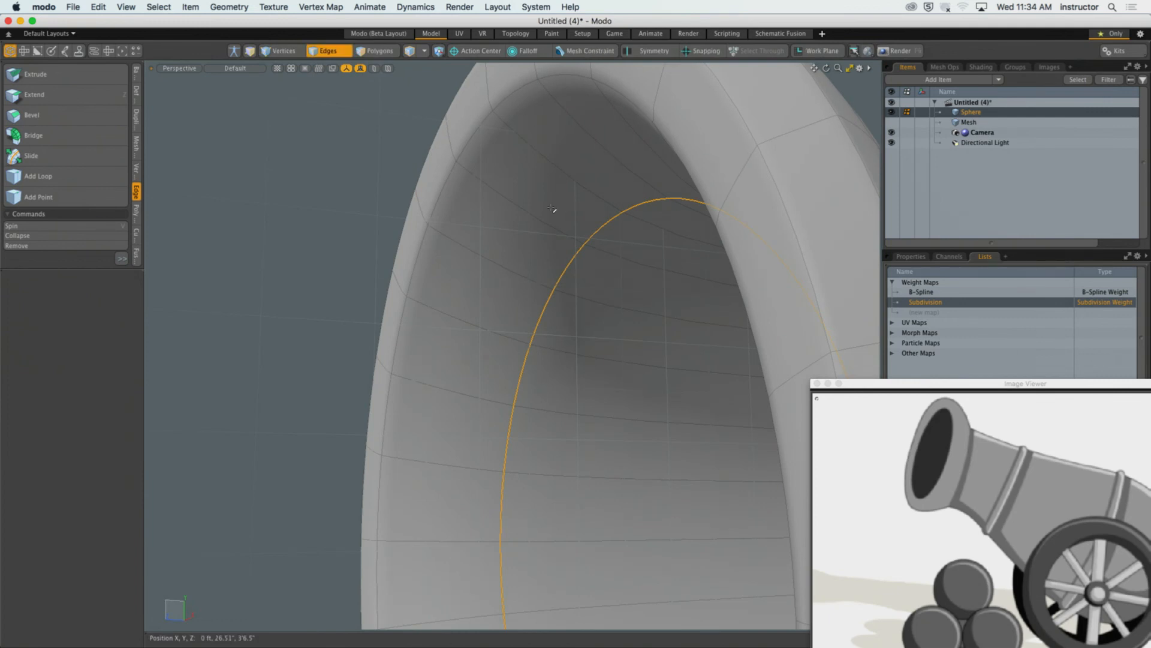
pyautogui.hotkey('shift', 'w')
pyautogui.moveTo(552, 209)
pyautogui.mouseDown()
pyautogui.moveTo(516, 210)
pyautogui.moveTo(544, 210)
pyautogui.mouseUp()
pyautogui.press('q')
pyautogui.click(368, 226)
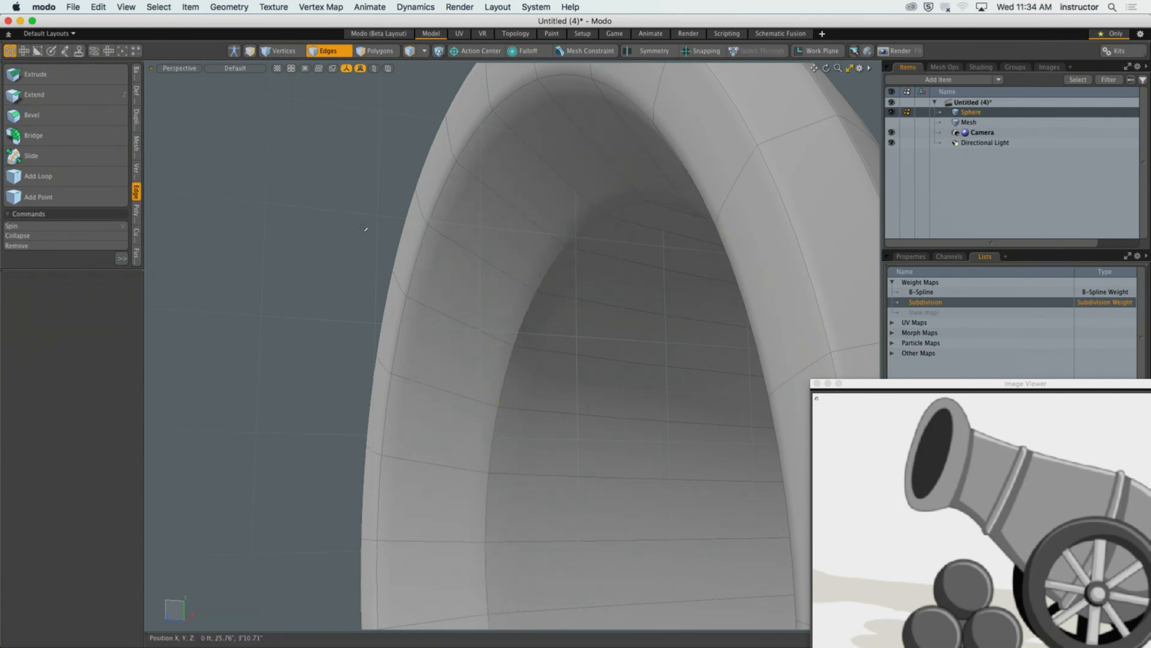
pyautogui.keyDown('alt'); pyautogui.keyDown('shift'); pyautogui.moveTo(367, 226); pyautogui.dragTo(418, 252); pyautogui.keyUp('shift'); pyautogui.keyUp('alt')
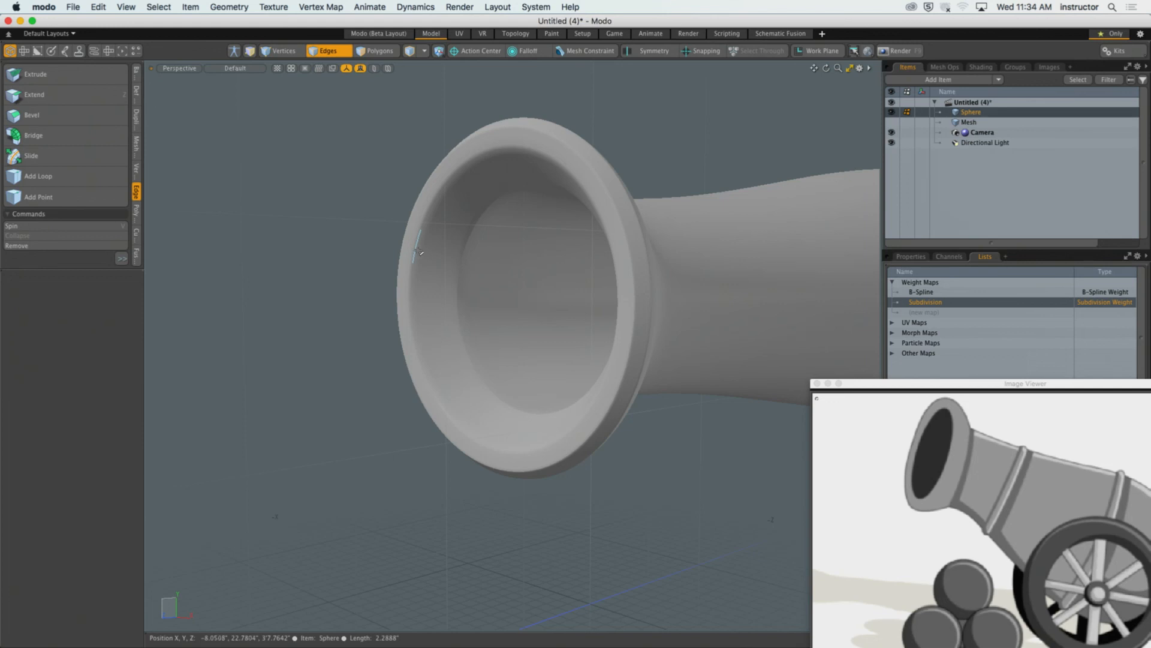
# Step: Examine the smoothed barrel from inside the muzzle and from the side, and move the reference image window clear of the lists
pyautogui.keyDown('alt'); pyautogui.moveTo(417, 252); pyautogui.dragTo(531, 258); pyautogui.keyUp('alt')
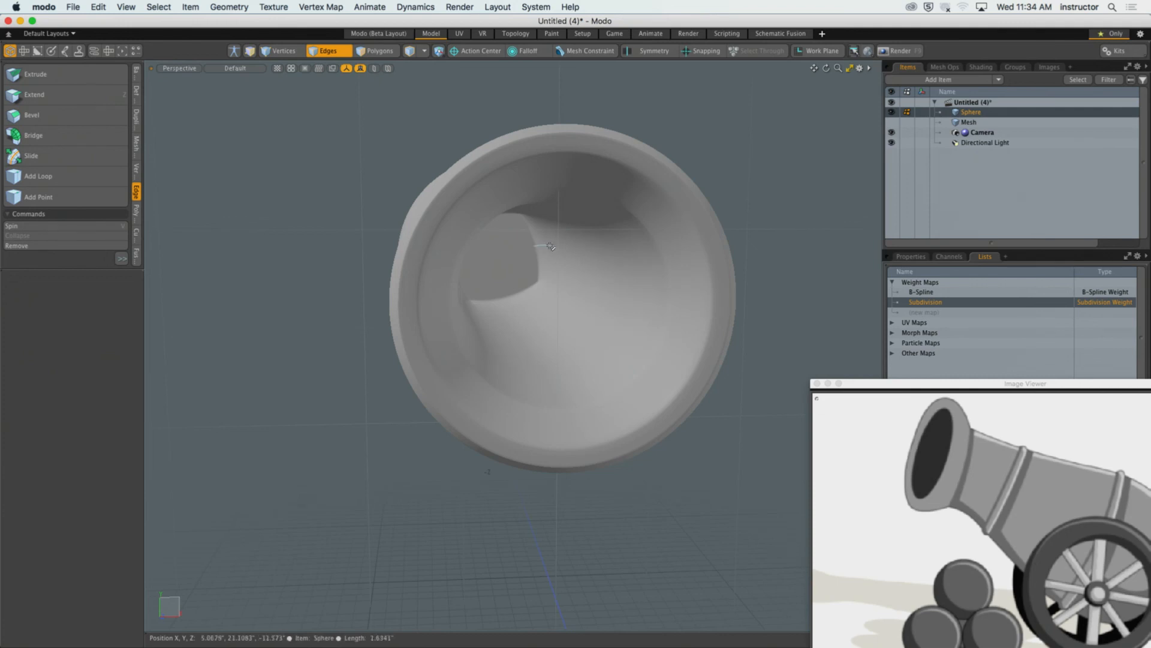
pyautogui.keyDown('alt'); pyautogui.moveTo(530, 258); pyautogui.dragTo(599, 293); pyautogui.keyUp('alt')
pyautogui.keyDown('alt'); pyautogui.moveTo(604, 293); pyautogui.dragTo(477, 266); pyautogui.keyUp('alt')
pyautogui.keyDown('alt'); pyautogui.moveTo(376, 270); pyautogui.dragTo(419, 273); pyautogui.keyUp('alt')
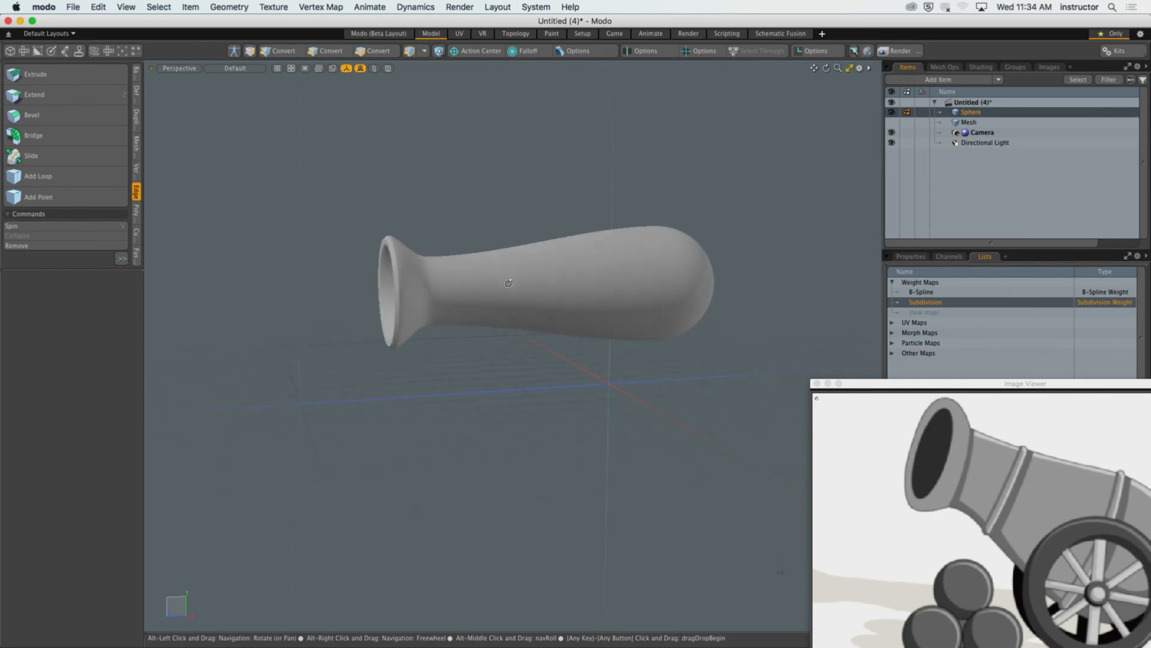
pyautogui.press('2')
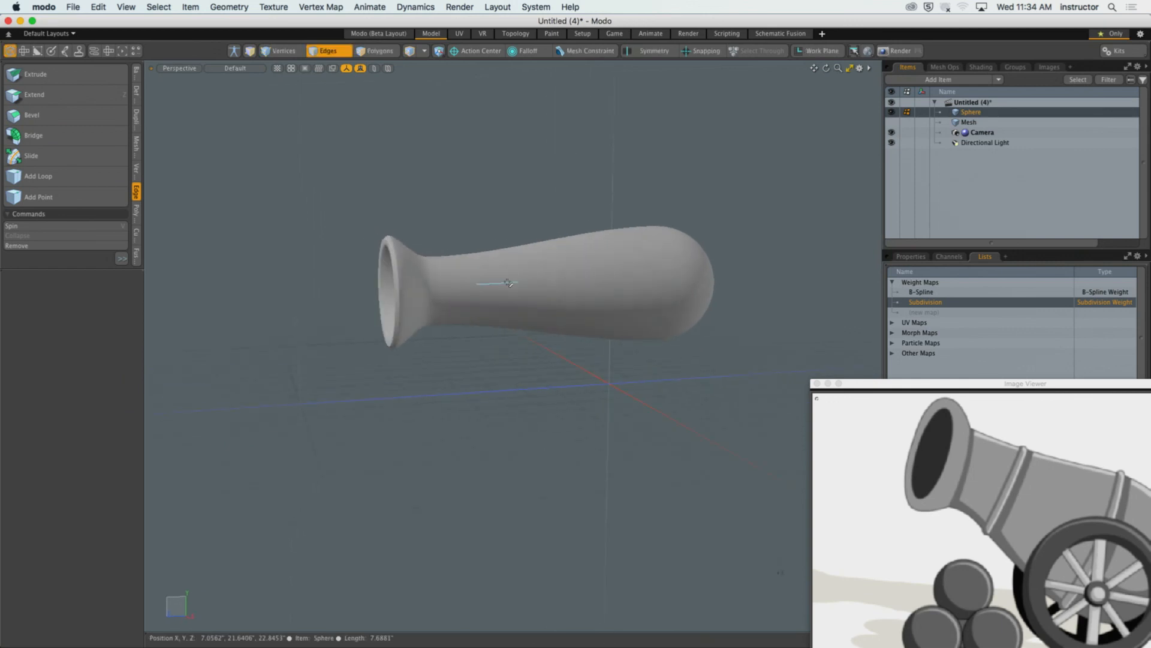
pyautogui.moveTo(1002, 384); pyautogui.dragTo(986, 334)
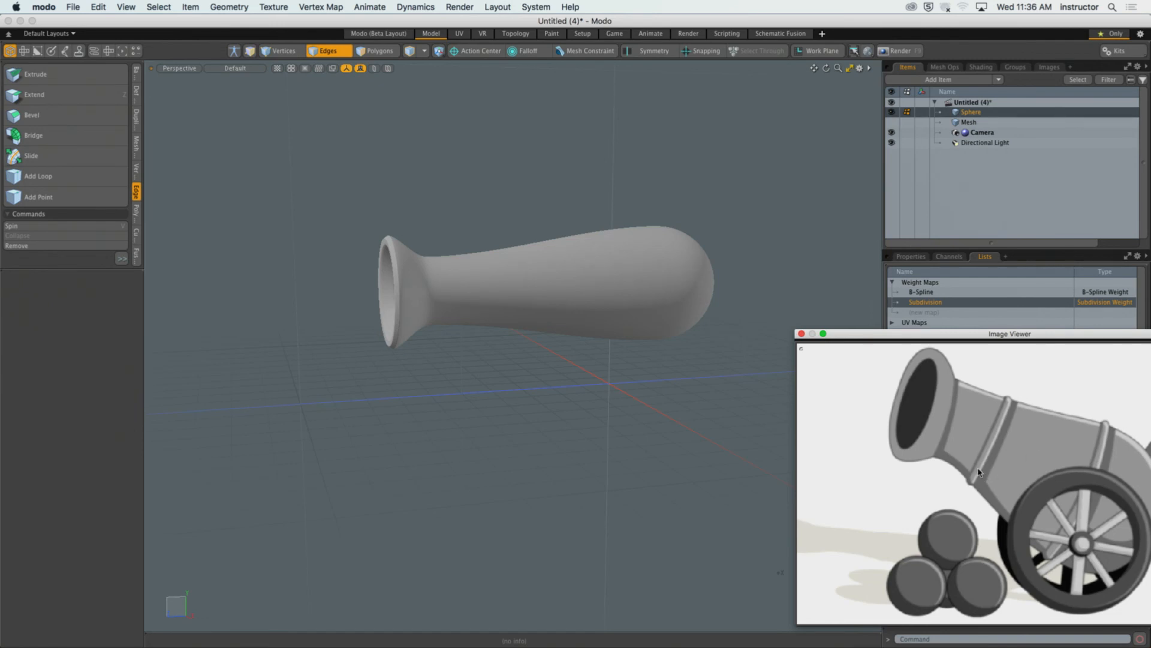
pyautogui.moveTo(837, 334); pyautogui.dragTo(957, 356)
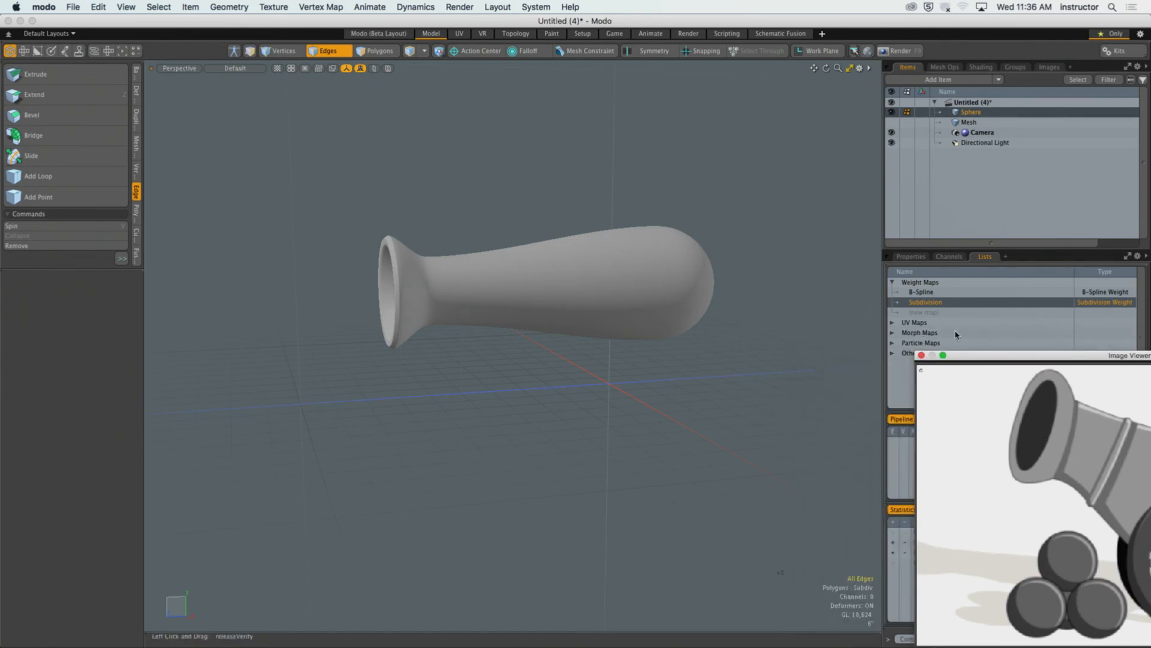
# Step: In the Mesh item, select the block-out barrel and wheel cylinder polygons and delete them
pyautogui.click(969, 121)
pyautogui.keyDown('alt'); pyautogui.moveTo(711, 336); pyautogui.dragTo(739, 332); pyautogui.keyUp('alt')
pyautogui.press('2')
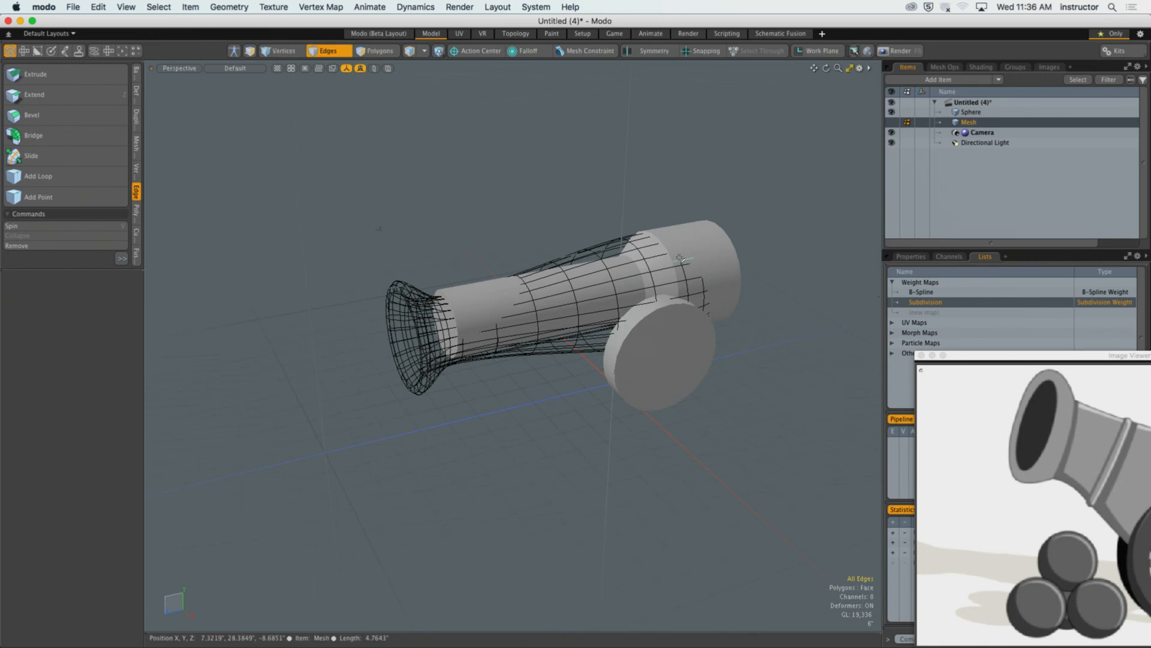
pyautogui.press('3')
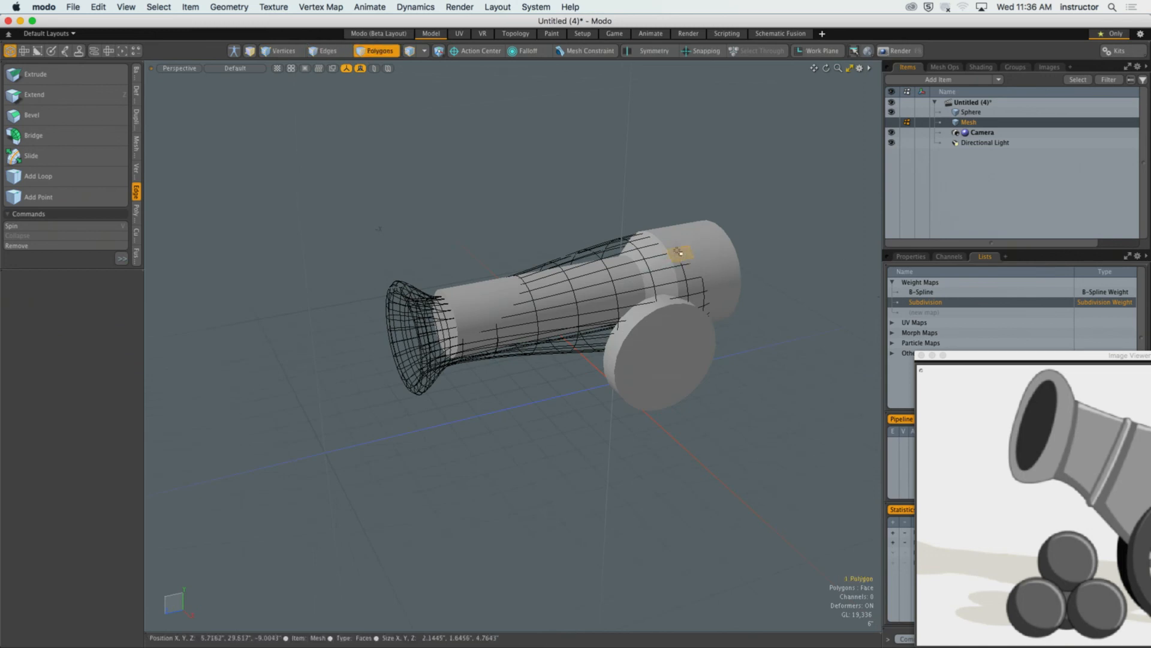
pyautogui.doubleClick(678, 254)
pyautogui.keyDown('shift'); pyautogui.doubleClick(684, 336); pyautogui.keyUp('shift')
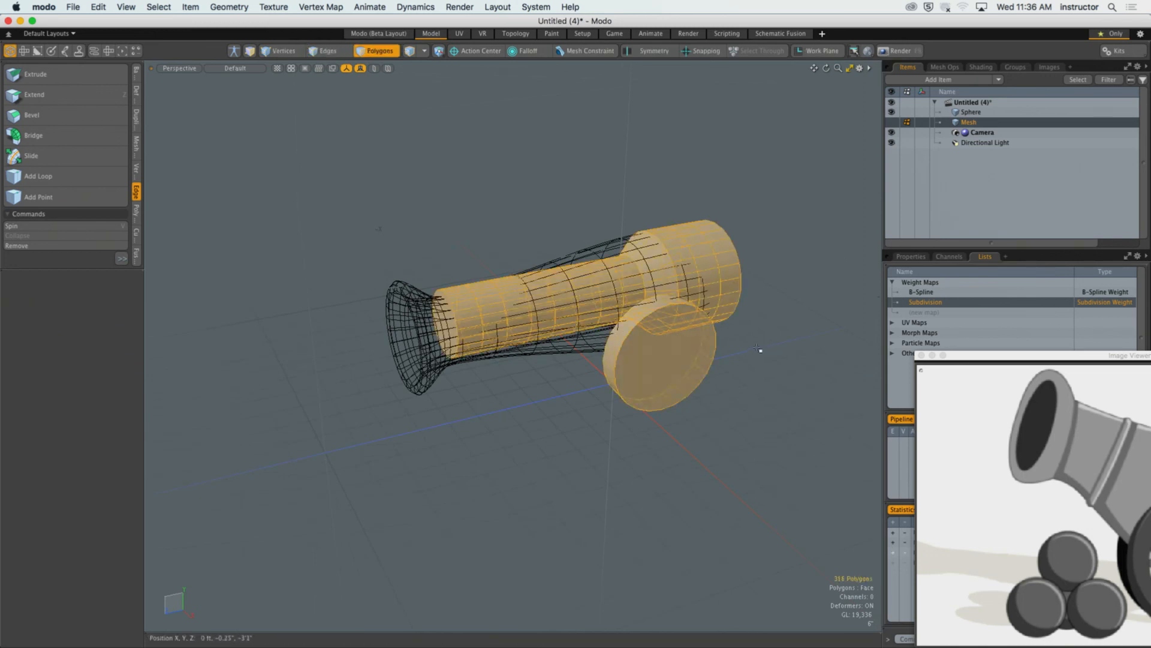
pyautogui.press('Delete')
# Step: Create a thin upright cube slab across the barrel's middle, about 3'5" tall and 2.7" thick, extending past both sides
pyautogui.moveTo(666, 322)
pyautogui.keyDown('alt'); pyautogui.mouseDown()
pyautogui.moveTo(547, 301)
pyautogui.moveTo(654, 307)
pyautogui.mouseUp(); pyautogui.keyUp('alt')
pyautogui.press('KP_3')
pyautogui.keyDown('alt'); pyautogui.keyDown('shift'); pyautogui.moveTo(655, 306); pyautogui.dragTo(634, 319); pyautogui.keyUp('shift'); pyautogui.keyUp('alt')
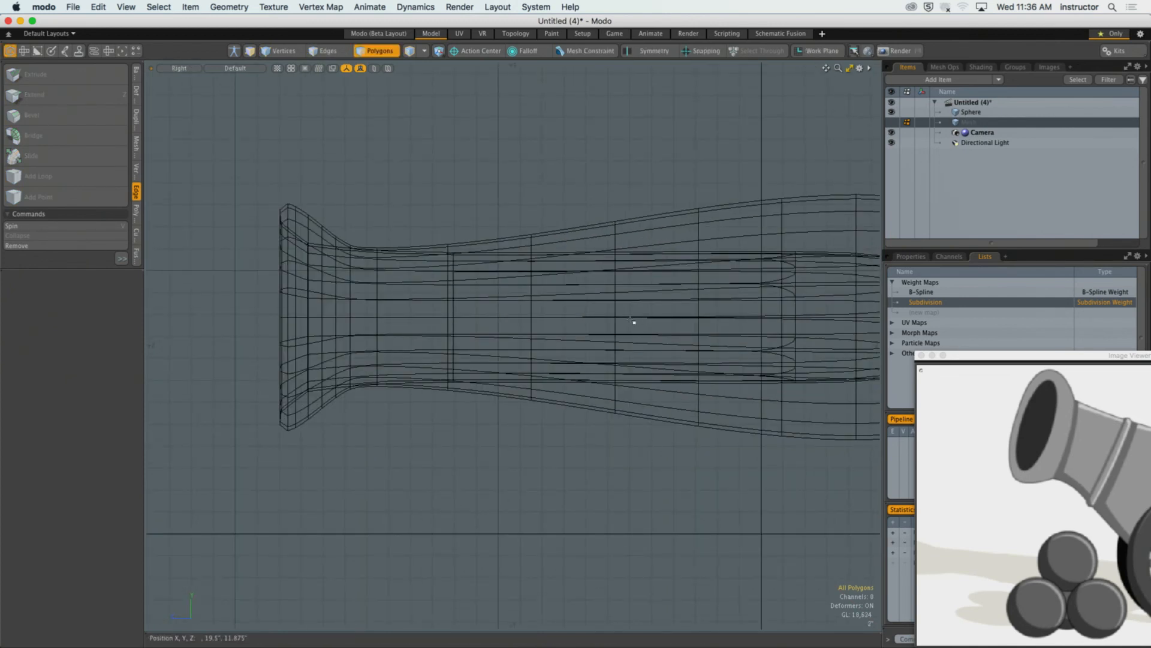
pyautogui.click(137, 72)
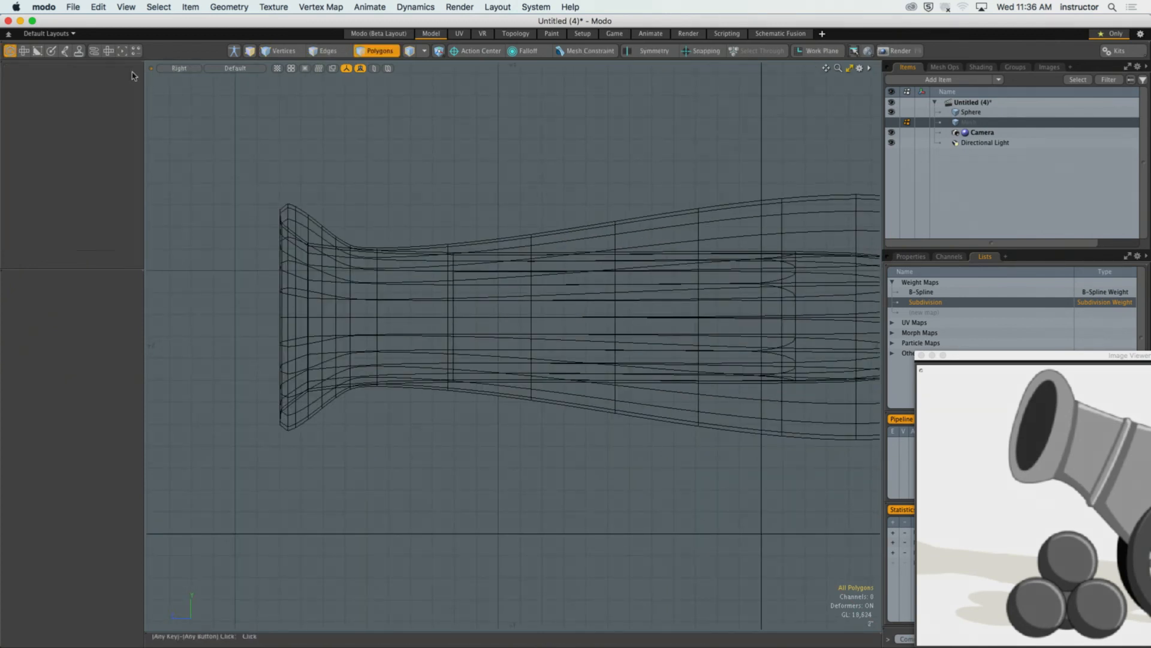
pyautogui.click(17, 74)
pyautogui.moveTo(569, 351); pyautogui.dragTo(566, 580)
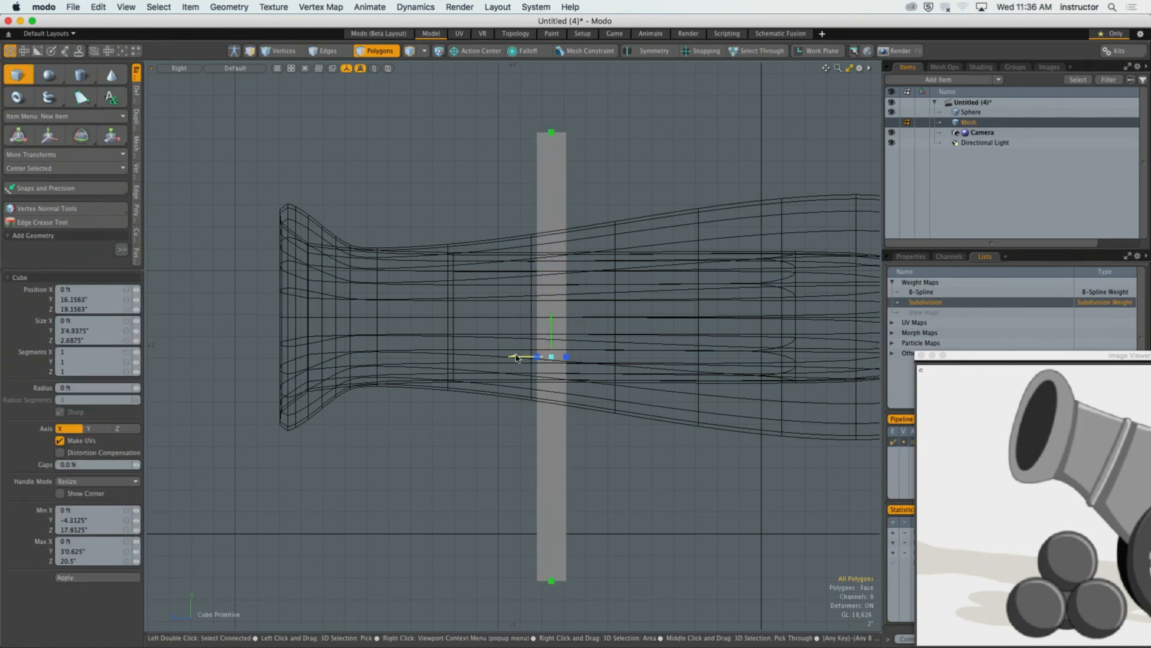
pyautogui.moveTo(534, 354); pyautogui.dragTo(583, 413)
pyautogui.moveTo(538, 307); pyautogui.dragTo(853, 493)
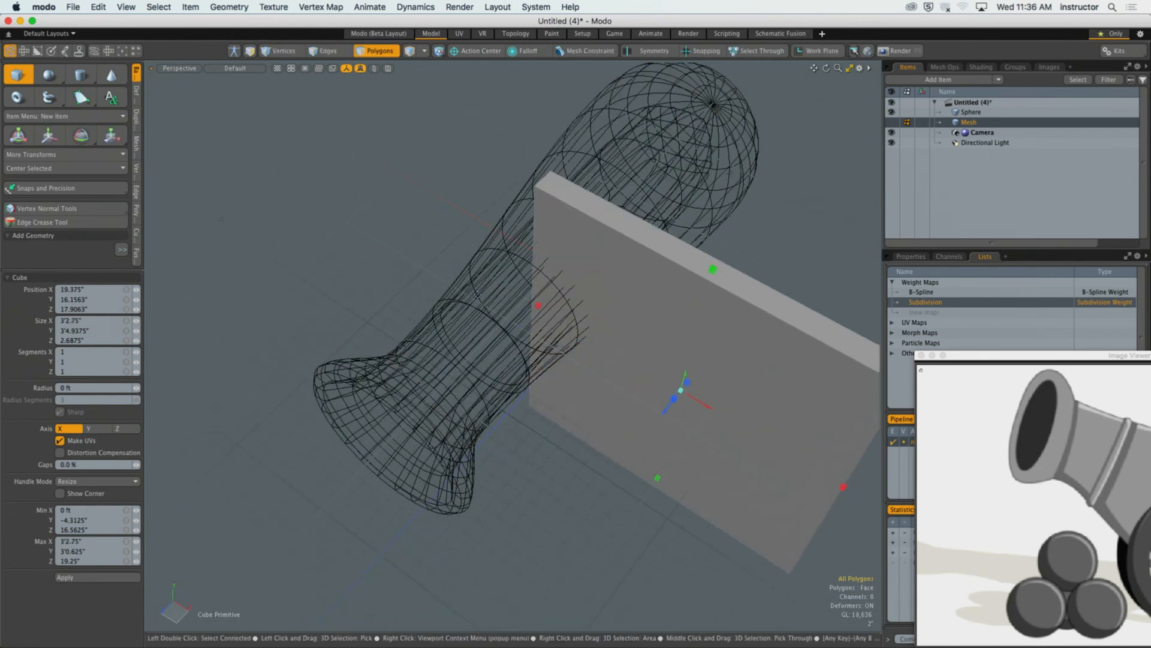
pyautogui.moveTo(539, 306); pyautogui.dragTo(323, 177)
pyautogui.press('space')
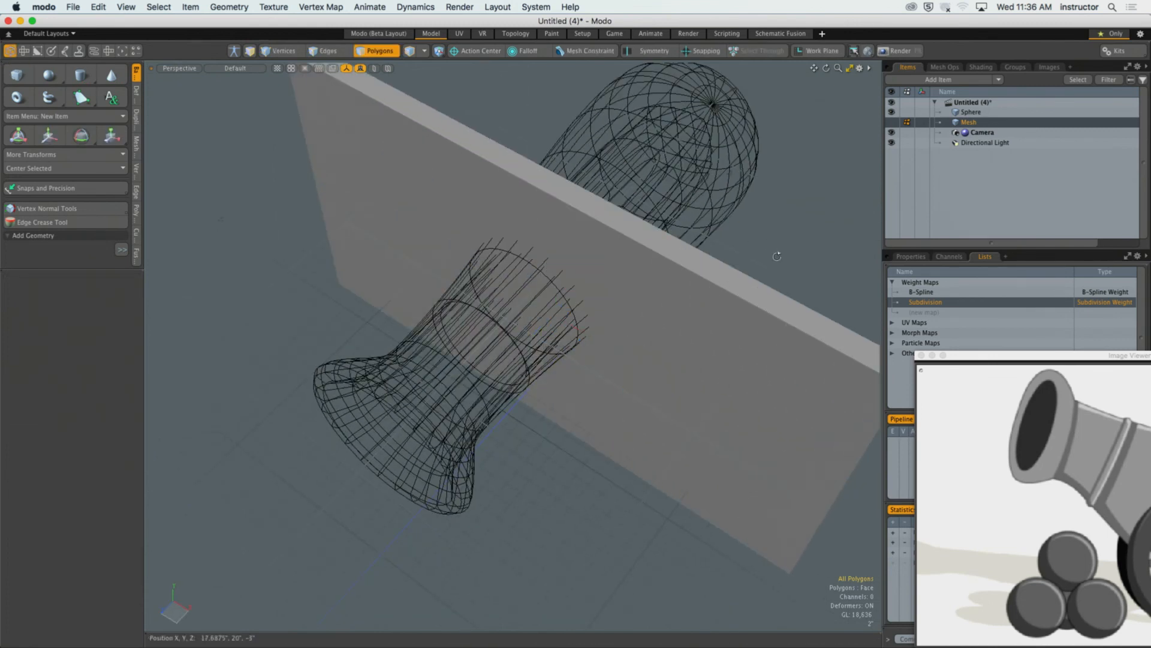
# Step: Select the whole slab in the side view and nudge it about 0.375" along the barrel toward the rear
pyautogui.keyDown('alt'); pyautogui.moveTo(776, 254); pyautogui.dragTo(555, 211); pyautogui.keyUp('alt')
pyautogui.doubleClick(576, 186)
pyautogui.scroll(-4, 576, 186)
pyautogui.hotkey('ctrl', 'space')
pyautogui.click(614, 237)
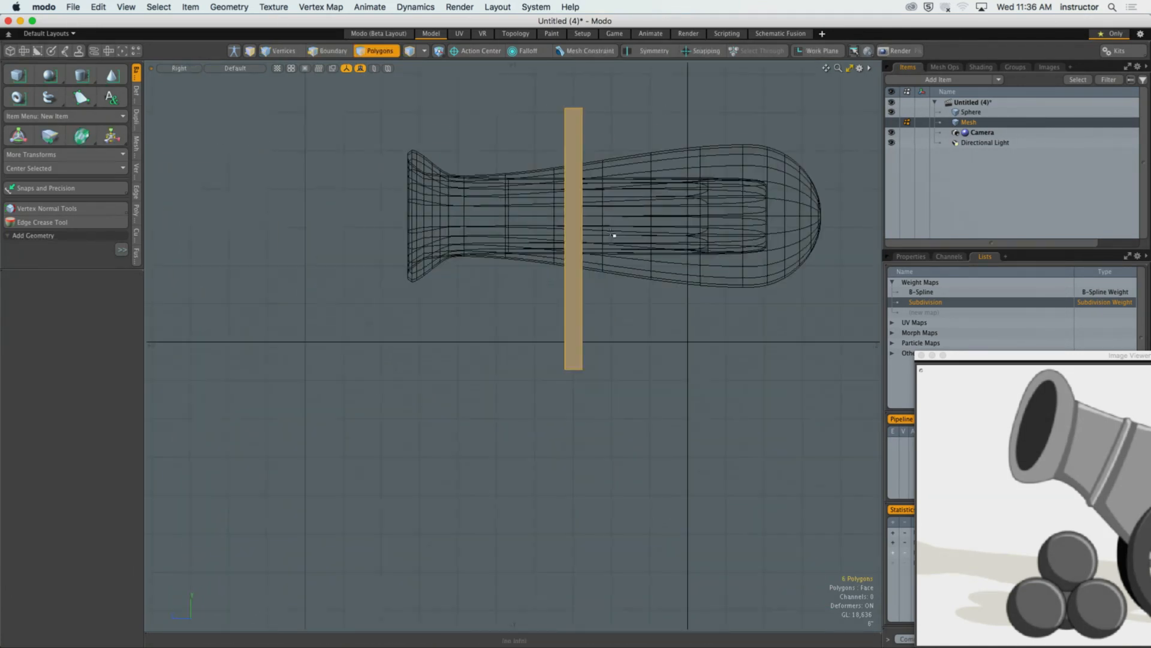
pyautogui.keyDown('alt'); pyautogui.keyDown('shift'); pyautogui.moveTo(619, 240); pyautogui.dragTo(610, 282); pyautogui.keyUp('shift'); pyautogui.keyUp('alt')
pyautogui.press('w')
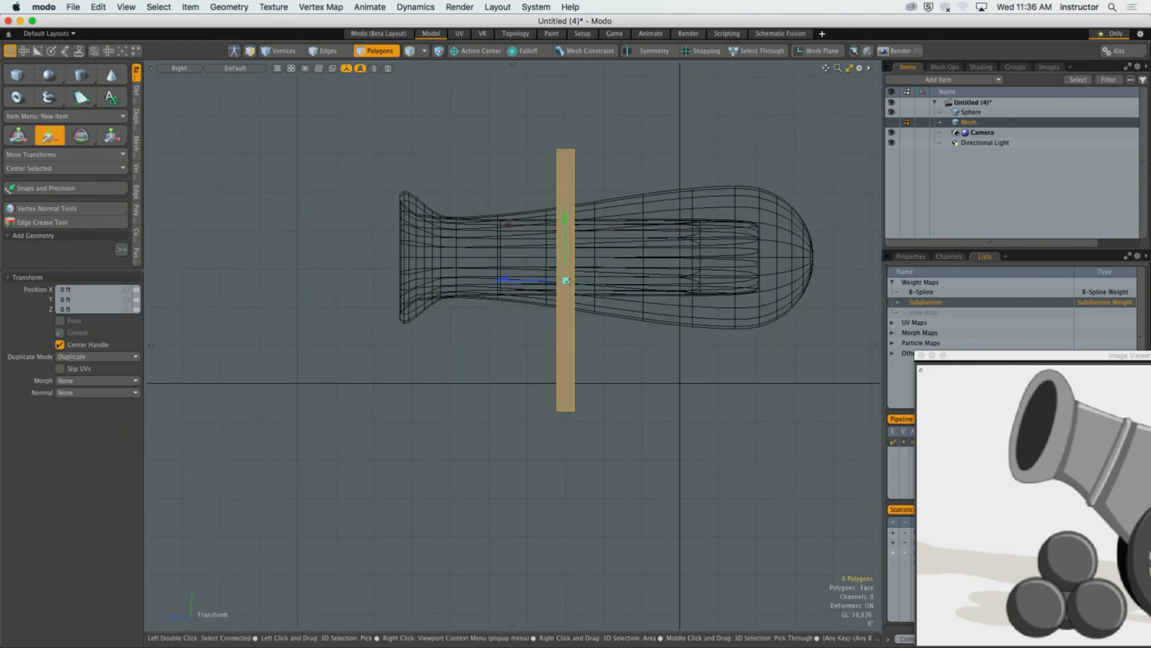
pyautogui.moveTo(528, 280)
pyautogui.mouseDown()
pyautogui.moveTo(628, 279)
pyautogui.moveTo(534, 280)
pyautogui.mouseUp()
pyautogui.scroll(5, 548, 288)
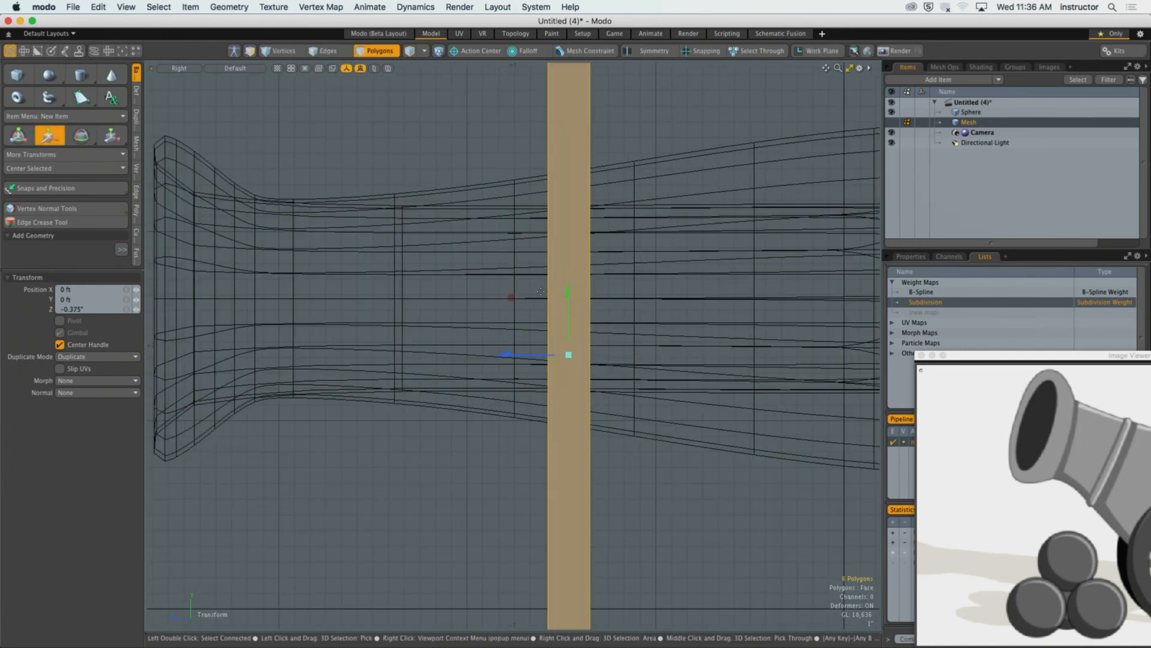
pyautogui.press('2')
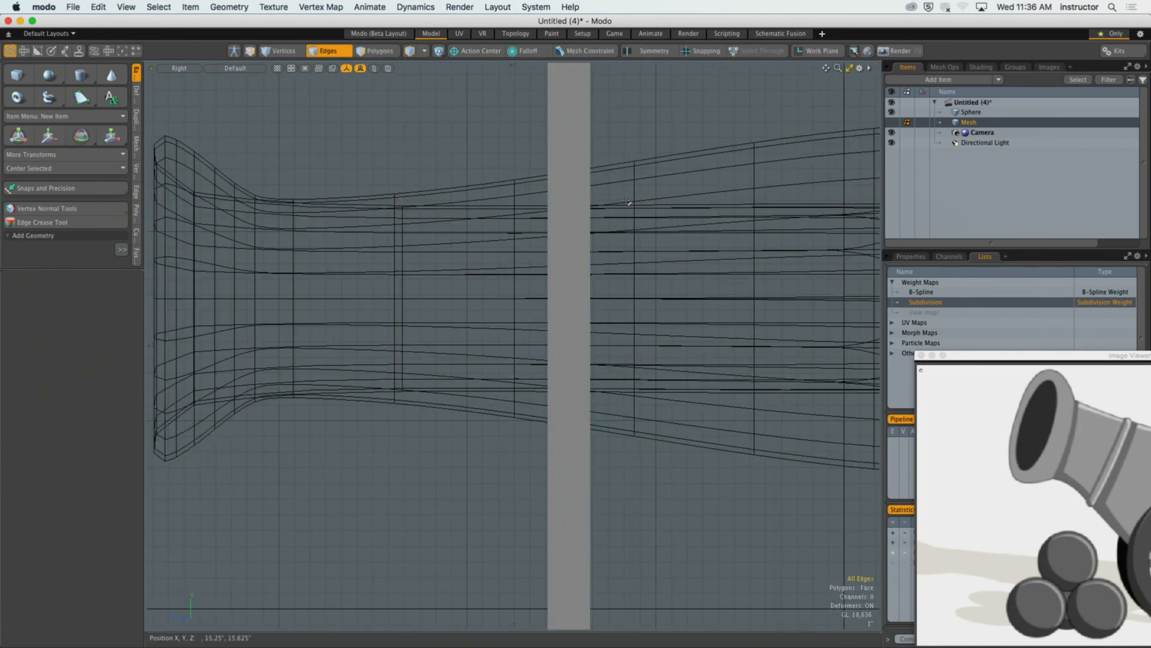
pyautogui.scroll(-1, 685, 379)
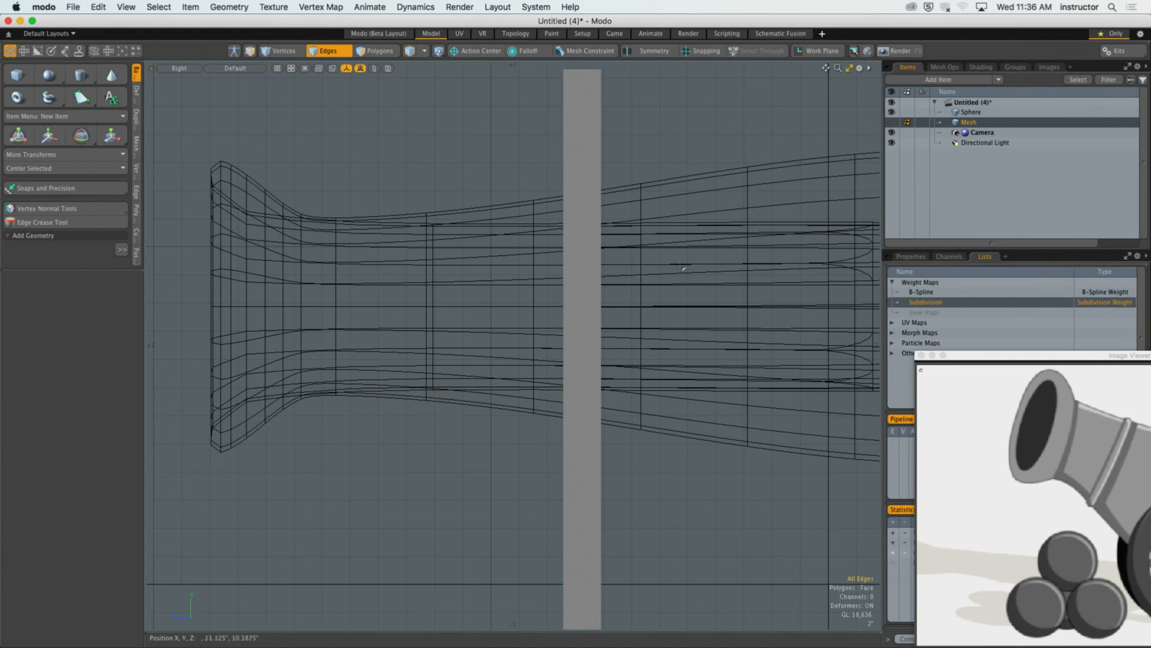
pyautogui.press('3')
pyautogui.scroll(-3, 547, 302)
pyautogui.keyDown('alt'); pyautogui.keyDown('shift'); pyautogui.moveTo(549, 295); pyautogui.dragTo(489, 329); pyautogui.keyUp('shift'); pyautogui.keyUp('alt')
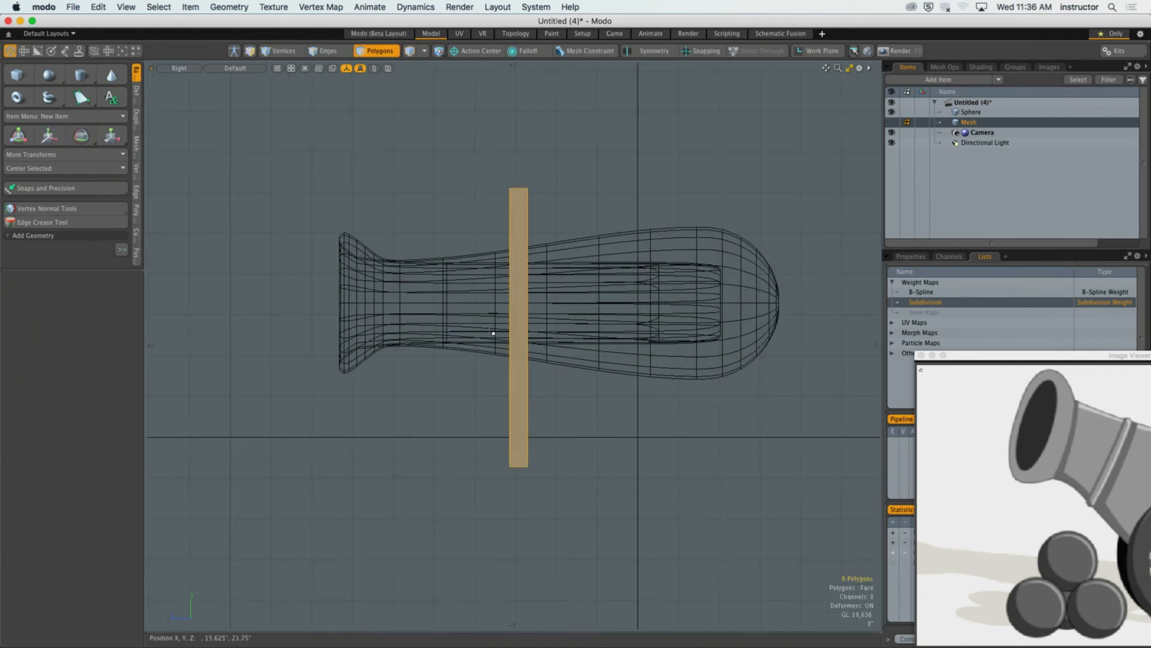
pyautogui.hotkey('ctrl', 'space')
pyautogui.click(554, 271)
pyautogui.keyDown('alt'); pyautogui.moveTo(635, 246); pyautogui.dragTo(585, 281); pyautogui.keyUp('alt')
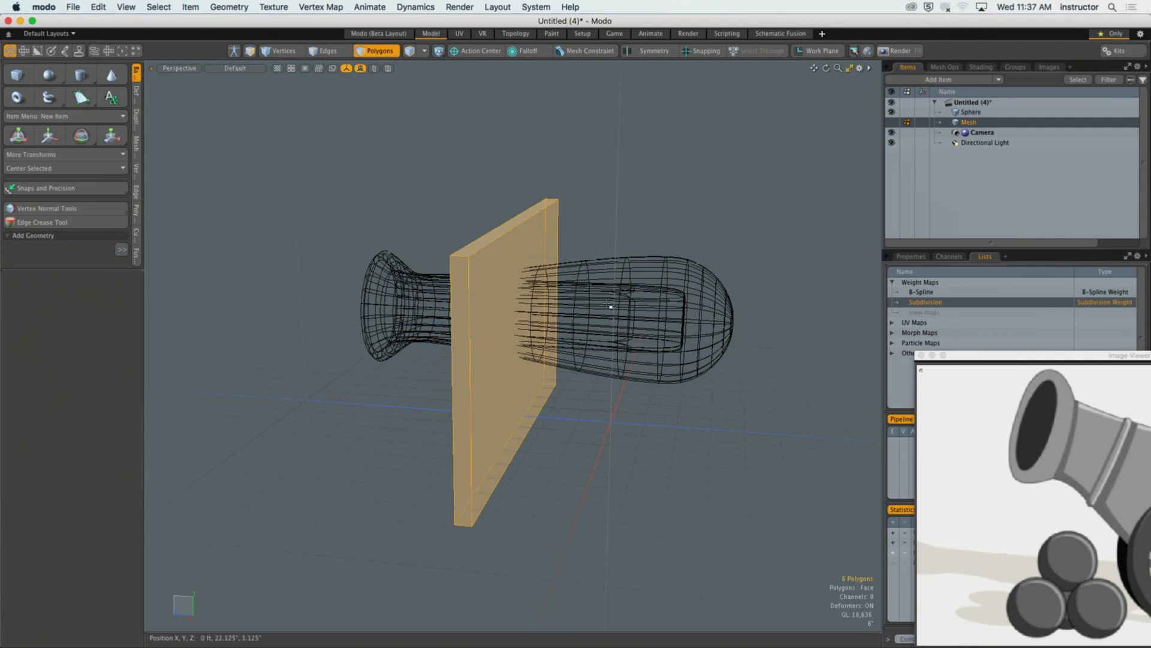
pyautogui.press('super+v')
pyautogui.press('w')
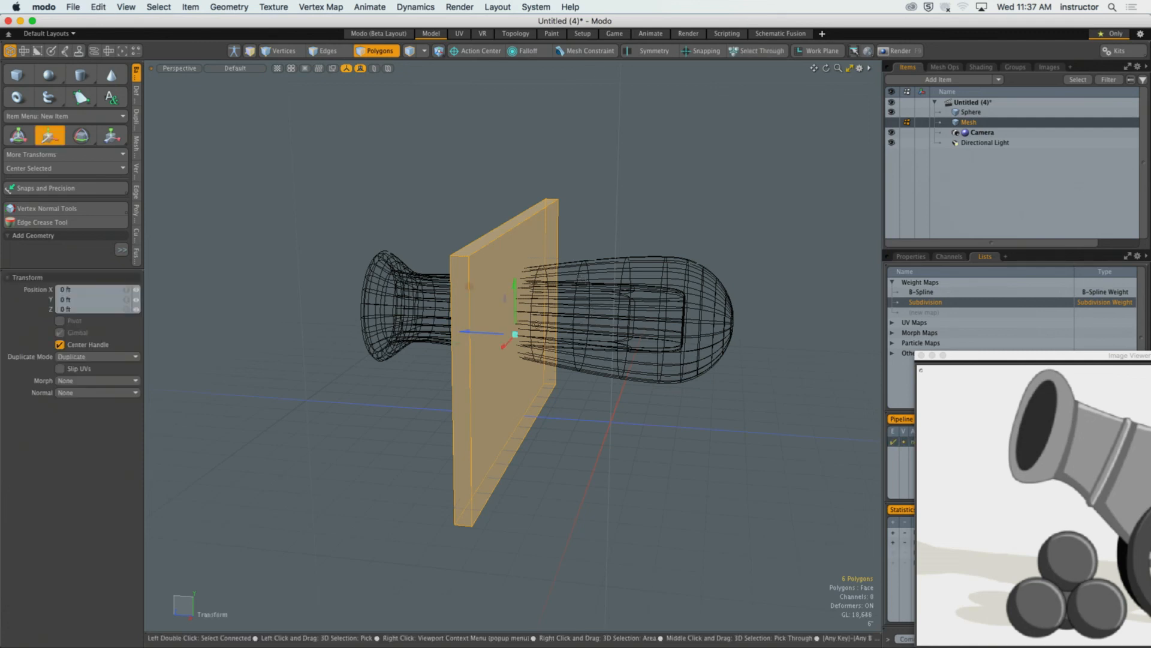
pyautogui.moveTo(483, 334); pyautogui.dragTo(571, 337)
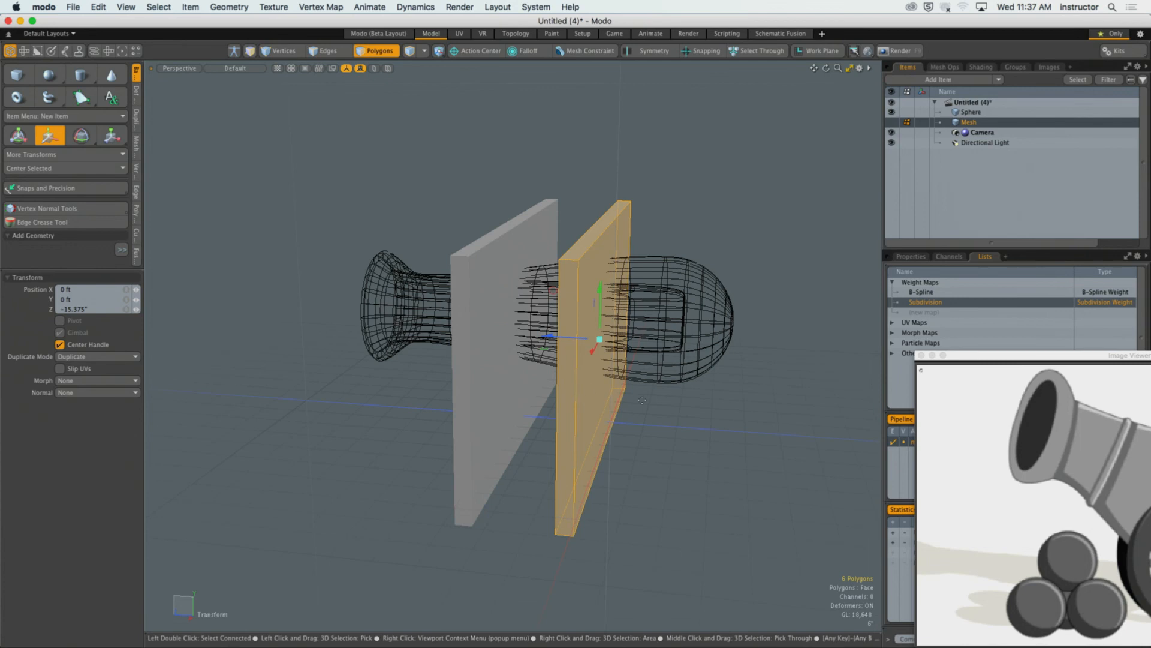
pyautogui.press('q')
pyautogui.press('Delete')
# Step: Duplicate the slab along the Z axis, placing the copy about 22.7" farther back across the barrel's thick rear section
pyautogui.doubleClick(461, 291)
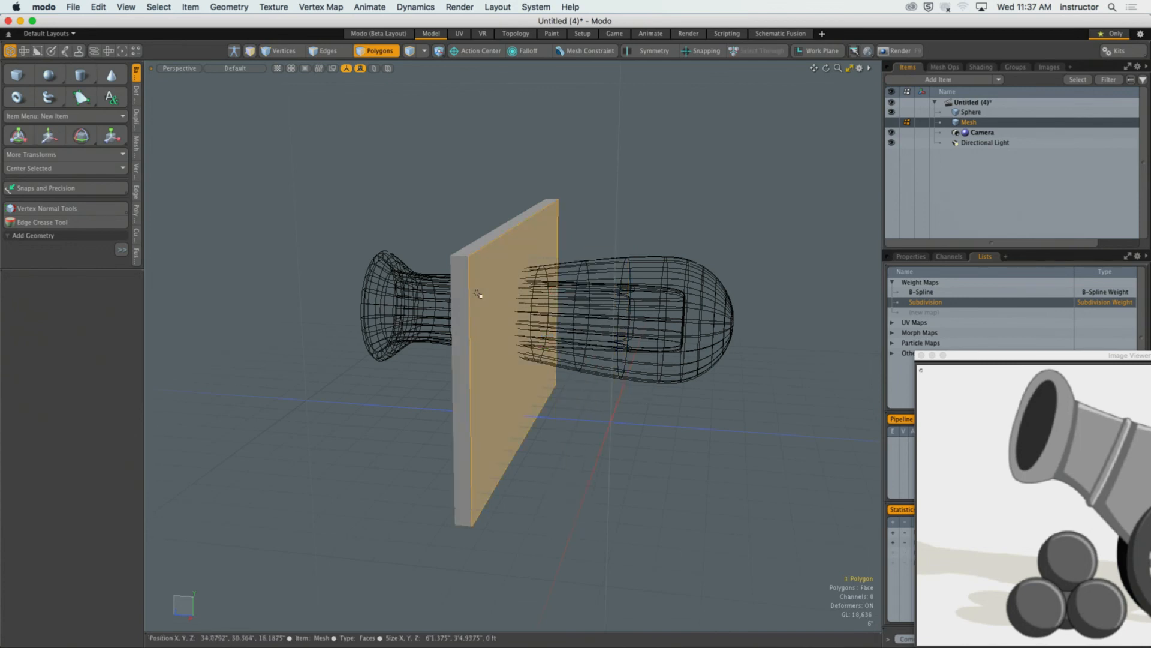
pyautogui.hotkey('ctrl', 'space')
pyautogui.click(447, 322)
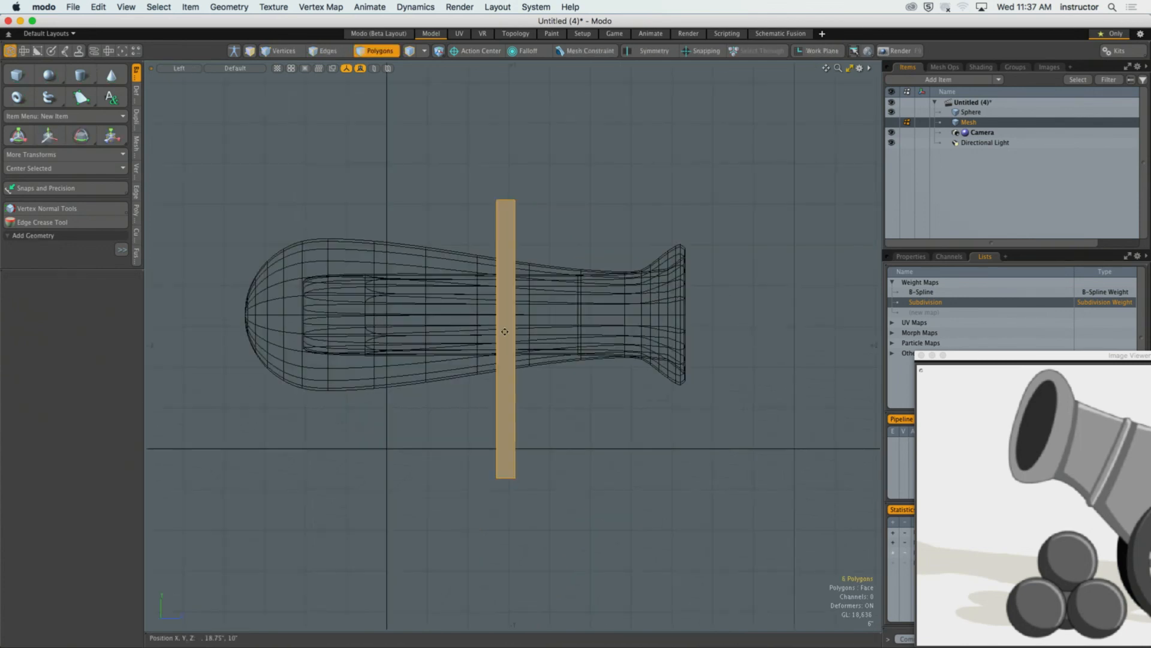
pyautogui.keyDown('alt'); pyautogui.keyDown('shift'); pyautogui.moveTo(504, 329); pyautogui.dragTo(620, 346); pyautogui.keyUp('shift'); pyautogui.keyUp('alt')
pyautogui.hotkey('ctrl', 'space')
pyautogui.click(548, 336)
pyautogui.press('w')
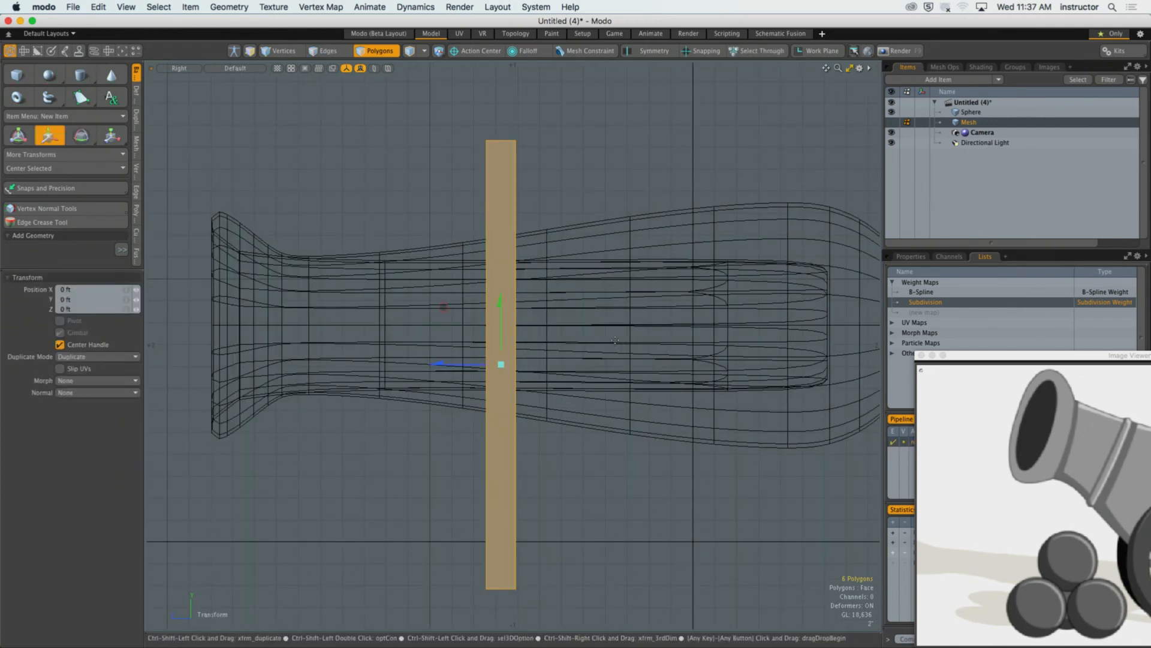
pyautogui.keyDown('ctrl'); pyautogui.keyDown('shift'); pyautogui.moveTo(453, 364); pyautogui.dragTo(700, 364); pyautogui.keyUp('shift'); pyautogui.keyUp('ctrl')
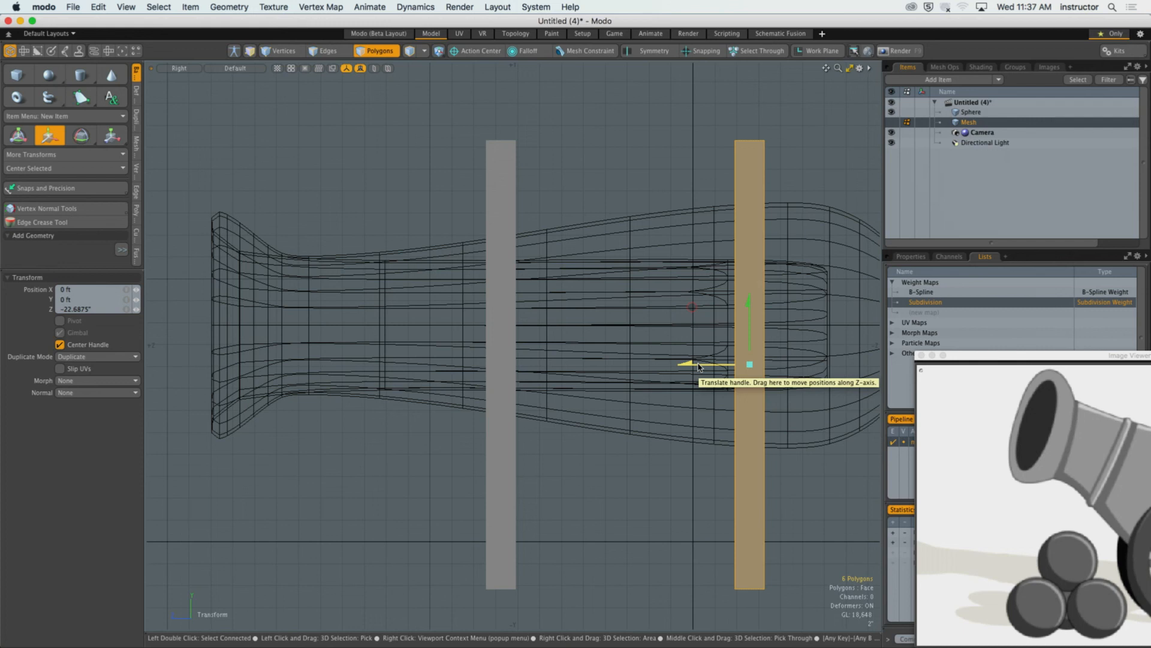
pyautogui.press('space')
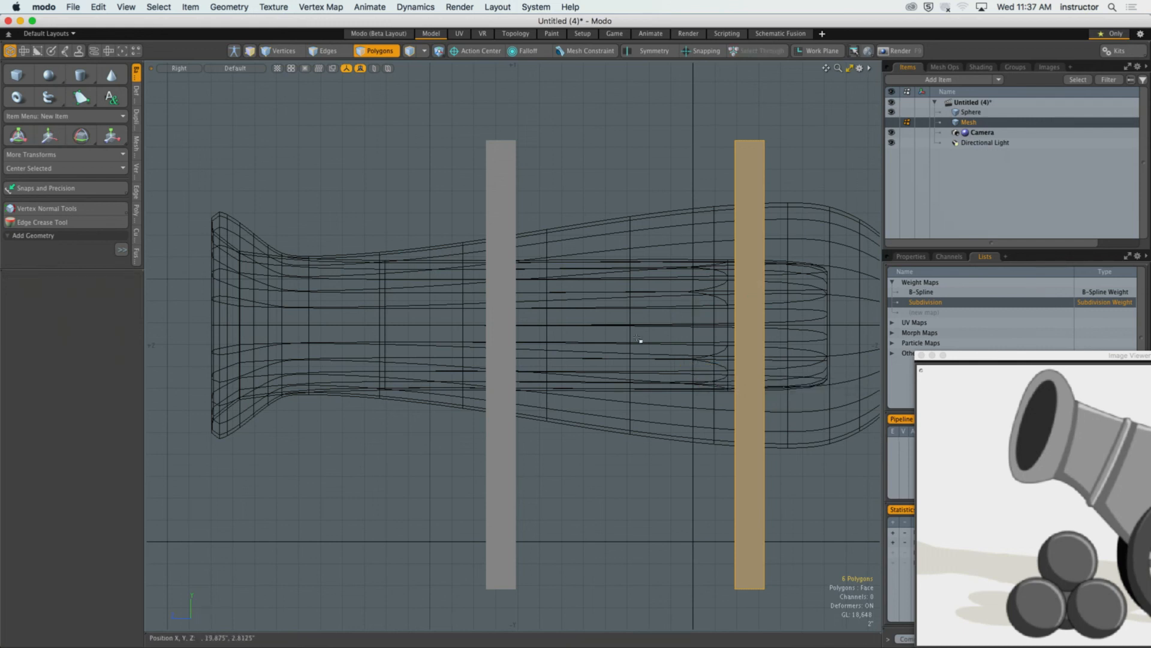
# Step: Make the Sphere item holding the barrel active and show the two-slab Mesh item in the background
pyautogui.hotkey('ctrl', 'space')
pyautogui.click(681, 302)
pyautogui.keyDown('alt'); pyautogui.moveTo(682, 302); pyautogui.dragTo(623, 319); pyautogui.keyUp('alt')
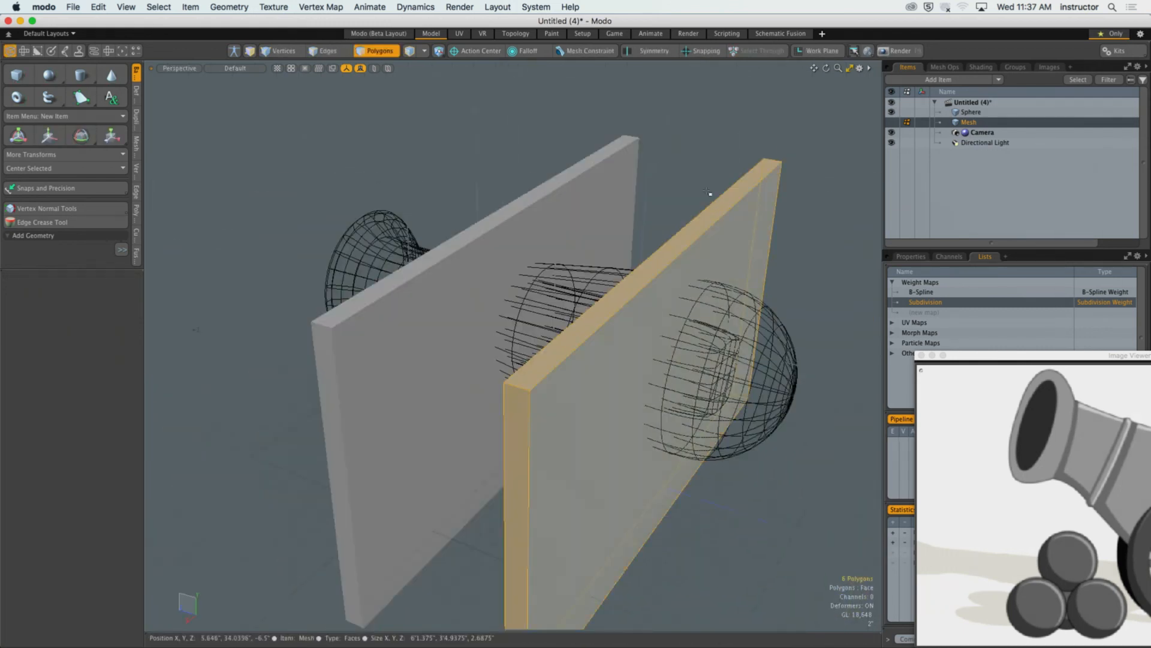
pyautogui.press('space')
pyautogui.click(907, 112)
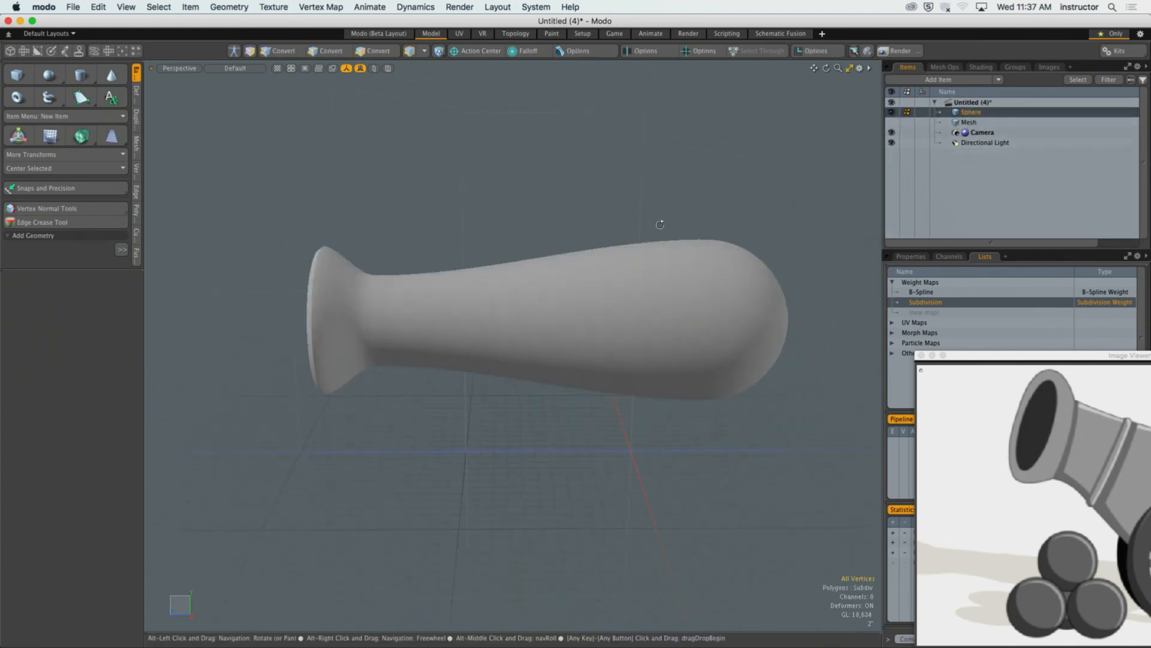
pyautogui.click(891, 122)
pyautogui.keyDown('alt'); pyautogui.moveTo(636, 300); pyautogui.dragTo(601, 293); pyautogui.keyUp('alt')
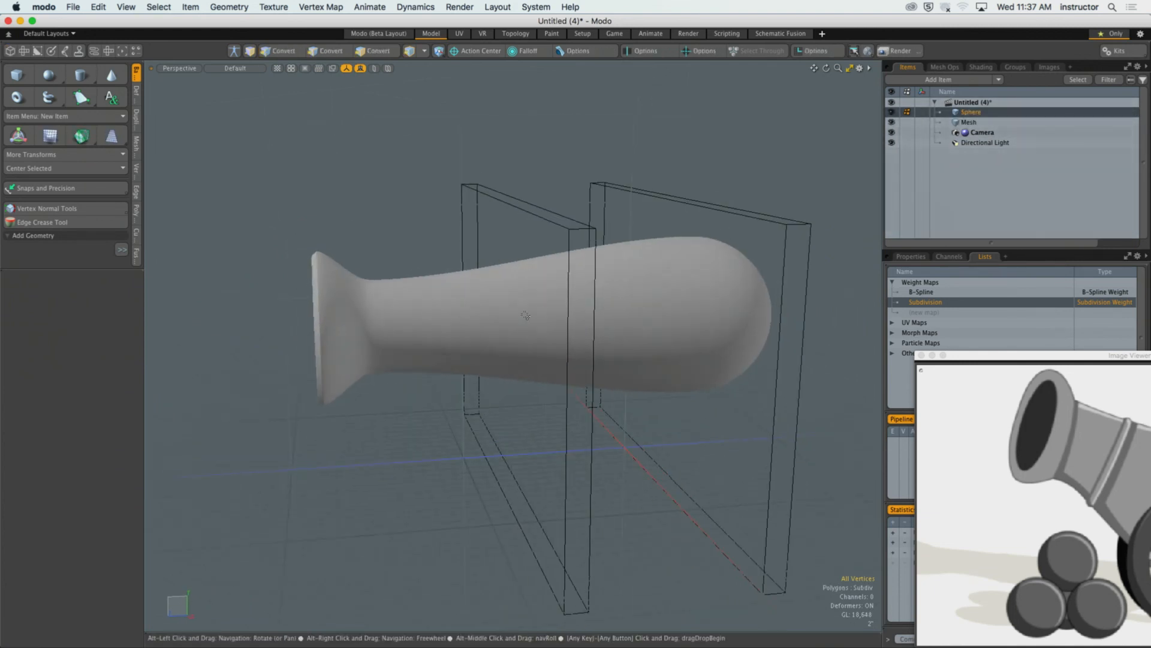
# Step: Select the barrel's outer polygon loops from behind the muzzle flare to the rear, covering both slab positions
pyautogui.press('2')
pyautogui.keyDown('alt'); pyautogui.moveTo(509, 298); pyautogui.dragTo(472, 366); pyautogui.keyUp('alt')
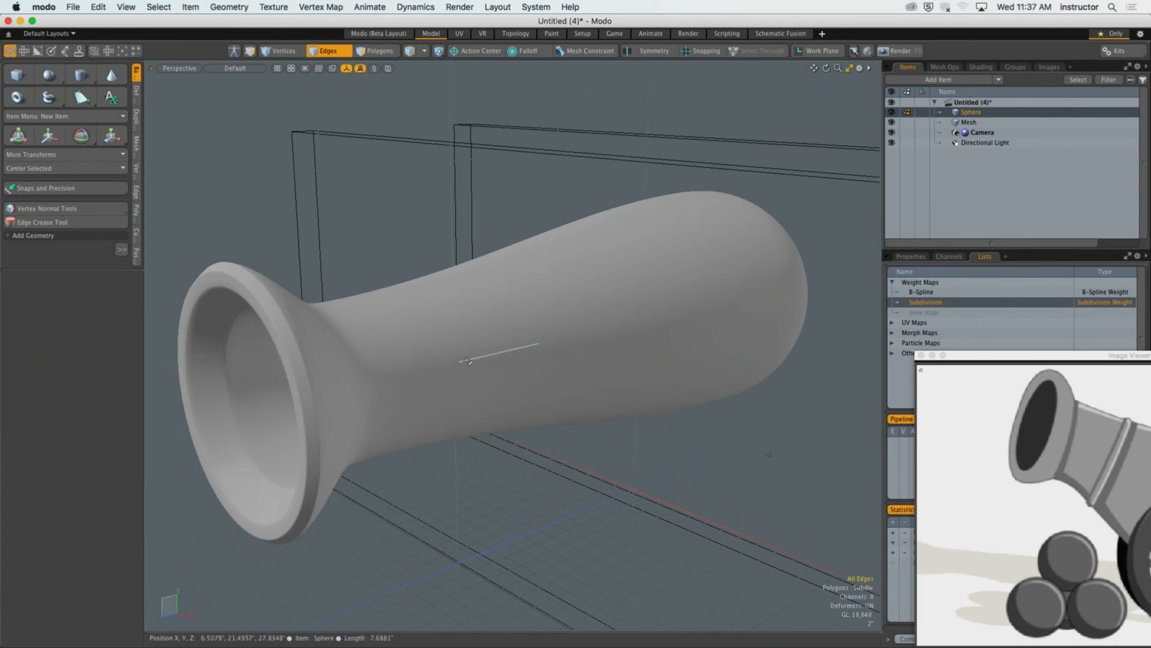
pyautogui.press('3')
pyautogui.hotkey('ctrl', 'space')
pyautogui.keyDown('alt'); pyautogui.moveTo(488, 318); pyautogui.dragTo(468, 349); pyautogui.keyUp('alt')
pyautogui.click(521, 294)
pyautogui.scroll(-3, 465, 356)
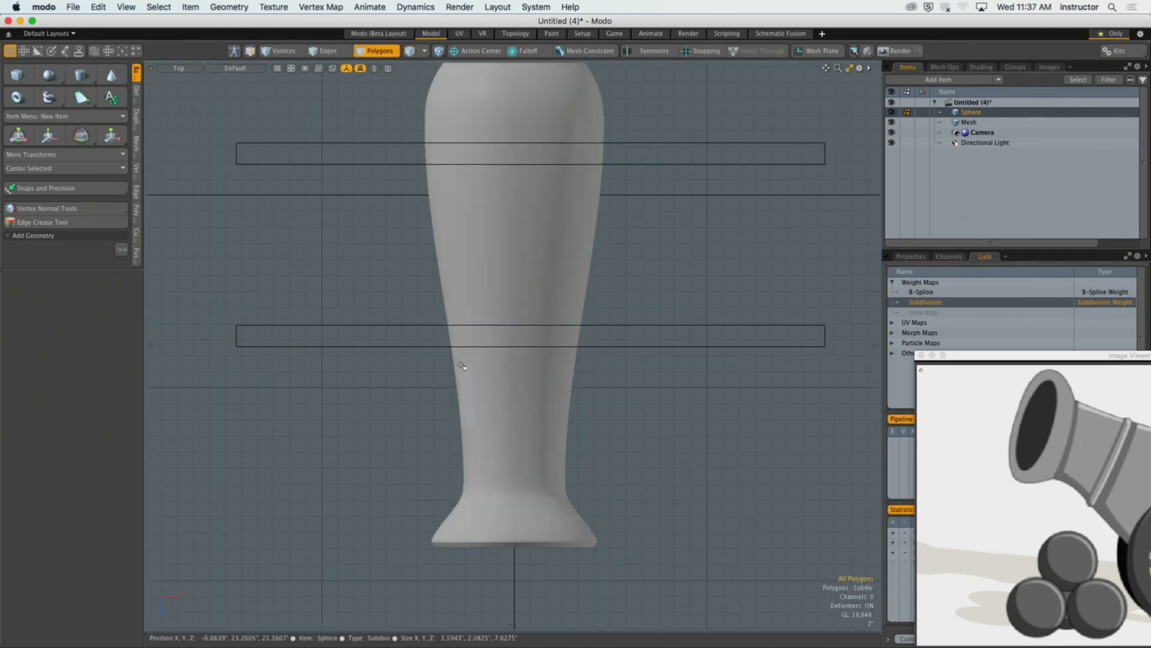
pyautogui.moveTo(457, 282); pyautogui.dragTo(447, 258)
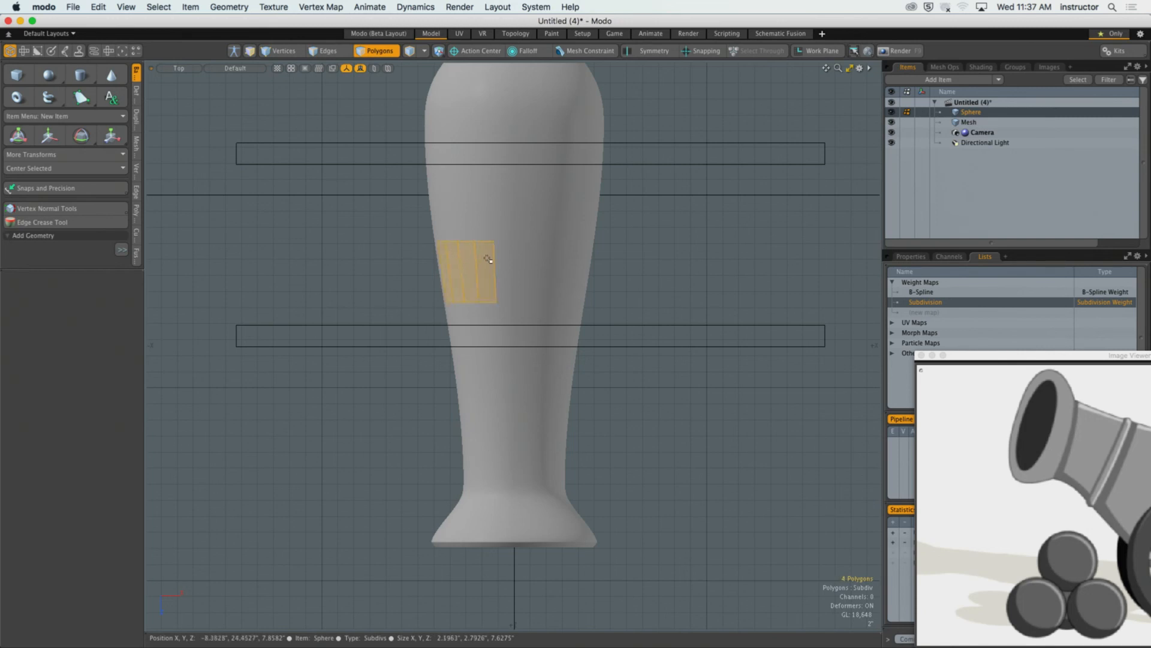
pyautogui.press('l')
pyautogui.hotkey('shift', 'Up')
pyautogui.hotkey('shift', 'Up')
pyautogui.hotkey('shift', 'Up')
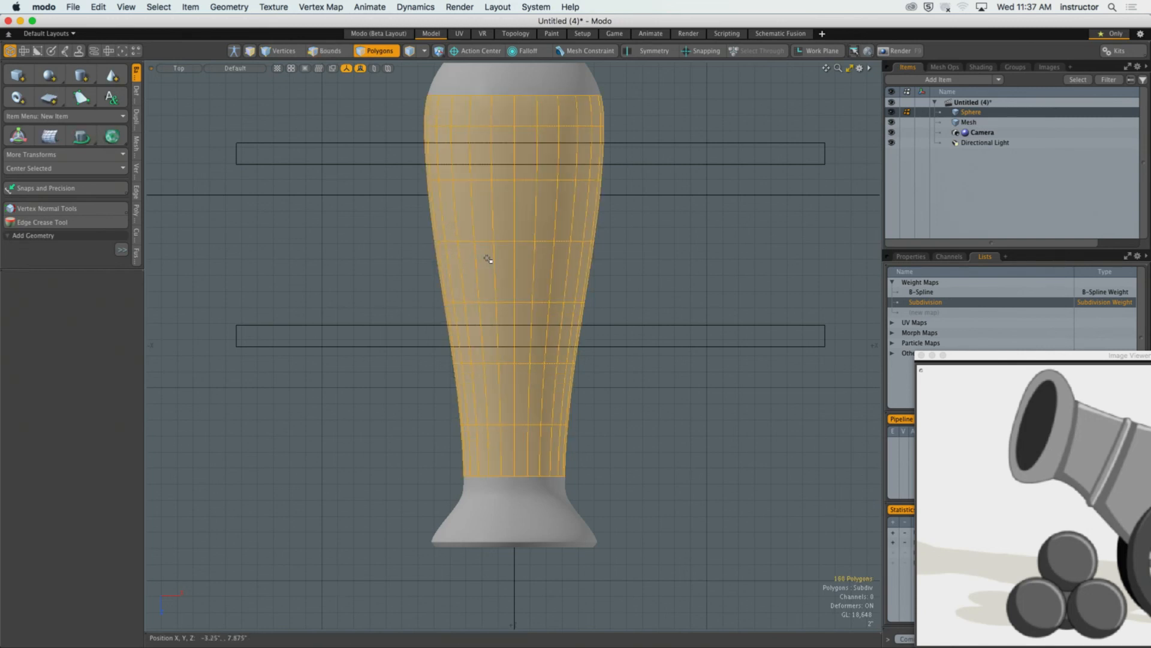
# Step: Cut the slab outlines into the selected barrel polygons using Solid Drill with the Slice operation and Background as drive mesh
pyautogui.keyDown('alt'); pyautogui.moveTo(529, 298); pyautogui.dragTo(282, 201); pyautogui.keyUp('alt')
pyautogui.click(228, 8)
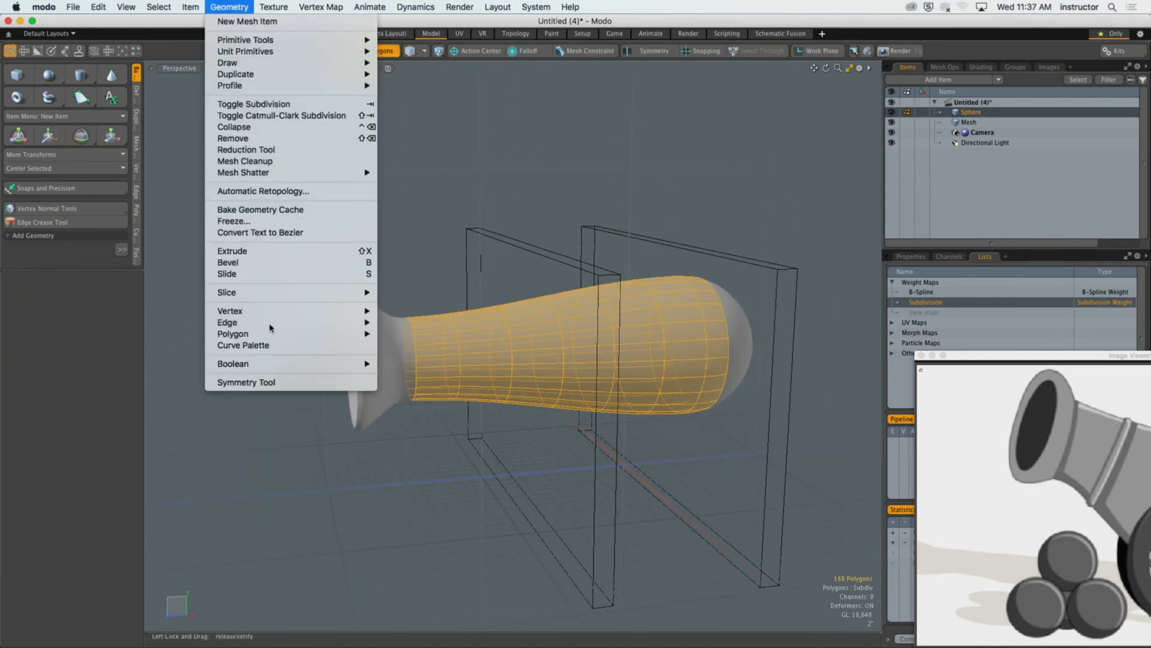
pyautogui.moveTo(292, 364)
pyautogui.click(410, 375)
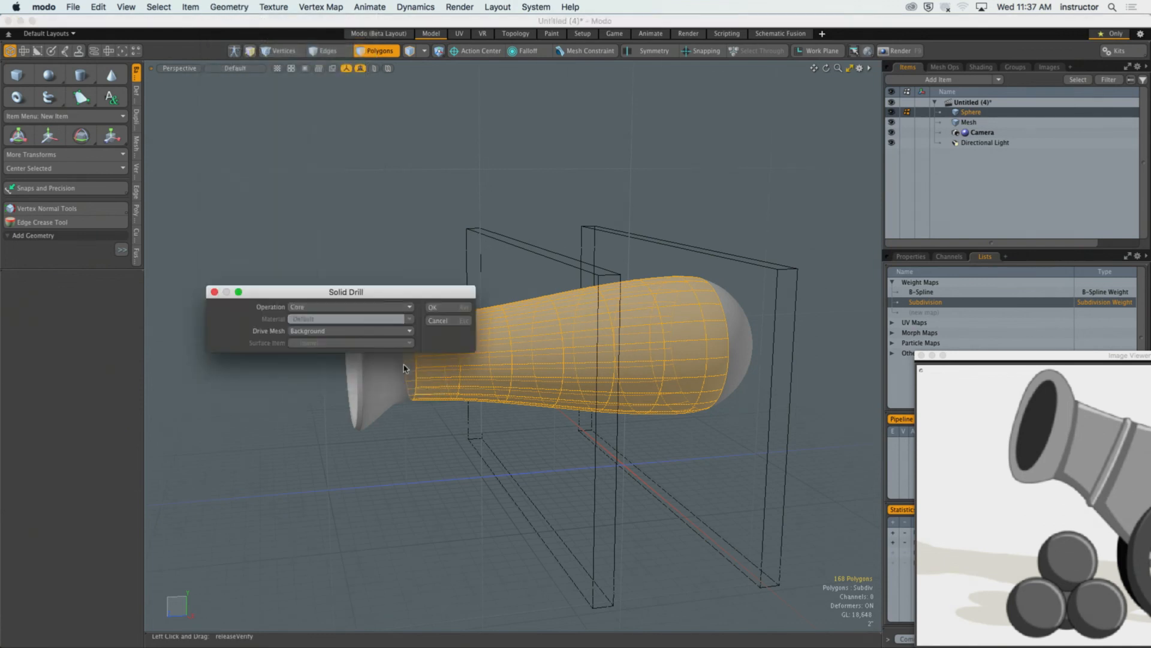
pyautogui.moveTo(358, 307); pyautogui.dragTo(620, 133)
pyautogui.click(620, 138)
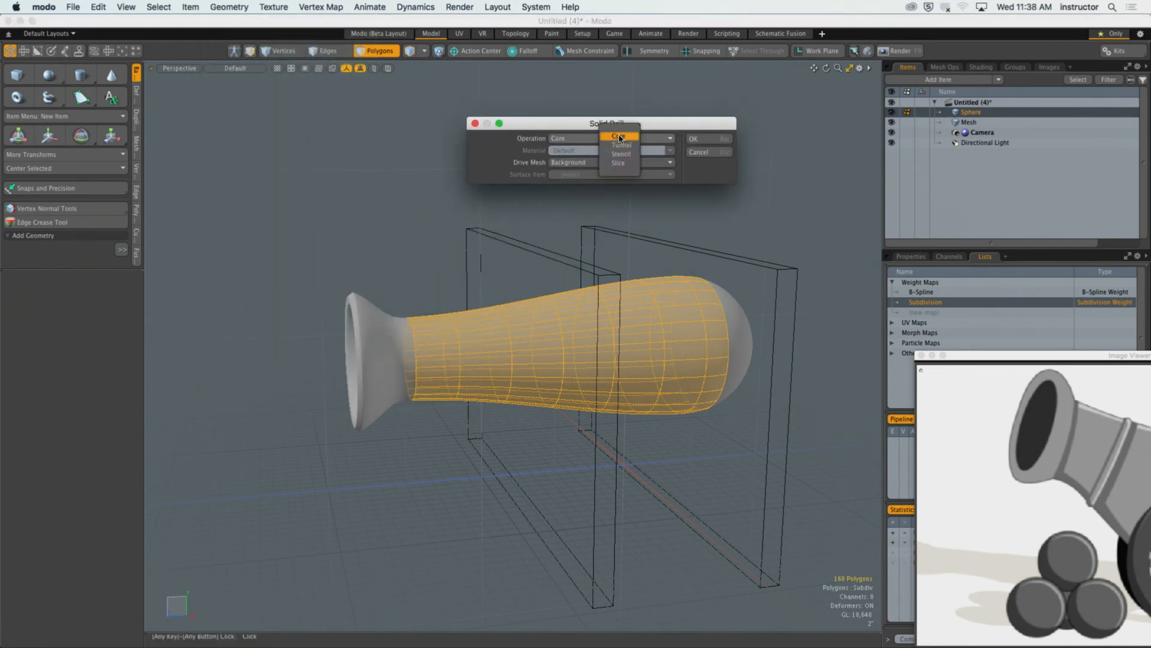
pyautogui.click(619, 164)
pyautogui.click(697, 140)
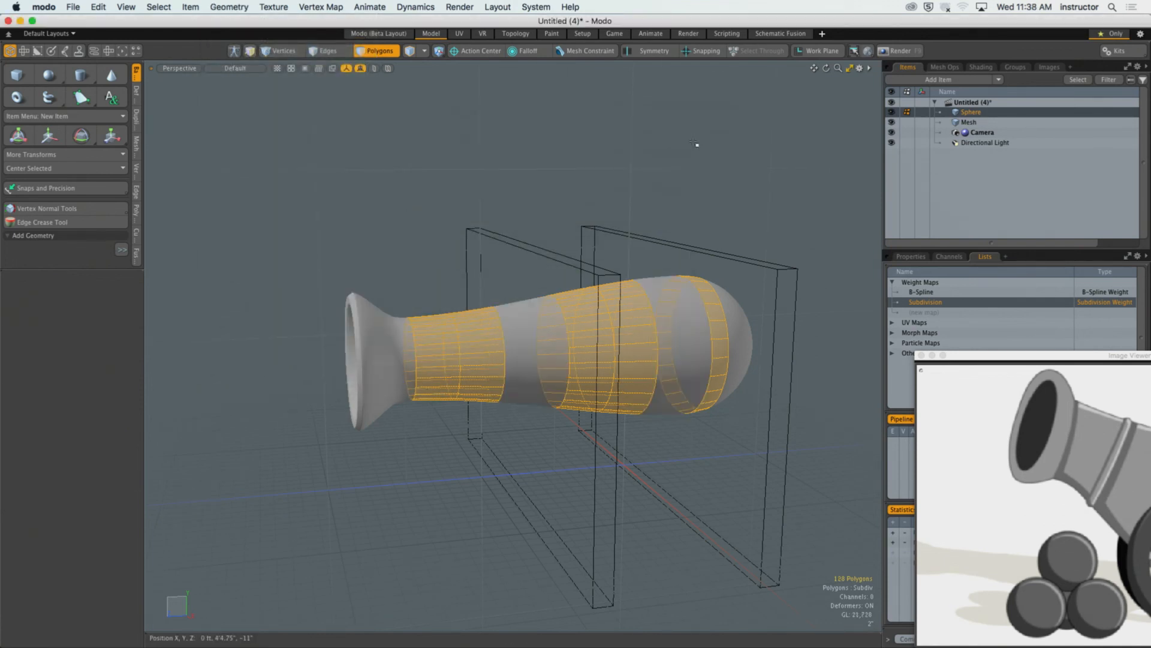
# Step: Clear the selection and set the active mesh's wireframe overlay to Colored to inspect the barrel's edges
pyautogui.keyDown('alt'); pyautogui.moveTo(694, 146); pyautogui.dragTo(606, 174); pyautogui.keyUp('alt')
pyautogui.press('1')
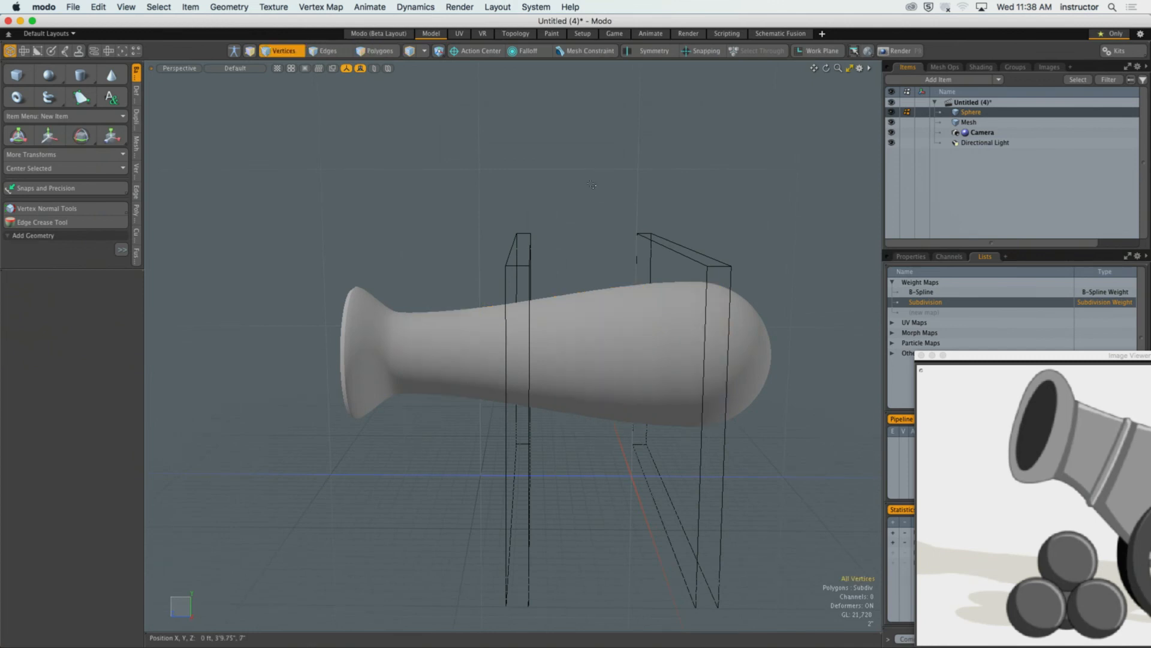
pyautogui.press('o')
pyautogui.click(604, 75)
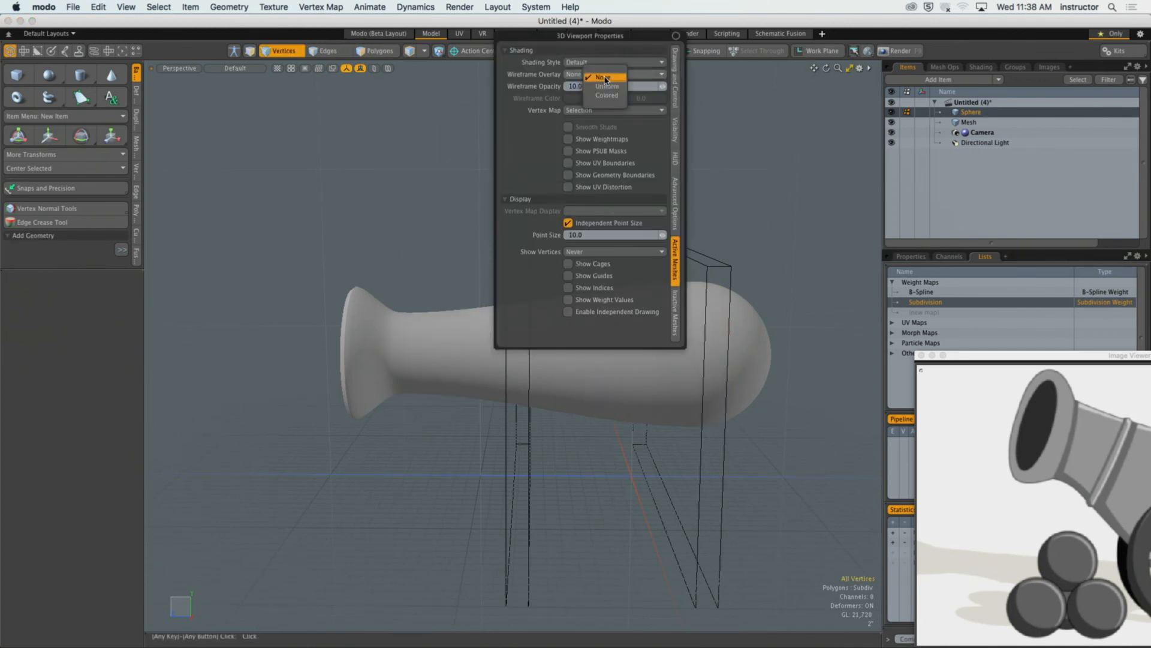
pyautogui.click(609, 96)
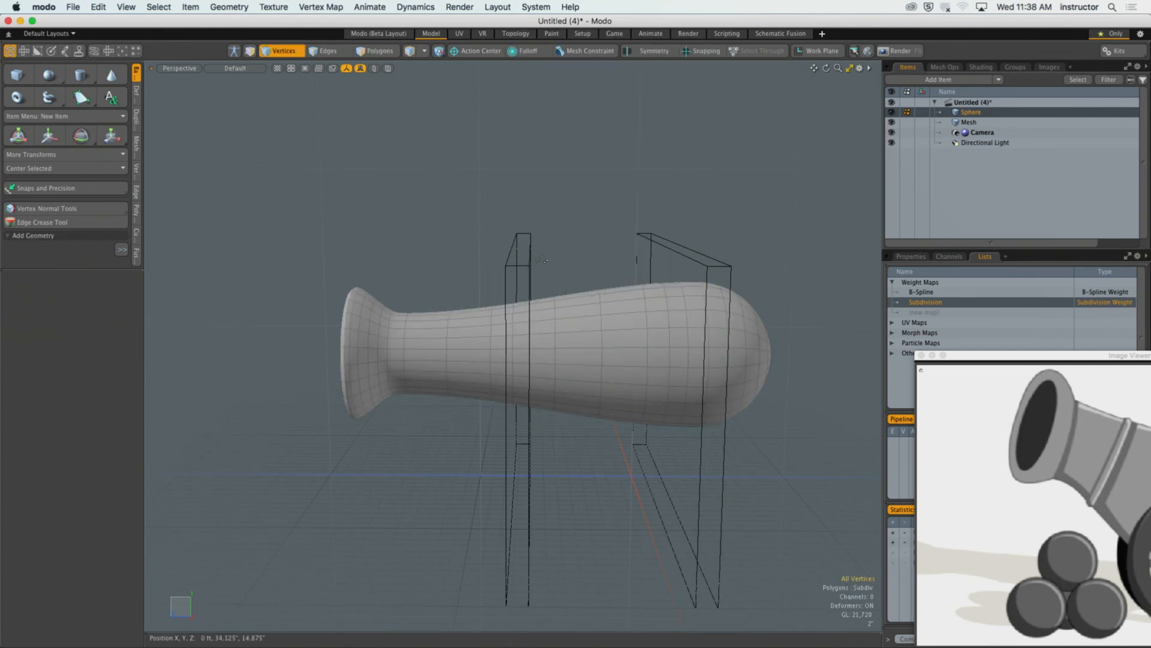
pyautogui.keyDown('alt'); pyautogui.moveTo(555, 264); pyautogui.dragTo(623, 316); pyautogui.keyUp('alt')
pyautogui.keyDown('ctrl'); pyautogui.keyDown('alt'); pyautogui.moveTo(402, 348); pyautogui.dragTo(487, 361); pyautogui.keyUp('alt'); pyautogui.keyUp('ctrl')
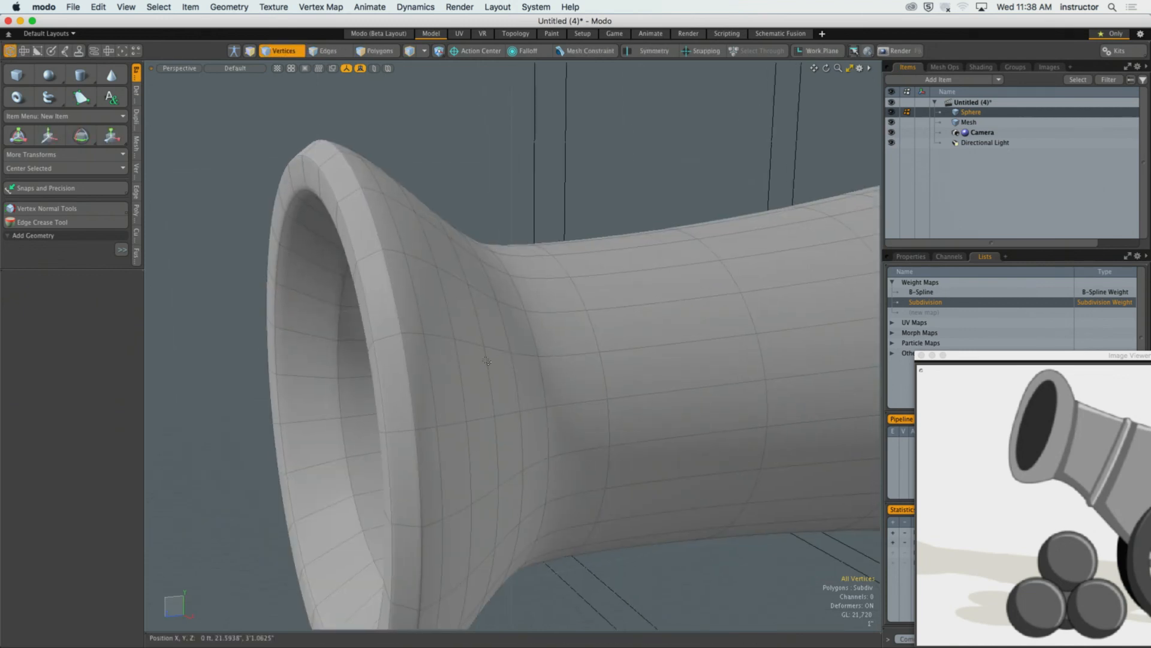
# Step: Undo the partial subdivision toggle and convert the entire barrel mesh from subdivision surfaces to plain faces
pyautogui.press('space')
pyautogui.press('space')
pyautogui.press('Tab')
pyautogui.click(566, 187)
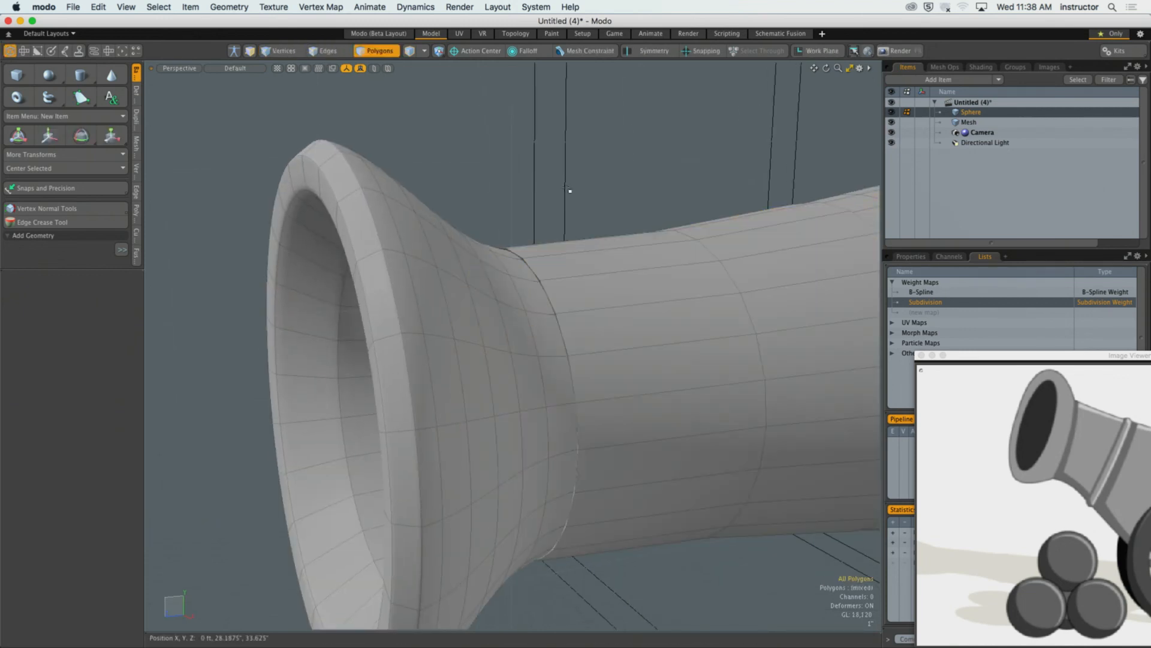
pyautogui.press('super+z')
pyautogui.click(519, 180)
pyautogui.press('super+z')
pyautogui.press('super+z')
pyautogui.click(518, 180)
pyautogui.press('Tab')
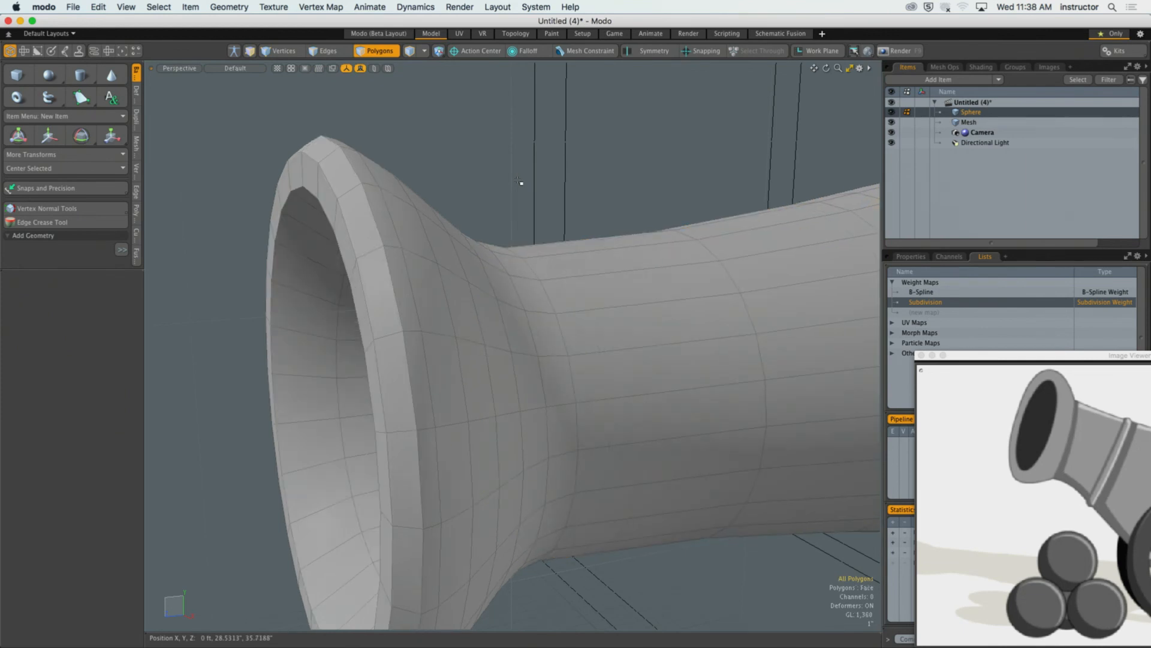
# Step: Select the two complete polygon loops around the barrel where the slabs sliced it
pyautogui.moveTo(612, 218)
pyautogui.keyDown('ctrl'); pyautogui.keyDown('alt'); pyautogui.mouseDown()
pyautogui.moveTo(571, 242)
pyautogui.moveTo(646, 260)
pyautogui.moveTo(486, 318)
pyautogui.moveTo(509, 327)
pyautogui.mouseUp(); pyautogui.keyUp('alt'); pyautogui.keyUp('ctrl')
pyautogui.hotkey('ctrl', 'space')
pyautogui.click(544, 300)
pyautogui.moveTo(454, 279)
pyautogui.mouseDown()
pyautogui.moveTo(558, 278)
pyautogui.moveTo(501, 292)
pyautogui.mouseUp()
pyautogui.keyDown('alt'); pyautogui.moveTo(501, 292); pyautogui.dragTo(562, 294); pyautogui.keyUp('alt')
pyautogui.keyDown('shift'); pyautogui.moveTo(497, 95); pyautogui.dragTo(575, 96); pyautogui.keyUp('shift')
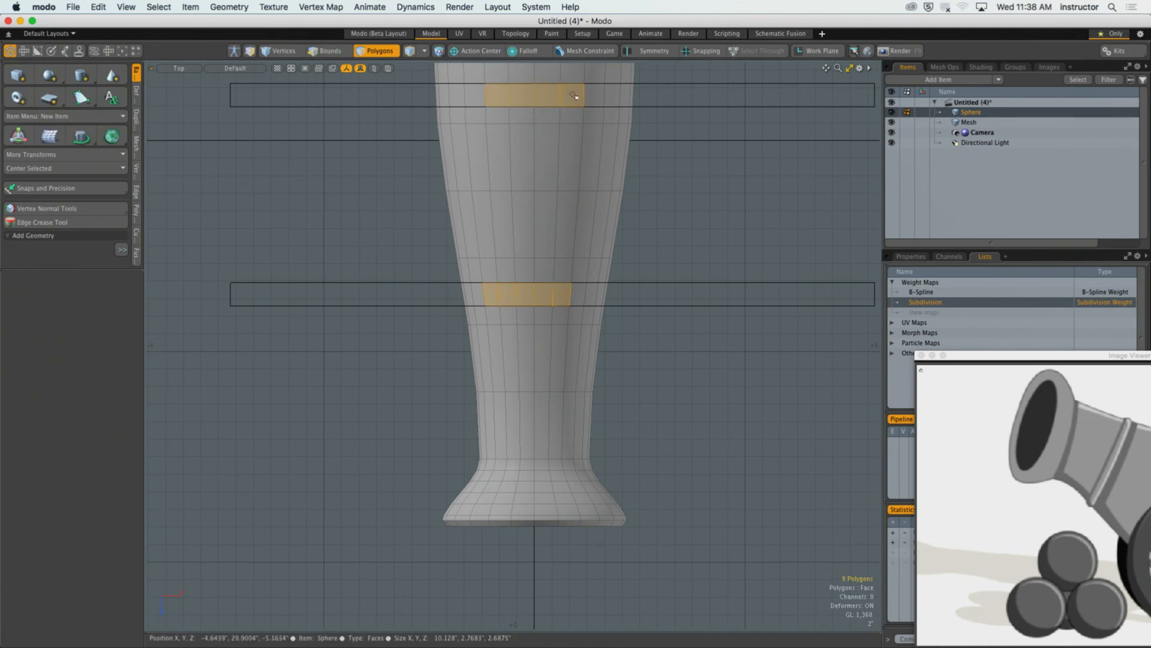
pyautogui.hotkey('ctrl', 'space')
pyautogui.click(667, 235)
pyautogui.keyDown('alt'); pyautogui.moveTo(667, 235); pyautogui.dragTo(673, 248); pyautogui.keyUp('alt')
pyautogui.press('l')
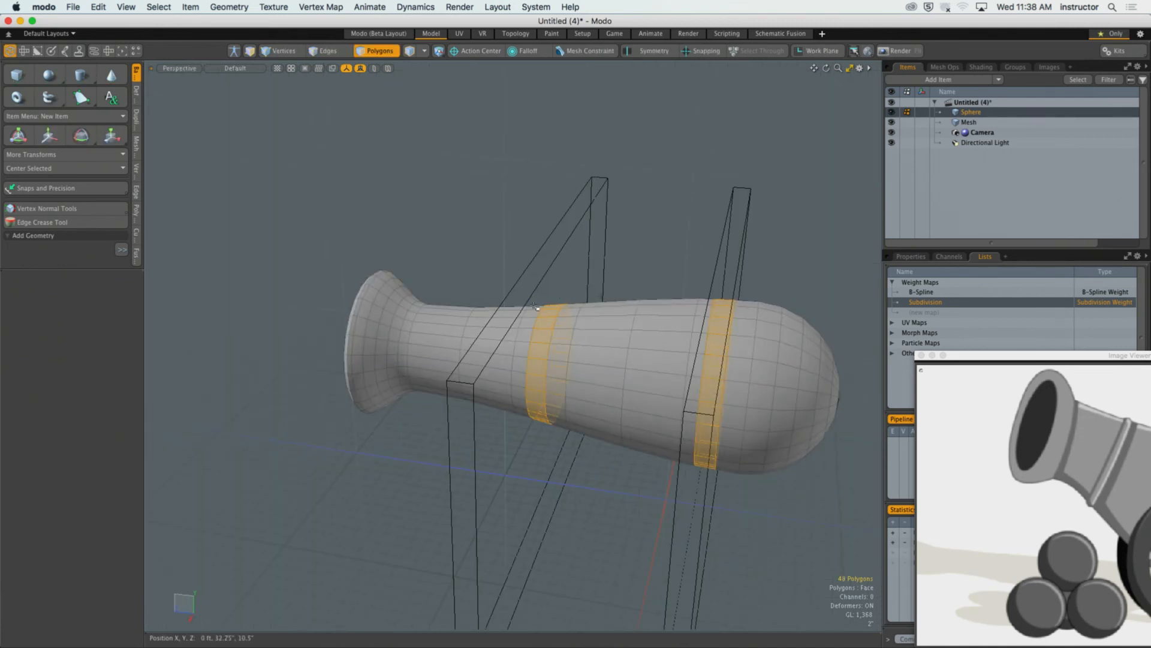
# Step: Bevel both selected polygon loops outward into raised bands around the barrel and clear the selection
pyautogui.keyDown('alt'); pyautogui.moveTo(535, 307); pyautogui.dragTo(604, 291); pyautogui.keyUp('alt')
pyautogui.keyDown('alt'); pyautogui.keyDown('shift'); pyautogui.moveTo(618, 367); pyautogui.dragTo(580, 274); pyautogui.keyUp('shift'); pyautogui.keyUp('alt')
pyautogui.scroll(5, 584, 269)
pyautogui.press('b')
pyautogui.click(587, 257)
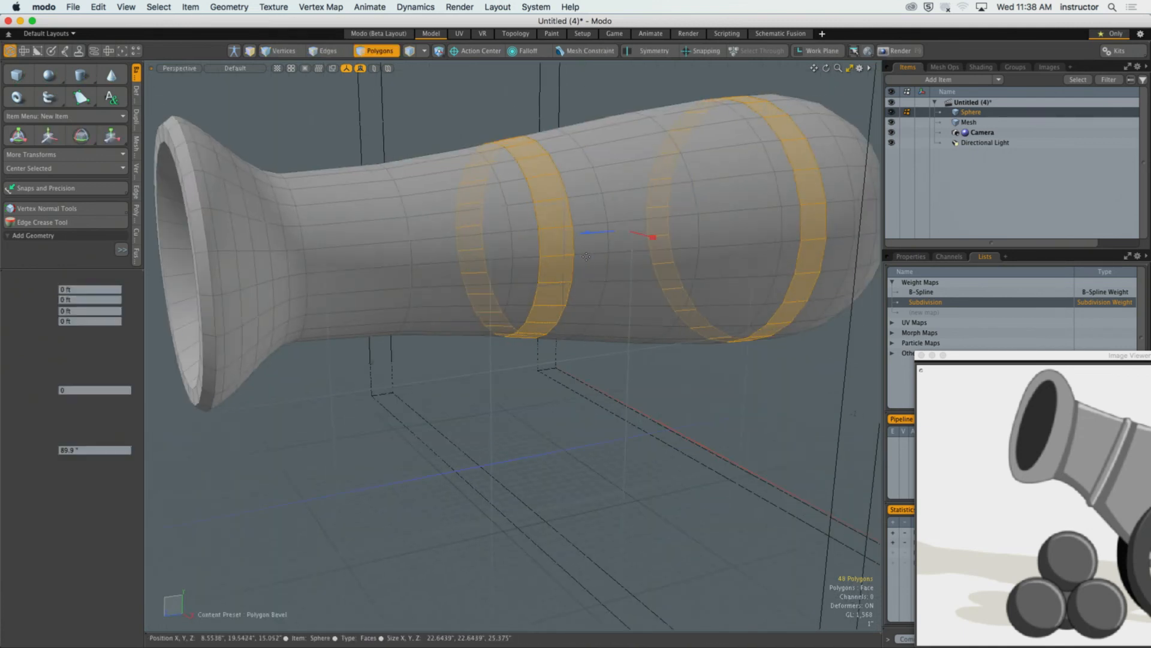
pyautogui.moveTo(585, 232); pyautogui.dragTo(530, 176)
pyautogui.press('q')
pyautogui.click(567, 129)
pyautogui.scroll(-3, 562, 132)
pyautogui.keyDown('alt'); pyautogui.moveTo(576, 129); pyautogui.dragTo(561, 292); pyautogui.keyUp('alt')
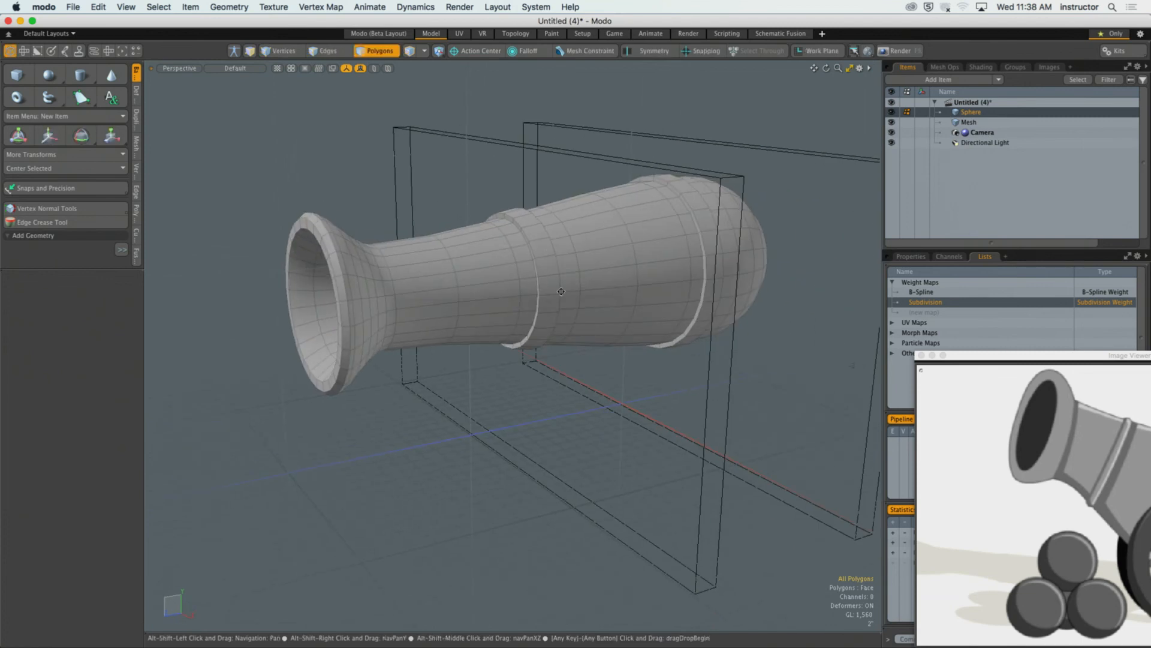
# Step: Convert the barrel back to a subdivision surface and hide the mesh item containing the two slicing slabs
pyautogui.press('Tab')
pyautogui.click(892, 122)
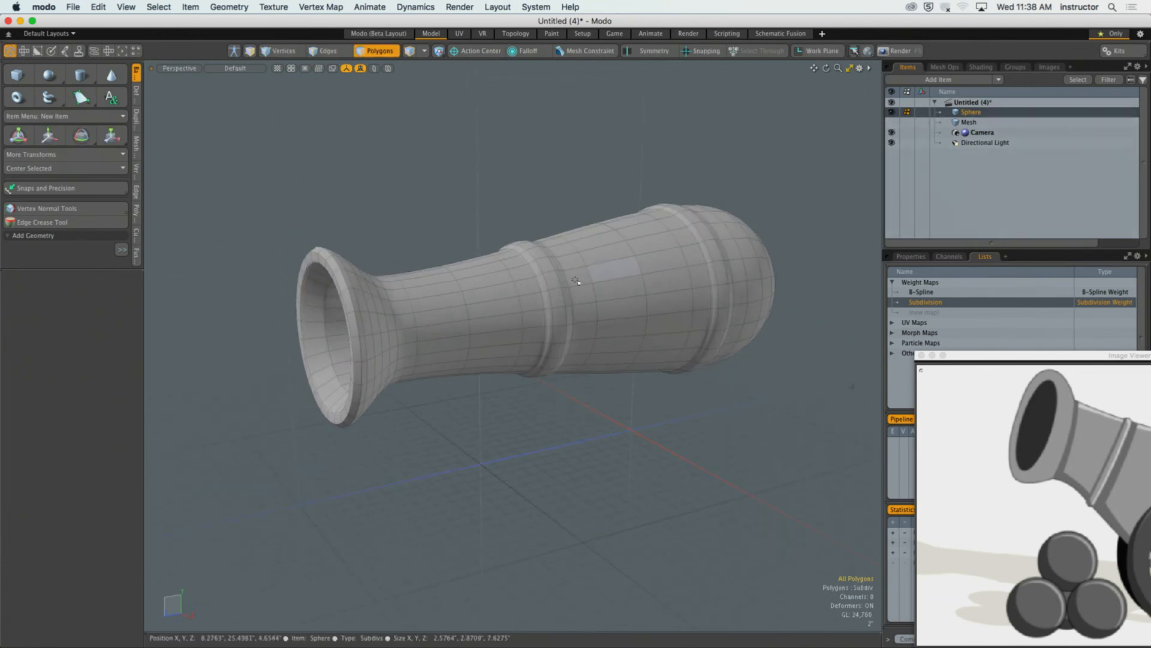
# Step: Select the four edge loops where the two raised bands meet the barrel's surface
pyautogui.scroll(5, 576, 281)
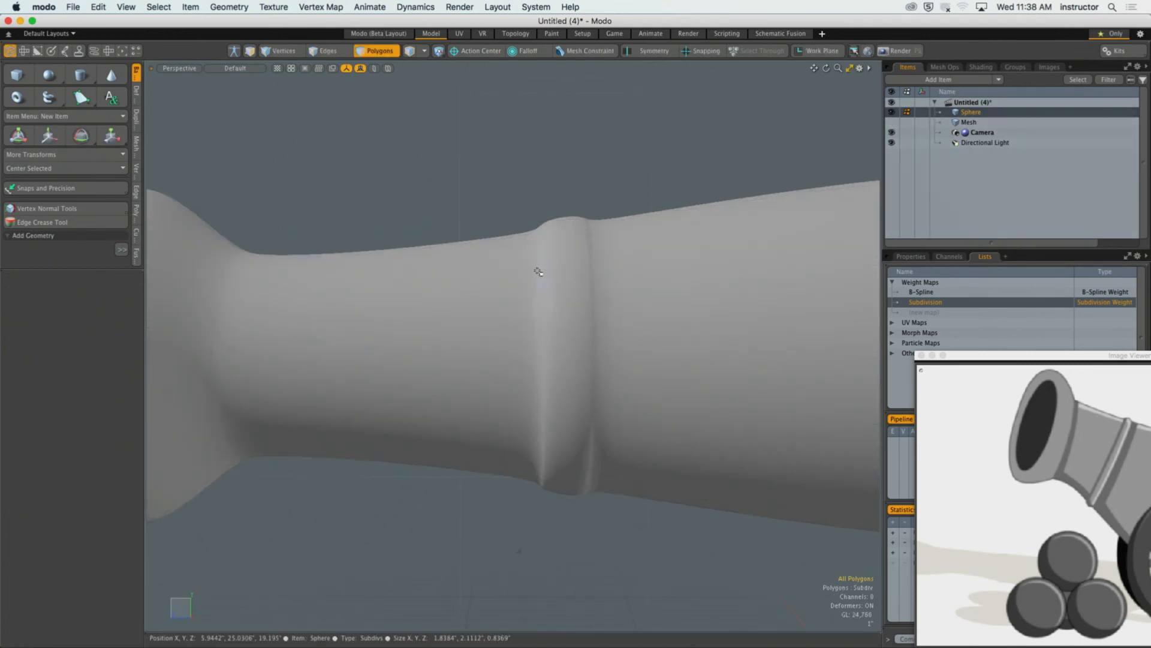
pyautogui.keyDown('alt'); pyautogui.moveTo(522, 283); pyautogui.dragTo(470, 318); pyautogui.keyUp('alt')
pyautogui.press('2')
pyautogui.doubleClick(547, 301)
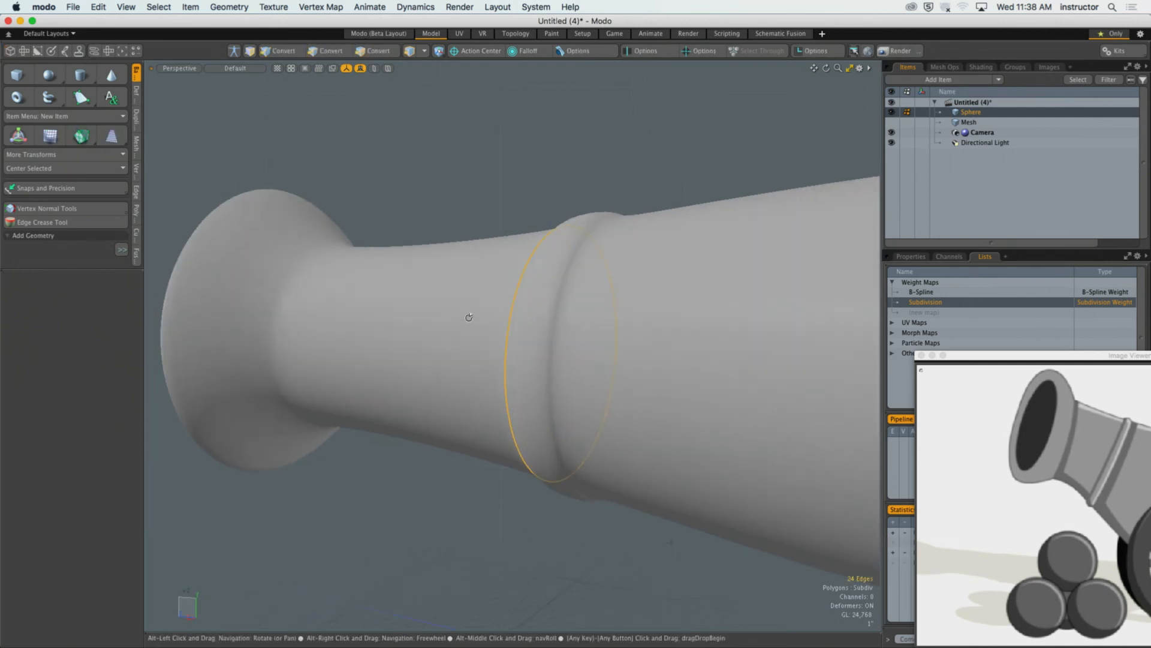
pyautogui.keyDown('shift'); pyautogui.doubleClick(565, 319); pyautogui.keyUp('shift')
pyautogui.keyDown('ctrl'); pyautogui.keyDown('alt'); pyautogui.moveTo(596, 318); pyautogui.dragTo(521, 327); pyautogui.keyUp('alt'); pyautogui.keyUp('ctrl')
pyautogui.keyDown('ctrl'); pyautogui.keyDown('alt'); pyautogui.moveTo(521, 327); pyautogui.dragTo(593, 346); pyautogui.keyUp('alt'); pyautogui.keyUp('ctrl')
pyautogui.keyDown('shift'); pyautogui.doubleClick(641, 340); pyautogui.keyUp('shift')
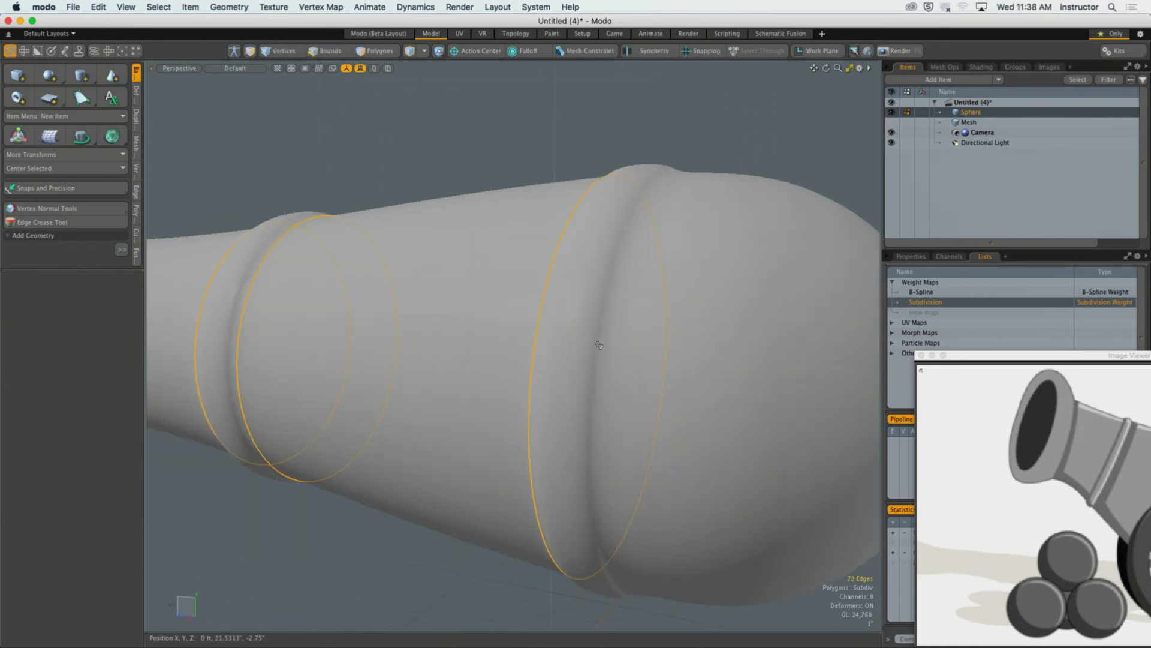
pyautogui.keyDown('shift'); pyautogui.doubleClick(608, 347); pyautogui.keyUp('shift')
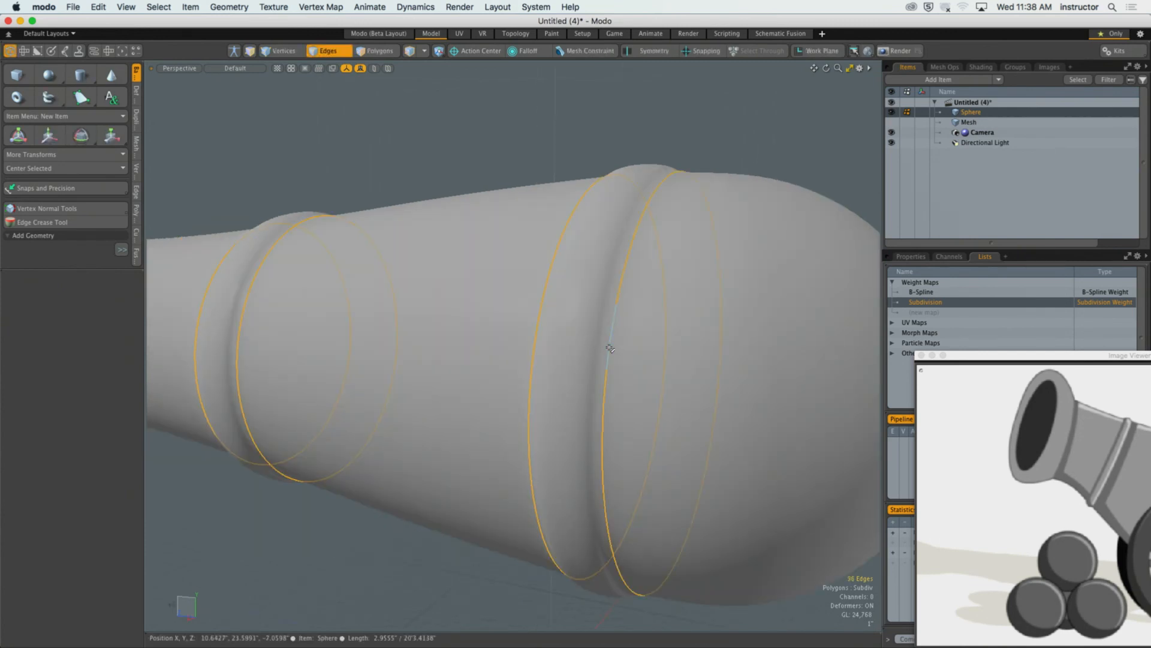
# Step: Adjust the subdivision weight on the four selected base loops to sharpen the creases beside the bands, and clear the selection
pyautogui.hotkey('shift', 'w')
pyautogui.moveTo(573, 334); pyautogui.dragTo(505, 337)
pyautogui.keyDown('alt'); pyautogui.moveTo(505, 337); pyautogui.dragTo(557, 327); pyautogui.keyUp('alt')
pyautogui.press('q')
pyautogui.click(535, 247)
# Step: Select the four outer rim edge loops on the raised faces of both bands
pyautogui.keyDown('alt'); pyautogui.moveTo(536, 250); pyautogui.dragTo(575, 242); pyautogui.keyUp('alt')
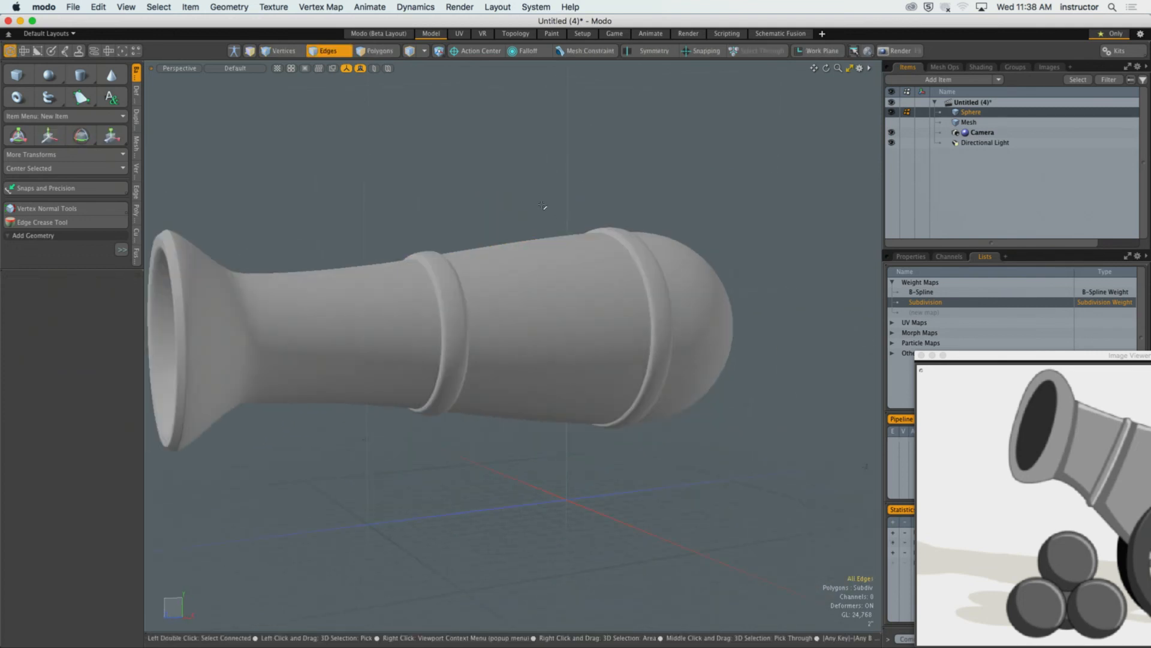
pyautogui.keyDown('alt'); pyautogui.moveTo(453, 313); pyautogui.dragTo(461, 315); pyautogui.keyUp('alt')
pyautogui.keyDown('ctrl'); pyautogui.keyDown('alt'); pyautogui.moveTo(460, 314); pyautogui.dragTo(510, 316); pyautogui.keyUp('alt'); pyautogui.keyUp('ctrl')
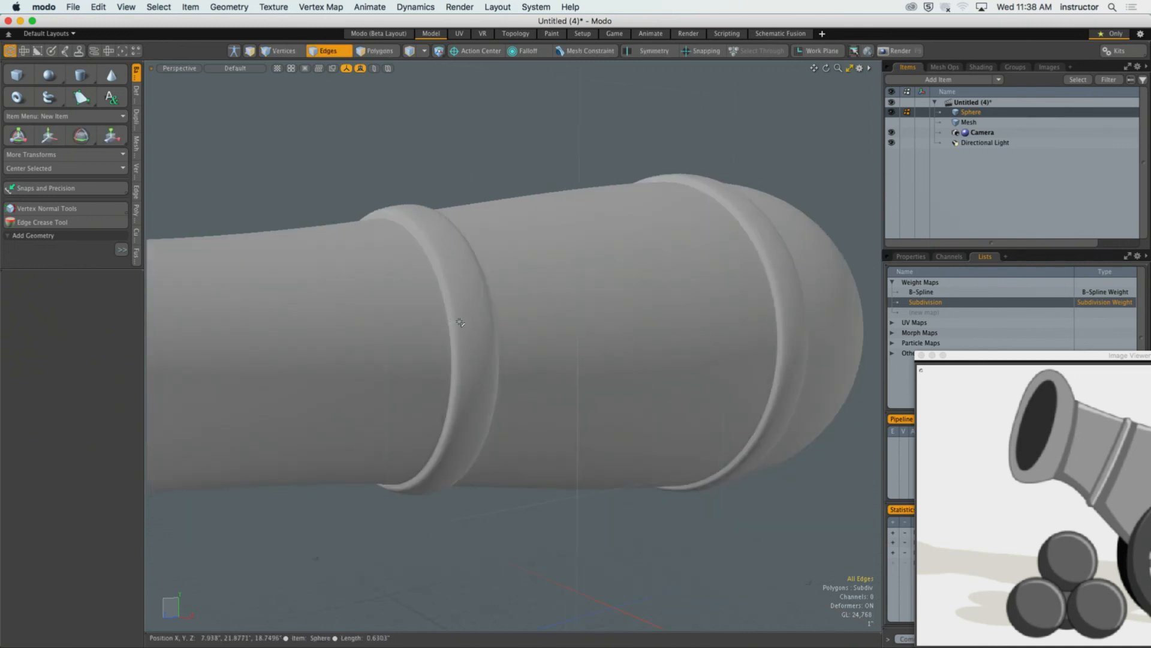
pyautogui.doubleClick(463, 325)
pyautogui.keyDown('shift'); pyautogui.doubleClick(493, 337); pyautogui.keyUp('shift')
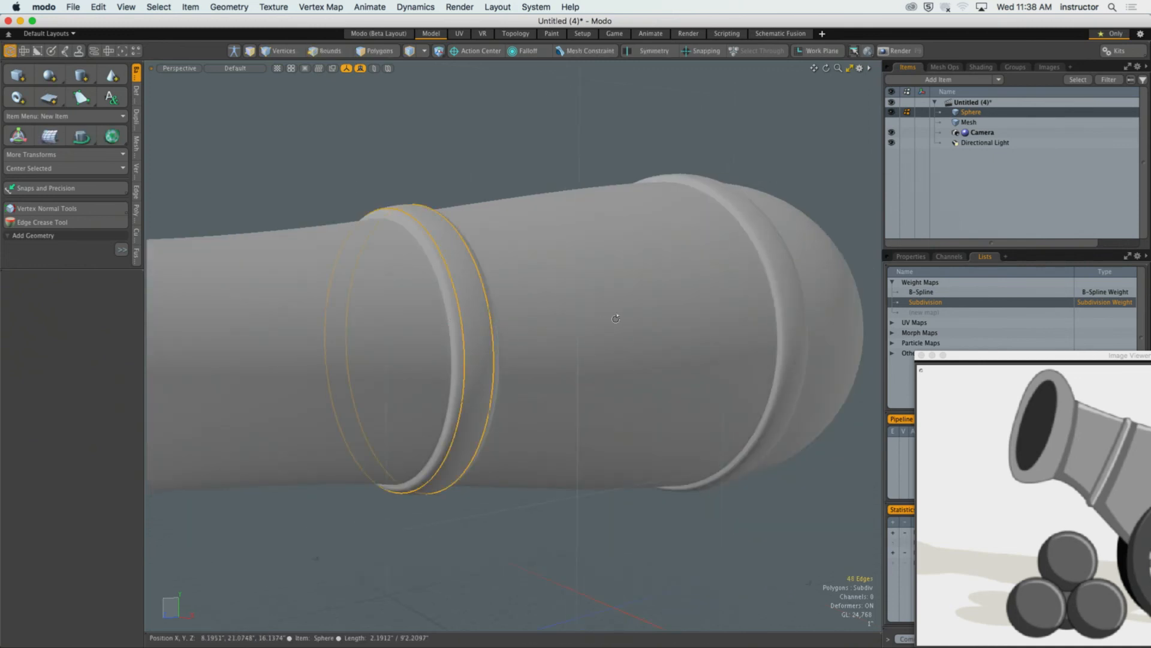
pyautogui.keyDown('alt'); pyautogui.moveTo(493, 337); pyautogui.dragTo(421, 328); pyautogui.keyUp('alt')
pyautogui.keyDown('alt'); pyautogui.keyDown('shift'); pyautogui.moveTo(633, 334); pyautogui.dragTo(555, 343); pyautogui.keyUp('shift'); pyautogui.keyUp('alt')
pyautogui.moveTo(555, 343)
pyautogui.keyDown('alt'); pyautogui.mouseDown()
pyautogui.moveTo(472, 345)
pyautogui.moveTo(539, 342)
pyautogui.mouseUp(); pyautogui.keyUp('alt')
pyautogui.keyDown('shift'); pyautogui.doubleClick(499, 352); pyautogui.keyUp('shift')
pyautogui.keyDown('shift'); pyautogui.doubleClick(542, 350); pyautogui.keyUp('shift')
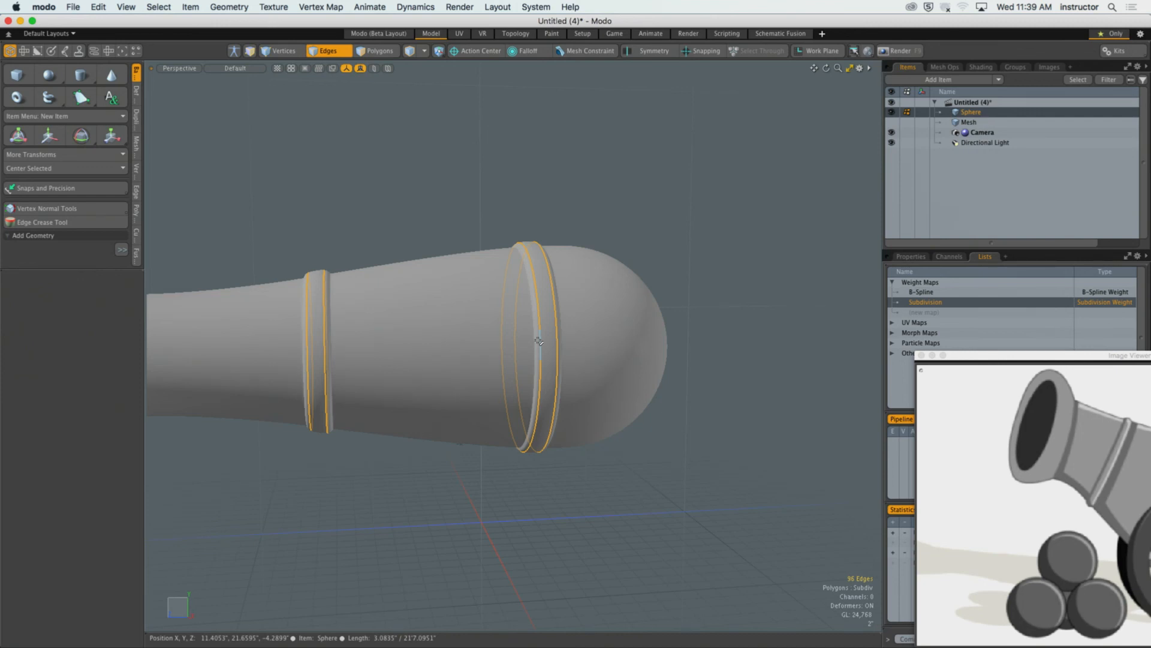
# Step: Set the subdivision weight of the bands' four outer rim loops to 60% and clear the selection
pyautogui.keyDown('alt'); pyautogui.keyDown('shift'); pyautogui.moveTo(460, 362); pyautogui.dragTo(567, 358); pyautogui.keyUp('shift'); pyautogui.keyUp('alt')
pyautogui.keyDown('ctrl'); pyautogui.keyDown('alt'); pyautogui.moveTo(567, 359); pyautogui.dragTo(624, 358); pyautogui.keyUp('alt'); pyautogui.keyUp('ctrl')
pyautogui.keyDown('alt'); pyautogui.moveTo(460, 362); pyautogui.dragTo(521, 348); pyautogui.keyUp('alt')
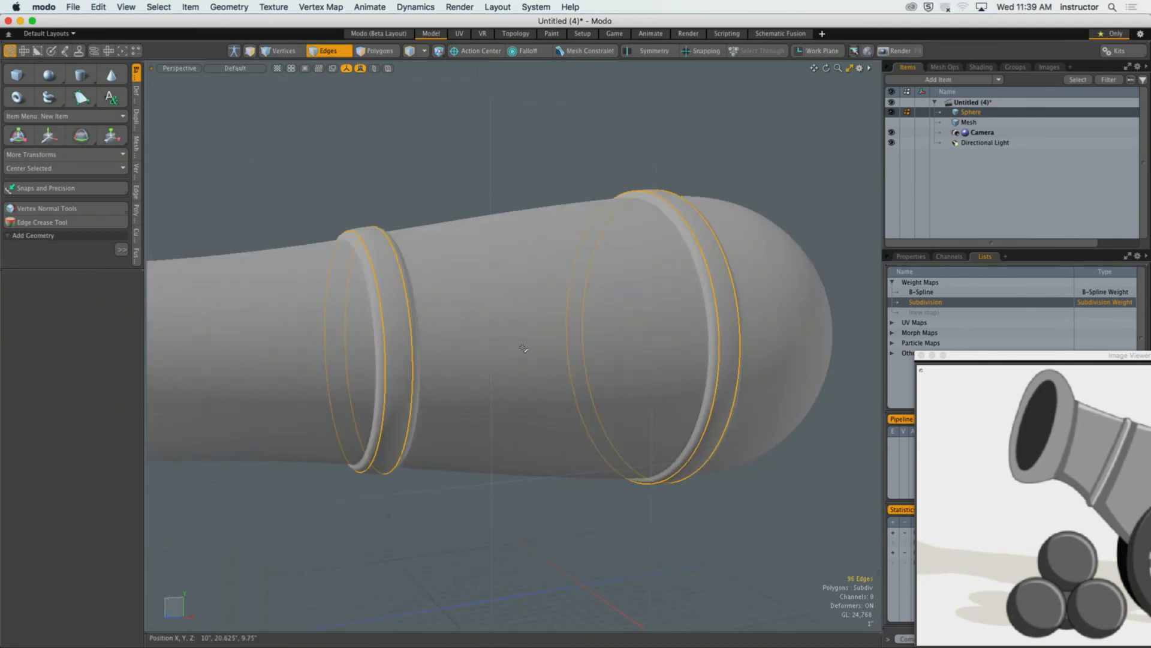
pyautogui.hotkey('alt', 'w')
pyautogui.moveTo(462, 311); pyautogui.dragTo(424, 312)
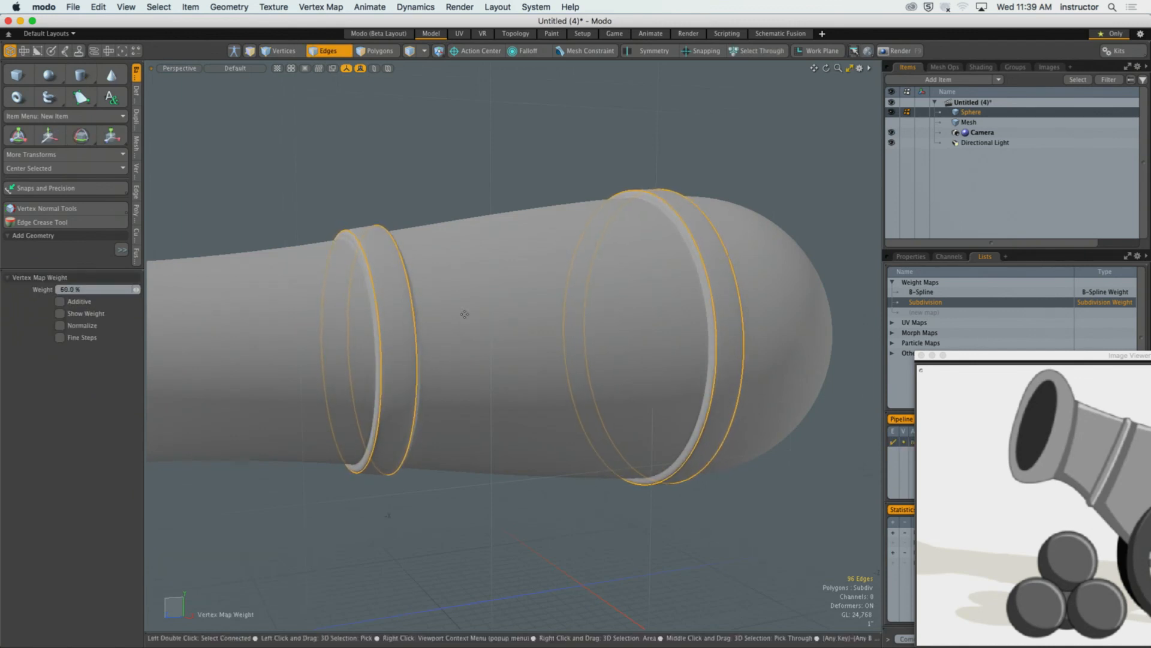
pyautogui.press('q')
pyautogui.click(535, 184)
# Step: Examine the Solid Drill operation options and locate the Boolean command, leaving both without applying anything
pyautogui.keyDown('ctrl'); pyautogui.keyDown('alt'); pyautogui.moveTo(534, 184); pyautogui.dragTo(517, 225); pyautogui.keyUp('alt'); pyautogui.keyUp('ctrl')
pyautogui.keyDown('alt'); pyautogui.keyDown('shift'); pyautogui.moveTo(517, 224); pyautogui.dragTo(559, 261); pyautogui.keyUp('shift'); pyautogui.keyUp('alt')
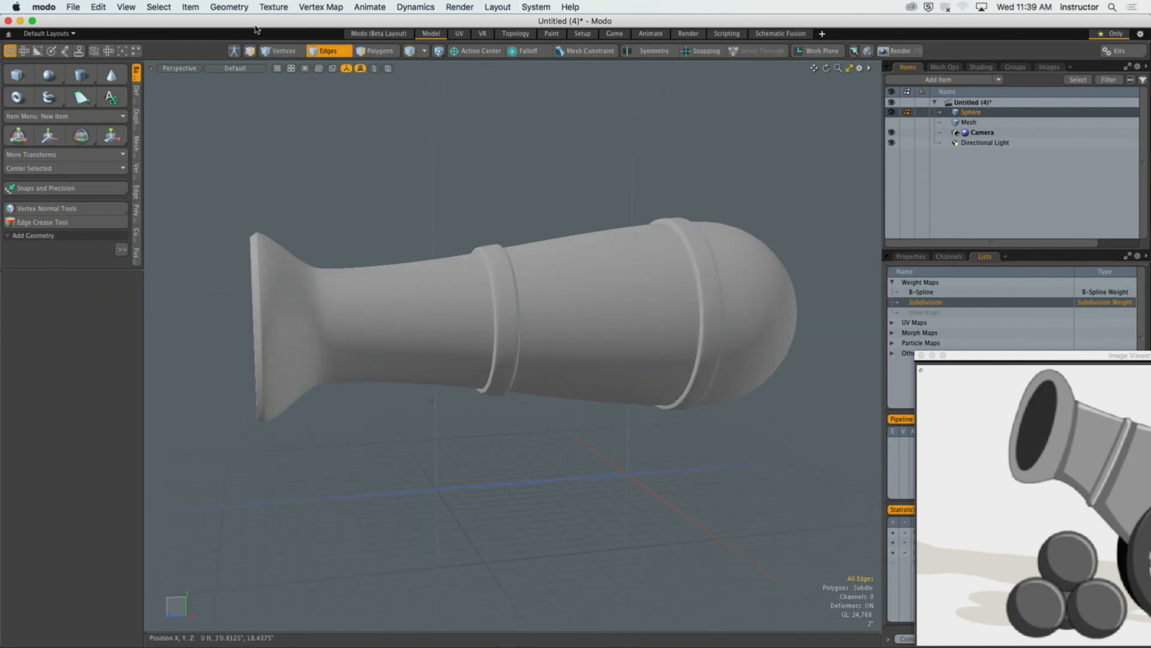
pyautogui.click(231, 8)
pyautogui.moveTo(264, 367)
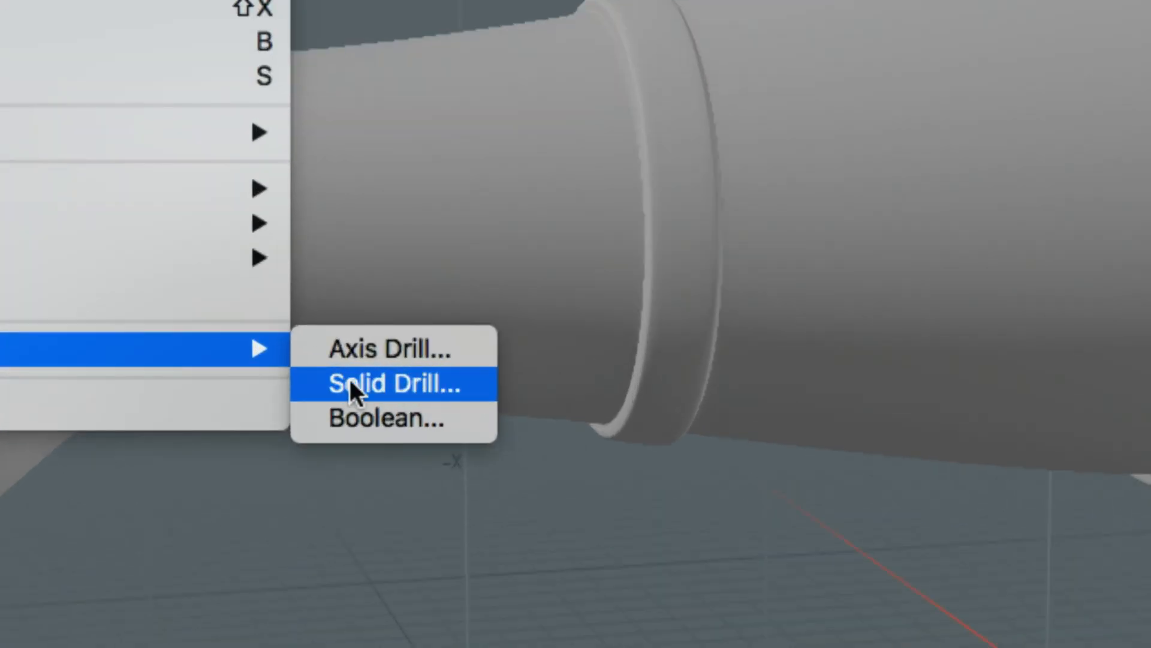
pyautogui.click(393, 384)
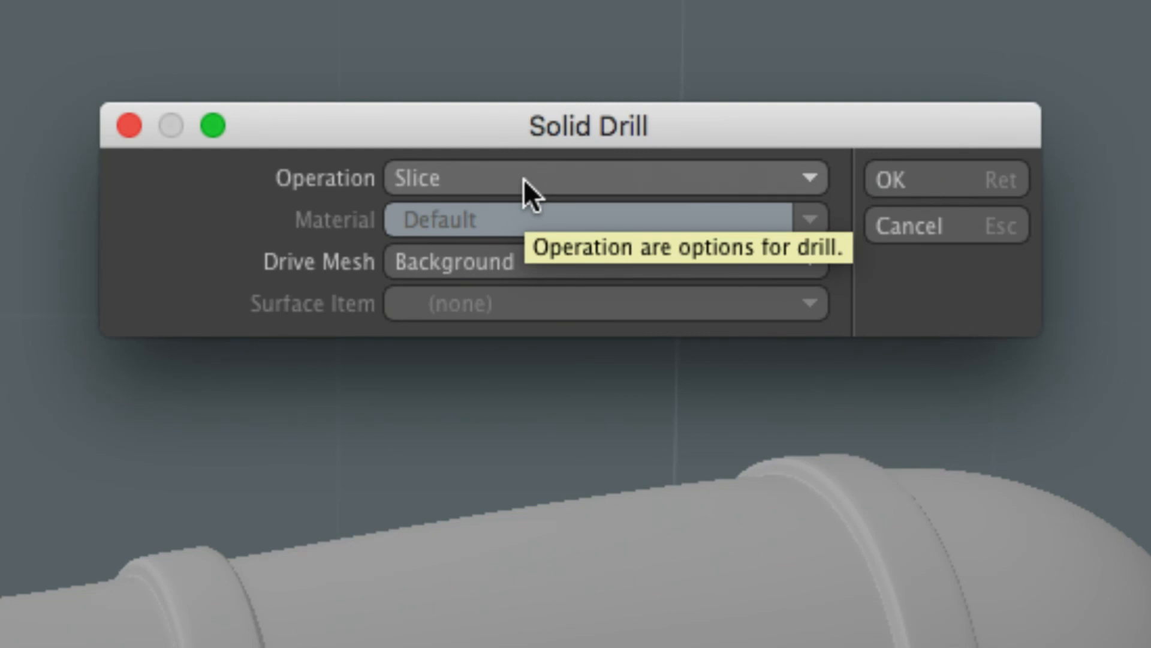
pyautogui.click(524, 179)
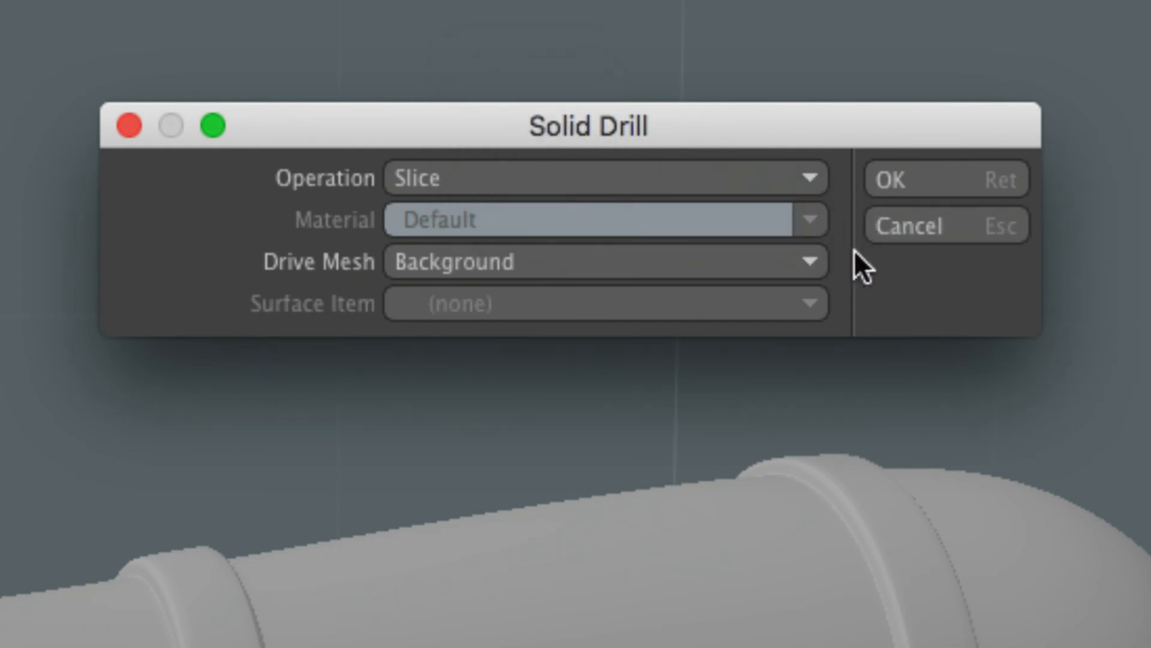
pyautogui.click(894, 226)
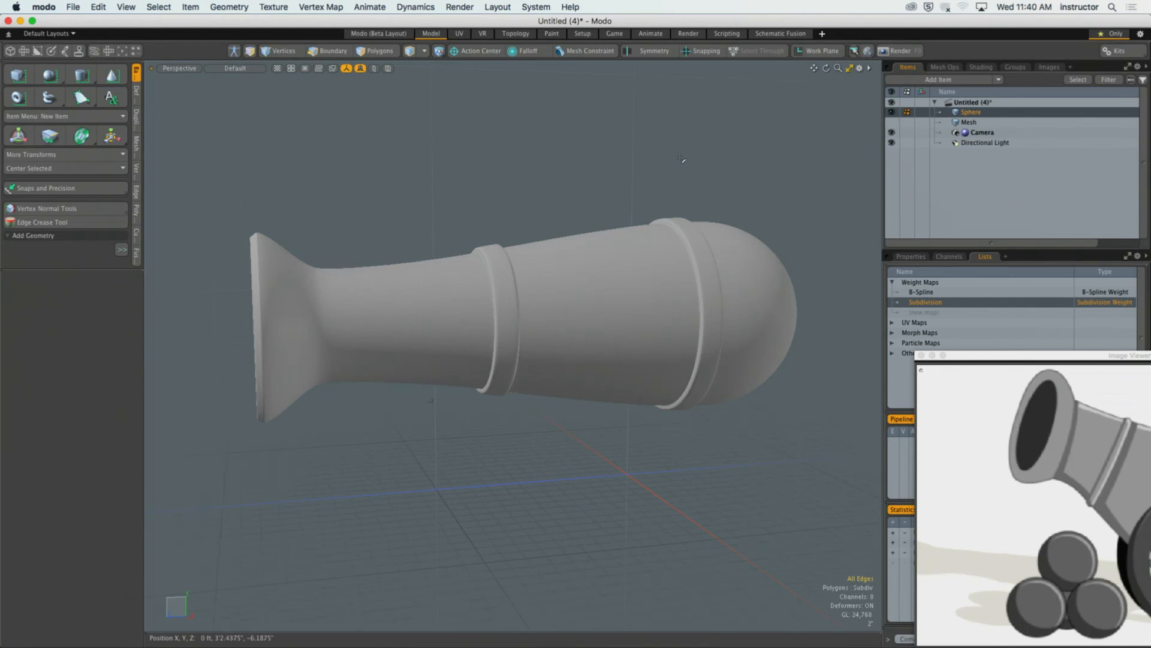
pyautogui.press('2')
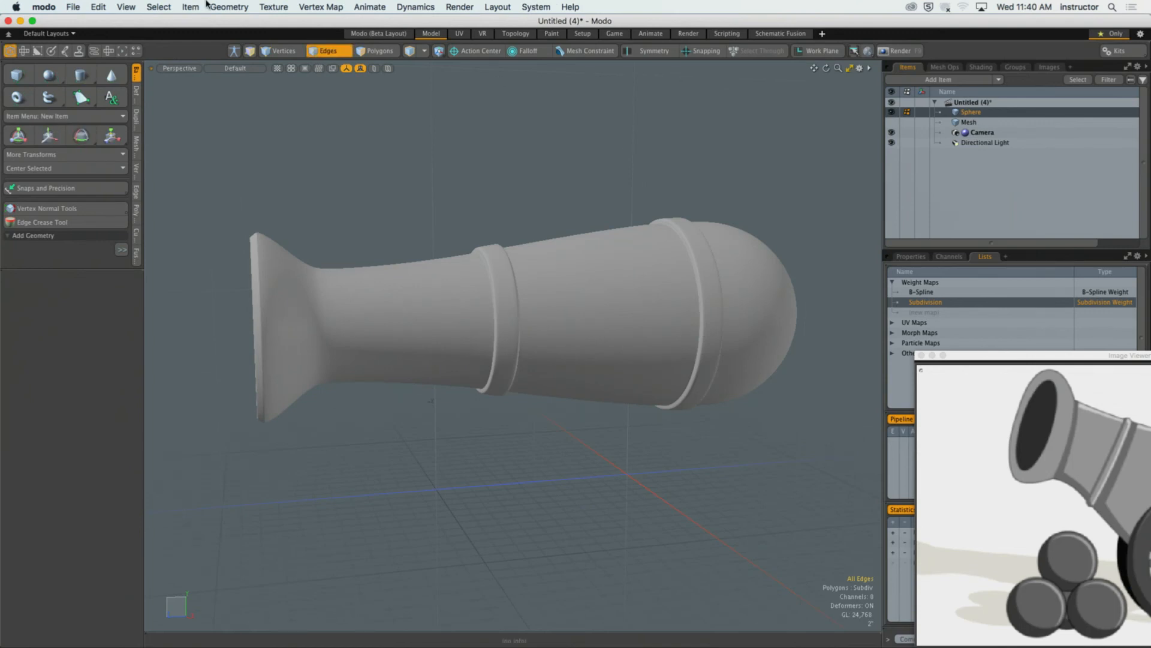
pyautogui.click(229, 6)
pyautogui.moveTo(363, 365)
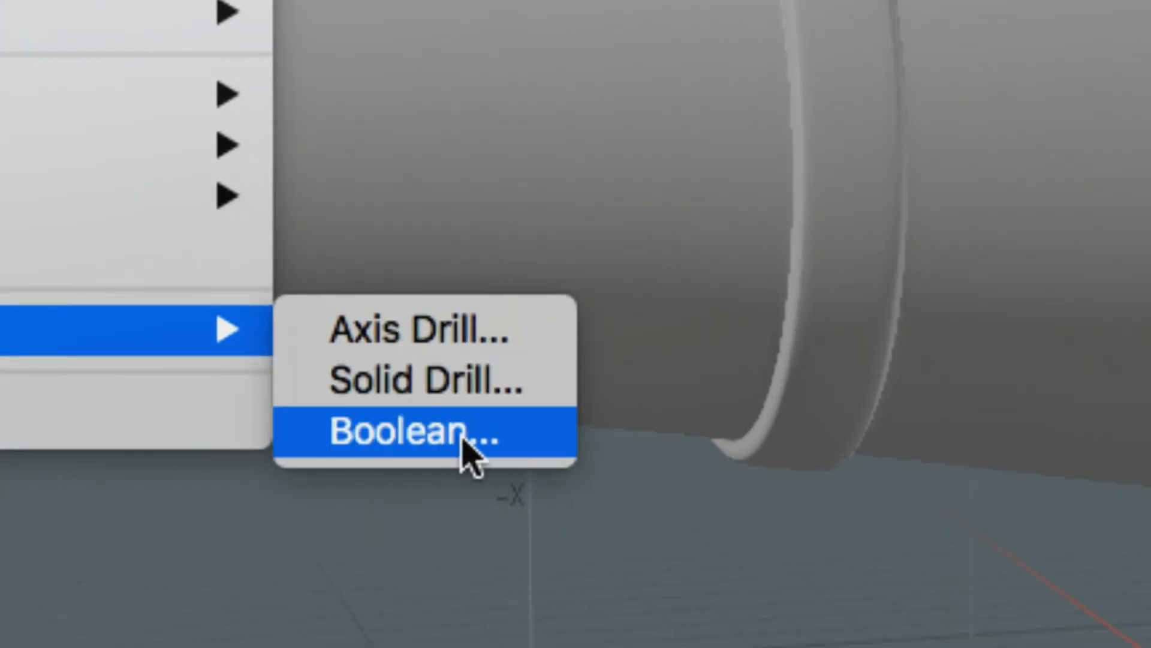
pyautogui.click(767, 549)
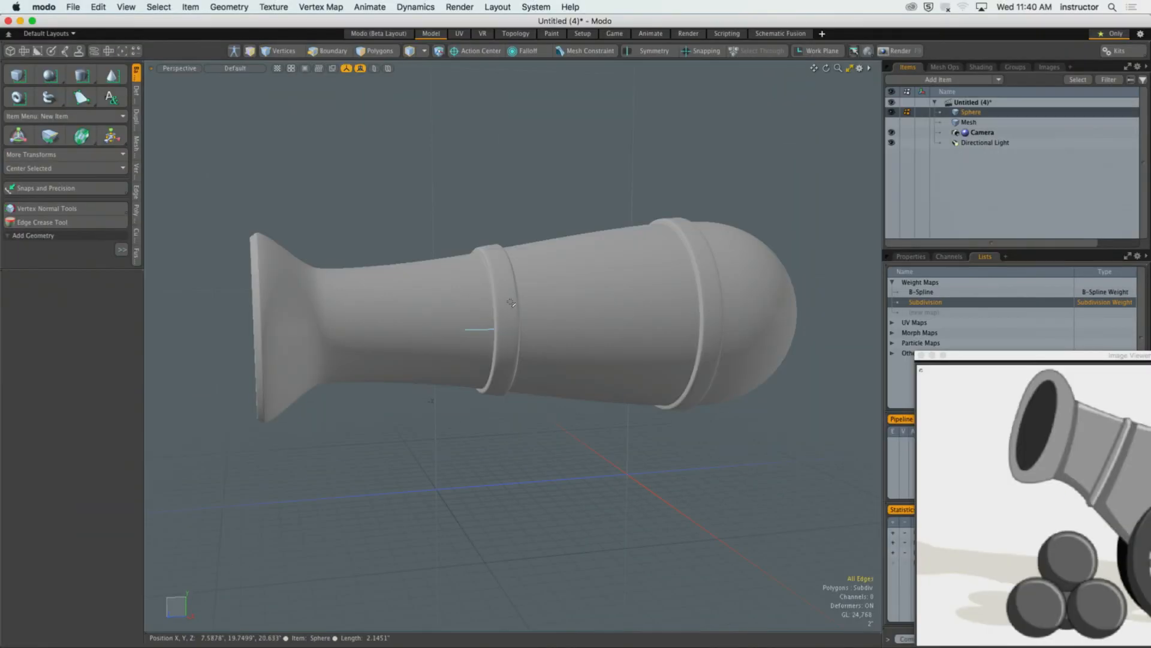
# Step: Turn on the active mesh's wireframe overlay to show the subdivided barrel's edges
pyautogui.moveTo(774, 259)
pyautogui.keyDown('alt'); pyautogui.mouseDown()
pyautogui.moveTo(882, 239)
pyautogui.moveTo(767, 259)
pyautogui.mouseUp(); pyautogui.keyUp('alt')
pyautogui.keyDown('alt'); pyautogui.moveTo(594, 342); pyautogui.dragTo(516, 313); pyautogui.keyUp('alt')
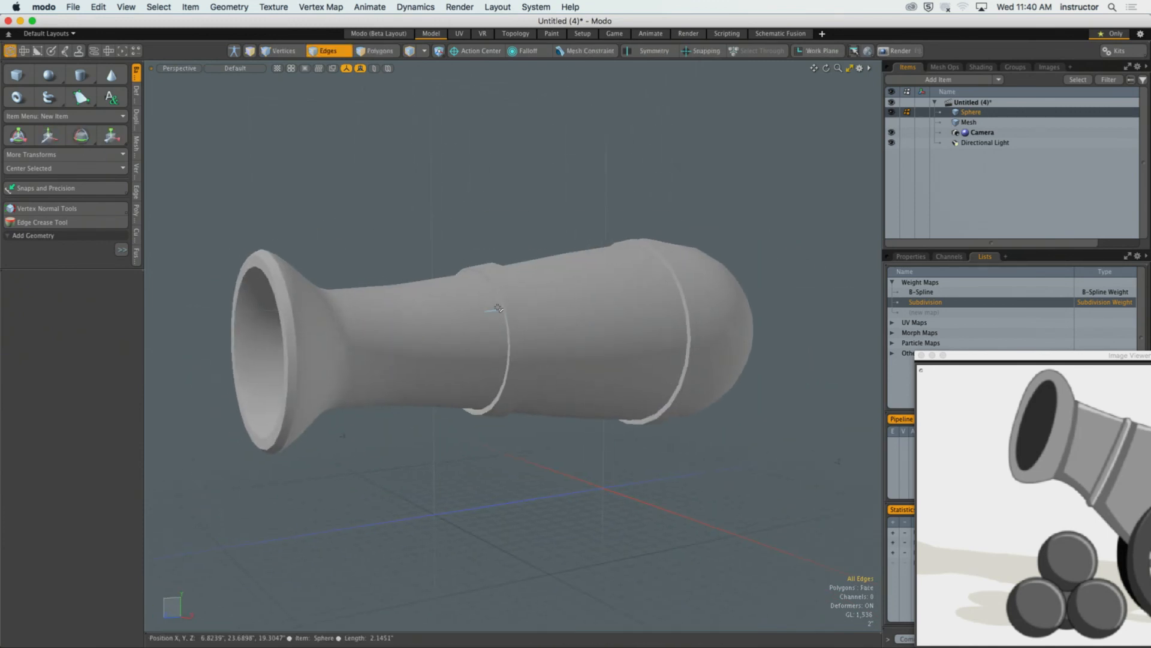
pyautogui.press('o')
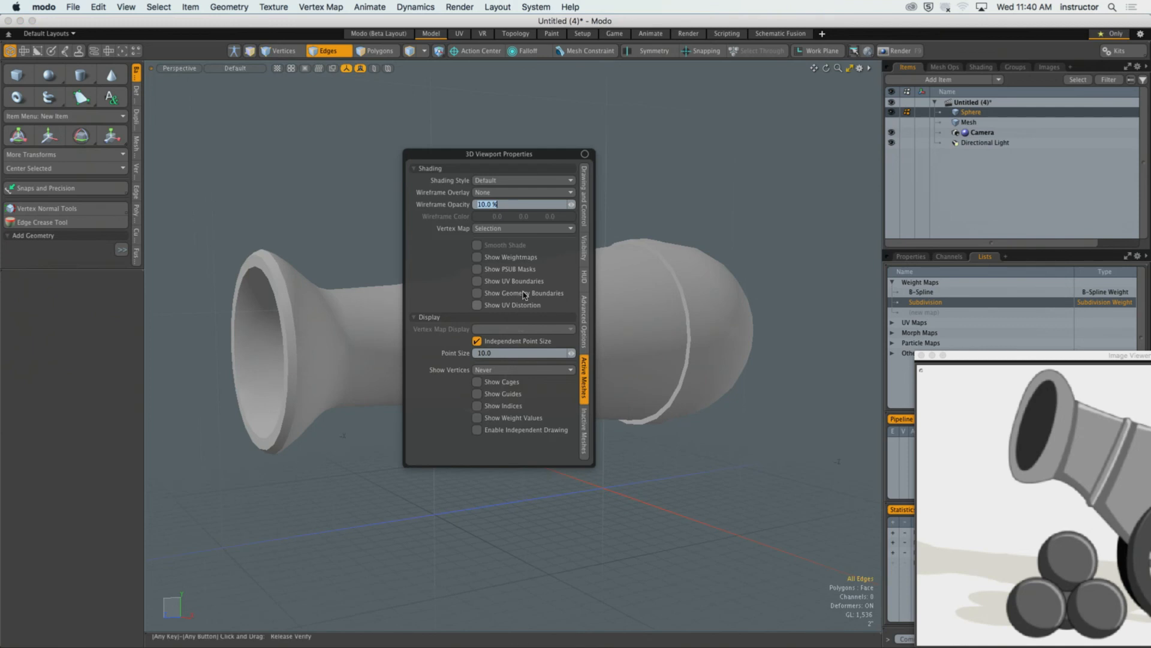
pyautogui.click(520, 192)
pyautogui.click(524, 214)
pyautogui.keyDown('alt'); pyautogui.moveTo(525, 216); pyautogui.dragTo(659, 226); pyautogui.keyUp('alt')
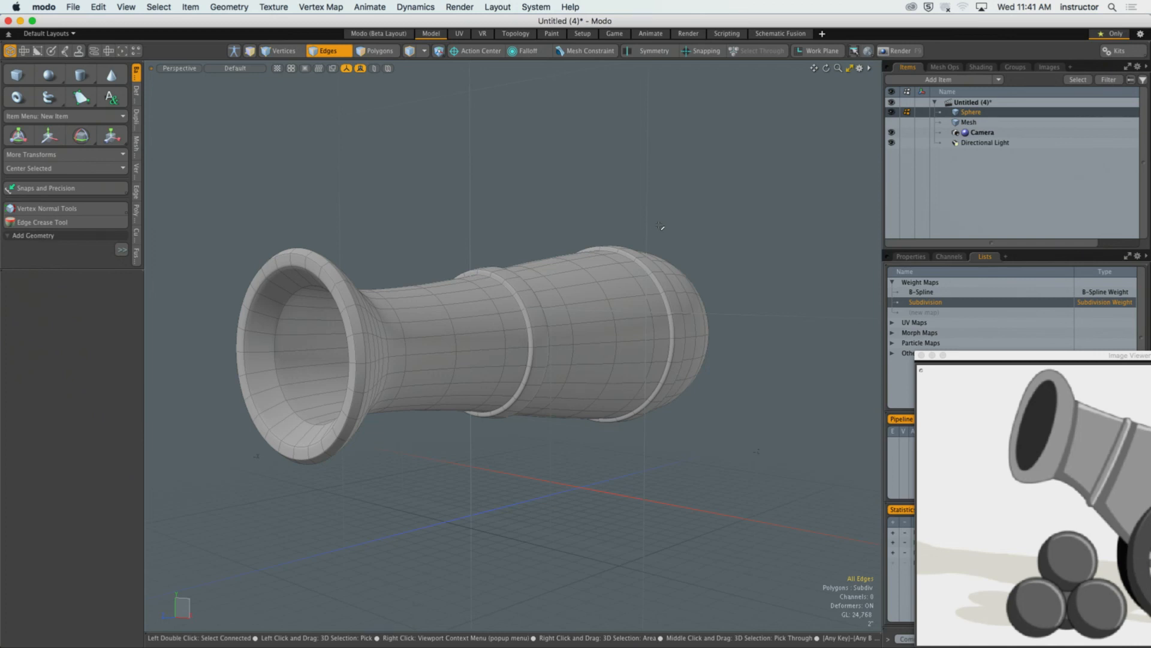
# Step: Switch to Chrome and read the Cannon Blast! required elements, highlighting the rigging, anticipation and wave principle requirements
pyautogui.click(143, 640)
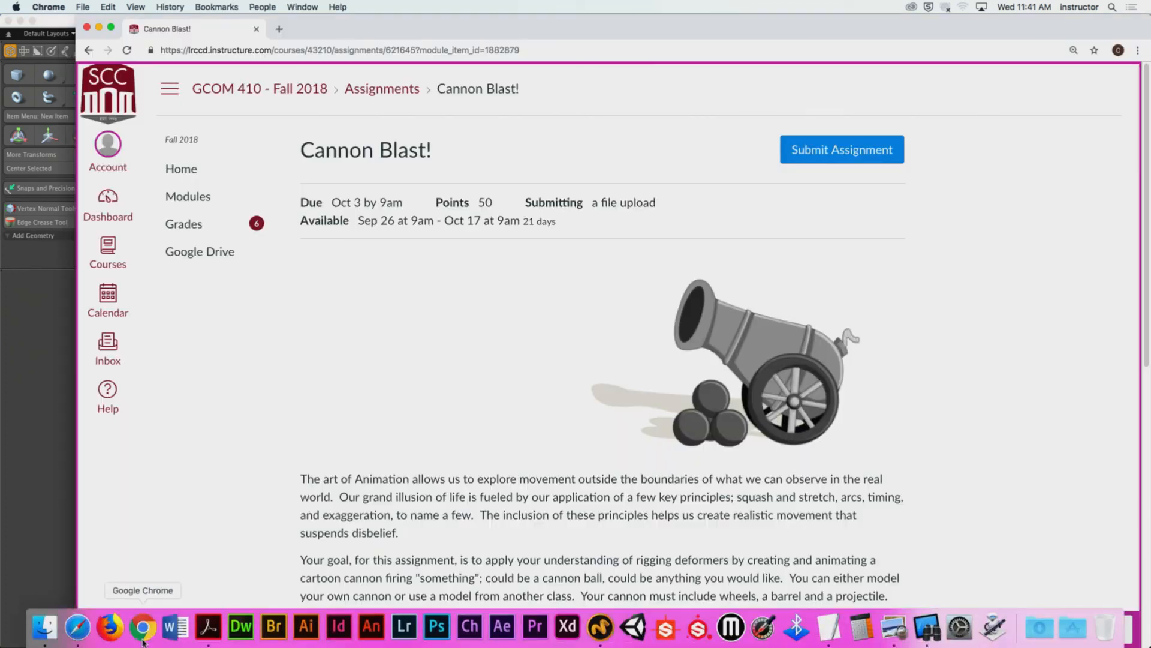
pyautogui.scroll(-5, 333, 330)
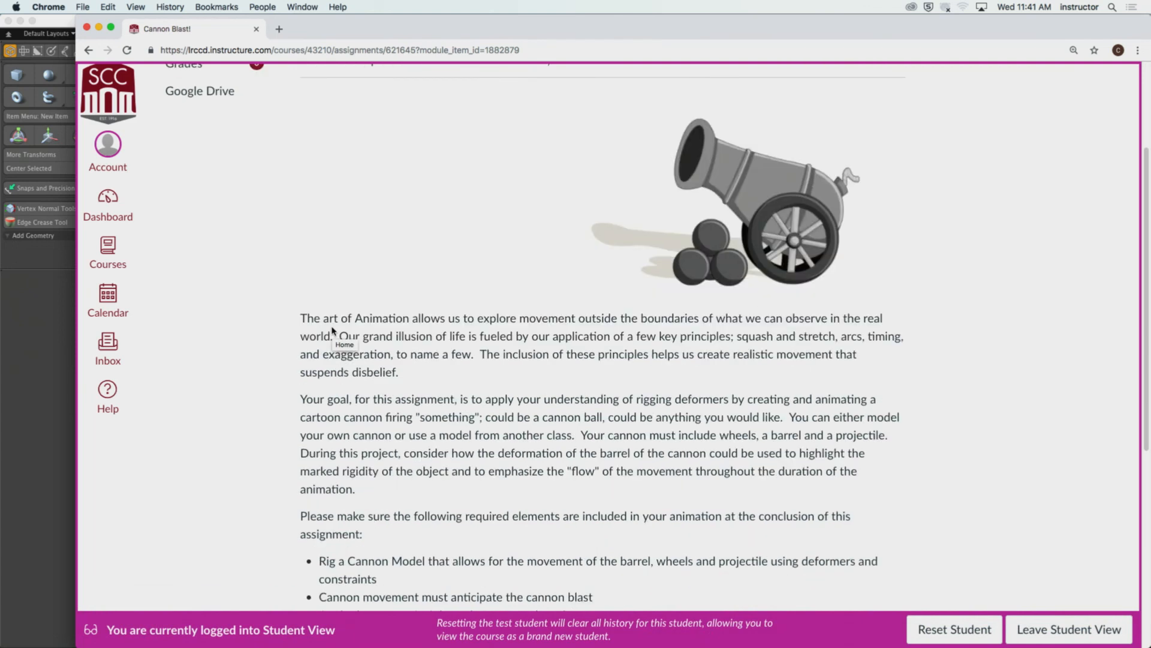
pyautogui.scroll(-6, 333, 330)
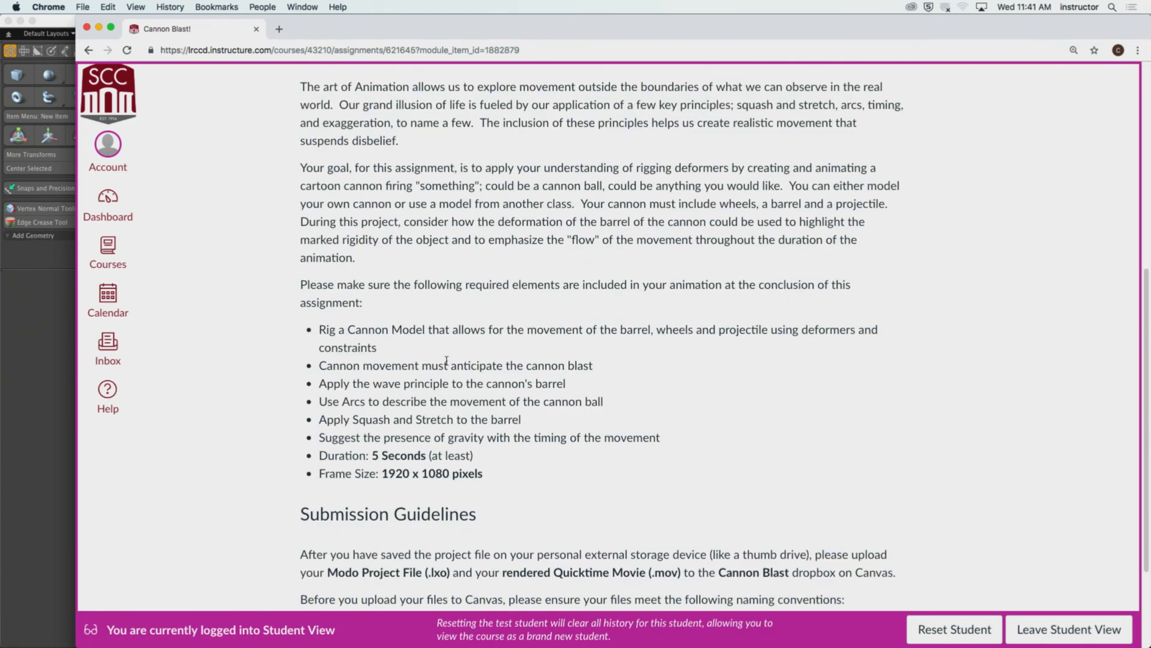
pyautogui.moveTo(318, 329); pyautogui.dragTo(455, 348)
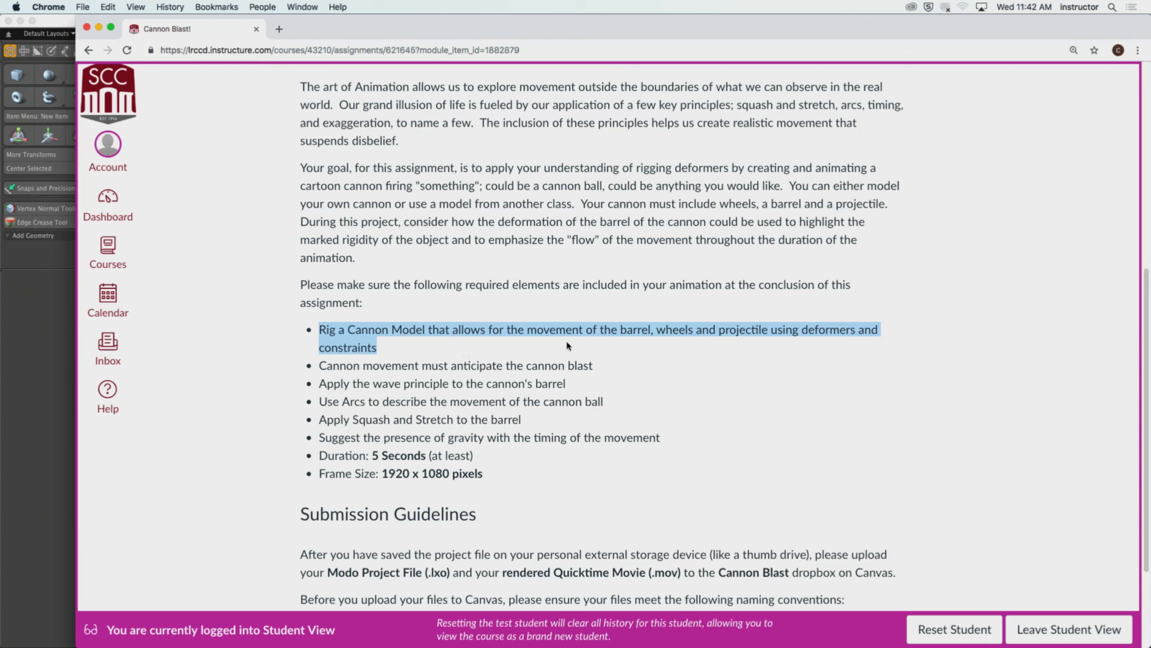
pyautogui.click(605, 340)
pyautogui.doubleClick(621, 330)
pyautogui.click(725, 350)
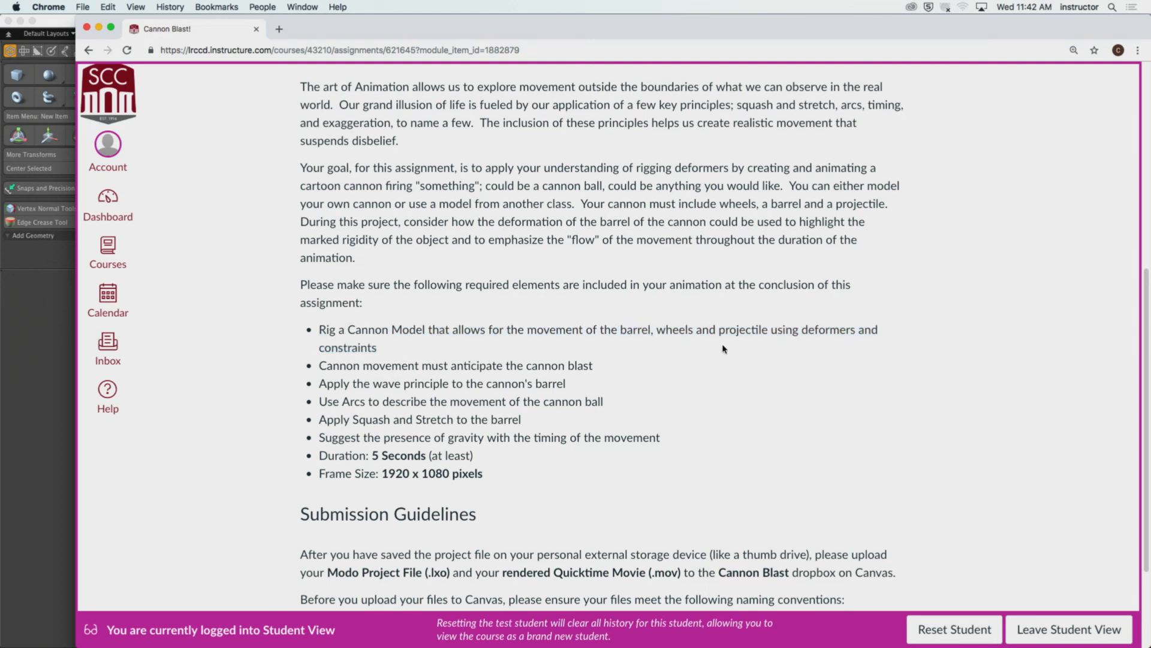
pyautogui.moveTo(716, 329); pyautogui.dragTo(855, 363)
pyautogui.click(798, 389)
pyautogui.moveTo(319, 365); pyautogui.dragTo(613, 371)
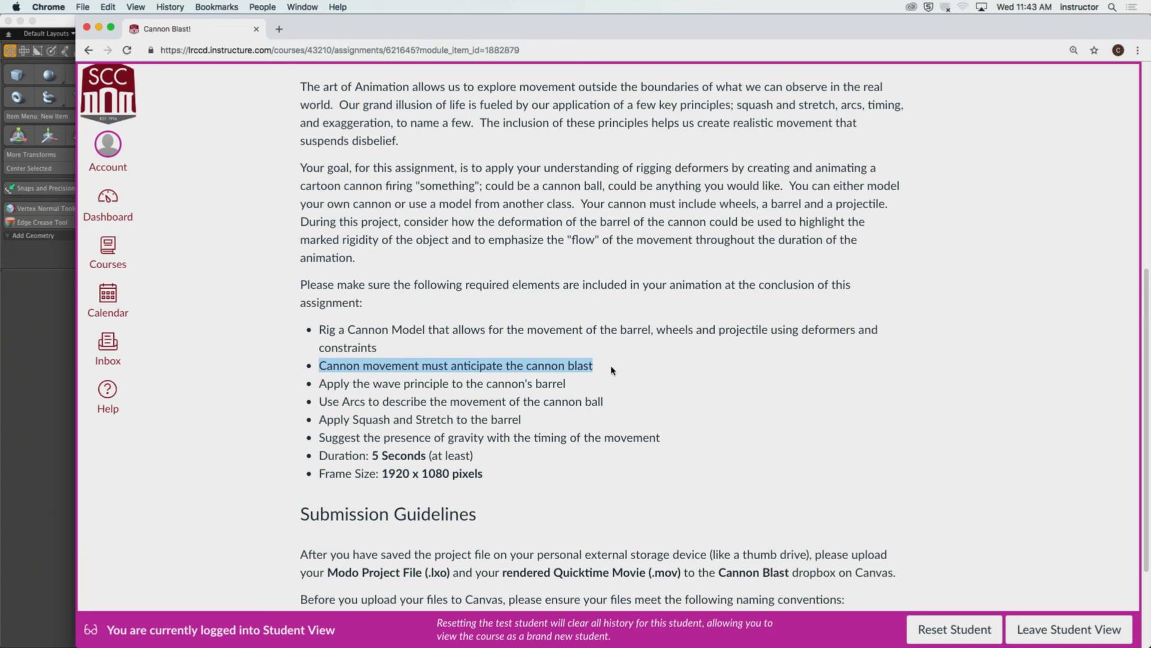
pyautogui.click(523, 384)
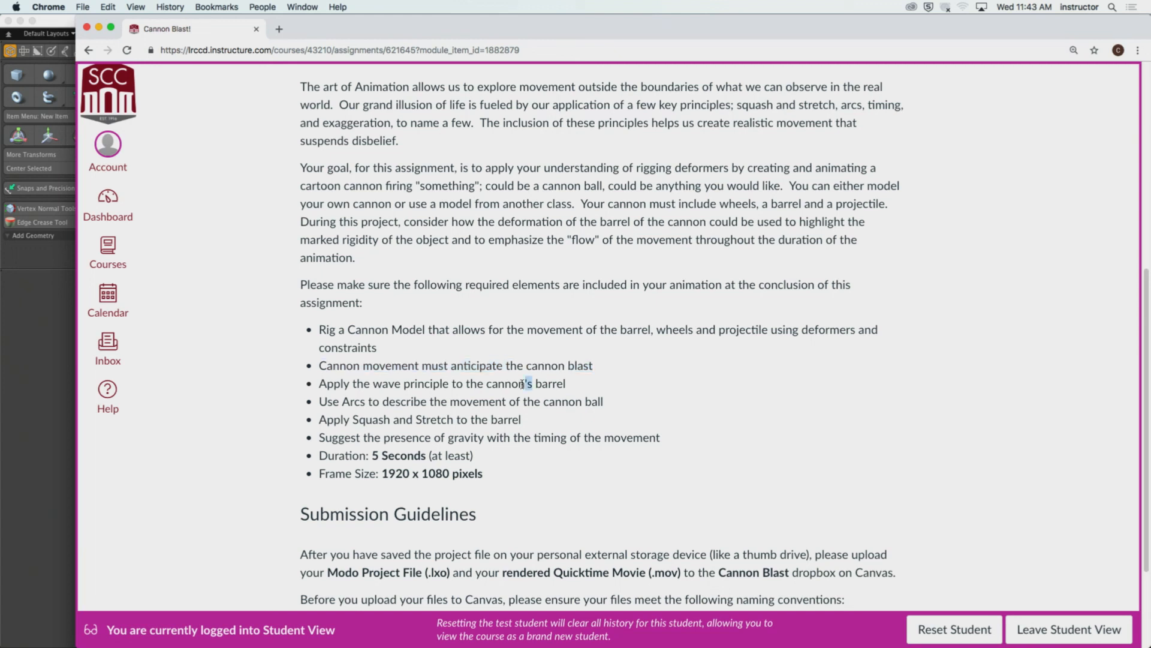
pyautogui.moveTo(319, 384); pyautogui.dragTo(591, 389)
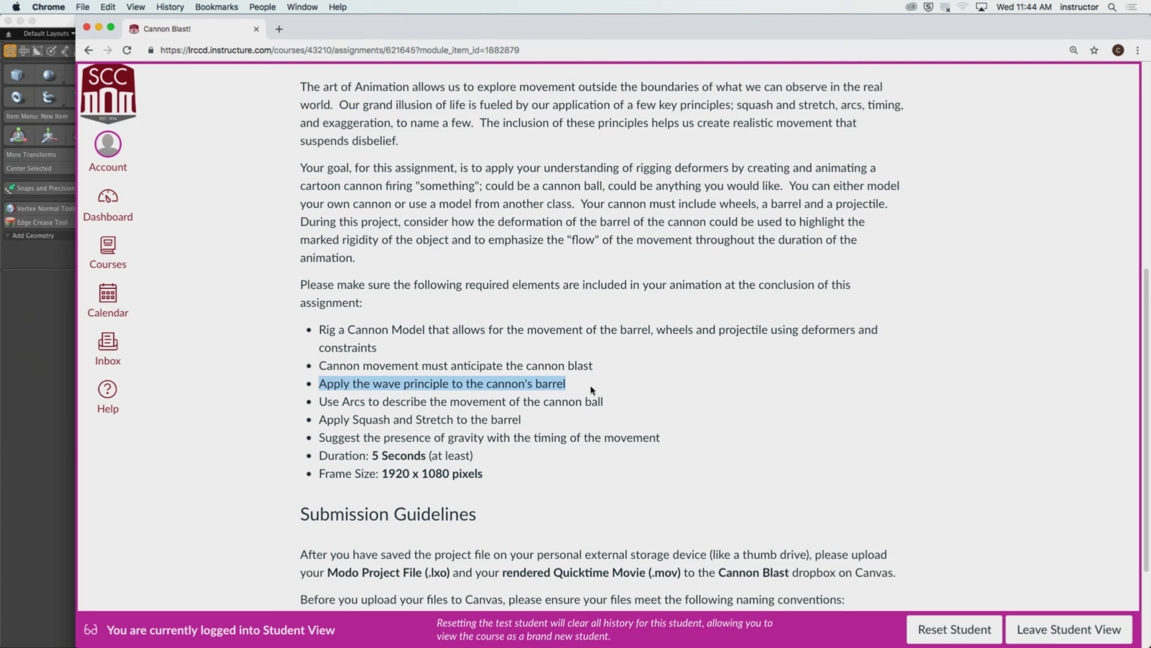
# Step: Switch back to Modo and add a new empty mesh item to the scene
pyautogui.press('super+Tab')
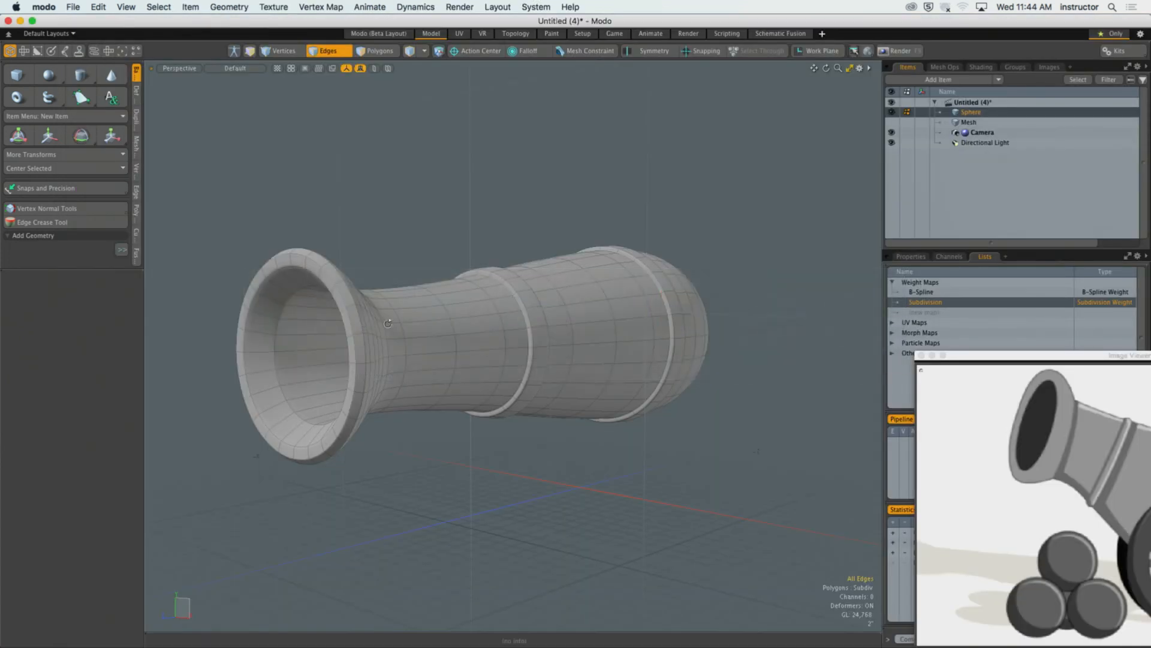
pyautogui.scroll(-5, 456, 318)
pyautogui.keyDown('alt'); pyautogui.moveTo(388, 324); pyautogui.dragTo(527, 247); pyautogui.keyUp('alt')
pyautogui.press('n')
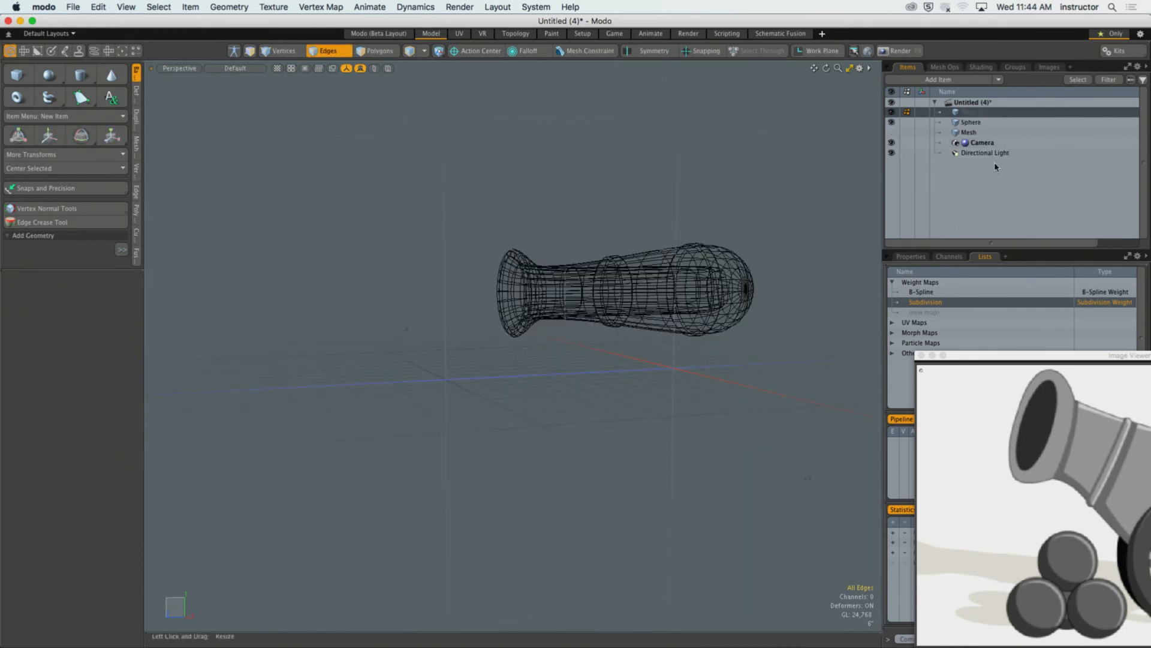
pyautogui.moveTo(651, 231)
pyautogui.keyDown('alt'); pyautogui.mouseDown()
pyautogui.moveTo(612, 234)
pyautogui.moveTo(663, 241)
pyautogui.mouseUp(); pyautogui.keyUp('alt')
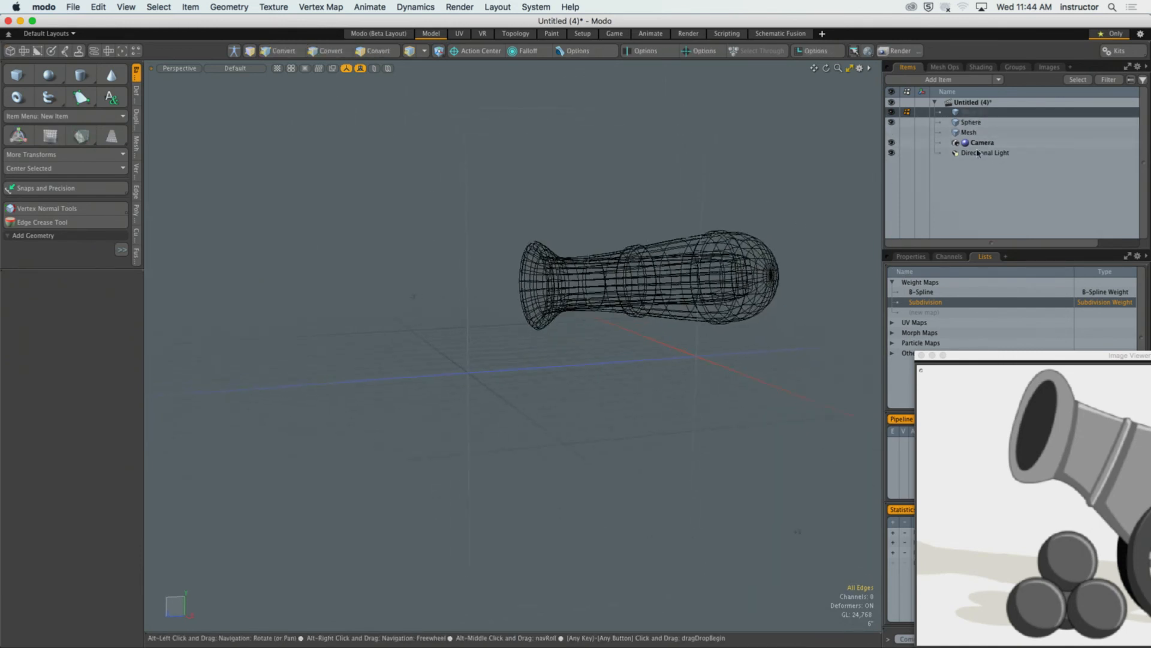
# Step: Select the barrel's Sphere item and switch the viewport to the Right view
pyautogui.click(971, 122)
pyautogui.scroll(3, 475, 260)
pyautogui.hotkey('ctrl', 'space')
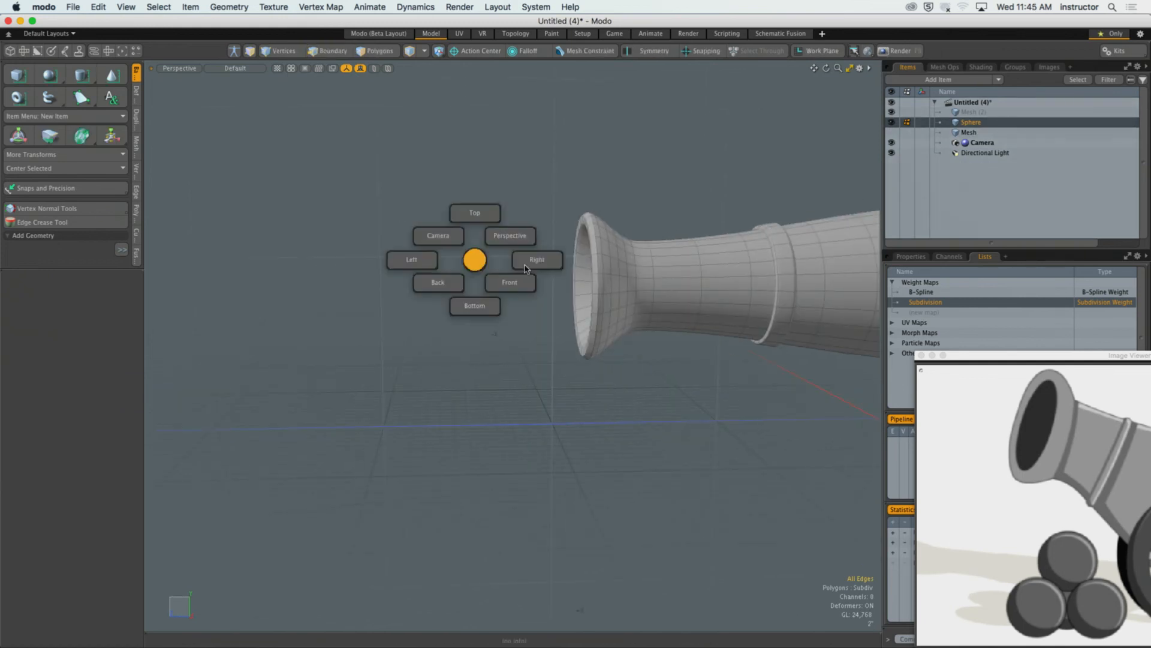
pyautogui.click(525, 268)
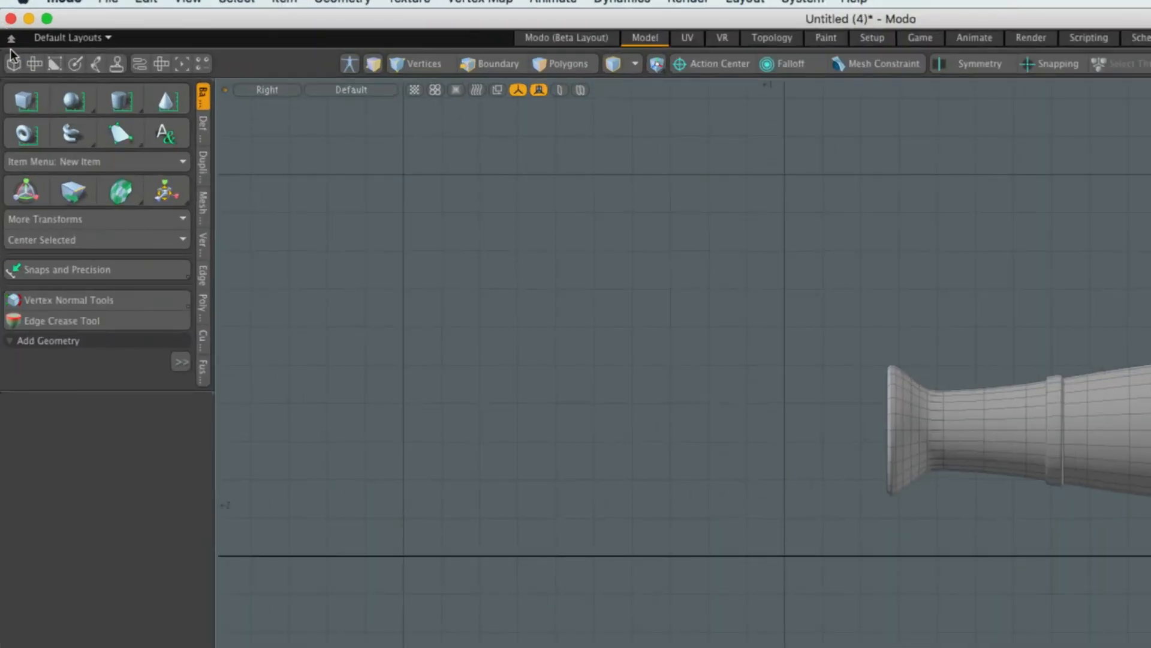
# Step: Draw a three-point curve from inside the barrel, arcing out past the muzzle to the ground at about Z 11'3", and check it in Perspective
pyautogui.click(14, 58)
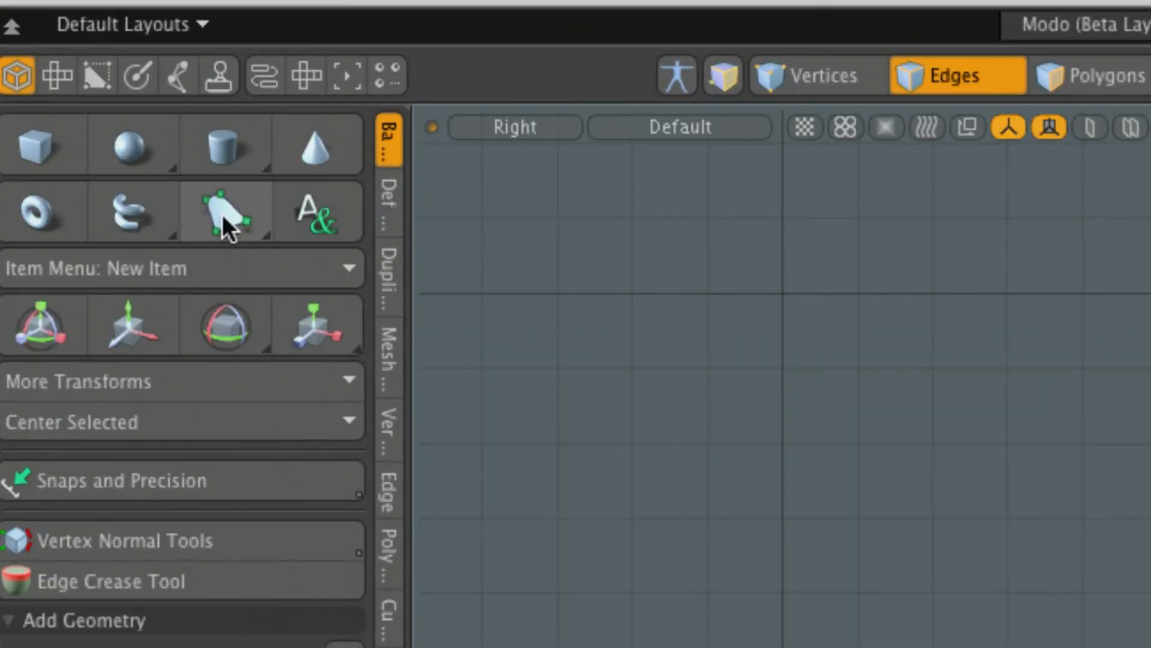
pyautogui.moveTo(232, 213); pyautogui.dragTo(253, 276)
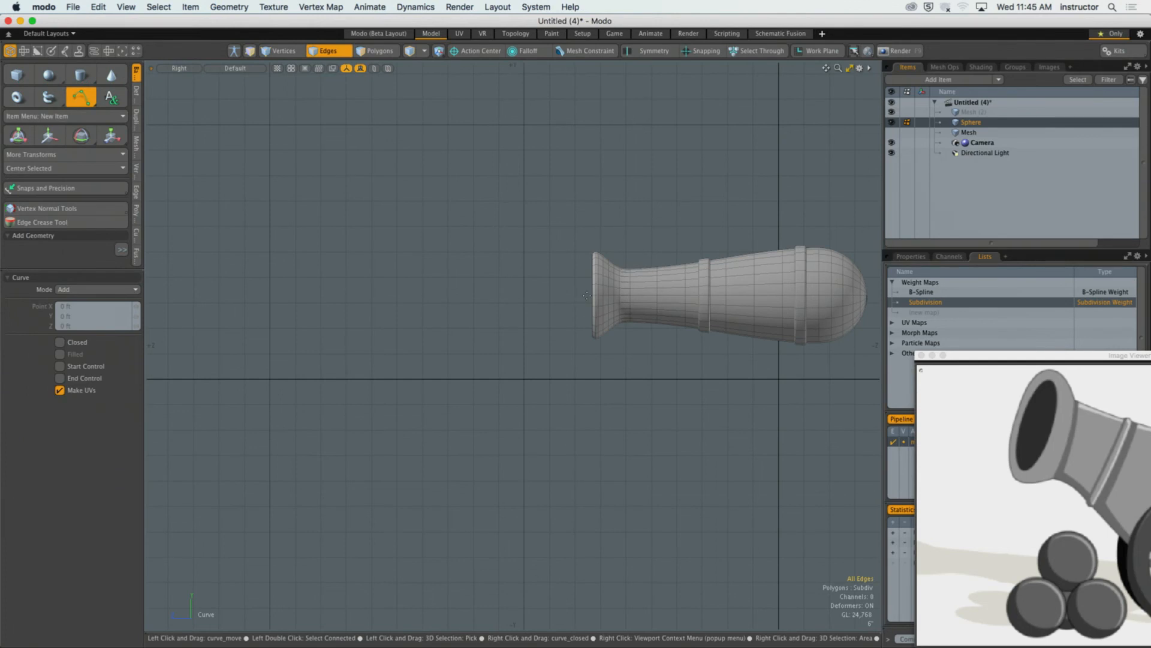
pyautogui.click(587, 295)
pyautogui.press('super+z')
pyautogui.click(752, 292)
pyautogui.click(370, 291)
pyautogui.click(207, 379)
pyautogui.hotkey('ctrl', 'space')
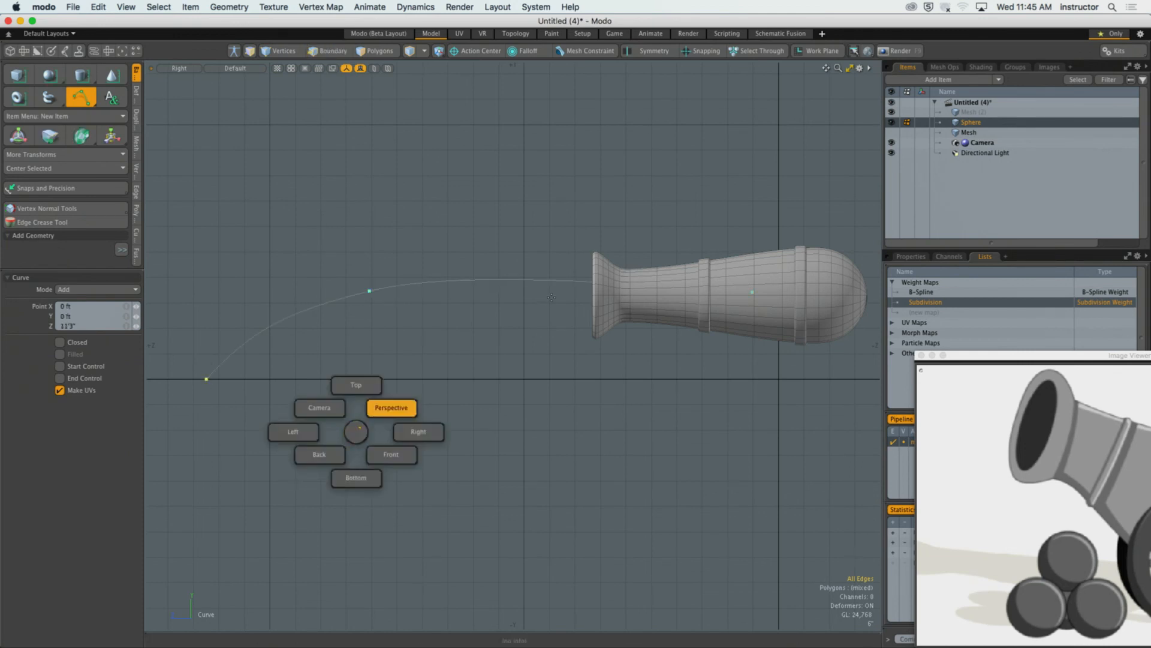
pyautogui.click(390, 406)
pyautogui.keyDown('alt'); pyautogui.moveTo(540, 353); pyautogui.dragTo(591, 188); pyautogui.keyUp('alt')
pyautogui.press('space')
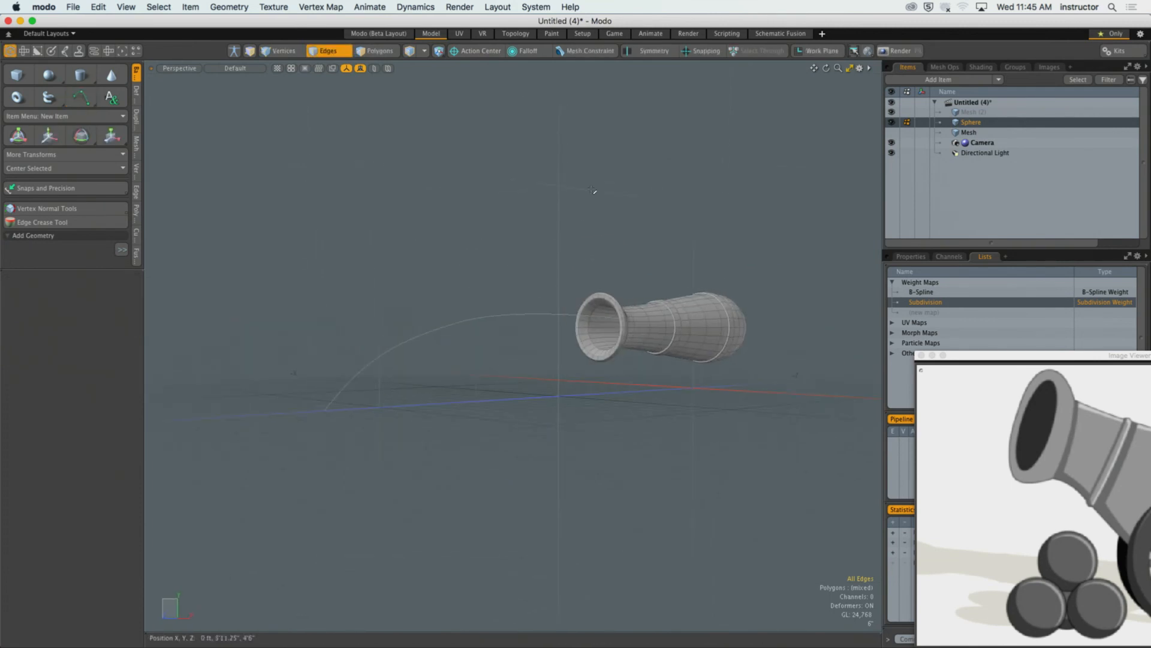
# Step: Create a unit sphere as a new item and scale its polygons down to a small ball that fits inside the barrel
pyautogui.click(49, 74)
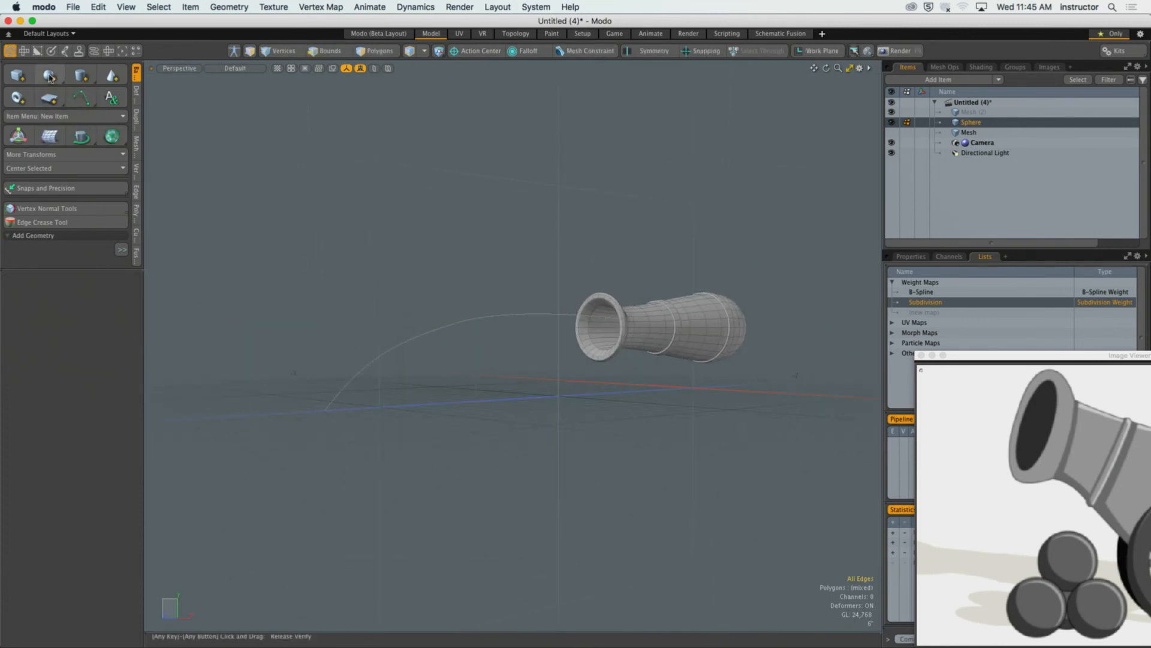
pyautogui.click(709, 388)
pyautogui.press('3')
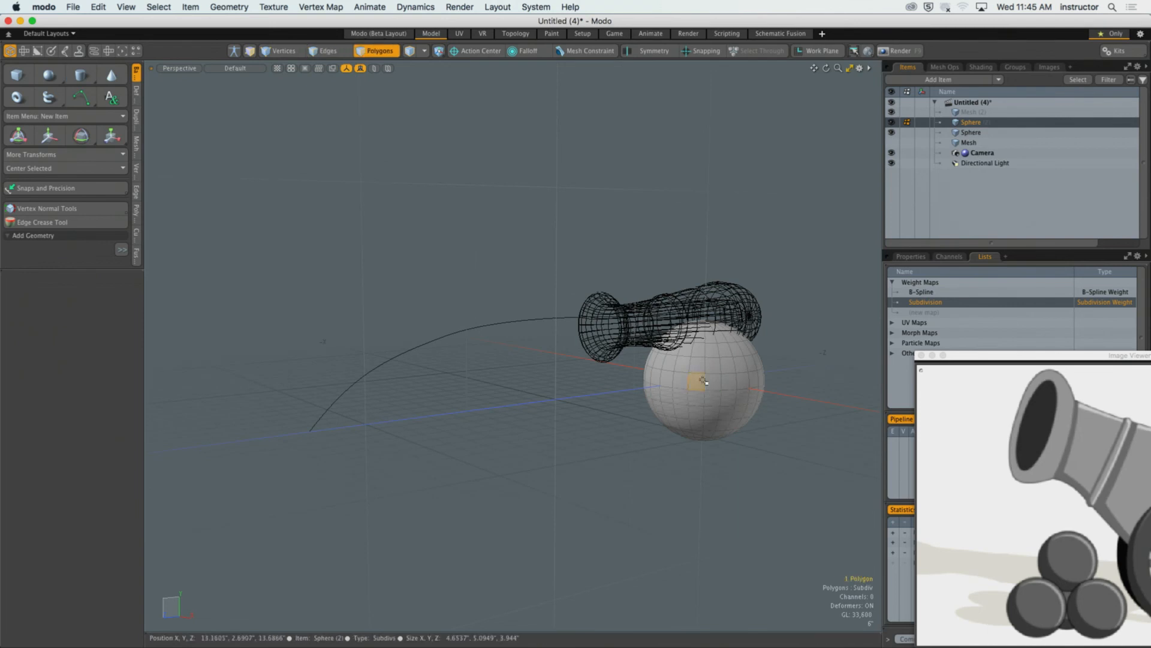
pyautogui.doubleClick(706, 384)
pyautogui.press('r')
pyautogui.moveTo(704, 381); pyautogui.dragTo(648, 382)
pyautogui.press('Escape')
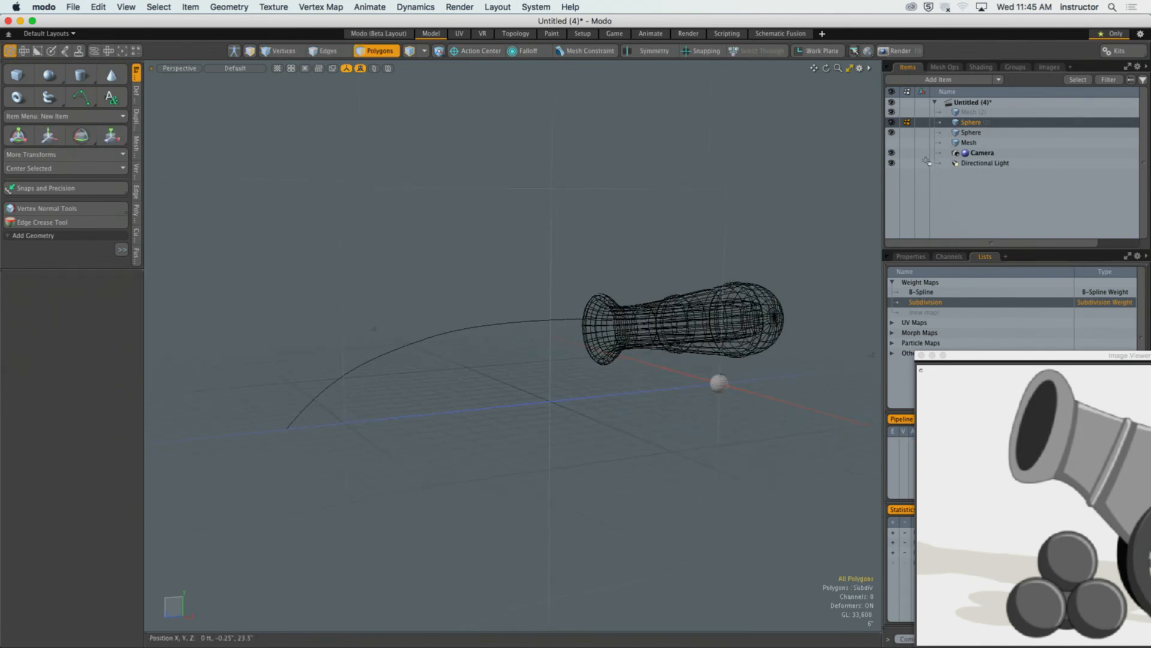
# Step: Rename the new small sphere item as Cannon Ball
pyautogui.doubleClick(968, 123)
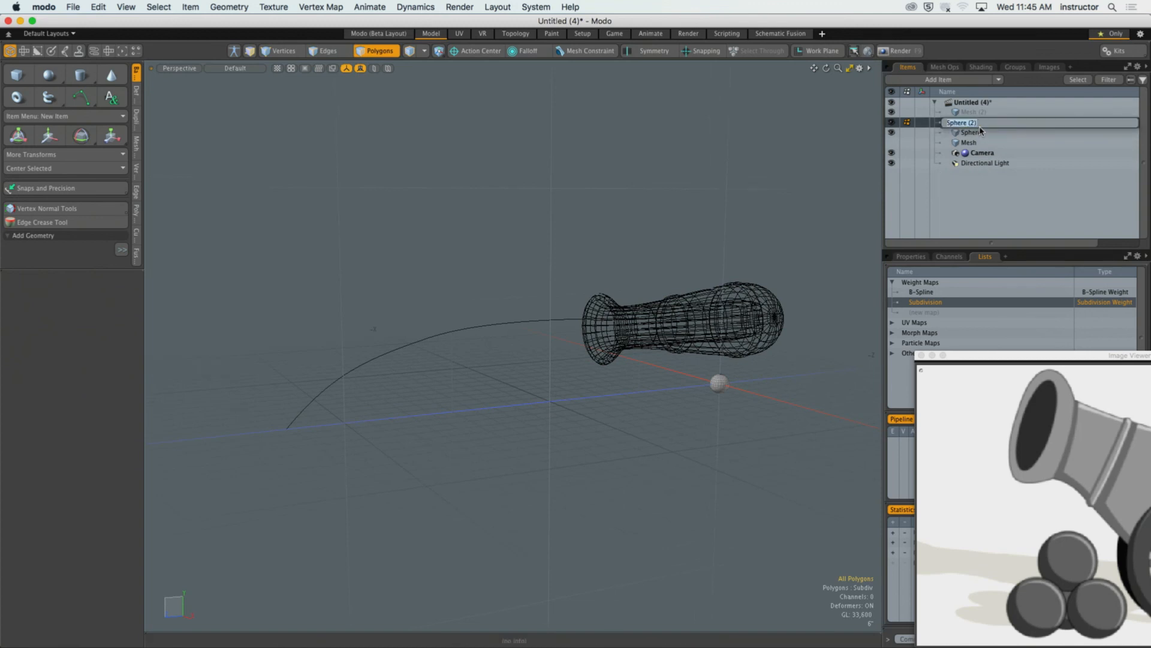
pyautogui.write('Cannon Ball')
pyautogui.press('Return')
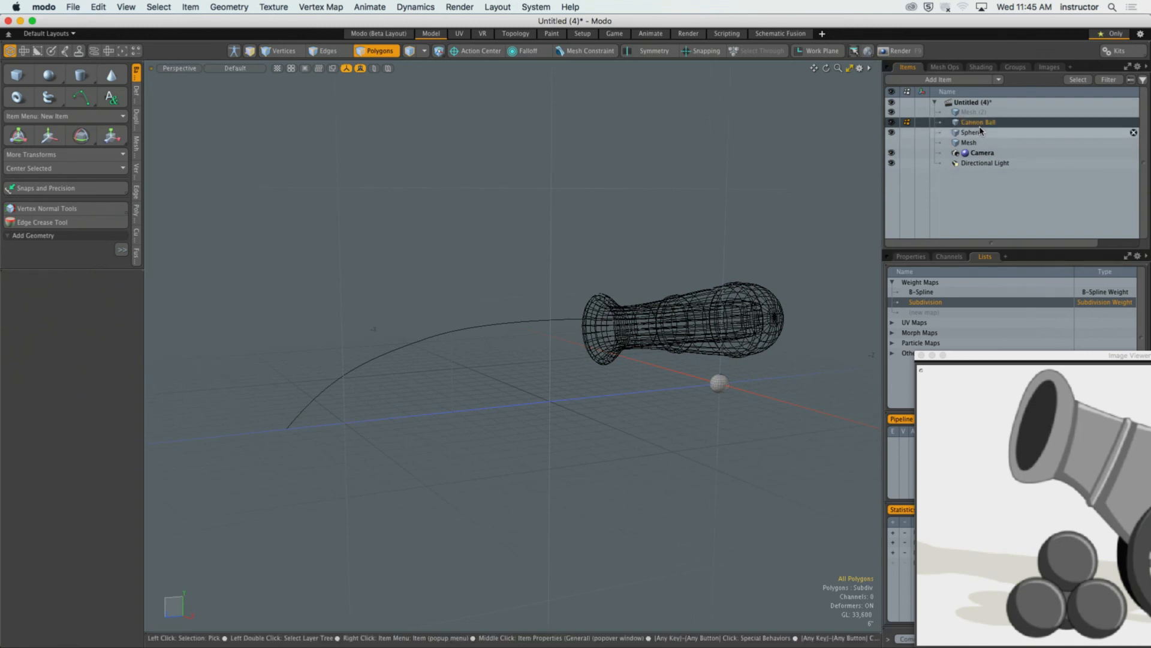
# Step: Switch to the Setup layout and check that the cannon ball can be selected as its own item
pyautogui.click(582, 35)
pyautogui.keyDown('alt'); pyautogui.moveTo(588, 309); pyautogui.dragTo(635, 331); pyautogui.keyUp('alt')
pyautogui.click(692, 366)
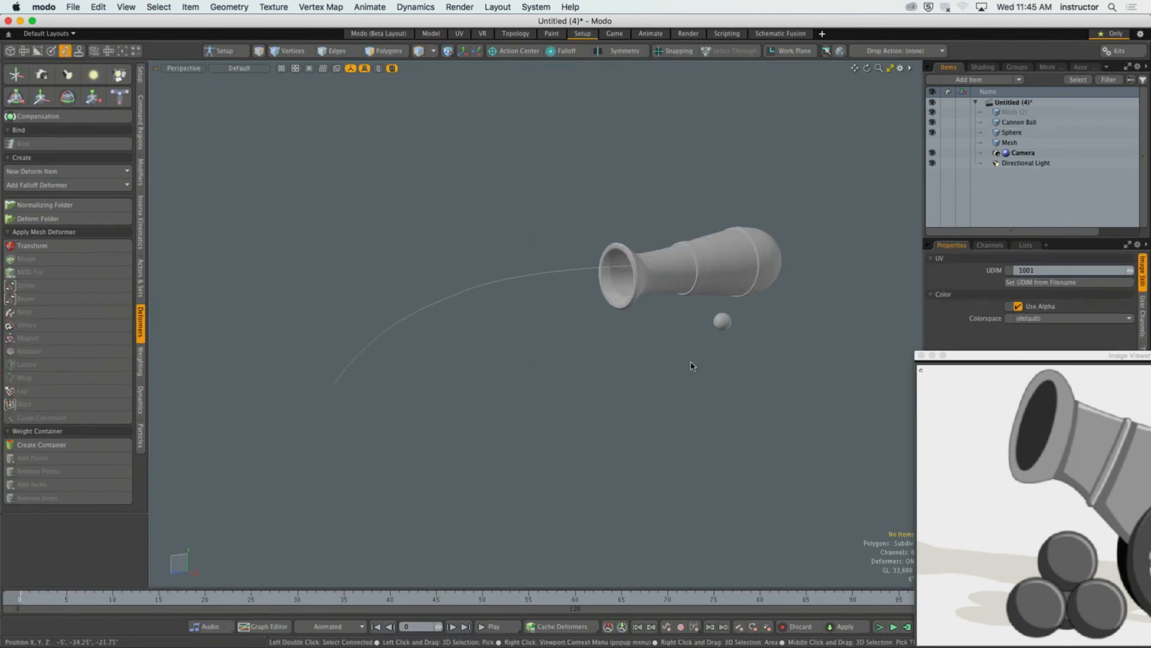
pyautogui.click(722, 322)
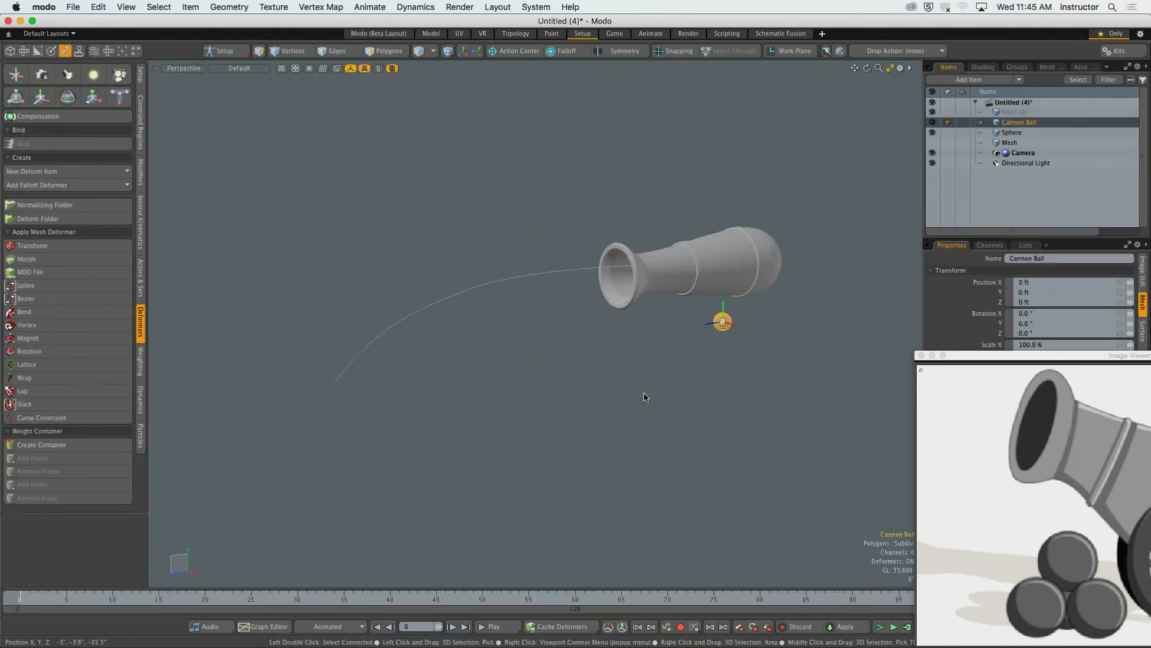
pyautogui.click(599, 338)
# Step: Cut the curve out of the barrel's Sphere item and paste it into the empty Mesh (2) item
pyautogui.press('3')
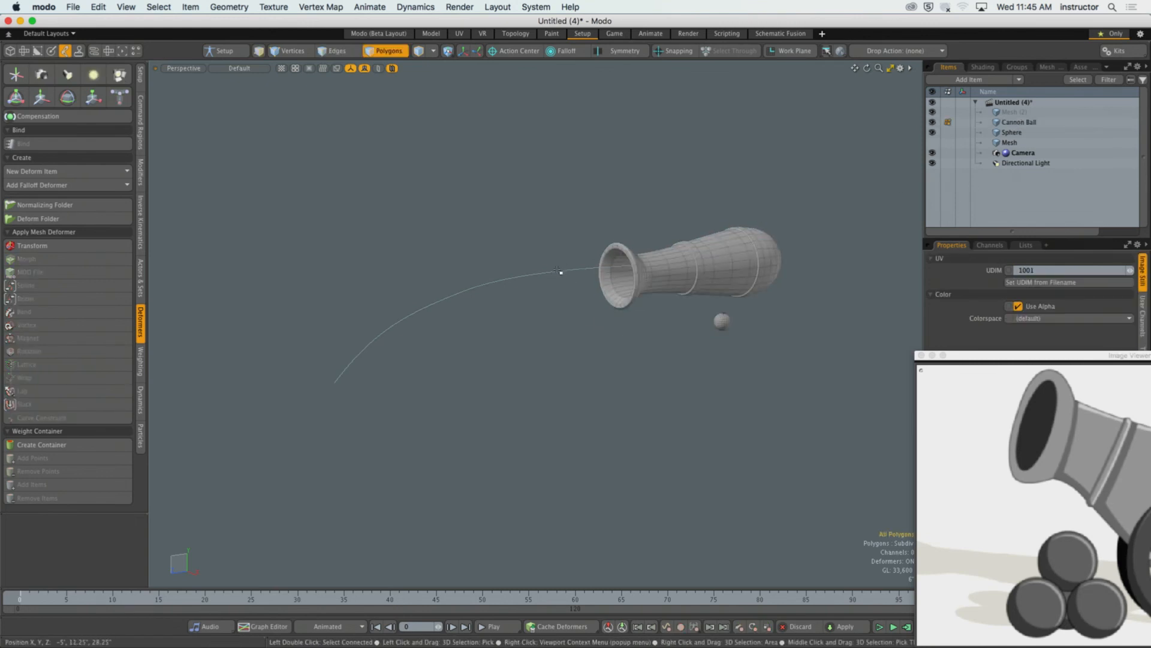
pyautogui.click(1012, 132)
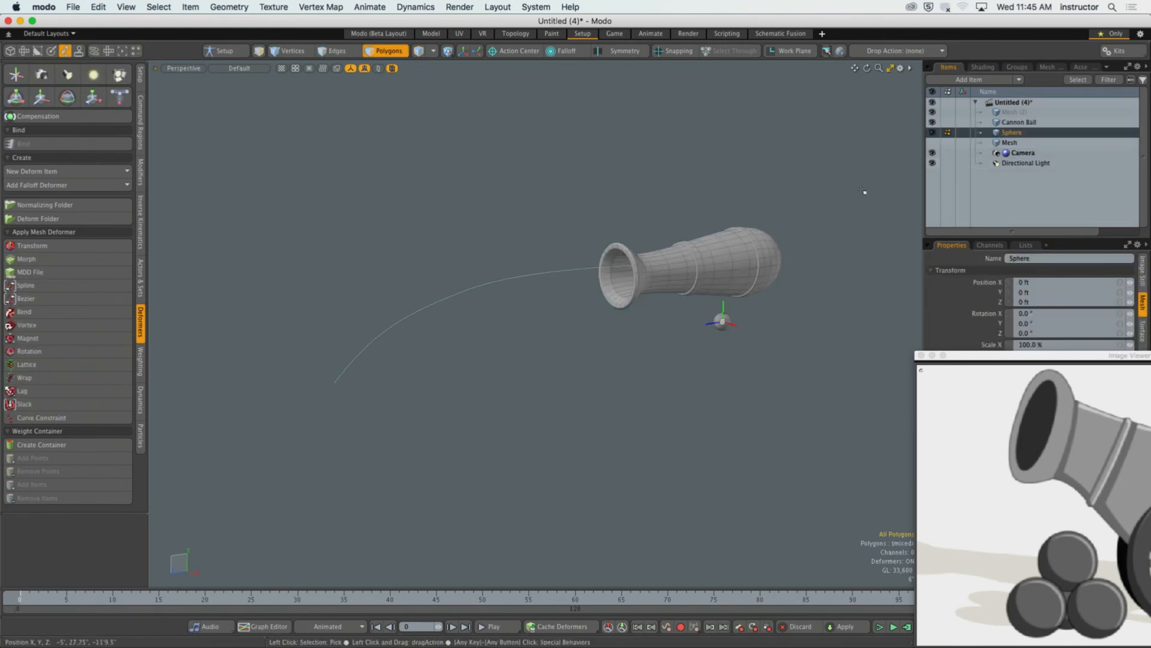
pyautogui.doubleClick(589, 269)
pyautogui.press('super+x')
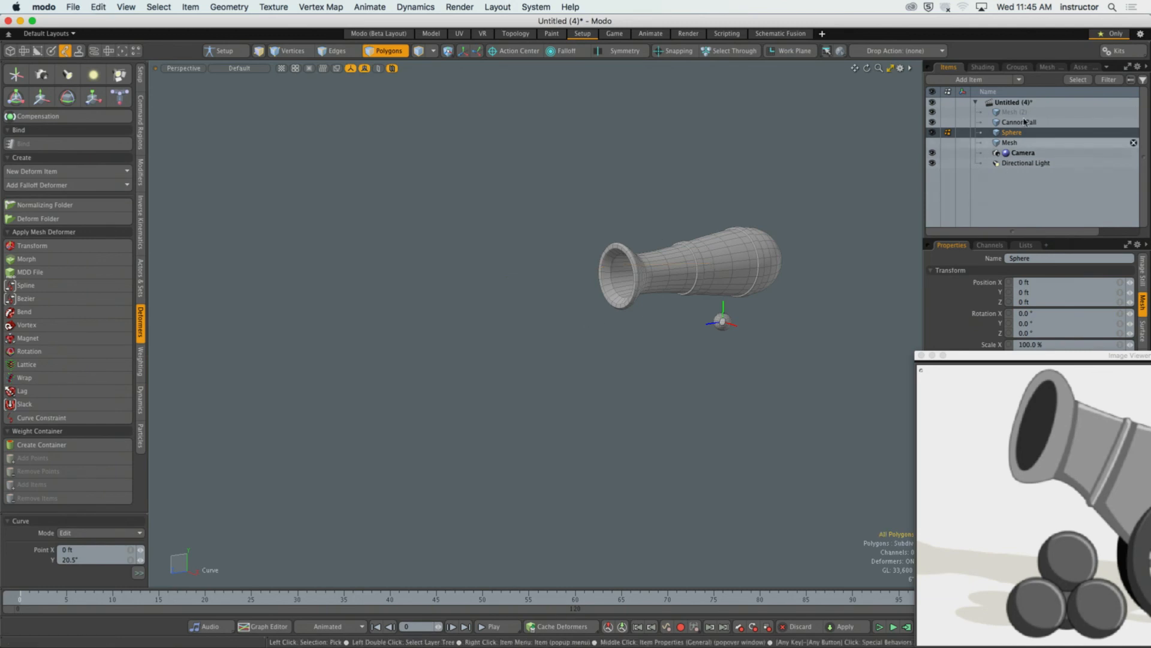
pyautogui.click(1012, 112)
pyautogui.press('super+v')
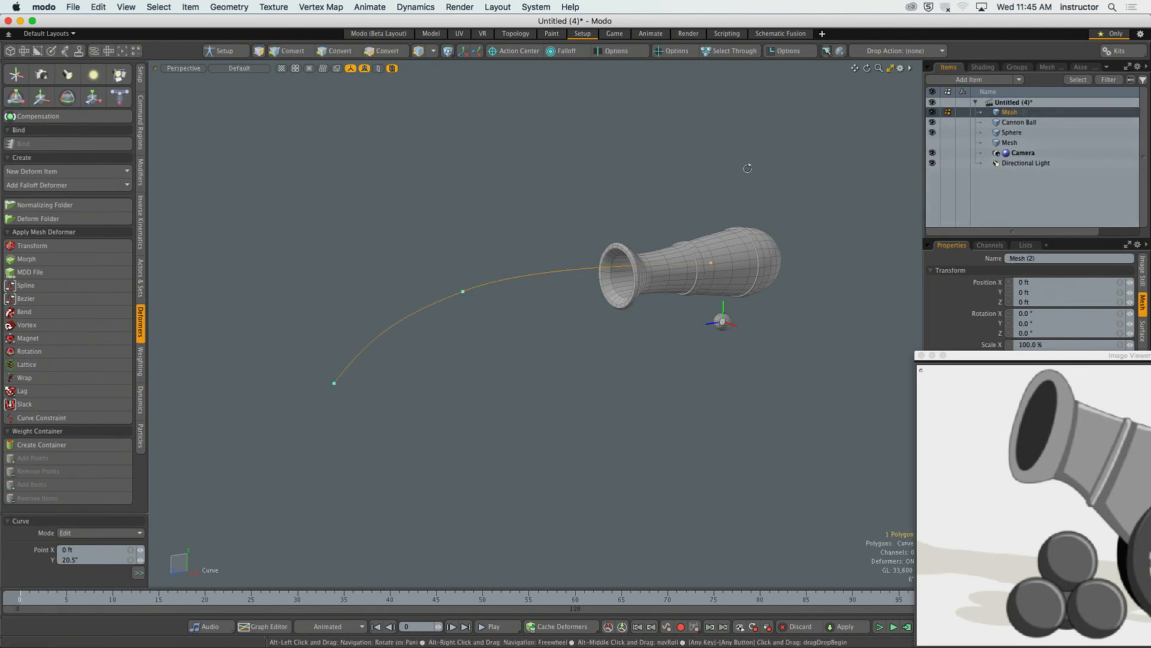
pyautogui.keyDown('alt'); pyautogui.moveTo(748, 168); pyautogui.dragTo(738, 169); pyautogui.keyUp('alt')
# Step: Rename the Mesh (2) item as Curve
pyautogui.doubleClick(1010, 112)
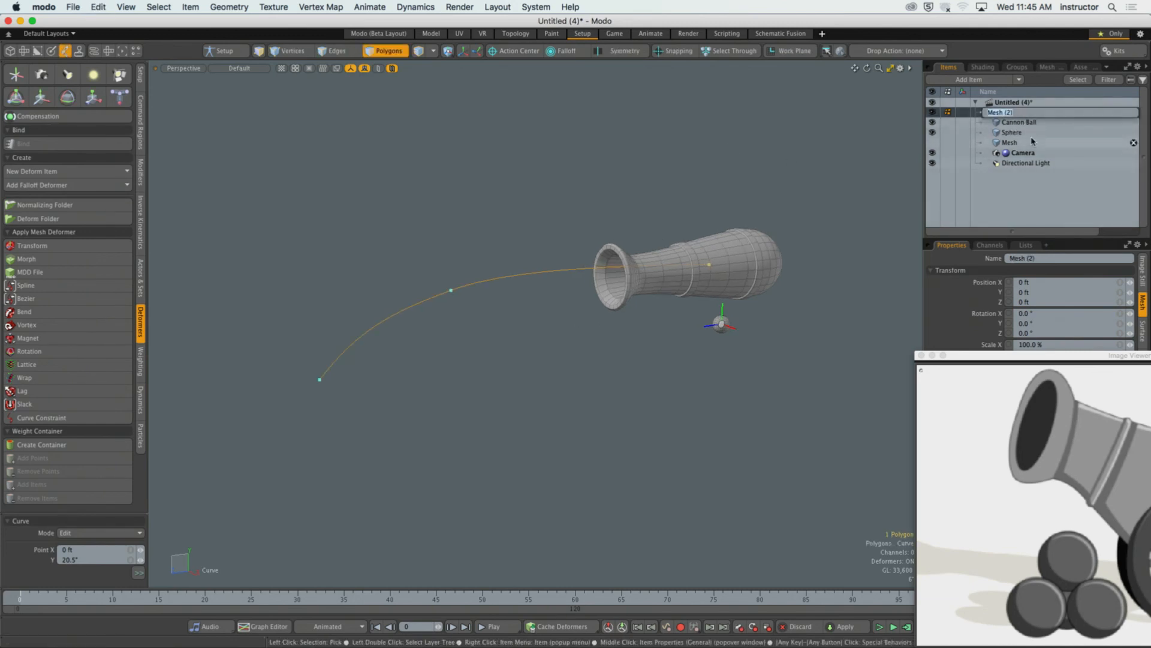
pyautogui.write('Curve')
pyautogui.press('Return')
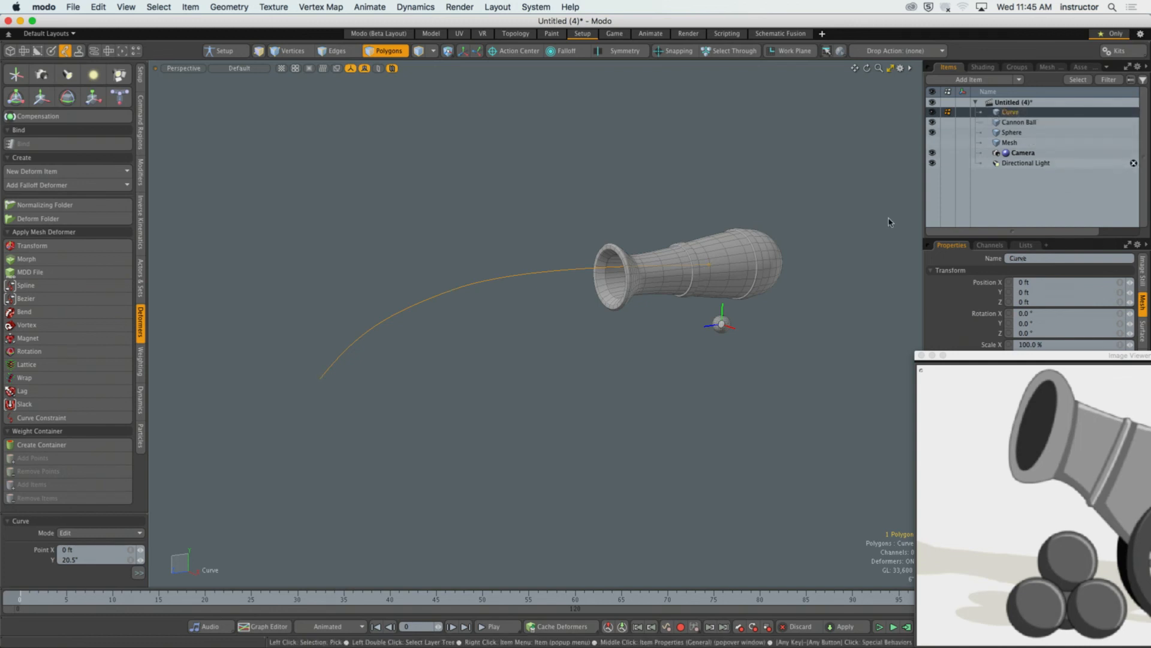
# Step: Constrain the Cannon Ball item to the curve with a Path constraint
pyautogui.click(784, 391)
pyautogui.click(722, 324)
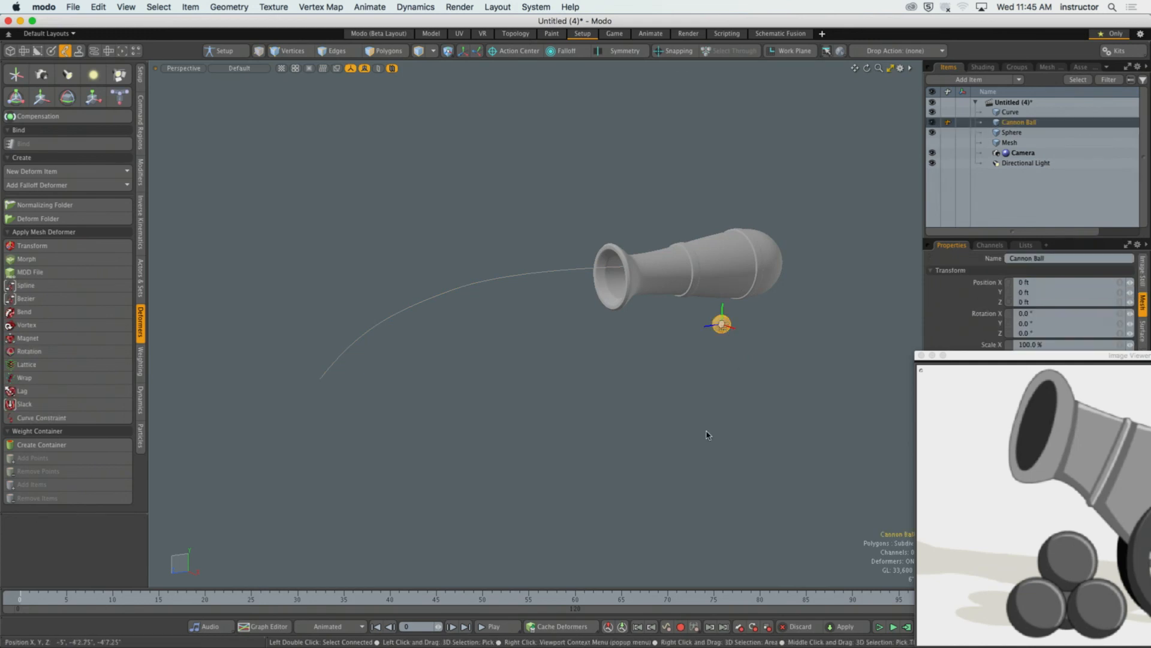
pyautogui.keyDown('shift'); pyautogui.click(543, 274); pyautogui.keyUp('shift')
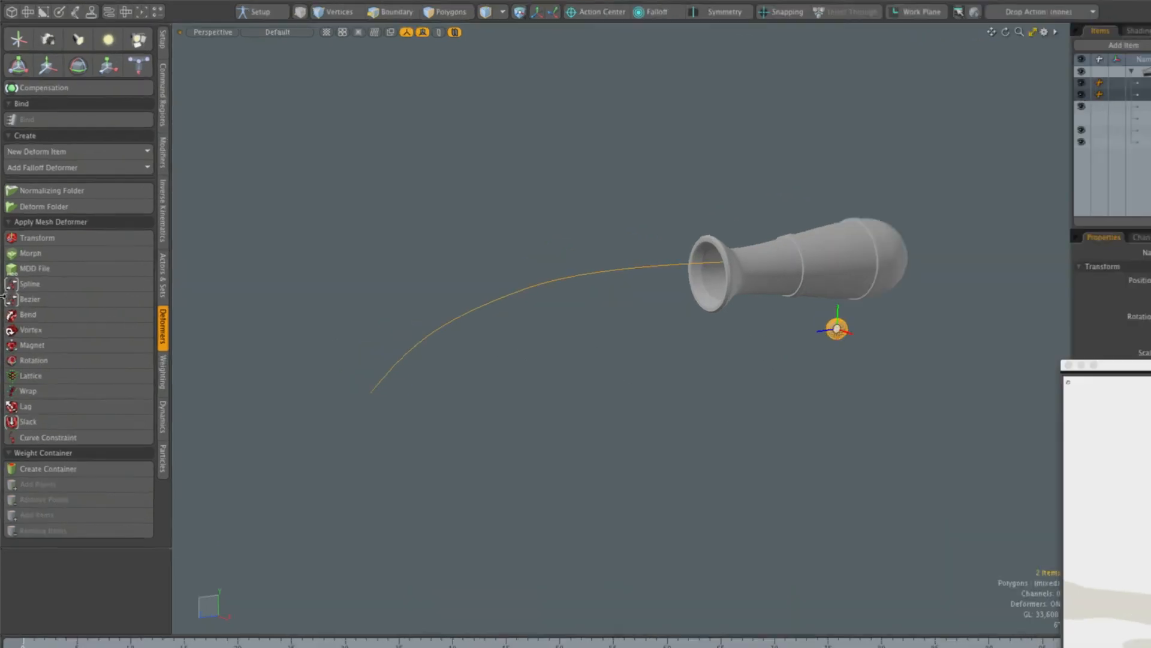
pyautogui.click(162, 150)
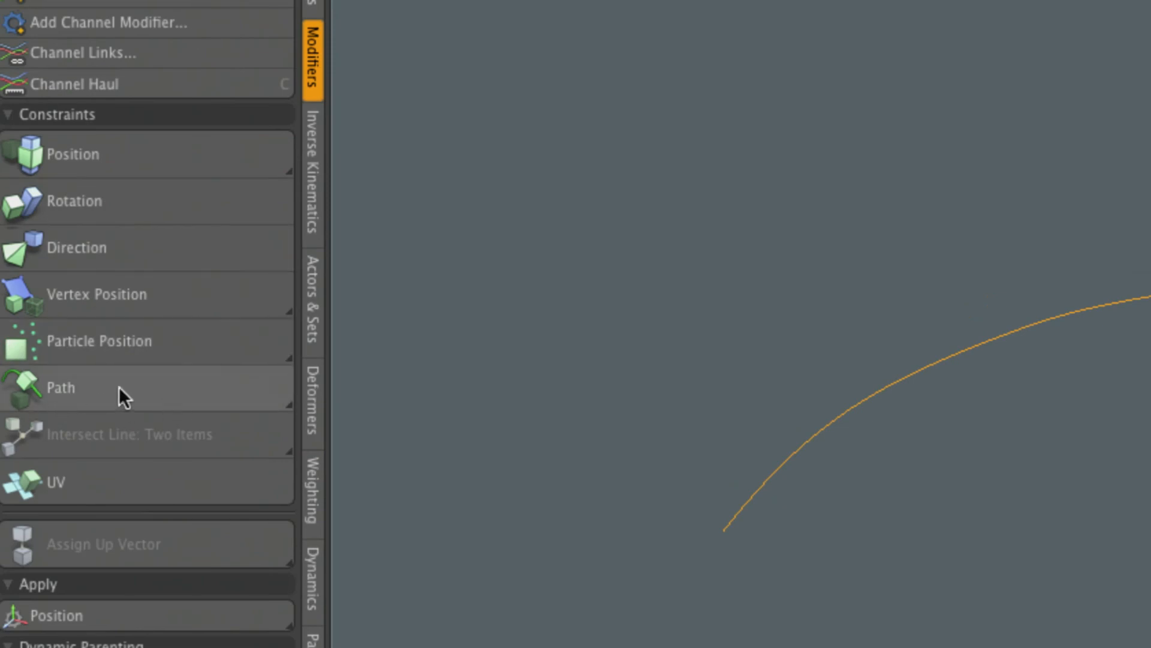
pyautogui.click(160, 391)
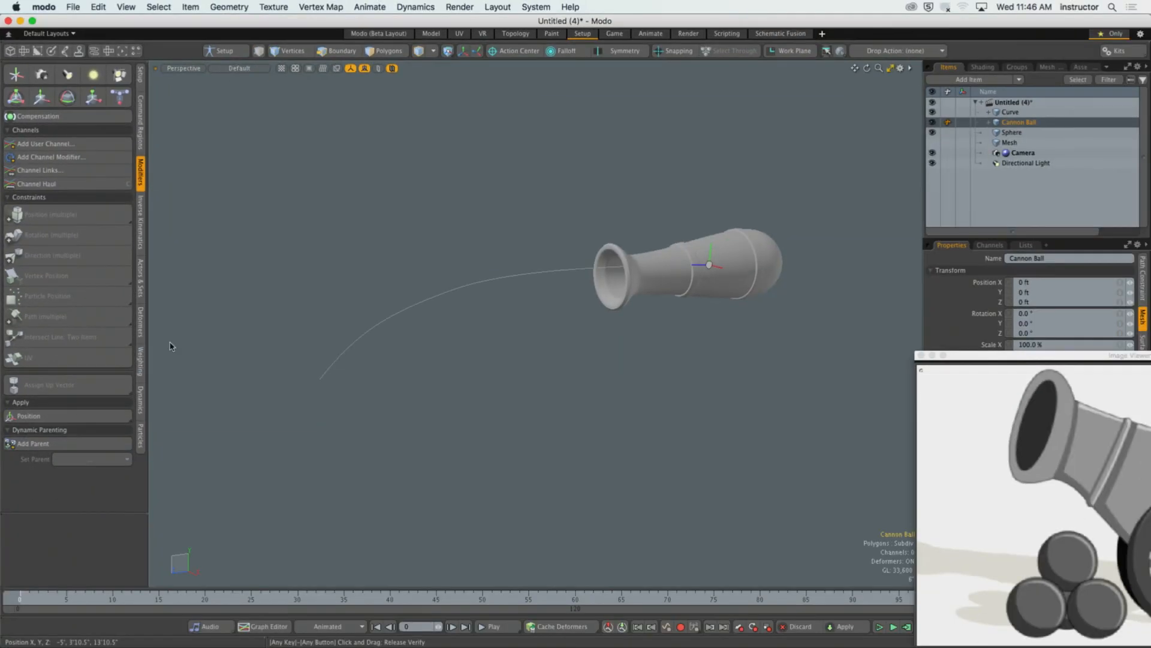
pyautogui.keyDown('alt'); pyautogui.moveTo(419, 276); pyautogui.dragTo(583, 262); pyautogui.keyUp('alt')
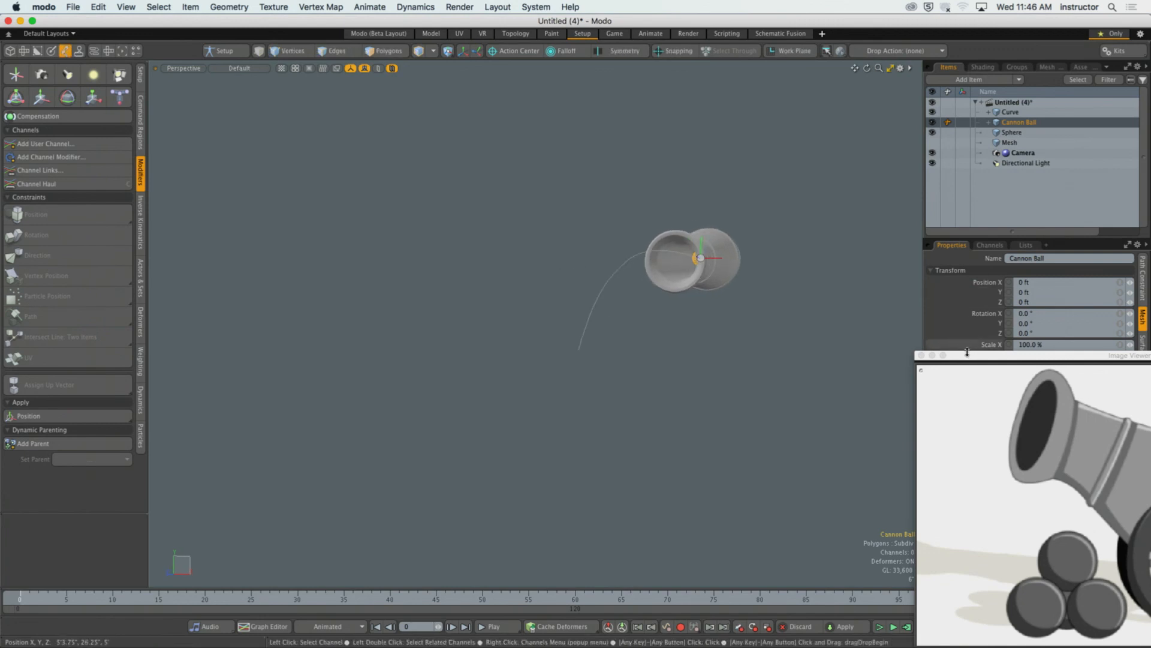
# Step: Move the reference image window out of the way and select the path constraint under the Cannon Ball item
pyautogui.click(933, 355)
pyautogui.scroll(2, 650, 301)
pyautogui.keyDown('alt'); pyautogui.keyDown('shift'); pyautogui.moveTo(724, 311); pyautogui.dragTo(654, 302); pyautogui.keyUp('shift'); pyautogui.keyUp('alt')
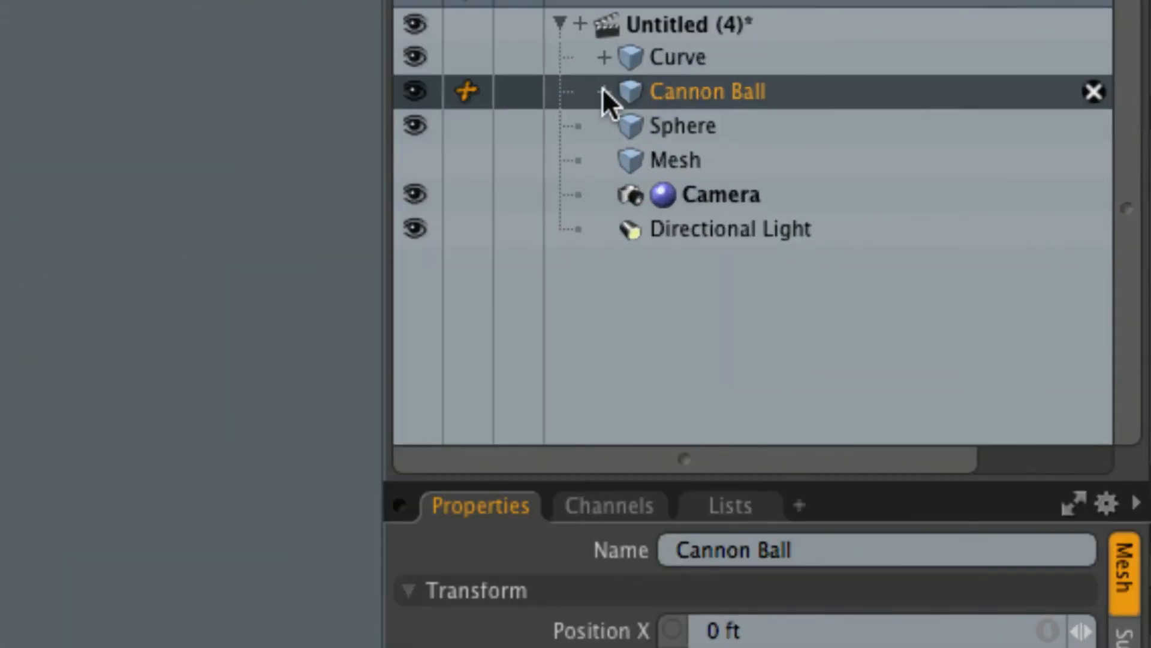
pyautogui.click(603, 92)
pyautogui.click(622, 127)
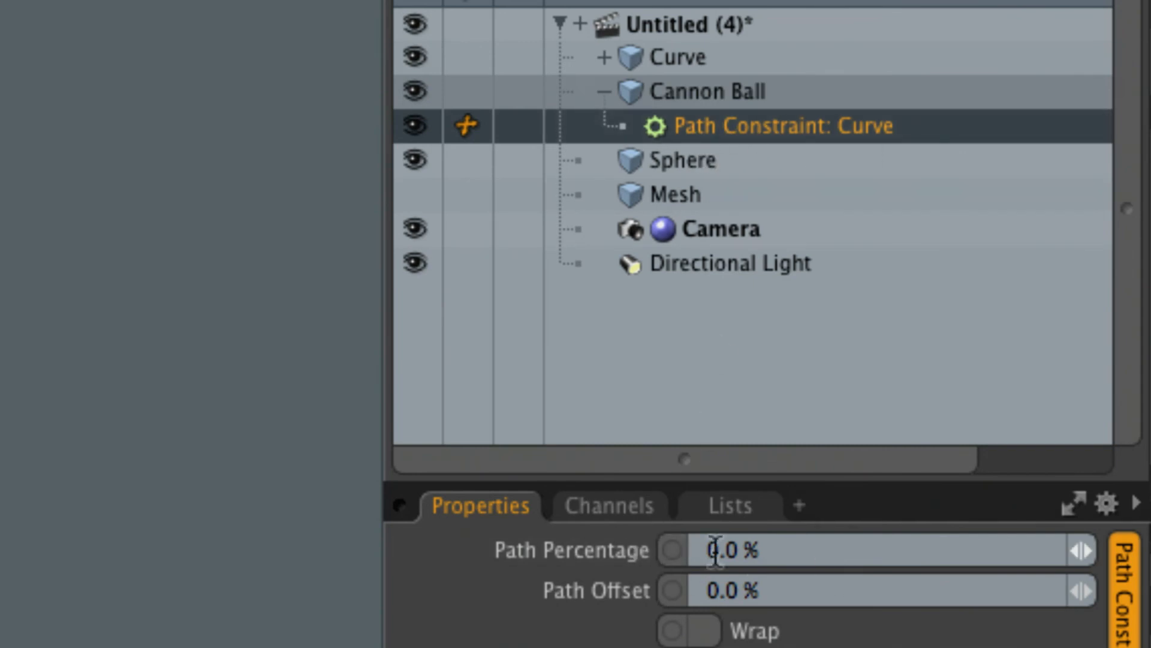
# Step: Scrub the constraint's Path Percentage to test the ball's travel along the curve, leaving it at 0.5%
pyautogui.click(800, 547)
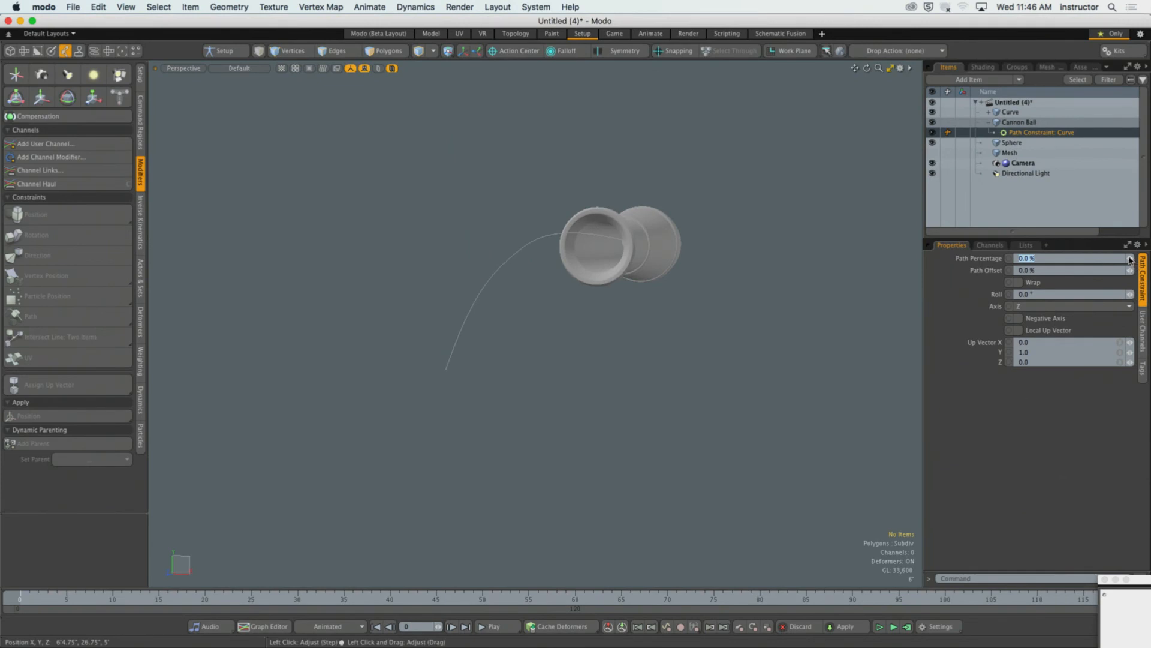
pyautogui.write('107.5')
pyautogui.press('Return')
pyautogui.moveTo(1130, 258); pyautogui.dragTo(1081, 259)
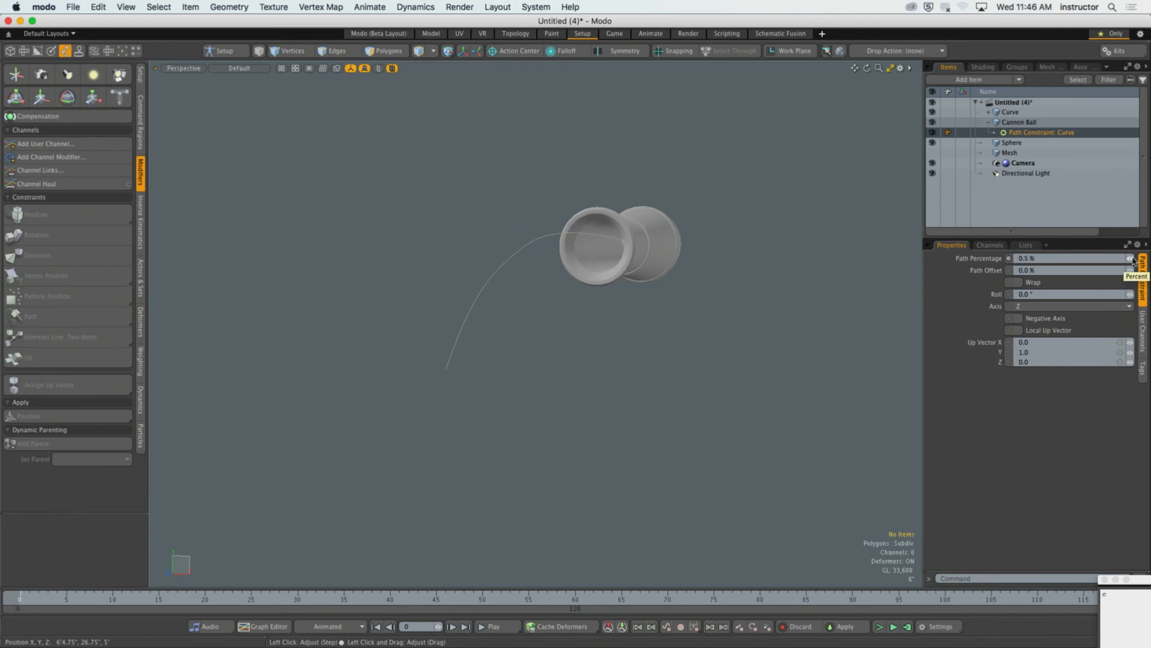
# Step: Reshape the Curve item by moving its middle point farther from the muzzle and its end point down to about Y -6'1.5"
pyautogui.moveTo(618, 348)
pyautogui.keyDown('alt'); pyautogui.mouseDown()
pyautogui.moveTo(637, 354)
pyautogui.moveTo(450, 329)
pyautogui.moveTo(571, 353)
pyautogui.moveTo(629, 348)
pyautogui.mouseUp(); pyautogui.keyUp('alt')
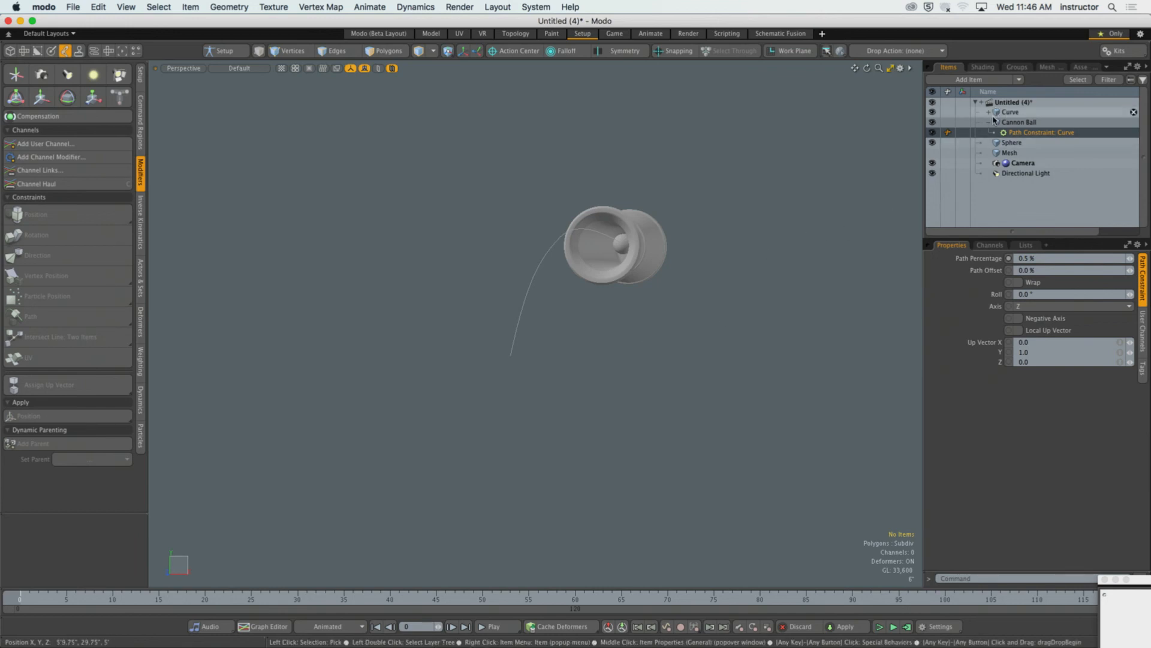
pyautogui.click(1011, 113)
pyautogui.keyDown('alt'); pyautogui.moveTo(707, 362); pyautogui.dragTo(567, 369); pyautogui.keyUp('alt')
pyautogui.moveTo(484, 355)
pyautogui.keyDown('alt'); pyautogui.keyDown('shift'); pyautogui.mouseDown()
pyautogui.moveTo(538, 348)
pyautogui.moveTo(496, 360)
pyautogui.mouseUp(); pyautogui.keyUp('shift'); pyautogui.keyUp('alt')
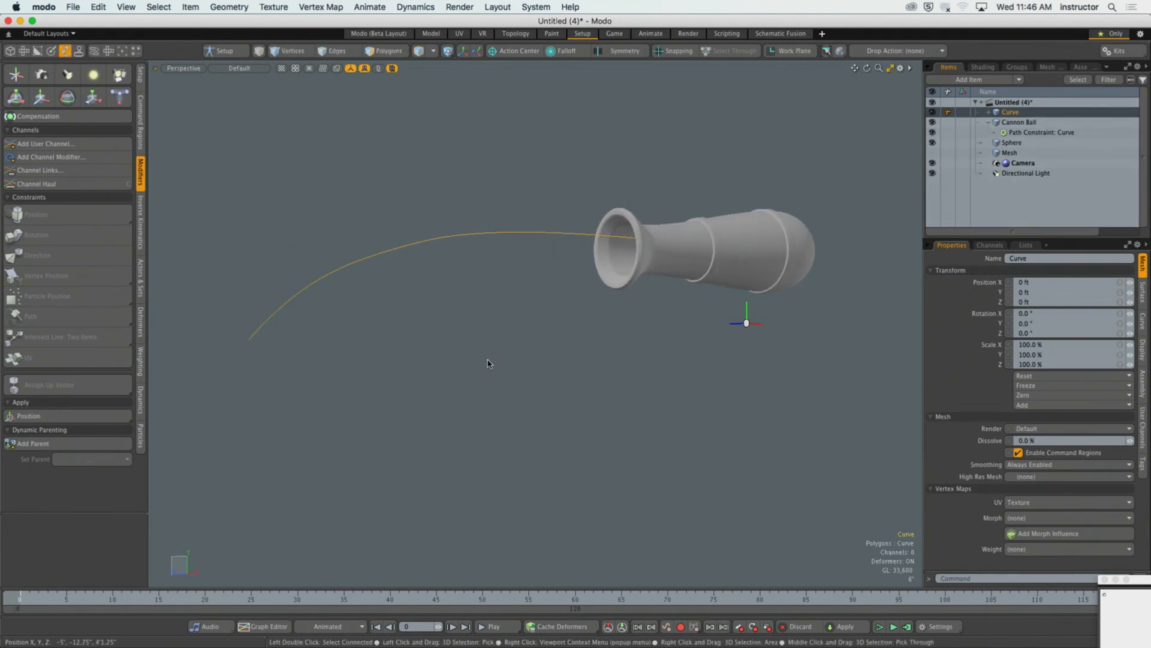
pyautogui.press('3')
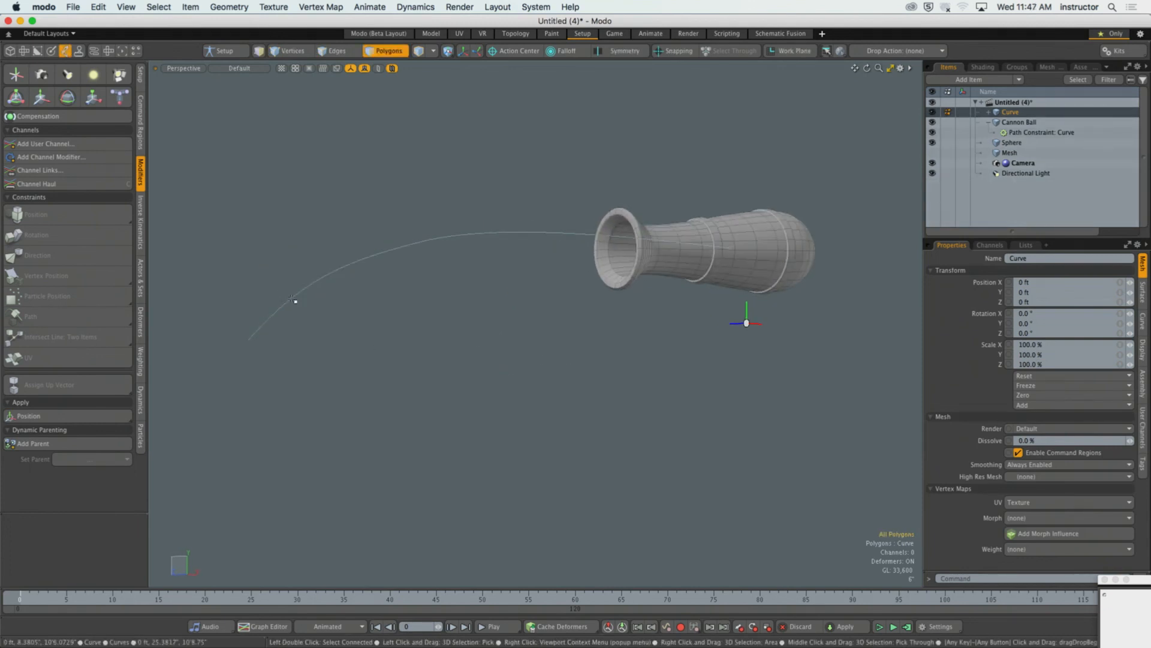
pyautogui.click(298, 303)
pyautogui.keyDown('alt'); pyautogui.moveTo(301, 322); pyautogui.dragTo(192, 337); pyautogui.keyUp('alt')
pyautogui.keyDown('alt'); pyautogui.moveTo(249, 311); pyautogui.dragTo(444, 303); pyautogui.keyUp('alt')
pyautogui.moveTo(483, 269); pyautogui.dragTo(363, 256)
pyautogui.moveTo(322, 329); pyautogui.dragTo(256, 493)
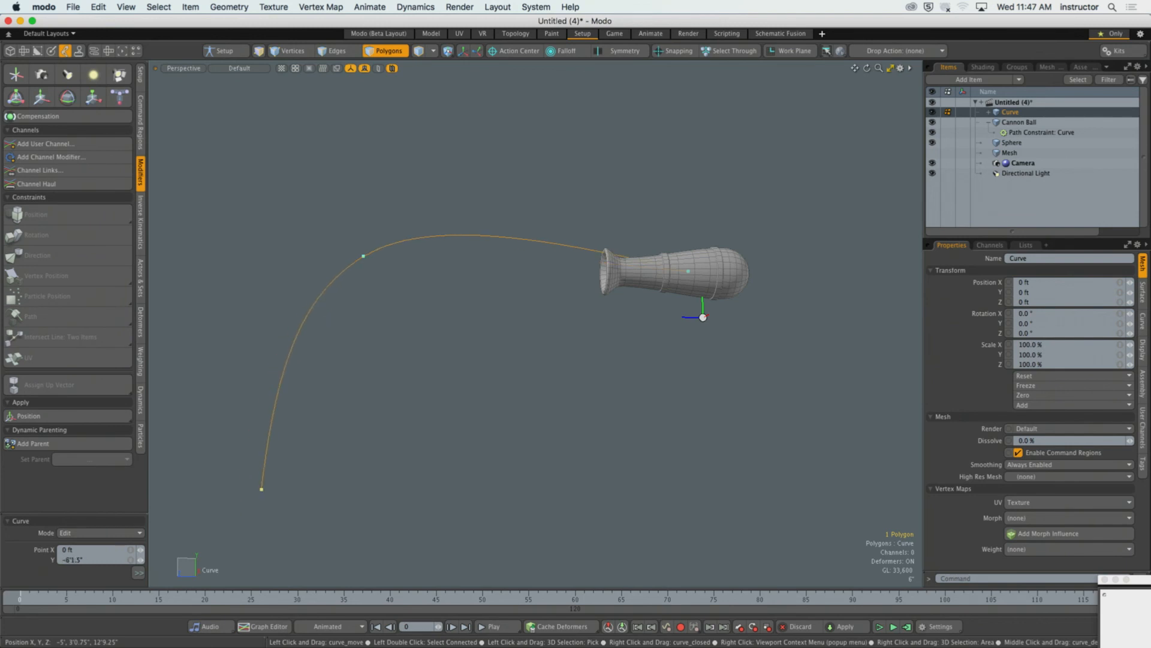
# Step: Move the cannon ball along the reshaped curve by setting the path constraint's Path Percentage to 68.5%
pyautogui.keyDown('alt'); pyautogui.moveTo(393, 404); pyautogui.dragTo(469, 387); pyautogui.keyUp('alt')
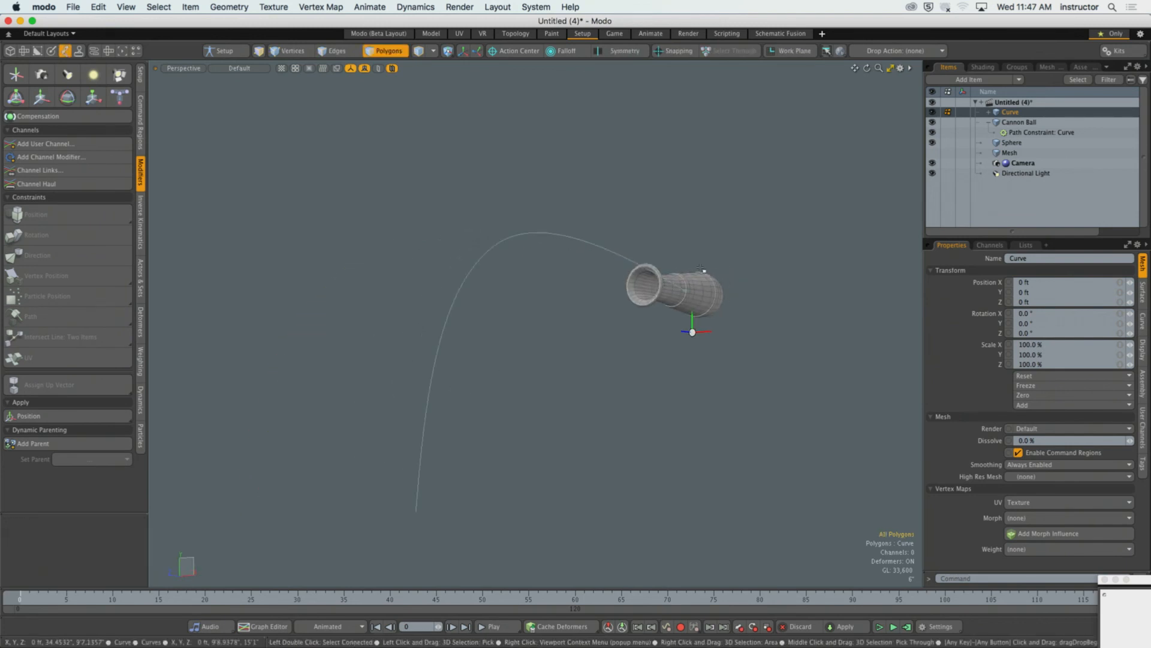
pyautogui.click(1047, 134)
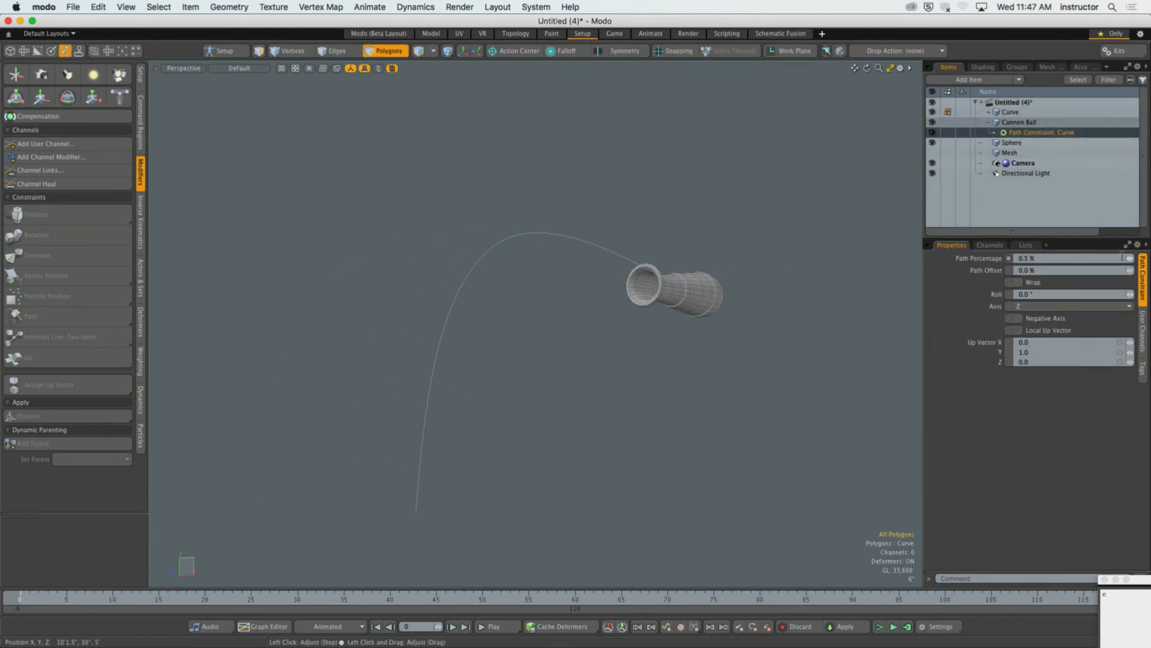
pyautogui.moveTo(1130, 258)
pyautogui.mouseDown()
pyautogui.moveTo(1150, 259)
pyautogui.moveTo(1132, 259)
pyautogui.mouseUp()
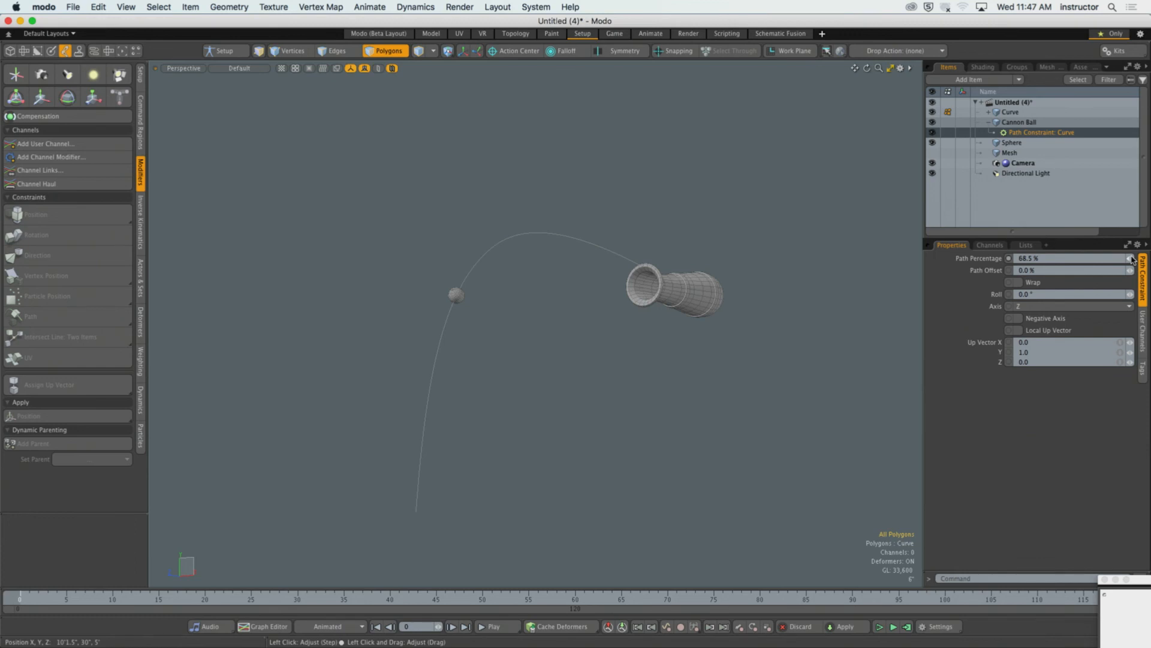
# Step: Switch to Chrome and highlight the duration requirement in the Cannon Blast! required elements
pyautogui.press('super+Tab')
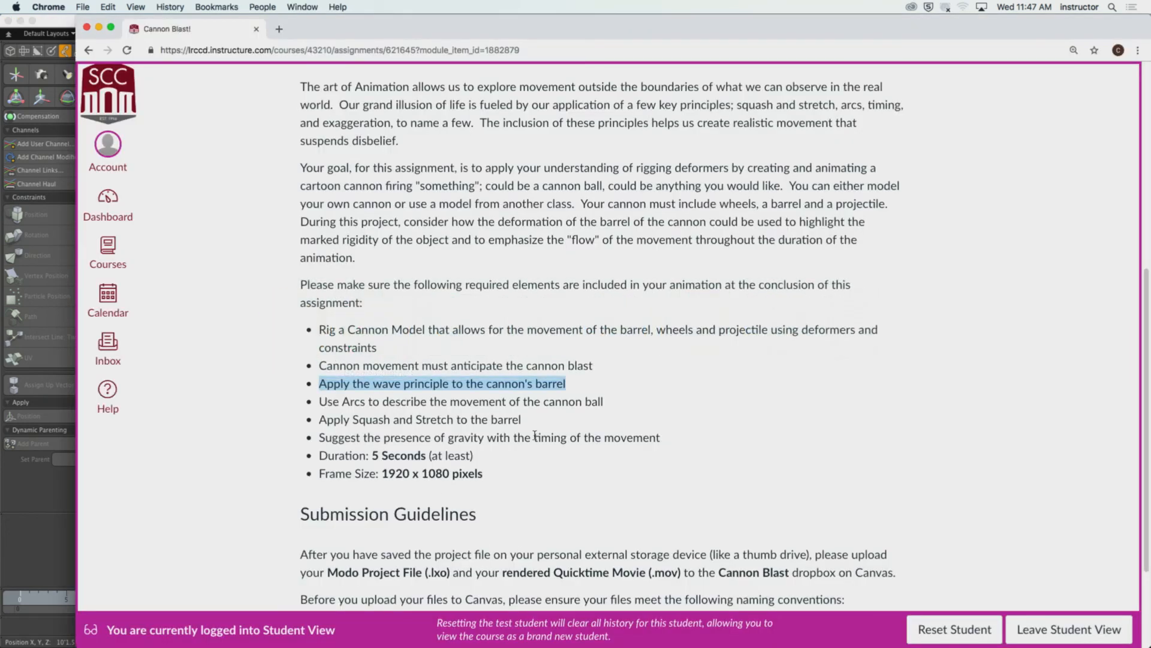
pyautogui.click(568, 474)
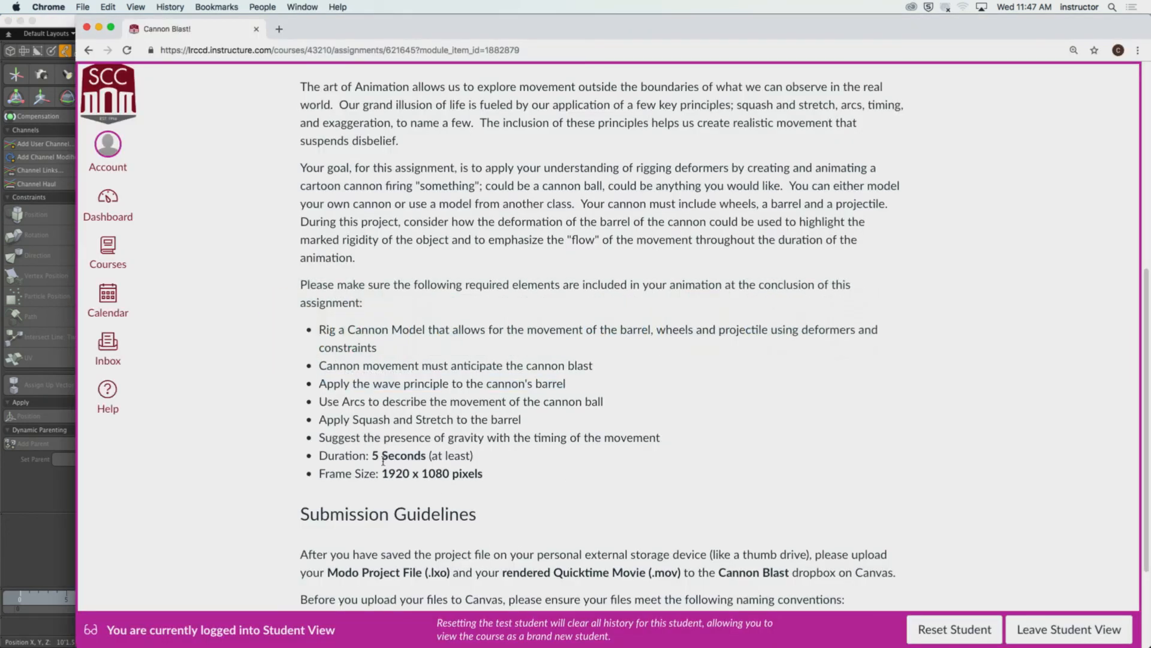
pyautogui.moveTo(328, 456); pyautogui.dragTo(477, 456)
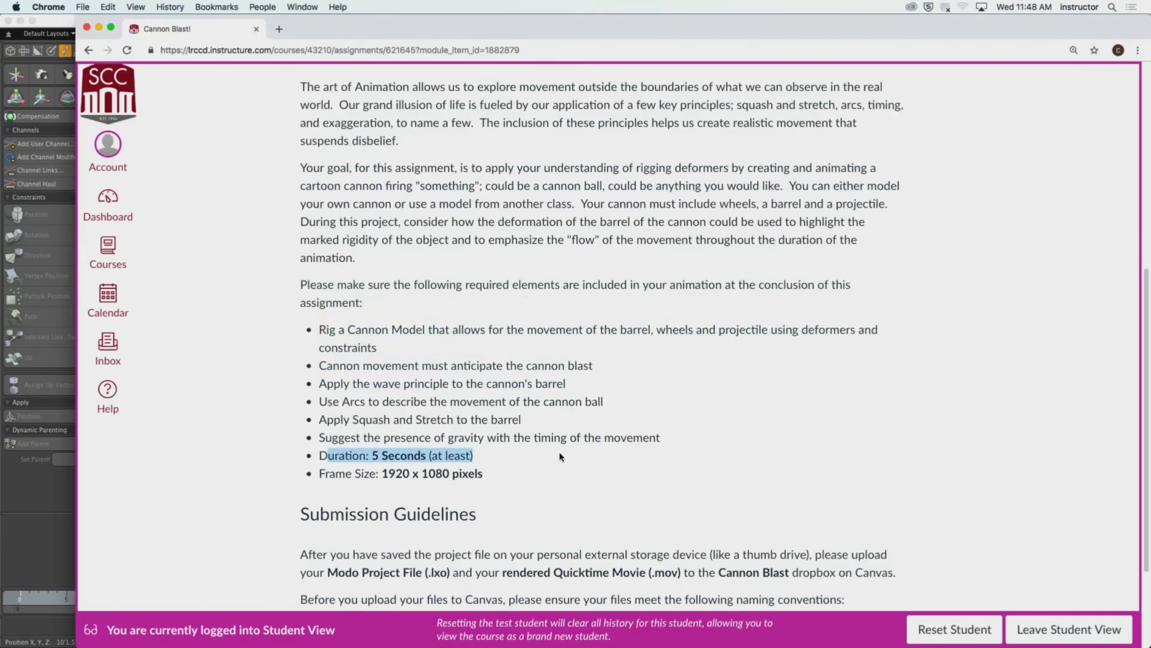